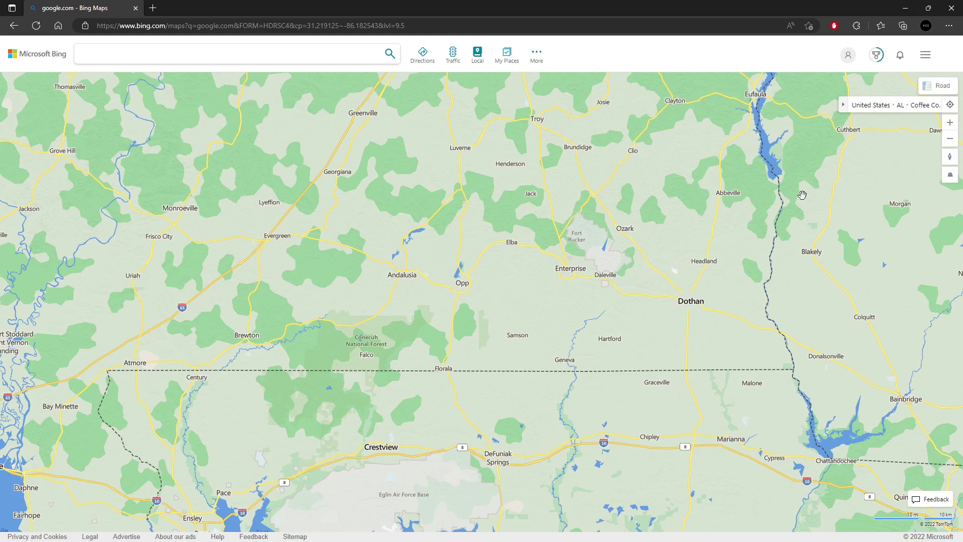
Step: Locate Florala near the Alabama–Florida state line on the map and open its place information
{"action": "scroll", "coordinate": [409, 385], "scroll_direction": "up", "scroll_amount": 5}
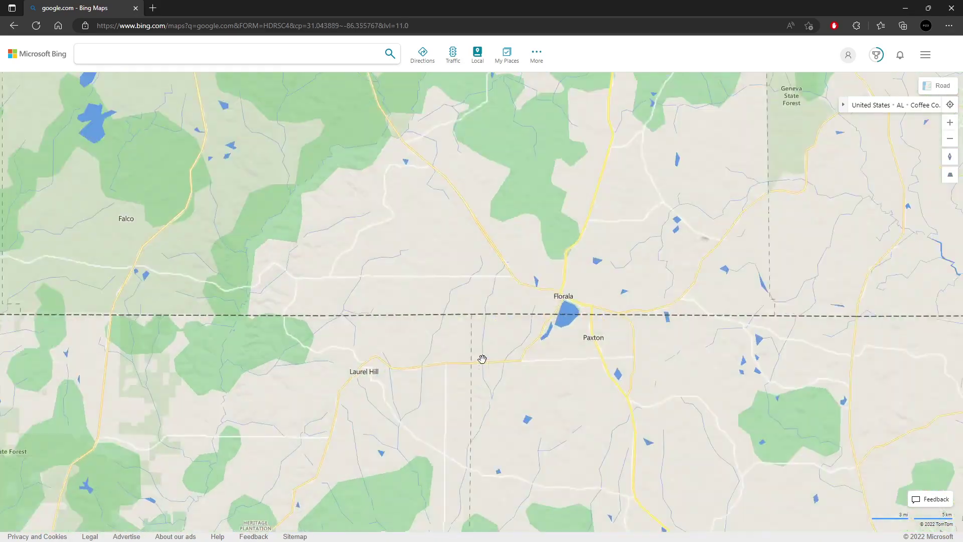
{"action": "left_click_drag", "start_coordinate": [560, 279], "coordinate": [537, 331]}
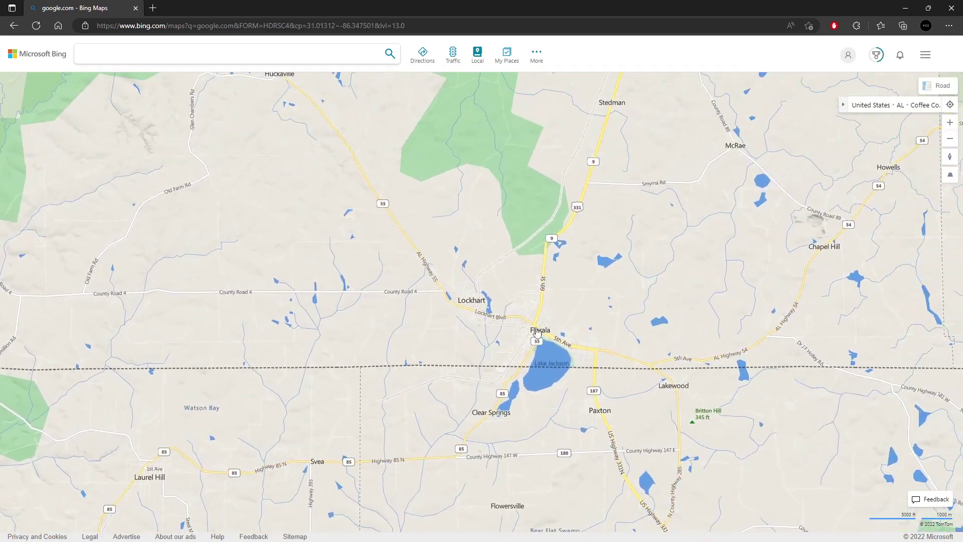
{"action": "left_click", "coordinate": [536, 331]}
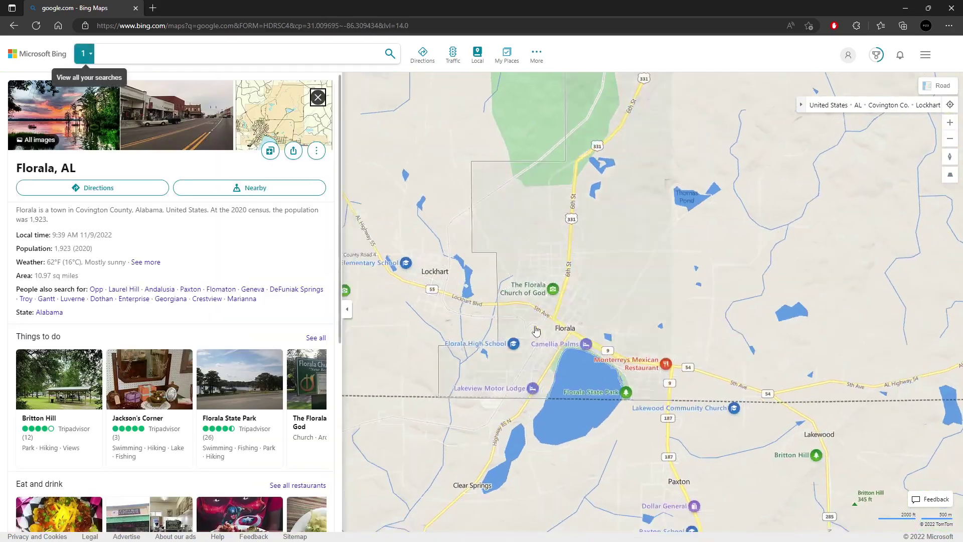
Step: View the downtown street photo of Florala at full size and return to the map
{"action": "left_click", "coordinate": [148, 147]}
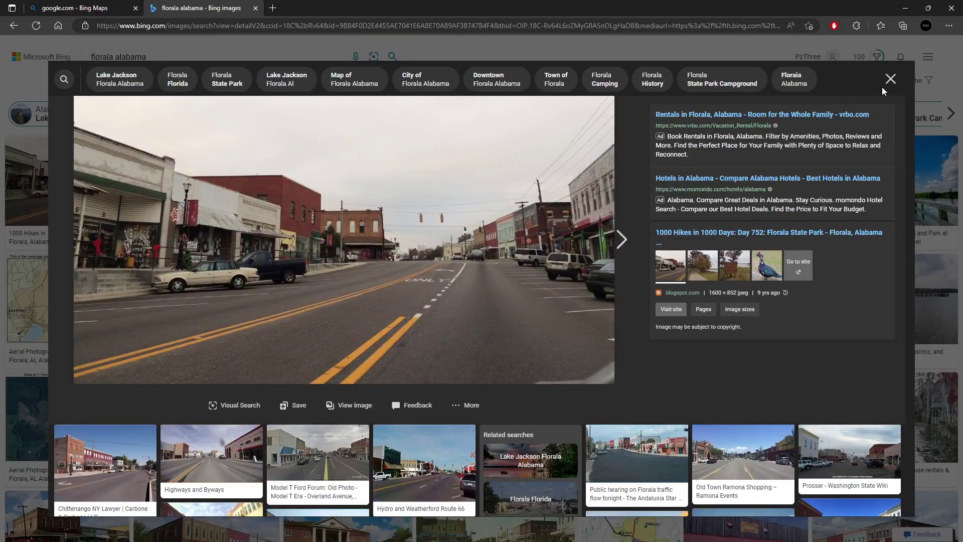
{"action": "left_click", "coordinate": [883, 86]}
{"action": "left_click", "coordinate": [79, 6]}
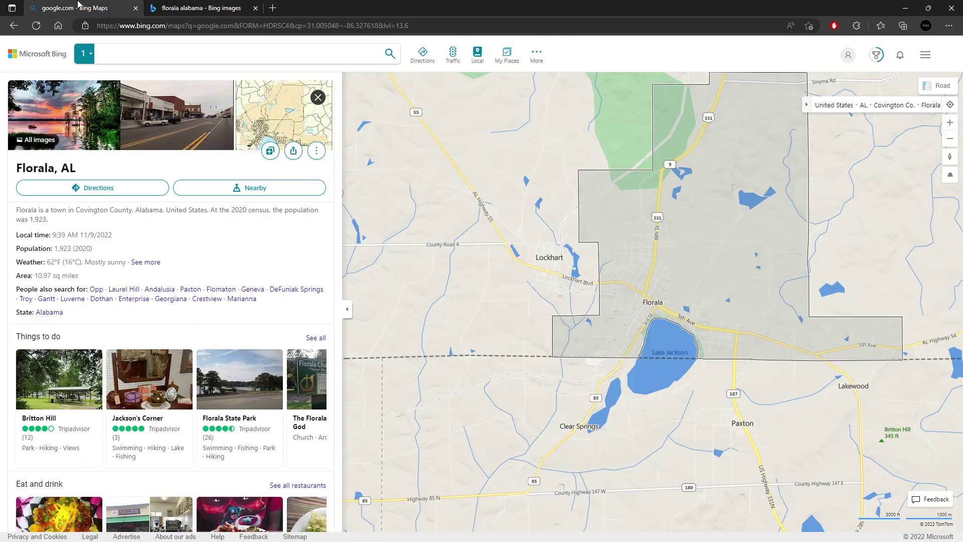
Step: Enter the Streetside view on 6th St in Florala, just north of the 5th Ave junction
{"action": "scroll", "coordinate": [644, 311], "scroll_direction": "up", "scroll_amount": 3}
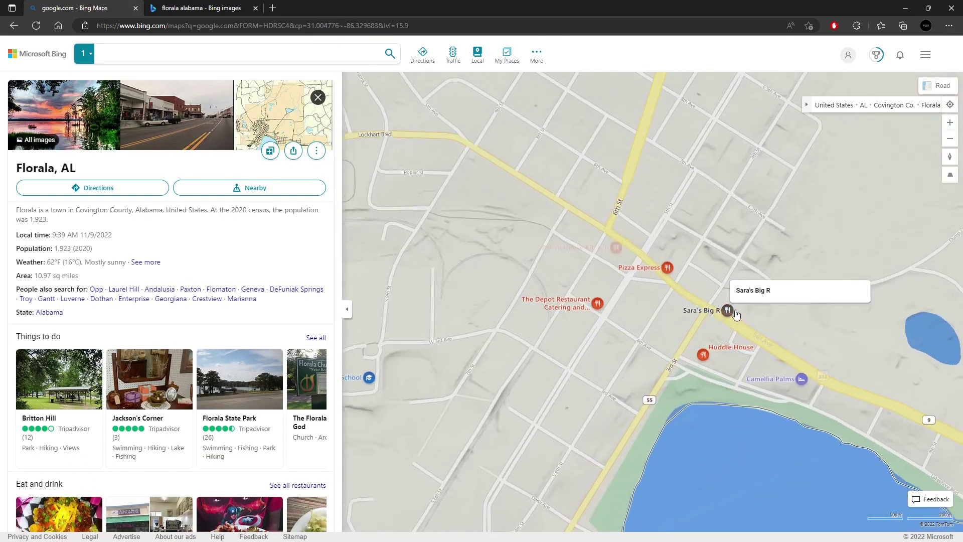
{"action": "left_click_drag", "start_coordinate": [644, 336], "coordinate": [612, 420]}
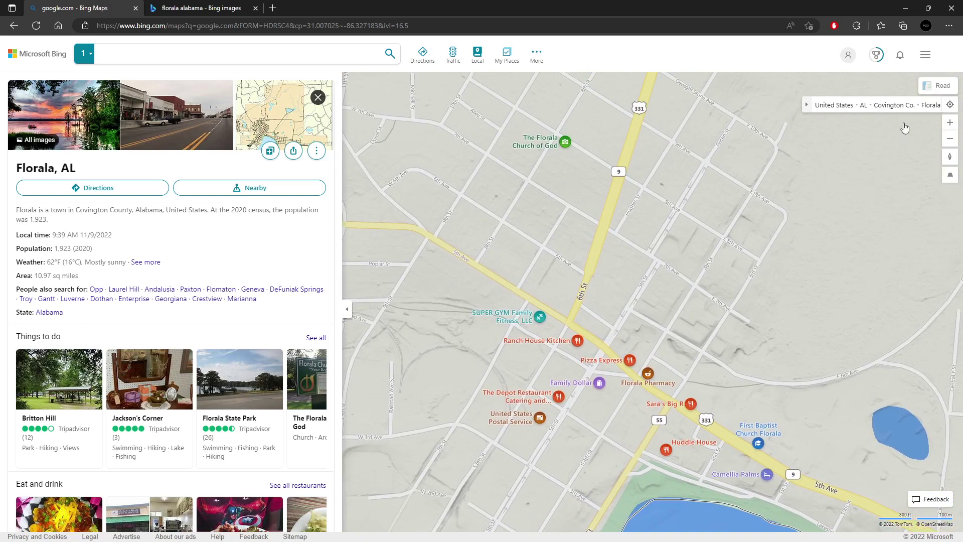
{"action": "left_click", "coordinate": [944, 88]}
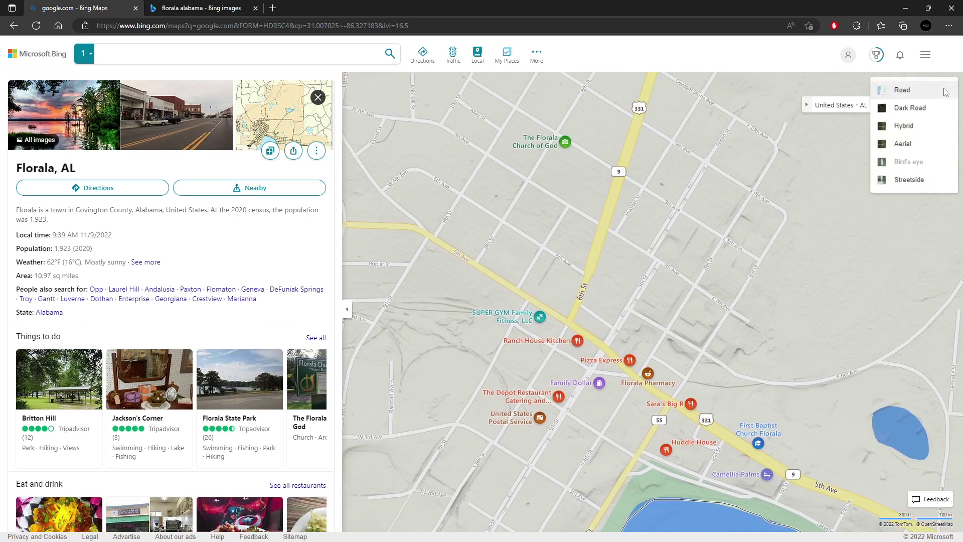
{"action": "left_click", "coordinate": [909, 180]}
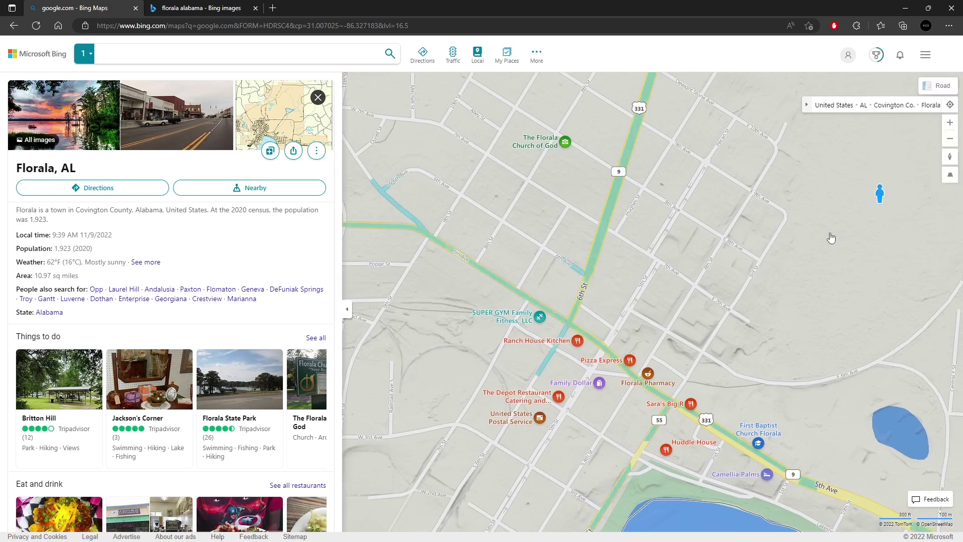
{"action": "left_click", "coordinate": [580, 304]}
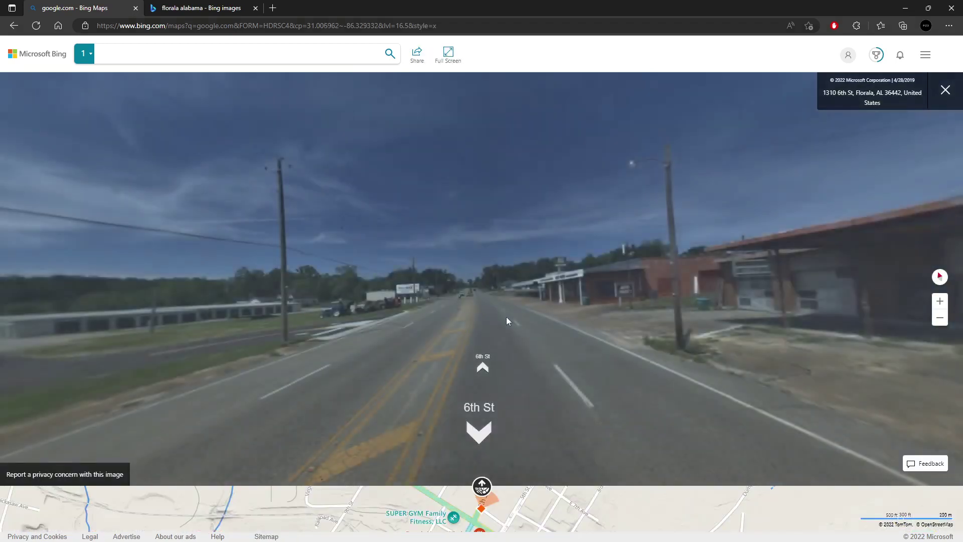
Step: Look around the street-level scene and advance along 6th St to the intersection with 5th Ave
{"action": "left_click_drag", "start_coordinate": [355, 316], "coordinate": [672, 296]}
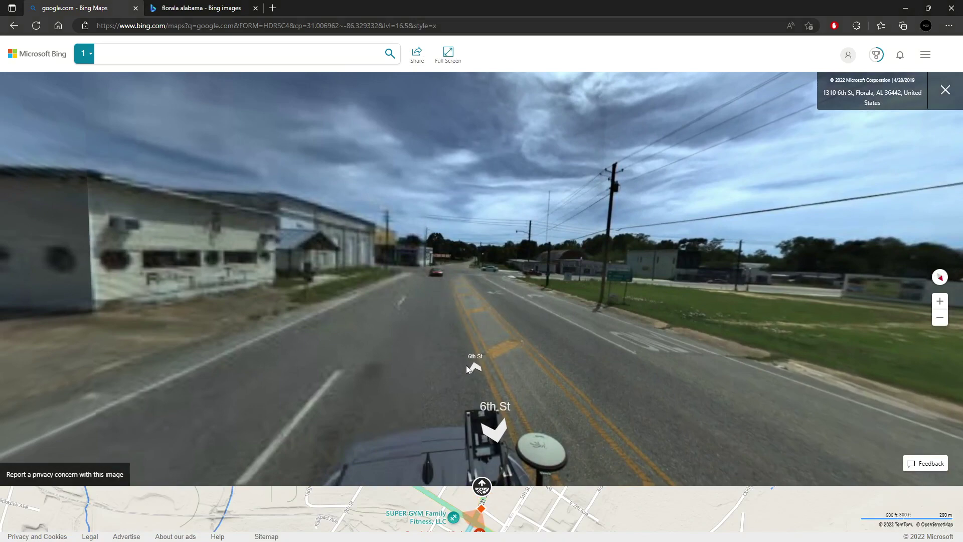
{"action": "left_click_drag", "start_coordinate": [310, 328], "coordinate": [789, 251]}
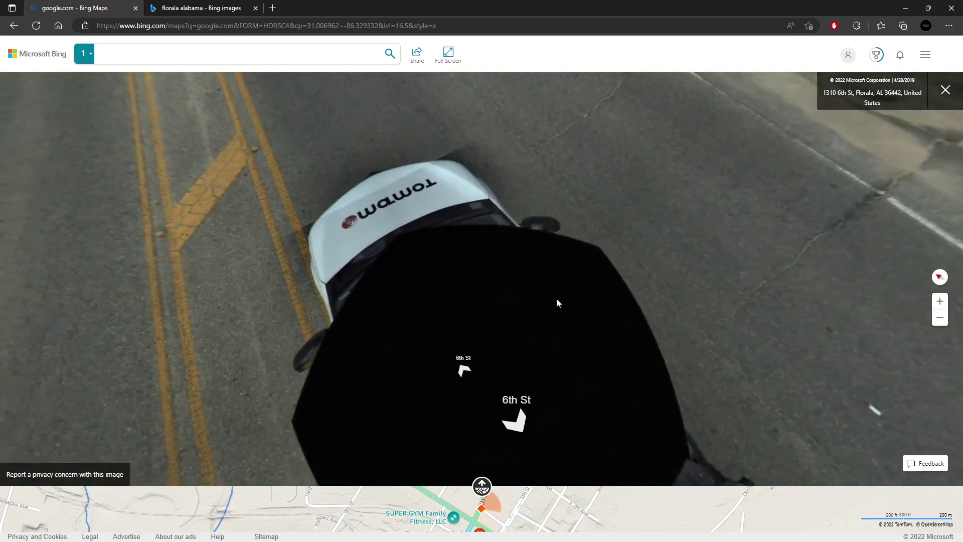
{"action": "left_click_drag", "start_coordinate": [716, 327], "coordinate": [436, 370]}
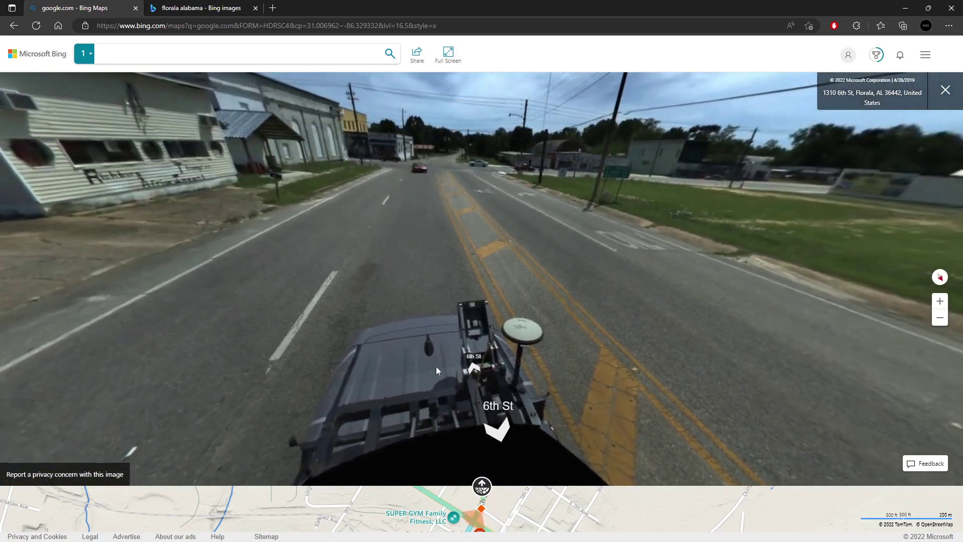
{"action": "left_click", "coordinate": [471, 369]}
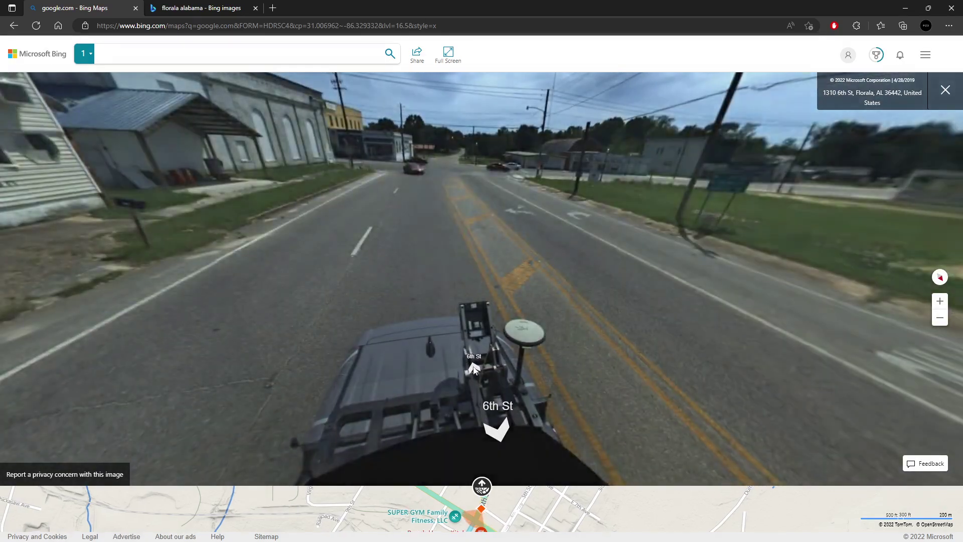
{"action": "left_click", "coordinate": [473, 369]}
{"action": "left_click", "coordinate": [473, 370]}
{"action": "left_click", "coordinate": [473, 370]}
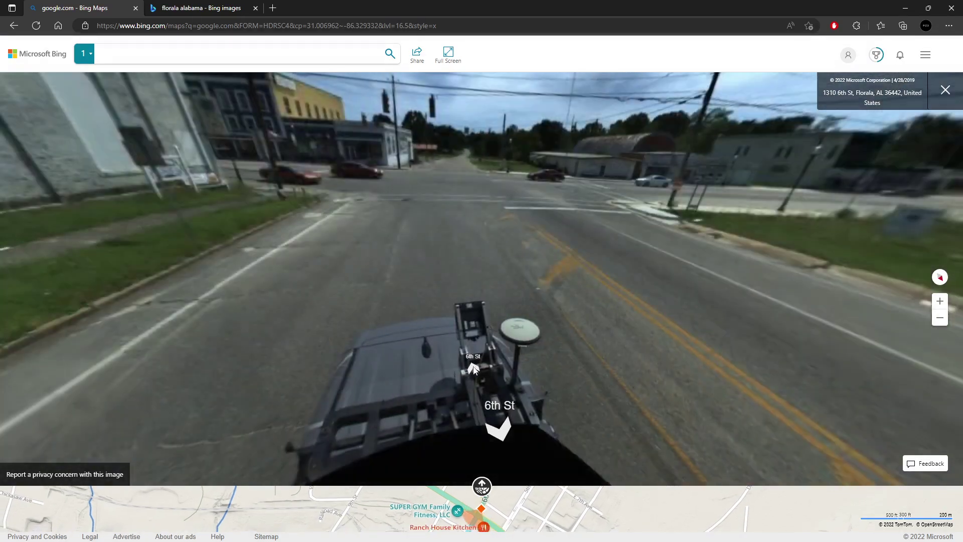
{"action": "left_click", "coordinate": [473, 370]}
{"action": "left_click", "coordinate": [472, 369]}
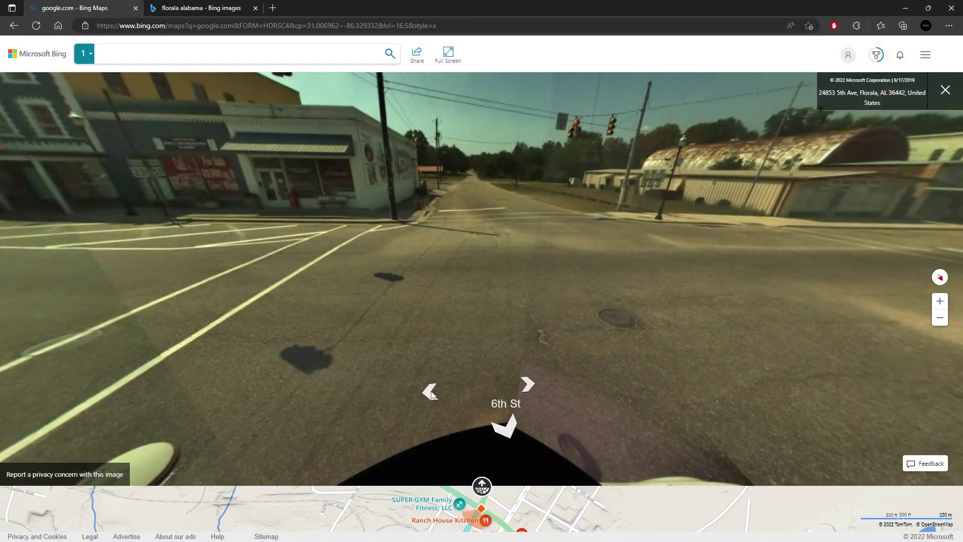
Step: Travel along 5th Ave and frame the Fifth Avenue Market and Country Corner Boutique storefronts
{"action": "left_click", "coordinate": [430, 392]}
{"action": "left_click", "coordinate": [430, 393]}
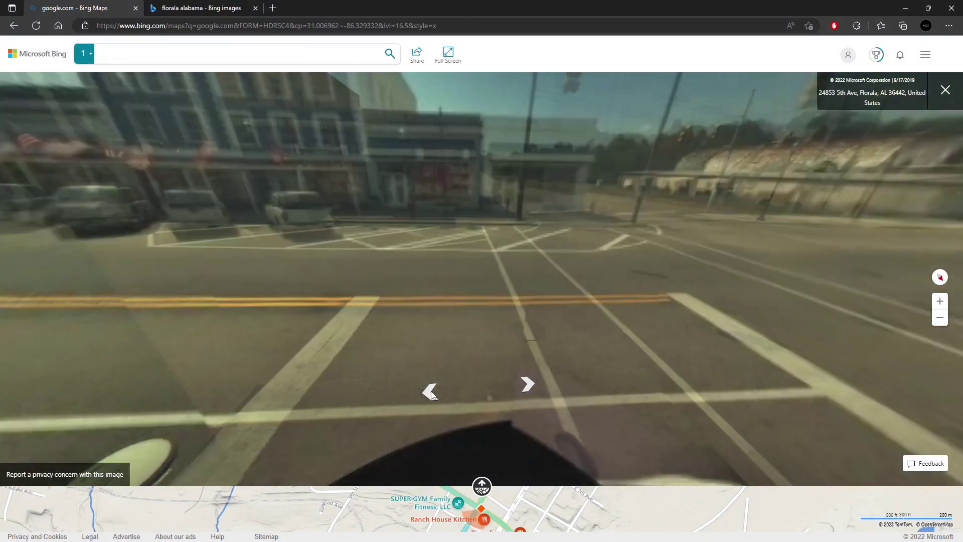
{"action": "left_click", "coordinate": [430, 393]}
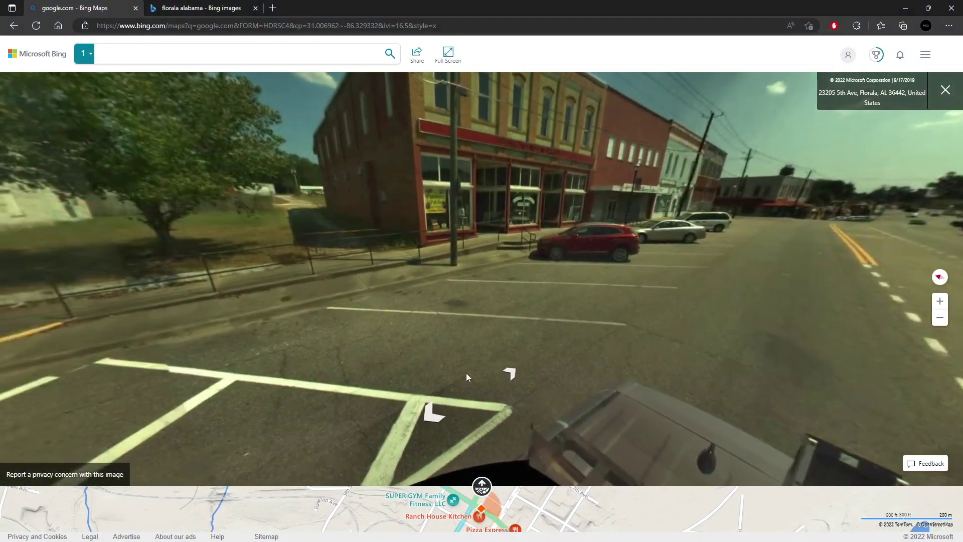
{"action": "left_click", "coordinate": [512, 374]}
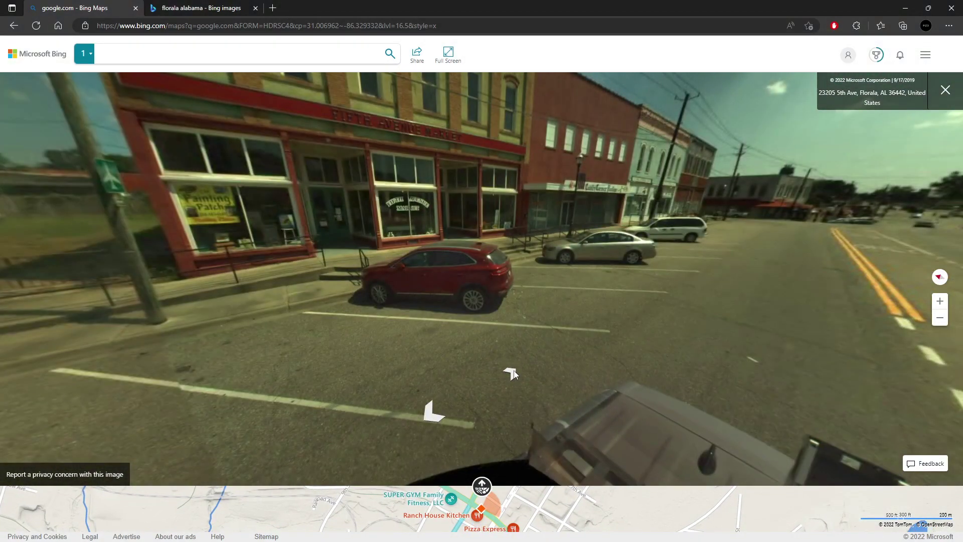
{"action": "left_click", "coordinate": [320, 213]}
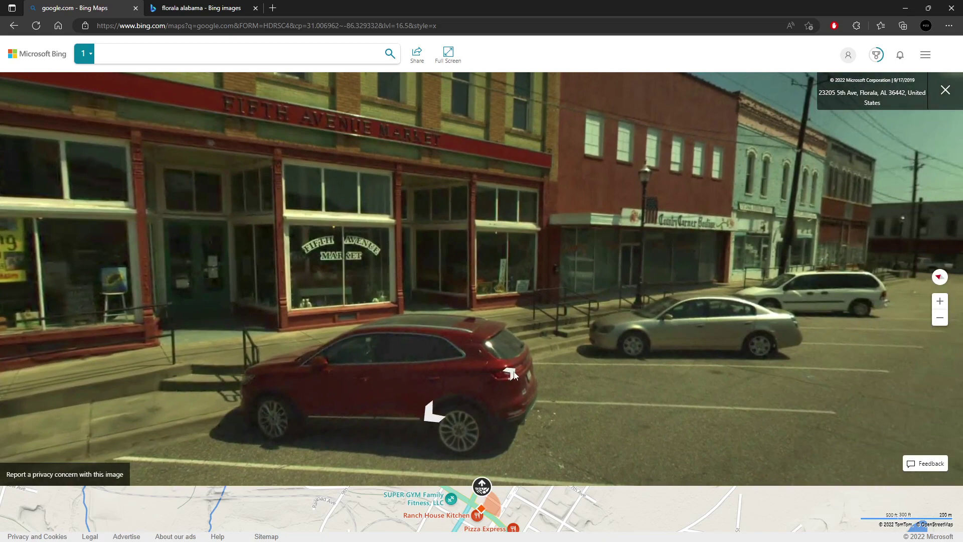
{"action": "left_click", "coordinate": [512, 374]}
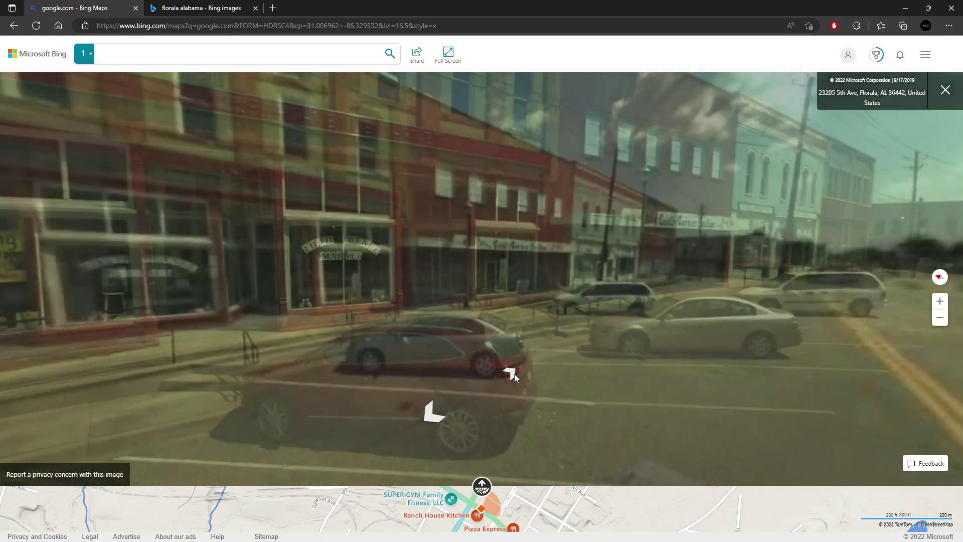
{"action": "left_click_drag", "start_coordinate": [472, 293], "coordinate": [588, 333]}
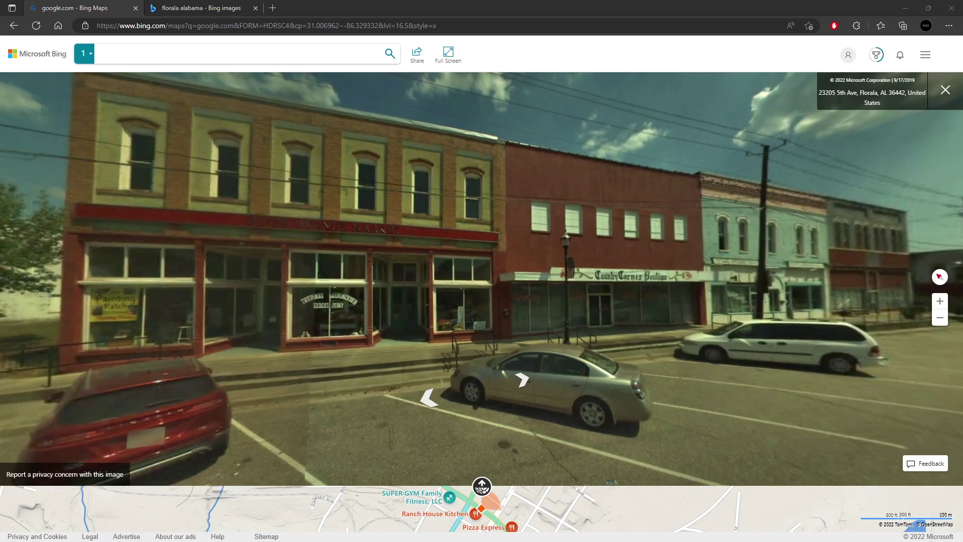
Step: Capture the storefront row as a rectangular snip with the Snipping Tool and copy the image
{"action": "right_click_drag", "start_coordinate": [0, 270], "coordinate": [0, 288]}
{"action": "left_click_drag", "start_coordinate": [312, 214], "coordinate": [220, 214]}
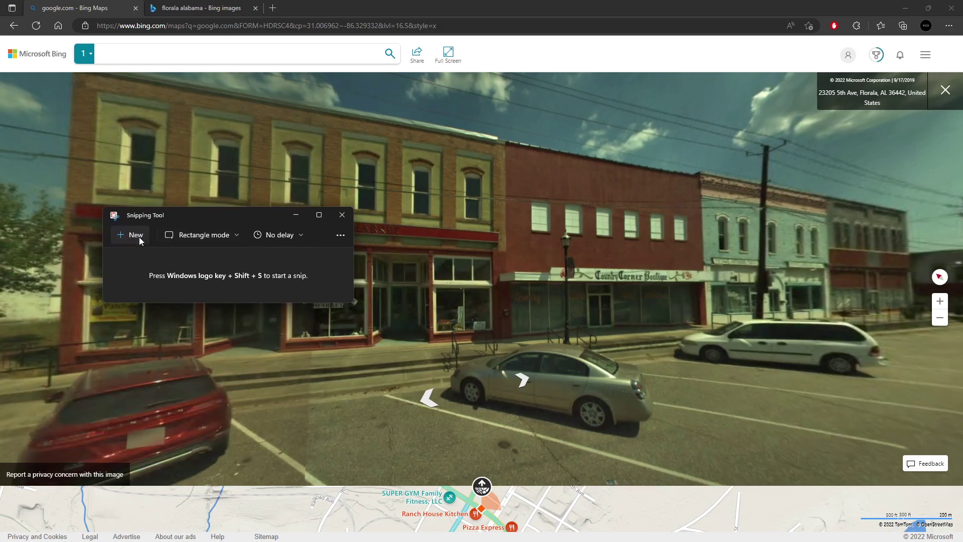
{"action": "left_click", "coordinate": [135, 235]}
{"action": "left_click_drag", "start_coordinate": [46, 75], "coordinate": [942, 418]}
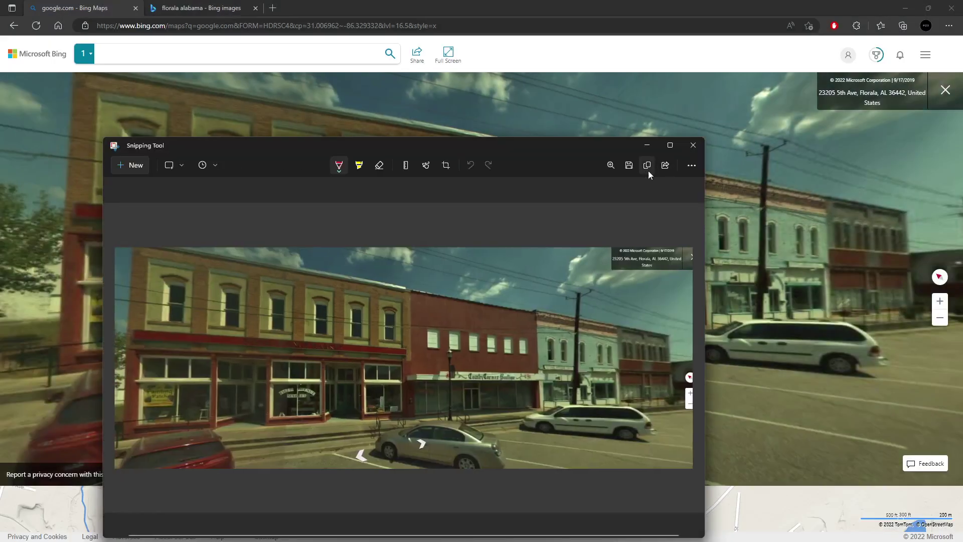
{"action": "left_click", "coordinate": [647, 169]}
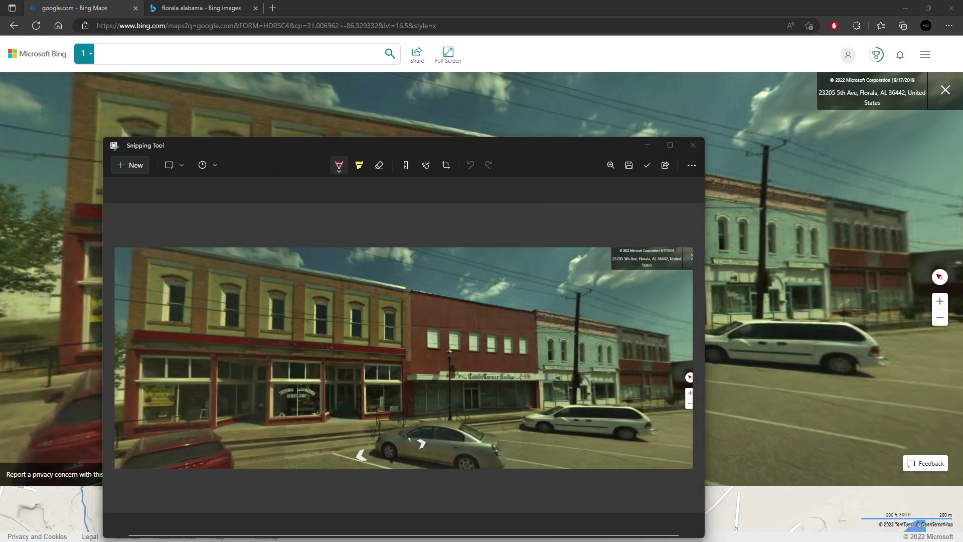
Step: Paste the copied storefront snip into the empty image reference board, and close the Snipping Tool
{"action": "right_click_drag", "start_coordinate": [588, 276], "coordinate": [662, 305]}
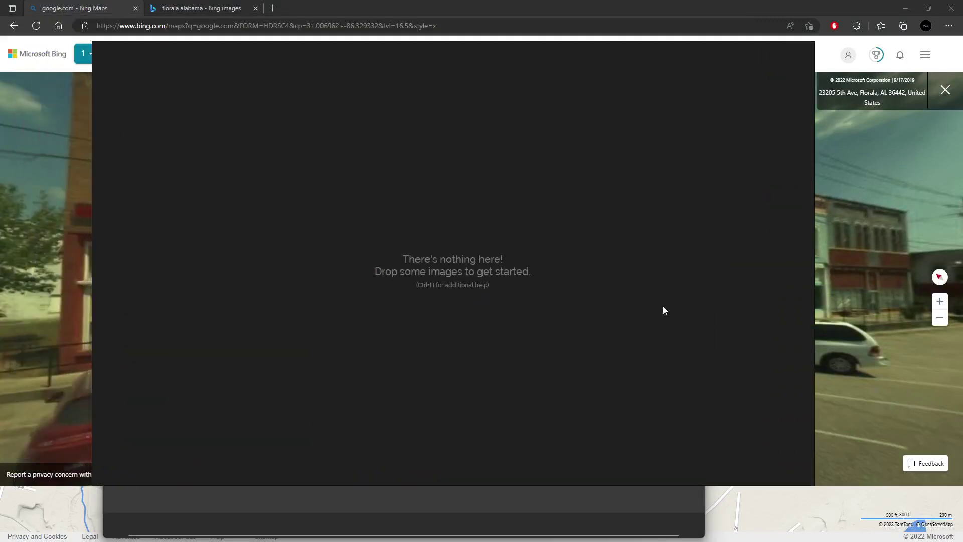
{"action": "right_click", "coordinate": [426, 271]}
{"action": "left_click", "coordinate": [442, 357]}
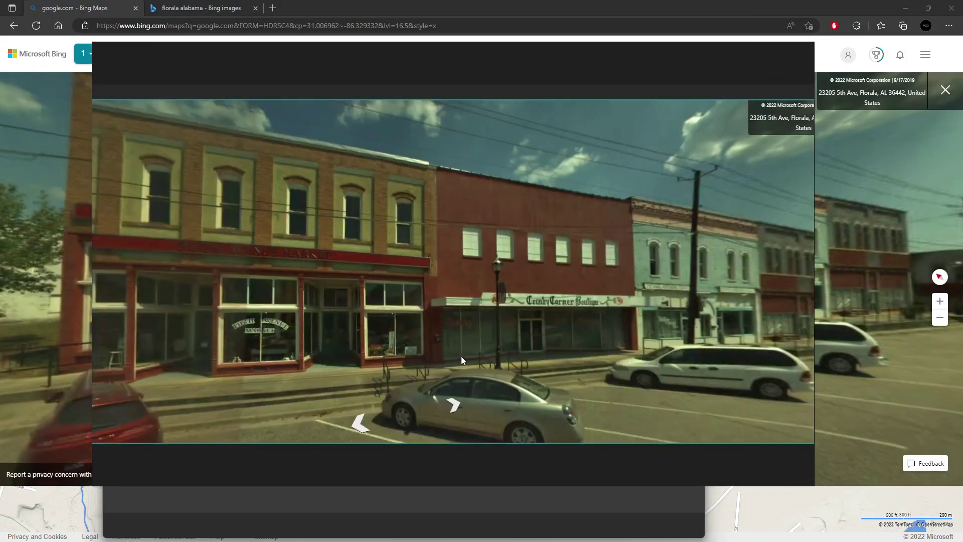
{"action": "scroll", "coordinate": [480, 359], "scroll_direction": "down", "scroll_amount": 3}
{"action": "scroll", "coordinate": [495, 347], "scroll_direction": "up", "scroll_amount": 2}
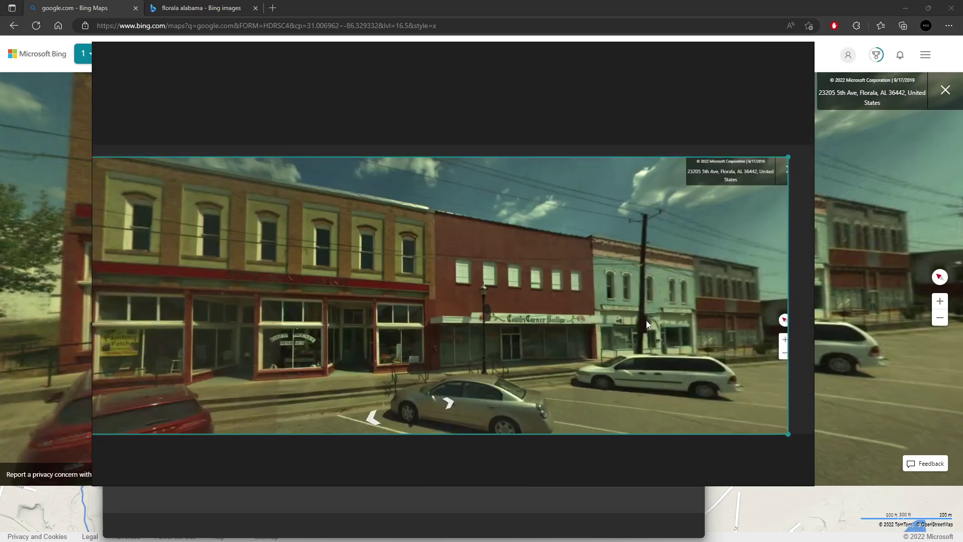
{"action": "right_click_drag", "start_coordinate": [686, 98], "coordinate": [0, 226]}
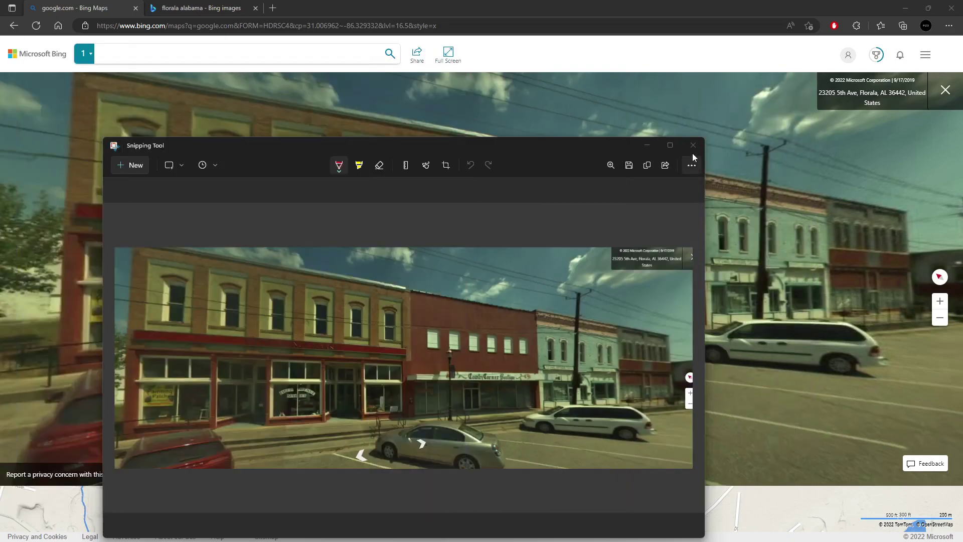
{"action": "key", "text": "alt+F4"}
Step: Turn to the opposite side of 5th Ave and move along the street to Cox Hardware Co
{"action": "left_click_drag", "start_coordinate": [507, 303], "coordinate": [11, 318]}
{"action": "left_click_drag", "start_coordinate": [727, 286], "coordinate": [322, 318]}
{"action": "right_click", "coordinate": [322, 318]}
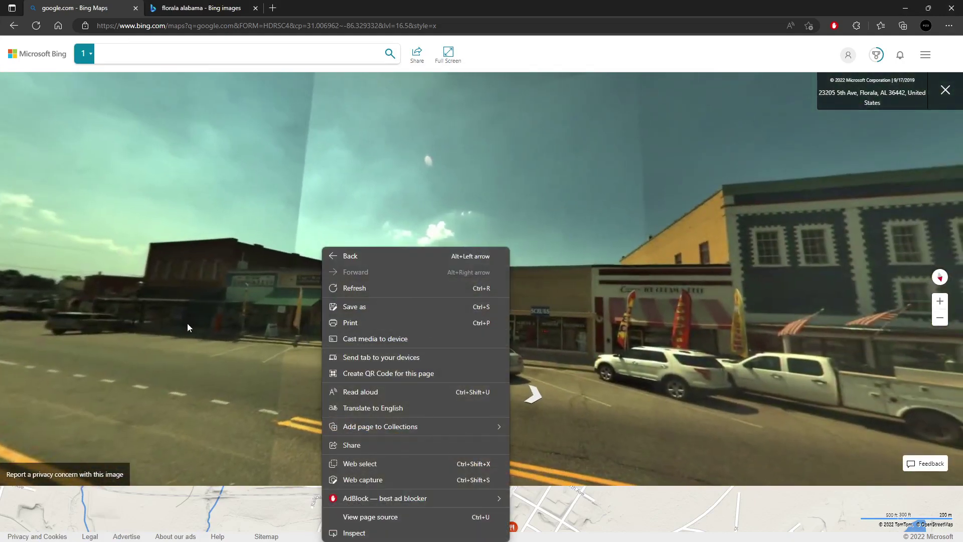
{"action": "left_click", "coordinate": [188, 323]}
{"action": "left_click", "coordinate": [441, 381]}
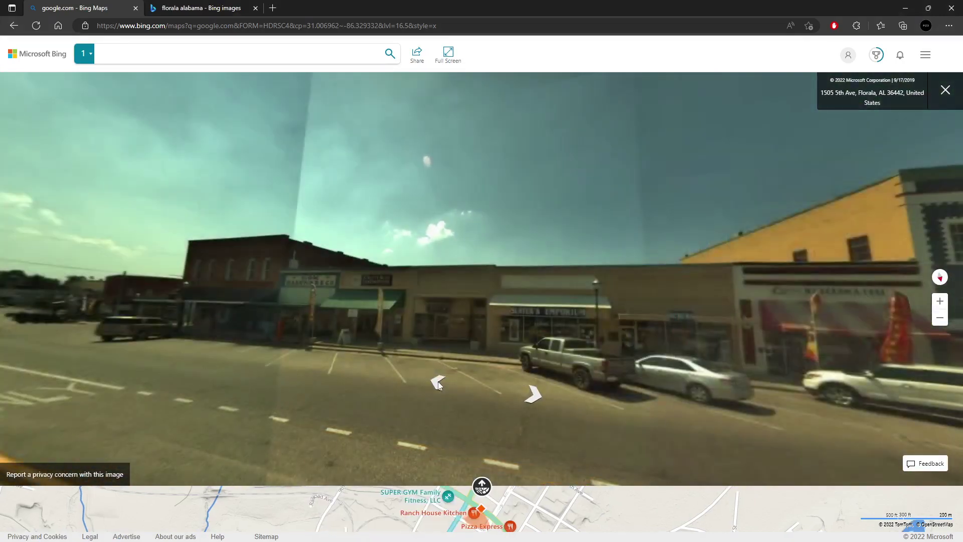
{"action": "left_click", "coordinate": [438, 383]}
{"action": "left_click", "coordinate": [438, 383]}
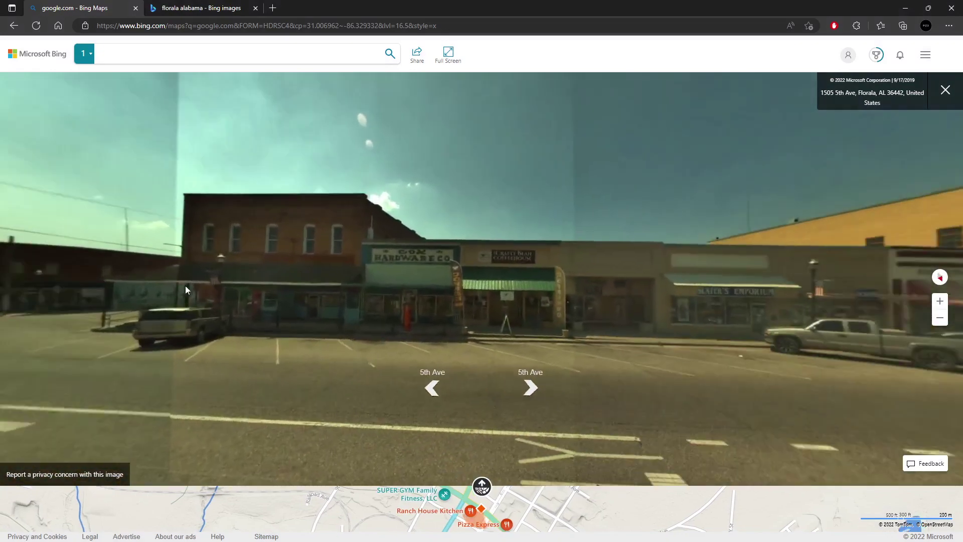
Step: Frame the Cox Hardware Co. and coffeehouse storefronts at an angle and closer range
{"action": "left_click_drag", "start_coordinate": [186, 290], "coordinate": [357, 324]}
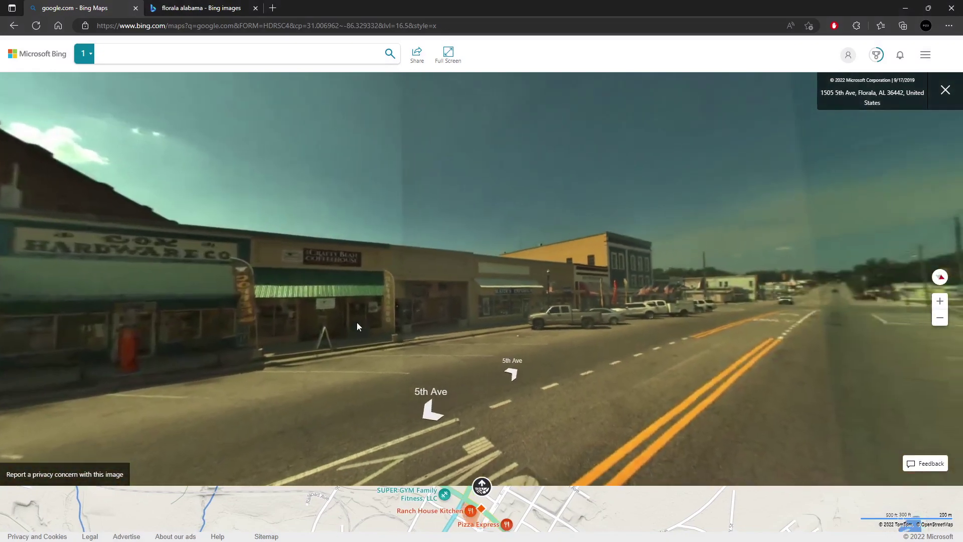
{"action": "left_click", "coordinate": [430, 408]}
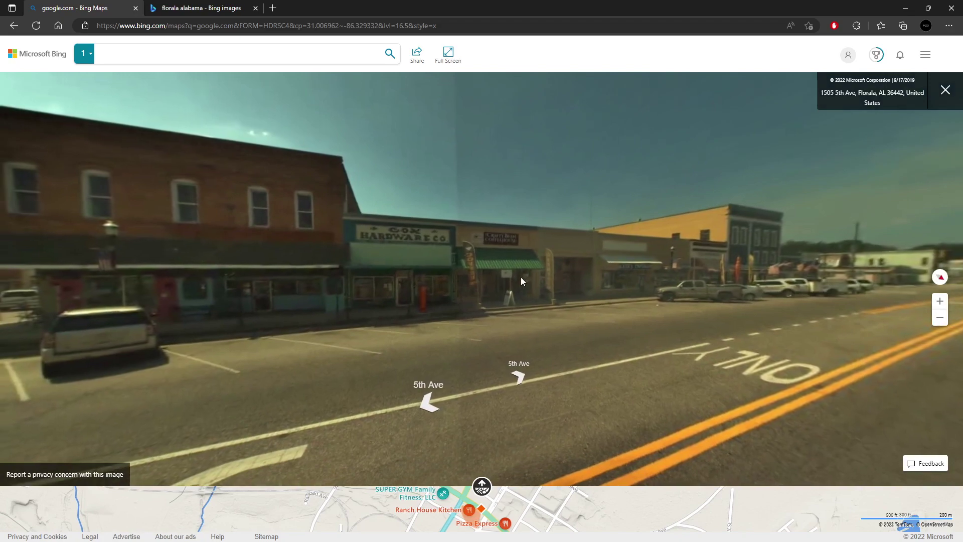
{"action": "left_click", "coordinate": [520, 278]}
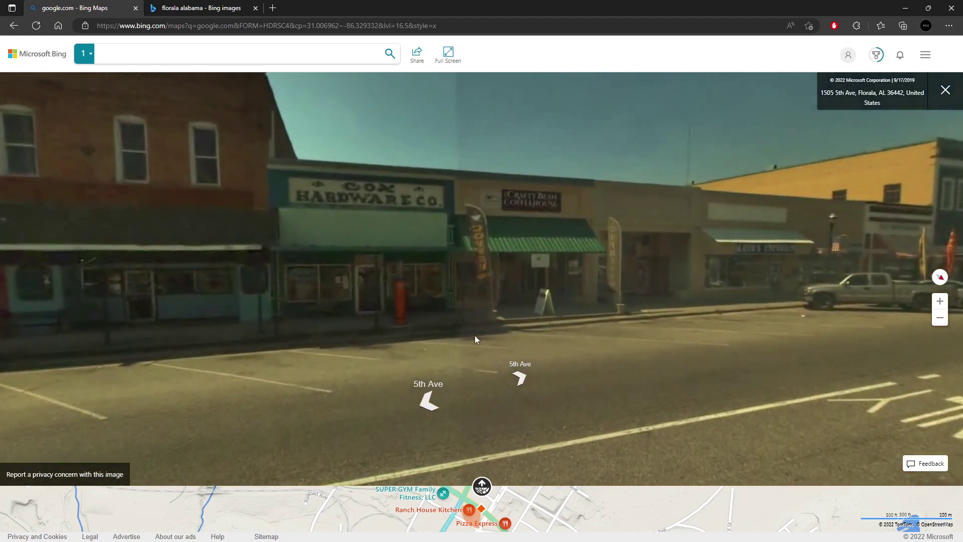
Step: Inspect the Cox Hardware Co. storefront up close and the two-storey brick building at the corner of 5th Ave
{"action": "scroll", "coordinate": [404, 319], "scroll_direction": "up", "scroll_amount": 2}
{"action": "left_click_drag", "start_coordinate": [393, 258], "coordinate": [441, 299]}
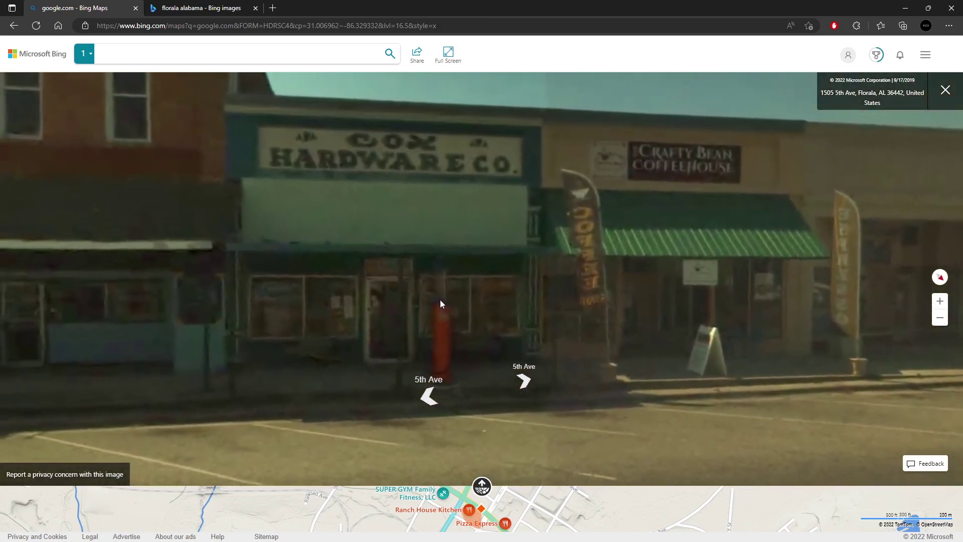
{"action": "left_click_drag", "start_coordinate": [471, 338], "coordinate": [793, 333]}
{"action": "left_click", "coordinate": [431, 391]}
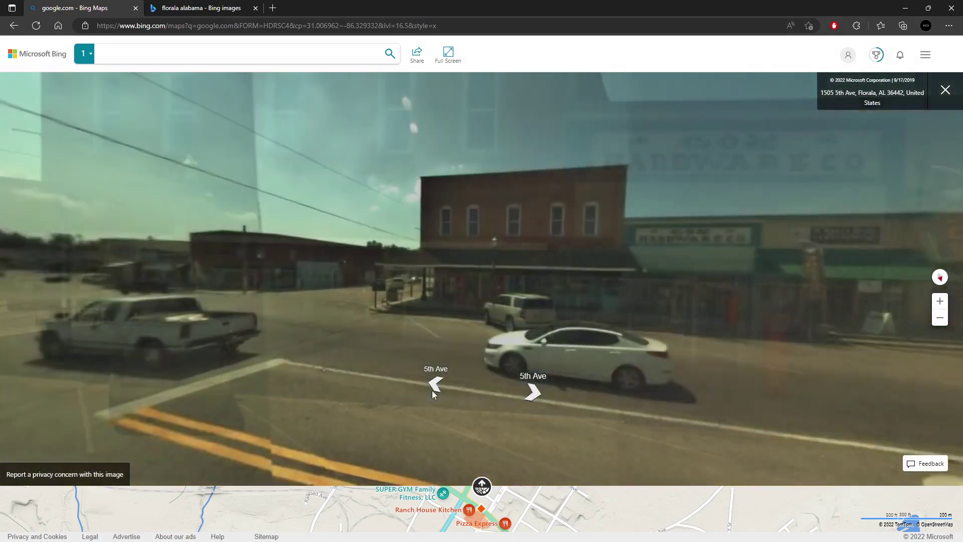
{"action": "left_click", "coordinate": [393, 301]}
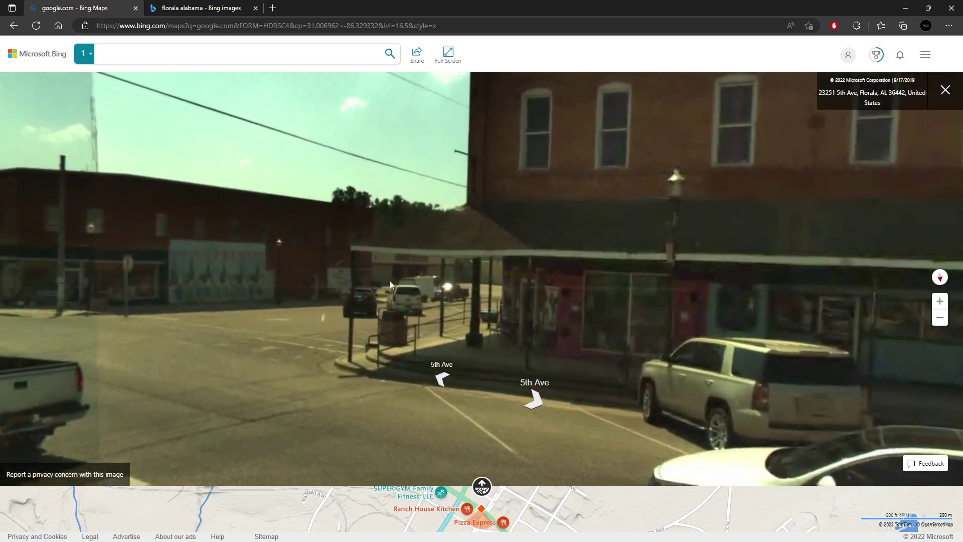
{"action": "left_click_drag", "start_coordinate": [389, 281], "coordinate": [458, 347]}
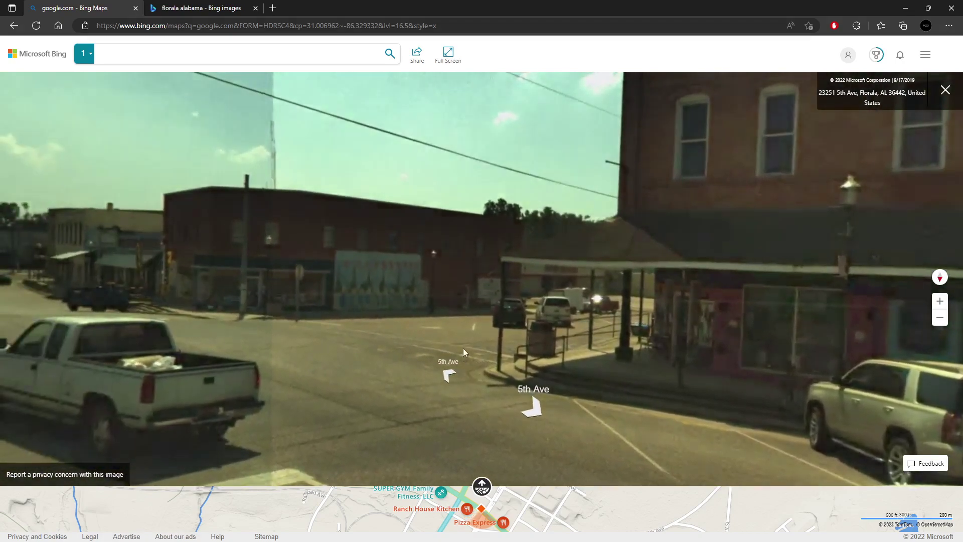
Step: Continue along 5th Ave past the intersection and turn to the opposite side toward the Designer Dogs storefront
{"action": "left_click", "coordinate": [462, 349]}
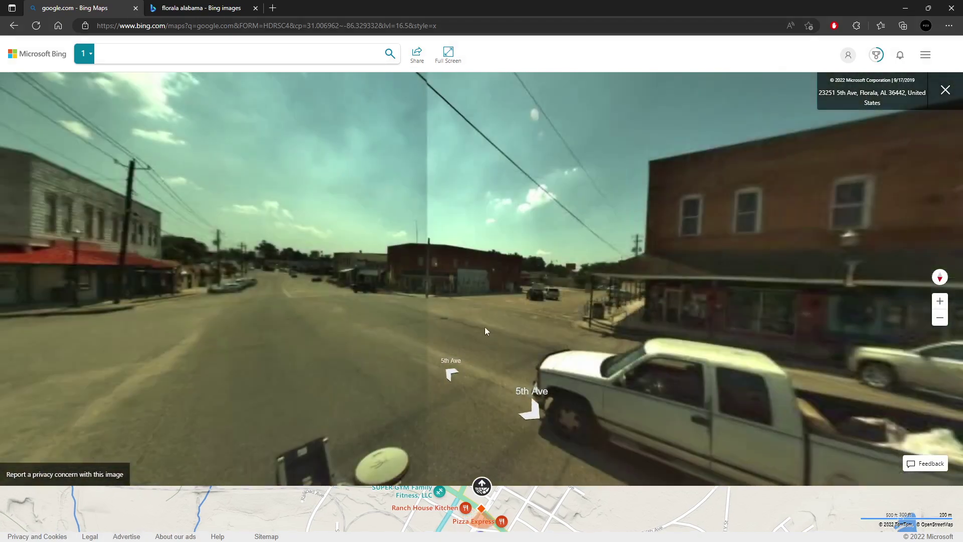
{"action": "left_click", "coordinate": [529, 324]}
{"action": "left_click", "coordinate": [529, 324]}
{"action": "left_click", "coordinate": [442, 374]}
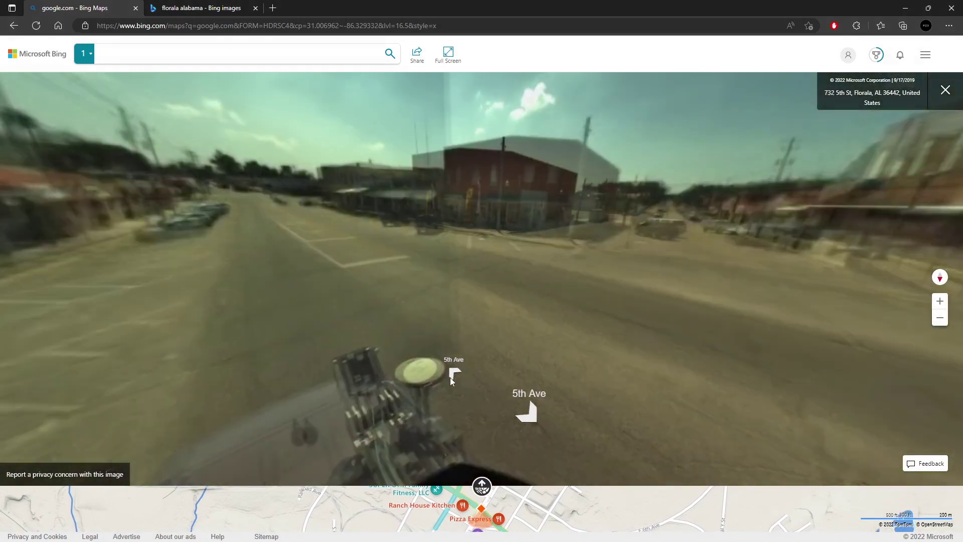
{"action": "left_click", "coordinate": [449, 377]}
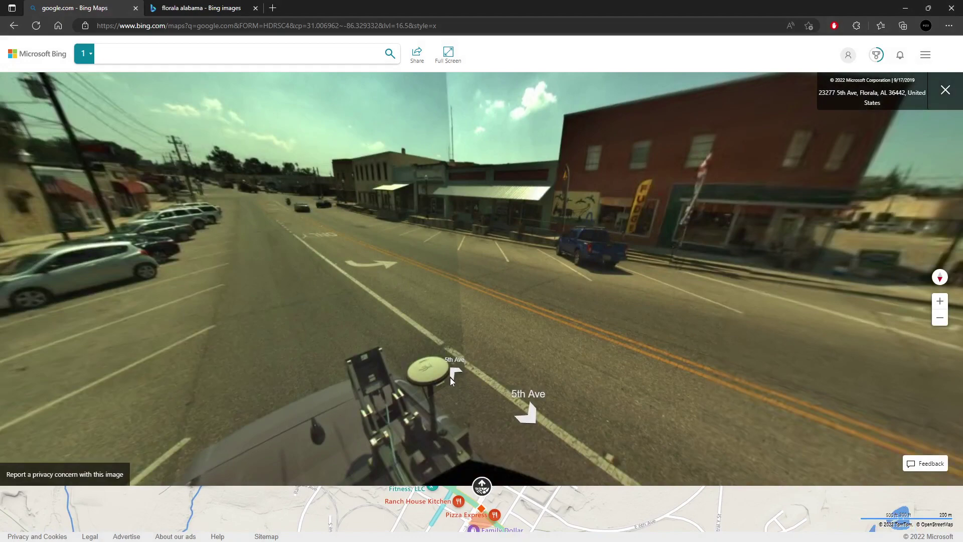
{"action": "left_click", "coordinate": [450, 377]}
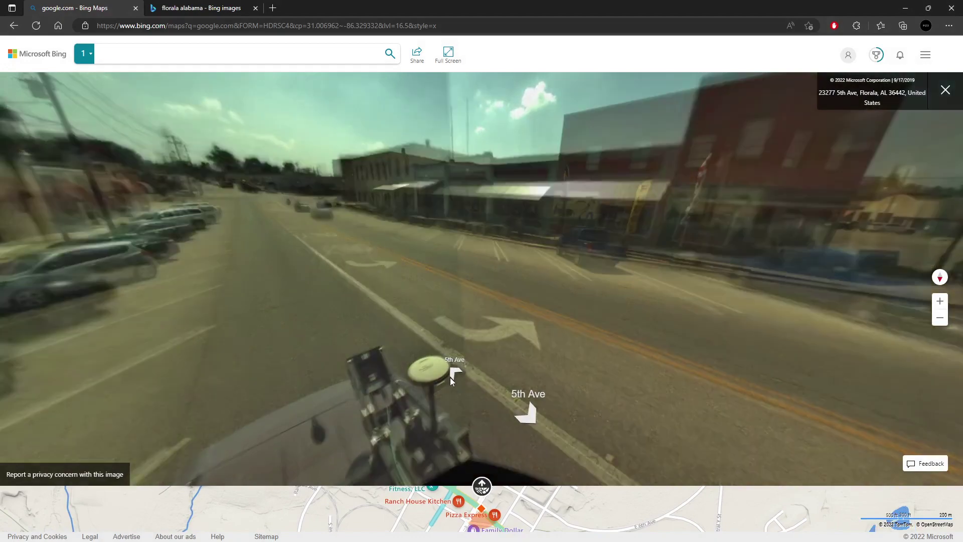
{"action": "left_click", "coordinate": [450, 377]}
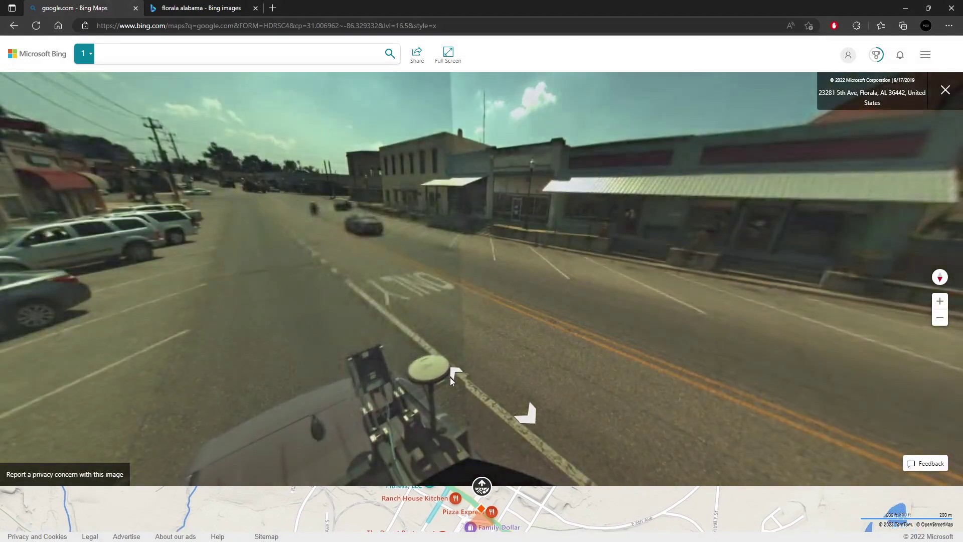
{"action": "left_click", "coordinate": [449, 377]}
{"action": "left_click_drag", "start_coordinate": [426, 266], "coordinate": [772, 290]}
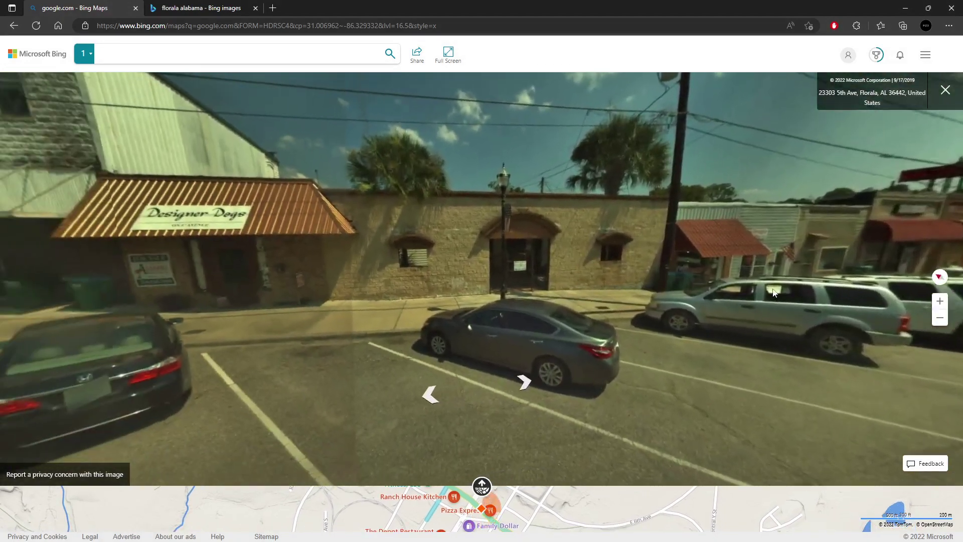
{"action": "left_click_drag", "start_coordinate": [581, 295], "coordinate": [723, 292]}
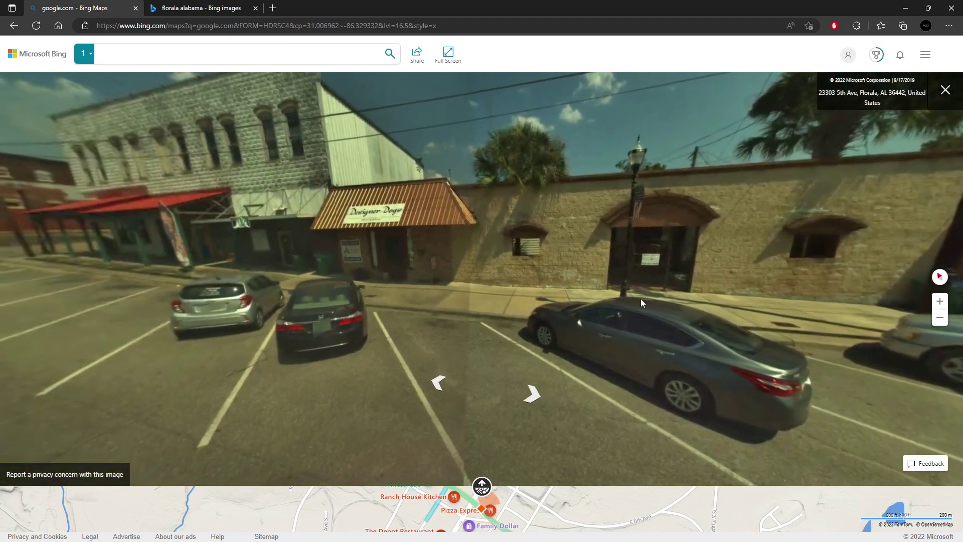
Step: Frame the white brick building with red awnings at 23281 5th Ave and capture it as a rectangular snip
{"action": "left_click", "coordinate": [438, 384]}
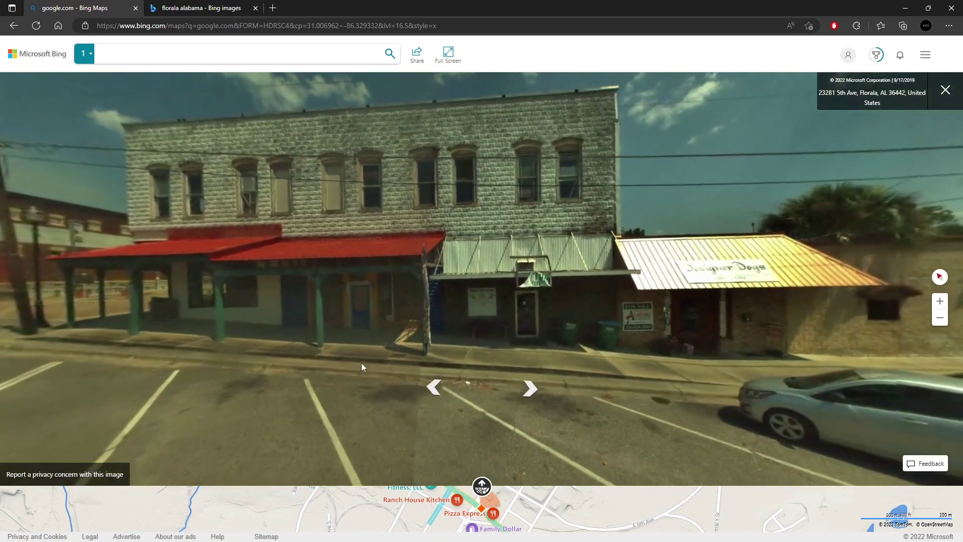
{"action": "scroll", "coordinate": [401, 230], "scroll_direction": "up", "scroll_amount": 1}
{"action": "left_click_drag", "start_coordinate": [393, 227], "coordinate": [443, 248]}
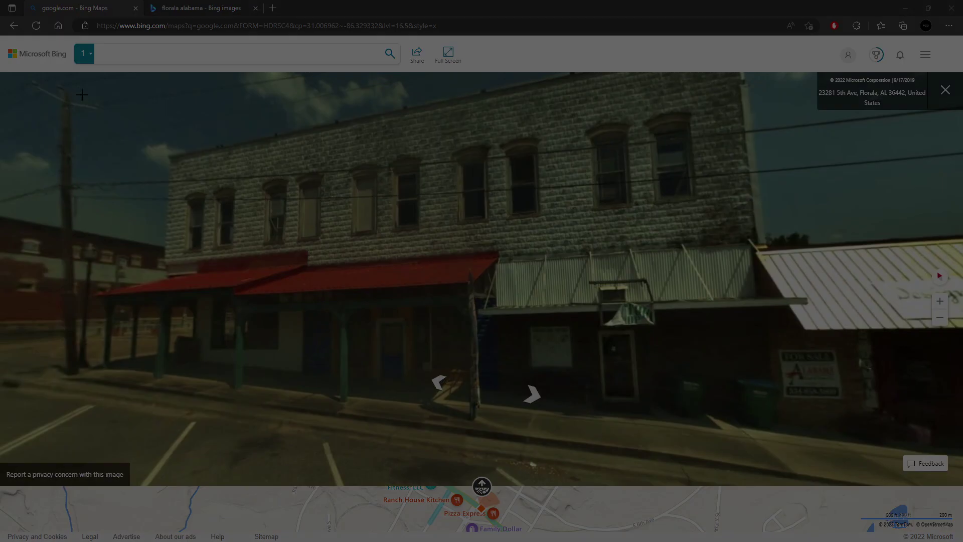
{"action": "left_click_drag", "start_coordinate": [52, 80], "coordinate": [934, 452]}
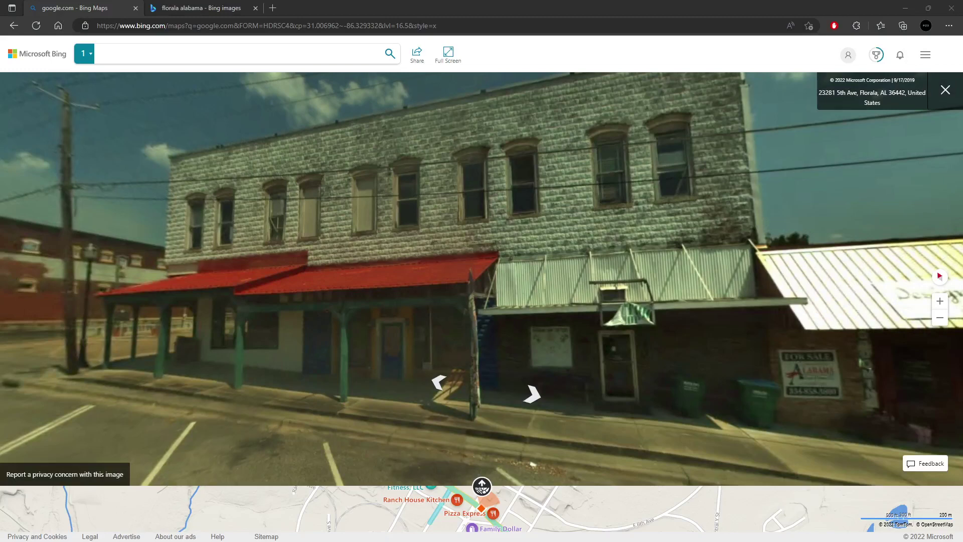
Step: Paste the white brick building snip into the image reference board and place it directly beneath the first storefront image
{"action": "key", "text": "alt+Tab"}
{"action": "right_click_drag", "start_coordinate": [393, 353], "coordinate": [458, 353]}
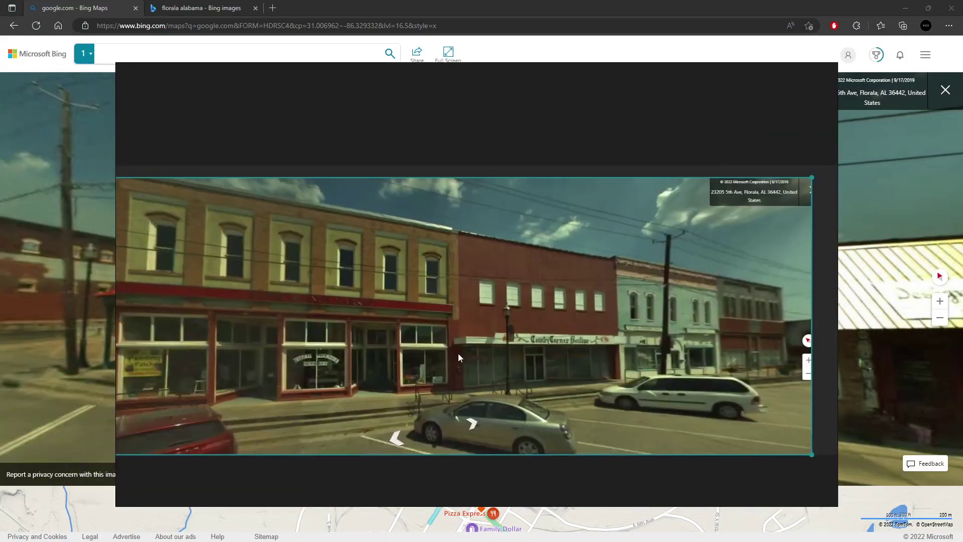
{"action": "right_click", "coordinate": [458, 353]}
{"action": "left_click", "coordinate": [490, 228]}
{"action": "scroll", "coordinate": [504, 280], "scroll_direction": "down", "scroll_amount": 5}
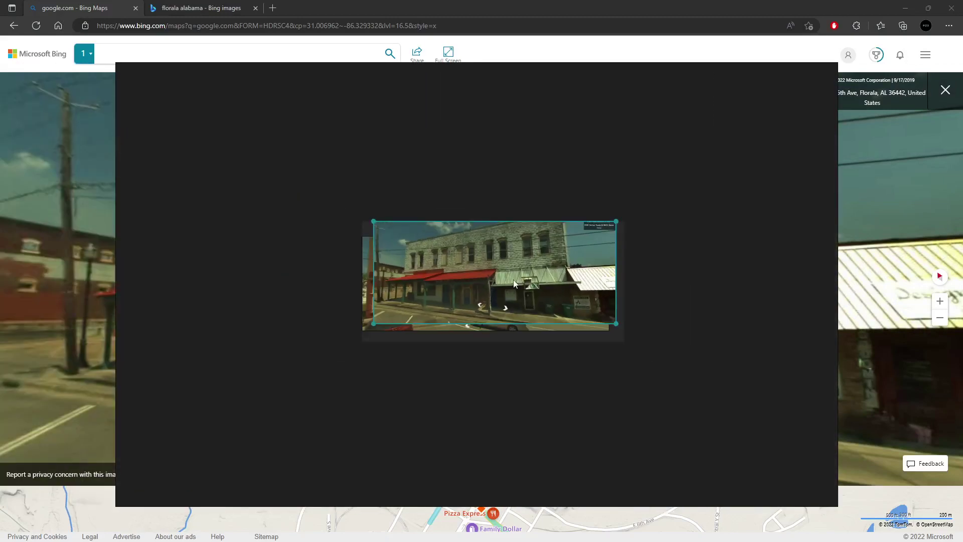
{"action": "scroll", "coordinate": [505, 296], "scroll_direction": "up", "scroll_amount": 2}
{"action": "left_click_drag", "start_coordinate": [496, 296], "coordinate": [477, 427]}
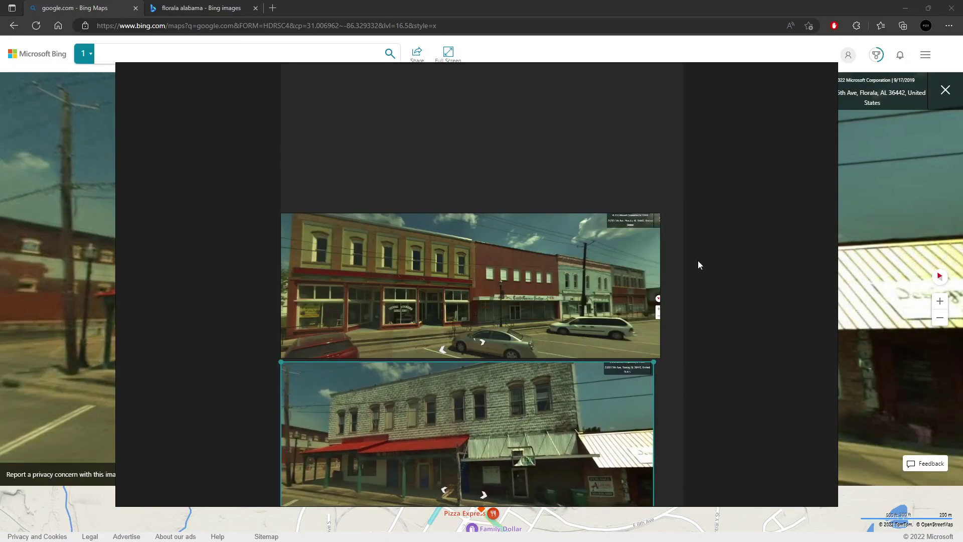
Step: Fit both storefront images in the reference board's view and move the board window out of the way
{"action": "left_click_drag", "start_coordinate": [701, 266], "coordinate": [705, 228]}
{"action": "scroll", "coordinate": [470, 260], "scroll_direction": "up", "scroll_amount": 2}
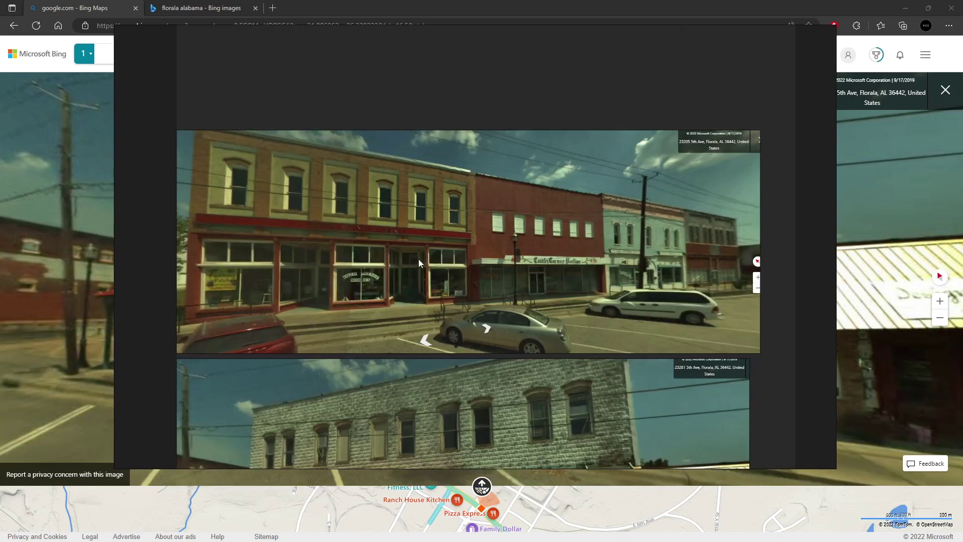
{"action": "mouse_move", "coordinate": [768, 341]}
{"action": "left_mouse_down"}
{"action": "mouse_move", "coordinate": [748, 279]}
{"action": "mouse_move", "coordinate": [769, 354]}
{"action": "left_mouse_up"}
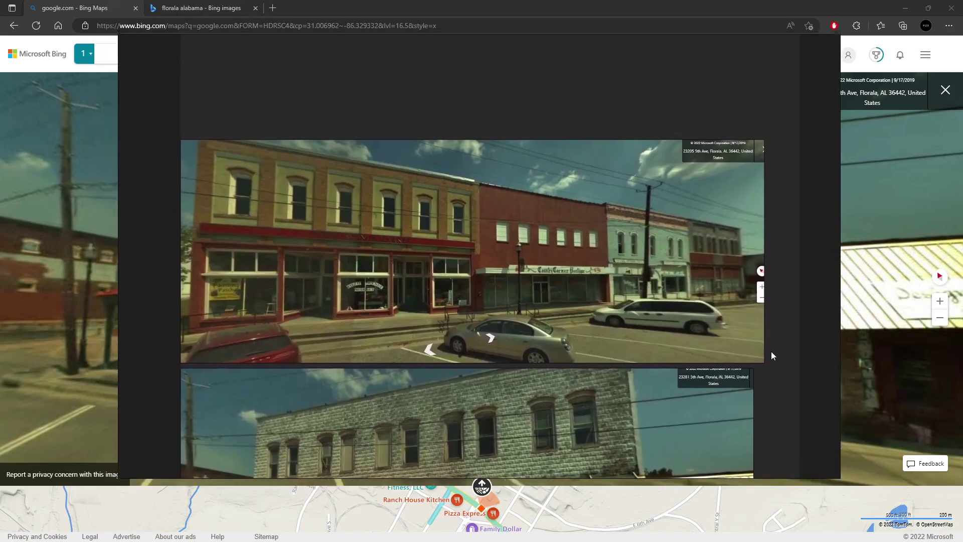
{"action": "scroll", "coordinate": [466, 301], "scroll_direction": "down", "scroll_amount": 1}
{"action": "scroll", "coordinate": [526, 337], "scroll_direction": "down", "scroll_amount": 1}
{"action": "middle_click_drag", "start_coordinate": [526, 337], "coordinate": [497, 266]}
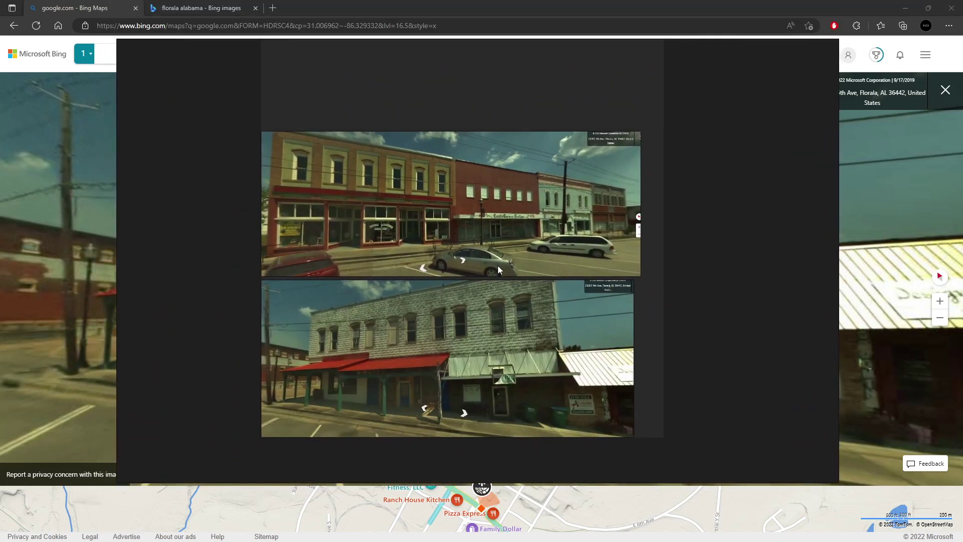
{"action": "scroll", "coordinate": [498, 265], "scroll_direction": "up", "scroll_amount": 1}
{"action": "left_click_drag", "start_coordinate": [498, 274], "coordinate": [502, 257]}
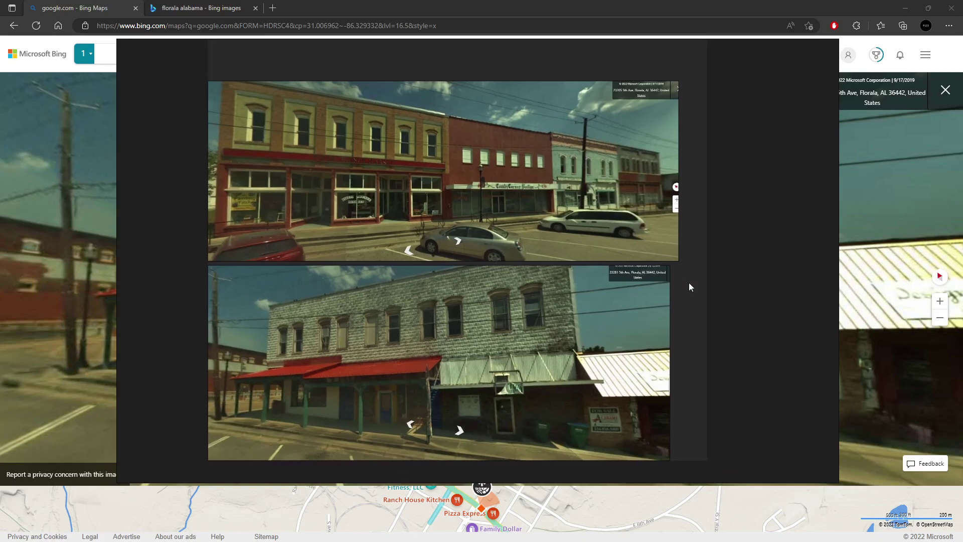
{"action": "right_click_drag", "start_coordinate": [716, 295], "coordinate": [0, 321]}
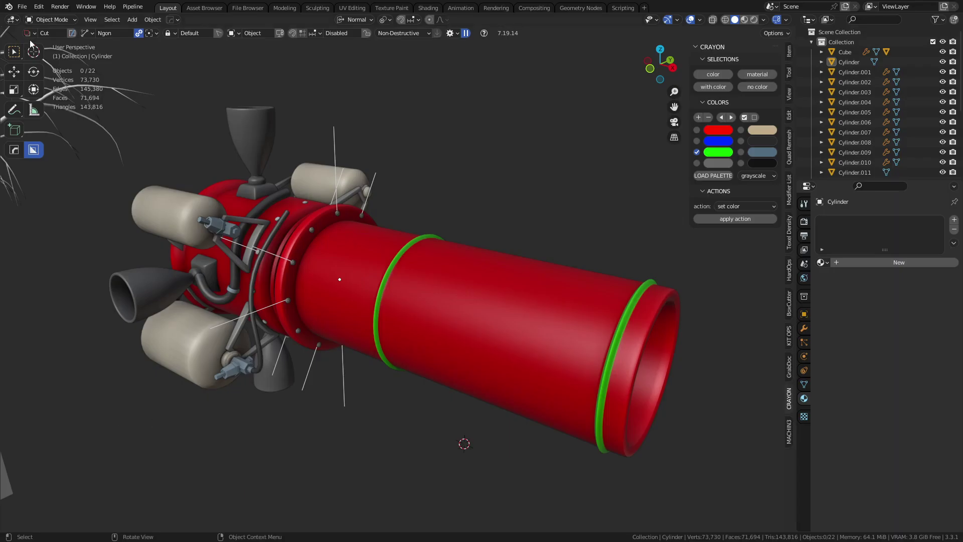
Step: In Blender, start a new file without saving the changes to exokv.blend, and delete the default cube
{"action": "left_click", "coordinate": [22, 6]}
{"action": "mouse_move", "coordinate": [30, 19]}
{"action": "left_click", "coordinate": [141, 18]}
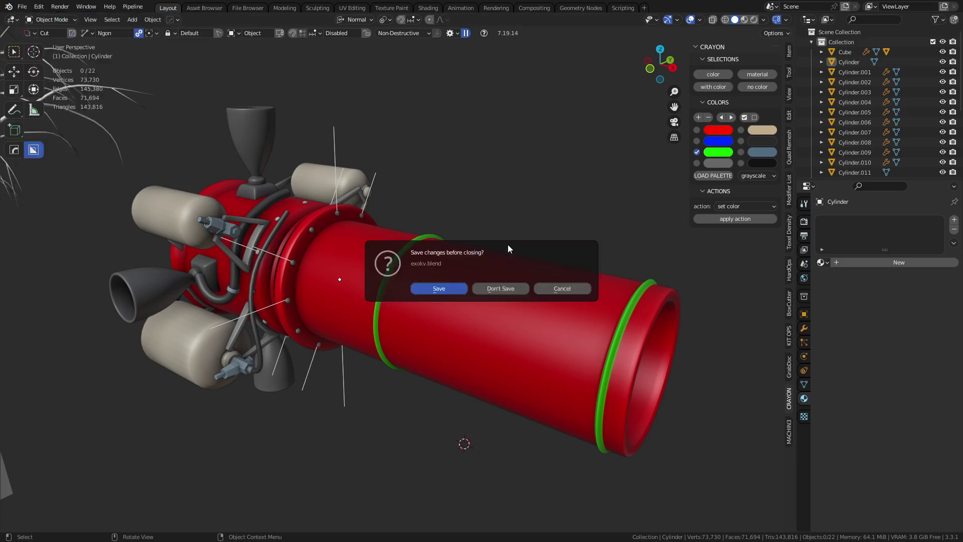
{"action": "left_click", "coordinate": [501, 288]}
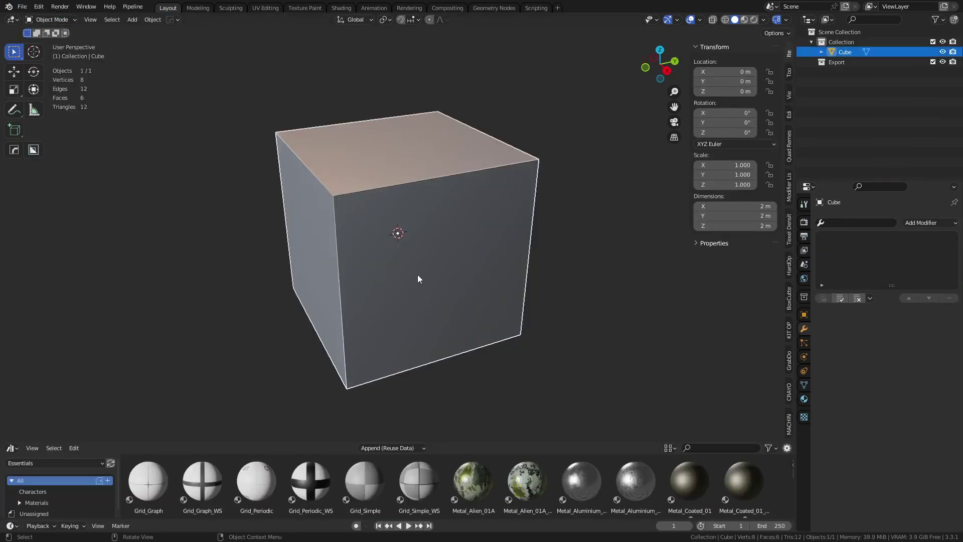
{"action": "key", "text": "x"}
{"action": "left_click", "coordinate": [432, 279]}
Step: Place the ScaleReference_RelaxedPose human figure from the asset library into the scene near the origin
{"action": "scroll", "coordinate": [197, 496], "scroll_direction": "down", "scroll_amount": 5}
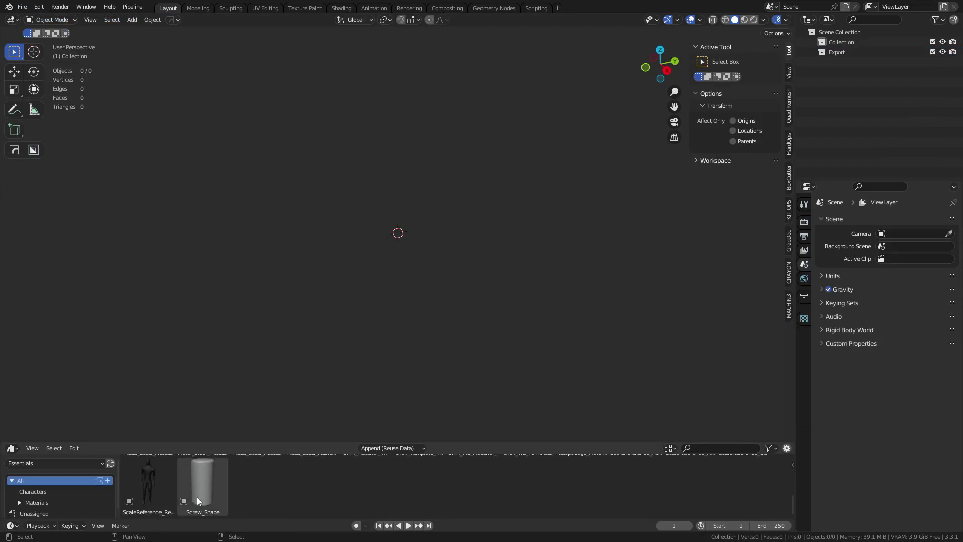
{"action": "left_click_drag", "start_coordinate": [412, 260], "coordinate": [413, 261]}
{"action": "left_click", "coordinate": [374, 286]}
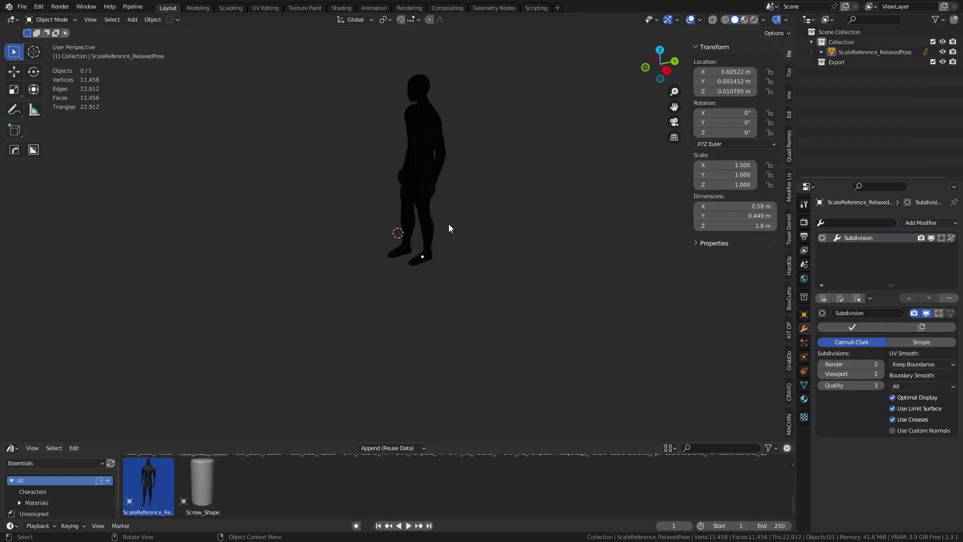
{"action": "middle_click_drag", "start_coordinate": [447, 227], "coordinate": [477, 279]}
{"action": "middle_click_drag", "start_coordinate": [412, 302], "coordinate": [442, 254]}
Step: Add a plane mesh and rotate its geometry 90° in Edit Mode from the left view so it stands upright
{"action": "key", "text": "shift+a"}
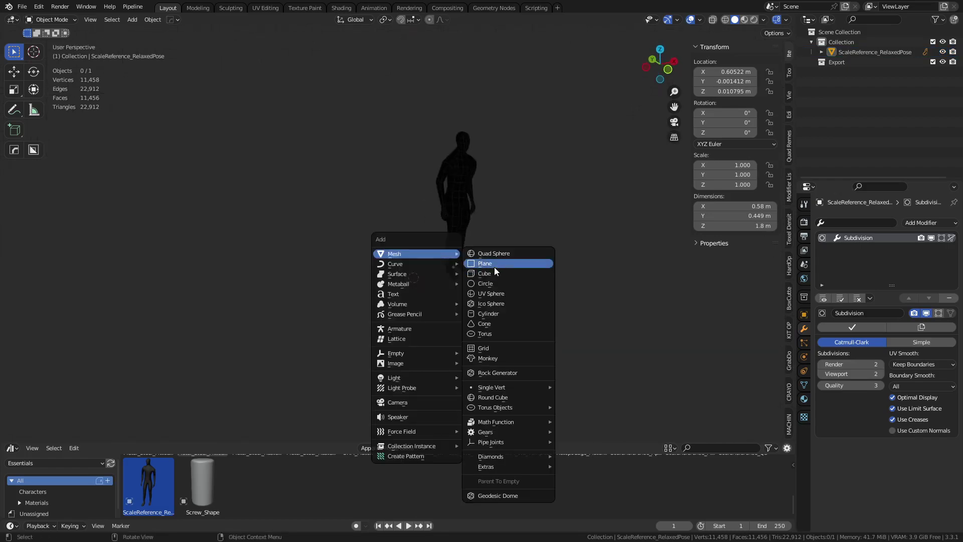
{"action": "left_click", "coordinate": [494, 265]}
{"action": "key", "text": "Tab"}
{"action": "middle_click_drag", "start_coordinate": [406, 280], "coordinate": [540, 244], "text": "alt"}
{"action": "key", "text": "r"}
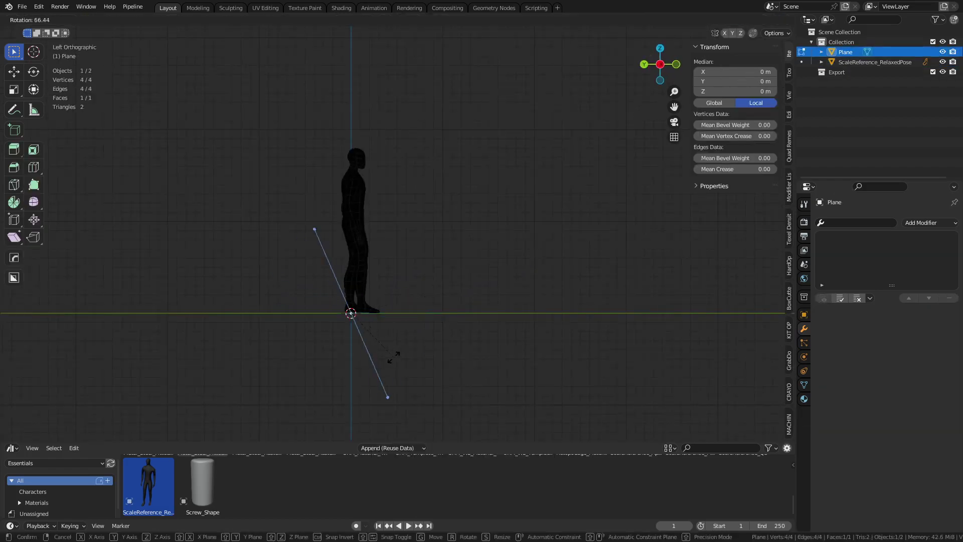
{"action": "left_click", "coordinate": [371, 363]}
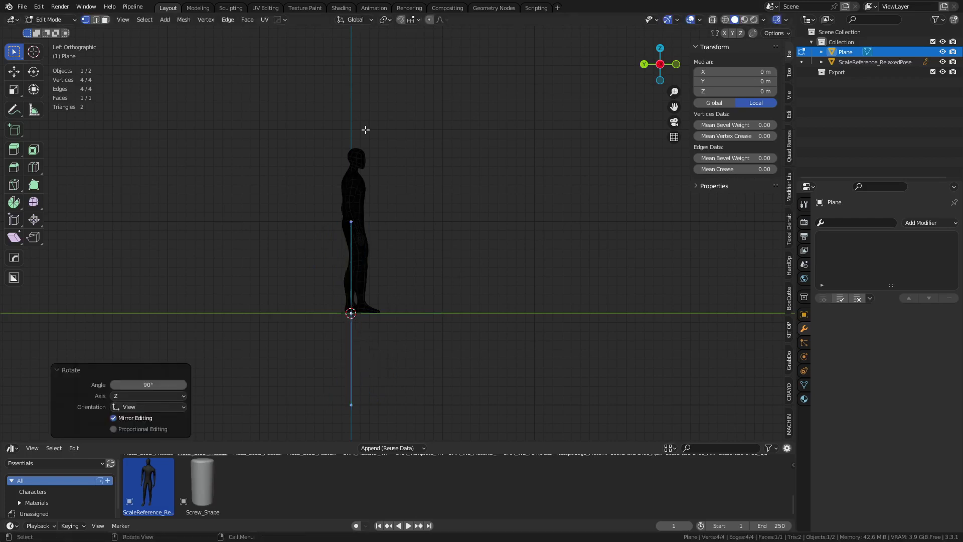
Step: Try to raise the upright plane's vertices along Z from the left view, and undo the moves
{"action": "left_click", "coordinate": [412, 20]}
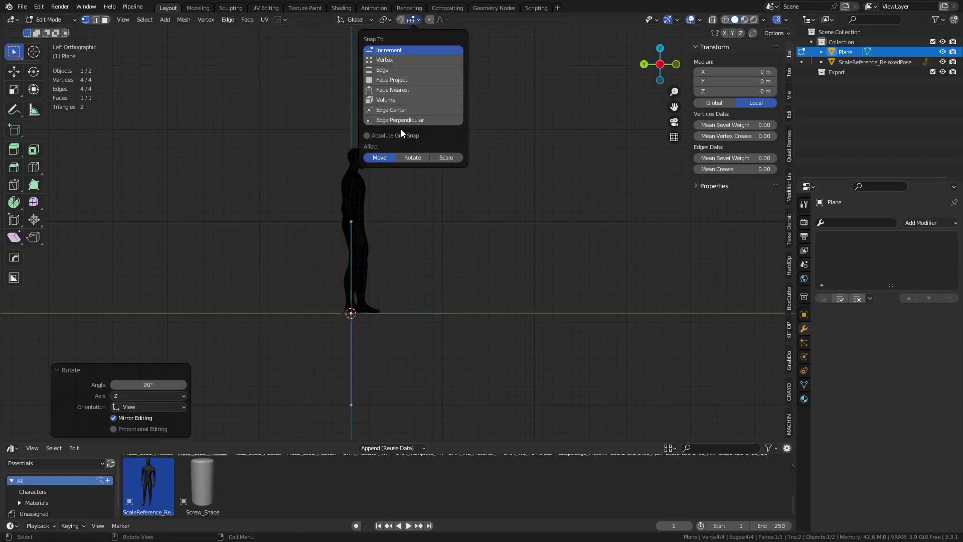
{"action": "left_click", "coordinate": [333, 416]}
{"action": "key", "text": "g"}
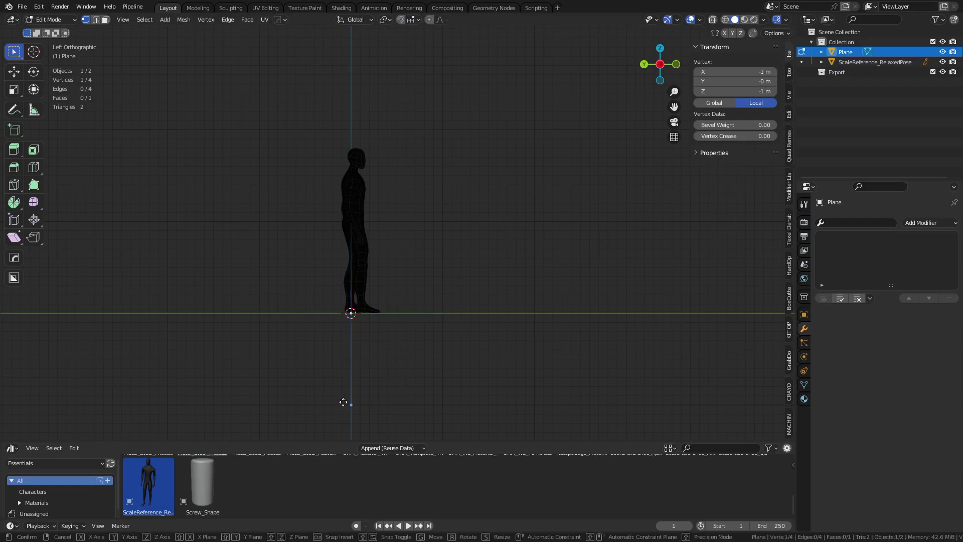
{"action": "key", "text": "z"}
{"action": "left_click", "coordinate": [346, 309]}
{"action": "middle_click_drag", "start_coordinate": [355, 242], "coordinate": [371, 300], "text": "shift"}
{"action": "left_click_drag", "start_coordinate": [318, 354], "coordinate": [409, 223]}
{"action": "key", "text": "g"}
{"action": "key", "text": "z"}
{"action": "left_click", "coordinate": [421, 34]}
{"action": "middle_click_drag", "start_coordinate": [421, 34], "coordinate": [386, 217]}
{"action": "key", "text": "ctrl+z"}
{"action": "key", "text": "ctrl+z"}
{"action": "key", "text": "ctrl+z"}
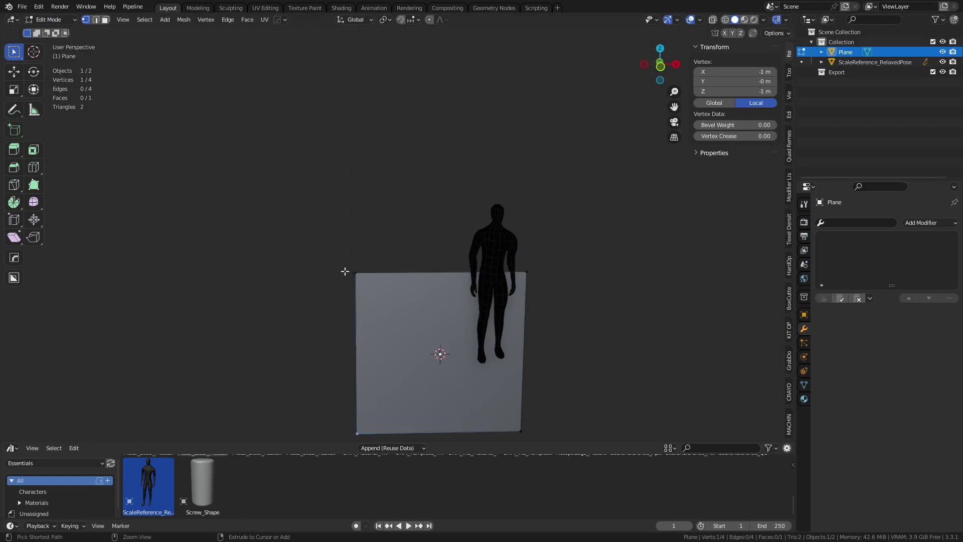
Step: With X-ray enabled in the left view, select all of the plane's vertices and move them up 1 m along Z
{"action": "middle_click_drag", "start_coordinate": [345, 271], "coordinate": [465, 262], "text": "alt"}
{"action": "key", "text": "alt+z"}
{"action": "middle_click_drag", "start_coordinate": [439, 314], "coordinate": [450, 191], "text": "shift"}
{"action": "left_click_drag", "start_coordinate": [353, 370], "coordinate": [426, 211]}
{"action": "middle_click_drag", "start_coordinate": [422, 250], "coordinate": [424, 301], "text": "shift"}
{"action": "key", "text": "g"}
{"action": "key", "text": "z"}
{"action": "left_click", "coordinate": [421, 203], "text": "ctrl"}
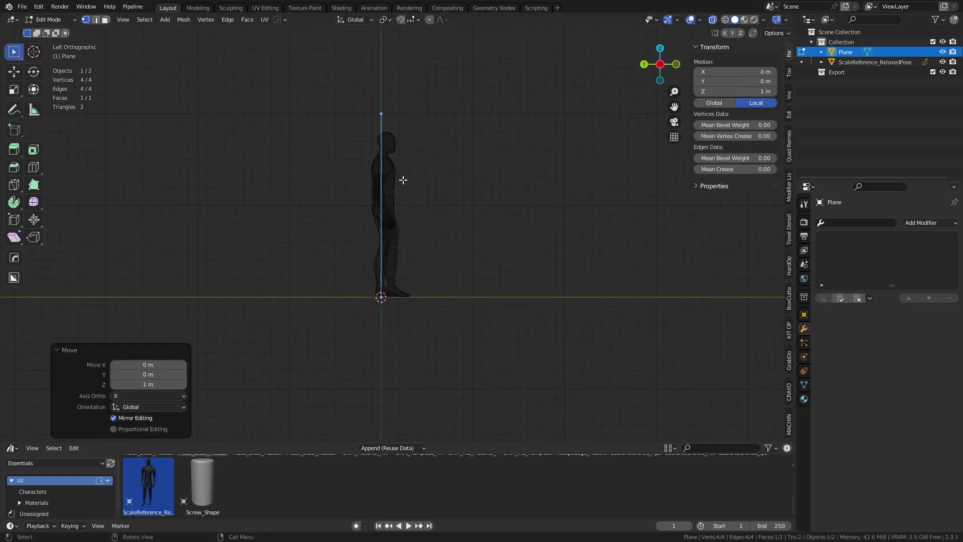
Step: Raise the plane's upper edge 1 m along Z, return to Object Mode in the front view and deselect everything
{"action": "middle_click_drag", "start_coordinate": [402, 179], "coordinate": [397, 282], "text": "shift"}
{"action": "left_click_drag", "start_coordinate": [344, 255], "coordinate": [412, 181]}
{"action": "key", "text": "g"}
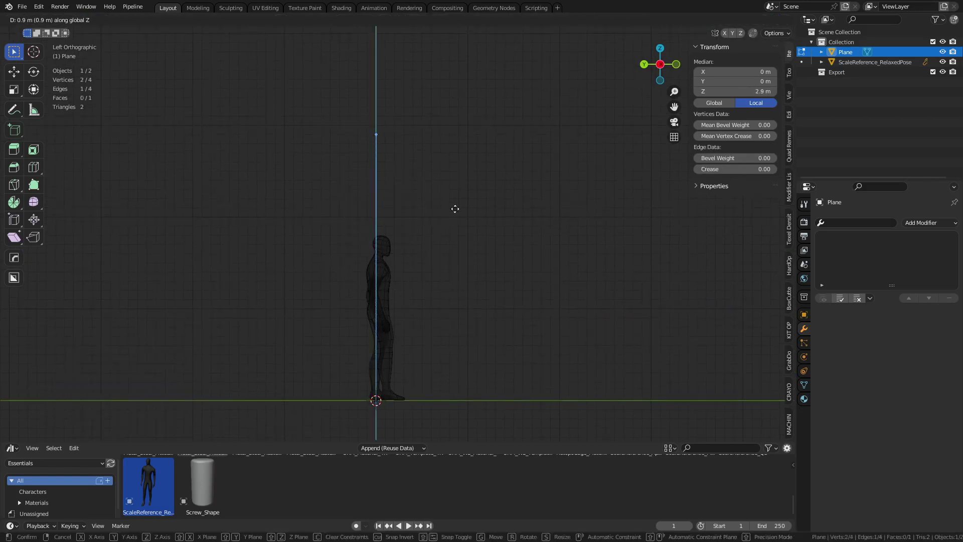
{"action": "left_click", "coordinate": [455, 197]}
{"action": "middle_click_drag", "start_coordinate": [455, 197], "coordinate": [420, 264], "text": "shift"}
{"action": "key", "text": "ctrl+Tab"}
{"action": "left_click", "coordinate": [321, 271]}
{"action": "left_click", "coordinate": [265, 269]}
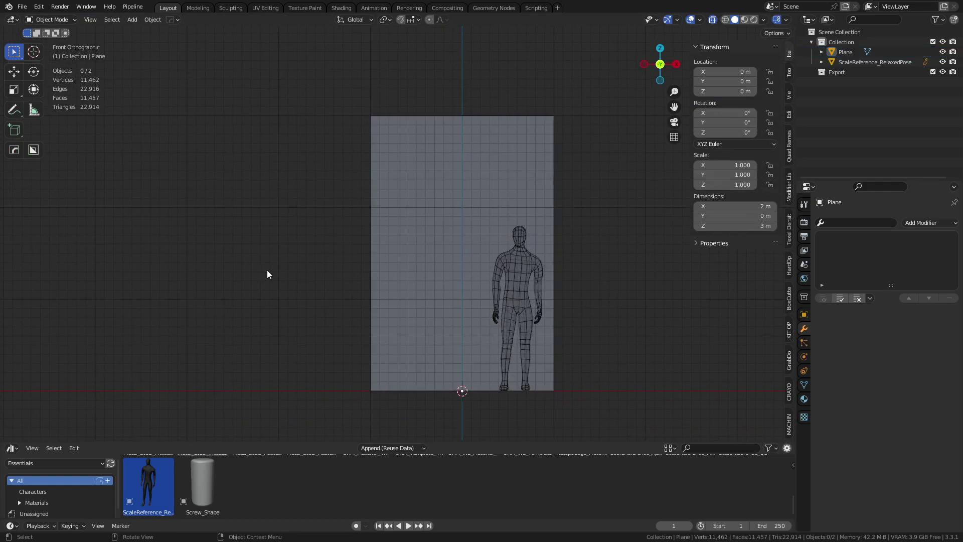
Step: Select the upright plane and try to move it freely in the front view
{"action": "left_click", "coordinate": [426, 285]}
{"action": "middle_click_drag", "start_coordinate": [540, 317], "coordinate": [496, 255], "text": "shift"}
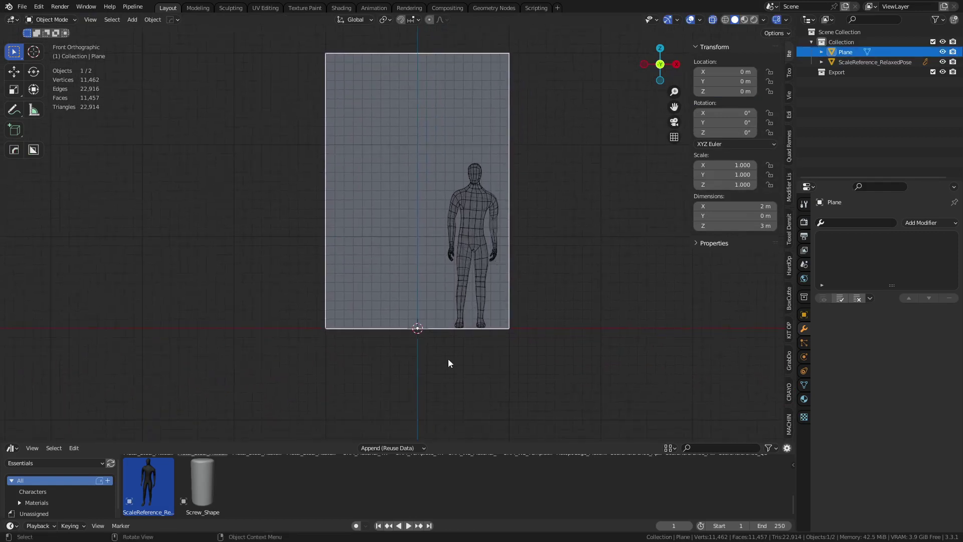
{"action": "middle_click_drag", "start_coordinate": [481, 353], "coordinate": [468, 303], "text": "shift"}
{"action": "key", "text": "g"}
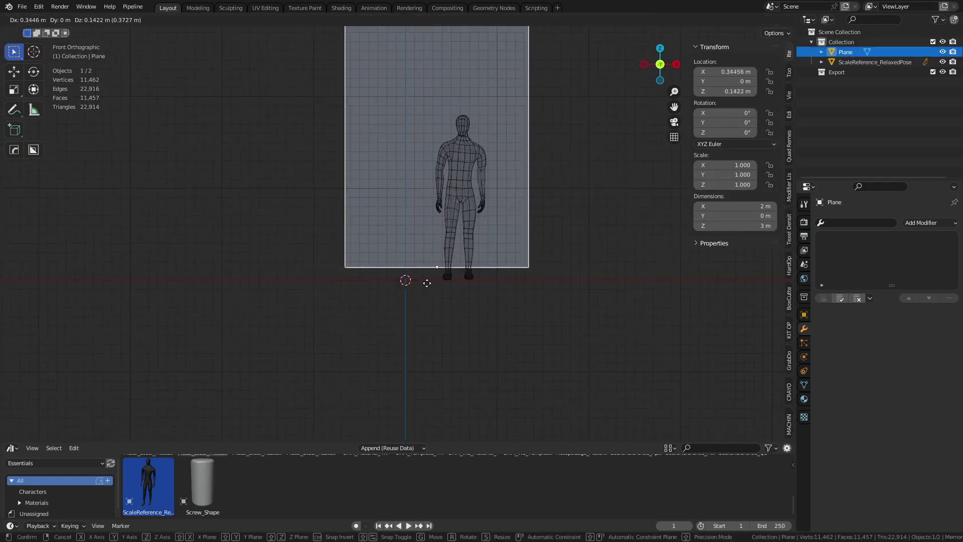
{"action": "right_click", "coordinate": [413, 290]}
{"action": "middle_click_drag", "start_coordinate": [398, 308], "coordinate": [436, 326], "text": "shift"}
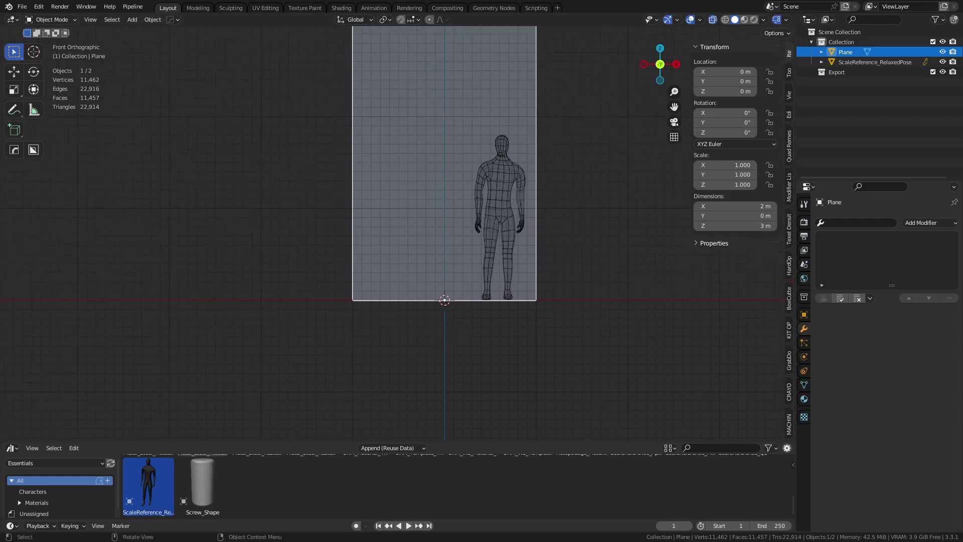
{"action": "middle_click_drag", "start_coordinate": [399, 256], "coordinate": [409, 317], "text": "shift"}
{"action": "right_click_drag", "start_coordinate": [0, 301], "coordinate": [552, 310]}
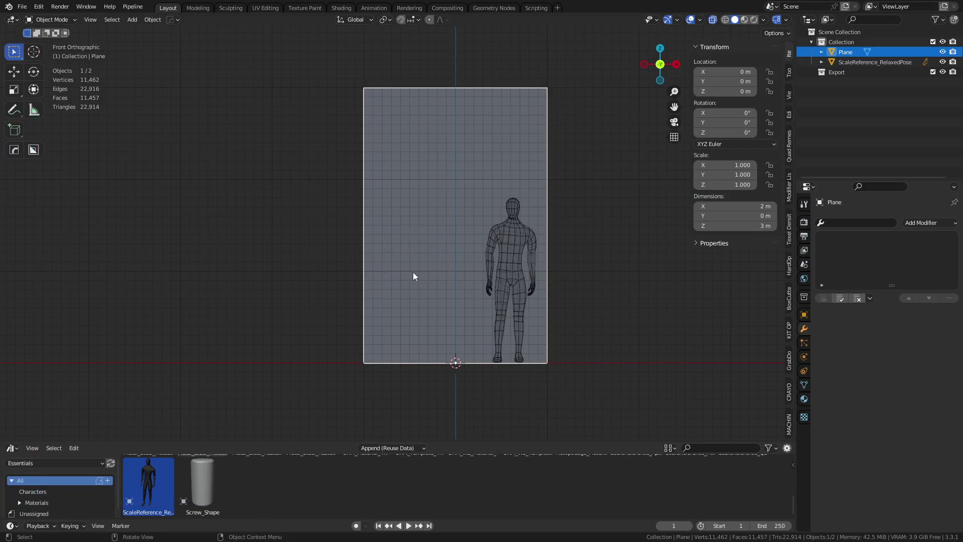
Step: Duplicate the upright plane and place the copy 3 m higher along Z
{"action": "scroll", "coordinate": [412, 272], "scroll_direction": "down", "scroll_amount": 2}
{"action": "middle_click_drag", "start_coordinate": [459, 278], "coordinate": [473, 349], "text": "shift"}
{"action": "key", "text": "shift+d"}
{"action": "key", "text": "z"}
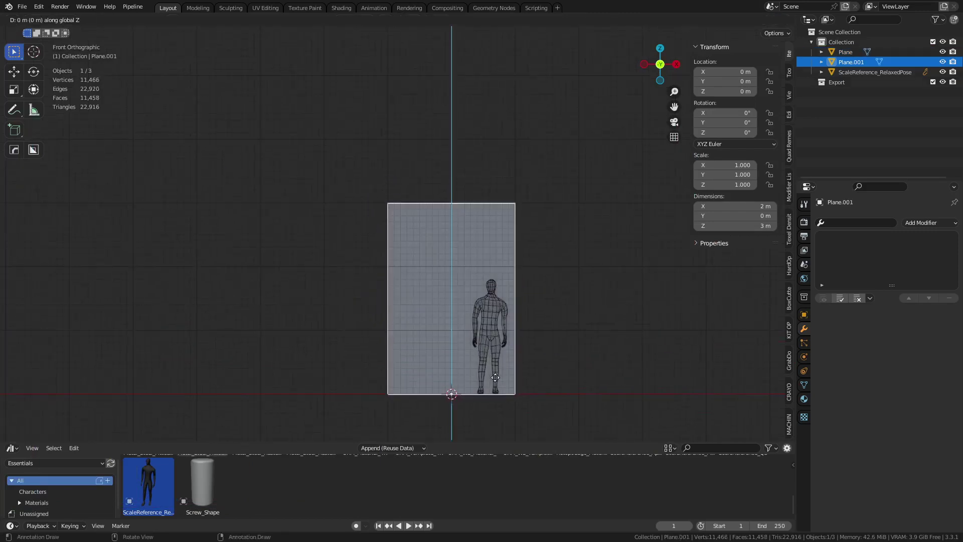
{"action": "left_click", "coordinate": [495, 185]}
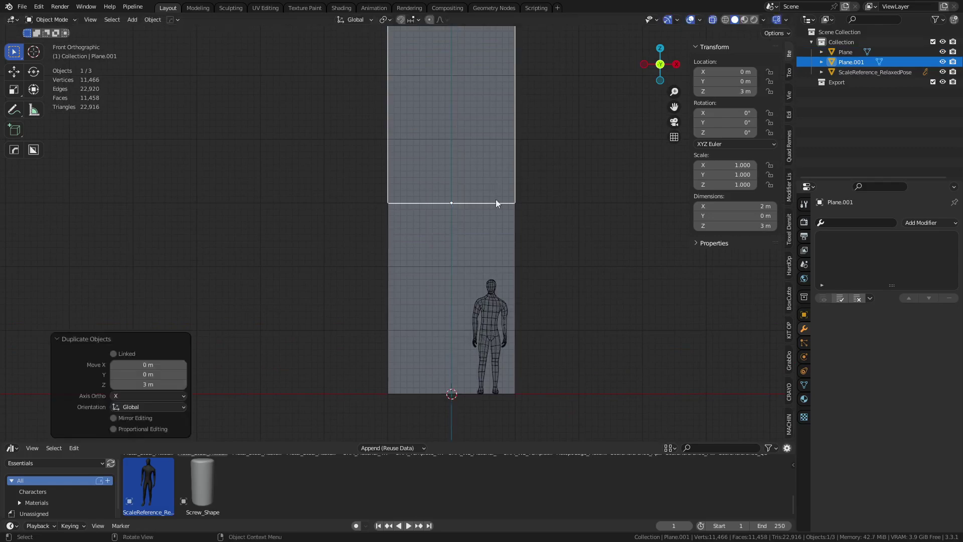
Step: Move the upper duplicated plane 1 m up along Z, leaving a gap above the ground-floor plane
{"action": "middle_click_drag", "start_coordinate": [367, 267], "coordinate": [480, 224], "text": "shift"}
{"action": "left_click", "coordinate": [384, 274]}
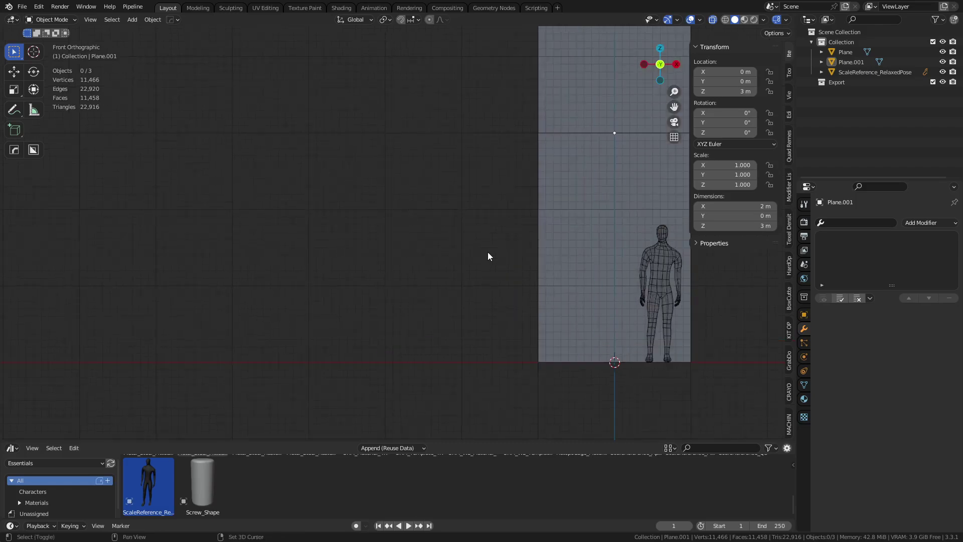
{"action": "scroll", "coordinate": [487, 252], "scroll_direction": "up", "scroll_amount": 1}
{"action": "left_click", "coordinate": [549, 266]}
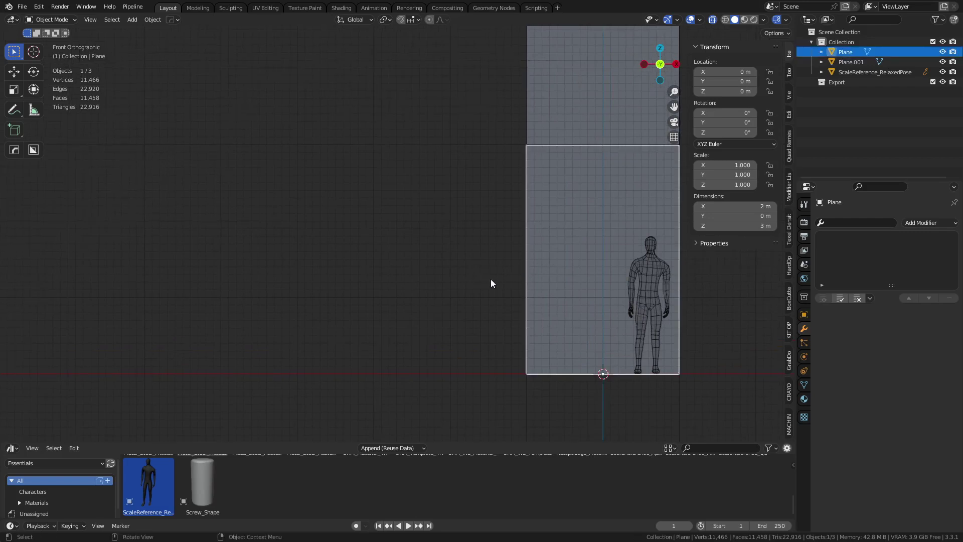
{"action": "key", "text": "shift"}
{"action": "middle_click_drag", "start_coordinate": [667, 342], "coordinate": [458, 437], "text": "shift"}
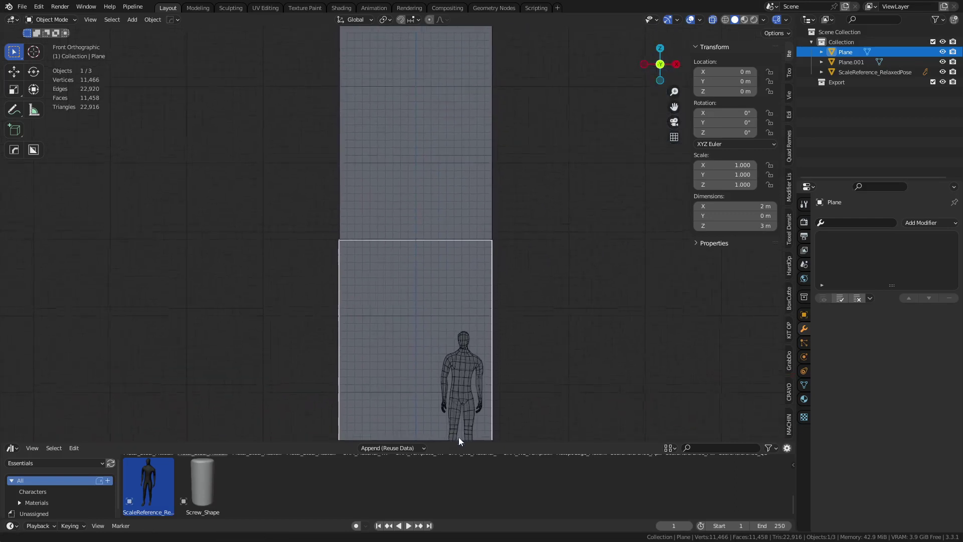
{"action": "left_click", "coordinate": [428, 193]}
{"action": "key", "text": "g"}
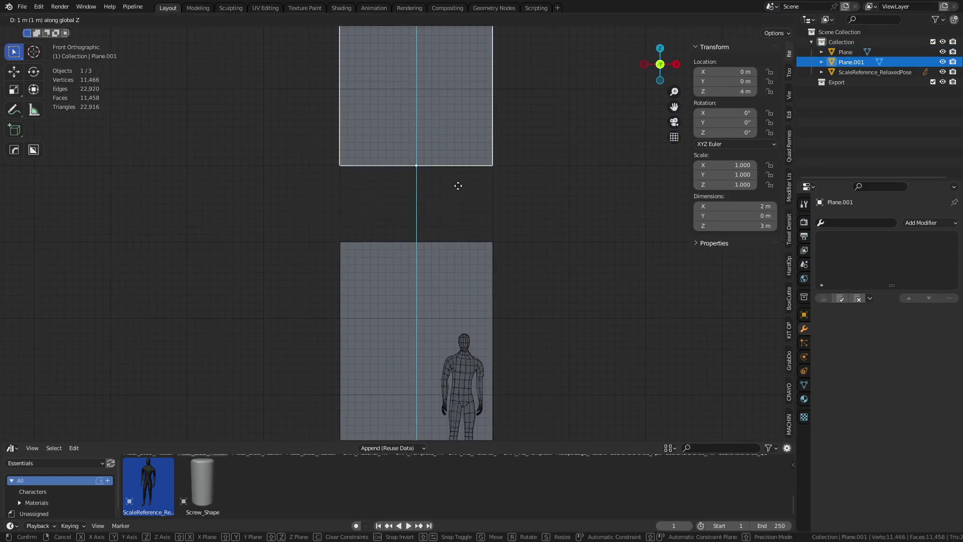
{"action": "left_click", "coordinate": [456, 185]}
Step: In Edit Mode, raise the ground-floor plane's top edge 1 m along Z so it meets the upper plane
{"action": "left_click", "coordinate": [470, 282]}
{"action": "key", "text": "Tab"}
{"action": "left_click_drag", "start_coordinate": [284, 279], "coordinate": [576, 209]}
{"action": "key", "text": "g"}
{"action": "key", "text": "z"}
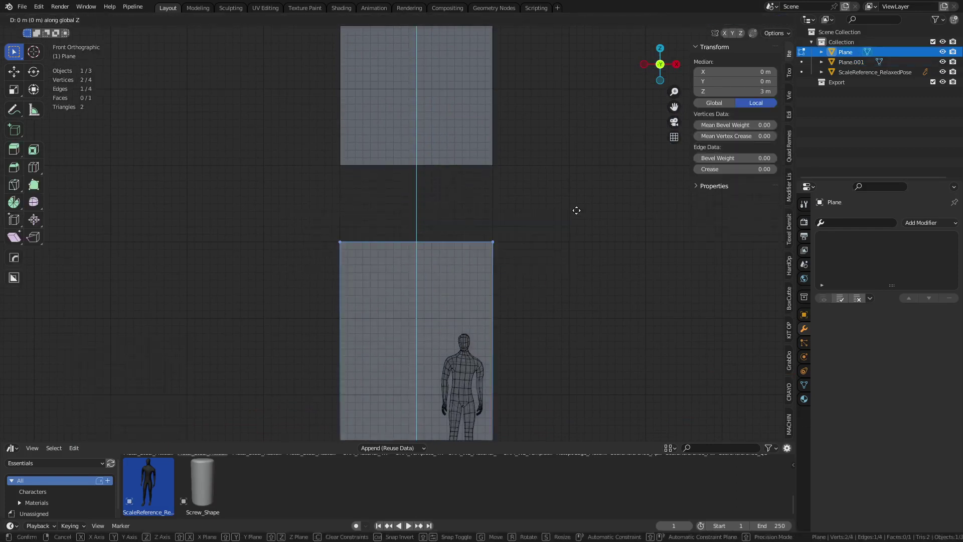
{"action": "left_click", "coordinate": [571, 136]}
{"action": "scroll", "coordinate": [529, 288], "scroll_direction": "down", "scroll_amount": 1}
{"action": "middle_click_drag", "start_coordinate": [528, 326], "coordinate": [539, 272], "text": "shift"}
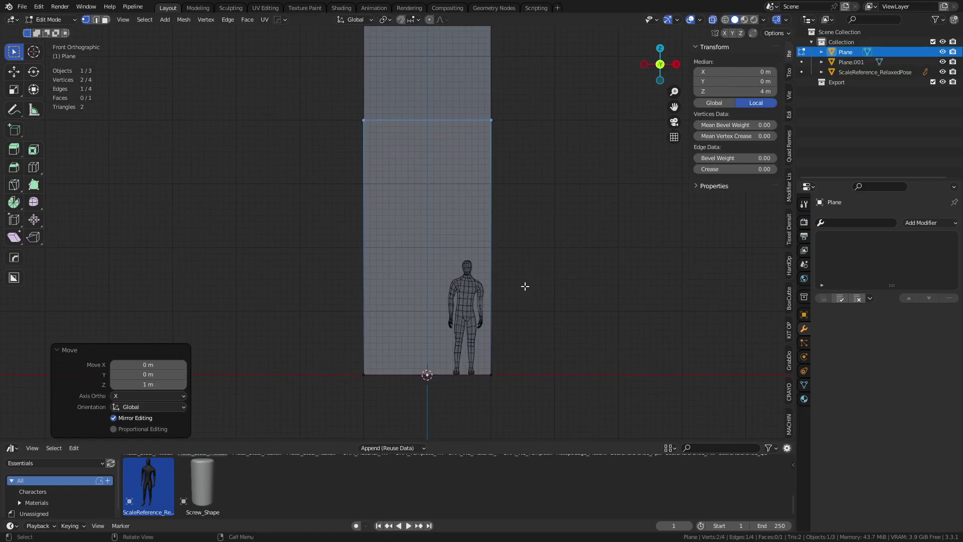
Step: Return to Object Mode, duplicate the ground-floor plane -2 m along X beside the original, and deselect everything
{"action": "key", "text": "ctrl+Tab"}
{"action": "left_click", "coordinate": [463, 293]}
{"action": "key", "text": "shift+d"}
{"action": "key", "text": "x"}
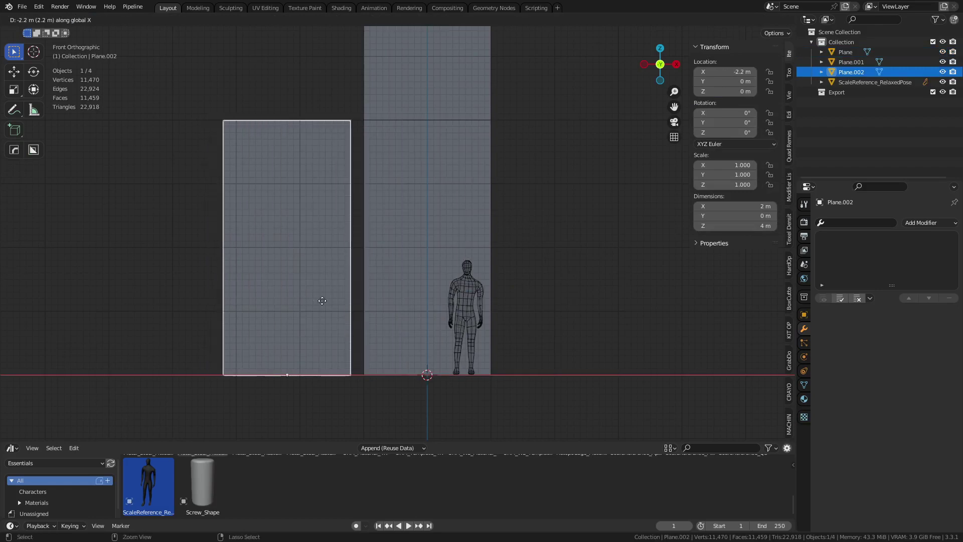
{"action": "left_click", "coordinate": [335, 301], "text": "ctrl"}
{"action": "left_click", "coordinate": [163, 273]}
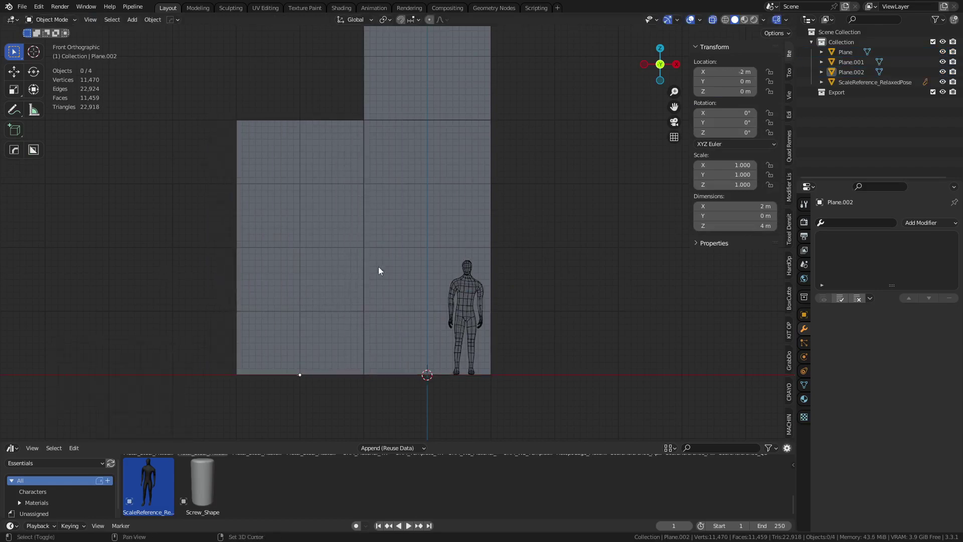
Step: Enter Edit Mode on the duplicated ground-floor plane, switch to the UV Editing workspace and unwrap its face
{"action": "scroll", "coordinate": [371, 251], "scroll_direction": "left", "scroll_amount": 4}
{"action": "left_click", "coordinate": [430, 213]}
{"action": "key", "text": "ctrl+Tab"}
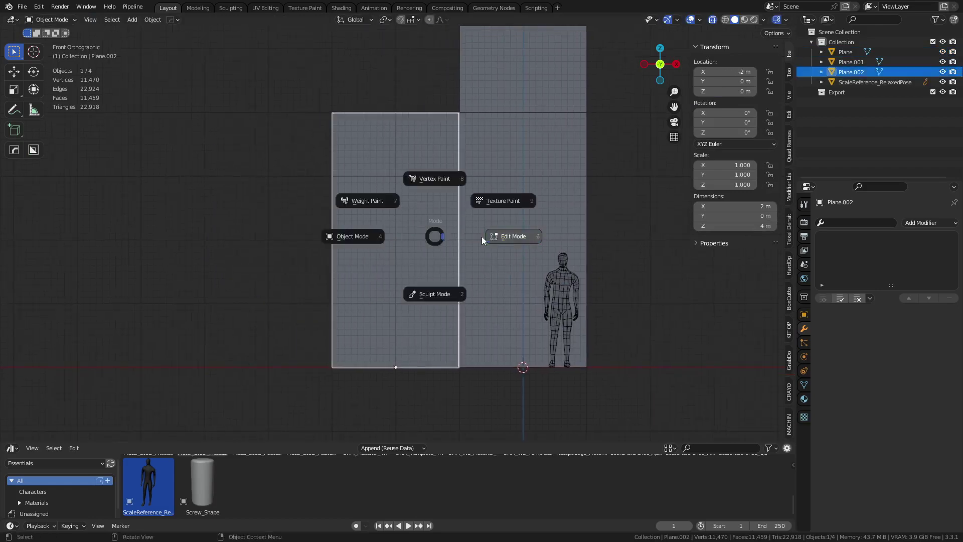
{"action": "left_click", "coordinate": [481, 236]}
{"action": "left_click", "coordinate": [265, 8]}
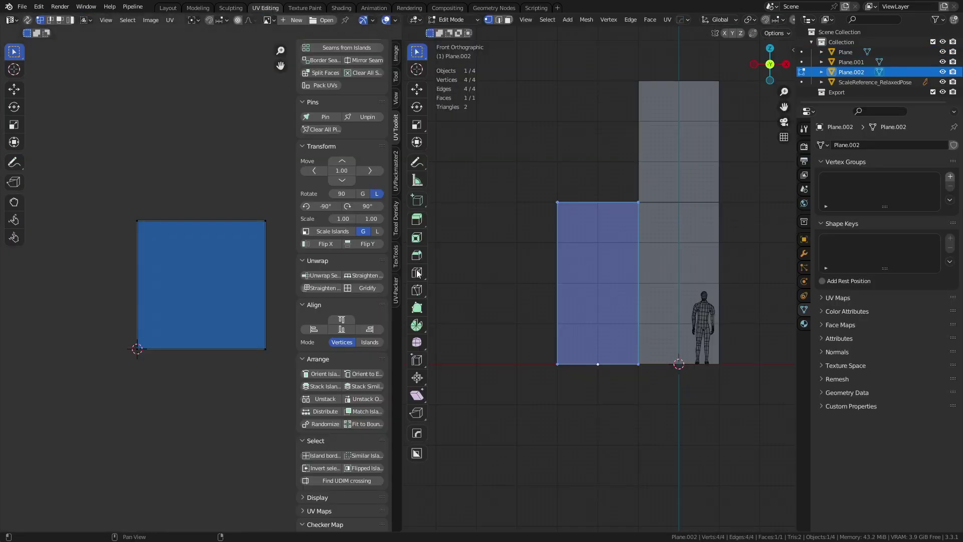
{"action": "key", "text": "u"}
{"action": "left_click", "coordinate": [580, 264]}
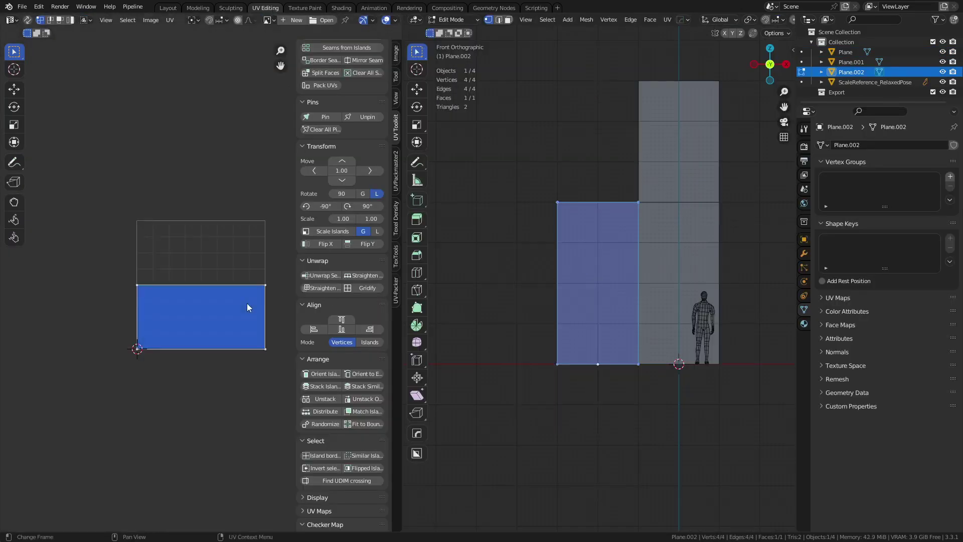
Step: Rotate the duplicate plane's UV island 90° and snap it into the left half of the UV square
{"action": "type", "text": "r90"}
{"action": "key", "text": "Return"}
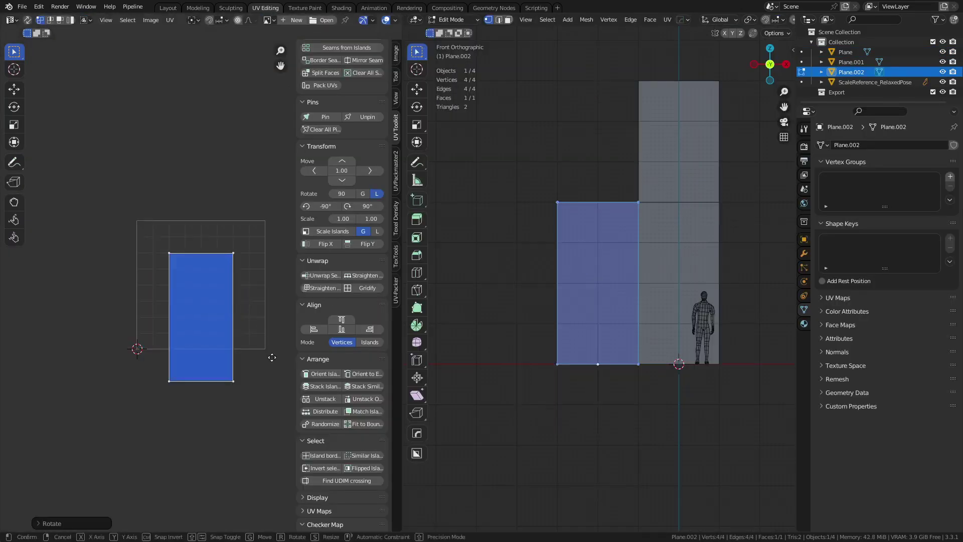
{"action": "key", "text": "g"}
{"action": "left_click", "coordinate": [244, 328]}
{"action": "left_click", "coordinate": [229, 262]}
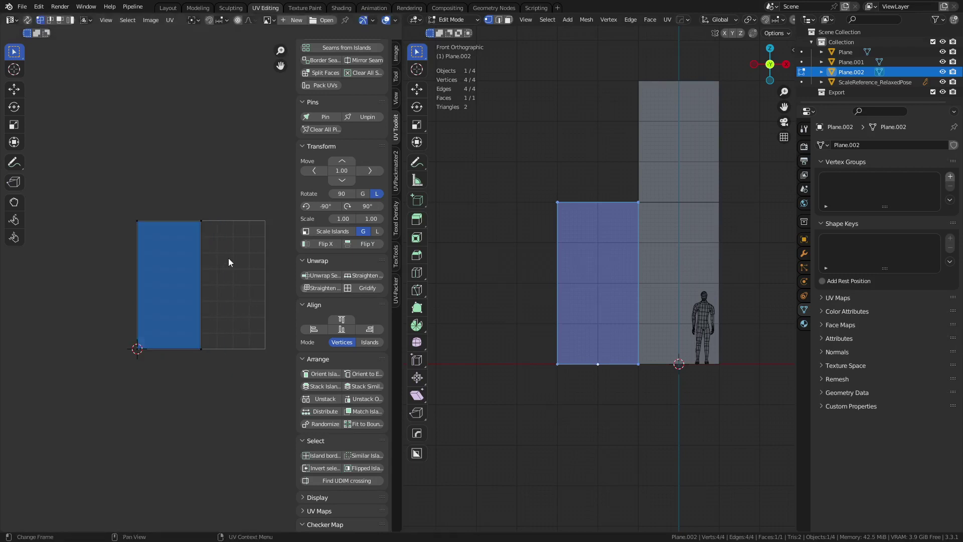
{"action": "key", "text": "a"}
{"action": "left_click", "coordinate": [239, 283]}
{"action": "scroll", "coordinate": [237, 284], "scroll_direction": "up", "scroll_amount": 4}
Step: Switch to the original ground-floor plane, enter Edit Mode with all its vertices selected, and unwrap it
{"action": "key", "text": "ctrl+Tab"}
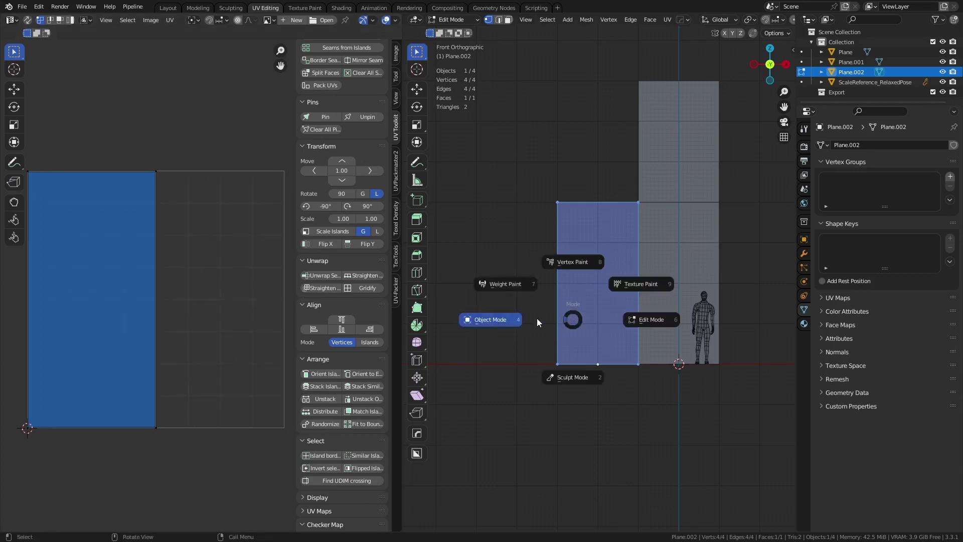
{"action": "left_click", "coordinate": [536, 318]}
{"action": "left_click", "coordinate": [668, 286]}
{"action": "key", "text": "ctrl+Tab"}
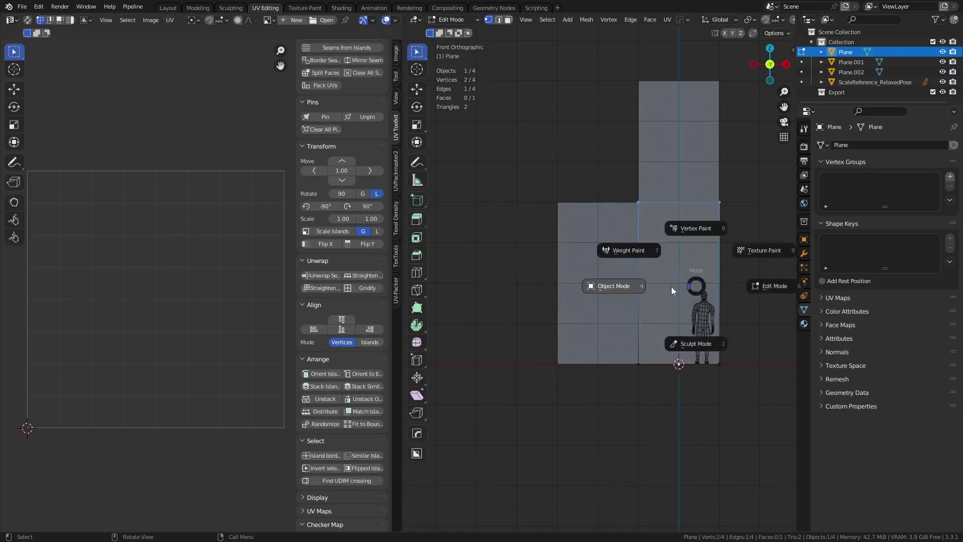
{"action": "left_click", "coordinate": [611, 286]}
{"action": "left_click", "coordinate": [674, 284]}
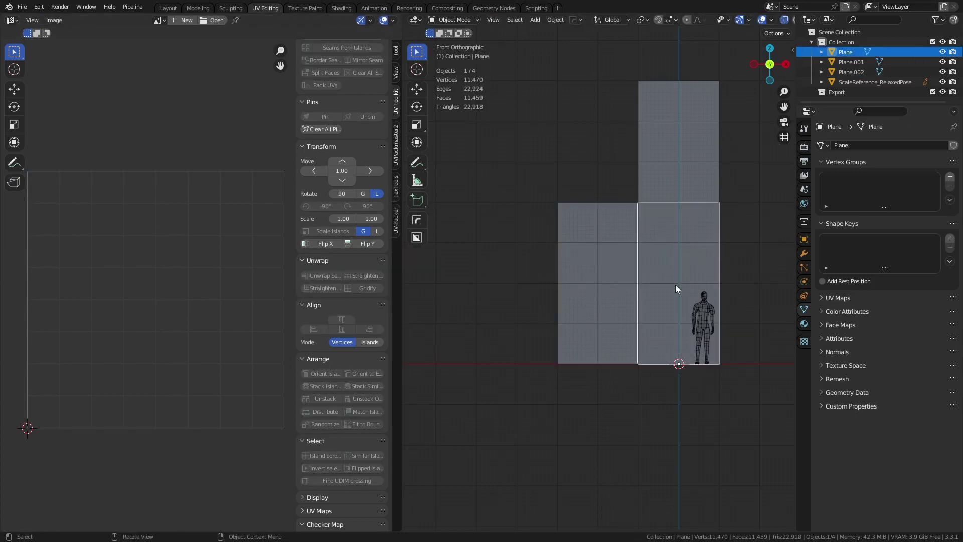
{"action": "key", "text": "ctrl+Tab"}
{"action": "left_click", "coordinate": [712, 284]}
{"action": "key", "text": "r"}
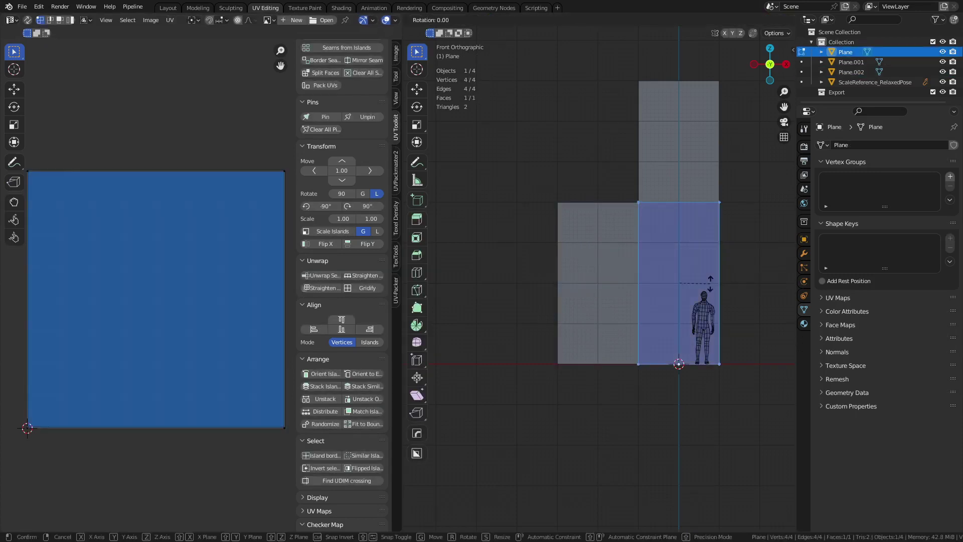
{"action": "key", "text": "Escape"}
{"action": "key", "text": "u"}
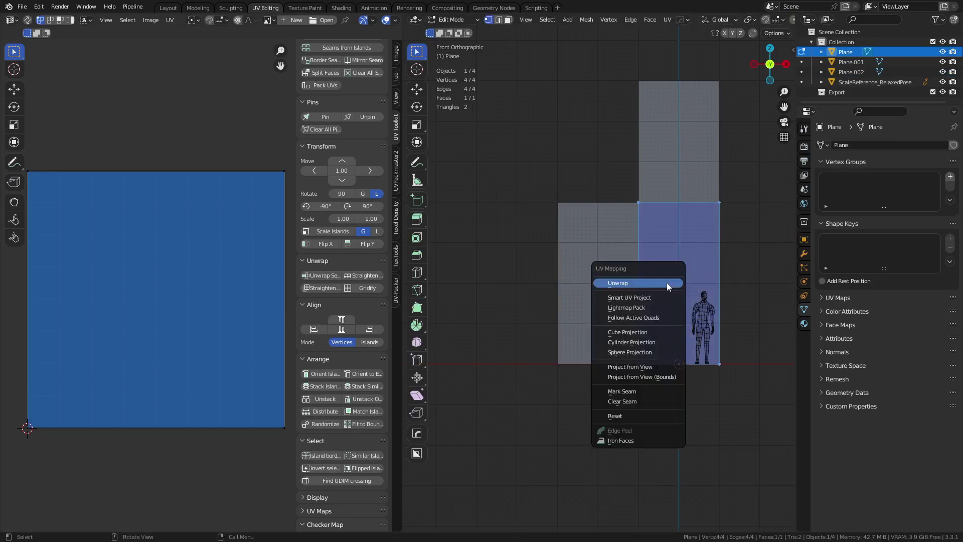
{"action": "left_click", "coordinate": [667, 282]}
Step: Rotate the original plane's UV island 90° and snap it into the right half of the UV square
{"action": "type", "text": "r"}
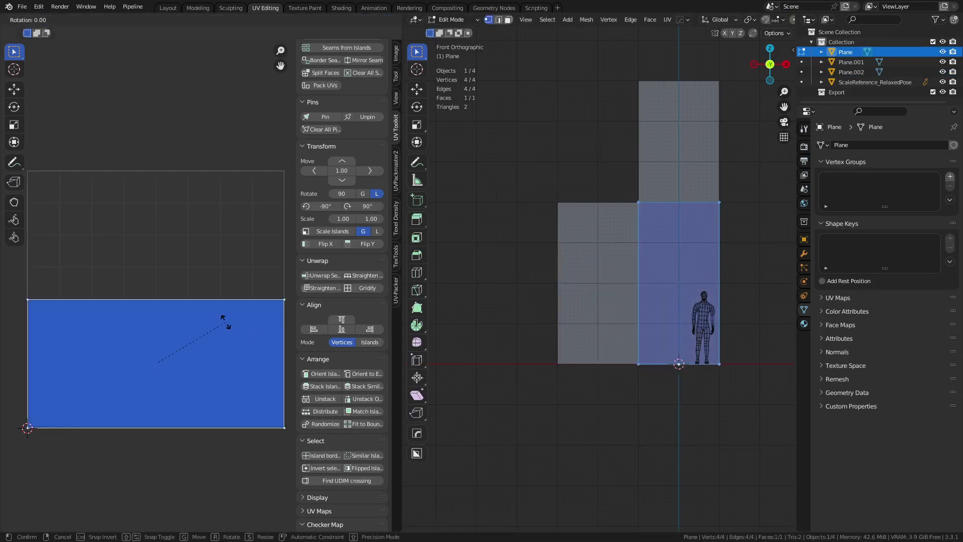
{"action": "type", "text": "90"}
{"action": "left_click", "coordinate": [226, 321]}
{"action": "key", "text": "g"}
{"action": "left_click", "coordinate": [182, 324], "text": "ctrl"}
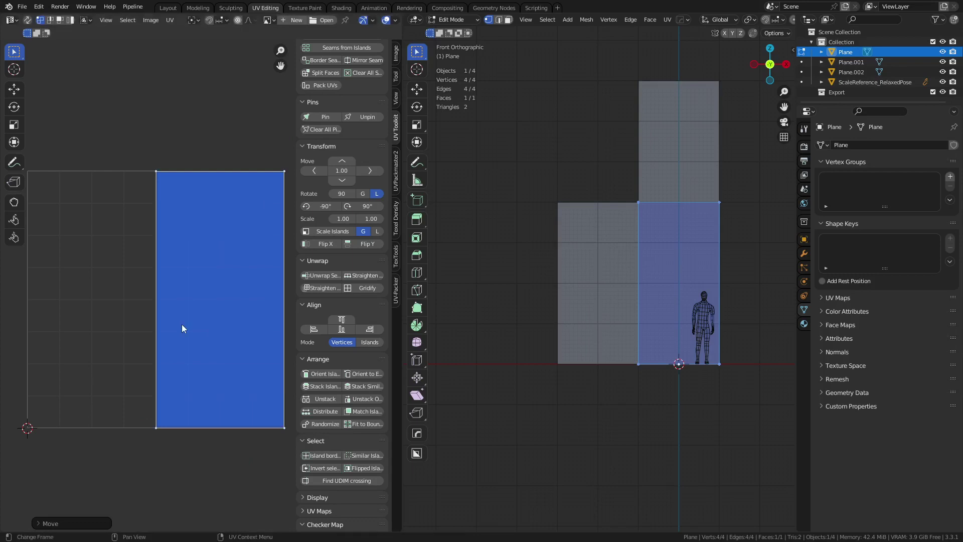
Step: Open both ground-floor planes in Edit Mode together to examine their combined UV layout, and return to Object Mode with nothing selected
{"action": "key", "text": "ctrl+Tab"}
{"action": "left_click", "coordinate": [604, 302]}
{"action": "left_click", "coordinate": [604, 302], "text": "shift"}
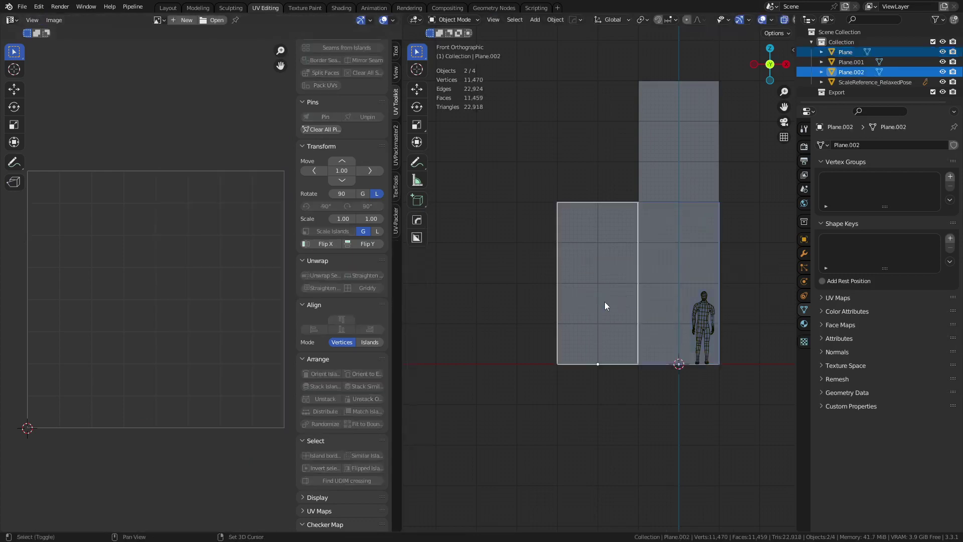
{"action": "key", "text": "ctrl+Tab"}
{"action": "left_click", "coordinate": [685, 302]}
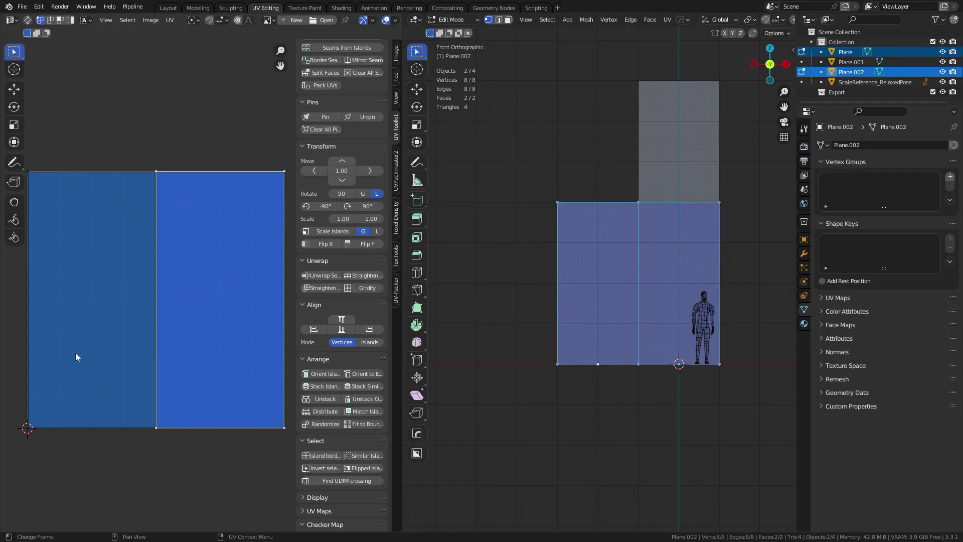
{"action": "key", "text": "Tab"}
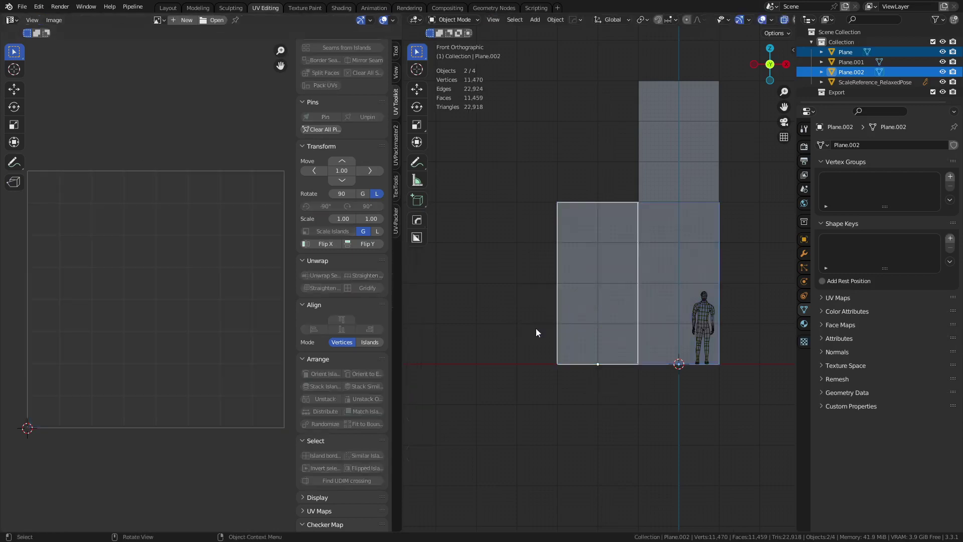
{"action": "left_click", "coordinate": [536, 328]}
Step: Duplicate the original ground-floor plane -4 m along X, and delete the copy
{"action": "left_click", "coordinate": [606, 323]}
{"action": "left_click", "coordinate": [666, 303]}
{"action": "key", "text": "shift+d"}
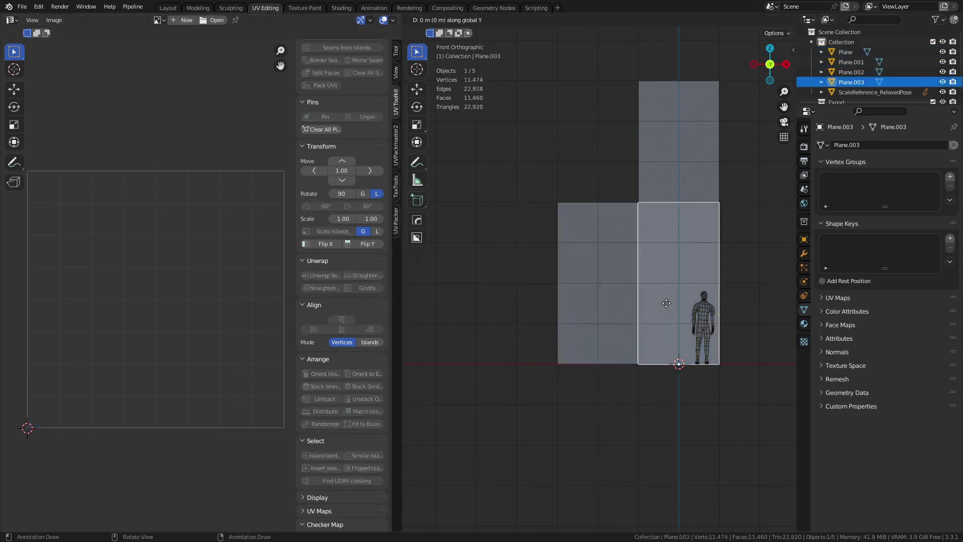
{"action": "key", "text": "x"}
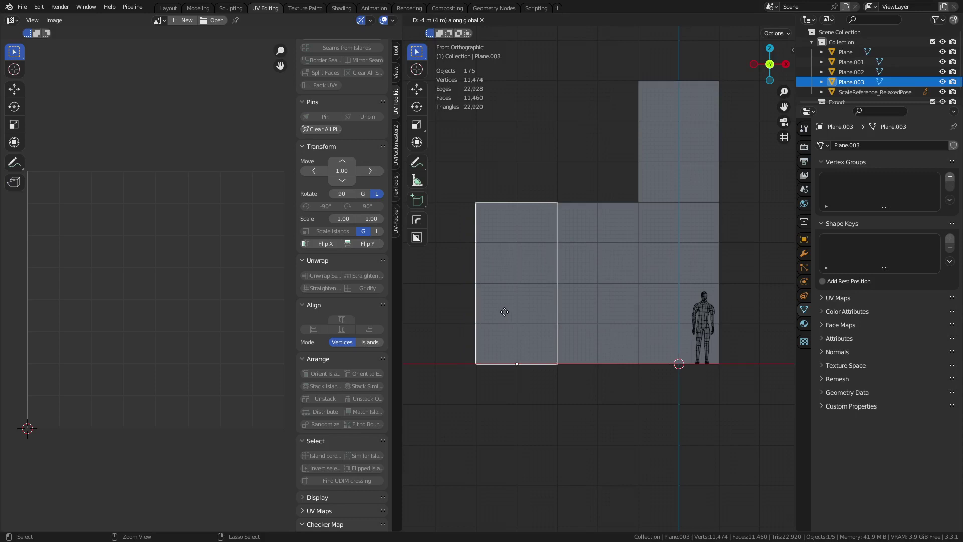
{"action": "left_click", "coordinate": [506, 312]}
{"action": "key", "text": "Delete"}
Step: Examine the UV placement of the left ground-floor plane in Edit Mode and return to Object Mode
{"action": "left_click", "coordinate": [605, 306]}
{"action": "key", "text": "Tab"}
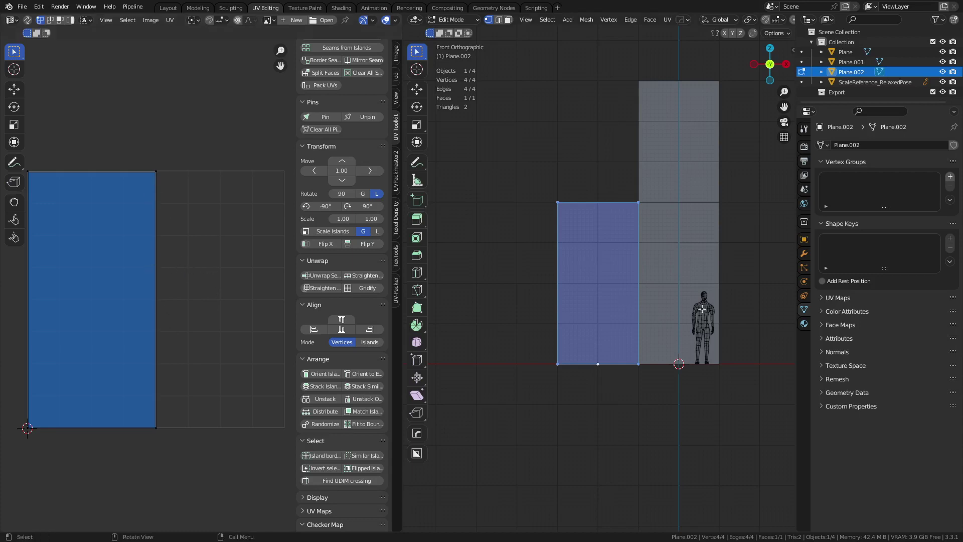
{"action": "key", "text": "Tab"}
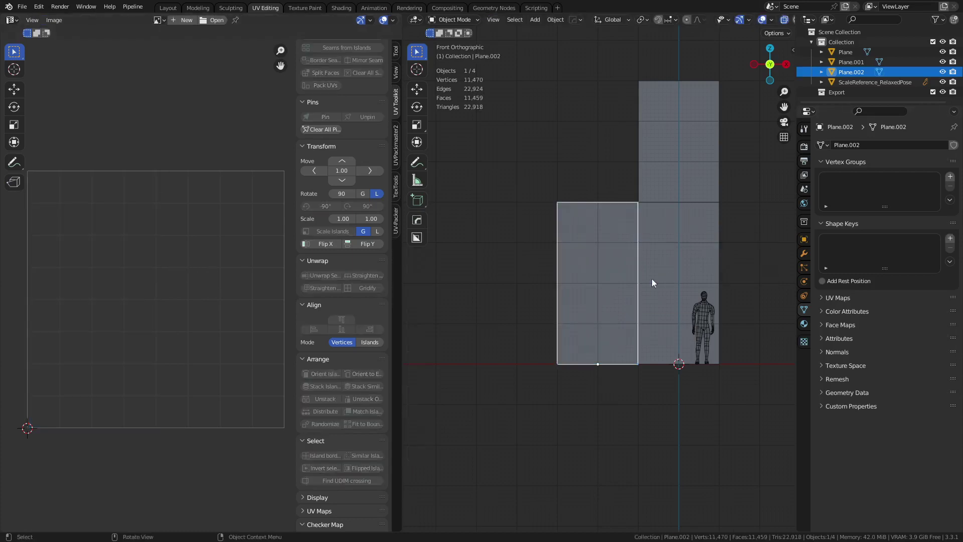
Step: Duplicate the left ground-floor plane -2 m along X, extending the row of panels
{"action": "left_click", "coordinate": [673, 278]}
{"action": "key", "text": "shift+d"}
{"action": "key", "text": "x"}
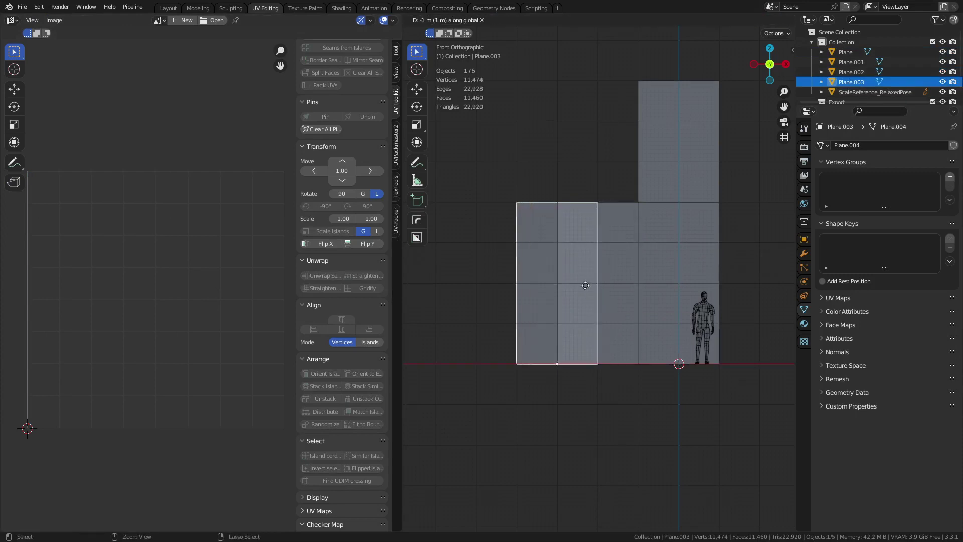
{"action": "left_click", "coordinate": [544, 288]}
Step: Duplicate the original ground-floor plane along X to the far left end of the row, and delete the copy
{"action": "left_click", "coordinate": [643, 285]}
{"action": "key", "text": "shift+d"}
{"action": "key", "text": "x"}
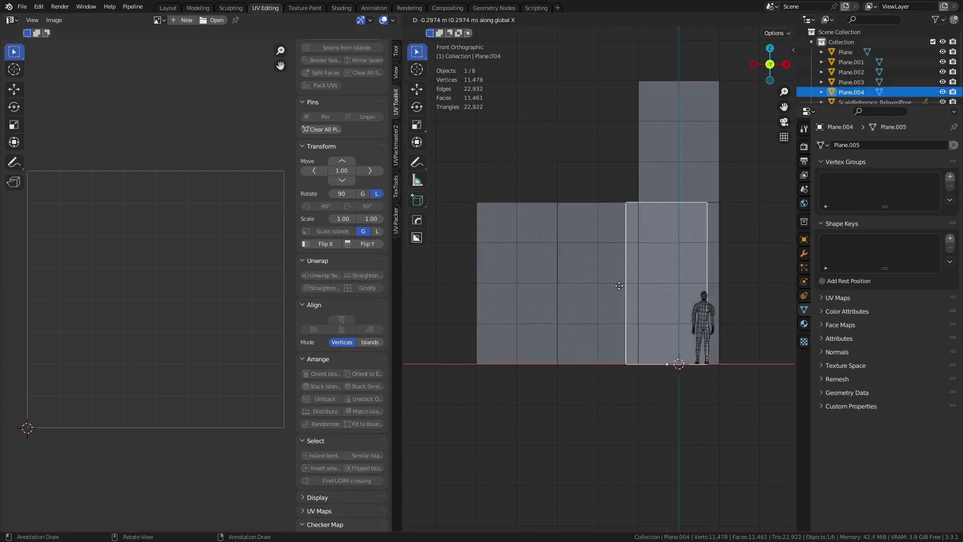
{"action": "left_click", "coordinate": [789, 295]}
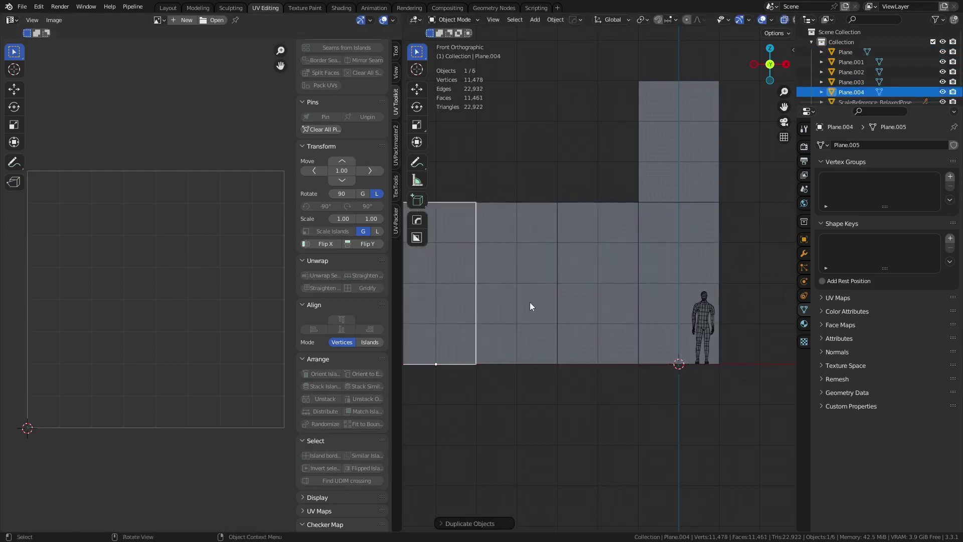
{"action": "key", "text": "x"}
{"action": "left_click", "coordinate": [534, 290]}
Step: Delete the leftmost duplicated ground-floor plane, keeping only the two adjacent ground-floor panels
{"action": "left_click", "coordinate": [526, 289]}
{"action": "key", "text": "x"}
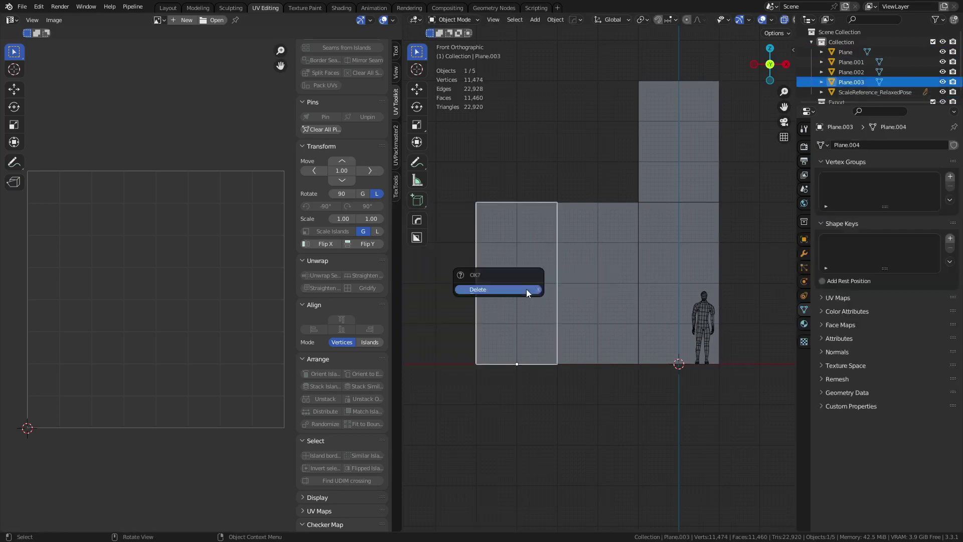
{"action": "left_click", "coordinate": [526, 290]}
Step: Check the left ground-floor plane's UVs in Edit Mode, and switch to the Layout workspace with nothing selected
{"action": "left_click", "coordinate": [582, 287]}
{"action": "key", "text": "Tab"}
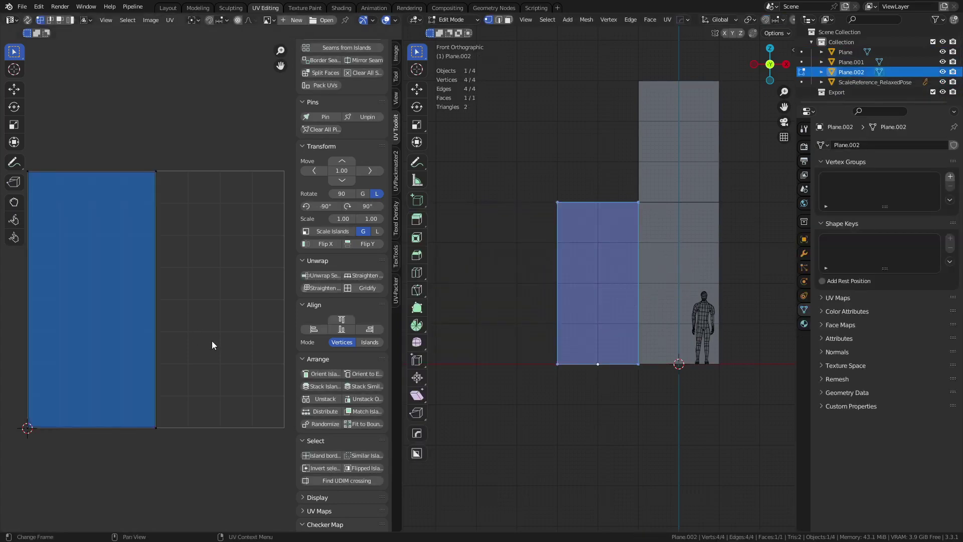
{"action": "left_click", "coordinate": [167, 8]}
{"action": "middle_click_drag", "start_coordinate": [447, 309], "coordinate": [554, 344]}
{"action": "left_click", "coordinate": [503, 374]}
{"action": "middle_click_drag", "start_coordinate": [447, 282], "coordinate": [463, 291], "text": "shift"}
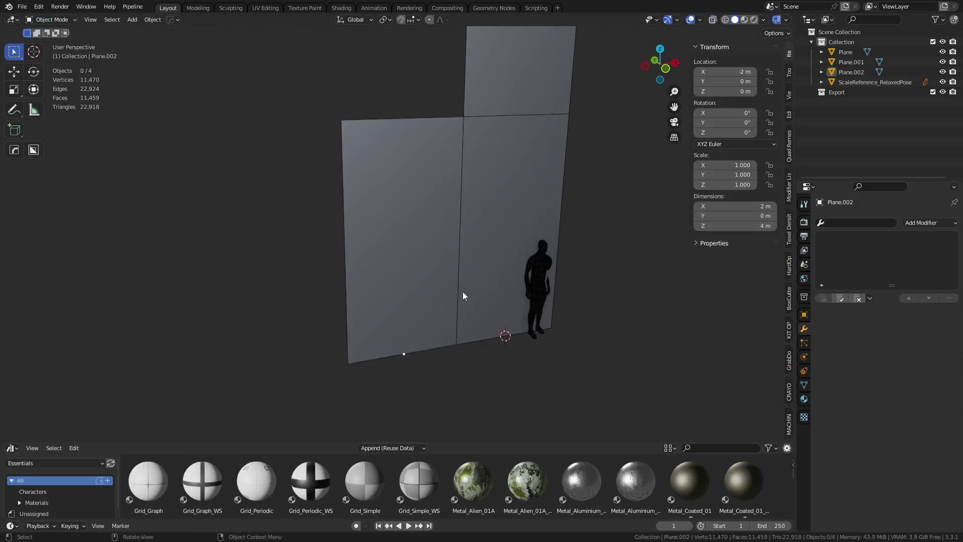
{"action": "left_click", "coordinate": [446, 286]}
{"action": "left_click", "coordinate": [532, 247], "text": "shift"}
{"action": "middle_click_drag", "start_coordinate": [535, 384], "coordinate": [577, 380], "text": "shift"}
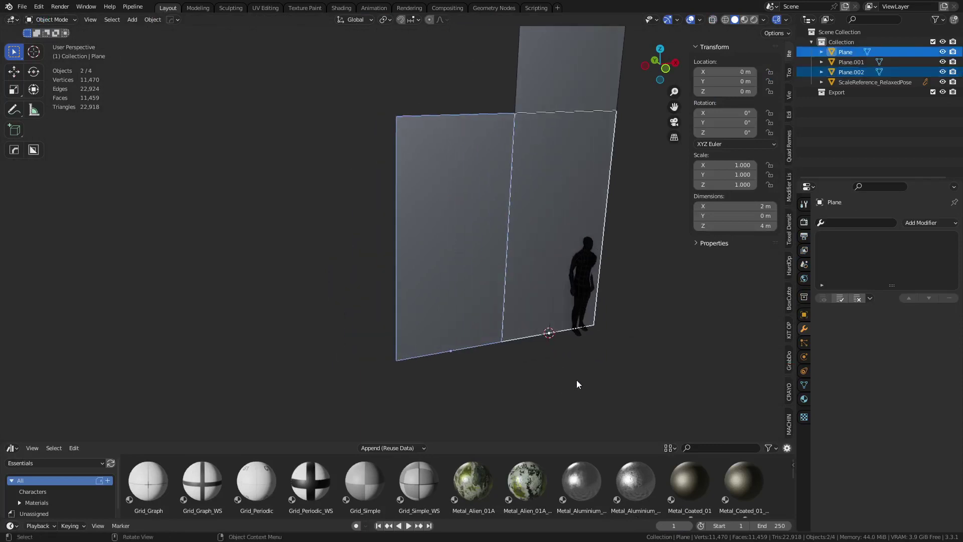
{"action": "left_click", "coordinate": [504, 395]}
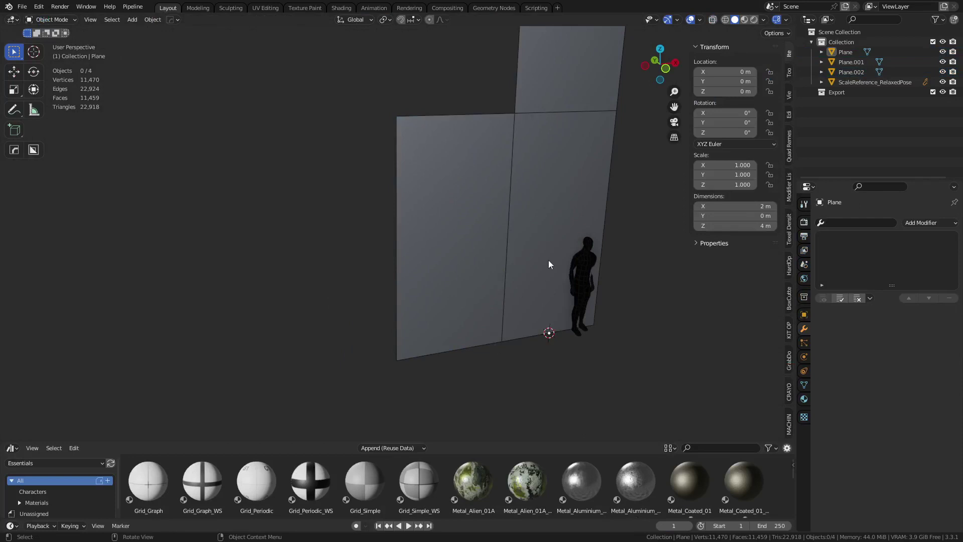
{"action": "middle_click_drag", "start_coordinate": [461, 290], "coordinate": [478, 331], "text": "shift"}
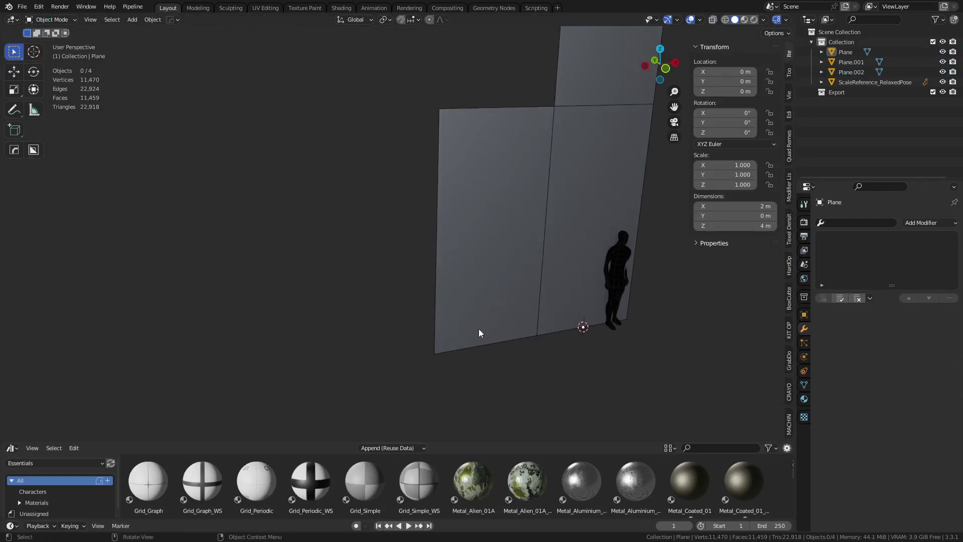
Step: Duplicate both ground-floor planes -5 m along X and join the copies into one object
{"action": "left_click", "coordinate": [530, 282]}
{"action": "left_click", "coordinate": [564, 263], "text": "shift"}
{"action": "key", "text": "shift+d"}
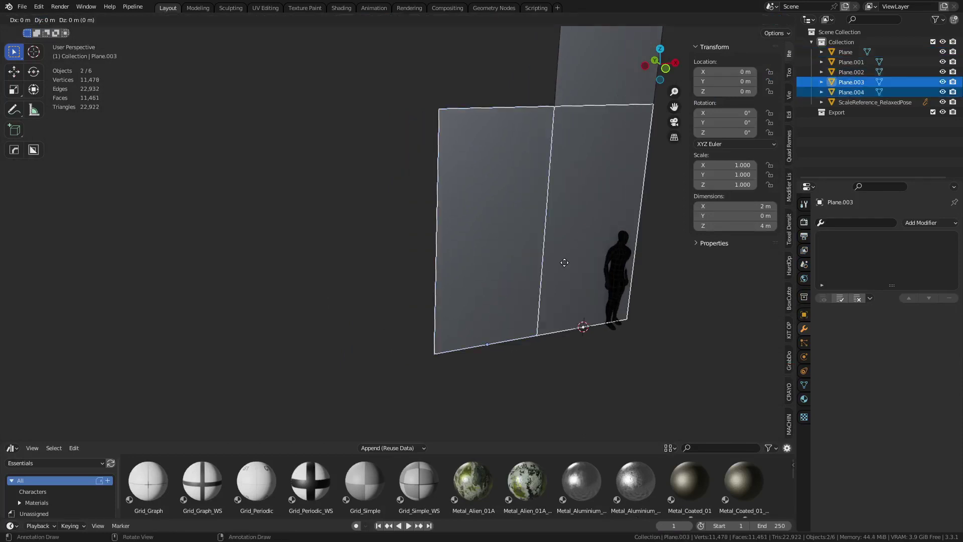
{"action": "key", "text": "x"}
{"action": "left_click", "coordinate": [289, 294], "text": "ctrl"}
{"action": "middle_click_drag", "start_coordinate": [290, 298], "coordinate": [457, 319]}
{"action": "key", "text": "ctrl+j"}
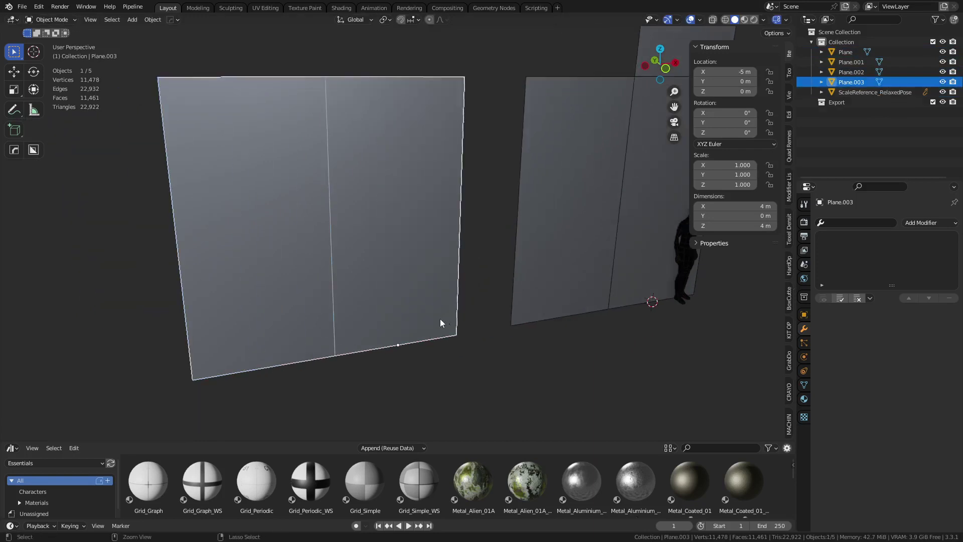
Step: Merge the joined panel's vertices by distance in Edit Mode to weld its two halves
{"action": "middle_click_drag", "start_coordinate": [330, 347], "coordinate": [411, 342], "text": "shift"}
{"action": "key", "text": "ctrl+Tab"}
{"action": "left_click", "coordinate": [469, 333]}
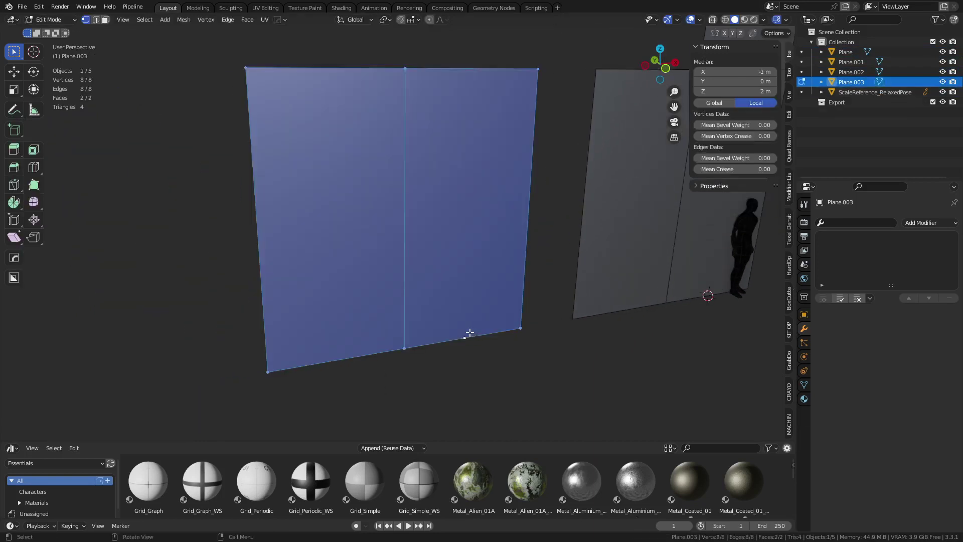
{"action": "key", "text": "m"}
{"action": "left_click", "coordinate": [457, 369]}
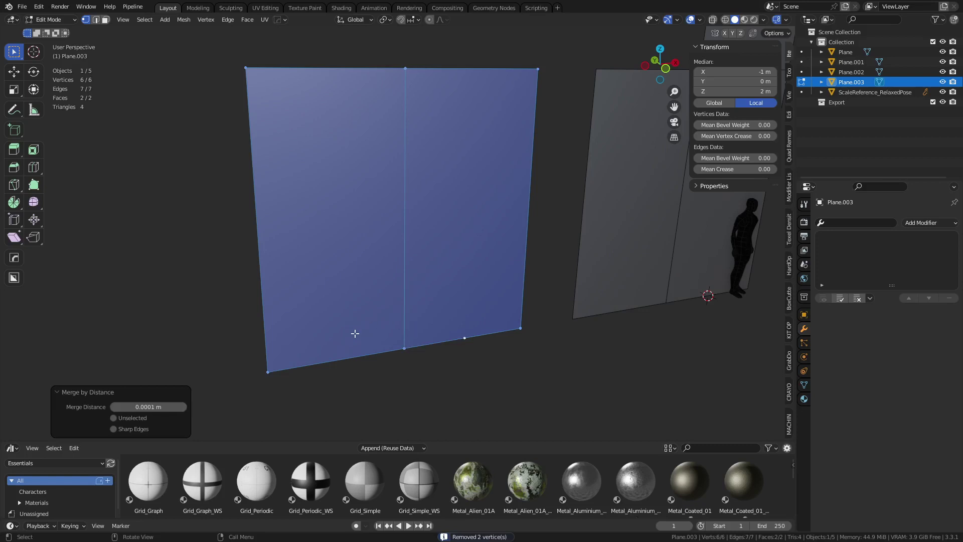
Step: Add two horizontal loop cuts across the joined panel in front view, at Z 0.4 m and Z 3.64 m
{"action": "key", "text": "ctrl+r"}
{"action": "left_click", "coordinate": [398, 308]}
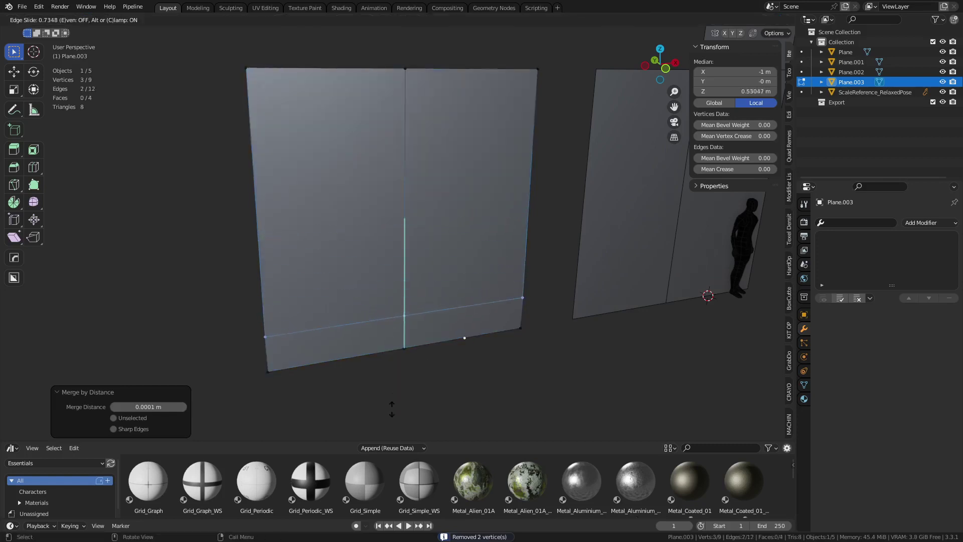
{"action": "key", "text": "KP_1"}
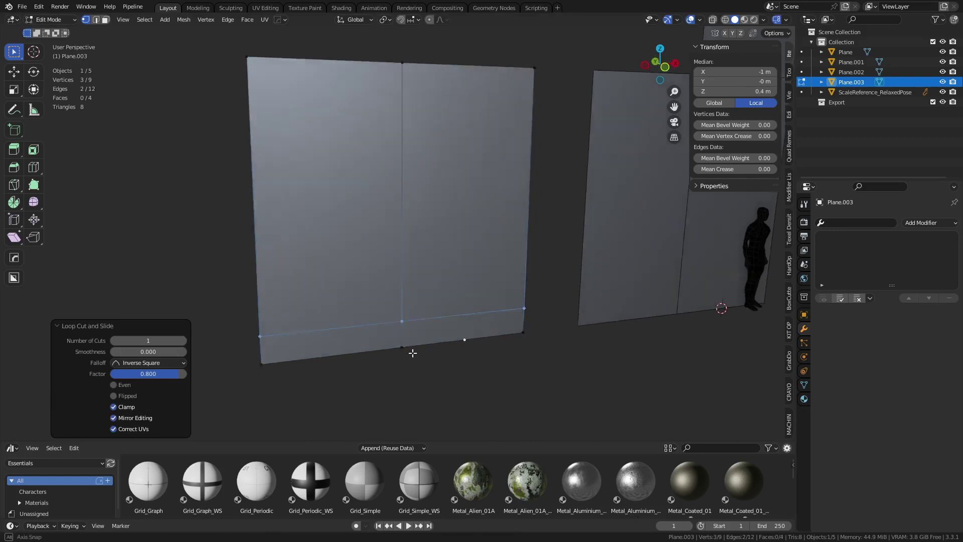
{"action": "middle_click_drag", "start_coordinate": [393, 191], "coordinate": [395, 249], "text": "shift"}
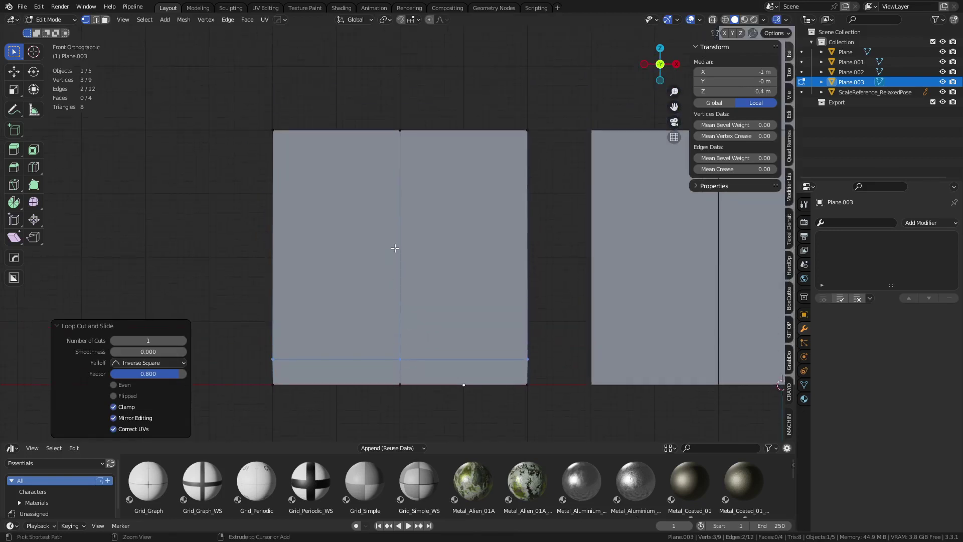
{"action": "key", "text": "ctrl+r"}
{"action": "left_click", "coordinate": [404, 262]}
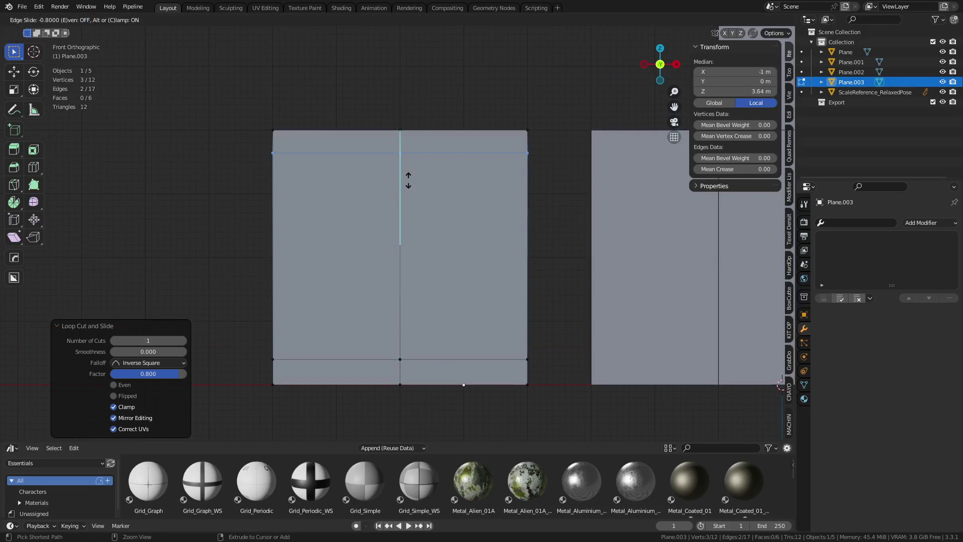
{"action": "left_click_drag", "start_coordinate": [408, 180], "coordinate": [408, 167]}
{"action": "right_click", "coordinate": [407, 167]}
Step: Add a horizontal loop cut across the middle of the joined panel at Z 2.02 m
{"action": "key", "text": "ctrl+r"}
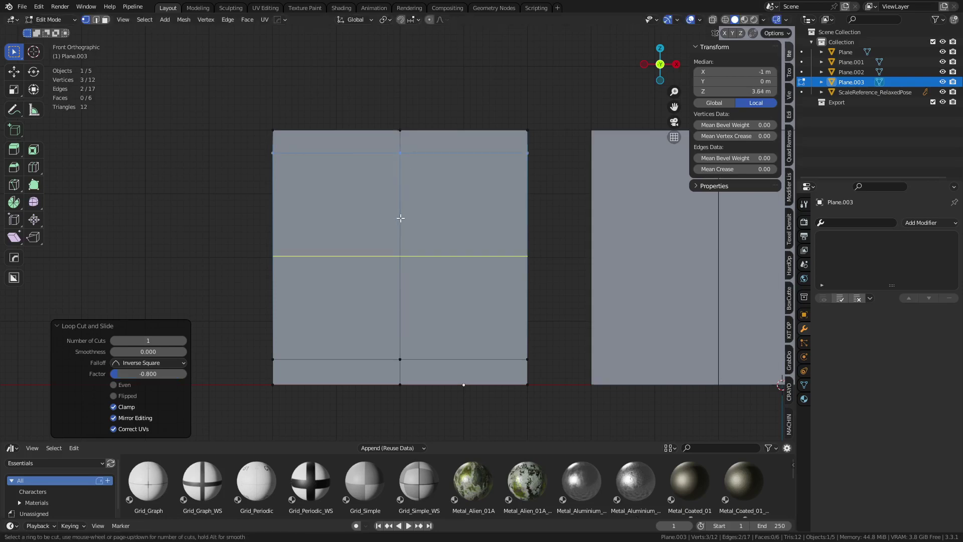
{"action": "left_click", "coordinate": [400, 217]}
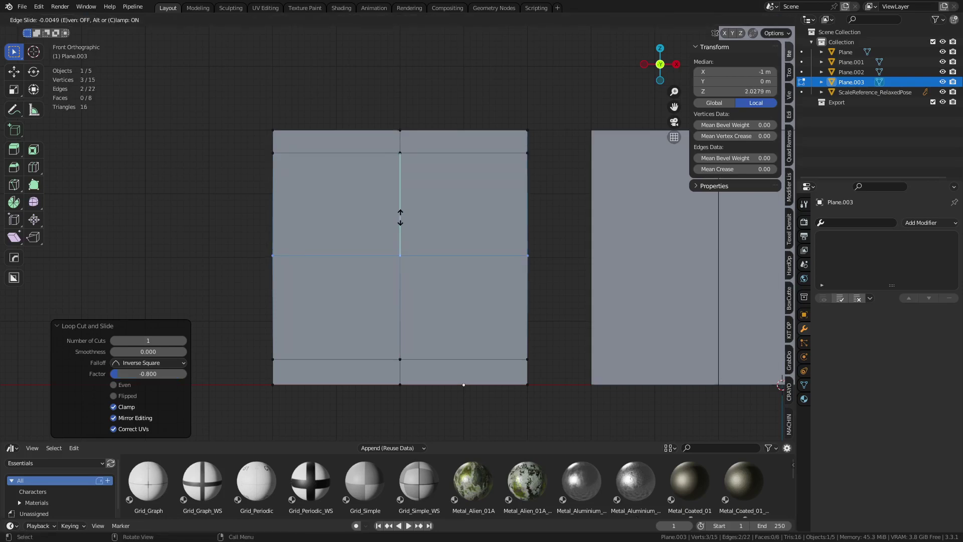
{"action": "left_click_drag", "start_coordinate": [400, 217], "coordinate": [400, 213]}
{"action": "key", "text": "Escape"}
Step: Try two evenly spaced vertical loop cuts through the joined panel's left half, and undo them
{"action": "key", "text": "ctrl+r"}
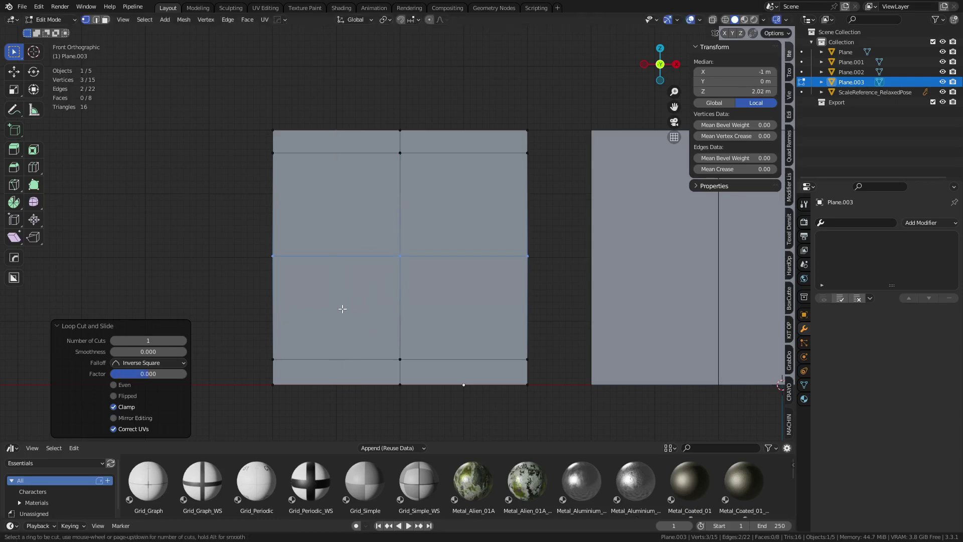
{"action": "scroll", "coordinate": [341, 311], "scroll_direction": "up", "scroll_amount": 1}
{"action": "left_click", "coordinate": [342, 258]}
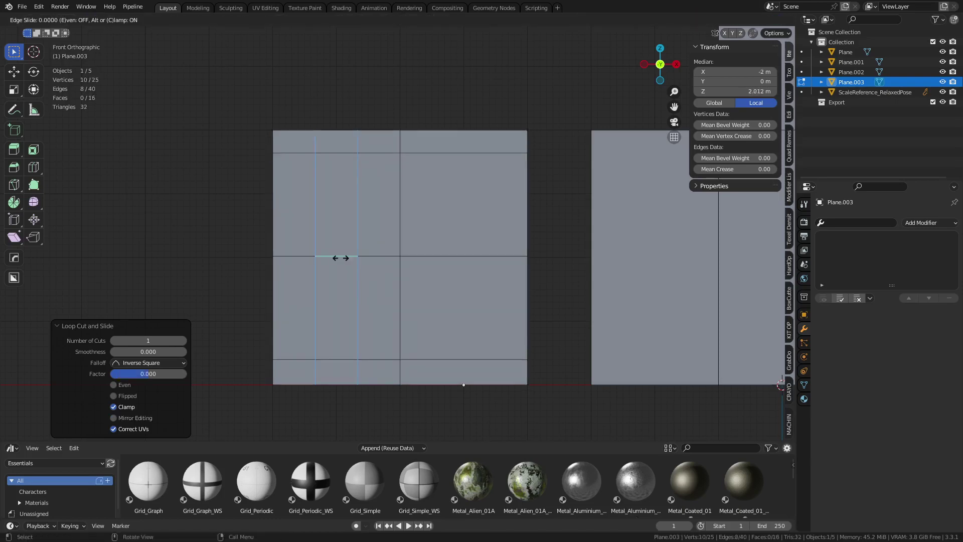
{"action": "right_click", "coordinate": [338, 258]}
{"action": "key", "text": "ctrl+z"}
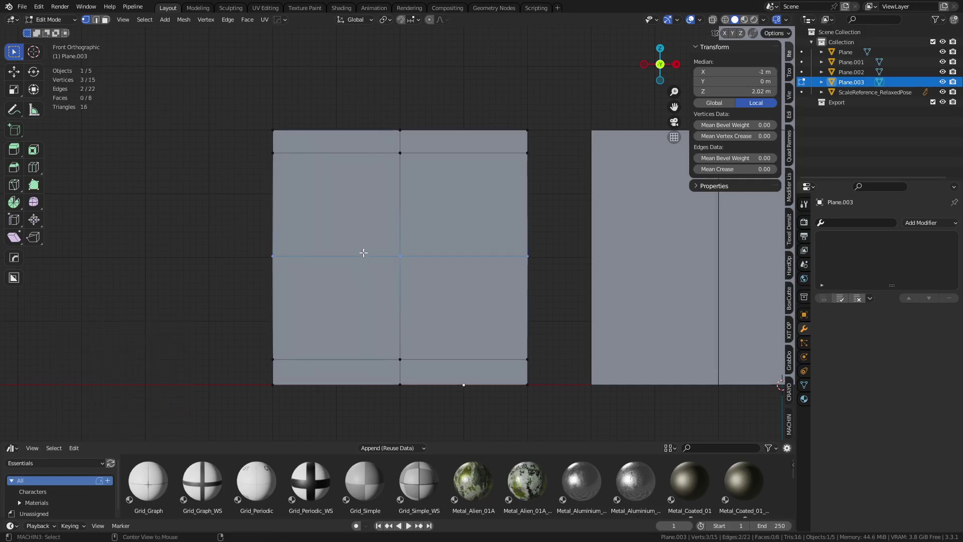
Step: Dissolve the horizontal edge loop across the middle of the joined panel
{"action": "key", "text": "ctrl+x"}
{"action": "key", "text": "ctrl+z"}
{"action": "key", "text": "2"}
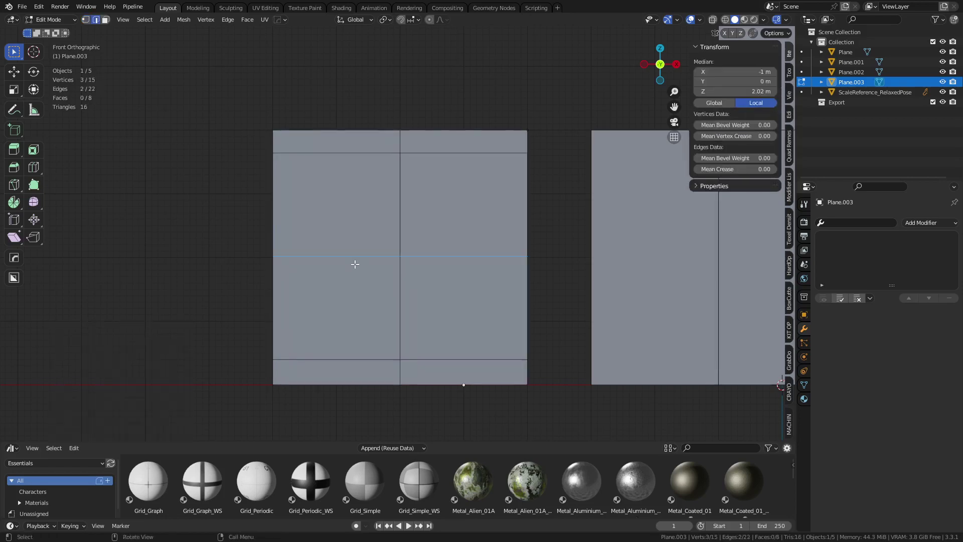
{"action": "left_click", "coordinate": [351, 255], "text": "alt"}
{"action": "key", "text": "ctrl+x"}
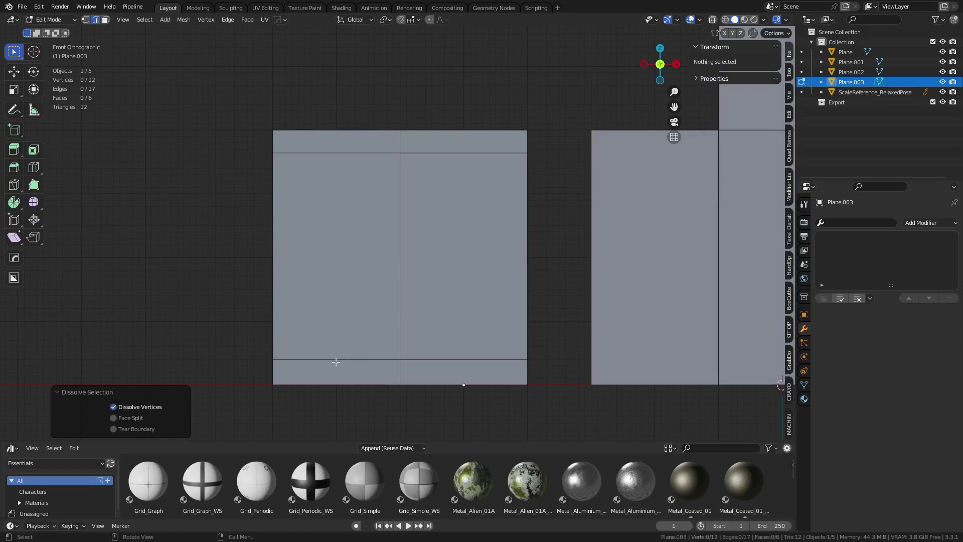
Step: Add a vertical loop cut through the joined panel's left half and move it -0.7 m along X
{"action": "key", "text": "ctrl+r"}
{"action": "left_click", "coordinate": [336, 362]}
{"action": "right_click", "coordinate": [332, 359]}
{"action": "key", "text": "g"}
{"action": "key", "text": "x"}
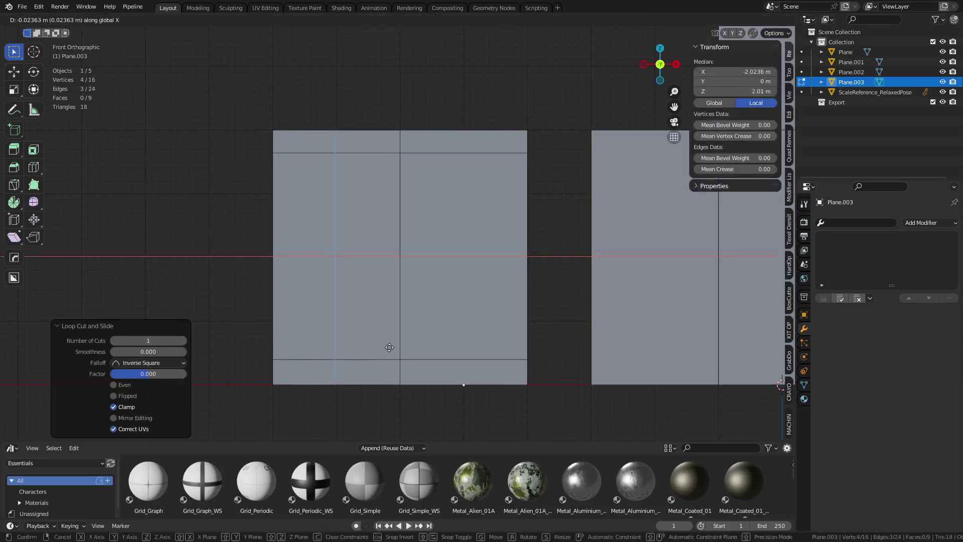
{"action": "left_click", "coordinate": [347, 351]}
Step: Move the left vertical edge loop another -0.1 m along X, to local X -2.8 m
{"action": "middle_click_drag", "start_coordinate": [337, 354], "coordinate": [429, 253], "text": "shift"}
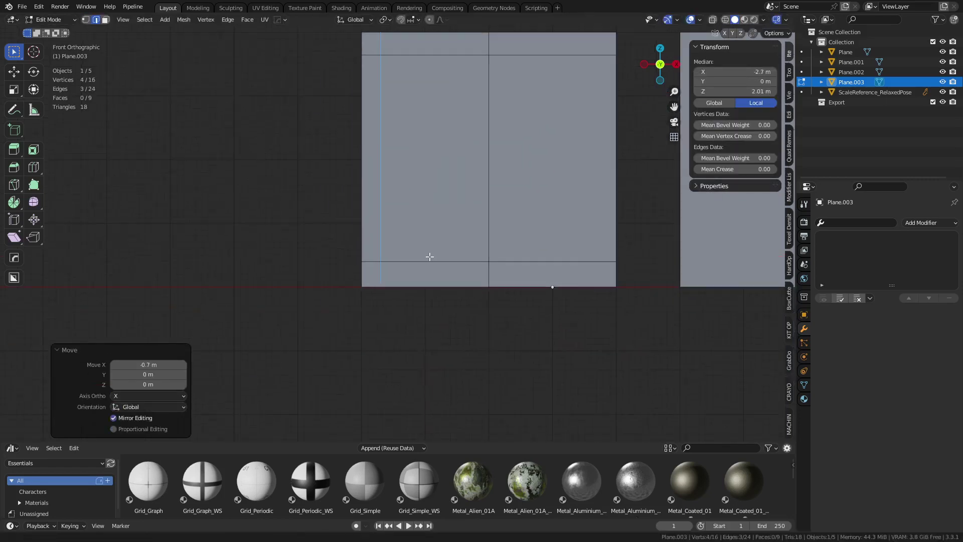
{"action": "scroll", "coordinate": [379, 285], "scroll_direction": "up", "scroll_amount": 1}
{"action": "scroll", "coordinate": [380, 284], "scroll_direction": "up", "scroll_amount": 3}
{"action": "key", "text": "g"}
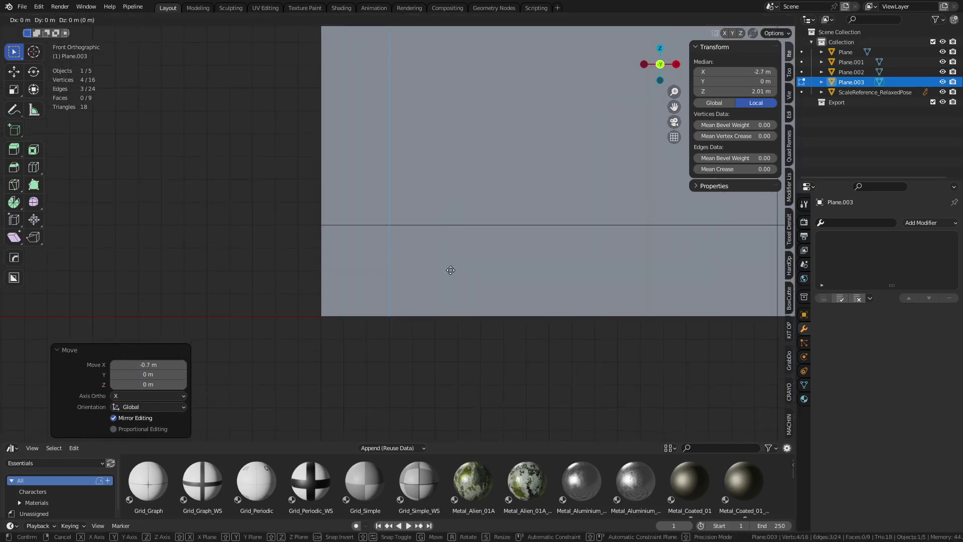
{"action": "key", "text": "x"}
{"action": "left_click", "coordinate": [418, 275]}
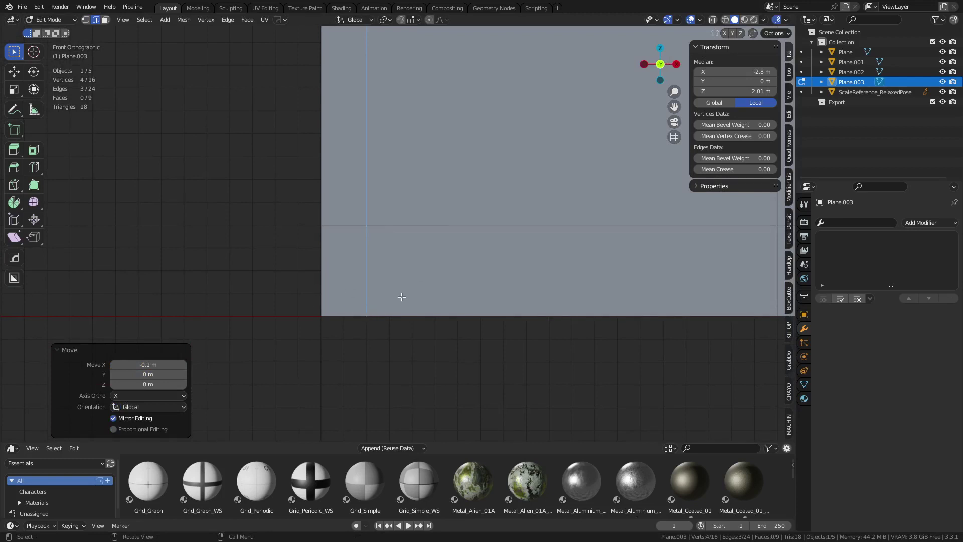
Step: Try shifting the left vertical edge loop a further -0.1 m to local X -2.9 m, and undo the move
{"action": "key", "text": "g"}
{"action": "key", "text": "x"}
{"action": "left_click", "coordinate": [374, 294]}
{"action": "middle_click_drag", "start_coordinate": [393, 281], "coordinate": [418, 299], "text": "shift"}
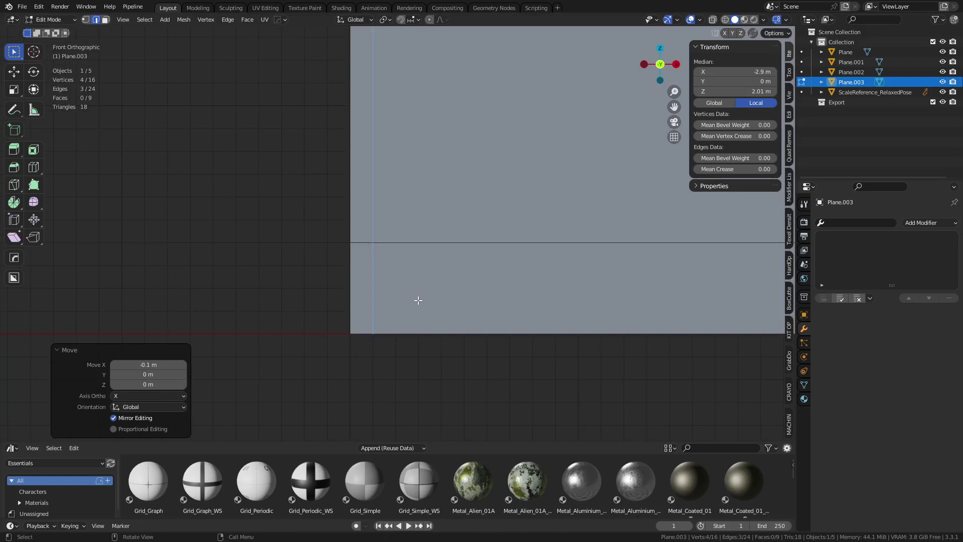
{"action": "key", "text": "ctrl+z"}
Step: Add a vertical loop cut near the joined panel's right edge at local X 0.8 m, and return to Object Mode
{"action": "scroll", "coordinate": [382, 327], "scroll_direction": "down", "scroll_amount": 1}
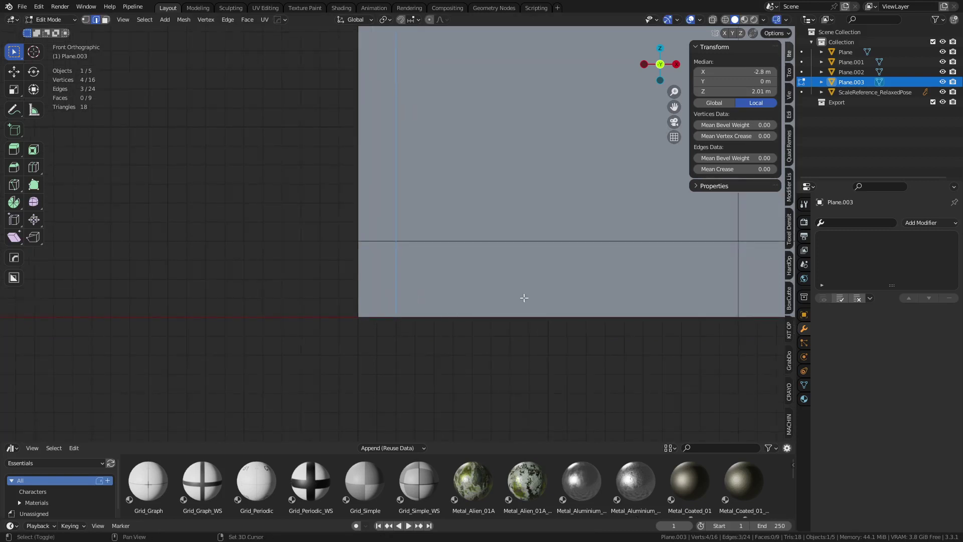
{"action": "scroll", "coordinate": [488, 276], "scroll_direction": "down", "scroll_amount": 4}
{"action": "middle_click_drag", "start_coordinate": [522, 296], "coordinate": [386, 323], "text": "shift"}
{"action": "key", "text": "ctrl+r"}
{"action": "left_click", "coordinate": [419, 309]}
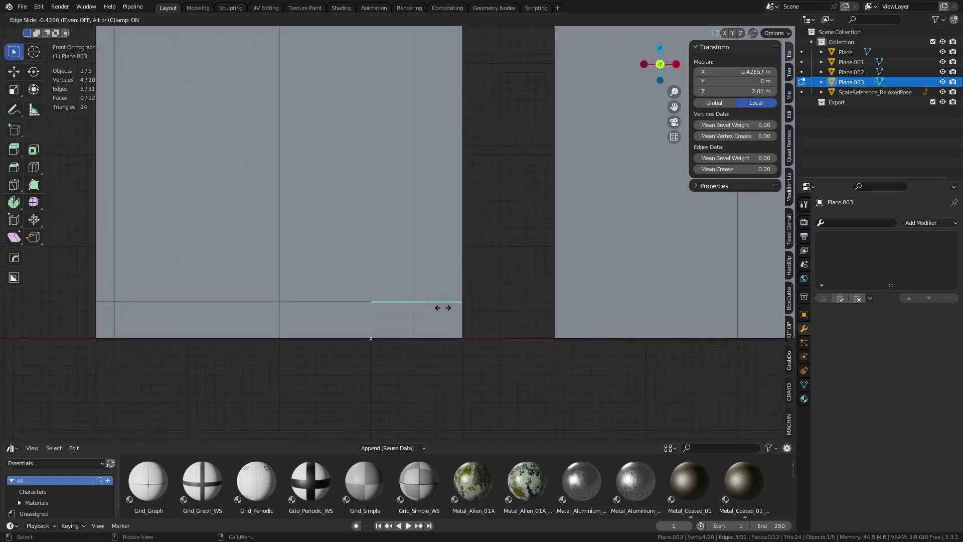
{"action": "left_click", "coordinate": [471, 307]}
{"action": "key", "text": "ctrl+Tab"}
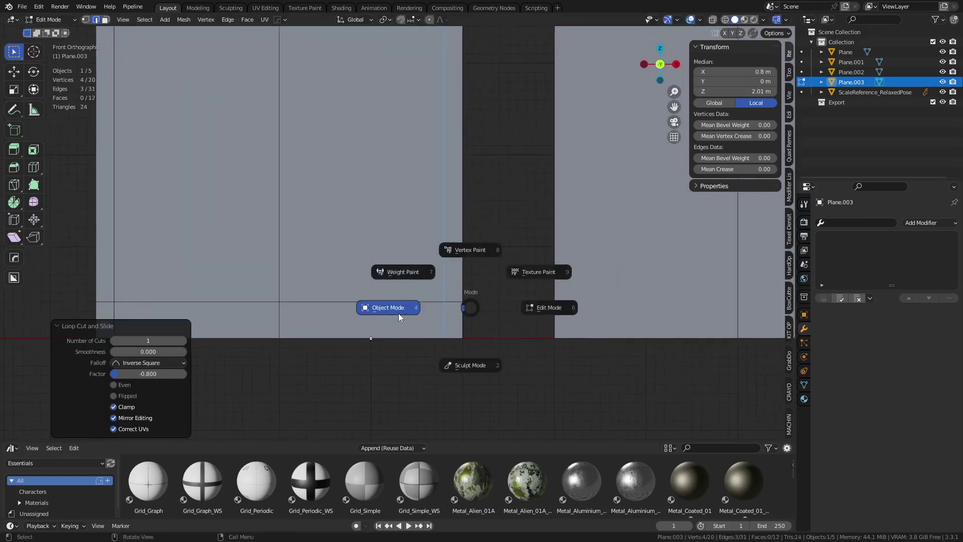
{"action": "left_click", "coordinate": [389, 307]}
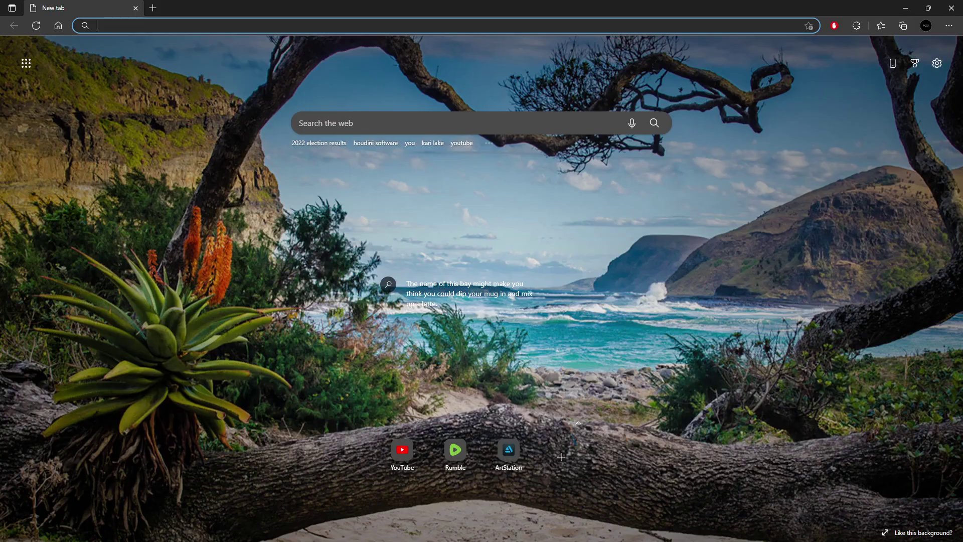
{"action": "left_click", "coordinate": [298, 20]}
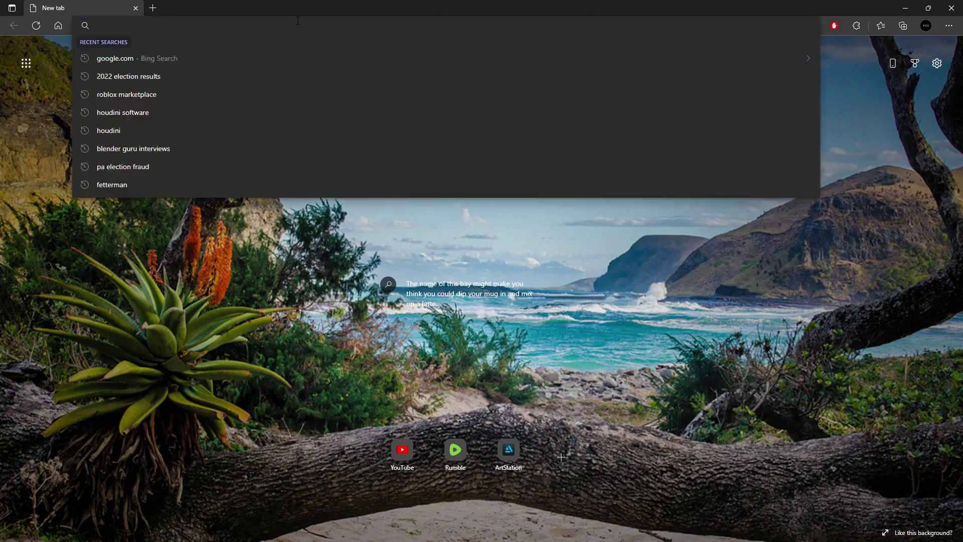
{"action": "type", "text": "c"}
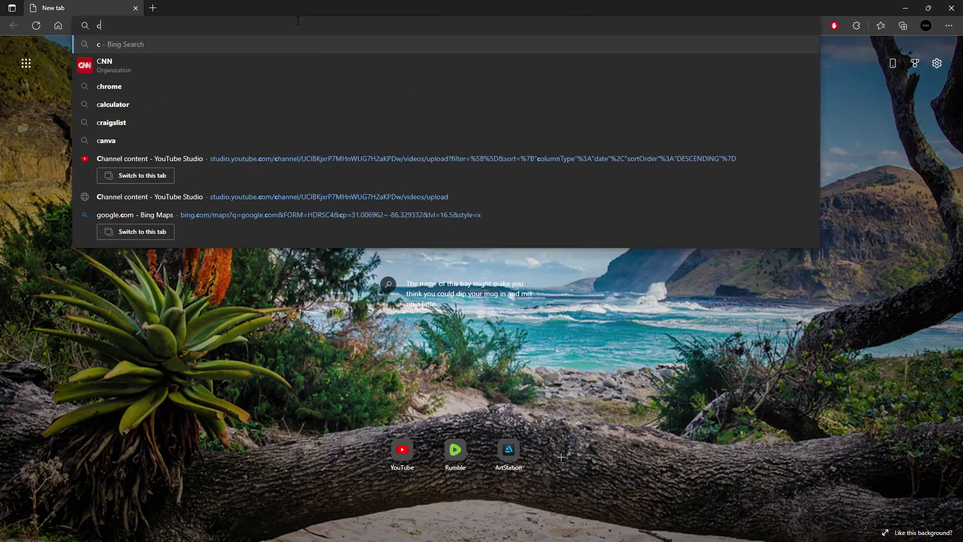
{"action": "key", "text": "Escape"}
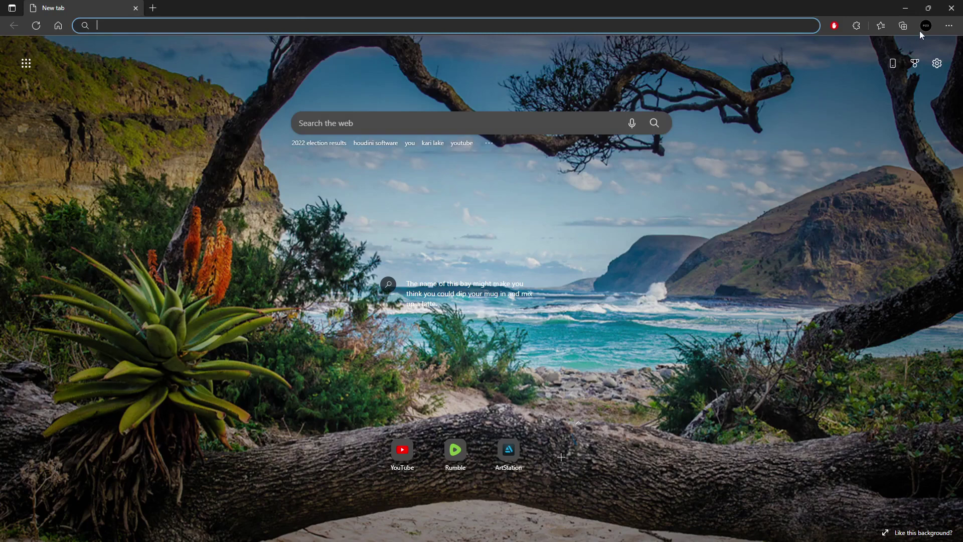
Step: Open the ambientCG site from the browser favorites and browse its full asset list for a brick material
{"action": "left_click", "coordinate": [878, 29]}
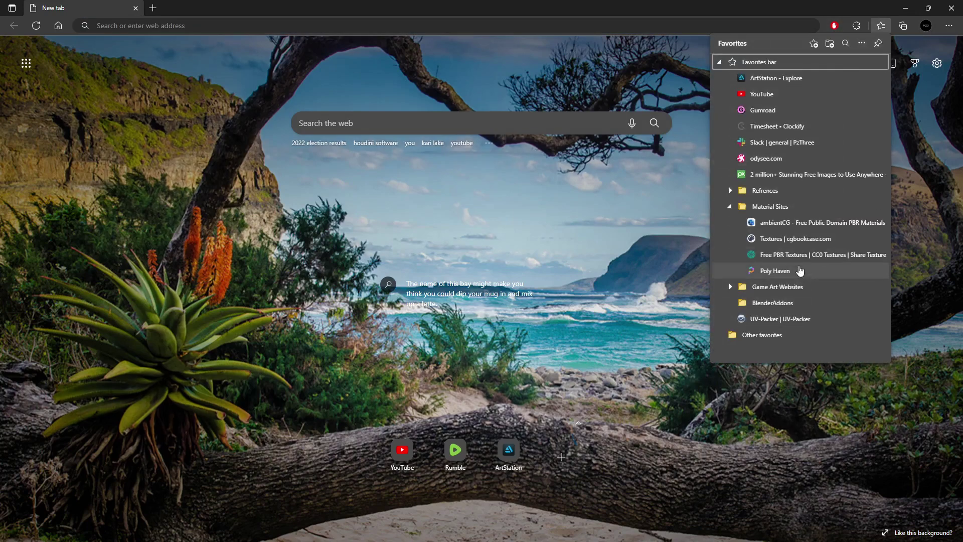
{"action": "left_click", "coordinate": [800, 223]}
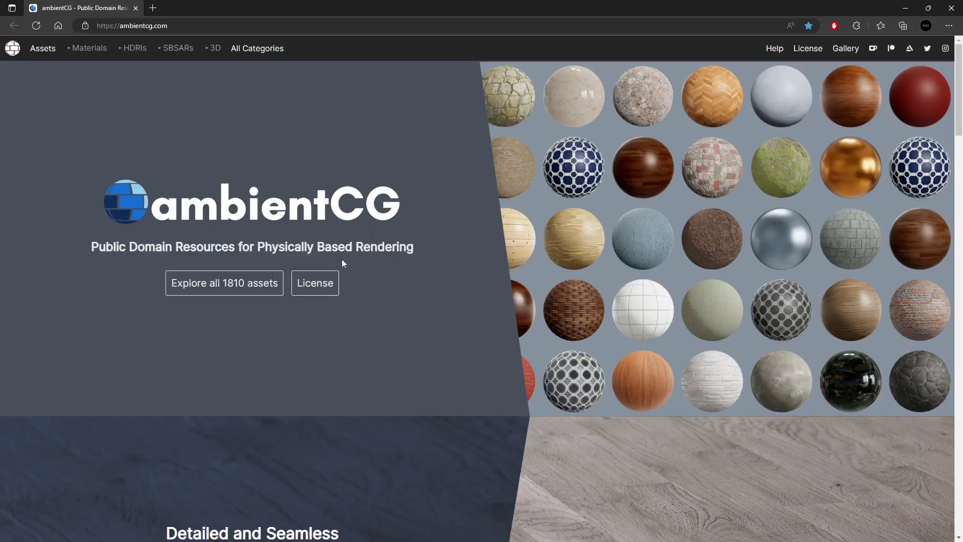
{"action": "left_click", "coordinate": [201, 283]}
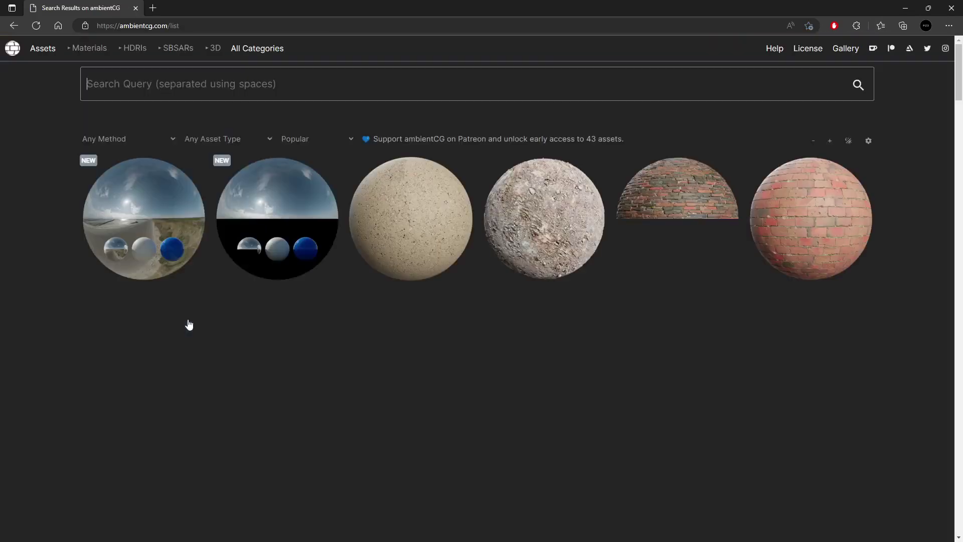
{"action": "scroll", "coordinate": [518, 291], "scroll_direction": "down", "scroll_amount": 1}
{"action": "scroll", "coordinate": [645, 247], "scroll_direction": "up", "scroll_amount": 1}
Step: Download the Paving Stones 122 material from ambientCG as 1K-JPG.zip and leave the browser
{"action": "left_click", "coordinate": [704, 210]}
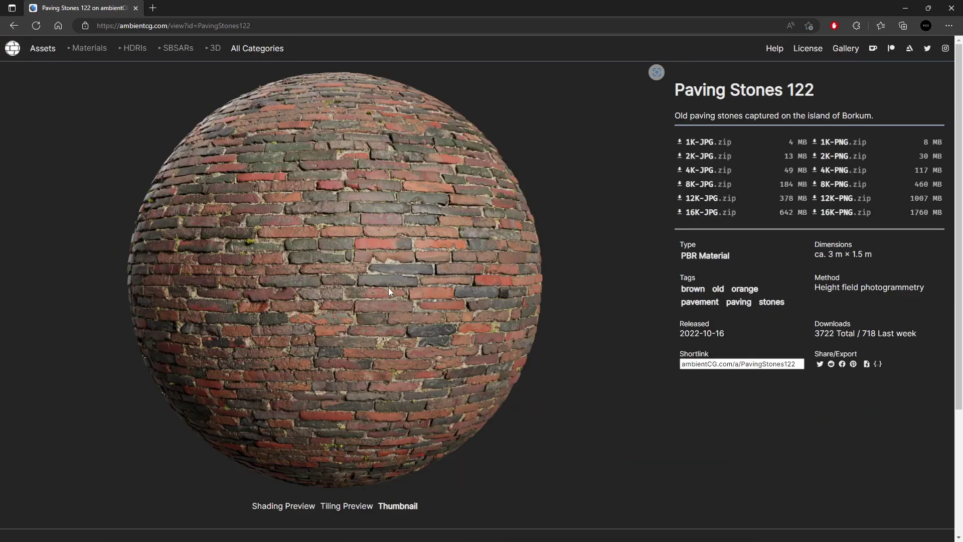
{"action": "left_click", "coordinate": [704, 145]}
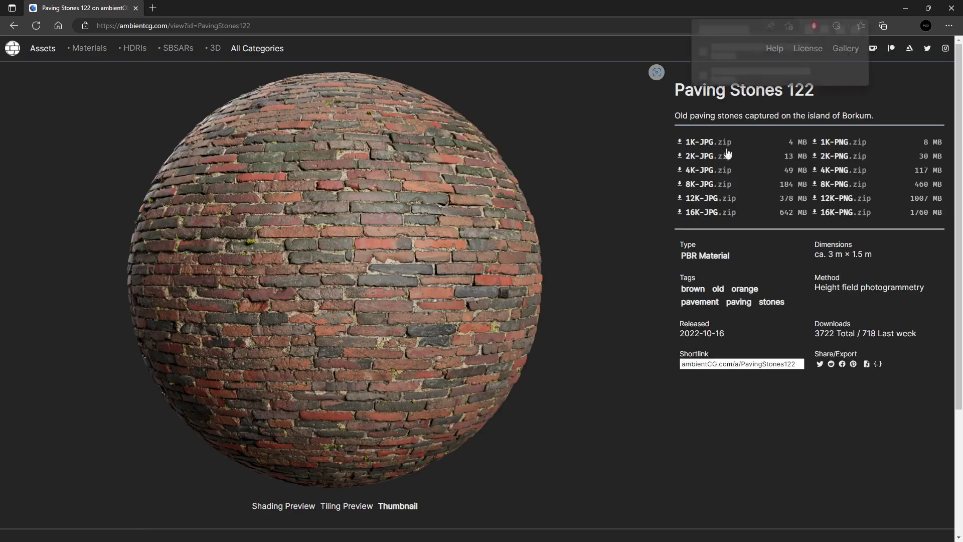
{"action": "left_click_drag", "start_coordinate": [822, 6], "coordinate": [0, 80]}
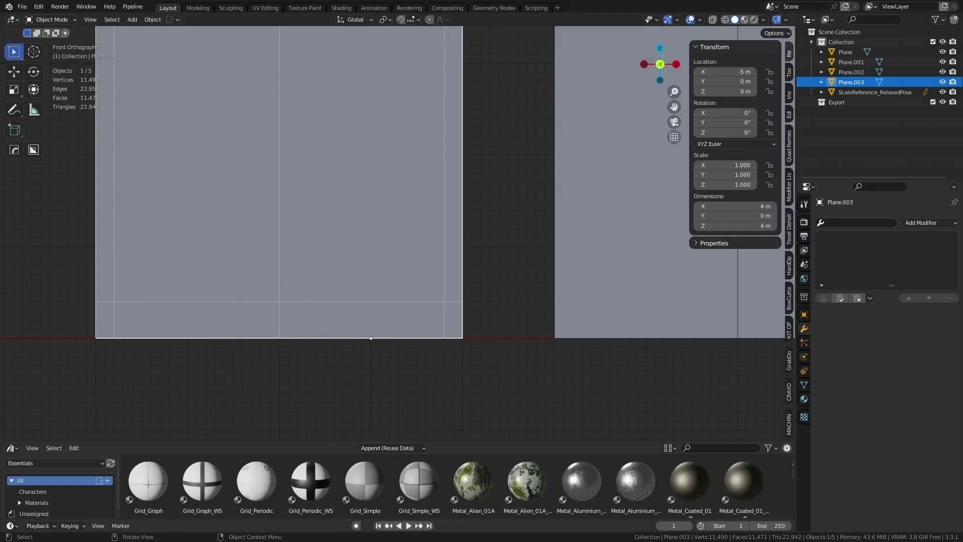
Step: Extract the PavingStones122_1K-JPG zip in File Explorer's Downloads folder to a folder of the same name
{"action": "key", "text": "super+e"}
{"action": "double_click", "coordinate": [606, 176]}
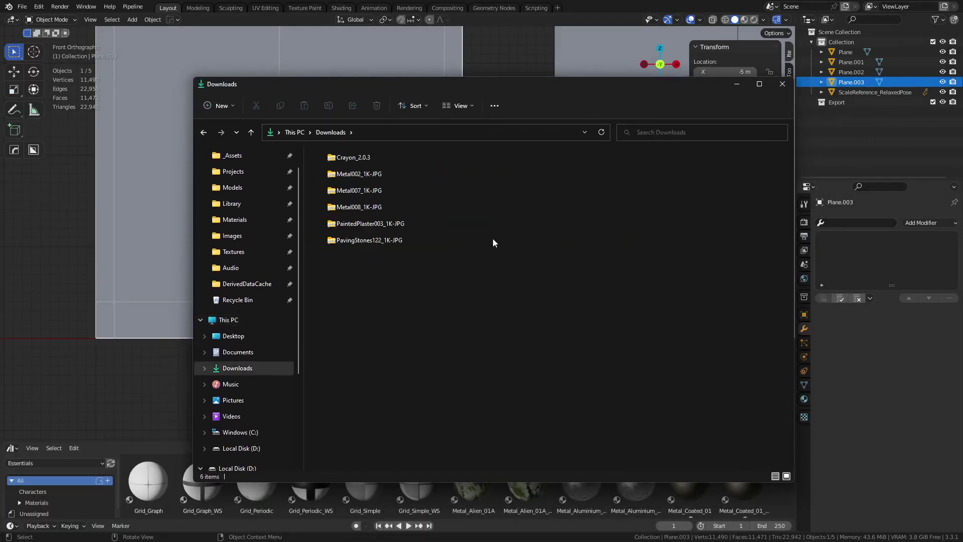
{"action": "left_click", "coordinate": [381, 245]}
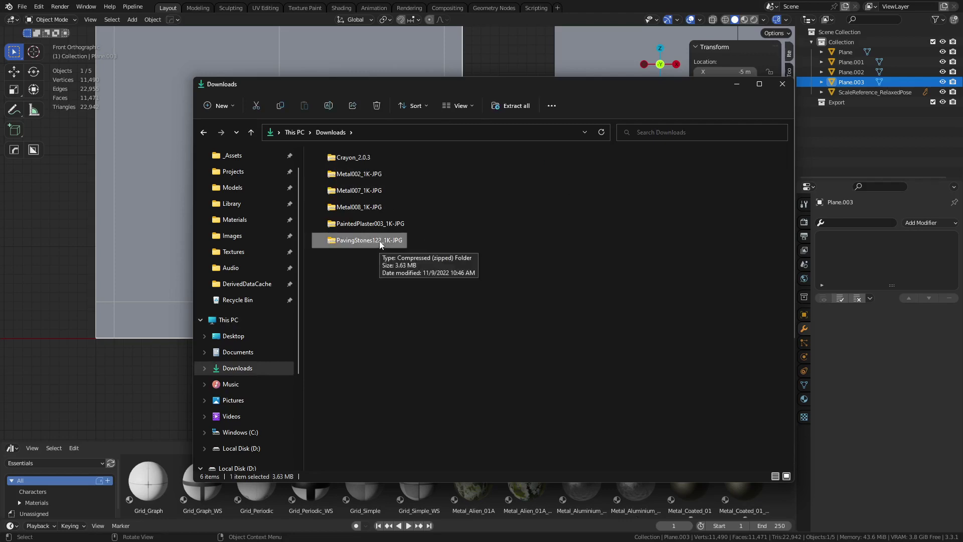
{"action": "right_click", "coordinate": [383, 240]}
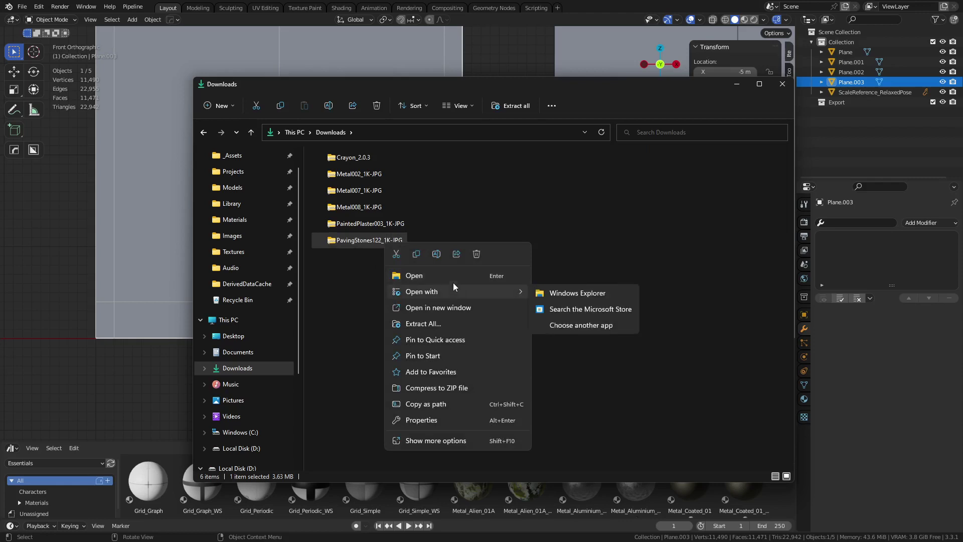
{"action": "left_click", "coordinate": [456, 324]}
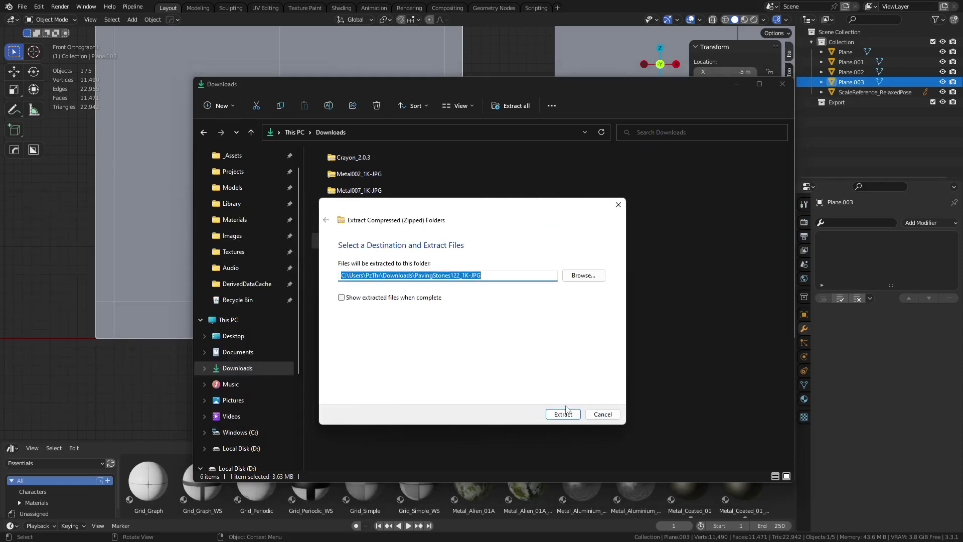
{"action": "left_click", "coordinate": [565, 413]}
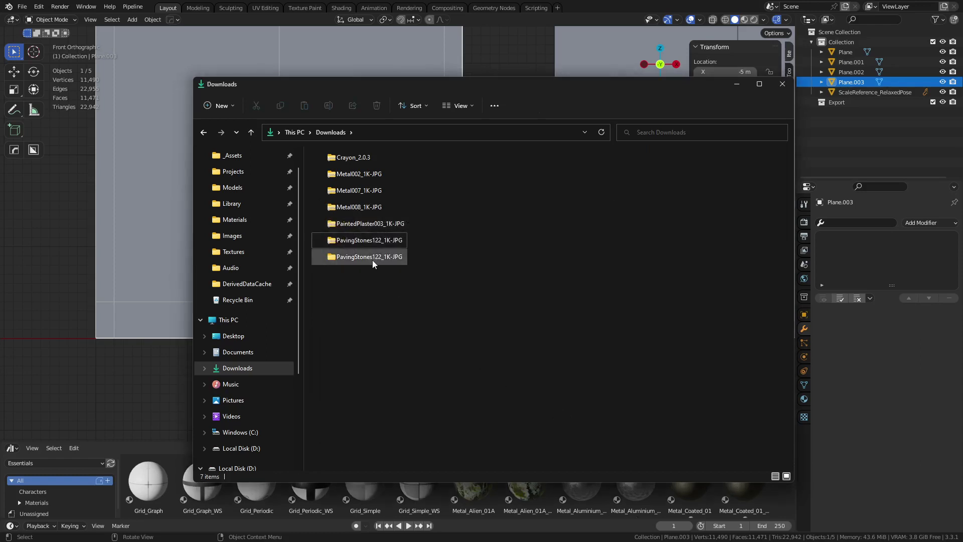
Step: Open the extracted PavingStones122_1K-JPG folder and show its files as image thumbnails
{"action": "double_click", "coordinate": [372, 260]}
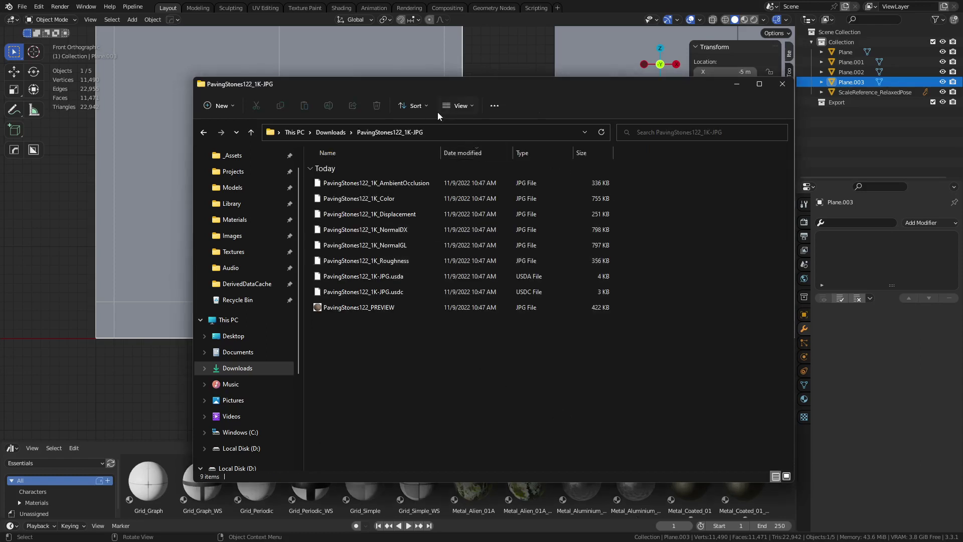
{"action": "left_click", "coordinate": [460, 106]}
{"action": "left_click", "coordinate": [464, 145]}
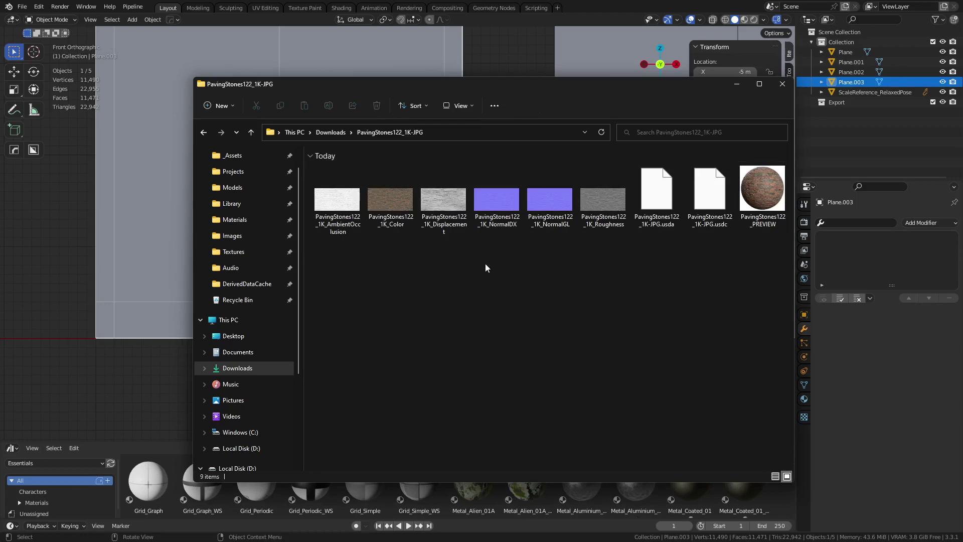
Step: Look through the PavingStones122 ambient occlusion, color, displacement, normal and roughness maps in the image viewer, and close it
{"action": "double_click", "coordinate": [337, 200]}
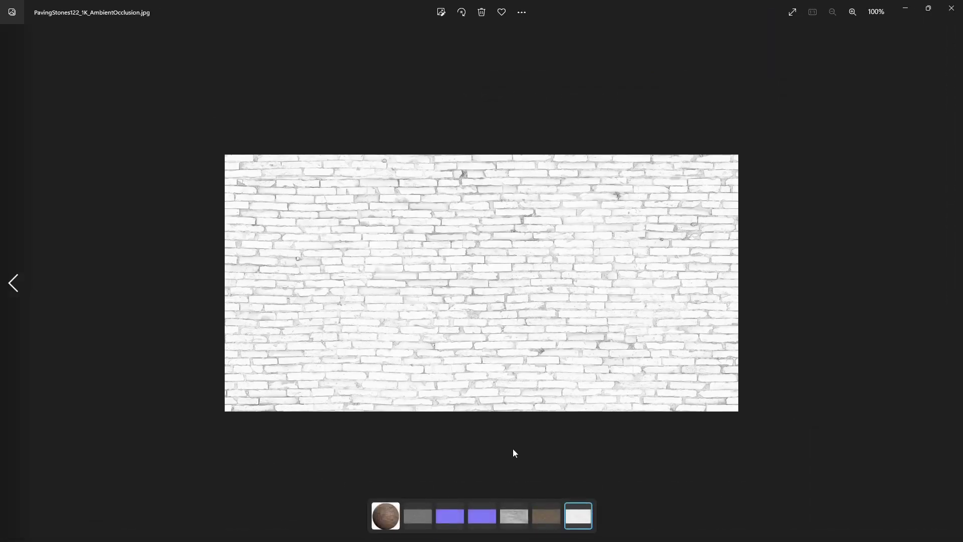
{"action": "left_click", "coordinate": [414, 519]}
{"action": "left_click", "coordinate": [452, 524]}
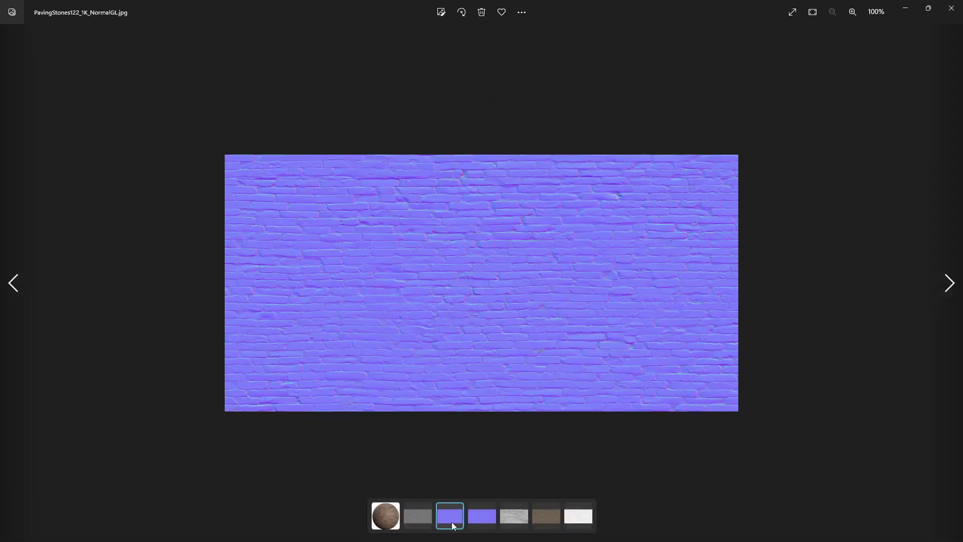
{"action": "left_click", "coordinate": [482, 522]}
{"action": "left_click", "coordinate": [512, 522]}
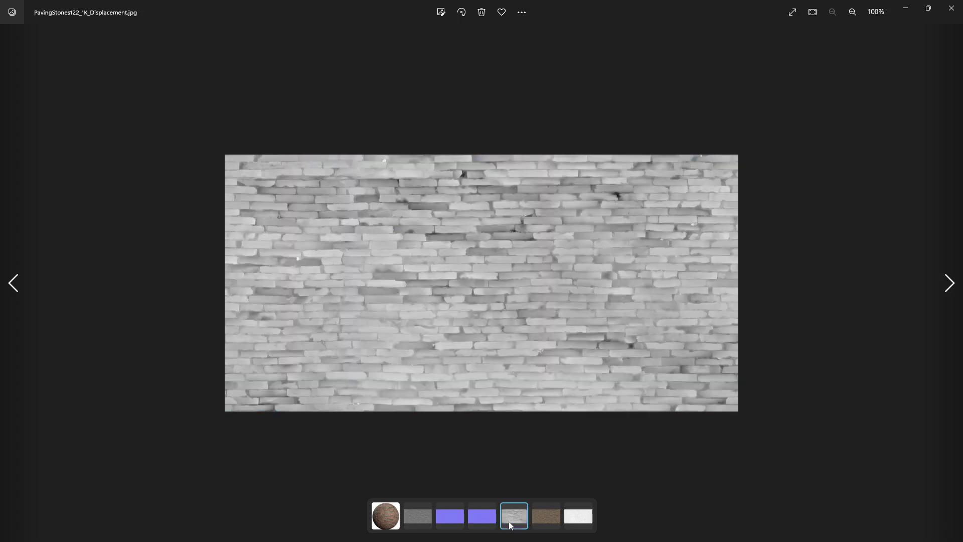
{"action": "left_click", "coordinate": [546, 521]}
{"action": "left_click", "coordinate": [574, 524]}
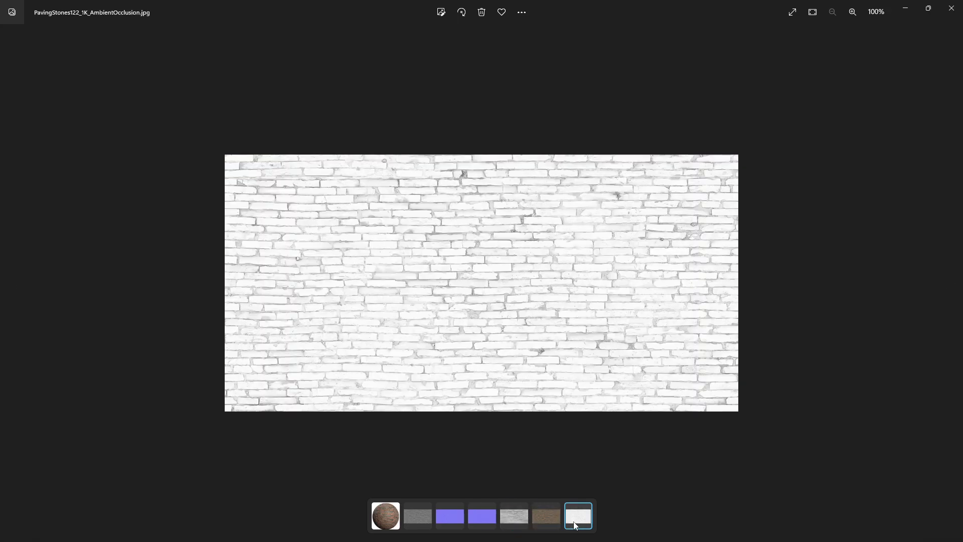
{"action": "left_click", "coordinate": [549, 522]}
{"action": "left_click", "coordinate": [512, 522]}
{"action": "left_click", "coordinate": [479, 523]}
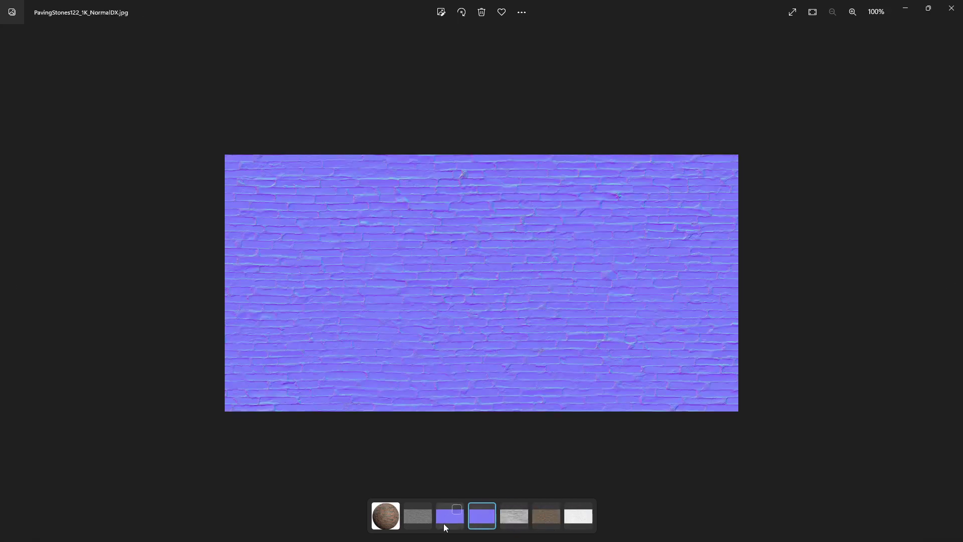
{"action": "left_click", "coordinate": [447, 524]}
{"action": "left_click", "coordinate": [417, 522]}
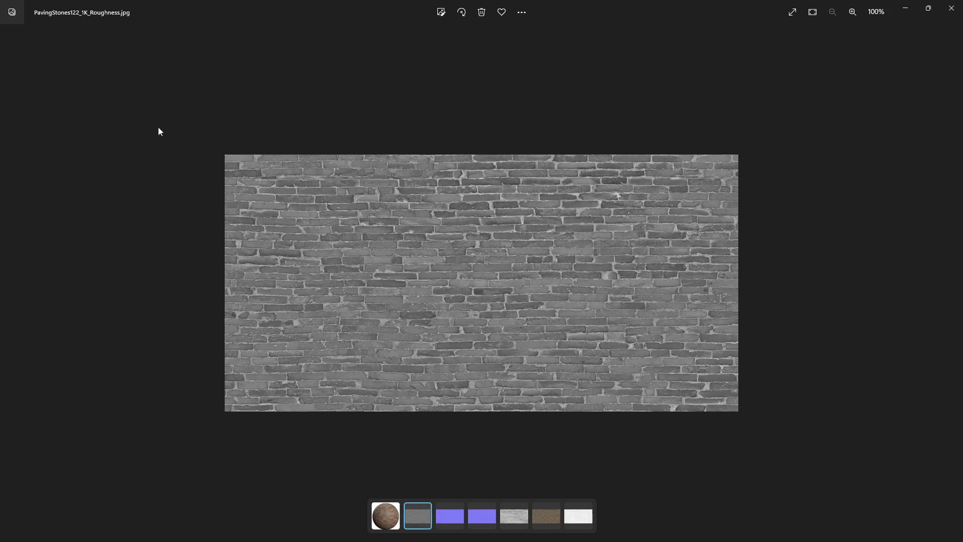
{"action": "left_click", "coordinate": [930, 8]}
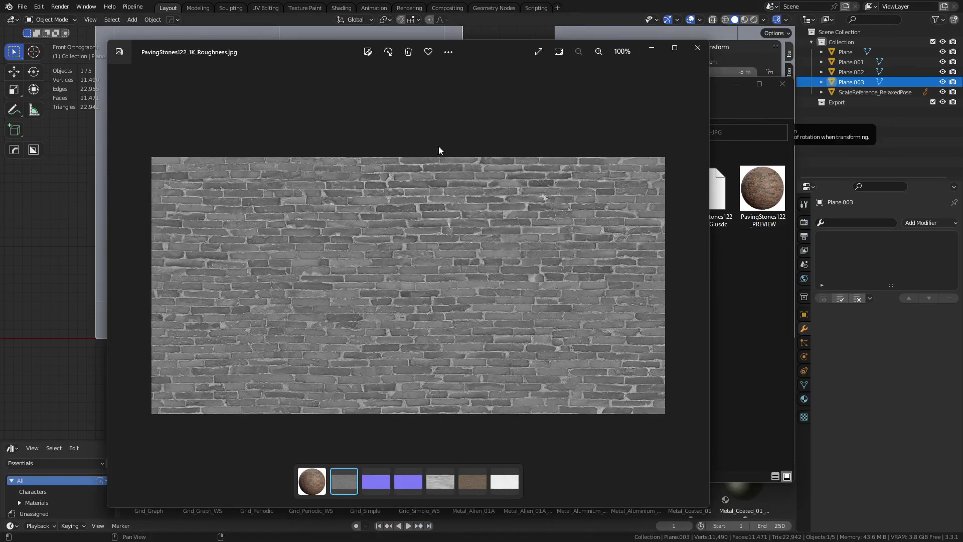
{"action": "left_click", "coordinate": [696, 48]}
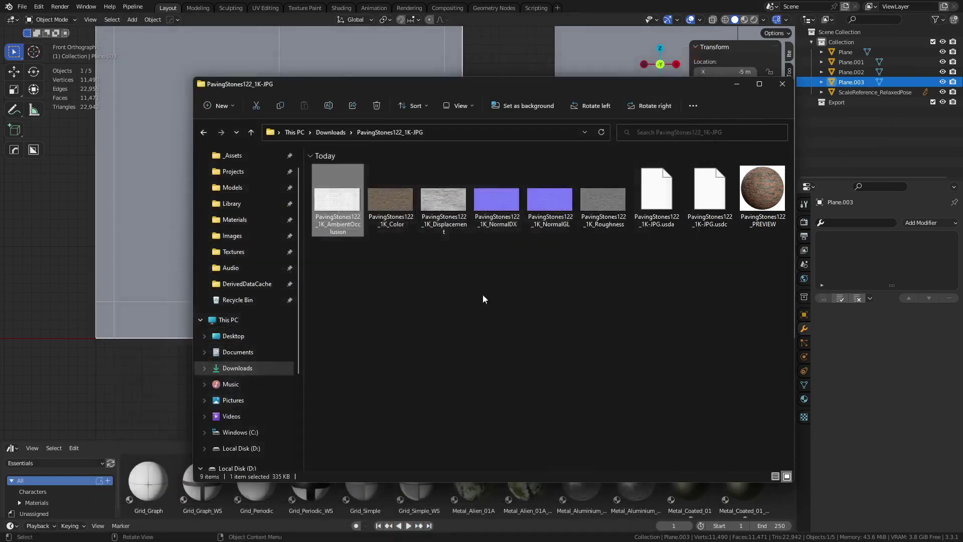
Step: Return to Blender, add a 2 m mesh plane at the world origin, and rotate it 90° about X to stand upright
{"action": "left_click", "coordinate": [105, 356]}
{"action": "middle_click_drag", "start_coordinate": [384, 354], "coordinate": [535, 266]}
{"action": "key", "text": "shift+a"}
{"action": "mouse_move", "coordinate": [535, 263]}
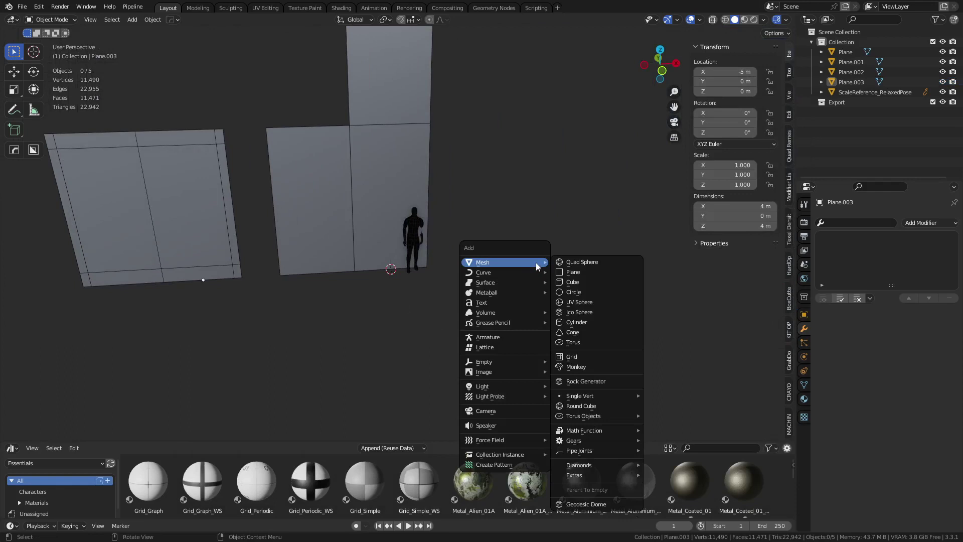
{"action": "left_click", "coordinate": [580, 273]}
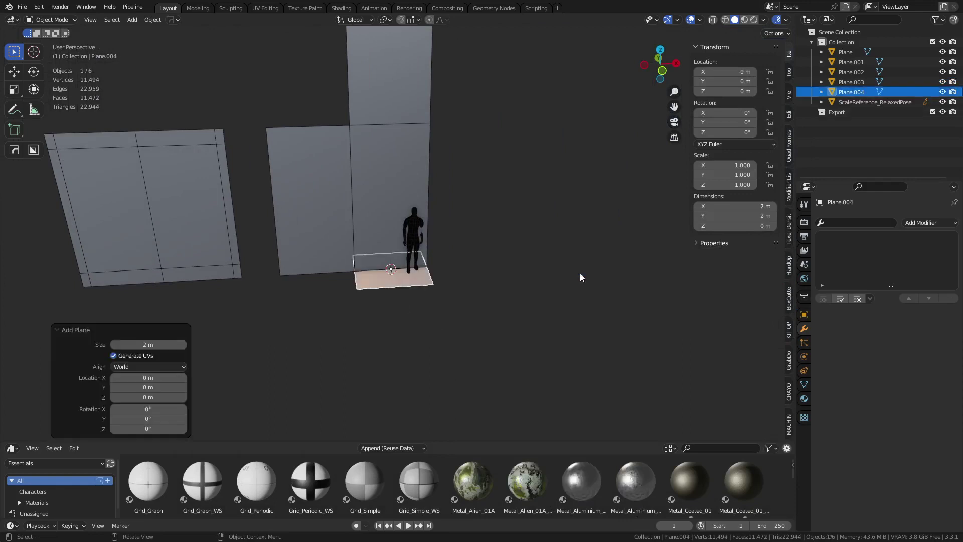
{"action": "key", "text": "KP_1"}
{"action": "middle_click_drag", "start_coordinate": [389, 293], "coordinate": [489, 316]}
{"action": "key", "text": "r"}
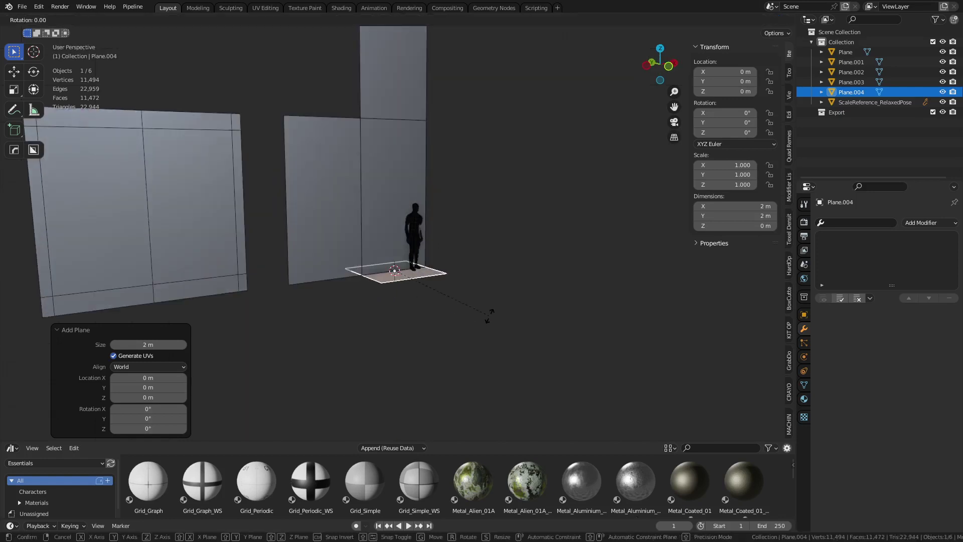
{"action": "type", "text": "yx90"}
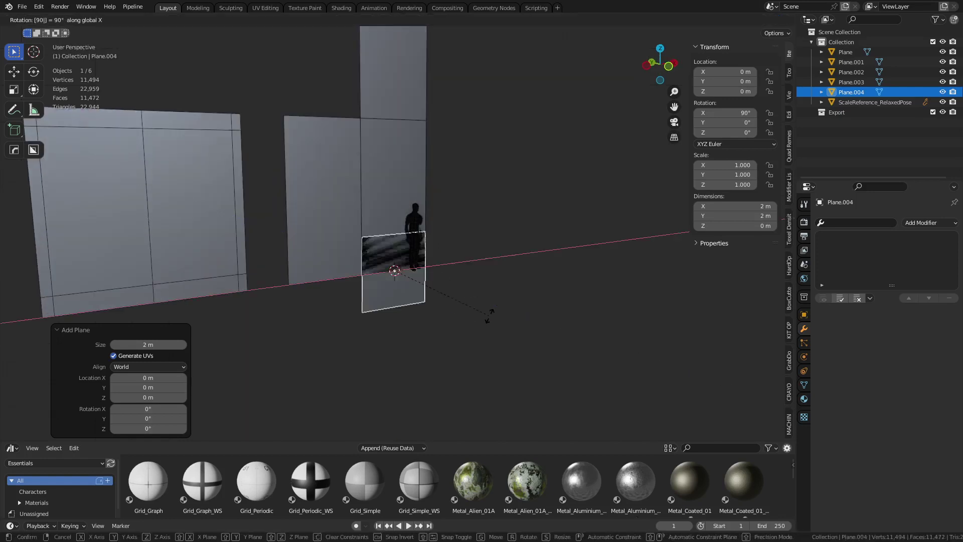
{"action": "key", "text": "Return"}
Step: Move the upright plane in front view 5 m along X and 1 m up along Z with snapping
{"action": "key", "text": "KP_1"}
{"action": "key", "text": "g"}
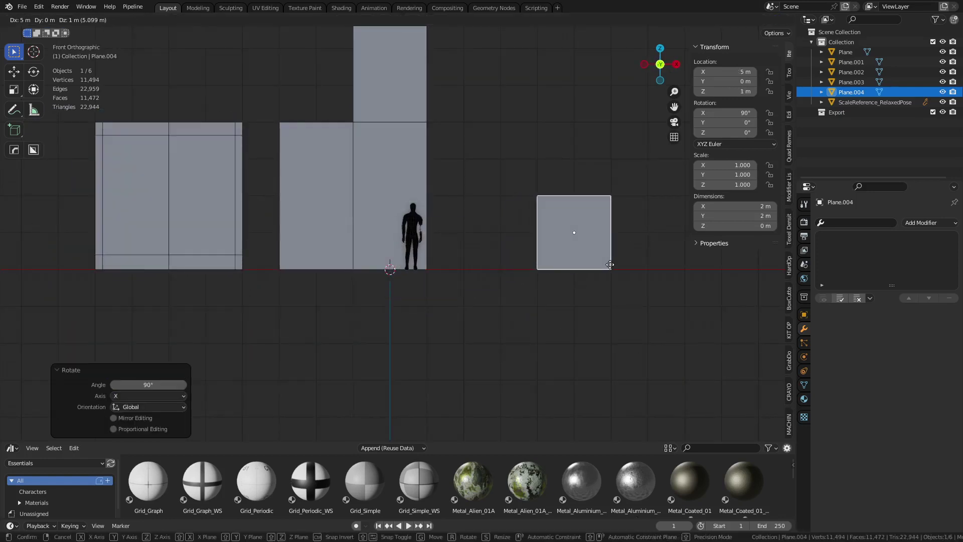
{"action": "left_click", "coordinate": [608, 265], "text": "ctrl"}
{"action": "middle_click_drag", "start_coordinate": [567, 279], "coordinate": [448, 297], "text": "shift"}
{"action": "key", "text": "ctrl+Tab"}
{"action": "left_click", "coordinate": [507, 289]}
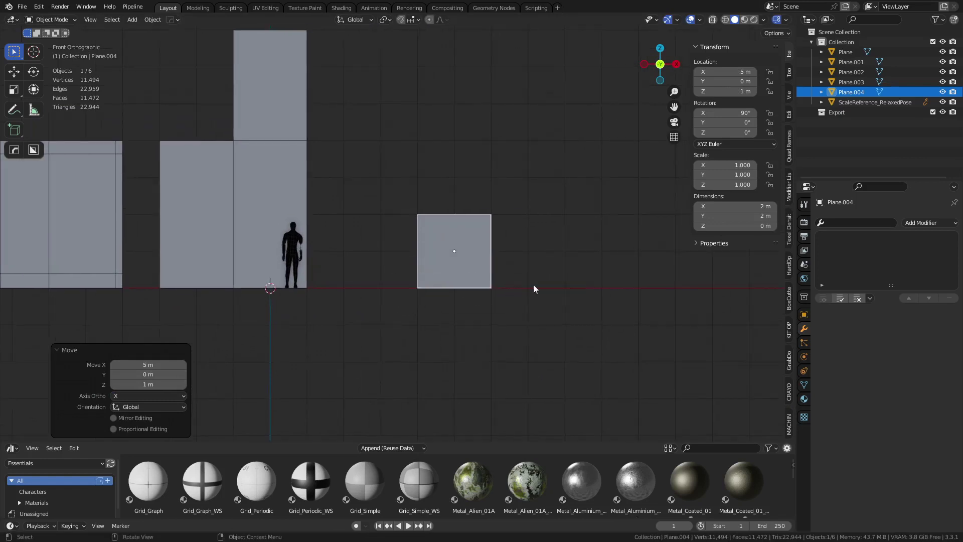
Step: Create a new material on the upright plane and switch to the Shading workspace
{"action": "left_click", "coordinate": [804, 399]}
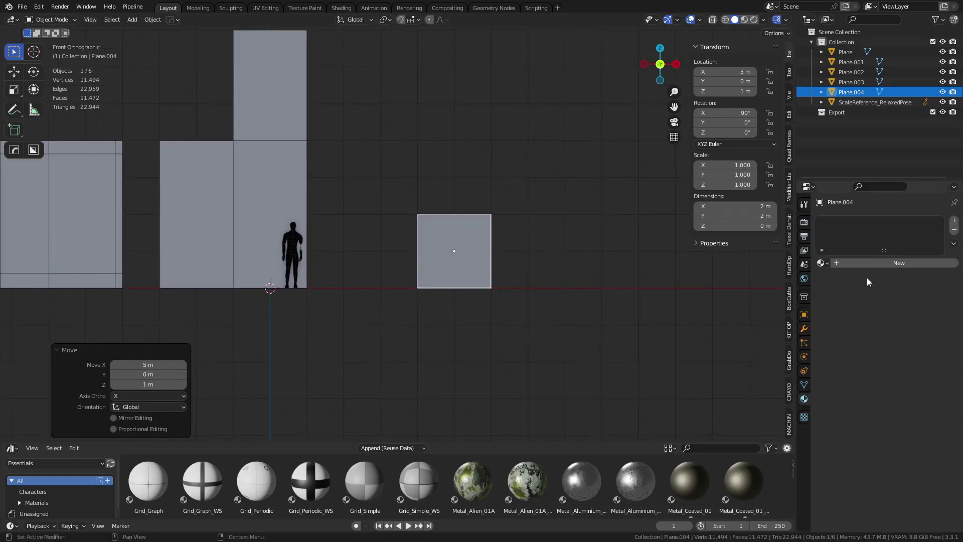
{"action": "left_click", "coordinate": [873, 263]}
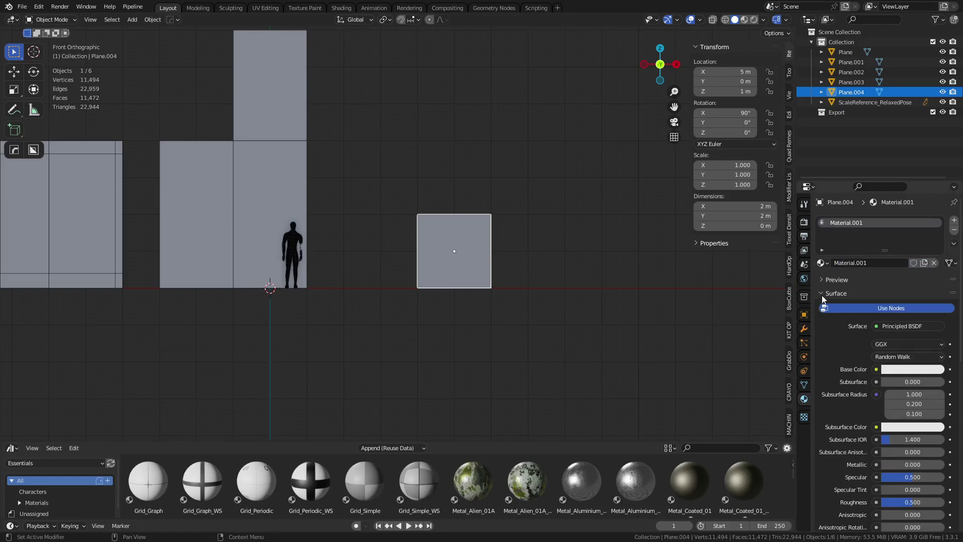
{"action": "left_click", "coordinate": [342, 8]}
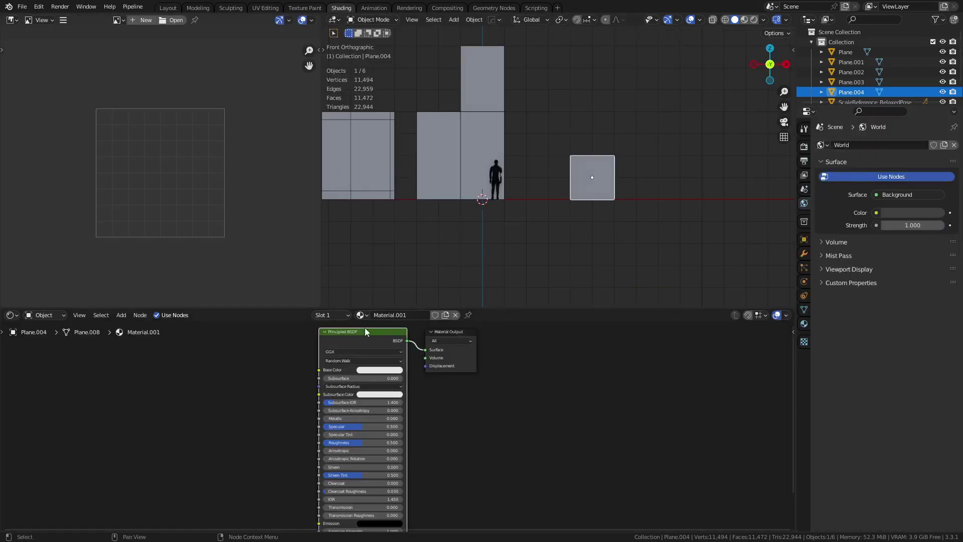
Step: Start a Principled Texture Setup on the new material and show the Downloads folder PavingStones122_1K-JPG as thumbnails
{"action": "key", "text": "ctrl+shift+t"}
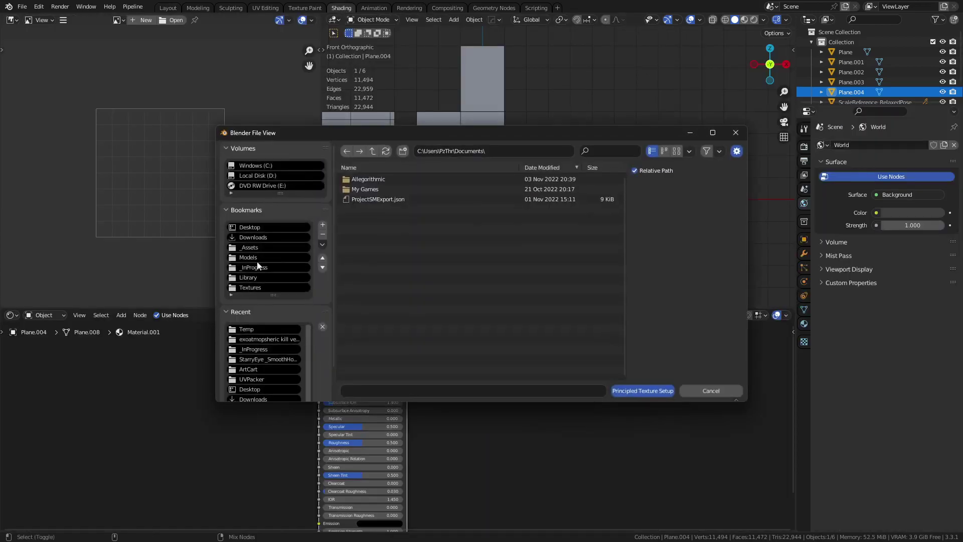
{"action": "left_click", "coordinate": [253, 237]}
{"action": "double_click", "coordinate": [396, 189]}
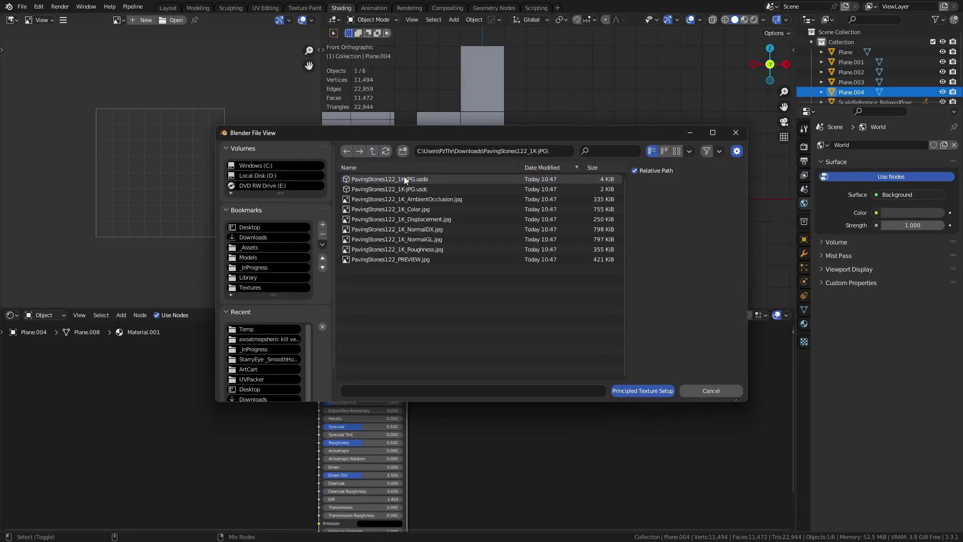
{"action": "left_click", "coordinate": [676, 151]}
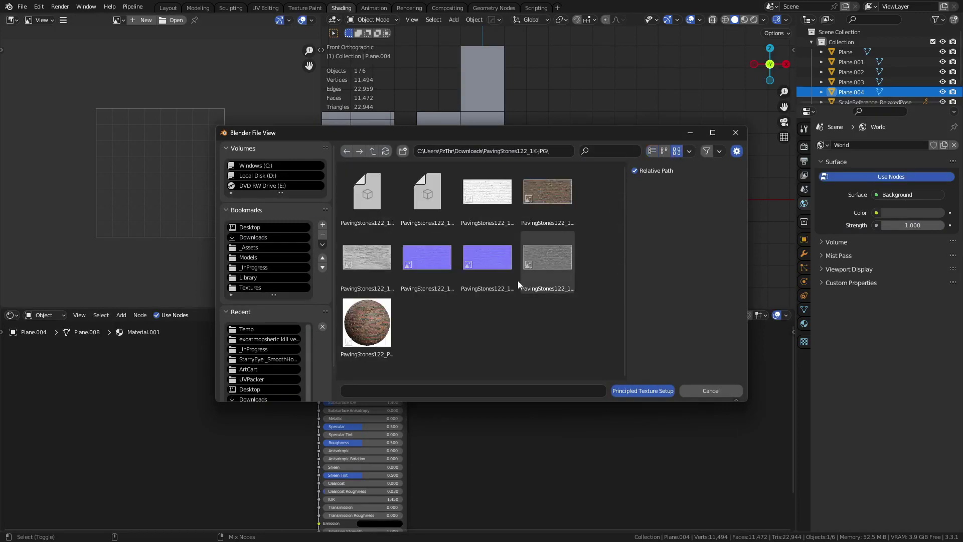
Step: Load the PavingStones122 Color, NormalGL and Roughness maps into the material with the Principled Texture Setup
{"action": "left_click", "coordinate": [552, 206]}
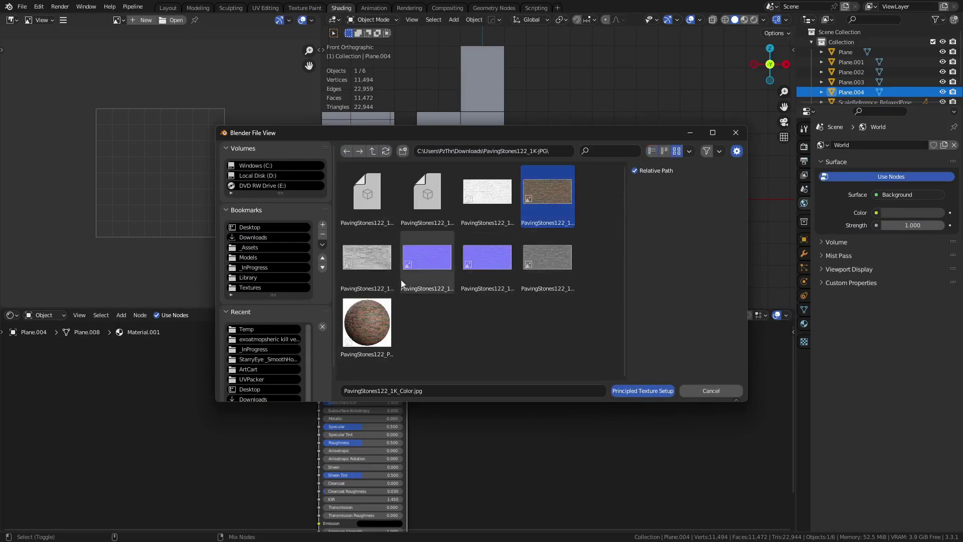
{"action": "left_click", "coordinate": [358, 278]}
{"action": "left_click", "coordinate": [434, 275]}
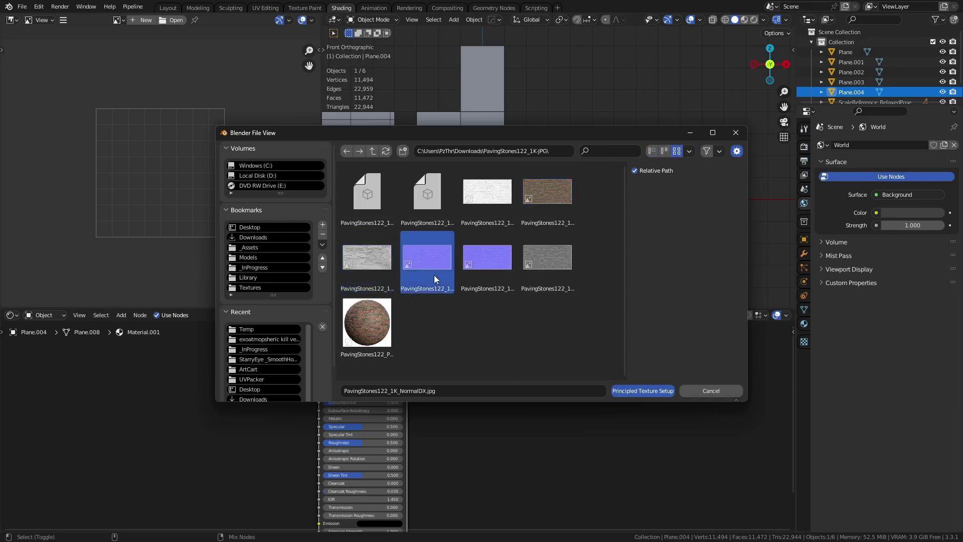
{"action": "left_click", "coordinate": [493, 269]}
{"action": "left_click", "coordinate": [543, 199]}
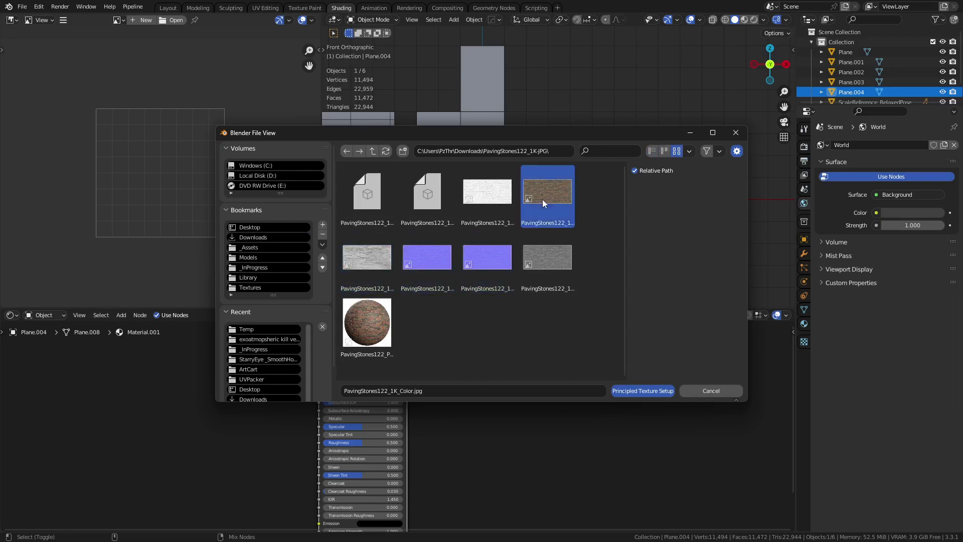
{"action": "left_click", "coordinate": [492, 268], "text": "ctrl"}
{"action": "left_click", "coordinate": [543, 275]}
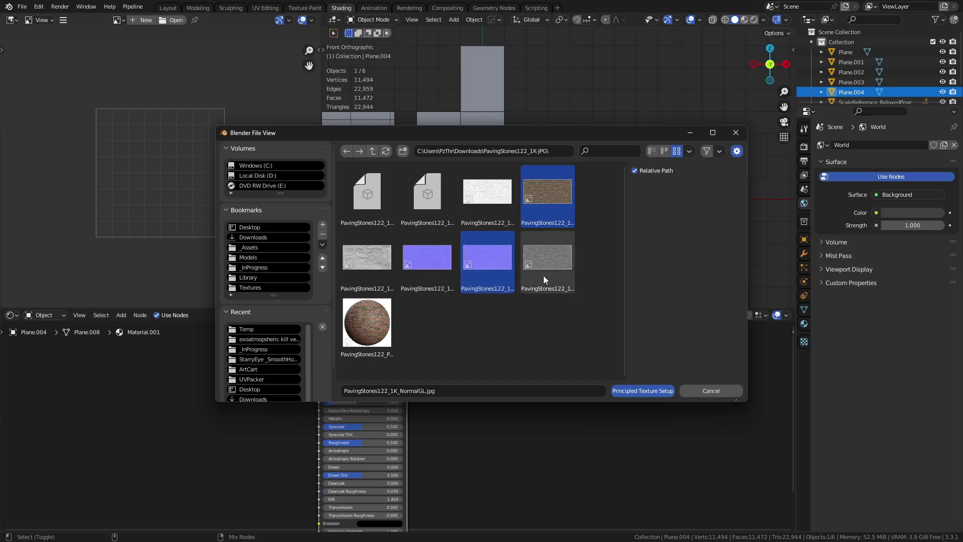
{"action": "left_click", "coordinate": [546, 193]}
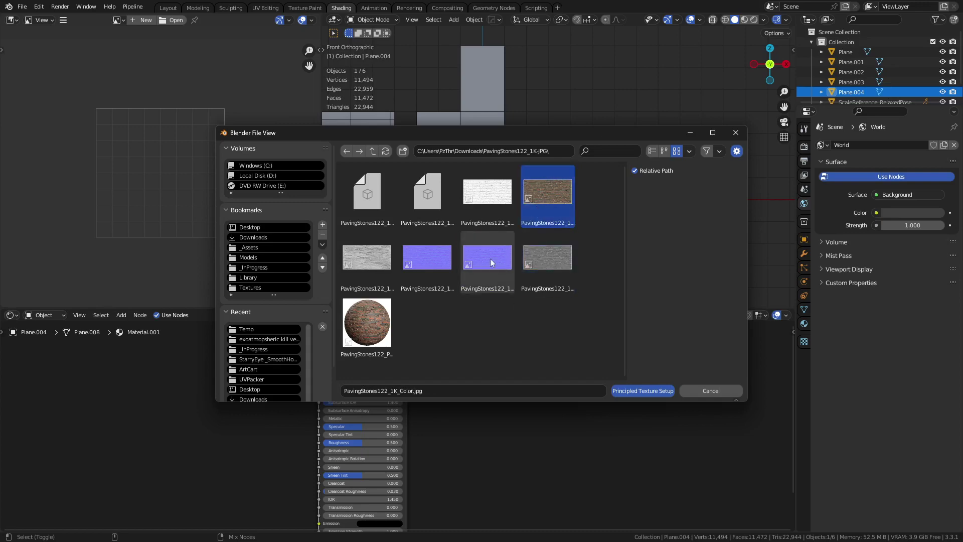
{"action": "left_click", "coordinate": [486, 256], "text": "ctrl"}
{"action": "left_click", "coordinate": [547, 257], "text": "ctrl"}
{"action": "left_click", "coordinate": [643, 391]}
{"action": "middle_click_drag", "start_coordinate": [230, 382], "coordinate": [517, 475]}
Step: Switch the viewport to Material Preview and inspect the brick texture on the upright plane, briefly entering Edit Mode
{"action": "scroll", "coordinate": [597, 200], "scroll_direction": "up", "scroll_amount": 4}
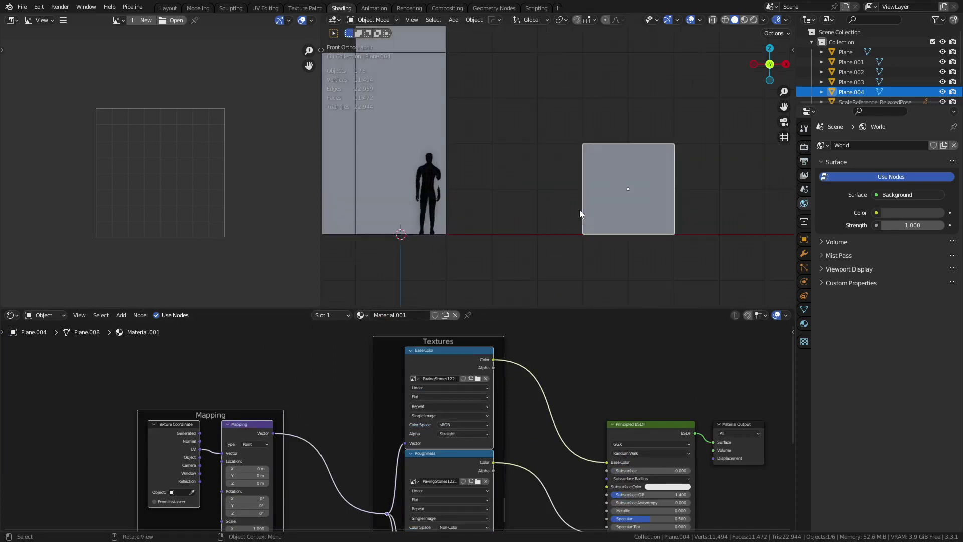
{"action": "left_click", "coordinate": [744, 19]}
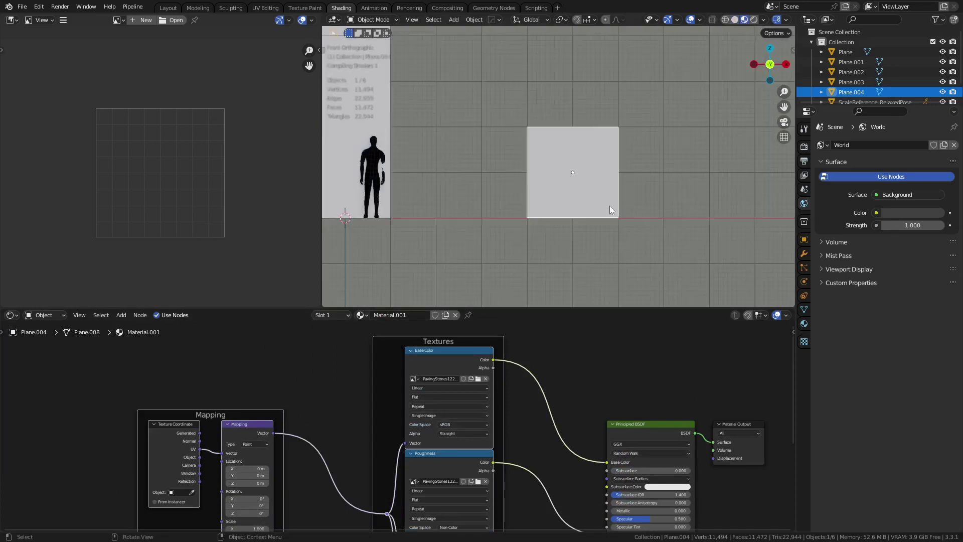
{"action": "scroll", "coordinate": [591, 188], "scroll_direction": "up", "scroll_amount": 5}
{"action": "key", "text": "ctrl+Tab"}
{"action": "left_click", "coordinate": [636, 201]}
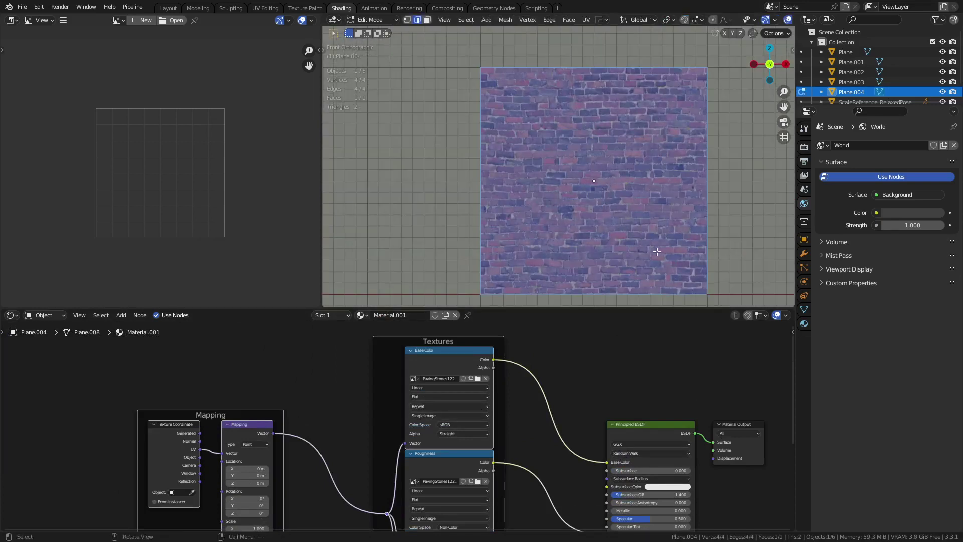
{"action": "middle_click_drag", "start_coordinate": [678, 232], "coordinate": [628, 192], "text": "shift"}
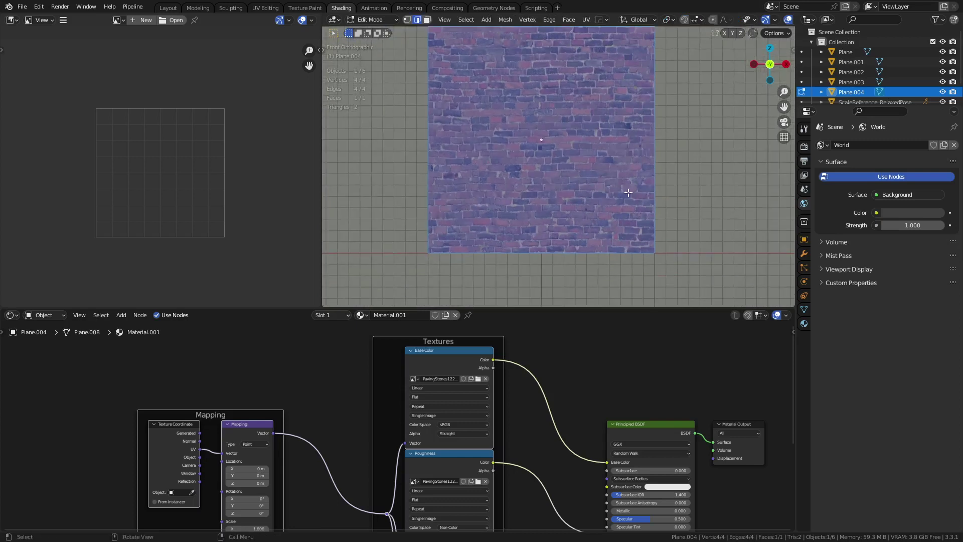
{"action": "key", "text": "ctrl+Tab"}
{"action": "left_click", "coordinate": [587, 200]}
Step: Scale the brick plane by a factor of 2 along X to match the texture's proportions
{"action": "scroll", "coordinate": [563, 206], "scroll_direction": "down", "scroll_amount": 3}
{"action": "type", "text": "s2"}
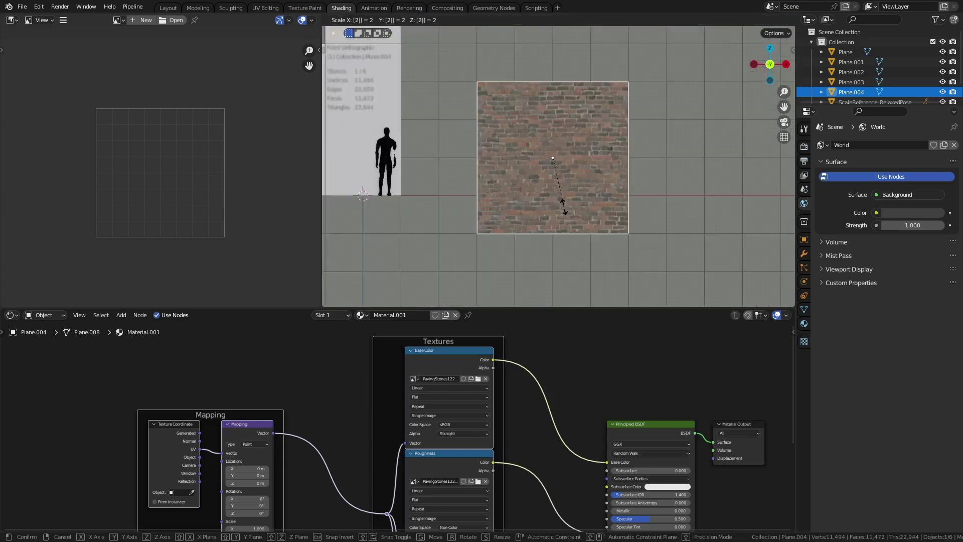
{"action": "key", "text": "Escape"}
{"action": "type", "text": "sx2"}
{"action": "key", "text": "Return"}
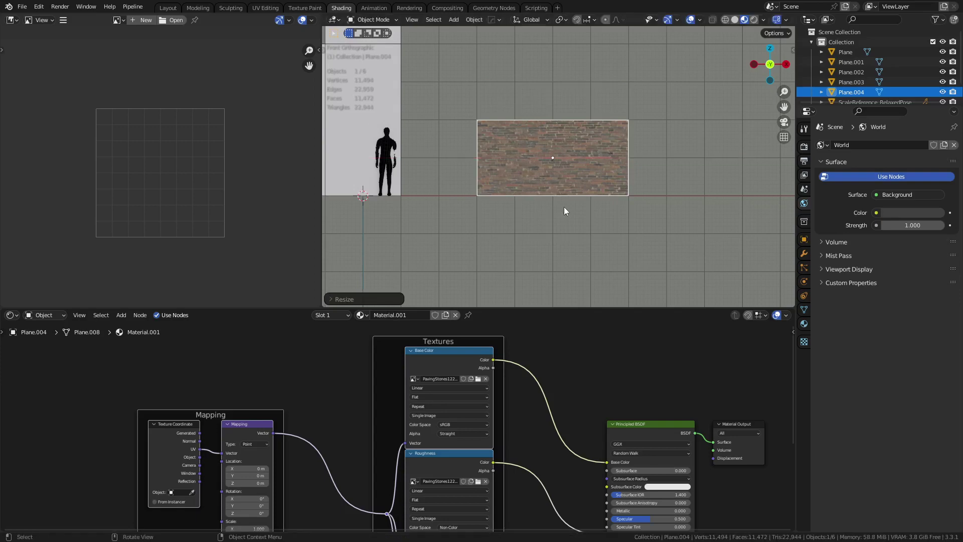
Step: Duplicate the brick plane 2 m up along Z and check how the texture tiles across the seam
{"action": "scroll", "coordinate": [588, 221], "scroll_direction": "up", "scroll_amount": 5}
{"action": "key", "text": "shift+d"}
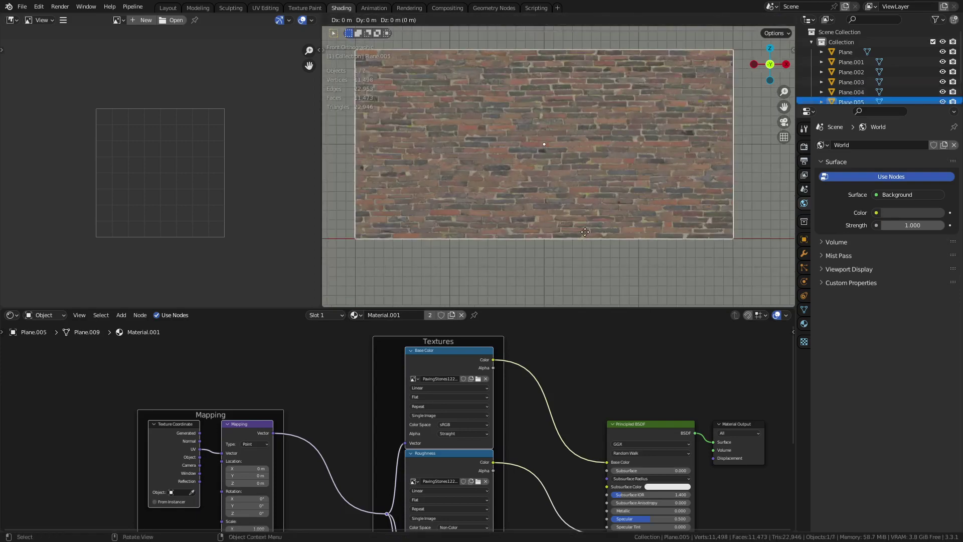
{"action": "type", "text": "z2"}
{"action": "key", "text": "Return"}
{"action": "middle_click_drag", "start_coordinate": [572, 131], "coordinate": [570, 213], "text": "shift"}
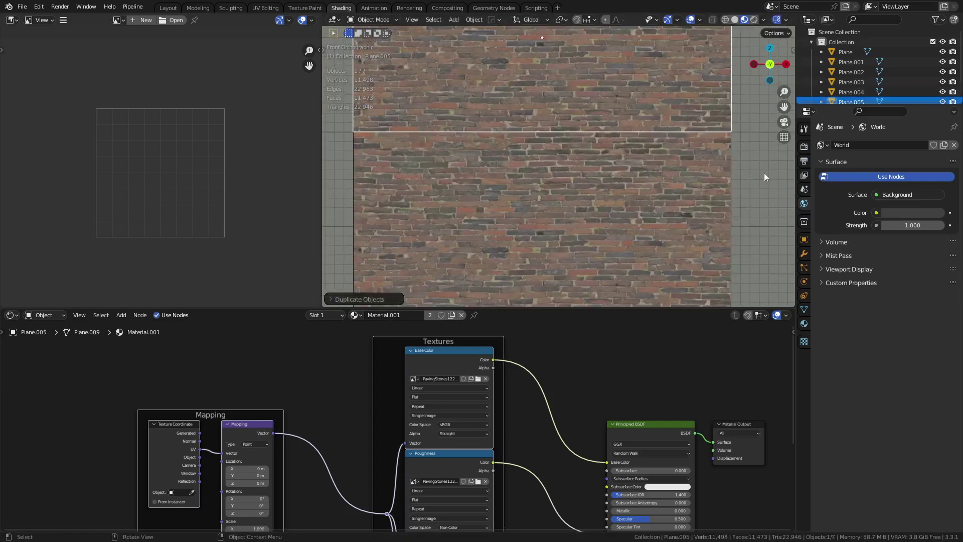
{"action": "left_click", "coordinate": [762, 174]}
{"action": "scroll", "coordinate": [597, 225], "scroll_direction": "up", "scroll_amount": 3}
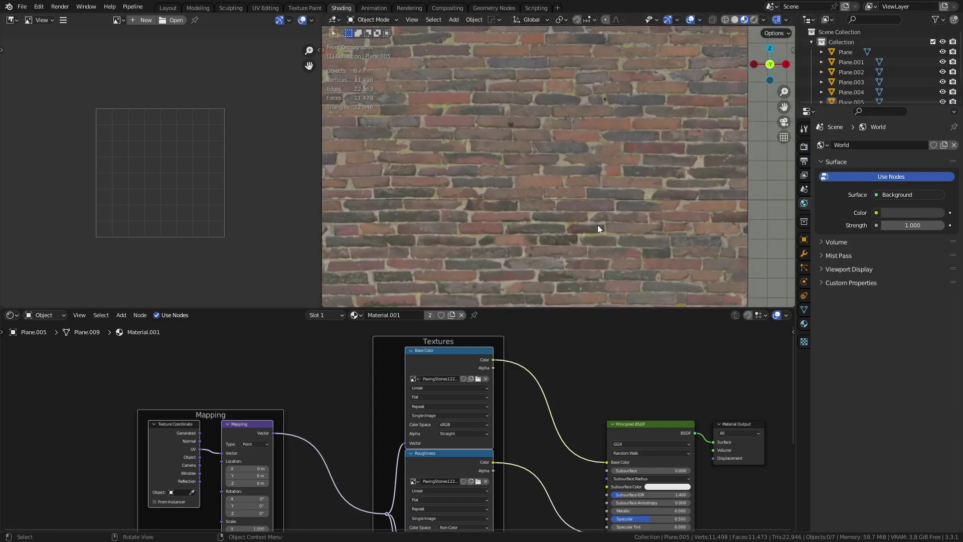
{"action": "scroll", "coordinate": [542, 239], "scroll_direction": "down", "scroll_amount": 3}
{"action": "scroll", "coordinate": [516, 234], "scroll_direction": "down", "scroll_amount": 2}
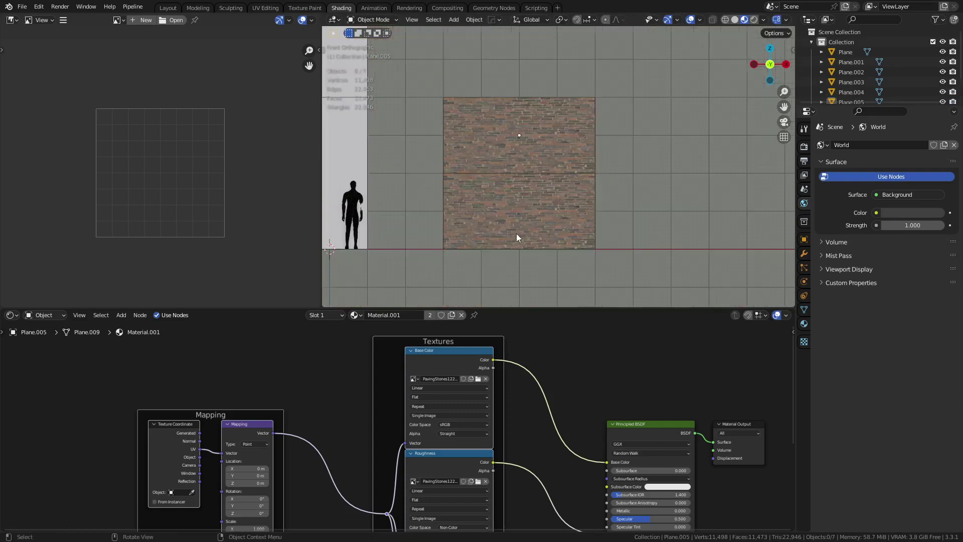
Step: Delete the upper duplicate of the brick plane
{"action": "middle_click_drag", "start_coordinate": [516, 233], "coordinate": [702, 232], "text": "shift"}
{"action": "left_click", "coordinate": [669, 172]}
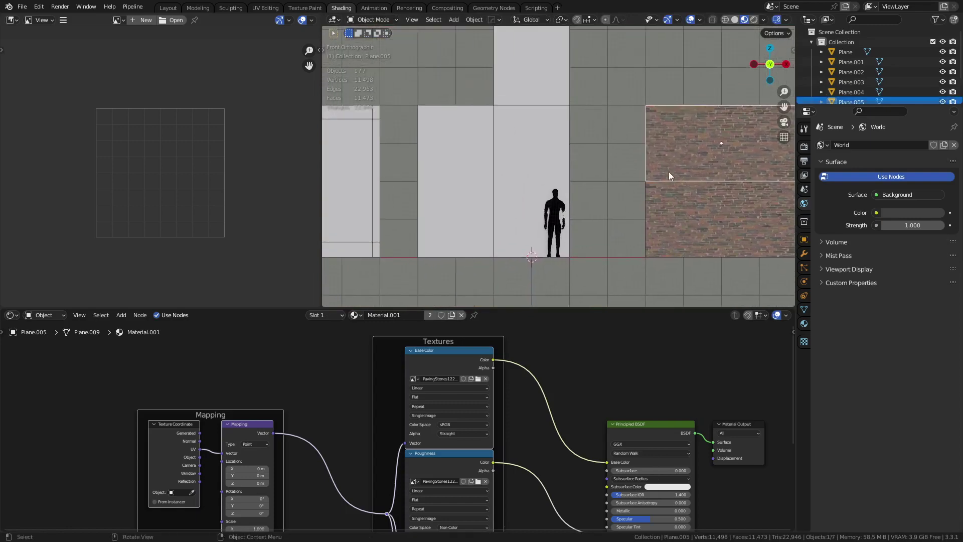
{"action": "key", "text": "x"}
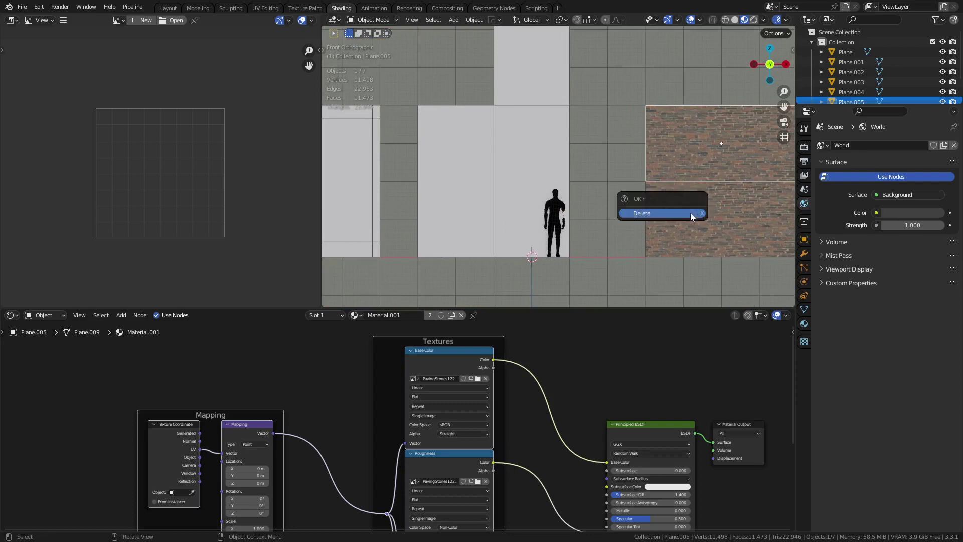
{"action": "left_click", "coordinate": [690, 213]}
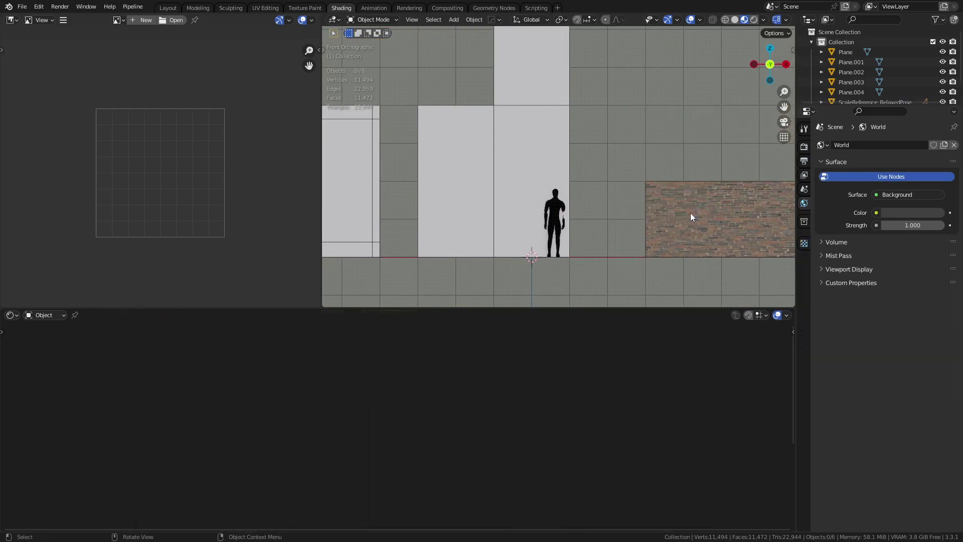
Step: Inspect the brick pattern on the remaining textured test plane up close, and delete that plane
{"action": "left_click", "coordinate": [690, 213]}
{"action": "middle_click_drag", "start_coordinate": [690, 212], "coordinate": [660, 190], "text": "shift"}
{"action": "middle_click_drag", "start_coordinate": [765, 183], "coordinate": [564, 205], "text": "shift"}
{"action": "scroll", "coordinate": [564, 205], "scroll_direction": "up", "scroll_amount": 5}
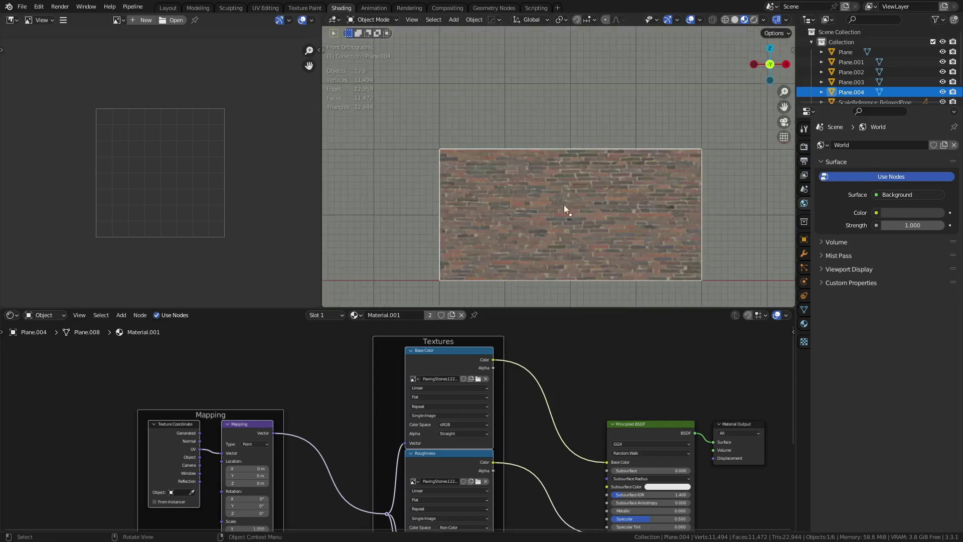
{"action": "middle_click_drag", "start_coordinate": [588, 242], "coordinate": [610, 248], "text": "shift"}
{"action": "scroll", "coordinate": [555, 151], "scroll_direction": "up", "scroll_amount": 2}
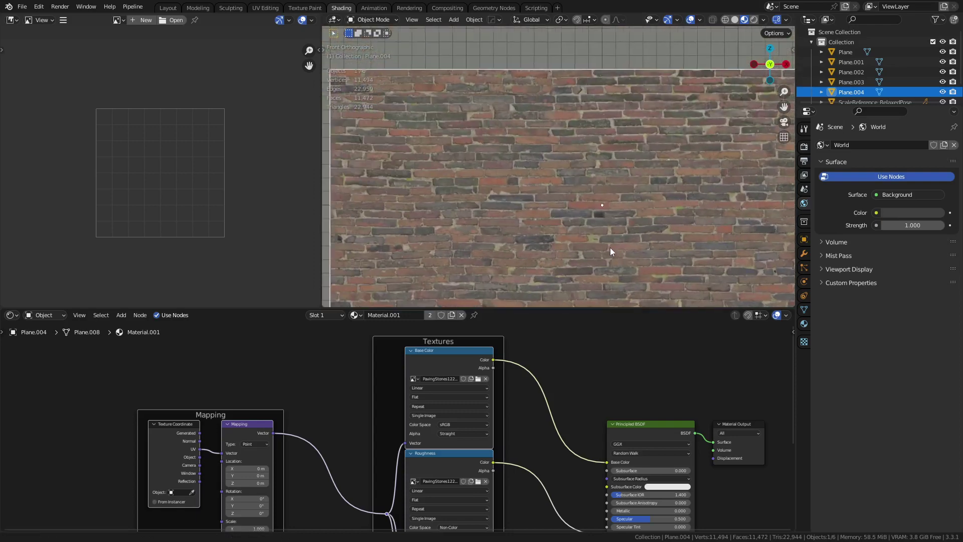
{"action": "middle_click_drag", "start_coordinate": [547, 185], "coordinate": [528, 168], "text": "shift"}
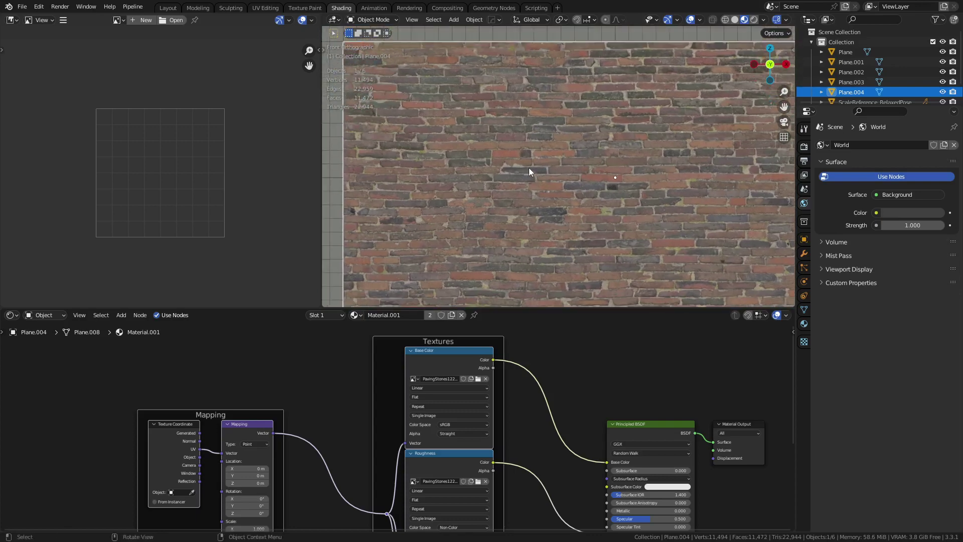
{"action": "key", "text": "Delete"}
Step: Return to the Layout workspace and face the blank wall planes beside the human figure in front view
{"action": "left_click", "coordinate": [164, 8]}
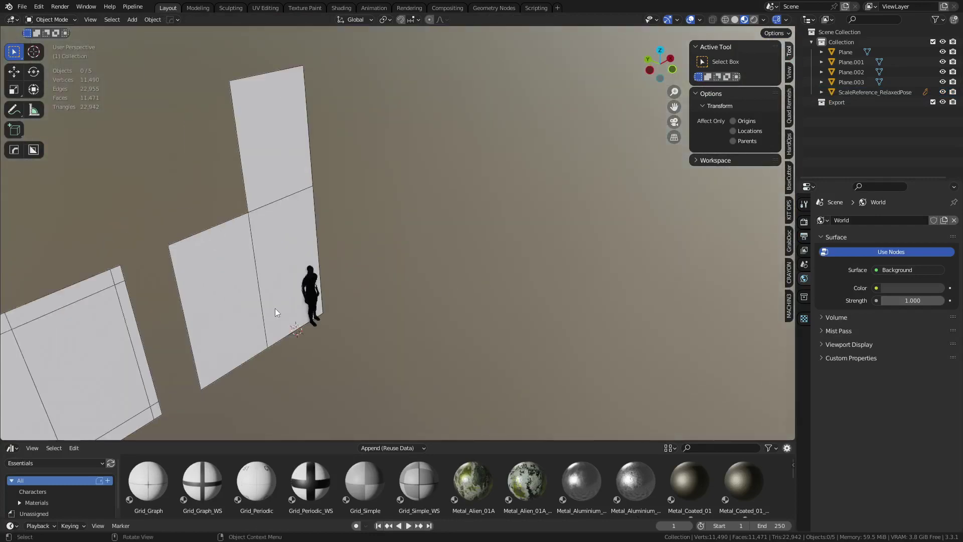
{"action": "left_click", "coordinate": [271, 303]}
{"action": "key", "text": "grave"}
{"action": "left_click", "coordinate": [573, 318]}
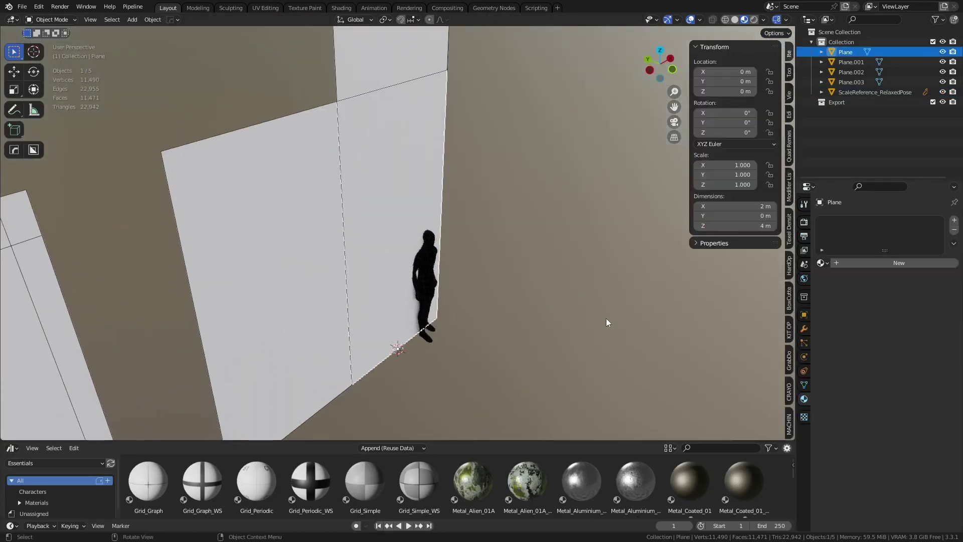
{"action": "left_click", "coordinate": [606, 319]}
{"action": "middle_click_drag", "start_coordinate": [602, 319], "coordinate": [461, 311]}
{"action": "middle_click_drag", "start_coordinate": [346, 328], "coordinate": [522, 305], "text": "shift"}
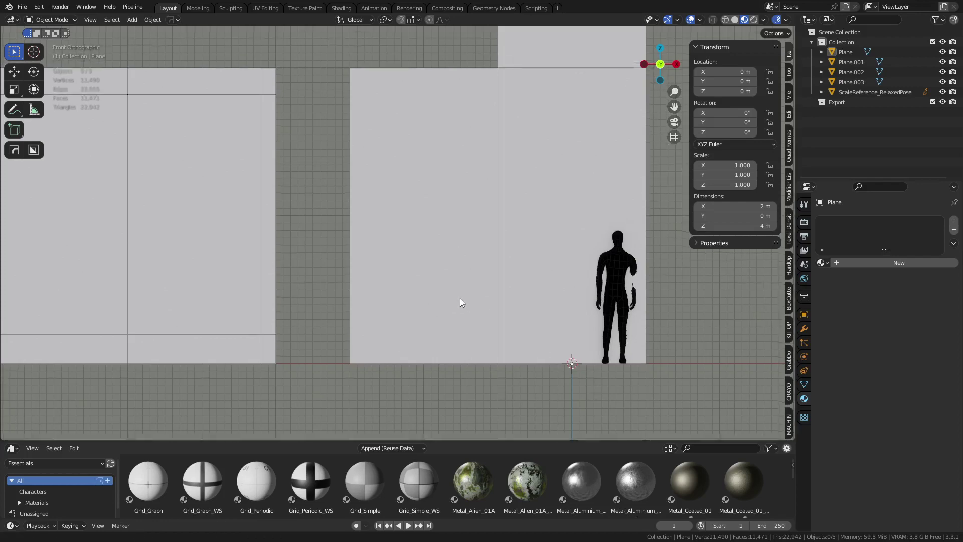
Step: Add a centred vertical loop cut to the 2 m wide wall plane at X -2 m in Edit Mode
{"action": "left_click", "coordinate": [441, 308]}
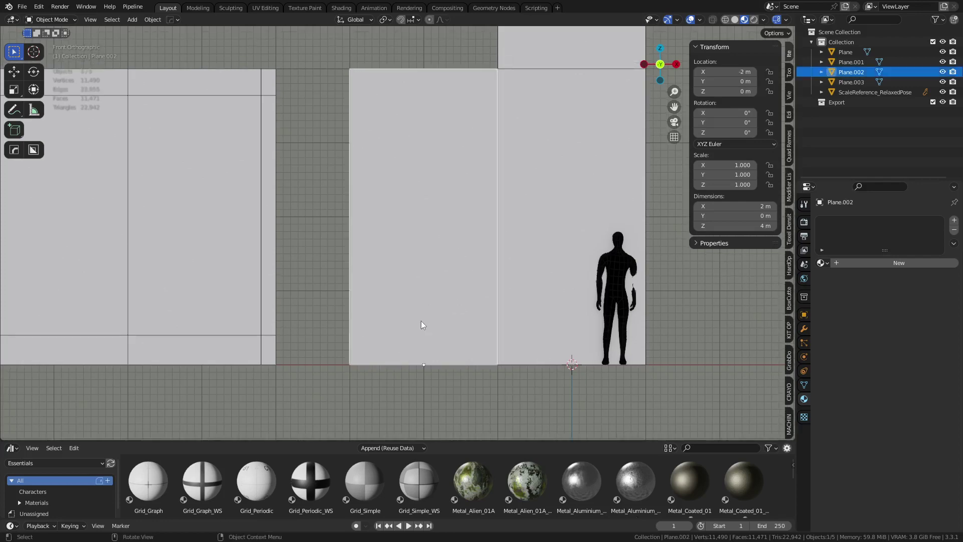
{"action": "key", "text": "Tab"}
{"action": "left_click", "coordinate": [432, 352]}
{"action": "key", "text": "ctrl+r"}
{"action": "left_click", "coordinate": [423, 351]}
{"action": "right_click", "coordinate": [423, 351]}
Step: Add a horizontal loop cut across the same wall plane at a height of 1 m
{"action": "key", "text": "ctrl+r"}
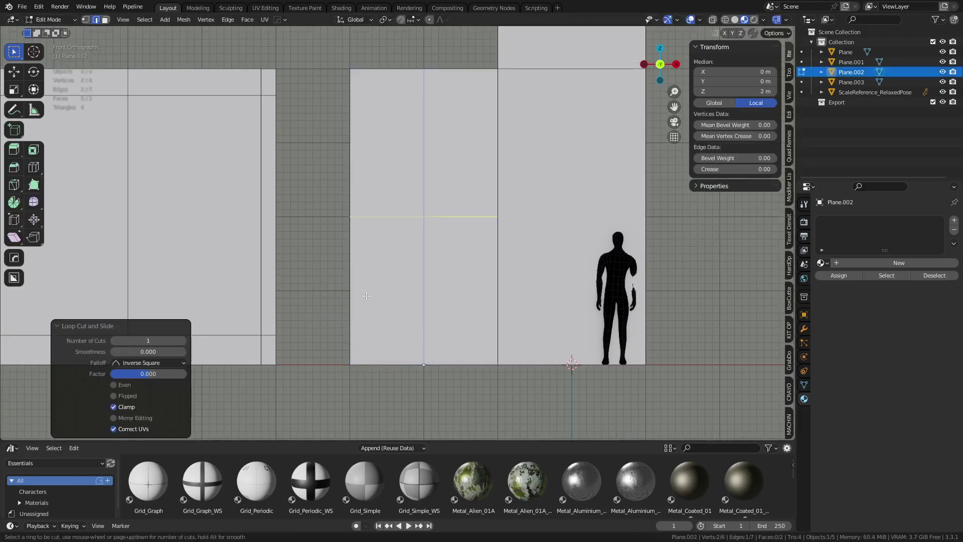
{"action": "left_click", "coordinate": [366, 295]}
{"action": "left_click", "coordinate": [383, 306]}
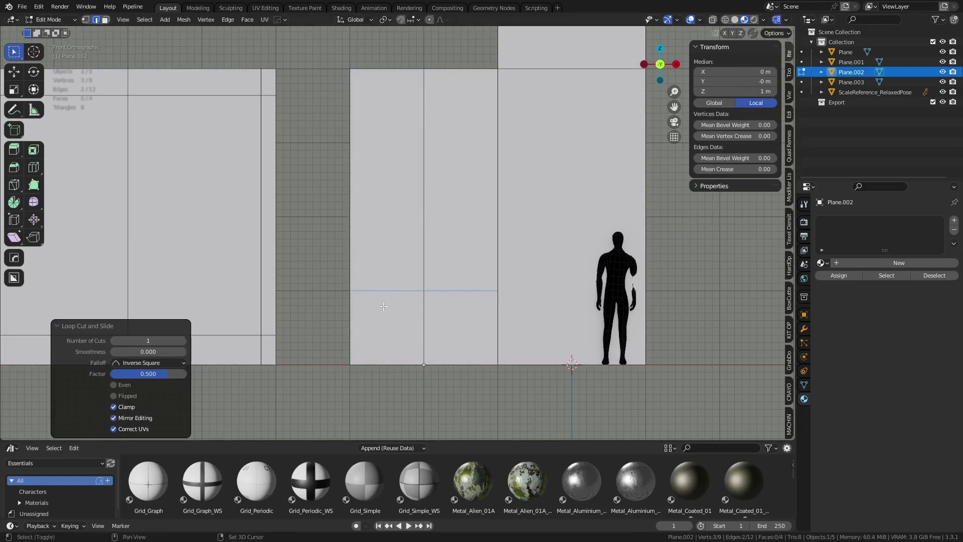
{"action": "middle_click_drag", "start_coordinate": [384, 306], "coordinate": [384, 309], "text": "shift"}
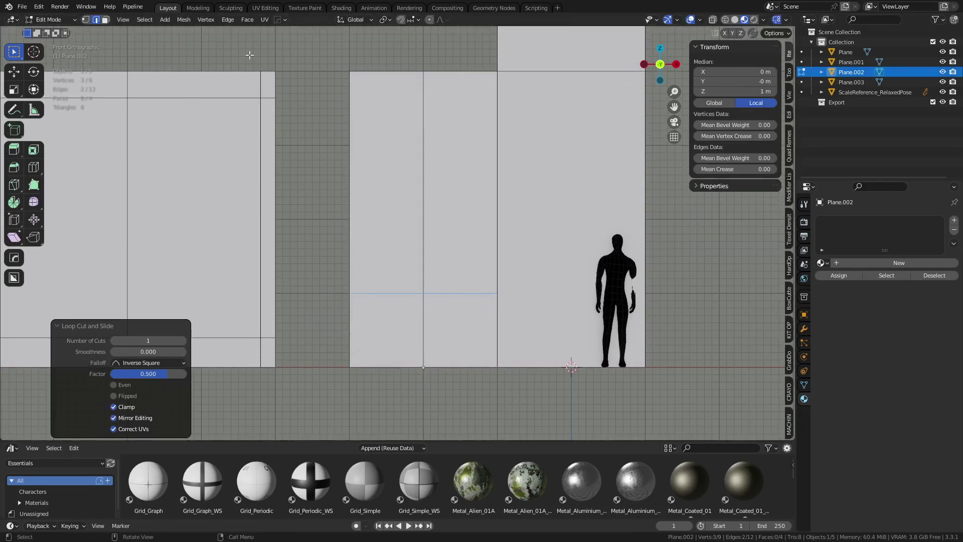
Step: Check the image properties of PavingStones122_1K_Color.jpg in the Shading workspace's image editor, and return to the Layout workspace
{"action": "left_click", "coordinate": [337, 8]}
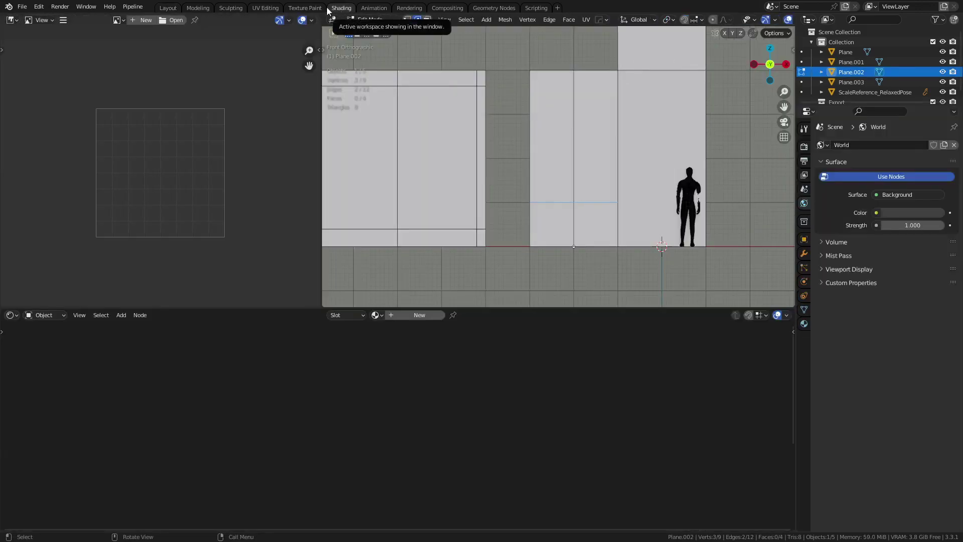
{"action": "left_click", "coordinate": [116, 20]}
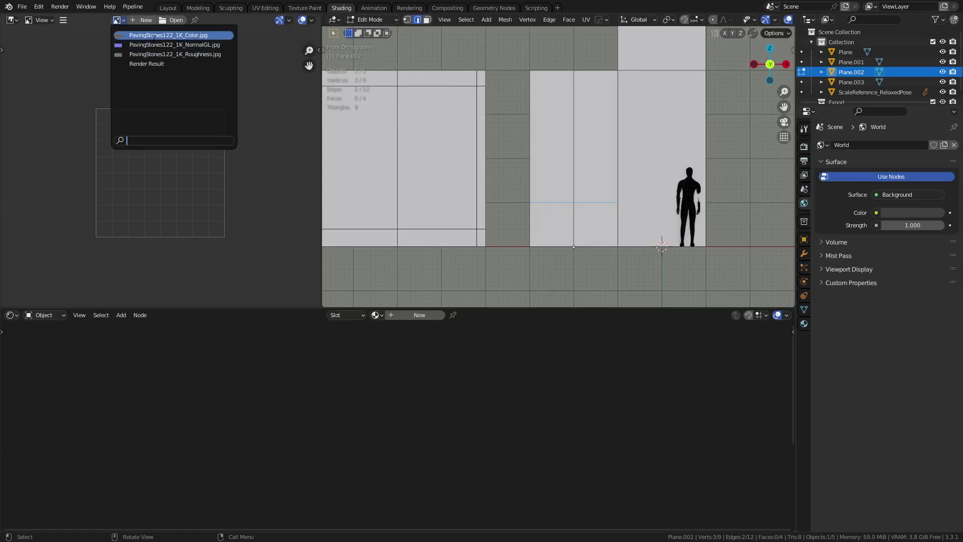
{"action": "left_click", "coordinate": [151, 35]}
{"action": "left_click", "coordinate": [315, 76]}
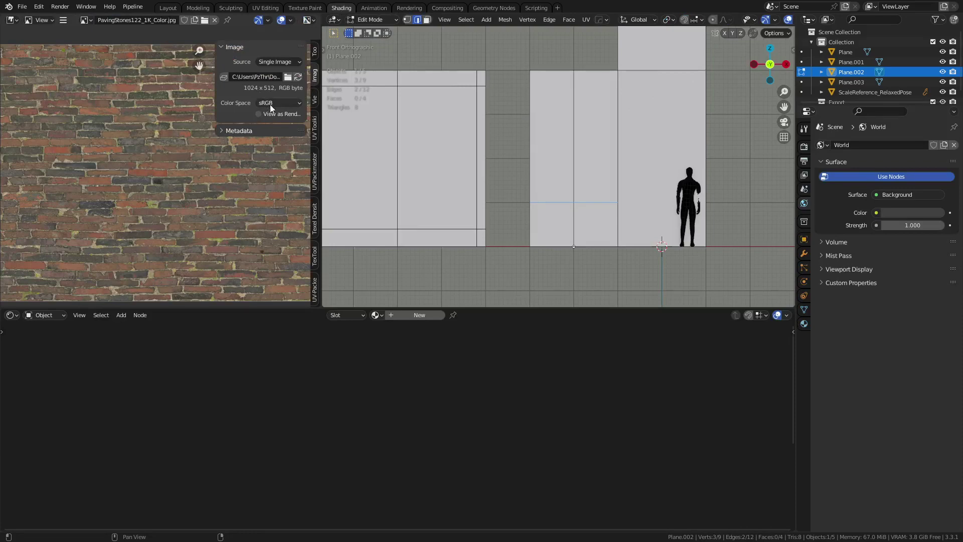
{"action": "left_click", "coordinate": [173, 7]}
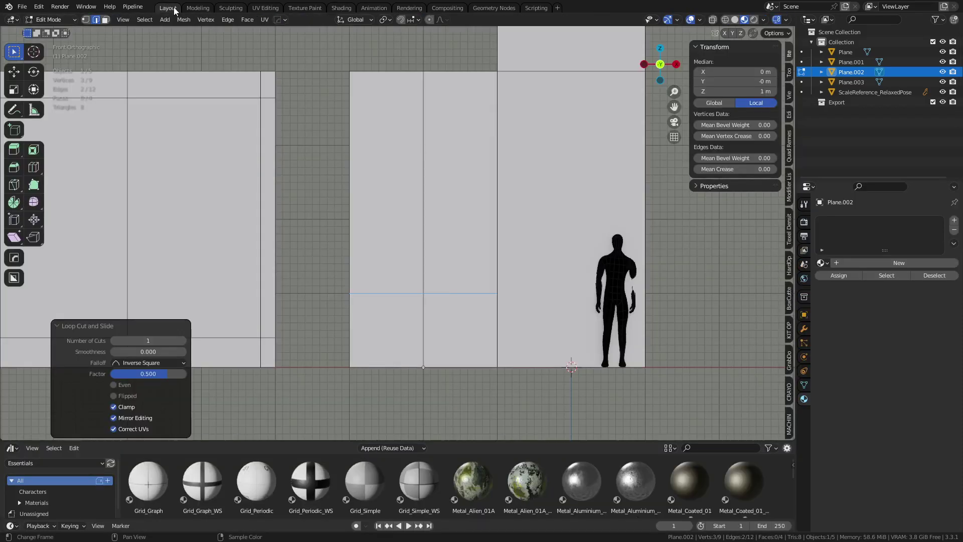
Step: Add a horizontal loop cut across the 2 m wide wall plane at a height of 0.5 m
{"action": "key", "text": "ctrl+r"}
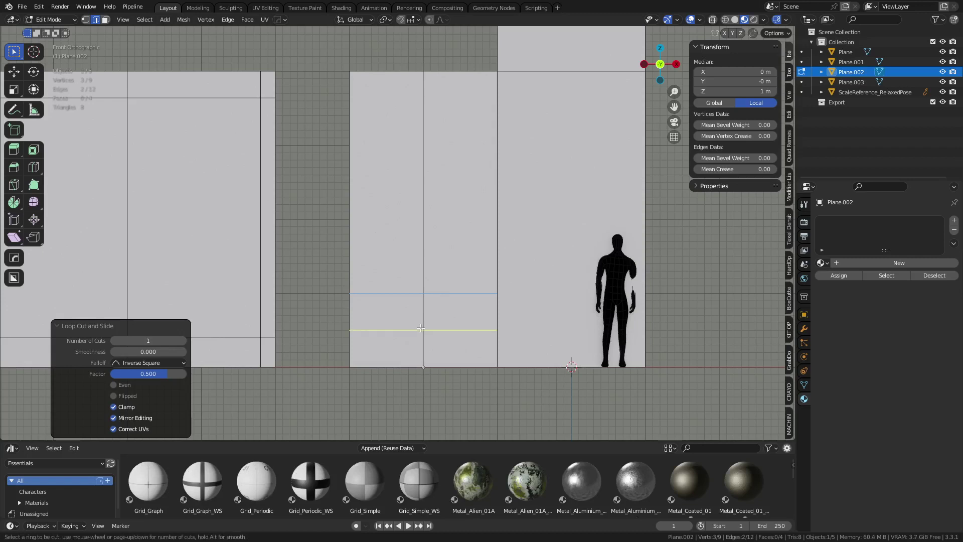
{"action": "left_click", "coordinate": [419, 322]}
{"action": "right_click", "coordinate": [399, 347]}
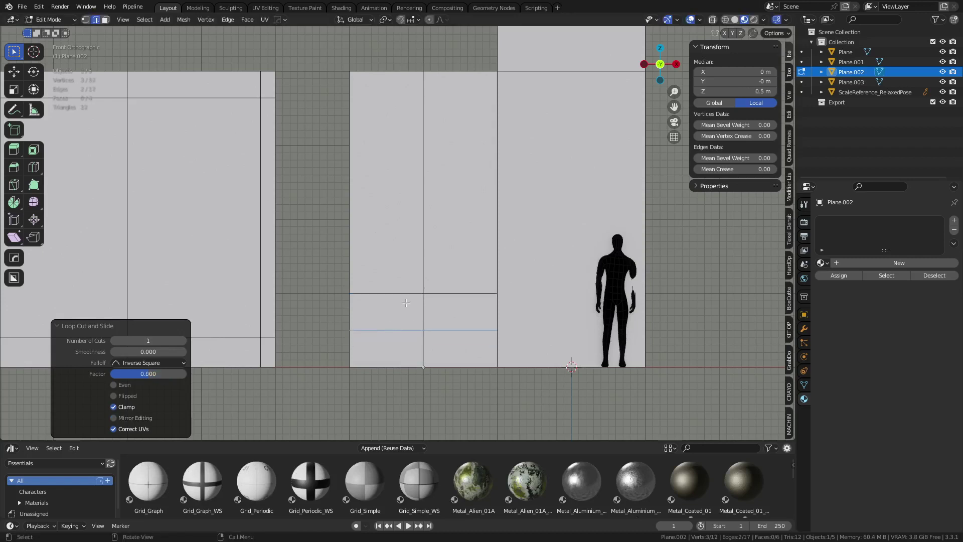
Step: Add one horizontal loop cut above the 1 m line of the wall plane and move it vertically to a height of 1.5 m
{"action": "key", "text": "ctrl+r"}
{"action": "scroll", "coordinate": [413, 274], "scroll_direction": "up", "scroll_amount": 5}
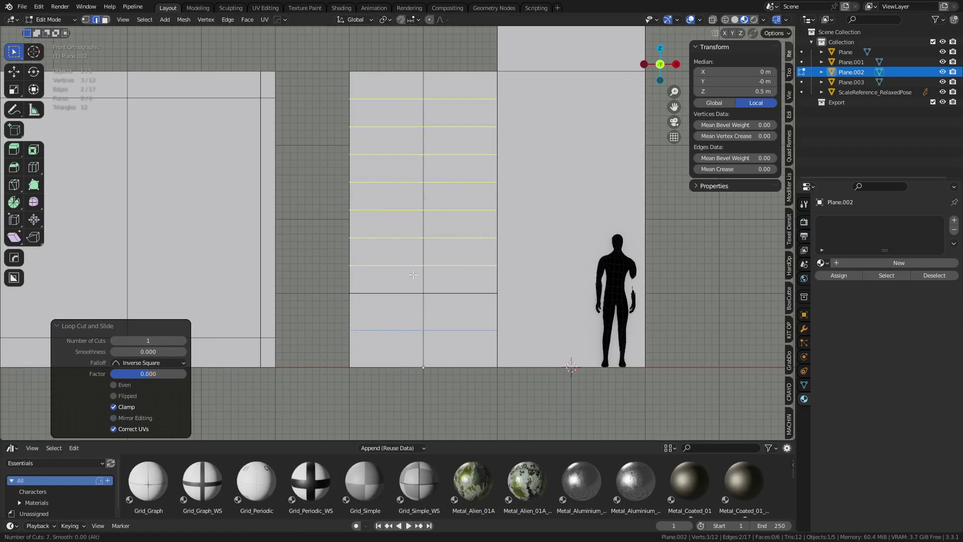
{"action": "scroll", "coordinate": [413, 274], "scroll_direction": "down", "scroll_amount": 1}
{"action": "scroll", "coordinate": [413, 274], "scroll_direction": "down", "scroll_amount": 1}
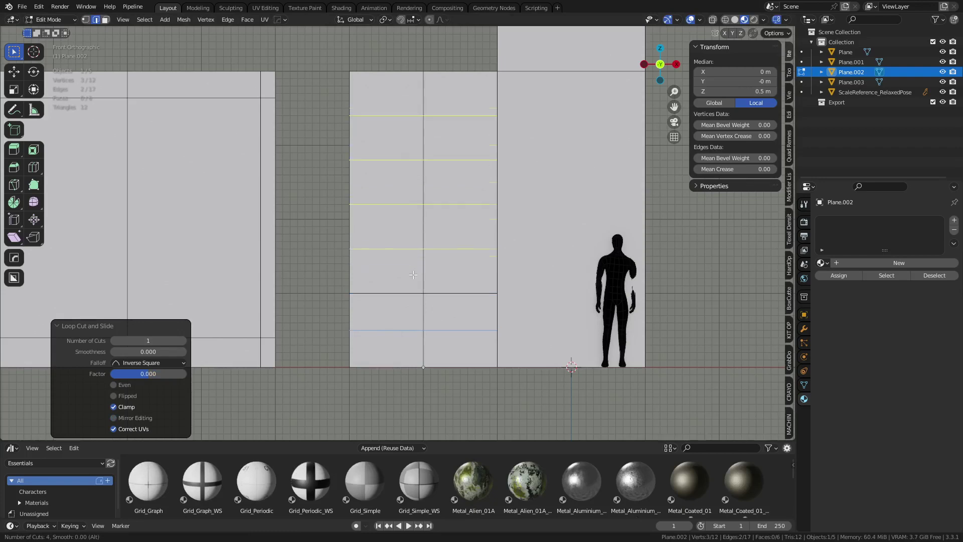
{"action": "scroll", "coordinate": [413, 274], "scroll_direction": "up", "scroll_amount": 1}
{"action": "scroll", "coordinate": [413, 274], "scroll_direction": "down", "scroll_amount": 4}
{"action": "left_click", "coordinate": [413, 275]}
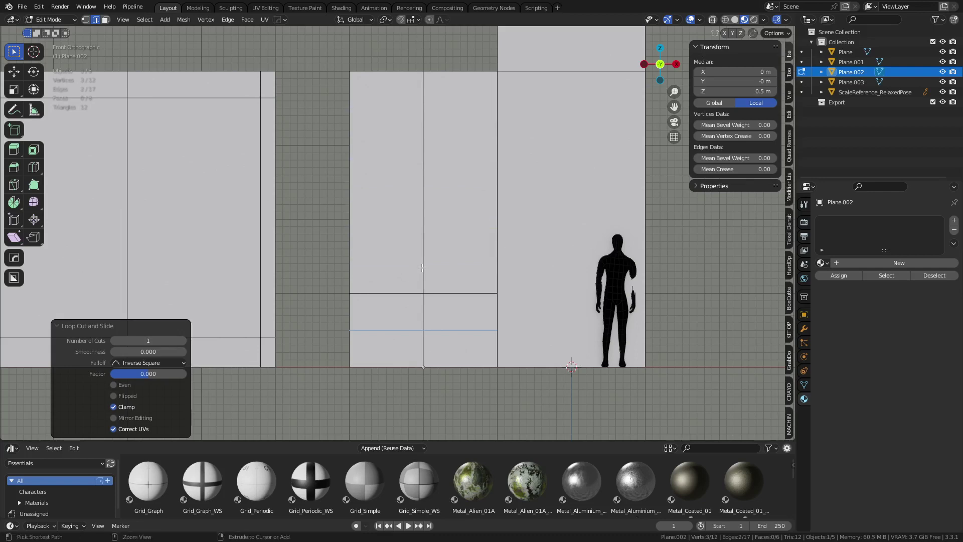
{"action": "left_click", "coordinate": [423, 400]}
{"action": "key", "text": "g"}
{"action": "key", "text": "z"}
{"action": "left_click", "coordinate": [395, 285], "text": "ctrl"}
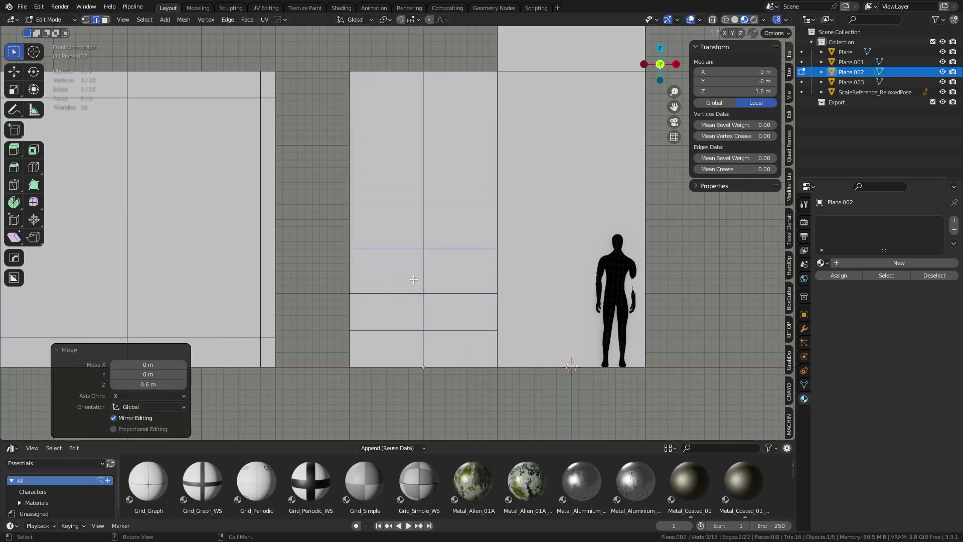
{"action": "key", "text": "g"}
{"action": "key", "text": "z"}
{"action": "left_click", "coordinate": [413, 284], "text": "ctrl"}
Step: Add four evenly spaced horizontal loop cuts, without sliding them, to the undivided part of the wall plane above 1.5 m
{"action": "middle_click_drag", "start_coordinate": [420, 231], "coordinate": [407, 272], "text": "shift"}
{"action": "key", "text": "ctrl+r"}
{"action": "scroll", "coordinate": [406, 265], "scroll_direction": "up", "scroll_amount": 3}
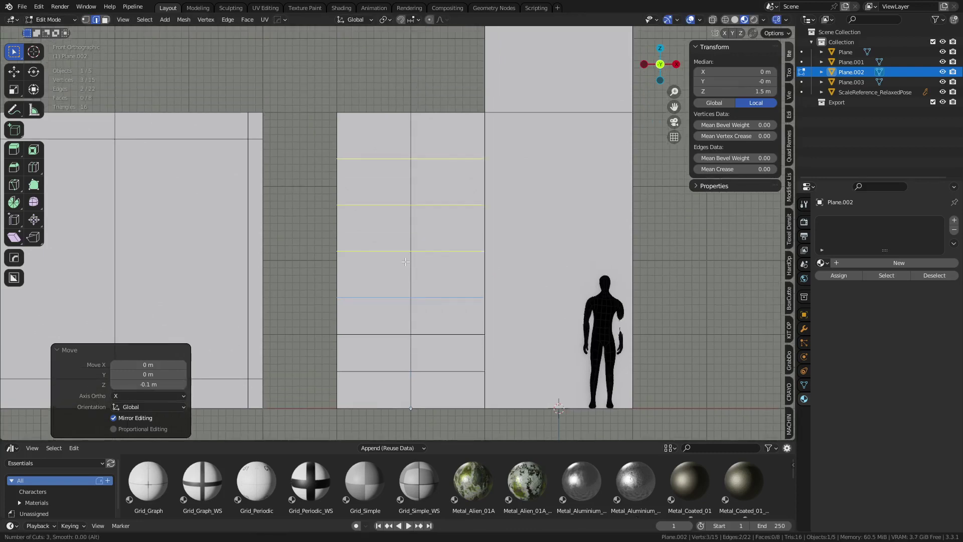
{"action": "left_click", "coordinate": [406, 261]}
{"action": "right_click", "coordinate": [404, 261]}
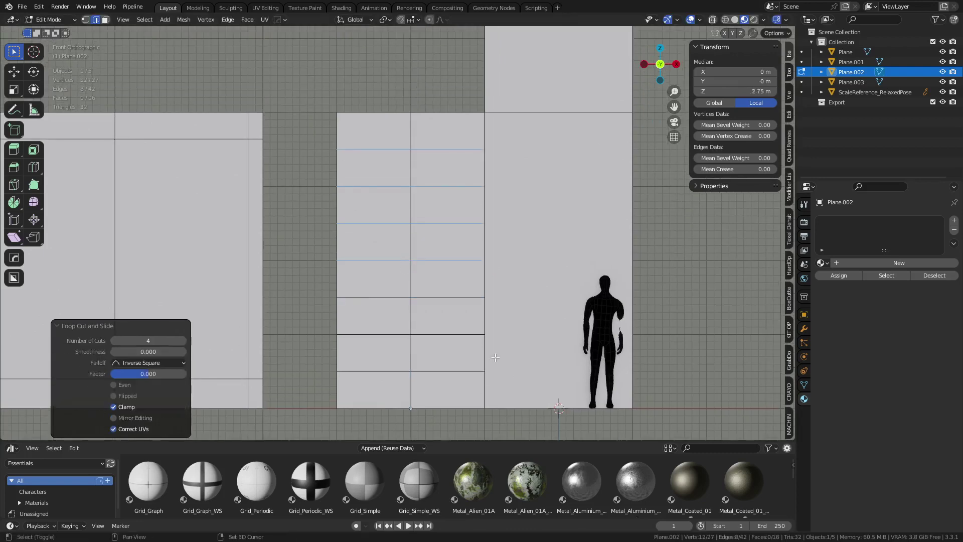
Step: Switch to face selection and select all the wall plane's faces one by one, from the bottom row up to the top row
{"action": "middle_click_drag", "start_coordinate": [405, 260], "coordinate": [414, 224], "text": "shift"}
{"action": "key", "text": "3"}
{"action": "left_click", "coordinate": [422, 355]}
{"action": "left_click", "coordinate": [423, 355], "text": "shift"}
{"action": "left_click", "coordinate": [390, 326], "text": "shift"}
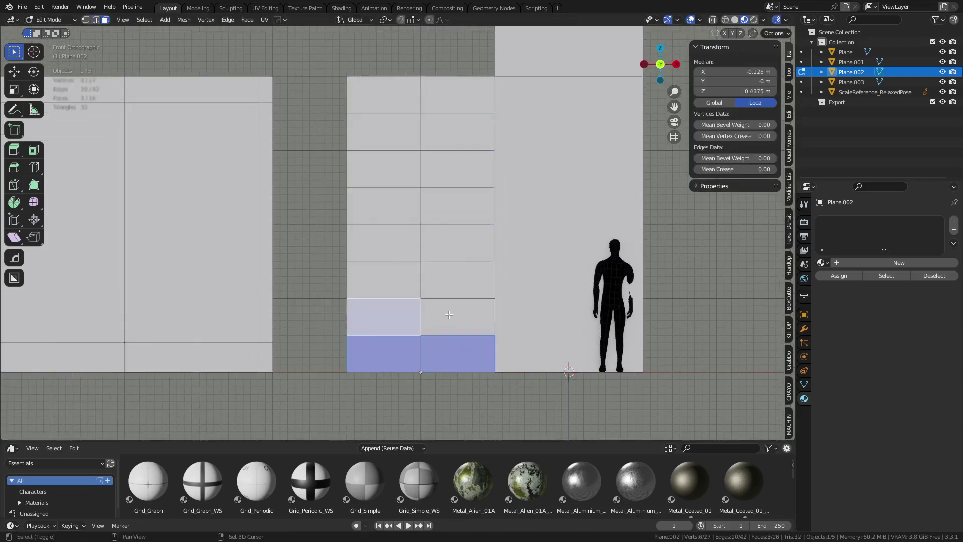
{"action": "left_click", "coordinate": [458, 316], "text": "shift"}
{"action": "left_click", "coordinate": [390, 279], "text": "shift"}
{"action": "left_click", "coordinate": [457, 279], "text": "shift"}
{"action": "left_click", "coordinate": [390, 244], "text": "shift"}
{"action": "left_click", "coordinate": [473, 232], "text": "shift"}
{"action": "left_click", "coordinate": [389, 206], "text": "shift"}
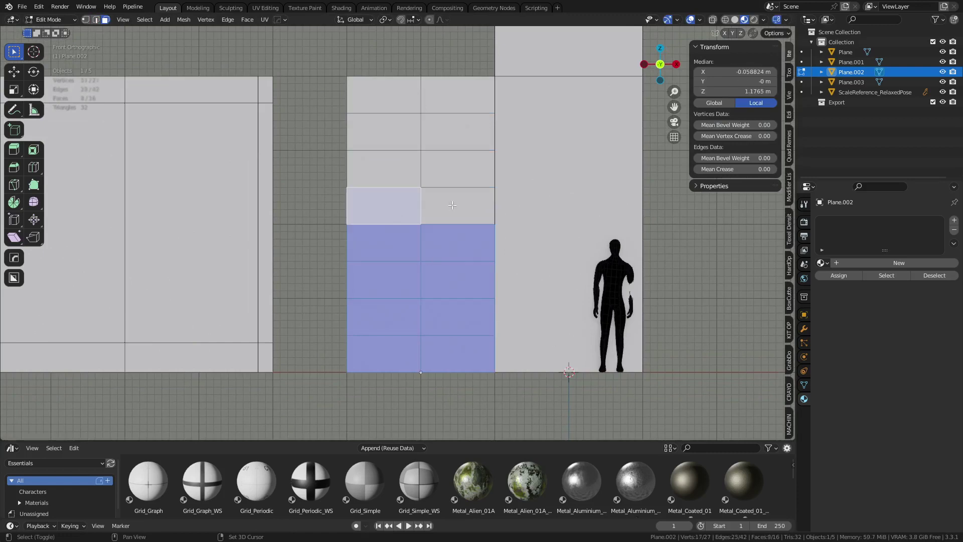
{"action": "left_click", "coordinate": [452, 205], "text": "shift"}
{"action": "left_click", "coordinate": [387, 177], "text": "shift"}
{"action": "left_click", "coordinate": [435, 167], "text": "shift"}
{"action": "left_click", "coordinate": [387, 131], "text": "shift"}
{"action": "left_click", "coordinate": [454, 131], "text": "shift"}
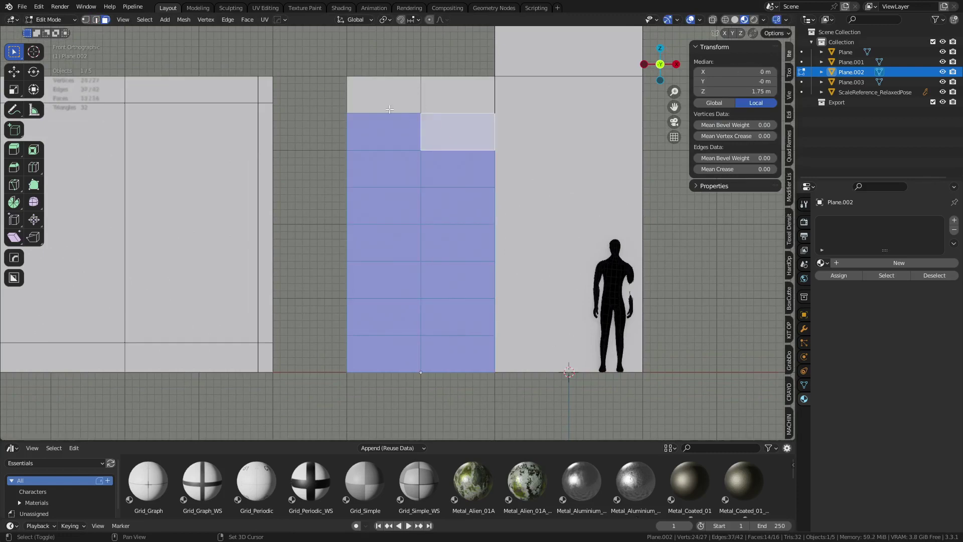
{"action": "left_click", "coordinate": [436, 96], "text": "shift"}
{"action": "left_click", "coordinate": [398, 95], "text": "shift"}
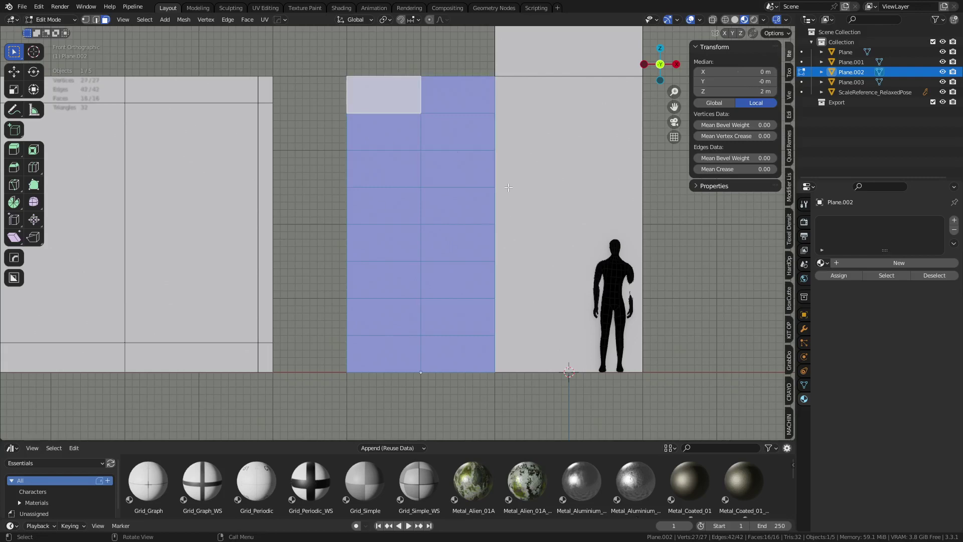
Step: Reselect the wall plane's faces as horizontal rows from top to bottom, leave Edit Mode and deselect the plane
{"action": "left_click", "coordinate": [429, 100], "text": "alt"}
{"action": "left_click", "coordinate": [420, 123], "text": "alt+shift"}
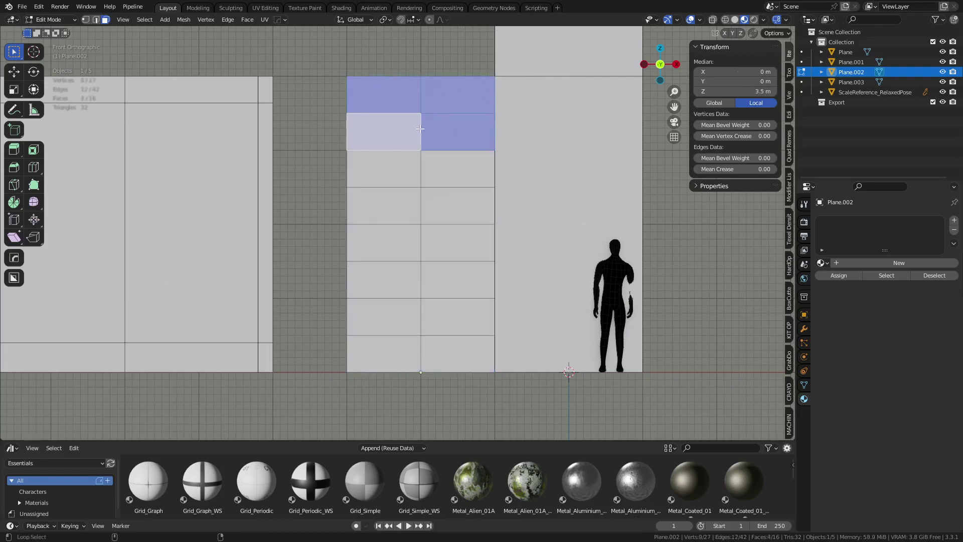
{"action": "left_click", "coordinate": [420, 161], "text": "alt+shift"}
{"action": "left_click", "coordinate": [423, 205], "text": "alt+shift"}
{"action": "left_click", "coordinate": [419, 244], "text": "alt+shift"}
{"action": "left_click", "coordinate": [424, 279], "text": "alt+shift"}
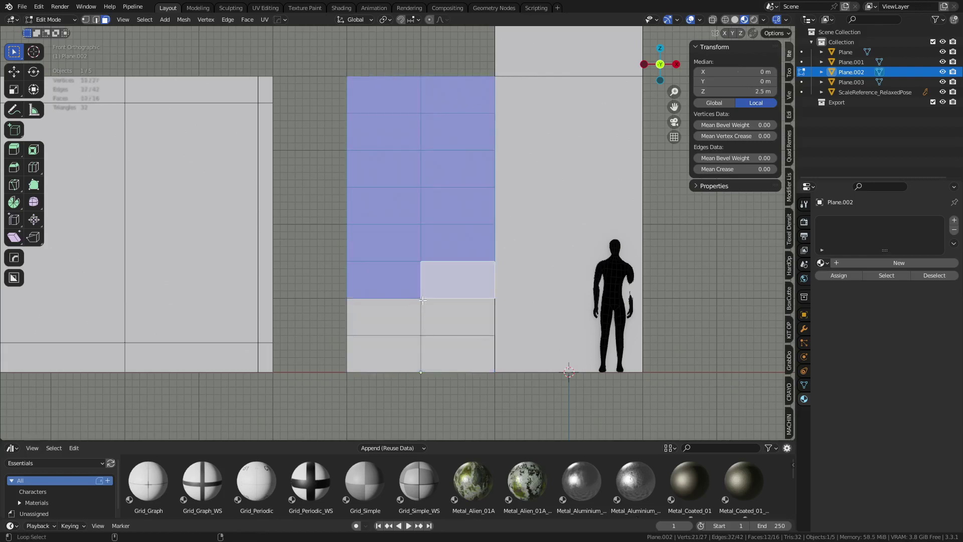
{"action": "left_click", "coordinate": [423, 328], "text": "alt+shift"}
{"action": "left_click", "coordinate": [422, 355], "text": "alt+shift"}
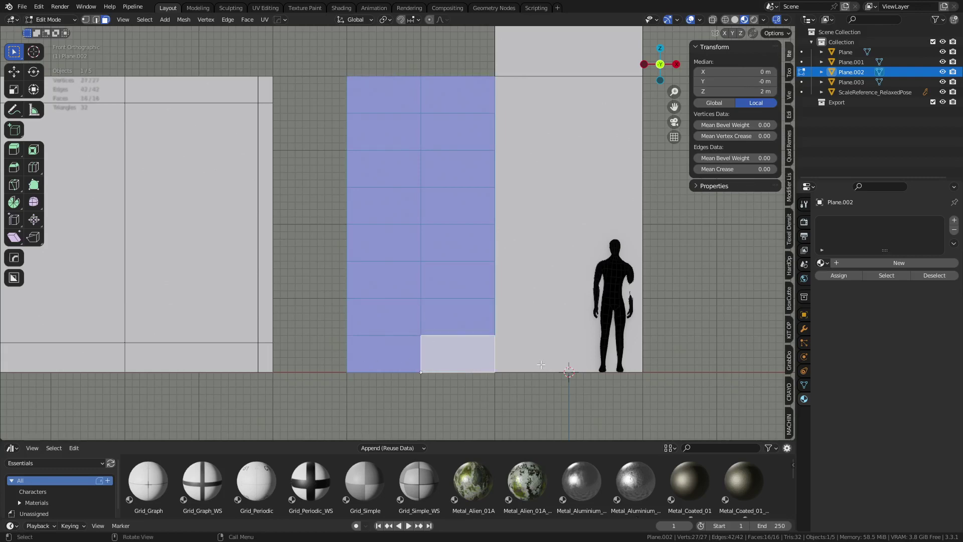
{"action": "key", "text": "Tab"}
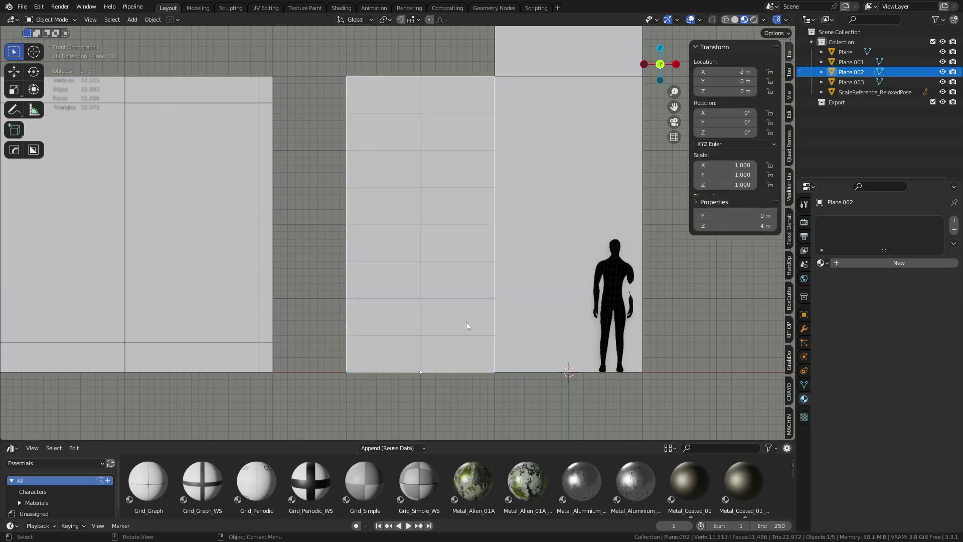
{"action": "left_click", "coordinate": [444, 393]}
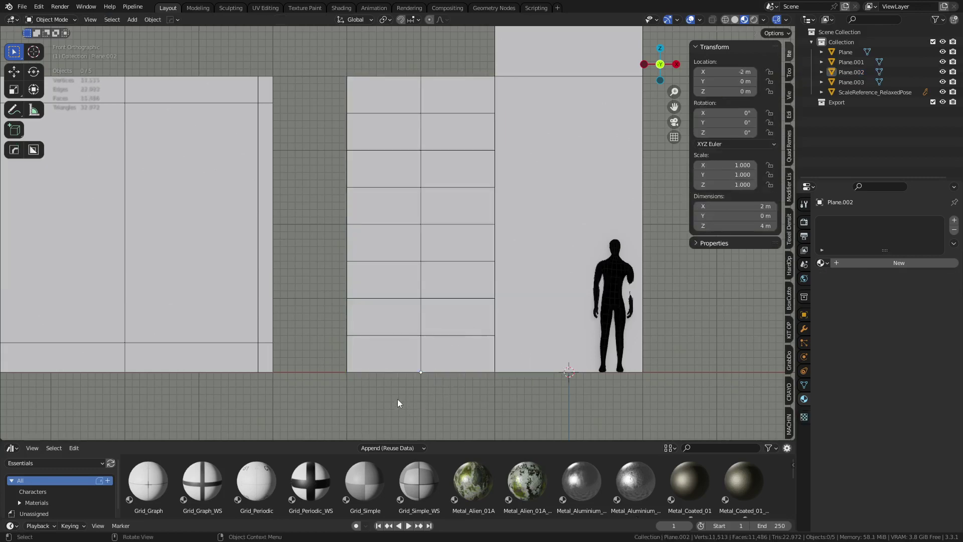
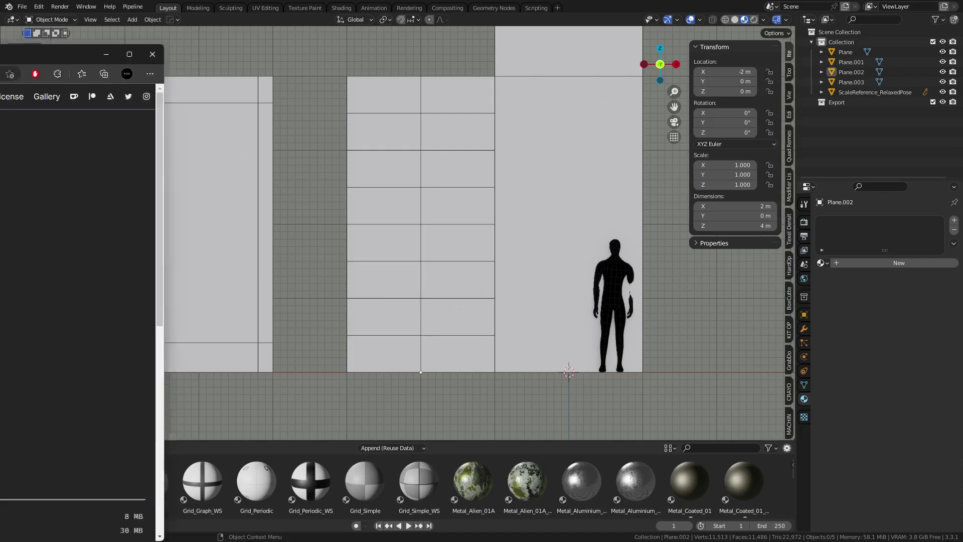
Step: Switch to the browser and examine the Paving Stones 122 page on ambientCG for the material's real-world dimensions
{"action": "left_click_drag", "start_coordinate": [0, 50], "coordinate": [522, 13]}
{"action": "scroll", "coordinate": [401, 381], "scroll_direction": "down", "scroll_amount": 1}
{"action": "scroll", "coordinate": [387, 377], "scroll_direction": "down", "scroll_amount": 3}
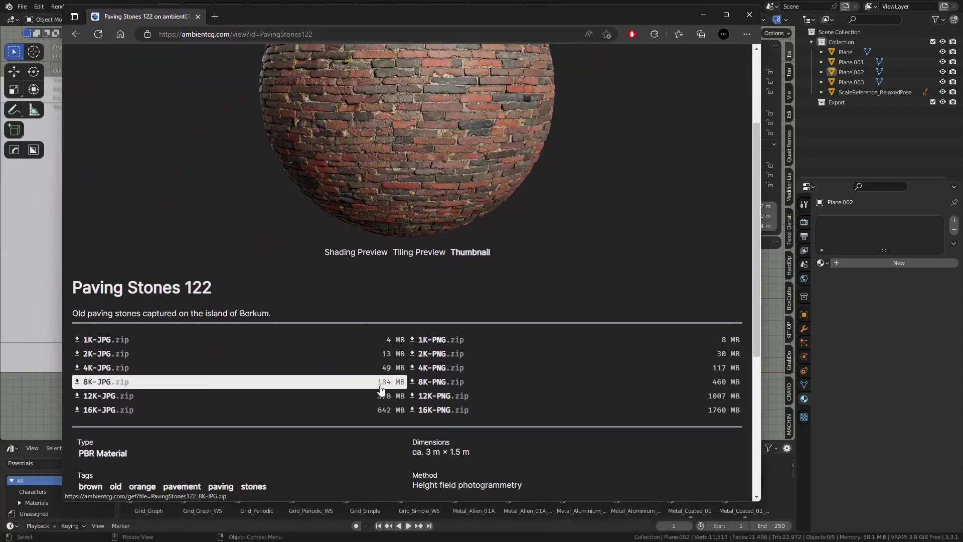
{"action": "scroll", "coordinate": [333, 380], "scroll_direction": "down", "scroll_amount": 2}
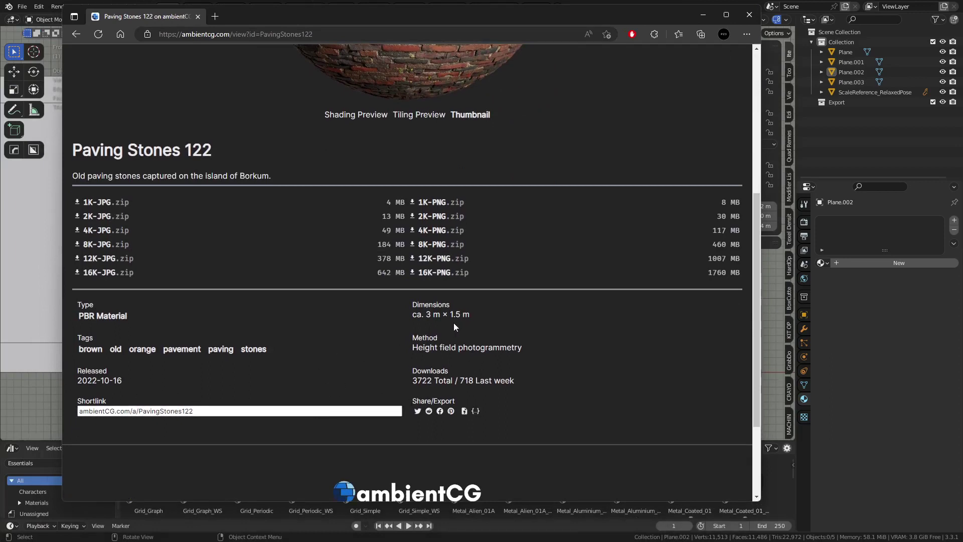
{"action": "scroll", "coordinate": [454, 323], "scroll_direction": "up", "scroll_amount": 6}
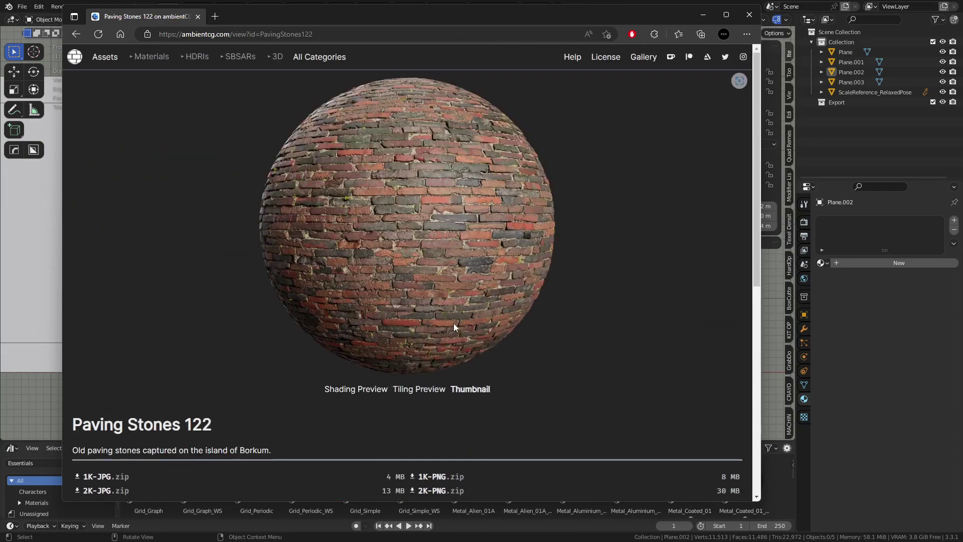
{"action": "scroll", "coordinate": [454, 323], "scroll_direction": "down", "scroll_amount": 5}
Step: Return to the ambientCG asset list, browse the materials and search for "brick"
{"action": "key", "text": "alt+Left"}
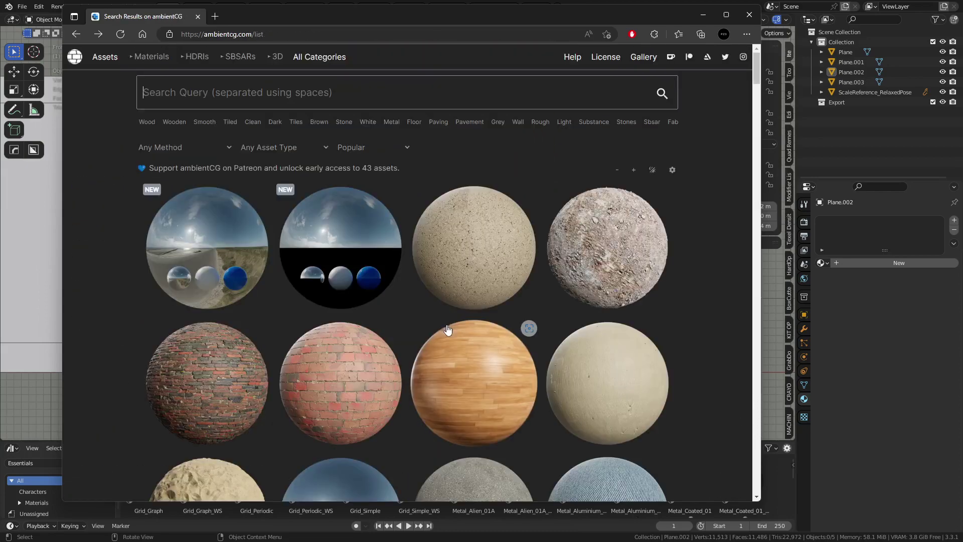
{"action": "scroll", "coordinate": [449, 348], "scroll_direction": "down", "scroll_amount": 3}
{"action": "scroll", "coordinate": [443, 369], "scroll_direction": "down", "scroll_amount": 7}
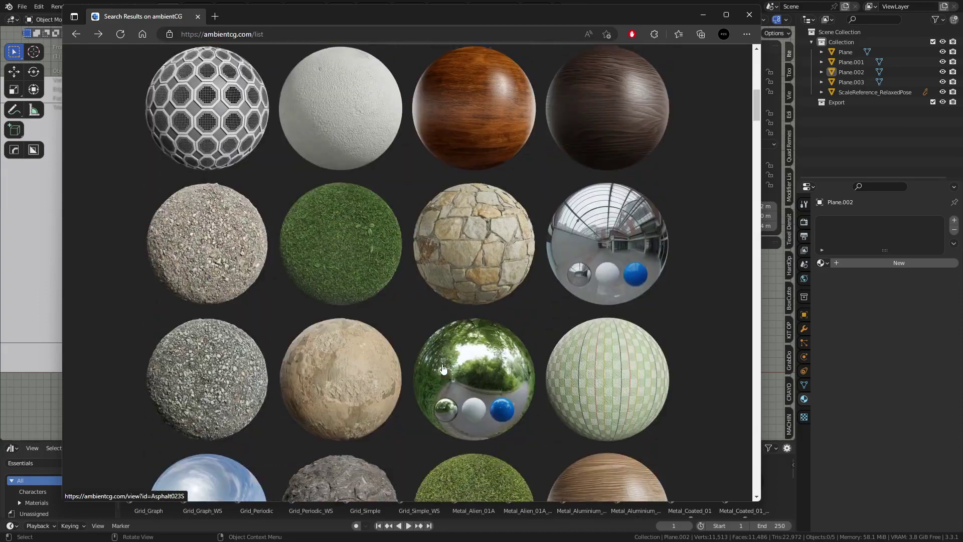
{"action": "scroll", "coordinate": [444, 369], "scroll_direction": "down", "scroll_amount": 3}
{"action": "scroll", "coordinate": [443, 369], "scroll_direction": "down", "scroll_amount": 7}
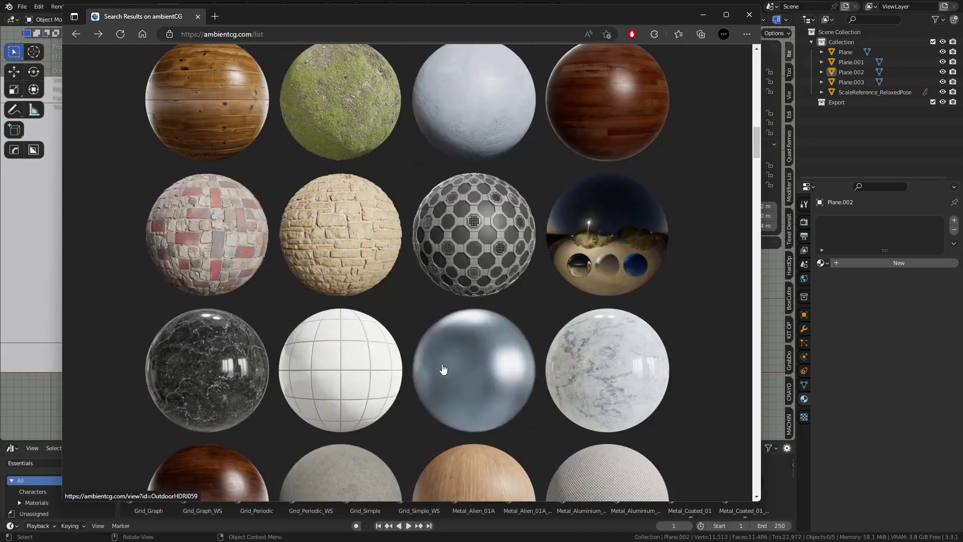
{"action": "scroll", "coordinate": [443, 369], "scroll_direction": "up", "scroll_amount": 15}
{"action": "scroll", "coordinate": [443, 369], "scroll_direction": "up", "scroll_amount": 3}
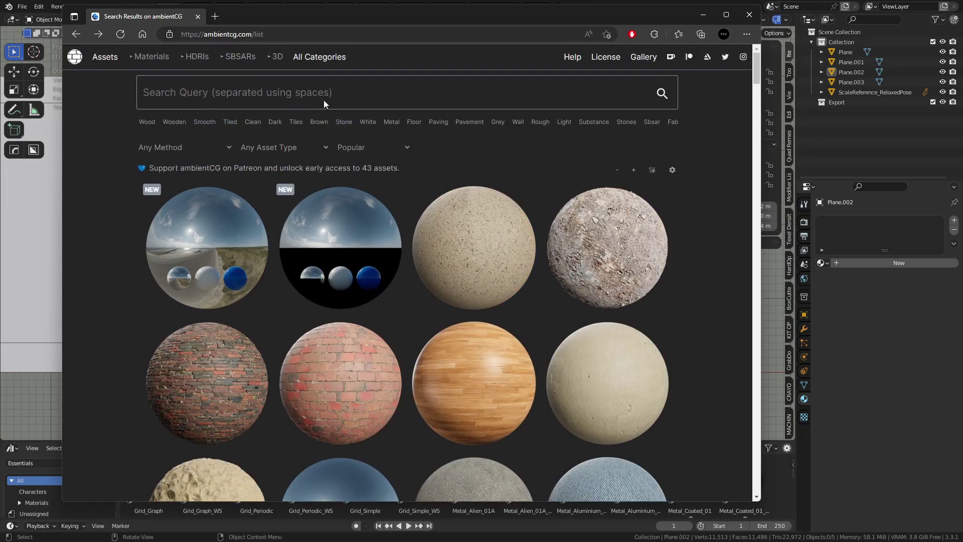
{"action": "type", "text": "brick"}
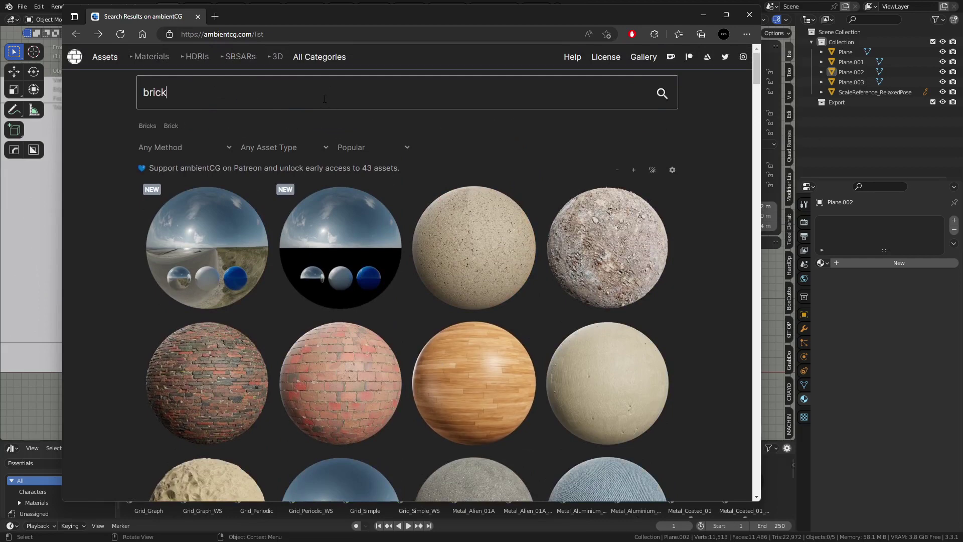
{"action": "key", "text": "Return"}
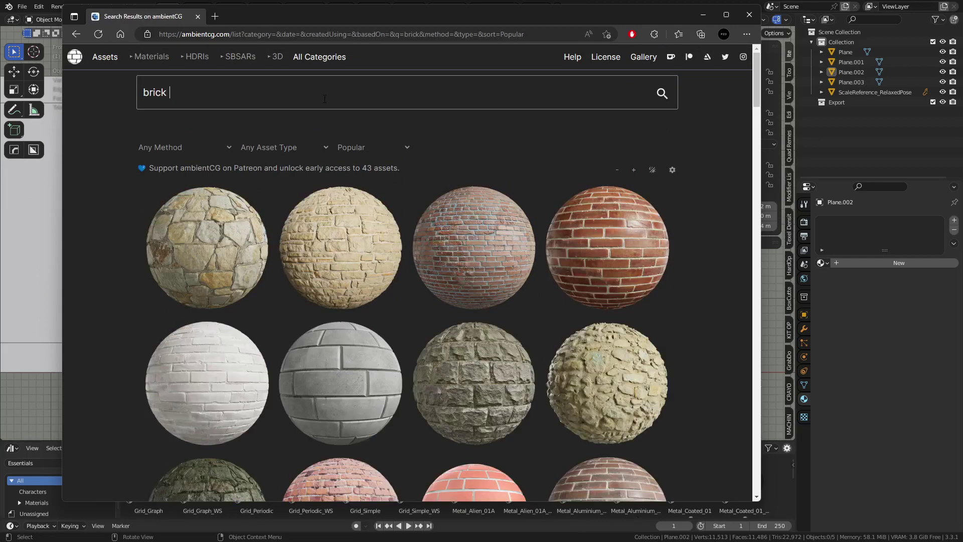
Step: Open the Bricks 074 material, check its listed dimensions and download the 1K-JPG archive
{"action": "left_click", "coordinate": [520, 265]}
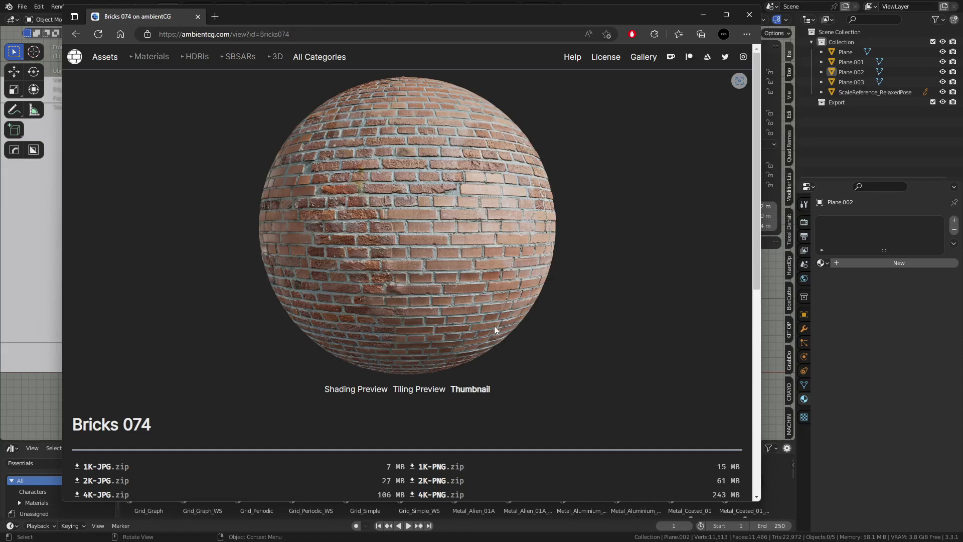
{"action": "scroll", "coordinate": [495, 327], "scroll_direction": "down", "scroll_amount": 1}
{"action": "scroll", "coordinate": [503, 336], "scroll_direction": "down", "scroll_amount": 4}
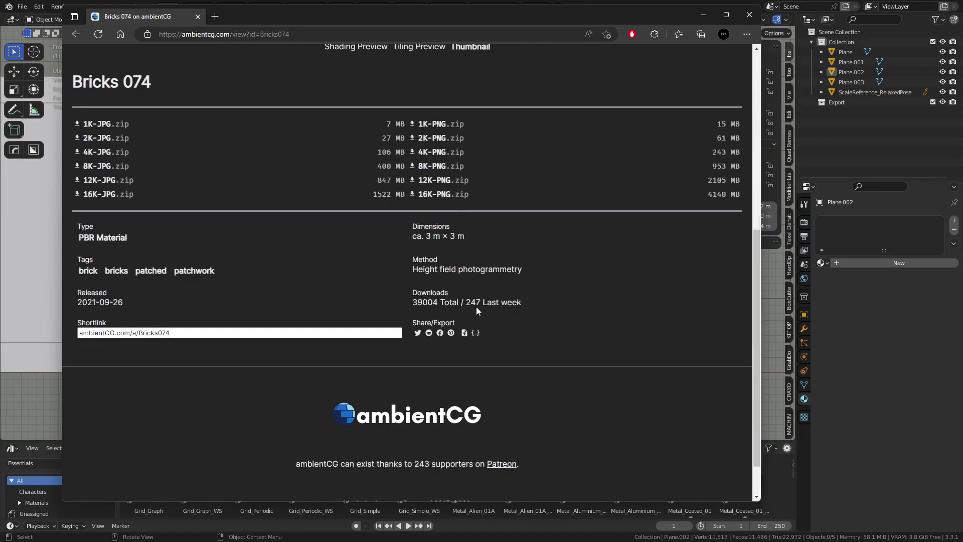
{"action": "scroll", "coordinate": [177, 409], "scroll_direction": "up", "scroll_amount": 4}
{"action": "scroll", "coordinate": [133, 400], "scroll_direction": "down", "scroll_amount": 1}
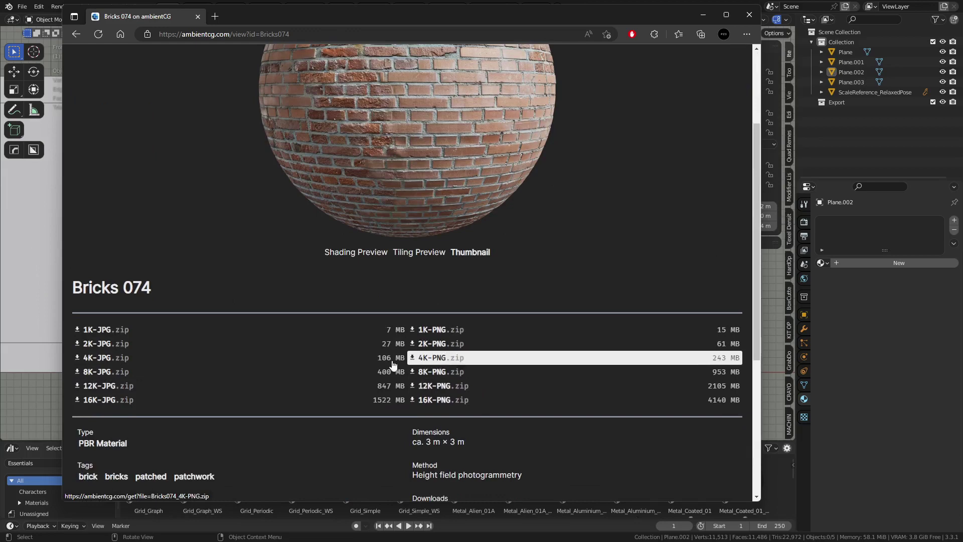
{"action": "left_click", "coordinate": [123, 331]}
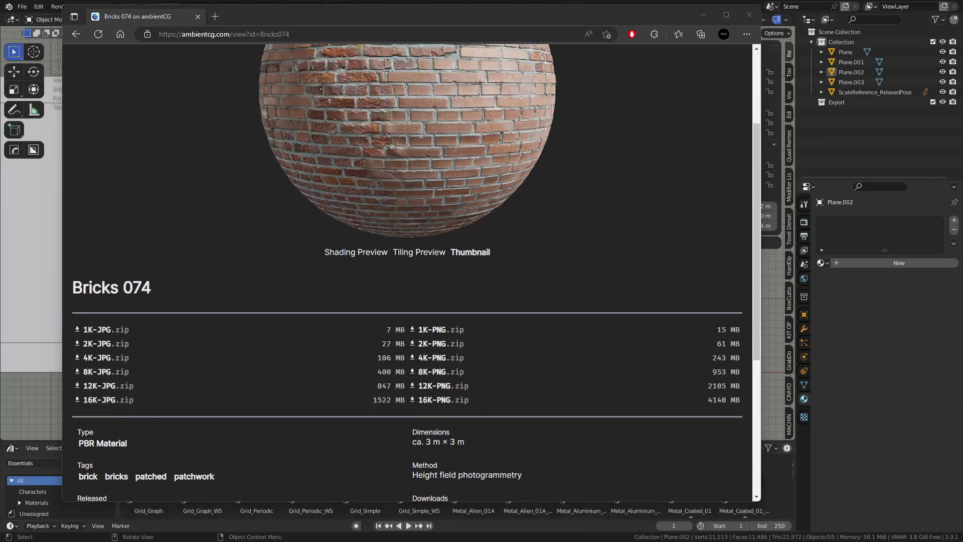
Step: Switch to the file explorer and extract the Bricks074_1K-JPG archive in the Downloads folder
{"action": "key", "text": "alt+Tab"}
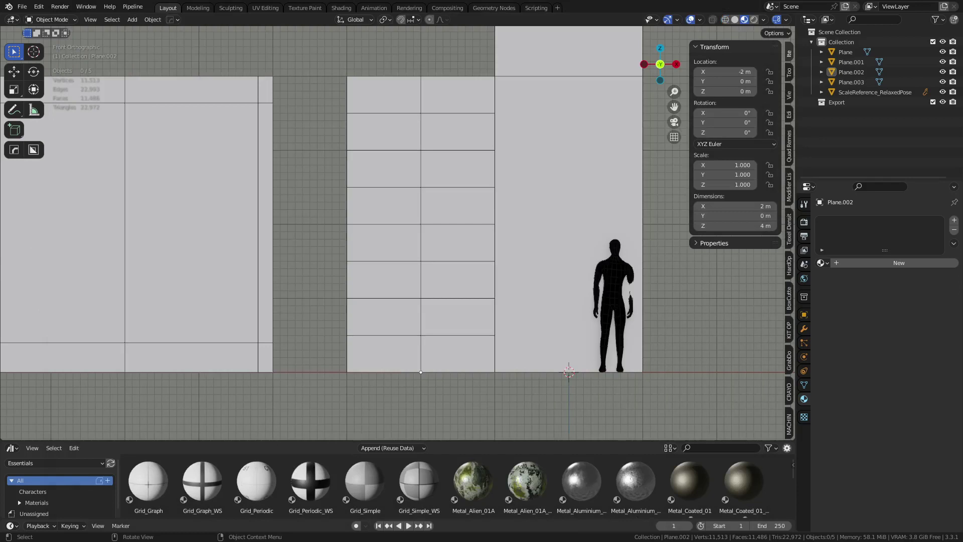
{"action": "key", "text": "alt+Tab"}
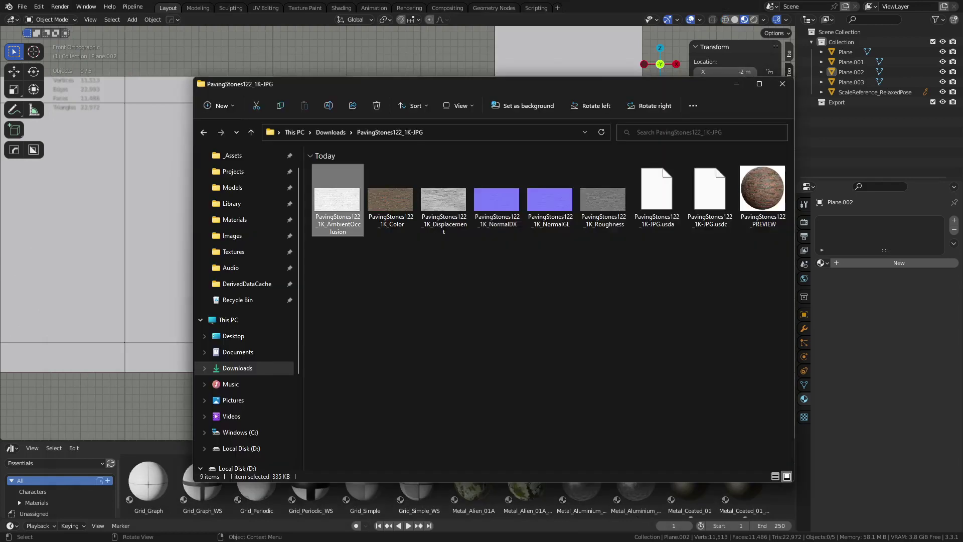
{"action": "left_click", "coordinate": [577, 309]}
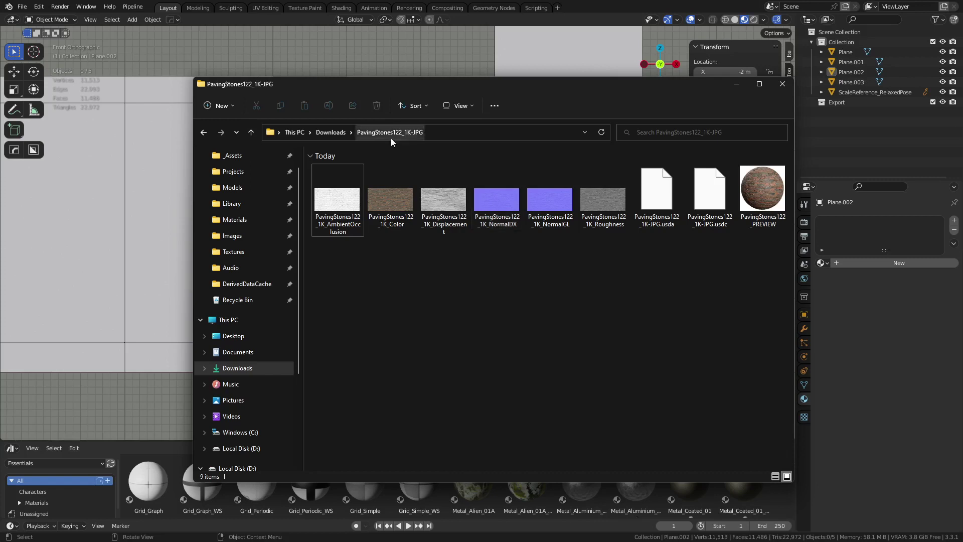
{"action": "left_click", "coordinate": [331, 132]}
{"action": "left_click", "coordinate": [386, 275]}
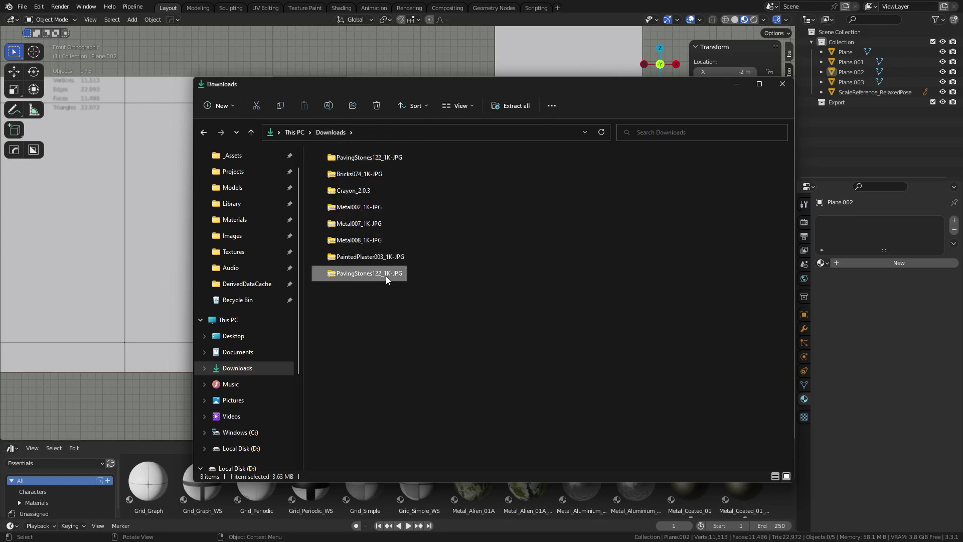
{"action": "left_click", "coordinate": [372, 175]}
{"action": "right_click", "coordinate": [372, 175]}
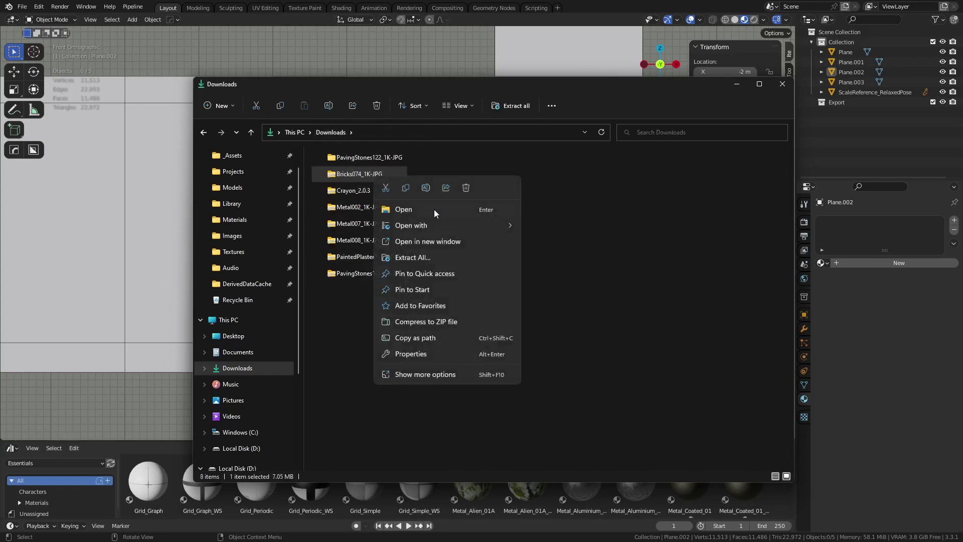
{"action": "mouse_move", "coordinate": [440, 227]}
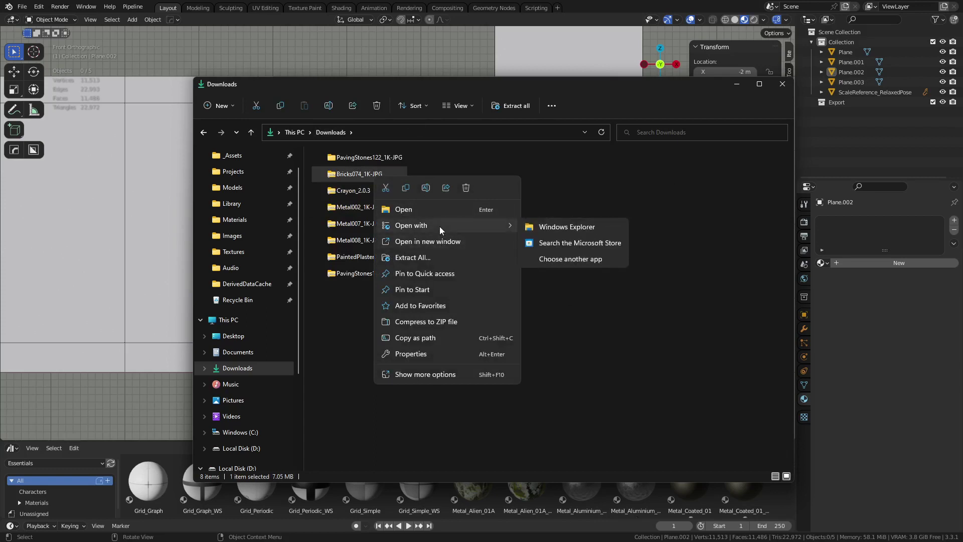
{"action": "left_click", "coordinate": [412, 257]}
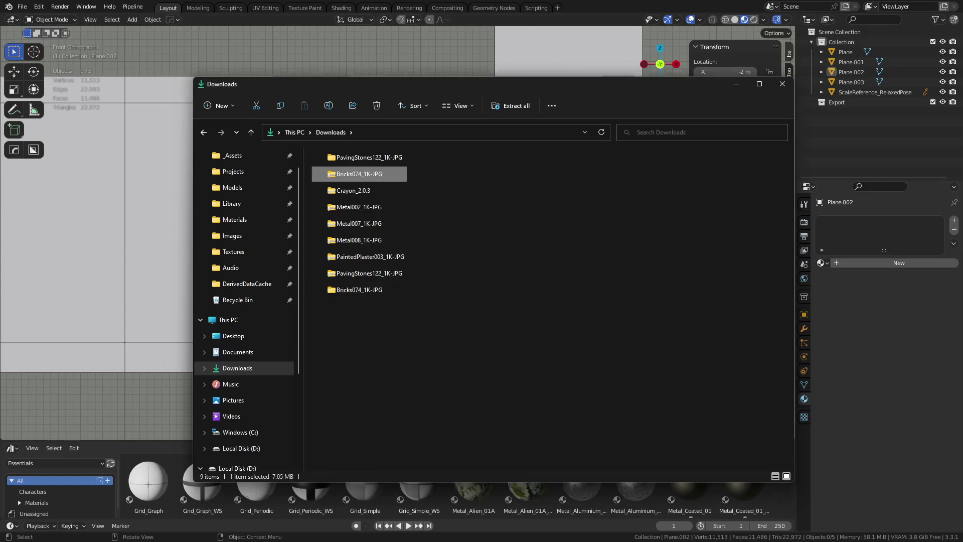
Step: Switch back to Blender and delete the wall plane that is subdivided into horizontal rows
{"action": "key", "text": "alt+Tab"}
{"action": "left_click", "coordinate": [452, 281]}
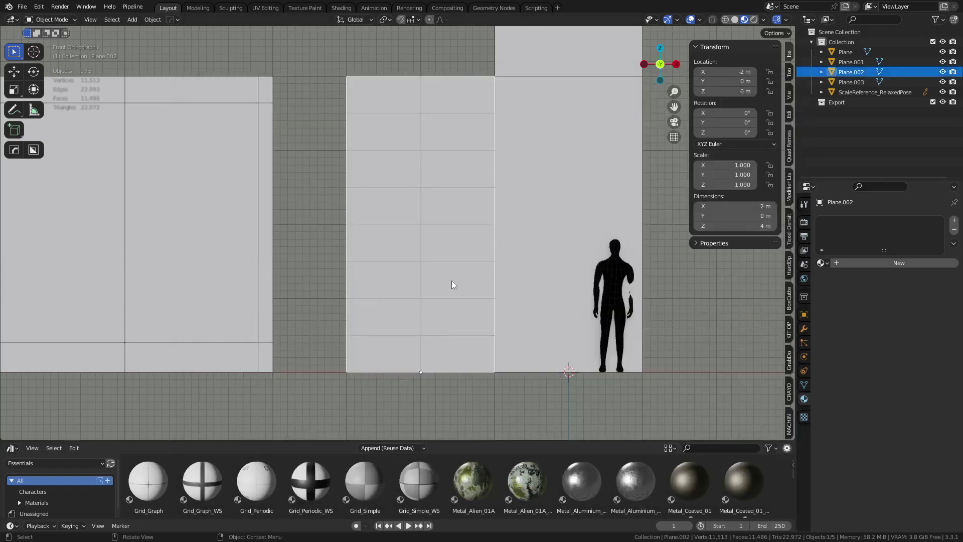
{"action": "key", "text": "x"}
{"action": "left_click", "coordinate": [451, 280]}
Step: Select the wall plane behind the human scale figure and give it a new material
{"action": "middle_click_drag", "start_coordinate": [505, 275], "coordinate": [414, 296], "text": "shift"}
{"action": "left_click", "coordinate": [420, 309]}
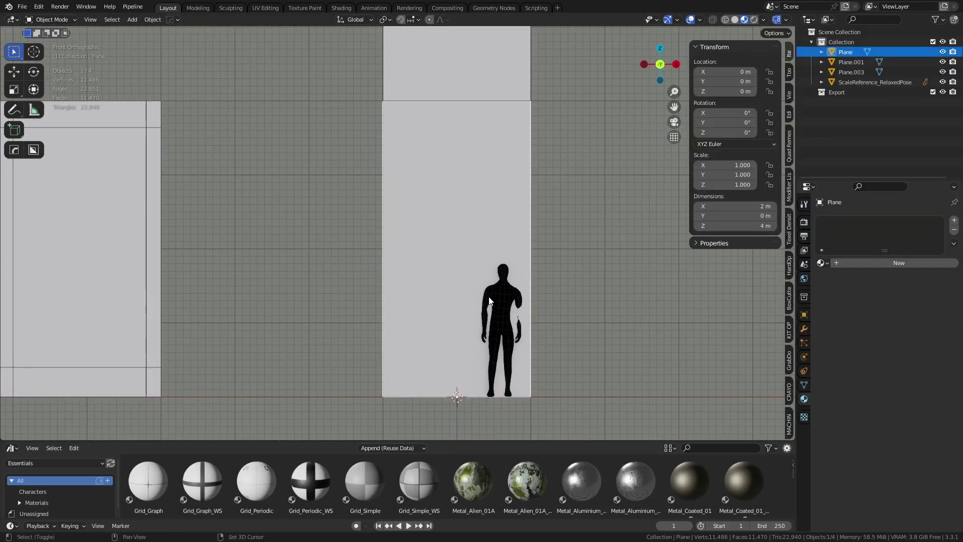
{"action": "middle_click_drag", "start_coordinate": [454, 396], "coordinate": [467, 394], "text": "shift"}
{"action": "left_click", "coordinate": [847, 262]}
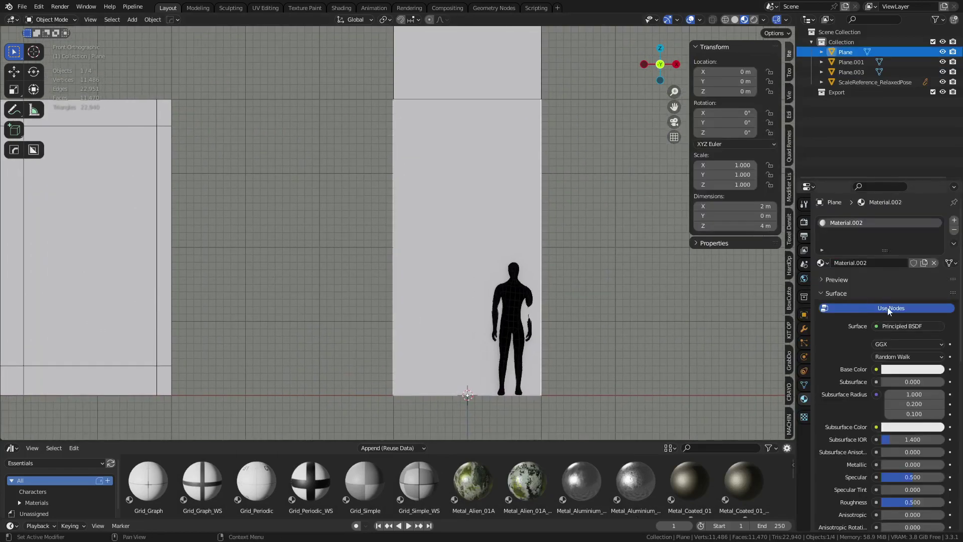
Step: Switch to the Shading workspace, then unfold and select the new material's Principled BSDF node
{"action": "left_click", "coordinate": [339, 8]}
{"action": "key", "text": "h"}
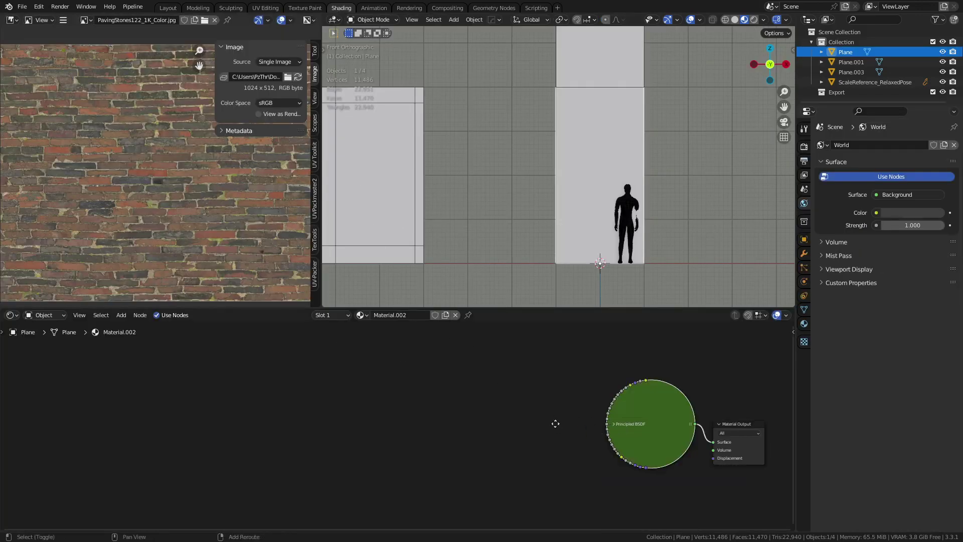
{"action": "middle_click_drag", "start_coordinate": [554, 423], "coordinate": [458, 344]}
{"action": "left_click", "coordinate": [518, 343]}
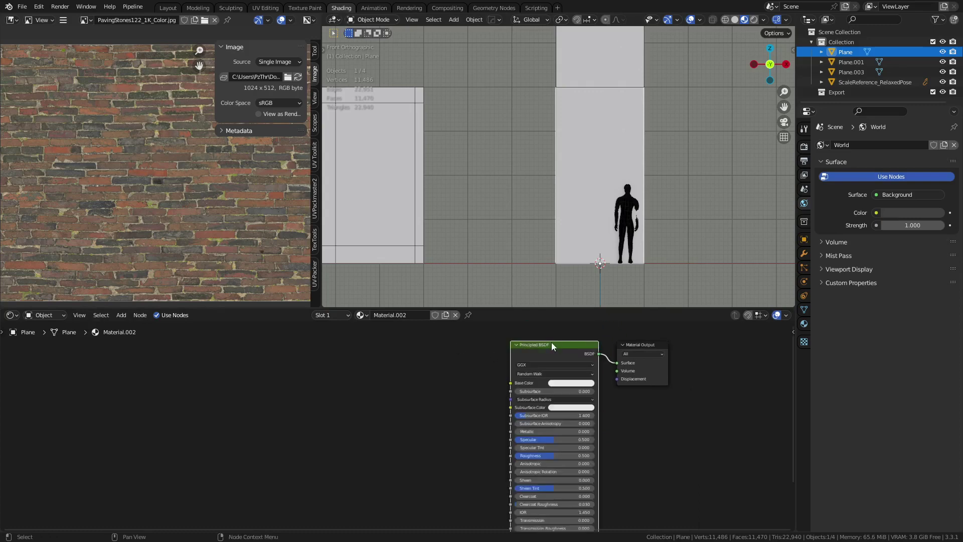
Step: Run Principled Texture Setup with the Bricks074 AmbientOcclusion, Color, NormalGL and Roughness maps from the extracted Bricks074_1K-JPG folder
{"action": "key", "text": "ctrl+shift+t"}
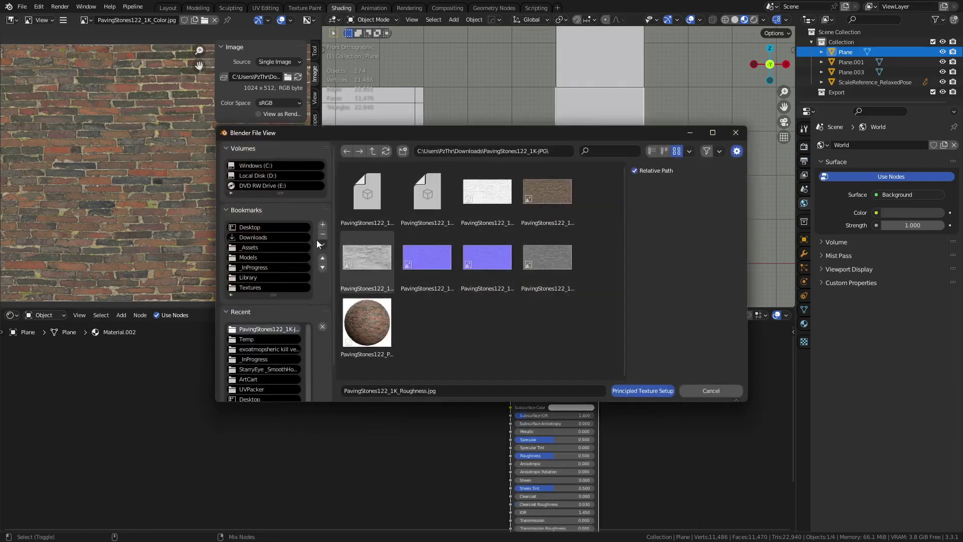
{"action": "left_click", "coordinate": [373, 151]}
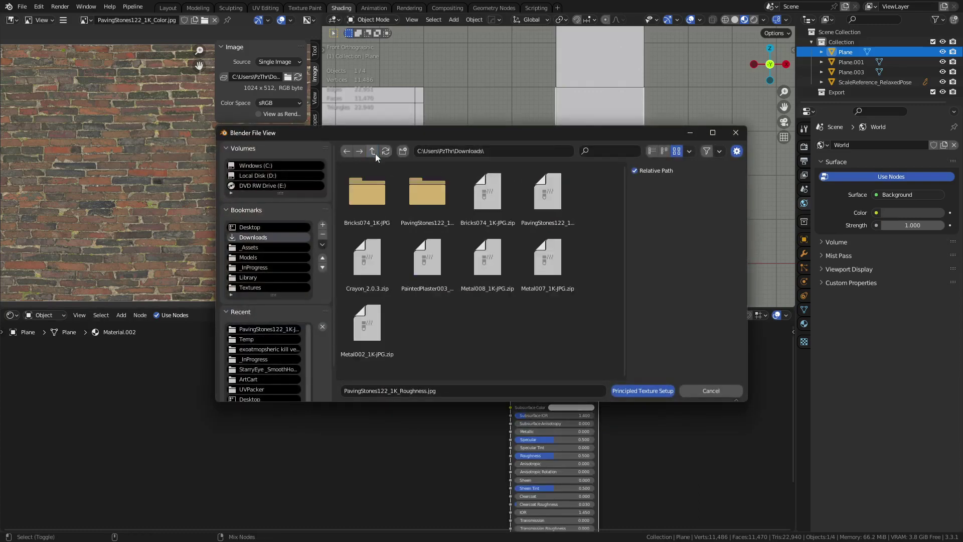
{"action": "double_click", "coordinate": [381, 200]}
{"action": "left_click", "coordinate": [510, 198]}
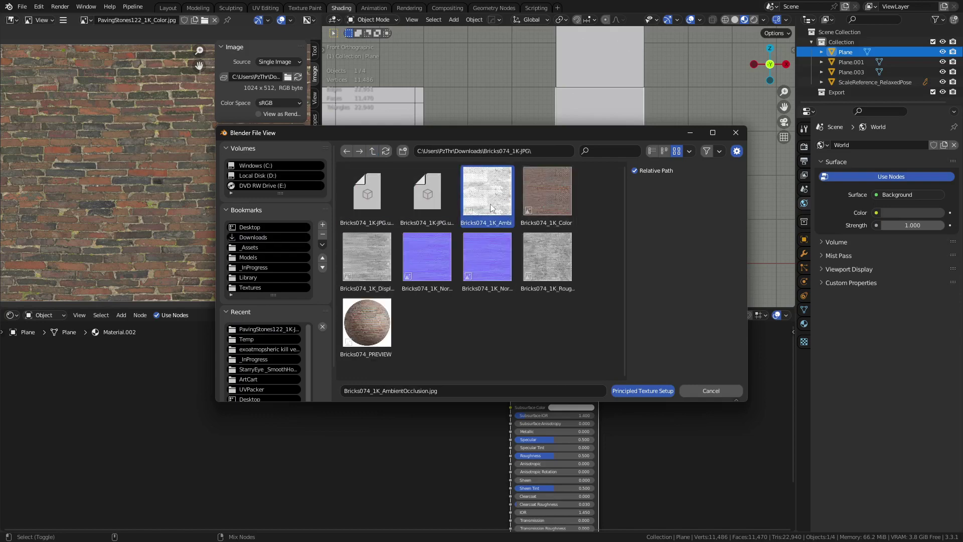
{"action": "left_click", "coordinate": [532, 197], "text": "shift"}
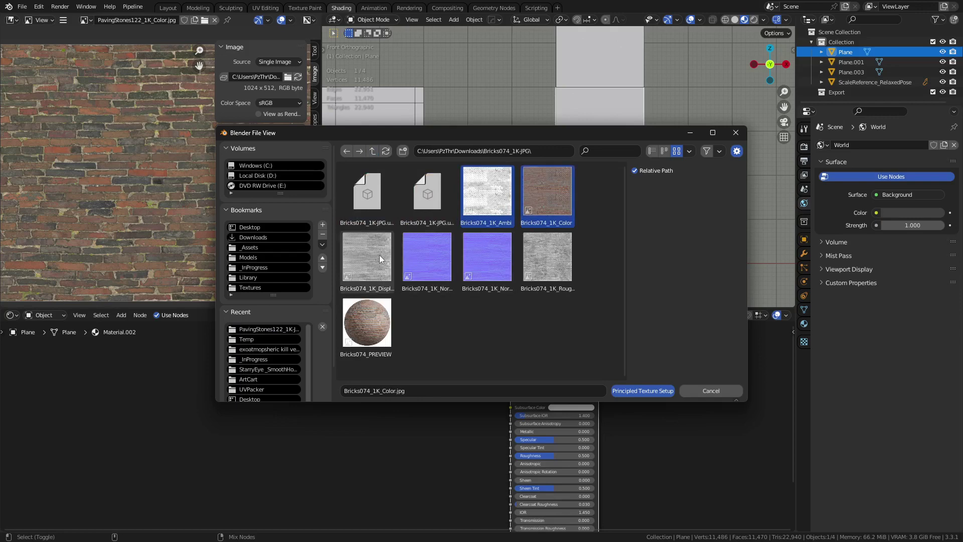
{"action": "left_click", "coordinate": [478, 263], "text": "shift"}
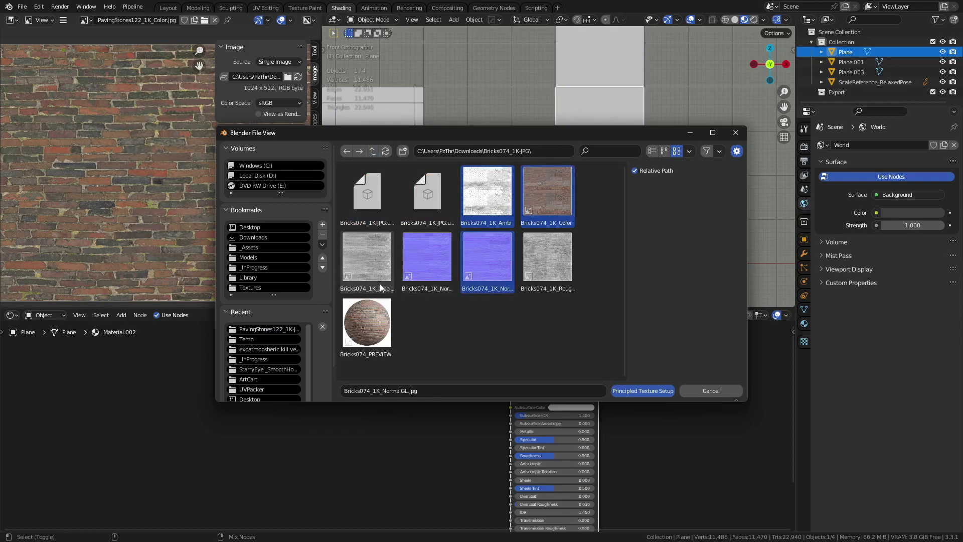
{"action": "left_click", "coordinate": [556, 271], "text": "shift"}
{"action": "left_click", "coordinate": [622, 391]}
Step: Add a MixRGB node between the texture nodes and the Principled BSDF and set its blend mode to Multiply
{"action": "middle_click_drag", "start_coordinate": [418, 387], "coordinate": [483, 376]}
{"action": "scroll", "coordinate": [483, 381], "scroll_direction": "down", "scroll_amount": 3}
{"action": "key", "text": "ctrl+alt+space"}
{"action": "scroll", "coordinate": [597, 421], "scroll_direction": "up", "scroll_amount": 4}
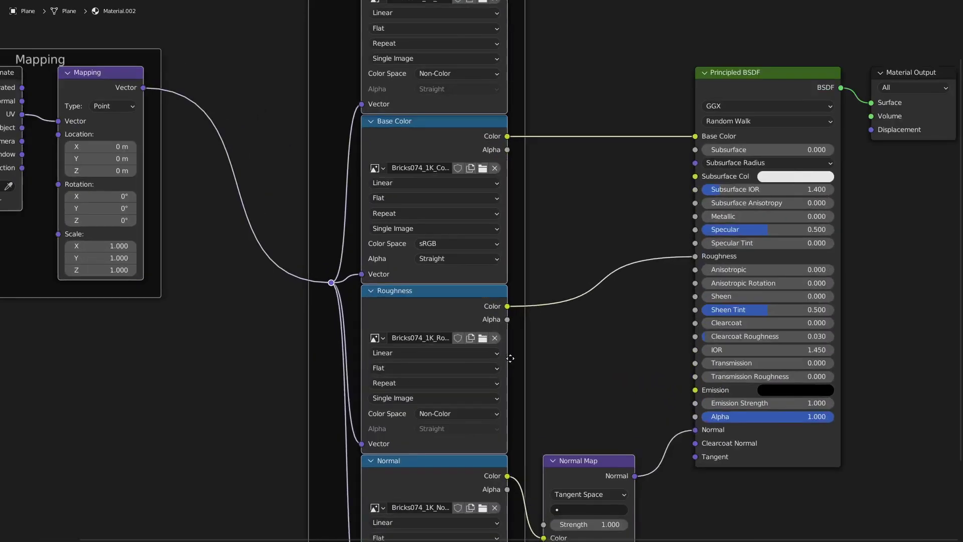
{"action": "scroll", "coordinate": [506, 361], "scroll_direction": "up", "scroll_amount": 2}
{"action": "middle_click_drag", "start_coordinate": [542, 205], "coordinate": [523, 414]}
{"action": "middle_click_drag", "start_coordinate": [522, 329], "coordinate": [521, 366]}
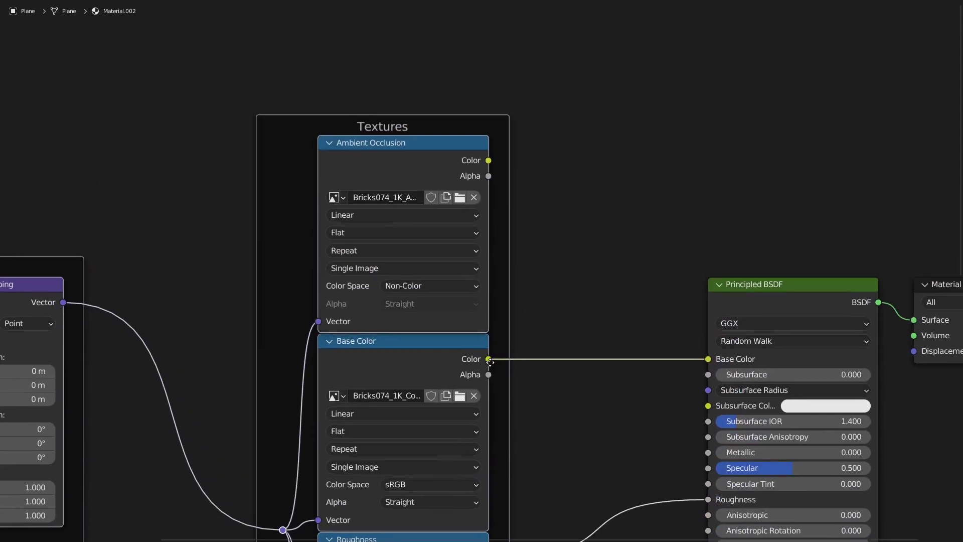
{"action": "key", "text": "shift+a"}
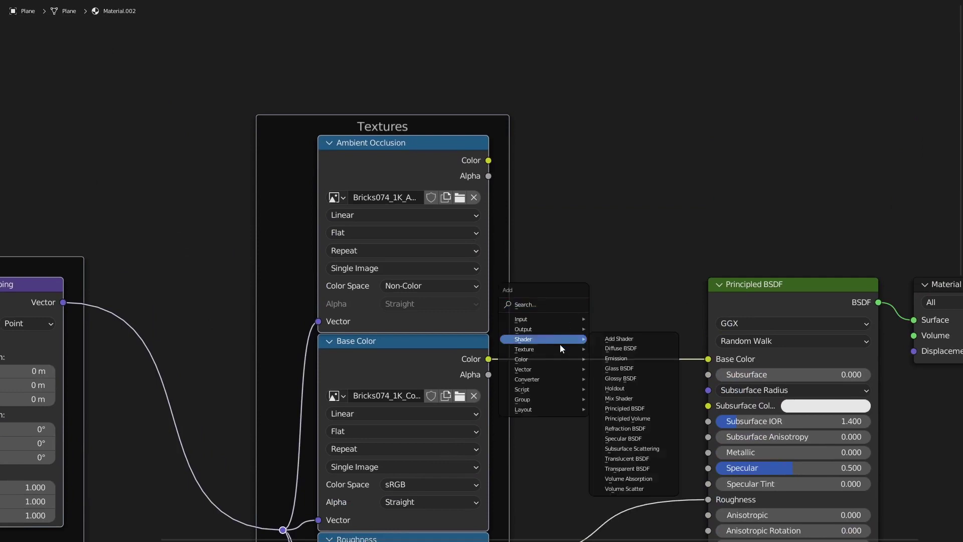
{"action": "mouse_move", "coordinate": [552, 359]}
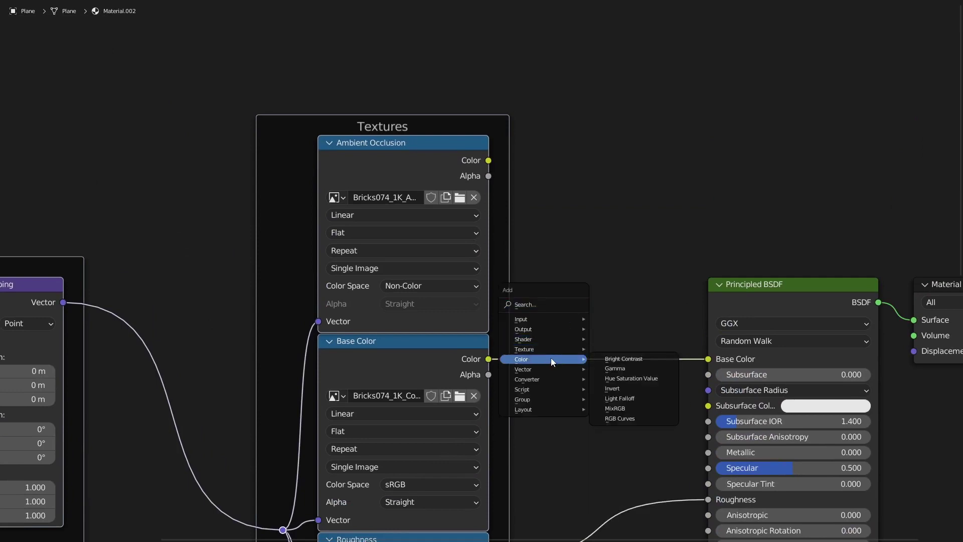
{"action": "left_click", "coordinate": [621, 409]}
{"action": "left_click", "coordinate": [597, 257]}
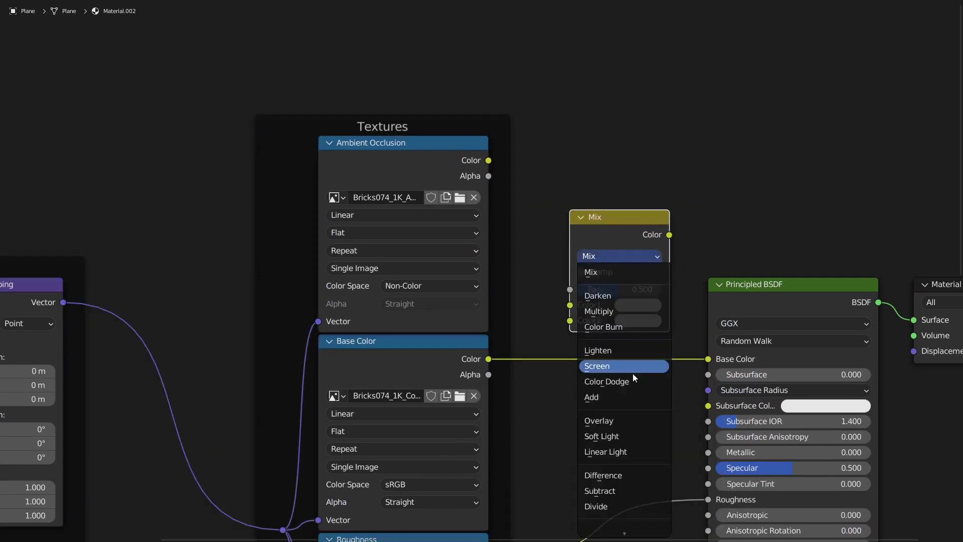
{"action": "left_click", "coordinate": [618, 309]}
Step: Connect the Base Color texture to Multiply's Color2, Ambient Occlusion to Color1, and the Multiply output to the shader's Base Color
{"action": "left_click_drag", "start_coordinate": [489, 360], "coordinate": [570, 320]}
{"action": "left_click_drag", "start_coordinate": [488, 161], "coordinate": [569, 304]}
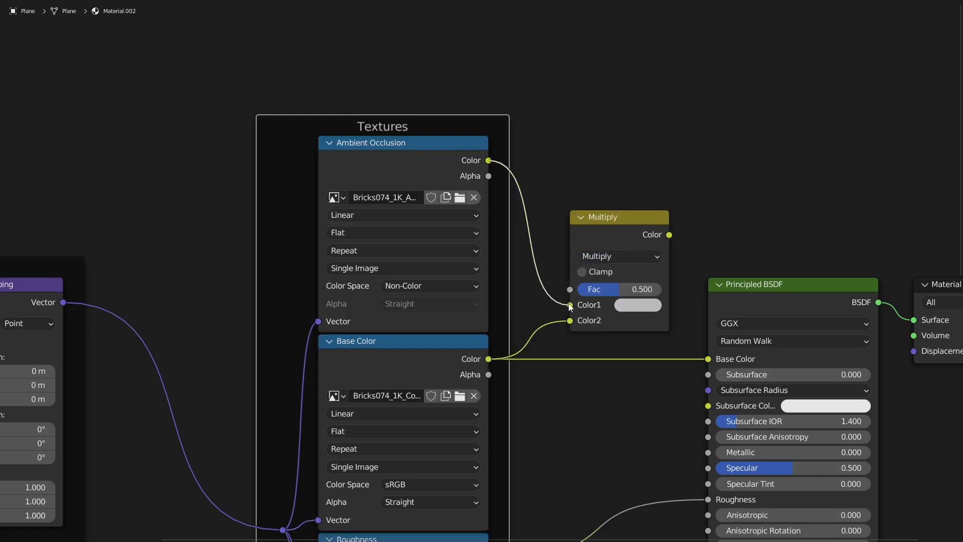
{"action": "left_click_drag", "start_coordinate": [669, 234], "coordinate": [711, 329]}
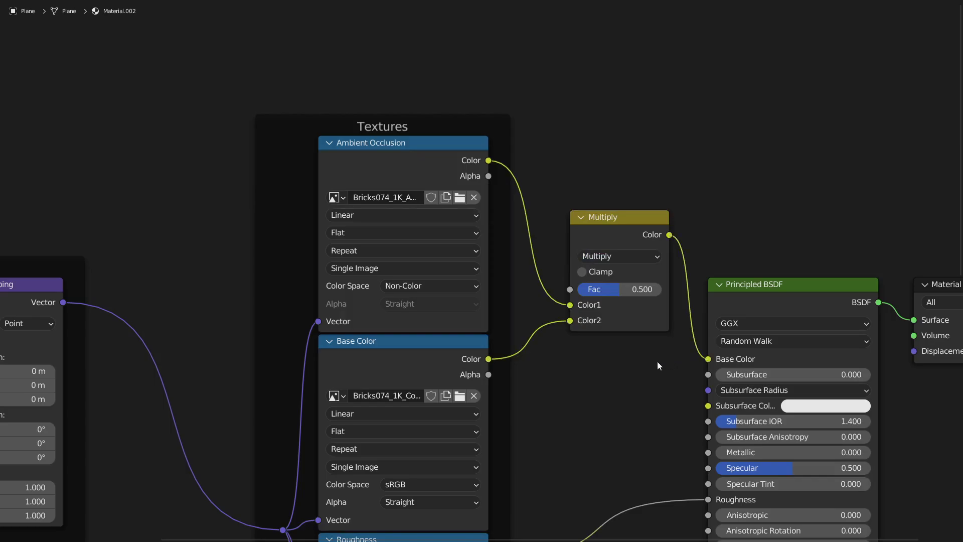
Step: Set the Multiply factor to 1.000 and swap its inputs so Base Color feeds Color1 and Ambient Occlusion feeds Color2
{"action": "scroll", "coordinate": [637, 360], "scroll_direction": "down", "scroll_amount": 5}
{"action": "key", "text": "ctrl+alt+space"}
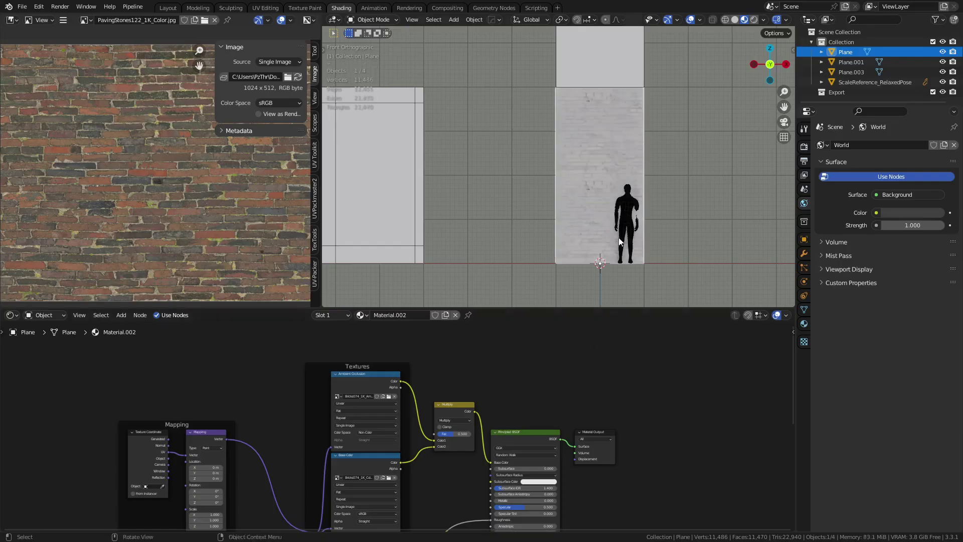
{"action": "middle_click_drag", "start_coordinate": [652, 220], "coordinate": [611, 262], "text": "shift"}
{"action": "scroll", "coordinate": [525, 236], "scroll_direction": "up", "scroll_amount": 5}
{"action": "scroll", "coordinate": [447, 393], "scroll_direction": "up", "scroll_amount": 3}
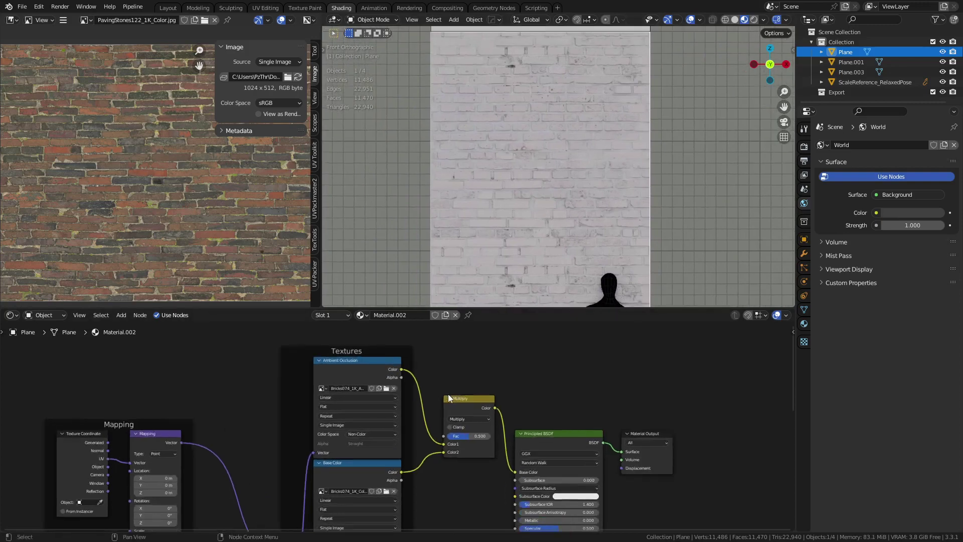
{"action": "left_click_drag", "start_coordinate": [486, 464], "coordinate": [454, 464]}
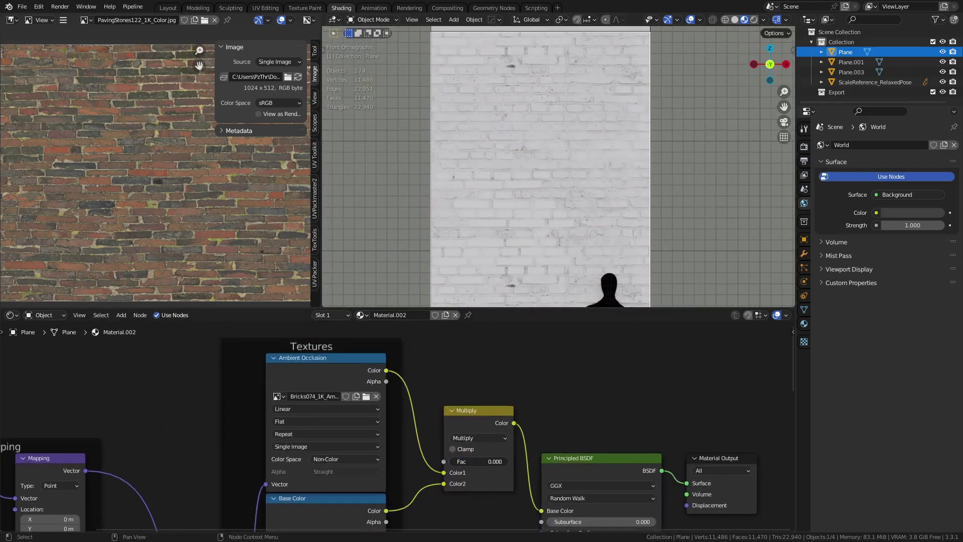
{"action": "left_click_drag", "start_coordinate": [453, 462], "coordinate": [508, 461]}
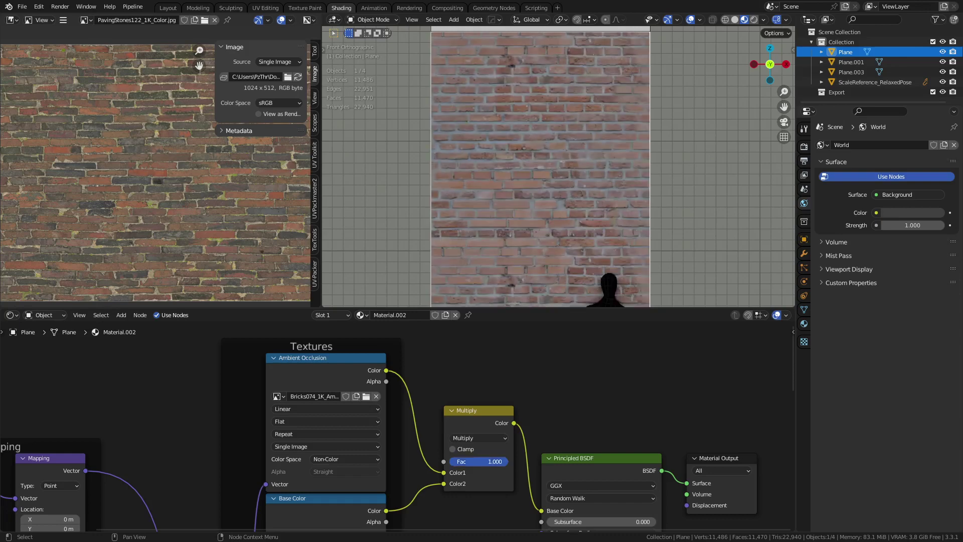
{"action": "left_click_drag", "start_coordinate": [443, 483], "coordinate": [444, 473]}
{"action": "mouse_move", "coordinate": [499, 462]}
{"action": "left_mouse_down"}
{"action": "mouse_move", "coordinate": [441, 462]}
{"action": "mouse_move", "coordinate": [507, 462]}
{"action": "mouse_move", "coordinate": [441, 461]}
{"action": "mouse_move", "coordinate": [507, 461]}
{"action": "left_mouse_up"}
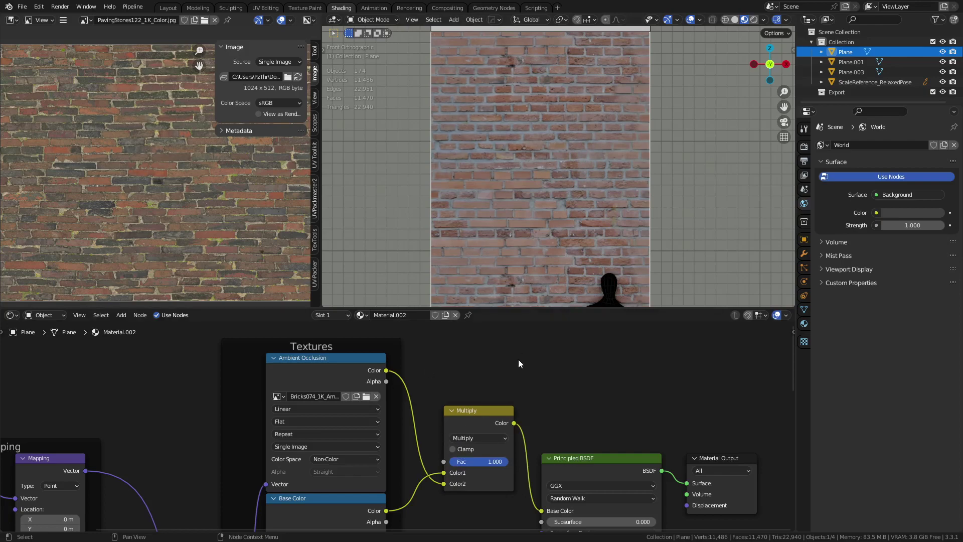
Step: Return to the Layout workspace and deselect the brick wall plane to view it beside the scale figure
{"action": "left_click", "coordinate": [168, 8]}
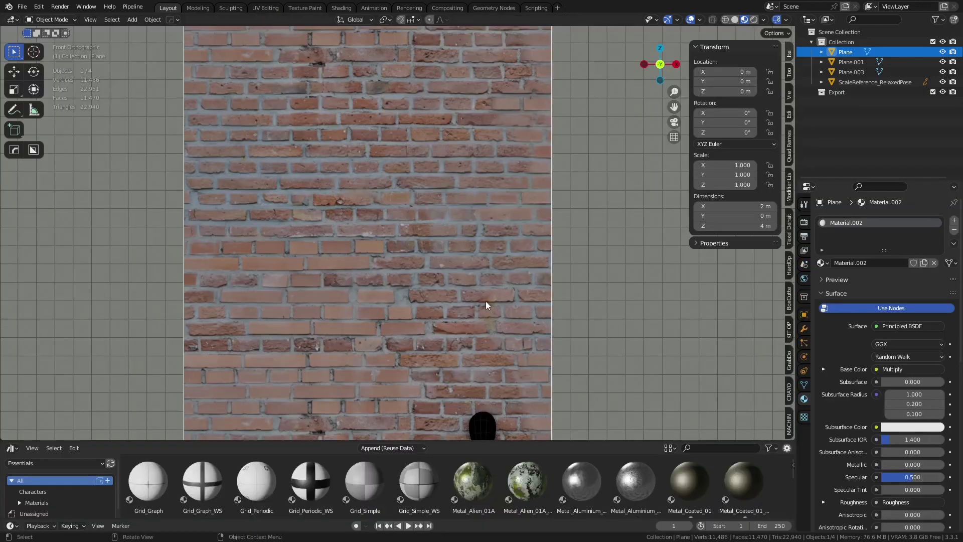
{"action": "scroll", "coordinate": [486, 302], "scroll_direction": "down", "scroll_amount": 6}
{"action": "left_click", "coordinate": [522, 297]}
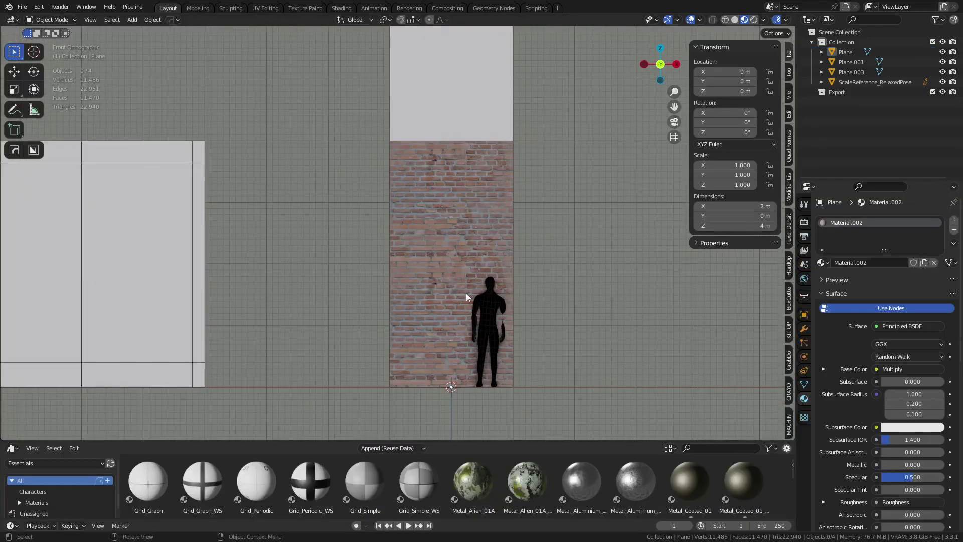
{"action": "middle_click_drag", "start_coordinate": [466, 294], "coordinate": [548, 288], "text": "shift"}
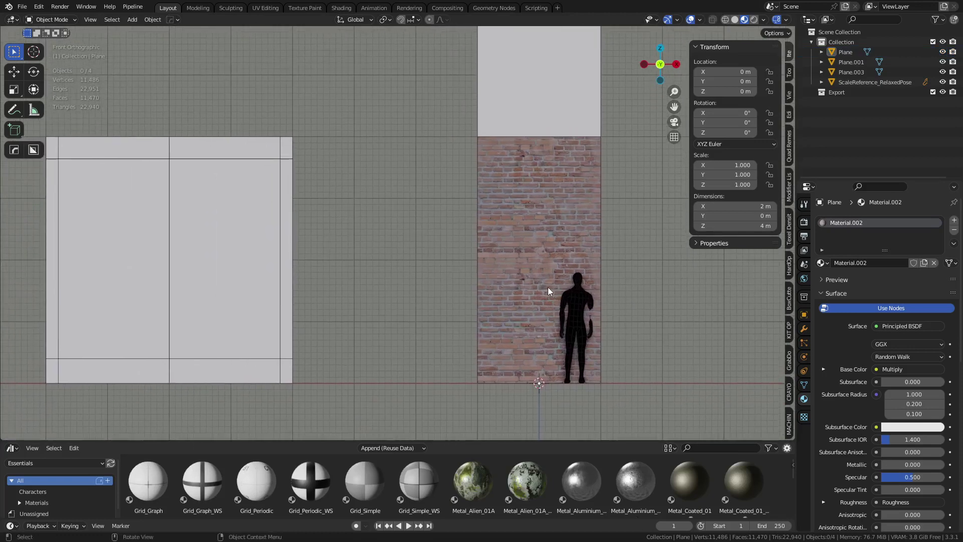
Step: Select the brick wall plane, enter Edit Mode and deselect its face
{"action": "left_click", "coordinate": [524, 273]}
{"action": "scroll", "coordinate": [546, 280], "scroll_direction": "up", "scroll_amount": 4}
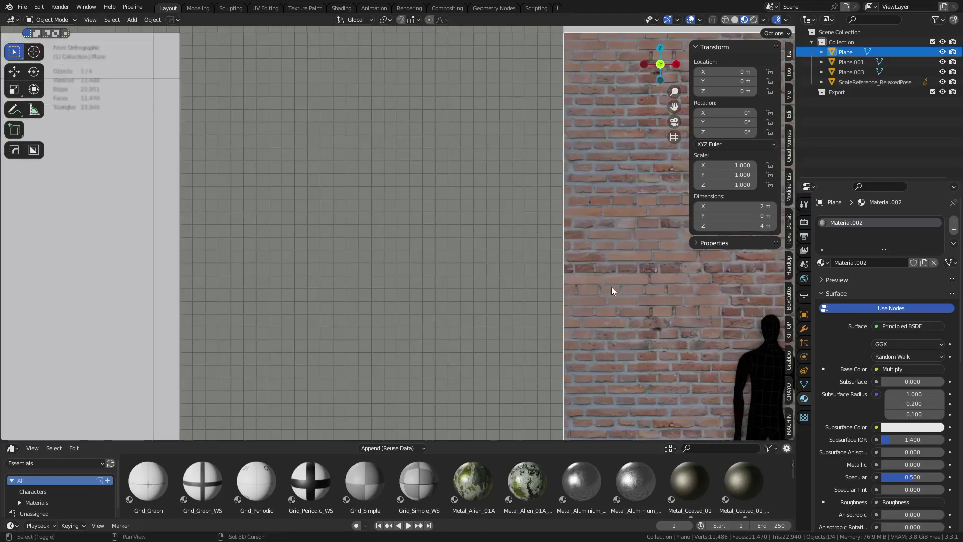
{"action": "middle_click_drag", "start_coordinate": [612, 287], "coordinate": [369, 197], "text": "shift"}
{"action": "middle_click_drag", "start_coordinate": [476, 311], "coordinate": [475, 265], "text": "shift"}
{"action": "key", "text": "ctrl+Tab"}
{"action": "left_click", "coordinate": [552, 267]}
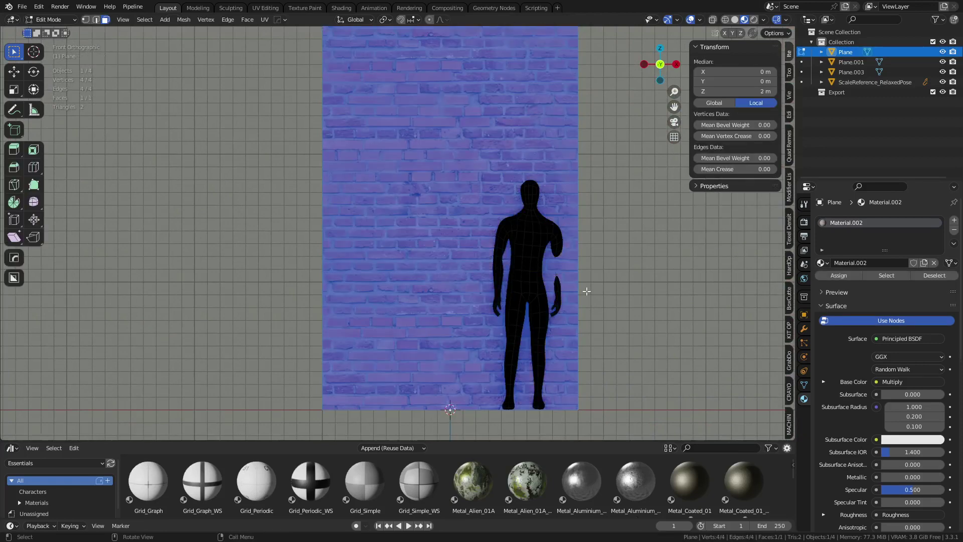
{"action": "left_click", "coordinate": [671, 285]}
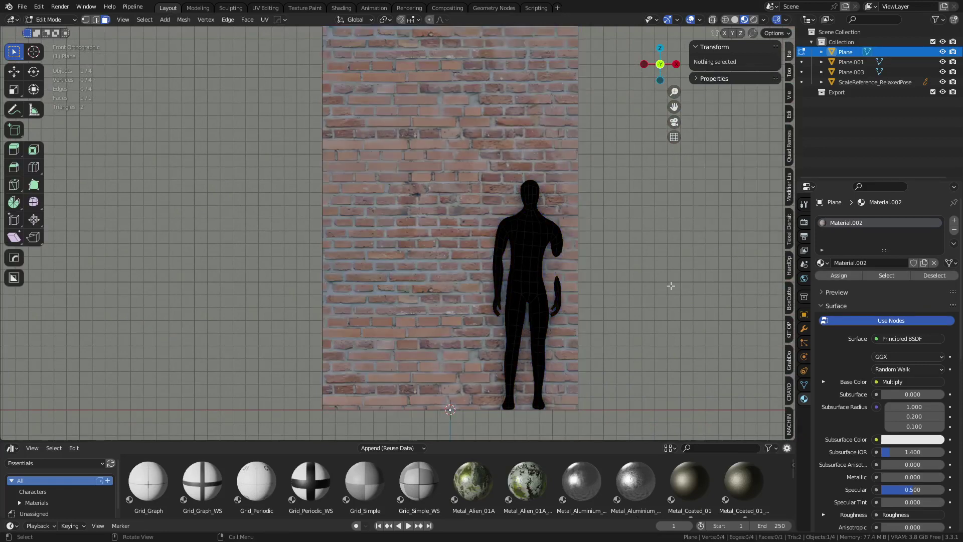
Step: Add one centred vertical loop cut to the brick wall plane
{"action": "key", "text": "ctrl+r"}
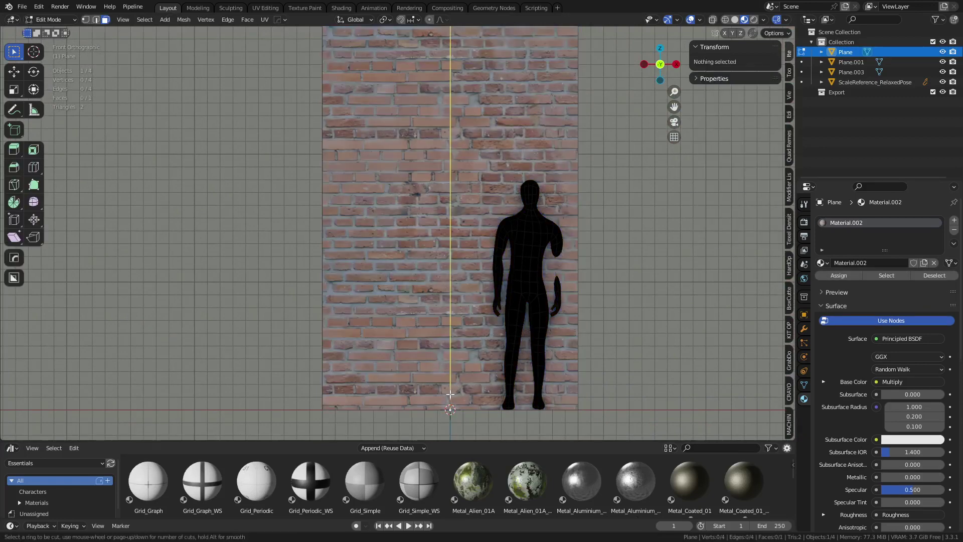
{"action": "left_click", "coordinate": [427, 371]}
{"action": "right_click", "coordinate": [415, 366]}
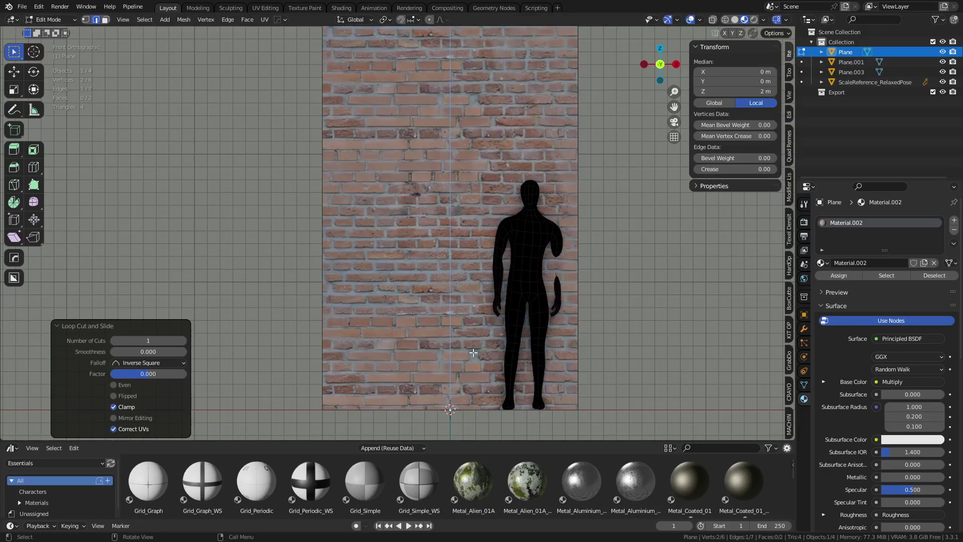
Step: Add three evenly spaced horizontal loop cuts across the brick wall plane, leaving them centred without sliding
{"action": "middle_click_drag", "start_coordinate": [465, 384], "coordinate": [495, 231], "text": "shift"}
{"action": "middle_click_drag", "start_coordinate": [448, 288], "coordinate": [425, 399], "text": "shift"}
{"action": "middle_click_drag", "start_coordinate": [500, 153], "coordinate": [479, 250], "text": "shift"}
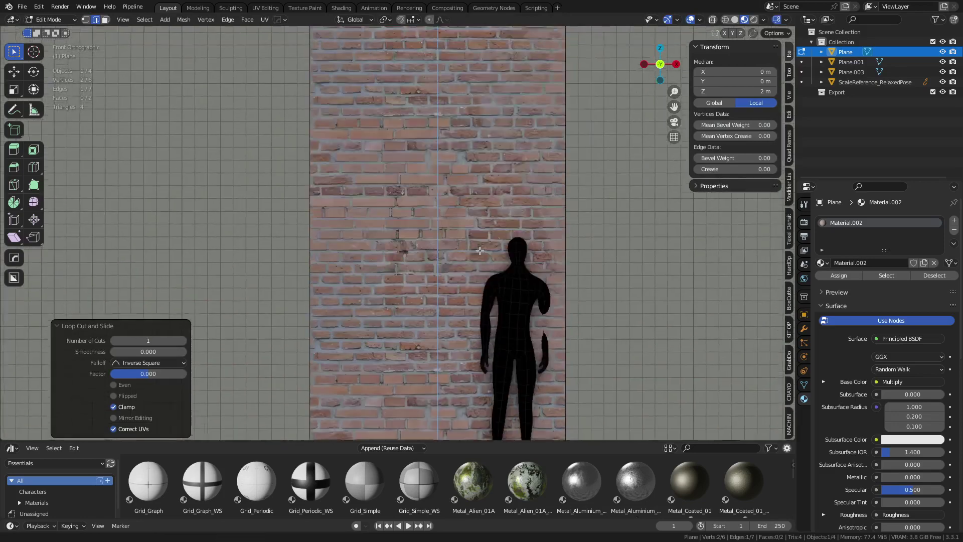
{"action": "scroll", "coordinate": [480, 250], "scroll_direction": "down", "scroll_amount": 5}
{"action": "scroll", "coordinate": [362, 316], "scroll_direction": "up", "scroll_amount": 2}
{"action": "key", "text": "ctrl+r"}
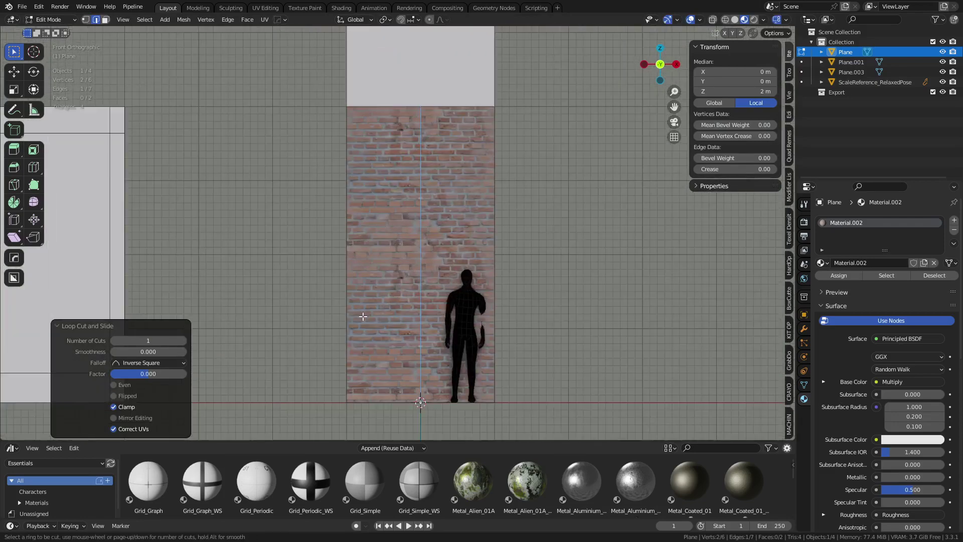
{"action": "scroll", "coordinate": [414, 253], "scroll_direction": "up", "scroll_amount": 2}
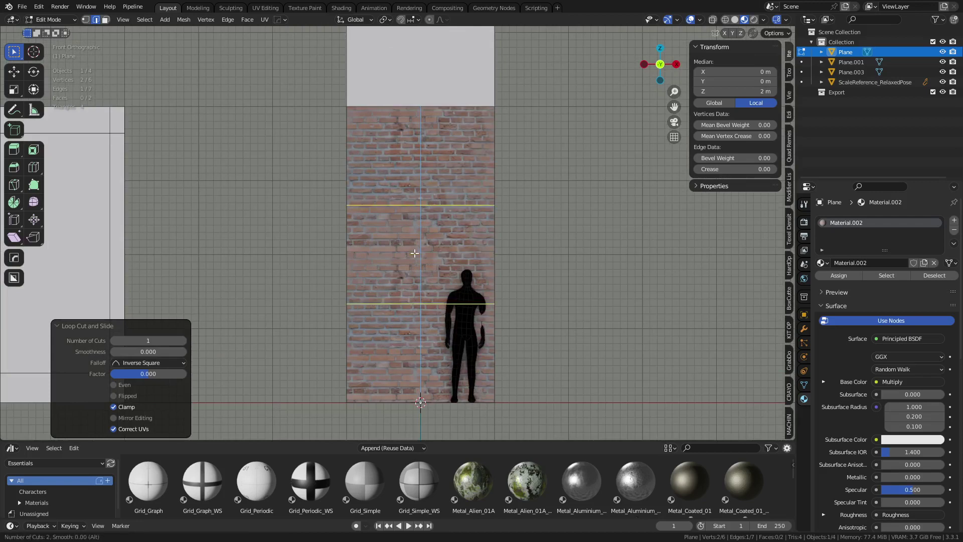
{"action": "left_click", "coordinate": [414, 253]}
{"action": "right_click", "coordinate": [414, 253]}
Step: Select all eight faces of the divided brick wall in face mode and show their UVs in the UV Editing workspace
{"action": "key", "text": "3"}
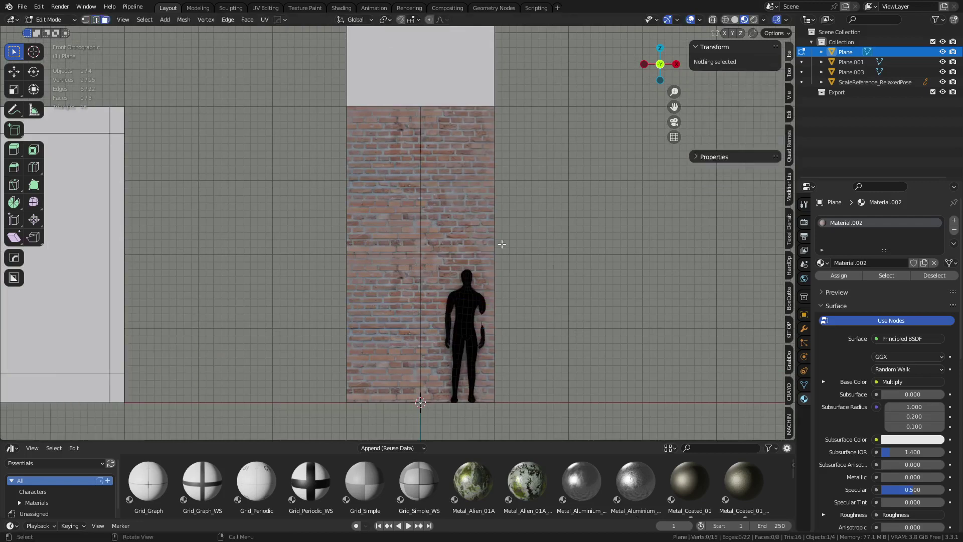
{"action": "left_click", "coordinate": [455, 160]}
{"action": "left_click", "coordinate": [395, 161], "text": "shift"}
{"action": "left_click", "coordinate": [382, 215], "text": "shift"}
{"action": "left_click", "coordinate": [457, 216], "text": "shift"}
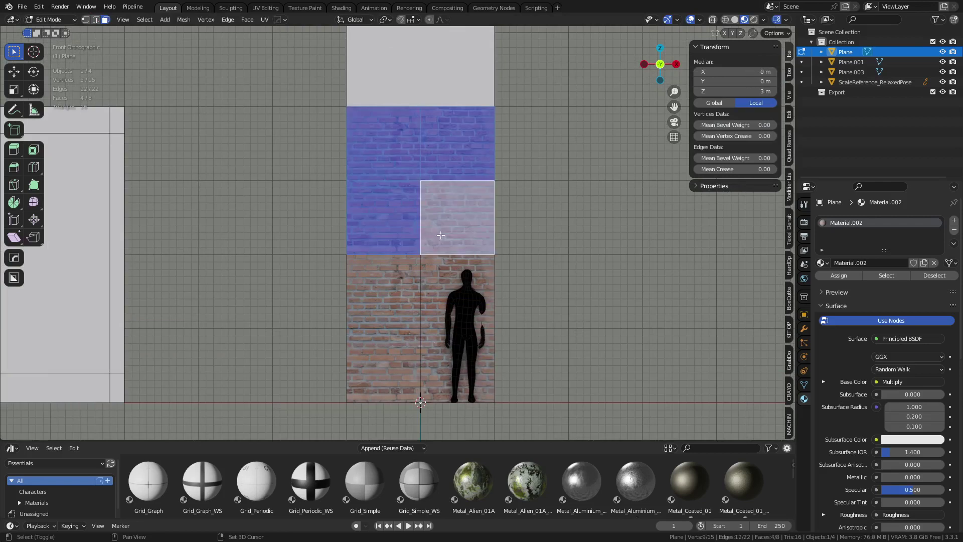
{"action": "left_click", "coordinate": [383, 290], "text": "shift"}
{"action": "left_click", "coordinate": [466, 282], "text": "shift"}
{"action": "left_click", "coordinate": [382, 348], "text": "shift"}
{"action": "left_click", "coordinate": [459, 366], "text": "shift"}
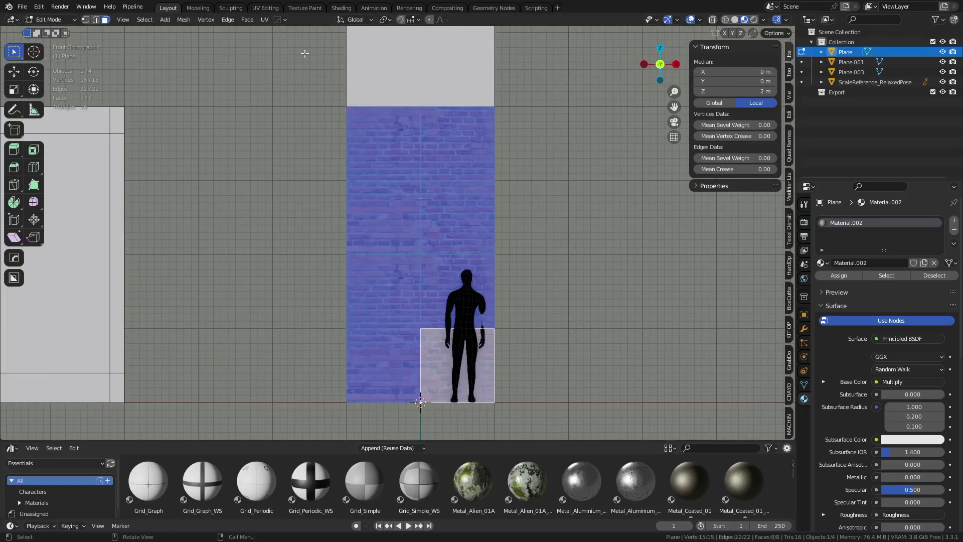
{"action": "left_click", "coordinate": [266, 7]}
{"action": "scroll", "coordinate": [218, 374], "scroll_direction": "down", "scroll_amount": 10}
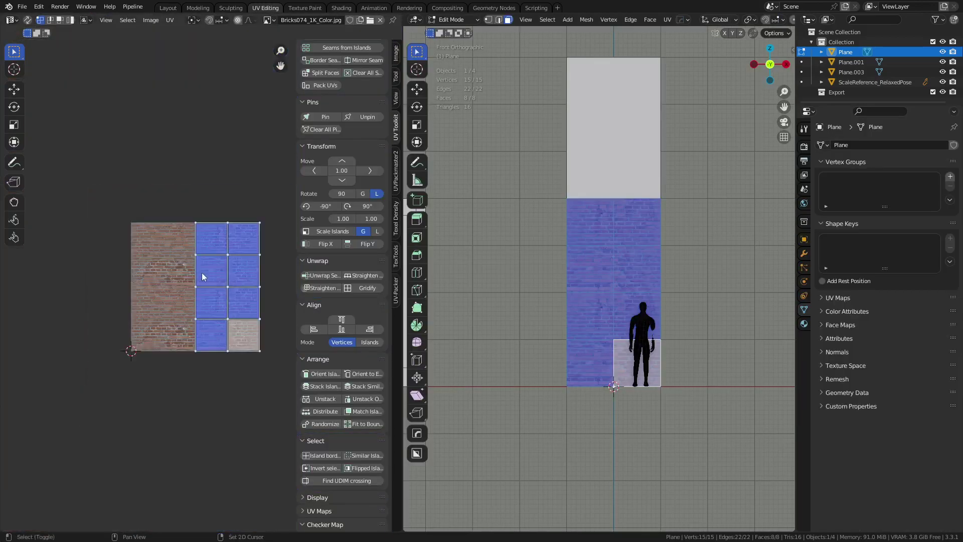
Step: Try Lightmap Pack on the selected wall faces with a margin of 0.10 and undo it
{"action": "key", "text": "u"}
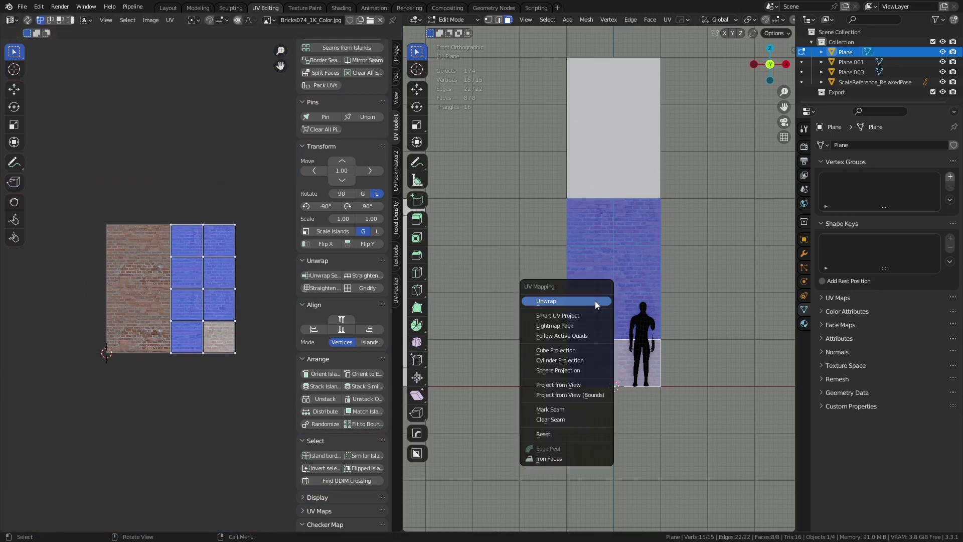
{"action": "left_click", "coordinate": [591, 325]}
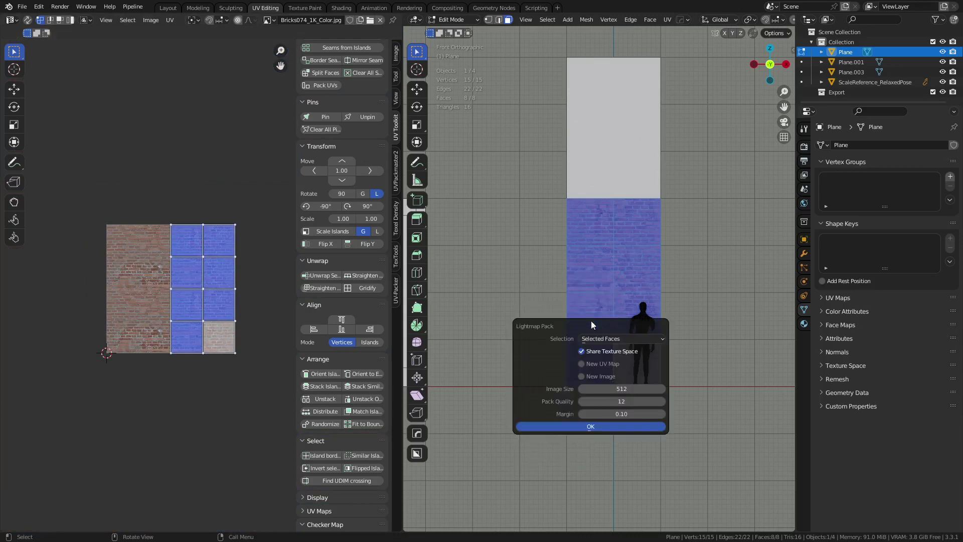
{"action": "left_click", "coordinate": [594, 422]}
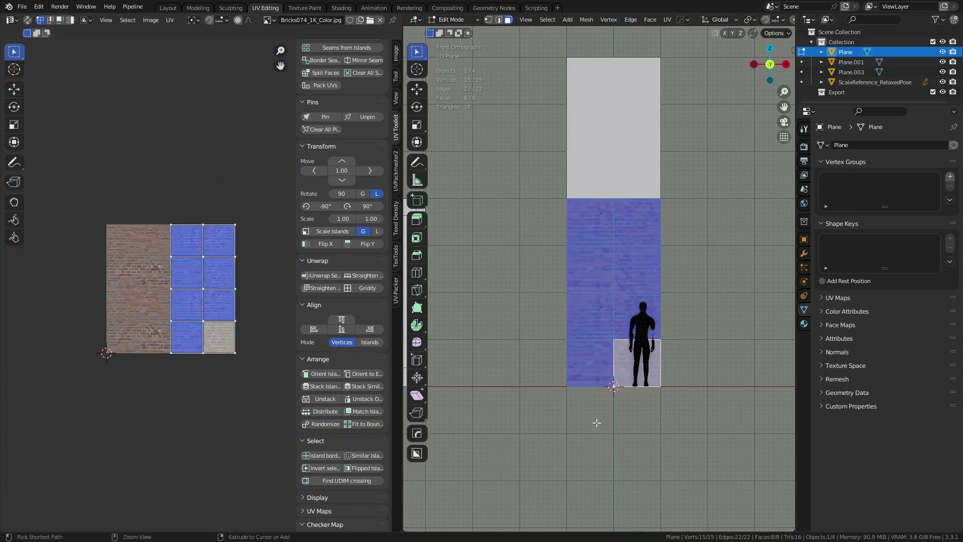
{"action": "key", "text": "ctrl+z"}
Step: Unwrap the selected wall faces with the Angle Based method and check the unwrap options
{"action": "scroll", "coordinate": [647, 335], "scroll_direction": "up", "scroll_amount": 3}
{"action": "key", "text": "u"}
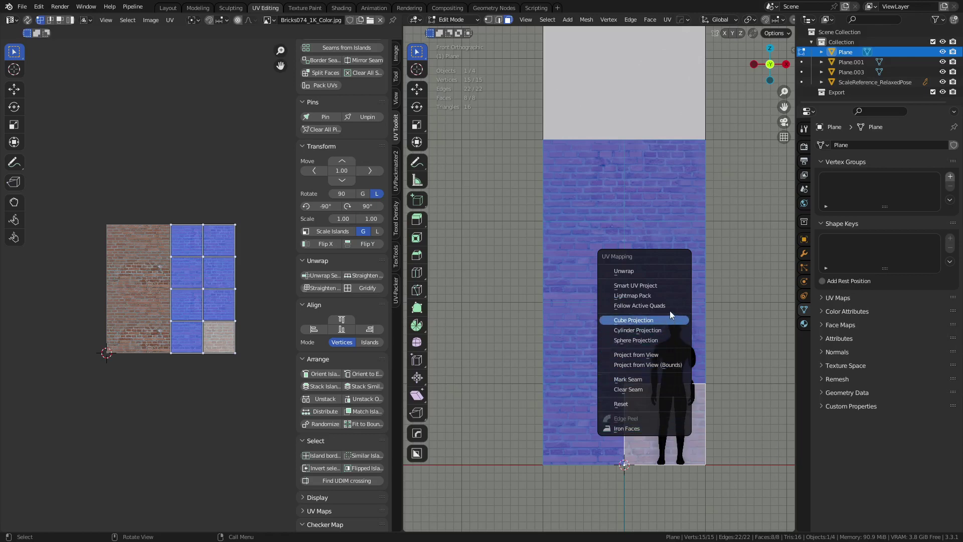
{"action": "left_click", "coordinate": [664, 271]}
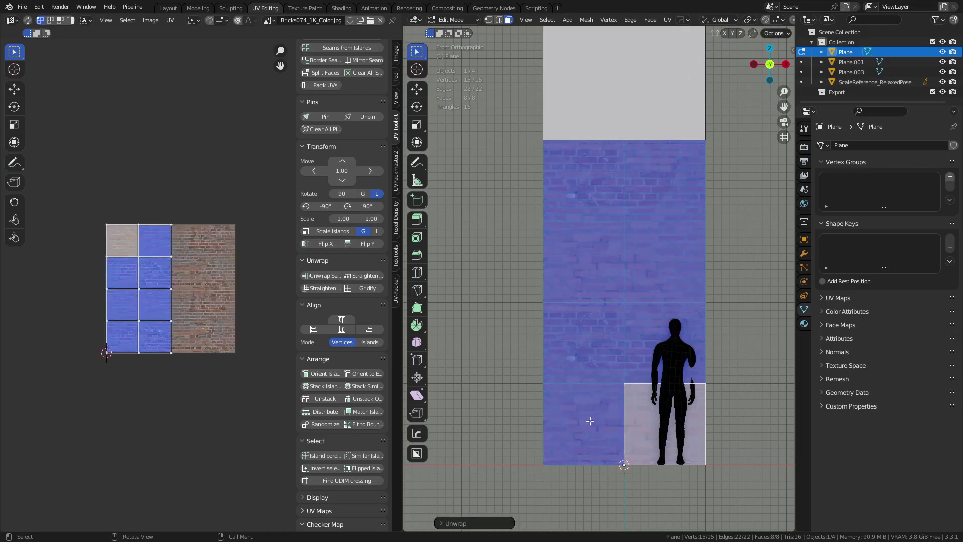
{"action": "left_click", "coordinate": [463, 523]}
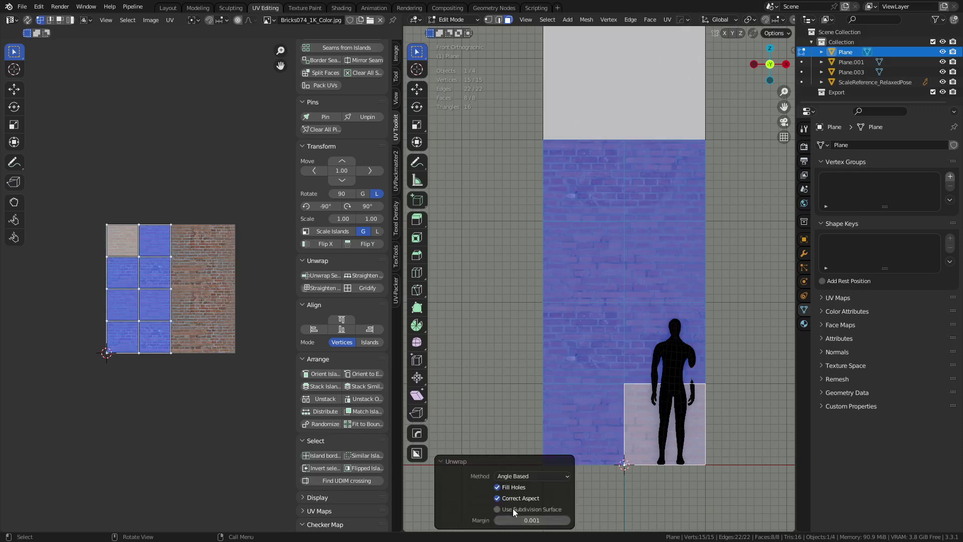
{"action": "left_click", "coordinate": [516, 489]}
Step: Detach the lower-right square of the UV layout and move it below the brick texture
{"action": "left_click", "coordinate": [202, 351]}
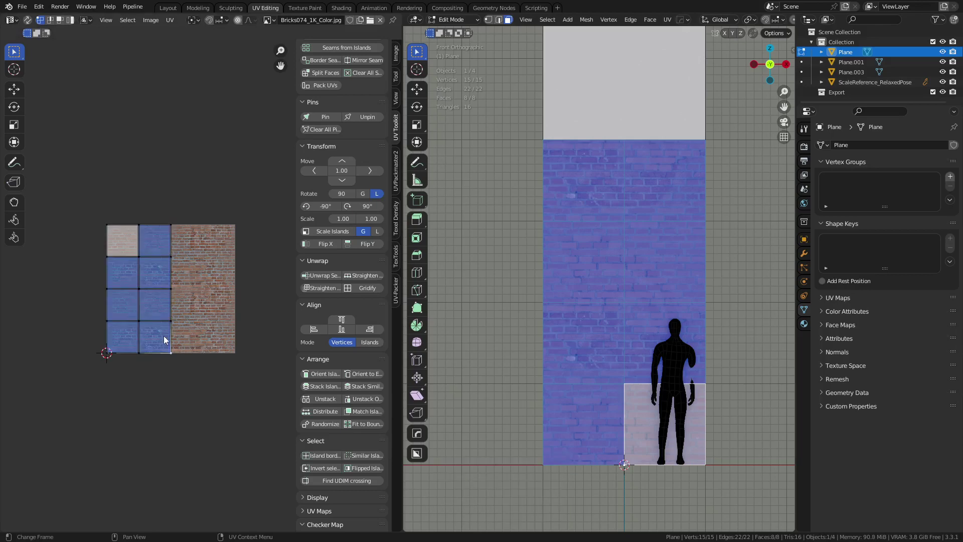
{"action": "left_click", "coordinate": [159, 335]}
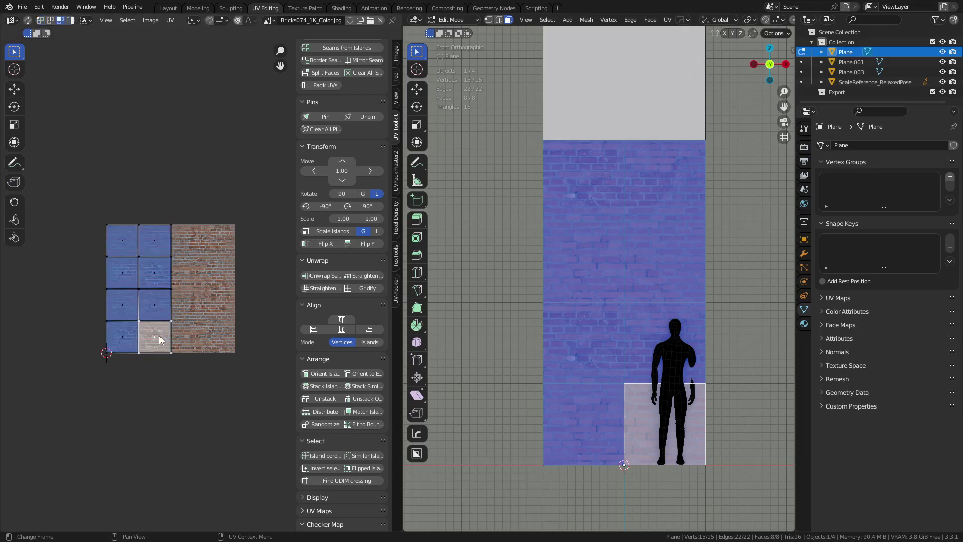
{"action": "key", "text": "g"}
{"action": "right_click", "coordinate": [214, 350]}
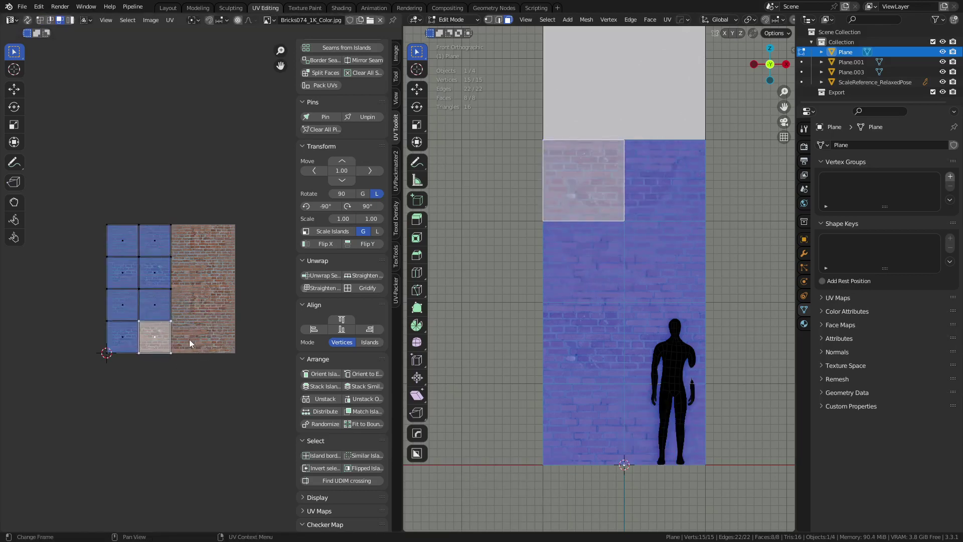
{"action": "key", "text": "g"}
{"action": "left_click", "coordinate": [197, 382]}
Step: Detach the UV square at the upper end of the right column and move it to the texture's upper edge
{"action": "left_click", "coordinate": [164, 306]}
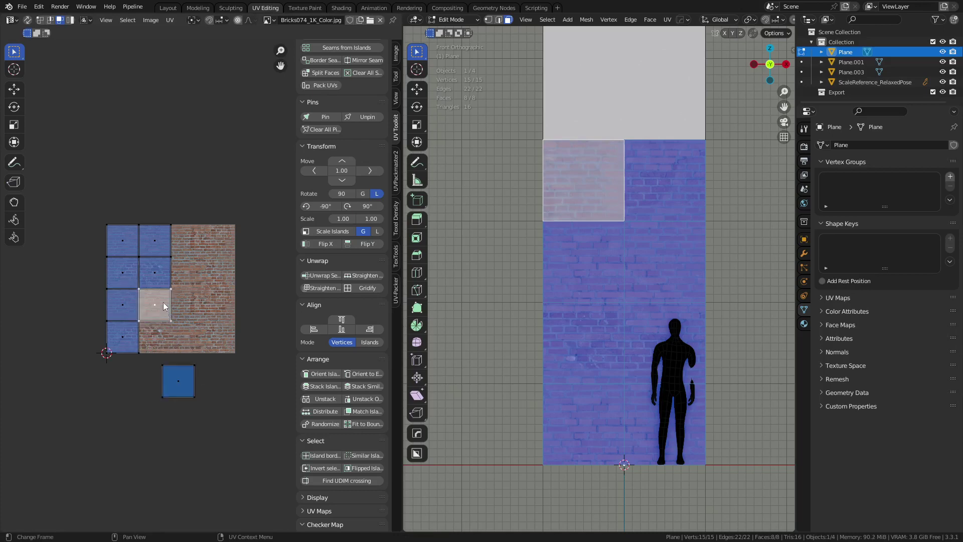
{"action": "left_click", "coordinate": [152, 280]}
{"action": "left_click", "coordinate": [135, 272]}
{"action": "left_click", "coordinate": [124, 303]}
{"action": "left_click", "coordinate": [124, 337]}
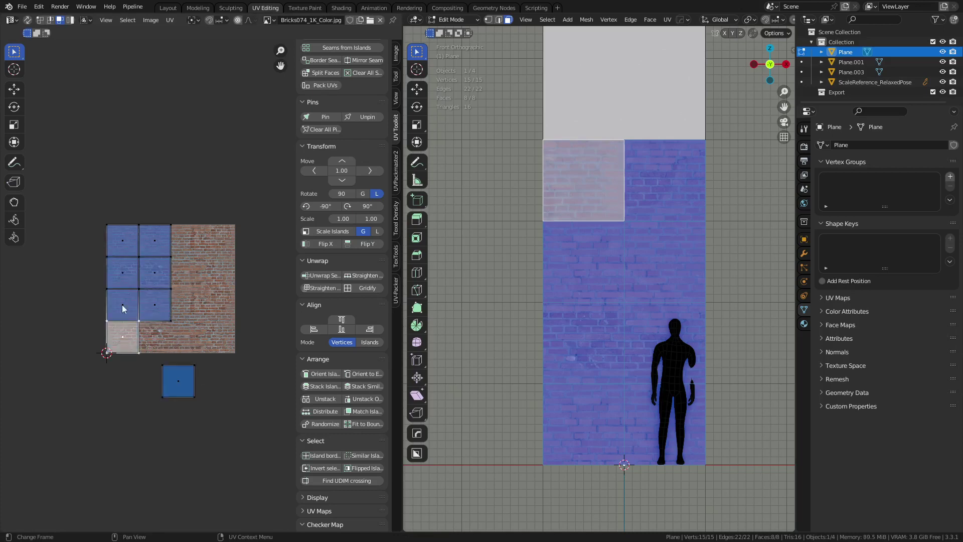
{"action": "left_click", "coordinate": [126, 251]}
{"action": "left_click", "coordinate": [152, 244]}
{"action": "key", "text": "g"}
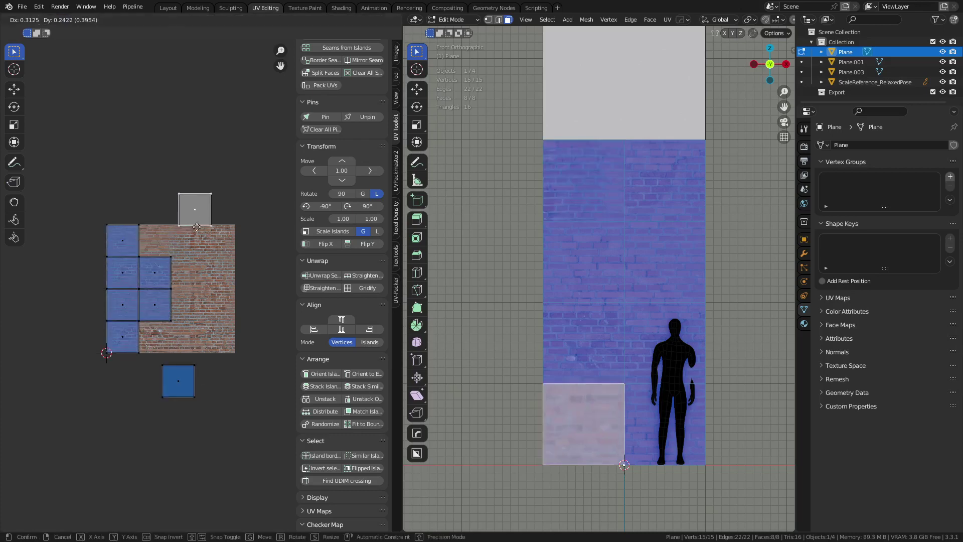
{"action": "left_click", "coordinate": [197, 228]}
Step: Detach the two remaining right-column UV squares and place them one above the other at the texture's right edge
{"action": "left_click", "coordinate": [151, 272]}
{"action": "key", "text": "g"}
{"action": "left_click", "coordinate": [236, 285]}
{"action": "right_click", "coordinate": [227, 285]}
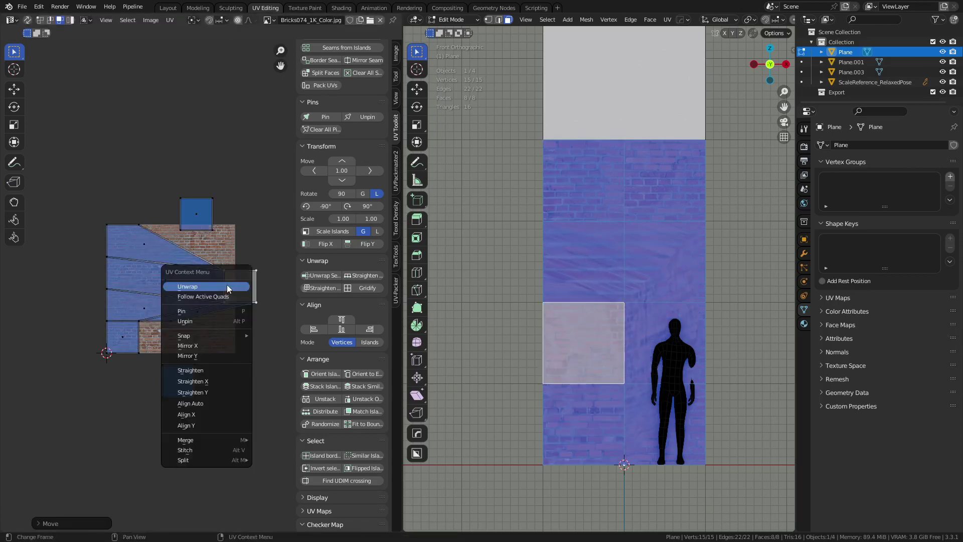
{"action": "key", "text": "ctrl+z"}
{"action": "key", "text": "g"}
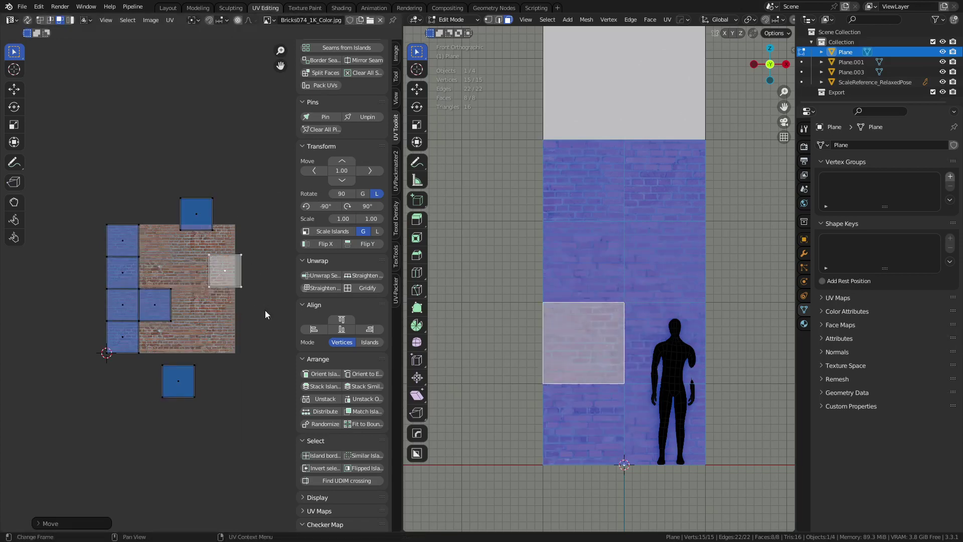
{"action": "left_click", "coordinate": [265, 310]}
{"action": "left_click", "coordinate": [158, 301]}
{"action": "key", "text": "g"}
{"action": "left_click", "coordinate": [226, 306]}
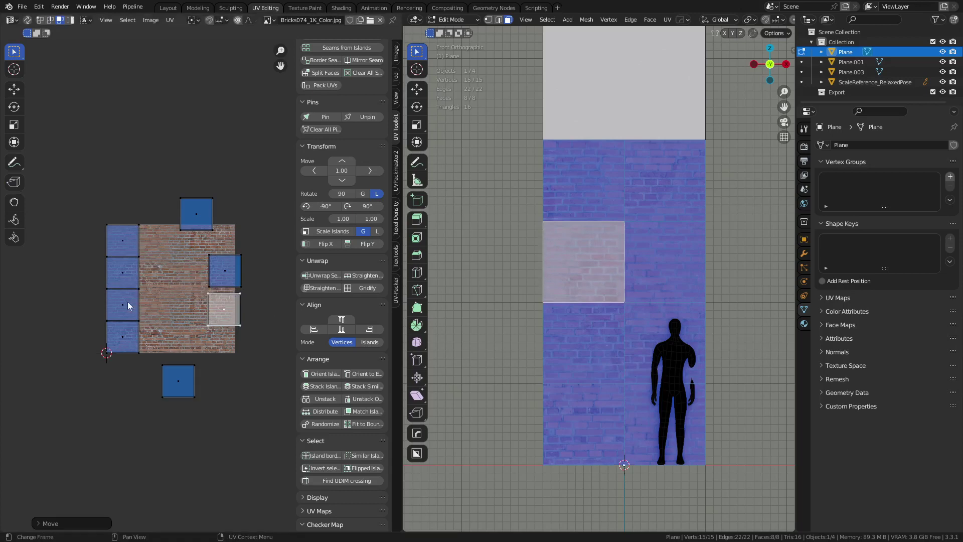
Step: Detach the upper three left-column UV squares and move each to the left of the brick texture
{"action": "left_click", "coordinate": [127, 302]}
{"action": "key", "text": "g"}
{"action": "left_click", "coordinate": [82, 309]}
{"action": "left_click", "coordinate": [125, 273]}
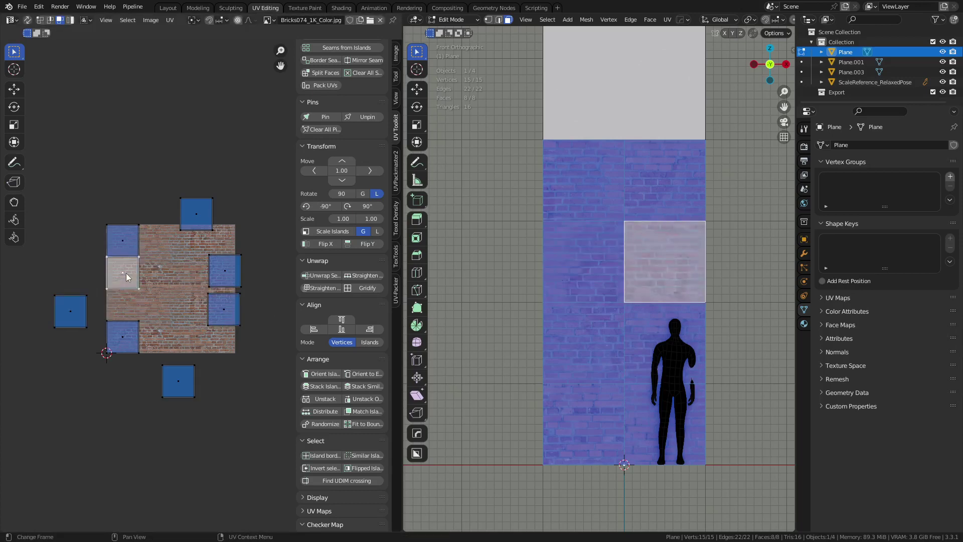
{"action": "key", "text": "g"}
{"action": "left_click", "coordinate": [76, 266]}
{"action": "left_click", "coordinate": [119, 243]}
{"action": "key", "text": "g"}
{"action": "left_click", "coordinate": [70, 214]}
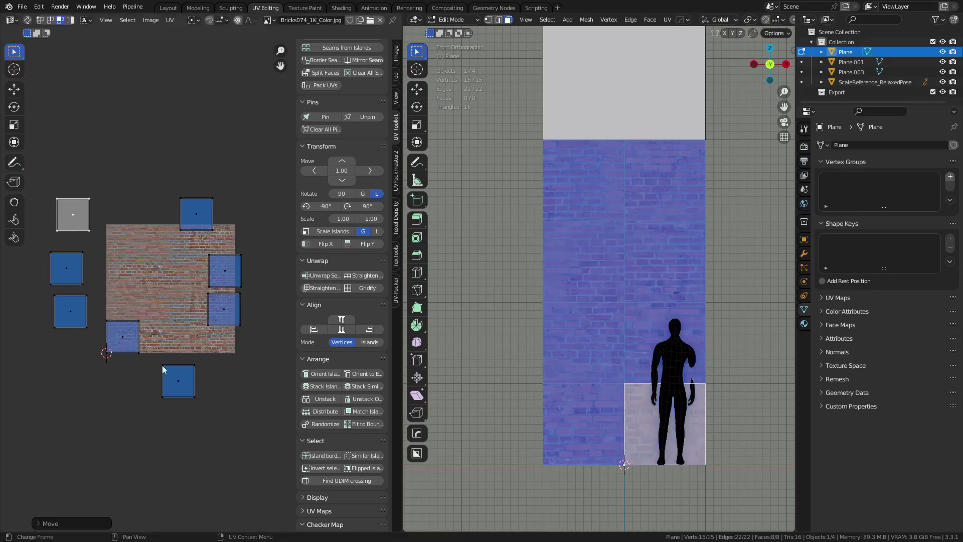
Step: Try stacking all UV islands and fitting them to the UV bounds with UV Toolkit, and undo both operations
{"action": "left_click", "coordinate": [121, 333]}
{"action": "middle_click_drag", "start_coordinate": [133, 342], "coordinate": [144, 352]}
{"action": "key", "text": "a"}
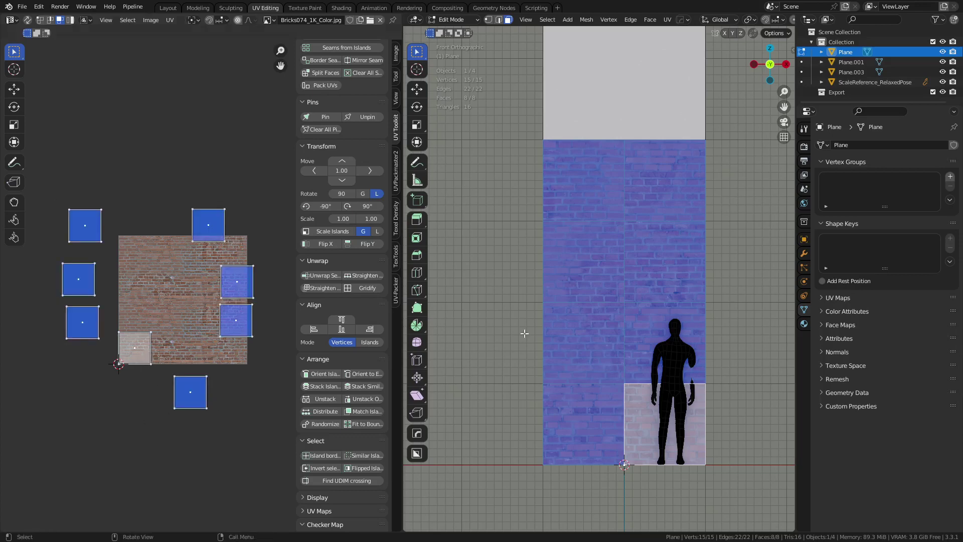
{"action": "scroll", "coordinate": [343, 348], "scroll_direction": "down", "scroll_amount": 3}
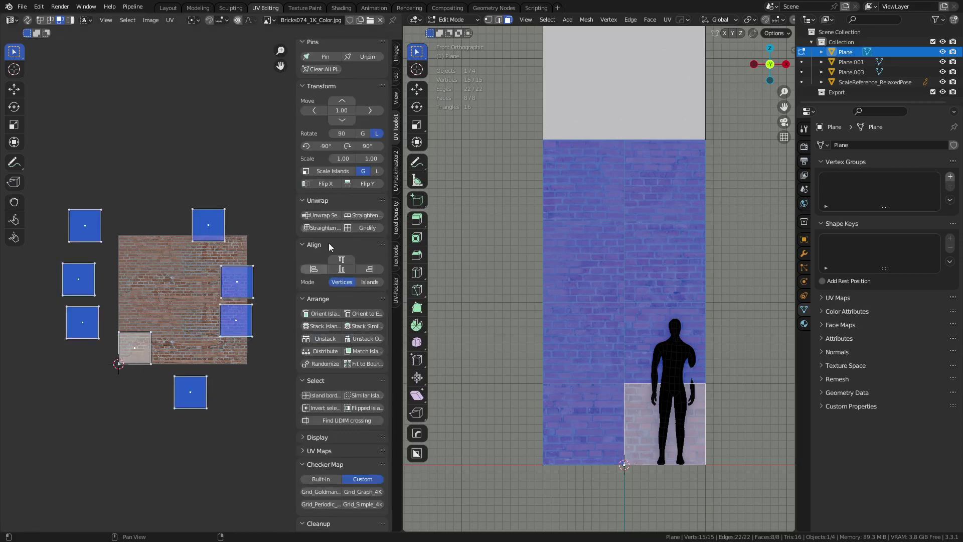
{"action": "left_click", "coordinate": [322, 326]}
{"action": "left_click", "coordinate": [363, 363]}
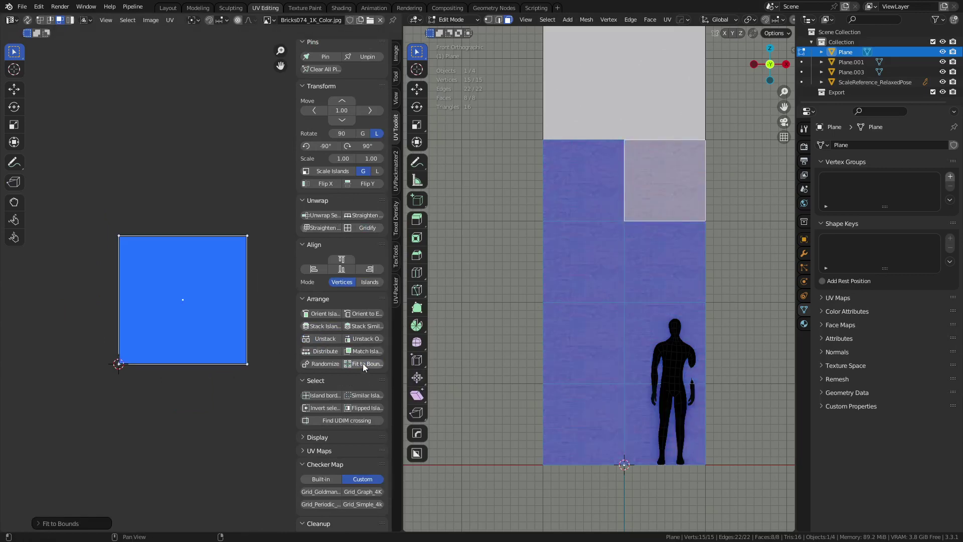
{"action": "key", "text": "ctrl+z"}
{"action": "key", "text": "ctrl+z"}
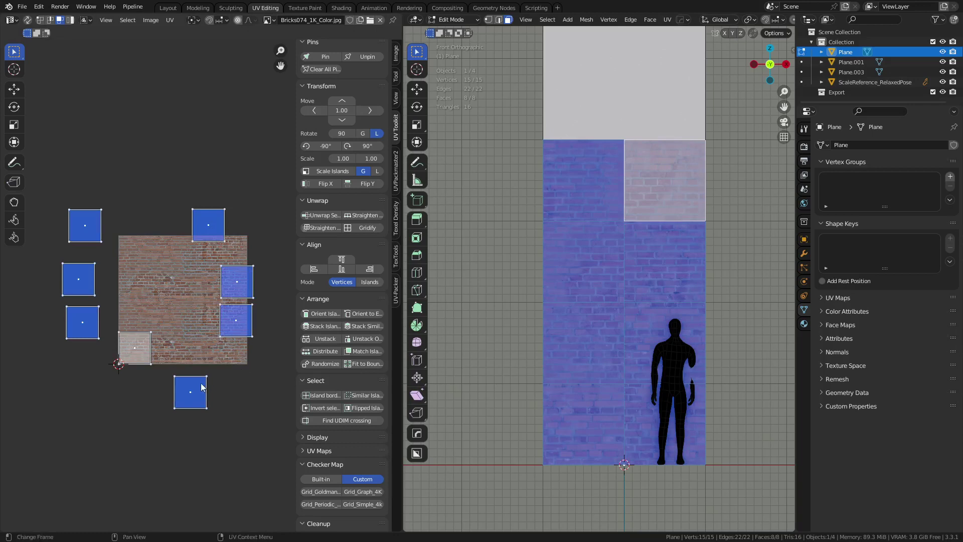
Step: Try selecting similar UV islands with TexTools, using the square below the brick texture as the reference
{"action": "left_click", "coordinate": [396, 261]}
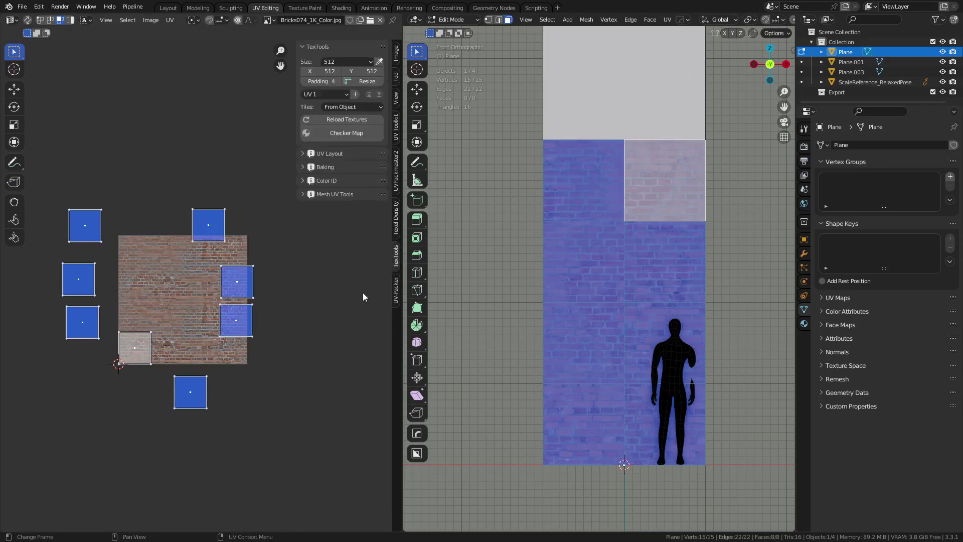
{"action": "left_click", "coordinate": [302, 153]}
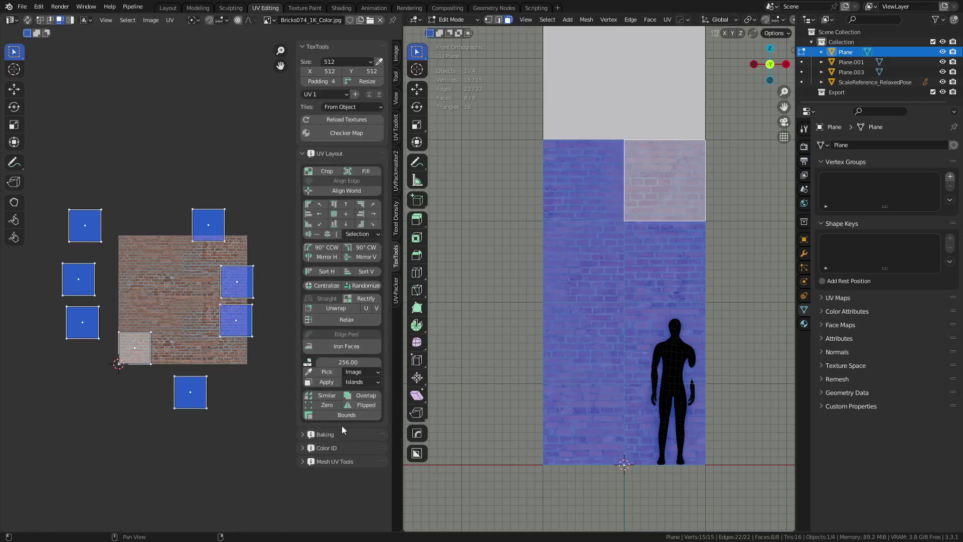
{"action": "left_click", "coordinate": [320, 396]}
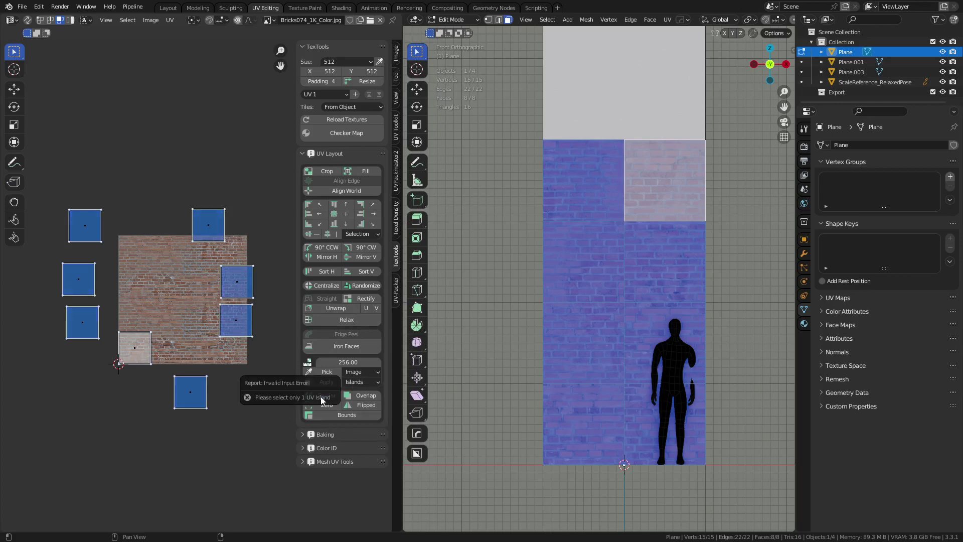
{"action": "left_click", "coordinate": [188, 400]}
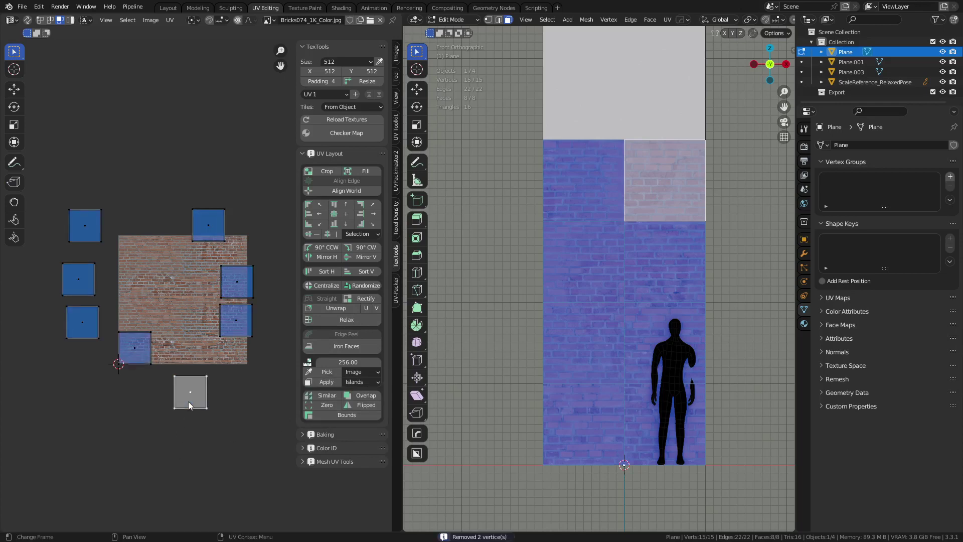
{"action": "left_click", "coordinate": [335, 400]}
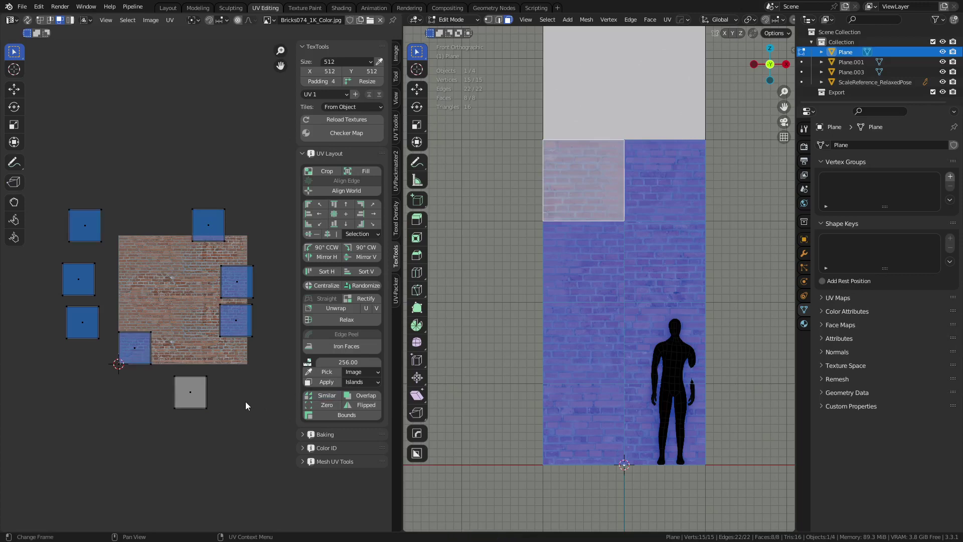
Step: Select all eight UV squares and stack them on their common centre with the TexTools alignment
{"action": "left_click", "coordinate": [188, 392]}
{"action": "left_click", "coordinate": [141, 342], "text": "shift"}
{"action": "left_click", "coordinate": [76, 311], "text": "shift"}
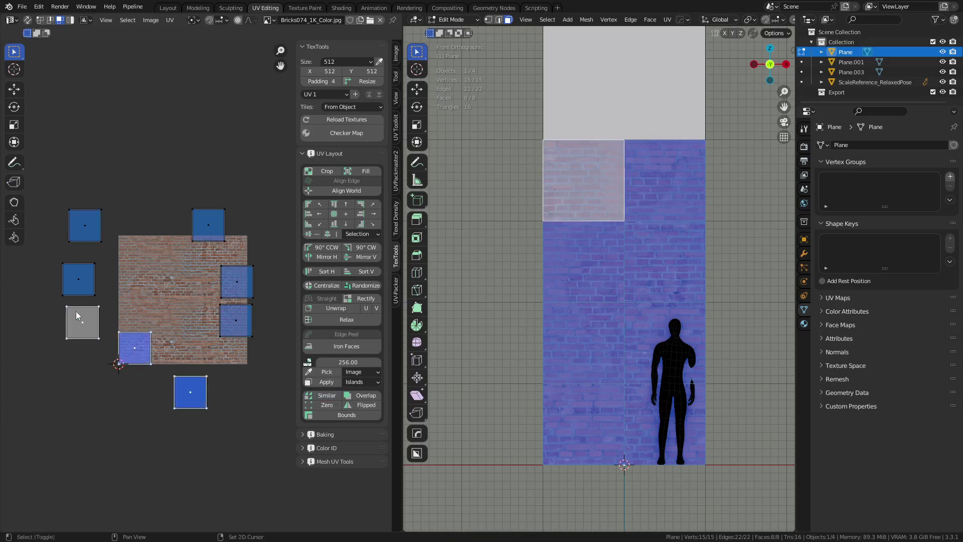
{"action": "left_click", "coordinate": [78, 277]}
{"action": "left_click", "coordinate": [85, 224]}
{"action": "left_click", "coordinate": [213, 231]}
{"action": "left_click", "coordinate": [236, 283]}
{"action": "left_click", "coordinate": [238, 322]}
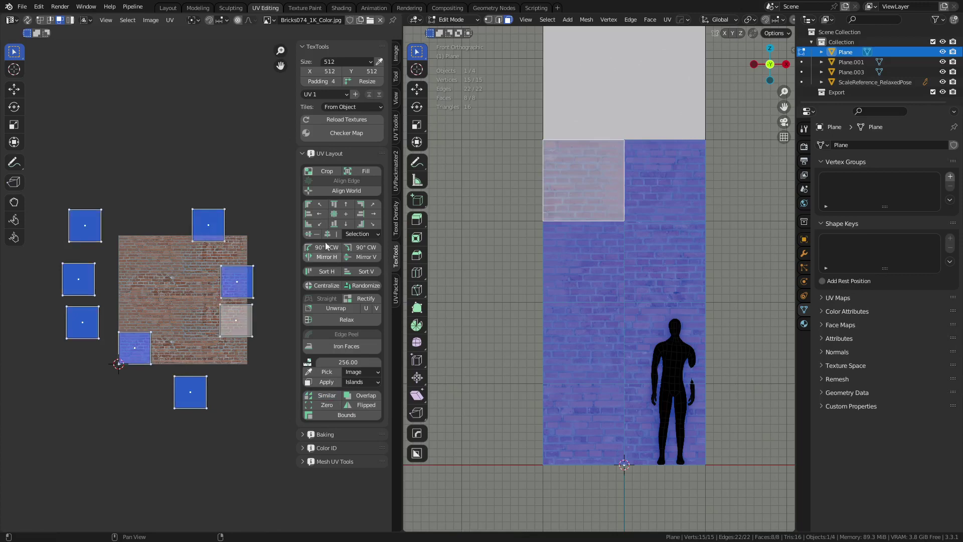
{"action": "left_click", "coordinate": [345, 214]}
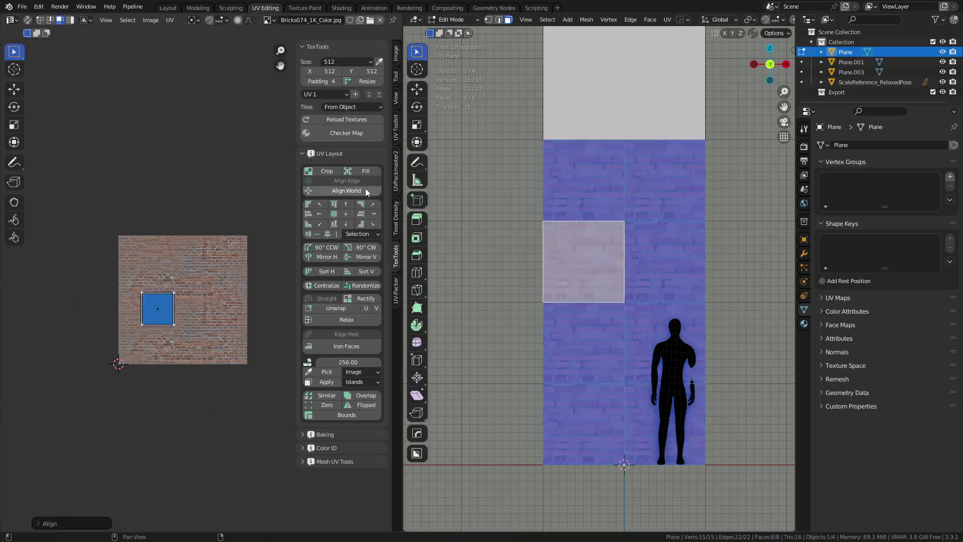
{"action": "left_click", "coordinate": [325, 171]}
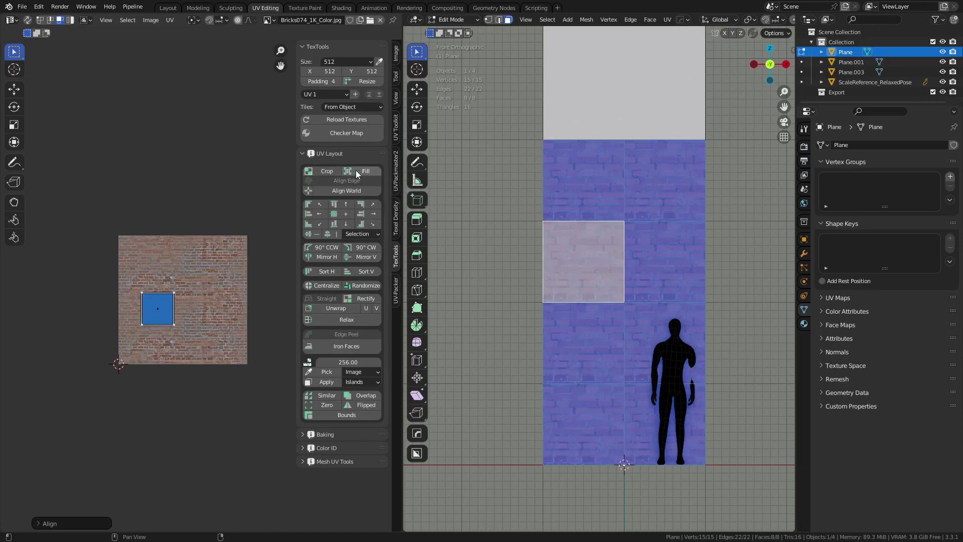
{"action": "key", "text": "ctrl+z"}
{"action": "key", "text": "ctrl+z"}
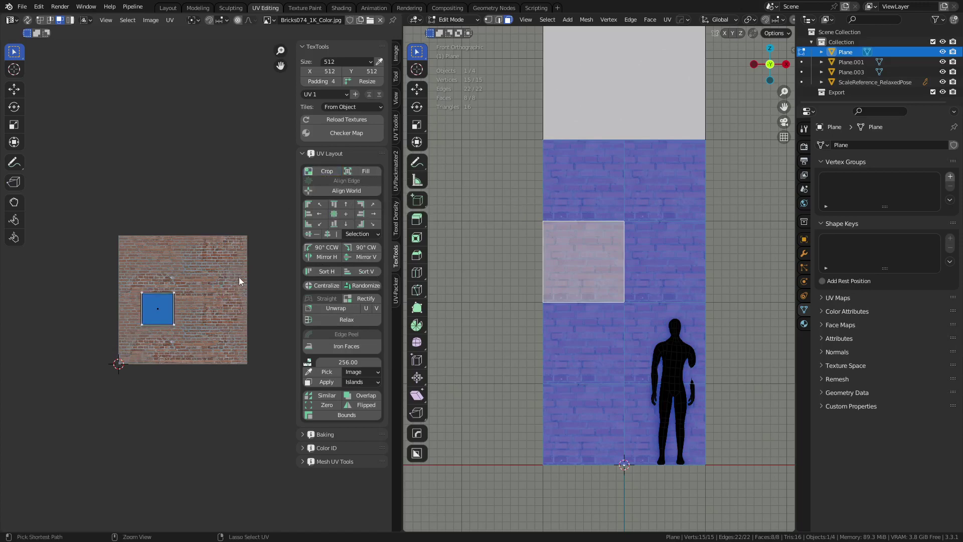
Step: Centre-align the stacked UV squares and expand them to the full texture with TexTools Fill, and return to Object Mode with nothing selected
{"action": "left_click", "coordinate": [344, 214]}
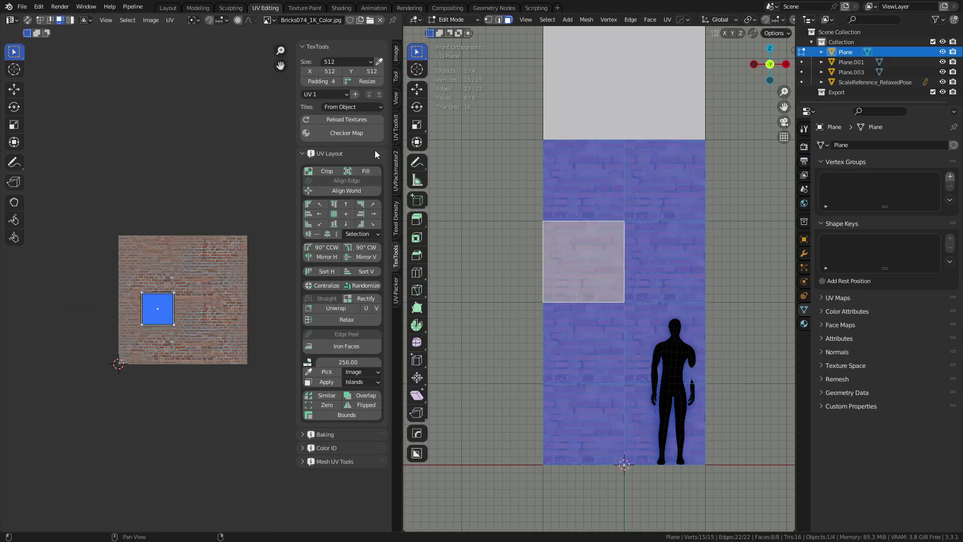
{"action": "left_click", "coordinate": [365, 173]}
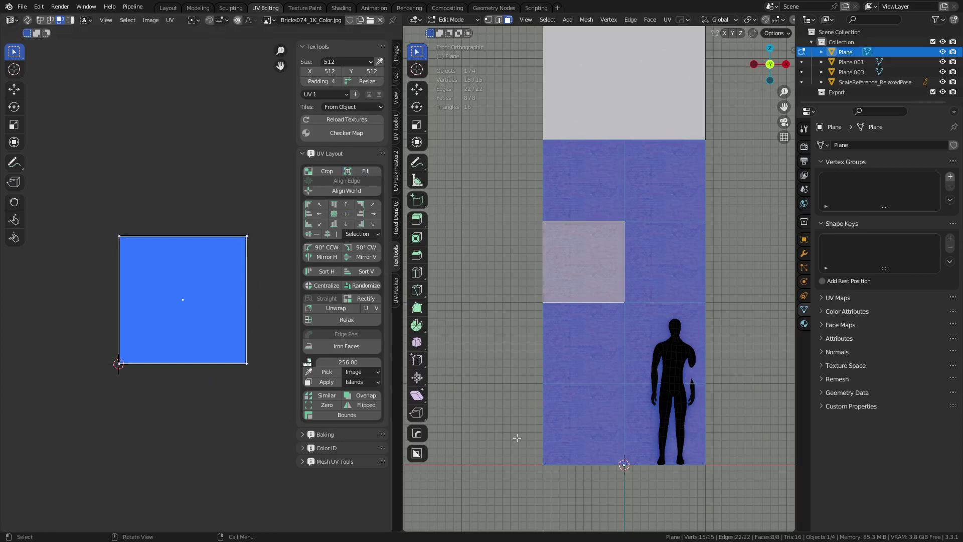
{"action": "key", "text": "ctrl+Tab"}
{"action": "left_click", "coordinate": [480, 346]}
Step: Examine the brick wall in the Layout workspace up close and from several angles, checking texture repetition and brick scale against the human figure
{"action": "scroll", "coordinate": [667, 362], "scroll_direction": "up", "scroll_amount": 3}
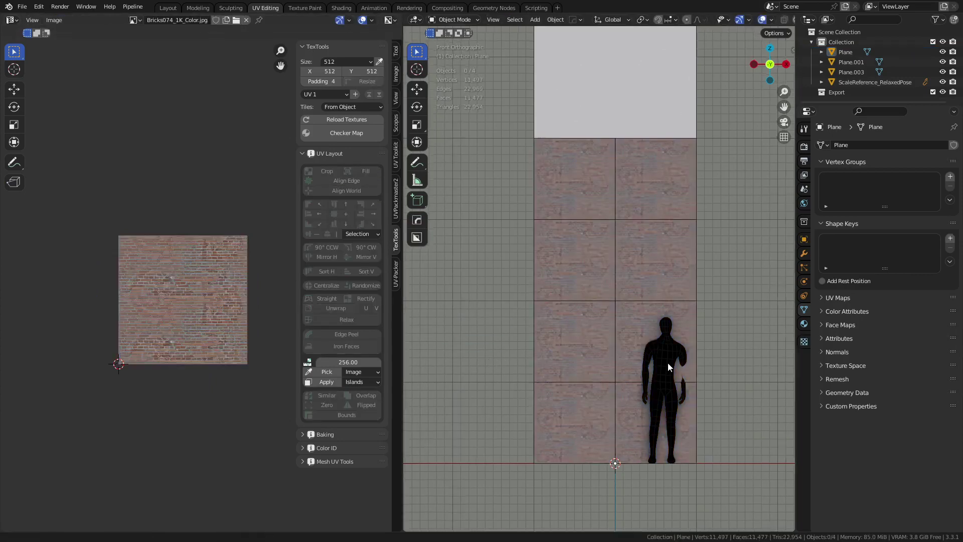
{"action": "scroll", "coordinate": [597, 345], "scroll_direction": "up", "scroll_amount": 2}
{"action": "middle_click_drag", "start_coordinate": [570, 344], "coordinate": [614, 369]}
{"action": "left_click", "coordinate": [168, 8]}
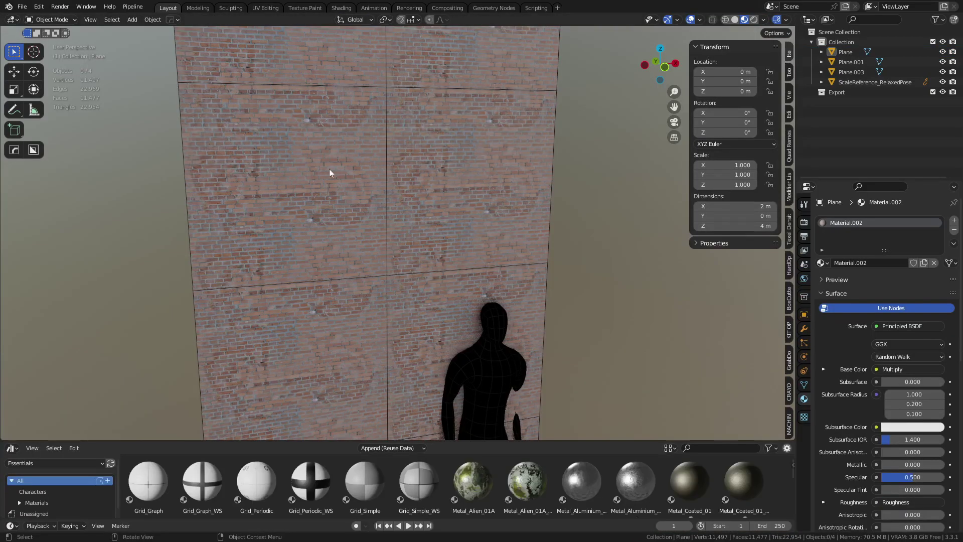
{"action": "scroll", "coordinate": [481, 312], "scroll_direction": "up", "scroll_amount": 3}
{"action": "middle_click_drag", "start_coordinate": [485, 357], "coordinate": [467, 315]}
{"action": "scroll", "coordinate": [410, 318], "scroll_direction": "up", "scroll_amount": 2}
{"action": "scroll", "coordinate": [465, 321], "scroll_direction": "down", "scroll_amount": 4}
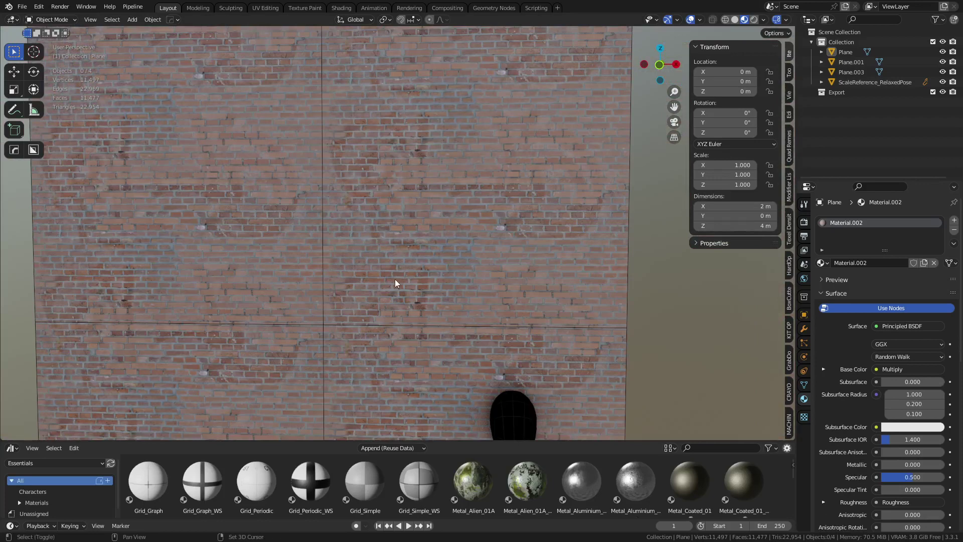
{"action": "middle_click_drag", "start_coordinate": [395, 279], "coordinate": [468, 315], "text": "shift"}
{"action": "middle_click_drag", "start_coordinate": [485, 238], "coordinate": [530, 218]}
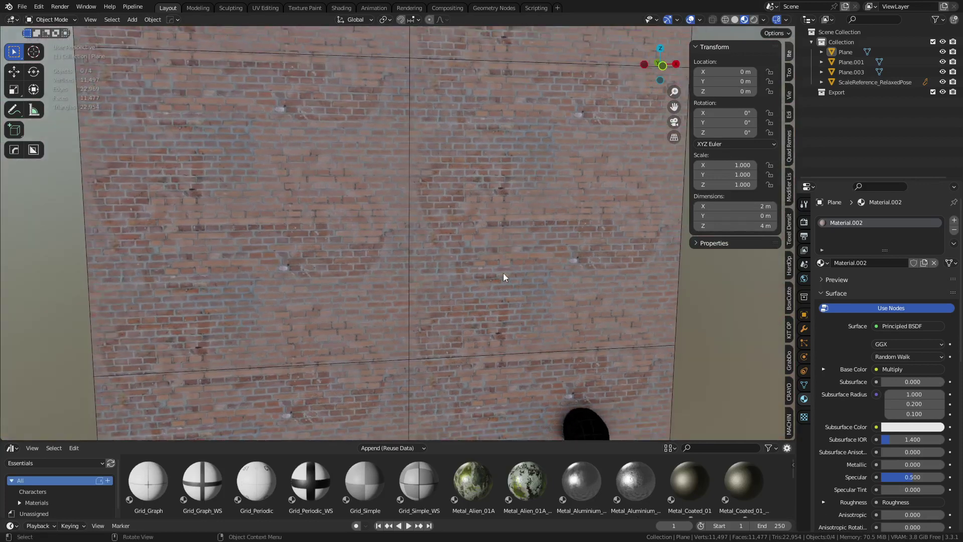
{"action": "middle_click_drag", "start_coordinate": [504, 277], "coordinate": [538, 265]}
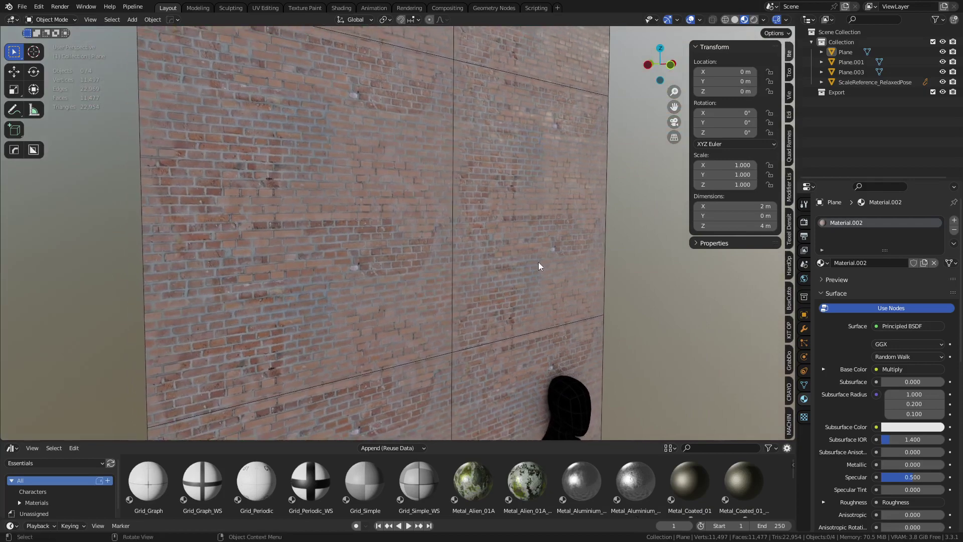
{"action": "scroll", "coordinate": [540, 251], "scroll_direction": "down", "scroll_amount": 4}
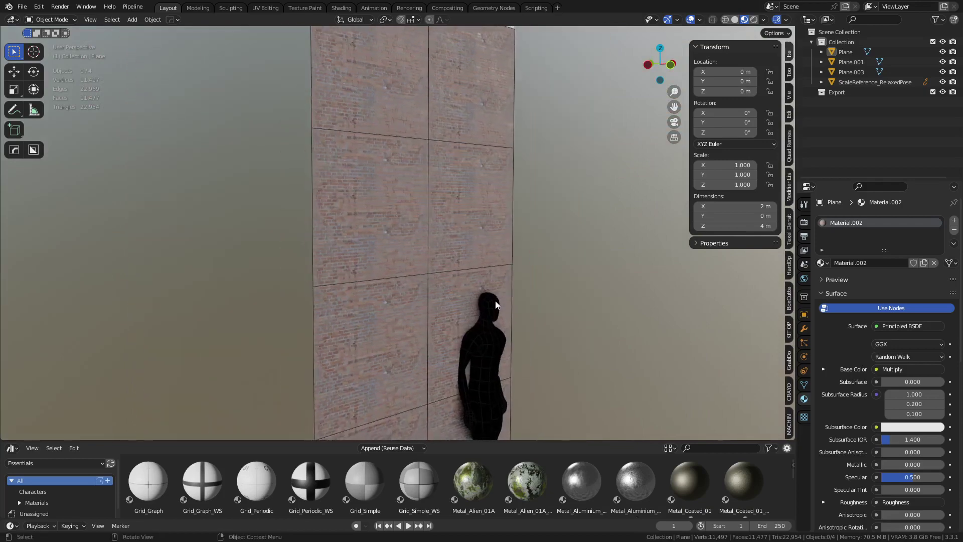
{"action": "scroll", "coordinate": [518, 303], "scroll_direction": "up", "scroll_amount": 5}
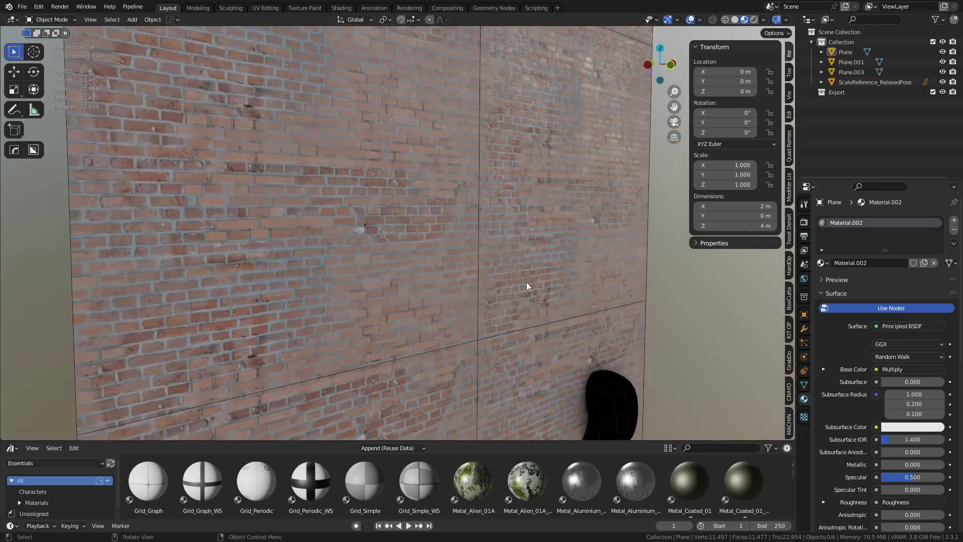
{"action": "middle_click_drag", "start_coordinate": [526, 281], "coordinate": [458, 292]}
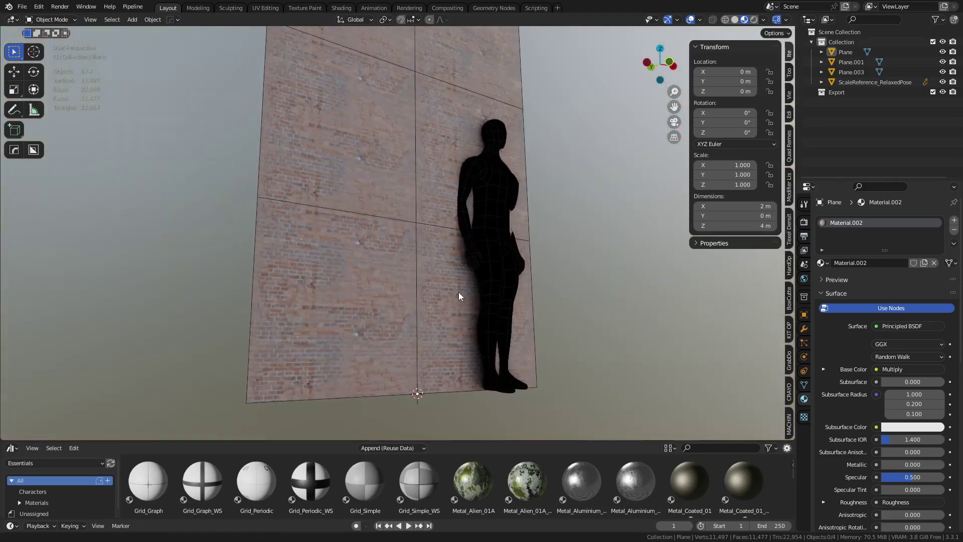
Step: Select the brick wall plane, check its UV layout in the UV Editing workspace, and return to Layout with the whole wall in view
{"action": "left_click", "coordinate": [366, 294]}
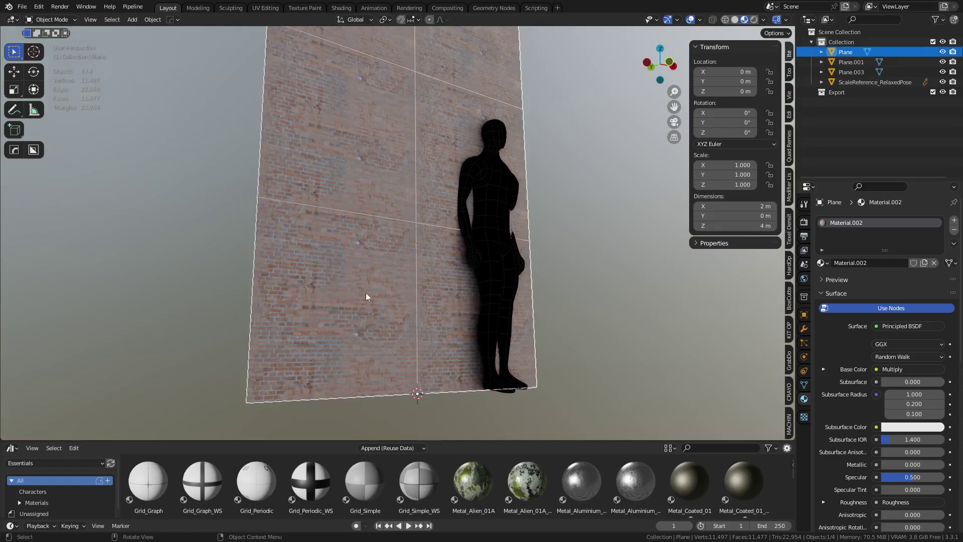
{"action": "left_click", "coordinate": [274, 9]}
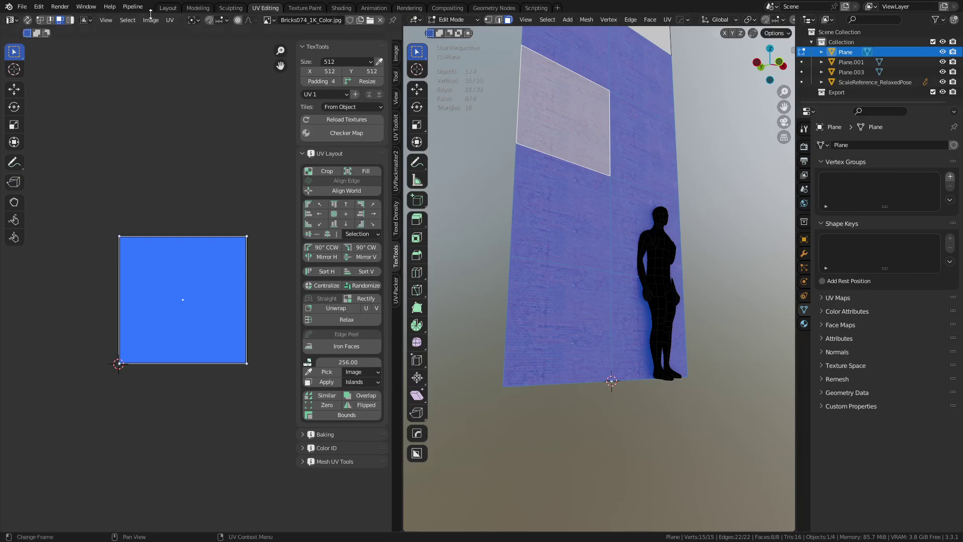
{"action": "left_click", "coordinate": [168, 8]}
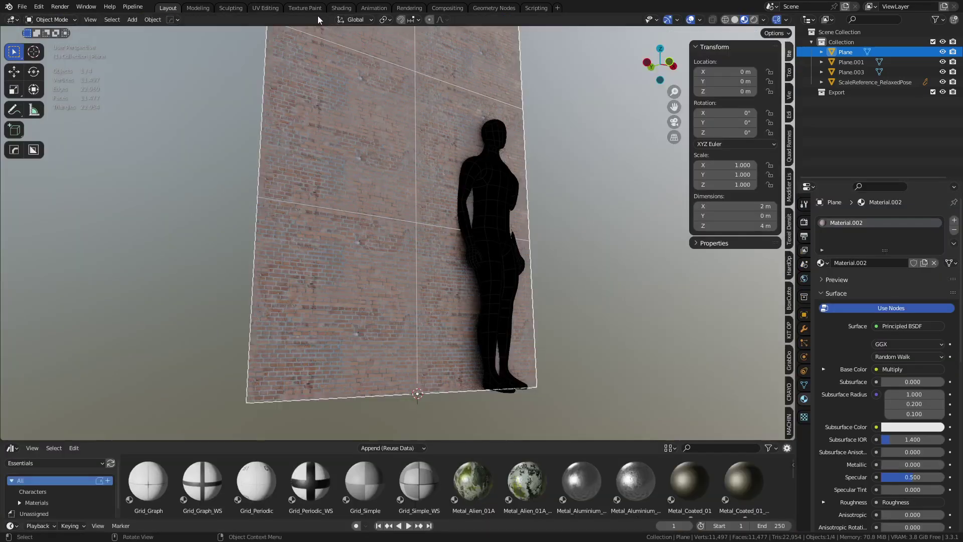
{"action": "middle_click_drag", "start_coordinate": [450, 289], "coordinate": [416, 309]}
{"action": "scroll", "coordinate": [416, 309], "scroll_direction": "down", "scroll_amount": 5}
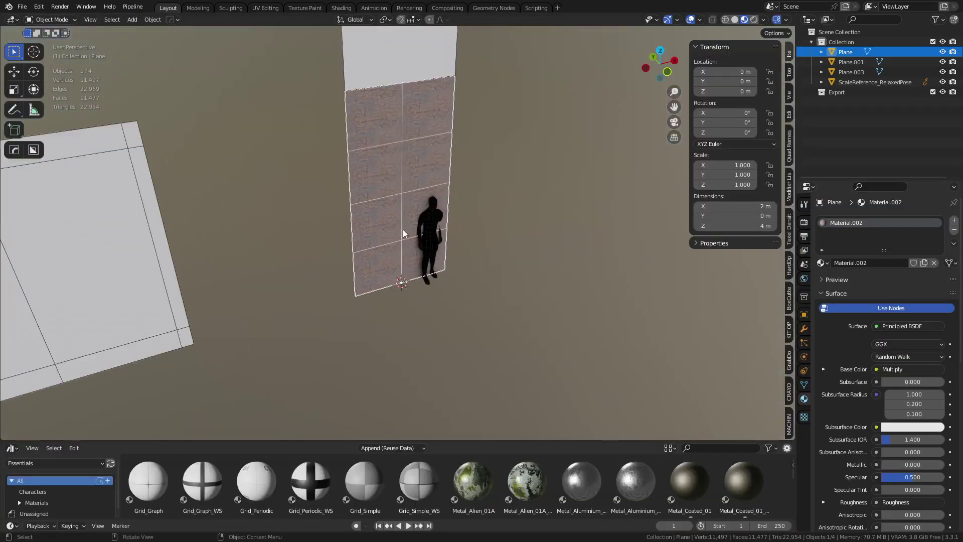
Step: Dissolve the brick wall plane's central vertical edge loop and three inner horizontal edge loops into a single face, and view it from the front
{"action": "key", "text": "Tab"}
{"action": "left_click", "coordinate": [444, 223]}
{"action": "left_click", "coordinate": [386, 241], "text": "alt"}
{"action": "left_click", "coordinate": [401, 219], "text": "alt+shift"}
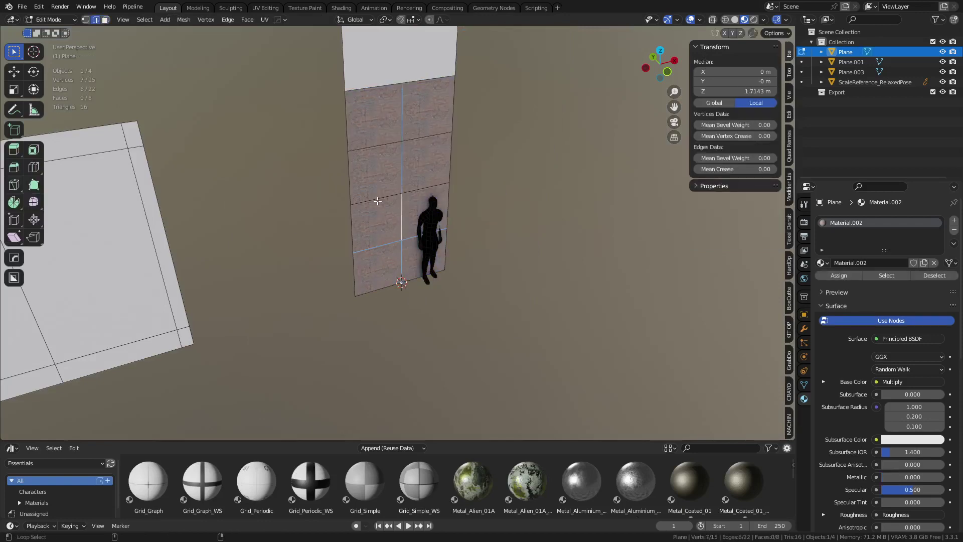
{"action": "left_click", "coordinate": [376, 199], "text": "alt+shift"}
{"action": "left_click", "coordinate": [368, 149], "text": "alt+shift"}
{"action": "key", "text": "ctrl+x"}
{"action": "key", "text": "KP_1"}
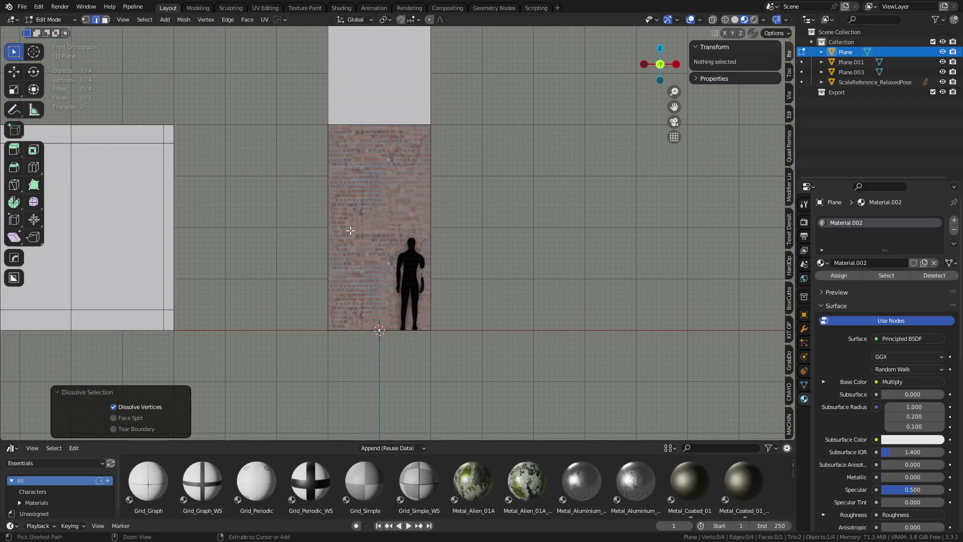
Step: Add a horizontal loop cut across the middle of the brick plane and select both resulting faces
{"action": "key", "text": "ctrl+r"}
{"action": "left_click", "coordinate": [350, 227]}
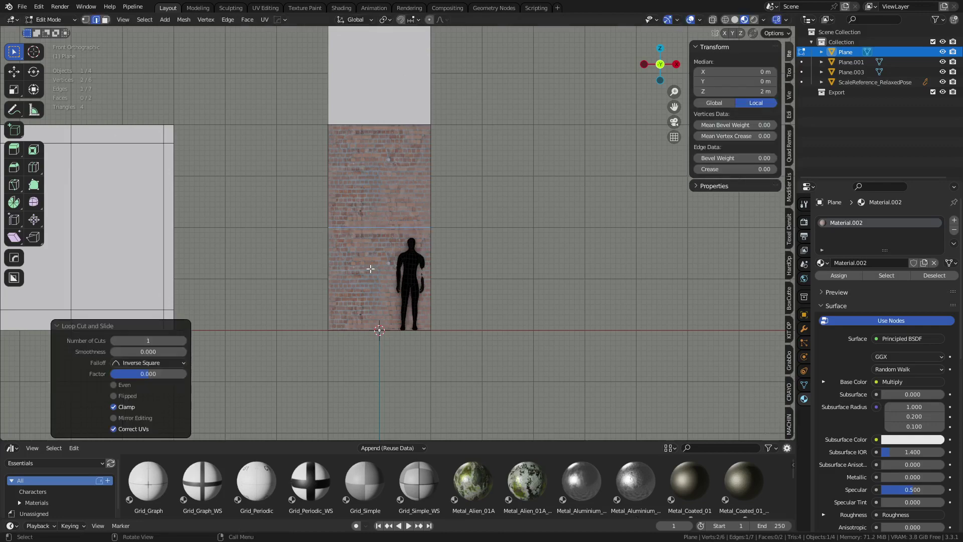
{"action": "key", "text": "3"}
{"action": "left_click", "coordinate": [368, 268]}
{"action": "left_click", "coordinate": [351, 188]}
{"action": "key", "text": "a"}
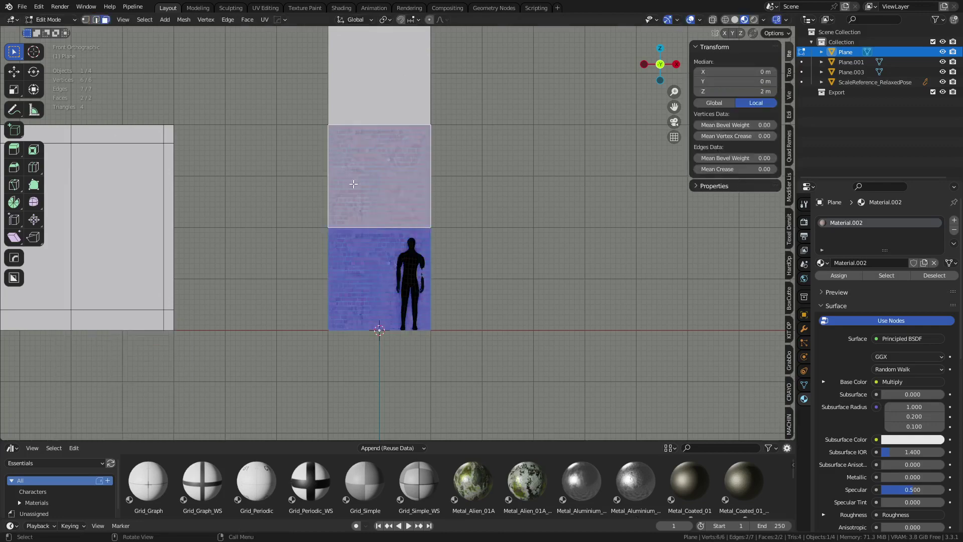
Step: Switch to the UV Editing workspace and unwrap the two selected faces into separate UV islands
{"action": "left_click", "coordinate": [266, 8]}
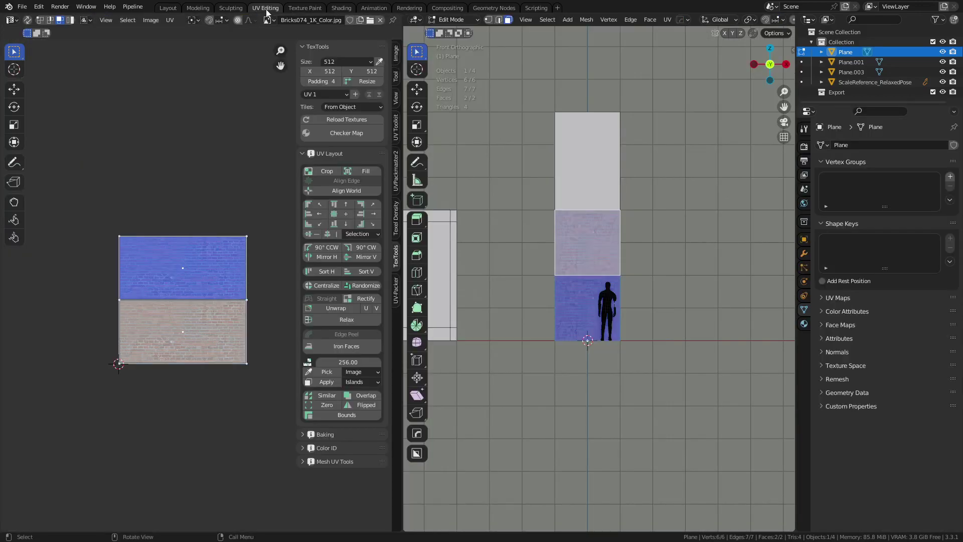
{"action": "key", "text": "u"}
{"action": "left_click", "coordinate": [575, 279]}
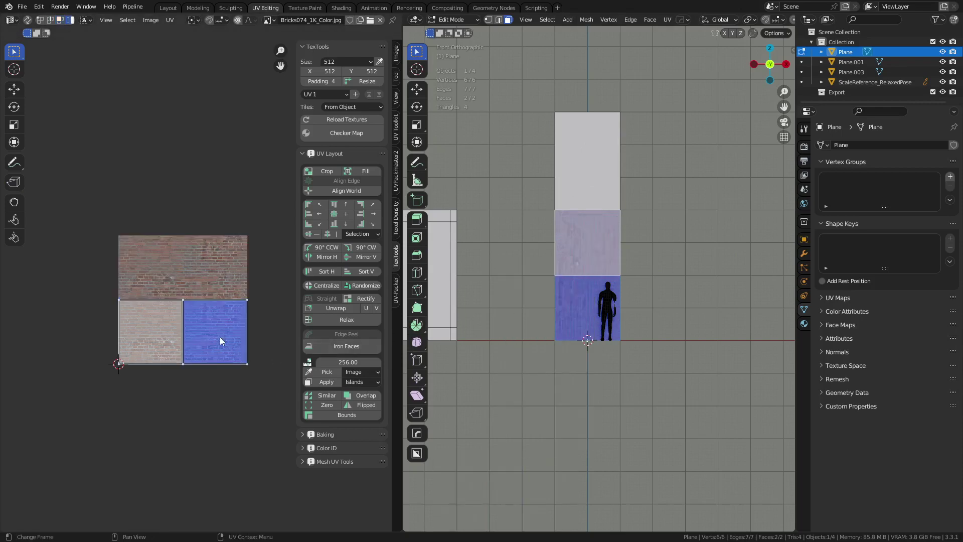
Step: Move the upper face's UV island away from the other island, partly beyond the edge of the brick image
{"action": "key", "text": "g"}
{"action": "right_click", "coordinate": [243, 327]}
{"action": "left_click", "coordinate": [221, 338]}
{"action": "left_click_drag", "start_coordinate": [221, 338], "coordinate": [250, 333]}
{"action": "left_click", "coordinate": [154, 336]}
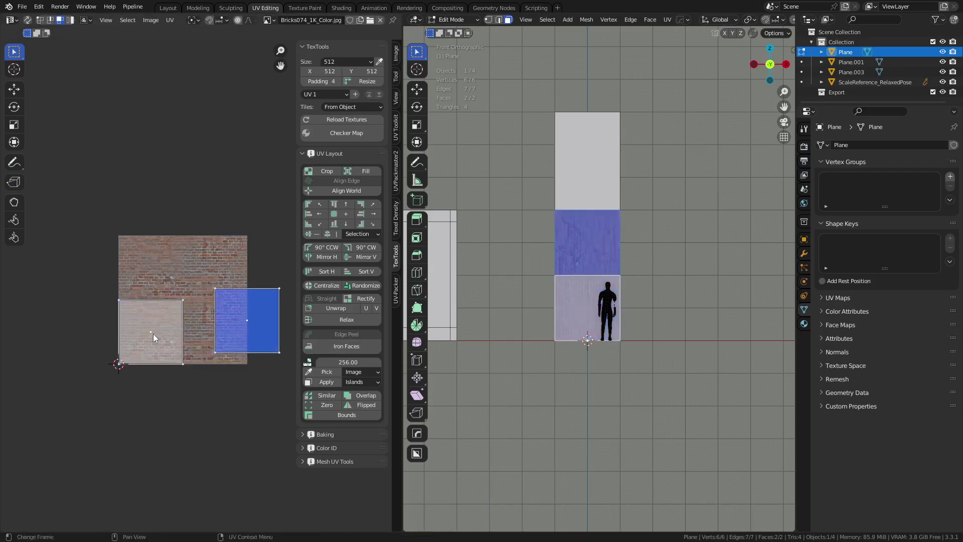
Step: Stack the two UV islands with UV Toolkit and fit them to the UV bounds
{"action": "left_click", "coordinate": [395, 141]}
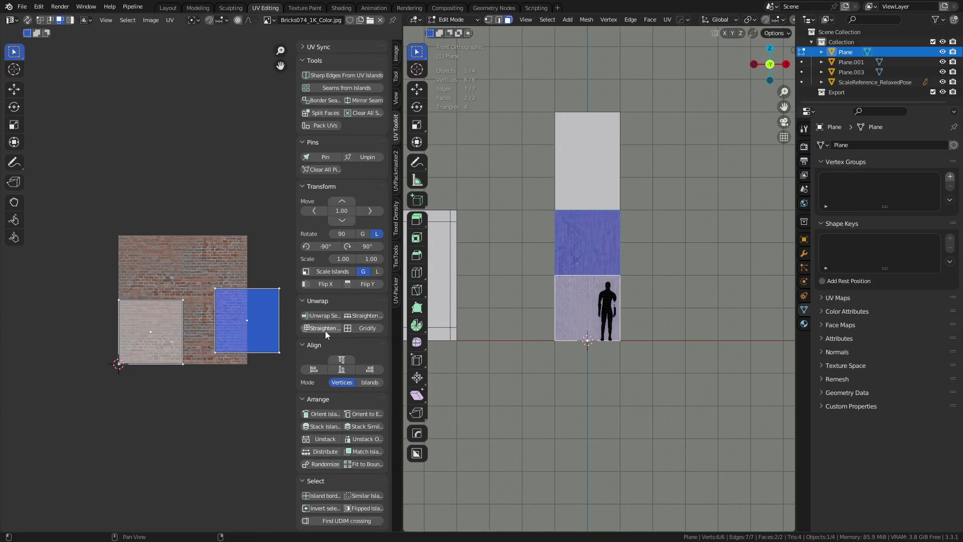
{"action": "scroll", "coordinate": [348, 344], "scroll_direction": "down", "scroll_amount": 1}
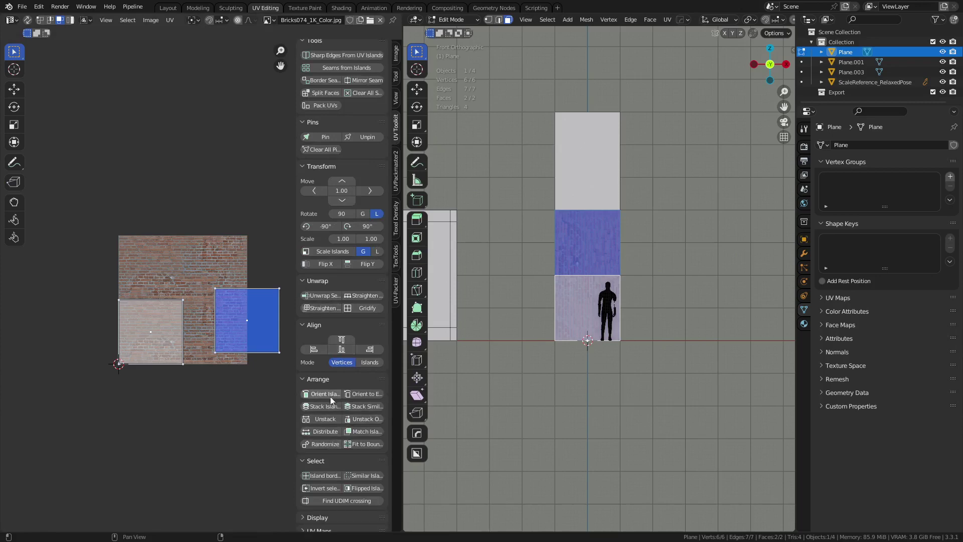
{"action": "left_click", "coordinate": [330, 419]}
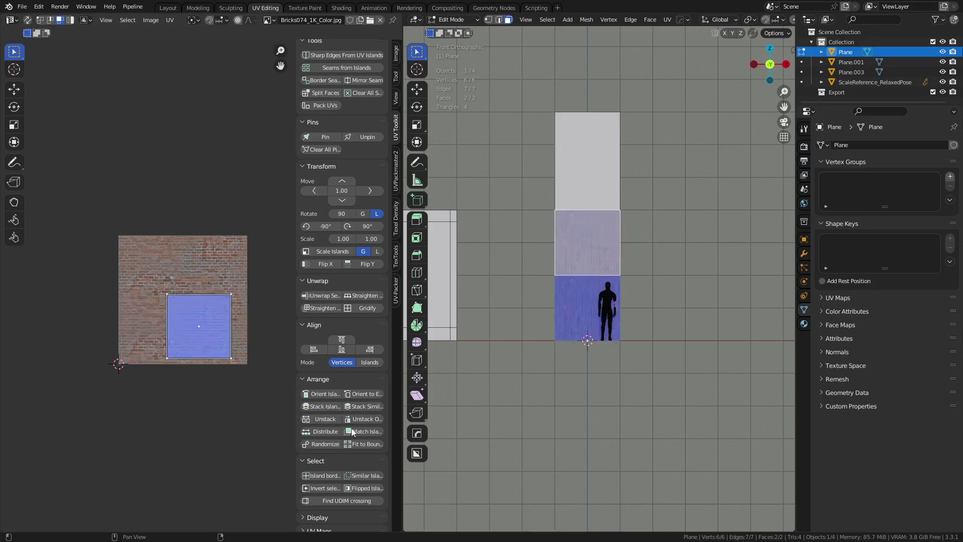
{"action": "left_click", "coordinate": [374, 445]}
Step: Rotate the stacked UV islands by 90 degrees so the brick rows run horizontally on the plane
{"action": "key", "text": "Tab"}
{"action": "left_click", "coordinate": [562, 324]}
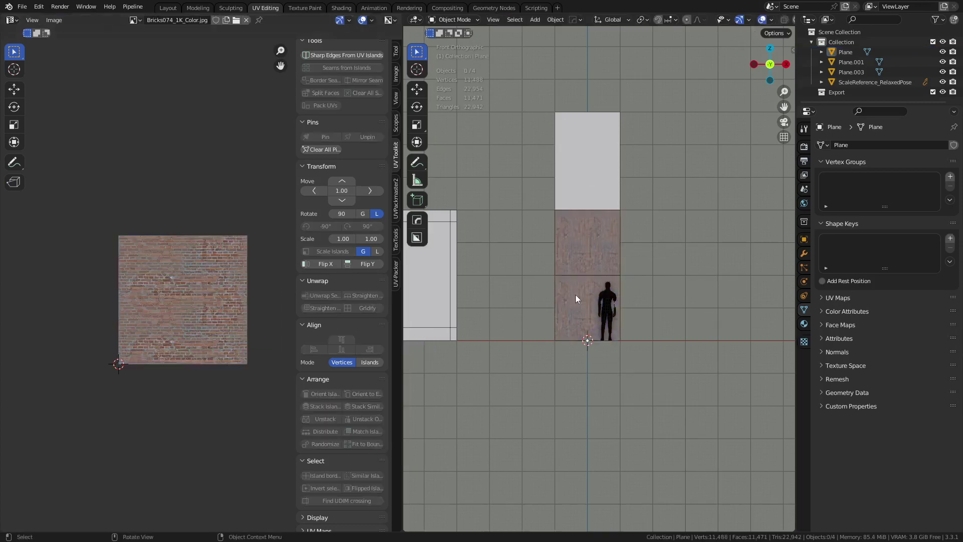
{"action": "key", "text": "f"}
{"action": "scroll", "coordinate": [612, 329], "scroll_direction": "up", "scroll_amount": 4}
{"action": "key", "text": "Tab"}
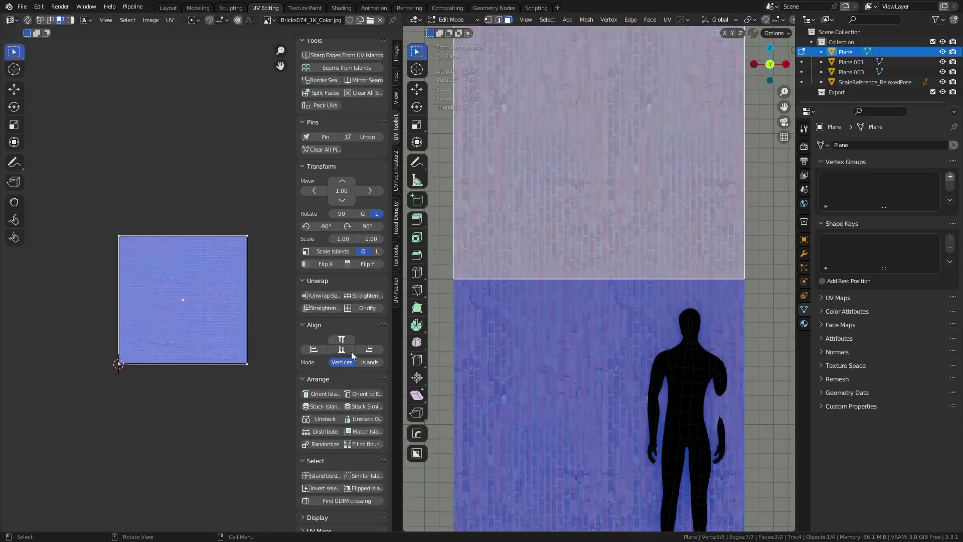
{"action": "type", "text": "r90"}
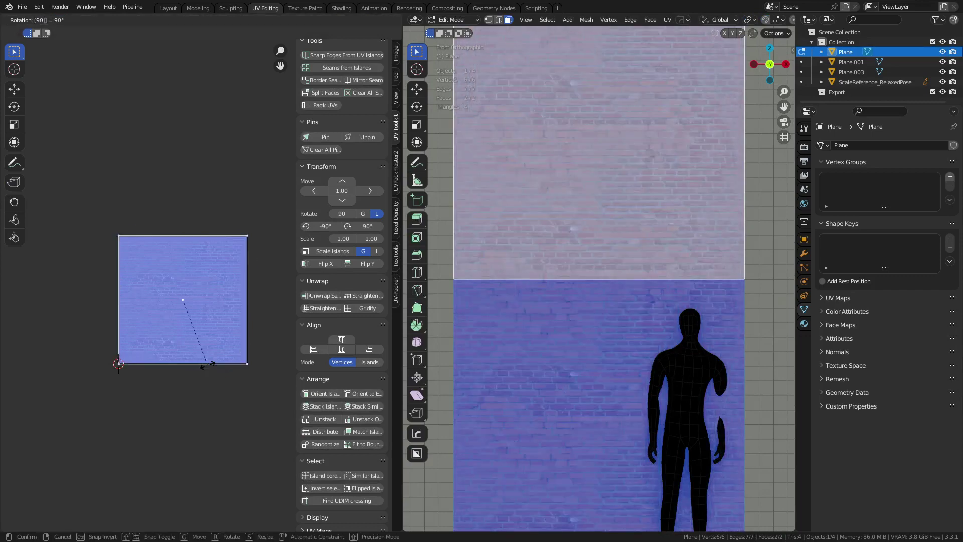
{"action": "key", "text": "Return"}
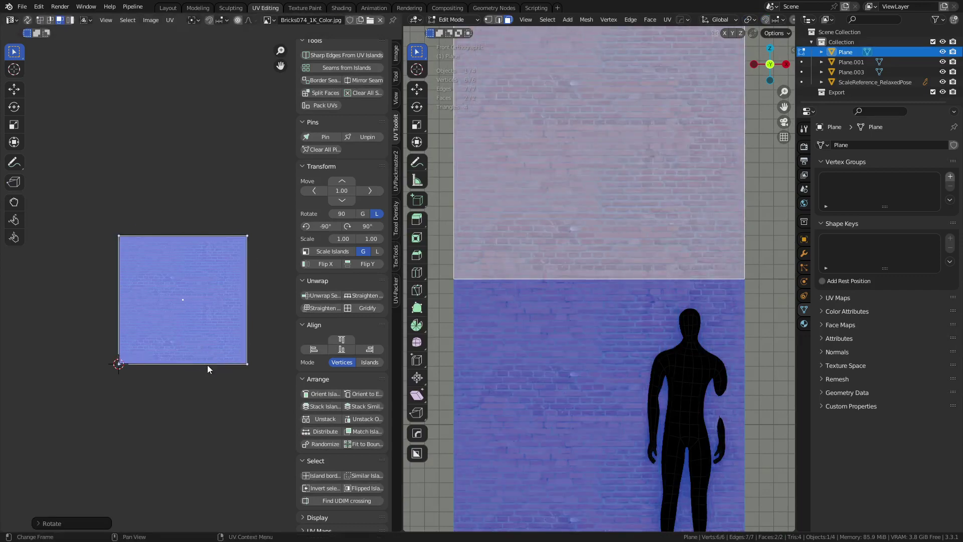
Step: Return to Object Mode and examine the brick tiling and scale on the plane against the human reference
{"action": "key", "text": "Tab"}
{"action": "left_click", "coordinate": [531, 304]}
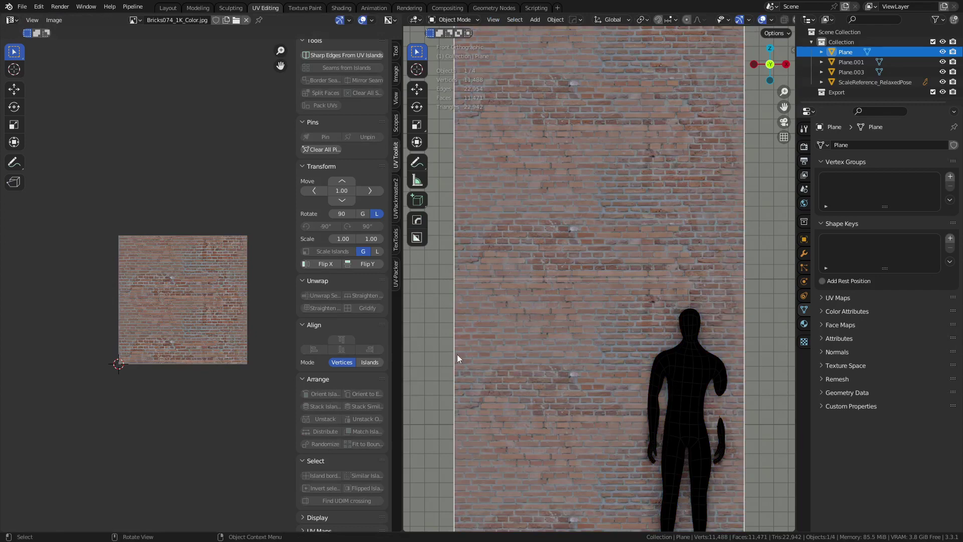
{"action": "scroll", "coordinate": [571, 362], "scroll_direction": "down", "scroll_amount": 3}
{"action": "scroll", "coordinate": [614, 368], "scroll_direction": "up", "scroll_amount": 5}
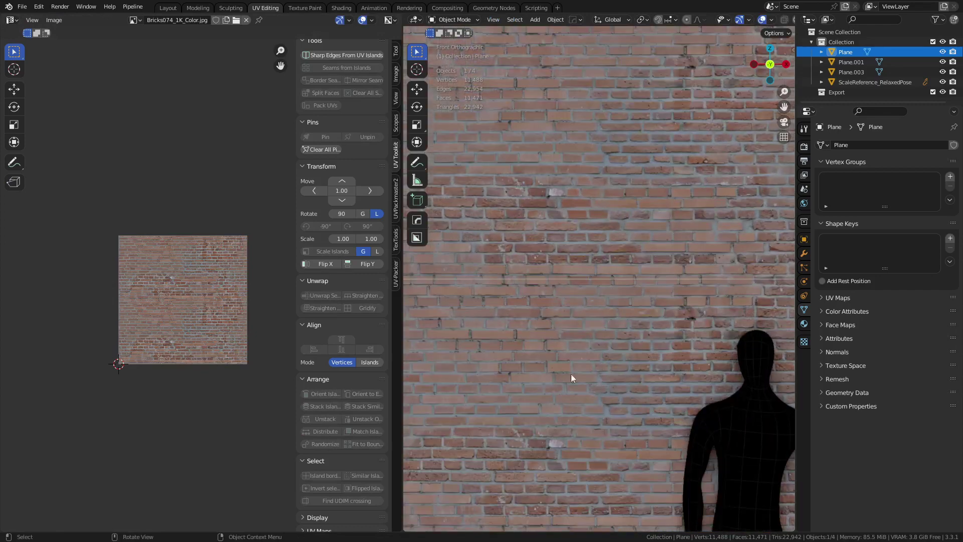
{"action": "scroll", "coordinate": [603, 348], "scroll_direction": "down", "scroll_amount": 4}
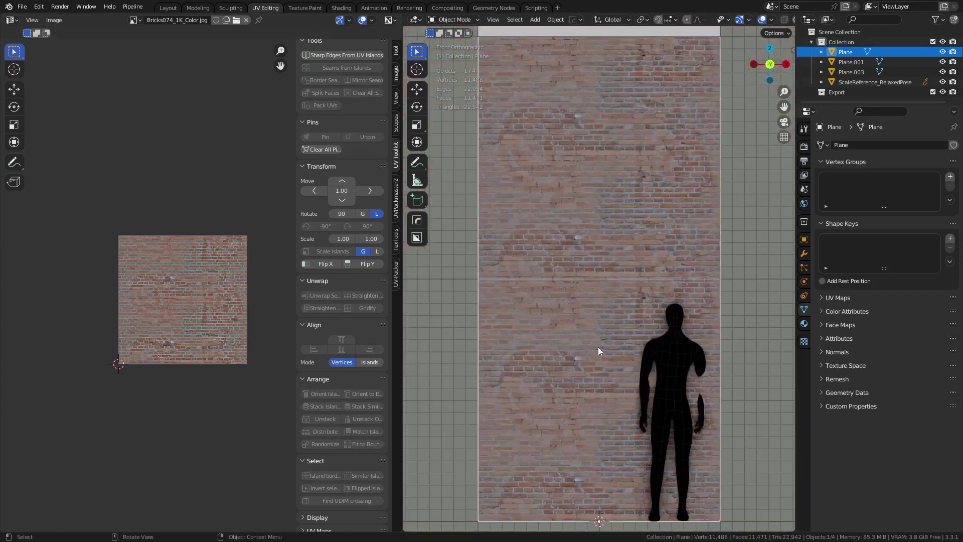
{"action": "scroll", "coordinate": [597, 347], "scroll_direction": "down", "scroll_amount": 2}
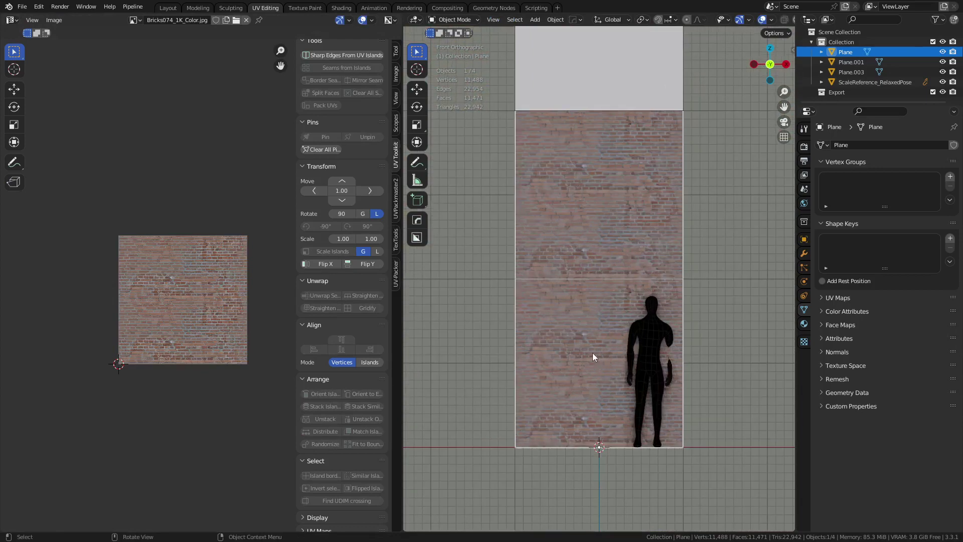
{"action": "key", "text": "Tab"}
{"action": "left_click", "coordinate": [664, 352]}
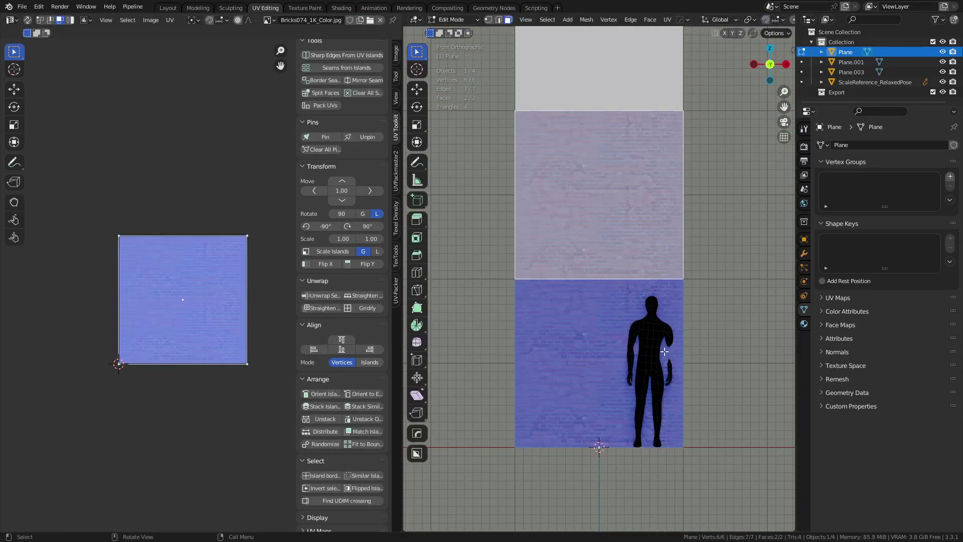
{"action": "key", "text": "Tab"}
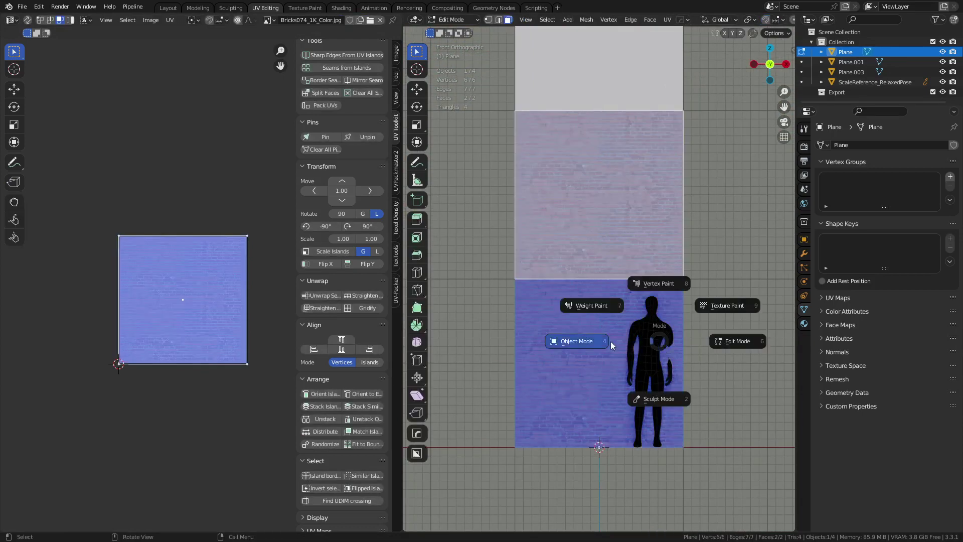
{"action": "left_click", "coordinate": [570, 339]}
{"action": "left_click", "coordinate": [586, 325]}
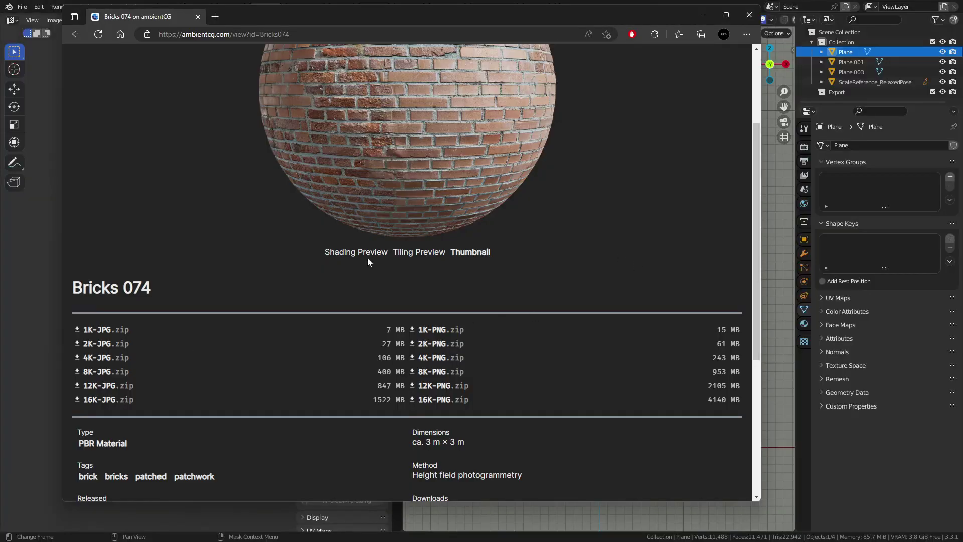
Step: Look through the Bricks 074 page on ambientCG for the texture's real-world dimensions, and return to Blender
{"action": "scroll", "coordinate": [449, 270], "scroll_direction": "down", "scroll_amount": 5}
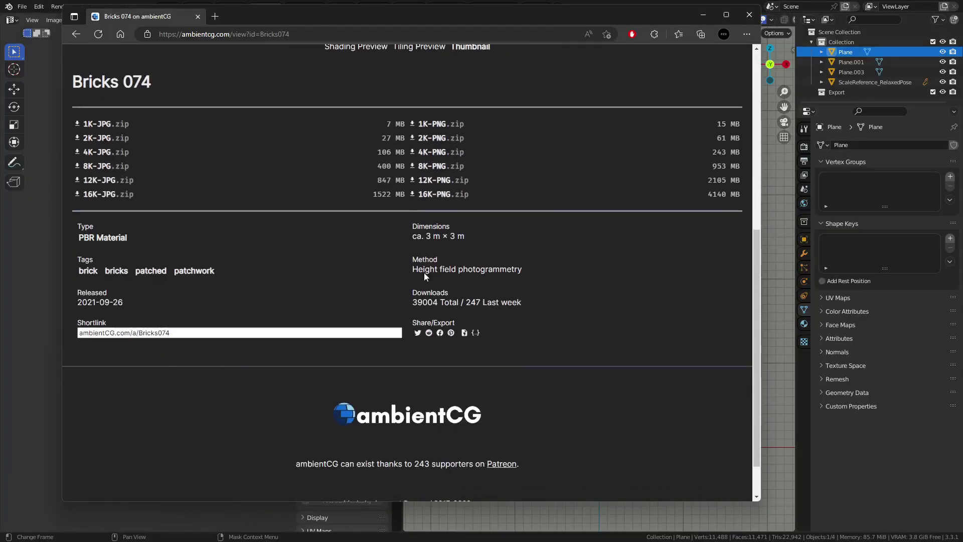
{"action": "scroll", "coordinate": [449, 294], "scroll_direction": "up", "scroll_amount": 4}
{"action": "scroll", "coordinate": [448, 292], "scroll_direction": "up", "scroll_amount": 2}
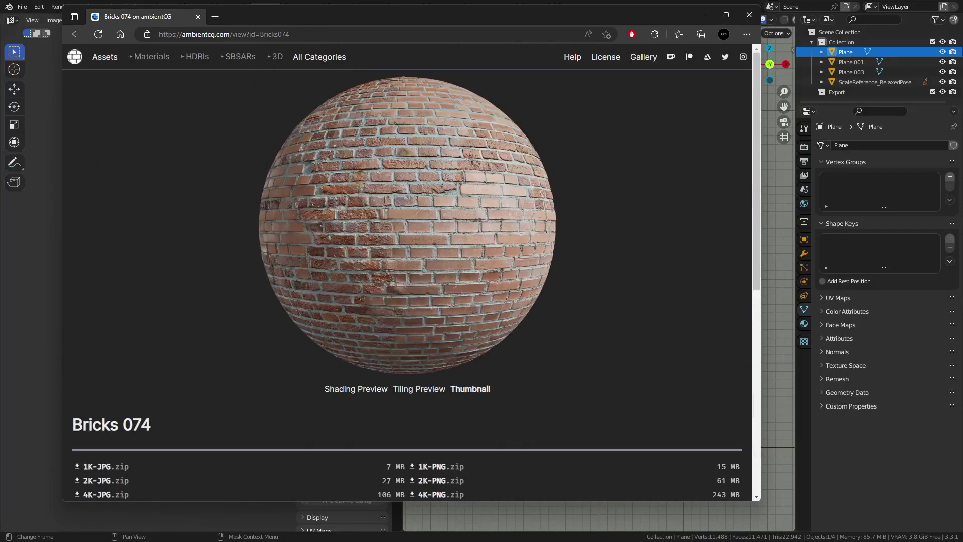
{"action": "key", "text": "alt+Tab"}
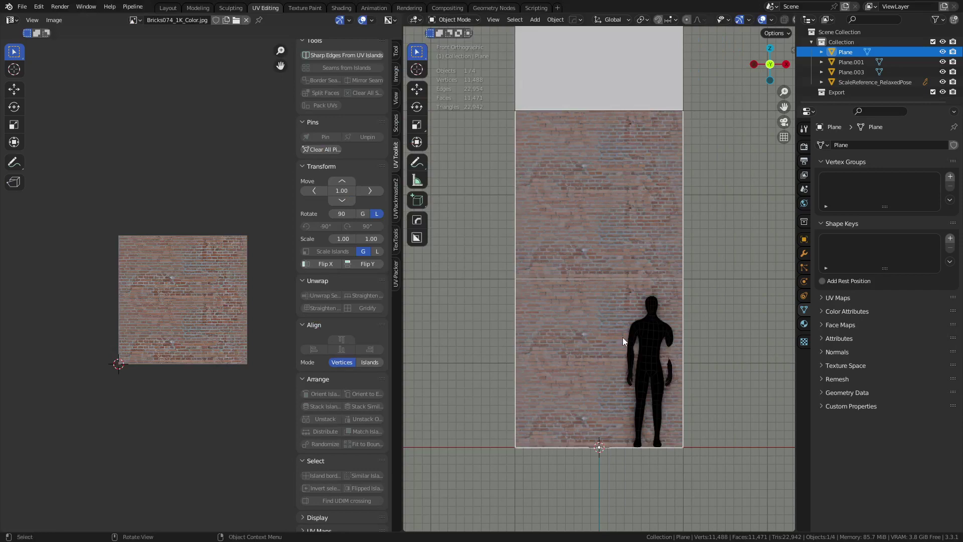
Step: Enter Edit Mode on the brick plane and calculate the texel density of both selected faces
{"action": "middle_click_drag", "start_coordinate": [605, 327], "coordinate": [567, 341]}
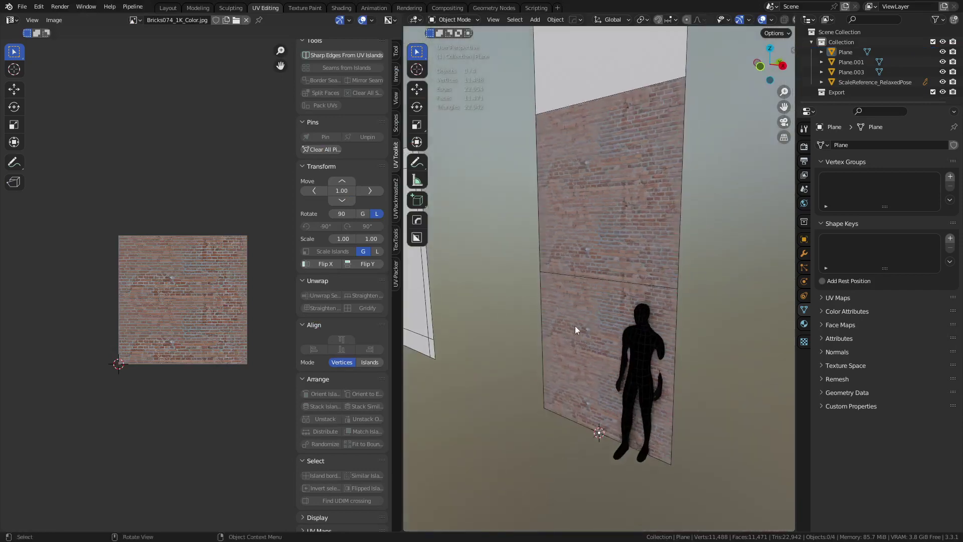
{"action": "scroll", "coordinate": [575, 326], "scroll_direction": "up", "scroll_amount": 3}
{"action": "scroll", "coordinate": [576, 301], "scroll_direction": "down", "scroll_amount": 4}
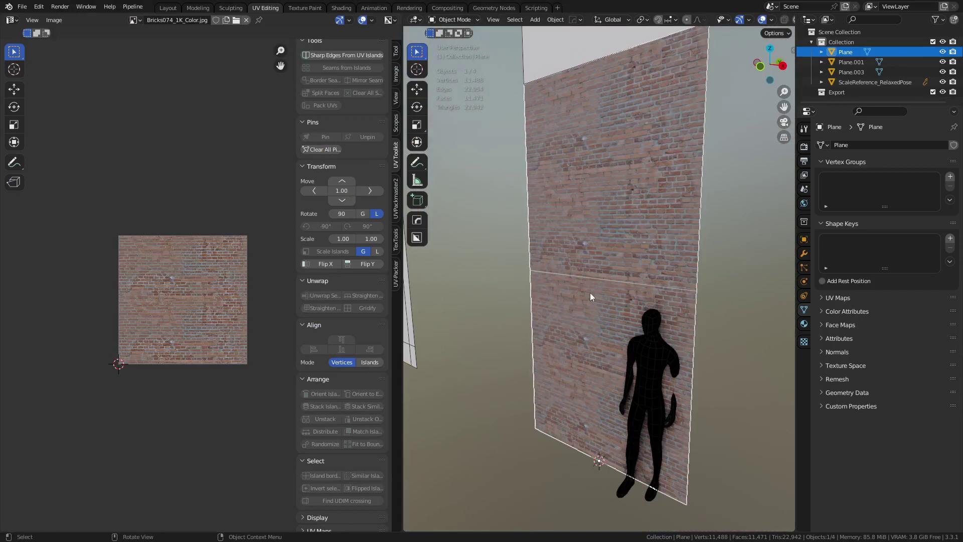
{"action": "middle_click_drag", "start_coordinate": [589, 293], "coordinate": [585, 320]}
{"action": "key", "text": "Tab"}
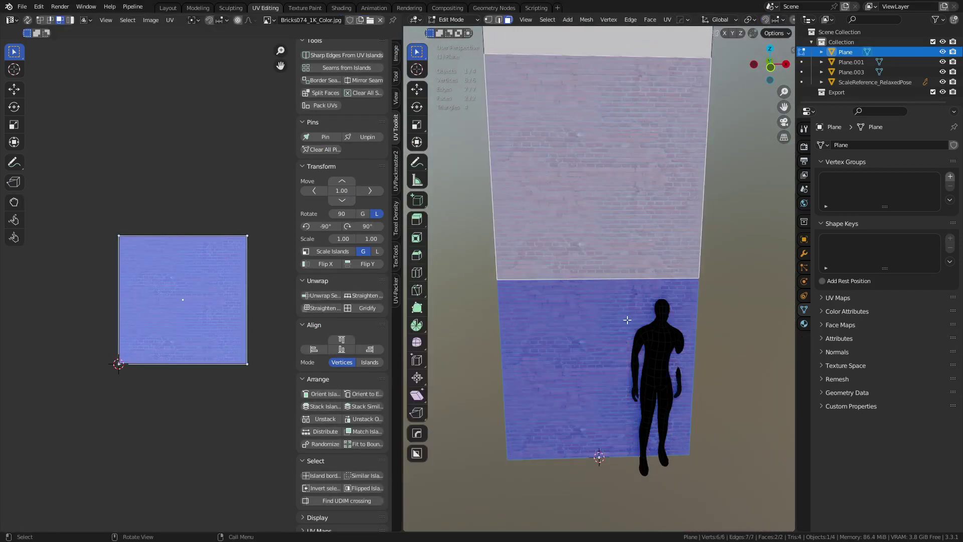
{"action": "left_click", "coordinate": [396, 216]}
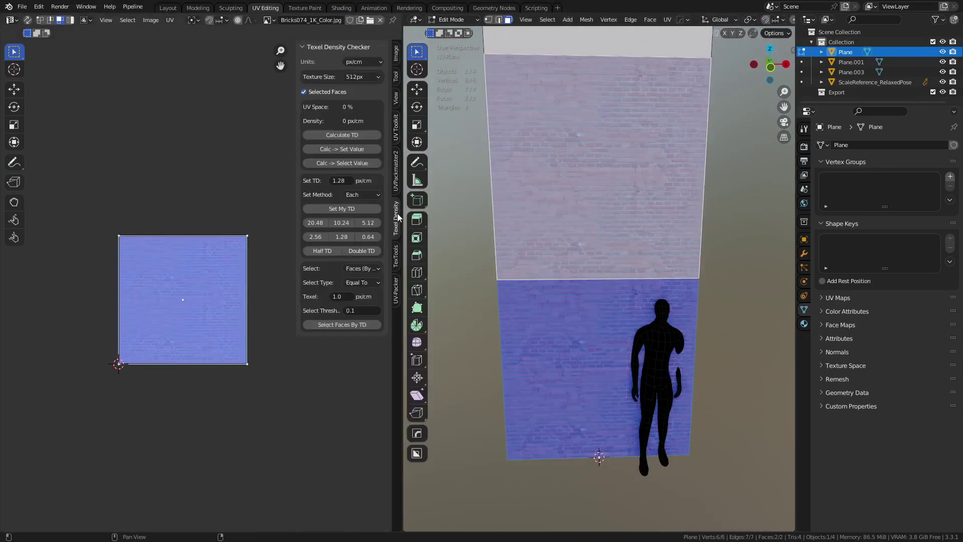
{"action": "left_click", "coordinate": [369, 135]}
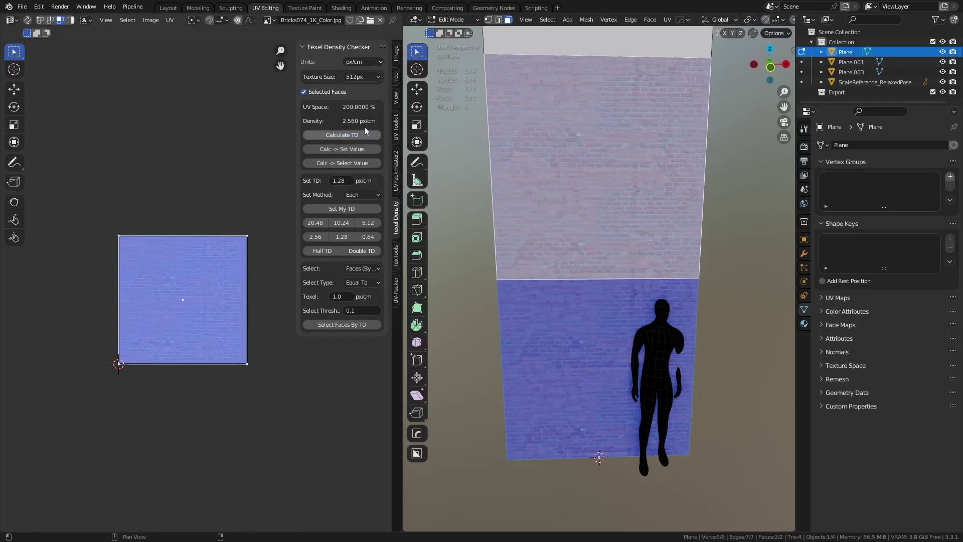
Step: Set the Texel Density Checker's texture size to 1024px and recalculate the density
{"action": "left_click", "coordinate": [361, 77]}
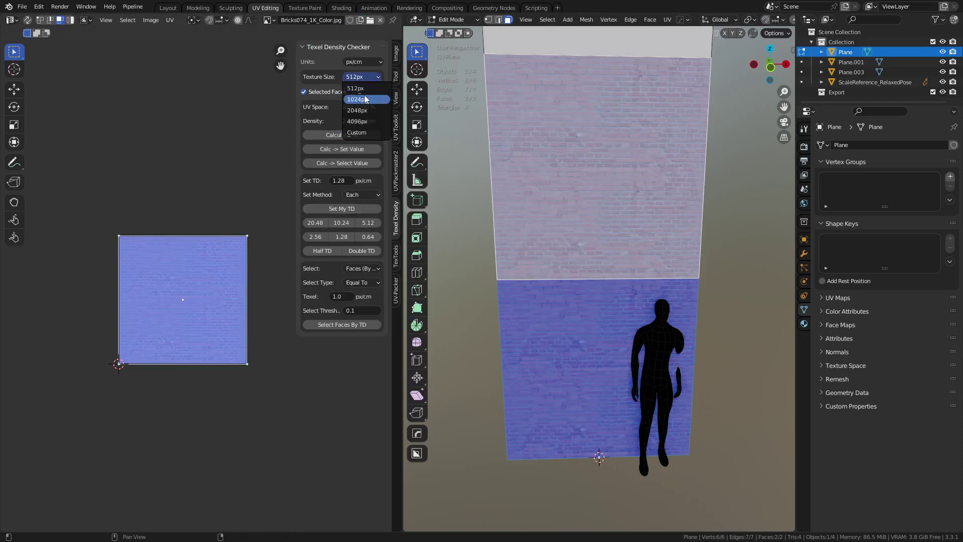
{"action": "left_click", "coordinate": [365, 99]}
{"action": "left_click", "coordinate": [357, 134]}
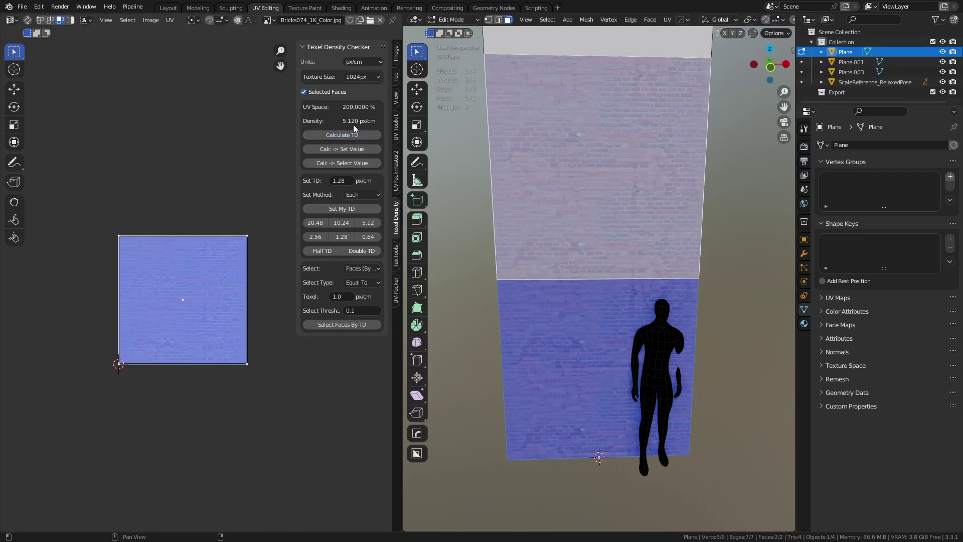
Step: Select the lower and upper brick faces in turn and calculate the texel density of the lower face alone
{"action": "left_click", "coordinate": [595, 345]}
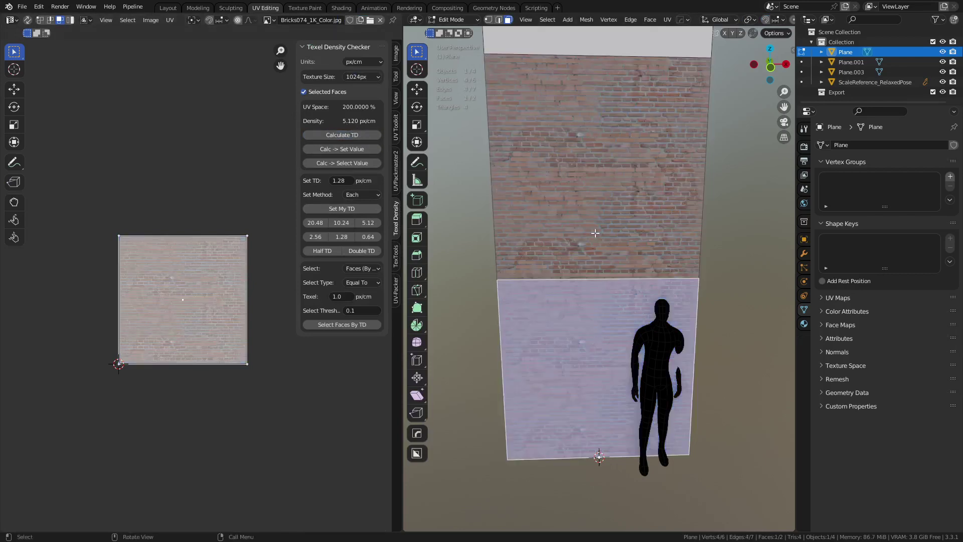
{"action": "left_click", "coordinate": [595, 233]}
{"action": "left_click", "coordinate": [596, 342]}
{"action": "left_click", "coordinate": [593, 215]}
{"action": "left_click", "coordinate": [579, 332]}
{"action": "left_click", "coordinate": [575, 231]}
{"action": "left_click", "coordinate": [581, 347]}
{"action": "left_click", "coordinate": [332, 134]}
Step: Return to Object Mode and examine the brick plane beside the human reference and neighbouring planes from several angles
{"action": "key", "text": "ctrl+Tab"}
{"action": "left_click", "coordinate": [573, 271]}
{"action": "middle_click_drag", "start_coordinate": [633, 284], "coordinate": [598, 287]}
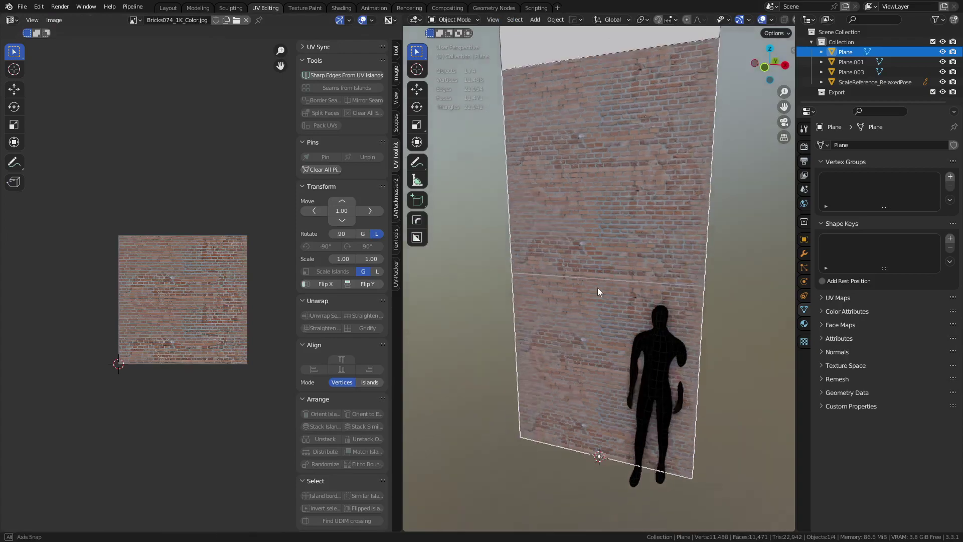
{"action": "scroll", "coordinate": [597, 287], "scroll_direction": "up", "scroll_amount": 4}
{"action": "middle_click_drag", "start_coordinate": [705, 314], "coordinate": [642, 311]}
{"action": "scroll", "coordinate": [586, 326], "scroll_direction": "up", "scroll_amount": 6}
{"action": "middle_click_drag", "start_coordinate": [589, 330], "coordinate": [541, 361]}
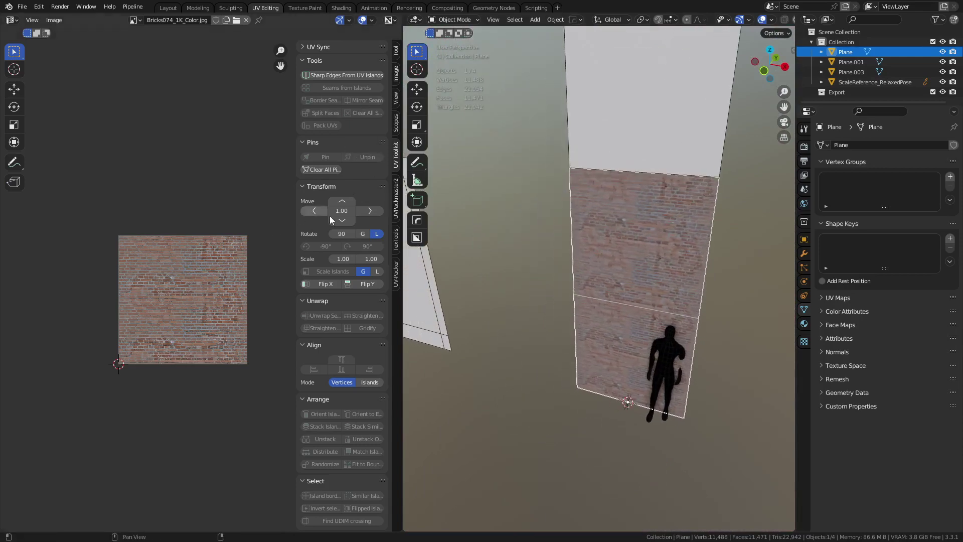
{"action": "left_click", "coordinate": [400, 242]}
{"action": "left_click", "coordinate": [396, 157]}
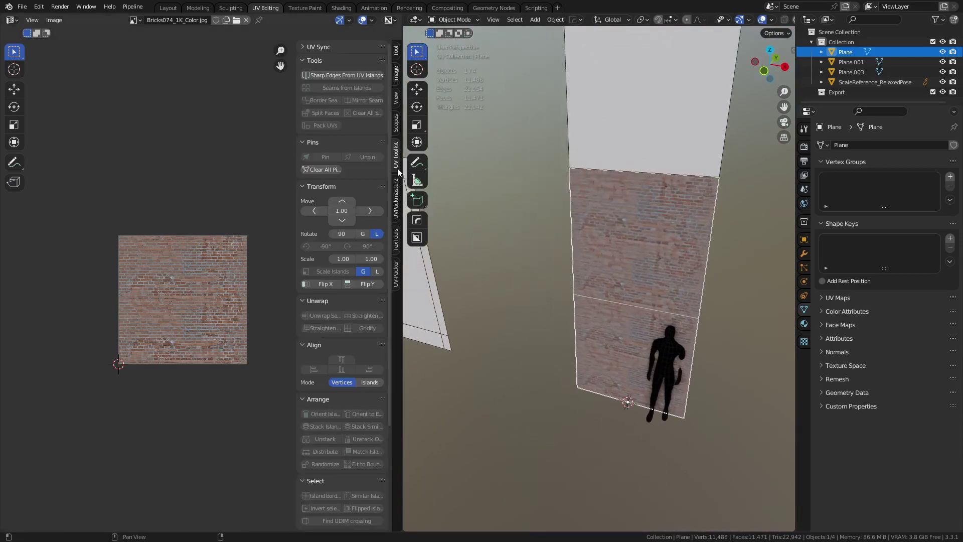
{"action": "middle_click_drag", "start_coordinate": [660, 319], "coordinate": [700, 332], "text": "shift"}
{"action": "key", "text": "grave"}
{"action": "left_click", "coordinate": [503, 336]}
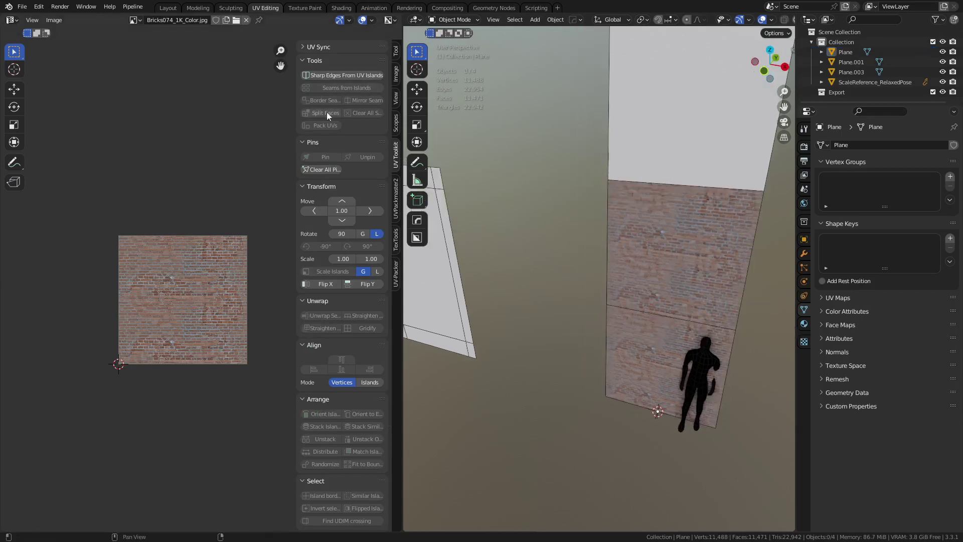
{"action": "middle_click_drag", "start_coordinate": [532, 338], "coordinate": [629, 324]}
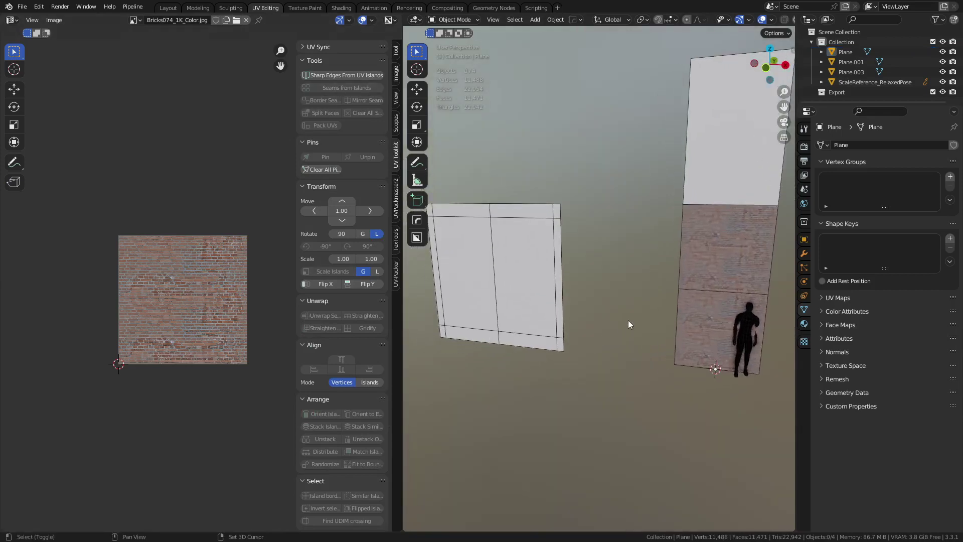
{"action": "left_click", "coordinate": [540, 324]}
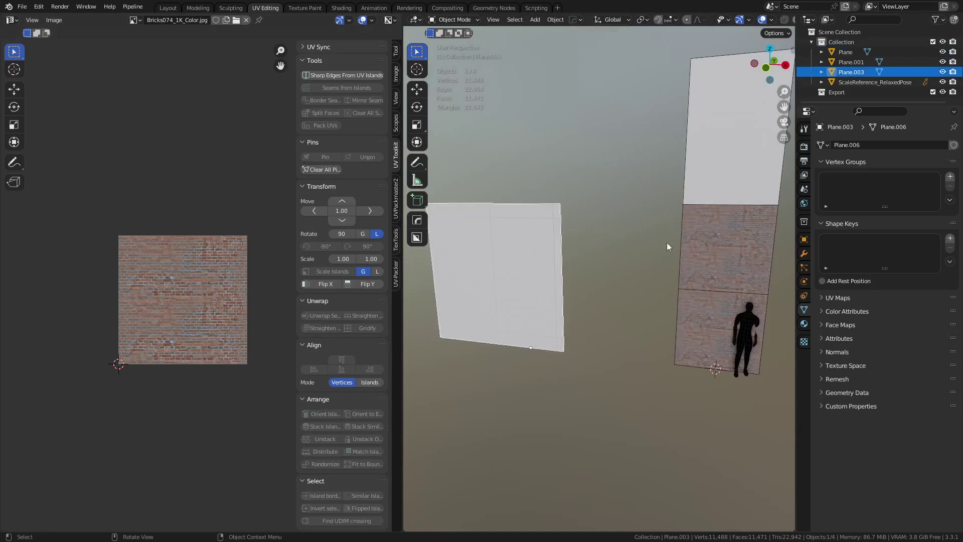
{"action": "key", "text": "x"}
{"action": "left_click", "coordinate": [645, 323]}
{"action": "left_click", "coordinate": [738, 287]}
{"action": "key", "text": "shift+d"}
{"action": "key", "text": "x"}
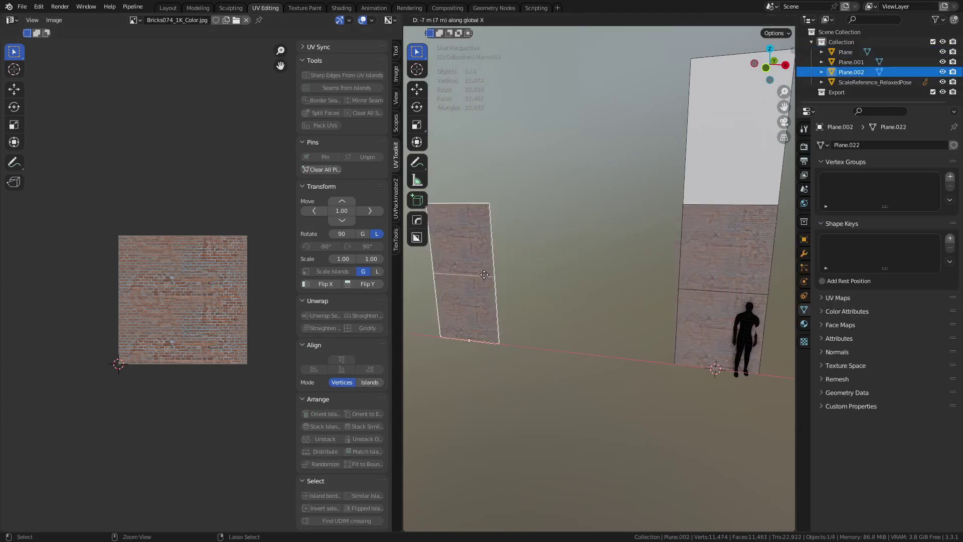
{"action": "right_click", "coordinate": [487, 276]}
{"action": "key", "text": "ctrl+shift+z"}
{"action": "key", "text": "ctrl+shift+z"}
{"action": "key", "text": "ctrl+shift+z"}
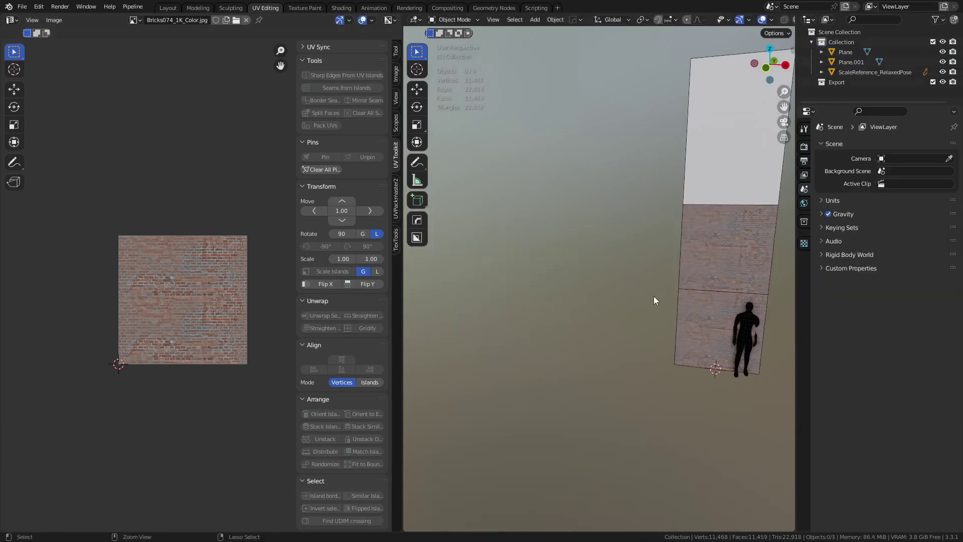
Step: Enter Edit Mode on the plain gridded plane and add a horizontal loop cut across its middle
{"action": "key", "text": "KP_Decimal"}
{"action": "key", "text": "Tab"}
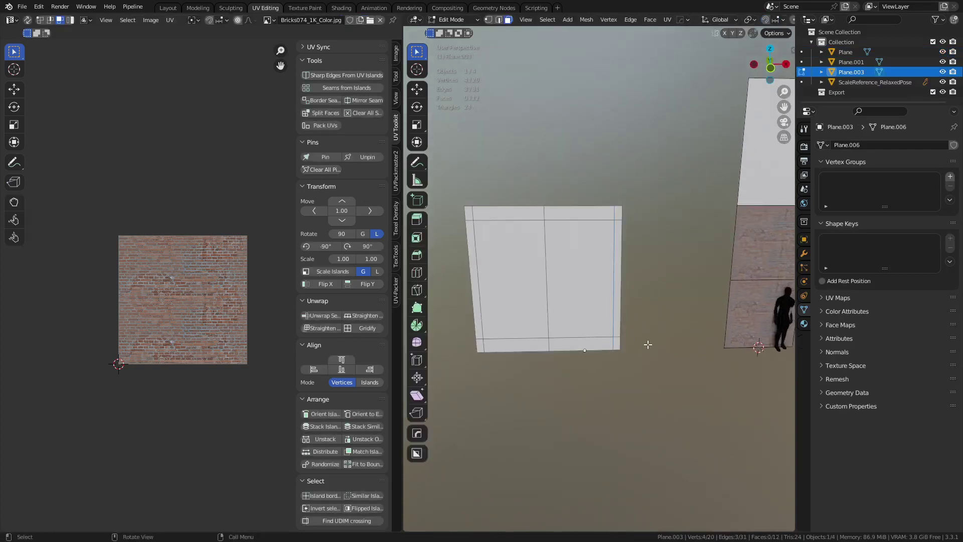
{"action": "key", "text": "ctrl+r"}
{"action": "left_click", "coordinate": [544, 294]}
Step: Unwrap the four faces of the plane's lower-right quadrant and move their UV island above the UV tile
{"action": "left_click", "coordinate": [613, 315], "text": "ctrl+shift"}
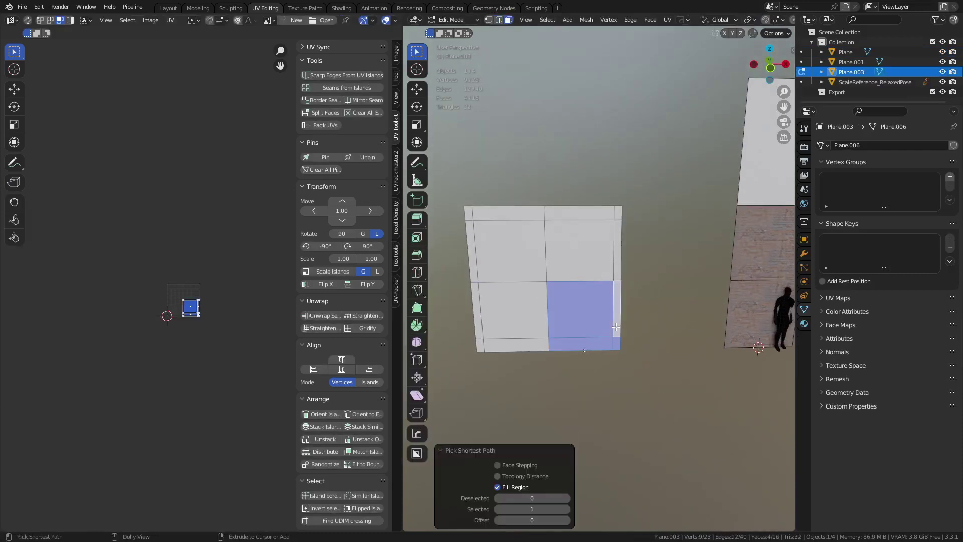
{"action": "key", "text": "u"}
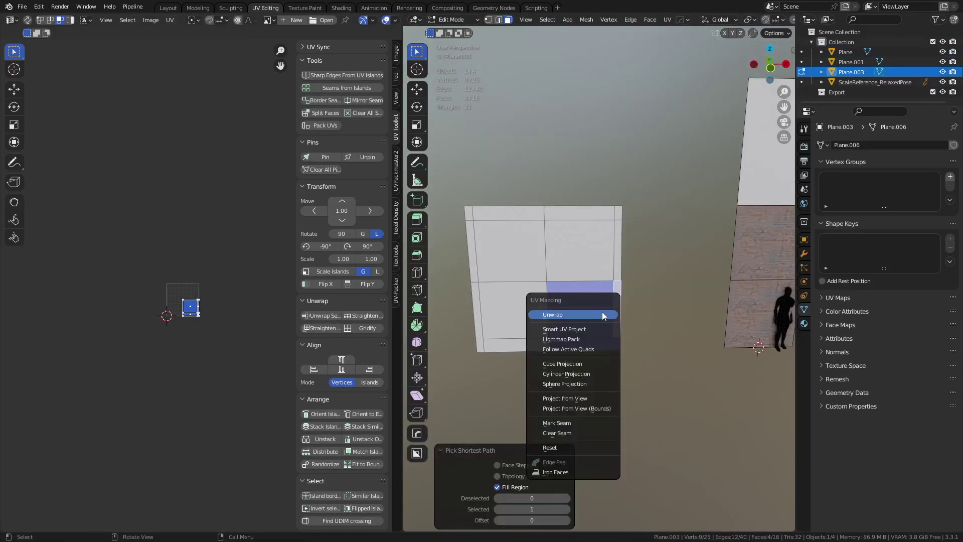
{"action": "left_click", "coordinate": [608, 313]}
{"action": "key", "text": "g"}
{"action": "left_click", "coordinate": [260, 281]}
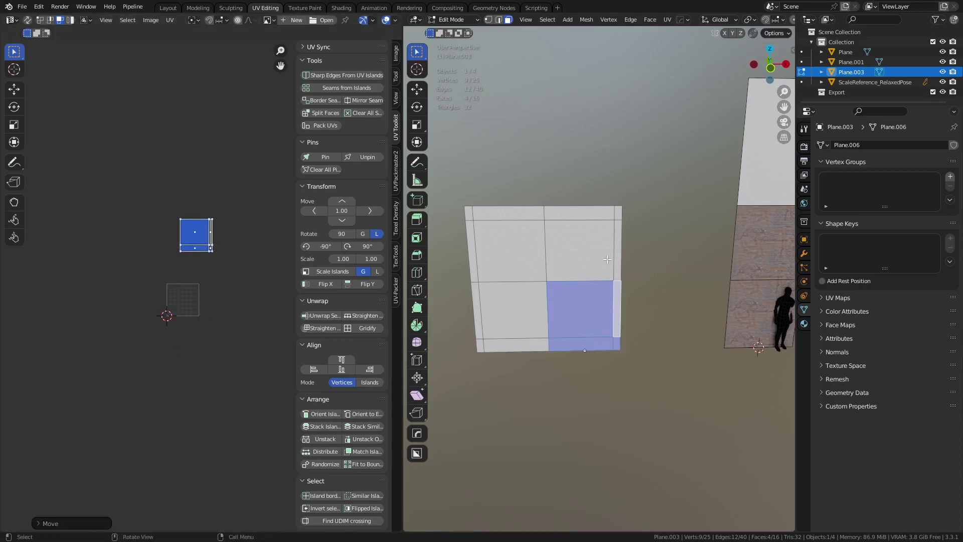
Step: Unwrap the four faces of the upper-right quadrant and move their UV island to the right of the UV tile
{"action": "key", "text": "alt+a"}
{"action": "left_click", "coordinate": [587, 217], "text": "ctrl+shift"}
{"action": "key", "text": "u"}
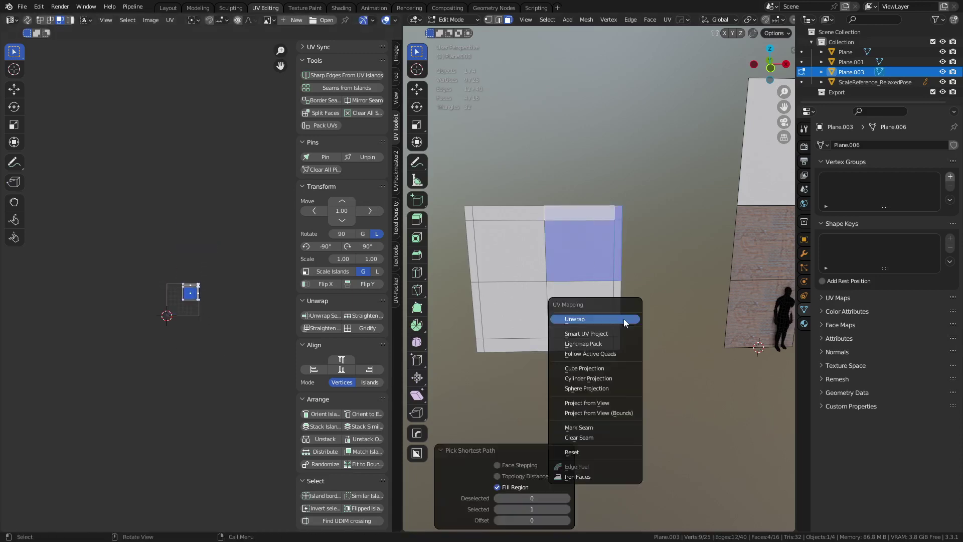
{"action": "left_click", "coordinate": [622, 317]}
{"action": "key", "text": "g"}
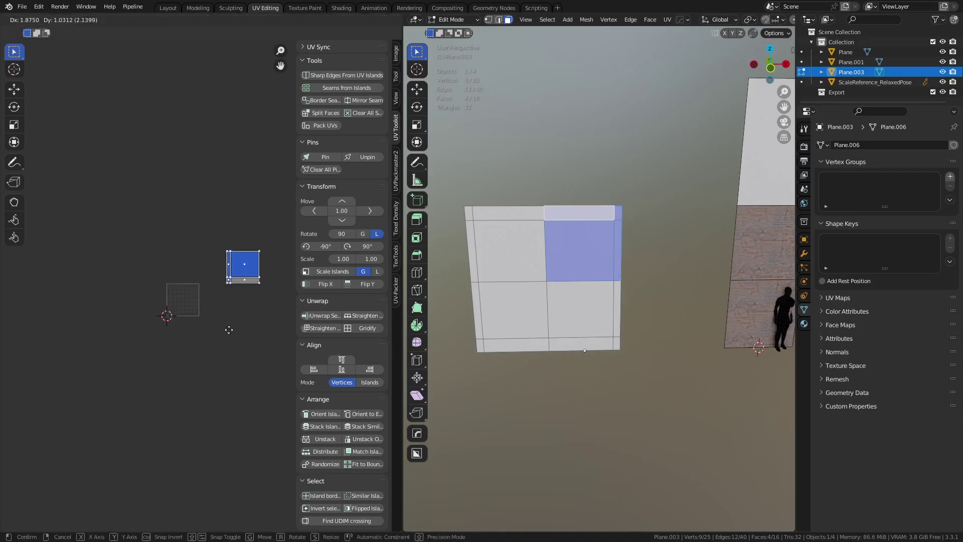
{"action": "left_click", "coordinate": [226, 373]}
Step: Move the lower-left quadrant's UVs to the lower left of the UV tile and the upper-left quadrant's UVs to its upper left
{"action": "left_click", "coordinate": [522, 341]}
{"action": "left_click", "coordinate": [479, 345], "text": "ctrl+shift"}
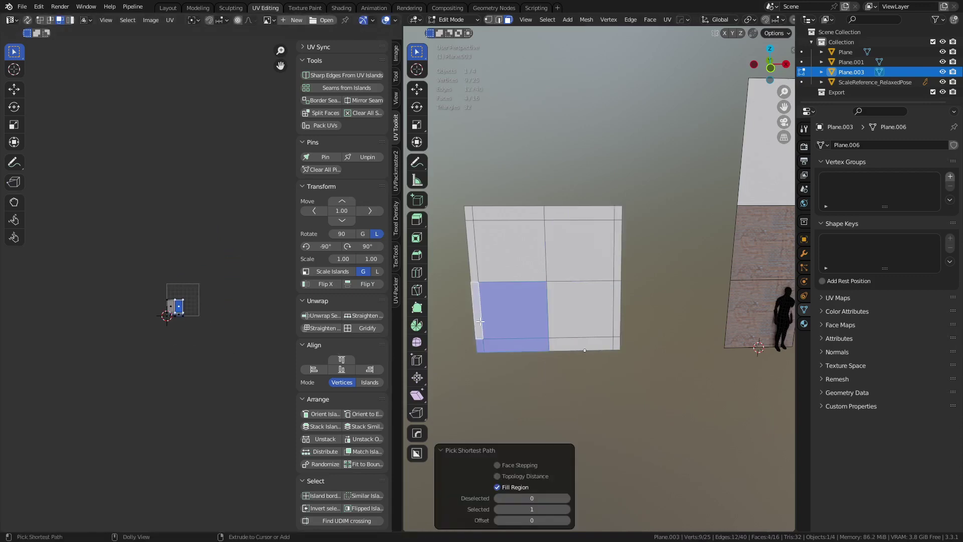
{"action": "key", "text": "g"}
{"action": "left_click", "coordinate": [161, 357]}
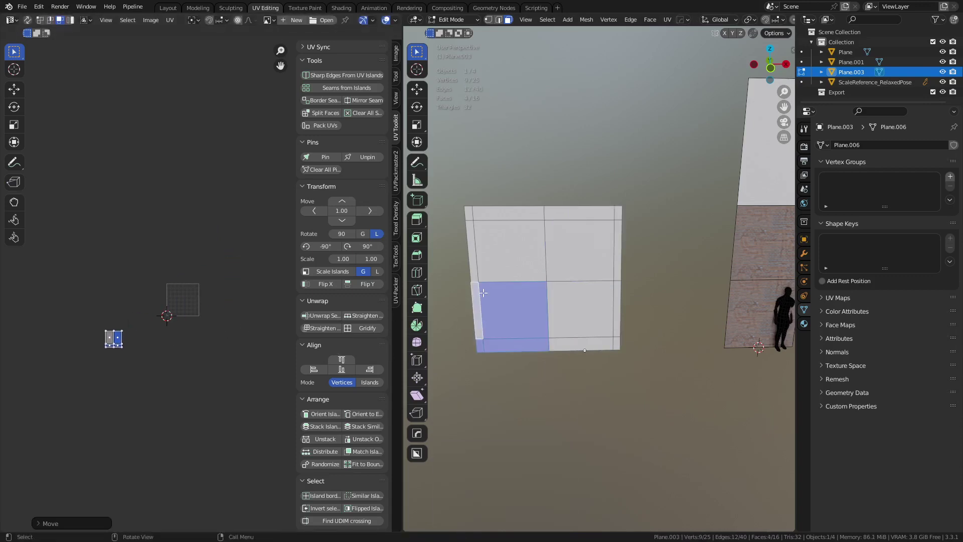
{"action": "left_click", "coordinate": [473, 259]}
{"action": "left_click", "coordinate": [503, 214], "text": "ctrl+shift"}
{"action": "key", "text": "g"}
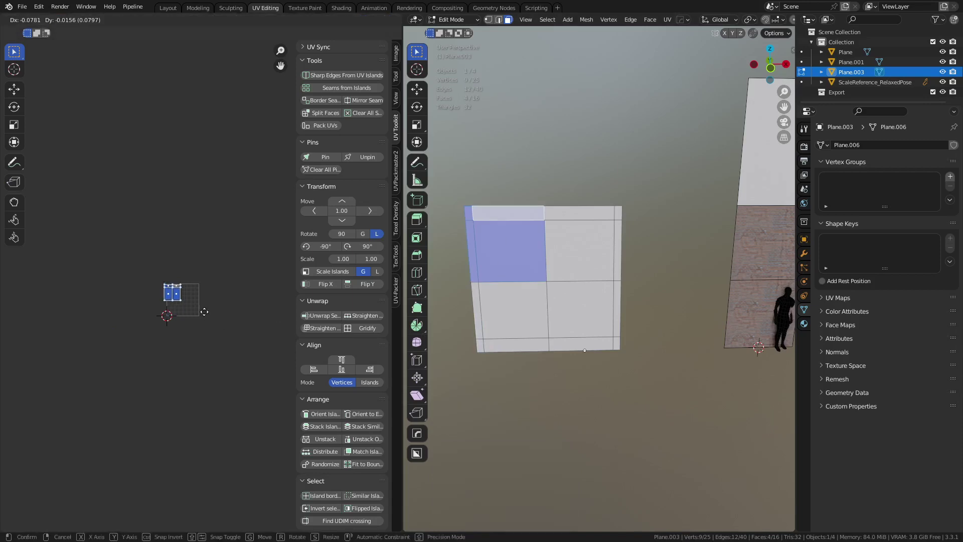
{"action": "left_click", "coordinate": [188, 312]}
Step: Average the scale of all the plane's UV islands
{"action": "key", "text": "a"}
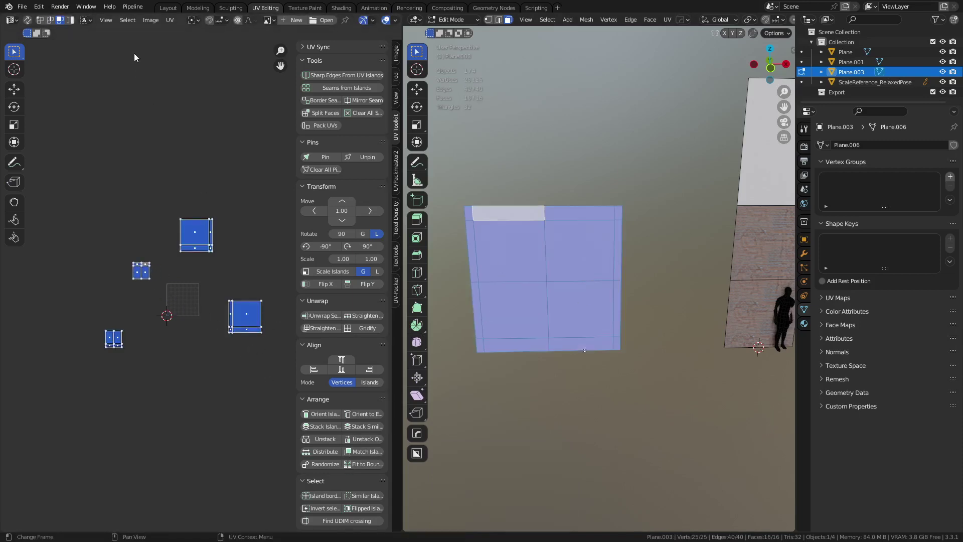
{"action": "left_click", "coordinate": [169, 20]}
{"action": "left_click", "coordinate": [215, 204]}
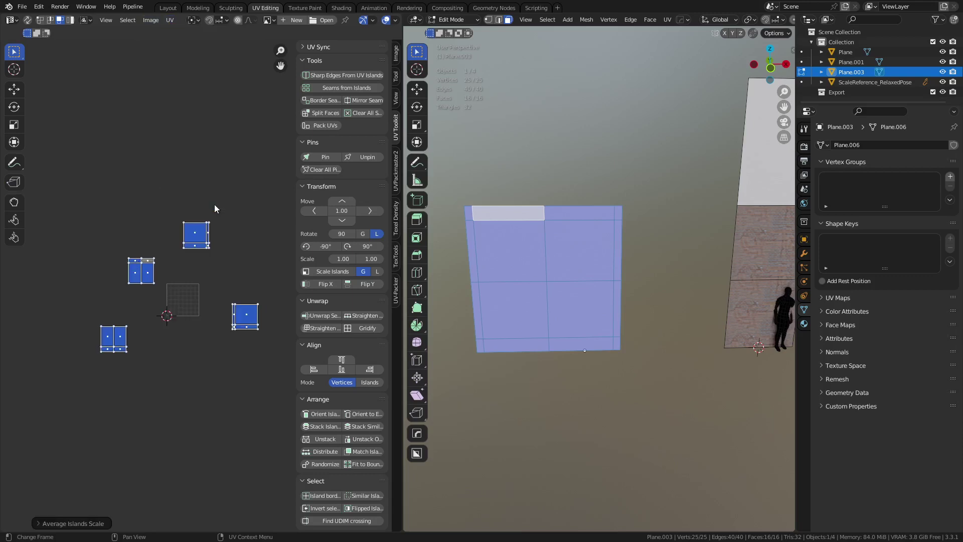
{"action": "scroll", "coordinate": [215, 323], "scroll_direction": "up", "scroll_amount": 2}
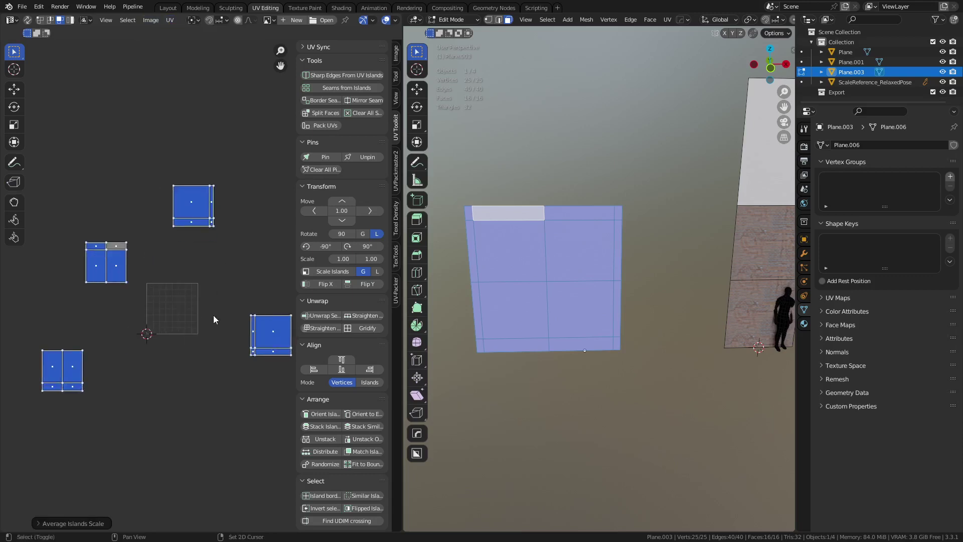
Step: Select the upper-left quadrant's UV island and inspect the plane's geometry from several angles
{"action": "left_click", "coordinate": [150, 301]}
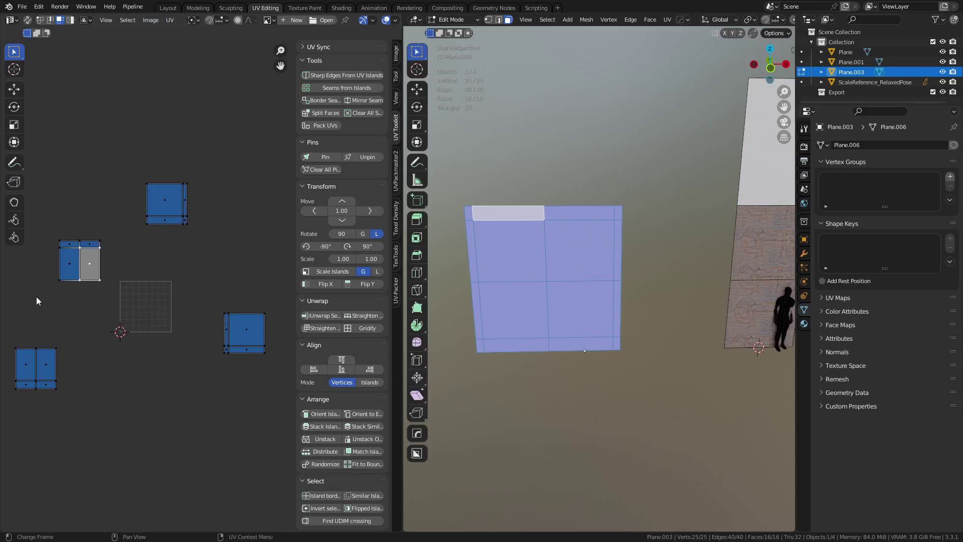
{"action": "left_click_drag", "start_coordinate": [37, 296], "coordinate": [109, 220]}
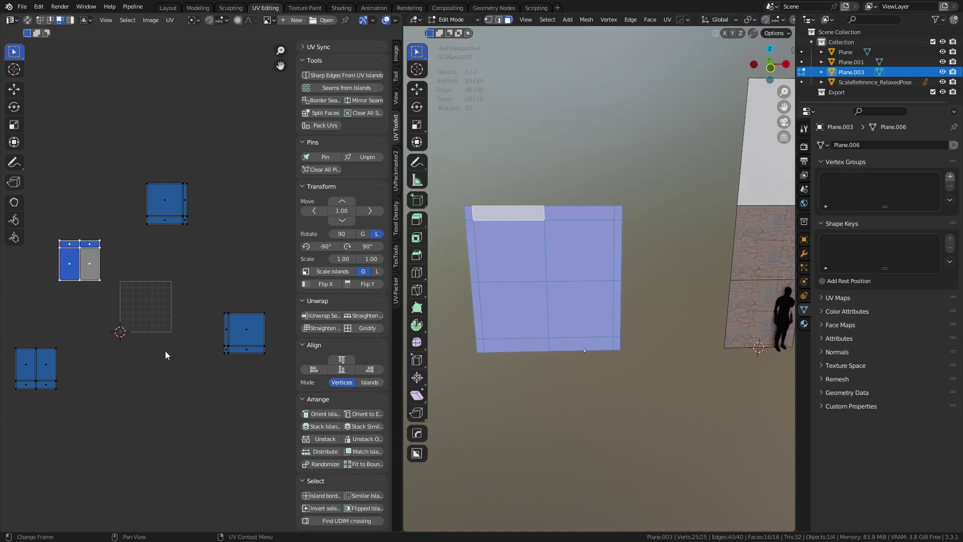
{"action": "left_click", "coordinate": [132, 326]}
{"action": "middle_click_drag", "start_coordinate": [578, 301], "coordinate": [790, 318]}
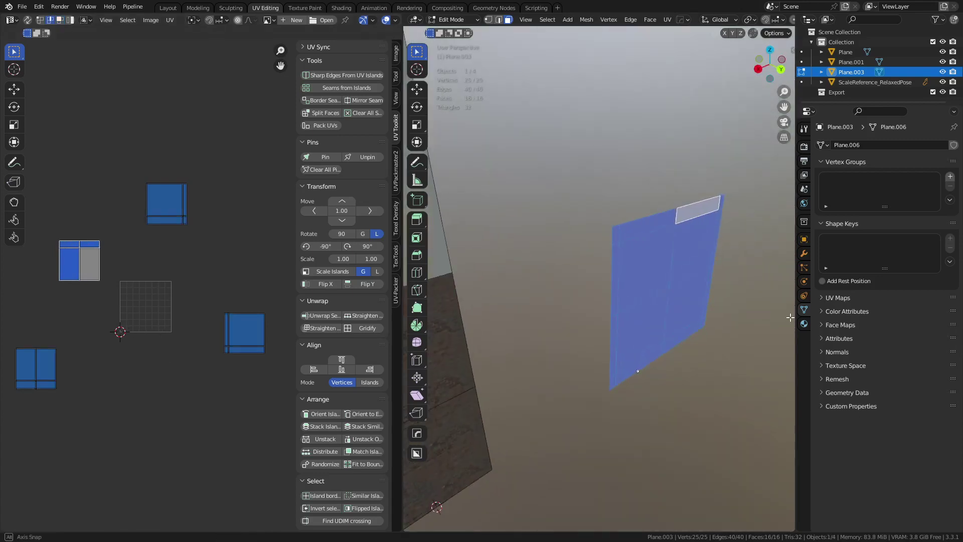
{"action": "middle_click_drag", "start_coordinate": [544, 331], "coordinate": [579, 325]}
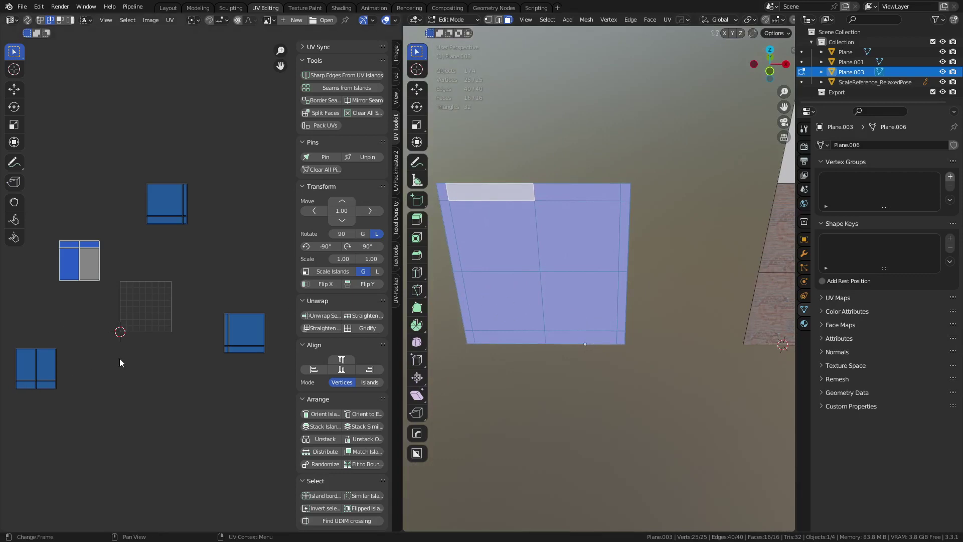
Step: Merge the plane's vertices by distance with a 0.0001 m threshold
{"action": "middle_click_drag", "start_coordinate": [126, 385], "coordinate": [177, 378]}
{"action": "key", "text": "m"}
{"action": "left_click", "coordinate": [579, 344]}
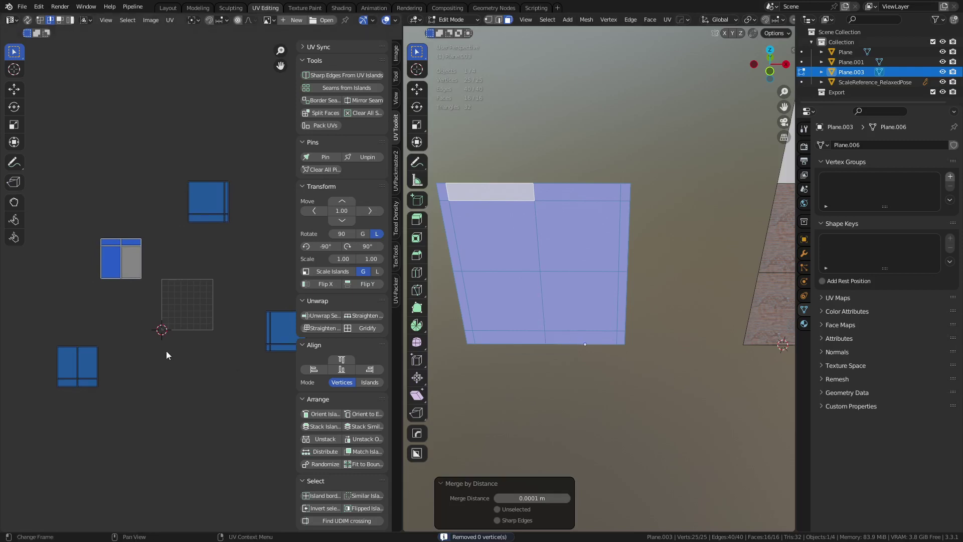
Step: Select the lower-left, lower-right and upper-left quadrants in turn and examine the proportions of their UV islands
{"action": "left_click", "coordinate": [537, 333]}
{"action": "left_click", "coordinate": [467, 315], "text": "ctrl+shift"}
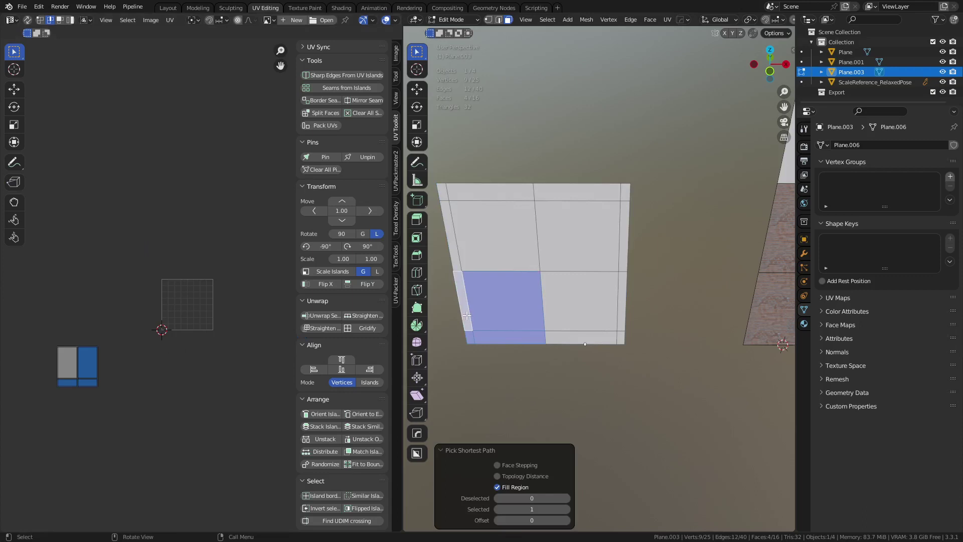
{"action": "left_click", "coordinate": [571, 335]}
{"action": "left_click", "coordinate": [620, 314], "text": "ctrl+shift"}
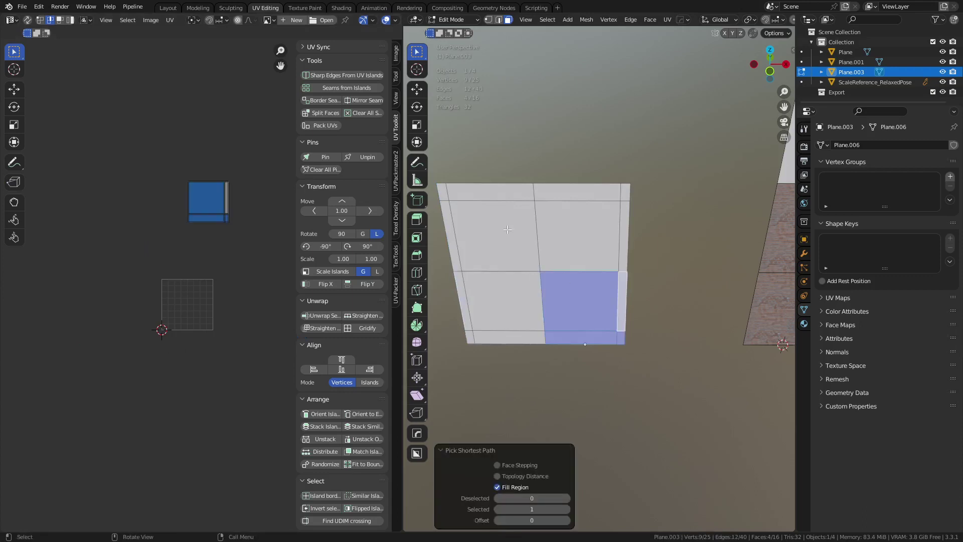
{"action": "left_click", "coordinate": [486, 196]}
{"action": "left_click", "coordinate": [452, 226], "text": "ctrl+shift"}
{"action": "left_click", "coordinate": [451, 226], "text": "ctrl+shift"}
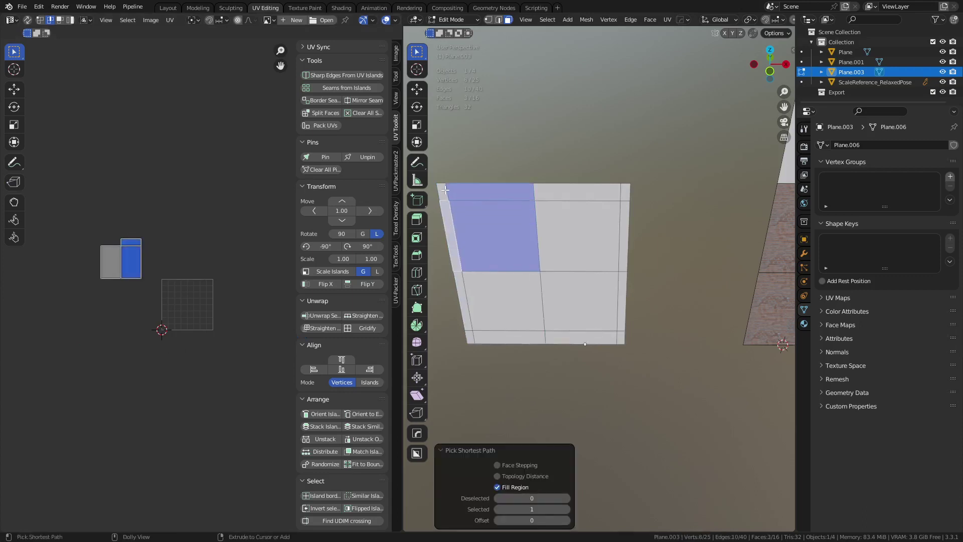
{"action": "left_click", "coordinate": [443, 193], "text": "ctrl+shift"}
{"action": "scroll", "coordinate": [52, 264], "scroll_direction": "up", "scroll_amount": 4}
{"action": "middle_click_drag", "start_coordinate": [77, 267], "coordinate": [232, 339], "text": "shift"}
{"action": "scroll", "coordinate": [142, 311], "scroll_direction": "up", "scroll_amount": 2}
{"action": "middle_click_drag", "start_coordinate": [136, 308], "coordinate": [171, 329], "text": "shift"}
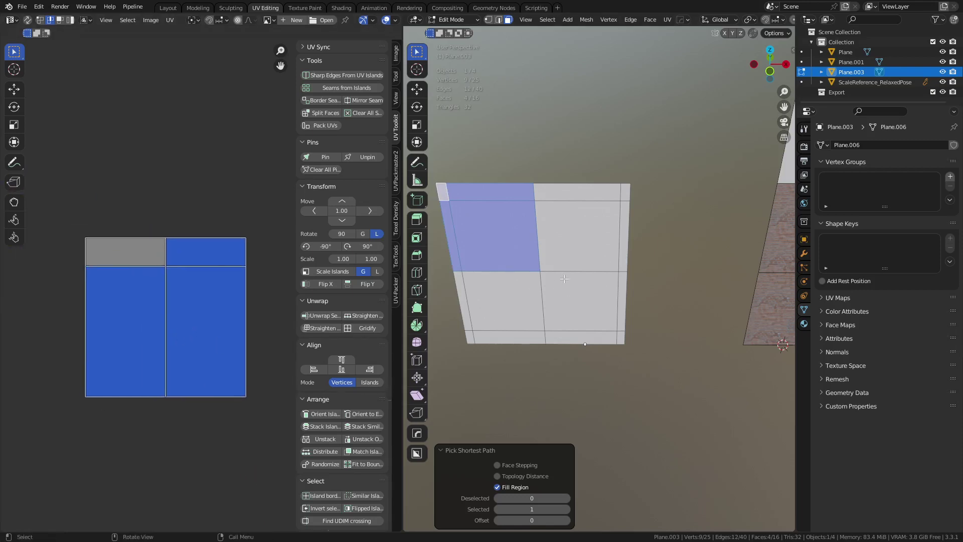
Step: Check the plane's transform values in Object Mode, apply its scale and return to Edit Mode
{"action": "key", "text": "Tab"}
{"action": "key", "text": "n"}
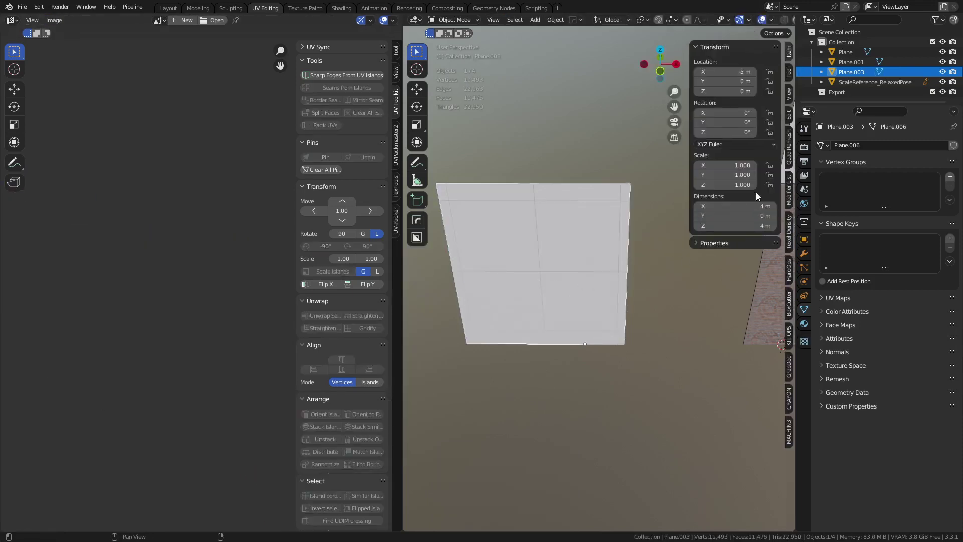
{"action": "key", "text": "ctrl+a"}
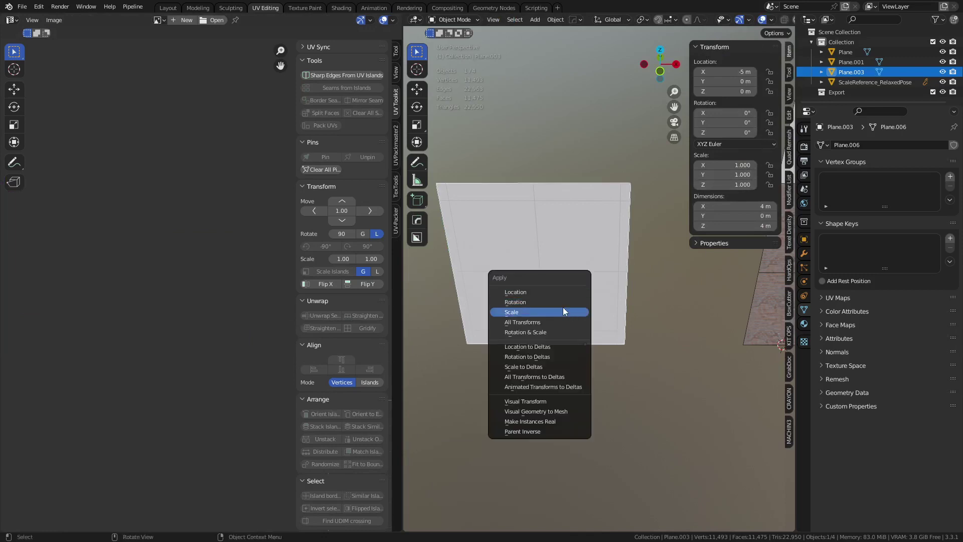
{"action": "left_click", "coordinate": [562, 311]}
{"action": "key", "text": "Tab"}
{"action": "left_click", "coordinate": [643, 287]}
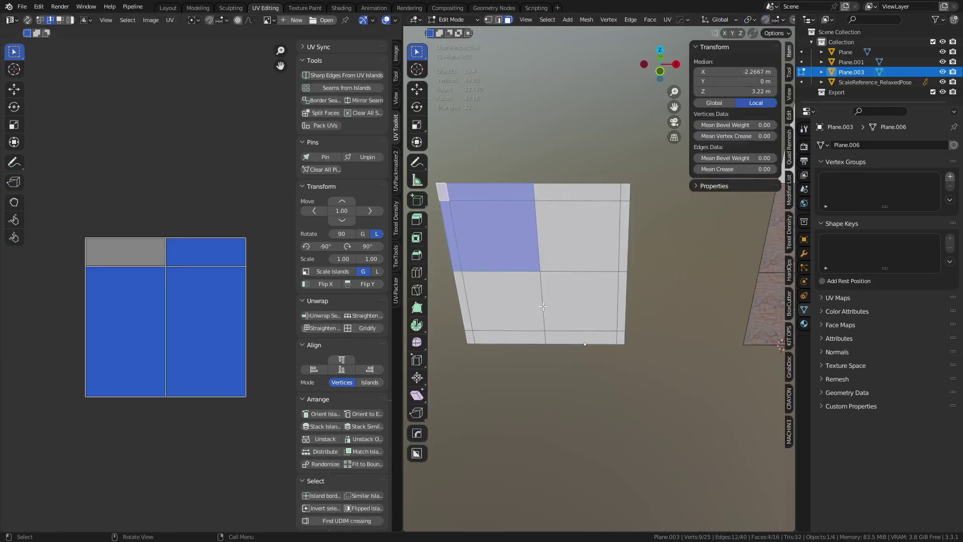
Step: Compare the upper-left quadrant's narrow border faces and large face with the shapes of their UVs
{"action": "middle_click_drag", "start_coordinate": [464, 278], "coordinate": [561, 266]}
{"action": "scroll", "coordinate": [561, 266], "scroll_direction": "up", "scroll_amount": 2}
{"action": "key", "text": "2"}
{"action": "middle_click_drag", "start_coordinate": [495, 270], "coordinate": [532, 271]}
{"action": "left_click", "coordinate": [533, 272]}
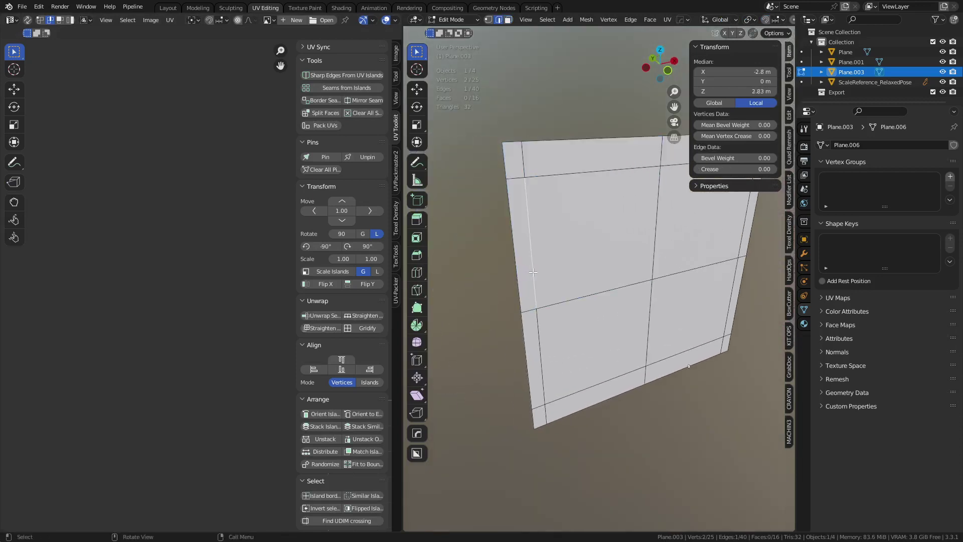
{"action": "key", "text": "3"}
{"action": "left_click", "coordinate": [518, 221]}
{"action": "left_click", "coordinate": [543, 171], "text": "ctrl+shift"}
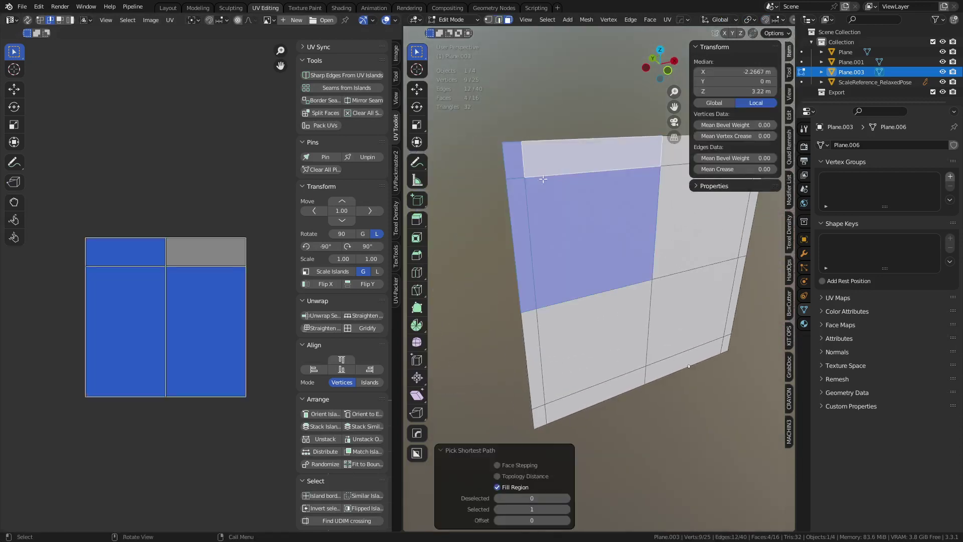
{"action": "left_click", "coordinate": [511, 213]}
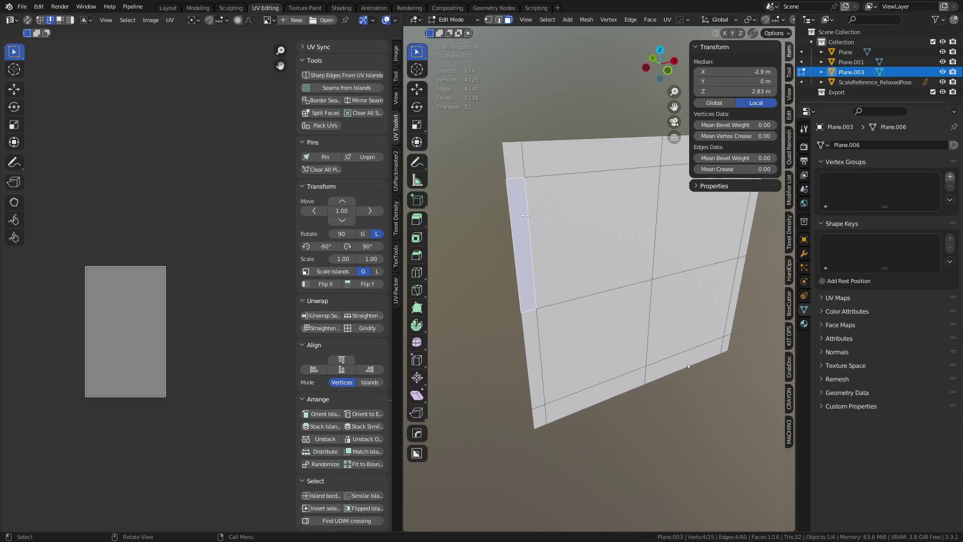
{"action": "left_click", "coordinate": [558, 163], "text": "ctrl"}
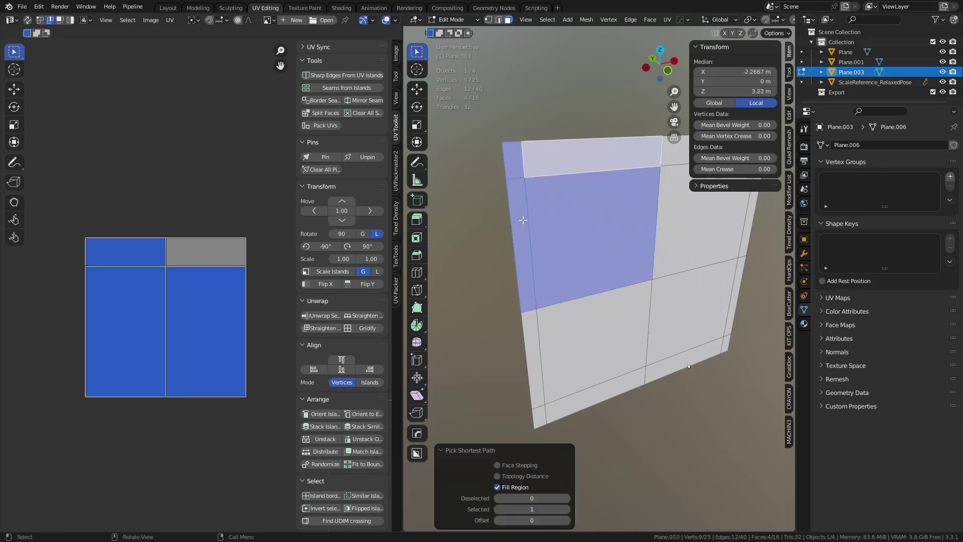
{"action": "left_click", "coordinate": [547, 219]}
{"action": "left_click", "coordinate": [518, 218]}
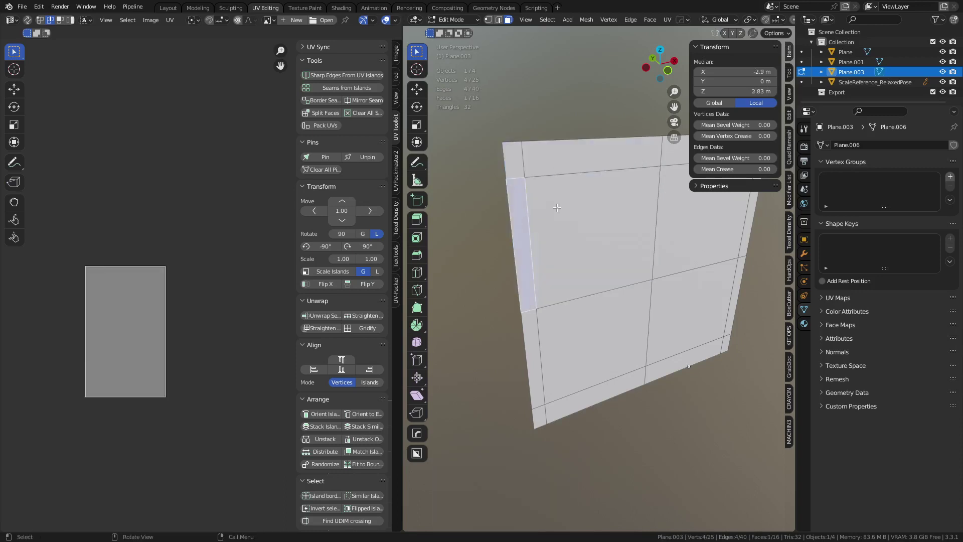
{"action": "left_click", "coordinate": [557, 207]}
Step: Unwrap all the plane's faces using the Conformal method
{"action": "key", "text": "a"}
{"action": "key", "text": "u"}
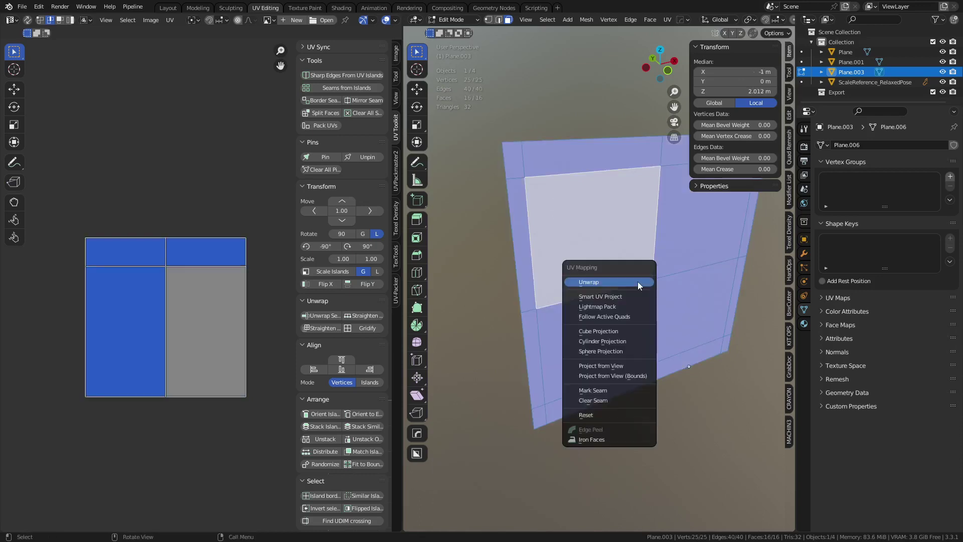
{"action": "left_click", "coordinate": [636, 282]}
{"action": "left_click", "coordinate": [527, 476]}
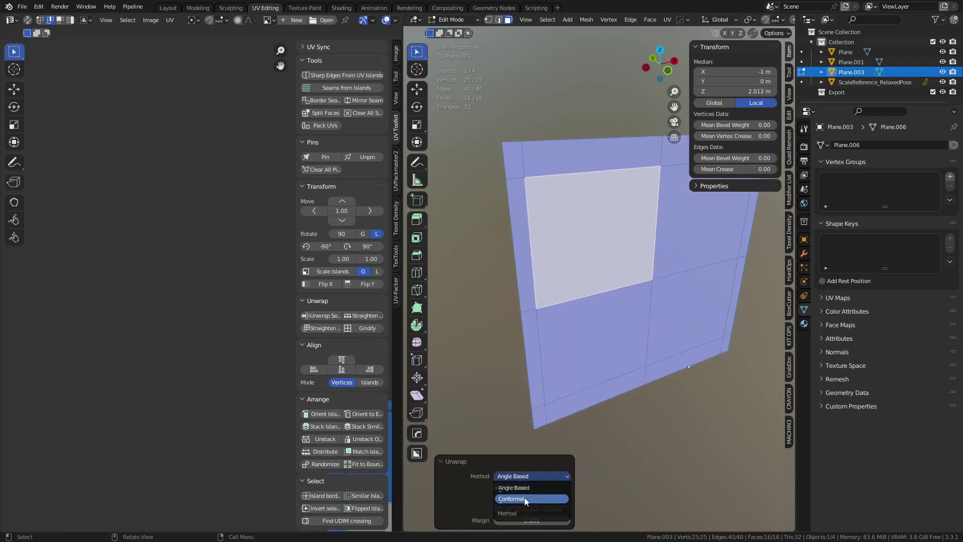
{"action": "left_click", "coordinate": [525, 498]}
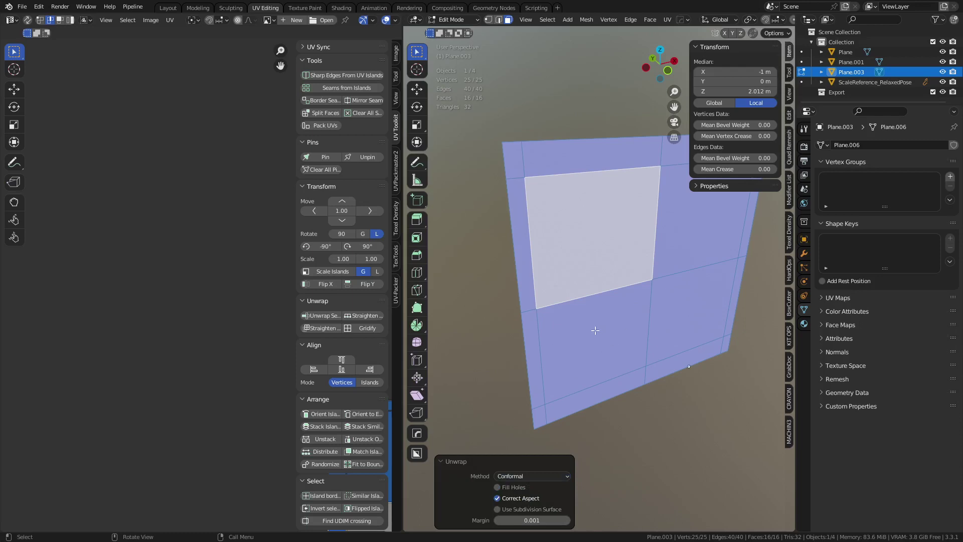
Step: Separate the UV islands of the lower-left and lower-right quadrants, moving each outward from the rest of the layout
{"action": "scroll", "coordinate": [198, 387], "scroll_direction": "up", "scroll_amount": 10}
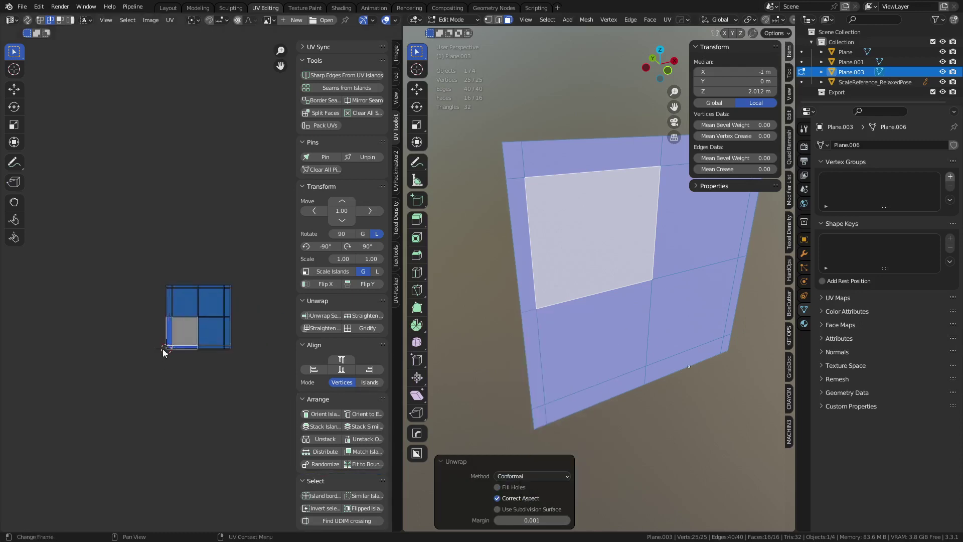
{"action": "middle_click_drag", "start_coordinate": [206, 447], "coordinate": [183, 432]}
{"action": "key", "text": "3"}
{"action": "left_click_drag", "start_coordinate": [52, 472], "coordinate": [154, 375]}
{"action": "key", "text": "y"}
{"action": "key", "text": "g"}
{"action": "left_click", "coordinate": [86, 406]}
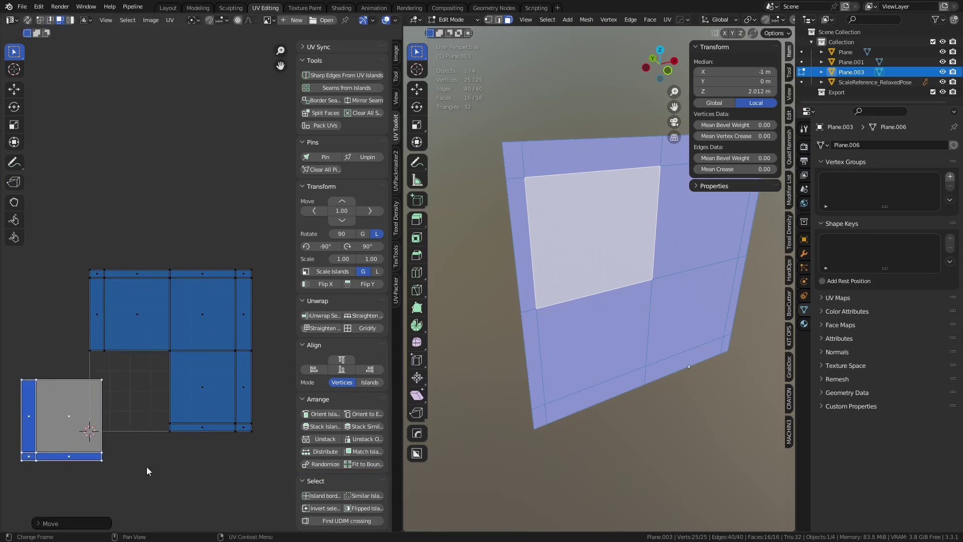
{"action": "left_click_drag", "start_coordinate": [154, 473], "coordinate": [261, 374]}
{"action": "key", "text": "g"}
{"action": "key", "text": "y"}
{"action": "key", "text": "Escape"}
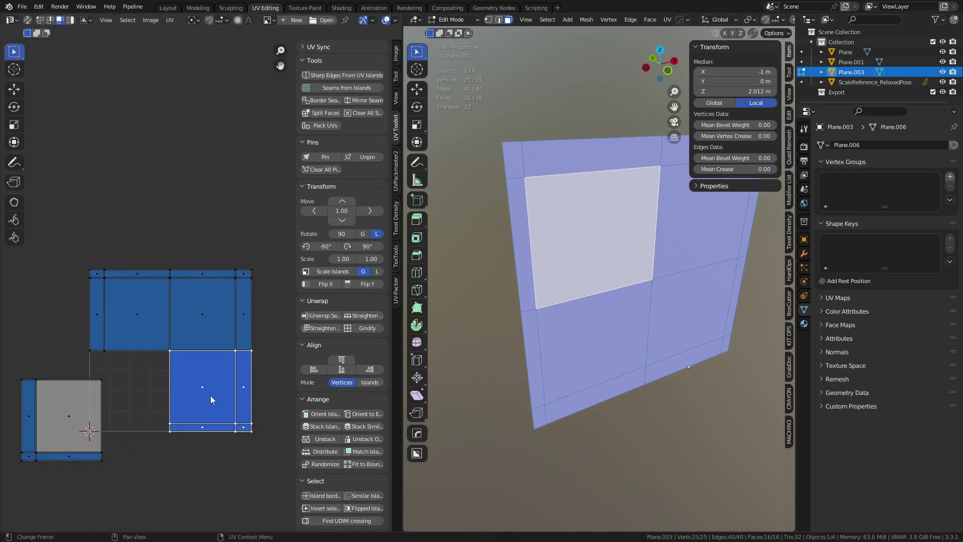
{"action": "key", "text": "g"}
{"action": "left_click", "coordinate": [260, 438]}
Step: Move the upper-right and upper-left quadrant UV islands outward so that all four islands are separated
{"action": "left_click_drag", "start_coordinate": [192, 370], "coordinate": [266, 264]}
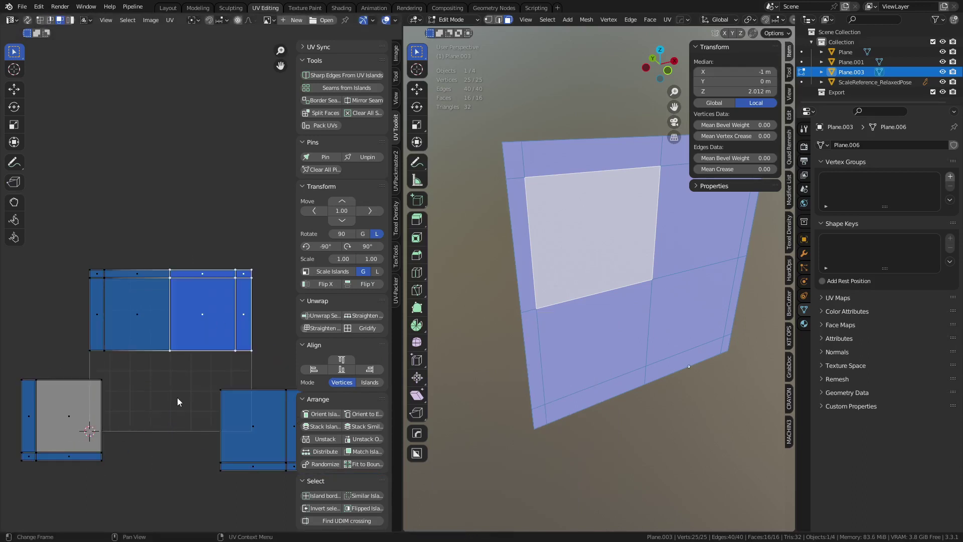
{"action": "key", "text": "g"}
{"action": "left_click", "coordinate": [219, 356]}
{"action": "left_click_drag", "start_coordinate": [55, 367], "coordinate": [186, 249]}
{"action": "key", "text": "g"}
{"action": "left_click", "coordinate": [108, 243]}
{"action": "left_click", "coordinate": [180, 244]}
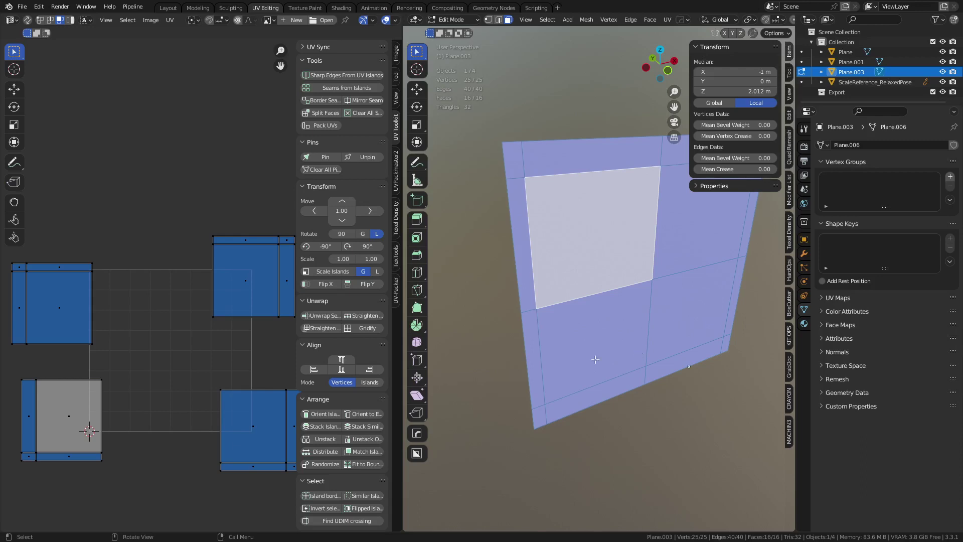
Step: Stack all four UV islands, fit them to the UV bounds and switch the plane to Object Mode
{"action": "scroll", "coordinate": [177, 348], "scroll_direction": "down", "scroll_amount": 2}
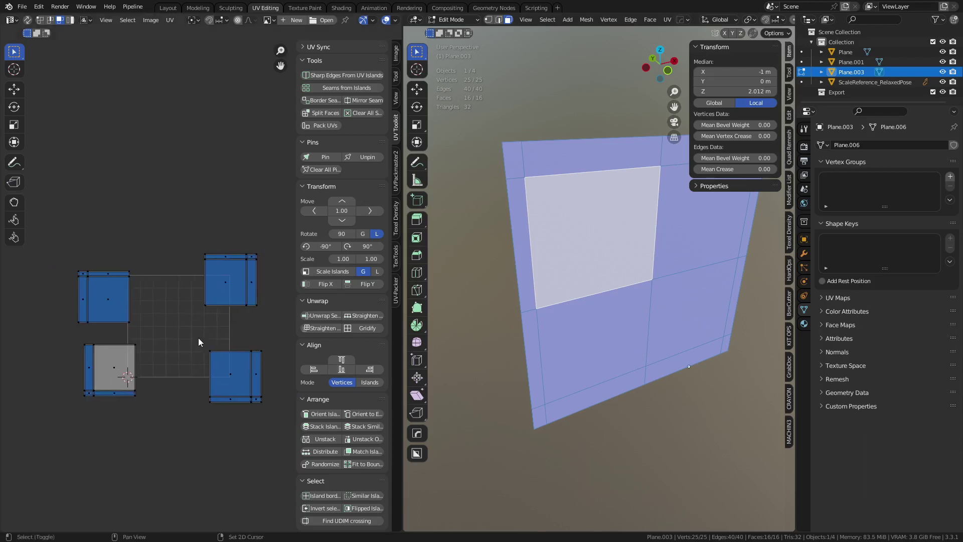
{"action": "key", "text": "a"}
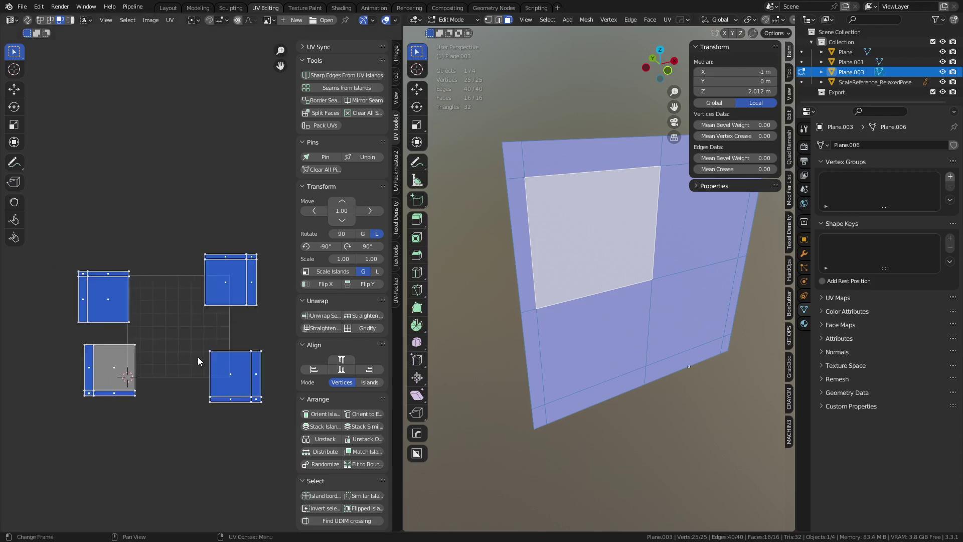
{"action": "left_click", "coordinate": [333, 427]}
{"action": "left_click", "coordinate": [380, 462]}
{"action": "key", "text": "Tab"}
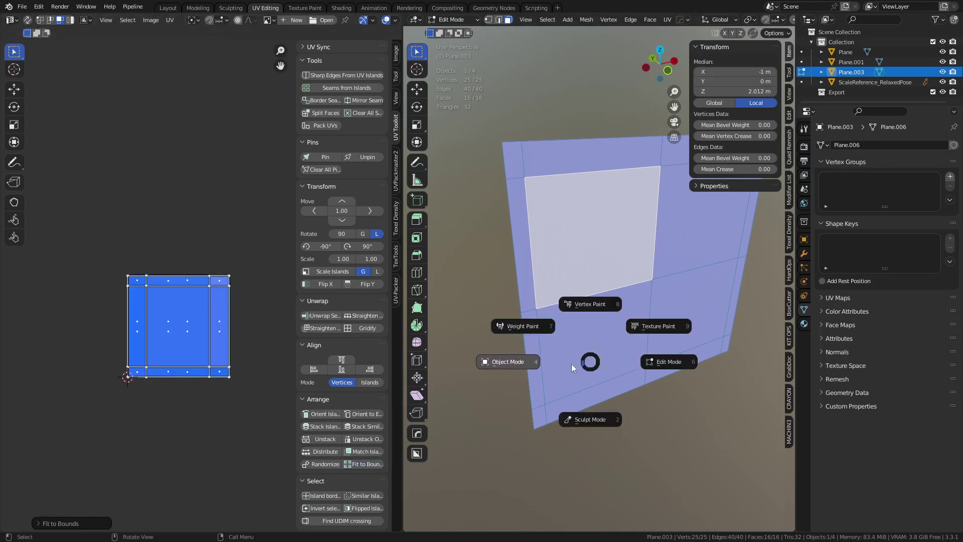
{"action": "left_click", "coordinate": [570, 363]}
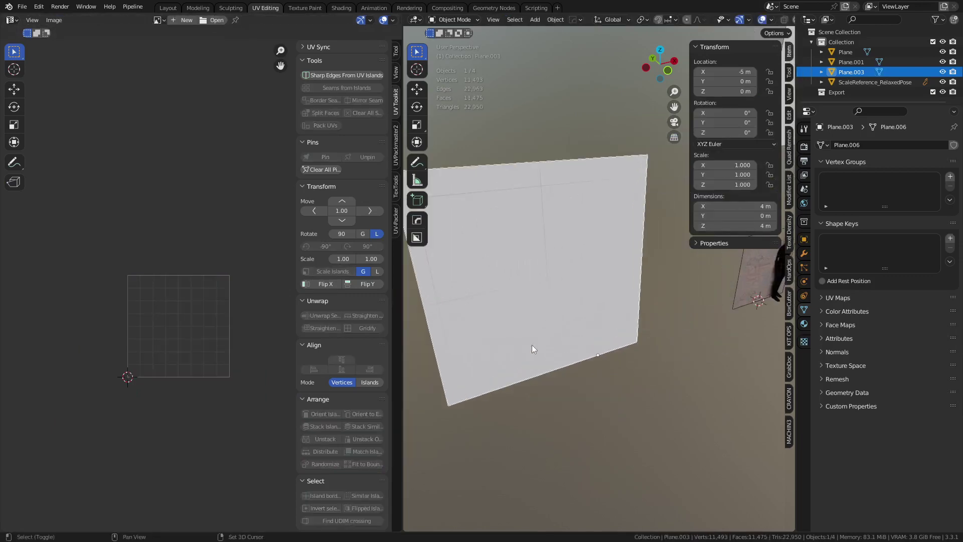
Step: Try deleting the plane's four large inner faces to view the remaining border, and undo the deletion
{"action": "key", "text": "Tab"}
{"action": "left_click", "coordinate": [635, 346]}
{"action": "left_click", "coordinate": [583, 244], "text": "shift"}
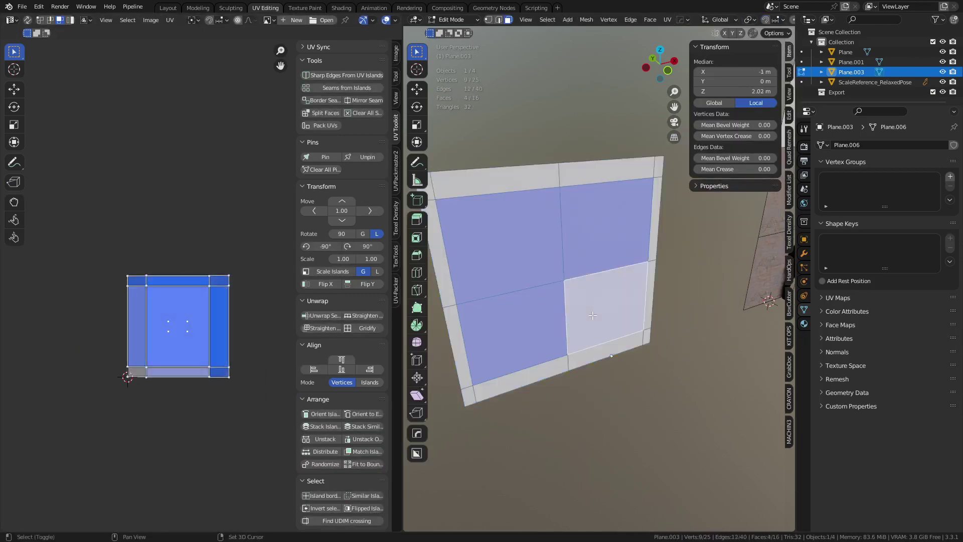
{"action": "left_click", "coordinate": [591, 321], "text": "shift"}
{"action": "key", "text": "x"}
{"action": "left_click", "coordinate": [557, 339]}
{"action": "key", "text": "Tab"}
{"action": "left_click", "coordinate": [557, 339]}
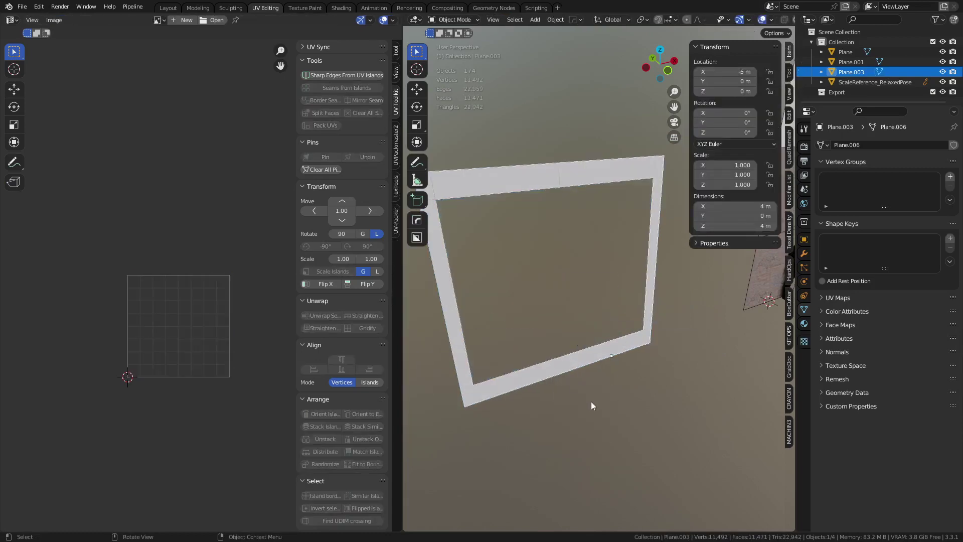
{"action": "key", "text": "ctrl+z"}
{"action": "key", "text": "ctrl+z"}
Step: Return to Object Mode and assign the existing brick material Material.002 to the plane
{"action": "key", "text": "Tab"}
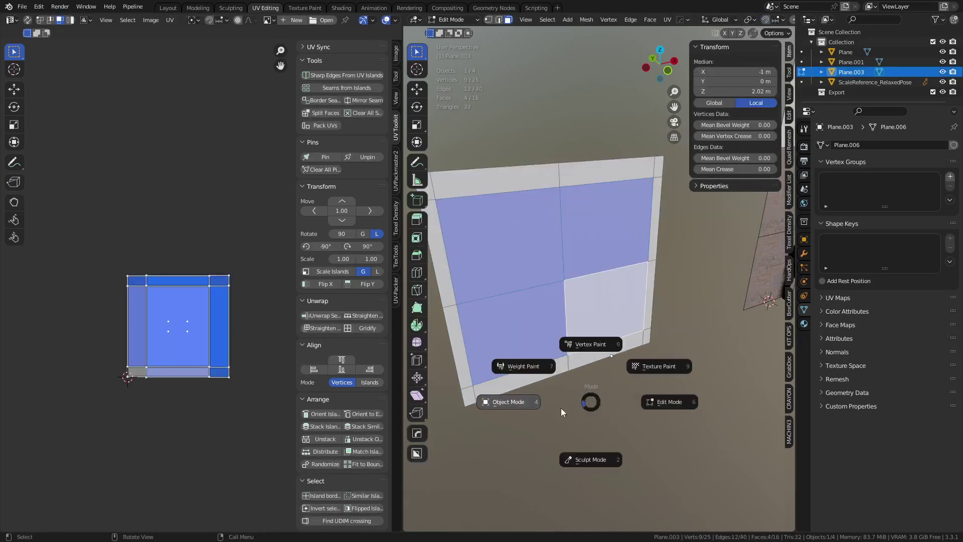
{"action": "left_click", "coordinate": [551, 407]}
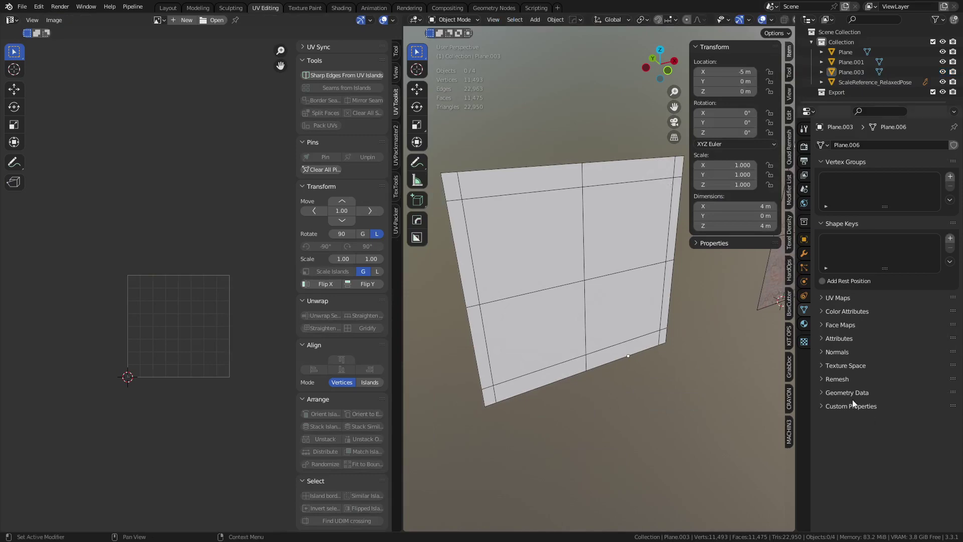
{"action": "left_click", "coordinate": [803, 327]}
{"action": "left_click", "coordinate": [824, 193]}
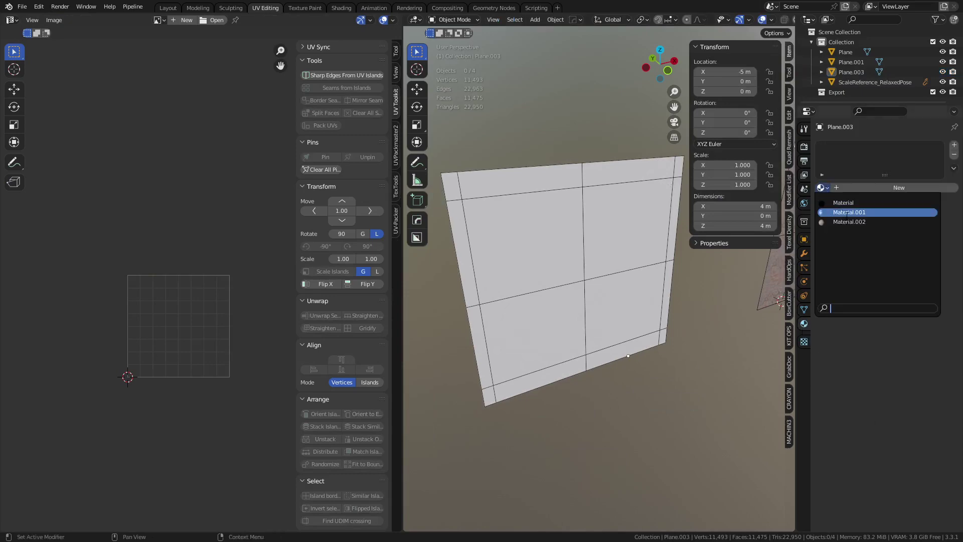
{"action": "left_click", "coordinate": [848, 221]}
{"action": "middle_click_drag", "start_coordinate": [593, 372], "coordinate": [583, 355]}
{"action": "scroll", "coordinate": [584, 354], "scroll_direction": "up", "scroll_amount": 3}
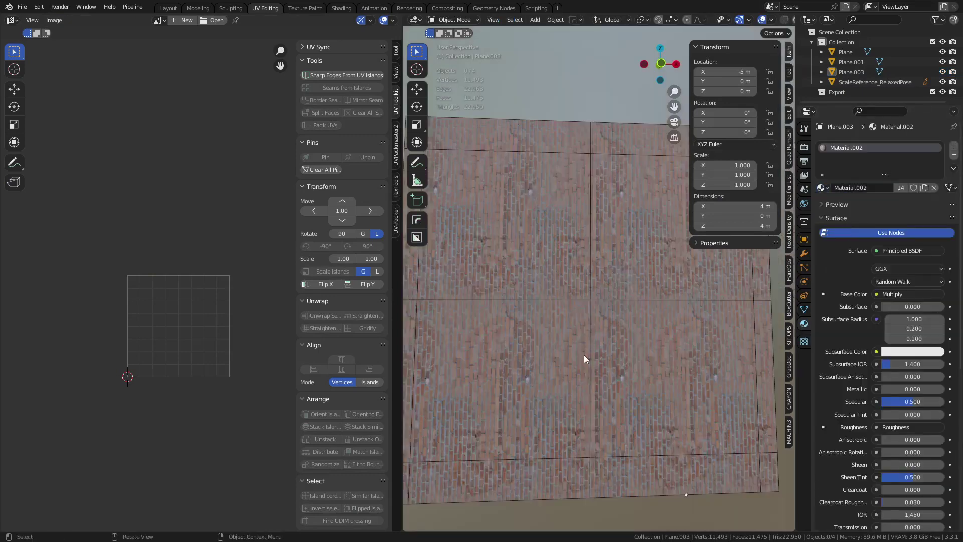
Step: Rotate the UVs of all the plane's faces by 90° in Edit Mode
{"action": "left_click", "coordinate": [584, 355]}
{"action": "middle_click_drag", "start_coordinate": [618, 409], "coordinate": [607, 390], "text": "shift"}
{"action": "key", "text": "Tab"}
{"action": "left_click", "coordinate": [672, 390]}
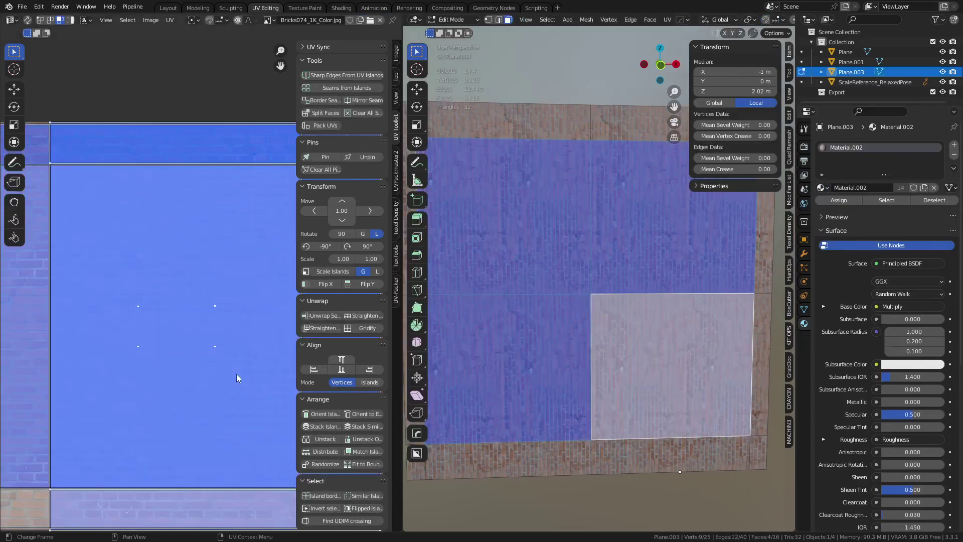
{"action": "scroll", "coordinate": [236, 374], "scroll_direction": "down", "scroll_amount": 7}
{"action": "type", "text": "r90"}
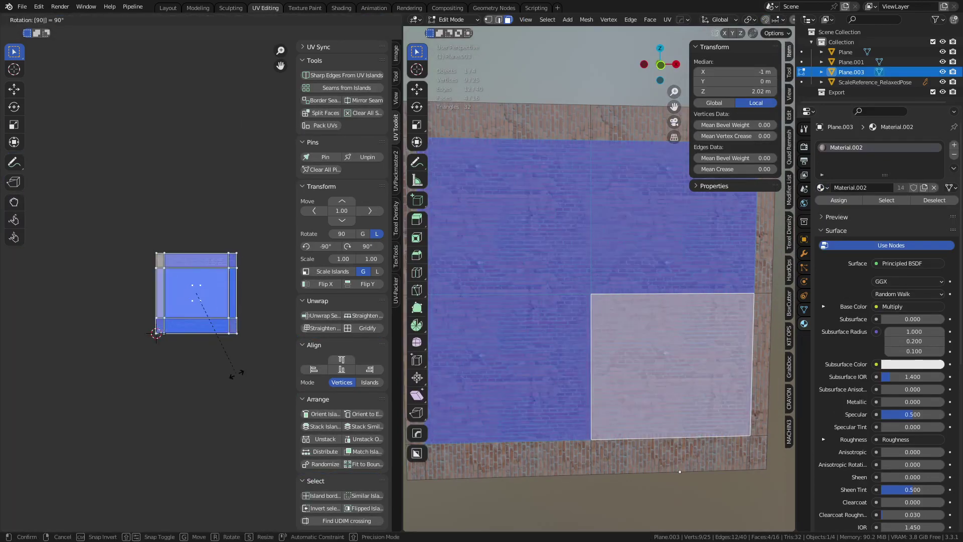
{"action": "key", "text": "Escape"}
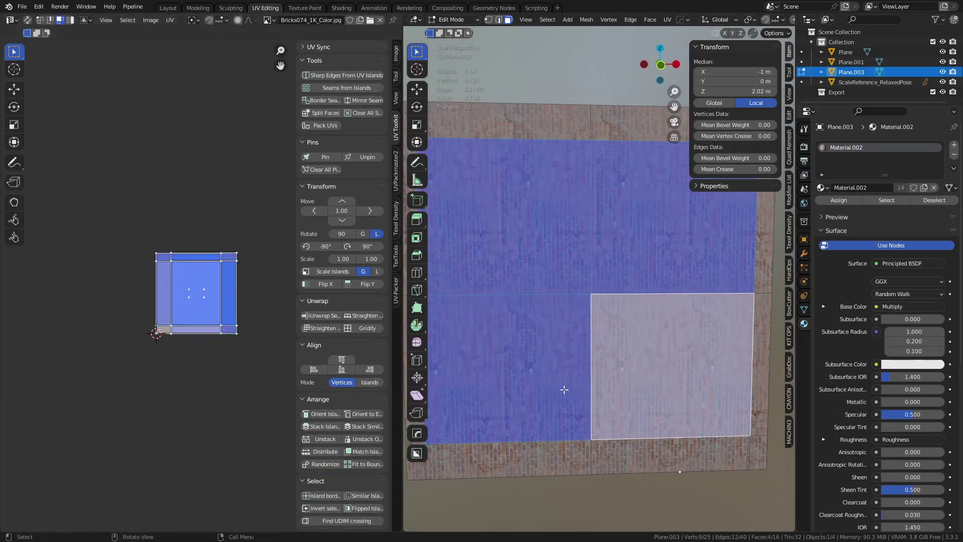
{"action": "type", "text": "a"}
{"action": "type", "text": "r90"}
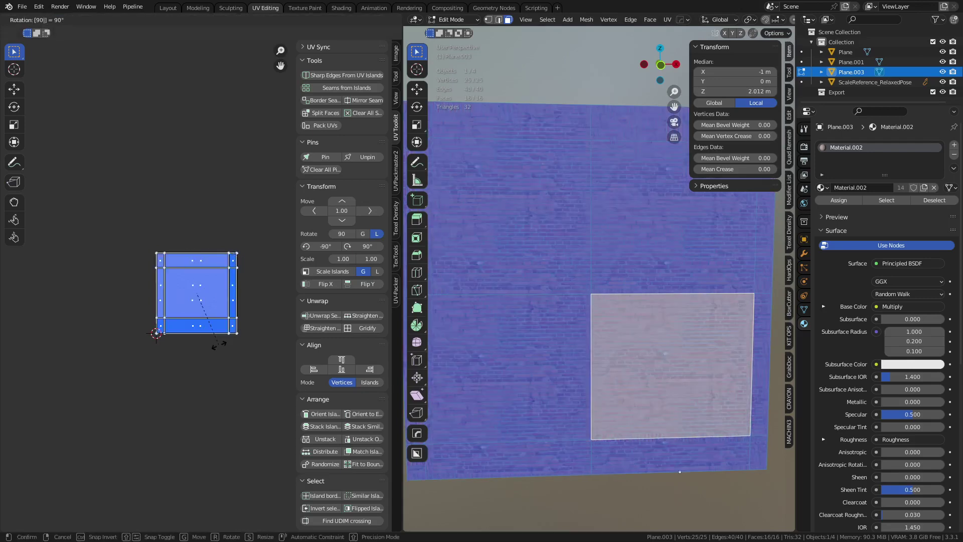
{"action": "key", "text": "Return"}
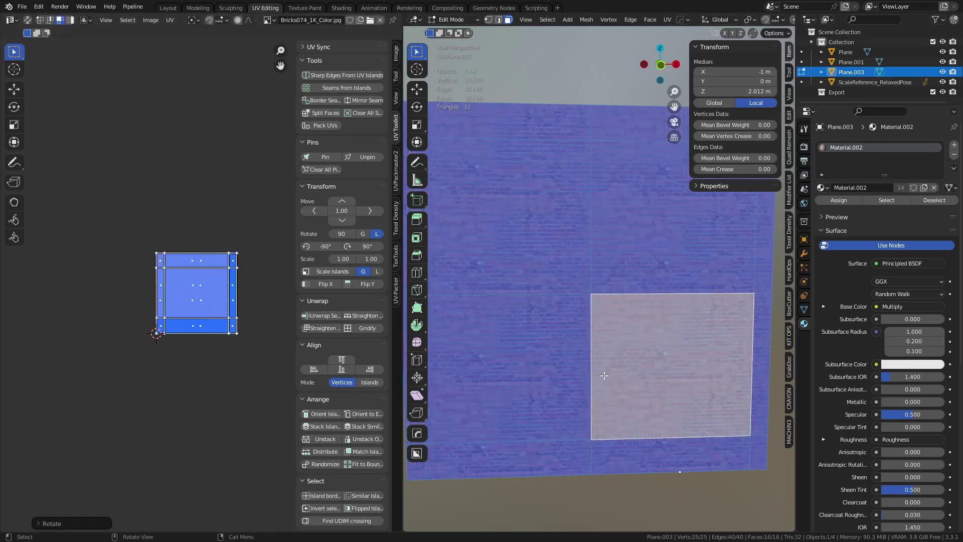
Step: Return to Object Mode and examine how the brick pattern runs across the quadrant and border edges
{"action": "key", "text": "Tab"}
{"action": "middle_click_drag", "start_coordinate": [507, 360], "coordinate": [557, 332]}
{"action": "scroll", "coordinate": [557, 332], "scroll_direction": "down", "scroll_amount": 4}
{"action": "middle_click_drag", "start_coordinate": [624, 339], "coordinate": [608, 327], "text": "shift"}
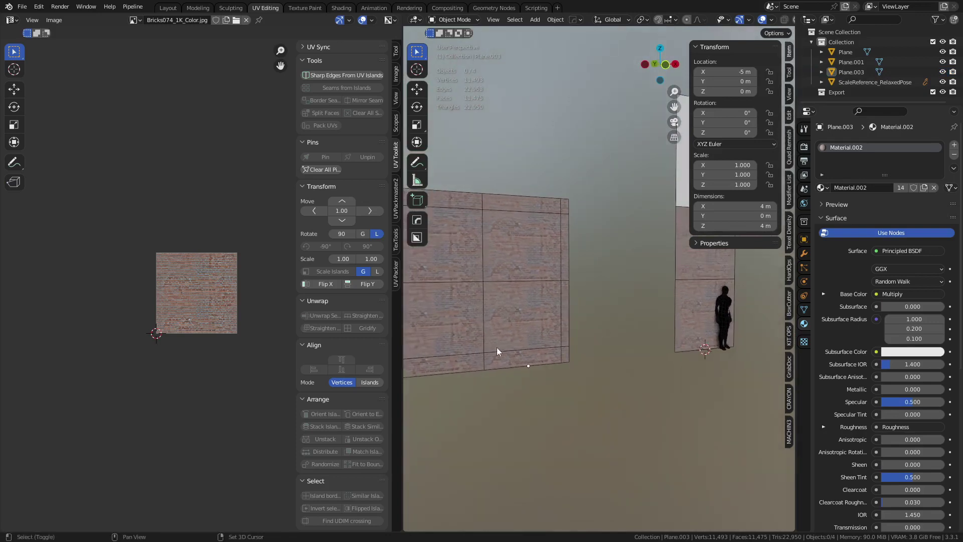
{"action": "middle_click_drag", "start_coordinate": [496, 347], "coordinate": [607, 381], "text": "shift"}
{"action": "scroll", "coordinate": [606, 381], "scroll_direction": "up", "scroll_amount": 4}
{"action": "middle_click_drag", "start_coordinate": [531, 446], "coordinate": [613, 336], "text": "shift"}
{"action": "scroll", "coordinate": [577, 348], "scroll_direction": "up", "scroll_amount": 4}
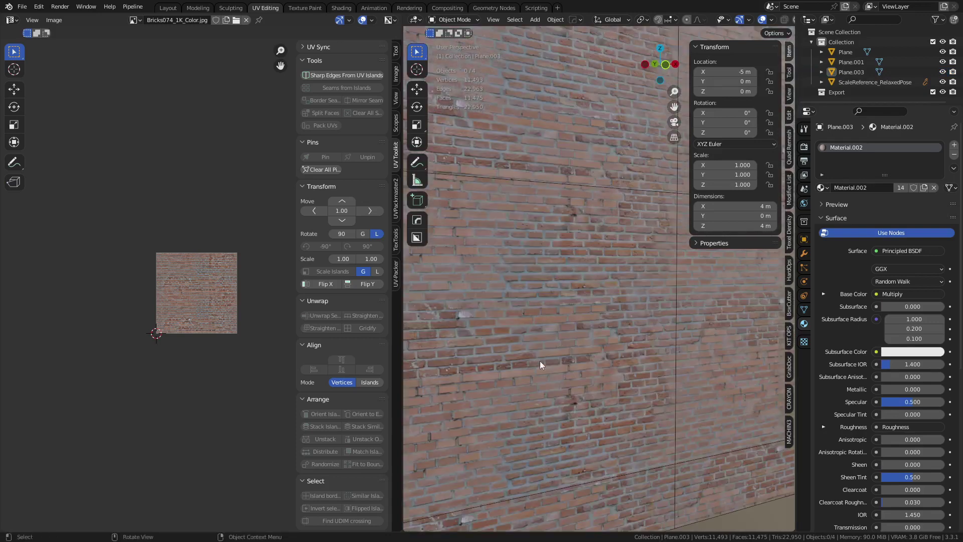
{"action": "scroll", "coordinate": [574, 363], "scroll_direction": "down", "scroll_amount": 4}
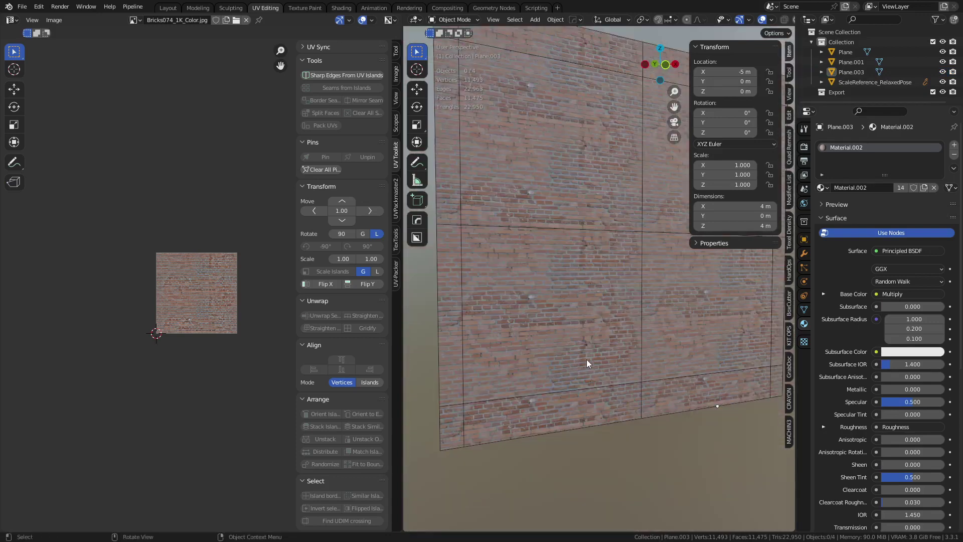
{"action": "middle_click_drag", "start_coordinate": [616, 351], "coordinate": [577, 436], "text": "shift"}
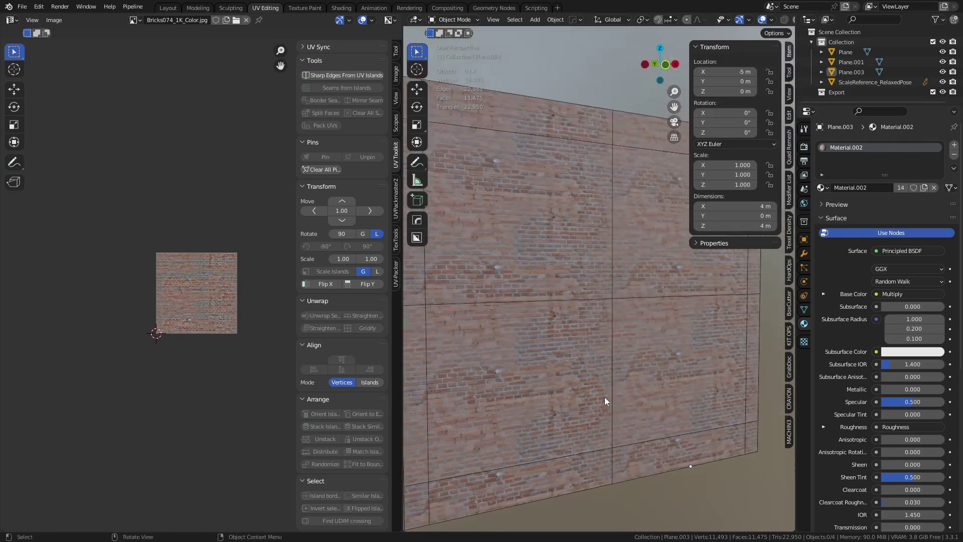
{"action": "scroll", "coordinate": [604, 396], "scroll_direction": "down", "scroll_amount": 1}
{"action": "middle_click_drag", "start_coordinate": [603, 396], "coordinate": [556, 385], "text": "shift"}
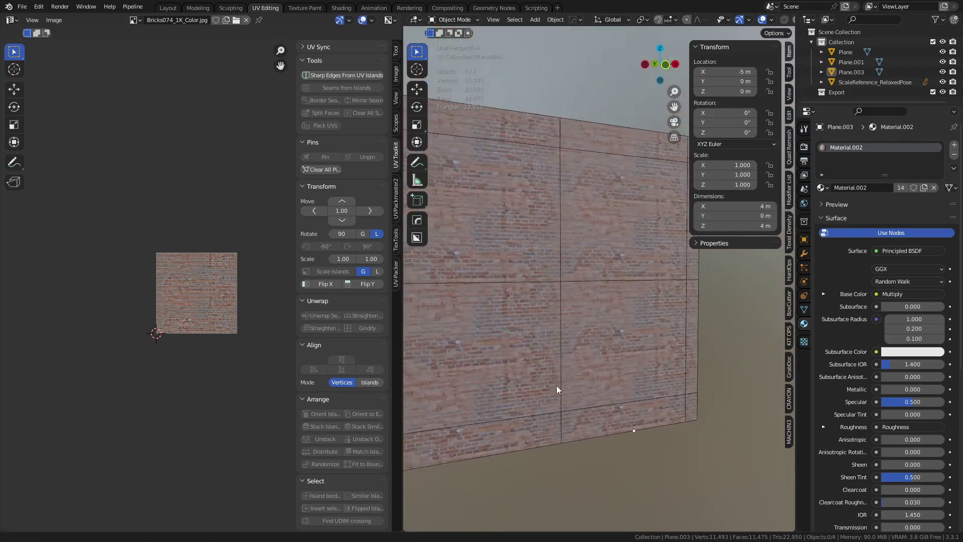
{"action": "scroll", "coordinate": [589, 386], "scroll_direction": "down", "scroll_amount": 4}
{"action": "middle_click_drag", "start_coordinate": [658, 376], "coordinate": [599, 419], "text": "shift"}
Step: Switch to the Layout workspace and delete the plane's four large inner faces, keeping only the brick border frame
{"action": "left_click", "coordinate": [168, 8]}
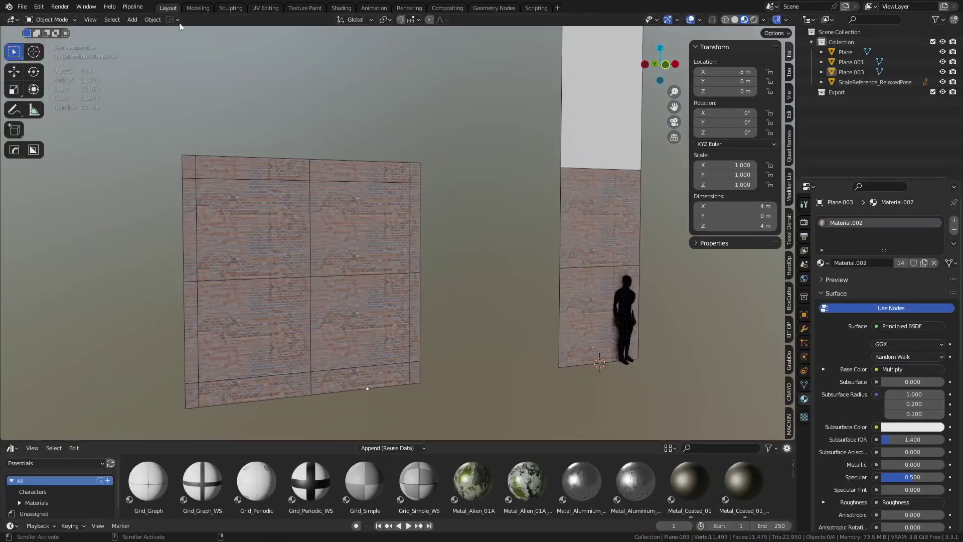
{"action": "middle_click_drag", "start_coordinate": [473, 320], "coordinate": [483, 303]}
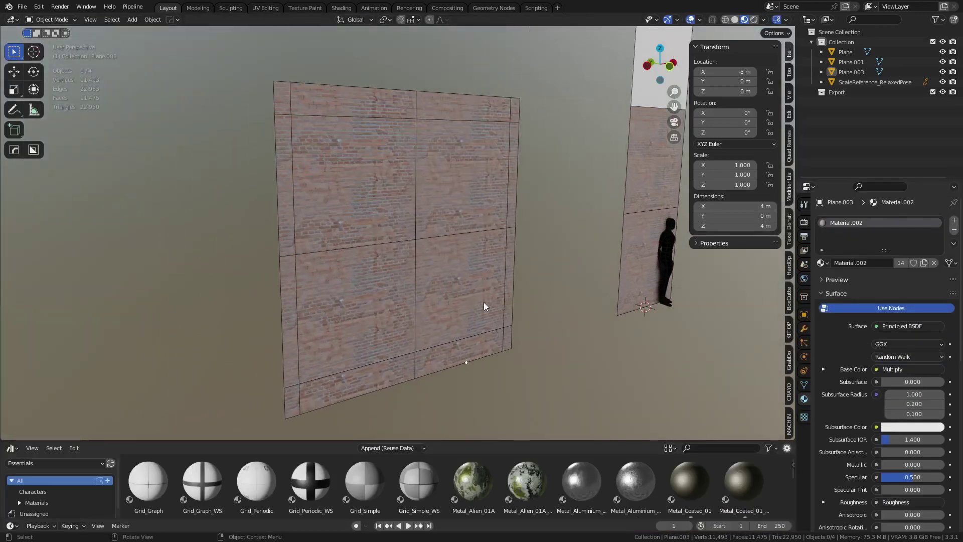
{"action": "left_click", "coordinate": [434, 306]}
{"action": "key", "text": "Tab"}
{"action": "left_click", "coordinate": [356, 316]}
{"action": "left_click", "coordinate": [353, 180], "text": "shift"}
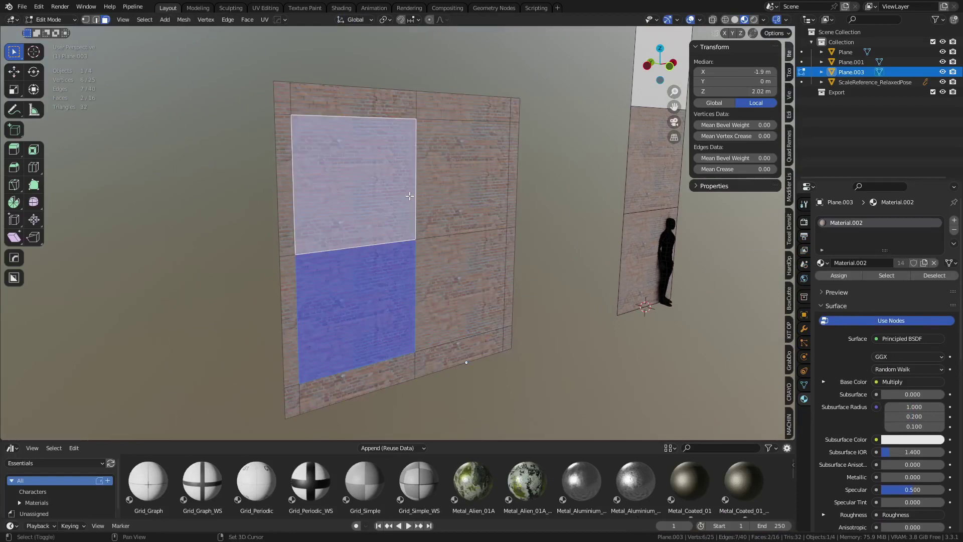
{"action": "left_click", "coordinate": [461, 171], "text": "shift"}
{"action": "left_click", "coordinate": [454, 284], "text": "shift"}
{"action": "key", "text": "x"}
{"action": "left_click", "coordinate": [456, 282]}
{"action": "middle_click_drag", "start_coordinate": [563, 318], "coordinate": [585, 310]}
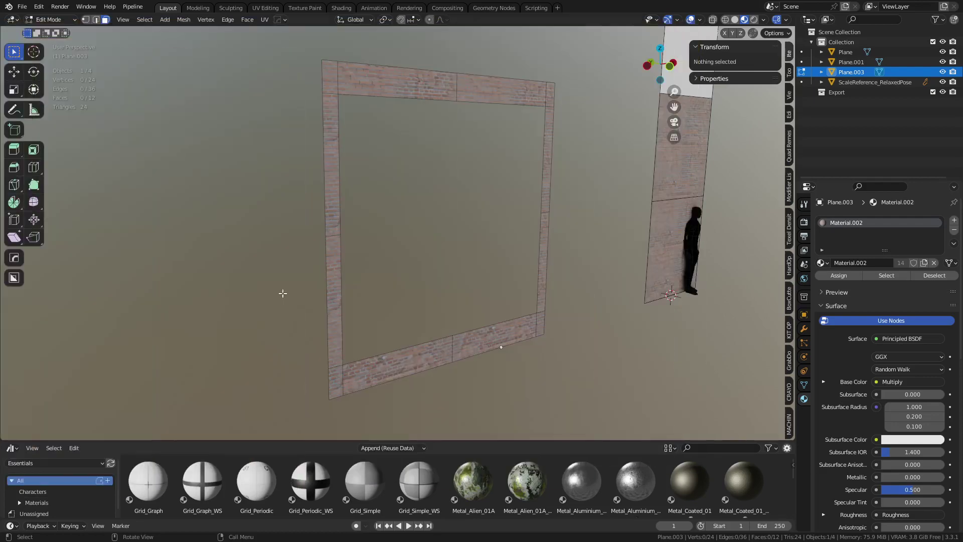
Step: Return the border frame to Object Mode and clear its selection
{"action": "middle_click_drag", "start_coordinate": [534, 360], "coordinate": [503, 312]}
{"action": "key", "text": "ctrl+Tab"}
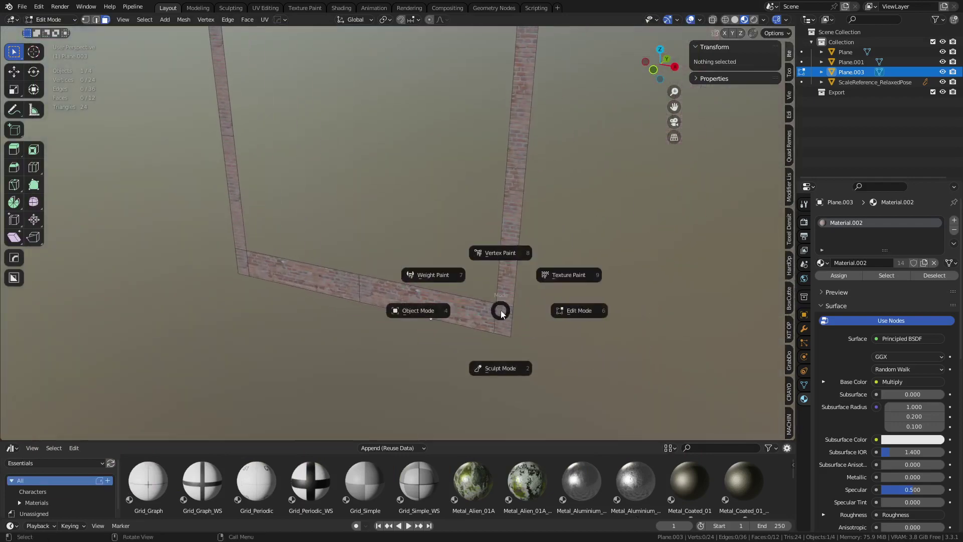
{"action": "left_click", "coordinate": [437, 309]}
{"action": "key", "text": "g"}
{"action": "right_click", "coordinate": [482, 311]}
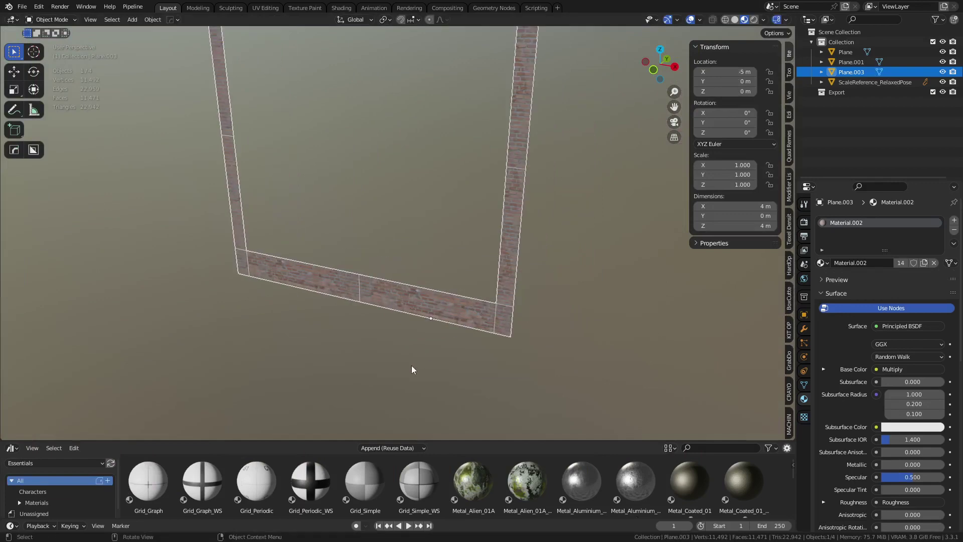
{"action": "left_click", "coordinate": [411, 366]}
Step: In a side view, move all the frame's geometry -0.1 m along Y in Edit Mode and return to Object Mode
{"action": "key", "text": "KP_3"}
{"action": "middle_click_drag", "start_coordinate": [394, 298], "coordinate": [585, 314]}
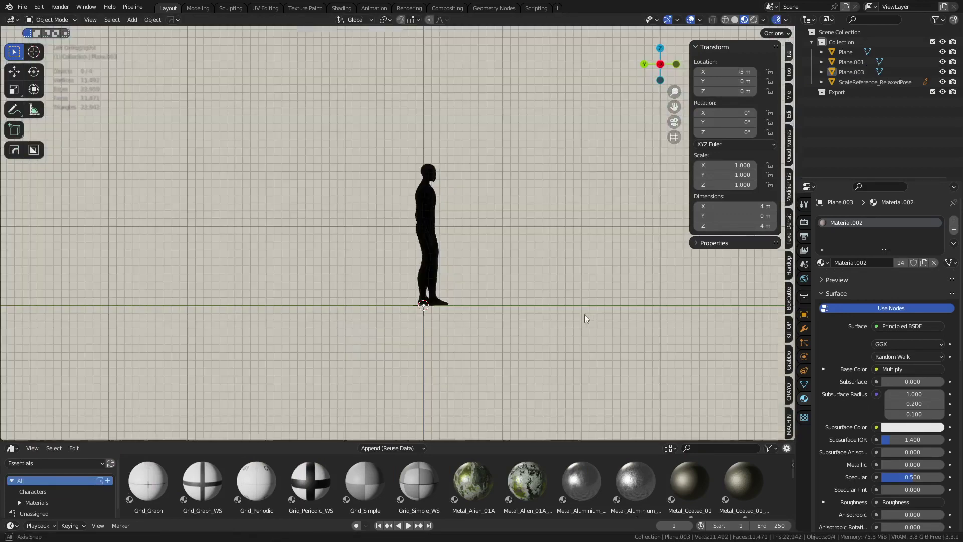
{"action": "key", "text": "Tab"}
{"action": "key", "text": "a"}
{"action": "key", "text": "g"}
{"action": "key", "text": "x"}
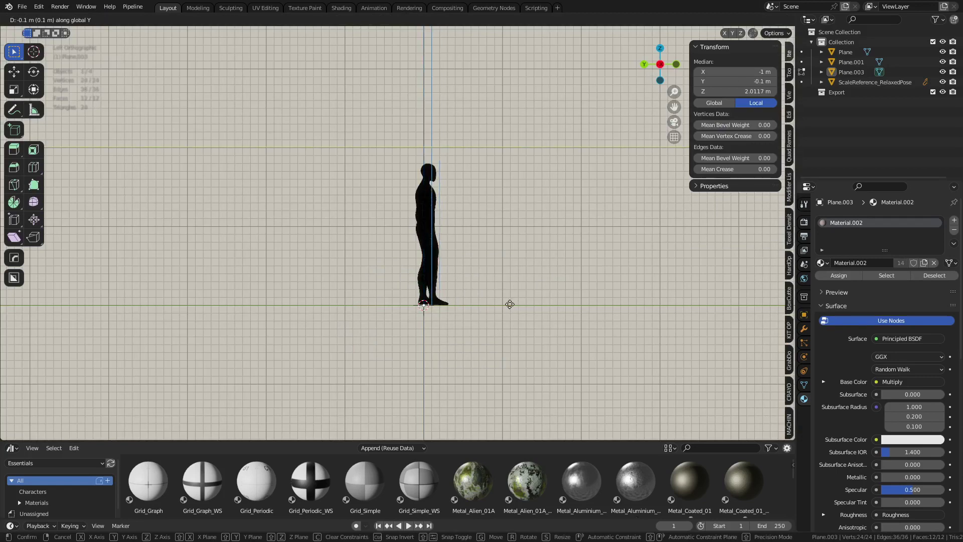
{"action": "key", "text": "Return"}
{"action": "key", "text": "Tab"}
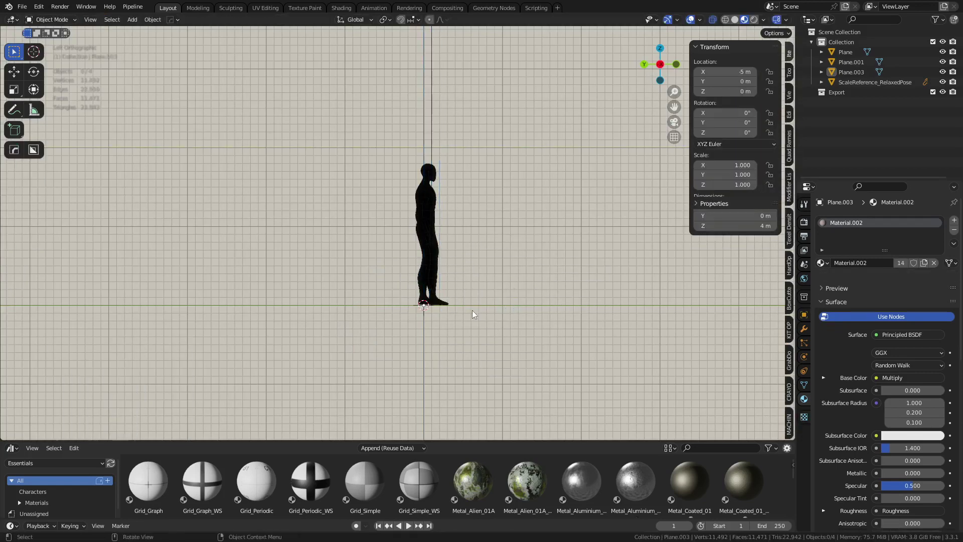
Step: View the offset border frame at an angle in perspective and select it
{"action": "key", "text": "alt+z"}
{"action": "middle_click_drag", "start_coordinate": [537, 290], "coordinate": [495, 254]}
{"action": "left_click", "coordinate": [426, 307]}
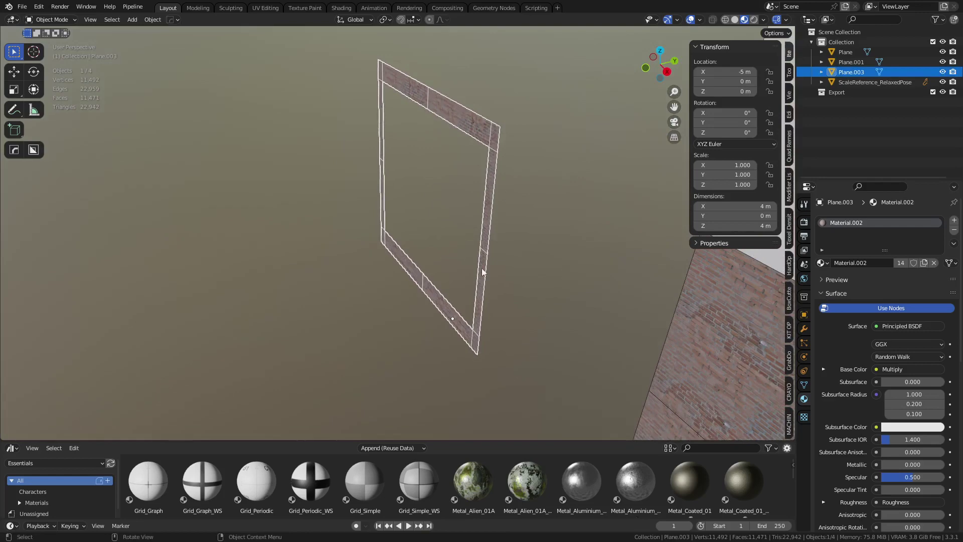
Step: In front view, move the border frame's origin 1 m along X onto the frame's lower corner, leaving the geometry in place
{"action": "middle_click_drag", "start_coordinate": [490, 252], "coordinate": [505, 223], "text": "alt"}
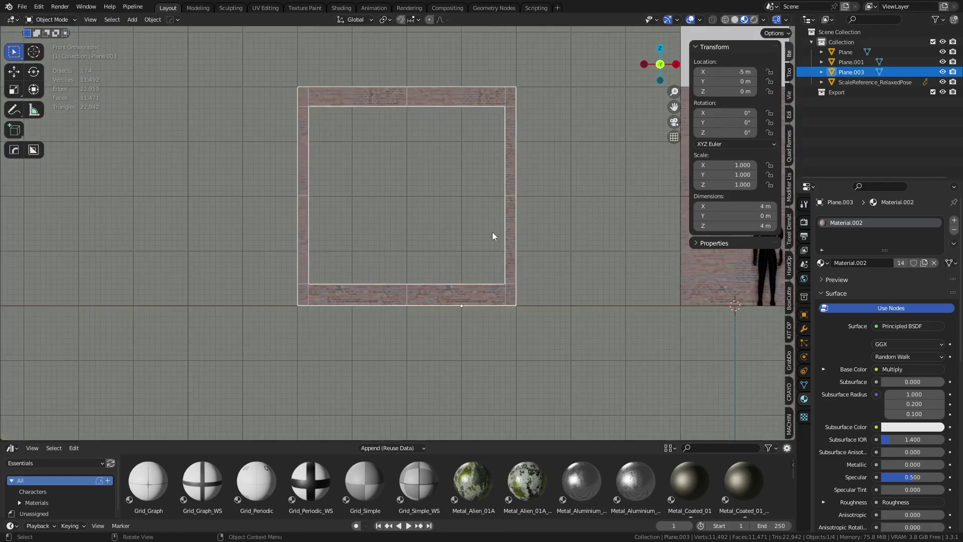
{"action": "key", "text": "g"}
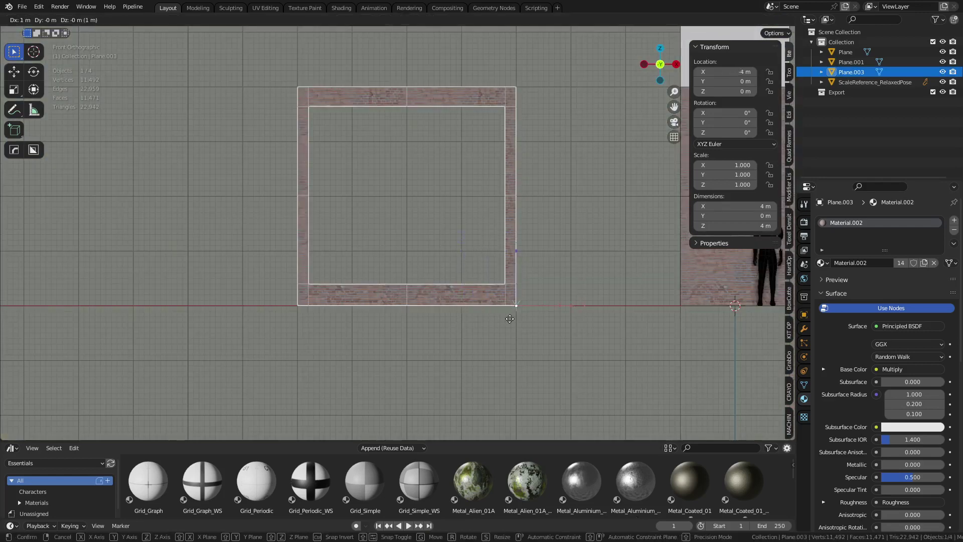
{"action": "left_click", "coordinate": [510, 319]}
{"action": "key", "text": "ctrl+s"}
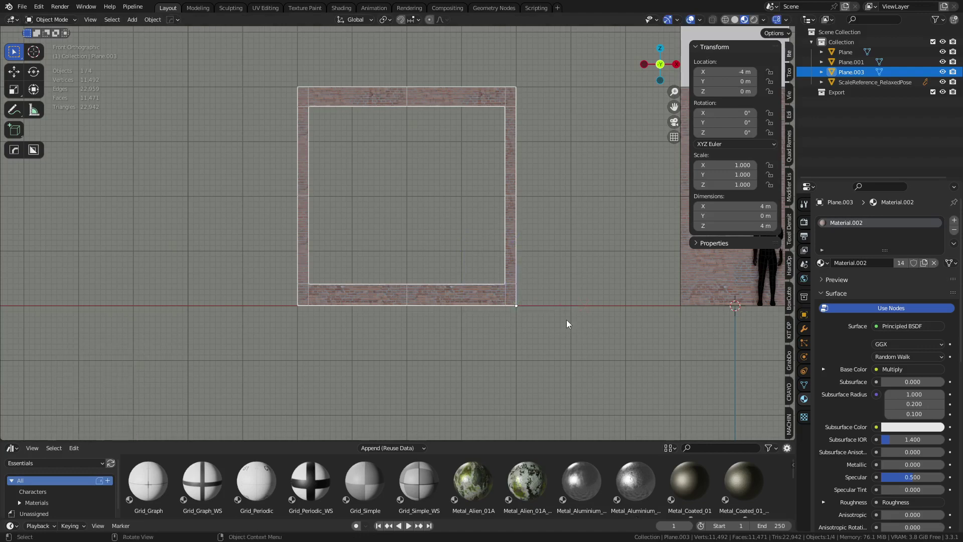
{"action": "left_click", "coordinate": [516, 324]}
{"action": "left_click", "coordinate": [452, 289]}
{"action": "key", "text": "g"}
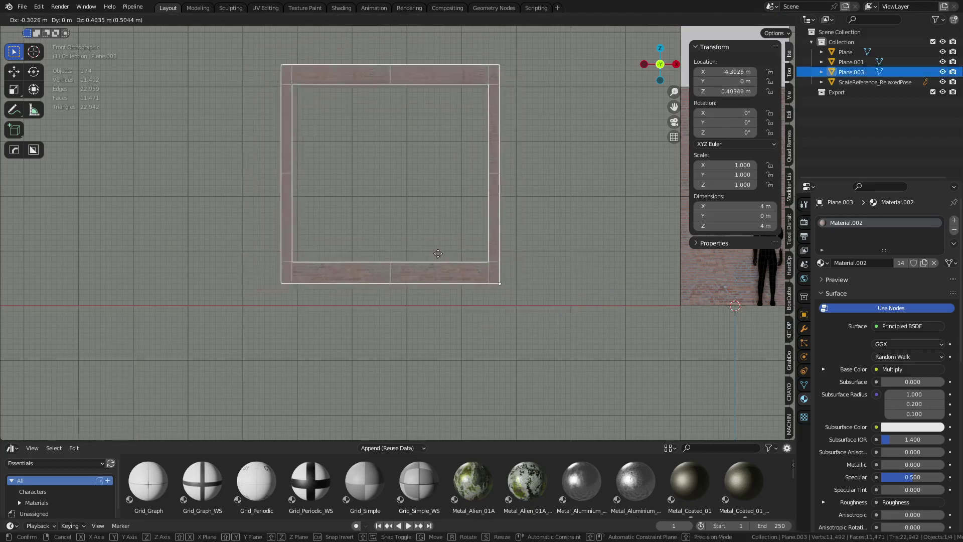
{"action": "right_click", "coordinate": [449, 274]}
{"action": "left_click", "coordinate": [478, 341]}
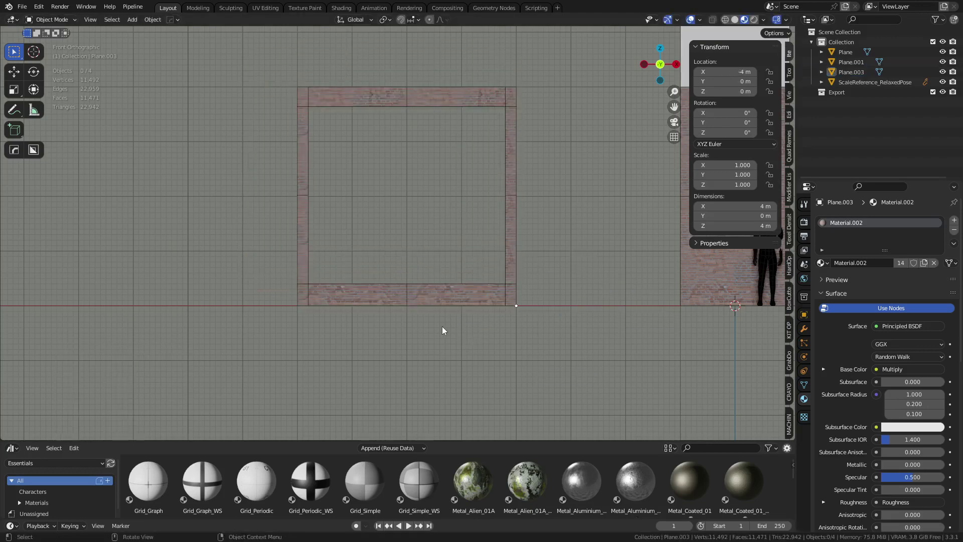
Step: Add a cube and, in front view, move it -4 m along X onto the frame's lower corner
{"action": "middle_click_drag", "start_coordinate": [442, 329], "coordinate": [409, 266]}
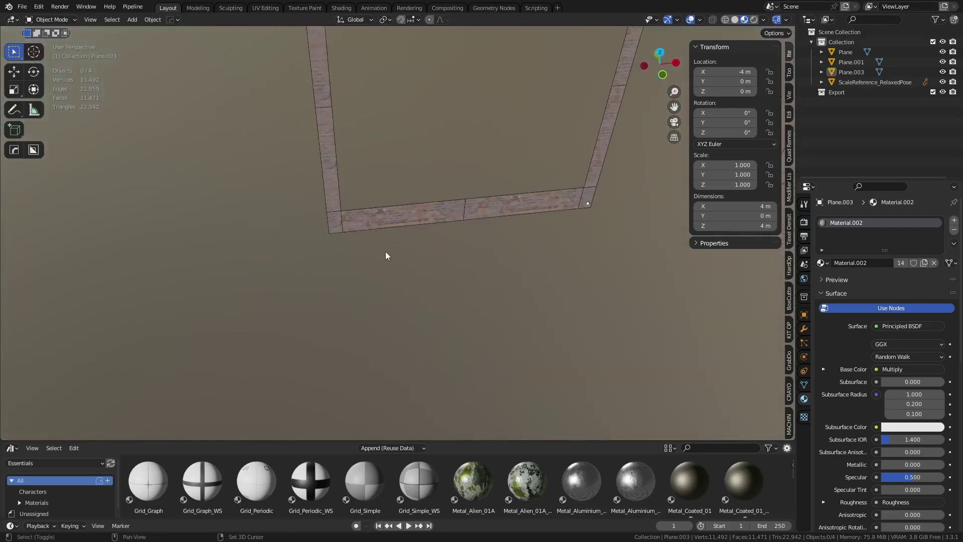
{"action": "key", "text": "shift+a"}
{"action": "left_click", "coordinate": [442, 271]}
{"action": "key", "text": "KP_1"}
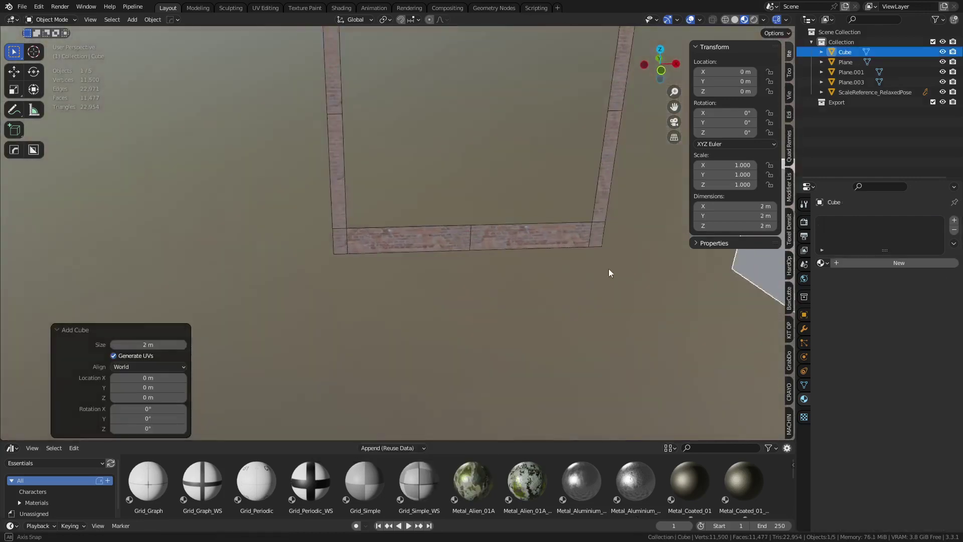
{"action": "scroll", "coordinate": [651, 302], "scroll_direction": "down", "scroll_amount": 3}
{"action": "key", "text": "g"}
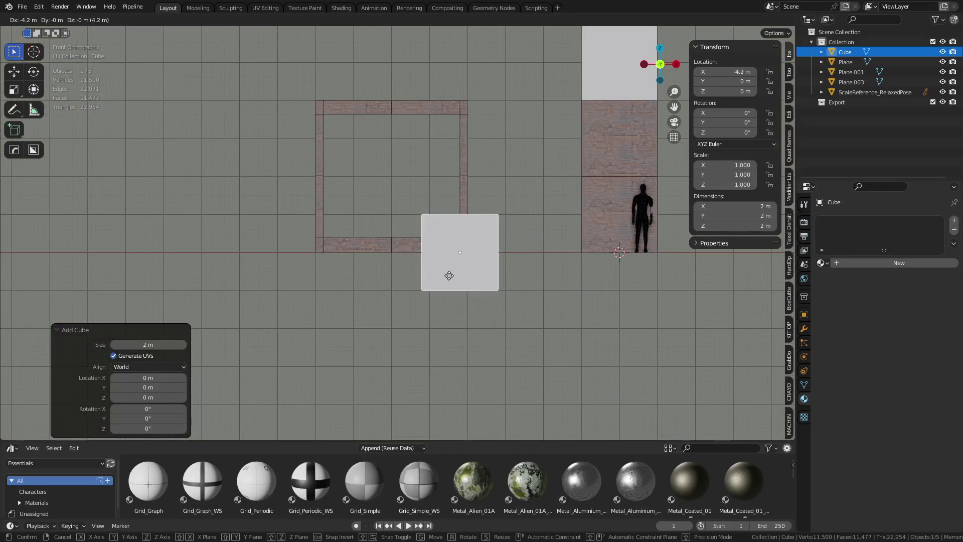
{"action": "left_click", "coordinate": [456, 277]}
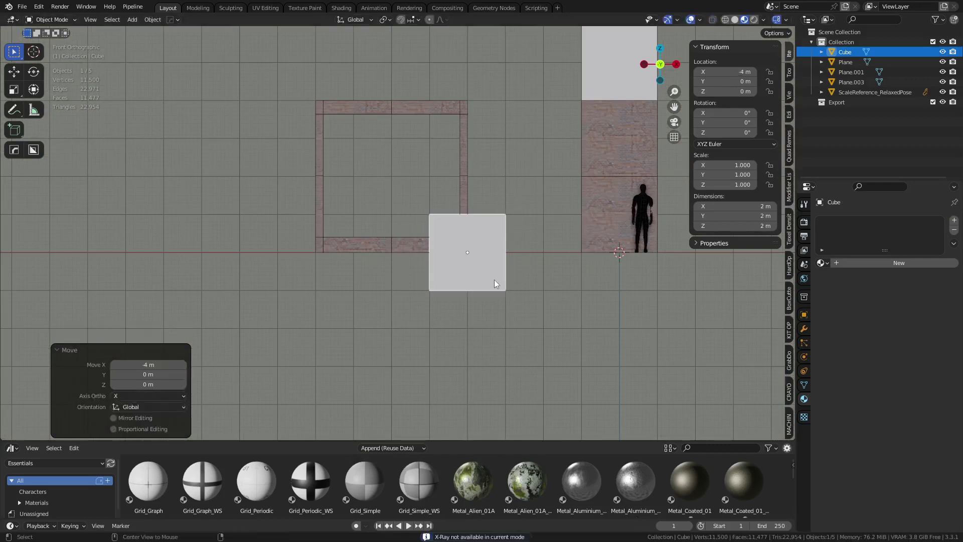
Step: Clear the selection and switch the viewport to solid shading with X-ray turned on
{"action": "left_click", "coordinate": [567, 271]}
{"action": "key", "text": "z"}
{"action": "left_click", "coordinate": [622, 274]}
{"action": "scroll", "coordinate": [530, 291], "scroll_direction": "up", "scroll_amount": 3}
{"action": "scroll", "coordinate": [531, 292], "scroll_direction": "up", "scroll_amount": 1}
{"action": "key", "text": "alt+z"}
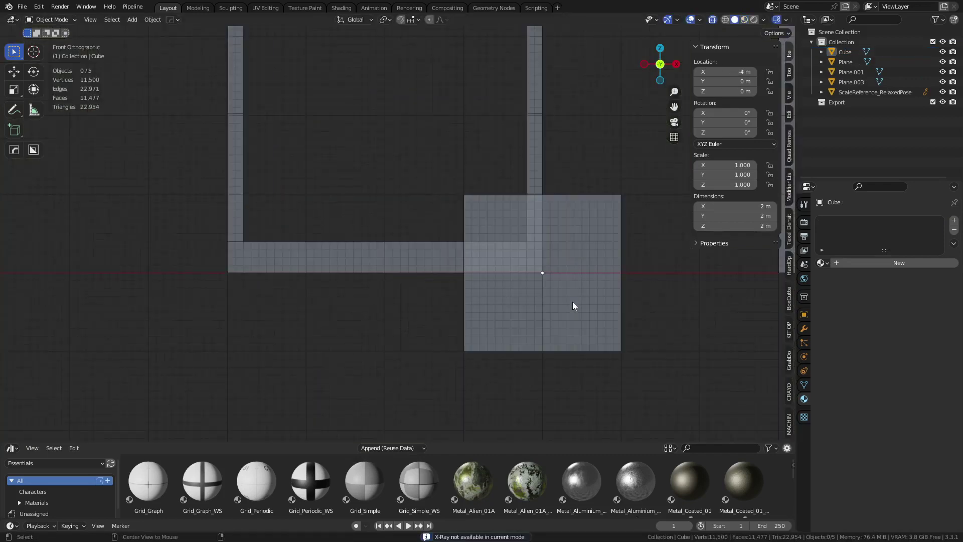
Step: In Edit Mode, raise the cube's bottom vertices to the ground line and lower its top vertices by 0.8 m
{"action": "key", "text": "Tab"}
{"action": "left_click", "coordinate": [624, 304]}
{"action": "key", "text": "1"}
{"action": "left_click_drag", "start_coordinate": [424, 359], "coordinate": [668, 314]}
{"action": "key", "text": "g"}
{"action": "key", "text": "z"}
{"action": "left_click", "coordinate": [620, 271]}
{"action": "left_click_drag", "start_coordinate": [444, 235], "coordinate": [676, 162]}
{"action": "key", "text": "g"}
{"action": "key", "text": "z"}
{"action": "left_click", "coordinate": [676, 227]}
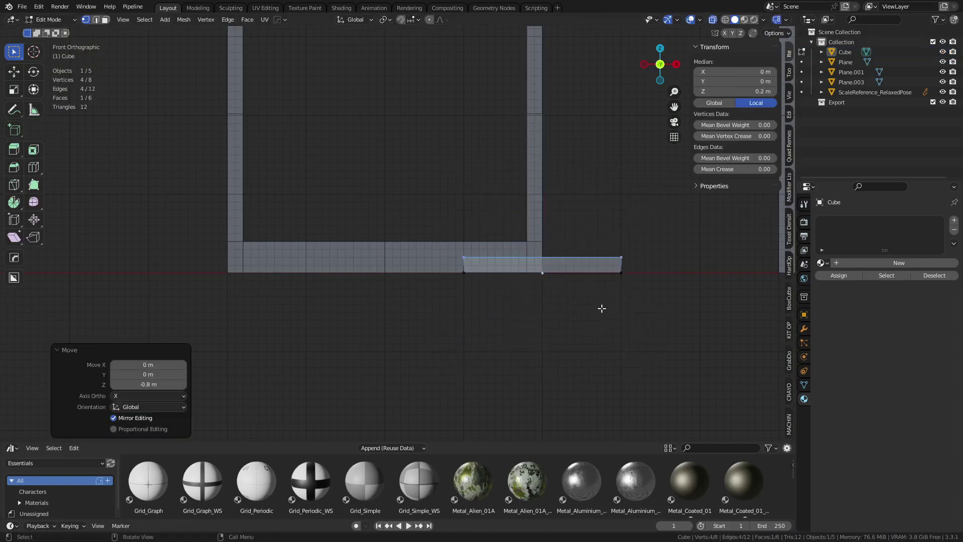
Step: Fit the block to the frame's width by moving one side's vertices -1 m and the opposite side's vertices -3 m along X
{"action": "left_click_drag", "start_coordinate": [601, 308], "coordinate": [660, 217]}
{"action": "key", "text": "g"}
{"action": "key", "text": "x"}
{"action": "left_click", "coordinate": [580, 227]}
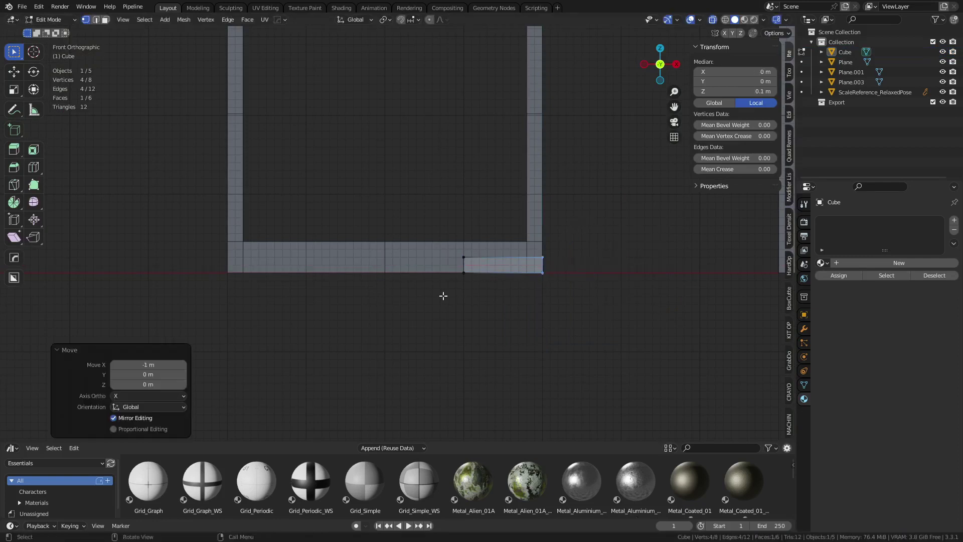
{"action": "left_click_drag", "start_coordinate": [443, 294], "coordinate": [475, 232]}
{"action": "key", "text": "g"}
{"action": "key", "text": "x"}
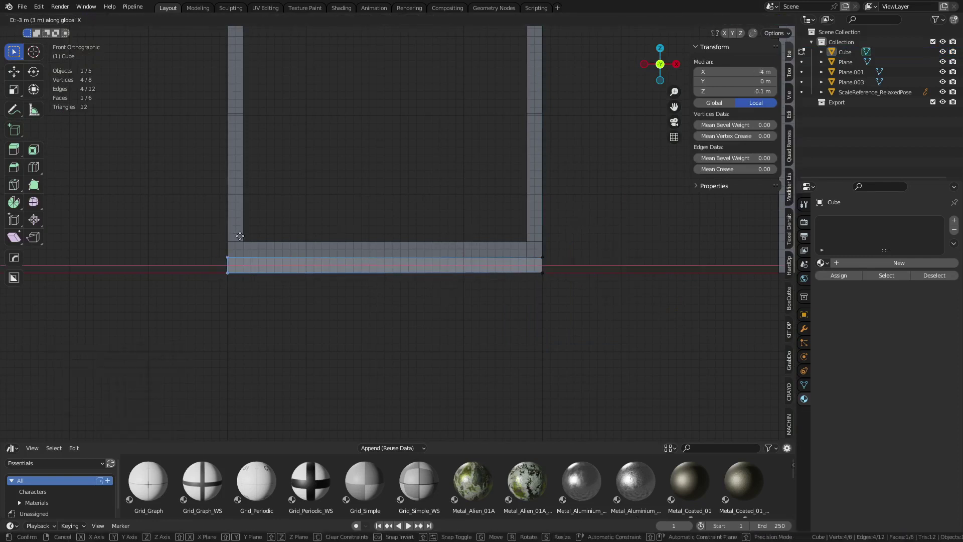
{"action": "left_click", "coordinate": [239, 236]}
{"action": "key", "text": "Tab"}
Step: In the border frame's mesh, raise the upper vertices of the lower brick strip about 0.1 m and return to Object Mode
{"action": "left_click", "coordinate": [492, 251]}
{"action": "key", "text": "Tab"}
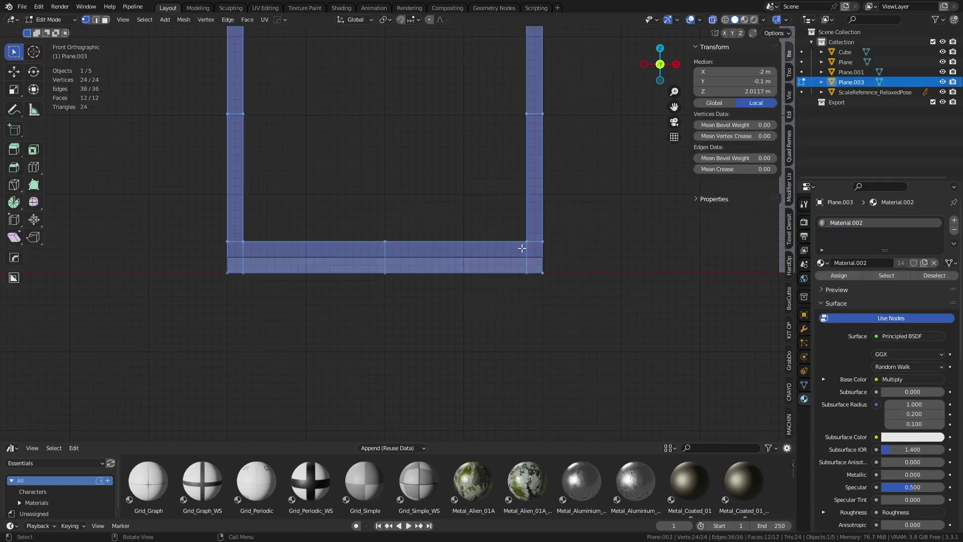
{"action": "left_click_drag", "start_coordinate": [200, 203], "coordinate": [566, 243]}
{"action": "key", "text": "g"}
{"action": "key", "text": "z"}
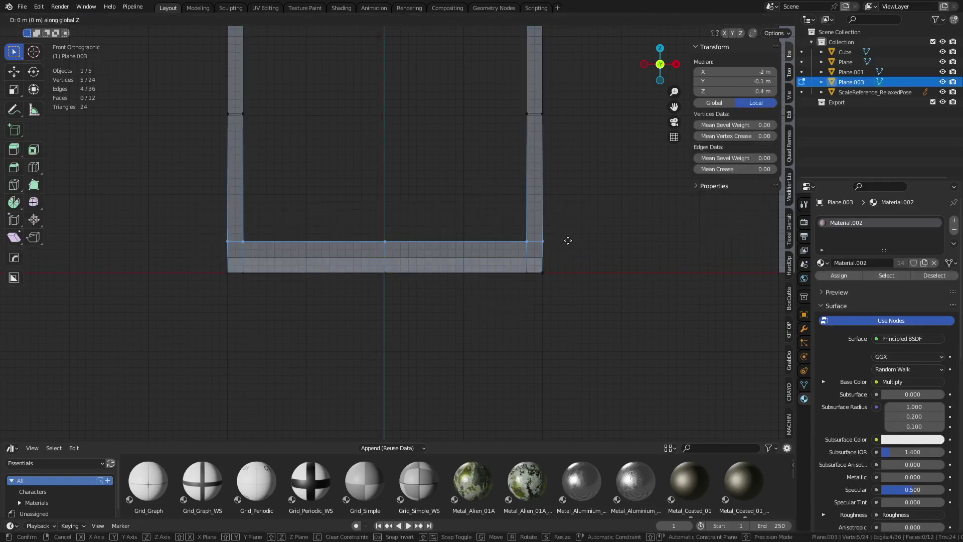
{"action": "left_click", "coordinate": [568, 236]}
{"action": "key", "text": "ctrl+Tab"}
{"action": "left_click", "coordinate": [500, 236]}
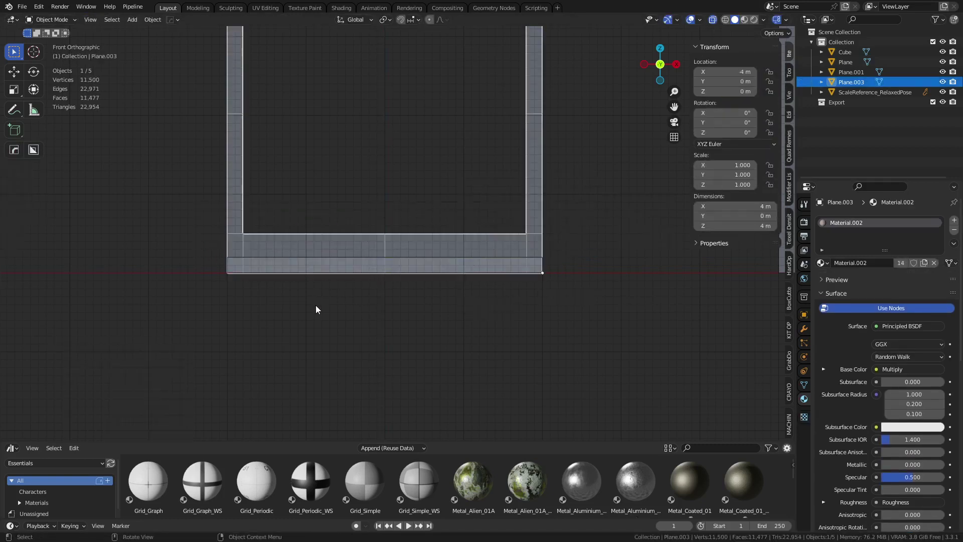
Step: Raise the base block's top vertices 0.1 m along Z in Edit Mode and return to Object Mode
{"action": "left_click", "coordinate": [382, 269]}
{"action": "key", "text": "ctrl+Tab"}
{"action": "left_click", "coordinate": [452, 260]}
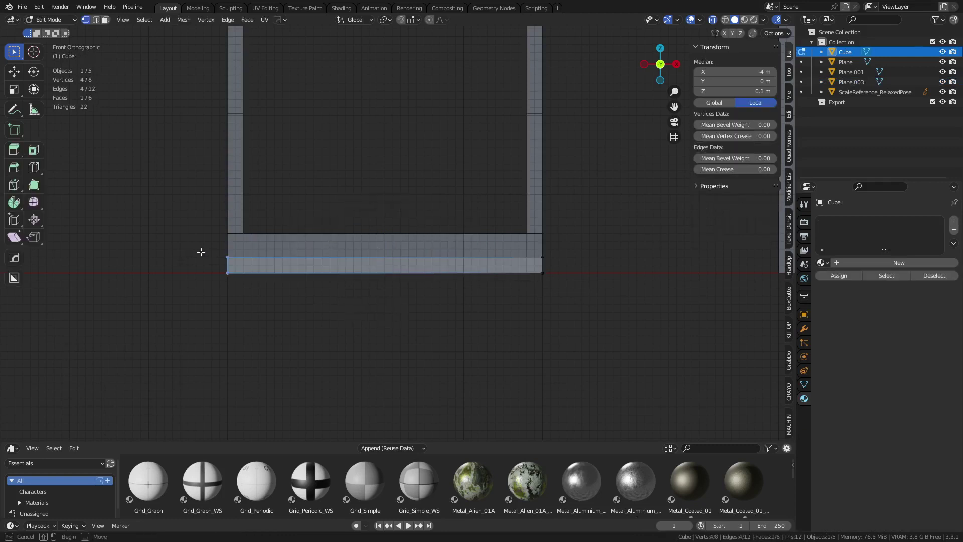
{"action": "left_click_drag", "start_coordinate": [561, 265], "coordinate": [562, 265]}
{"action": "key", "text": "g"}
{"action": "key", "text": "z"}
{"action": "left_click", "coordinate": [566, 255]}
{"action": "key", "text": "ctrl+Tab"}
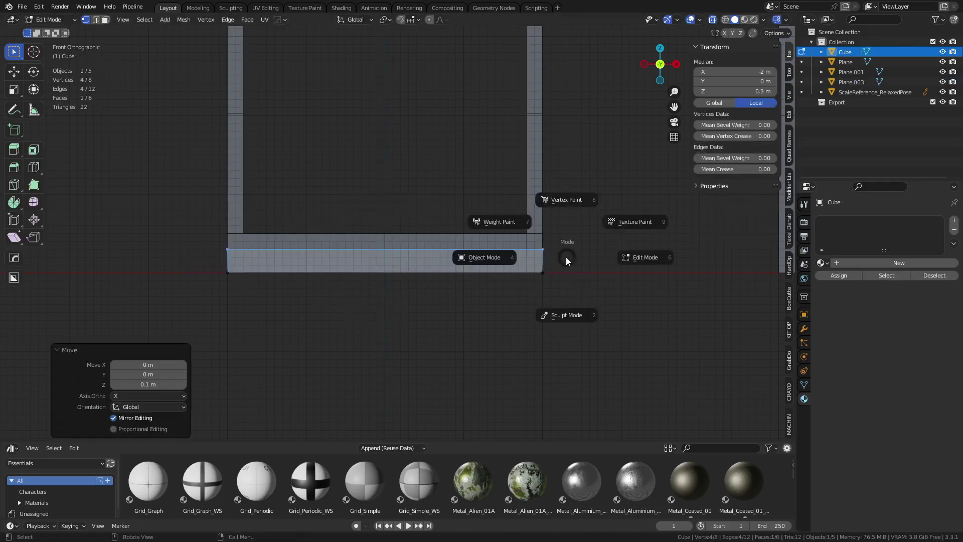
{"action": "left_click", "coordinate": [483, 257]}
Step: Move the base block's front face 0.8 m along Y towards the frame
{"action": "middle_click_drag", "start_coordinate": [365, 272], "coordinate": [428, 323]}
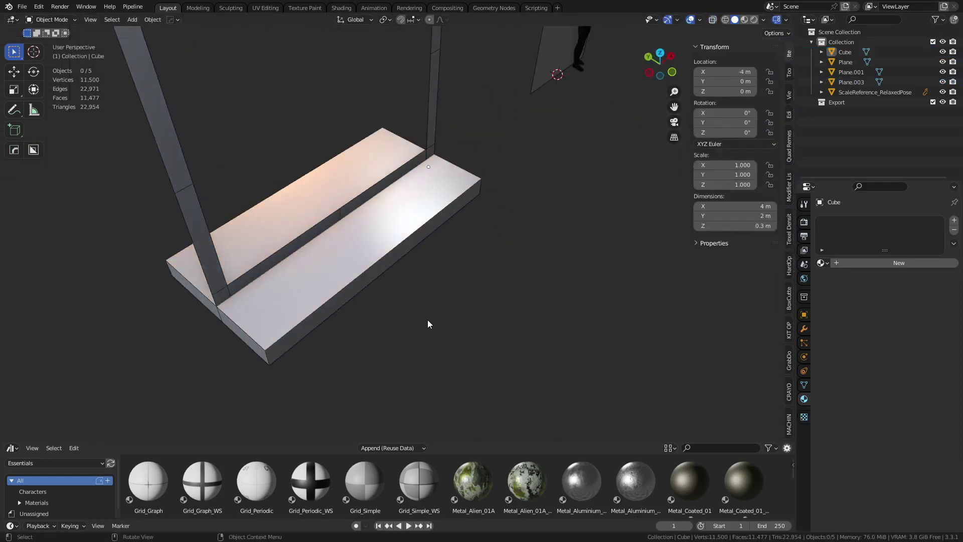
{"action": "left_click", "coordinate": [353, 294]}
{"action": "key", "text": "Tab"}
{"action": "left_click", "coordinate": [368, 275]}
{"action": "key", "text": "g"}
{"action": "key", "text": "y"}
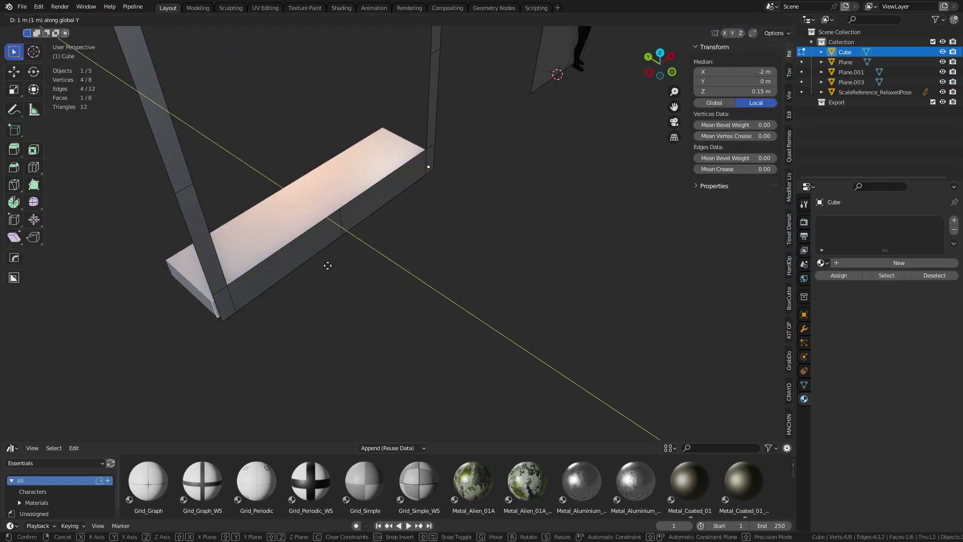
{"action": "left_click", "coordinate": [232, 237]}
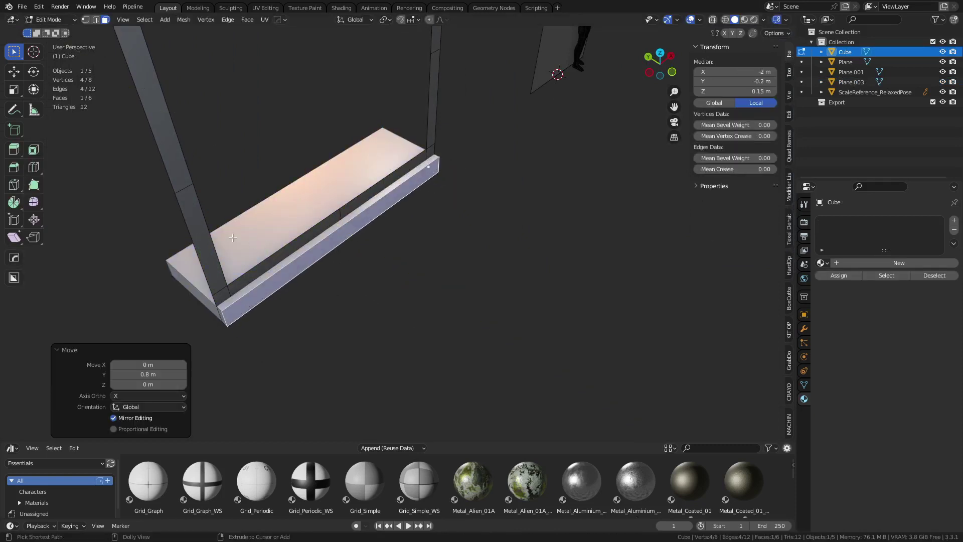
Step: Move the base block's back face along Y so the block is 0.2 m deep, and return to Object Mode with nothing selected
{"action": "key", "text": "alt+z"}
{"action": "left_click", "coordinate": [283, 202]}
{"action": "key", "text": "alt+z"}
{"action": "key", "text": "g"}
{"action": "key", "text": "y"}
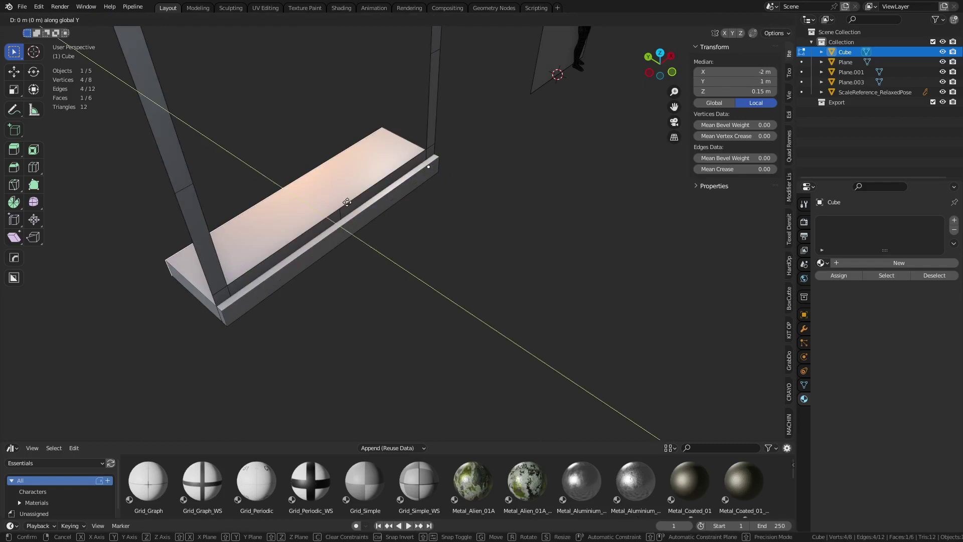
{"action": "left_click", "coordinate": [385, 210]}
{"action": "middle_click_drag", "start_coordinate": [385, 211], "coordinate": [451, 297]}
{"action": "key", "text": "ctrl+Tab"}
{"action": "left_click", "coordinate": [415, 260]}
{"action": "key", "text": "alt+z"}
{"action": "key", "text": "alt+z"}
{"action": "left_click", "coordinate": [450, 297]}
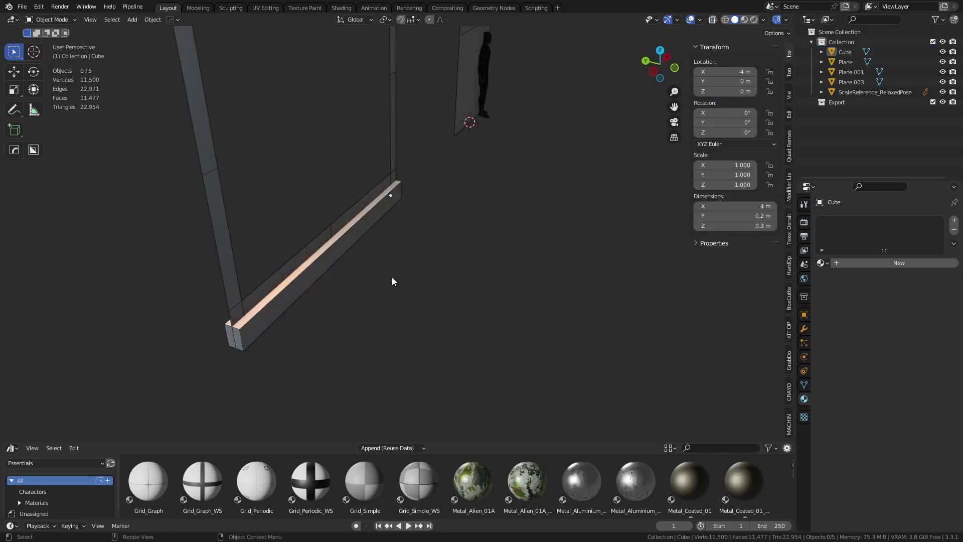
Step: Add a plane and move it horizontally to X -7 m, Y -1 m, in front of the frame
{"action": "key", "text": "shift+a"}
{"action": "mouse_move", "coordinate": [399, 275]}
{"action": "left_click", "coordinate": [427, 288]}
{"action": "key", "text": "g"}
{"action": "key", "text": "shift+z"}
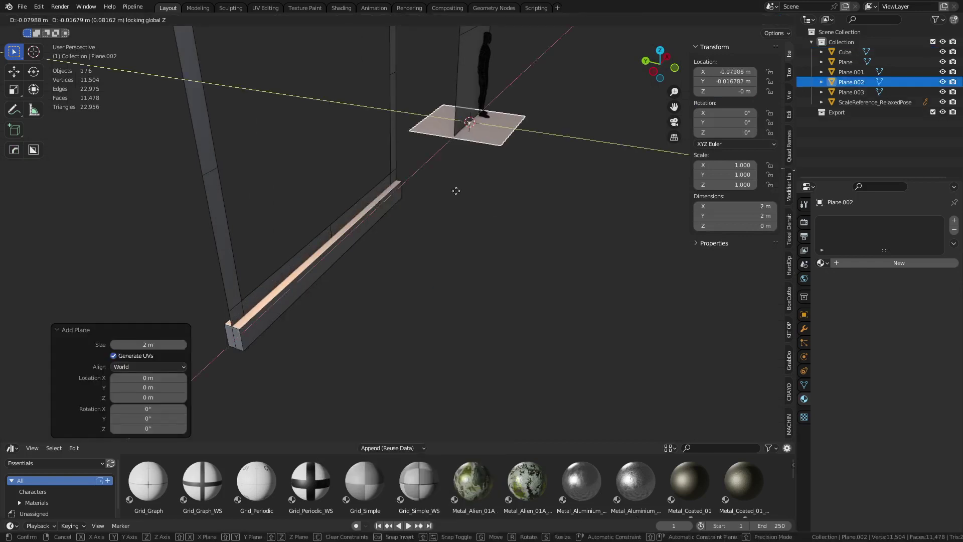
{"action": "left_click", "coordinate": [368, 326]}
Step: Extrude the new plane 0.1 m upward into a slab, return to Object Mode and clear the selection
{"action": "key", "text": "ctrl+Tab"}
{"action": "left_click", "coordinate": [445, 326]}
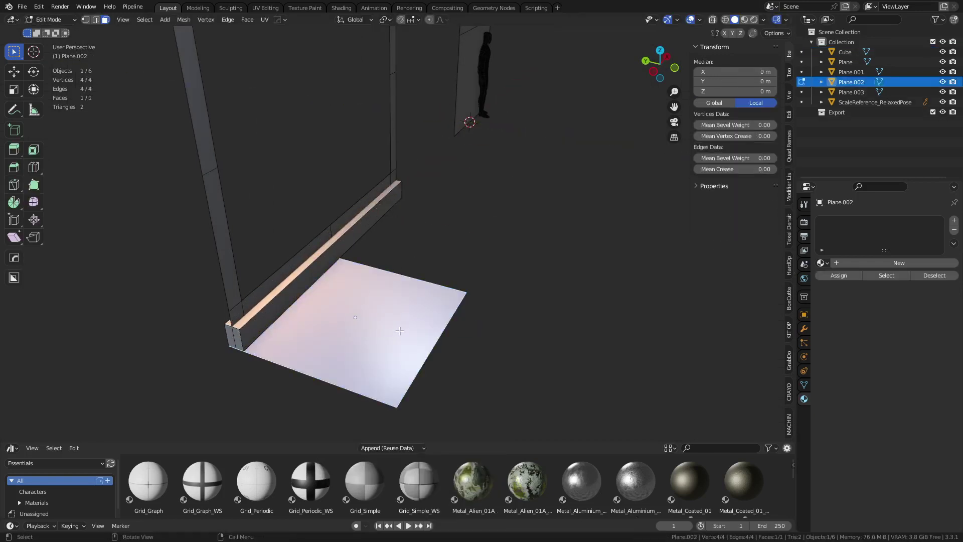
{"action": "key", "text": "e"}
{"action": "left_click", "coordinate": [401, 277], "text": "ctrl"}
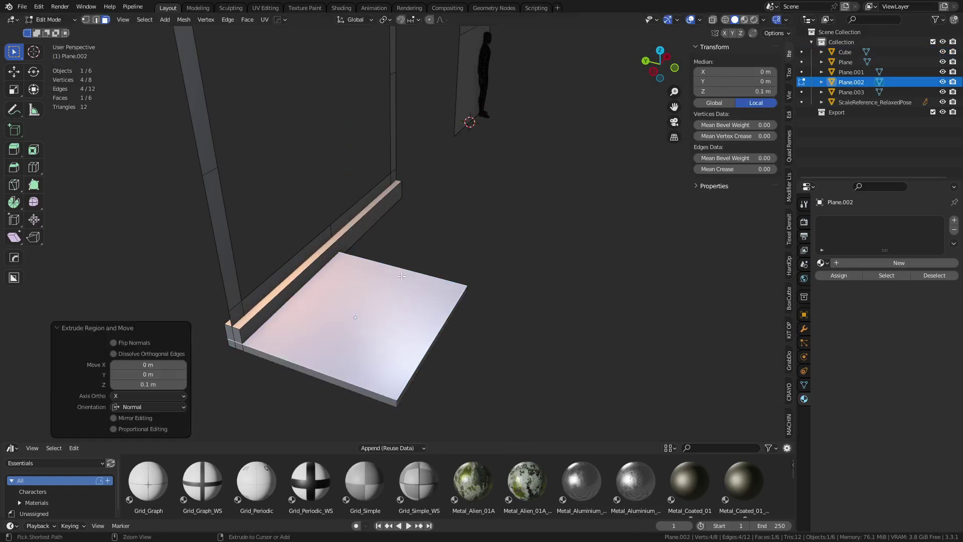
{"action": "key", "text": "ctrl+Tab"}
{"action": "left_click", "coordinate": [332, 282]}
{"action": "key", "text": "alt+a"}
Step: Duplicate the slab along X to X -5 m beside the original, and check both slabs in front view
{"action": "left_click", "coordinate": [412, 308]}
{"action": "key", "text": "shift+d"}
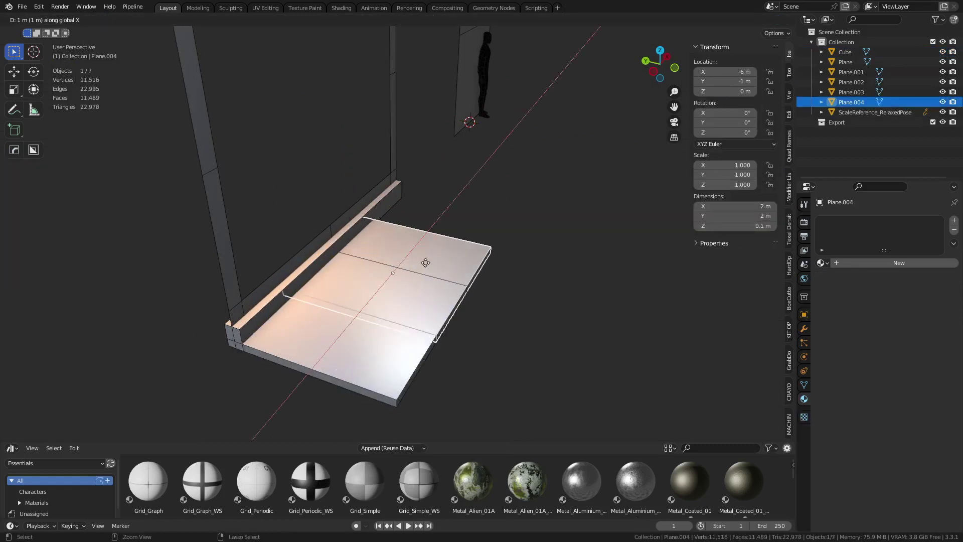
{"action": "left_click", "coordinate": [451, 240]}
{"action": "key", "text": "alt+a"}
{"action": "middle_click_drag", "start_coordinate": [549, 308], "coordinate": [415, 295], "text": "alt"}
{"action": "left_click", "coordinate": [318, 266]}
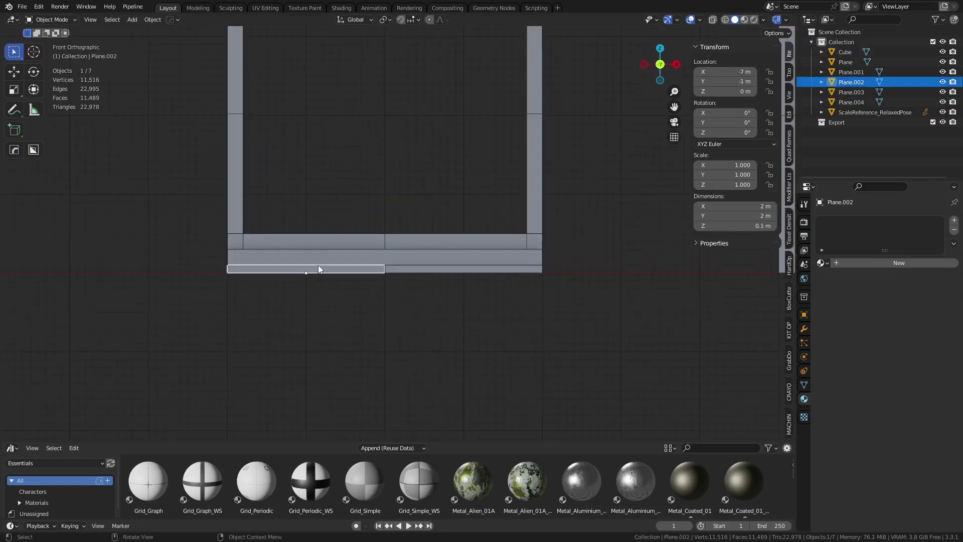
{"action": "left_click", "coordinate": [444, 268]}
{"action": "left_click", "coordinate": [378, 335]}
Step: Add a cube, move it -12 m along X and 1 m along Y, and raise it 1 m to stand on the ground
{"action": "middle_click_drag", "start_coordinate": [378, 335], "coordinate": [433, 296]}
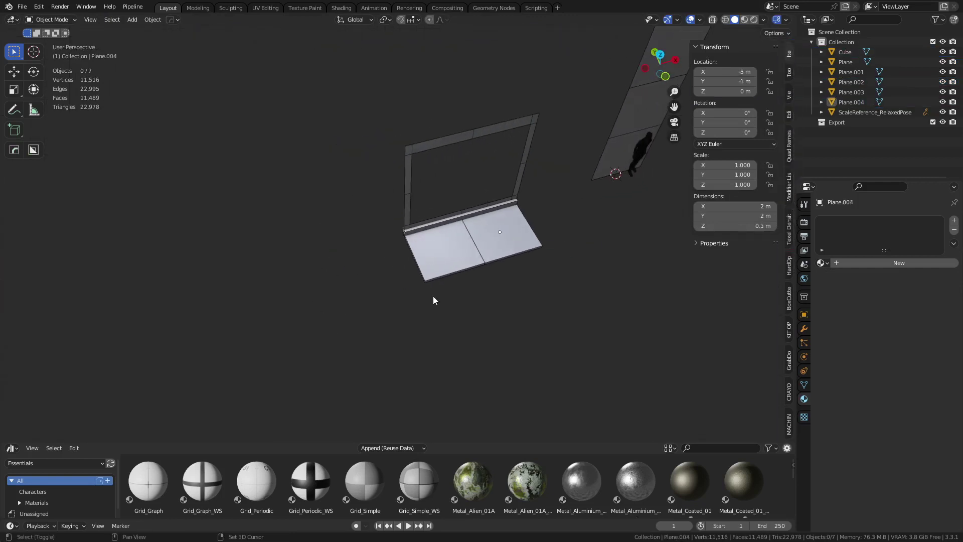
{"action": "key", "text": "shift+a"}
{"action": "mouse_move", "coordinate": [422, 318]}
{"action": "left_click", "coordinate": [461, 92]}
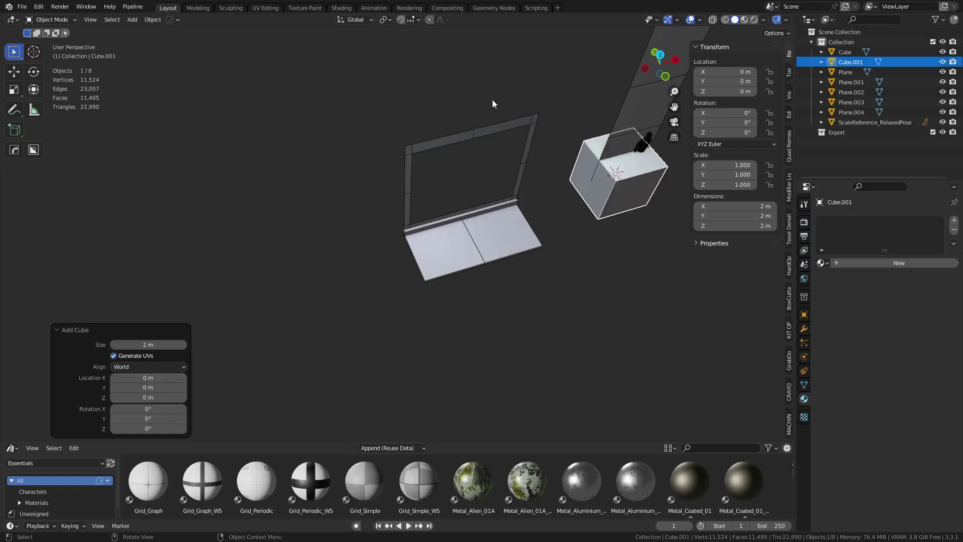
{"action": "key", "text": "g"}
{"action": "key", "text": "shift+z"}
{"action": "left_click", "coordinate": [314, 293], "text": "ctrl"}
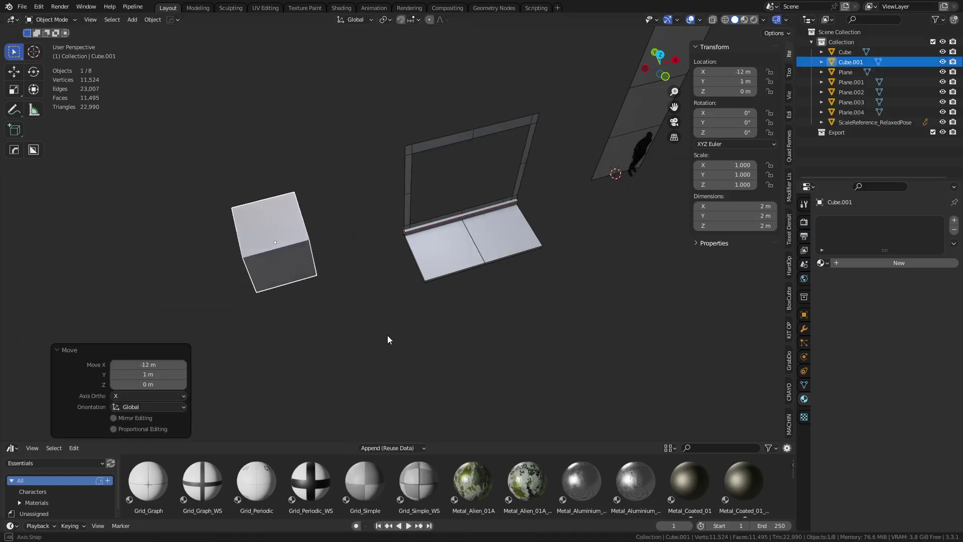
{"action": "middle_click_drag", "start_coordinate": [387, 335], "coordinate": [512, 331], "text": "alt"}
{"action": "key", "text": "g"}
{"action": "key", "text": "z"}
{"action": "left_click", "coordinate": [344, 266], "text": "ctrl"}
Step: Enter Edit Mode on the new cube with X-ray on and select its top vertices
{"action": "key", "text": "Tab"}
{"action": "left_click", "coordinate": [412, 255]}
{"action": "key", "text": "1"}
{"action": "key", "text": "alt+z"}
{"action": "left_click_drag", "start_coordinate": [355, 250], "coordinate": [483, 195]}
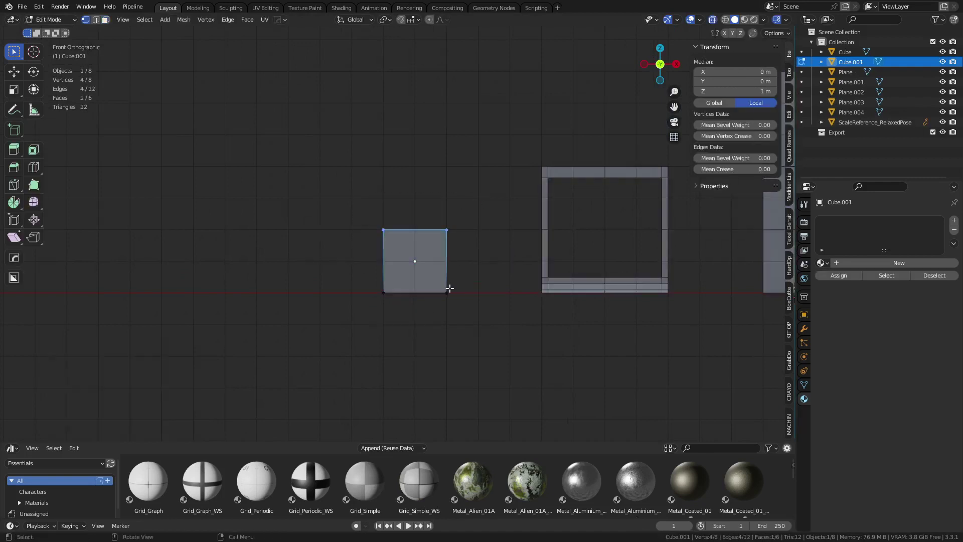
{"action": "key", "text": "g"}
{"action": "key", "text": "z"}
{"action": "left_click", "coordinate": [474, 173]}
{"action": "key", "text": "ctrl+z"}
Step: Raise the cube's top vertices 3 m along Z and move the side vertices farthest from the frame -3 m along X
{"action": "key", "text": "g"}
{"action": "key", "text": "z"}
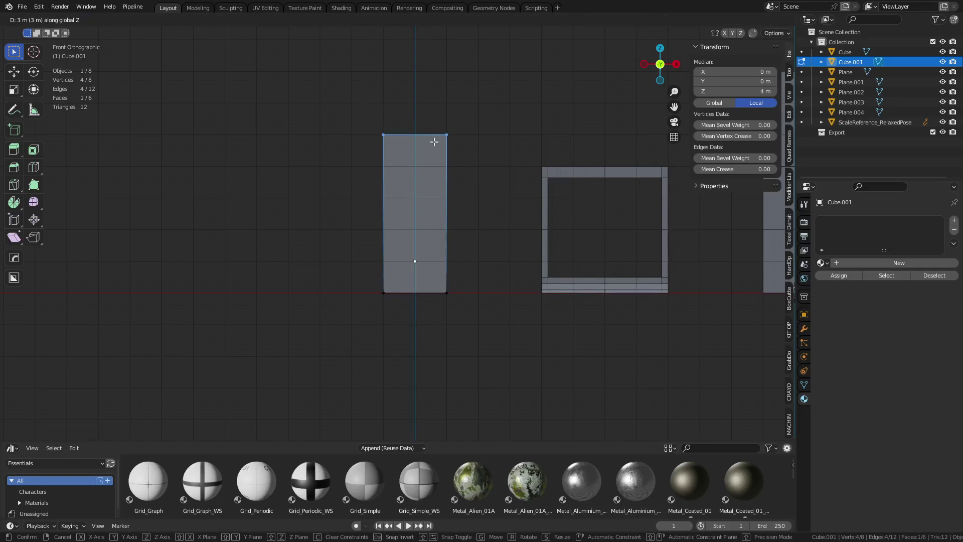
{"action": "left_click", "coordinate": [434, 142]}
{"action": "left_click_drag", "start_coordinate": [350, 333], "coordinate": [417, 105]}
{"action": "key", "text": "g"}
{"action": "key", "text": "x"}
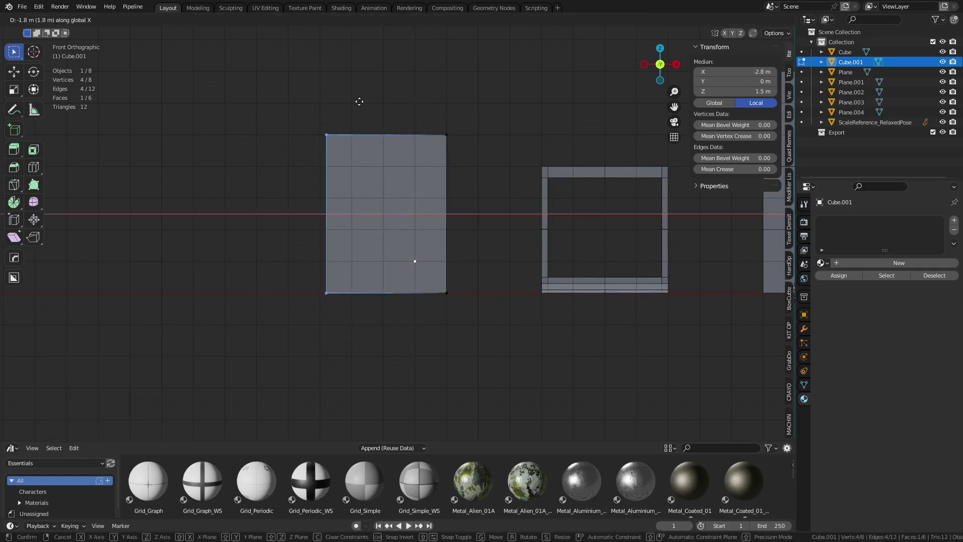
{"action": "left_click", "coordinate": [323, 104]}
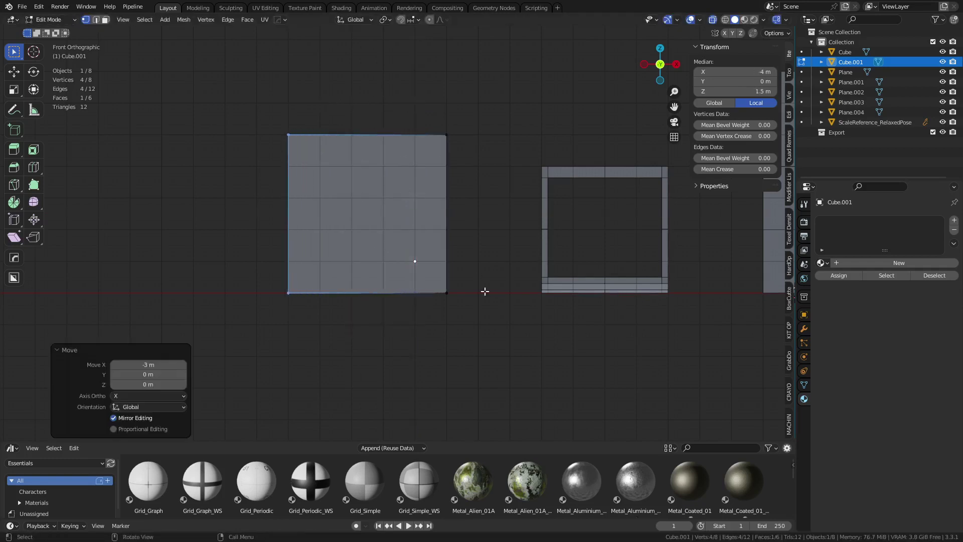
Step: Move the block's outer side vertices 1 m back along X and lower its top vertices 1 m along Z
{"action": "key", "text": "g"}
{"action": "key", "text": "x"}
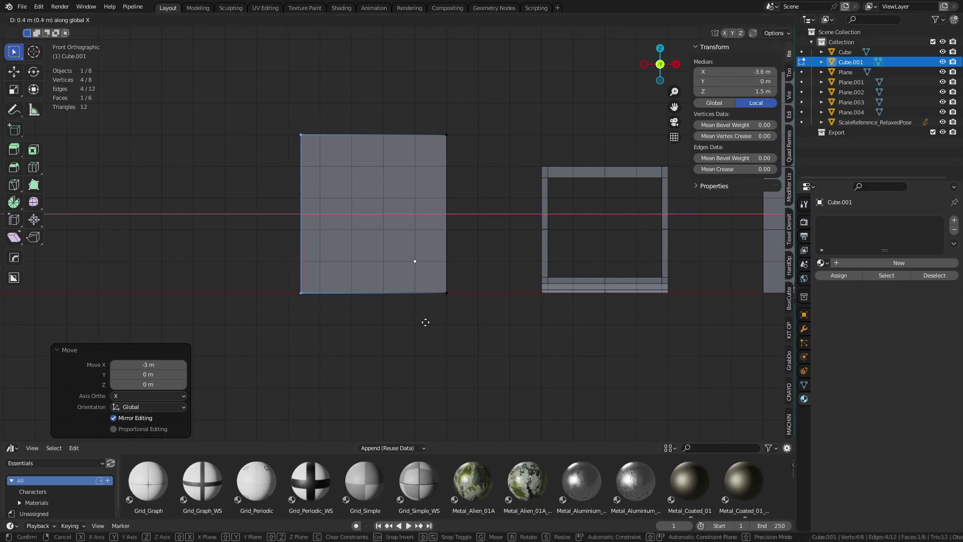
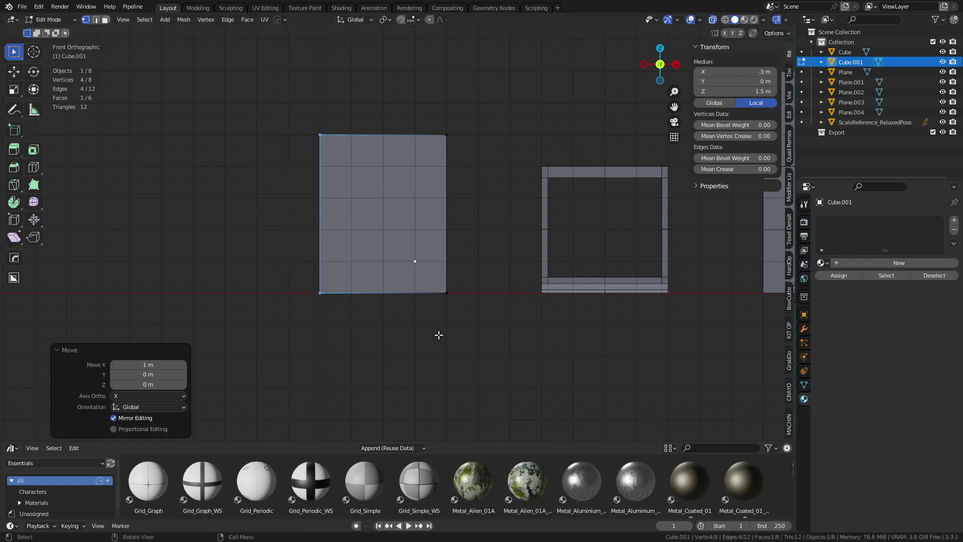
{"action": "key", "text": "g"}
{"action": "key", "text": "z"}
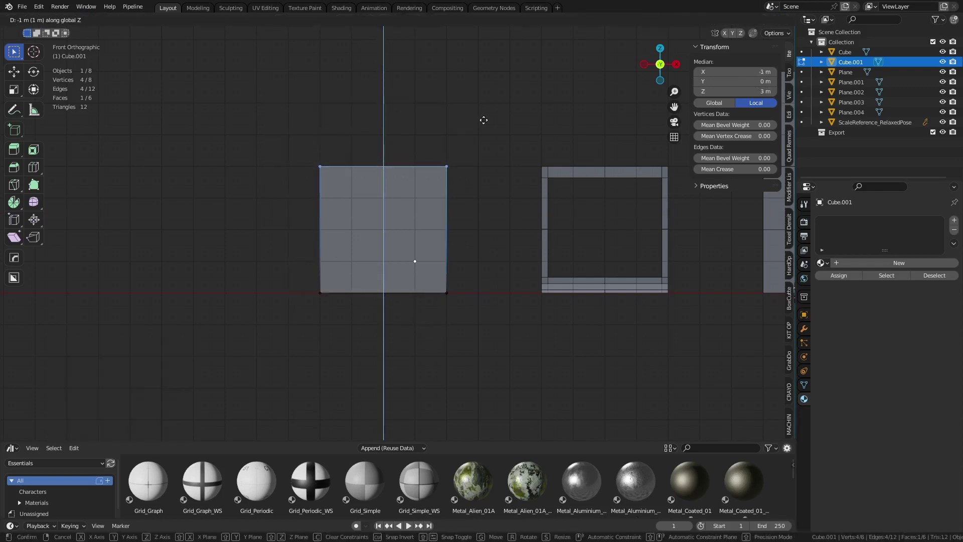
{"action": "left_click", "coordinate": [484, 119]}
{"action": "key", "text": "Tab"}
{"action": "left_click", "coordinate": [392, 121]}
{"action": "middle_click_drag", "start_coordinate": [426, 131], "coordinate": [383, 214]}
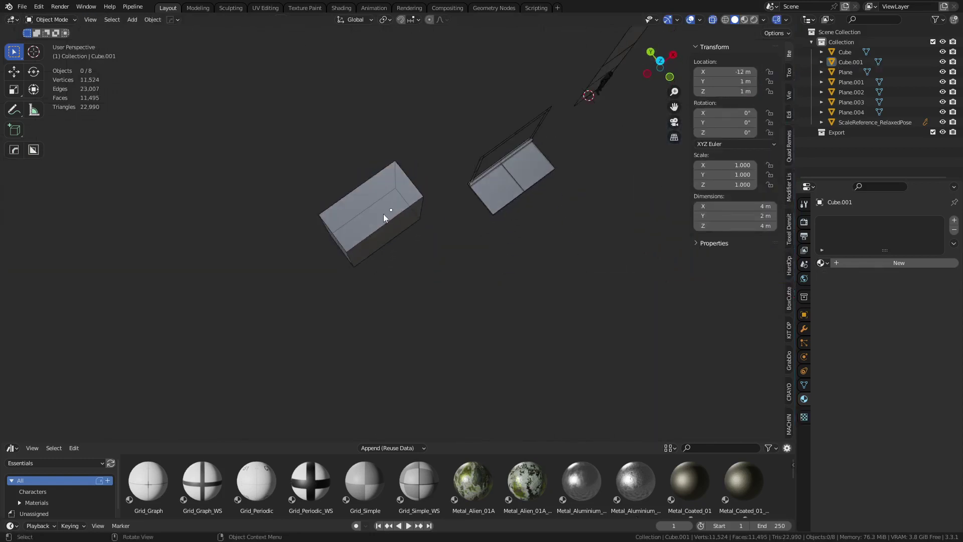
Step: Move the block's front face -2 m along Y in Edit Mode to deepen the block
{"action": "key", "text": "Tab"}
{"action": "left_click", "coordinate": [396, 236]}
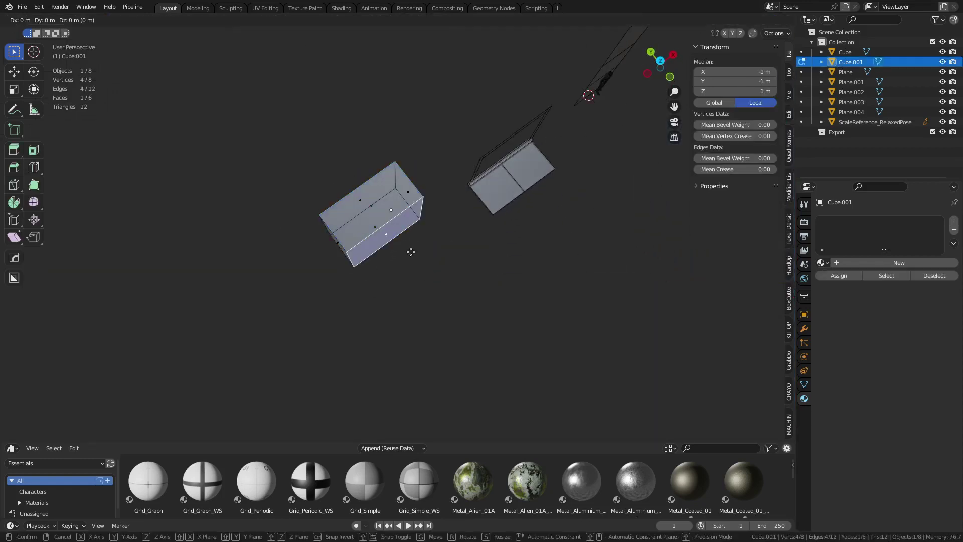
{"action": "key", "text": "g"}
{"action": "key", "text": "y"}
{"action": "left_click", "coordinate": [449, 276]}
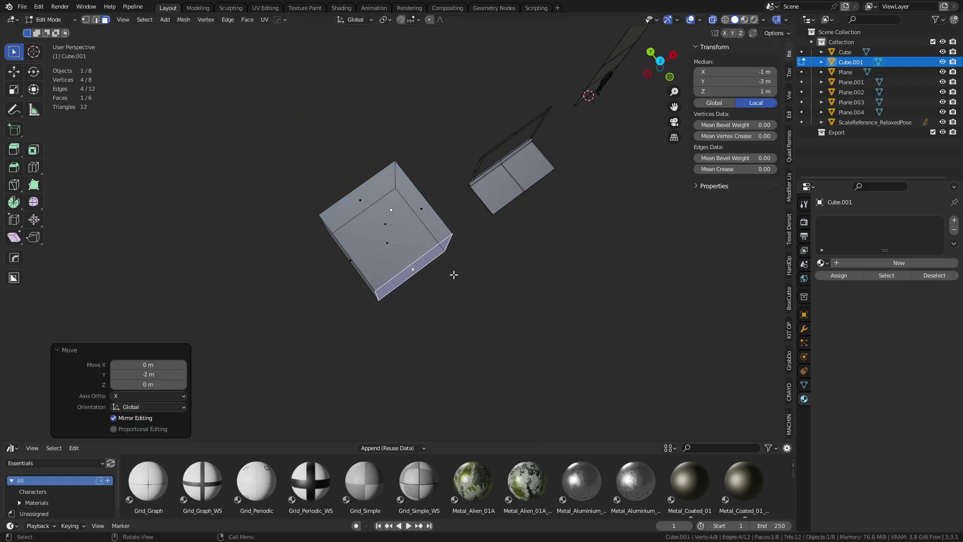
{"action": "key", "text": "Tab"}
{"action": "left_click", "coordinate": [391, 284]}
{"action": "middle_click_drag", "start_coordinate": [390, 284], "coordinate": [417, 261]}
{"action": "key", "text": "Tab"}
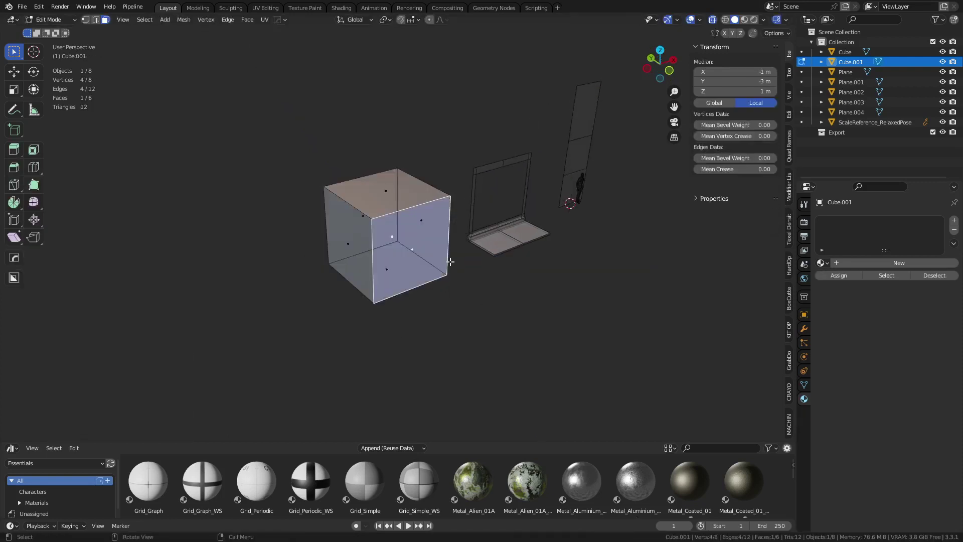
{"action": "key", "text": "ctrl+r"}
{"action": "left_click", "coordinate": [407, 221]}
{"action": "right_click", "coordinate": [411, 230]}
{"action": "key", "text": "ctrl+z"}
Step: Add two centred, crossing vertical loop cuts through the block and bevel them with a width of 1.34 m
{"action": "key", "text": "ctrl+r"}
{"action": "left_click", "coordinate": [416, 215]}
{"action": "right_click", "coordinate": [417, 216]}
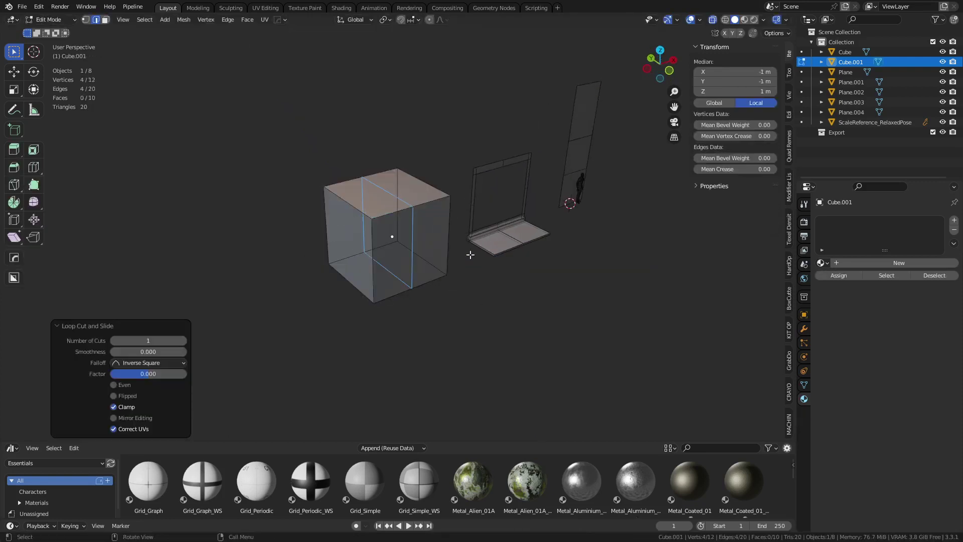
{"action": "key", "text": "ctrl+r"}
{"action": "left_click", "coordinate": [348, 214]}
{"action": "right_click", "coordinate": [348, 214]}
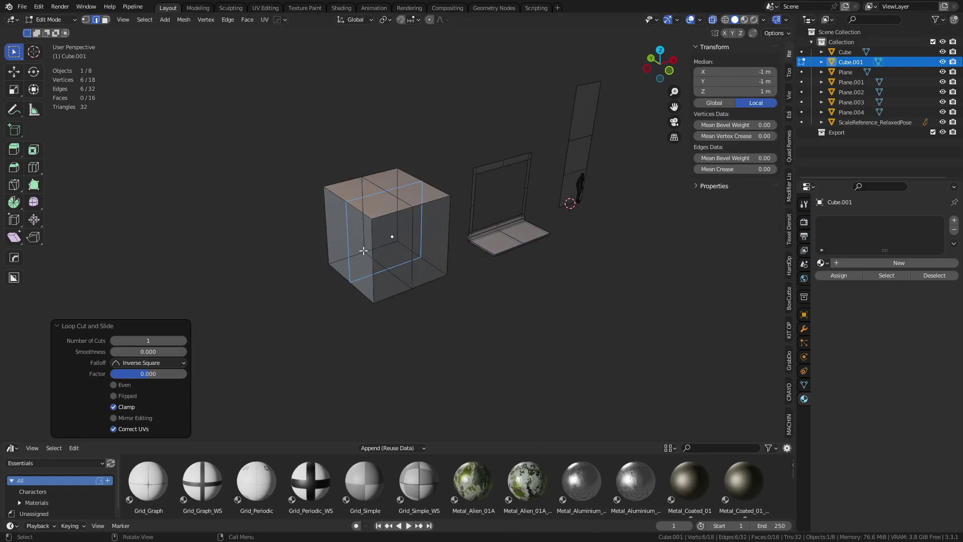
{"action": "key", "text": "ctrl+b"}
{"action": "left_click", "coordinate": [405, 276]}
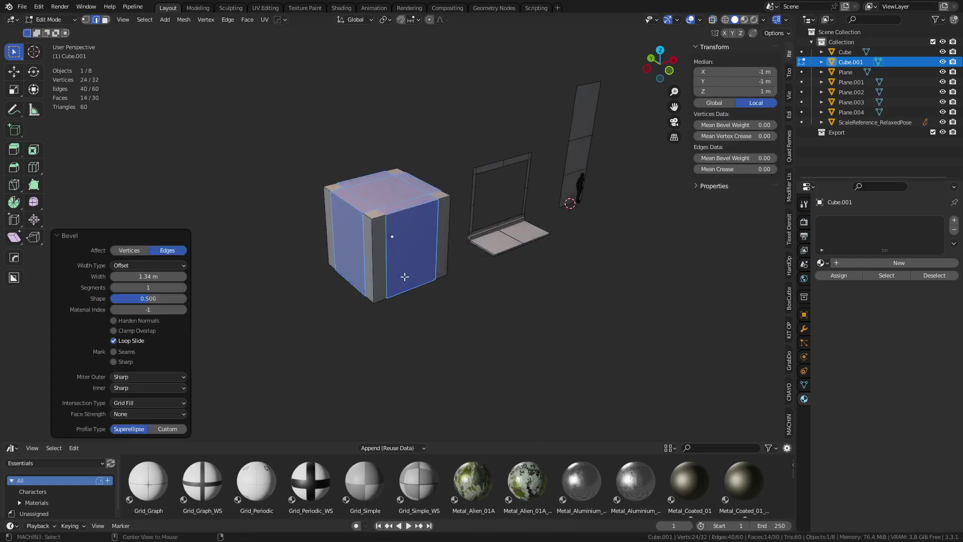
Step: Add a horizontal loop cut around the block near its base and lower it to local Z -0.8 m
{"action": "key", "text": "ctrl+r"}
{"action": "left_click", "coordinate": [375, 259]}
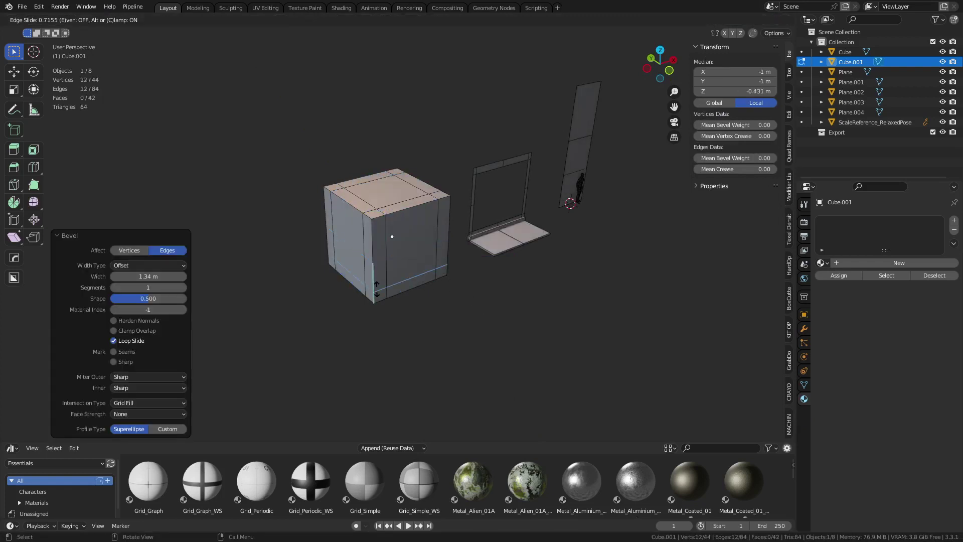
{"action": "left_click", "coordinate": [376, 290]}
{"action": "key", "text": "ctrl+KP_3"}
{"action": "scroll", "coordinate": [453, 293], "scroll_direction": "up", "scroll_amount": 3}
{"action": "key", "text": "g"}
{"action": "key", "text": "z"}
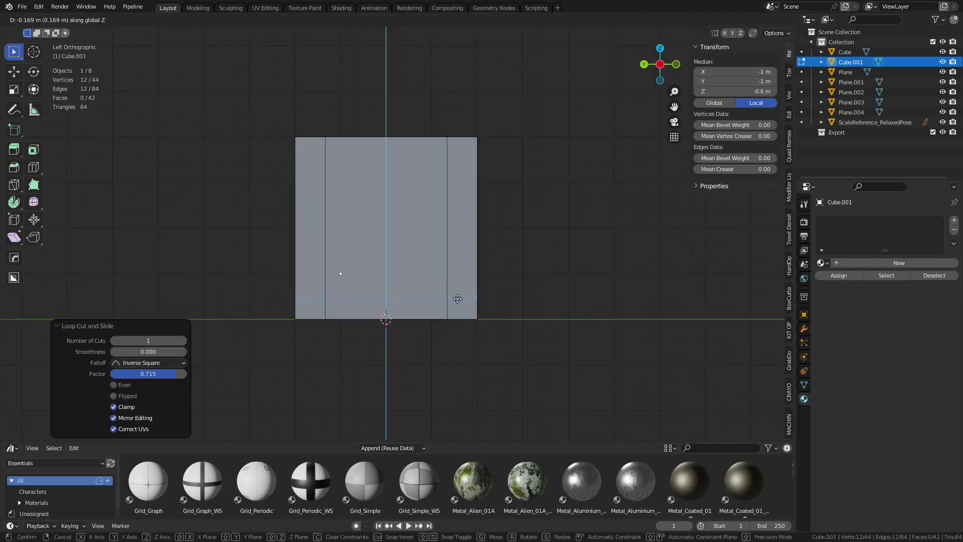
{"action": "left_click", "coordinate": [456, 310]}
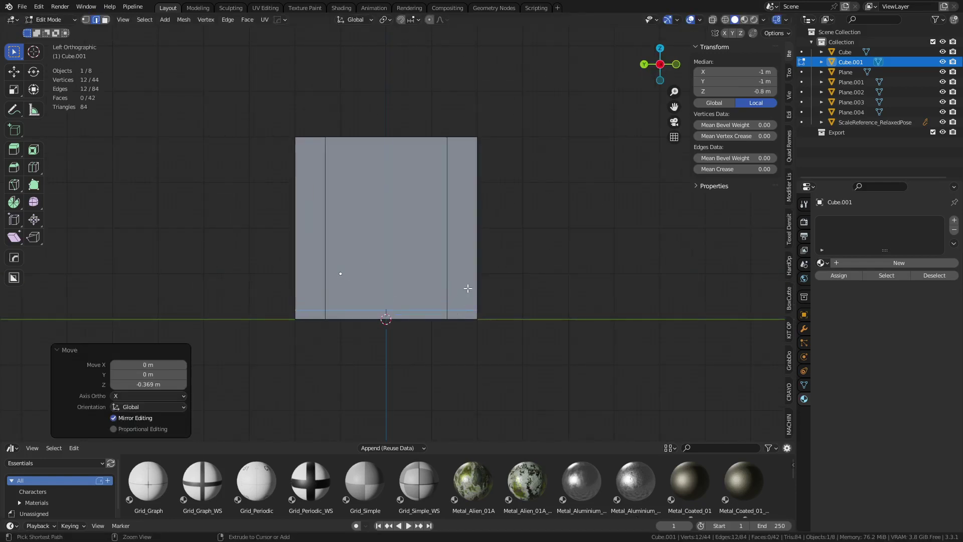
Step: Add a horizontal loop cut around the block near its top, slid by -0.9
{"action": "key", "text": "ctrl+r"}
{"action": "left_click_drag", "start_coordinate": [444, 211], "coordinate": [446, 145]}
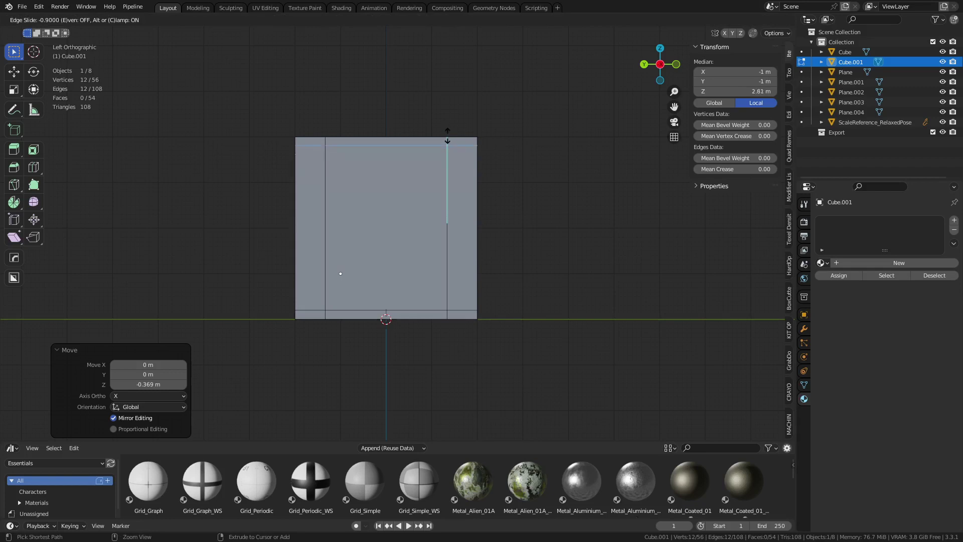
{"action": "left_click", "coordinate": [447, 137], "text": "ctrl"}
{"action": "middle_click_drag", "start_coordinate": [454, 180], "coordinate": [431, 195]}
Step: Inset the two large panel faces on adjacent sides by about 0.079 m, then inset them again with inward depth
{"action": "key", "text": "3"}
{"action": "left_click", "coordinate": [356, 251]}
{"action": "middle_click_drag", "start_coordinate": [506, 256], "coordinate": [452, 264]}
{"action": "left_click", "coordinate": [452, 265], "text": "shift"}
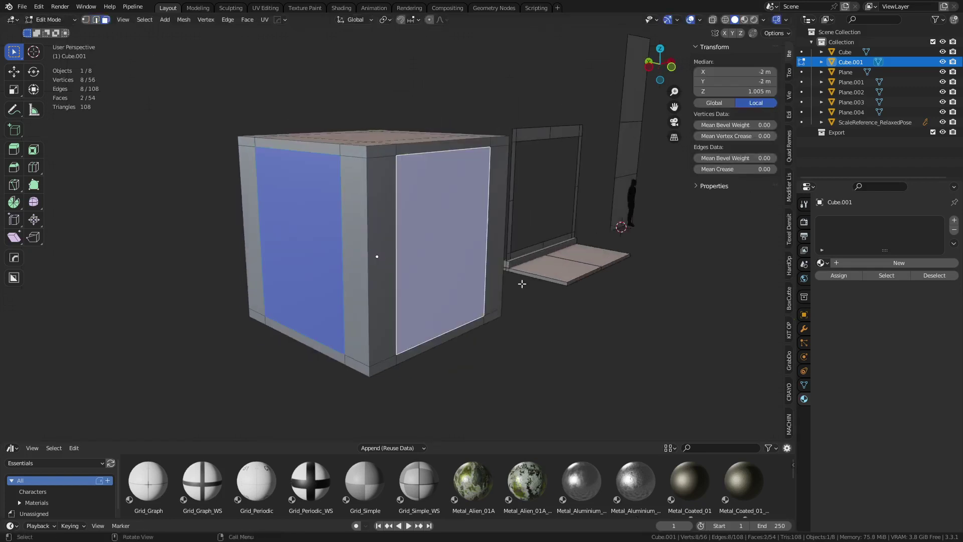
{"action": "key", "text": "i"}
{"action": "left_click", "coordinate": [530, 291]}
{"action": "key", "text": "i"}
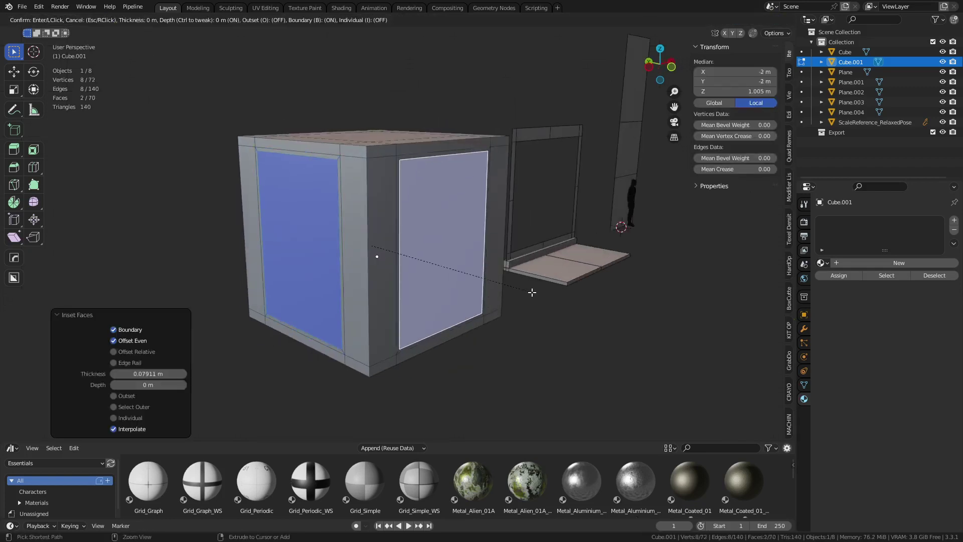
{"action": "left_click", "coordinate": [526, 289], "text": "ctrl"}
{"action": "key", "text": "ctrl+Tab"}
{"action": "left_click", "coordinate": [495, 290]}
{"action": "middle_click_drag", "start_coordinate": [525, 353], "coordinate": [510, 358]}
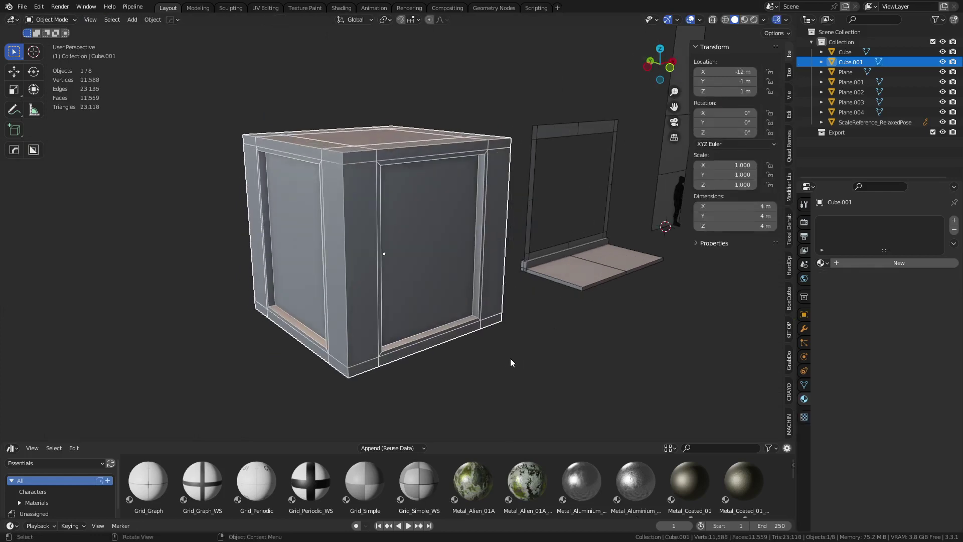
{"action": "left_click", "coordinate": [510, 358]}
Step: Add a plane and move it -14 m along X and -3 m along Y to the foot of the block
{"action": "scroll", "coordinate": [489, 335], "scroll_direction": "down", "scroll_amount": 2}
{"action": "left_click", "coordinate": [317, 198]}
{"action": "middle_click_drag", "start_coordinate": [501, 230], "coordinate": [485, 192]}
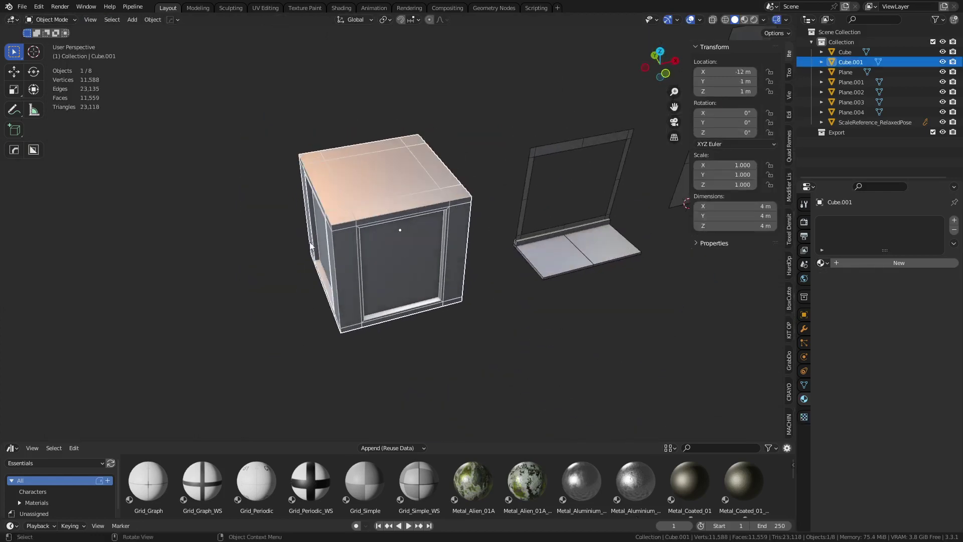
{"action": "middle_click_drag", "start_coordinate": [444, 297], "coordinate": [453, 267], "text": "shift"}
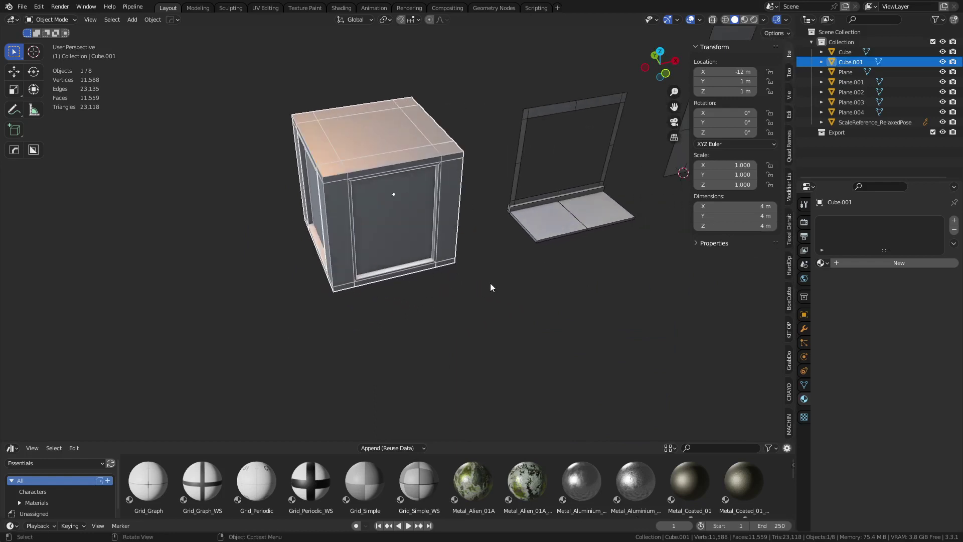
{"action": "middle_click_drag", "start_coordinate": [392, 291], "coordinate": [505, 255]}
{"action": "key", "text": "shift+a"}
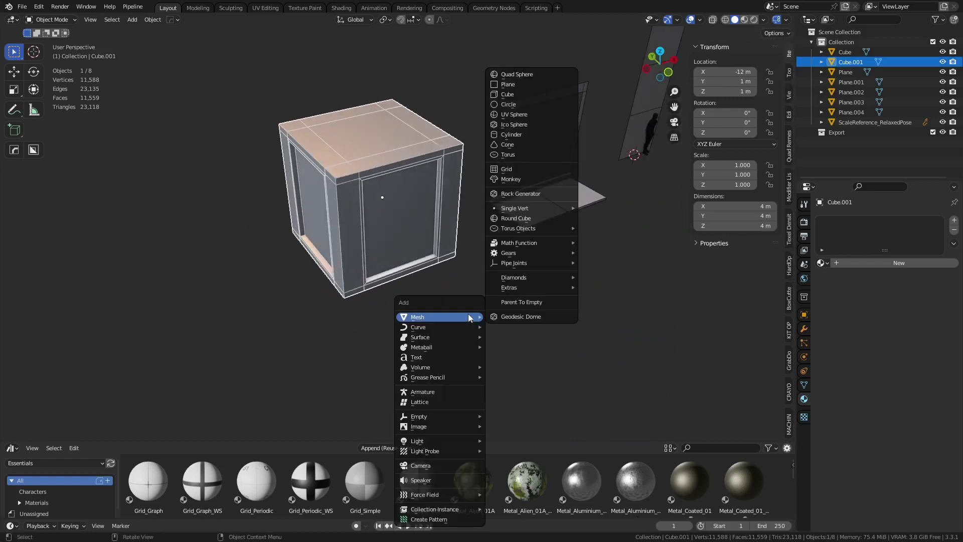
{"action": "left_click", "coordinate": [526, 83]}
{"action": "key", "text": "g"}
{"action": "key", "text": "shift+z"}
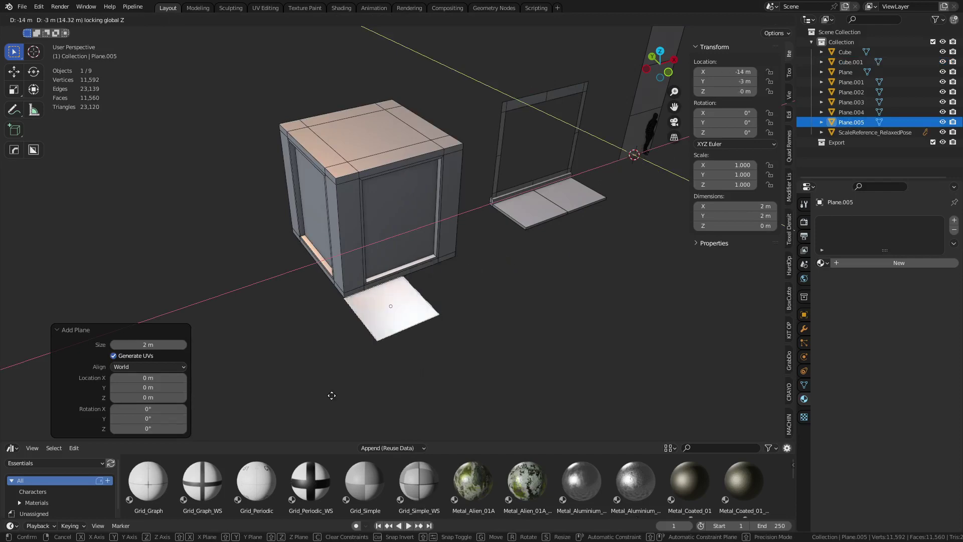
{"action": "left_click", "coordinate": [409, 337]}
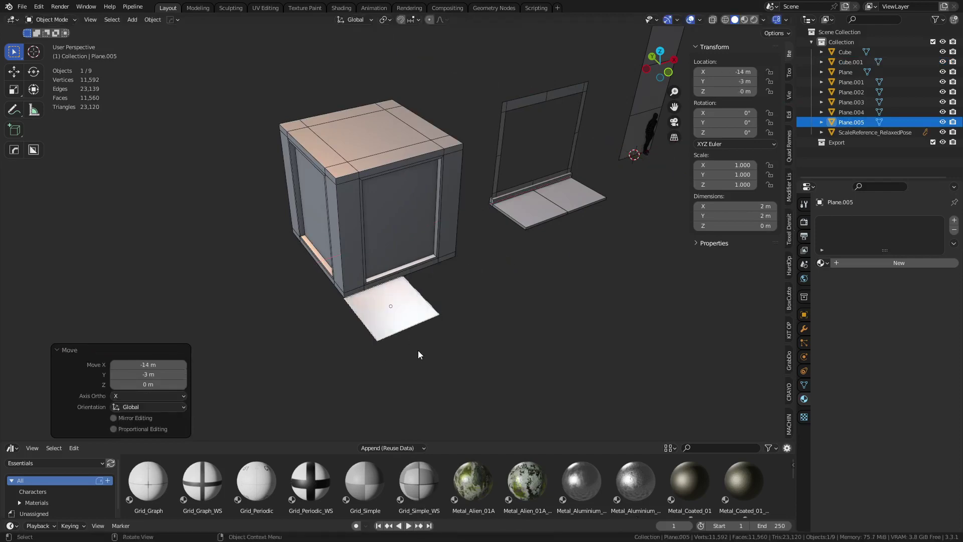
Step: Duplicate the ground plane 2 m along X so both planes run along the block's front
{"action": "scroll", "coordinate": [425, 333], "scroll_direction": "up", "scroll_amount": 2}
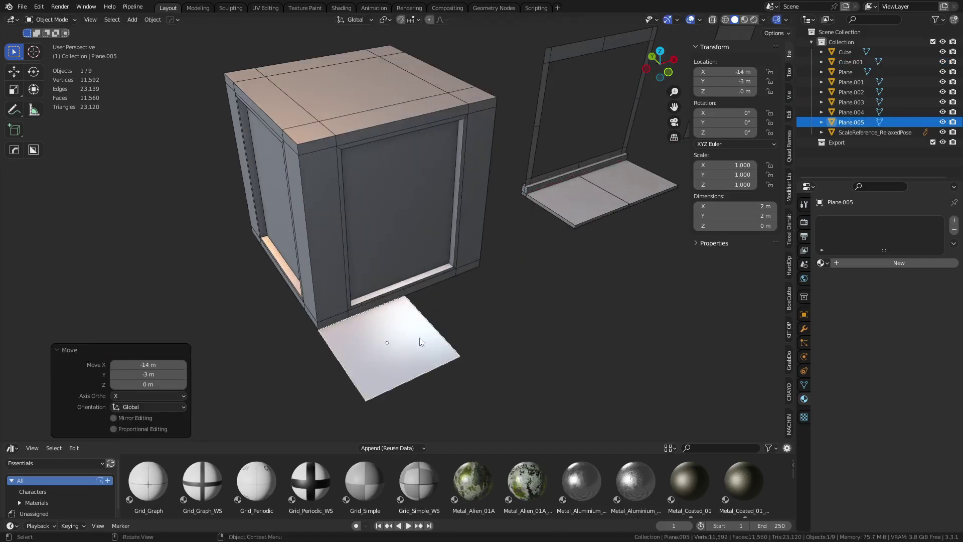
{"action": "middle_click_drag", "start_coordinate": [458, 337], "coordinate": [444, 265]}
{"action": "scroll", "coordinate": [377, 290], "scroll_direction": "up", "scroll_amount": 3}
{"action": "key", "text": "g"}
{"action": "right_click", "coordinate": [432, 263]}
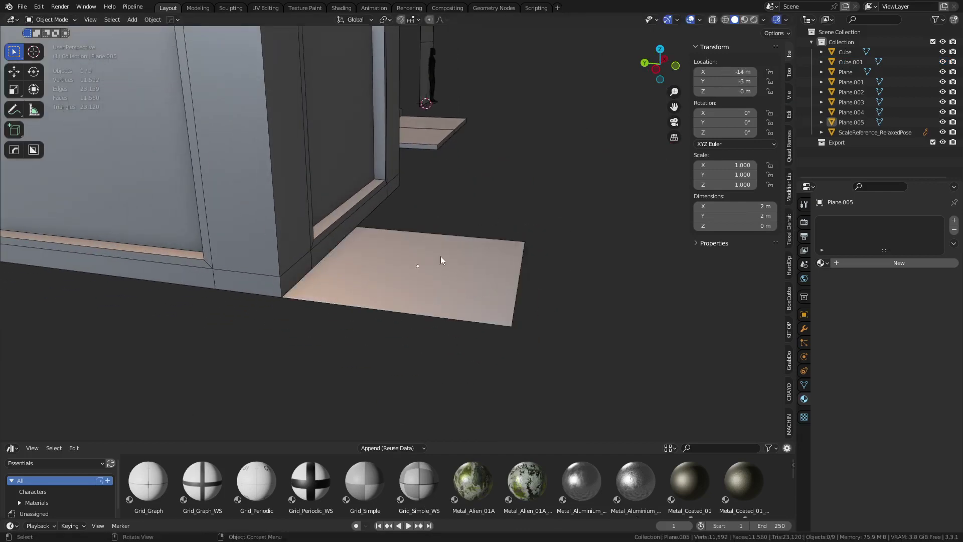
{"action": "middle_click_drag", "start_coordinate": [420, 279], "coordinate": [414, 291]}
{"action": "key", "text": "shift+d"}
{"action": "key", "text": "x"}
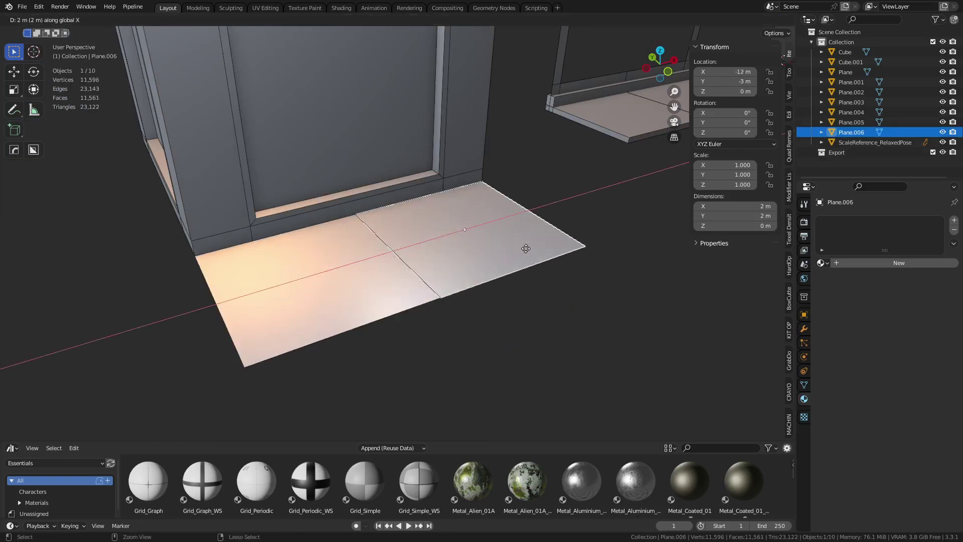
{"action": "left_click", "coordinate": [523, 251]}
{"action": "left_click", "coordinate": [509, 300]}
Step: Duplicate the original ground plane 4 m up along Z and move the copy 2 m along Y onto the block's top
{"action": "scroll", "coordinate": [452, 269], "scroll_direction": "down", "scroll_amount": 3}
{"action": "middle_click_drag", "start_coordinate": [440, 265], "coordinate": [386, 337]}
{"action": "left_click", "coordinate": [386, 341]}
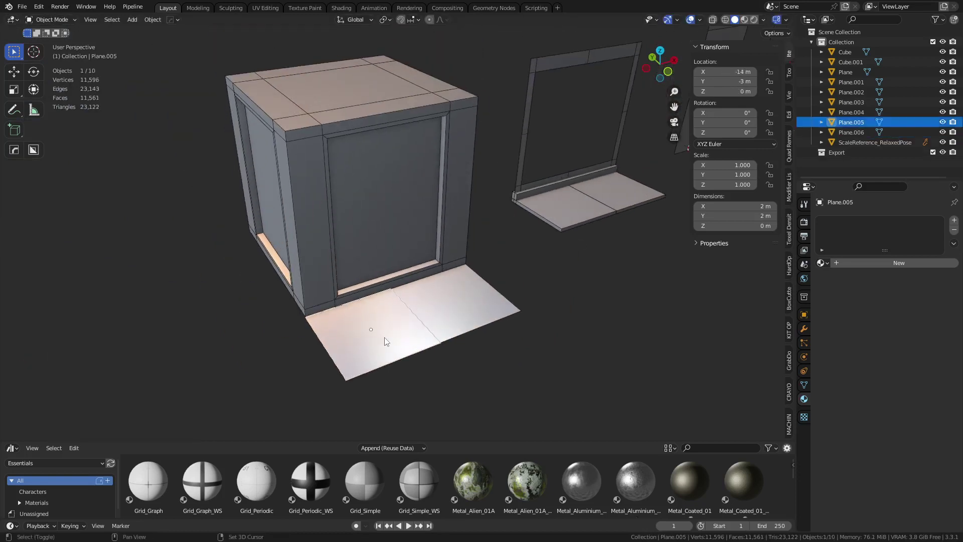
{"action": "key", "text": "shift+d"}
{"action": "key", "text": "z"}
{"action": "left_click", "coordinate": [400, 155]}
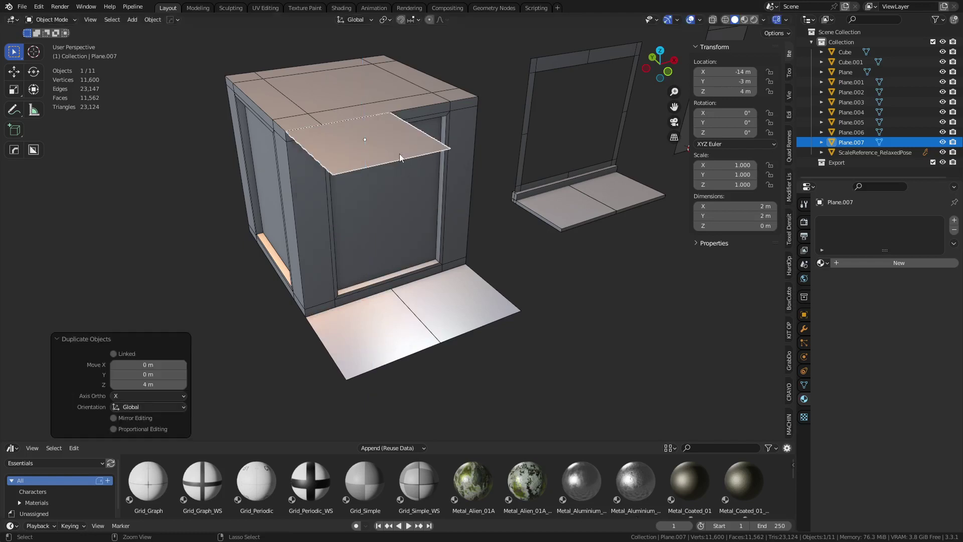
{"action": "key", "text": "g"}
{"action": "key", "text": "y"}
{"action": "left_click", "coordinate": [386, 227]}
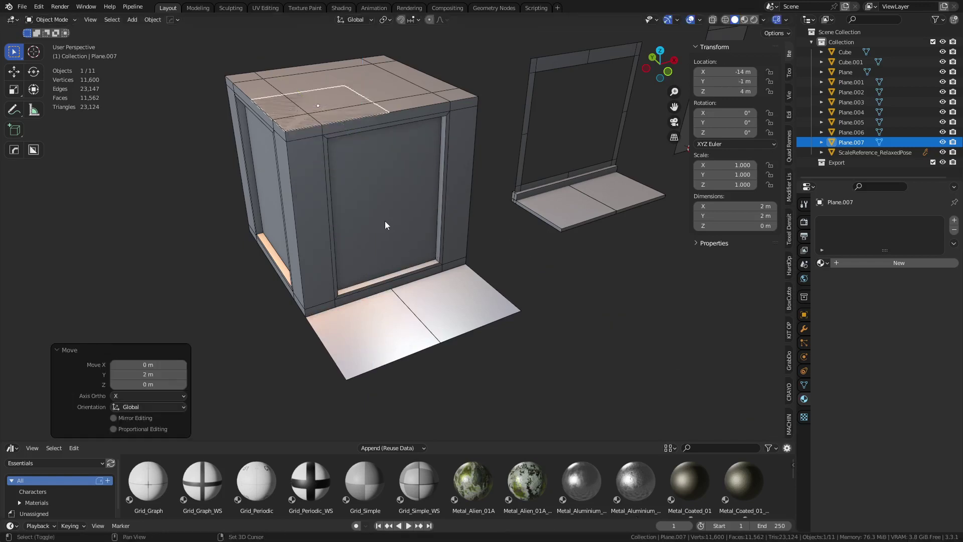
Step: Extend the top plane's back edge 2 m along Y in Edit Mode
{"action": "middle_click_drag", "start_coordinate": [384, 221], "coordinate": [392, 237], "text": "shift"}
{"action": "key", "text": "ctrl+Tab"}
{"action": "left_click", "coordinate": [422, 238]}
{"action": "left_click", "coordinate": [350, 110]}
{"action": "key", "text": "2"}
{"action": "left_click", "coordinate": [326, 111]}
{"action": "key", "text": "g"}
{"action": "key", "text": "y"}
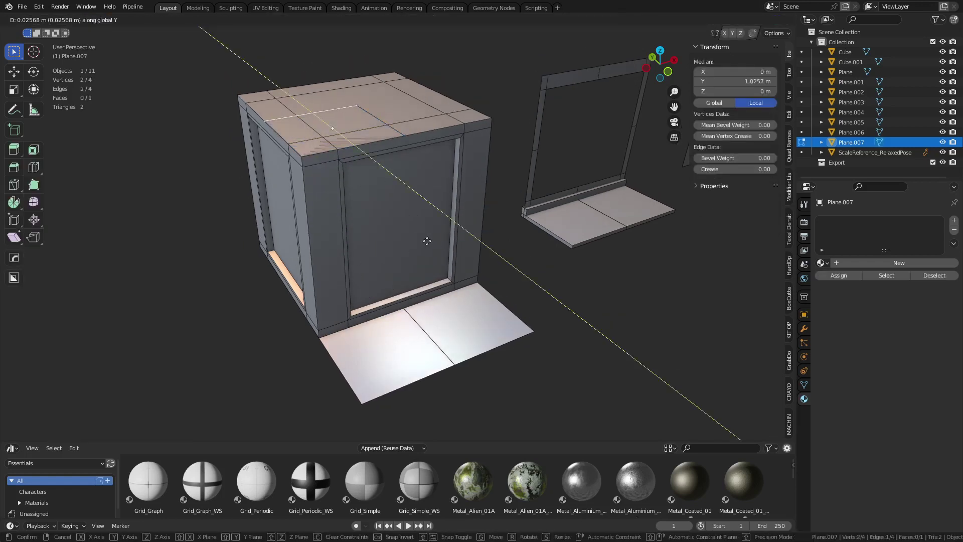
{"action": "left_click", "coordinate": [395, 215]}
Step: Extend the top plane's side edge 2 m along X to cover the block's top, and return to Object Mode
{"action": "left_click", "coordinate": [372, 115]}
{"action": "key", "text": "g"}
{"action": "key", "text": "x"}
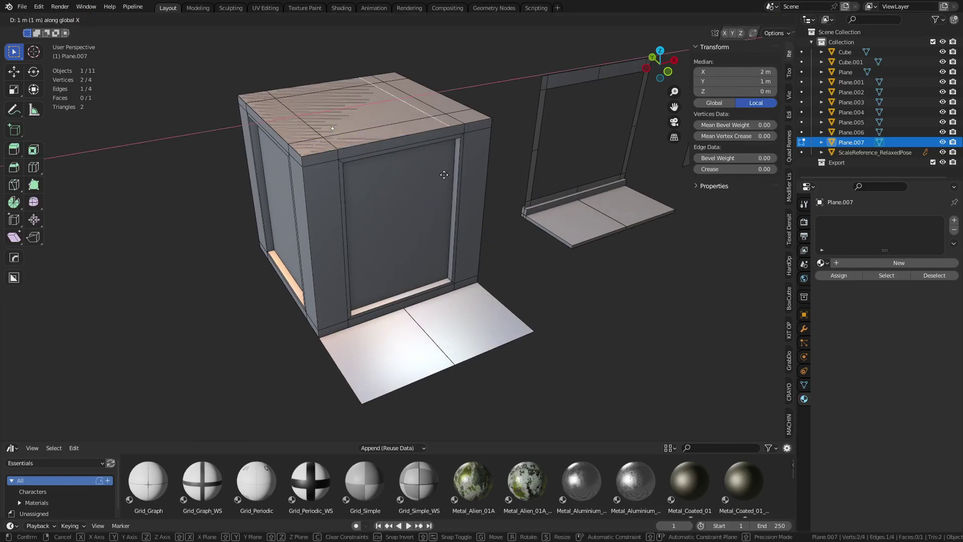
{"action": "left_click", "coordinate": [492, 165]}
{"action": "key", "text": "ctrl+Tab"}
{"action": "left_click", "coordinate": [451, 276]}
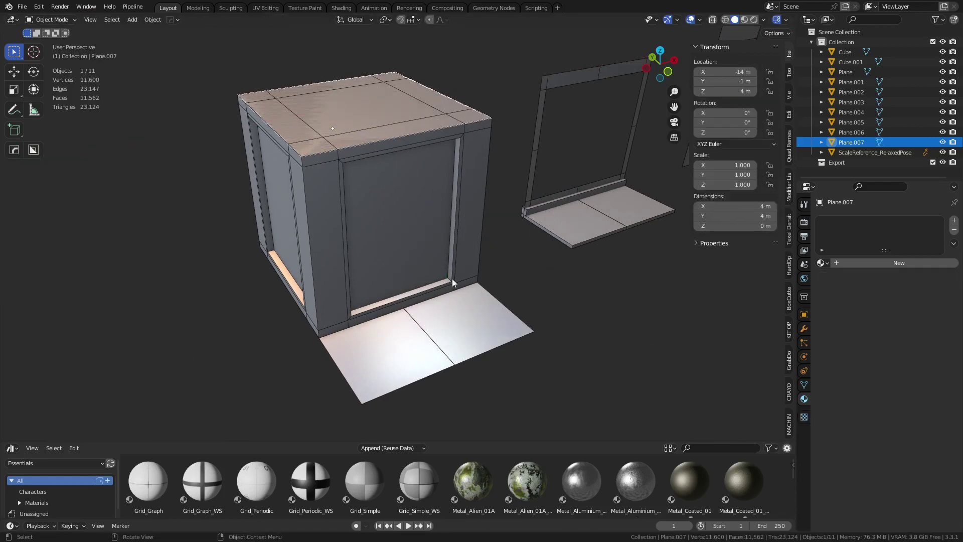
Step: Extrude the top plane 4 m upward along Z in front view to form an upper storey block
{"action": "middle_click_drag", "start_coordinate": [452, 280], "coordinate": [416, 259]}
{"action": "key", "text": "ctrl+Tab"}
{"action": "left_click", "coordinate": [448, 265]}
{"action": "key", "text": "KP_1"}
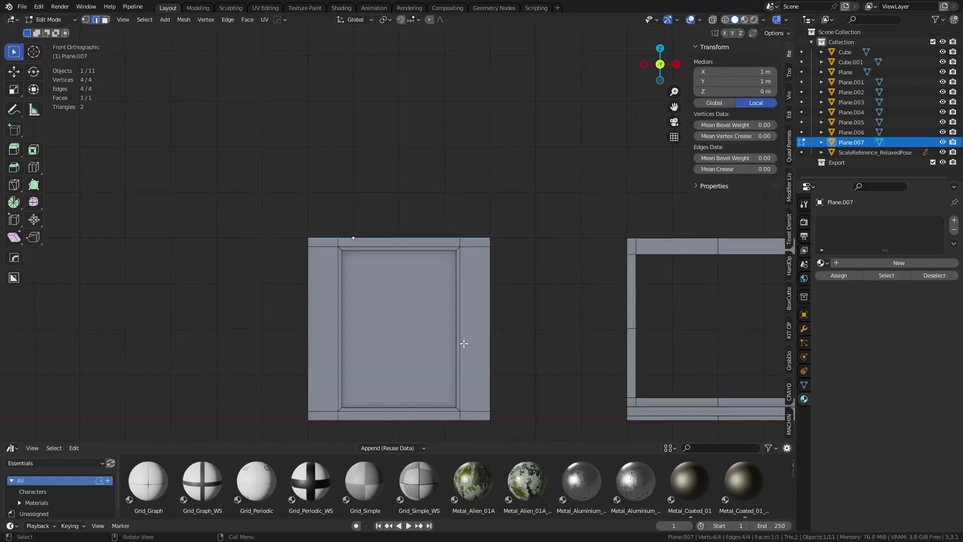
{"action": "key", "text": "g"}
{"action": "right_click", "coordinate": [477, 233]}
{"action": "key", "text": "e"}
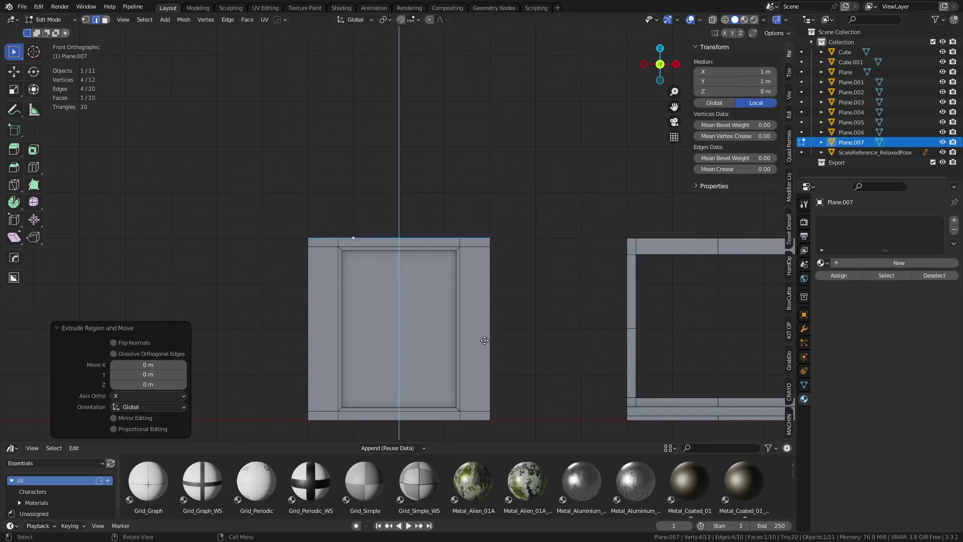
{"action": "key", "text": "z"}
{"action": "key", "text": "z"}
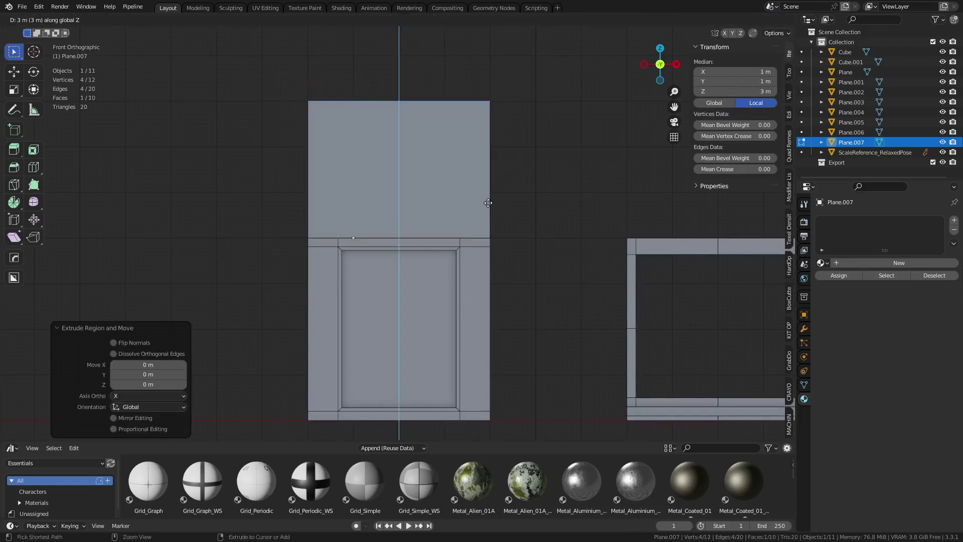
{"action": "left_click", "coordinate": [490, 157]}
{"action": "key", "text": "ctrl+Tab"}
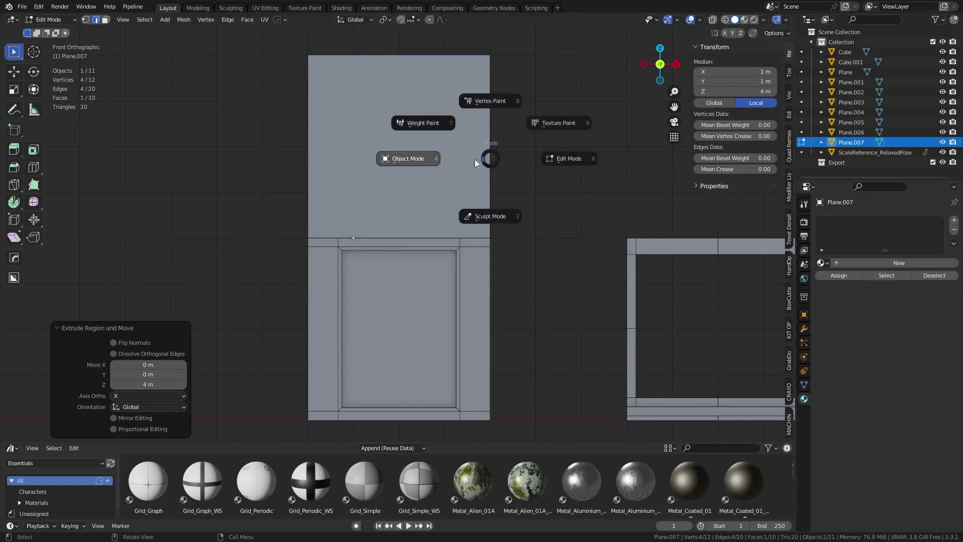
Step: Return to Object Mode and move the upper storey block 1 m up along Z
{"action": "left_click", "coordinate": [430, 167]}
{"action": "scroll", "coordinate": [396, 216], "scroll_direction": "down", "scroll_amount": 2}
{"action": "middle_click_drag", "start_coordinate": [396, 217], "coordinate": [464, 259]}
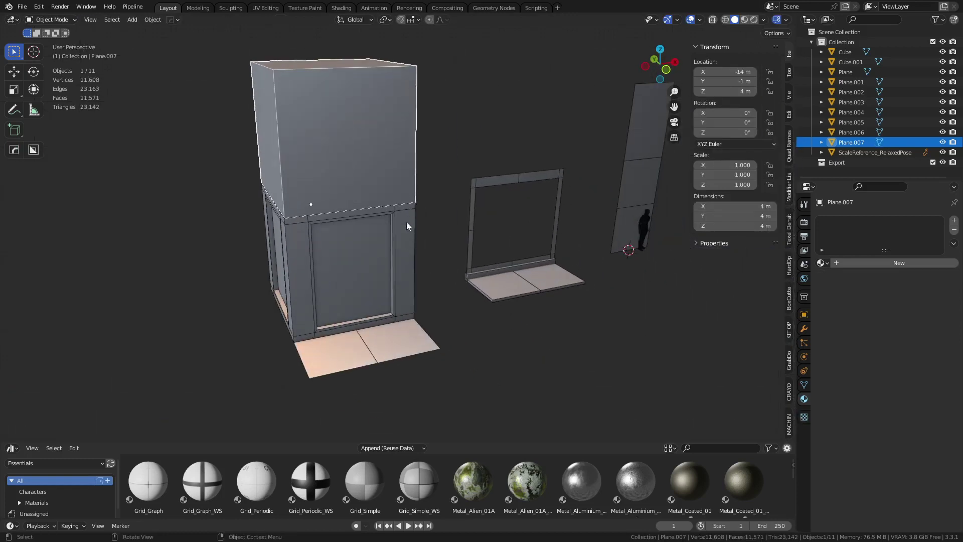
{"action": "key", "text": "g"}
{"action": "key", "text": "z"}
{"action": "key", "text": "1"}
{"action": "key", "text": "Return"}
{"action": "middle_click_drag", "start_coordinate": [435, 245], "coordinate": [415, 224], "text": "alt"}
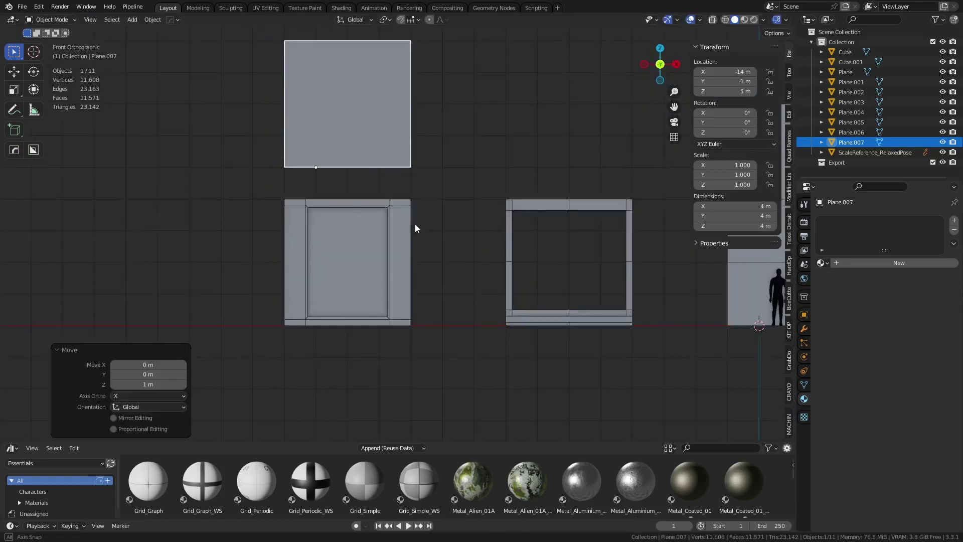
Step: Duplicate the raised upper storey block and move the copy 1 m down along Z
{"action": "key", "text": "shift+d"}
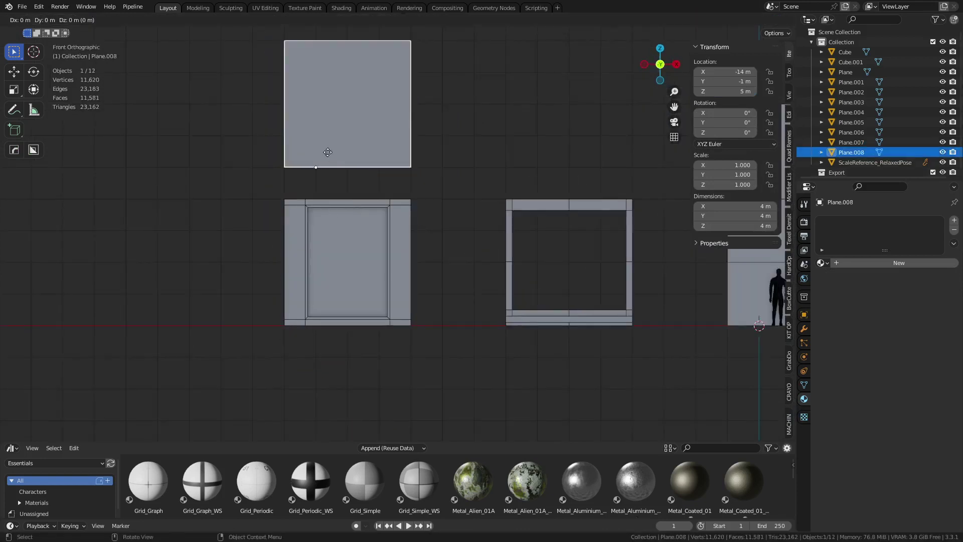
{"action": "key", "text": "z"}
{"action": "key", "text": "minus"}
{"action": "key", "text": "1"}
{"action": "key", "text": "Return"}
Step: Lower the copy's top face along Z in Edit Mode to leave a 1 m high band above the panelled block
{"action": "key", "text": "ctrl+Tab"}
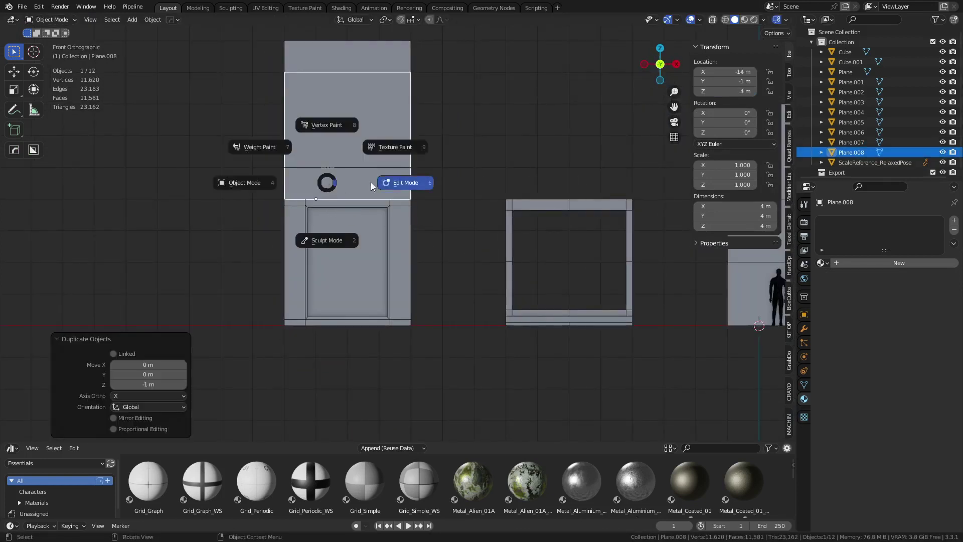
{"action": "left_click", "coordinate": [371, 186]}
{"action": "left_click_drag", "start_coordinate": [262, 108], "coordinate": [450, 64]}
{"action": "key", "text": "g"}
{"action": "key", "text": "z"}
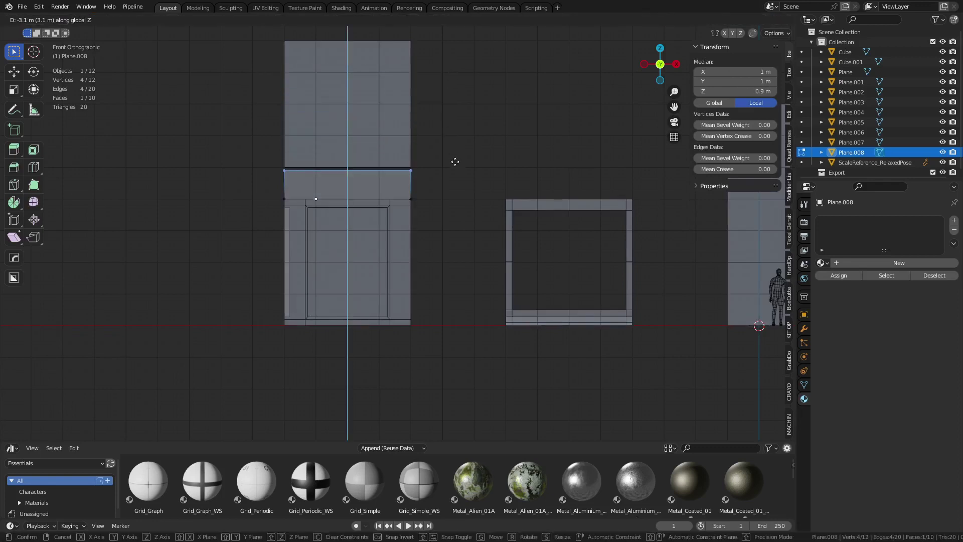
{"action": "left_click", "coordinate": [455, 161]}
{"action": "key", "text": "Tab"}
{"action": "left_click", "coordinate": [293, 230]}
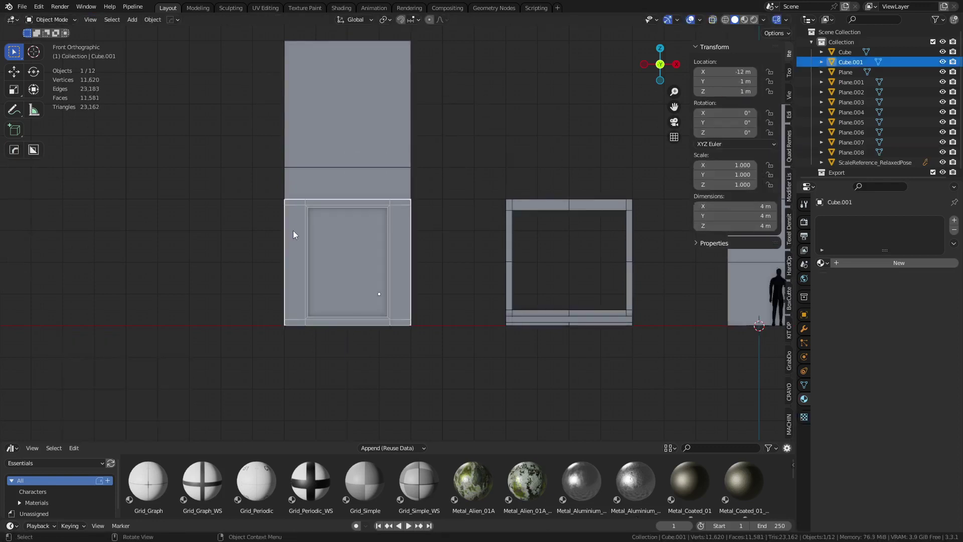
{"action": "left_click", "coordinate": [297, 187]}
{"action": "left_click", "coordinate": [284, 255]}
{"action": "left_click", "coordinate": [305, 180]}
{"action": "left_click", "coordinate": [253, 191]}
{"action": "left_click", "coordinate": [323, 113]}
{"action": "middle_click_drag", "start_coordinate": [329, 156], "coordinate": [344, 242], "text": "shift"}
Step: Duplicate the 1 m band and move the copy 5 m up along Z onto the upper storey block
{"action": "left_click", "coordinate": [323, 269]}
{"action": "key", "text": "shift+d"}
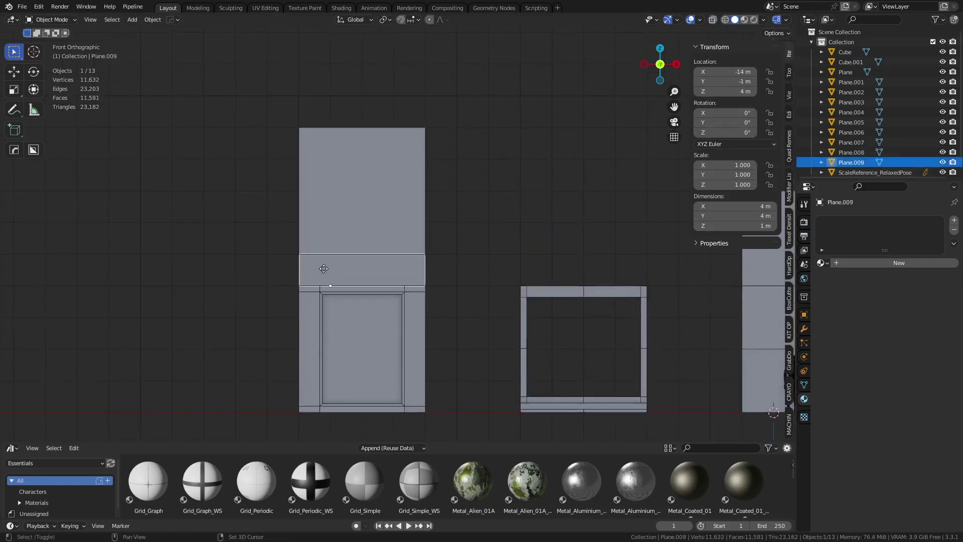
{"action": "key", "text": "z"}
{"action": "left_click", "coordinate": [337, 110]}
{"action": "left_click", "coordinate": [242, 185]}
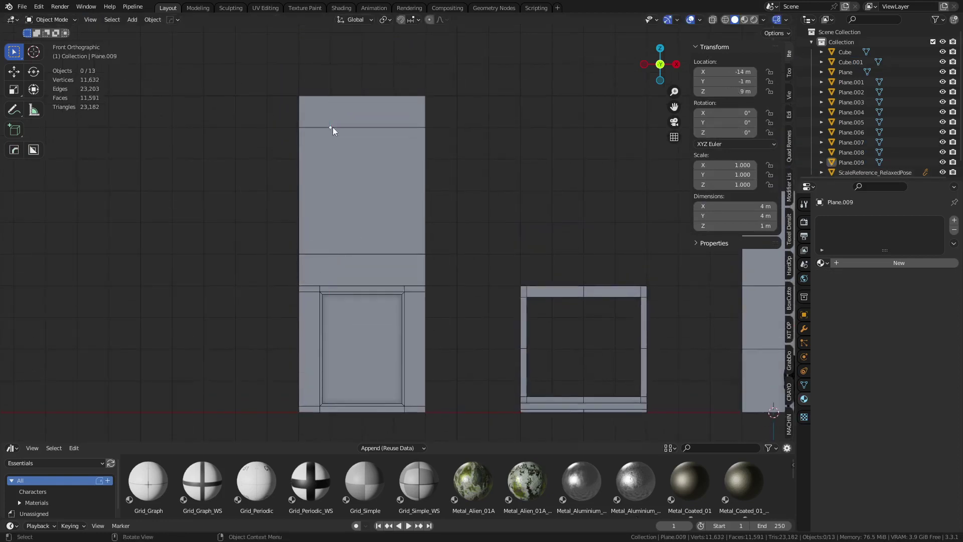
Step: Delete the band copy on top of the upper storey block
{"action": "left_click", "coordinate": [336, 118]}
{"action": "key", "text": "x"}
{"action": "left_click", "coordinate": [340, 120]}
Step: Raise the upper storey block's top face 1 m along Z in Edit Mode and return to Object Mode
{"action": "left_click", "coordinate": [338, 159]}
{"action": "key", "text": "Tab"}
{"action": "left_click", "coordinate": [281, 156]}
{"action": "key", "text": "alt+z"}
{"action": "left_click_drag", "start_coordinate": [262, 149], "coordinate": [425, 120]}
{"action": "key", "text": "g"}
{"action": "left_click", "coordinate": [451, 170]}
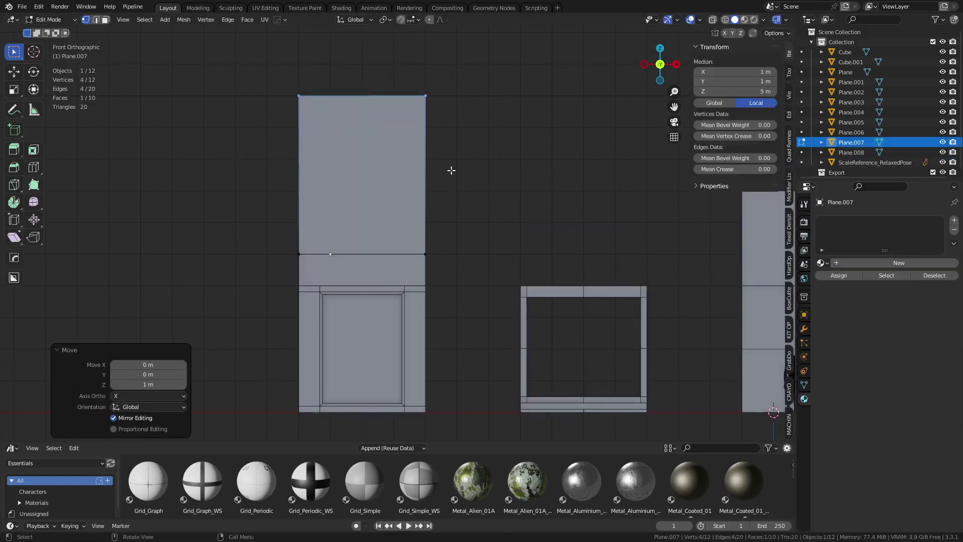
{"action": "key", "text": "Tab"}
Step: Cut a horizontal edge loop near the top of the upper storey block with a slide factor of -0.700, and return to Object Mode
{"action": "left_click", "coordinate": [271, 185]}
{"action": "left_click", "coordinate": [352, 169]}
{"action": "middle_click_drag", "start_coordinate": [352, 170], "coordinate": [425, 279]}
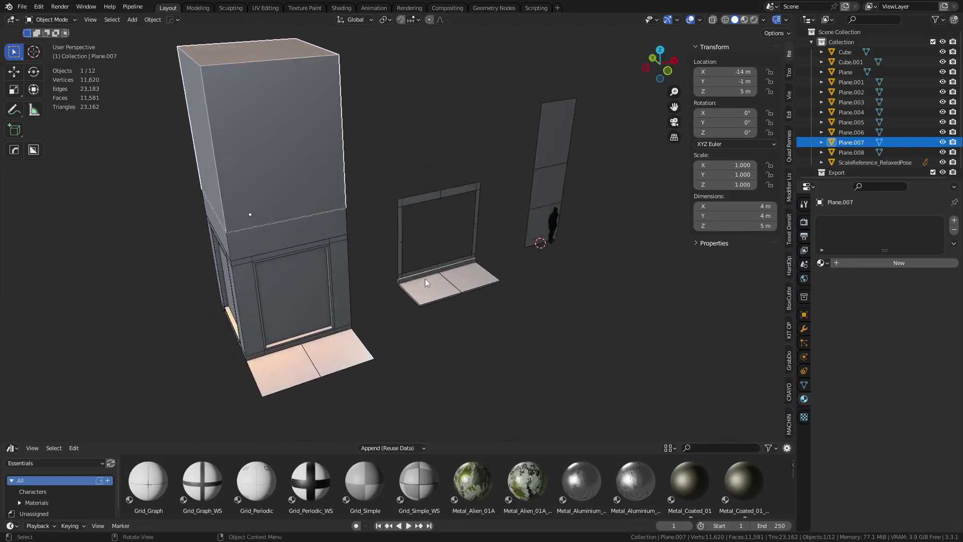
{"action": "middle_click_drag", "start_coordinate": [458, 319], "coordinate": [421, 303], "text": "shift"}
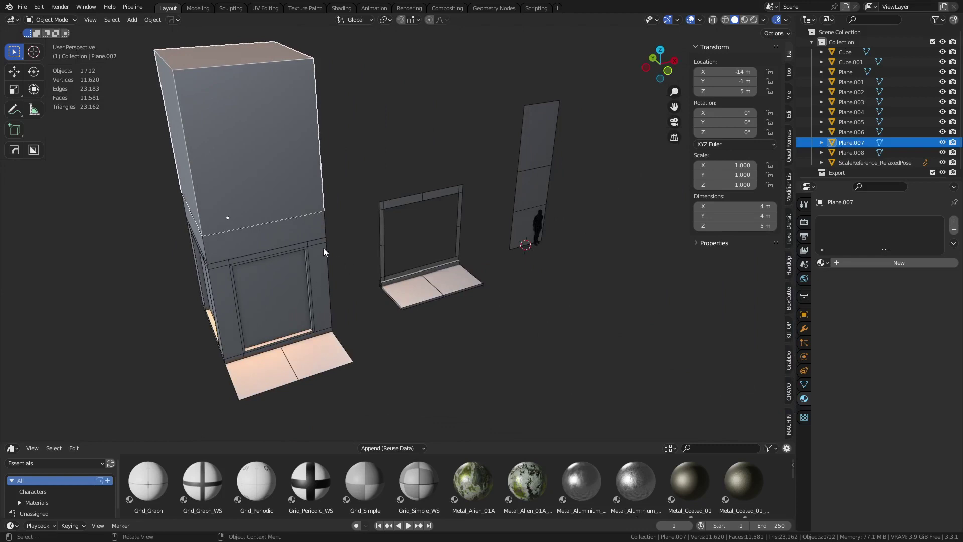
{"action": "key", "text": "Tab"}
{"action": "key", "text": "ctrl+r"}
{"action": "left_click", "coordinate": [288, 141]}
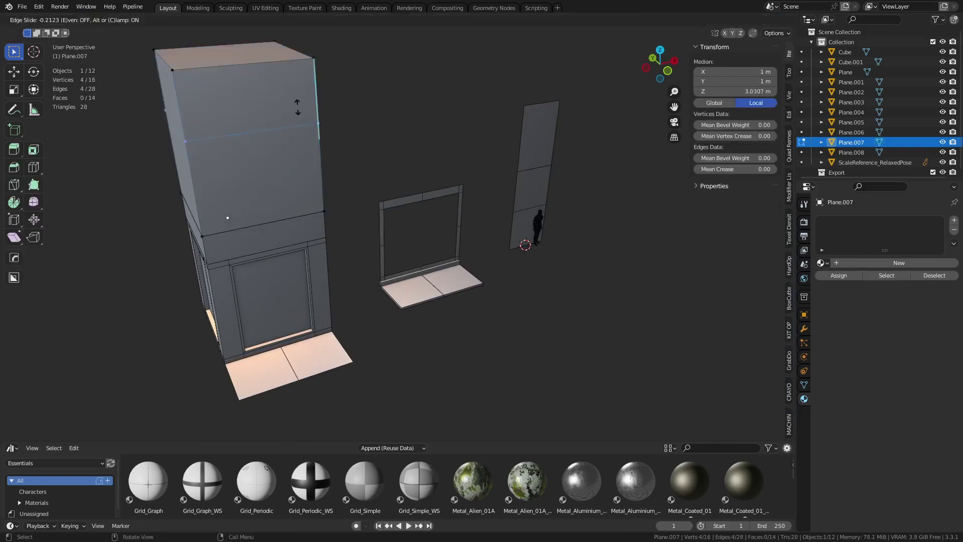
{"action": "left_click", "coordinate": [301, 73]}
{"action": "key", "text": "ctrl+Tab"}
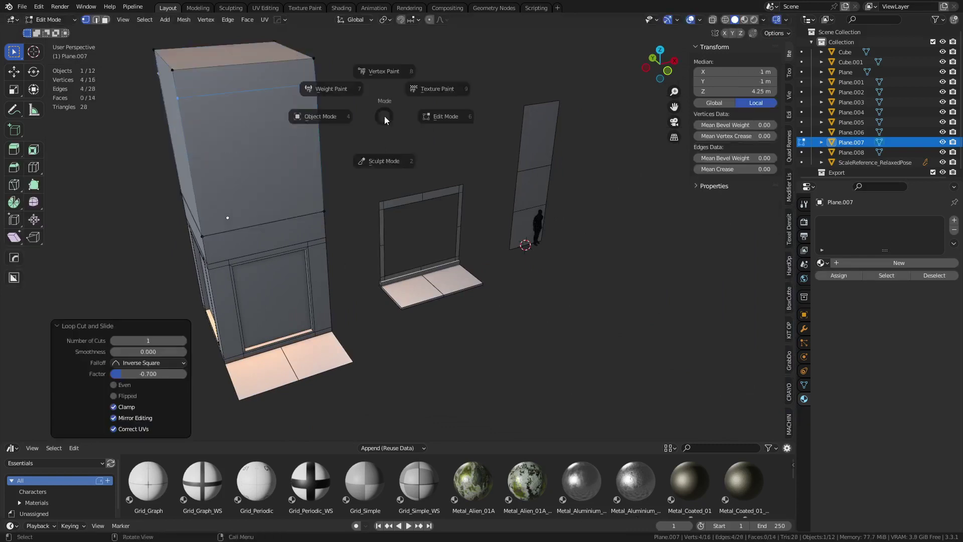
{"action": "left_click", "coordinate": [313, 125]}
Step: Delete the upper storey block
{"action": "left_click", "coordinate": [410, 146]}
{"action": "left_click", "coordinate": [285, 144]}
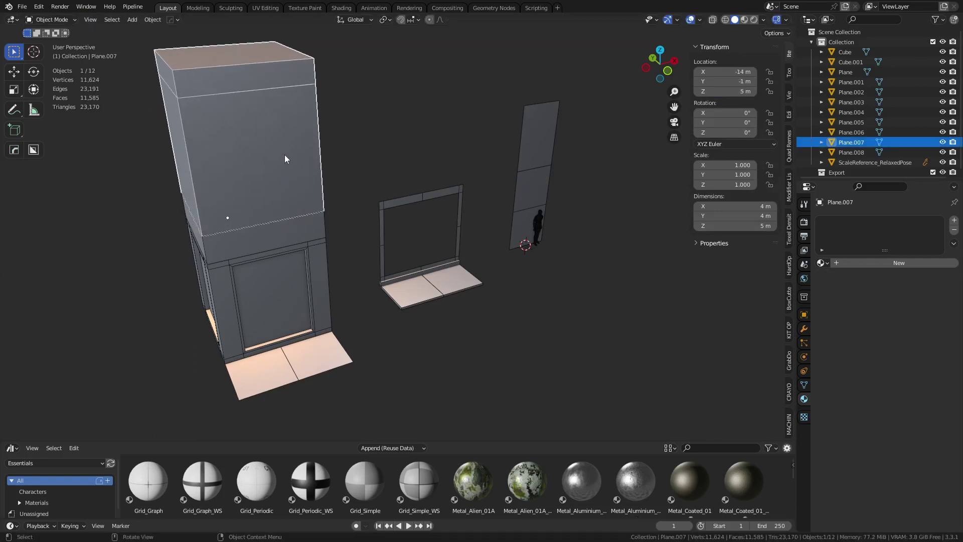
{"action": "key", "text": "x"}
{"action": "left_click", "coordinate": [300, 155]}
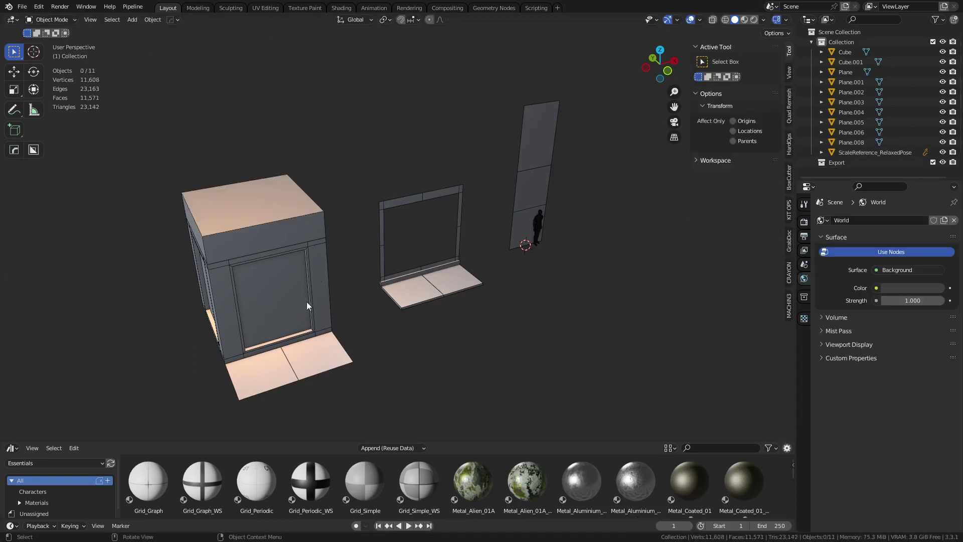
Step: Delete the 1 m band, the panelled block and the two ground planes in front of it
{"action": "left_click", "coordinate": [261, 318], "text": "shift"}
{"action": "left_click", "coordinate": [277, 346], "text": "shift"}
{"action": "left_click", "coordinate": [251, 238]}
{"action": "key", "text": "g"}
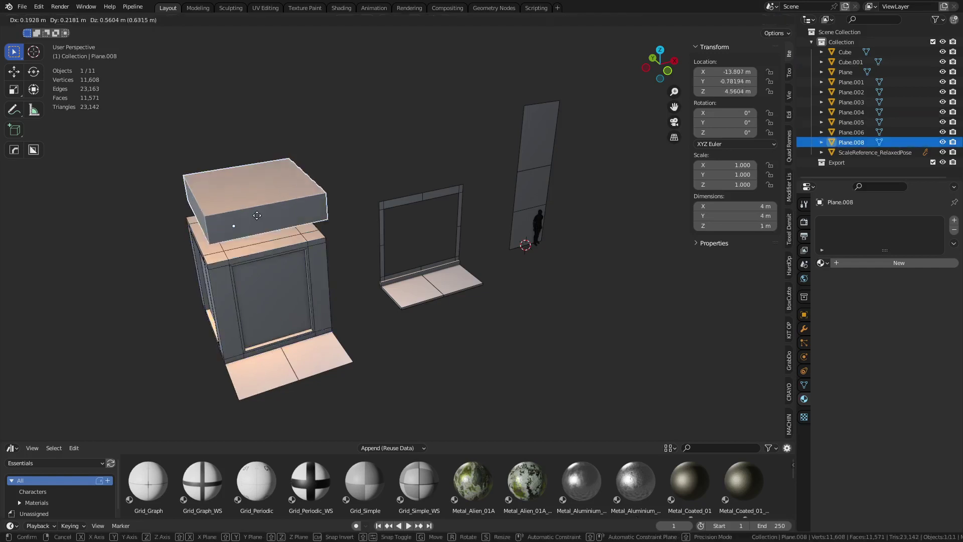
{"action": "right_click", "coordinate": [282, 216]}
{"action": "left_click", "coordinate": [275, 299], "text": "shift"}
{"action": "left_click", "coordinate": [306, 362], "text": "shift"}
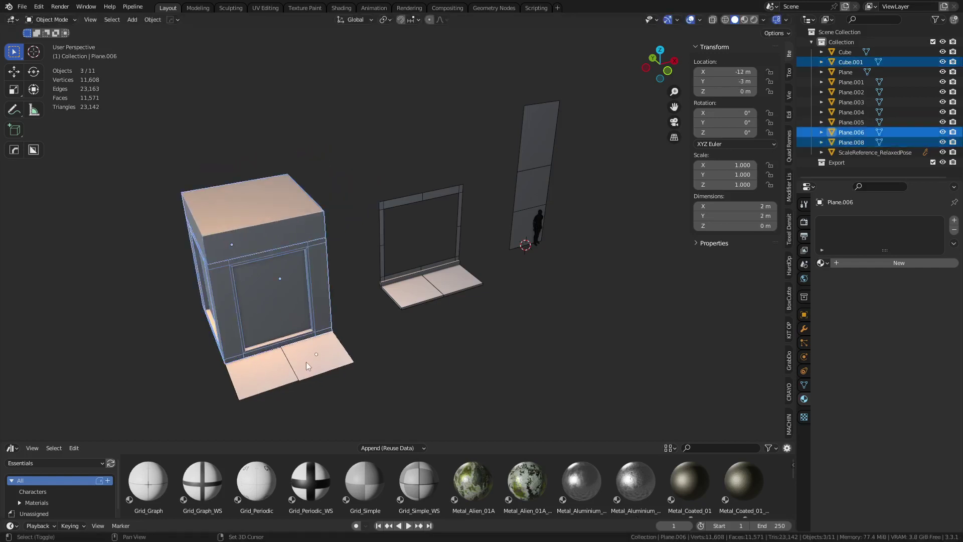
{"action": "left_click", "coordinate": [266, 373], "text": "shift"}
{"action": "key", "text": "x"}
{"action": "left_click", "coordinate": [421, 300]}
Step: Select the frame wall behind the remaining ground slabs and enter Edit Mode on it
{"action": "left_click", "coordinate": [418, 284]}
{"action": "key", "text": "grave"}
{"action": "left_click", "coordinate": [451, 310]}
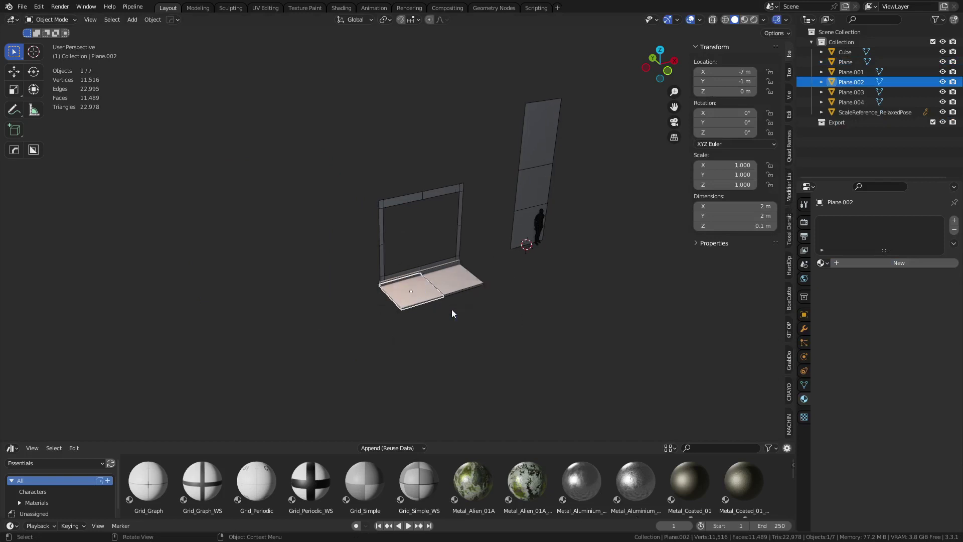
{"action": "left_click", "coordinate": [608, 345]}
{"action": "scroll", "coordinate": [511, 302], "scroll_direction": "down", "scroll_amount": 4}
{"action": "middle_click_drag", "start_coordinate": [510, 303], "coordinate": [486, 290], "text": "shift"}
{"action": "left_click", "coordinate": [315, 310]}
{"action": "key", "text": "ctrl+Tab"}
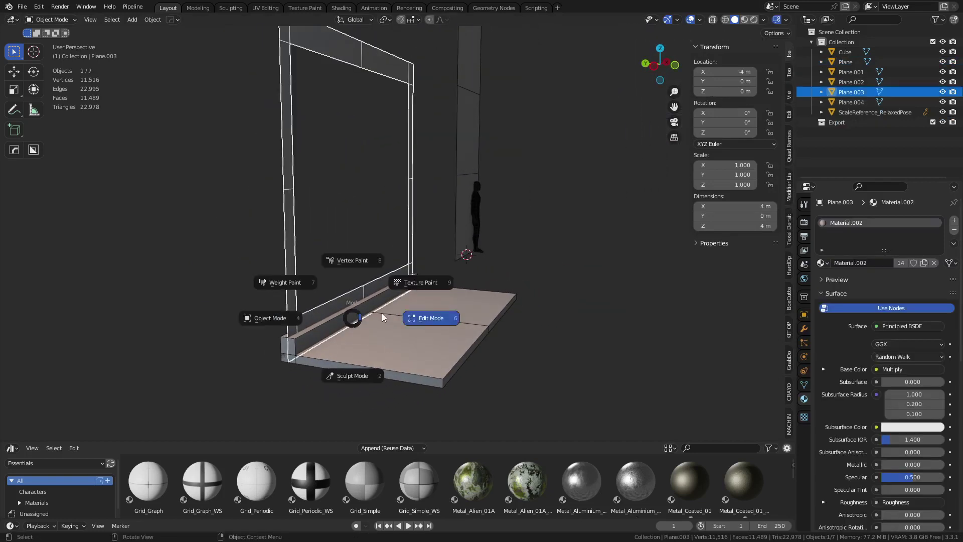
{"action": "left_click", "coordinate": [382, 314]}
Step: Extrude the edges around the frame's inner opening 0.1 m along Y and return to Object Mode
{"action": "key", "text": "2"}
{"action": "left_click", "coordinate": [343, 297], "text": "alt"}
{"action": "middle_click_drag", "start_coordinate": [401, 294], "coordinate": [369, 293]}
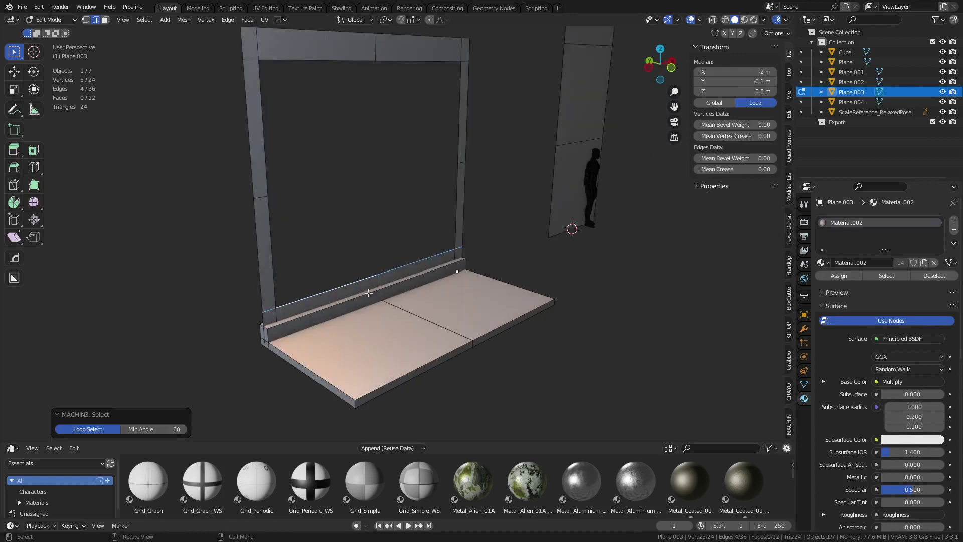
{"action": "left_click", "coordinate": [411, 263]}
{"action": "left_click", "coordinate": [422, 64], "text": "ctrl"}
{"action": "left_click", "coordinate": [260, 94], "text": "ctrl"}
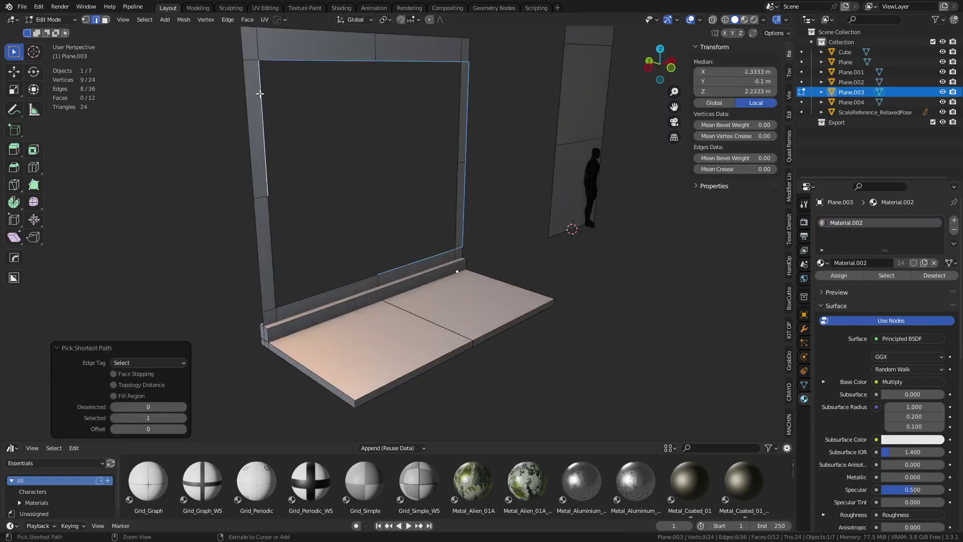
{"action": "left_click", "coordinate": [273, 263], "text": "ctrl"}
{"action": "left_click", "coordinate": [333, 284], "text": "ctrl"}
{"action": "middle_click_drag", "start_coordinate": [333, 284], "coordinate": [503, 293]}
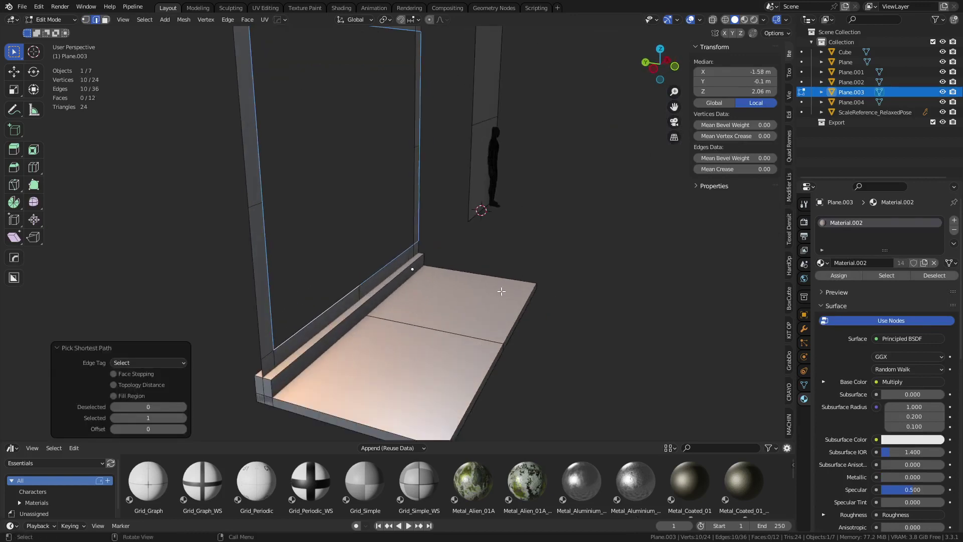
{"action": "key", "text": "e"}
{"action": "key", "text": "y"}
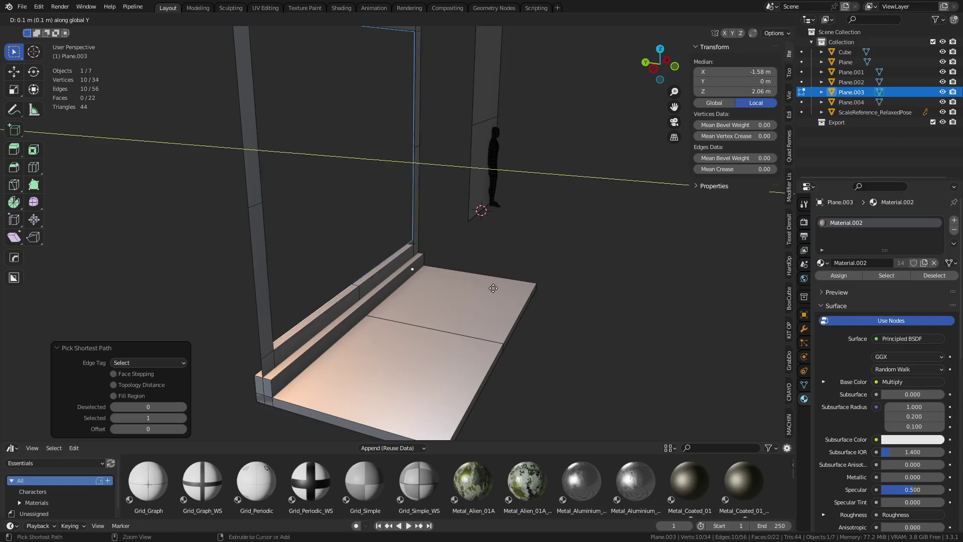
{"action": "left_click", "coordinate": [488, 287], "text": "ctrl"}
{"action": "mouse_move", "coordinate": [488, 287]}
{"action": "middle_mouse_down"}
{"action": "mouse_move", "coordinate": [513, 272]}
{"action": "mouse_move", "coordinate": [495, 301]}
{"action": "middle_mouse_up"}
{"action": "key", "text": "ctrl+Tab"}
{"action": "left_click", "coordinate": [455, 302]}
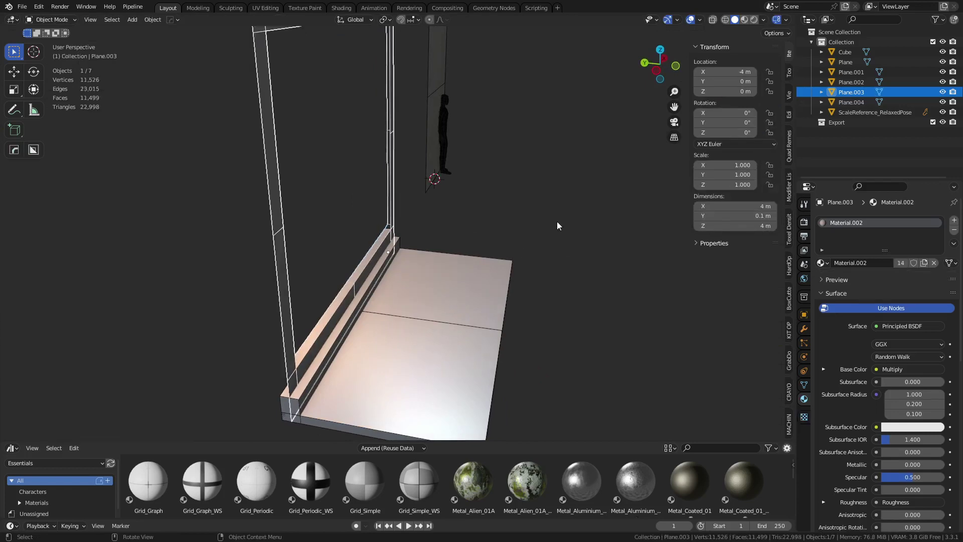
Step: Try to mirror the frame's whole mesh along the global Y axis in Edit Mode
{"action": "left_click", "coordinate": [556, 221]}
{"action": "left_click", "coordinate": [330, 323]}
{"action": "middle_click_drag", "start_coordinate": [330, 322], "coordinate": [354, 318]}
{"action": "key", "text": "ctrl+Tab"}
{"action": "left_click", "coordinate": [399, 313]}
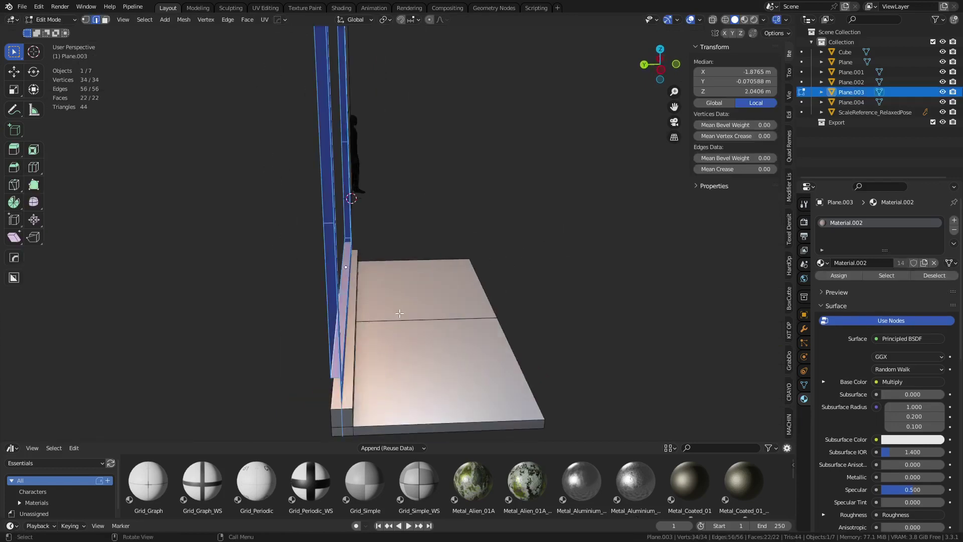
{"action": "key", "text": "ctrl+m"}
{"action": "key", "text": "y"}
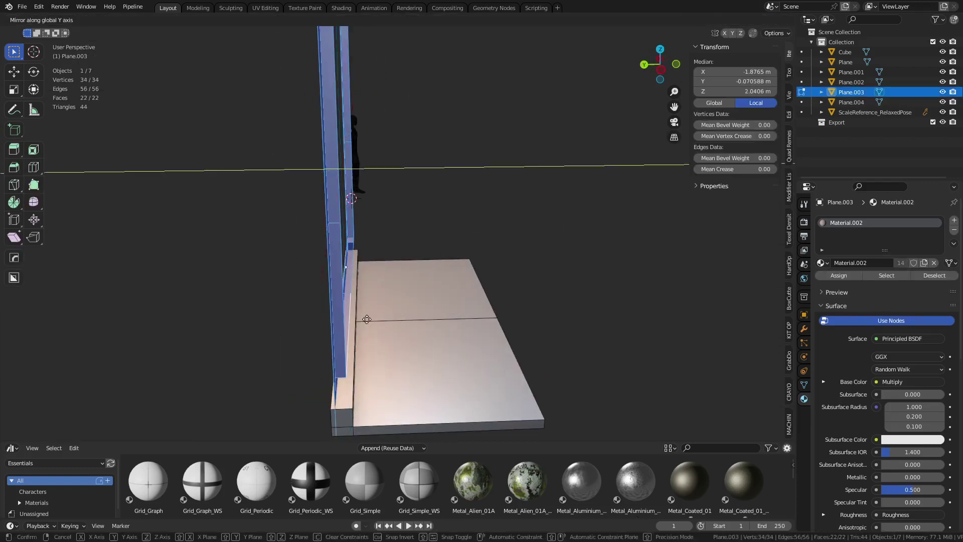
{"action": "left_click", "coordinate": [367, 319]}
{"action": "key", "text": "ctrl+Tab"}
{"action": "left_click", "coordinate": [373, 314]}
{"action": "middle_click_drag", "start_coordinate": [496, 271], "coordinate": [418, 285]}
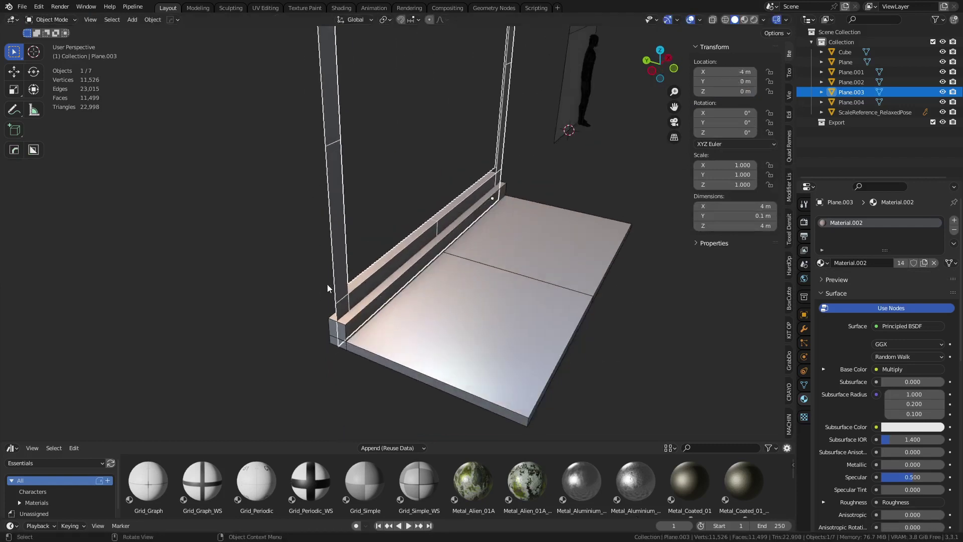
Step: Duplicate the frame in place and mirror the copy along the global Y axis in Object Mode
{"action": "middle_click_drag", "start_coordinate": [417, 320], "coordinate": [455, 301]}
{"action": "key", "text": "shift+d"}
{"action": "right_click", "coordinate": [496, 251]}
{"action": "key", "text": "ctrl+m"}
{"action": "key", "text": "y"}
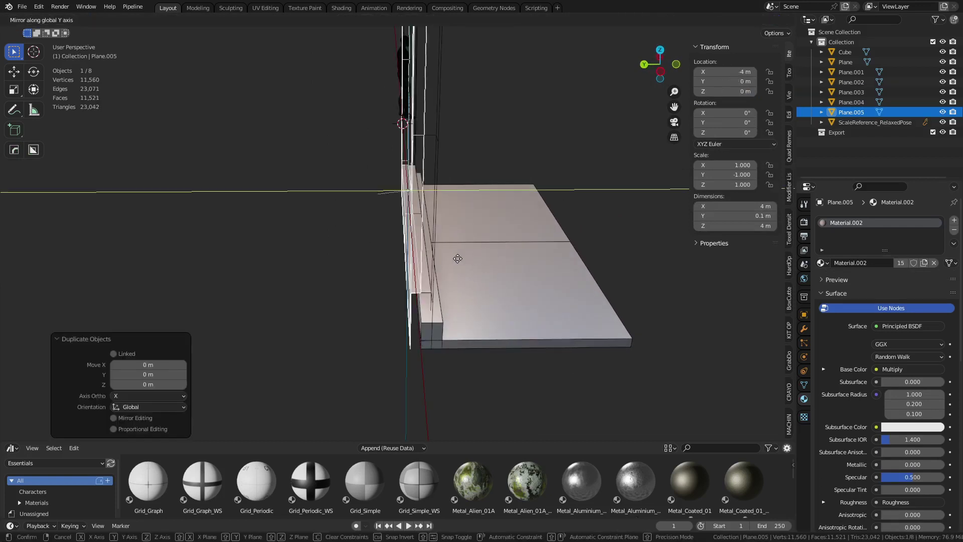
{"action": "left_click", "coordinate": [452, 258]}
Step: Delete the mirrored frame copy
{"action": "left_click", "coordinate": [360, 268]}
{"action": "middle_click_drag", "start_coordinate": [466, 281], "coordinate": [429, 278], "text": "shift"}
{"action": "left_click", "coordinate": [382, 285]}
{"action": "left_click", "coordinate": [370, 289]}
{"action": "key", "text": "x"}
{"action": "left_click", "coordinate": [372, 290]}
Step: Duplicate the original frame in place again and mirror the new copy along the global Y axis
{"action": "left_click", "coordinate": [374, 290]}
{"action": "key", "text": "shift+d"}
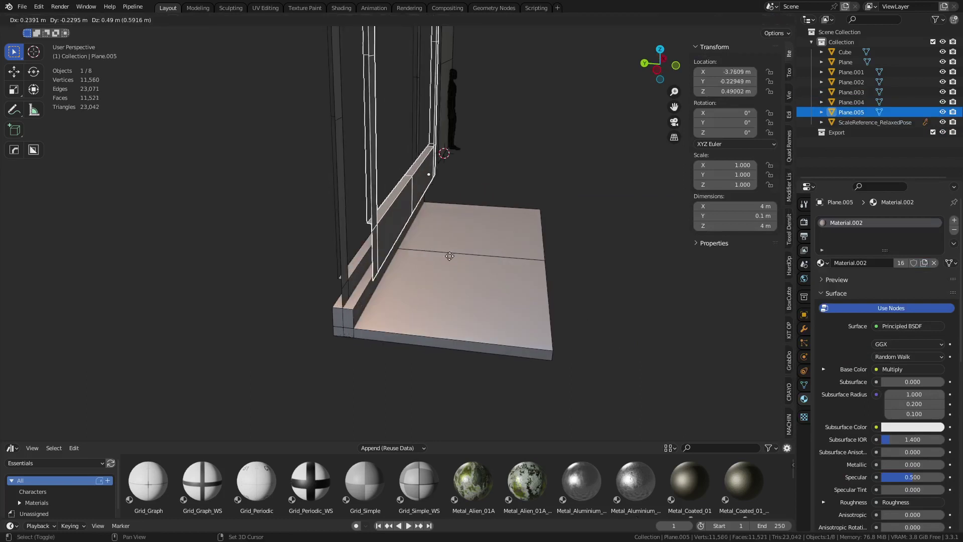
{"action": "right_click", "coordinate": [451, 268]}
{"action": "key", "text": "ctrl+m"}
{"action": "key", "text": "y"}
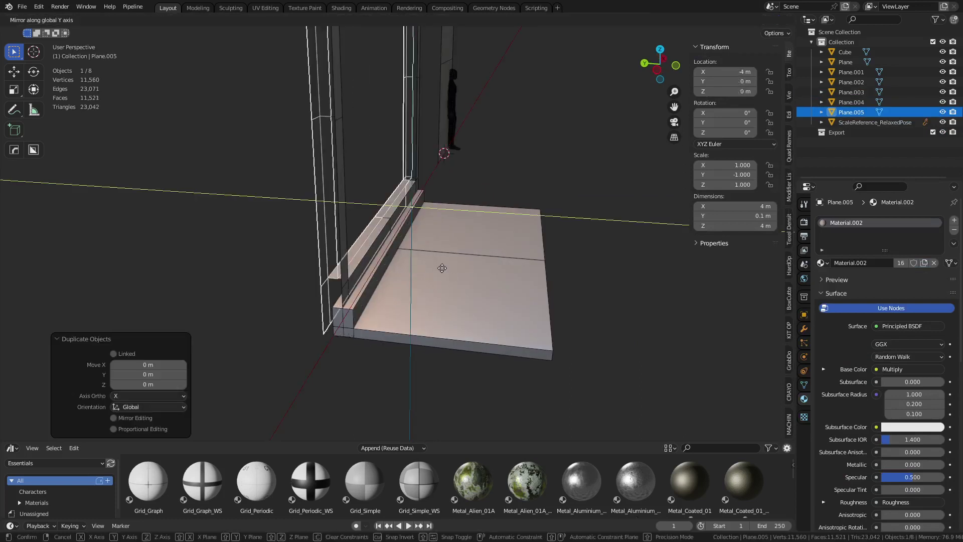
{"action": "left_click", "coordinate": [310, 261]}
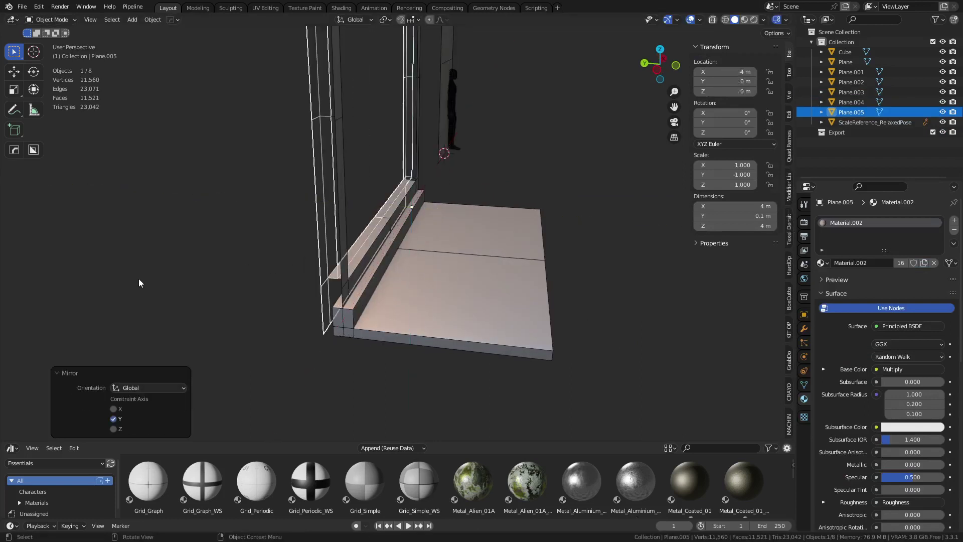
Step: Apply the scale of the mirrored frame copy and enter Edit Mode on it
{"action": "left_click", "coordinate": [216, 277]}
{"action": "middle_click_drag", "start_coordinate": [217, 277], "coordinate": [401, 264]}
{"action": "left_click", "coordinate": [402, 264]}
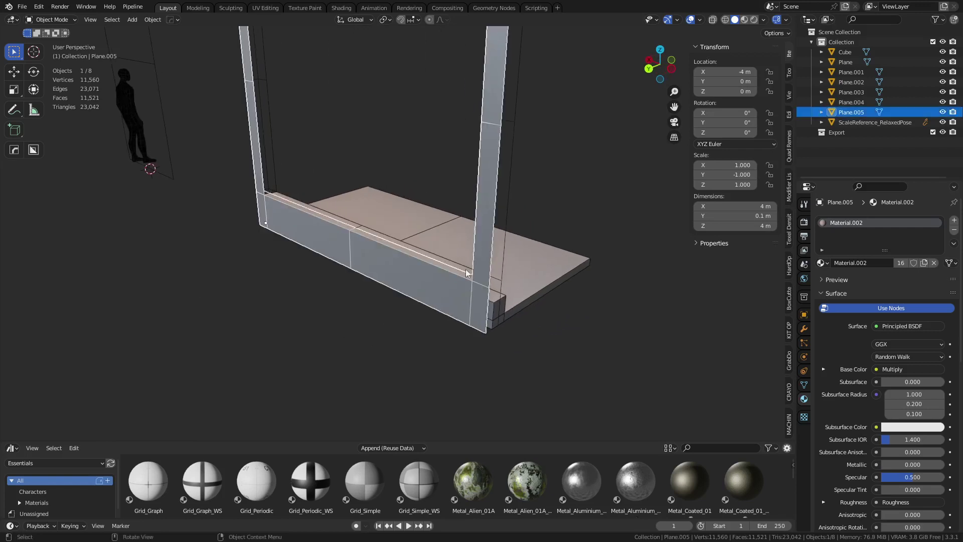
{"action": "middle_click_drag", "start_coordinate": [466, 273], "coordinate": [601, 231]}
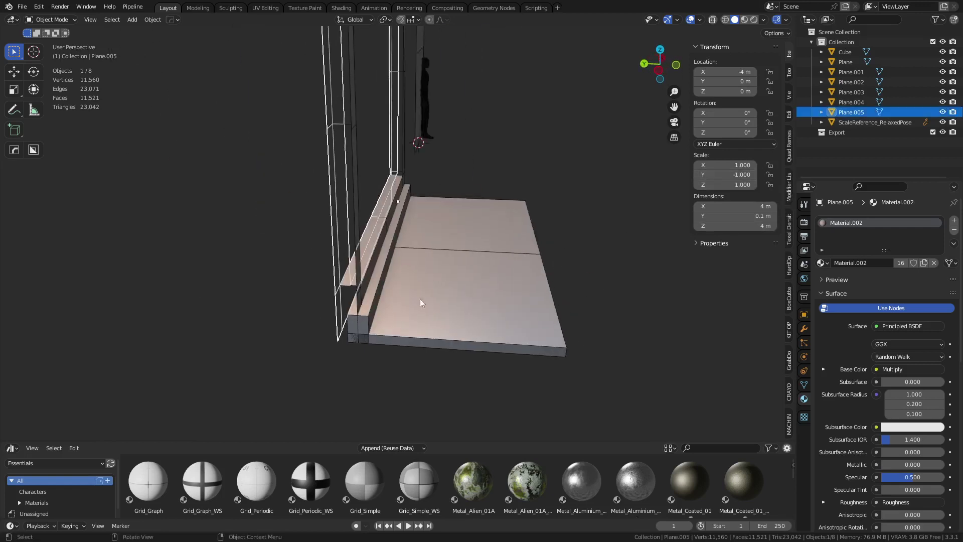
{"action": "middle_click_drag", "start_coordinate": [423, 301], "coordinate": [408, 318]}
{"action": "key", "text": "ctrl+a"}
{"action": "left_click", "coordinate": [381, 315]}
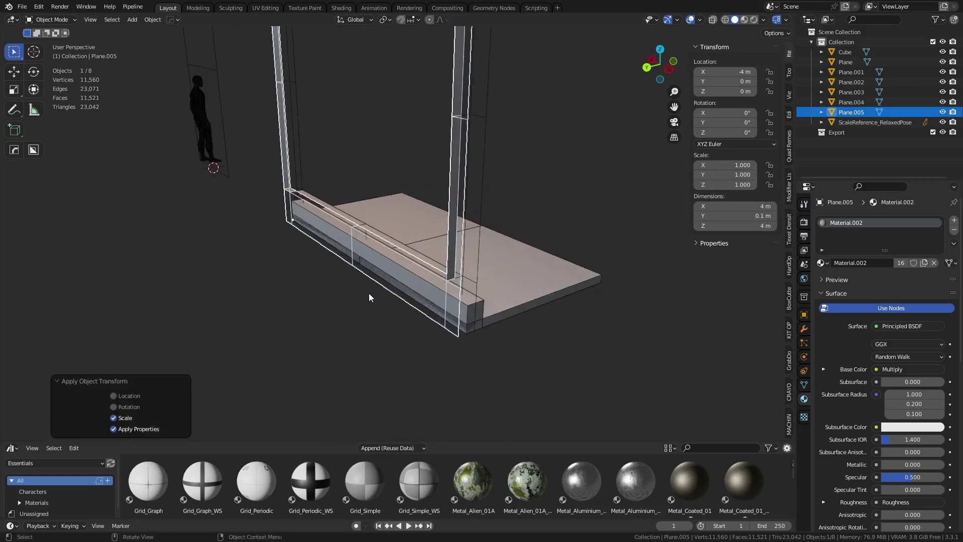
{"action": "key", "text": "Tab"}
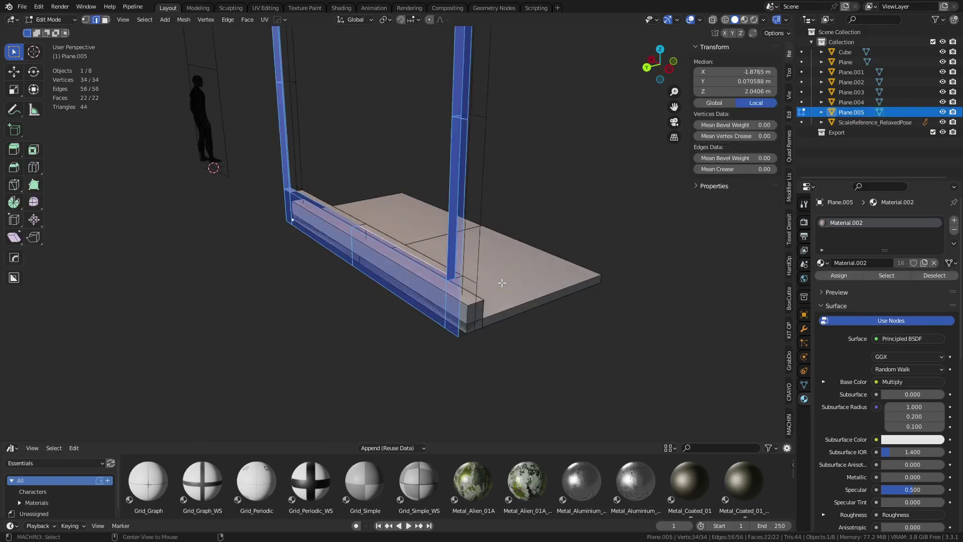
Step: Flip the normals of the mirrored frame copy and return to Object Mode
{"action": "key", "text": "alt+n"}
{"action": "left_click", "coordinate": [503, 285]}
{"action": "key", "text": "Tab"}
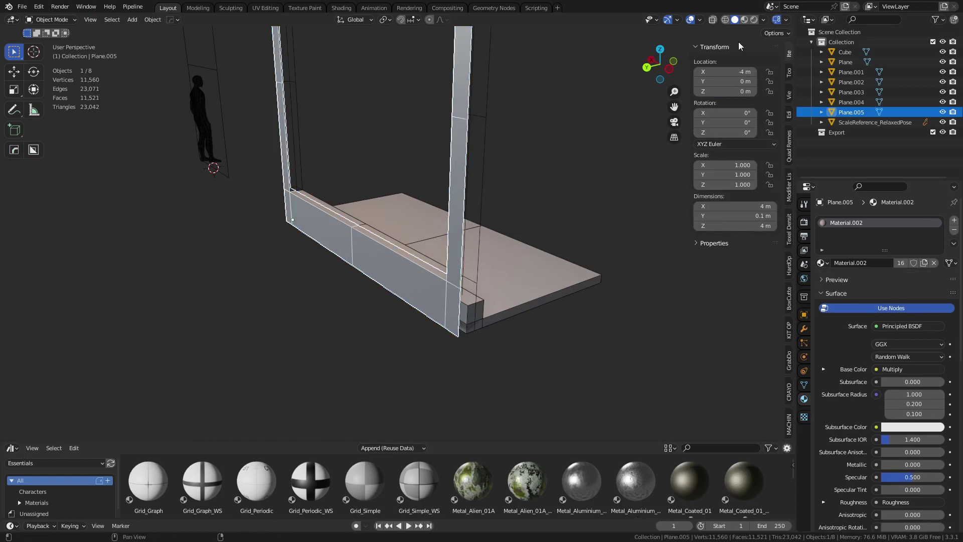
Step: Check the Backface Culling viewport option, then look at the frame from the floor side with the sidebar hidden
{"action": "left_click", "coordinate": [764, 21]}
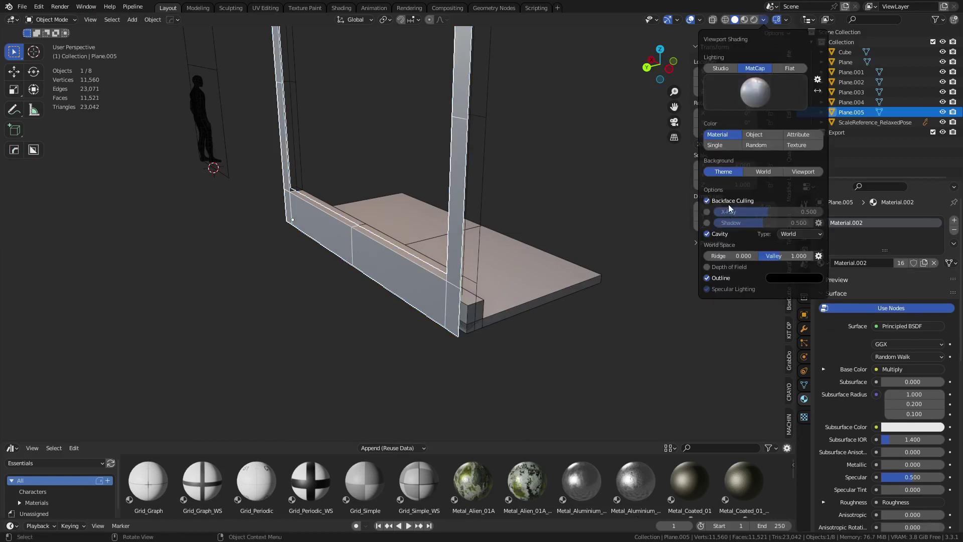
{"action": "left_click", "coordinate": [707, 201]}
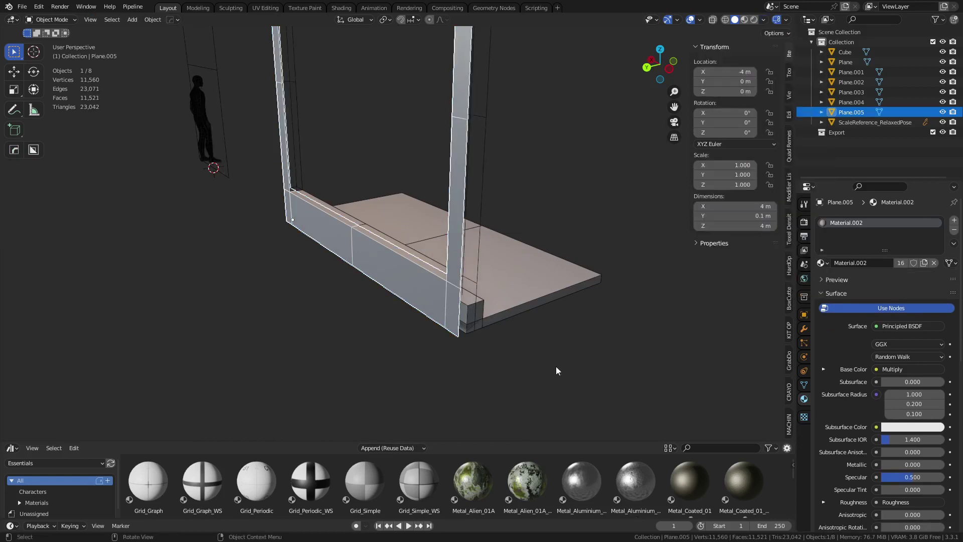
{"action": "left_click", "coordinate": [604, 335]}
{"action": "middle_click_drag", "start_coordinate": [604, 335], "coordinate": [469, 296]}
{"action": "middle_click_drag", "start_coordinate": [384, 289], "coordinate": [454, 299]}
{"action": "key", "text": "ctrl+Tab"}
{"action": "left_click", "coordinate": [398, 281]}
{"action": "key", "text": "n"}
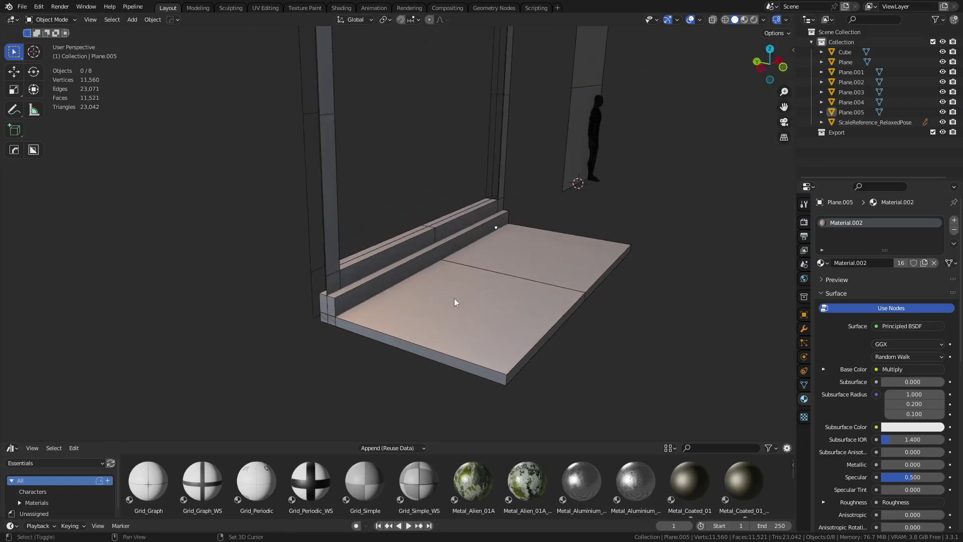
Step: Enter Edit Mode on the original frame and turn on the Face Orientation overlay
{"action": "left_click", "coordinate": [700, 20]}
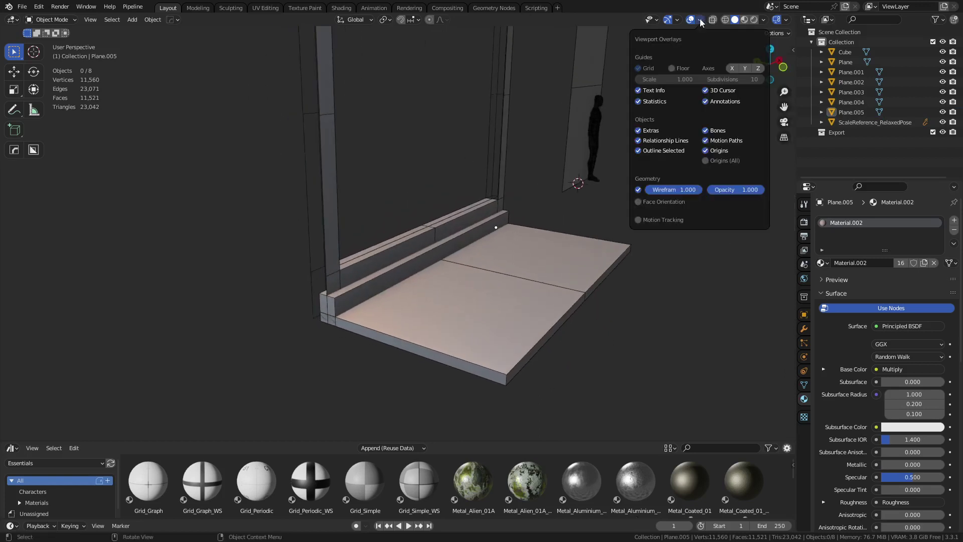
{"action": "left_click", "coordinate": [381, 259]}
{"action": "key", "text": "ctrl+Tab"}
{"action": "left_click", "coordinate": [419, 251]}
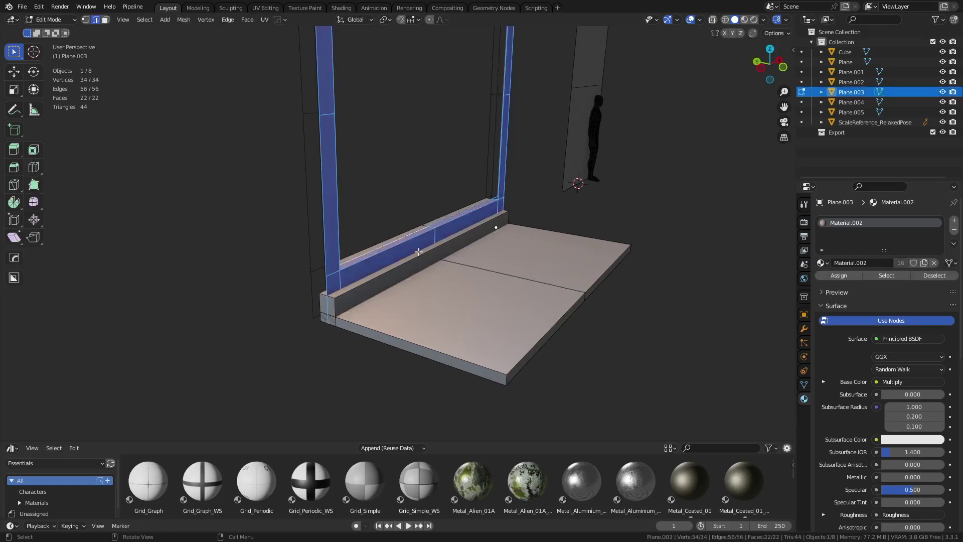
{"action": "left_click", "coordinate": [702, 20]}
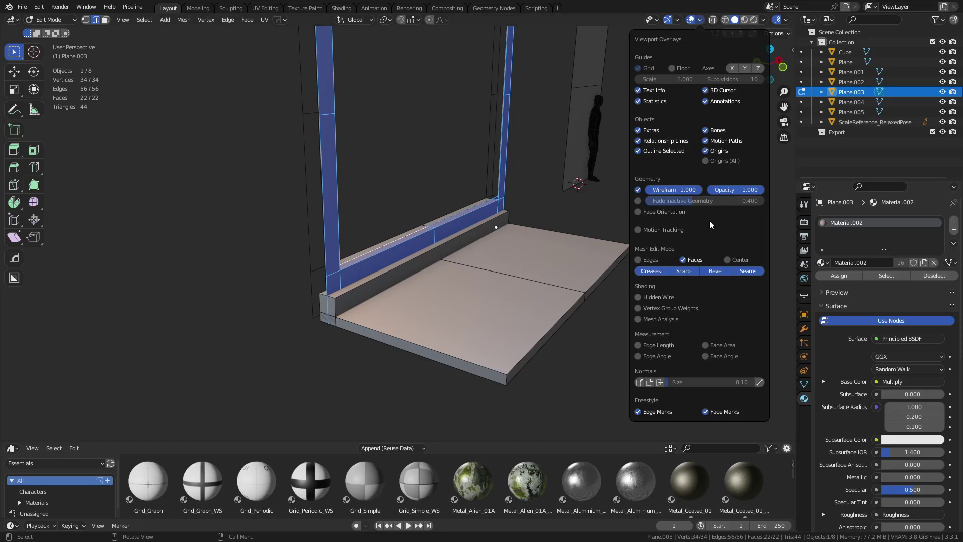
{"action": "left_click", "coordinate": [682, 212]}
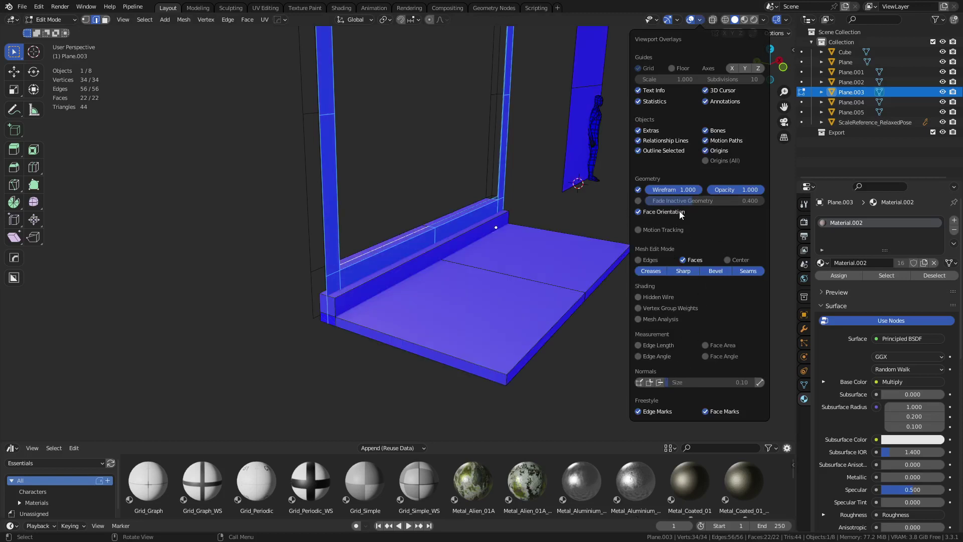
Step: Flip the normal of one floor-facing panel face along the original frame's lower beam
{"action": "left_click", "coordinate": [449, 298]}
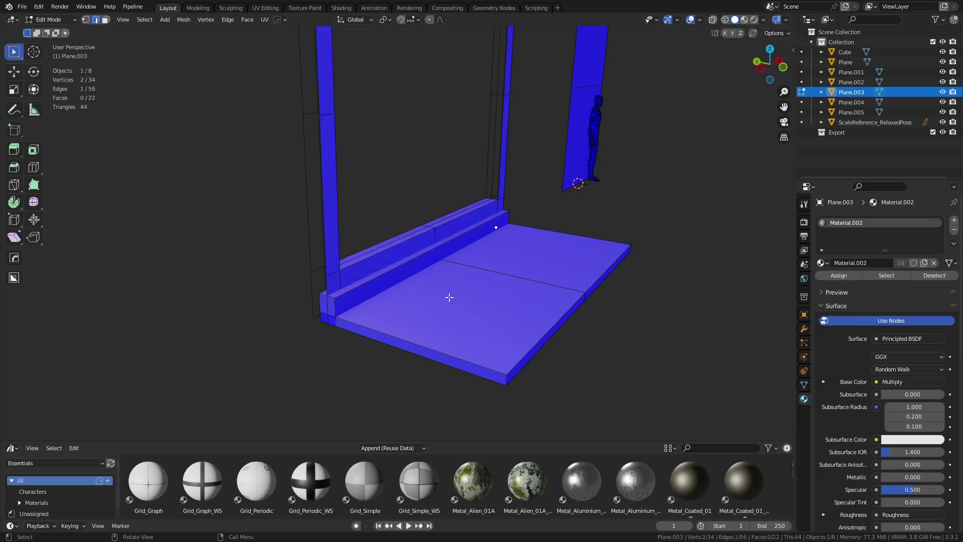
{"action": "left_click", "coordinate": [381, 257]}
{"action": "key", "text": "alt+n"}
{"action": "left_click", "coordinate": [383, 257]}
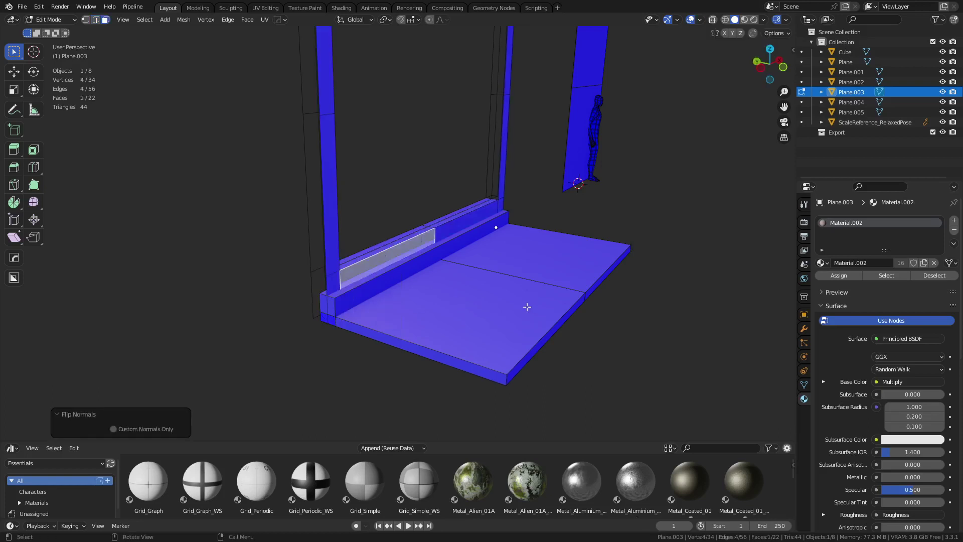
{"action": "left_click", "coordinate": [587, 320]}
{"action": "key", "text": "ctrl+z"}
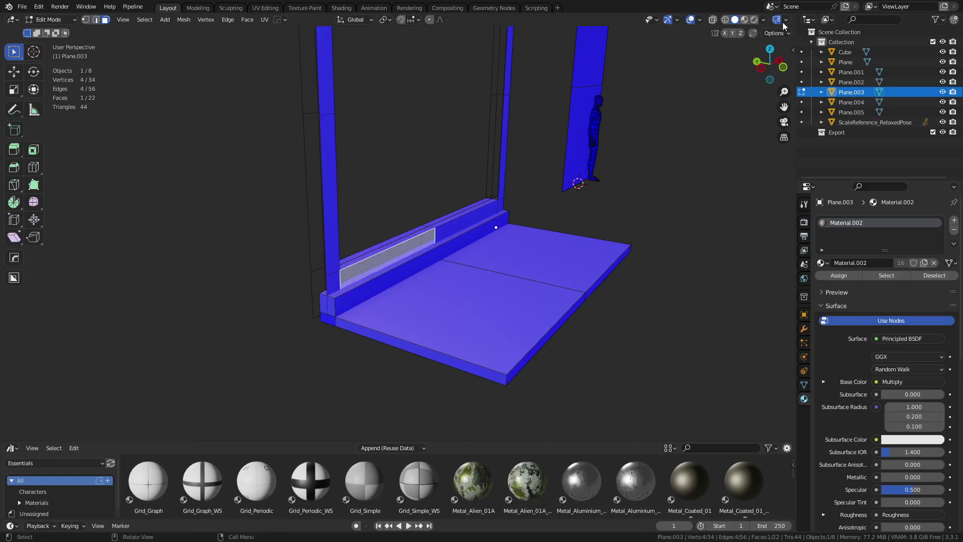
Step: Toggle Backface Culling off and on to compare the face orientation, and turn off the Face Orientation overlay
{"action": "left_click", "coordinate": [764, 20]}
{"action": "left_click", "coordinate": [707, 201]}
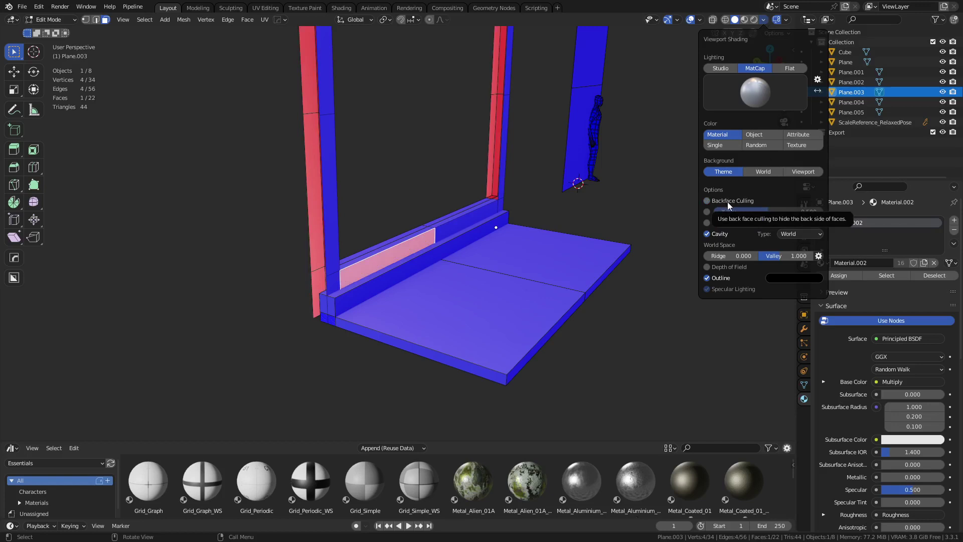
{"action": "left_click", "coordinate": [727, 202]}
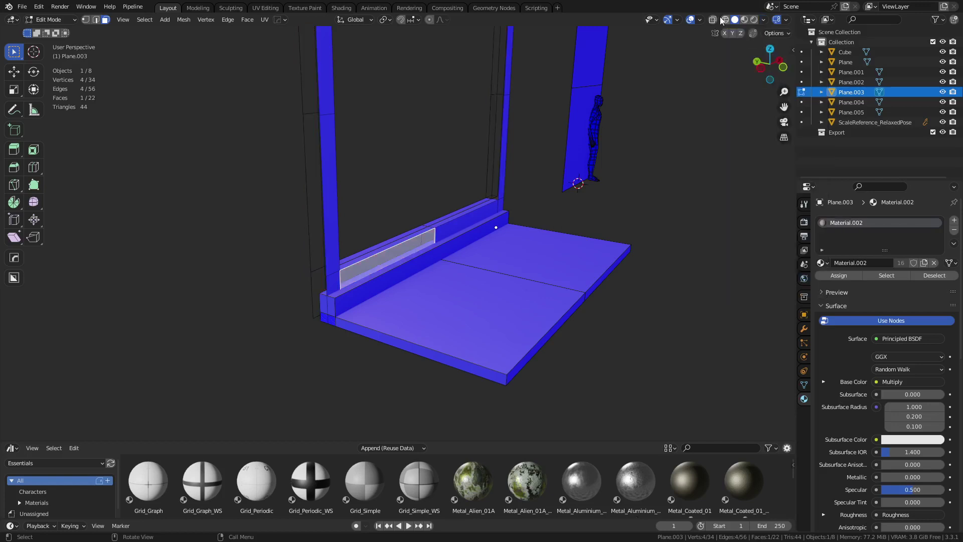
{"action": "left_click", "coordinate": [763, 20]}
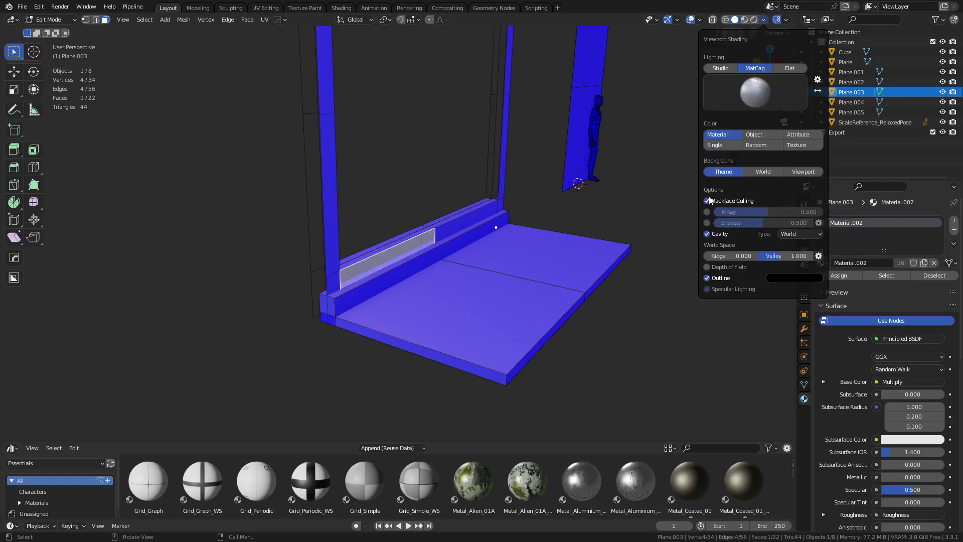
{"action": "left_click", "coordinate": [699, 20]}
{"action": "left_click", "coordinate": [650, 215]}
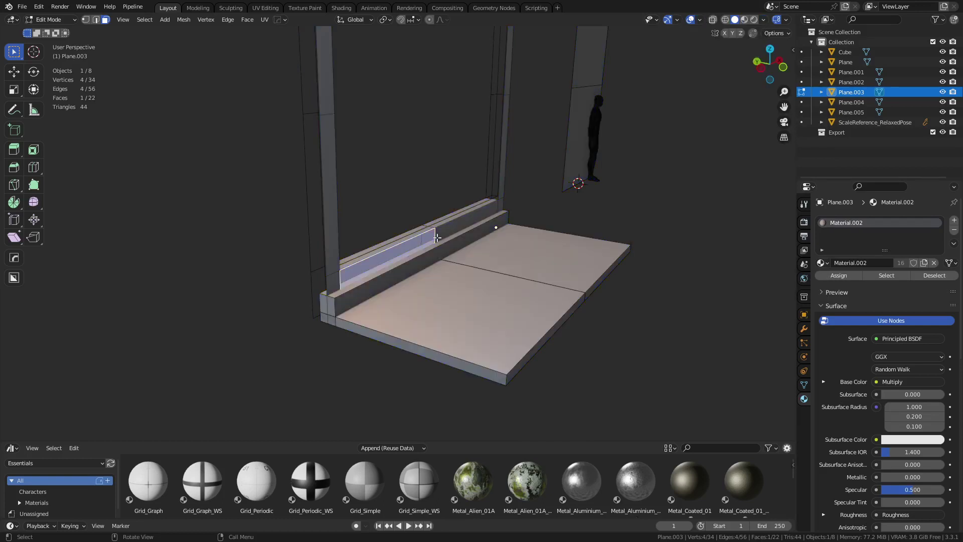
Step: Recalculate the original frame's normals outside with all its faces selected and return to Object Mode
{"action": "key", "text": "ctrl+Tab"}
{"action": "left_click", "coordinate": [404, 235]}
{"action": "left_click", "coordinate": [414, 232]}
{"action": "left_click", "coordinate": [413, 232]}
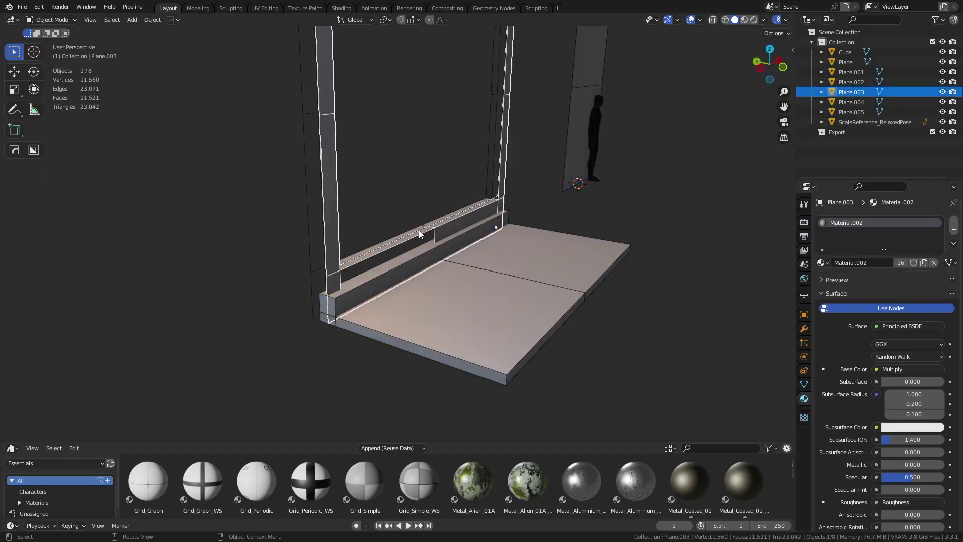
{"action": "key", "text": "ctrl+Tab"}
{"action": "left_click", "coordinate": [489, 227]}
{"action": "key", "text": "alt+n"}
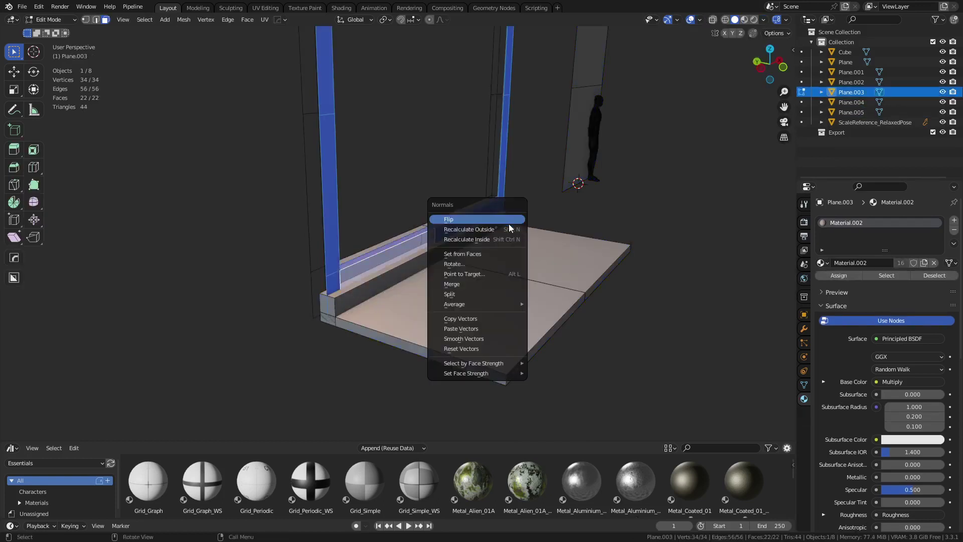
{"action": "left_click", "coordinate": [500, 232]}
{"action": "key", "text": "ctrl+Tab"}
{"action": "left_click", "coordinate": [419, 229]}
{"action": "left_click", "coordinate": [399, 131]}
Step: Select the long block running along the floor slab's edge at the frame
{"action": "middle_click_drag", "start_coordinate": [306, 265], "coordinate": [411, 287]}
{"action": "left_click", "coordinate": [411, 287]}
{"action": "middle_click_drag", "start_coordinate": [548, 259], "coordinate": [397, 268]}
{"action": "left_click", "coordinate": [409, 256]}
{"action": "left_click", "coordinate": [349, 284]}
{"action": "left_click", "coordinate": [394, 263]}
{"action": "left_click", "coordinate": [368, 252]}
{"action": "left_click", "coordinate": [355, 236]}
Step: Move the long block's floor-facing side face -0.1 m along global Y in Edit Mode and return to Object Mode
{"action": "key", "text": "ctrl+Tab"}
{"action": "left_click", "coordinate": [447, 264]}
{"action": "left_click", "coordinate": [345, 265]}
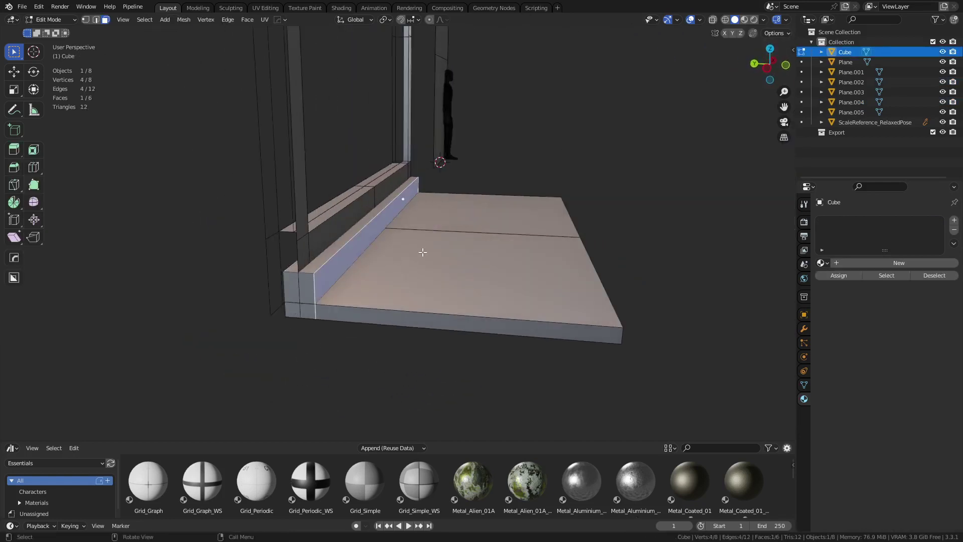
{"action": "key", "text": "g"}
{"action": "key", "text": "y"}
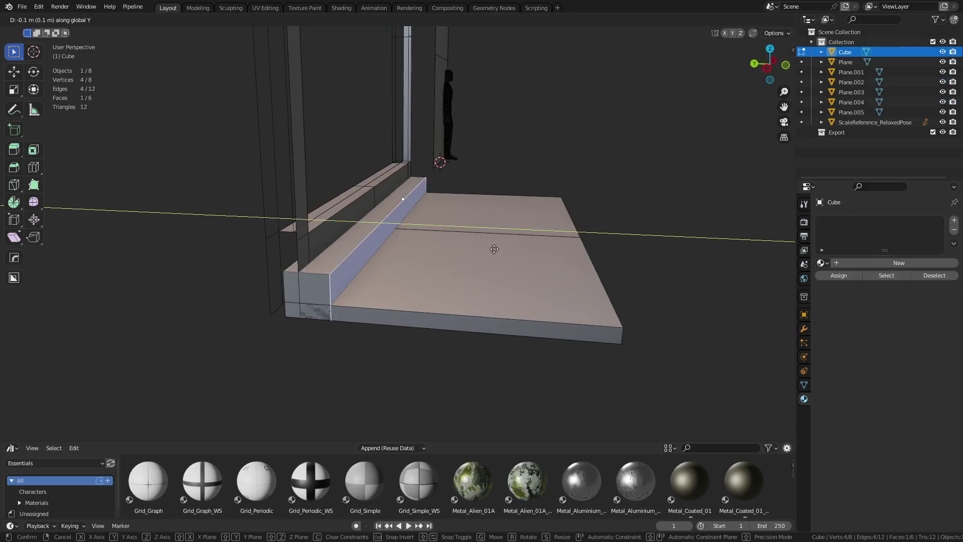
{"action": "left_click", "coordinate": [495, 253]}
{"action": "key", "text": "Tab"}
{"action": "left_click", "coordinate": [557, 133]}
Step: Duplicate the long block and place the copy 0.5 m higher along global Z
{"action": "left_click", "coordinate": [387, 263]}
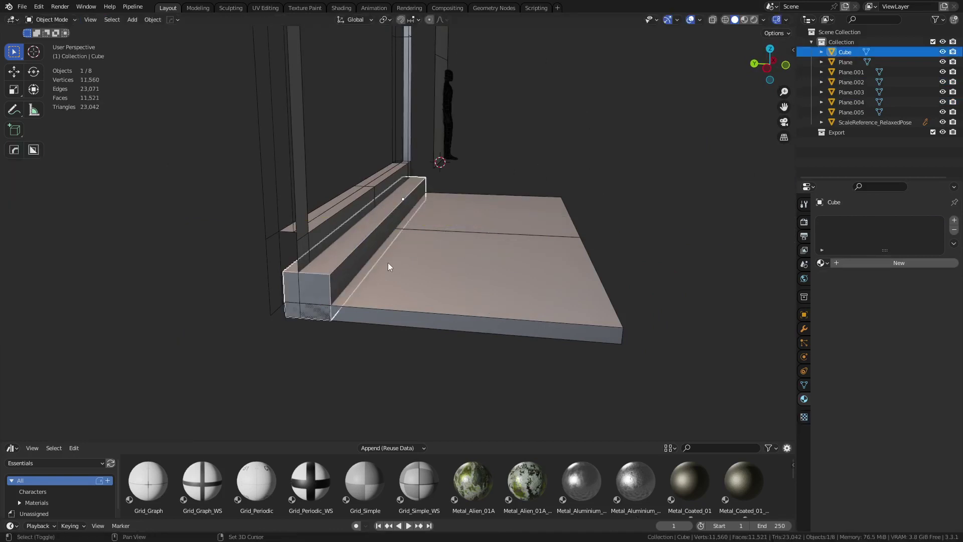
{"action": "key", "text": "shift+d"}
{"action": "key", "text": "z"}
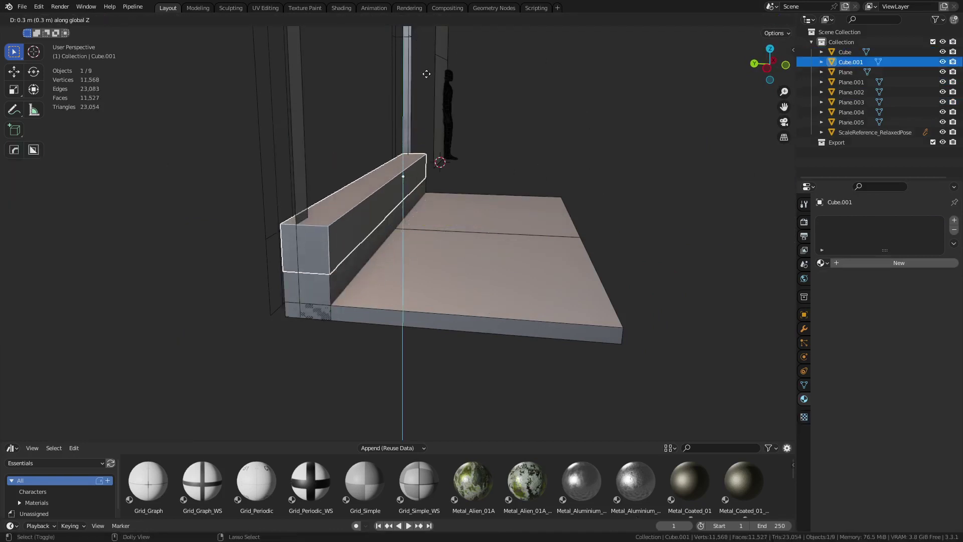
{"action": "left_click", "coordinate": [456, 368], "text": "ctrl"}
Step: Lower the duplicated block's top face by 0.2 m along global Z in Edit Mode
{"action": "key", "text": "Tab"}
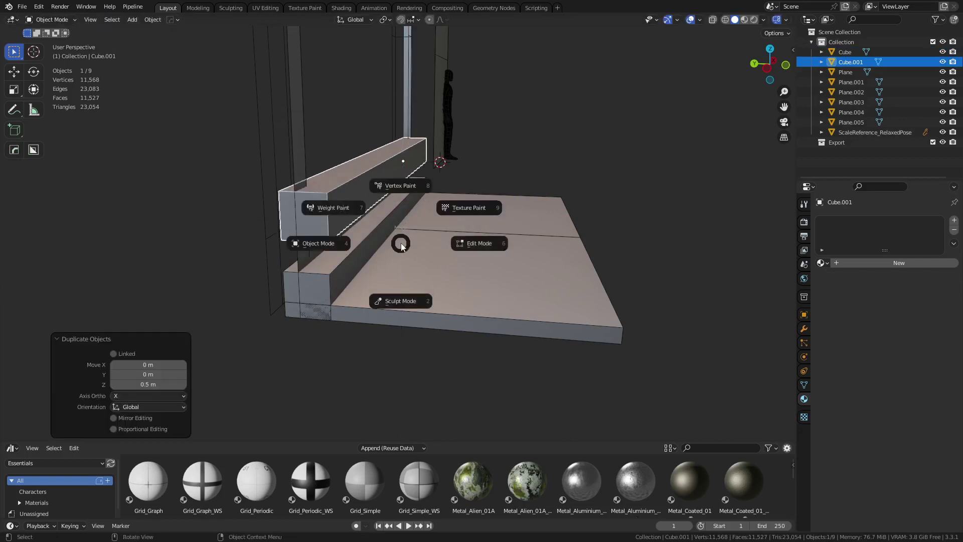
{"action": "left_click", "coordinate": [436, 246]}
{"action": "left_click", "coordinate": [368, 158]}
{"action": "key", "text": "g"}
{"action": "key", "text": "z"}
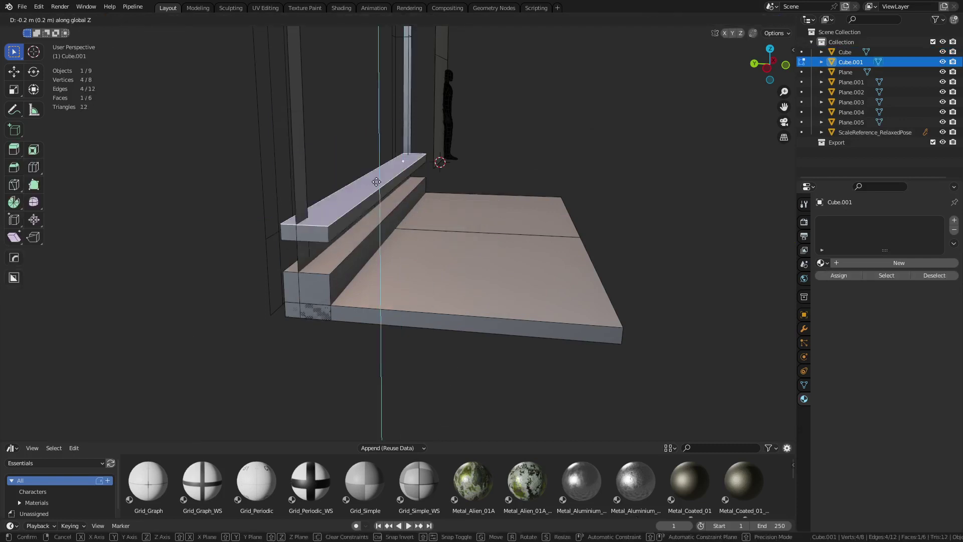
{"action": "left_click", "coordinate": [377, 182], "text": "ctrl"}
Step: Scale both ends of the upper block inward along global X by about 0.919 in front view with X-ray selection
{"action": "key", "text": "KP_1"}
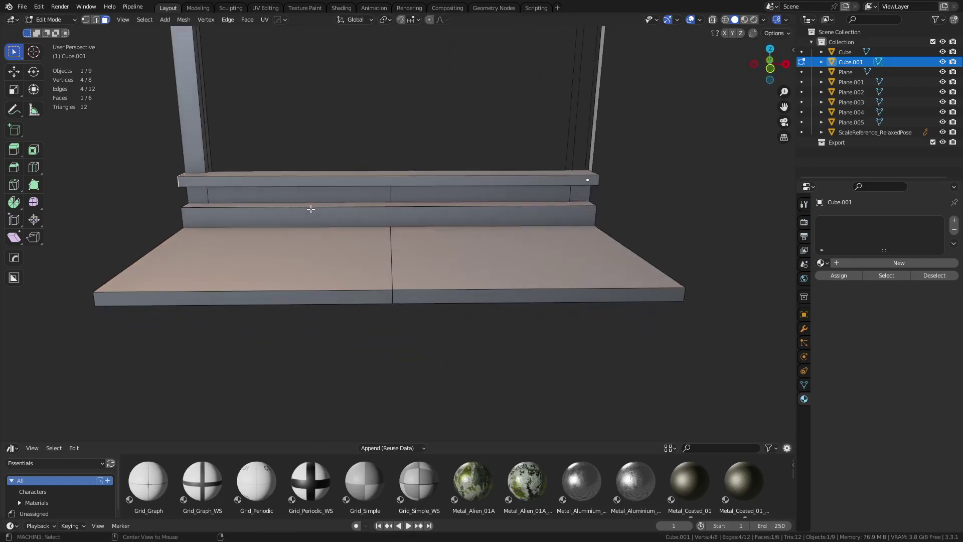
{"action": "middle_click_drag", "start_coordinate": [576, 190], "coordinate": [598, 274], "text": "shift"}
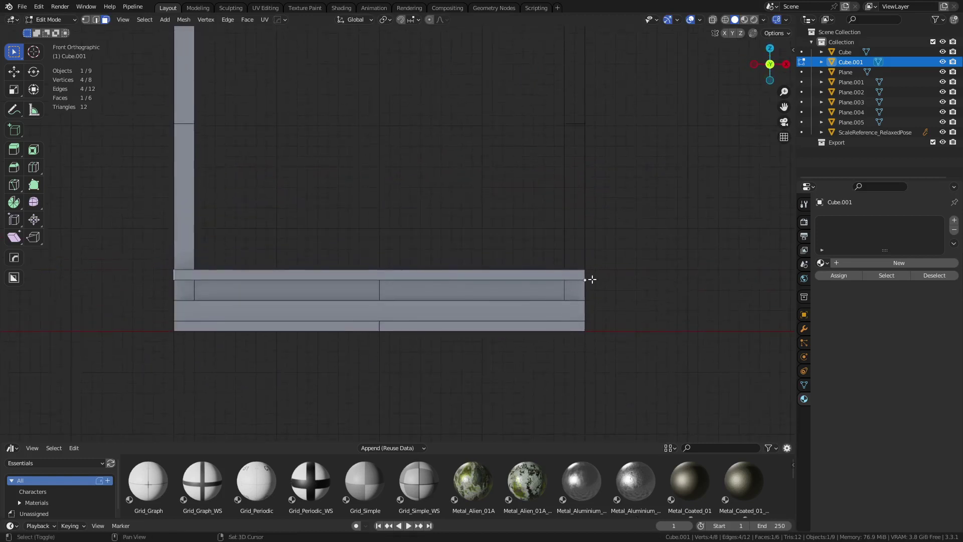
{"action": "key", "text": "alt+z"}
{"action": "left_click_drag", "start_coordinate": [597, 306], "coordinate": [572, 228]}
{"action": "key", "text": "s"}
{"action": "key", "text": "x"}
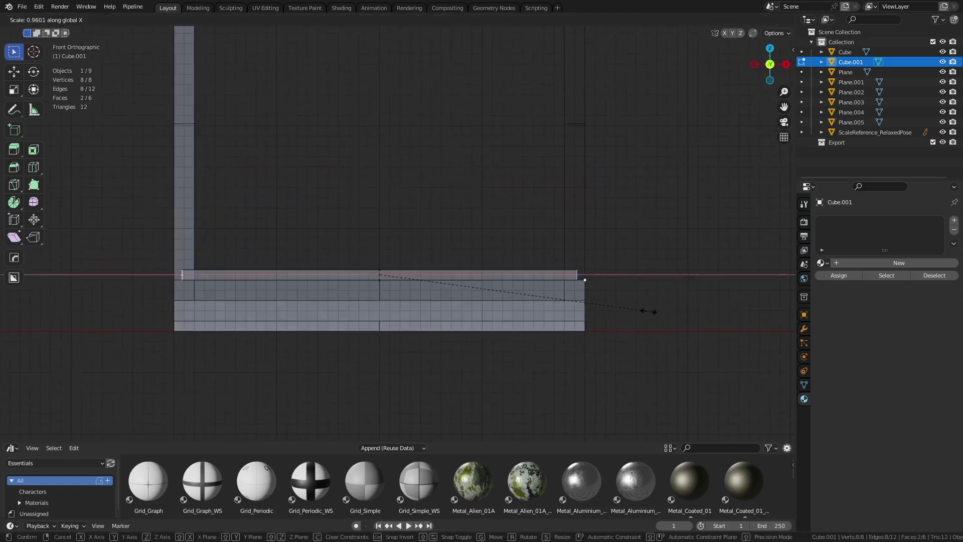
{"action": "left_click", "coordinate": [637, 310]}
{"action": "key", "text": "alt+z"}
{"action": "middle_click_drag", "start_coordinate": [636, 310], "coordinate": [516, 301]}
{"action": "middle_click_drag", "start_coordinate": [378, 313], "coordinate": [389, 298]}
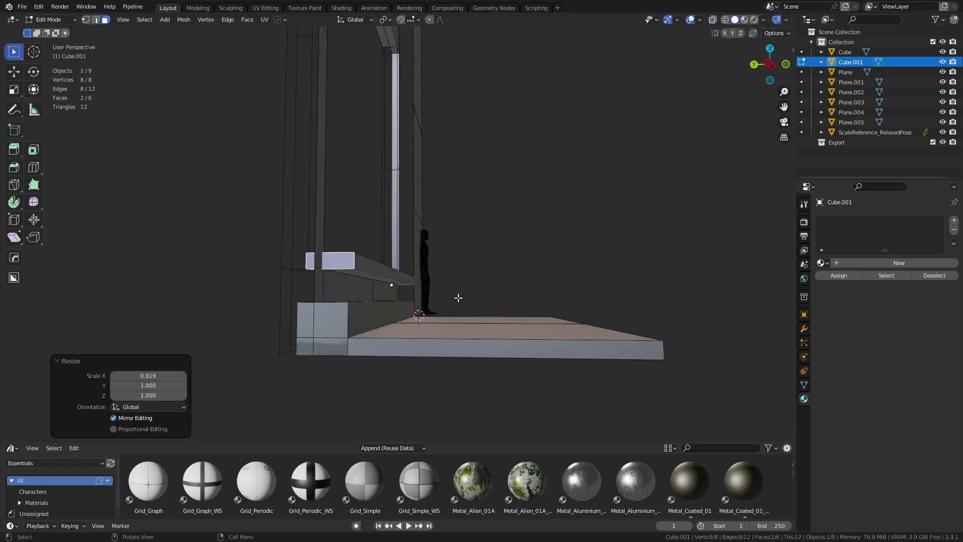
Step: Move the scale reference figure onto the floor slab, about -5.28 m in X and -0.43 m in Y, keeping Z locked
{"action": "key", "text": "ctrl+Tab"}
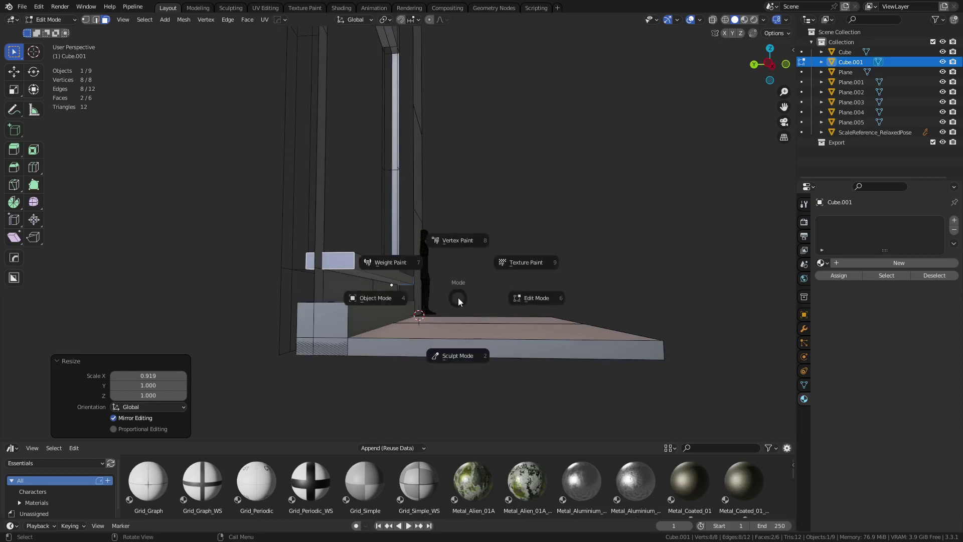
{"action": "left_click", "coordinate": [408, 307]}
{"action": "left_click", "coordinate": [432, 293]}
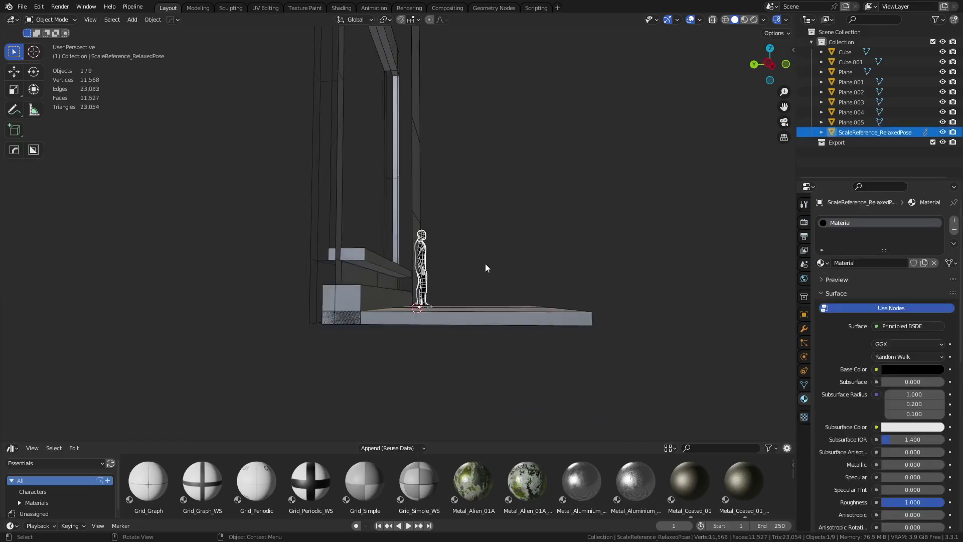
{"action": "middle_click_drag", "start_coordinate": [485, 263], "coordinate": [468, 280]}
{"action": "key", "text": "g"}
{"action": "key", "text": "shift+z"}
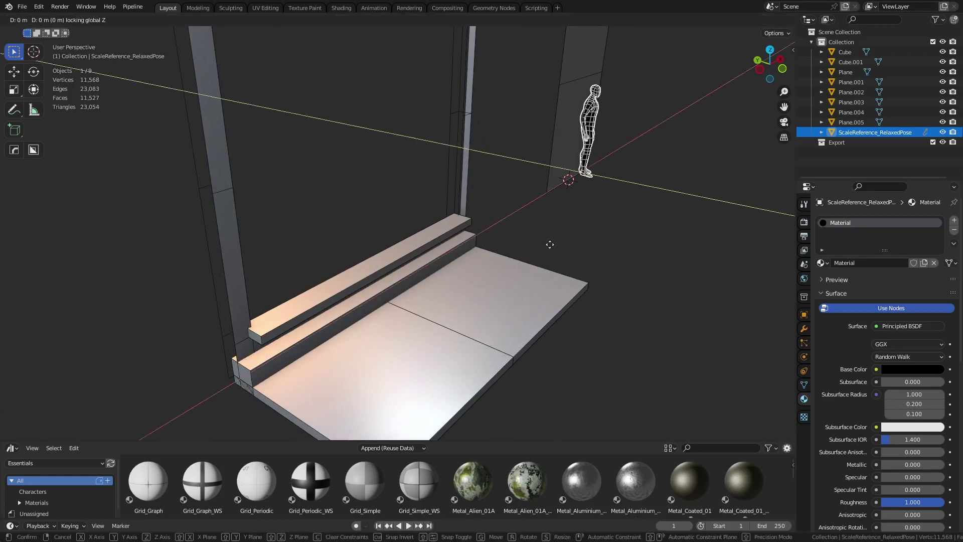
{"action": "left_click", "coordinate": [428, 344]}
Step: Raise the scale reference figure about 0.1 m along global Z in front view to stand on the floor slab, and deselect it
{"action": "key", "text": "KP_1"}
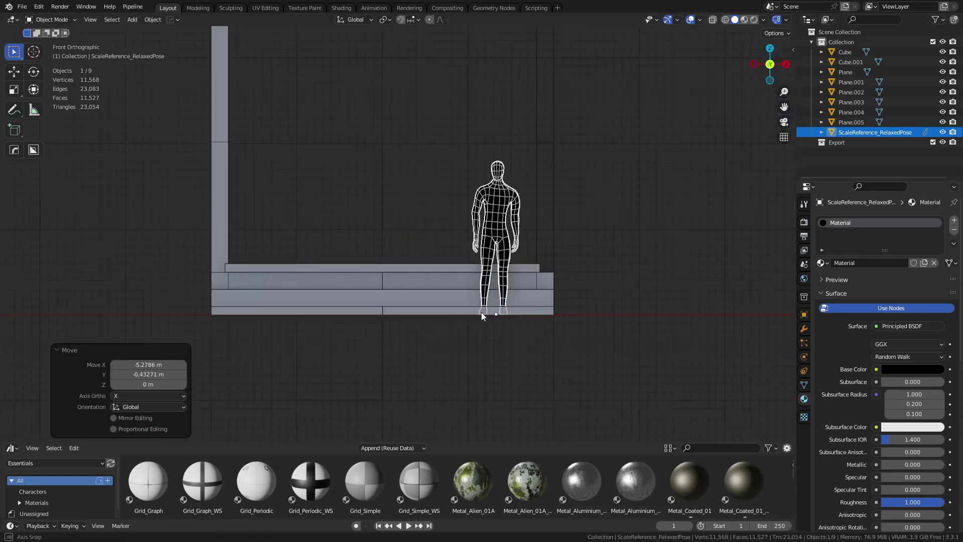
{"action": "key", "text": "g"}
{"action": "key", "text": "z"}
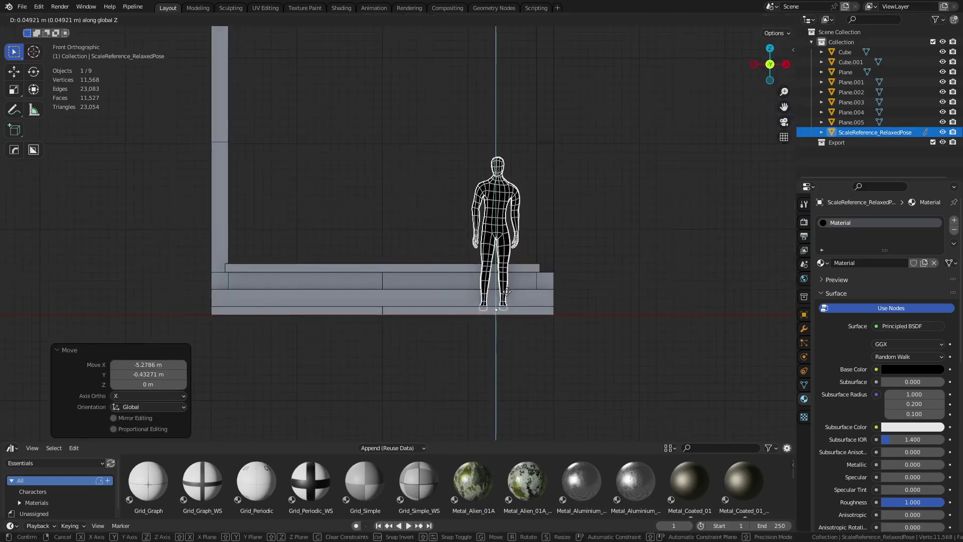
{"action": "left_click", "coordinate": [572, 292]}
{"action": "key", "text": "ctrl+Tab"}
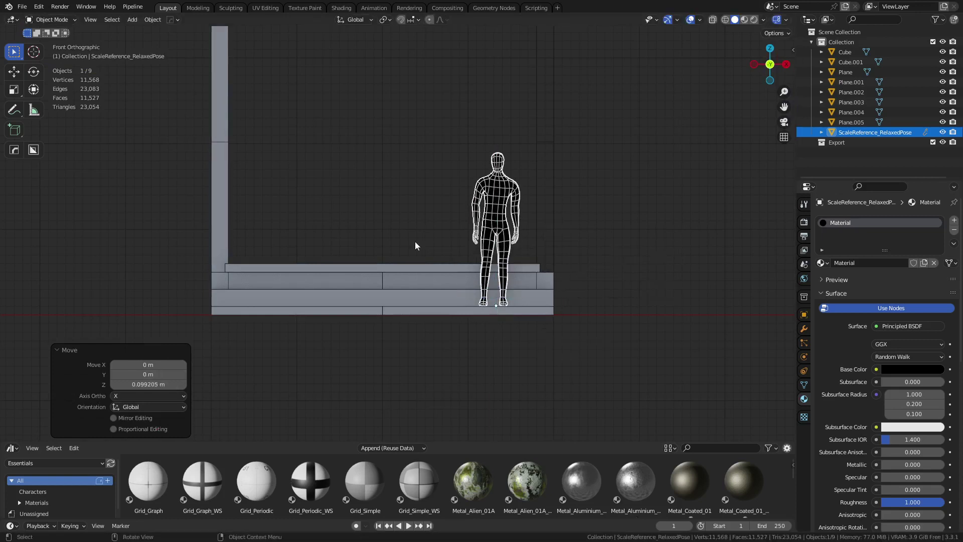
{"action": "left_click", "coordinate": [390, 220]}
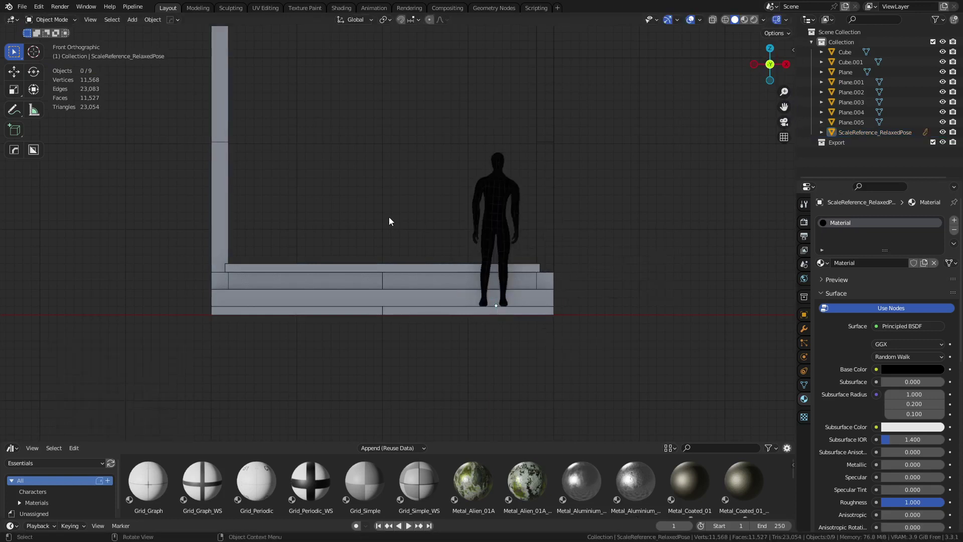
Step: Lower the top face of the bottom ledge block by about 0.1 m along global Z using X-ray selection in Edit Mode
{"action": "left_click", "coordinate": [359, 293]}
{"action": "key", "text": "Tab"}
{"action": "key", "text": "alt+z"}
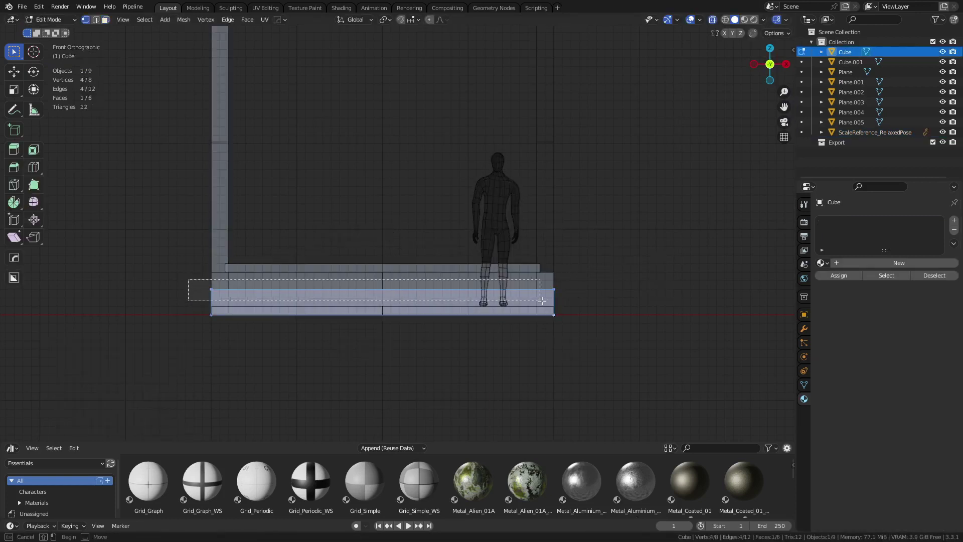
{"action": "left_click_drag", "start_coordinate": [542, 301], "coordinate": [562, 299]}
{"action": "key", "text": "g"}
{"action": "key", "text": "z"}
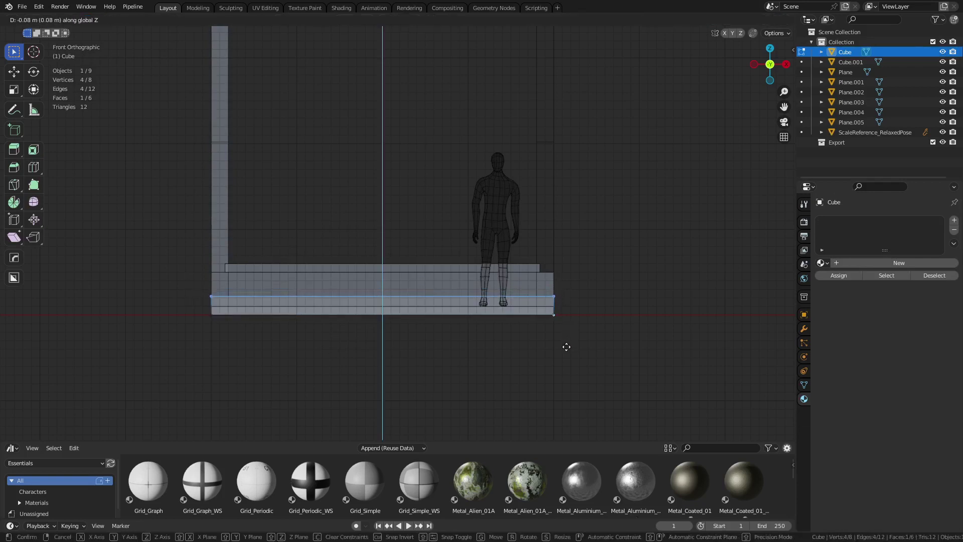
{"action": "left_click", "coordinate": [567, 355]}
{"action": "key", "text": "ctrl+Tab"}
{"action": "left_click", "coordinate": [486, 347]}
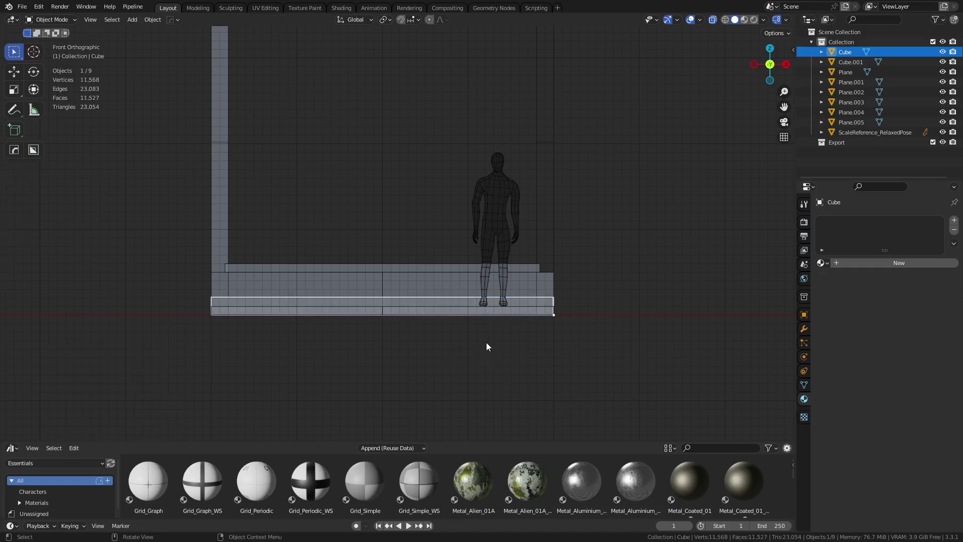
Step: Raise the bottom ledge block along global Z so it rests on top of the floor slab
{"action": "key", "text": "g"}
{"action": "key", "text": "z"}
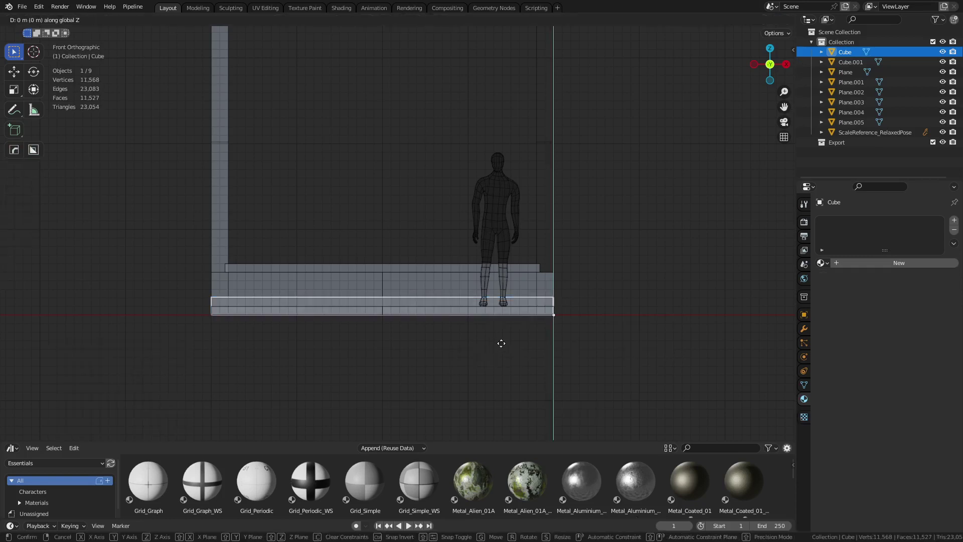
{"action": "right_click", "coordinate": [504, 340]}
{"action": "key", "text": "g"}
{"action": "key", "text": "z"}
{"action": "left_click", "coordinate": [504, 329]}
{"action": "key", "text": "ctrl+Tab"}
Step: Edge-slide the bottom ledge block's top vertices downward by a factor of -0.280 in Edit Mode
{"action": "left_click", "coordinate": [476, 317]}
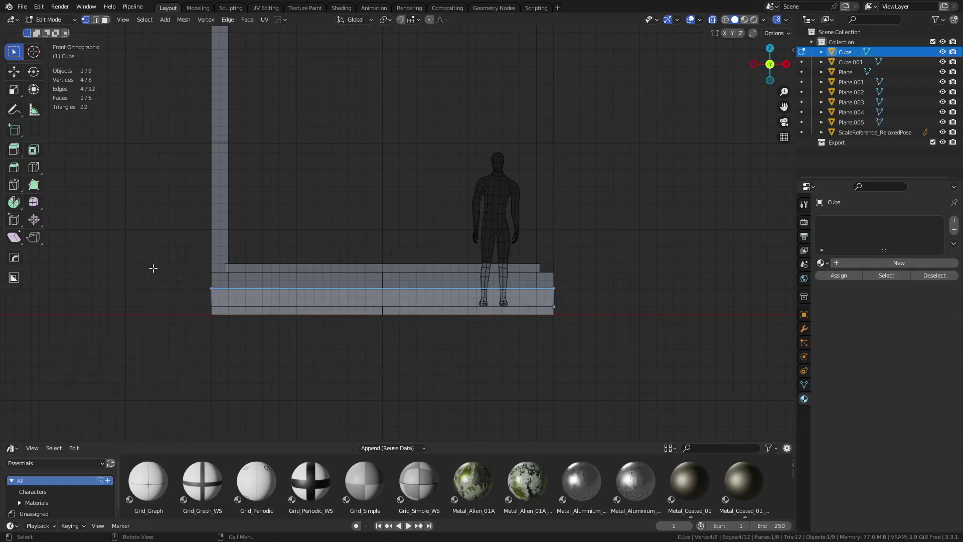
{"action": "left_click_drag", "start_coordinate": [152, 267], "coordinate": [570, 287]}
{"action": "key", "text": "g"}
{"action": "key", "text": "g"}
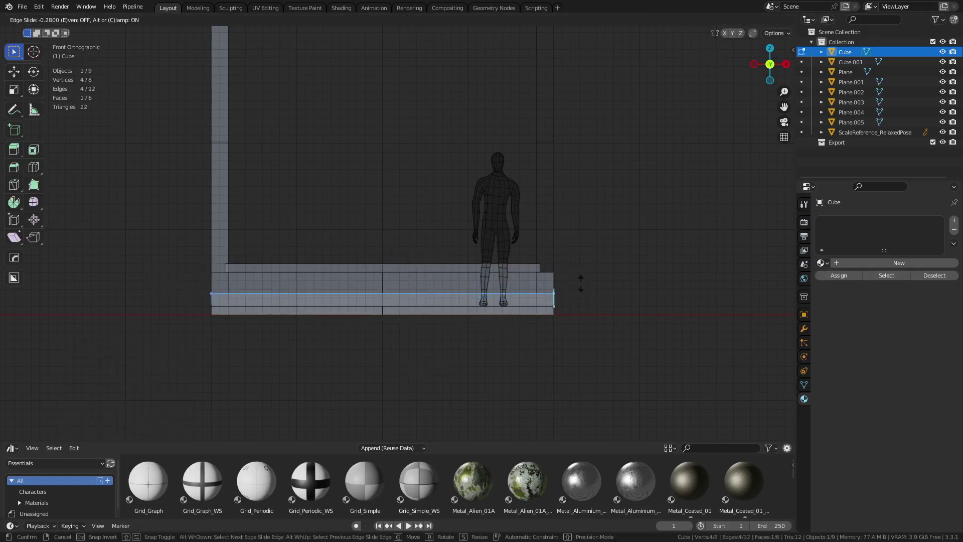
{"action": "left_click", "coordinate": [580, 283]}
Step: Move the bottom ledge block's top face -0.0012 m along global Z, return to Object Mode and deselect the block
{"action": "scroll", "coordinate": [408, 279], "scroll_direction": "up", "scroll_amount": 10}
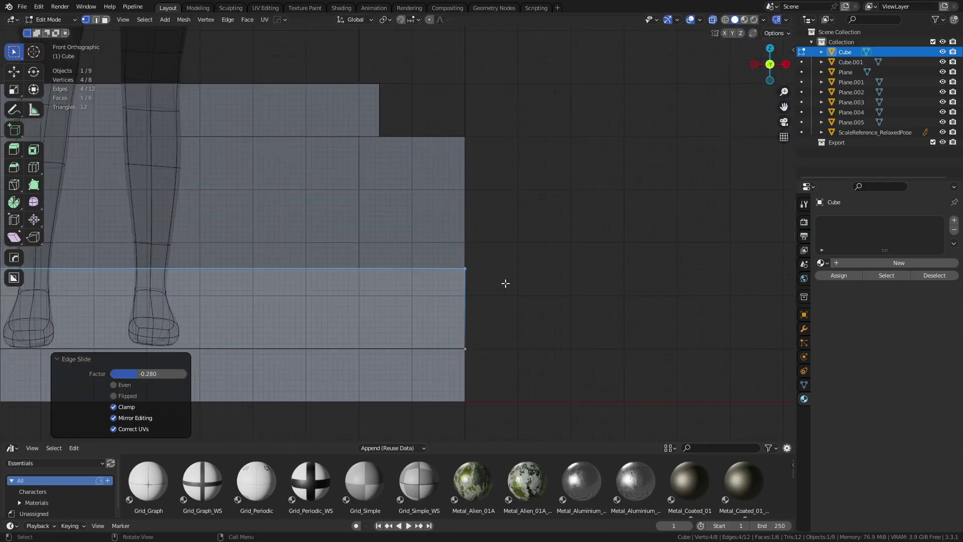
{"action": "scroll", "coordinate": [505, 283], "scroll_direction": "up", "scroll_amount": 2}
{"action": "scroll", "coordinate": [527, 293], "scroll_direction": "up", "scroll_amount": 2}
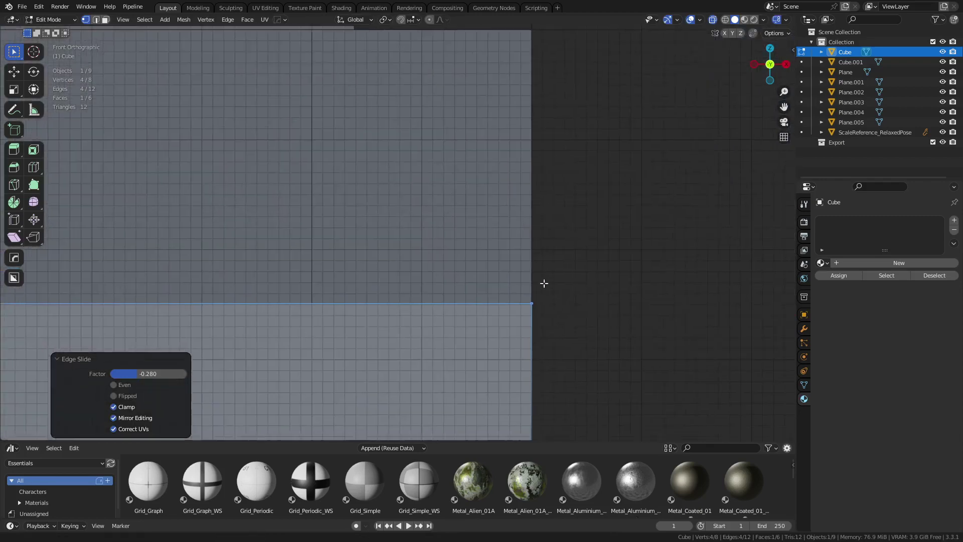
{"action": "middle_click_drag", "start_coordinate": [668, 319], "coordinate": [573, 271], "text": "shift"}
{"action": "key", "text": "g"}
{"action": "key", "text": "z"}
{"action": "left_click", "coordinate": [576, 273]}
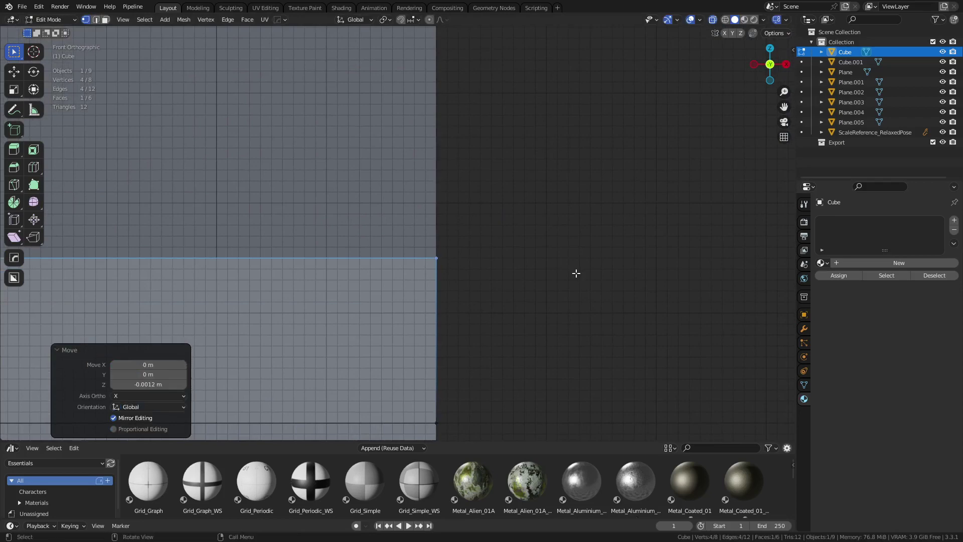
{"action": "key", "text": "ctrl+Tab"}
{"action": "left_click", "coordinate": [479, 280]}
{"action": "left_click", "coordinate": [478, 281]}
Step: Examine both ledge blocks against the frame wall, floor slab and scale figure from several angles
{"action": "scroll", "coordinate": [479, 281], "scroll_direction": "down", "scroll_amount": 7}
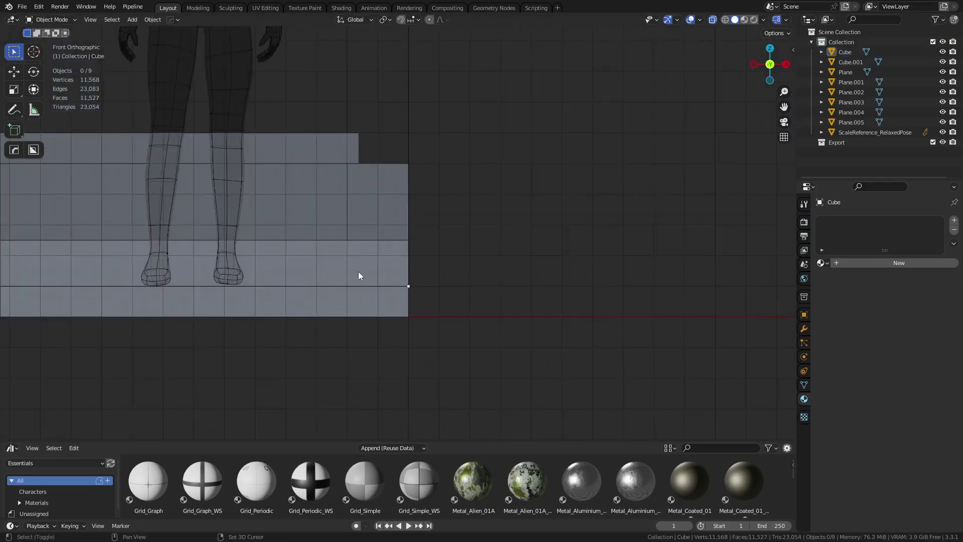
{"action": "middle_click_drag", "start_coordinate": [358, 271], "coordinate": [593, 333], "text": "shift"}
{"action": "middle_click_drag", "start_coordinate": [255, 307], "coordinate": [564, 285], "text": "shift"}
{"action": "middle_click_drag", "start_coordinate": [223, 311], "coordinate": [562, 294], "text": "shift"}
{"action": "scroll", "coordinate": [281, 281], "scroll_direction": "up", "scroll_amount": 9}
{"action": "middle_click_drag", "start_coordinate": [118, 303], "coordinate": [489, 311], "text": "shift"}
{"action": "scroll", "coordinate": [170, 313], "scroll_direction": "down", "scroll_amount": 14}
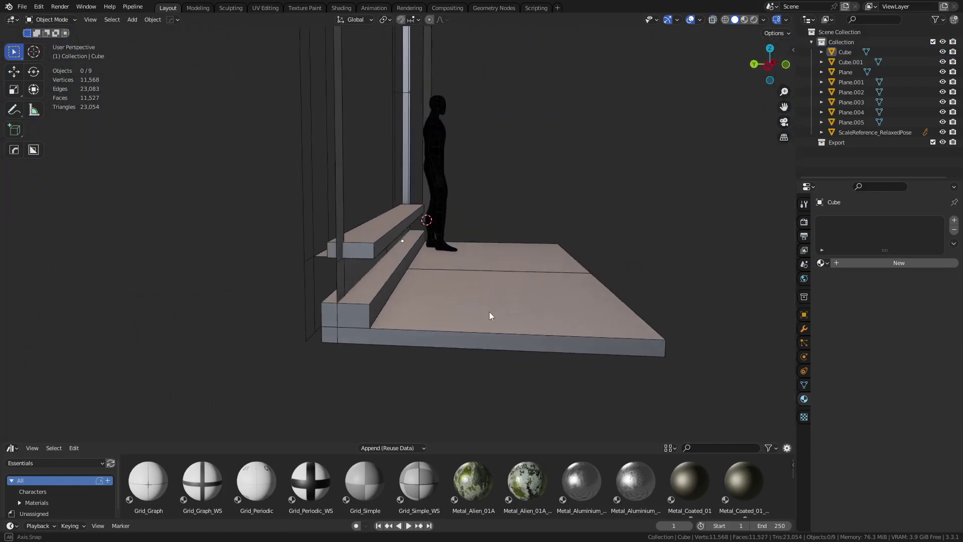
{"action": "left_click", "coordinate": [361, 251]}
{"action": "middle_click_drag", "start_coordinate": [412, 260], "coordinate": [392, 280]}
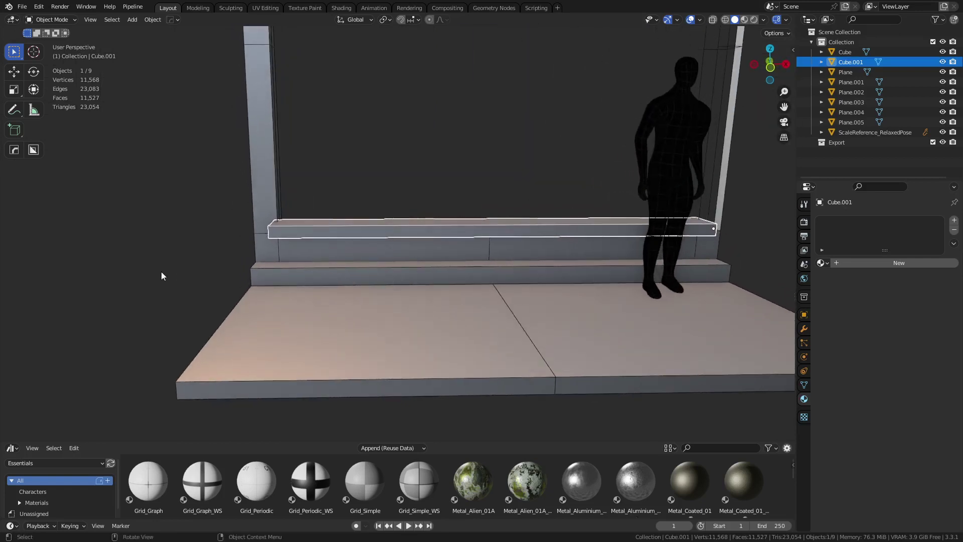
{"action": "middle_click_drag", "start_coordinate": [161, 273], "coordinate": [280, 281]}
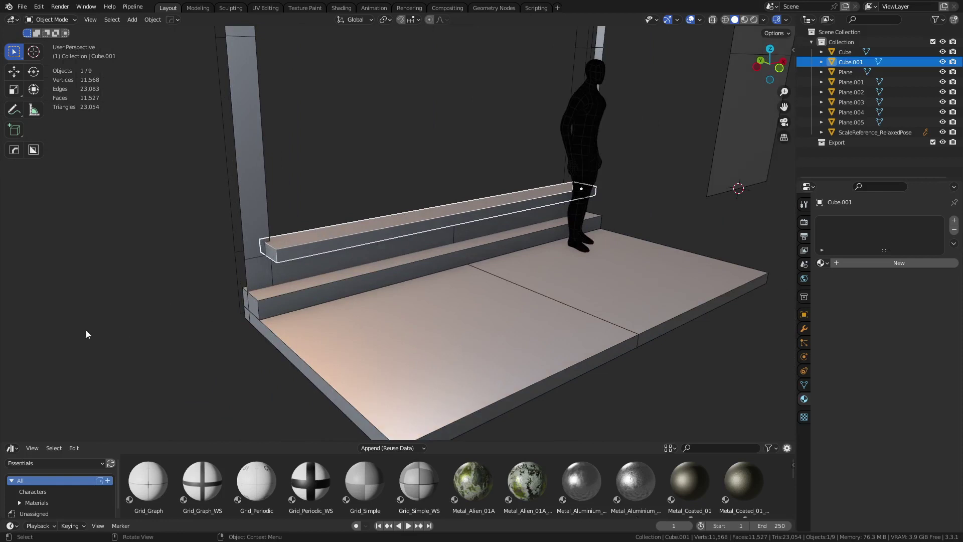
{"action": "left_click", "coordinate": [96, 321]}
Step: Add a 2 m cube and move it -8 m in X and 1 m in Y, keeping Z locked
{"action": "middle_click_drag", "start_coordinate": [208, 294], "coordinate": [411, 314]}
{"action": "key", "text": "shift+a"}
{"action": "mouse_move", "coordinate": [412, 315]}
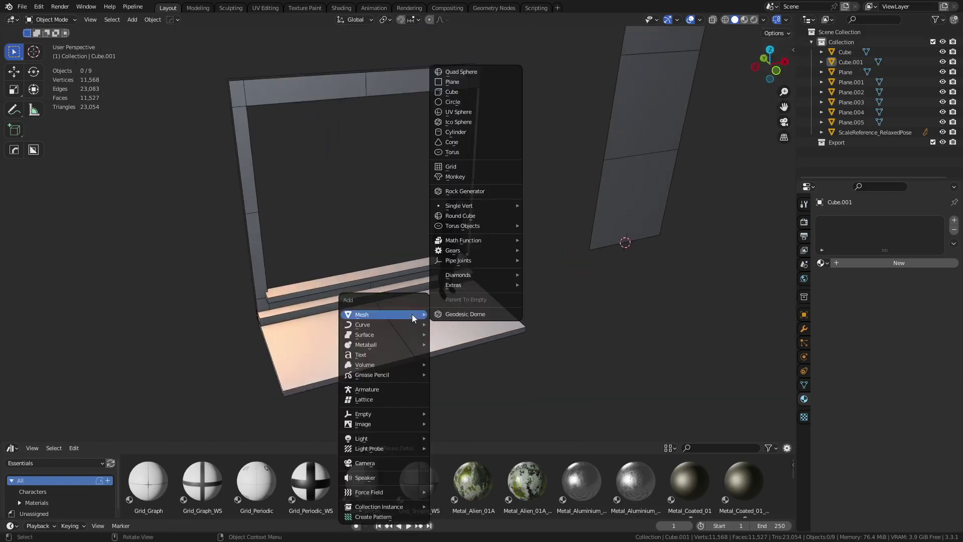
{"action": "left_click", "coordinate": [480, 91]}
{"action": "key", "text": "g"}
{"action": "key", "text": "shift+z"}
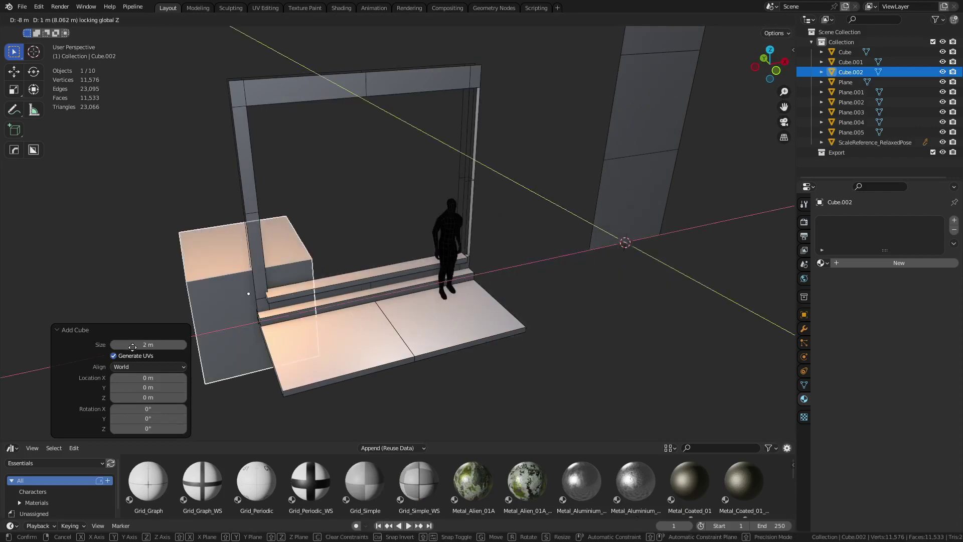
{"action": "left_click", "coordinate": [126, 348]}
Step: Shift the new cube 0.1 m in X and -1 m in Y in top view, onto the frame's corner
{"action": "key", "text": "KP_7"}
{"action": "key", "text": "g"}
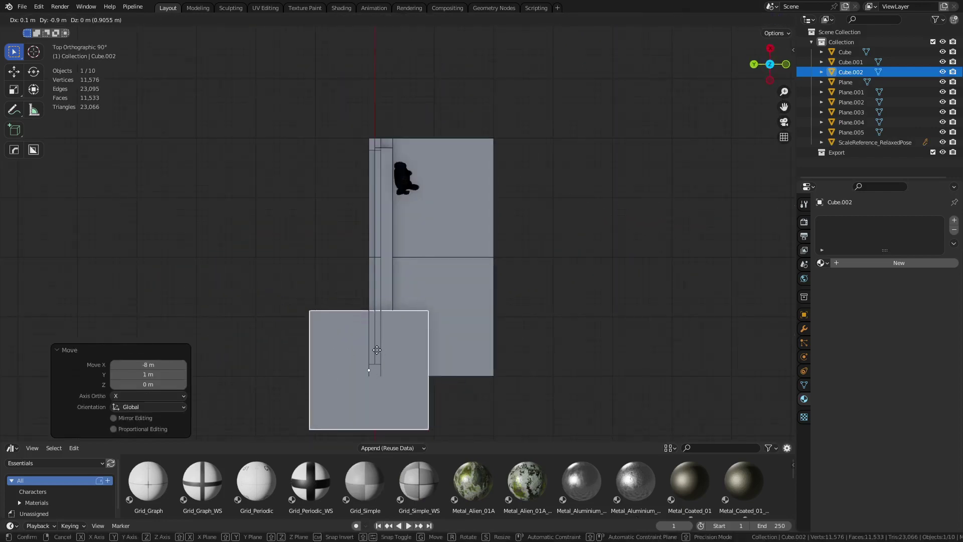
{"action": "left_click", "coordinate": [383, 350]}
Step: Raise the new cube's bottom face 1 m along global Z to ground level, using X-ray selection in Edit Mode
{"action": "key", "text": "KP_1"}
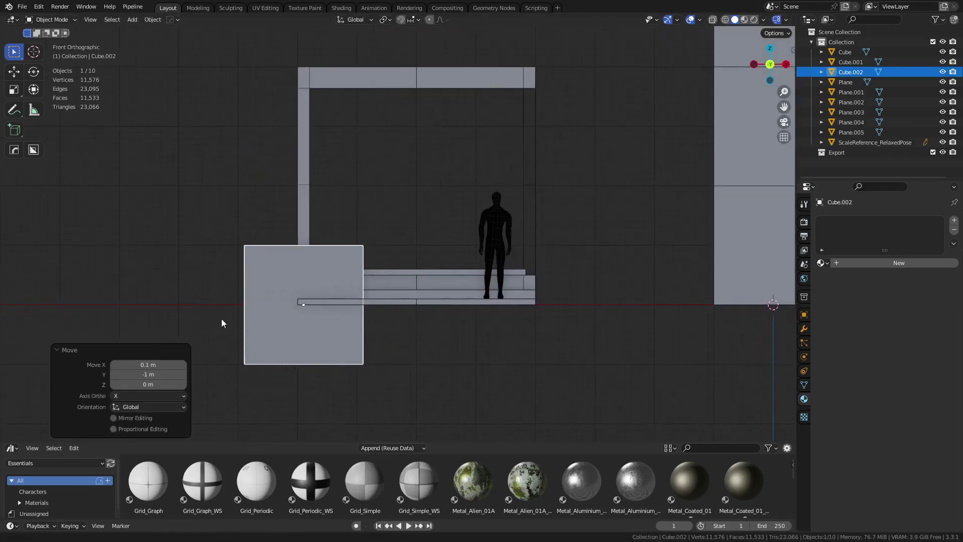
{"action": "key", "text": "ctrl+Tab"}
{"action": "left_click", "coordinate": [275, 323]}
{"action": "key", "text": "alt+z"}
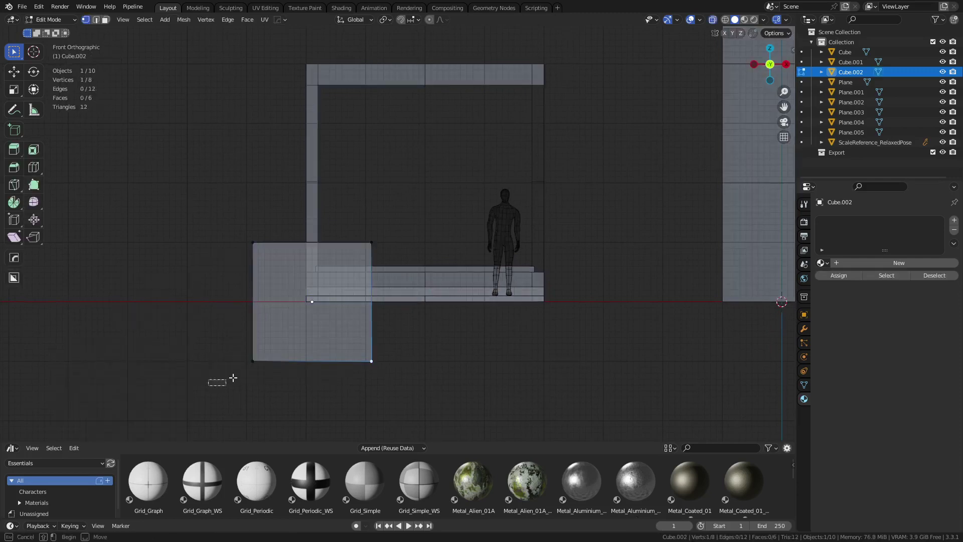
{"action": "left_click_drag", "start_coordinate": [233, 377], "coordinate": [404, 334]}
{"action": "key", "text": "g"}
{"action": "key", "text": "z"}
{"action": "left_click", "coordinate": [370, 275], "text": "ctrl"}
{"action": "middle_click_drag", "start_coordinate": [192, 256], "coordinate": [208, 302], "text": "shift"}
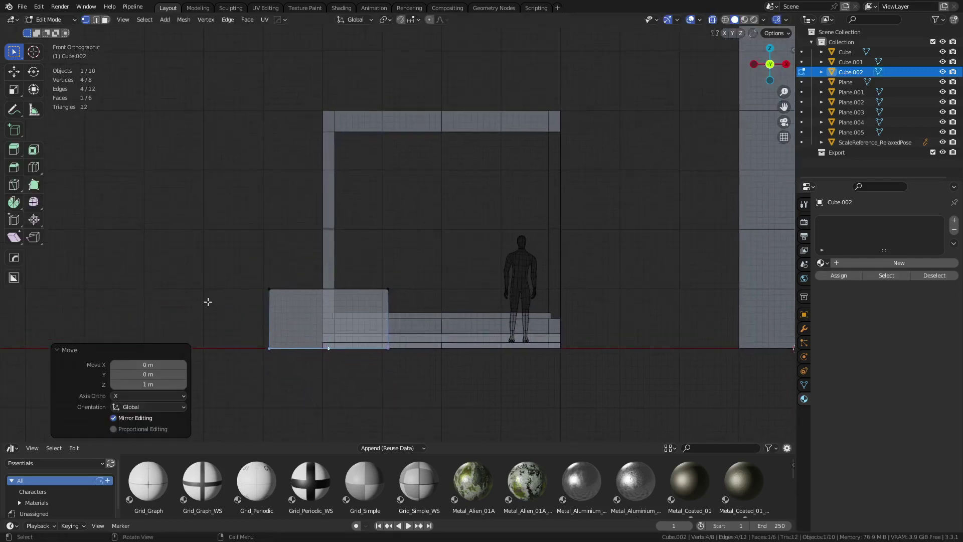
Step: Raise the cube's top face 3 m along global Z to the top of the frame
{"action": "left_click_drag", "start_coordinate": [208, 301], "coordinate": [453, 272]}
{"action": "key", "text": "g"}
{"action": "key", "text": "z"}
{"action": "left_click", "coordinate": [436, 110]}
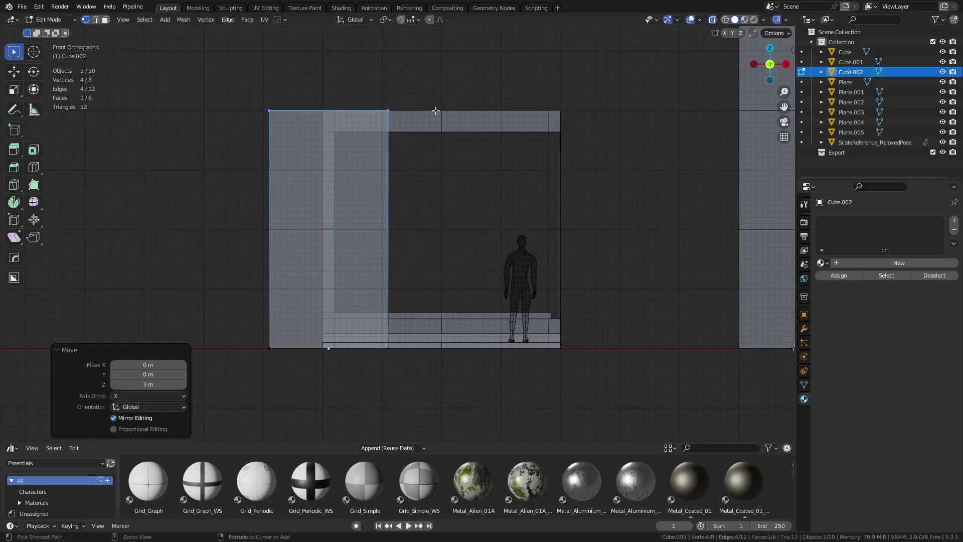
Step: Scale the whole column mesh to 0.092 in X and Y, keeping Z locked, and turn off X-ray
{"action": "key", "text": "a"}
{"action": "middle_click_drag", "start_coordinate": [479, 303], "coordinate": [489, 357]}
{"action": "key", "text": "s"}
{"action": "key", "text": "shift+z"}
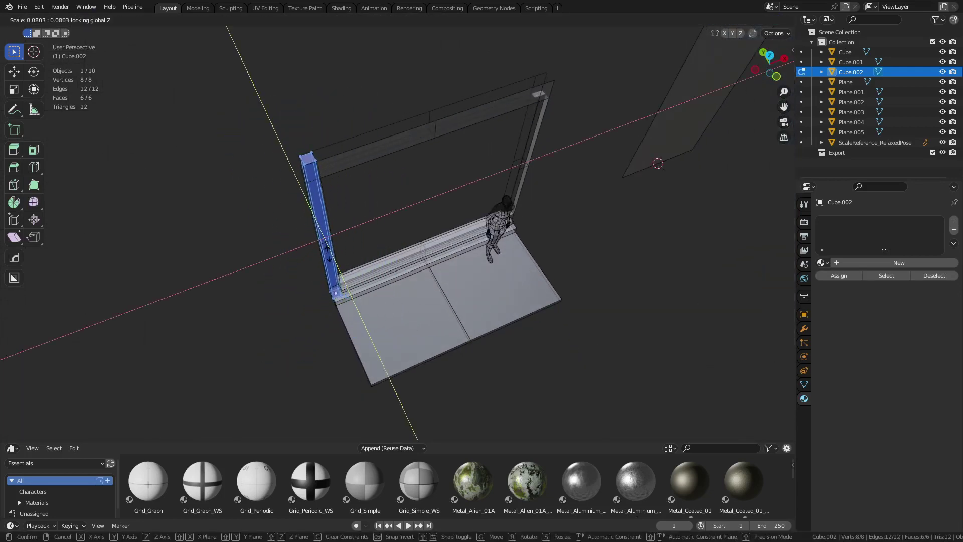
{"action": "left_click", "coordinate": [328, 253]}
{"action": "key", "text": "alt+z"}
Step: Thicken the corner column by scaling its mesh 1.1 in X and Y, keeping Z locked
{"action": "middle_click_drag", "start_coordinate": [328, 254], "coordinate": [406, 191]}
{"action": "scroll", "coordinate": [416, 251], "scroll_direction": "up", "scroll_amount": 2}
{"action": "middle_click_drag", "start_coordinate": [421, 296], "coordinate": [486, 196], "text": "shift"}
{"action": "scroll", "coordinate": [494, 260], "scroll_direction": "up", "scroll_amount": 8}
{"action": "middle_click_drag", "start_coordinate": [467, 264], "coordinate": [407, 271]}
{"action": "middle_click_drag", "start_coordinate": [407, 270], "coordinate": [563, 246], "text": "shift"}
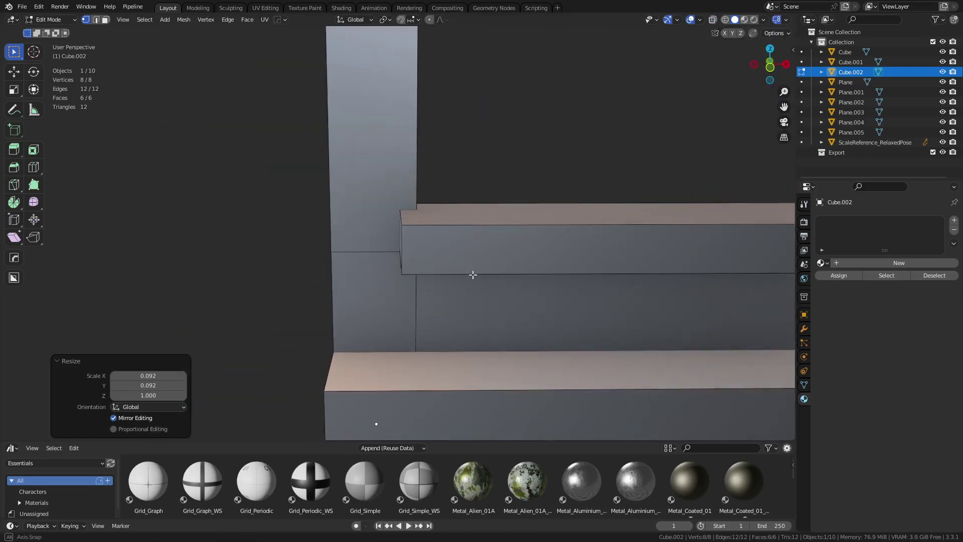
{"action": "middle_click_drag", "start_coordinate": [473, 275], "coordinate": [573, 288]}
{"action": "key", "text": "s"}
{"action": "key", "text": "shift+z"}
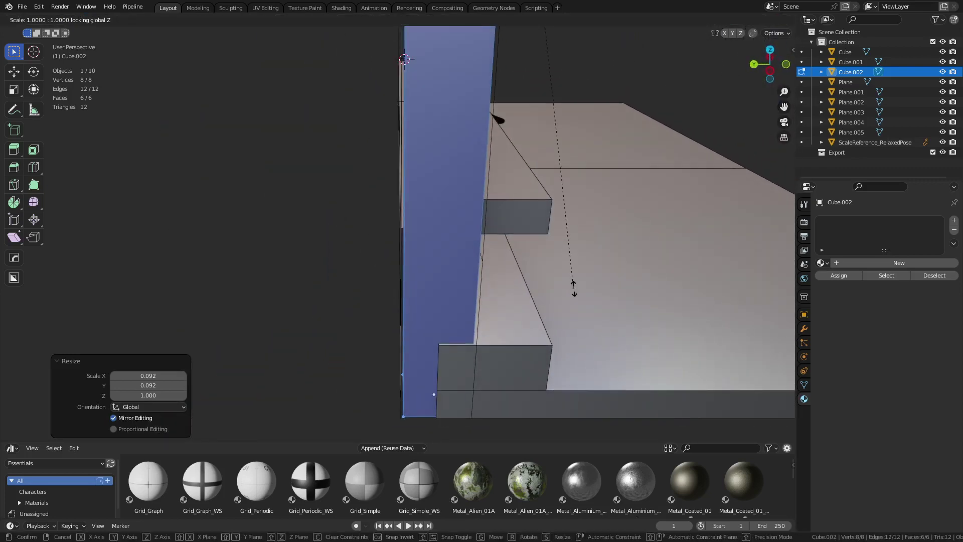
{"action": "left_click", "coordinate": [662, 383]}
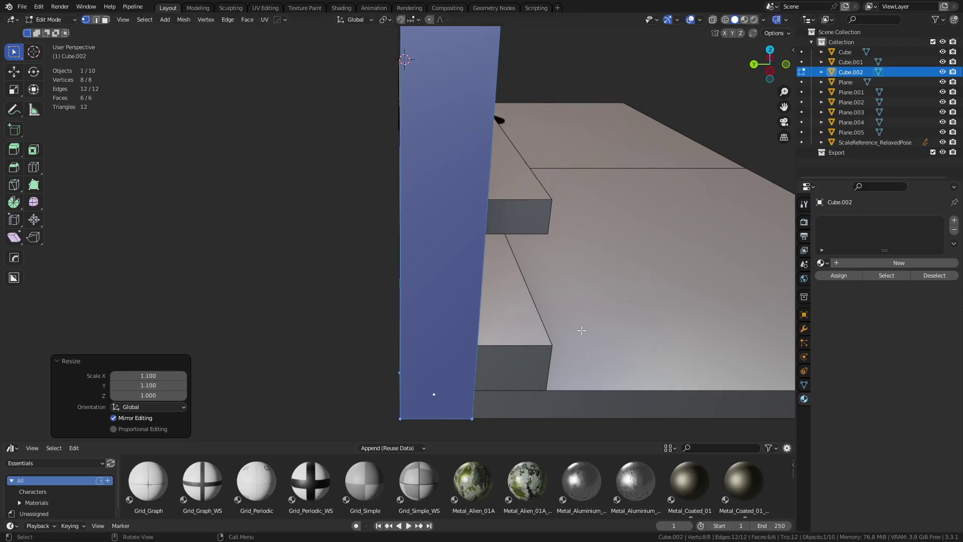
Step: Scale the corner column's mesh by a further 1.5 in X and Y, keeping Z locked
{"action": "middle_click_drag", "start_coordinate": [431, 391], "coordinate": [479, 296]}
{"action": "key", "text": "alt+z"}
{"action": "key", "text": "alt+z"}
{"action": "key", "text": "s"}
{"action": "key", "text": "shift+z"}
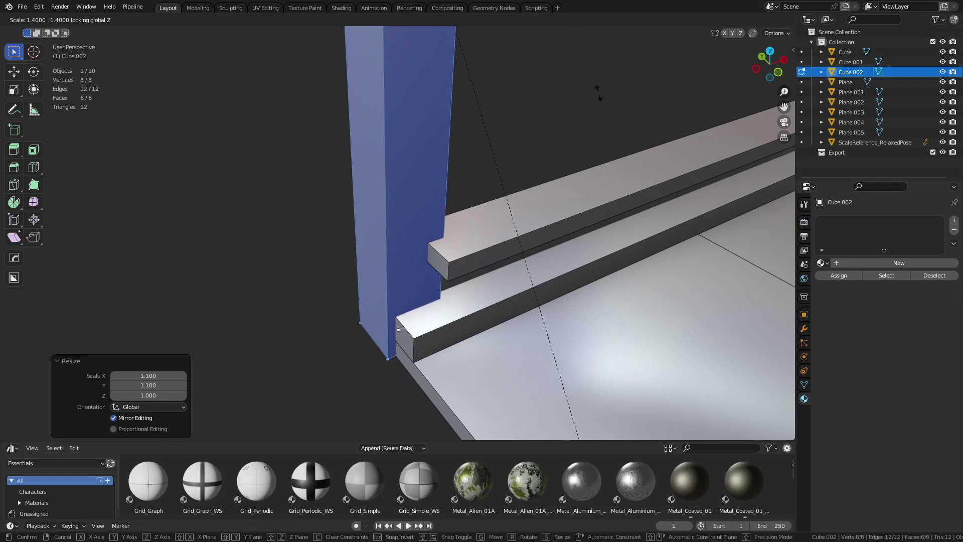
{"action": "left_click", "coordinate": [639, 165]}
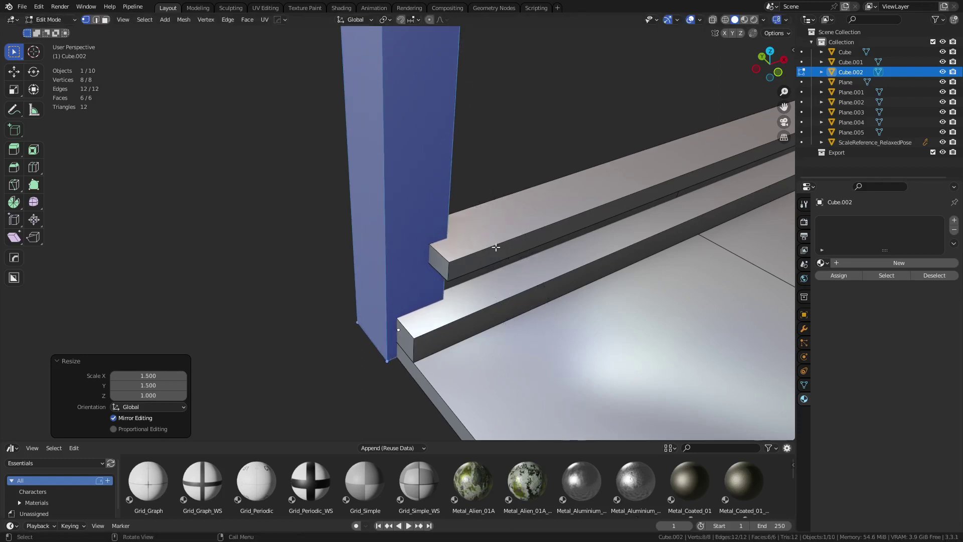
Step: Move the corner column -0.1 m along global X in Object Mode and clear the selection
{"action": "middle_click_drag", "start_coordinate": [495, 246], "coordinate": [452, 213], "text": "alt"}
{"action": "middle_click_drag", "start_coordinate": [452, 312], "coordinate": [469, 233], "text": "shift"}
{"action": "scroll", "coordinate": [462, 254], "scroll_direction": "up", "scroll_amount": 4}
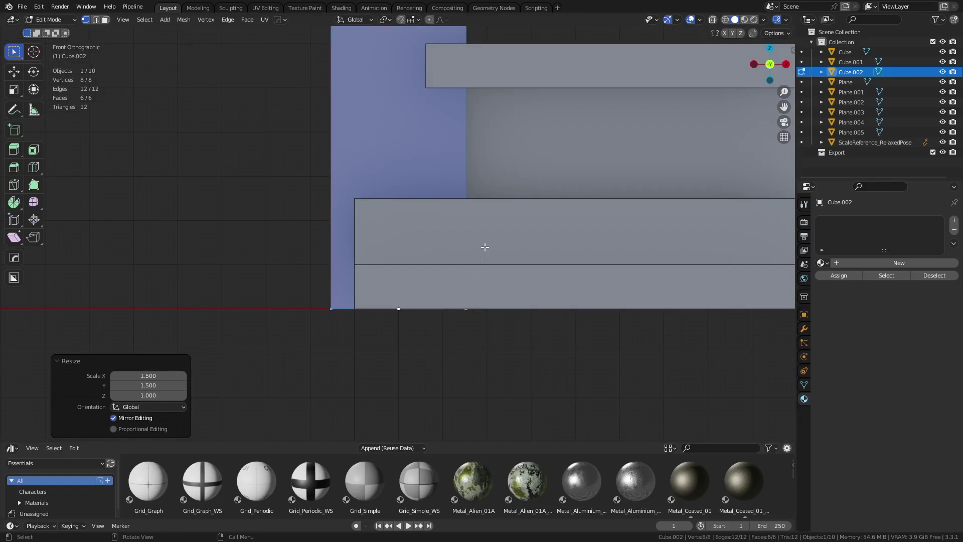
{"action": "middle_click_drag", "start_coordinate": [484, 246], "coordinate": [474, 200]}
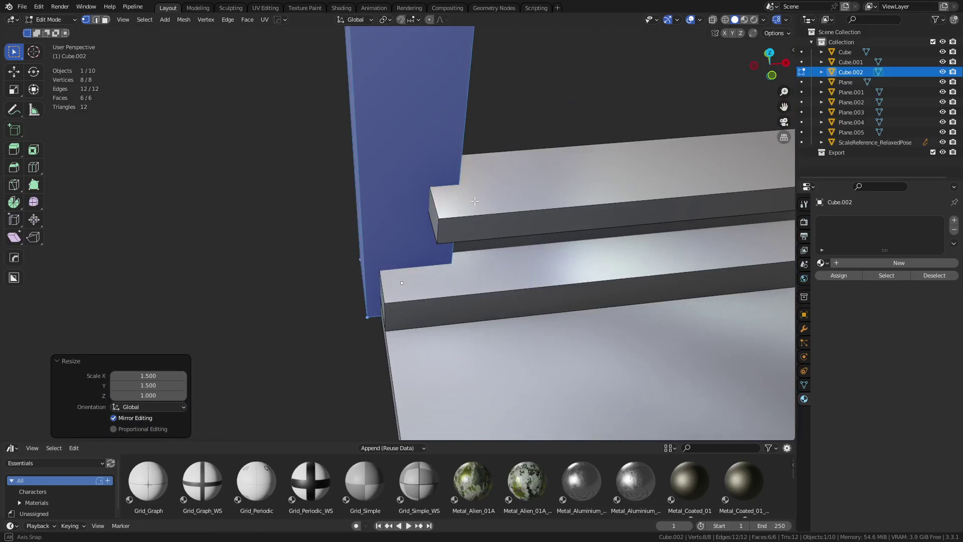
{"action": "mouse_move", "coordinate": [474, 201]}
{"action": "middle_mouse_down"}
{"action": "mouse_move", "coordinate": [434, 163]}
{"action": "mouse_move", "coordinate": [419, 166]}
{"action": "mouse_move", "coordinate": [509, 161]}
{"action": "mouse_move", "coordinate": [492, 157]}
{"action": "mouse_move", "coordinate": [471, 183]}
{"action": "mouse_move", "coordinate": [470, 210]}
{"action": "middle_mouse_up"}
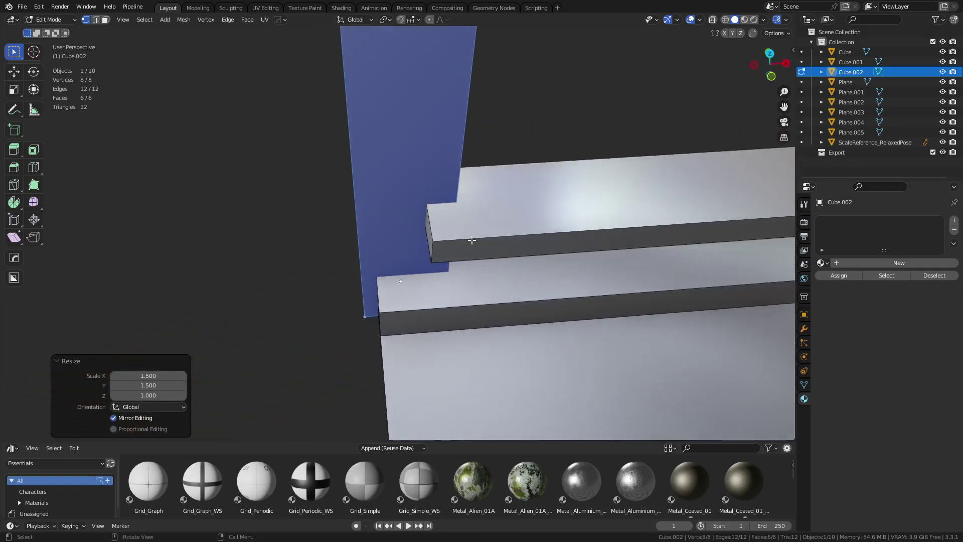
{"action": "key", "text": "Tab"}
{"action": "key", "text": "alt+z"}
{"action": "mouse_move", "coordinate": [438, 242]}
{"action": "middle_mouse_down"}
{"action": "mouse_move", "coordinate": [436, 280]}
{"action": "mouse_move", "coordinate": [452, 306]}
{"action": "mouse_move", "coordinate": [442, 260]}
{"action": "mouse_move", "coordinate": [456, 137]}
{"action": "mouse_move", "coordinate": [499, 140]}
{"action": "mouse_move", "coordinate": [473, 179]}
{"action": "mouse_move", "coordinate": [399, 154]}
{"action": "mouse_move", "coordinate": [382, 252]}
{"action": "mouse_move", "coordinate": [451, 247]}
{"action": "mouse_move", "coordinate": [434, 240]}
{"action": "middle_mouse_up"}
{"action": "type", "text": "gyx-0.1"}
{"action": "key", "text": "Return"}
{"action": "key", "text": "alt+z"}
{"action": "key", "text": "alt+a"}
Step: Scale the corner column object by 1.3 in X and Y, keeping Z locked, and deselect it
{"action": "left_click", "coordinate": [378, 159]}
{"action": "scroll", "coordinate": [383, 251], "scroll_direction": "up", "scroll_amount": 2}
{"action": "scroll", "coordinate": [443, 242], "scroll_direction": "up", "scroll_amount": 4}
{"action": "left_click", "coordinate": [529, 232]}
{"action": "key", "text": "s"}
{"action": "key", "text": "shift+z"}
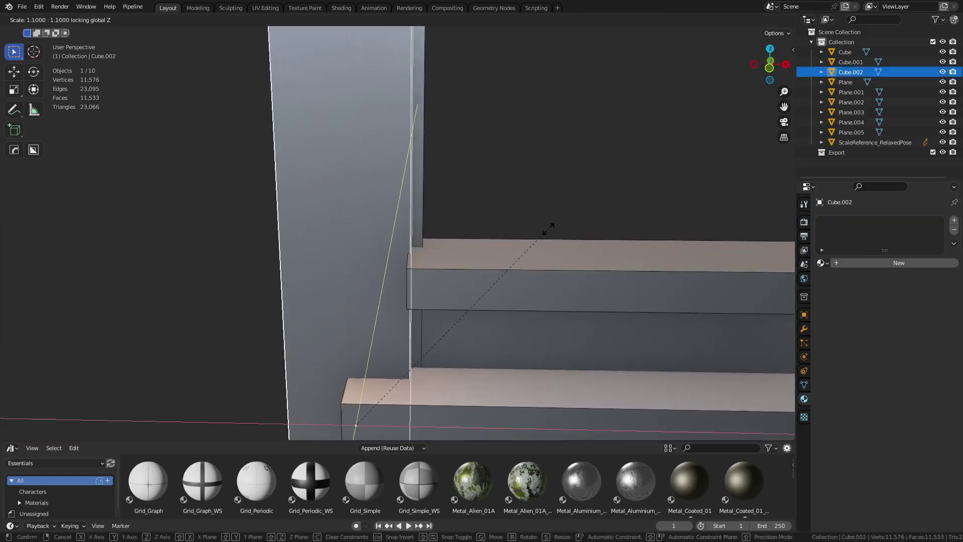
{"action": "left_click", "coordinate": [610, 208]}
{"action": "middle_click_drag", "start_coordinate": [612, 207], "coordinate": [493, 232]}
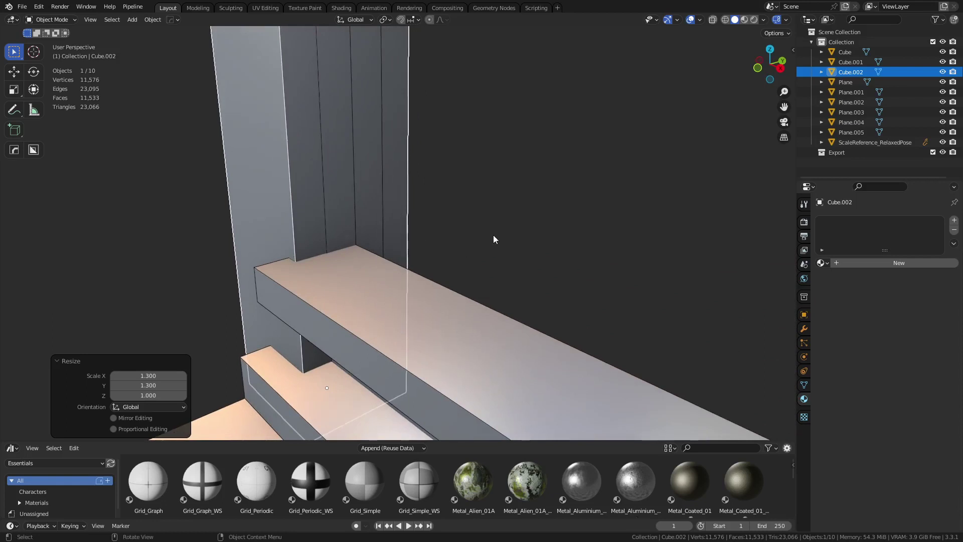
{"action": "left_click", "coordinate": [494, 239]}
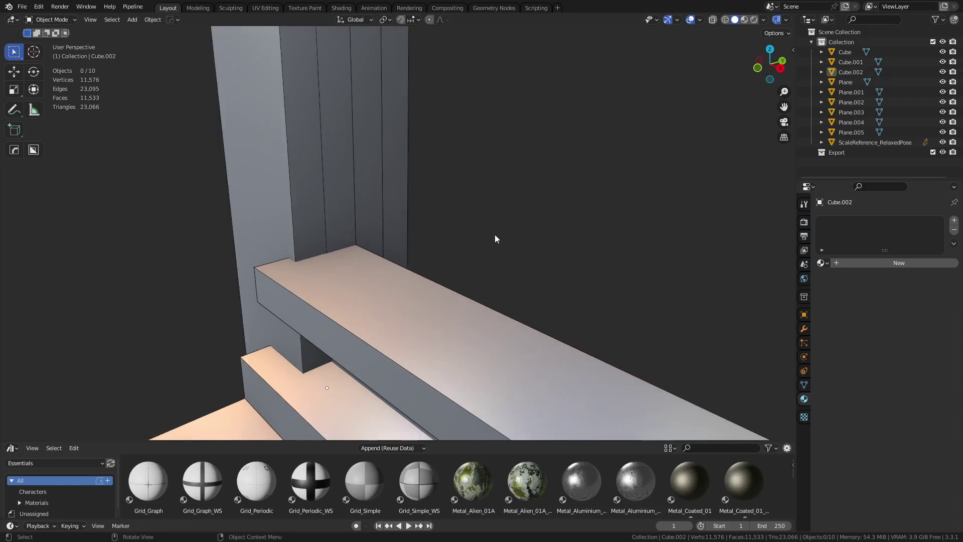
Step: Scale the upper ledge block's mesh by about 0.98 along global X in Edit Mode so its end meets the column
{"action": "middle_click_drag", "start_coordinate": [470, 236], "coordinate": [457, 299]}
{"action": "left_click", "coordinate": [461, 310]}
{"action": "key", "text": "Tab"}
{"action": "key", "text": "s"}
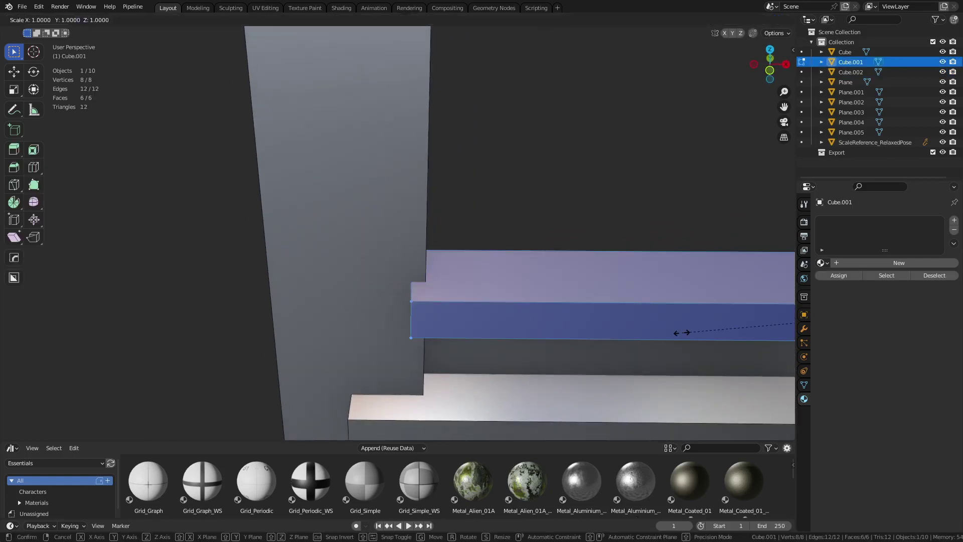
{"action": "key", "text": "x"}
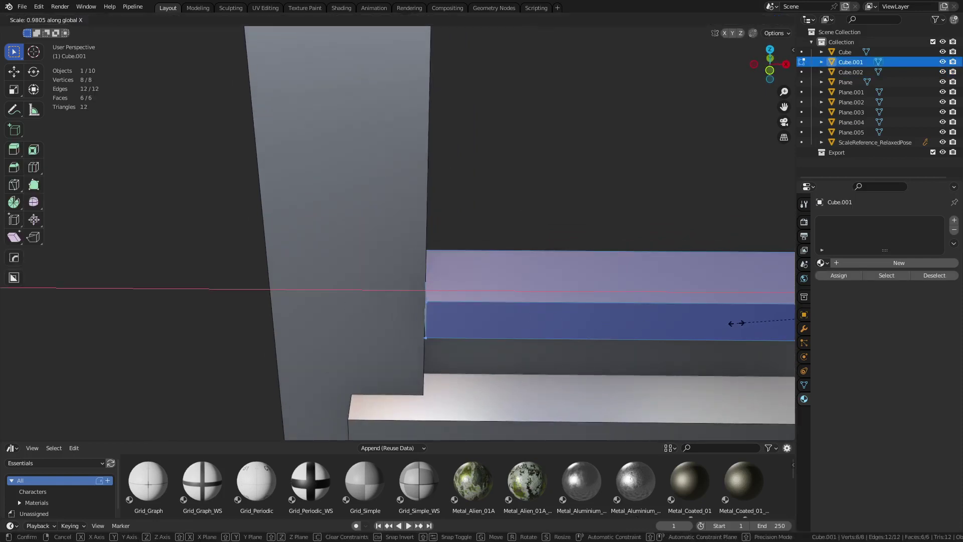
{"action": "left_click", "coordinate": [522, 326]}
{"action": "key", "text": "Tab"}
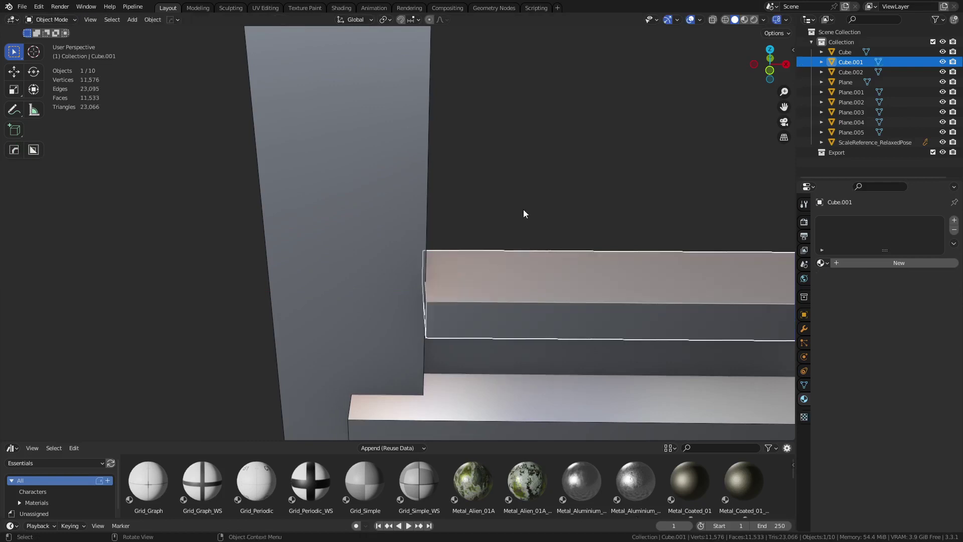
Step: Select the frame wall and open its mesh in Edit Mode, seen from the front with X-ray on
{"action": "left_click", "coordinate": [523, 209]}
{"action": "middle_click_drag", "start_coordinate": [523, 209], "coordinate": [392, 209]}
{"action": "left_click", "coordinate": [391, 210]}
{"action": "key", "text": "ctrl+Tab"}
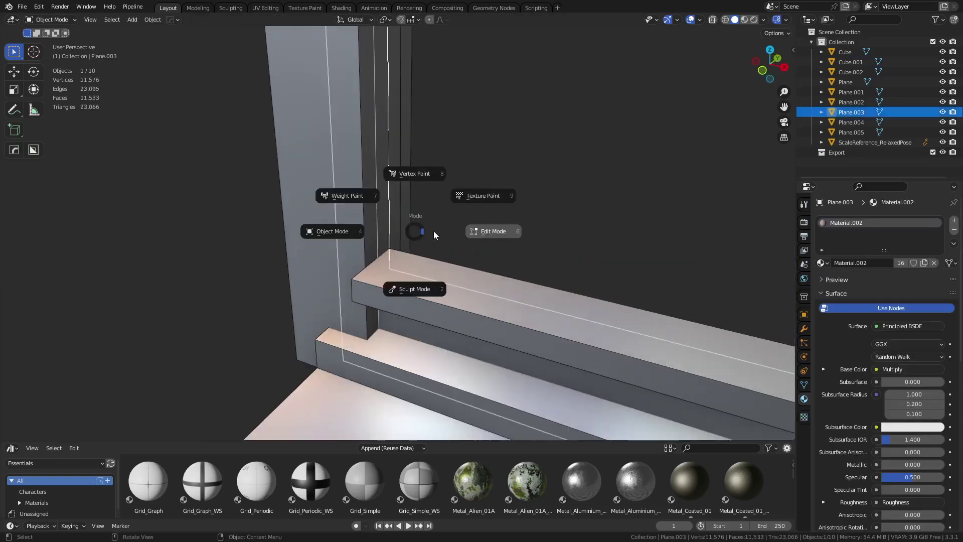
{"action": "left_click", "coordinate": [442, 230]}
{"action": "key", "text": "KP_1"}
{"action": "key", "text": "alt+z"}
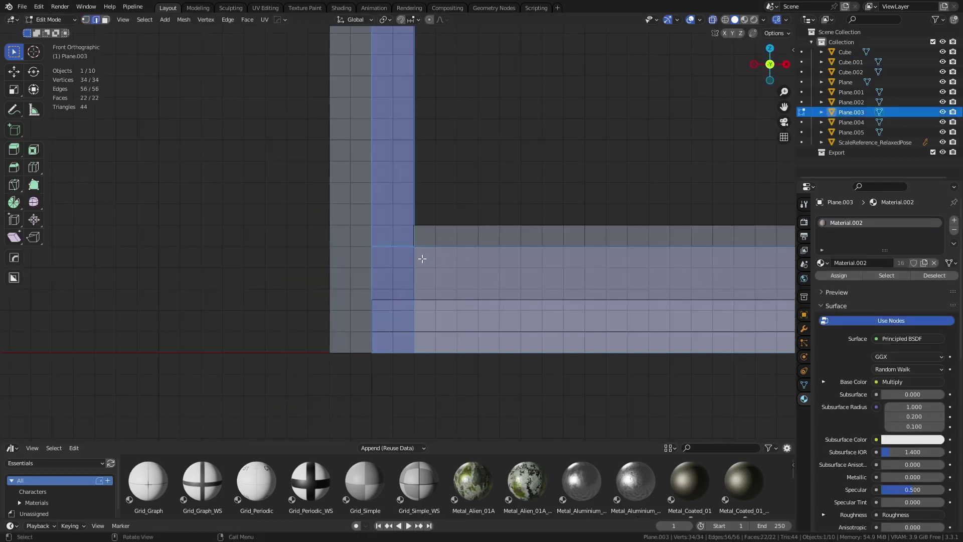
Step: Try to move the edge loop on the left post's inner side -0.1 m along global X
{"action": "left_click", "coordinate": [413, 259]}
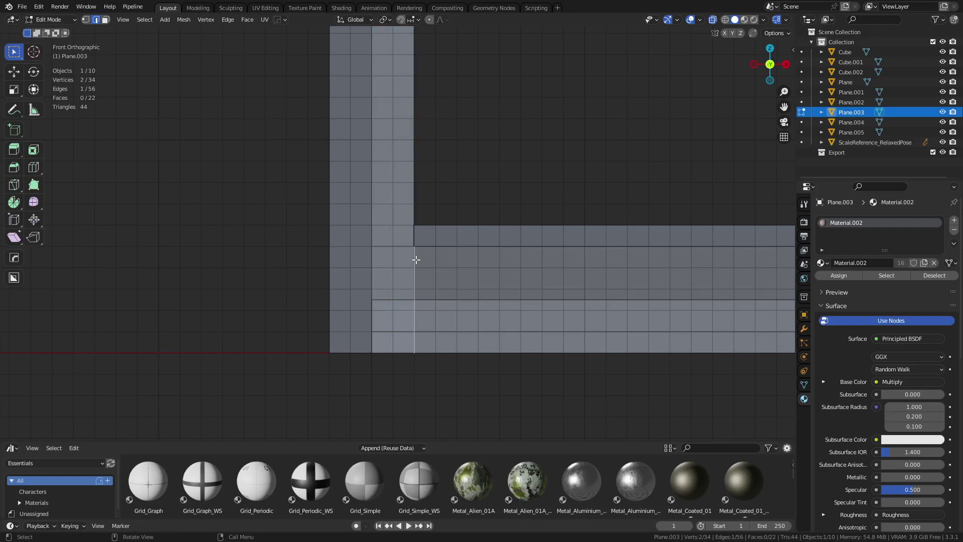
{"action": "double_click", "coordinate": [416, 260]}
{"action": "key", "text": "g"}
{"action": "key", "text": "x"}
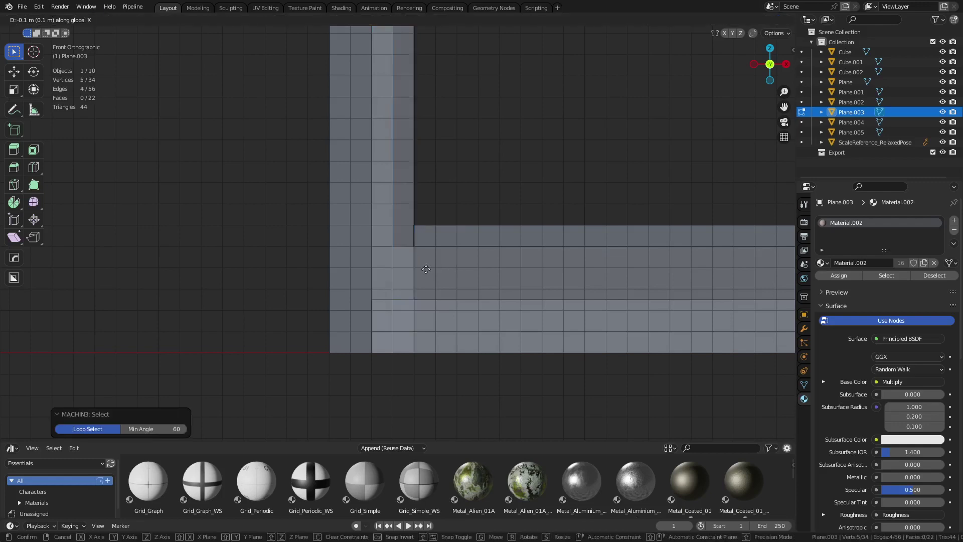
{"action": "left_click", "coordinate": [430, 268]}
{"action": "middle_click_drag", "start_coordinate": [430, 268], "coordinate": [440, 288]}
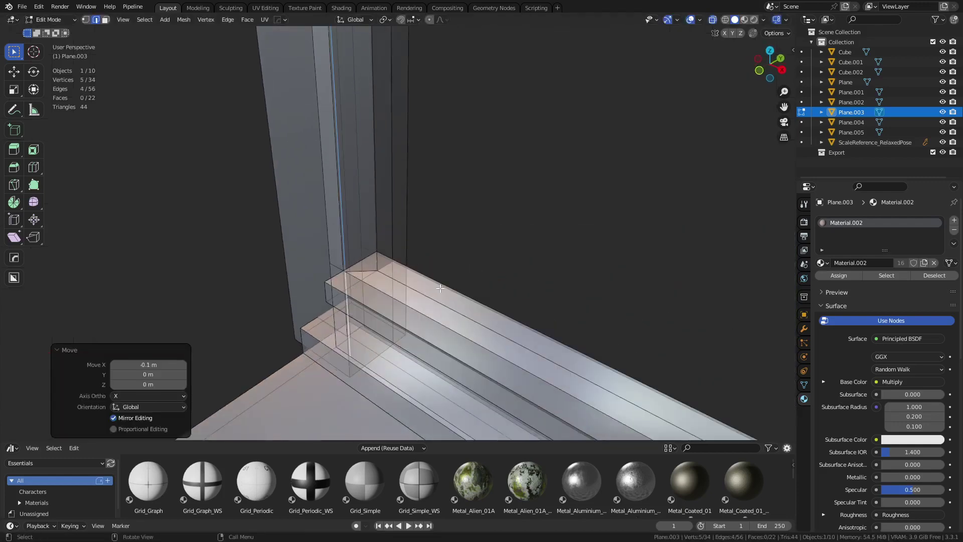
Step: Isolate the frame wall in local view and show it from the front
{"action": "key", "text": "KP_Divide"}
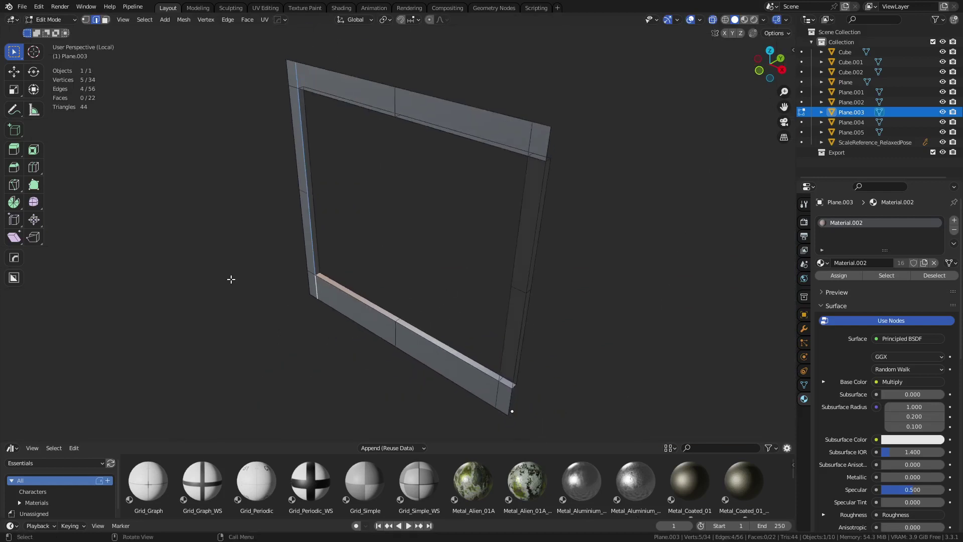
{"action": "middle_click_drag", "start_coordinate": [231, 279], "coordinate": [424, 269]}
{"action": "scroll", "coordinate": [375, 250], "scroll_direction": "up", "scroll_amount": 4}
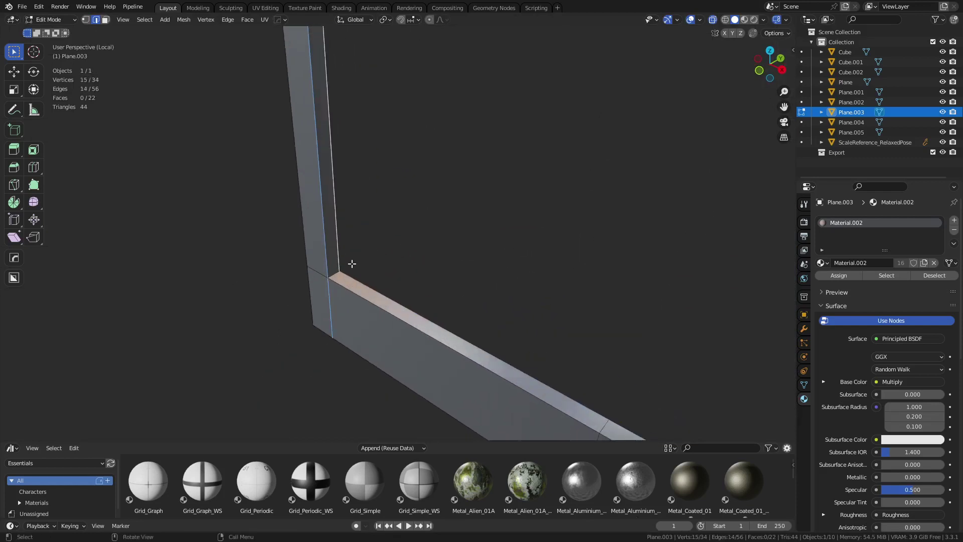
{"action": "key", "text": "KP_1"}
{"action": "scroll", "coordinate": [412, 249], "scroll_direction": "down", "scroll_amount": 4}
Step: Narrow the frame's left post by moving all its inner-side vertices outward along global X
{"action": "left_click_drag", "start_coordinate": [358, 329], "coordinate": [343, 75]}
{"action": "left_click_drag", "start_coordinate": [350, 228], "coordinate": [340, 366]}
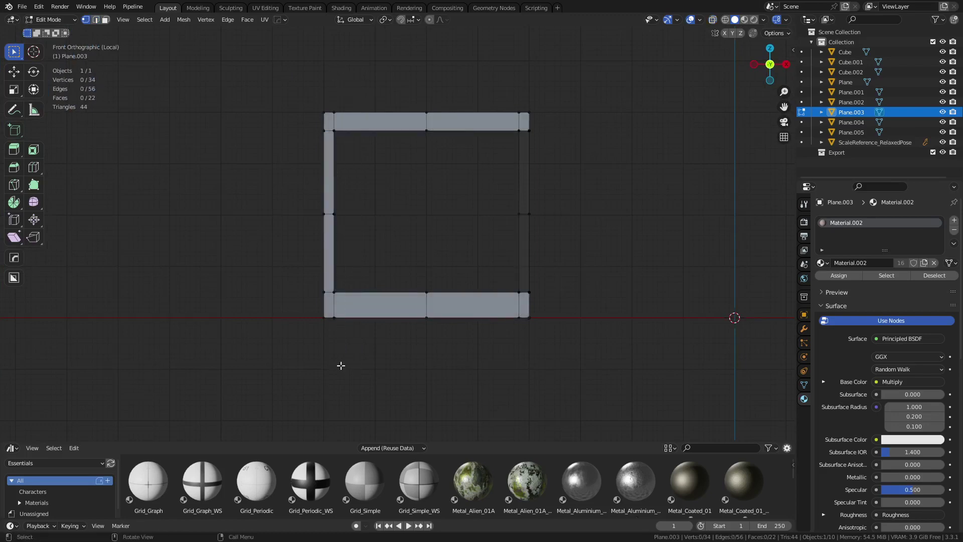
{"action": "key", "text": "alt+z"}
{"action": "left_click_drag", "start_coordinate": [350, 89], "coordinate": [328, 357]}
{"action": "scroll", "coordinate": [453, 280], "scroll_direction": "up", "scroll_amount": 4}
{"action": "key", "text": "g"}
{"action": "key", "text": "y"}
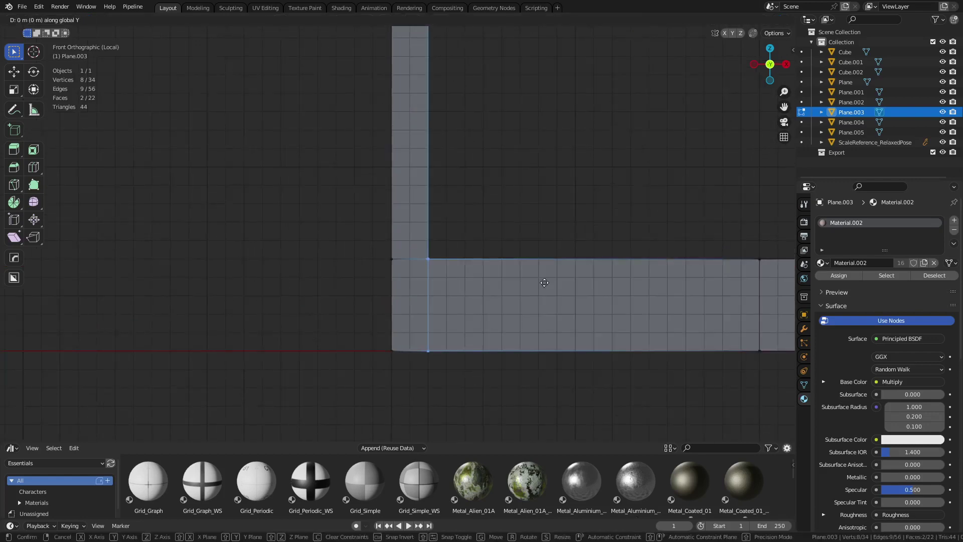
{"action": "key", "text": "x"}
{"action": "left_click", "coordinate": [517, 281]}
Step: Recalculate the normals of the frame wall's whole mesh to the outside and return to Object Mode
{"action": "scroll", "coordinate": [517, 280], "scroll_direction": "down", "scroll_amount": 6}
{"action": "middle_click_drag", "start_coordinate": [584, 193], "coordinate": [530, 313], "text": "shift"}
{"action": "scroll", "coordinate": [466, 285], "scroll_direction": "up", "scroll_amount": 3}
{"action": "key", "text": "a"}
{"action": "key", "text": "alt+n"}
{"action": "left_click", "coordinate": [528, 312]}
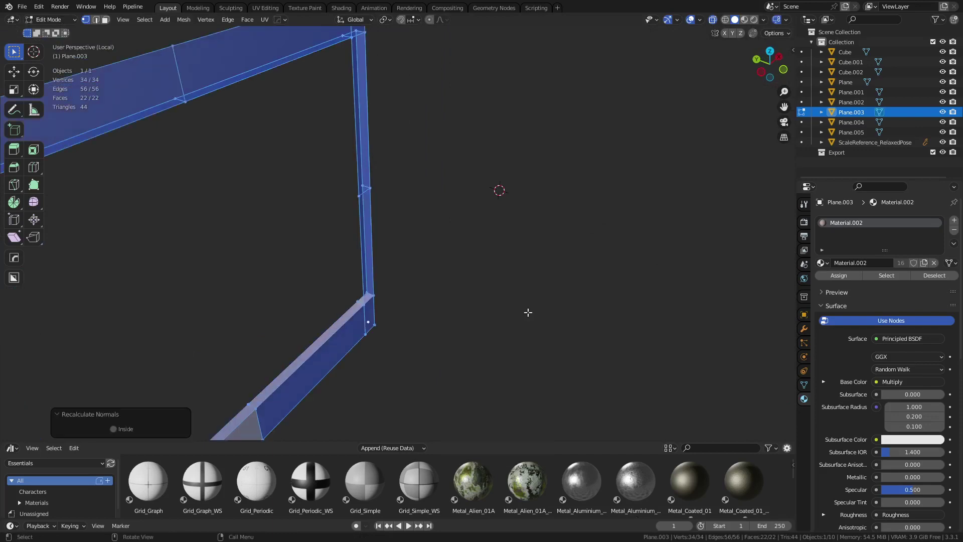
{"action": "key", "text": "ctrl+Tab"}
{"action": "left_click", "coordinate": [463, 313]}
Step: Flip the normals of the four faces that form the frame's right post in Edit Mode
{"action": "middle_click_drag", "start_coordinate": [518, 311], "coordinate": [409, 293]}
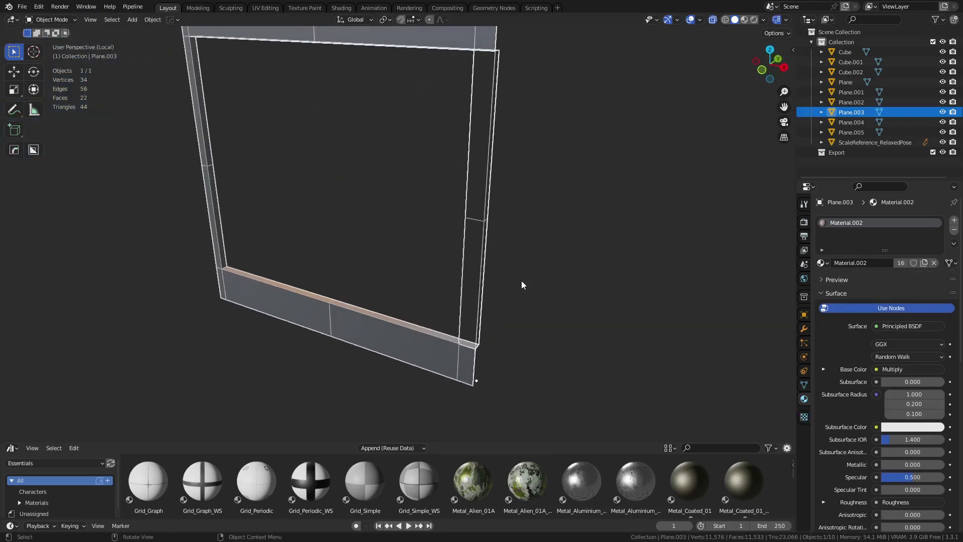
{"action": "middle_click_drag", "start_coordinate": [522, 281], "coordinate": [349, 270]}
{"action": "middle_click_drag", "start_coordinate": [415, 331], "coordinate": [398, 256], "text": "shift"}
{"action": "key", "text": "ctrl+Tab"}
{"action": "left_click", "coordinate": [451, 258]}
{"action": "key", "text": "3"}
{"action": "key", "text": "alt+a"}
{"action": "middle_click_drag", "start_coordinate": [324, 197], "coordinate": [307, 339]}
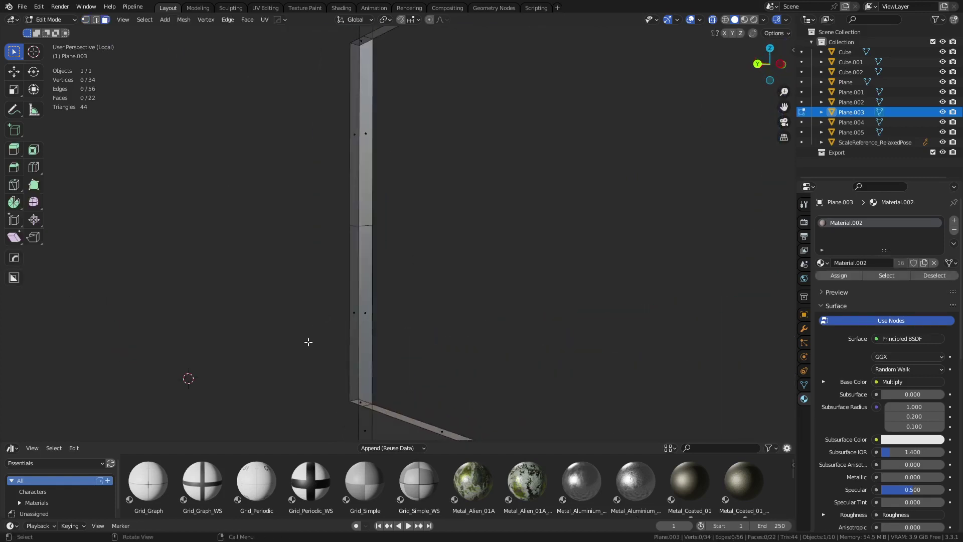
{"action": "left_click_drag", "start_coordinate": [308, 344], "coordinate": [421, 89]}
{"action": "key", "text": "alt+n"}
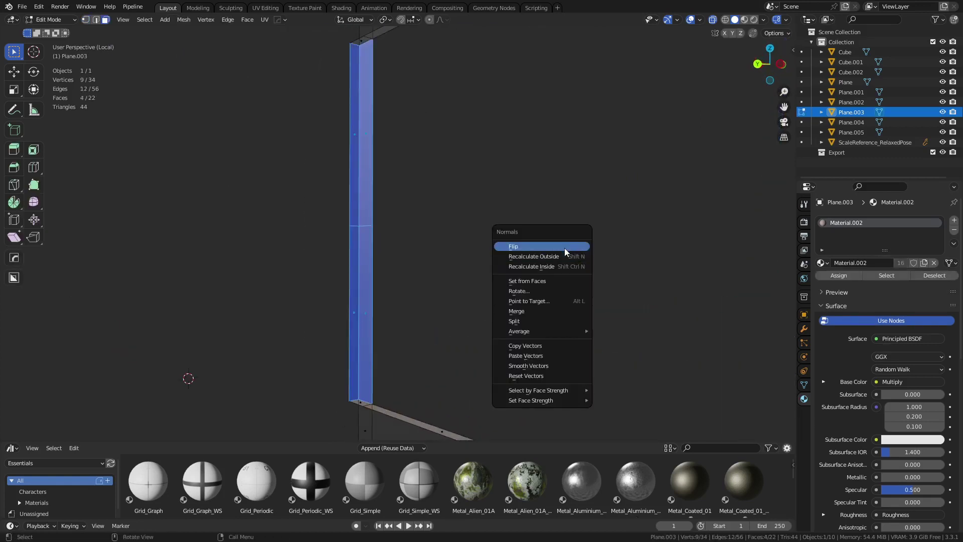
{"action": "left_click", "coordinate": [571, 245]}
Step: Delete the small corner face where the right post meets the frame's bottom rail
{"action": "middle_click_drag", "start_coordinate": [660, 215], "coordinate": [574, 281]}
{"action": "left_click", "coordinate": [375, 354]}
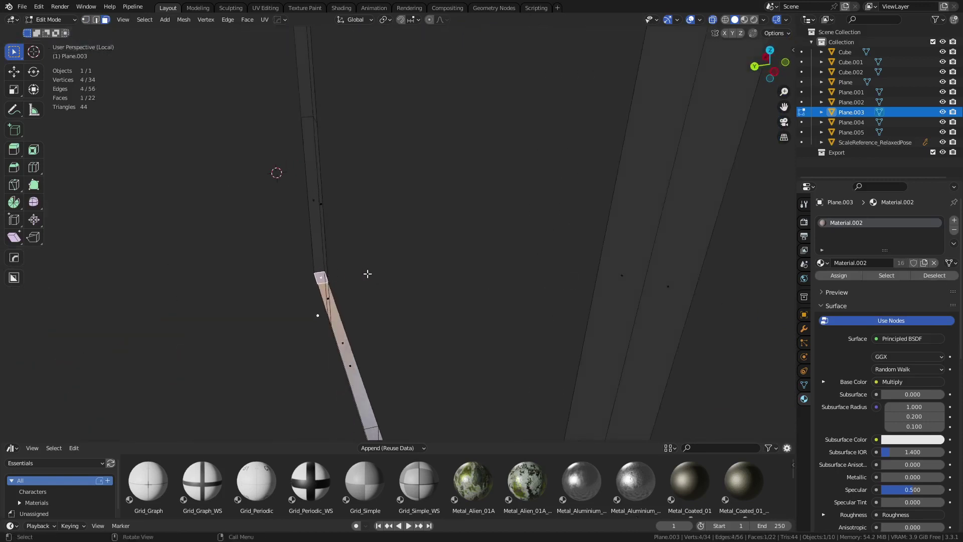
{"action": "key", "text": "x"}
{"action": "middle_click_drag", "start_coordinate": [507, 277], "coordinate": [195, 340]}
{"action": "key", "text": "x"}
{"action": "left_click", "coordinate": [519, 351]}
{"action": "middle_click_drag", "start_coordinate": [492, 239], "coordinate": [456, 292], "text": "shift"}
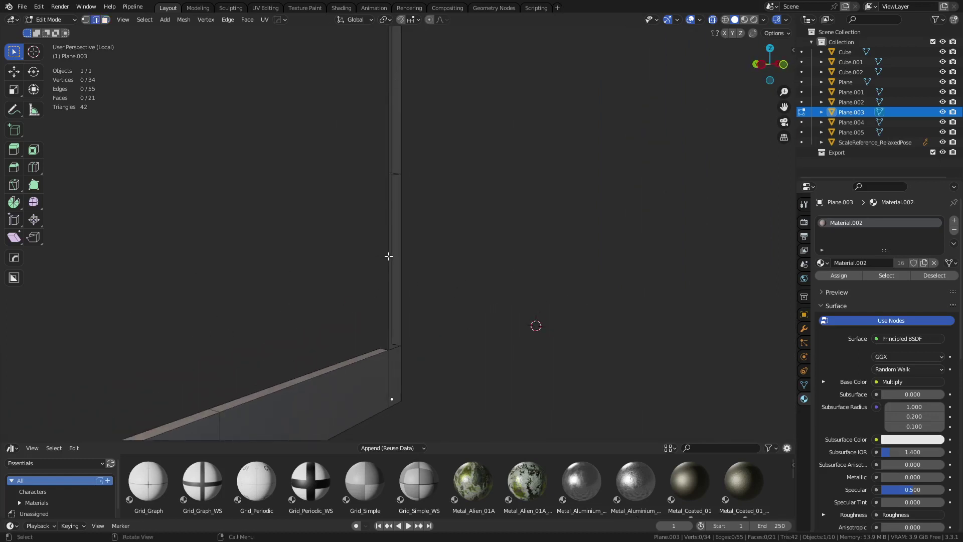
Step: Switch snapping to Vertex and delete the small face at the right post's upper inner corner
{"action": "middle_click_drag", "start_coordinate": [389, 256], "coordinate": [377, 430], "text": "shift"}
{"action": "key", "text": "shift+Tab"}
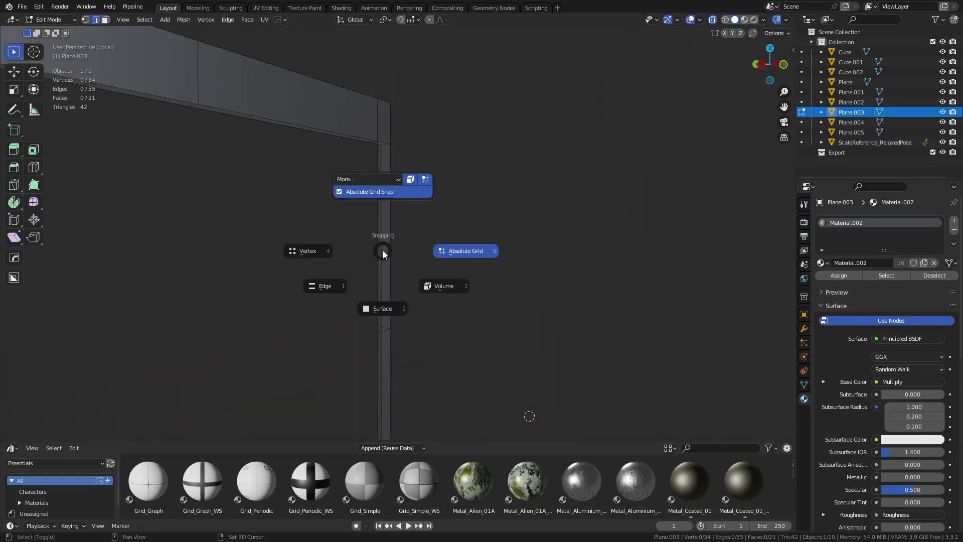
{"action": "left_click", "coordinate": [343, 257]}
{"action": "left_click", "coordinate": [377, 168]}
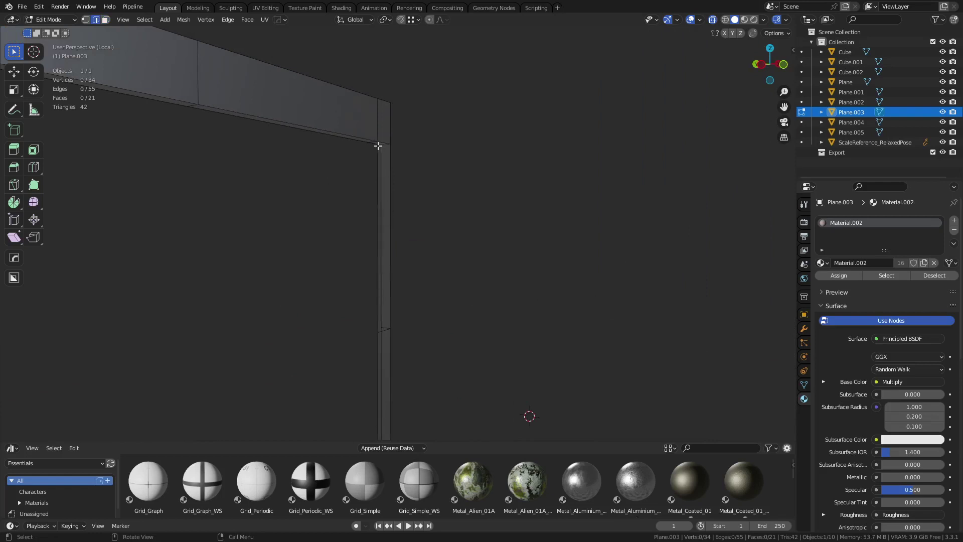
{"action": "key", "text": "x"}
{"action": "left_click", "coordinate": [428, 159]}
Step: Extrude the right post's two inner vertical edges 0.1 m along global Y and merge the mesh's vertices by distance
{"action": "middle_click_drag", "start_coordinate": [393, 231], "coordinate": [450, 142], "text": "shift"}
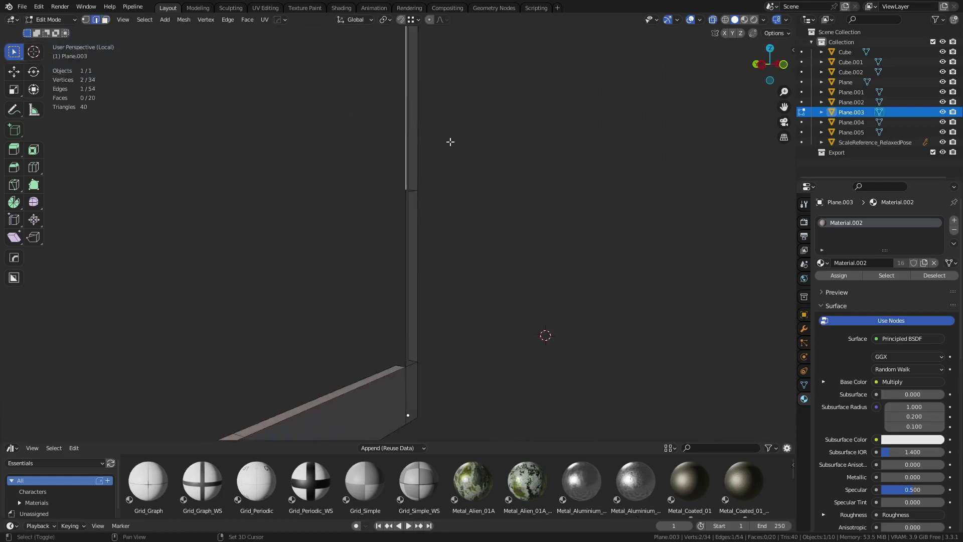
{"action": "left_click", "coordinate": [403, 315], "text": "ctrl"}
{"action": "middle_click_drag", "start_coordinate": [407, 358], "coordinate": [469, 291]}
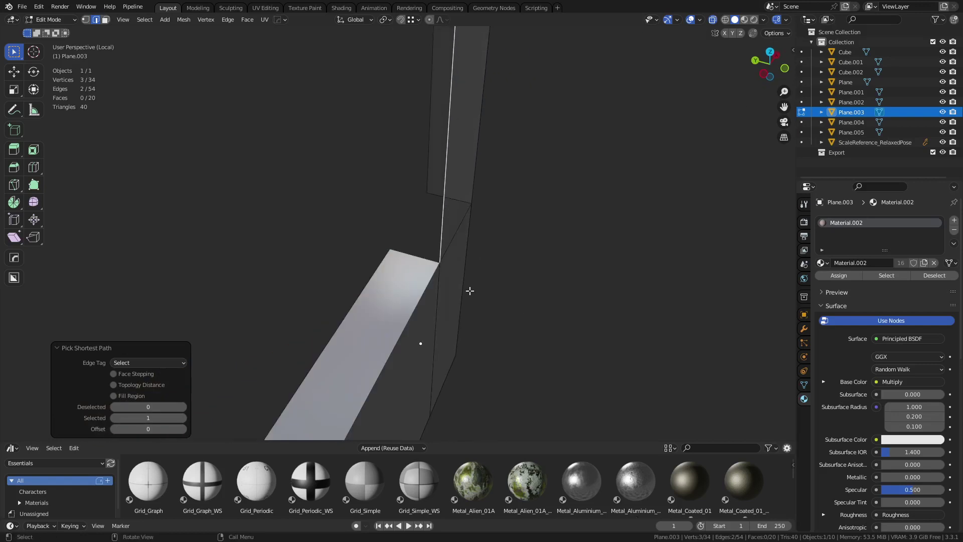
{"action": "left_click", "coordinate": [390, 250], "text": "ctrl"}
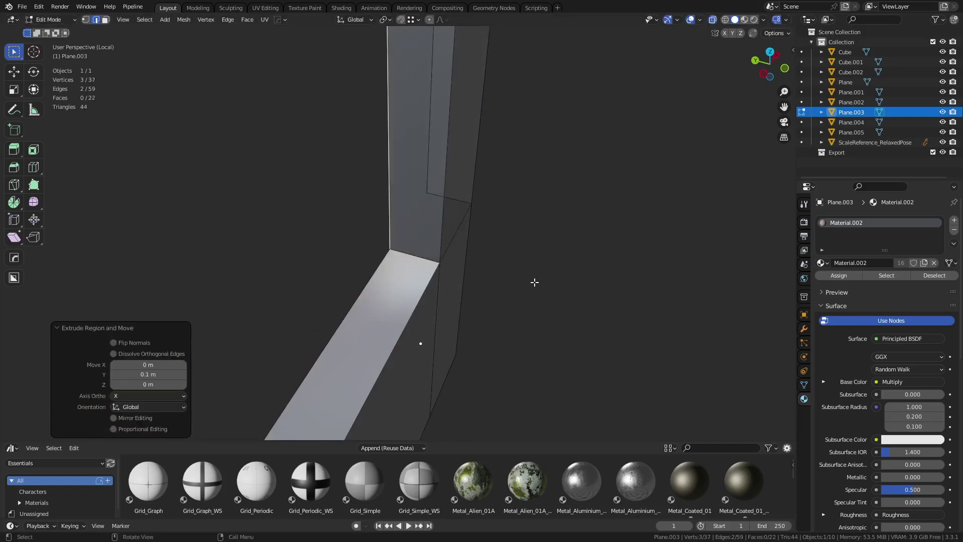
{"action": "key", "text": "a"}
{"action": "key", "text": "m"}
{"action": "left_click", "coordinate": [525, 283]}
Step: Set the snapping target back to Increment
{"action": "middle_click_drag", "start_coordinate": [525, 284], "coordinate": [560, 318]}
{"action": "key", "text": "shift+Tab"}
{"action": "key", "text": "Escape"}
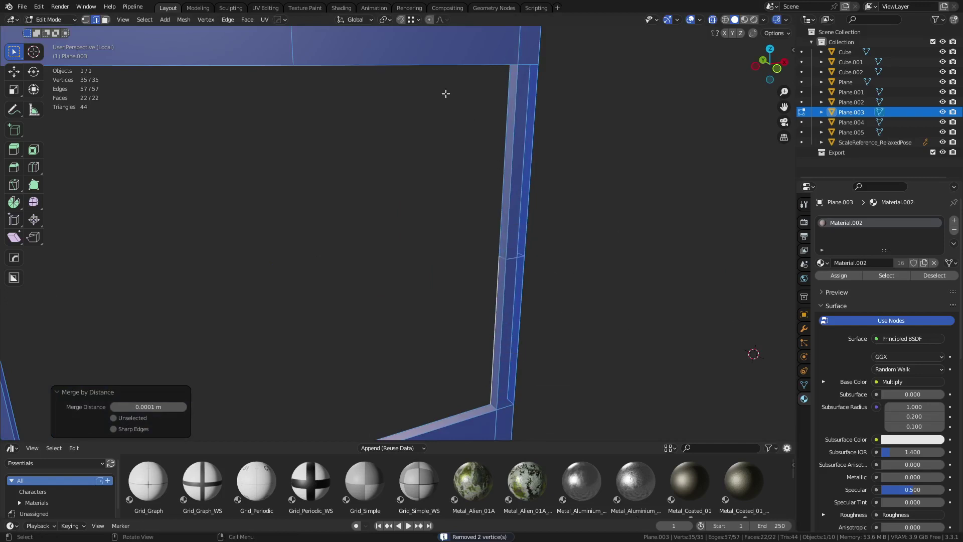
{"action": "left_click", "coordinate": [409, 22]}
{"action": "left_click", "coordinate": [399, 50]}
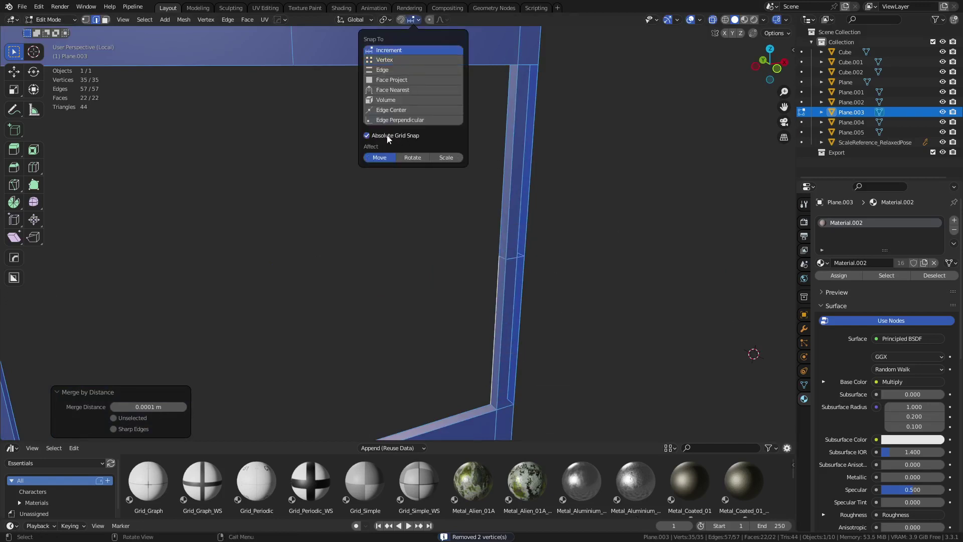
Step: Narrow the right post by moving its inner-side vertices 0.1 m along global X, and return to Object Mode
{"action": "middle_click_drag", "start_coordinate": [589, 310], "coordinate": [594, 277]}
{"action": "middle_click_drag", "start_coordinate": [410, 299], "coordinate": [548, 342], "text": "alt"}
{"action": "middle_click_drag", "start_coordinate": [607, 284], "coordinate": [426, 335], "text": "shift"}
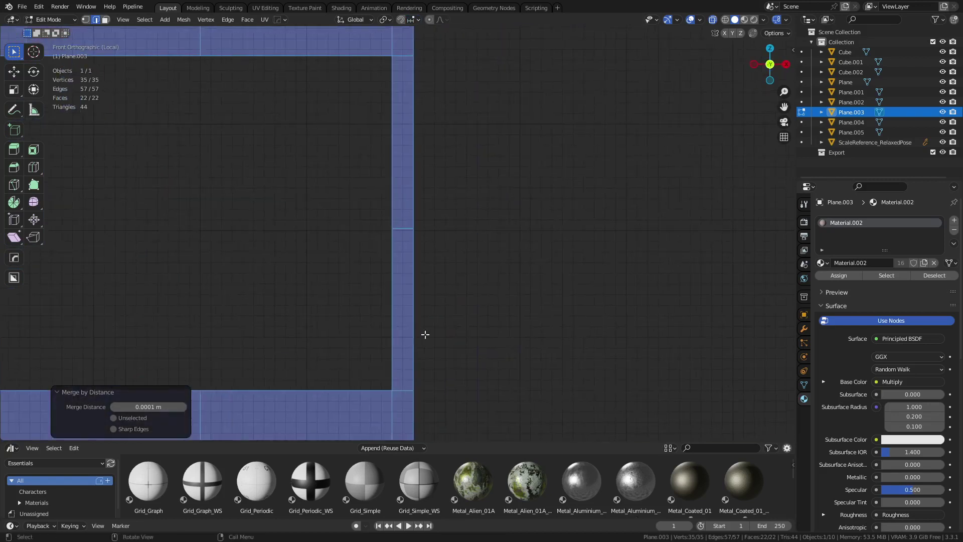
{"action": "scroll", "coordinate": [418, 301], "scroll_direction": "down", "scroll_amount": 4}
{"action": "left_click_drag", "start_coordinate": [364, 374], "coordinate": [400, 111]}
{"action": "scroll", "coordinate": [424, 221], "scroll_direction": "up", "scroll_amount": 4}
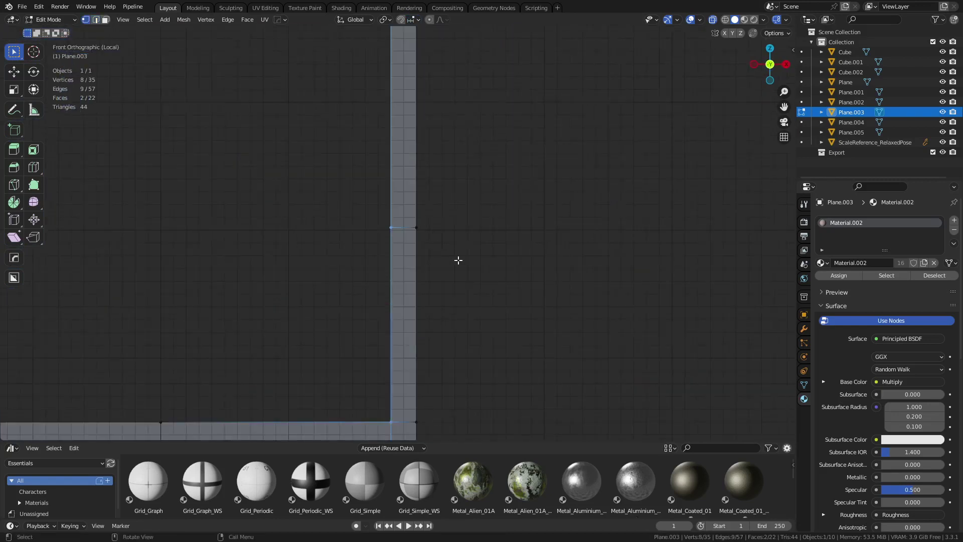
{"action": "key", "text": "g"}
{"action": "key", "text": "x"}
{"action": "left_click", "coordinate": [471, 260]}
{"action": "key", "text": "ctrl+Tab"}
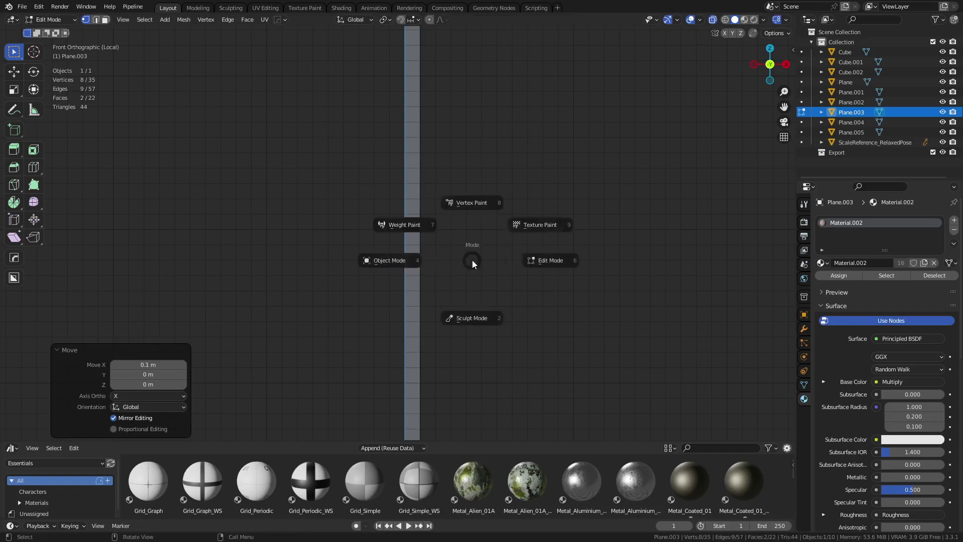
{"action": "left_click", "coordinate": [462, 262]}
{"action": "left_click", "coordinate": [468, 269]}
Step: Examine the isolated frame wall's posts and inner faces from several angles
{"action": "scroll", "coordinate": [511, 282], "scroll_direction": "down", "scroll_amount": 5}
{"action": "middle_click_drag", "start_coordinate": [434, 279], "coordinate": [486, 254], "text": "shift"}
{"action": "middle_click_drag", "start_coordinate": [354, 309], "coordinate": [452, 333]}
{"action": "middle_click_drag", "start_coordinate": [385, 354], "coordinate": [421, 303], "text": "shift"}
{"action": "scroll", "coordinate": [414, 300], "scroll_direction": "up", "scroll_amount": 1}
{"action": "left_click", "coordinate": [411, 299]}
{"action": "key", "text": "f"}
{"action": "left_click", "coordinate": [474, 368]}
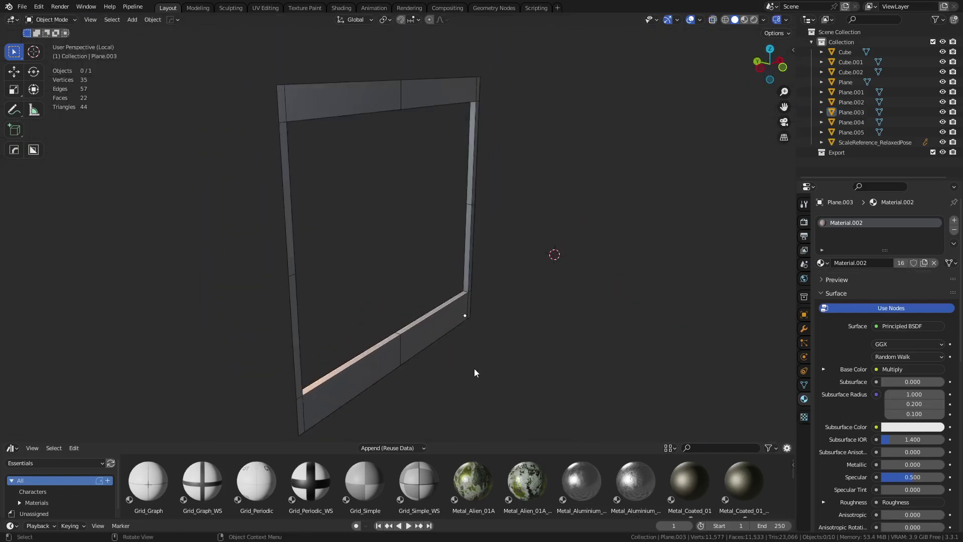
{"action": "middle_click_drag", "start_coordinate": [473, 372], "coordinate": [467, 334]}
Step: Leave local view and move the upper ledge block along global Z so it rests on the frame's bottom rail
{"action": "key", "text": "KP_Divide"}
{"action": "middle_click_drag", "start_coordinate": [469, 287], "coordinate": [482, 262]}
{"action": "key", "text": "KP_1"}
{"action": "left_click", "coordinate": [447, 249]}
{"action": "key", "text": "g"}
{"action": "key", "text": "z"}
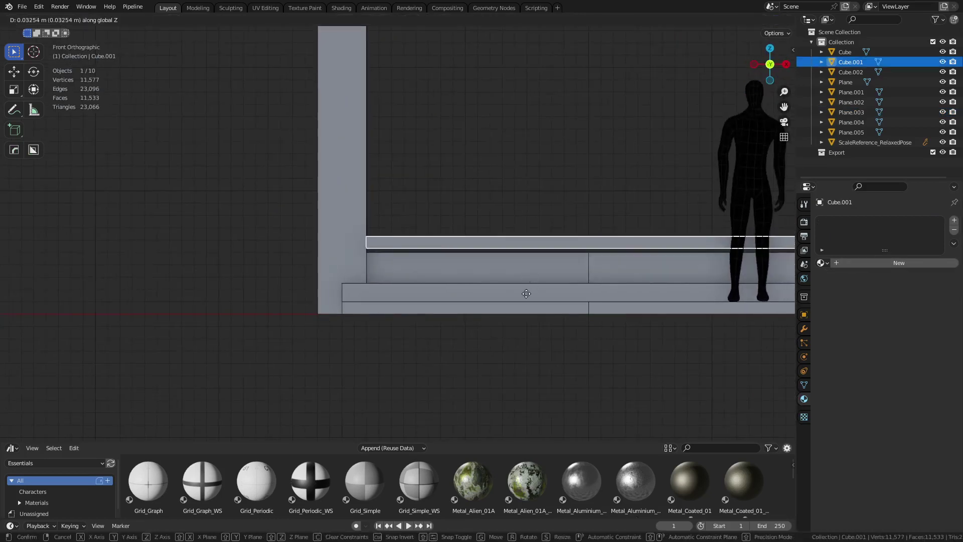
{"action": "left_click", "coordinate": [520, 288]}
Step: Move the upper ledge block's right-end vertices about 0.097 m along global X in Edit Mode to meet the right post
{"action": "middle_click_drag", "start_coordinate": [508, 198], "coordinate": [443, 220], "text": "shift"}
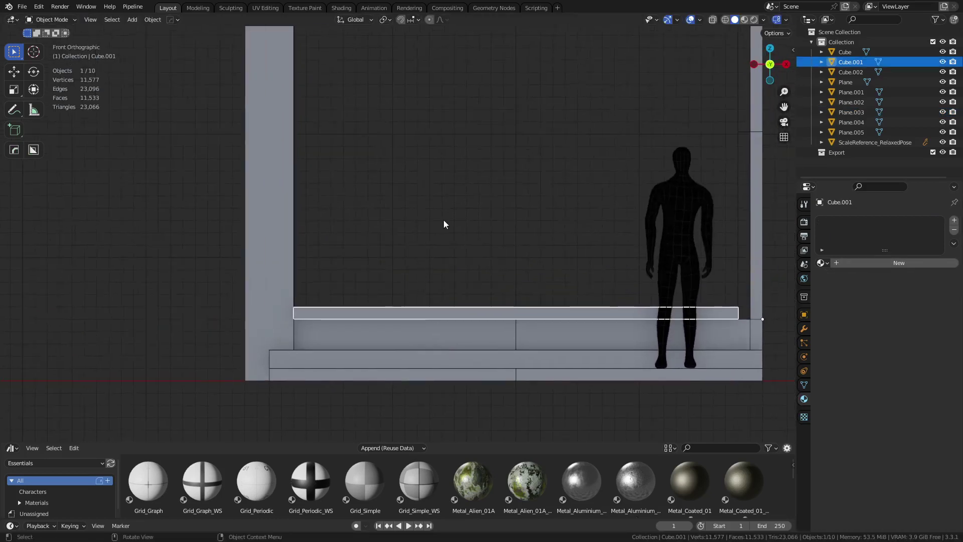
{"action": "left_click", "coordinate": [444, 220]}
{"action": "middle_click_drag", "start_coordinate": [514, 216], "coordinate": [448, 267], "text": "shift"}
{"action": "left_click", "coordinate": [604, 367]}
{"action": "middle_click_drag", "start_coordinate": [588, 377], "coordinate": [542, 350], "text": "shift"}
{"action": "key", "text": "ctrl+Tab"}
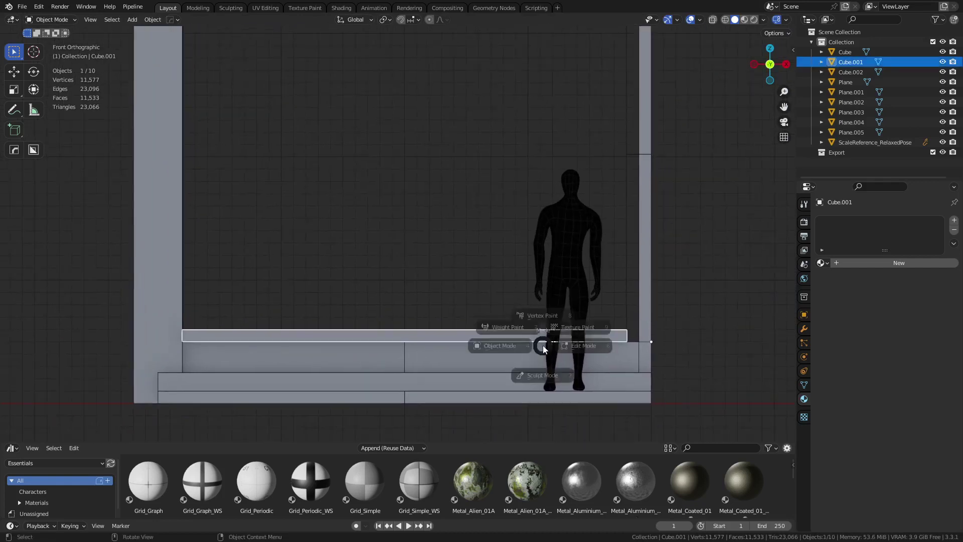
{"action": "left_click", "coordinate": [583, 346]}
{"action": "key", "text": "g"}
{"action": "key", "text": "y"}
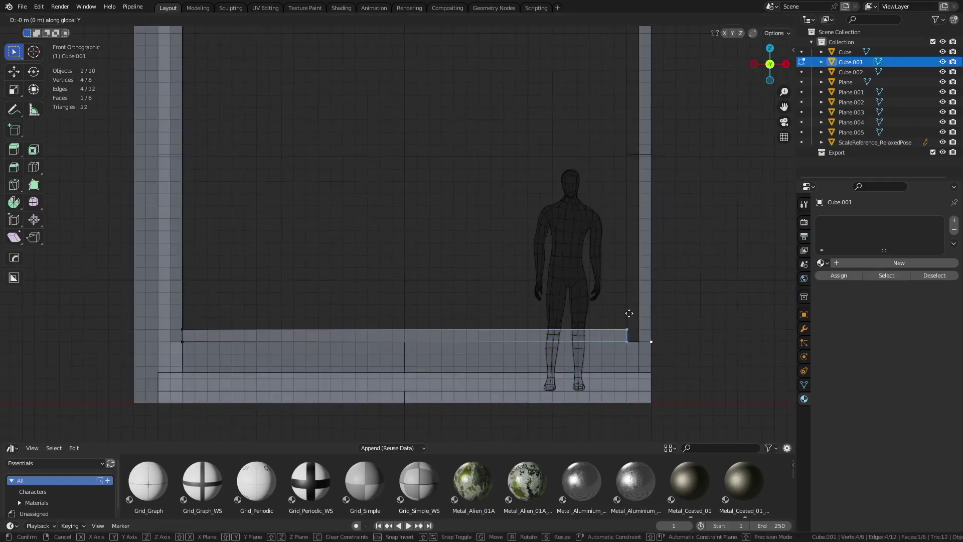
{"action": "key", "text": "x"}
{"action": "left_click", "coordinate": [639, 315]}
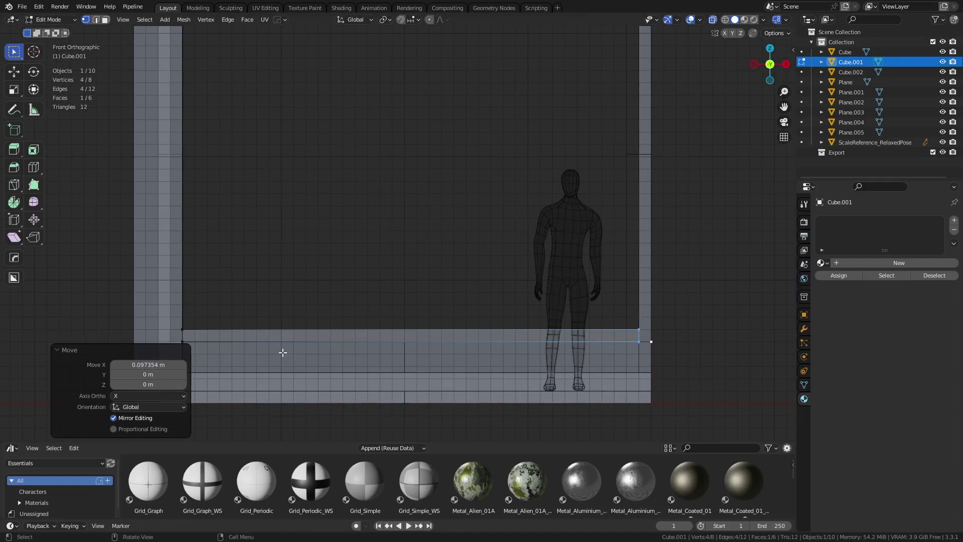
Step: Nudge the upper ledge block's left-end vertices along global X to meet the corner column, and return to Object Mode
{"action": "middle_click_drag", "start_coordinate": [324, 321], "coordinate": [423, 279], "text": "shift"}
{"action": "left_click_drag", "start_coordinate": [316, 311], "coordinate": [271, 266]}
{"action": "key", "text": "g"}
{"action": "key", "text": "x"}
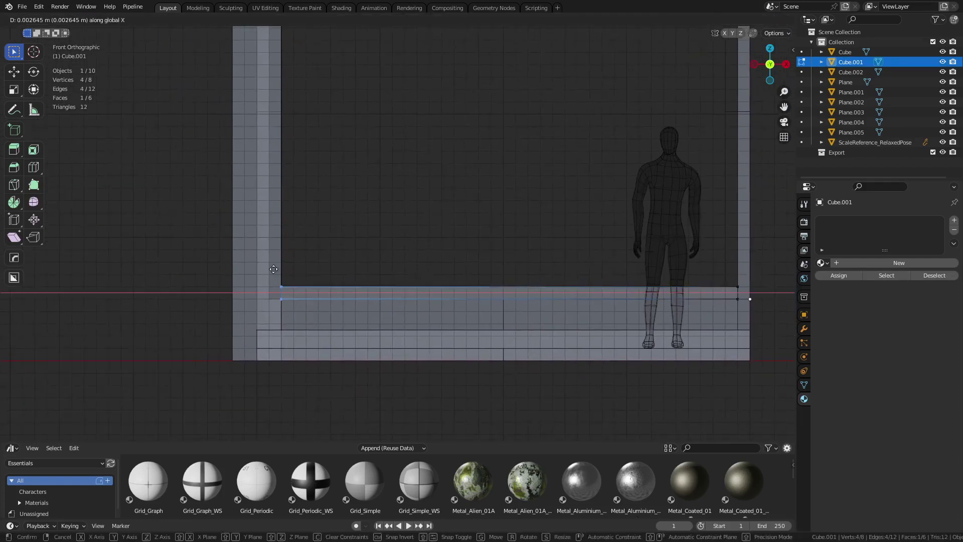
{"action": "left_click", "coordinate": [273, 268]}
{"action": "key", "text": "ctrl+Tab"}
{"action": "left_click", "coordinate": [419, 295]}
Step: Duplicate the corner column and place the copy 4 m along global X at the frame's right end
{"action": "left_click", "coordinate": [242, 321]}
{"action": "key", "text": "alt+z"}
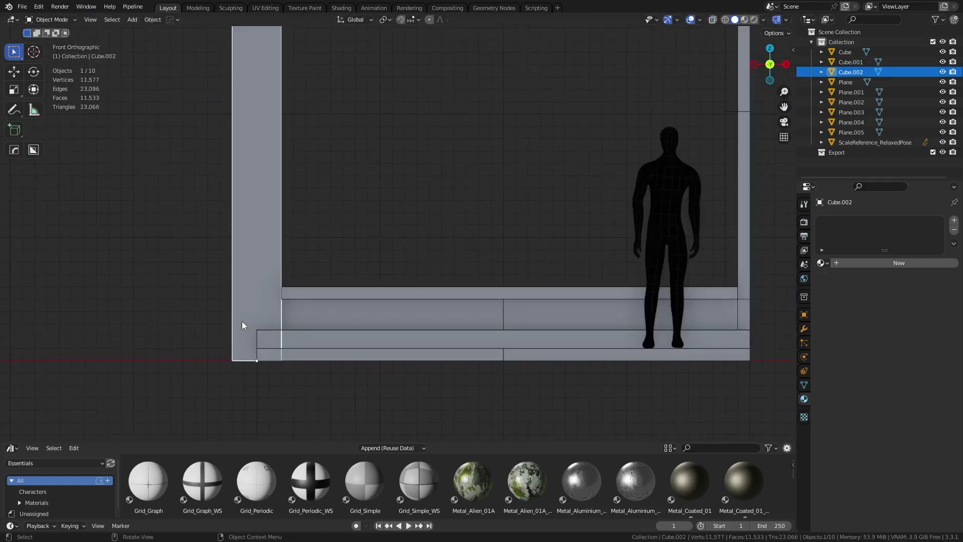
{"action": "scroll", "coordinate": [451, 319], "scroll_direction": "down", "scroll_amount": 4}
{"action": "key", "text": "shift+d"}
{"action": "key", "text": "x"}
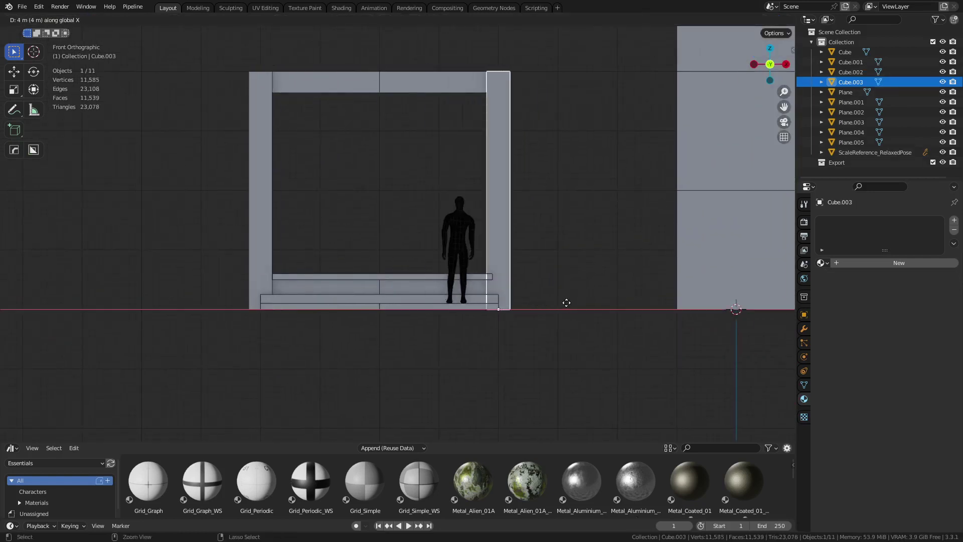
{"action": "left_click", "coordinate": [567, 303], "text": "ctrl"}
{"action": "left_click", "coordinate": [573, 366]}
{"action": "scroll", "coordinate": [572, 366], "scroll_direction": "up", "scroll_amount": 4}
{"action": "left_click", "coordinate": [623, 352]}
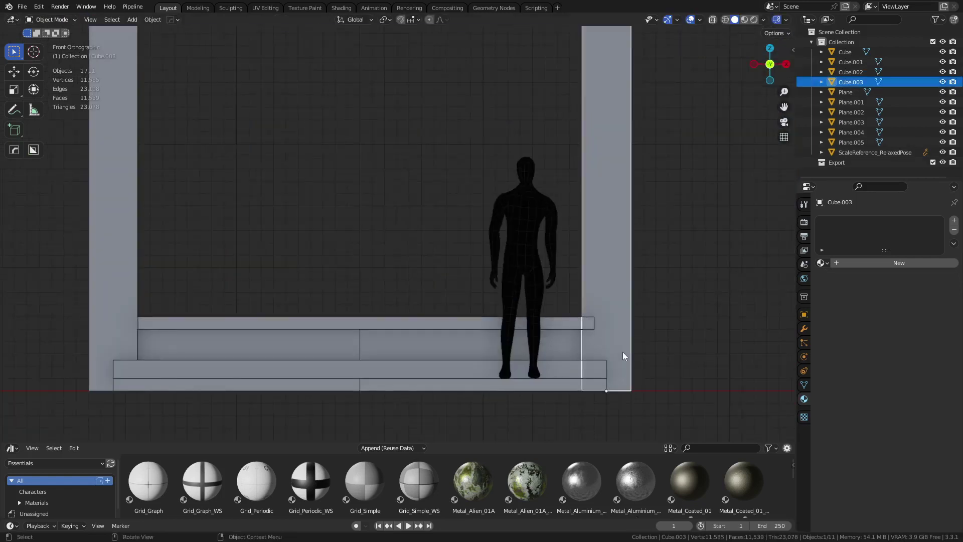
Step: Delete the duplicated corner column at the frame wall's right end
{"action": "key", "text": "x"}
{"action": "left_click", "coordinate": [621, 353]}
{"action": "scroll", "coordinate": [616, 356], "scroll_direction": "down", "scroll_amount": 5}
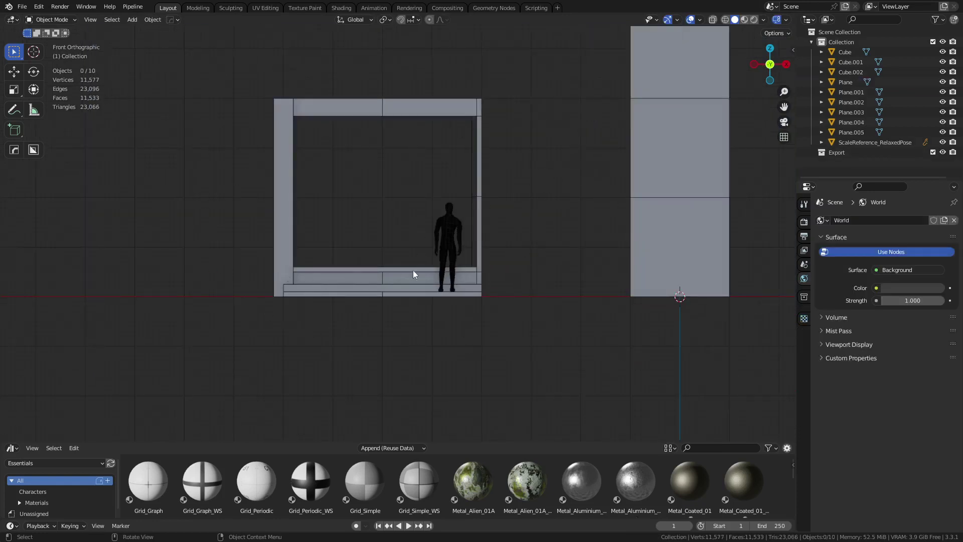
{"action": "left_click", "coordinate": [273, 242]}
{"action": "left_click", "coordinate": [301, 364]}
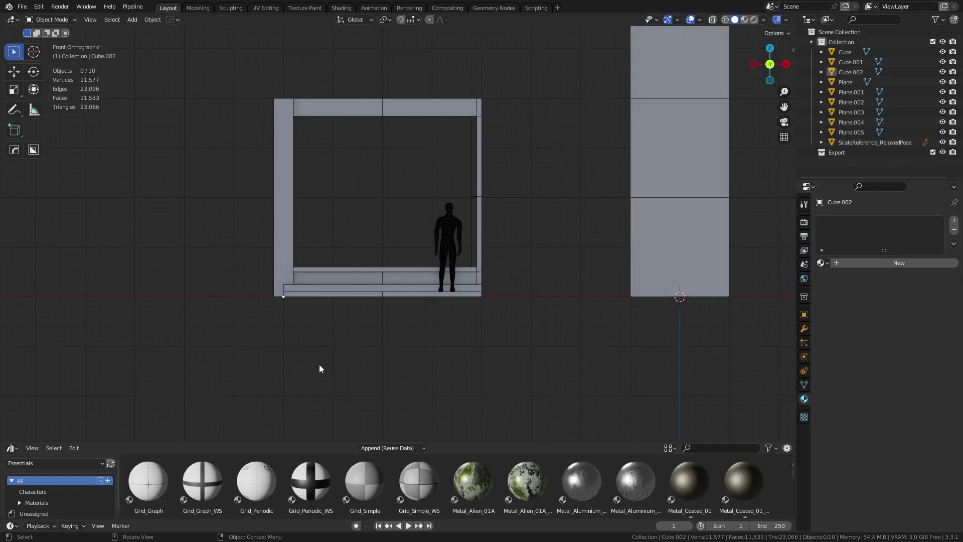
{"action": "left_click", "coordinate": [289, 238]}
{"action": "key", "text": "g"}
{"action": "key", "text": "Escape"}
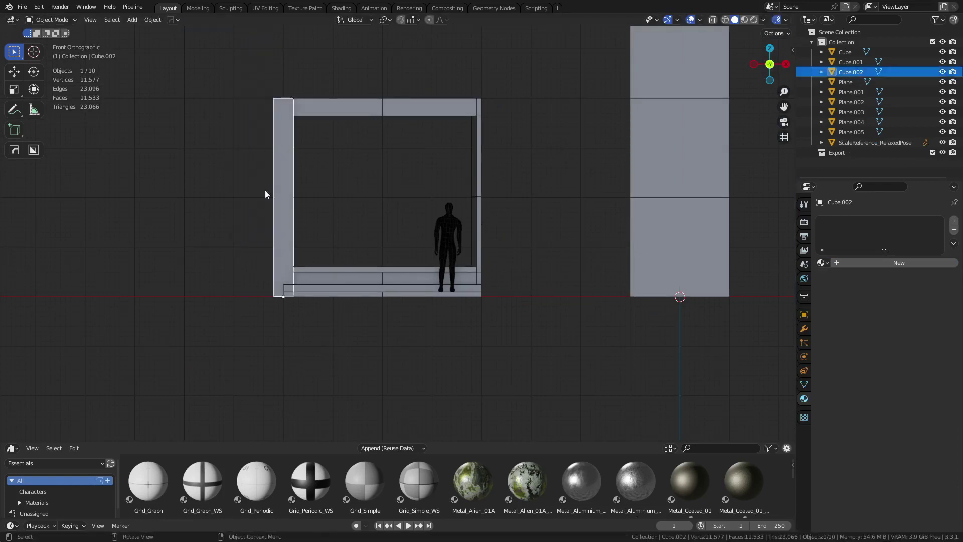
{"action": "left_click", "coordinate": [359, 353]}
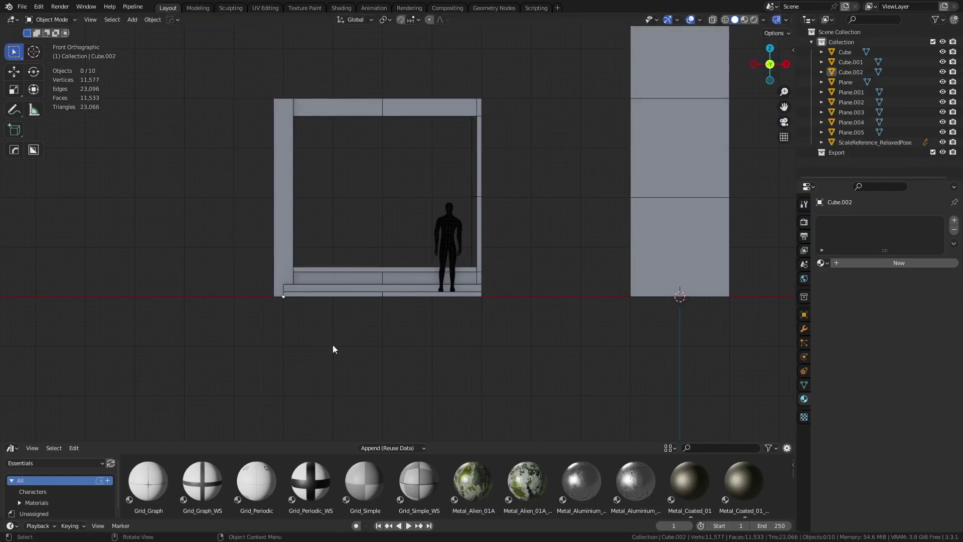
Step: Delete the extra frame object Plane.005 that sits inside the frame wall's opening
{"action": "scroll", "coordinate": [336, 346], "scroll_direction": "up", "scroll_amount": 3}
{"action": "middle_click_drag", "start_coordinate": [389, 267], "coordinate": [390, 323]}
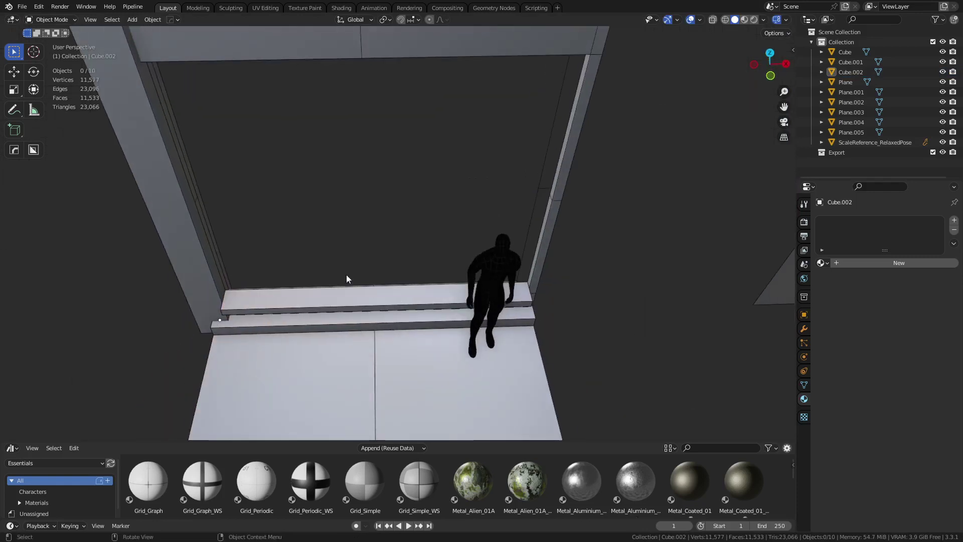
{"action": "middle_click_drag", "start_coordinate": [347, 275], "coordinate": [231, 237]}
{"action": "middle_click_drag", "start_coordinate": [352, 276], "coordinate": [282, 288]}
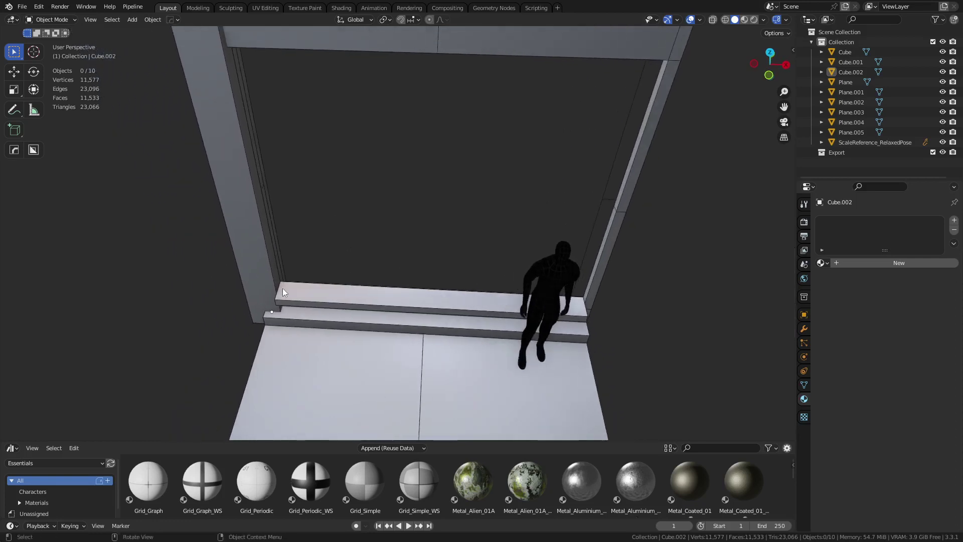
{"action": "left_click", "coordinate": [282, 288]}
{"action": "left_click", "coordinate": [276, 252]}
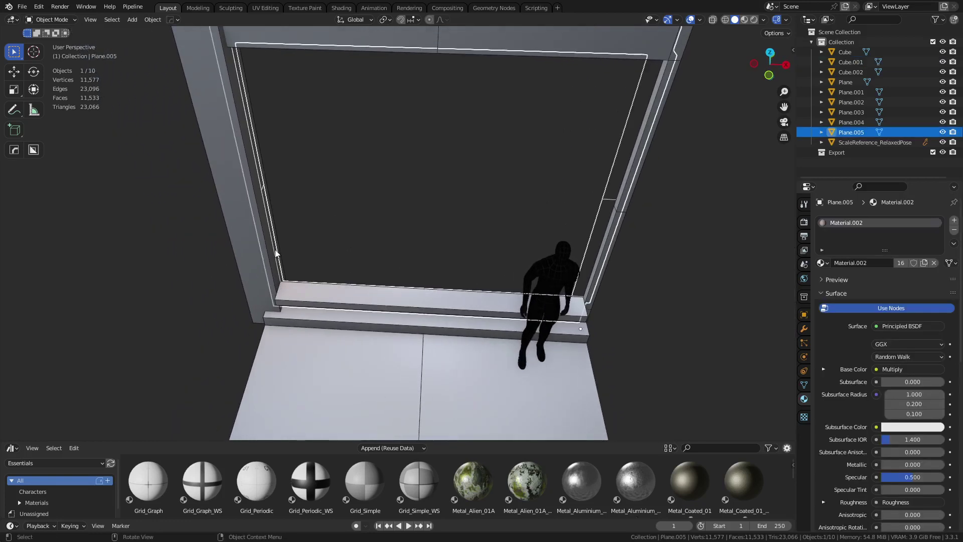
{"action": "key", "text": "x"}
{"action": "left_click", "coordinate": [483, 275]}
Step: Delete the four outer side faces at both ends of the frame wall Plane.003 in Edit Mode, and return to Object Mode
{"action": "middle_click_drag", "start_coordinate": [486, 275], "coordinate": [416, 182]}
{"action": "left_click", "coordinate": [408, 287]}
{"action": "scroll", "coordinate": [332, 280], "scroll_direction": "up", "scroll_amount": 4}
{"action": "key", "text": "ctrl+Tab"}
{"action": "key", "text": "Tab"}
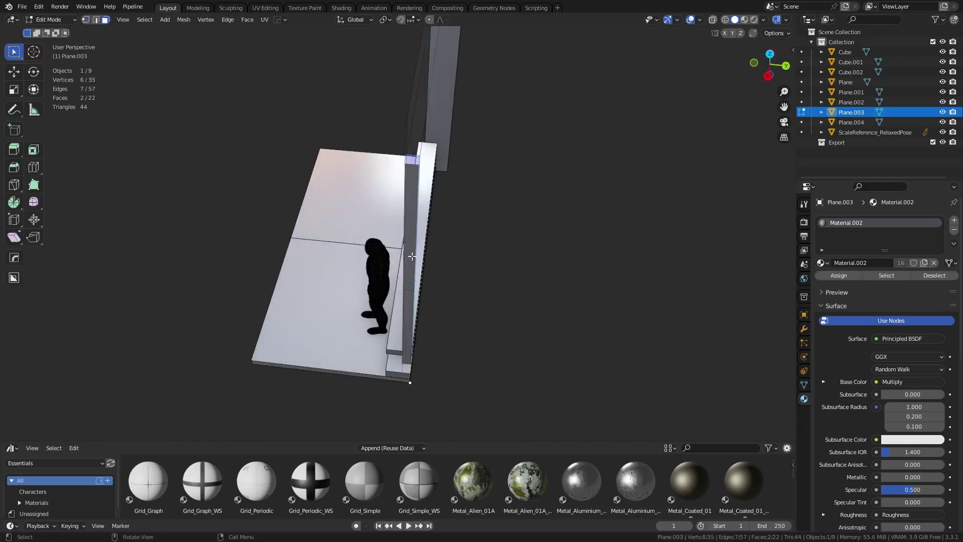
{"action": "middle_click_drag", "start_coordinate": [411, 275], "coordinate": [438, 249]}
{"action": "key", "text": "alt+z"}
{"action": "left_click", "coordinate": [445, 265], "text": "shift"}
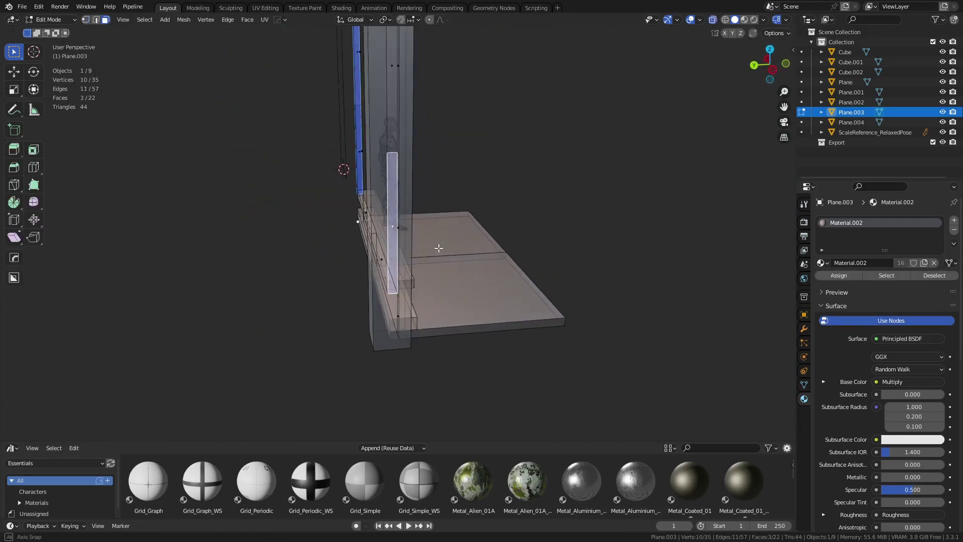
{"action": "middle_click_drag", "start_coordinate": [394, 193], "coordinate": [350, 287], "text": "shift"}
{"action": "left_click", "coordinate": [388, 230], "text": "shift"}
{"action": "key", "text": "x"}
{"action": "left_click", "coordinate": [531, 252]}
{"action": "key", "text": "ctrl+Tab"}
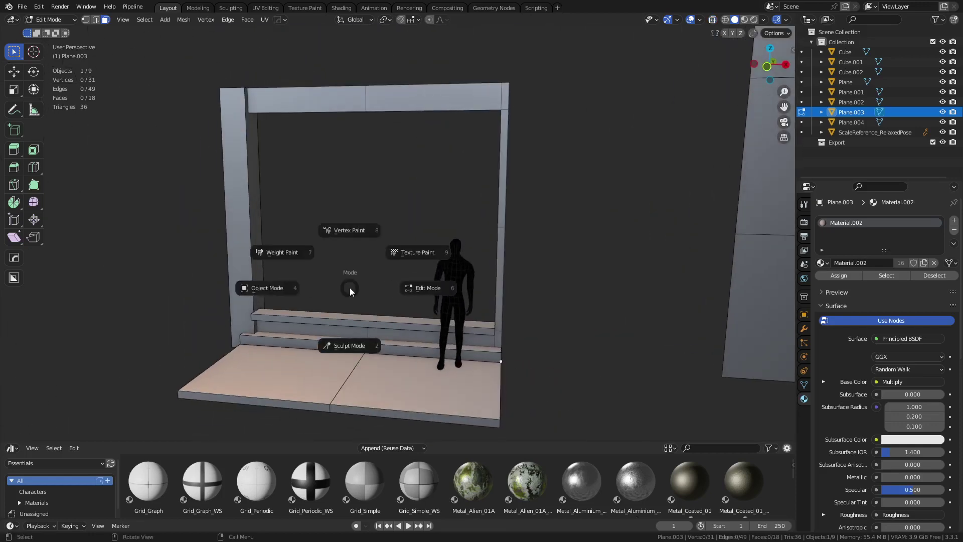
{"action": "left_click", "coordinate": [241, 286]}
{"action": "left_click", "coordinate": [359, 234]}
{"action": "middle_click_drag", "start_coordinate": [359, 234], "coordinate": [397, 285]}
{"action": "left_click", "coordinate": [498, 238]}
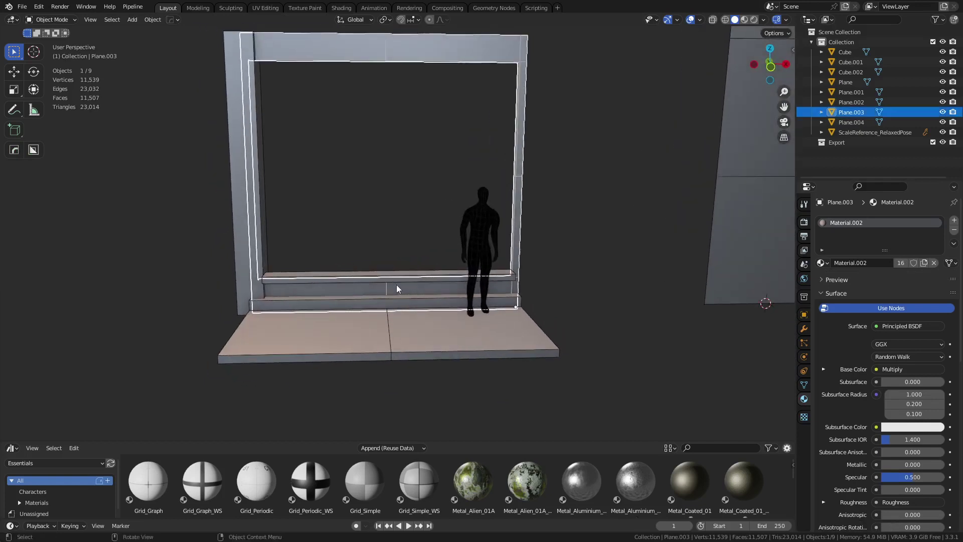
{"action": "left_click", "coordinate": [254, 271]}
{"action": "left_click", "coordinate": [363, 287]}
{"action": "left_click", "coordinate": [357, 215]}
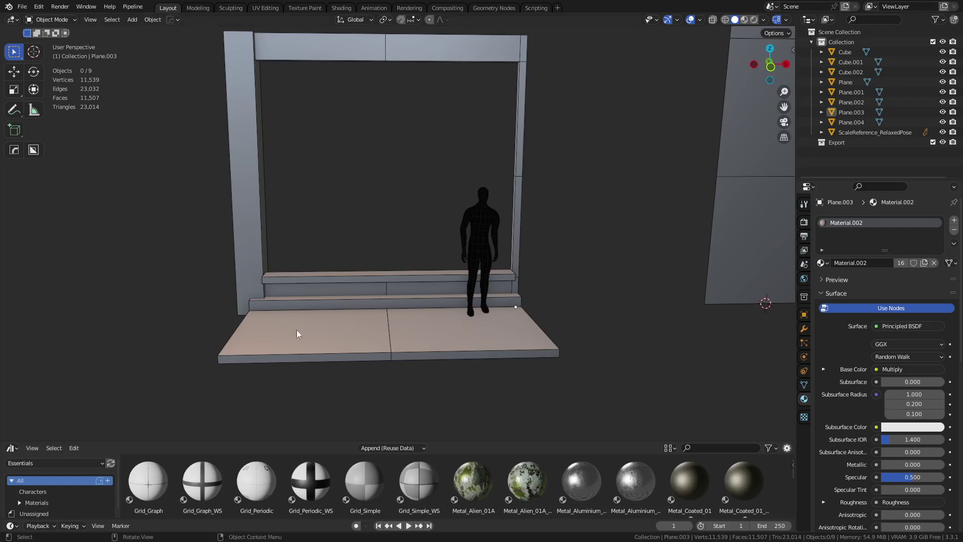
{"action": "mouse_move", "coordinate": [333, 213]}
{"action": "middle_mouse_down"}
{"action": "mouse_move", "coordinate": [352, 236]}
{"action": "mouse_move", "coordinate": [336, 206]}
{"action": "middle_mouse_up"}
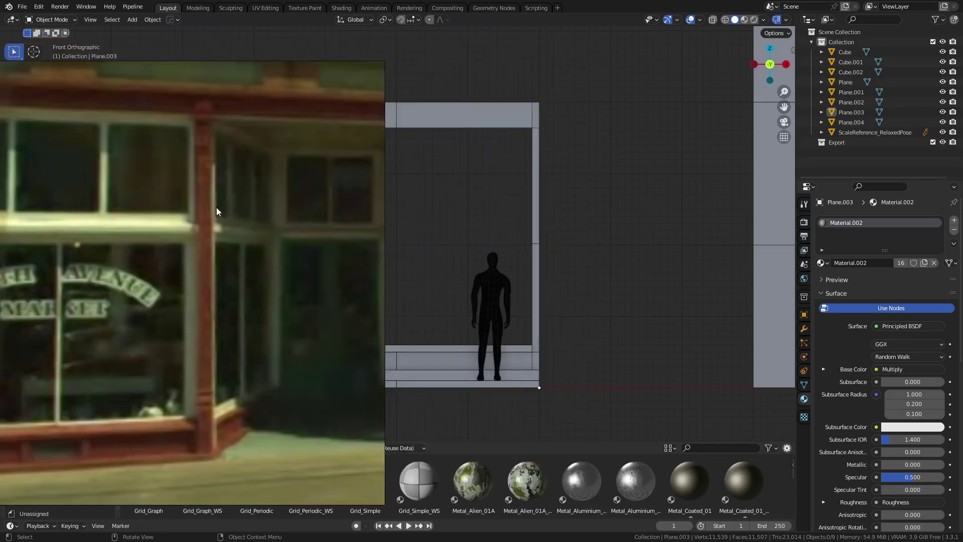
{"action": "middle_click_drag", "start_coordinate": [324, 376], "coordinate": [342, 258]}
{"action": "left_click", "coordinate": [342, 259]}
{"action": "key", "text": "KP_1"}
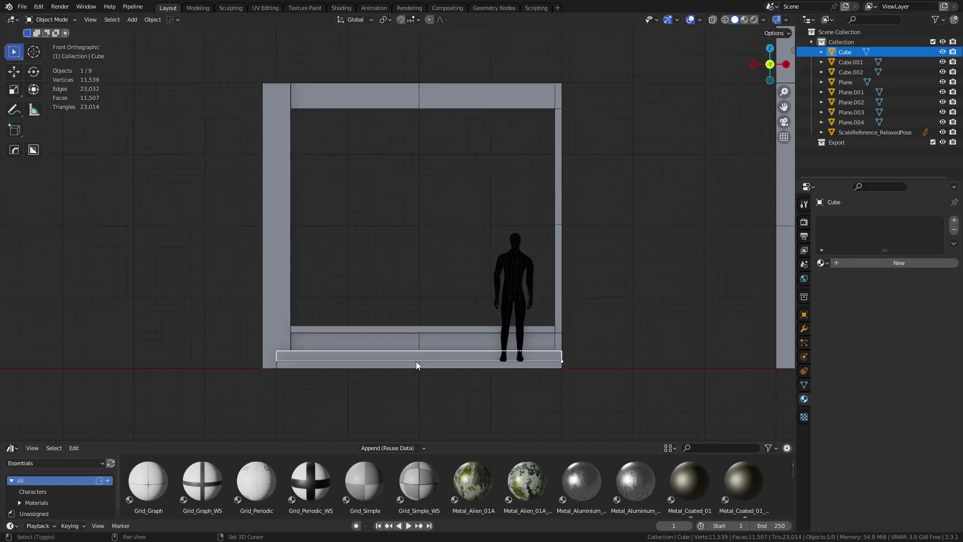
{"action": "middle_click_drag", "start_coordinate": [417, 362], "coordinate": [402, 248], "text": "shift"}
{"action": "key", "text": "Tab"}
{"action": "key", "text": "alt+z"}
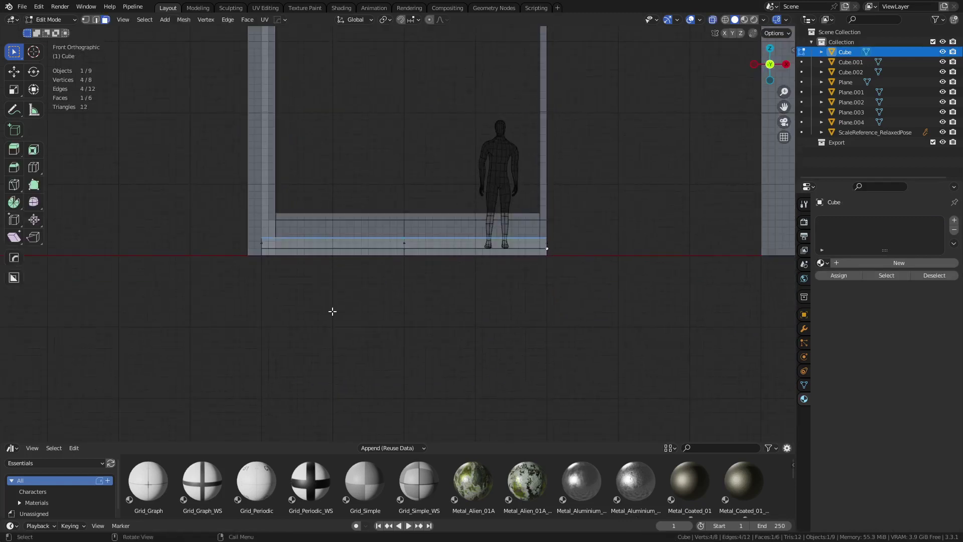
{"action": "key", "text": "alt+z"}
{"action": "key", "text": "Tab"}
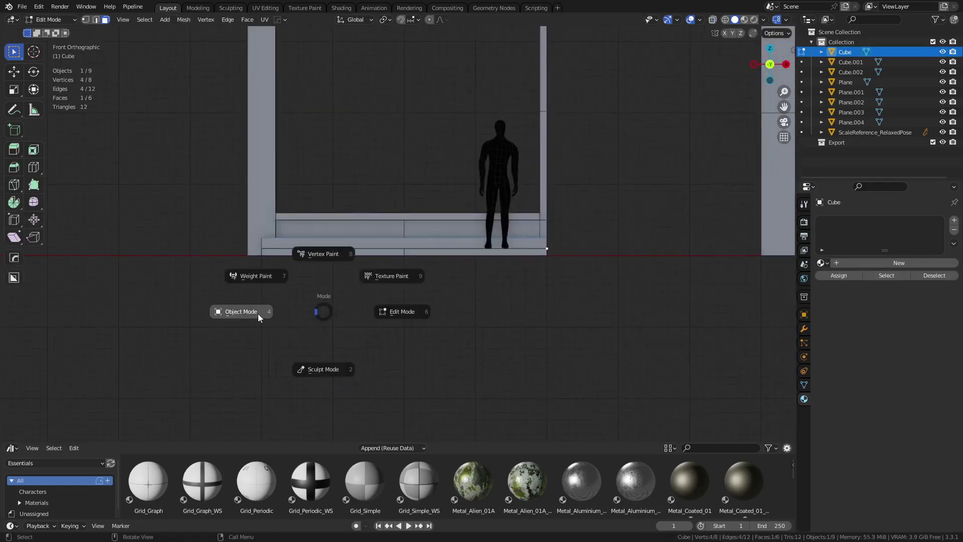
{"action": "left_click", "coordinate": [257, 316]}
{"action": "left_click", "coordinate": [388, 323]}
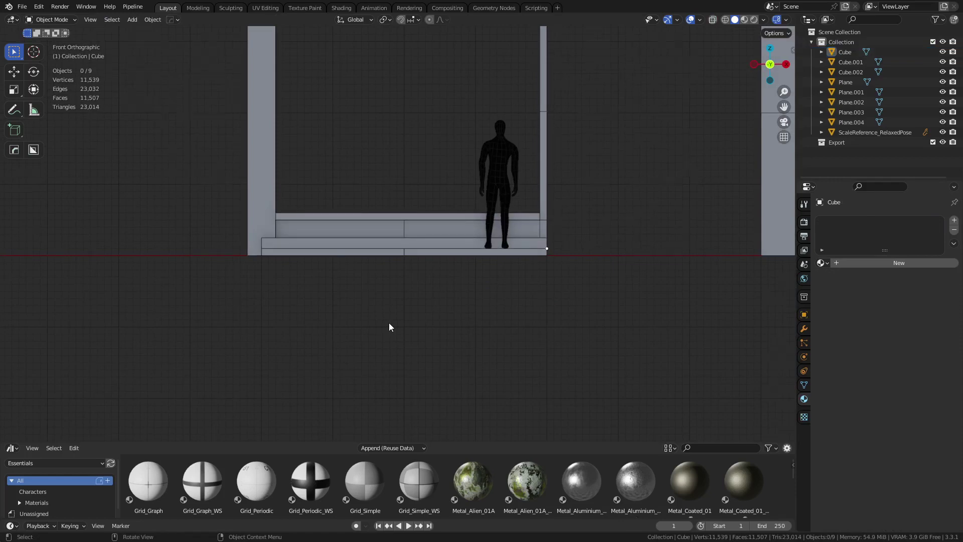
{"action": "mouse_move", "coordinate": [389, 324]}
{"action": "middle_mouse_down"}
{"action": "mouse_move", "coordinate": [383, 271]}
{"action": "mouse_move", "coordinate": [383, 325]}
{"action": "middle_mouse_up"}
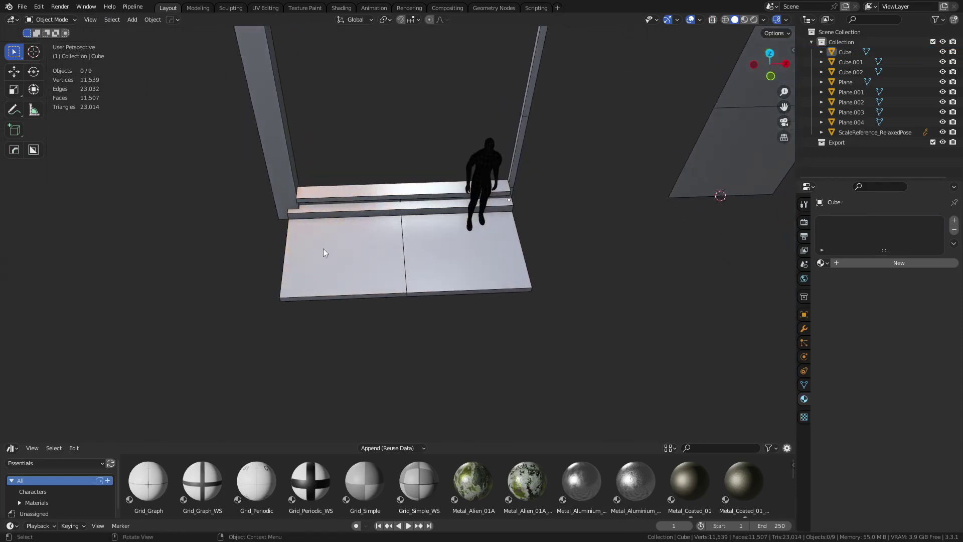
Step: Move the front face of the lower ledge back along Y to make the ledge shallower
{"action": "left_click", "coordinate": [284, 198]}
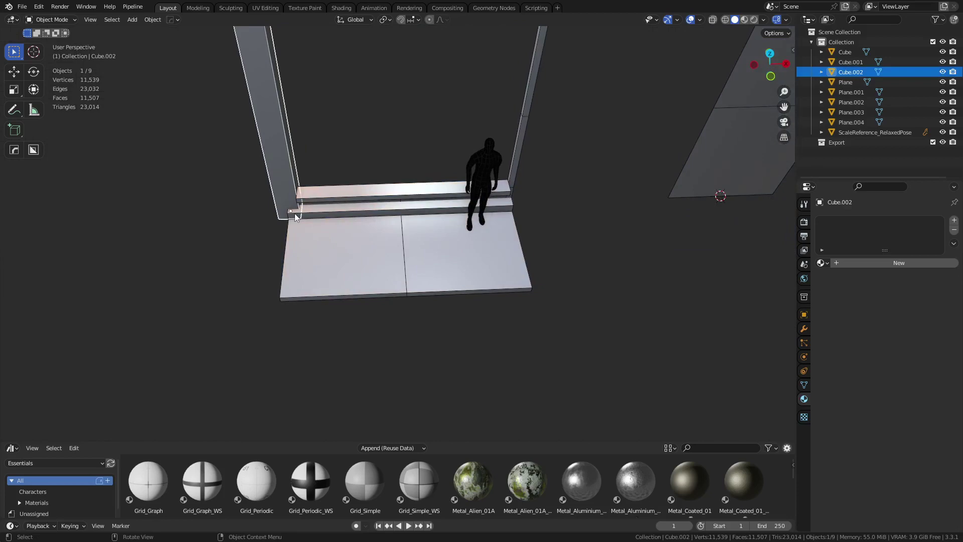
{"action": "scroll", "coordinate": [294, 212], "scroll_direction": "up", "scroll_amount": 5}
{"action": "left_click", "coordinate": [293, 196]}
{"action": "middle_click_drag", "start_coordinate": [298, 321], "coordinate": [326, 303]}
{"action": "scroll", "coordinate": [325, 303], "scroll_direction": "up", "scroll_amount": 2}
{"action": "key", "text": "ctrl+Tab"}
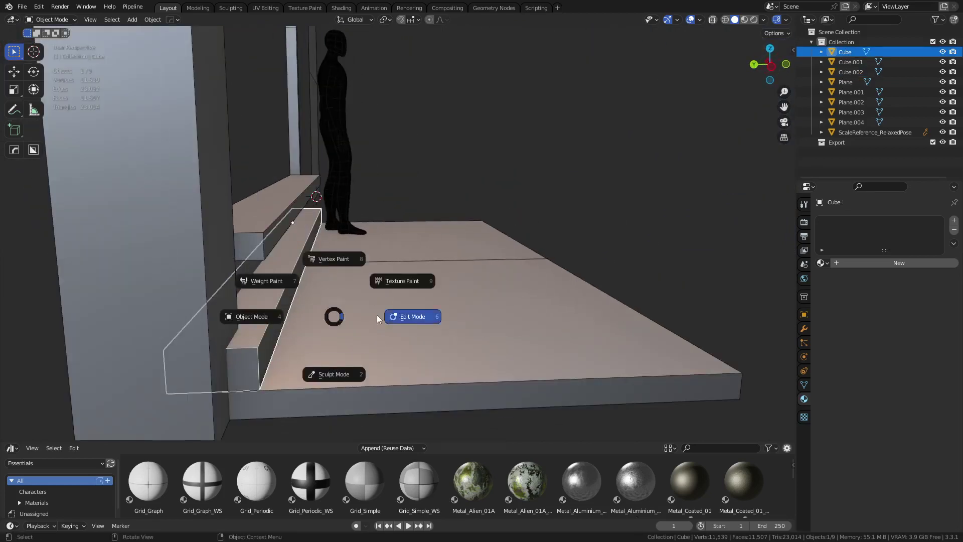
{"action": "left_click", "coordinate": [378, 314]}
{"action": "left_click", "coordinate": [280, 317]}
{"action": "key", "text": "g"}
{"action": "key", "text": "y"}
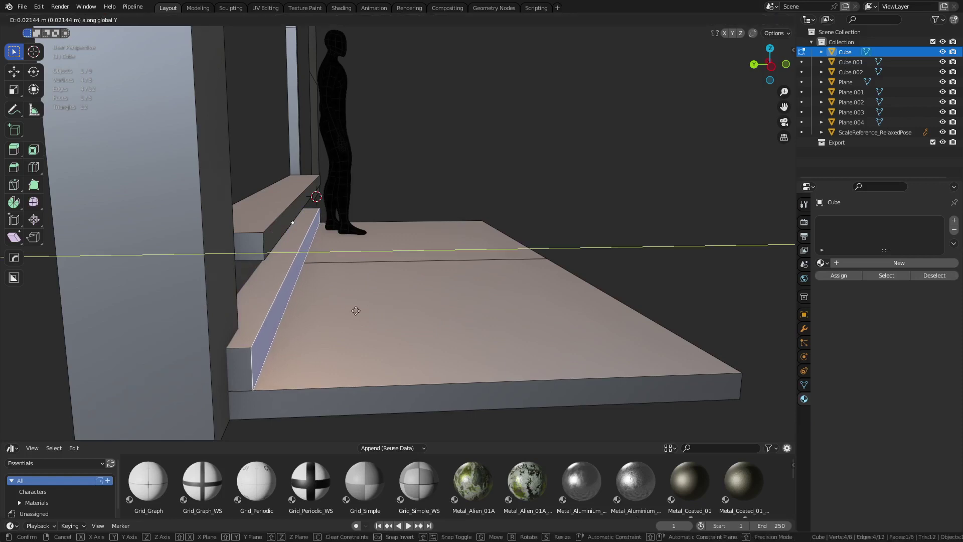
{"action": "left_click", "coordinate": [335, 314]}
Step: Push the front face of the upper ledge back along Y and return to Object Mode
{"action": "key", "text": "alt+a"}
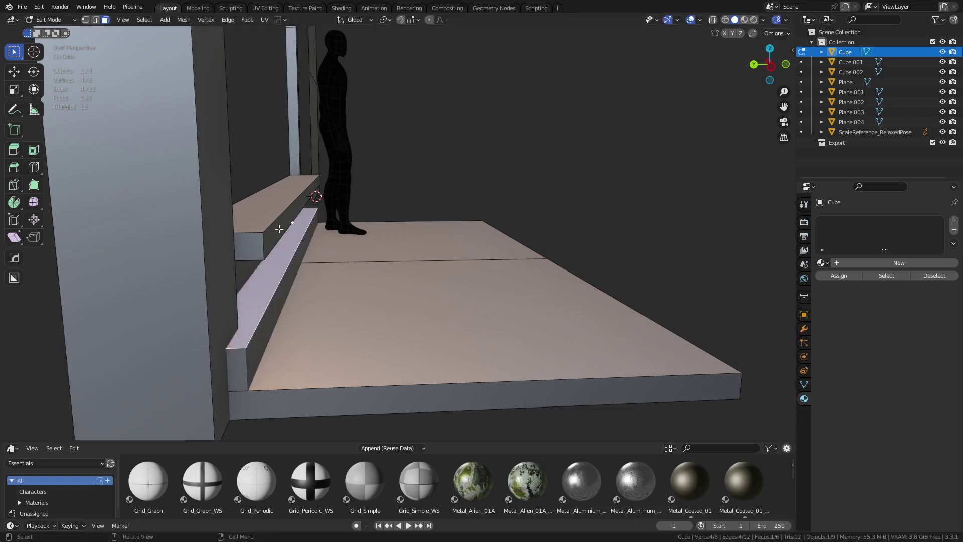
{"action": "key", "text": "alt+q"}
{"action": "left_click", "coordinate": [281, 231]}
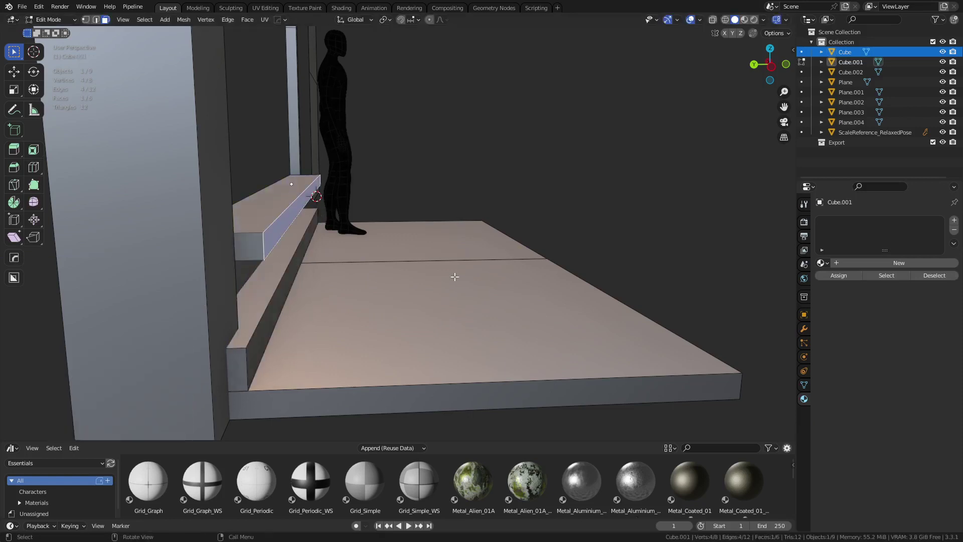
{"action": "key", "text": "g"}
{"action": "key", "text": "y"}
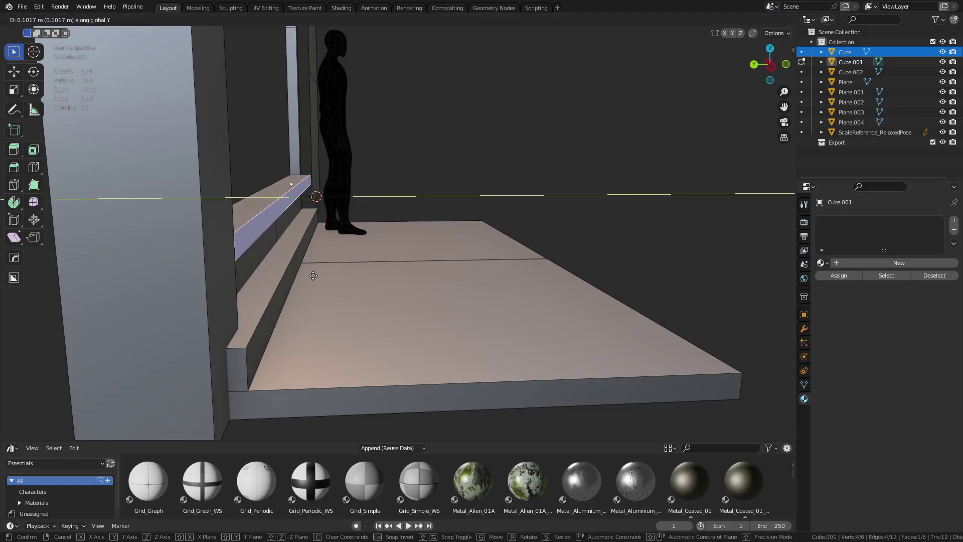
{"action": "left_click", "coordinate": [354, 283]}
{"action": "key", "text": "ctrl+Tab"}
{"action": "left_click", "coordinate": [281, 284]}
{"action": "left_click", "coordinate": [470, 137]}
Step: Duplicate the wide side pillar of the storefront frame and offset the copy 2 m along X
{"action": "scroll", "coordinate": [501, 197], "scroll_direction": "down", "scroll_amount": 4}
{"action": "middle_click_drag", "start_coordinate": [501, 197], "coordinate": [315, 292]}
{"action": "scroll", "coordinate": [395, 200], "scroll_direction": "up", "scroll_amount": 5}
{"action": "left_click", "coordinate": [376, 221]}
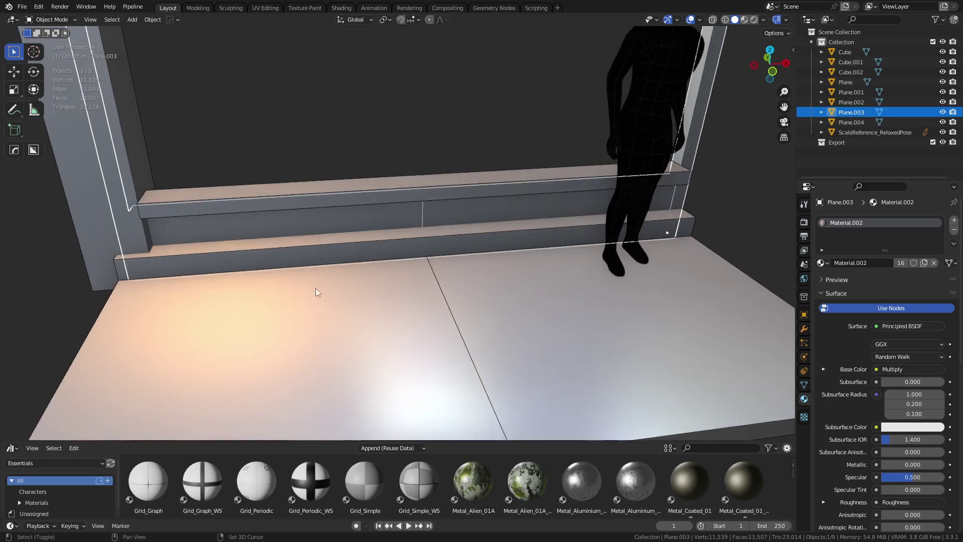
{"action": "left_click", "coordinate": [121, 245]}
{"action": "key", "text": "shift+d"}
{"action": "key", "text": "x"}
{"action": "key", "text": "2"}
{"action": "key", "text": "Return"}
Step: Lower the top vertices of the copied pillar by 3.4 m along Z to turn it into a short block
{"action": "middle_click_drag", "start_coordinate": [370, 245], "coordinate": [396, 274]}
{"action": "key", "text": "ctrl+Tab"}
{"action": "left_click", "coordinate": [444, 269]}
{"action": "scroll", "coordinate": [401, 221], "scroll_direction": "down", "scroll_amount": 4}
{"action": "key", "text": "1"}
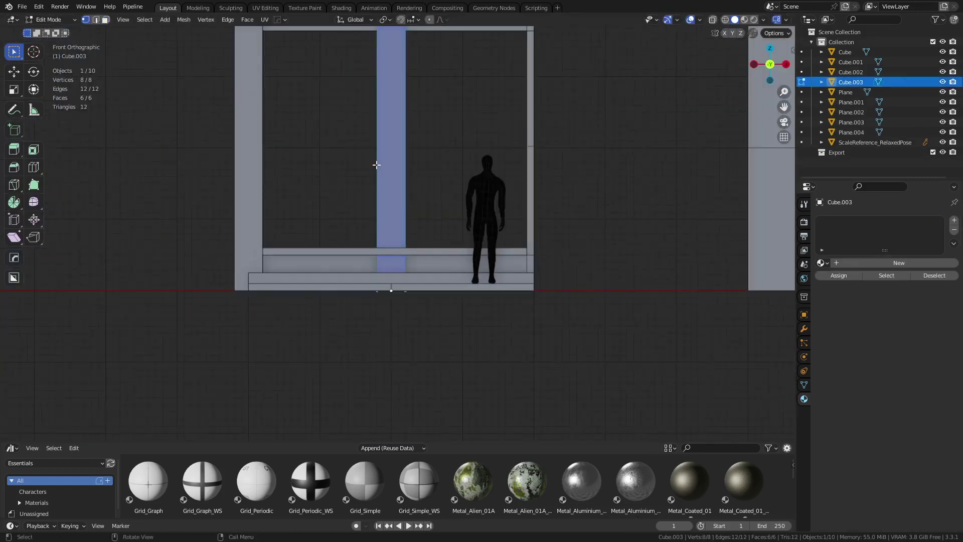
{"action": "scroll", "coordinate": [376, 165], "scroll_direction": "down", "scroll_amount": 5}
{"action": "left_click_drag", "start_coordinate": [361, 175], "coordinate": [437, 115]}
{"action": "scroll", "coordinate": [421, 228], "scroll_direction": "up", "scroll_amount": 10}
{"action": "key", "text": "g"}
{"action": "key", "text": "z"}
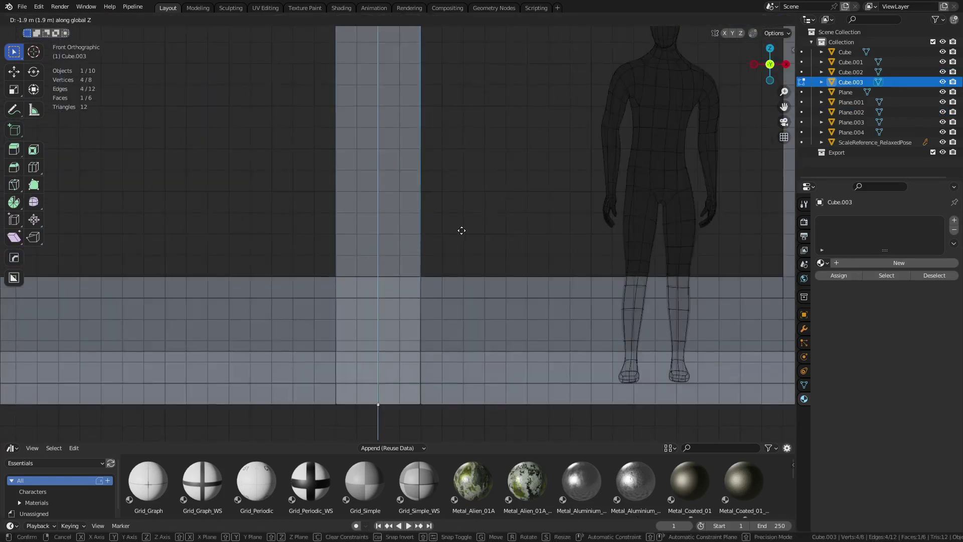
{"action": "left_click", "coordinate": [485, 122]}
Step: Lower the short block's top vertices another 0.1 m along Z to meet the underside of the upper ledge
{"action": "middle_click_drag", "start_coordinate": [474, 257], "coordinate": [434, 194], "text": "shift"}
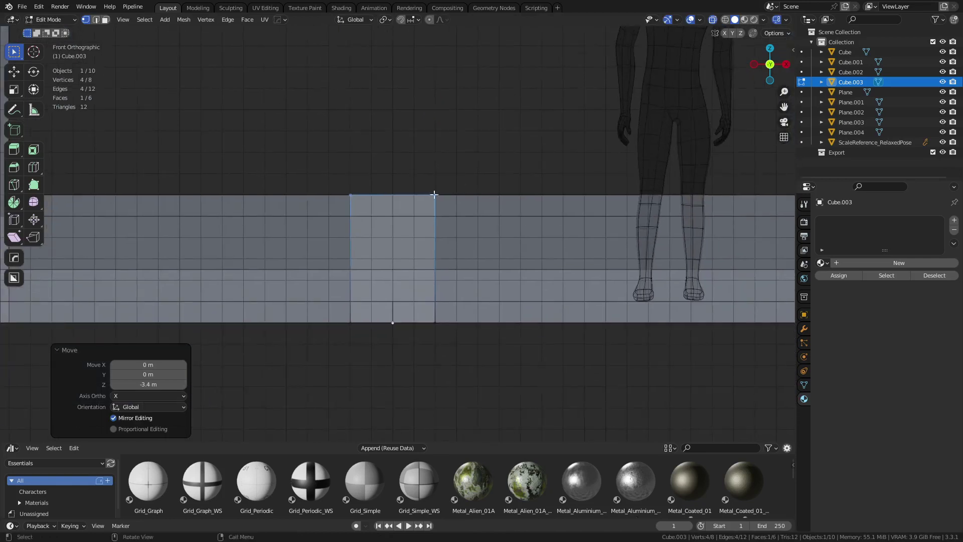
{"action": "left_click_drag", "start_coordinate": [335, 220], "coordinate": [458, 168]}
{"action": "key", "text": "g"}
{"action": "key", "text": "z"}
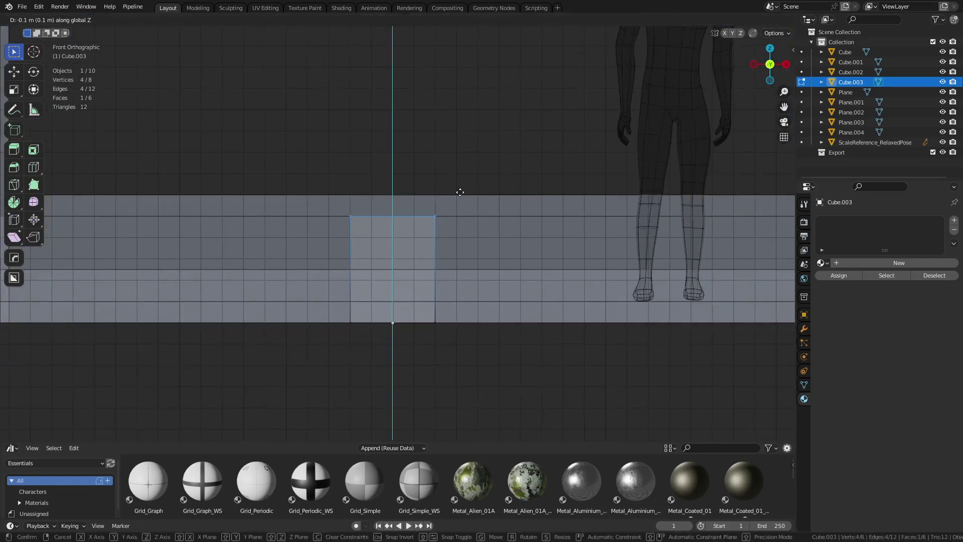
{"action": "left_click", "coordinate": [460, 192], "text": "ctrl"}
Step: Raise the block's bottom vertices along Z so they end inside the lower ledge, and return to Object Mode
{"action": "left_click_drag", "start_coordinate": [338, 359], "coordinate": [444, 306]}
{"action": "key", "text": "g"}
{"action": "key", "text": "z"}
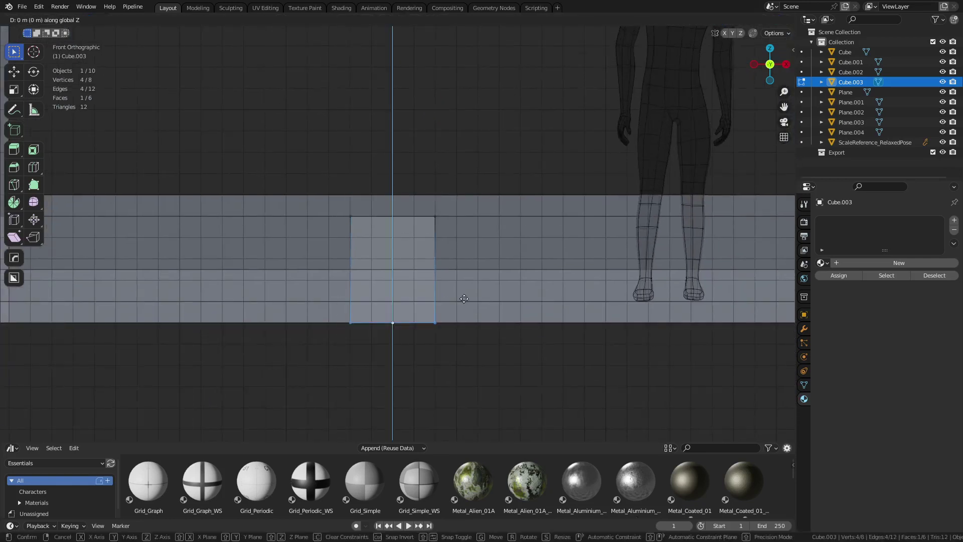
{"action": "left_click", "coordinate": [462, 253]}
{"action": "mouse_move", "coordinate": [463, 254]}
{"action": "middle_mouse_down"}
{"action": "mouse_move", "coordinate": [505, 303]}
{"action": "mouse_move", "coordinate": [458, 270]}
{"action": "mouse_move", "coordinate": [498, 263]}
{"action": "mouse_move", "coordinate": [454, 268]}
{"action": "mouse_move", "coordinate": [461, 276]}
{"action": "middle_mouse_up"}
{"action": "key", "text": "alt+z"}
{"action": "key", "text": "alt+z"}
{"action": "key", "text": "ctrl+Tab"}
{"action": "left_click", "coordinate": [414, 279]}
Step: Move the short block -1 m along X
{"action": "type", "text": "gy"}
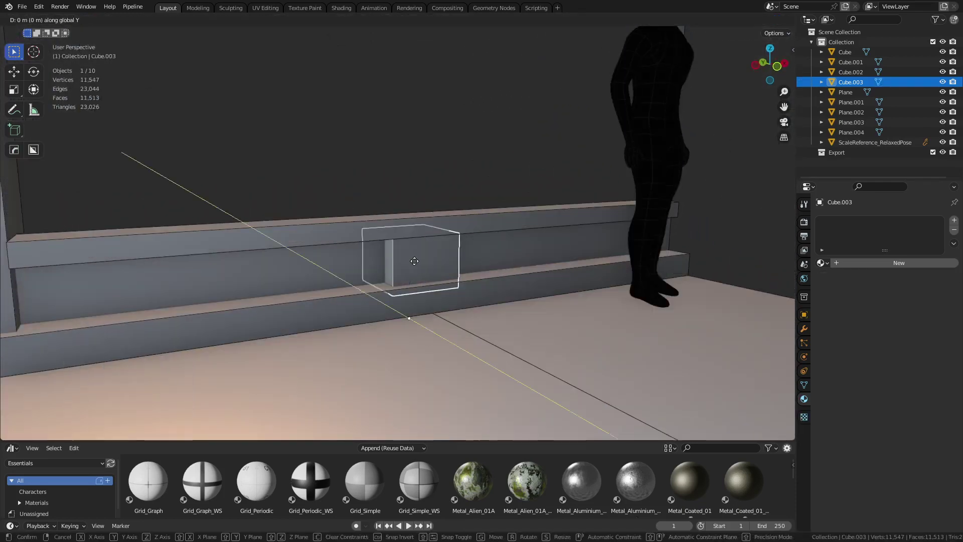
{"action": "type", "text": "x-1"}
{"action": "key", "text": "Return"}
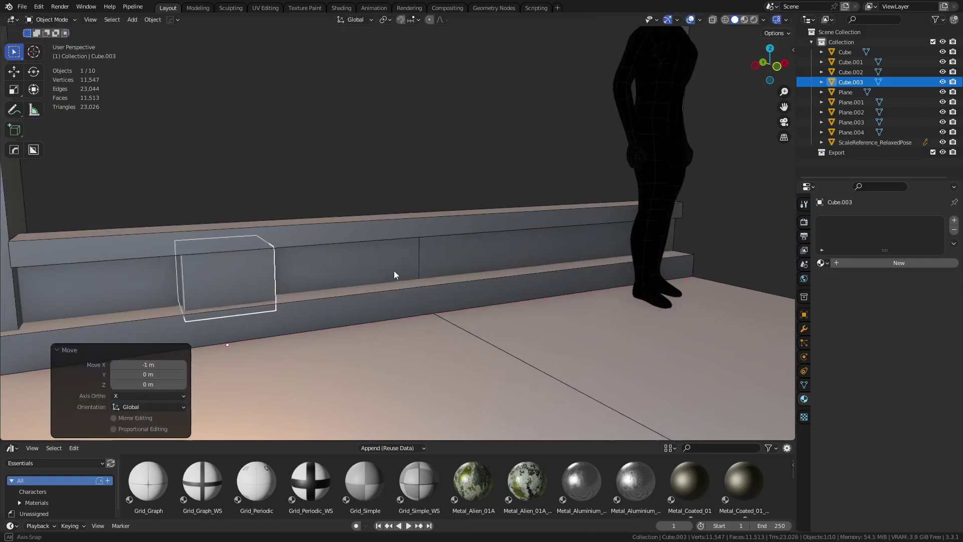
Step: Scale the block's whole mesh to about 0.33 along X to make a narrow divider
{"action": "key", "text": "KP_1"}
{"action": "middle_click_drag", "start_coordinate": [360, 252], "coordinate": [354, 261], "text": "shift"}
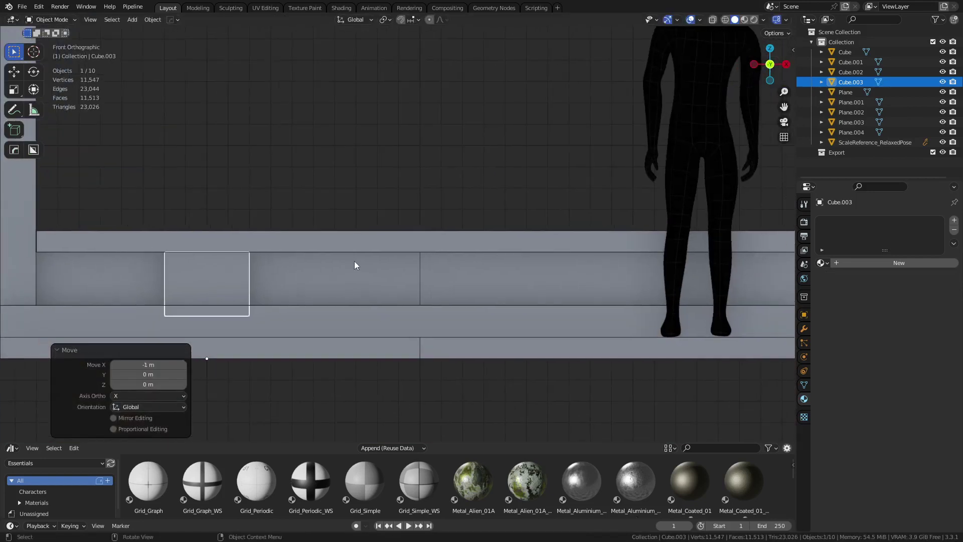
{"action": "key", "text": "ctrl+Tab"}
{"action": "left_click", "coordinate": [453, 309]}
{"action": "key", "text": "a"}
{"action": "key", "text": "s"}
{"action": "key", "text": "x"}
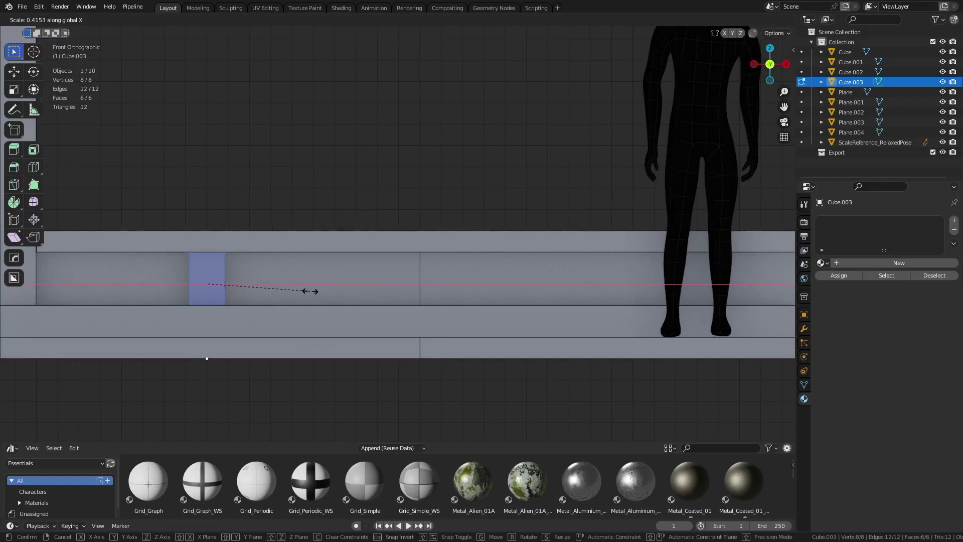
{"action": "left_click", "coordinate": [290, 290]}
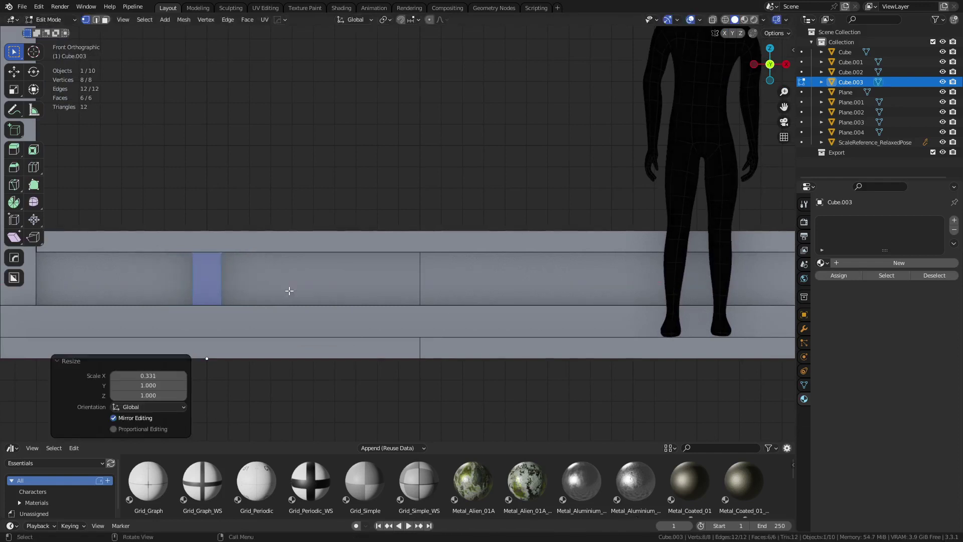
Step: Return to Object Mode and move the narrow divider 0.6 m along X toward the center seam
{"action": "key", "text": "ctrl+Tab"}
{"action": "left_click", "coordinate": [271, 288]}
{"action": "key", "text": "g"}
{"action": "key", "text": "x"}
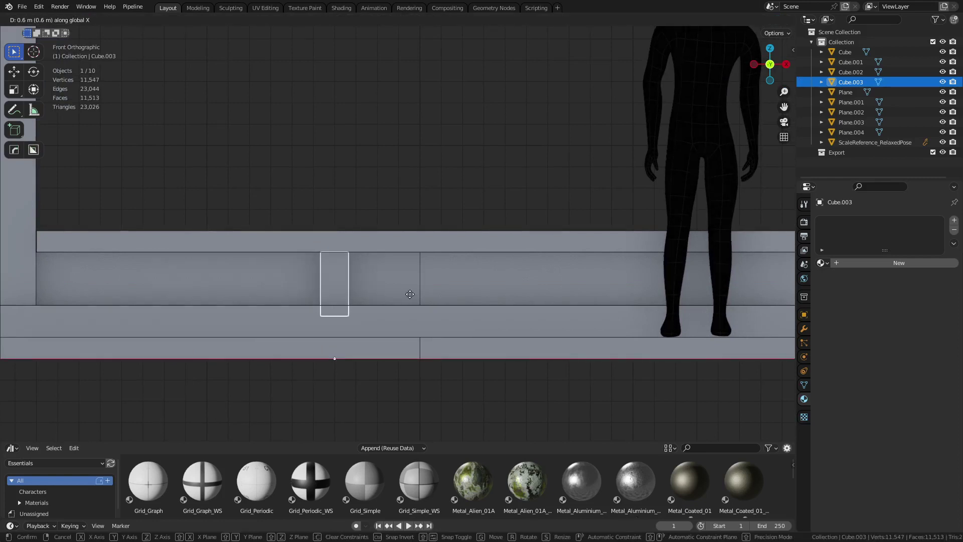
{"action": "left_click", "coordinate": [409, 293]}
Step: Duplicate the narrow divider and offset the copy 0.9 m along X
{"action": "key", "text": "shift+d"}
{"action": "key", "text": "x"}
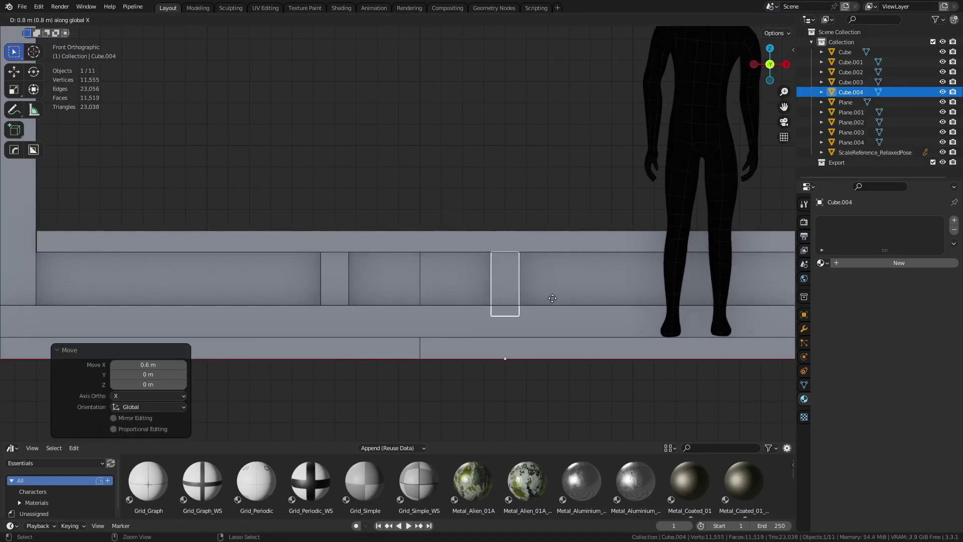
{"action": "left_click", "coordinate": [565, 301]}
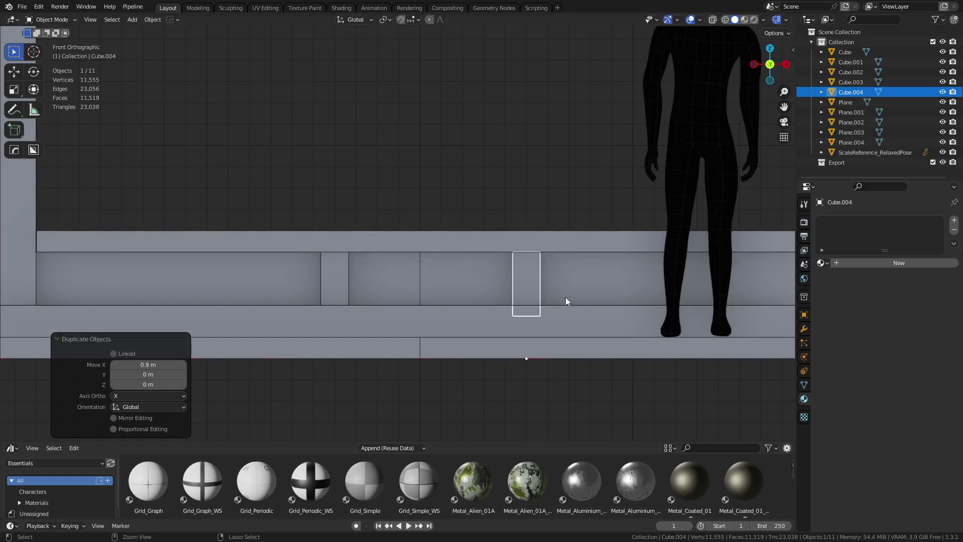
Step: Shift the duplicated divider along X so both dividers sit symmetrically about the center seam
{"action": "left_click", "coordinate": [326, 290]}
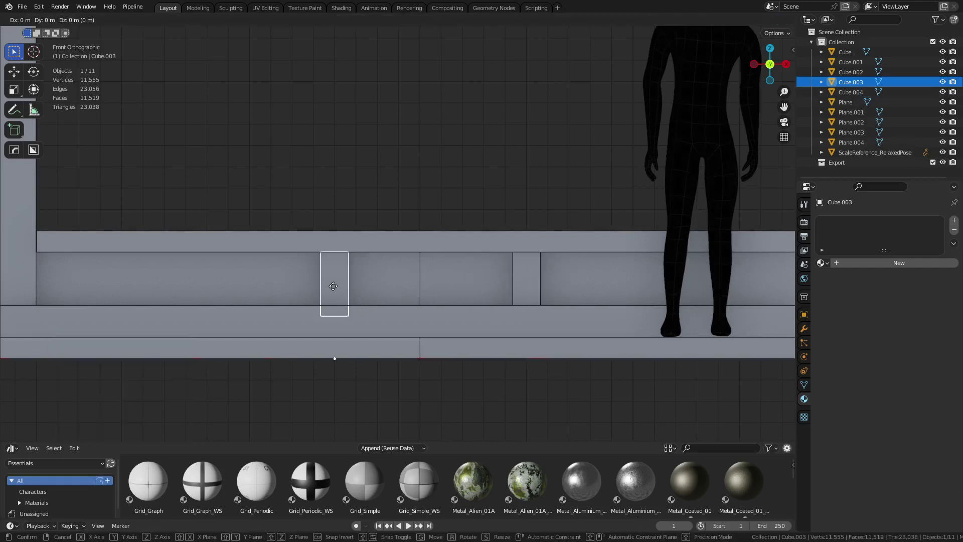
{"action": "left_click", "coordinate": [522, 286]}
{"action": "key", "text": "g"}
{"action": "key", "text": "x"}
{"action": "left_click", "coordinate": [531, 292]}
{"action": "left_click", "coordinate": [454, 155]}
Step: Add a 2 m plane at the world origin while in the front view
{"action": "scroll", "coordinate": [455, 222], "scroll_direction": "down", "scroll_amount": 3}
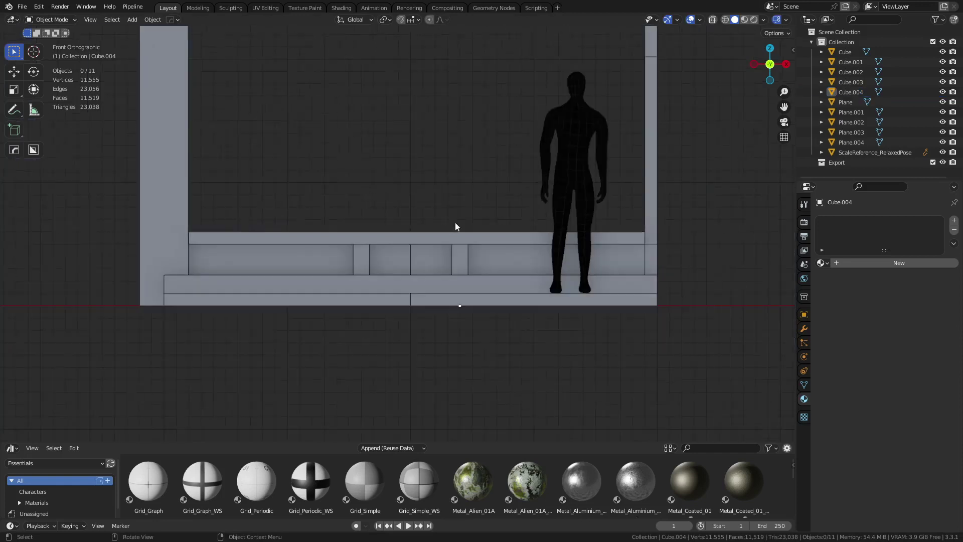
{"action": "middle_click_drag", "start_coordinate": [455, 223], "coordinate": [391, 287]}
{"action": "middle_click_drag", "start_coordinate": [348, 218], "coordinate": [408, 251], "text": "shift"}
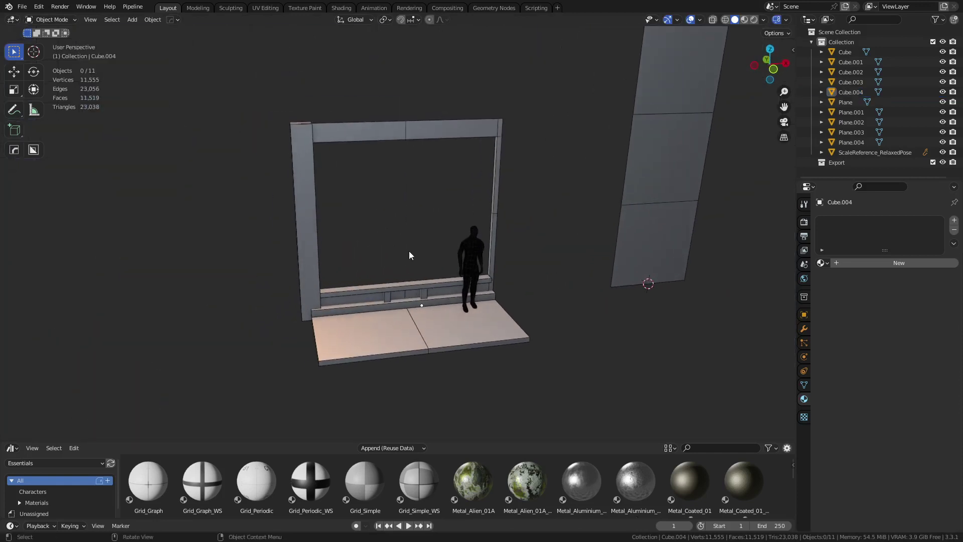
{"action": "scroll", "coordinate": [413, 256], "scroll_direction": "up", "scroll_amount": 2}
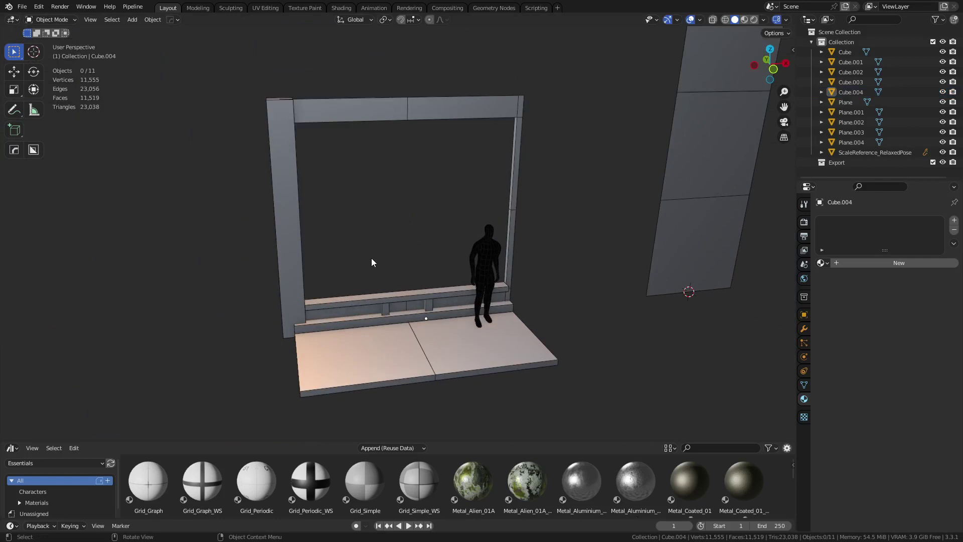
{"action": "key", "text": "KP_1"}
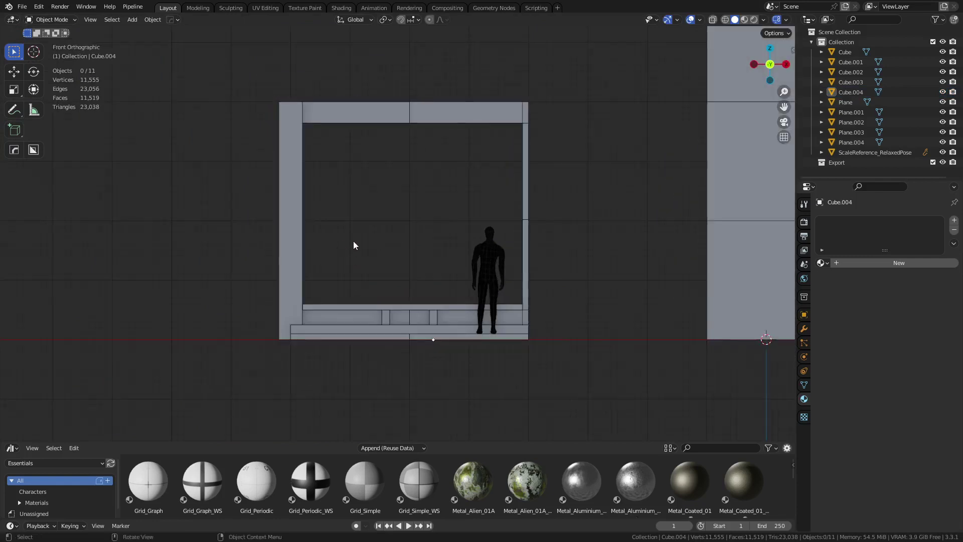
{"action": "key", "text": "shift+a"}
{"action": "mouse_move", "coordinate": [359, 234]}
{"action": "left_click", "coordinate": [425, 240]}
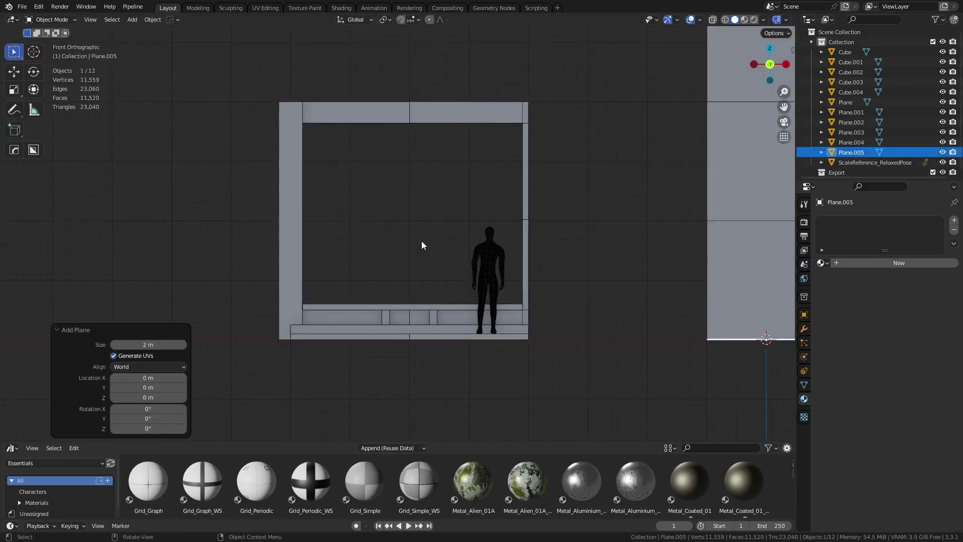
Step: Rotate the new plane's mesh 90° about X in Edit Mode so it stands upright
{"action": "scroll", "coordinate": [525, 240], "scroll_direction": "down", "scroll_amount": 5}
{"action": "key", "text": "Tab"}
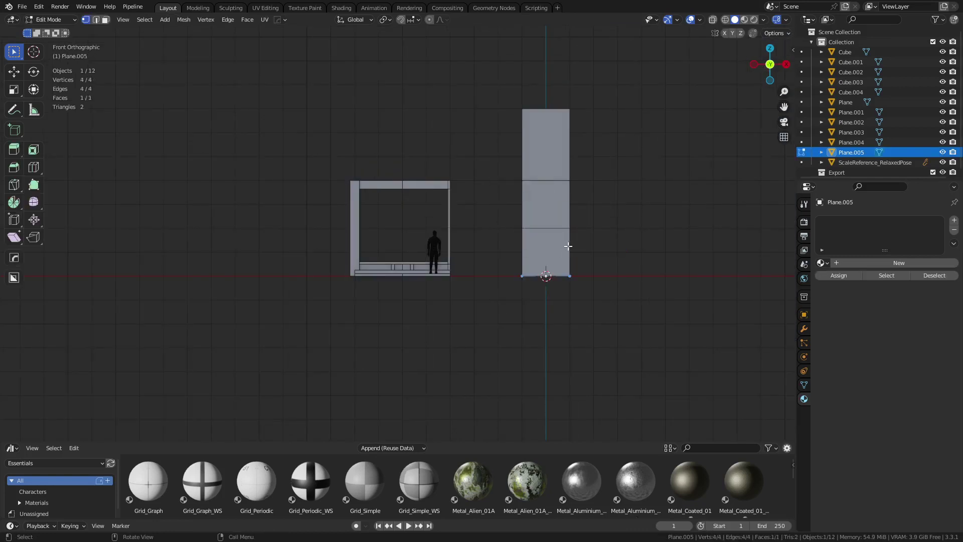
{"action": "key", "text": "r"}
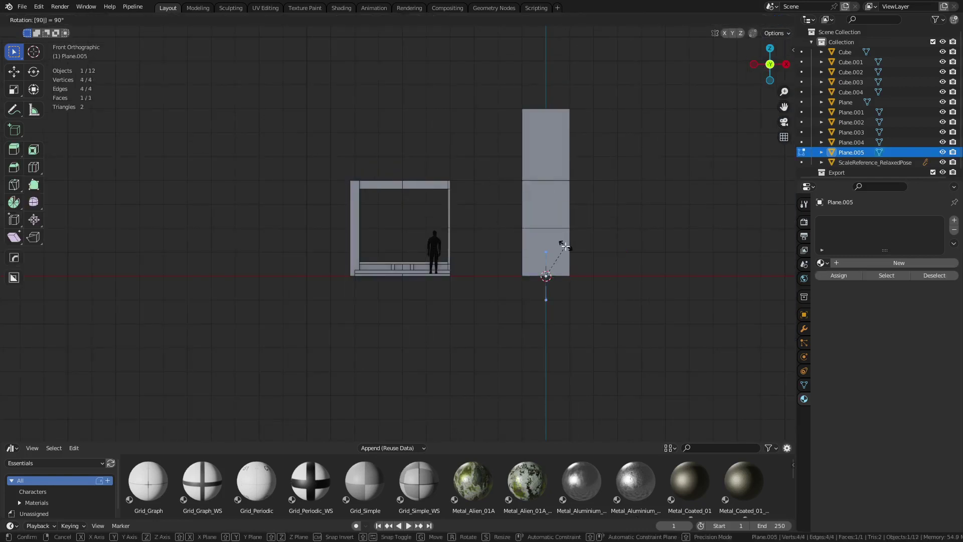
{"action": "key", "text": "x"}
{"action": "key", "text": "Return"}
{"action": "key", "text": "Tab"}
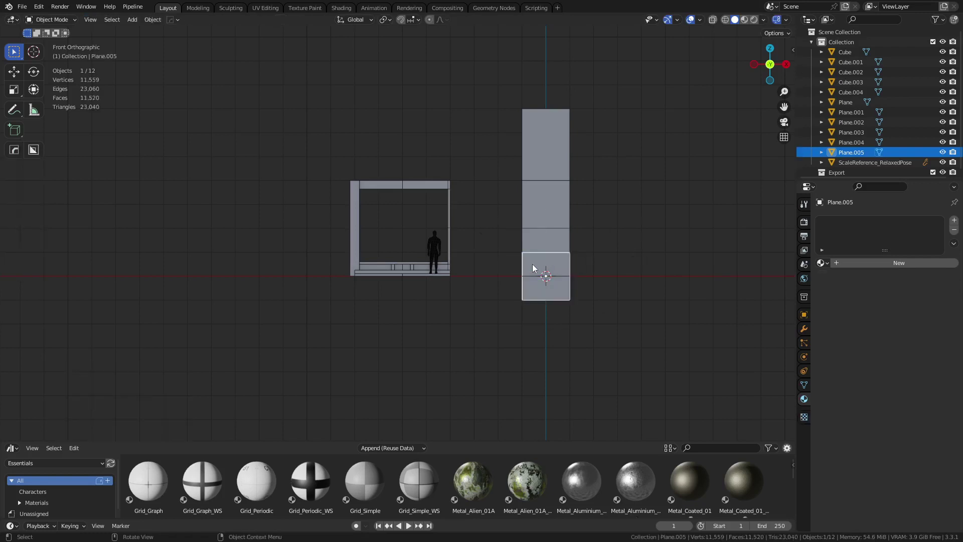
Step: Move the upright plane -7 m along X and 3 m along Z into the window opening
{"action": "key", "text": "g"}
{"action": "left_click", "coordinate": [372, 209]}
{"action": "scroll", "coordinate": [372, 209], "scroll_direction": "up", "scroll_amount": 5}
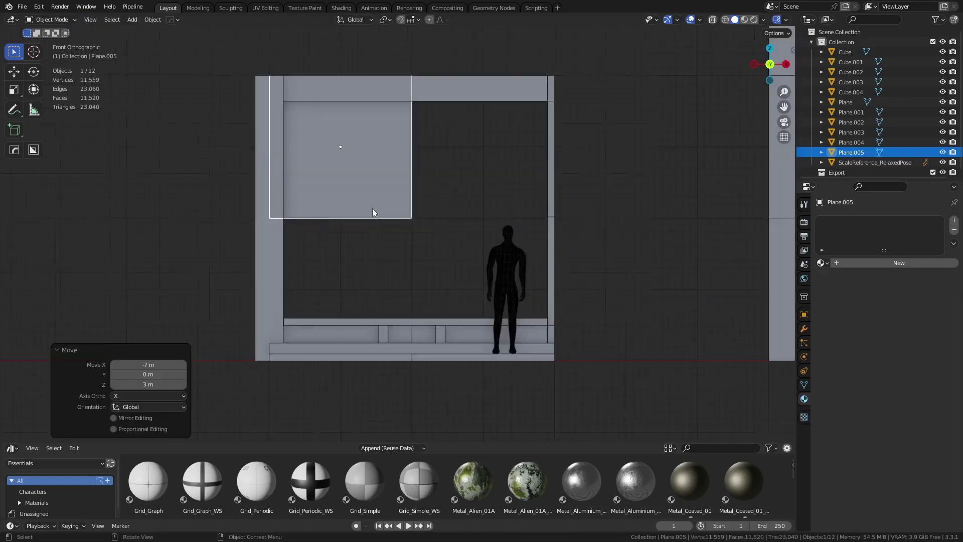
Step: Lower the plane's top edge about 0.3 m along Z in Edit Mode
{"action": "key", "text": "Tab"}
{"action": "key", "text": "alt+z"}
{"action": "left_click_drag", "start_coordinate": [207, 104], "coordinate": [382, 58]}
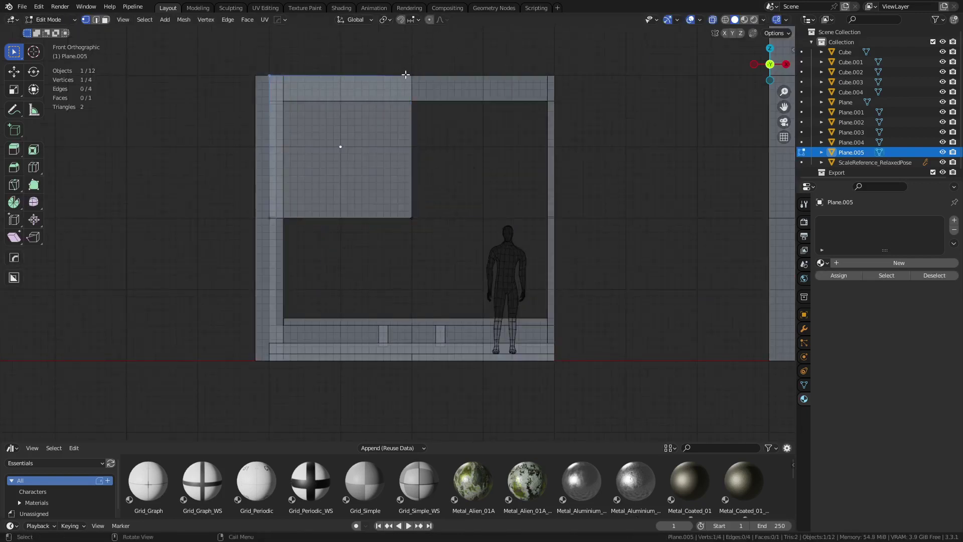
{"action": "left_click_drag", "start_coordinate": [258, 114], "coordinate": [433, 63]}
{"action": "key", "text": "g"}
{"action": "key", "text": "z"}
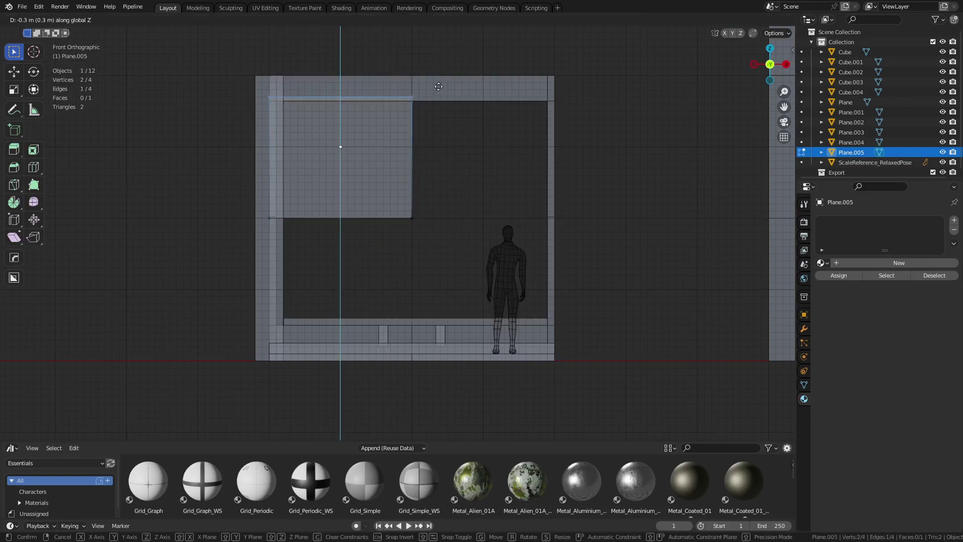
{"action": "left_click", "coordinate": [438, 87]}
Step: Move the plane's left edge 0.2 m along X to the left post and stretch its right edge to the right post
{"action": "left_click_drag", "start_coordinate": [244, 239], "coordinate": [299, 64]}
{"action": "key", "text": "g"}
{"action": "key", "text": "x"}
{"action": "left_click", "coordinate": [344, 170]}
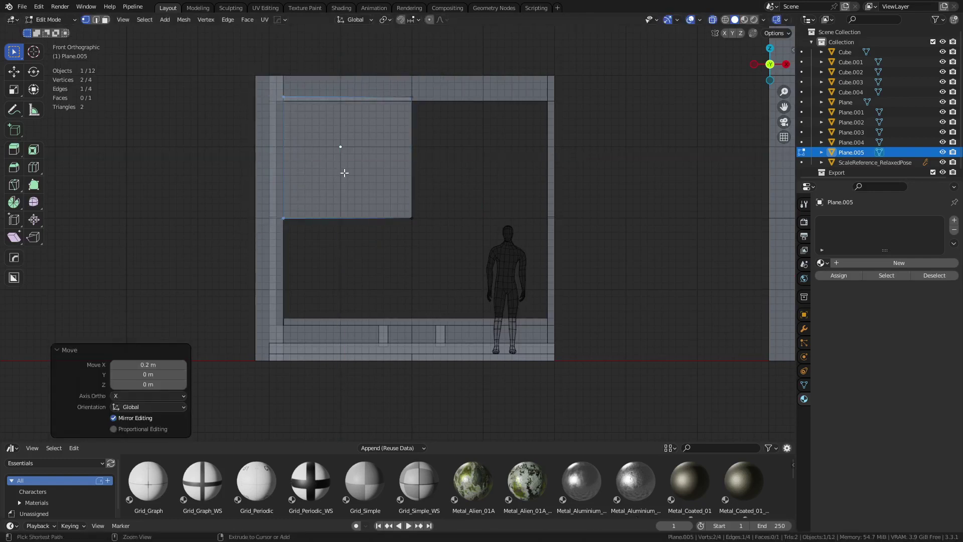
{"action": "left_click_drag", "start_coordinate": [346, 256], "coordinate": [454, 72]}
{"action": "key", "text": "g"}
{"action": "key", "text": "x"}
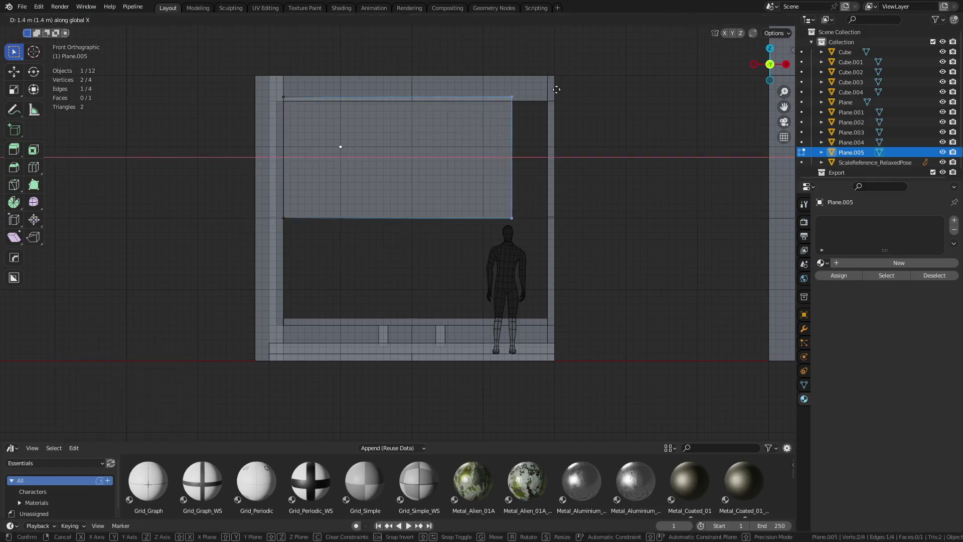
{"action": "left_click", "coordinate": [583, 87]}
Step: Move the plane's bottom edge -1.4 m along Z to meet the upper ledge
{"action": "left_click_drag", "start_coordinate": [277, 240], "coordinate": [563, 187]}
{"action": "key", "text": "g"}
{"action": "key", "text": "z"}
{"action": "left_click", "coordinate": [553, 273]}
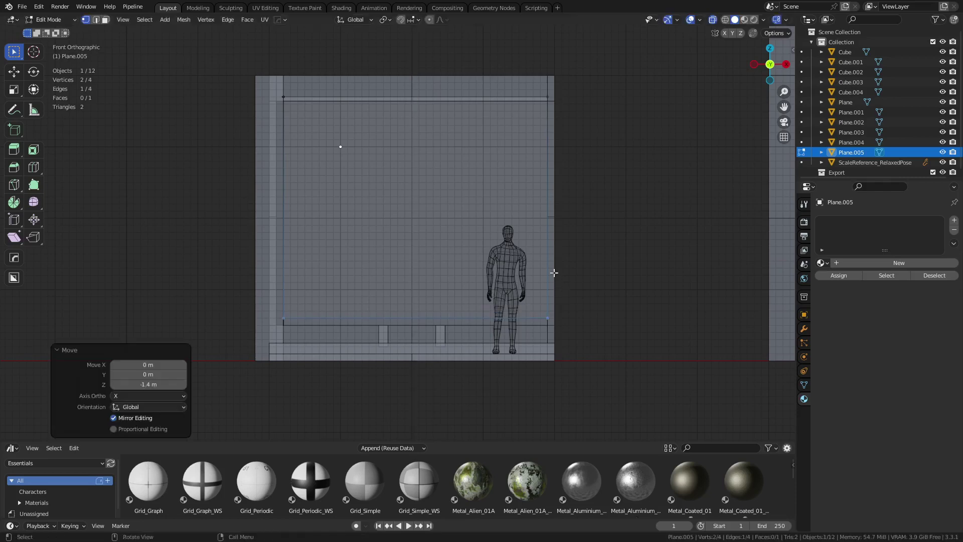
Step: Nudge the plane's top edge slightly down along Z and return to Object Mode
{"action": "middle_click_drag", "start_coordinate": [484, 139], "coordinate": [486, 162], "text": "shift"}
{"action": "left_click_drag", "start_coordinate": [245, 155], "coordinate": [596, 96]}
{"action": "key", "text": "g"}
{"action": "key", "text": "z"}
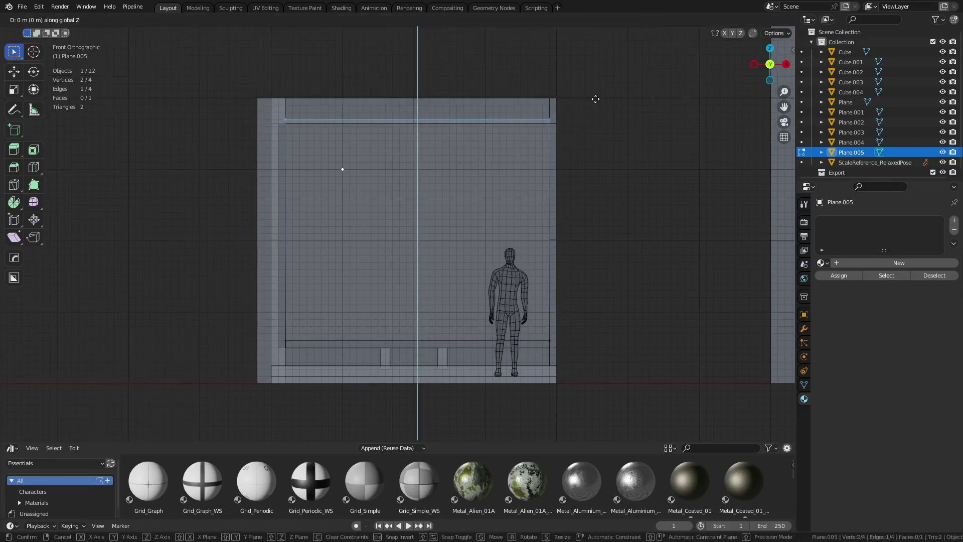
{"action": "left_click", "coordinate": [600, 106]}
{"action": "key", "text": "Tab"}
Step: Lower the underside vertices of the wall frame's top beam about 0.04 m along Z to match the plane
{"action": "left_click", "coordinate": [387, 122]}
{"action": "key", "text": "Tab"}
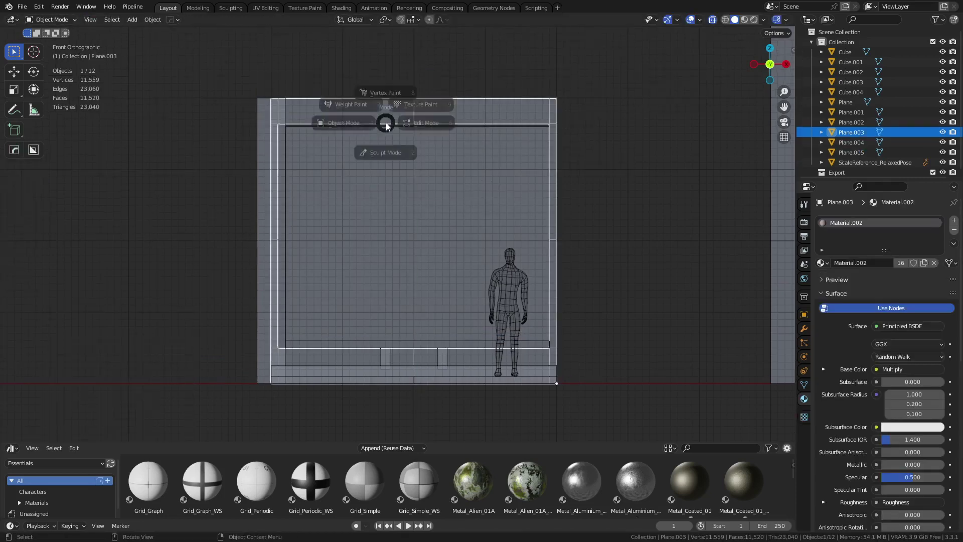
{"action": "left_click_drag", "start_coordinate": [198, 156], "coordinate": [594, 115]}
{"action": "key", "text": "g"}
{"action": "key", "text": "z"}
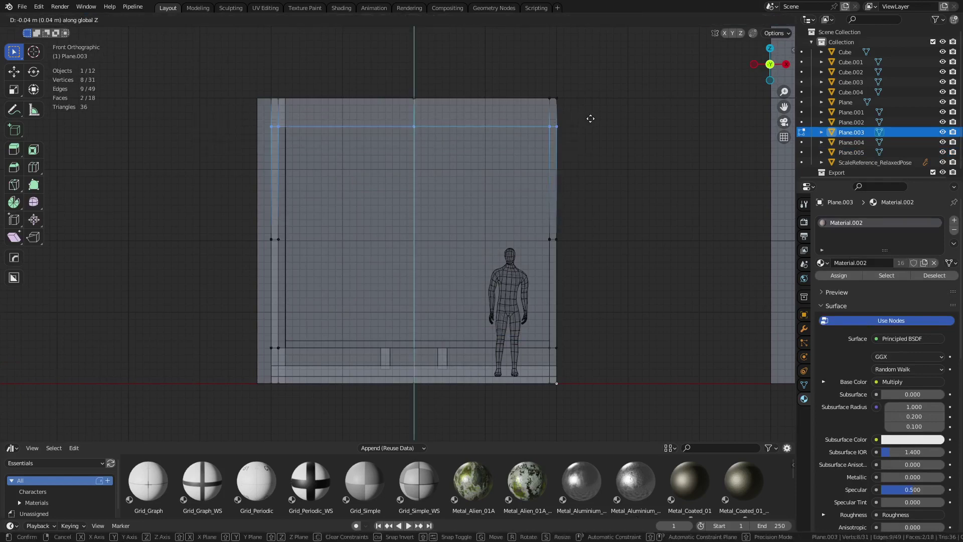
{"action": "left_click", "coordinate": [591, 119]}
{"action": "key", "text": "alt+z"}
{"action": "key", "text": "alt+z"}
{"action": "key", "text": "Tab"}
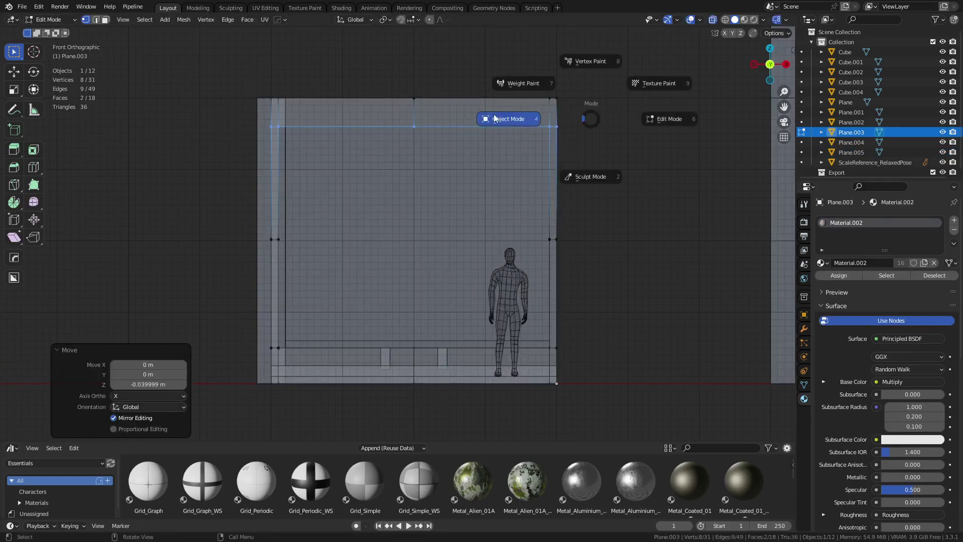
{"action": "left_click", "coordinate": [494, 118]}
{"action": "key", "text": "alt+z"}
Step: Extrude the whole window plane about -0.095 m along Y to give it thickness
{"action": "left_click", "coordinate": [409, 187]}
{"action": "middle_click_drag", "start_coordinate": [342, 168], "coordinate": [342, 194]}
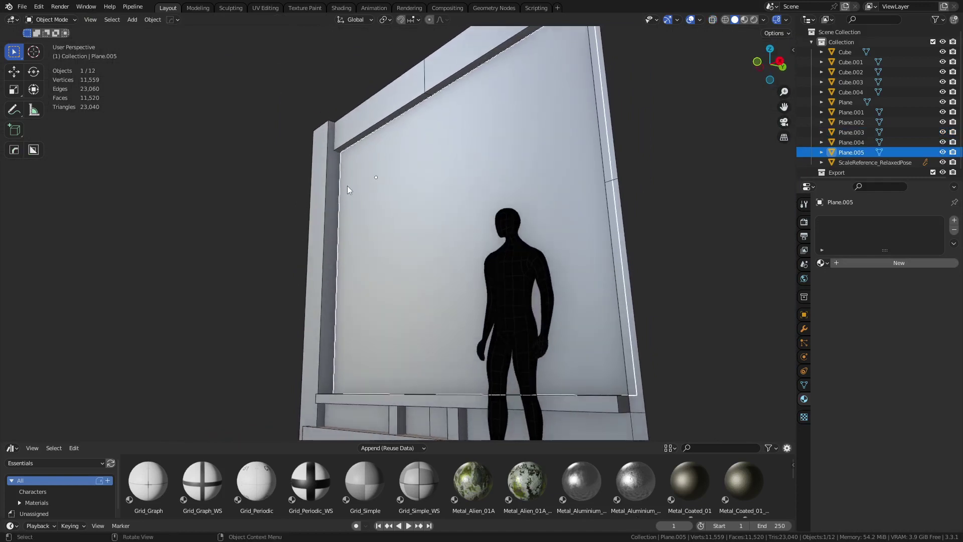
{"action": "middle_click_drag", "start_coordinate": [371, 185], "coordinate": [411, 221]}
{"action": "key", "text": "ctrl+Tab"}
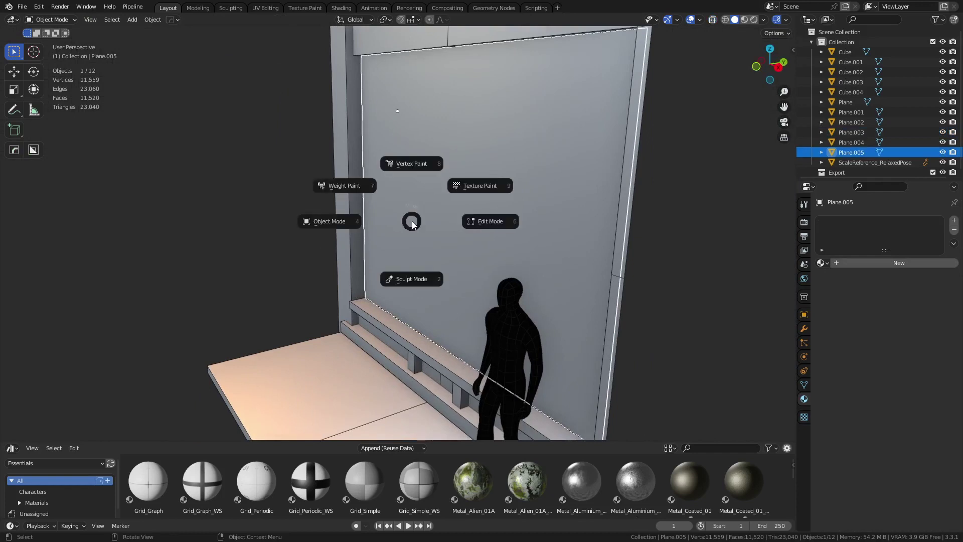
{"action": "left_click", "coordinate": [477, 232]}
{"action": "middle_click_drag", "start_coordinate": [380, 302], "coordinate": [427, 296]}
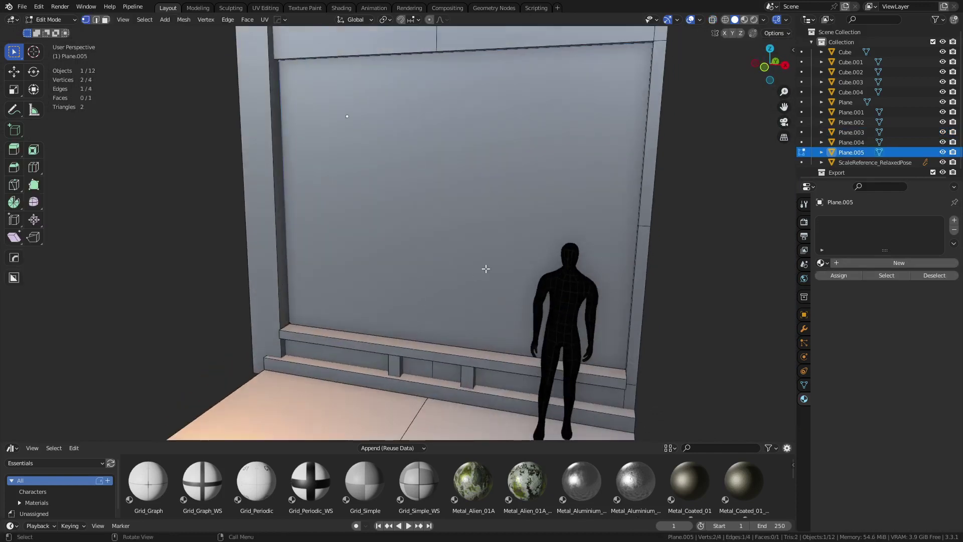
{"action": "key", "text": "a"}
{"action": "middle_click_drag", "start_coordinate": [486, 269], "coordinate": [419, 290]}
{"action": "key", "text": "e"}
{"action": "key", "text": "y"}
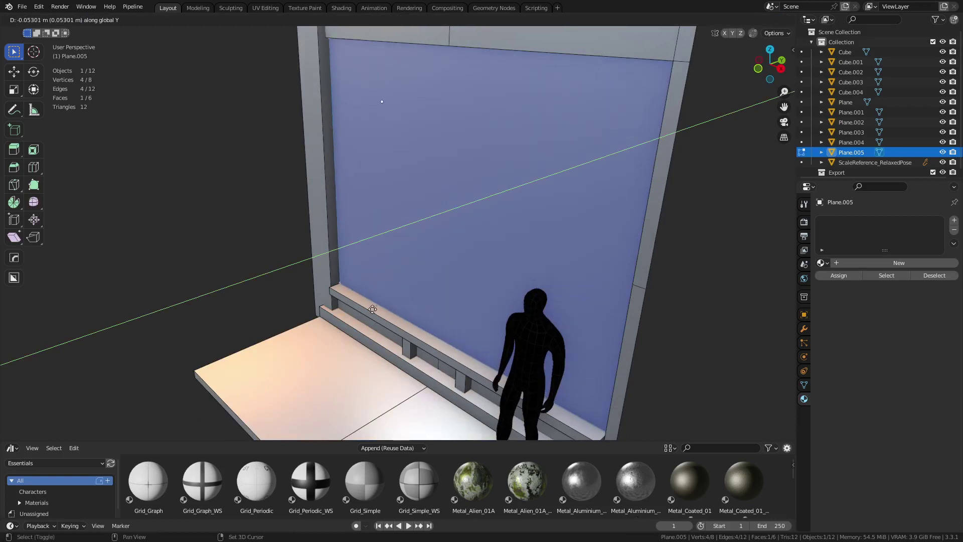
{"action": "left_click", "coordinate": [346, 324]}
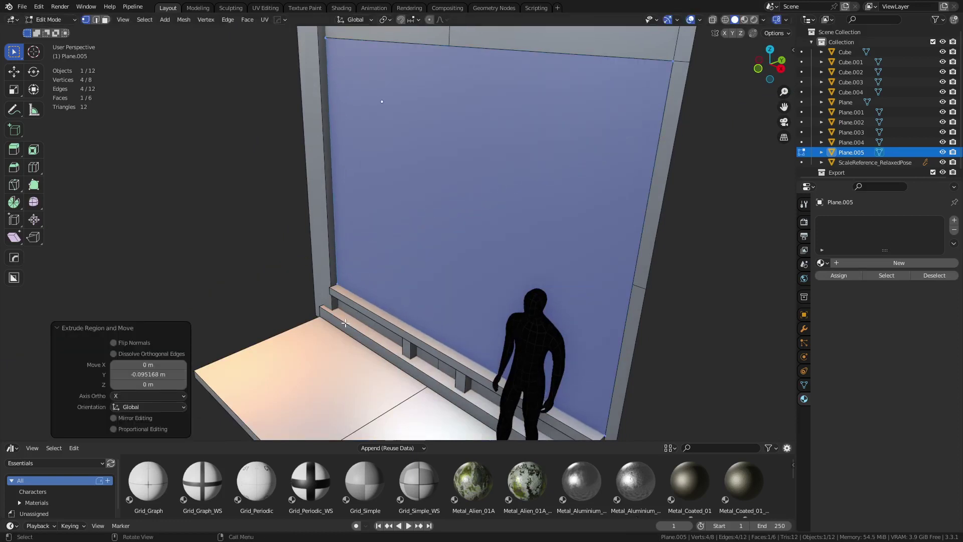
Step: Inset the window panel's front, back and bottom faces together by about 0.065 m
{"action": "middle_click_drag", "start_coordinate": [347, 323], "coordinate": [415, 244]}
{"action": "key", "text": "alt+z"}
{"action": "key", "text": "3"}
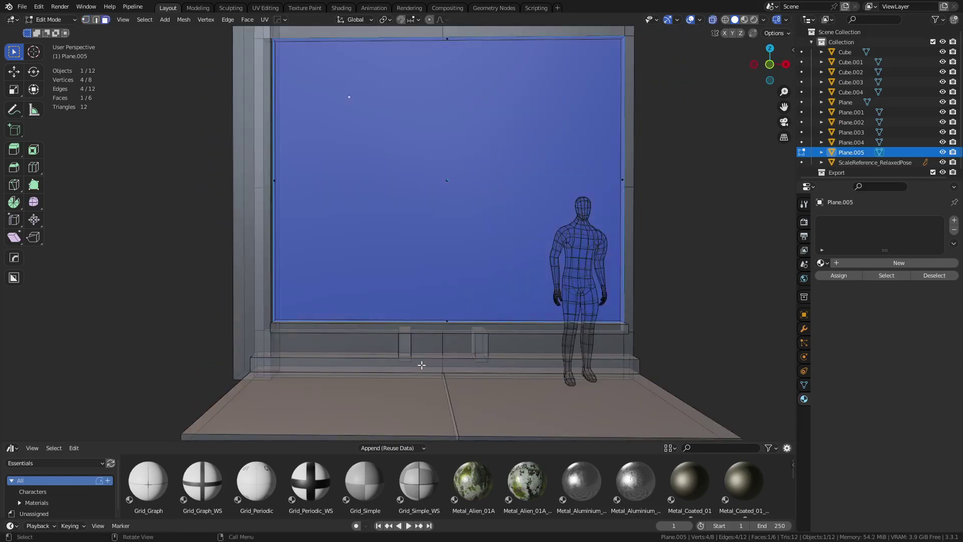
{"action": "left_click_drag", "start_coordinate": [420, 326], "coordinate": [480, 136]}
{"action": "middle_click_drag", "start_coordinate": [477, 224], "coordinate": [452, 341]}
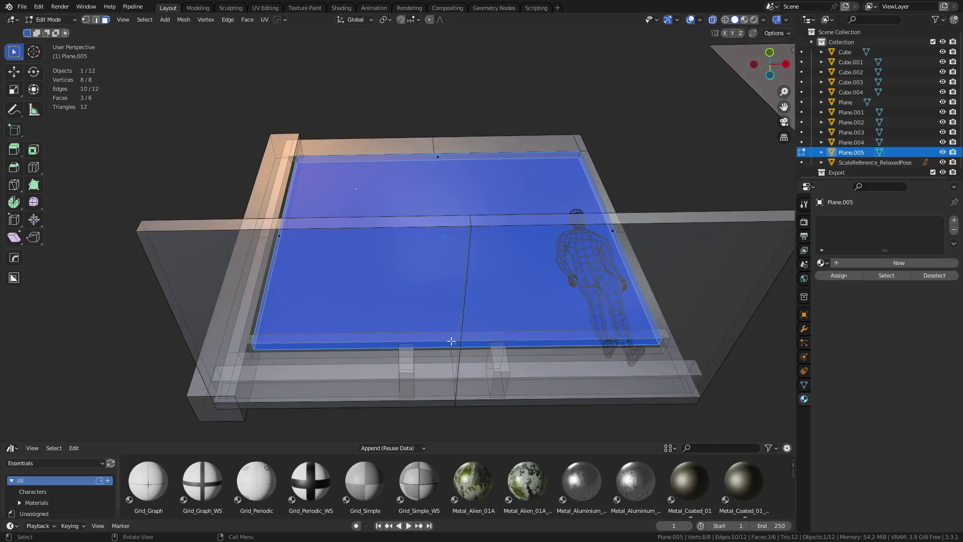
{"action": "key", "text": "alt+z"}
{"action": "middle_click_drag", "start_coordinate": [438, 169], "coordinate": [499, 354]}
{"action": "key", "text": "i"}
{"action": "left_click", "coordinate": [496, 350]}
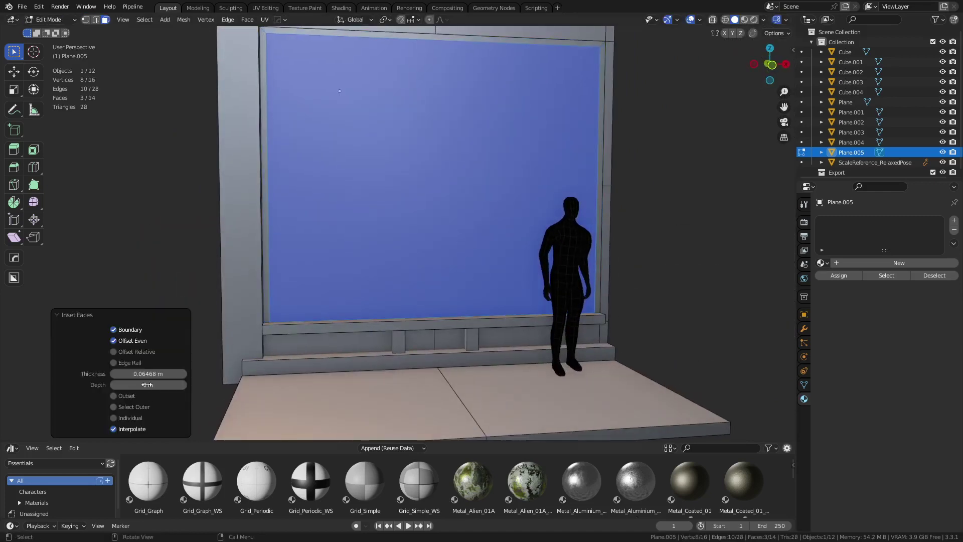
Step: Enable Edge Rail with an inset thickness of about 0.107 m, and delete the inset faces to open the frame
{"action": "middle_click_drag", "start_coordinate": [412, 296], "coordinate": [426, 357], "text": "shift"}
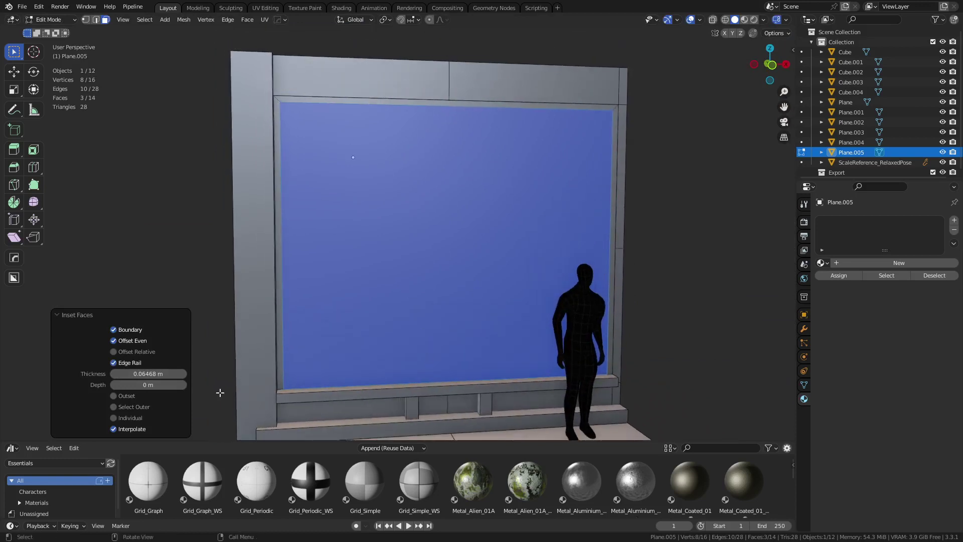
{"action": "left_click_drag", "start_coordinate": [149, 373], "coordinate": [171, 374]}
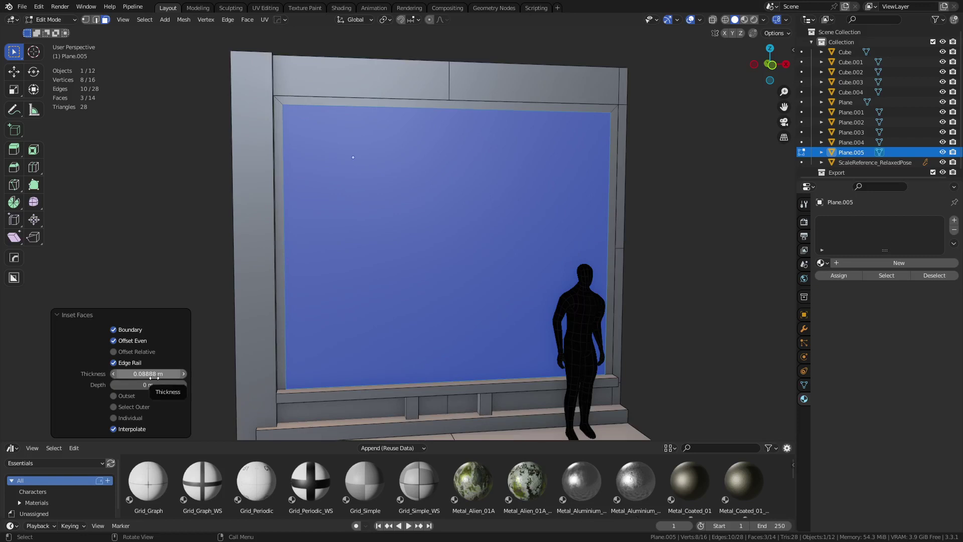
{"action": "left_click_drag", "start_coordinate": [154, 377], "coordinate": [155, 376]}
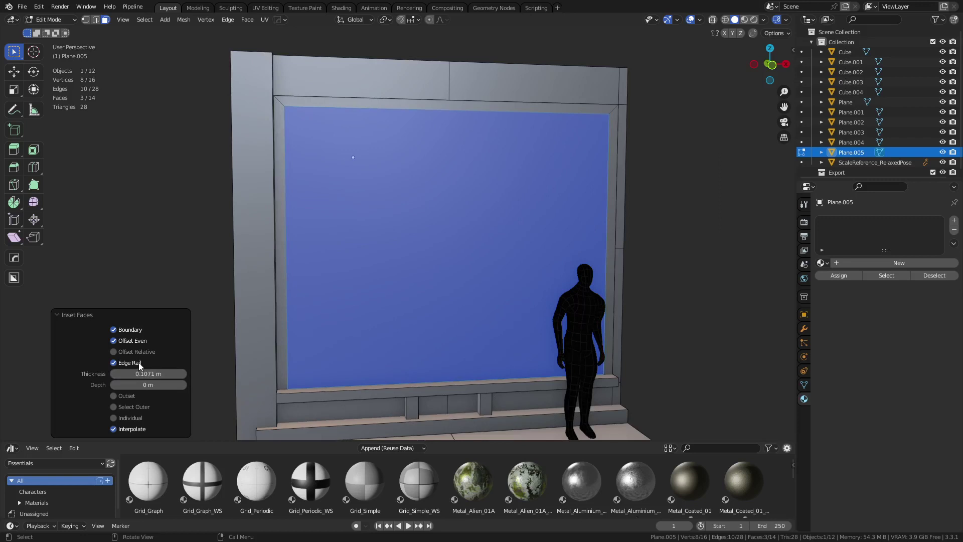
{"action": "key", "text": "x"}
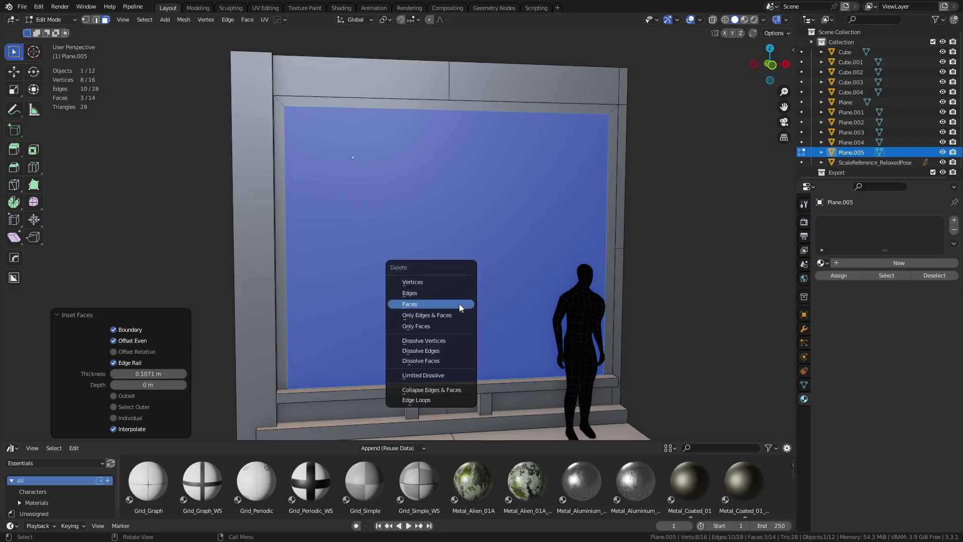
{"action": "left_click", "coordinate": [460, 307]}
Step: Fill a face between the front and back inner edges of the window frame's left side
{"action": "middle_click_drag", "start_coordinate": [484, 329], "coordinate": [396, 316]}
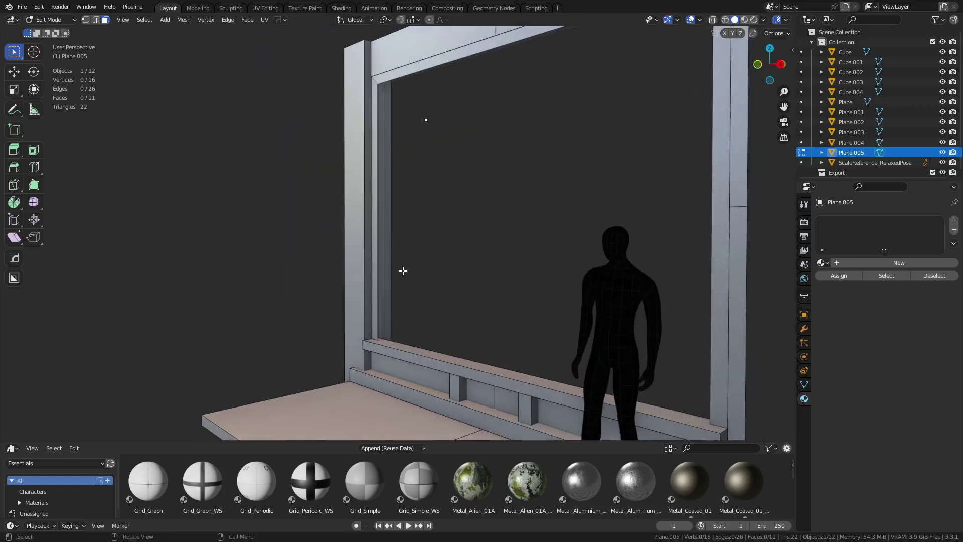
{"action": "left_click", "coordinate": [376, 304]}
{"action": "left_click", "coordinate": [379, 307]}
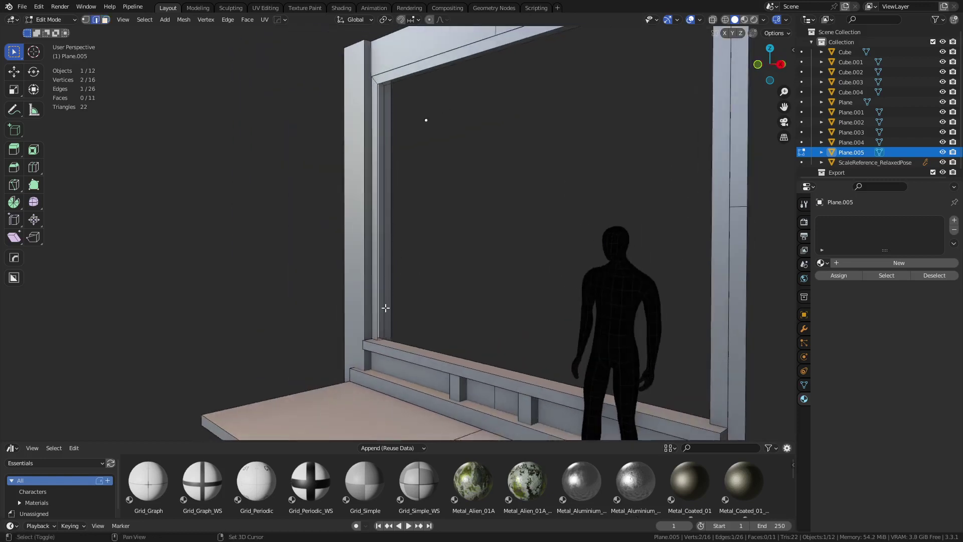
{"action": "left_click", "coordinate": [385, 308], "text": "shift"}
{"action": "key", "text": "KP_Decimal"}
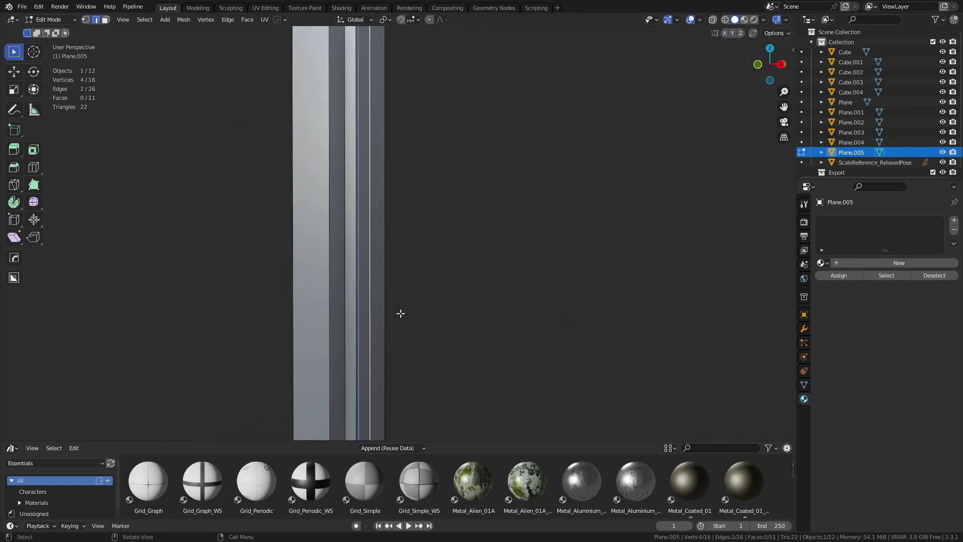
{"action": "scroll", "coordinate": [400, 308], "scroll_direction": "down", "scroll_amount": 4}
{"action": "mouse_move", "coordinate": [393, 290]}
{"action": "middle_mouse_down"}
{"action": "mouse_move", "coordinate": [370, 279]}
{"action": "mouse_move", "coordinate": [401, 293]}
{"action": "middle_mouse_up"}
{"action": "left_click", "coordinate": [402, 290]}
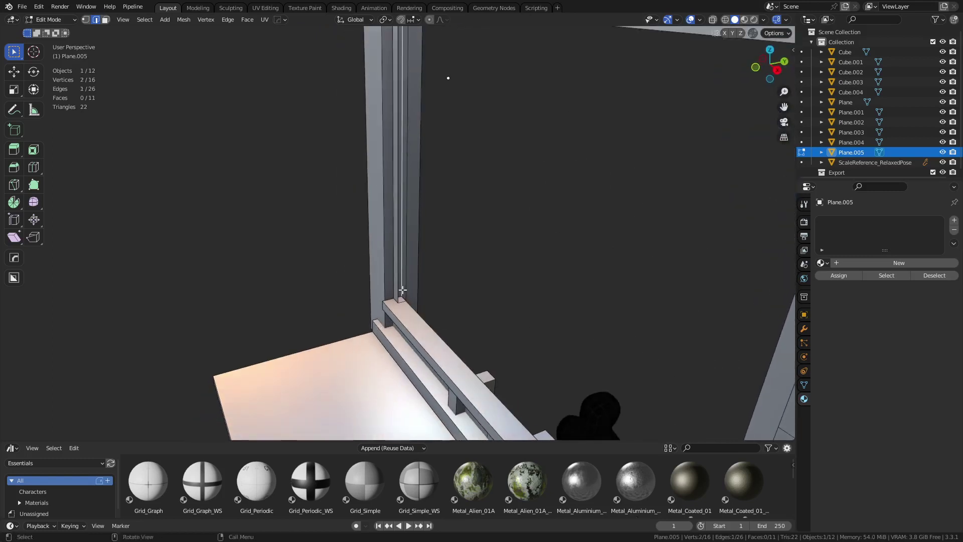
{"action": "left_click", "coordinate": [395, 287]}
{"action": "left_click", "coordinate": [398, 295]}
{"action": "left_click", "coordinate": [407, 295], "text": "shift"}
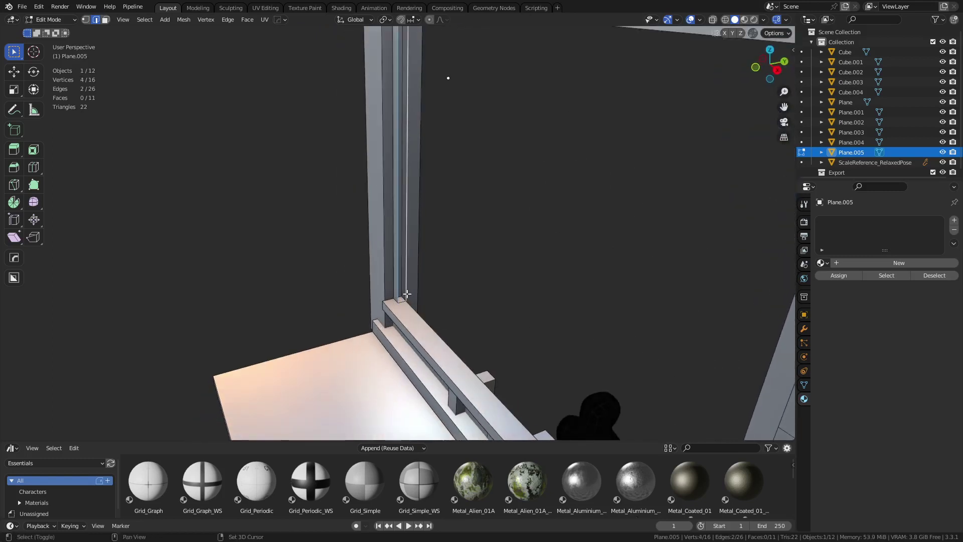
{"action": "key", "text": "f"}
Step: Fill the remaining inner faces along the frame's top and right side, and return to Object Mode with nothing selected
{"action": "middle_click_drag", "start_coordinate": [473, 286], "coordinate": [394, 171]}
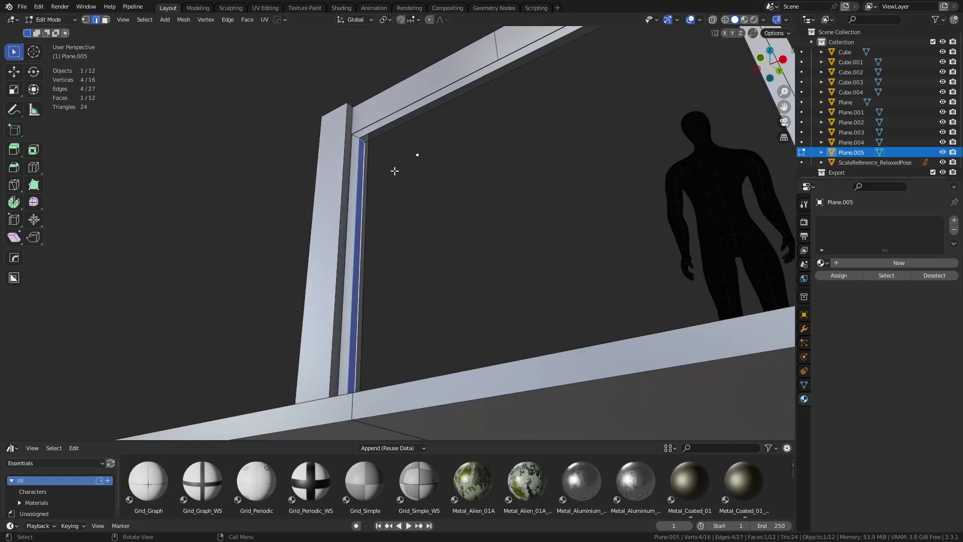
{"action": "left_click", "coordinate": [363, 141]}
{"action": "key", "text": "f"}
{"action": "middle_click_drag", "start_coordinate": [418, 260], "coordinate": [402, 311]}
{"action": "key", "text": "f"}
{"action": "key", "text": "ctrl+Tab"}
{"action": "left_click", "coordinate": [479, 308]}
{"action": "left_click", "coordinate": [408, 234]}
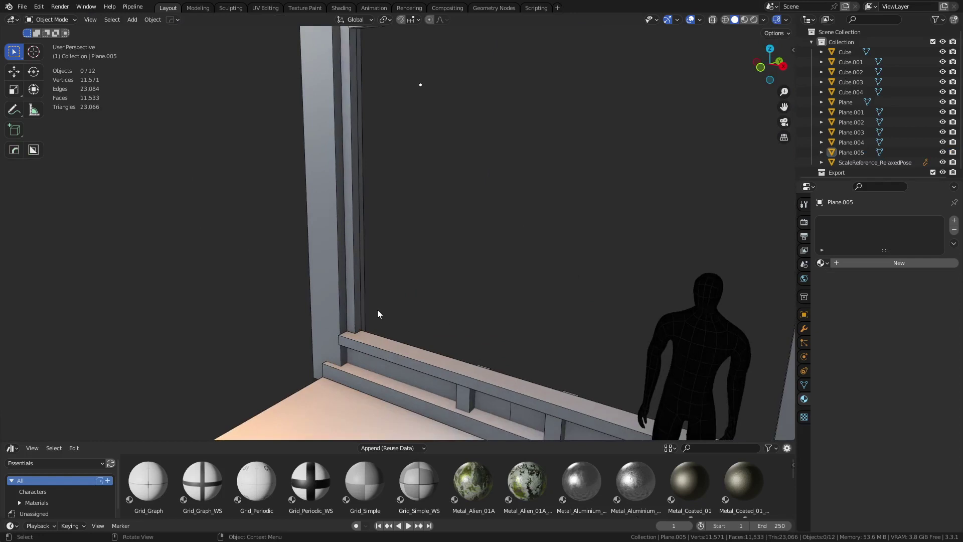
Step: Move the window frame's left, top and right front faces about -0.032 m along Y
{"action": "left_click", "coordinate": [353, 308]}
{"action": "key", "text": "Tab"}
{"action": "left_click", "coordinate": [349, 215]}
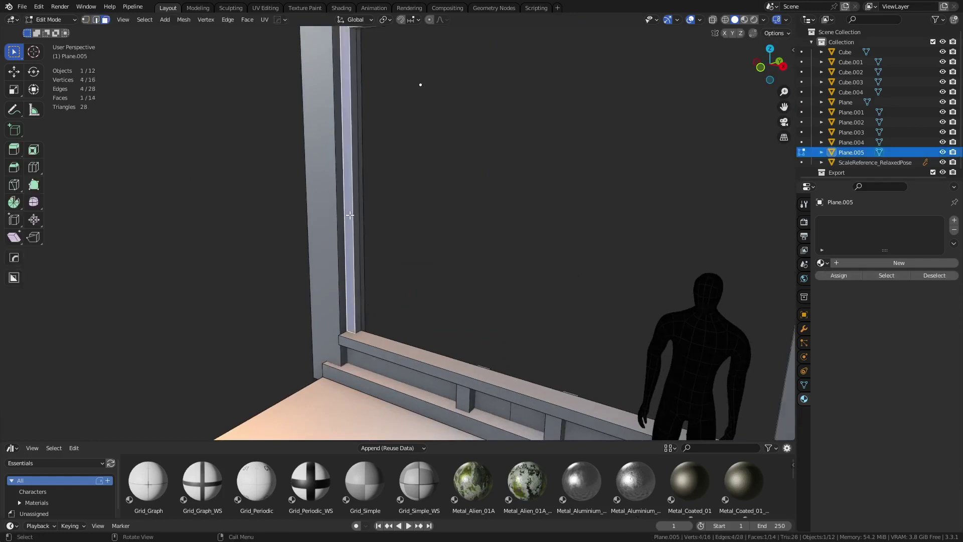
{"action": "middle_click_drag", "start_coordinate": [358, 224], "coordinate": [319, 386], "text": "shift"}
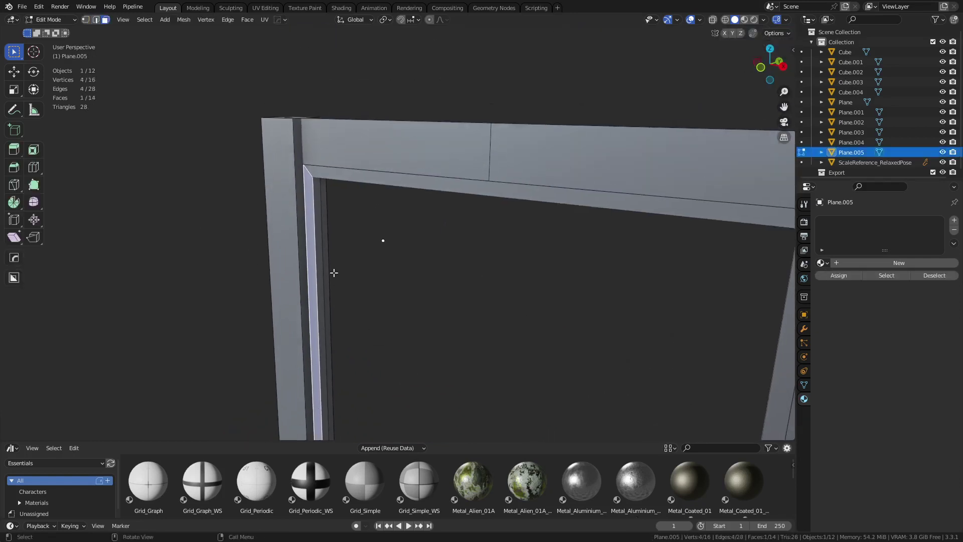
{"action": "left_click", "coordinate": [350, 180], "text": "shift"}
{"action": "middle_click_drag", "start_coordinate": [440, 251], "coordinate": [519, 253]}
{"action": "left_click", "coordinate": [625, 204], "text": "shift"}
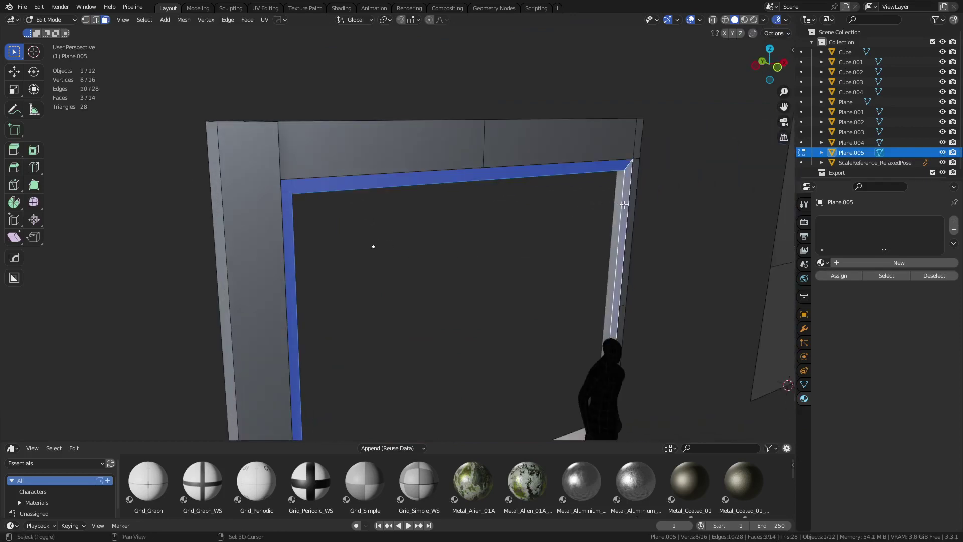
{"action": "middle_click_drag", "start_coordinate": [629, 275], "coordinate": [449, 199], "text": "shift"}
{"action": "middle_click_drag", "start_coordinate": [496, 281], "coordinate": [378, 309]}
{"action": "scroll", "coordinate": [378, 309], "scroll_direction": "up", "scroll_amount": 4}
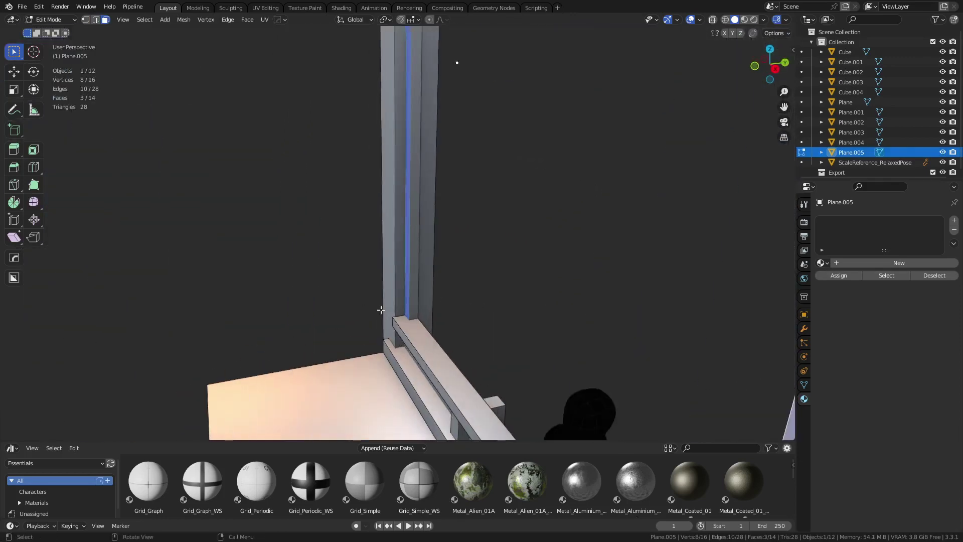
{"action": "key", "text": "g"}
{"action": "key", "text": "y"}
{"action": "left_click", "coordinate": [409, 319]}
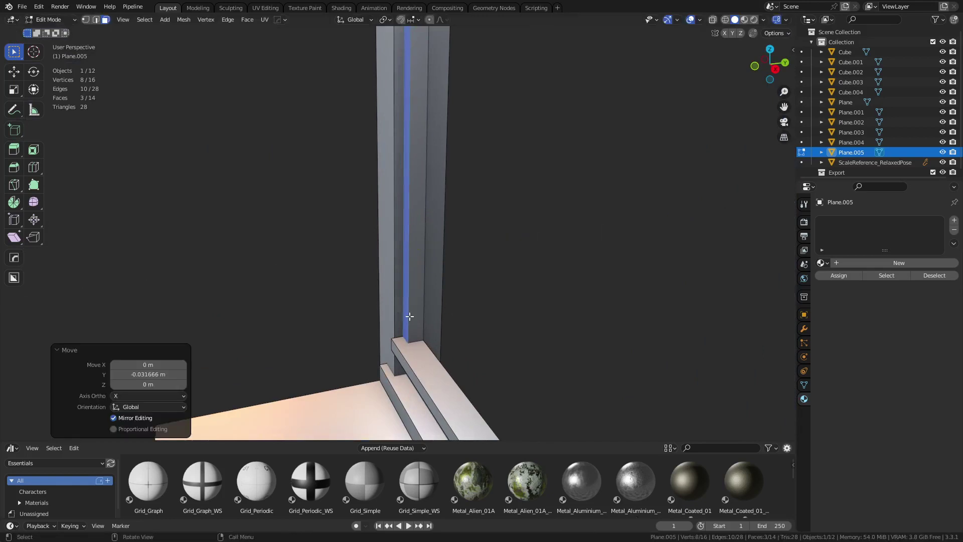
{"action": "key", "text": "ctrl+Tab"}
{"action": "left_click", "coordinate": [294, 321]}
{"action": "key", "text": "Tab"}
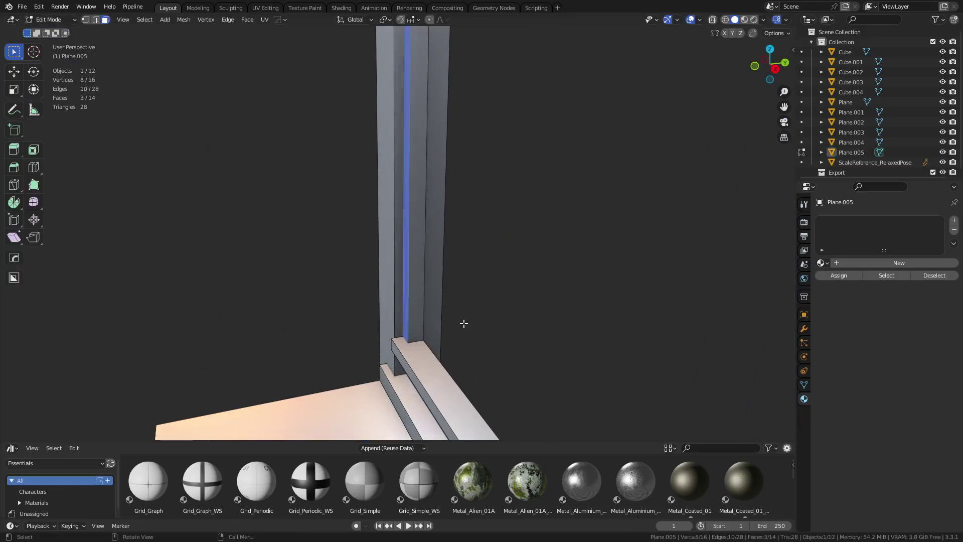
Step: Move the window frame's selected front faces about 0.0046 m along Y and return to Object Mode with nothing selected
{"action": "key", "text": "g"}
{"action": "key", "text": "y"}
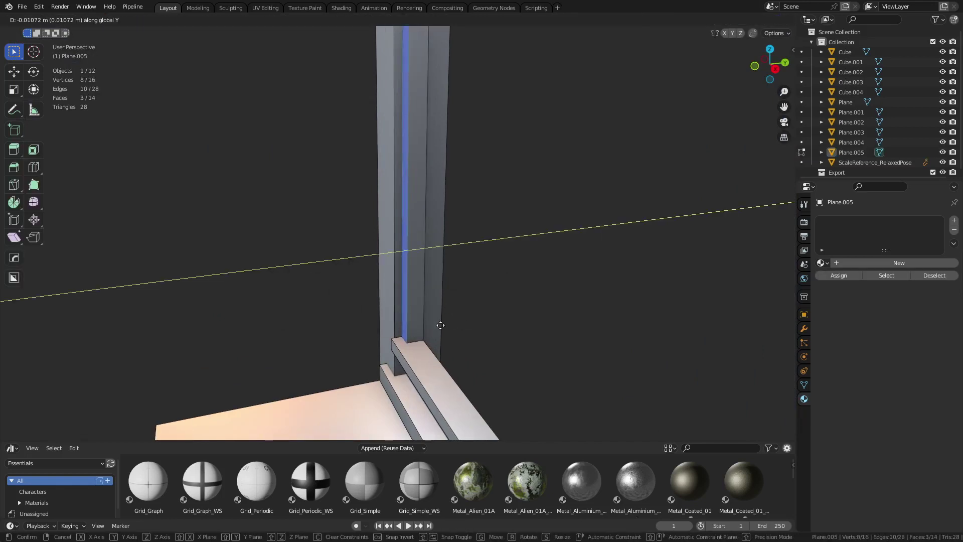
{"action": "left_click", "coordinate": [473, 320]}
{"action": "key", "text": "ctrl+Tab"}
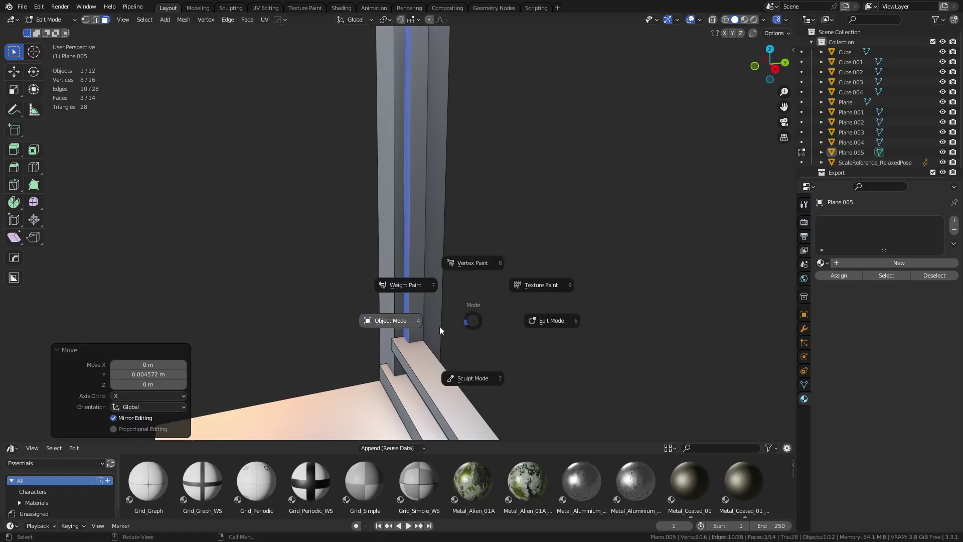
{"action": "left_click", "coordinate": [284, 314]}
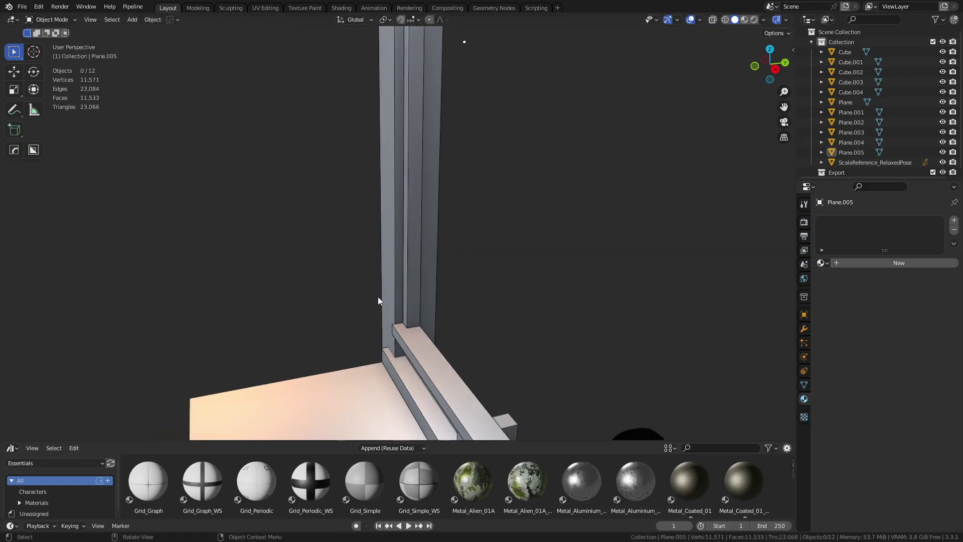
Step: Add one centred loop cut along the depth faces of the three-sided window frame, without sliding it
{"action": "left_click", "coordinate": [414, 313]}
{"action": "key", "text": "Tab"}
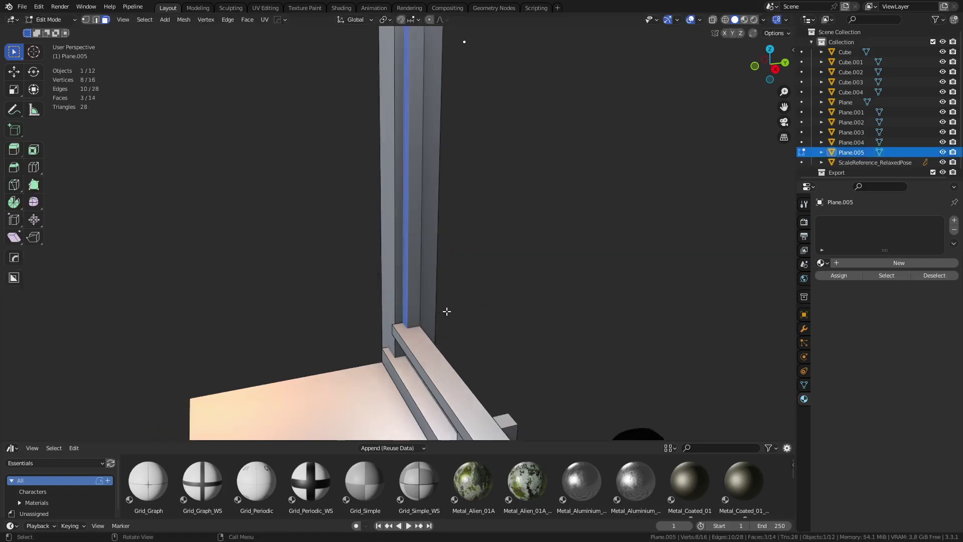
{"action": "key", "text": "KP_Decimal"}
{"action": "middle_click_drag", "start_coordinate": [431, 273], "coordinate": [416, 195]}
{"action": "key", "text": "ctrl+r"}
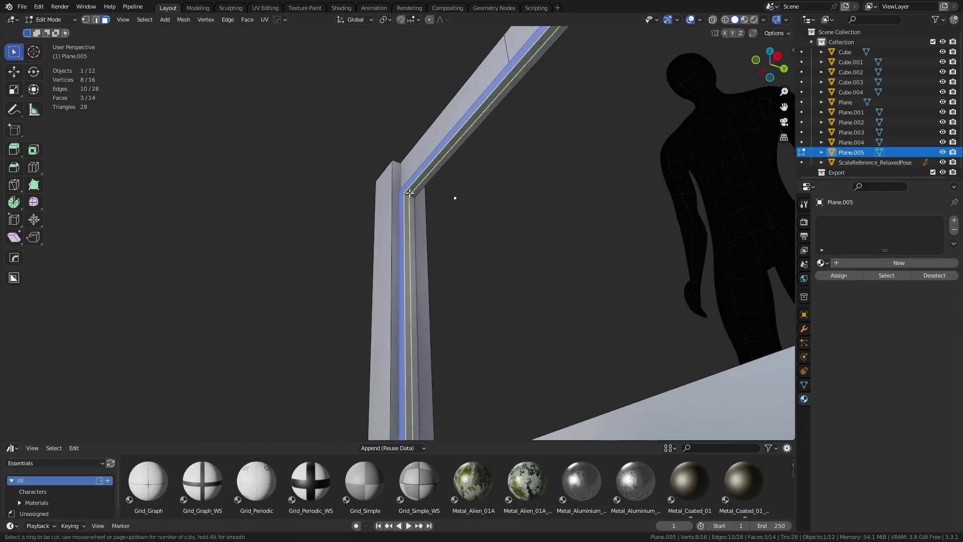
{"action": "left_click", "coordinate": [411, 194]}
{"action": "right_click", "coordinate": [411, 193]}
Step: Merge all vertices of the window frame mesh by distance
{"action": "left_click", "coordinate": [417, 185]}
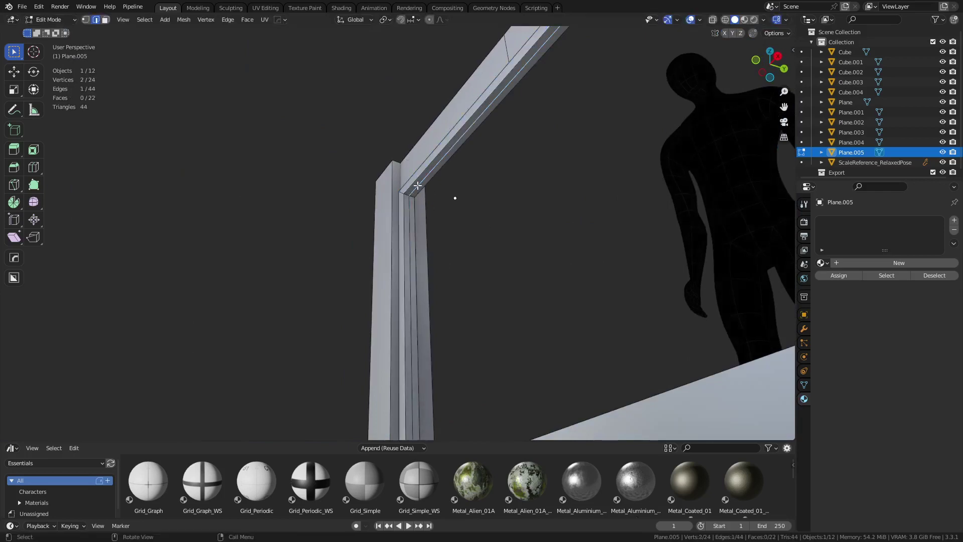
{"action": "middle_click_drag", "start_coordinate": [440, 203], "coordinate": [591, 251]}
{"action": "key", "text": "a"}
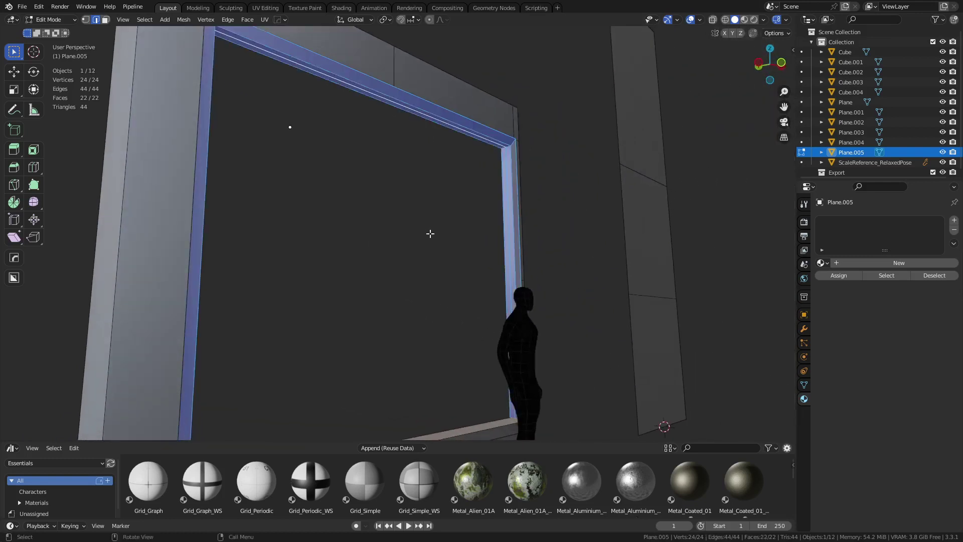
{"action": "key", "text": "m"}
{"action": "left_click", "coordinate": [430, 236]}
Step: Fill a face across the window opening from the centre loop edges on the frame's inner top and sides
{"action": "left_click", "coordinate": [470, 131]}
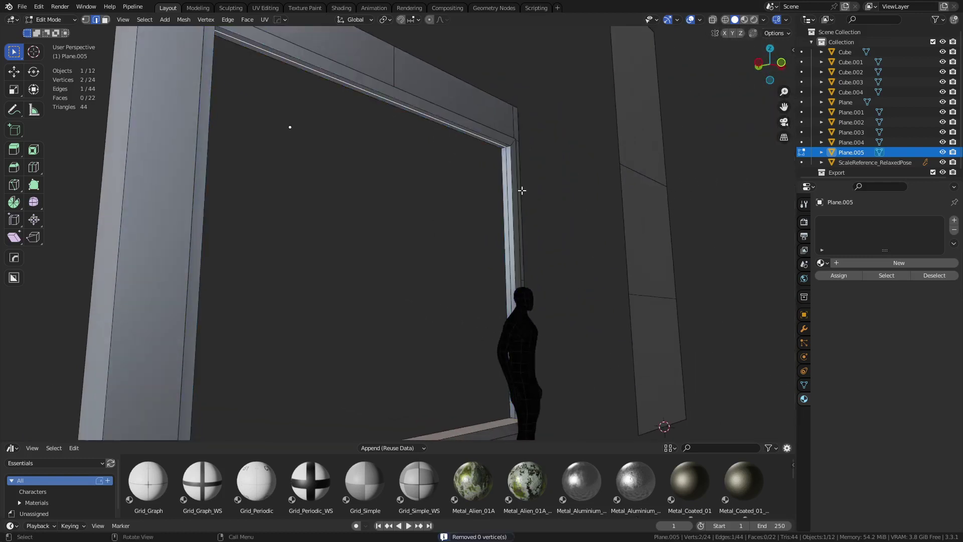
{"action": "middle_click_drag", "start_coordinate": [522, 190], "coordinate": [379, 224]}
{"action": "left_click", "coordinate": [358, 220], "text": "shift"}
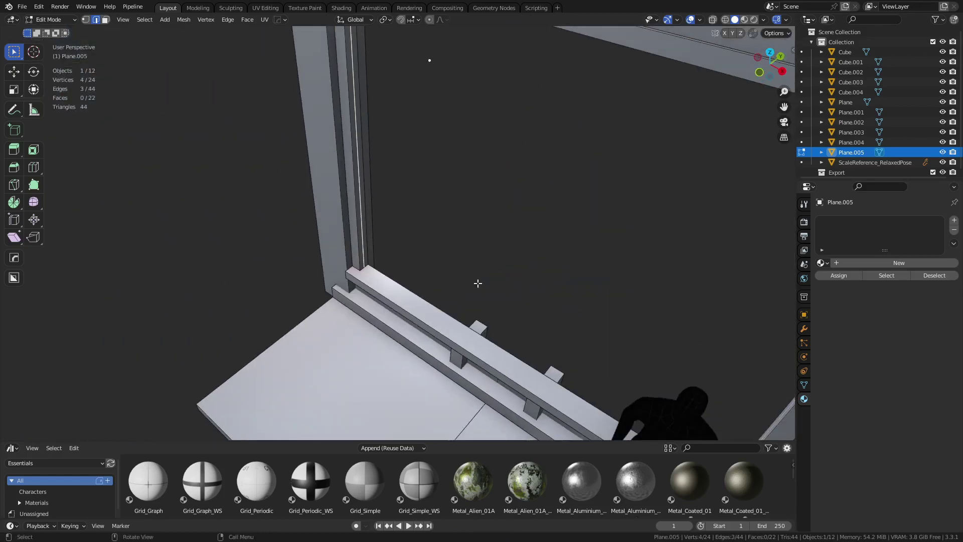
{"action": "key", "text": "f"}
{"action": "middle_click_drag", "start_coordinate": [460, 281], "coordinate": [537, 236]}
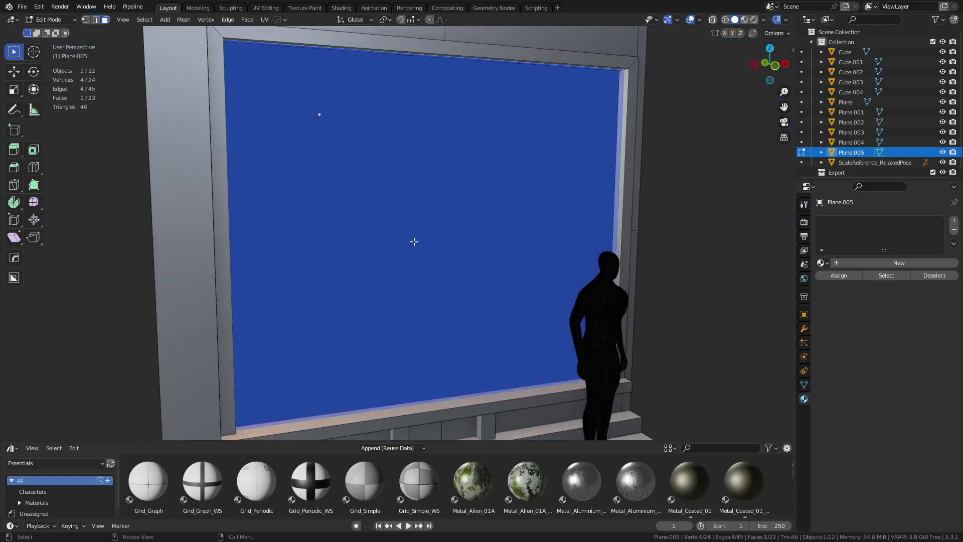
Step: Separate the filled window face into its own object and return to Object Mode
{"action": "left_click", "coordinate": [415, 242]}
{"action": "key", "text": "p"}
{"action": "left_click", "coordinate": [415, 242]}
{"action": "key", "text": "ctrl+Tab"}
{"action": "left_click", "coordinate": [366, 250]}
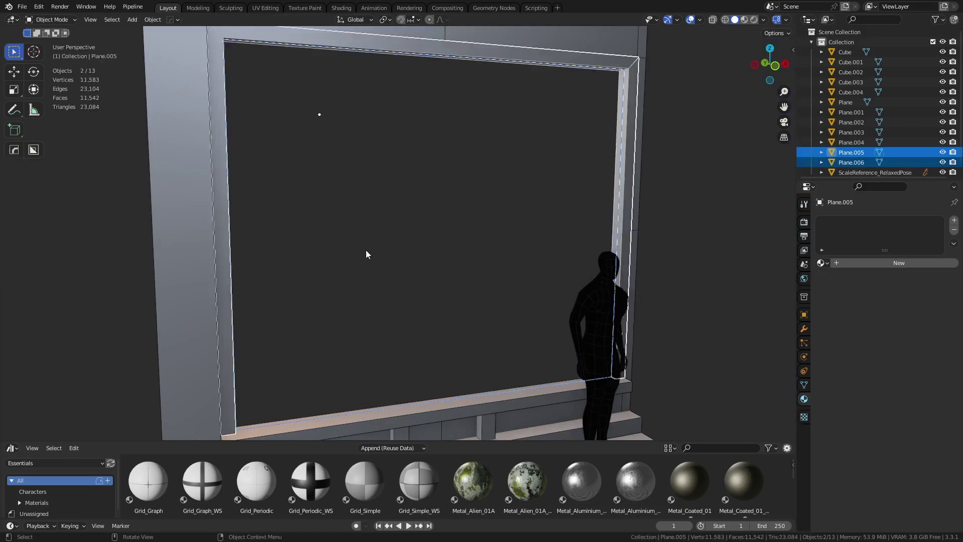
Step: Flip the normals of the separated window face so it faces the front, and return to Object Mode
{"action": "middle_click_drag", "start_coordinate": [365, 250], "coordinate": [287, 292]}
{"action": "left_click", "coordinate": [287, 291]}
{"action": "middle_click_drag", "start_coordinate": [482, 266], "coordinate": [315, 290]}
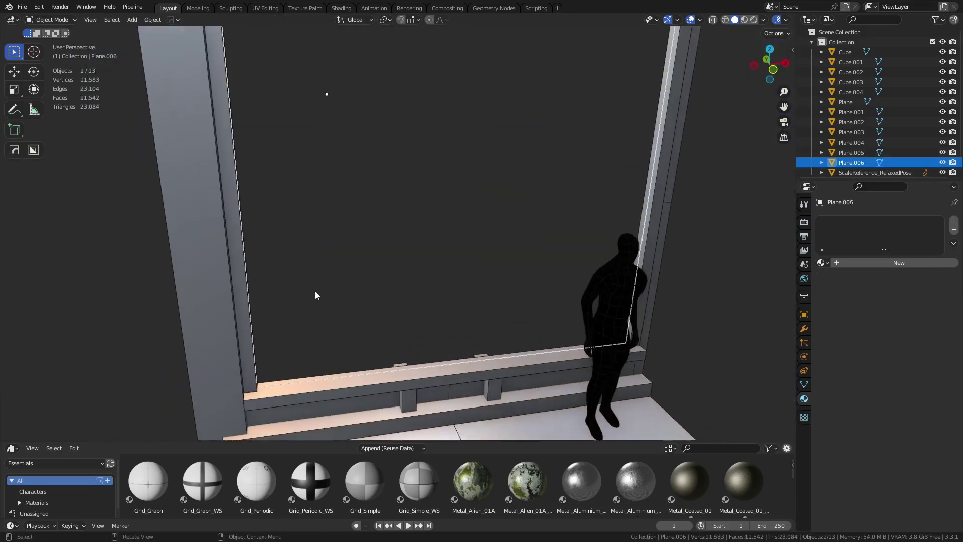
{"action": "key", "text": "ctrl+Tab"}
{"action": "left_click", "coordinate": [486, 261]}
{"action": "key", "text": "alt+n"}
{"action": "left_click", "coordinate": [487, 261]}
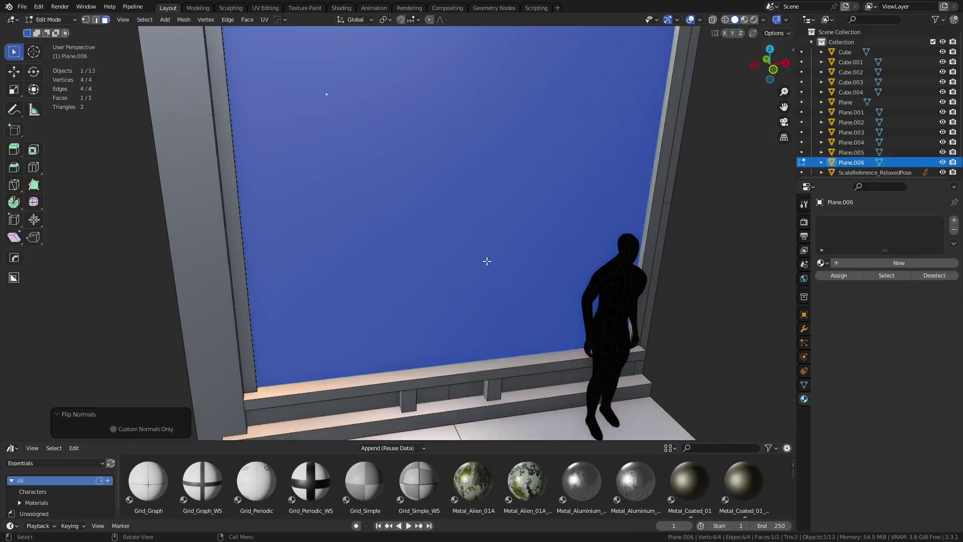
{"action": "key", "text": "ctrl+Tab"}
{"action": "left_click", "coordinate": [413, 266]}
{"action": "left_click", "coordinate": [103, 300]}
{"action": "left_click", "coordinate": [346, 296]}
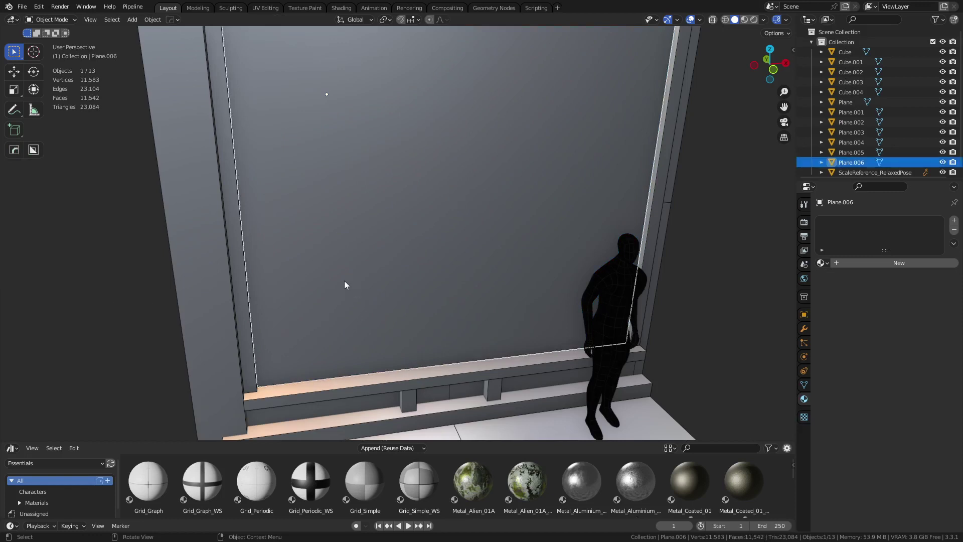
Step: In front view, lower the window face's top edge about 1.193 m along Z
{"action": "key", "text": "Tab"}
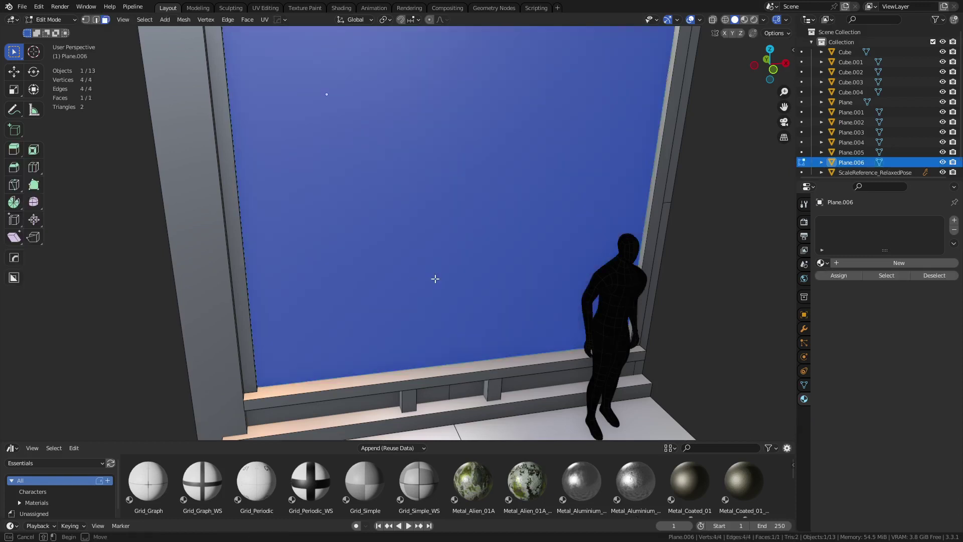
{"action": "key", "text": "KP_1"}
{"action": "middle_click_drag", "start_coordinate": [502, 211], "coordinate": [456, 250], "text": "shift"}
{"action": "scroll", "coordinate": [456, 251], "scroll_direction": "down", "scroll_amount": 4}
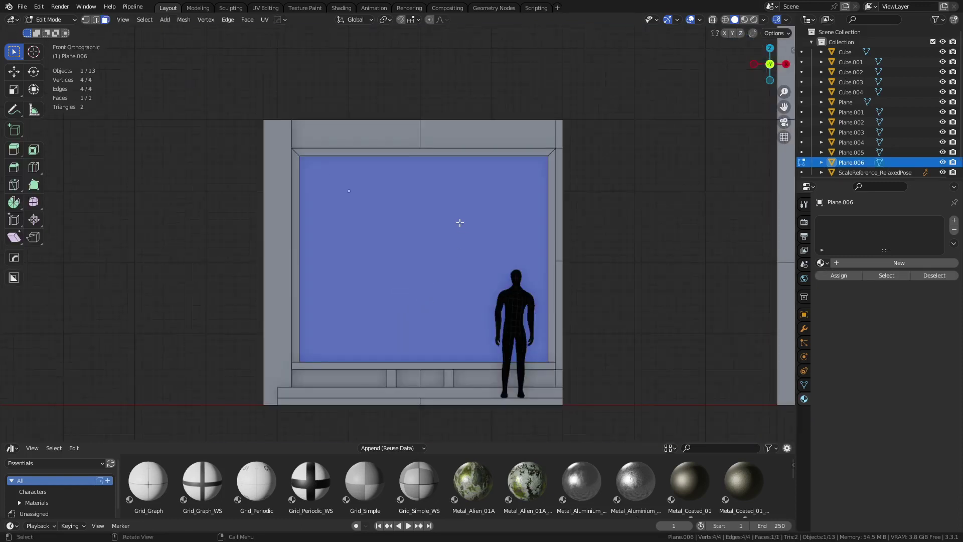
{"action": "scroll", "coordinate": [459, 222], "scroll_direction": "up", "scroll_amount": 1}
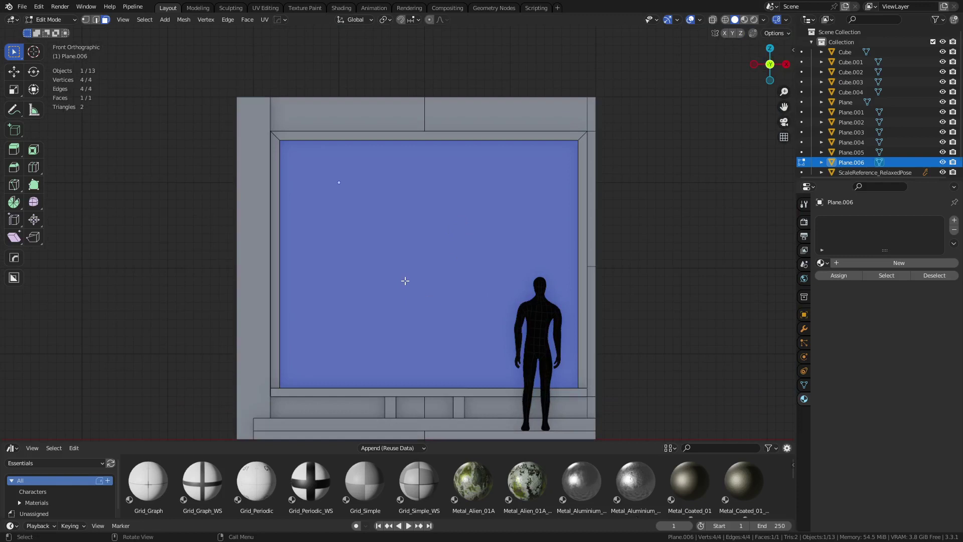
{"action": "key", "text": "1"}
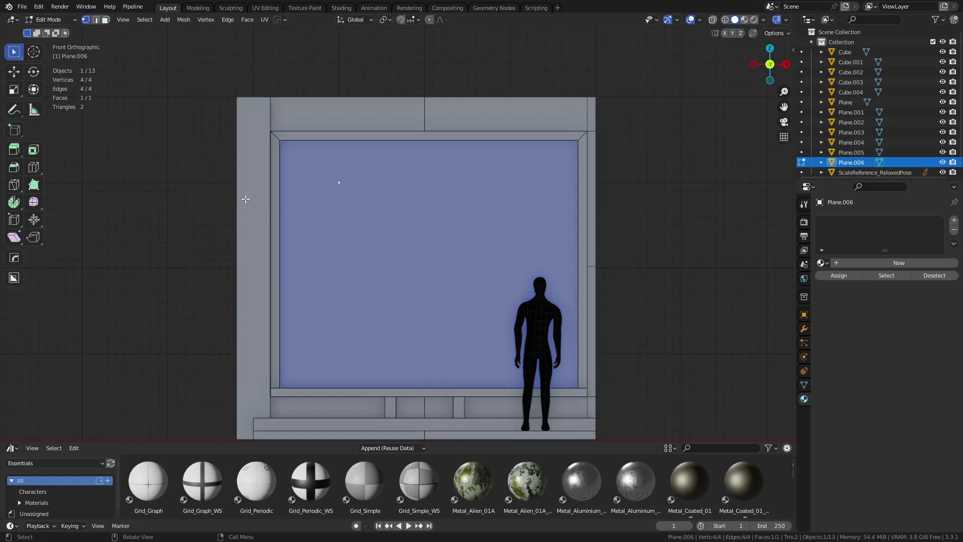
{"action": "key", "text": "alt+z"}
{"action": "left_click_drag", "start_coordinate": [231, 192], "coordinate": [587, 119]}
{"action": "key", "text": "alt+z"}
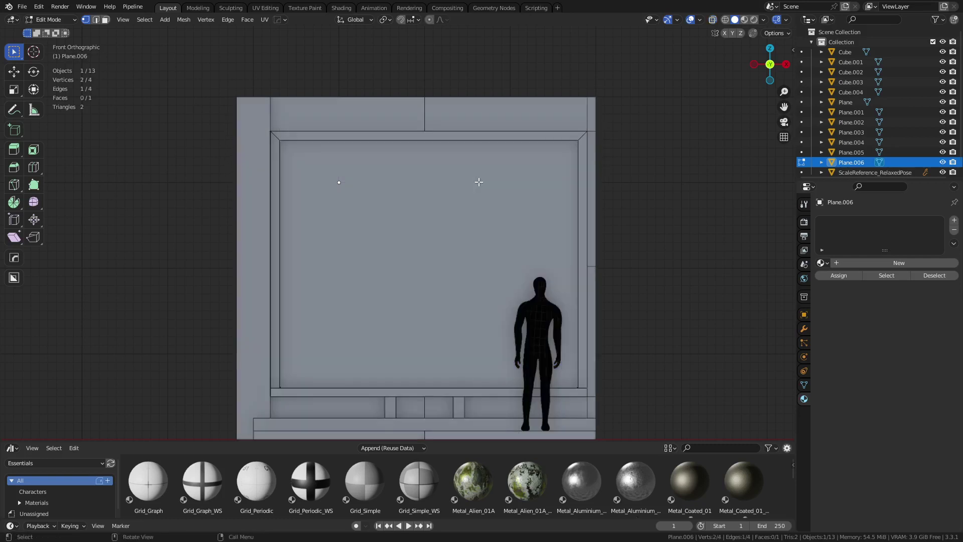
{"action": "key", "text": "g"}
{"action": "key", "text": "z"}
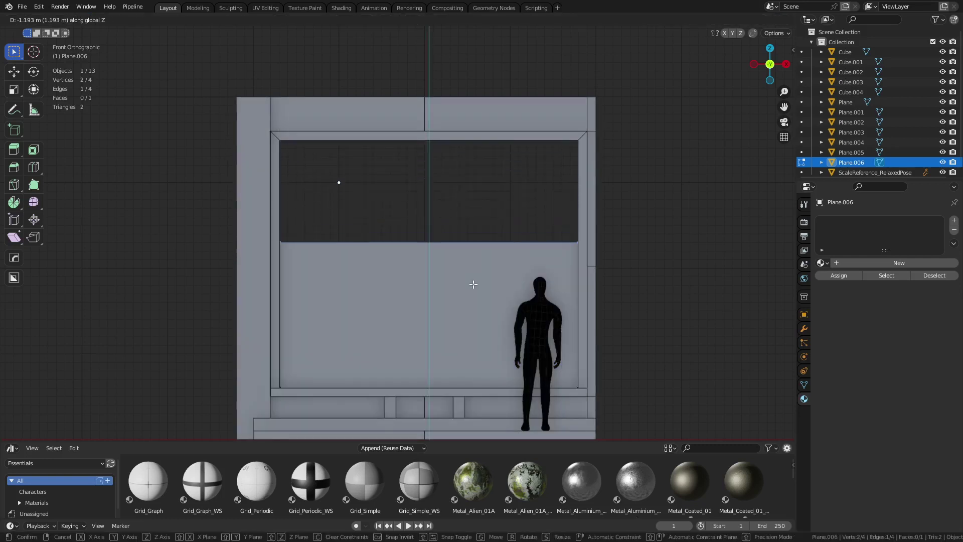
{"action": "left_click", "coordinate": [473, 284]}
Step: Lower the window face's top edge further along Z in three moves of -0.1 m each
{"action": "key", "text": "alt+z"}
{"action": "key", "text": "g"}
{"action": "key", "text": "z"}
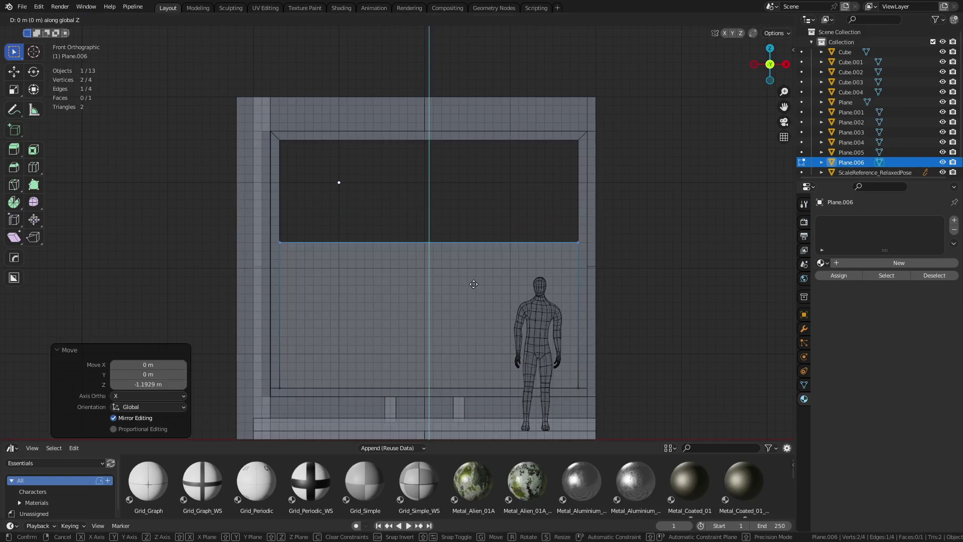
{"action": "left_click", "coordinate": [473, 292]}
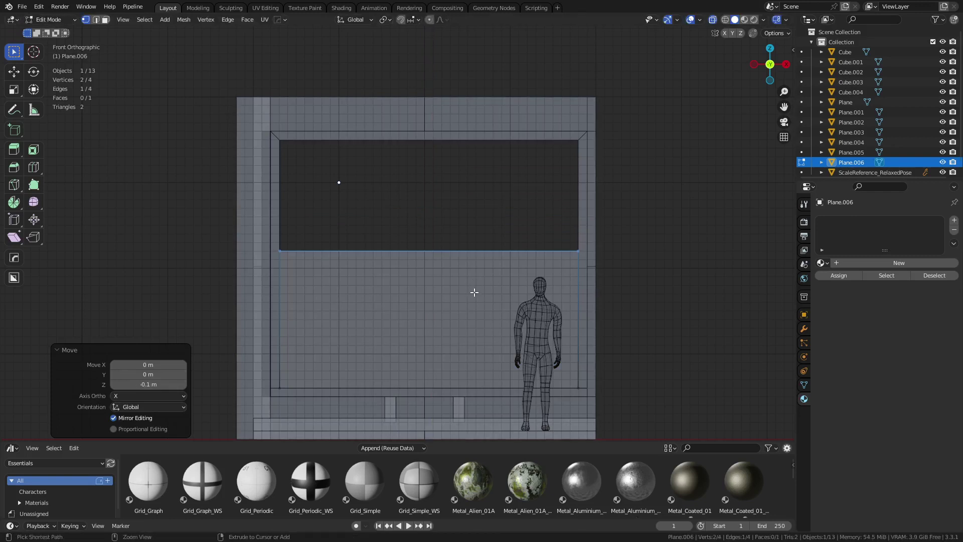
{"action": "key", "text": "g"}
{"action": "key", "text": "z"}
{"action": "key", "text": "Escape"}
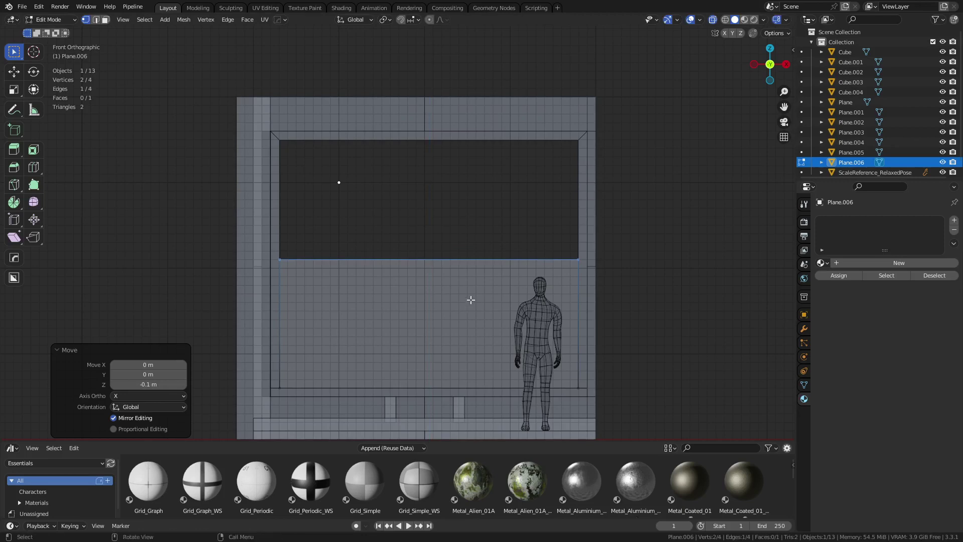
{"action": "key", "text": "g"}
{"action": "key", "text": "z"}
{"action": "left_click", "coordinate": [497, 318]}
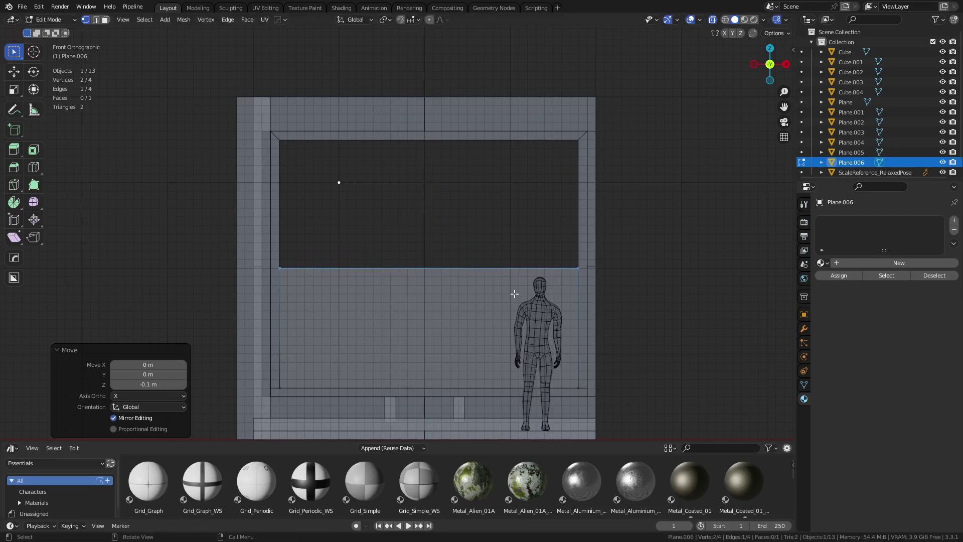
Step: Duplicate the lower window face and move the copy straight up along Z into the upper part of the opening
{"action": "key", "text": "a"}
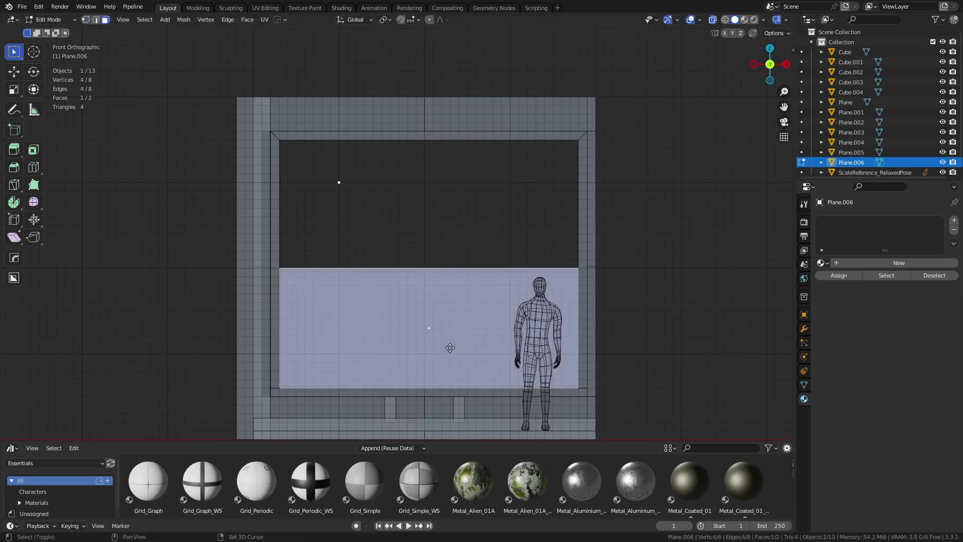
{"action": "key", "text": "shift+d"}
{"action": "key", "text": "z"}
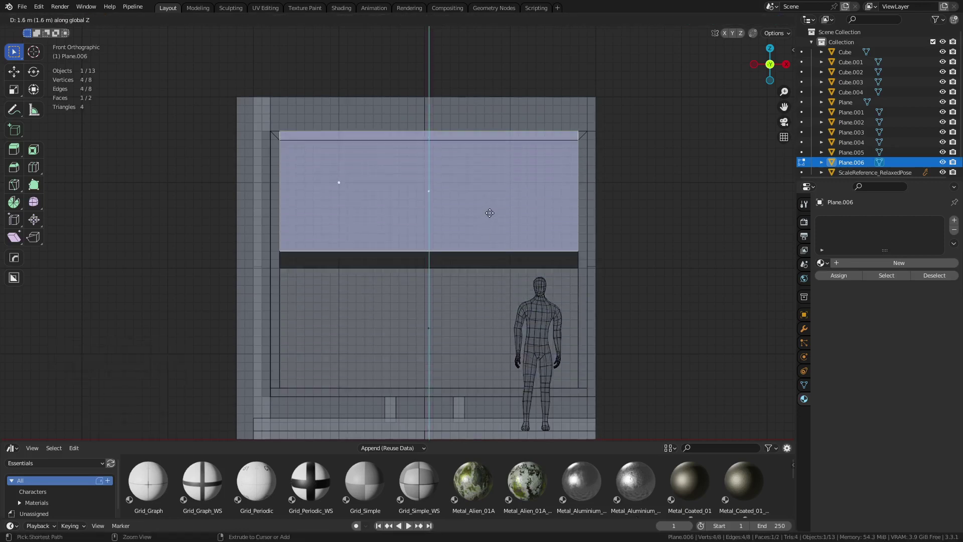
{"action": "left_click", "coordinate": [494, 198]}
Step: Move the upper window face's top edge -0.3 m along Z to meet the frame's inner top edge
{"action": "key", "text": "1"}
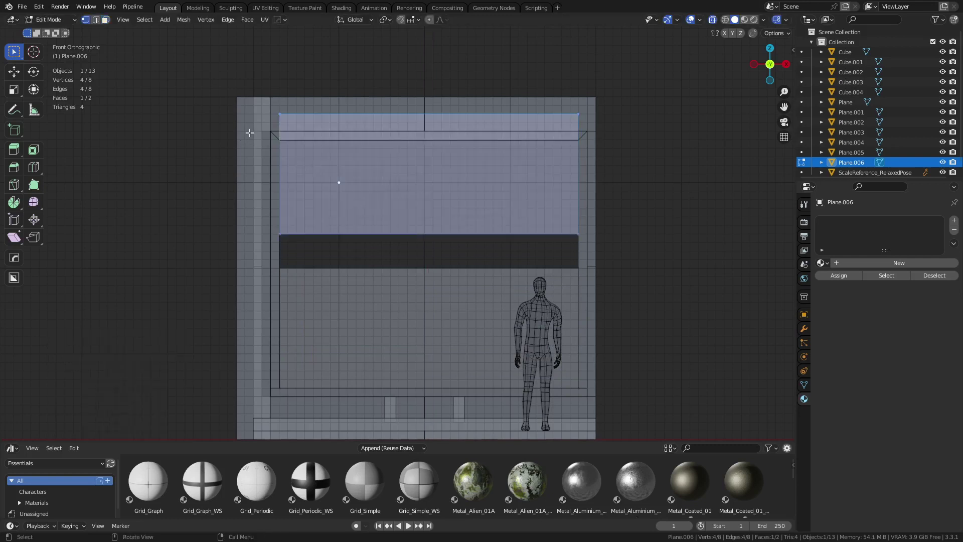
{"action": "left_click_drag", "start_coordinate": [249, 134], "coordinate": [639, 93]}
{"action": "key", "text": "g"}
{"action": "key", "text": "z"}
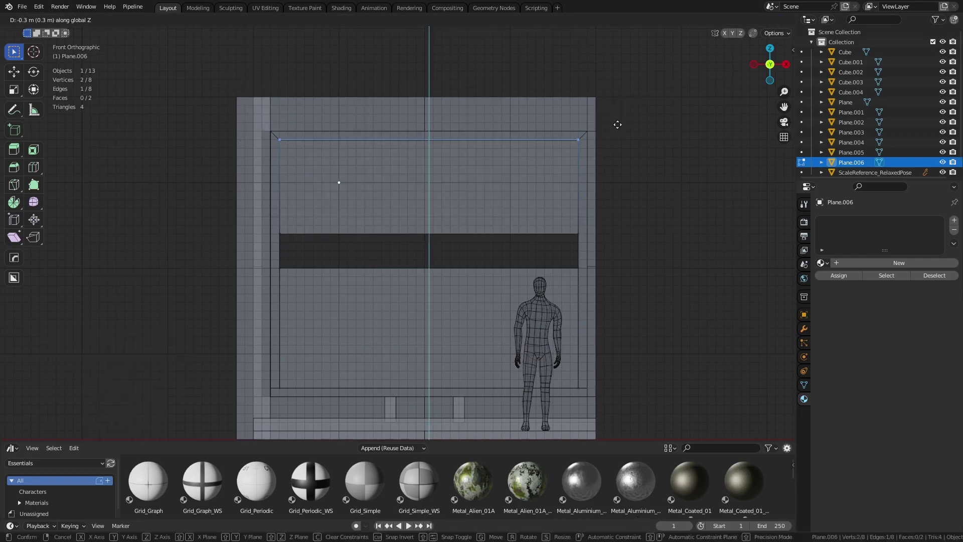
{"action": "left_click", "coordinate": [619, 125]}
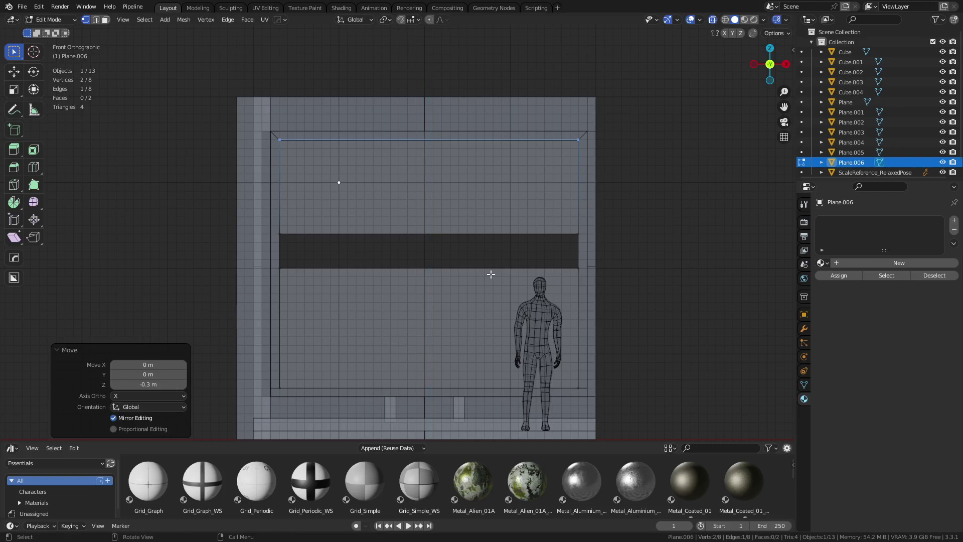
Step: Divide the upper window face with two evenly spaced vertical loop cuts and the lower one with a single centred cut
{"action": "key", "text": "ctrl+r"}
{"action": "scroll", "coordinate": [431, 218], "scroll_direction": "up", "scroll_amount": 1}
{"action": "left_click", "coordinate": [431, 219]}
{"action": "right_click", "coordinate": [431, 219]}
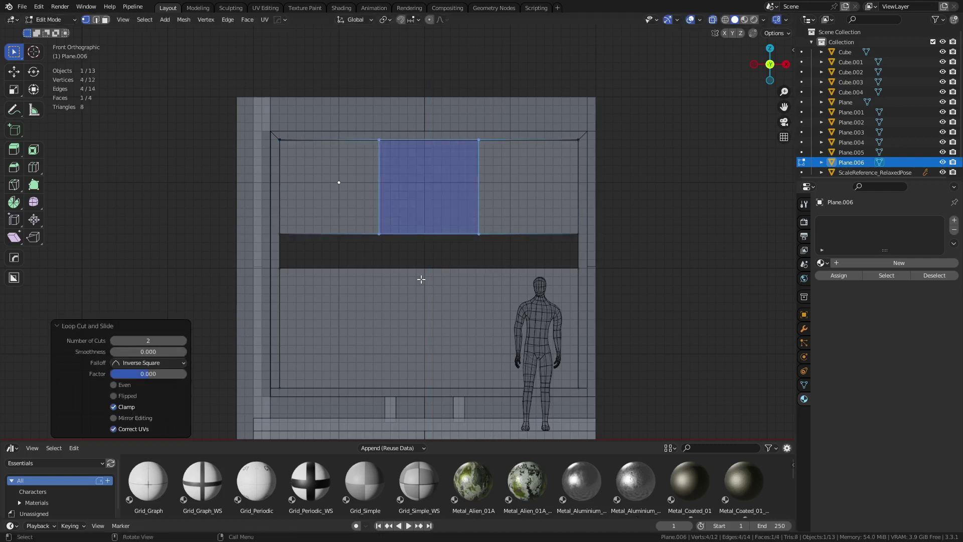
{"action": "key", "text": "ctrl+r"}
{"action": "left_click", "coordinate": [422, 369]}
{"action": "right_click", "coordinate": [423, 368]}
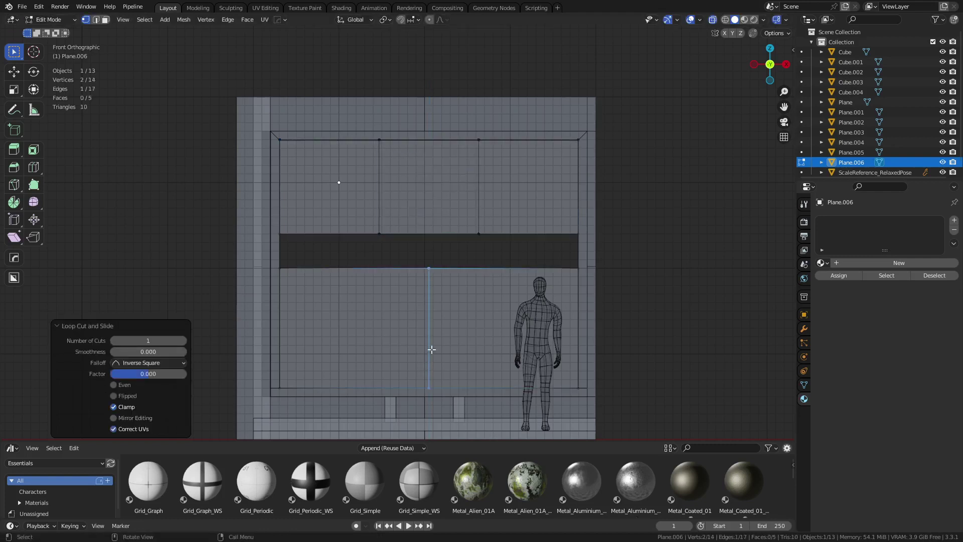
Step: Inset all three upper and both lower window faces individually with a thickness of about 0.062 m
{"action": "key", "text": "alt+z"}
{"action": "middle_click_drag", "start_coordinate": [473, 318], "coordinate": [355, 291]}
{"action": "key", "text": "alt+a"}
{"action": "left_click", "coordinate": [354, 294]}
{"action": "left_click", "coordinate": [311, 190], "text": "shift"}
{"action": "left_click", "coordinate": [424, 213], "text": "shift"}
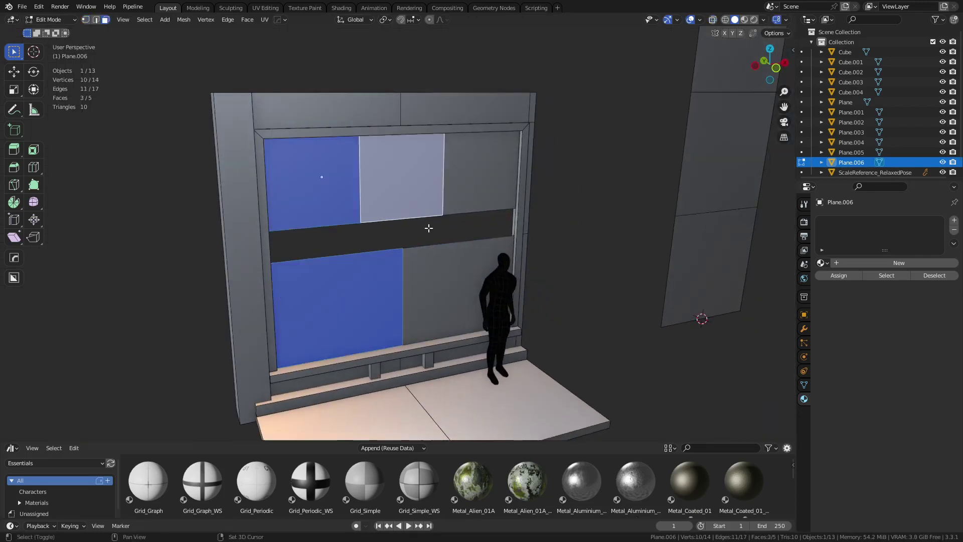
{"action": "left_click", "coordinate": [479, 176], "text": "shift"}
{"action": "left_click", "coordinate": [463, 300], "text": "shift"}
{"action": "key", "text": "i"}
{"action": "key", "text": "i"}
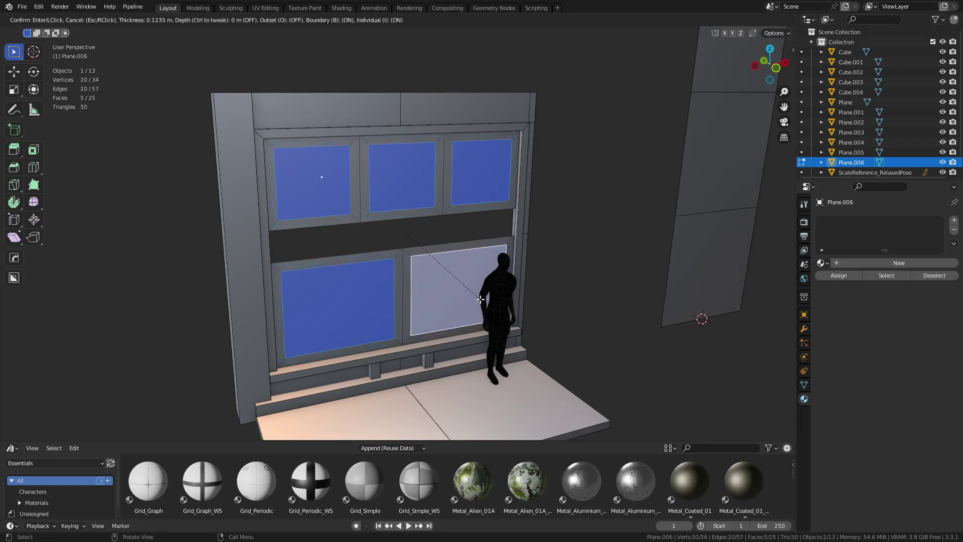
{"action": "key", "text": "shift"}
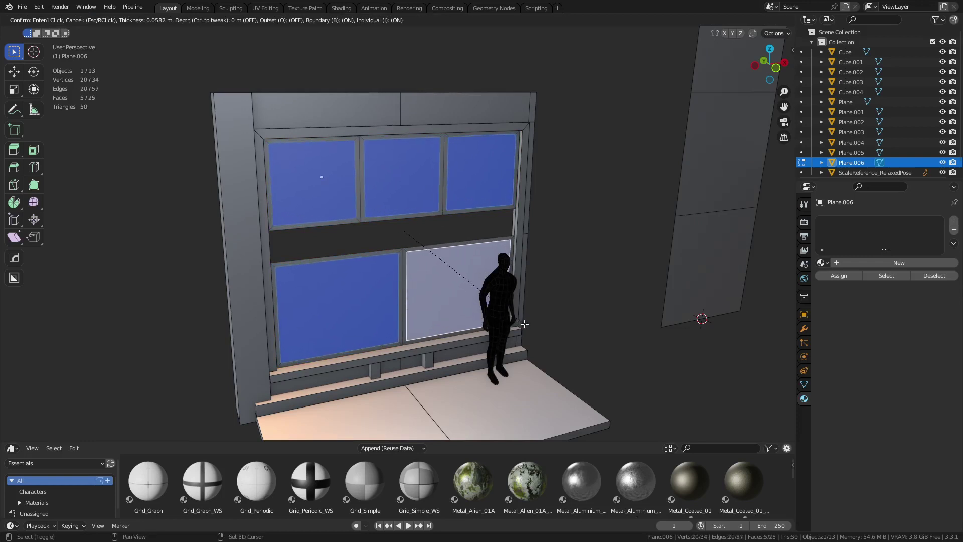
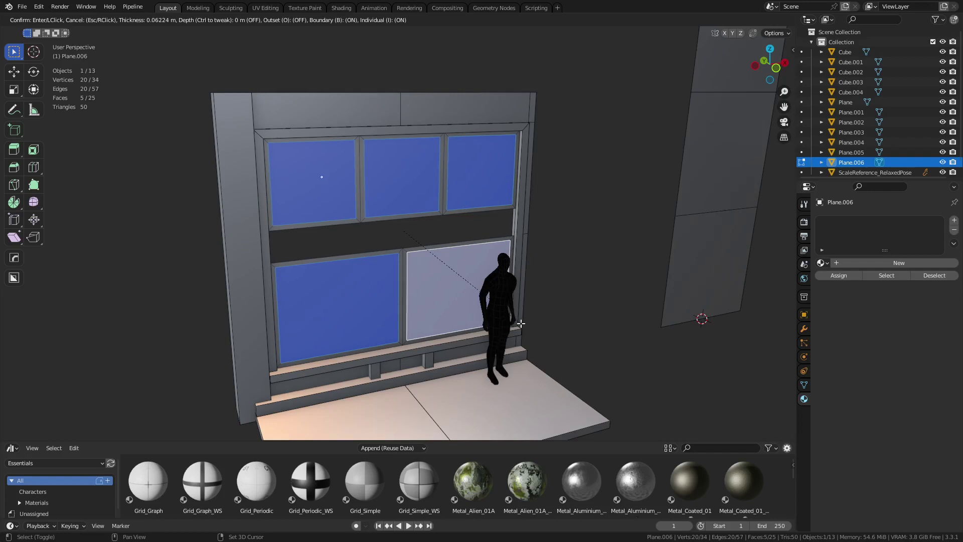
{"action": "left_click", "coordinate": [520, 324], "text": "shift"}
Step: Raise the inner bottom edges of the three upper panes slightly along Z to thicken their lower border
{"action": "key", "text": "2"}
{"action": "left_click", "coordinate": [329, 220]}
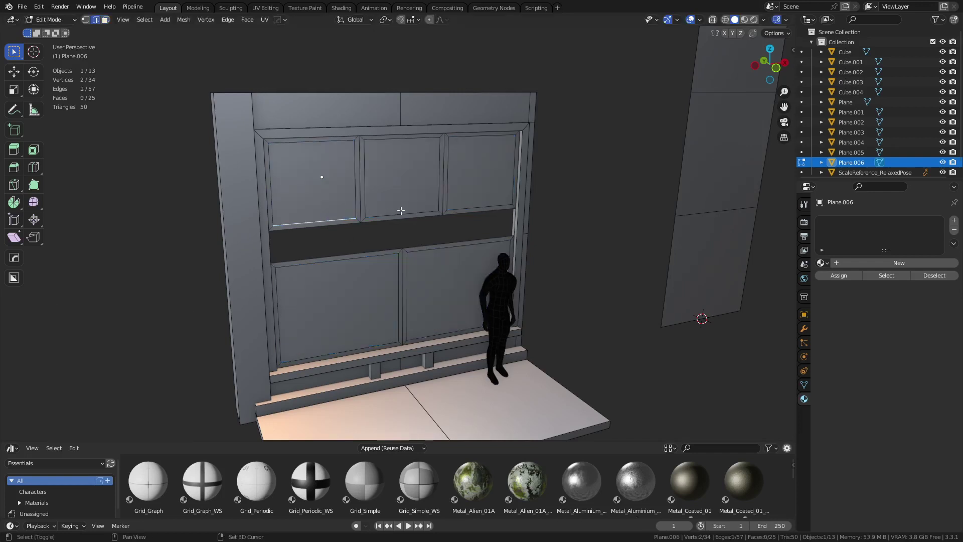
{"action": "left_click", "coordinate": [406, 211], "text": "shift"}
{"action": "left_click", "coordinate": [475, 209], "text": "shift"}
{"action": "key", "text": "KP_1"}
{"action": "key", "text": "alt+z"}
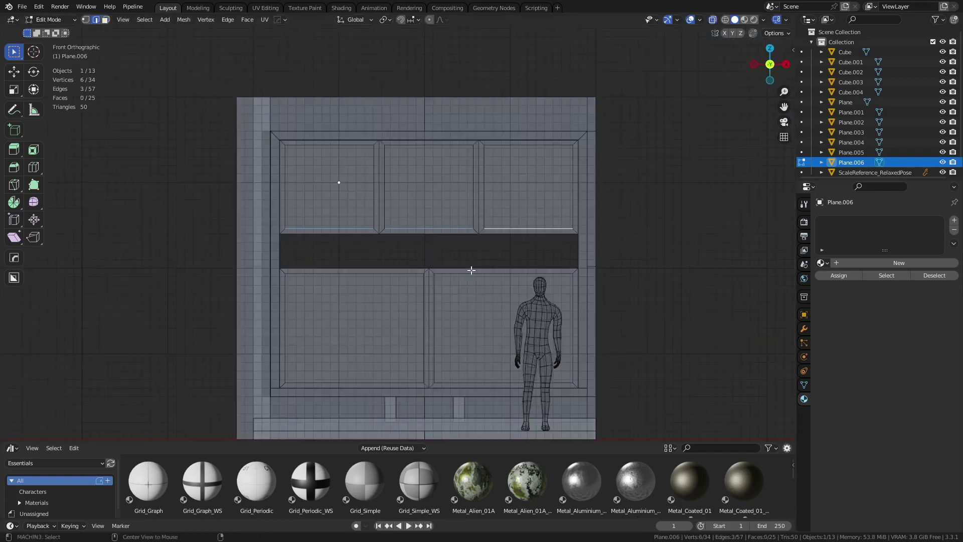
{"action": "key", "text": "g"}
{"action": "key", "text": "z"}
{"action": "left_click", "coordinate": [468, 268]}
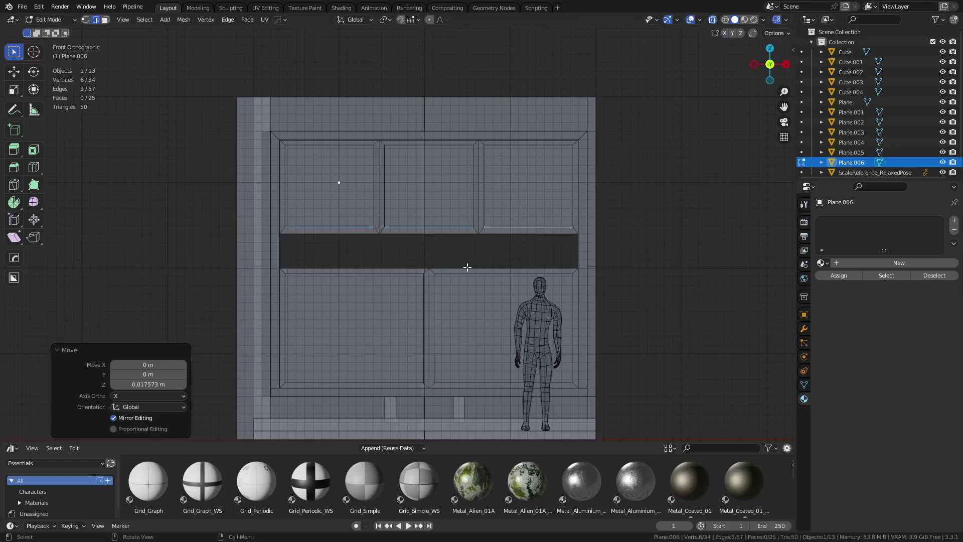
{"action": "key", "text": "g"}
{"action": "key", "text": "z"}
{"action": "key", "text": "Escape"}
Step: Move the inner top edges of the three upper panes about -0.038 m along Z
{"action": "left_click", "coordinate": [335, 150]}
{"action": "left_click", "coordinate": [430, 150], "text": "shift"}
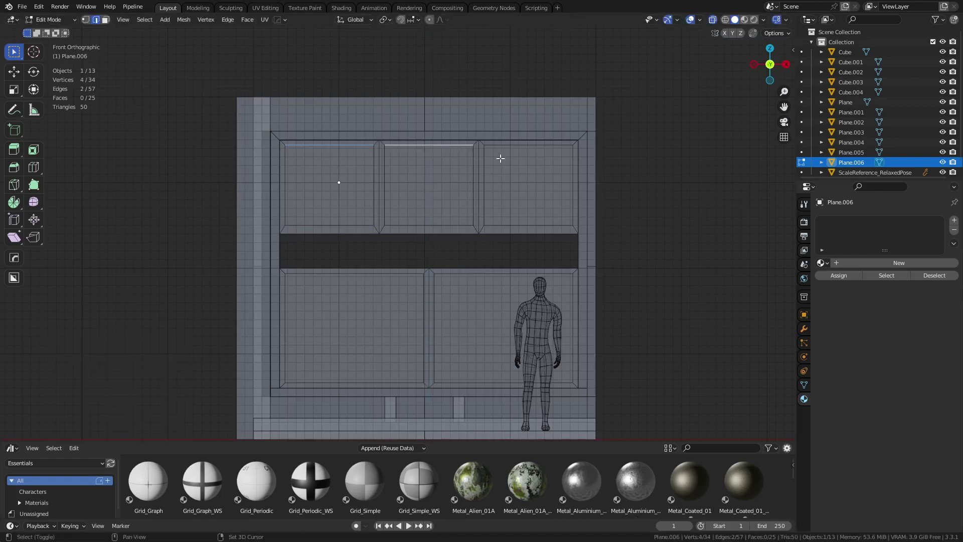
{"action": "left_click", "coordinate": [531, 150], "text": "shift"}
{"action": "key", "text": "g"}
{"action": "key", "text": "z"}
{"action": "left_click", "coordinate": [490, 195]}
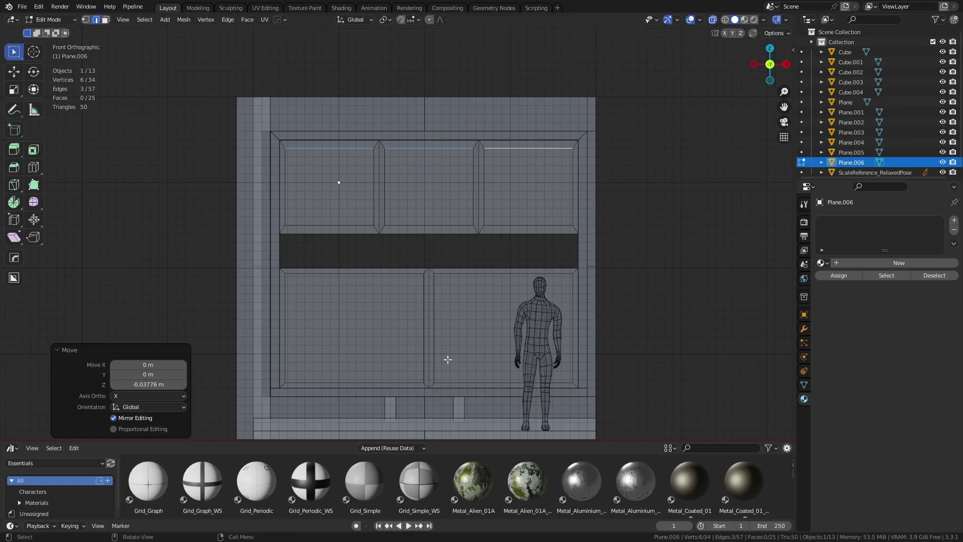
{"action": "left_click", "coordinate": [385, 378]}
{"action": "left_click", "coordinate": [462, 379], "text": "shift"}
{"action": "key", "text": "g"}
{"action": "key", "text": "z"}
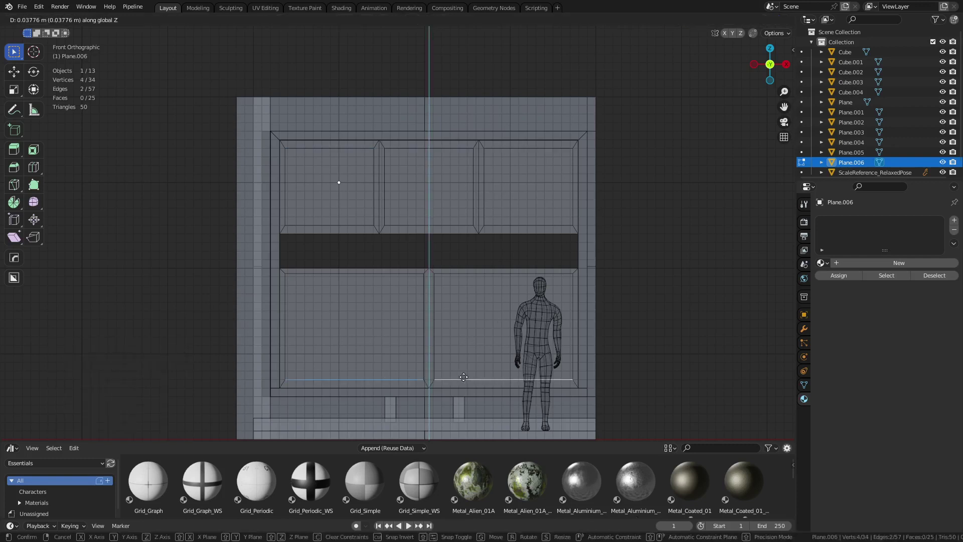
{"action": "key", "text": "Escape"}
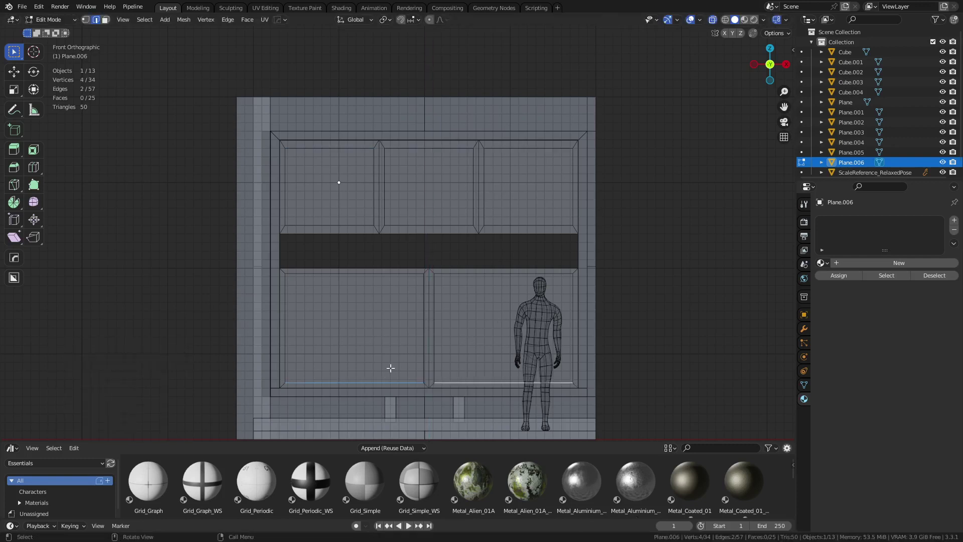
Step: Move the outermost inset edges of the left upper and left lower panes about 0.031 m along X
{"action": "left_click", "coordinate": [292, 348]}
{"action": "left_click", "coordinate": [287, 232], "text": "shift"}
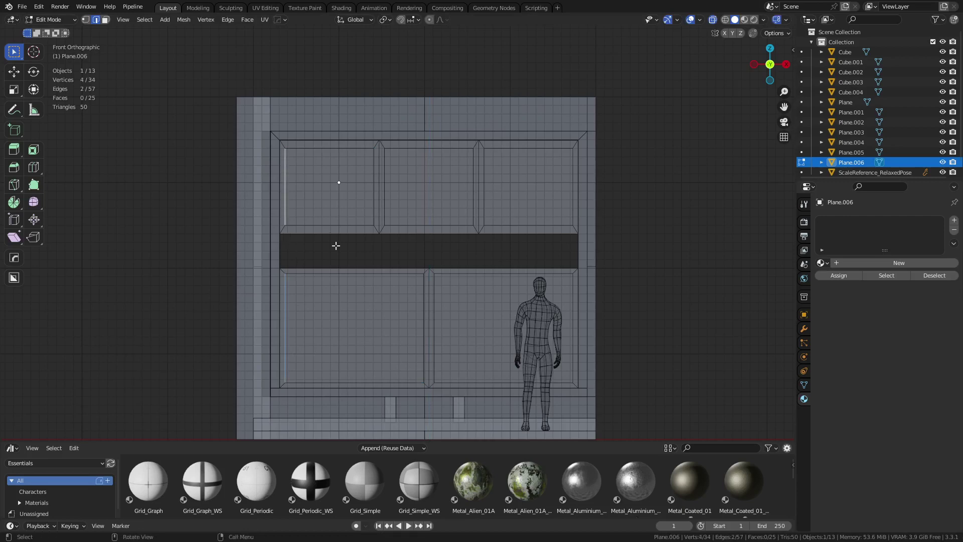
{"action": "key", "text": "g"}
{"action": "key", "text": "x"}
{"action": "left_click", "coordinate": [336, 245]}
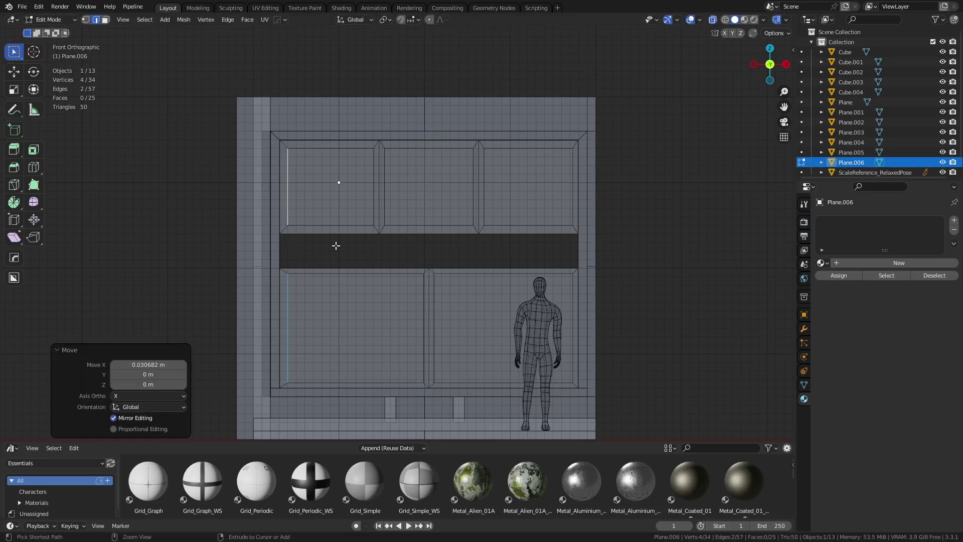
Step: Move the outermost inset edges of the right upper and right lower panes about -0.031 m along X
{"action": "left_click", "coordinate": [559, 291]}
{"action": "left_click", "coordinate": [564, 190], "text": "shift"}
{"action": "key", "text": "g"}
{"action": "key", "text": "x"}
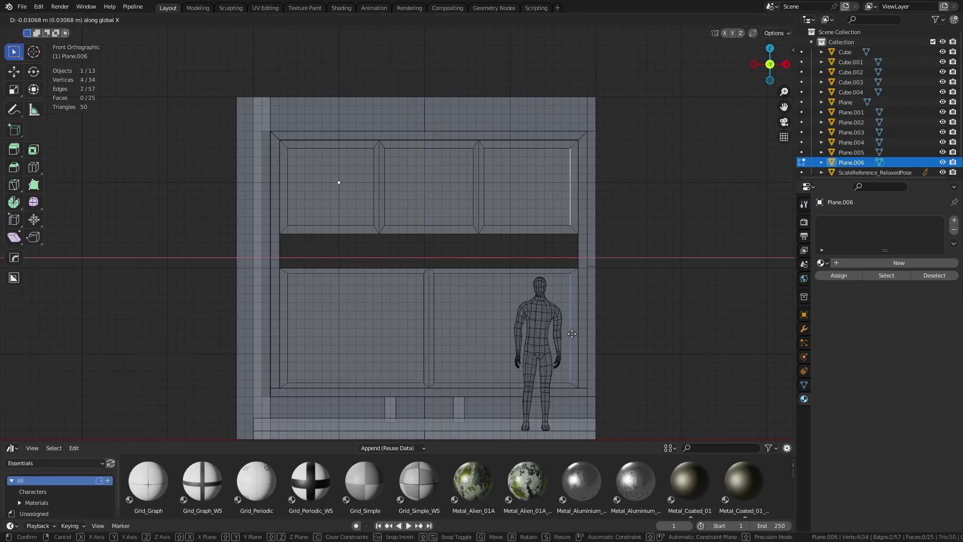
{"action": "left_click", "coordinate": [572, 334]}
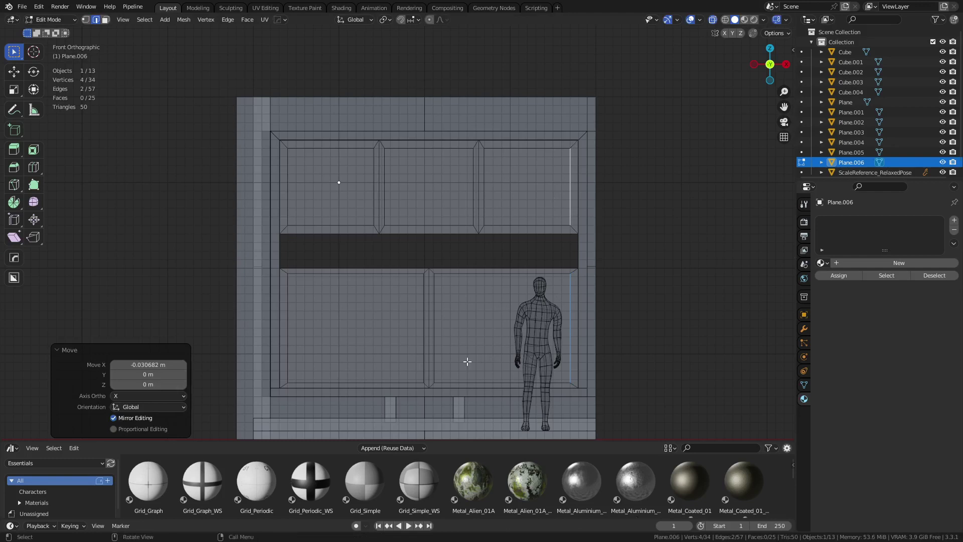
{"action": "left_click", "coordinate": [350, 225]}
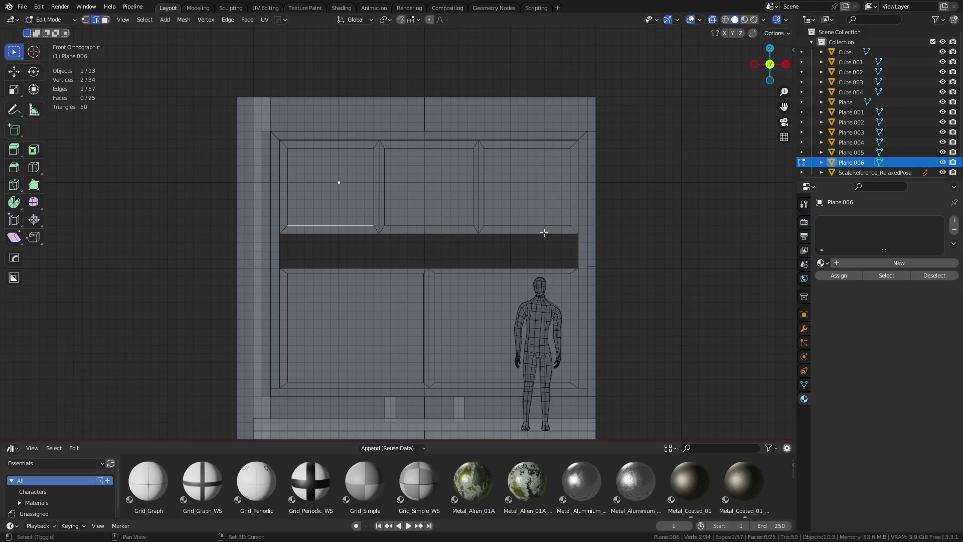
{"action": "left_click", "coordinate": [441, 225], "text": "shift"}
{"action": "left_click", "coordinate": [505, 225], "text": "shift"}
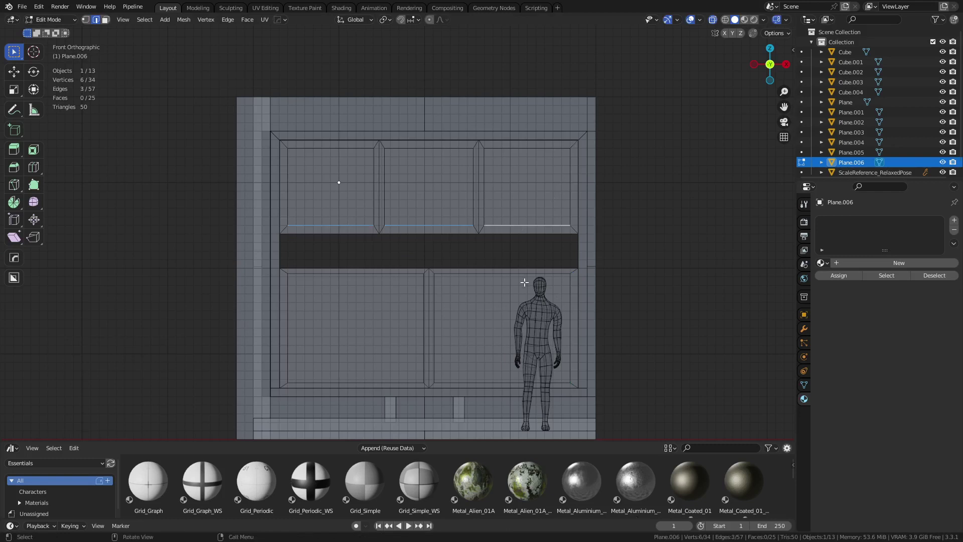
{"action": "key", "text": "g"}
{"action": "key", "text": "z"}
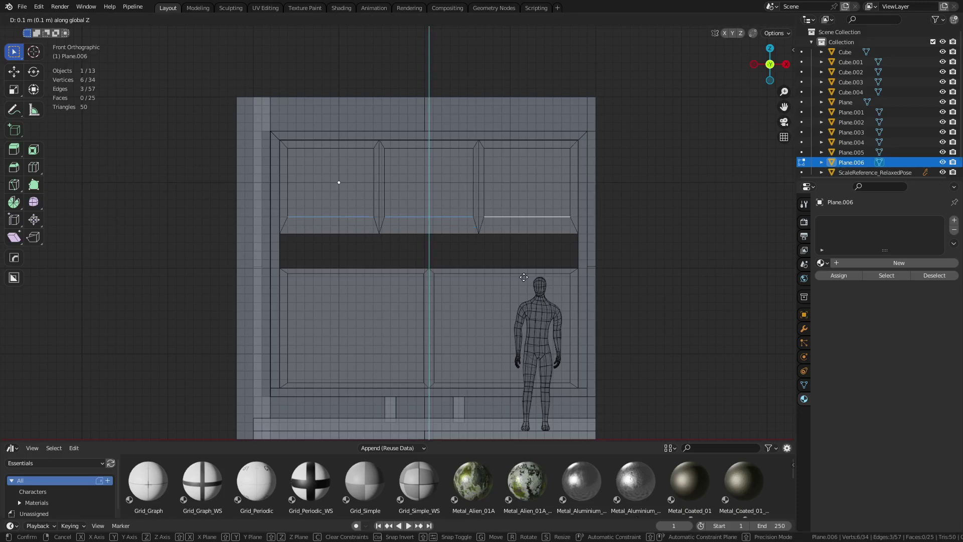
{"action": "key", "text": "Escape"}
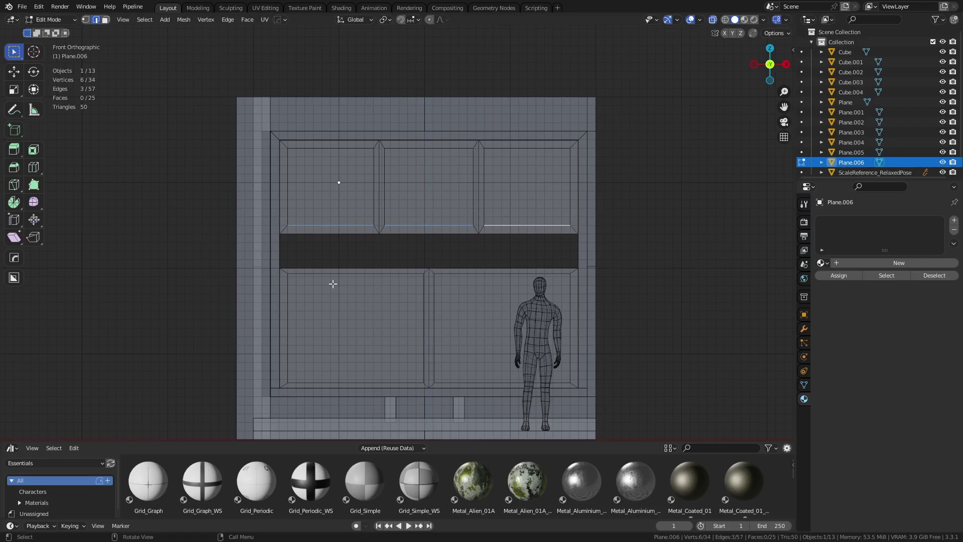
Step: Select the top border vertices of both lower panes and move them 0.1 m up along Z
{"action": "key", "text": "1"}
{"action": "left_click_drag", "start_coordinate": [254, 288], "coordinate": [593, 255]}
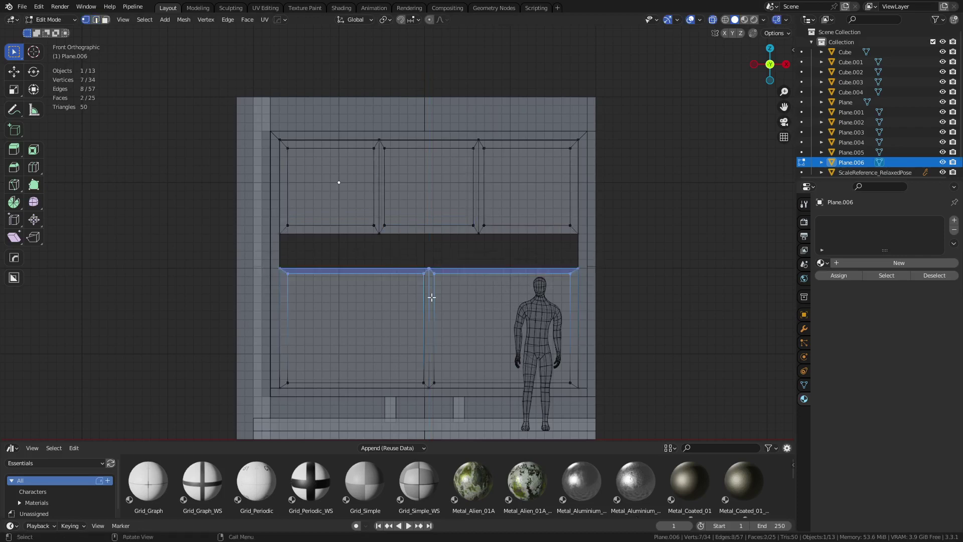
{"action": "scroll", "coordinate": [435, 280], "scroll_direction": "up", "scroll_amount": 3}
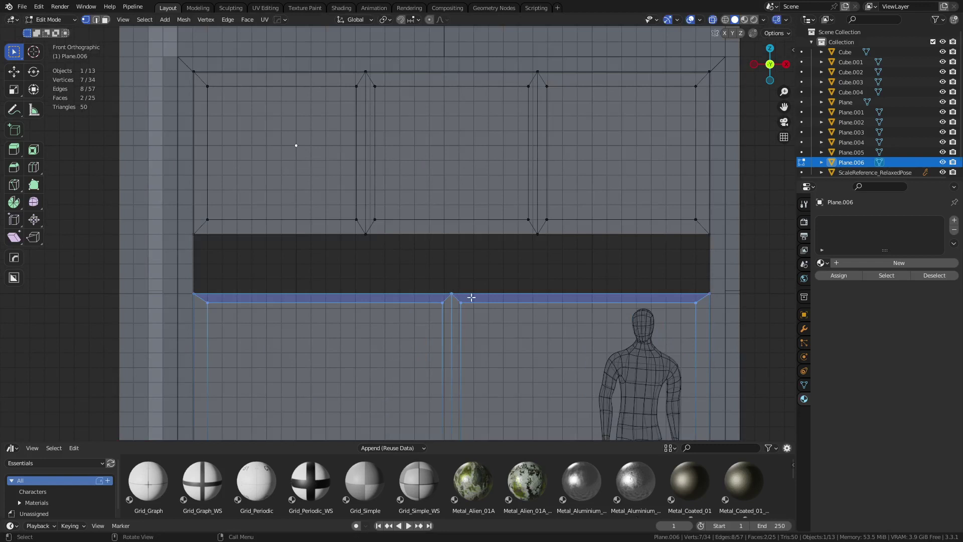
{"action": "key", "text": "shift+space"}
{"action": "left_click", "coordinate": [348, 216]}
{"action": "left_click", "coordinate": [455, 290], "text": "shift"}
{"action": "left_click", "coordinate": [451, 292], "text": "shift"}
{"action": "type", "text": "gz"}
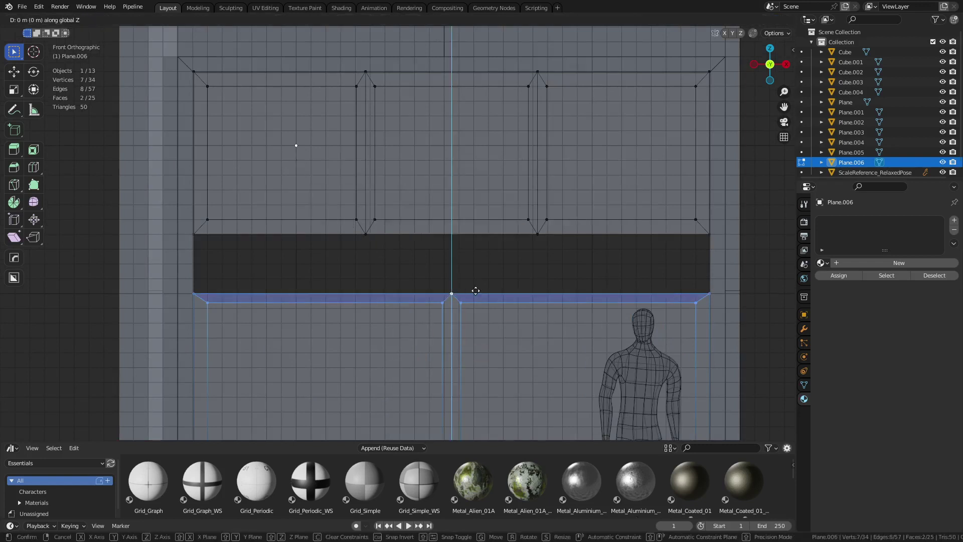
{"action": "type", "text": ".1"}
{"action": "key", "text": "Return"}
Step: Select the bottom border vertices of the three upper panes and move them -0.1 m along Z
{"action": "left_click_drag", "start_coordinate": [179, 252], "coordinate": [732, 212]}
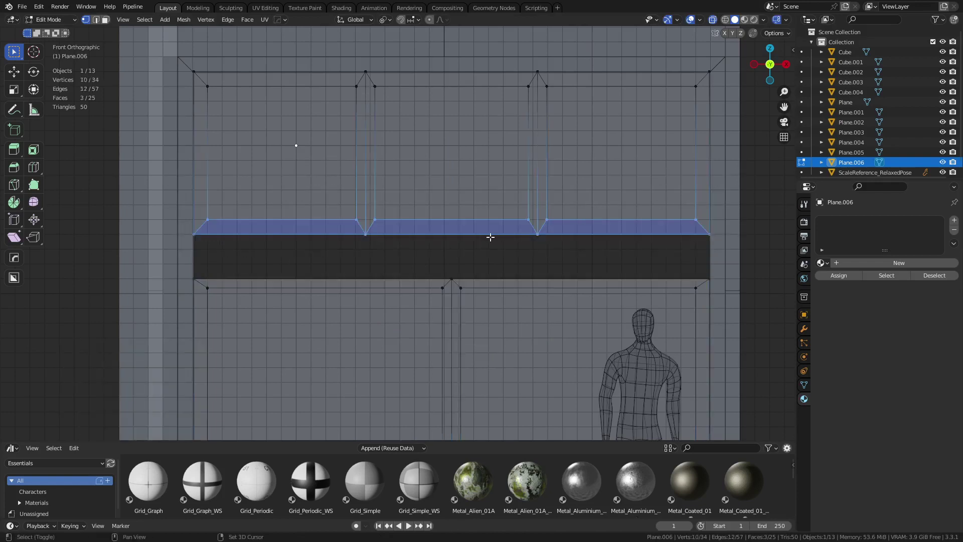
{"action": "left_click", "coordinate": [536, 236], "text": "shift"}
{"action": "left_click", "coordinate": [536, 237], "text": "shift"}
{"action": "type", "text": "gz-.1"}
{"action": "key", "text": "Return"}
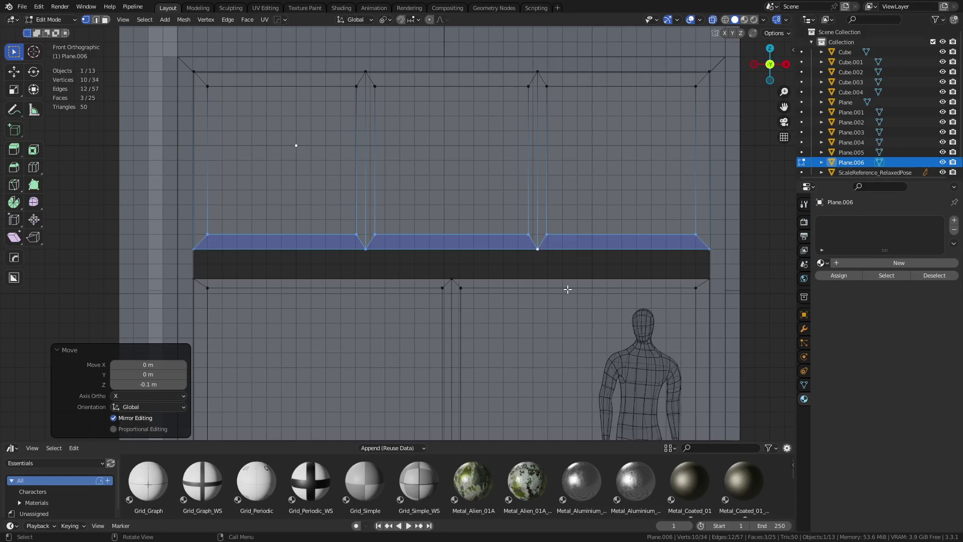
{"action": "key", "text": "ctrl+Tab"}
{"action": "left_click", "coordinate": [483, 286]}
{"action": "scroll", "coordinate": [389, 269], "scroll_direction": "down", "scroll_amount": 3}
{"action": "middle_click_drag", "start_coordinate": [398, 270], "coordinate": [444, 293]}
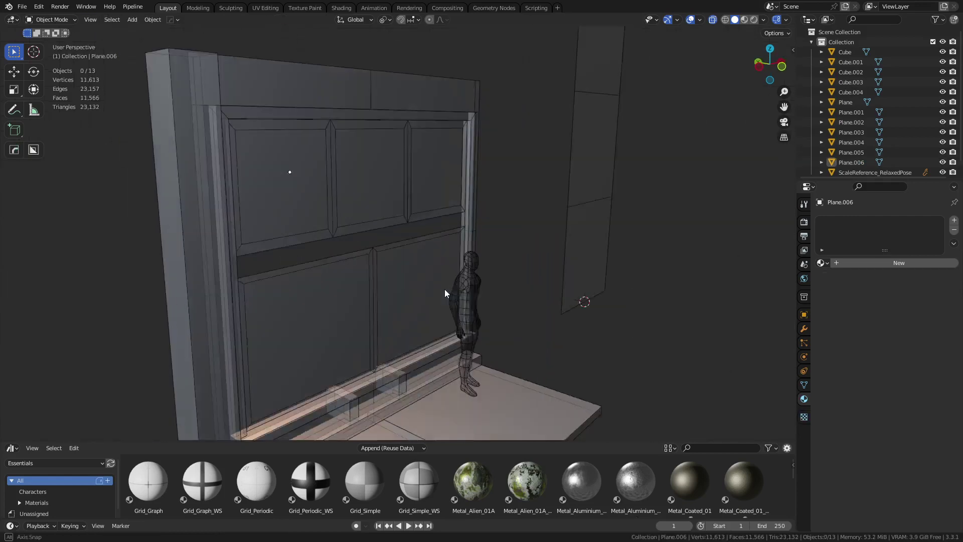
{"action": "key", "text": "KP_1"}
{"action": "scroll", "coordinate": [365, 266], "scroll_direction": "up", "scroll_amount": 1}
{"action": "key", "text": "shift+a"}
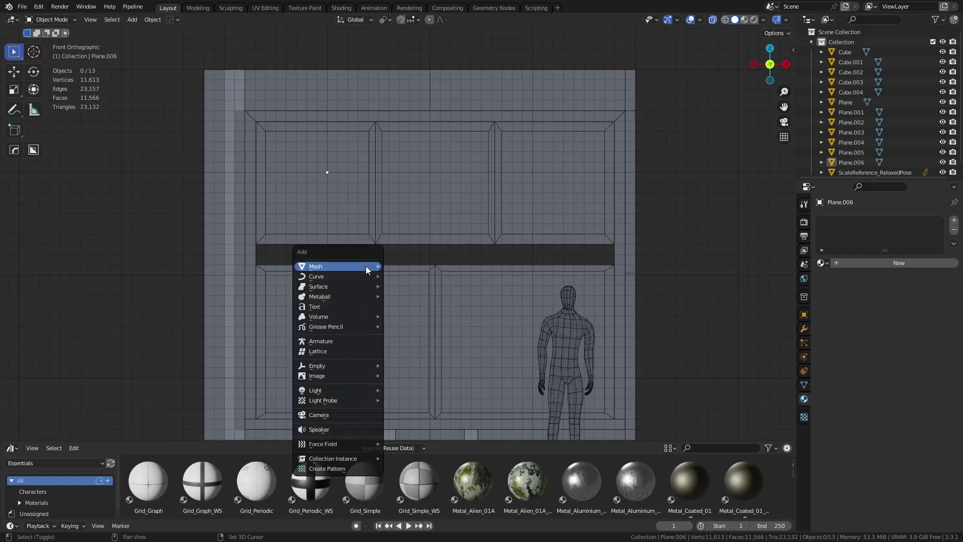
{"action": "mouse_move", "coordinate": [366, 269]}
{"action": "key", "text": "Escape"}
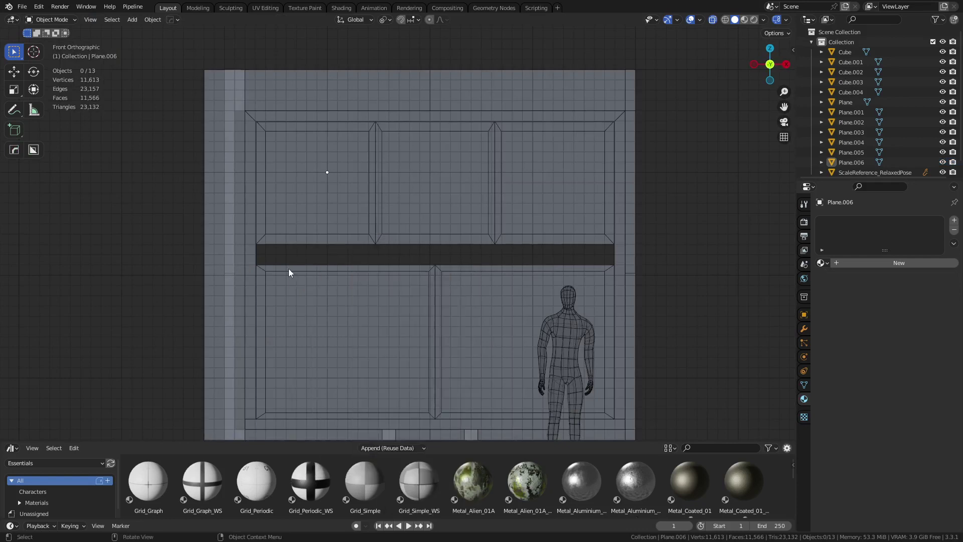
Step: Edit the window mesh and fill a face between the left upper pane's bottom edge and the left lower pane's top edge
{"action": "left_click", "coordinate": [288, 269]}
{"action": "key", "text": "ctrl+Tab"}
{"action": "left_click", "coordinate": [324, 267]}
{"action": "left_click", "coordinate": [323, 267]}
{"action": "left_click", "coordinate": [335, 248], "text": "shift"}
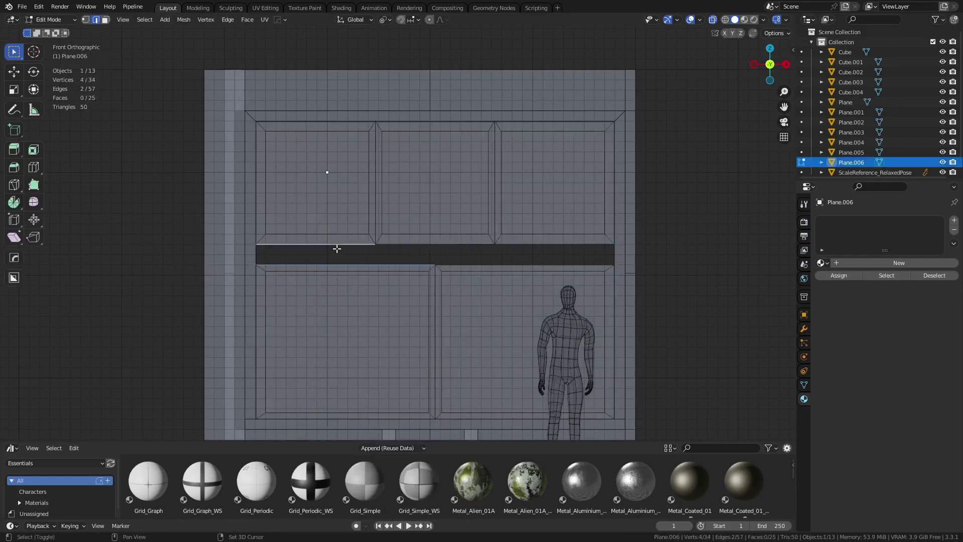
{"action": "left_click", "coordinate": [437, 248], "text": "shift"}
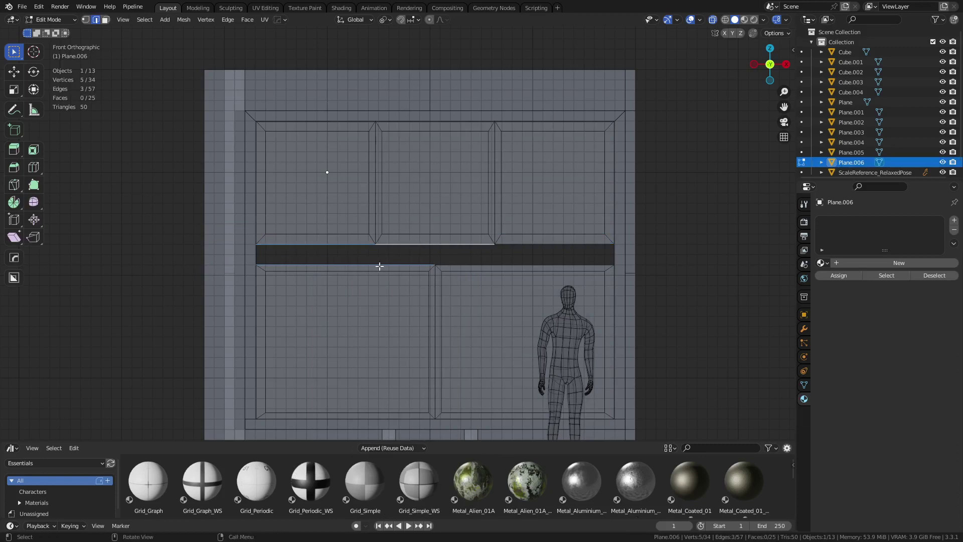
{"action": "key", "text": "1"}
{"action": "left_click", "coordinate": [434, 264]}
{"action": "key", "text": "2"}
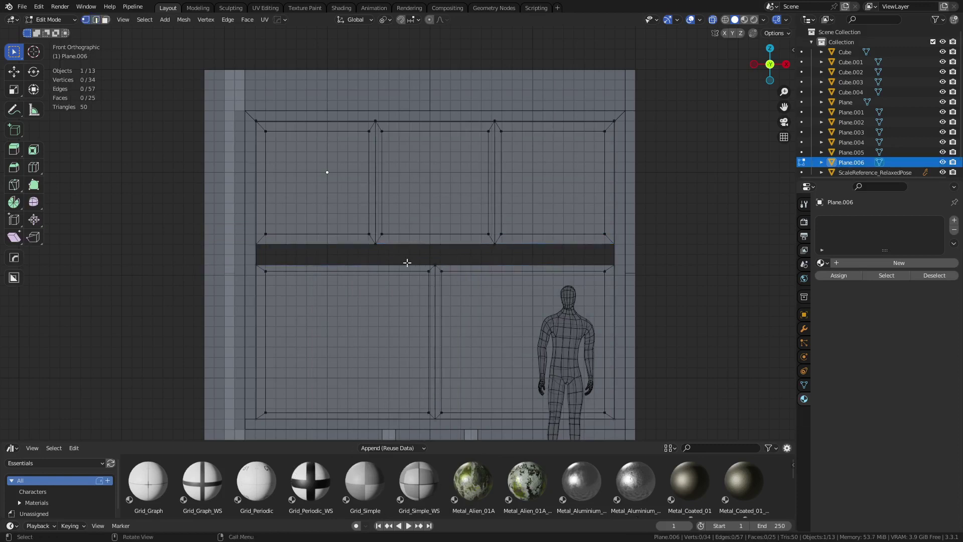
{"action": "left_click", "coordinate": [419, 246]}
{"action": "key", "text": "1"}
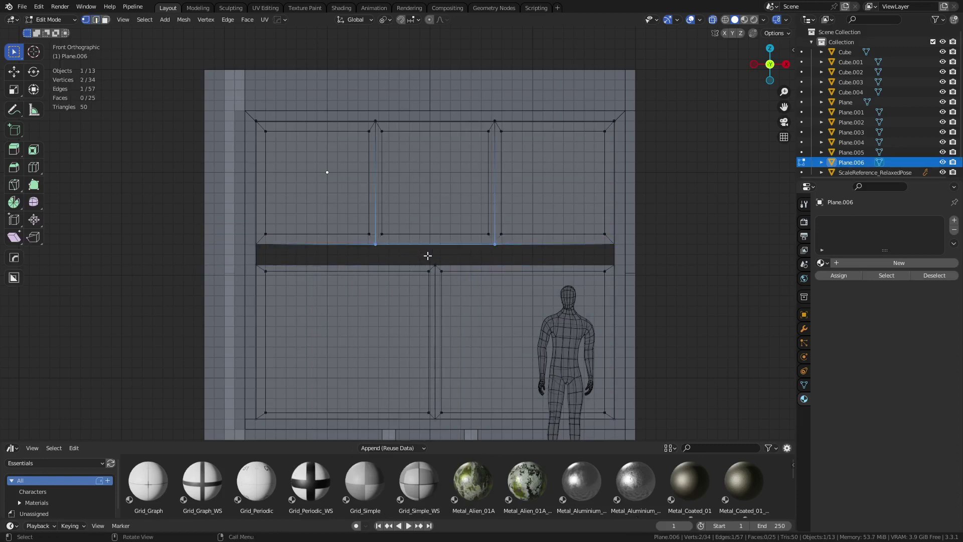
{"action": "left_click", "coordinate": [335, 258], "text": "alt"}
{"action": "left_click", "coordinate": [331, 251], "text": "alt+shift"}
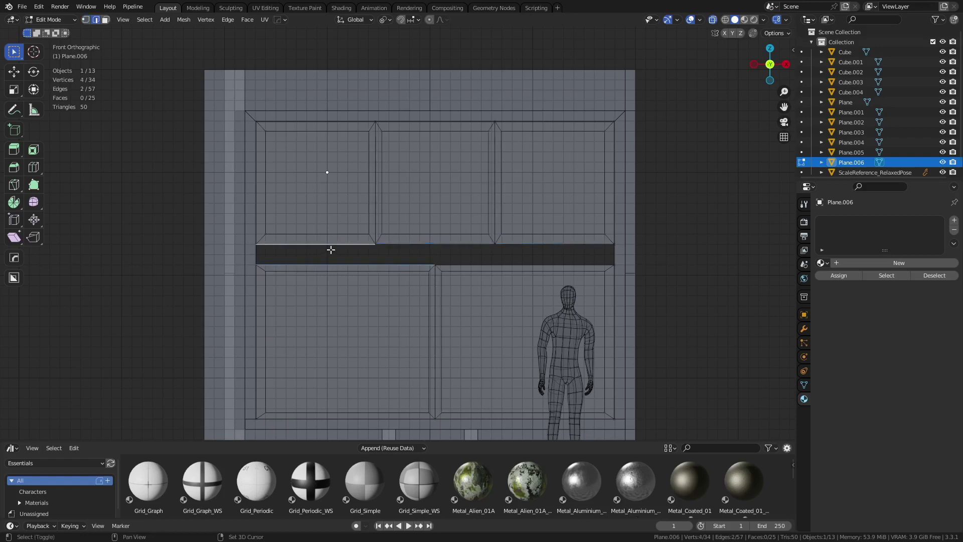
{"action": "key", "text": "f"}
Step: Fill the right and central parts of the gap between the pane rows with faces, and return to Object Mode
{"action": "left_click", "coordinate": [482, 264]}
{"action": "left_click", "coordinate": [524, 245], "text": "shift"}
{"action": "key", "text": "f"}
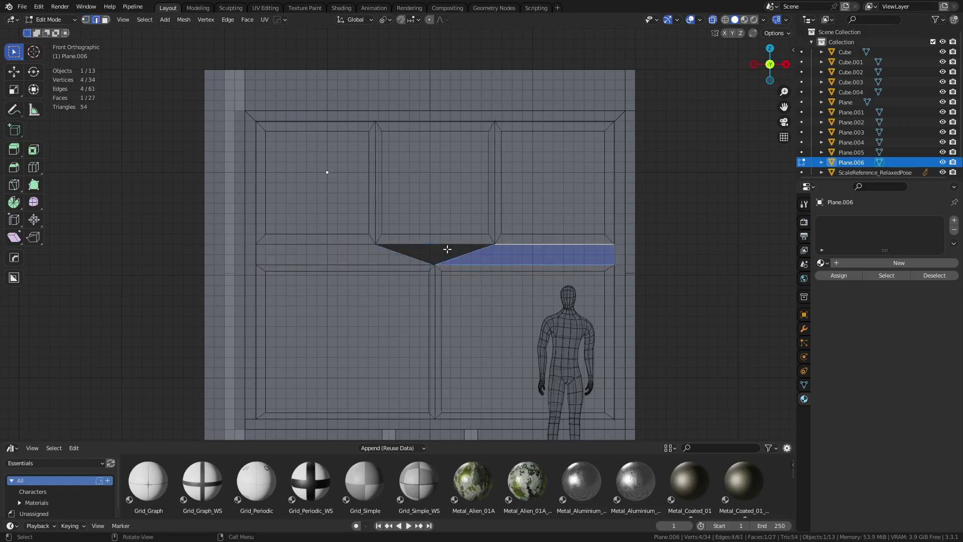
{"action": "left_click", "coordinate": [446, 245]}
{"action": "left_click", "coordinate": [468, 259], "text": "shift"}
{"action": "key", "text": "f"}
{"action": "key", "text": "a"}
{"action": "key", "text": "Tab"}
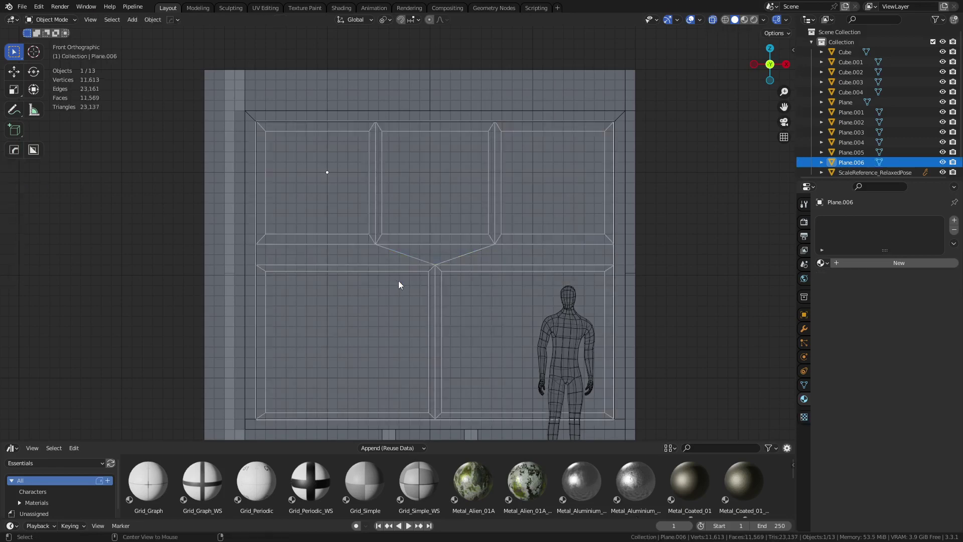
Step: Edit the window mesh and dissolve the two slanted edges dividing the strip between the upper and lower pane rows
{"action": "key", "text": "alt+z"}
{"action": "middle_click_drag", "start_coordinate": [410, 285], "coordinate": [444, 310]}
{"action": "scroll", "coordinate": [444, 309], "scroll_direction": "up", "scroll_amount": 3}
{"action": "key", "text": "ctrl+Tab"}
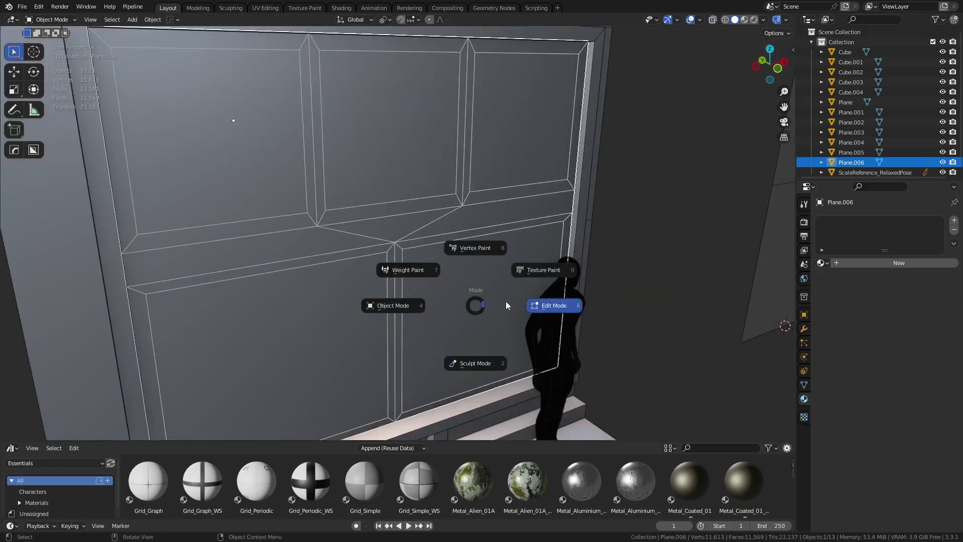
{"action": "left_click", "coordinate": [505, 301]}
{"action": "left_click", "coordinate": [320, 241]}
{"action": "left_click", "coordinate": [397, 230], "text": "shift"}
{"action": "left_click", "coordinate": [439, 224], "text": "shift"}
{"action": "middle_click_drag", "start_coordinate": [441, 238], "coordinate": [512, 284]}
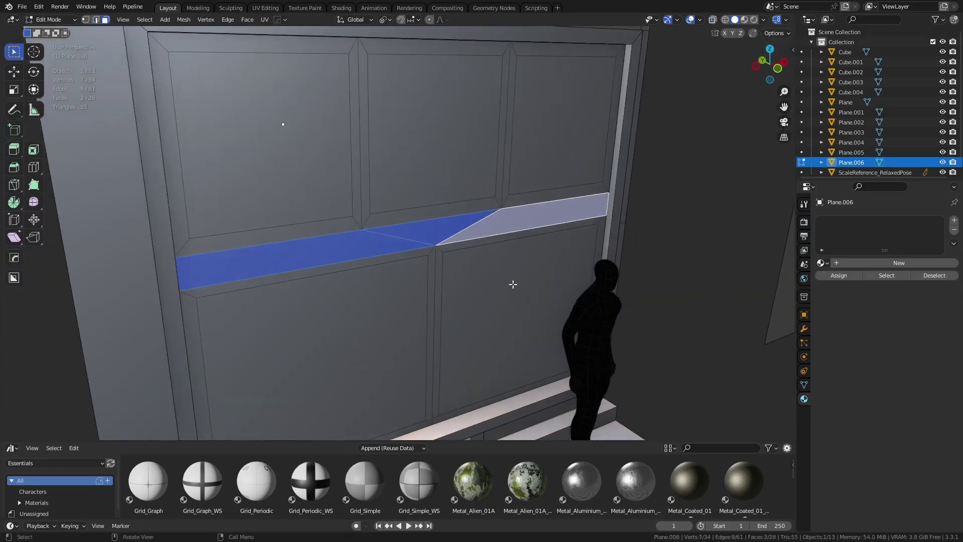
{"action": "key", "text": "2"}
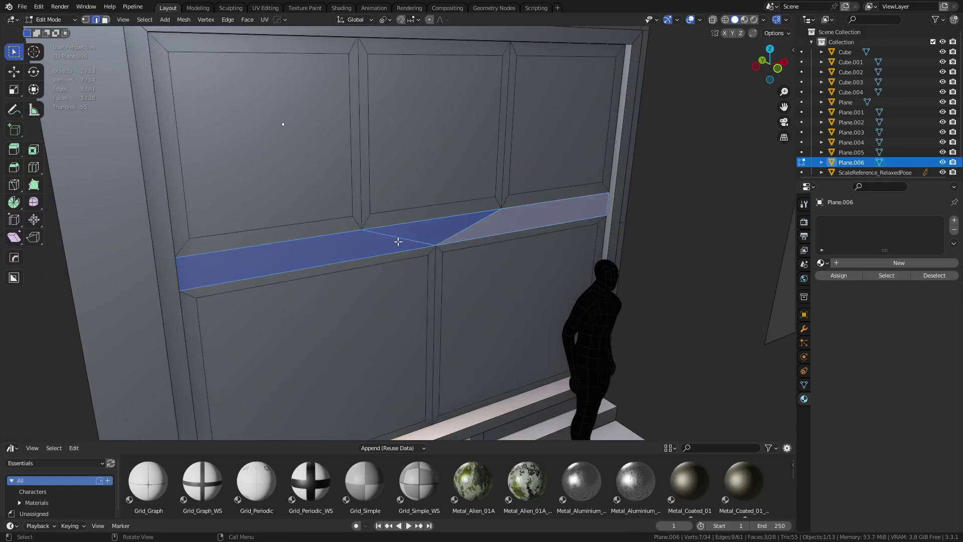
{"action": "left_click", "coordinate": [397, 238]}
{"action": "left_click", "coordinate": [458, 232], "text": "shift"}
{"action": "key", "text": "ctrl+x"}
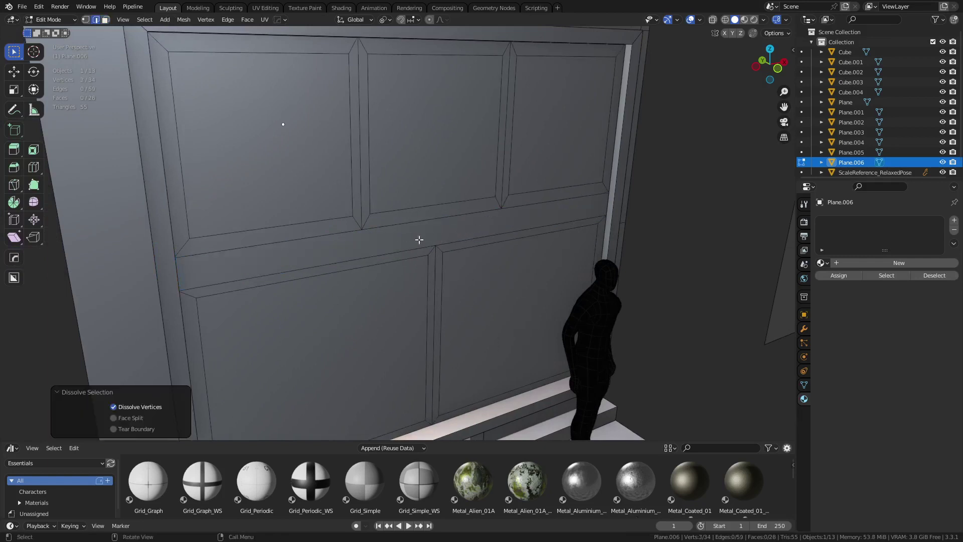
Step: Extrude the strip face between the pane rows outward by about 0.215 m
{"action": "key", "text": "3"}
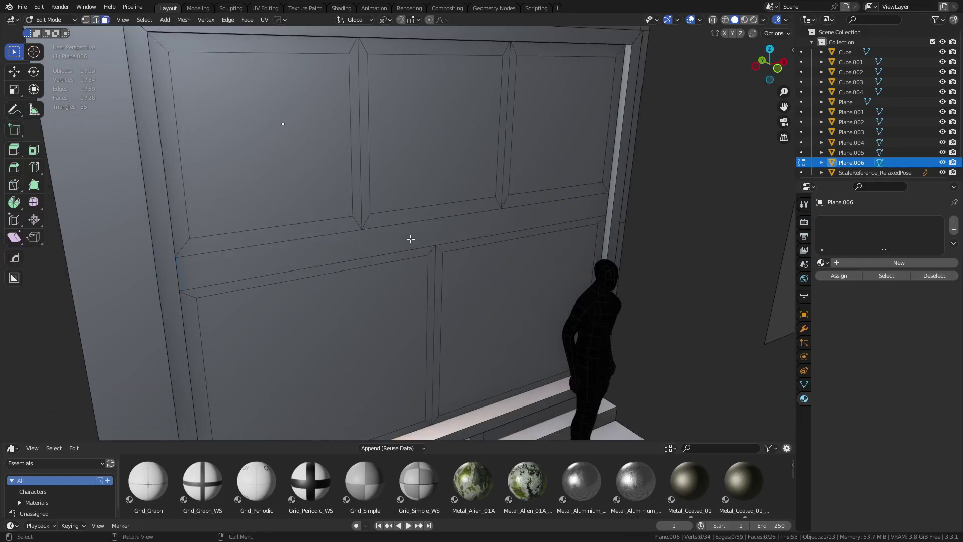
{"action": "left_click", "coordinate": [454, 266]}
{"action": "key", "text": "e"}
{"action": "left_click", "coordinate": [470, 275]}
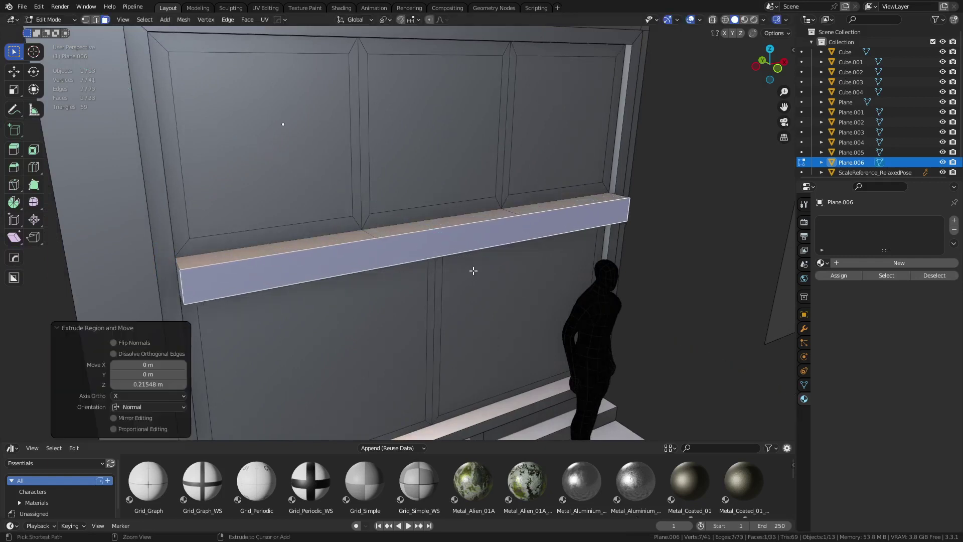
Step: Grow the selection to cover the whole extruded bar and separate it into its own object
{"action": "key", "text": "ctrl+KP_Add"}
{"action": "left_click", "coordinate": [144, 20]}
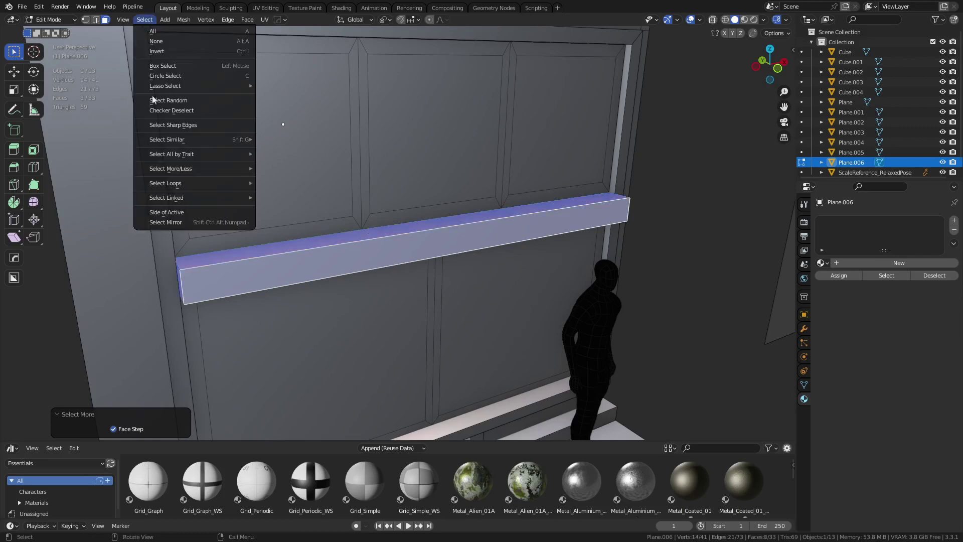
{"action": "mouse_move", "coordinate": [187, 172]}
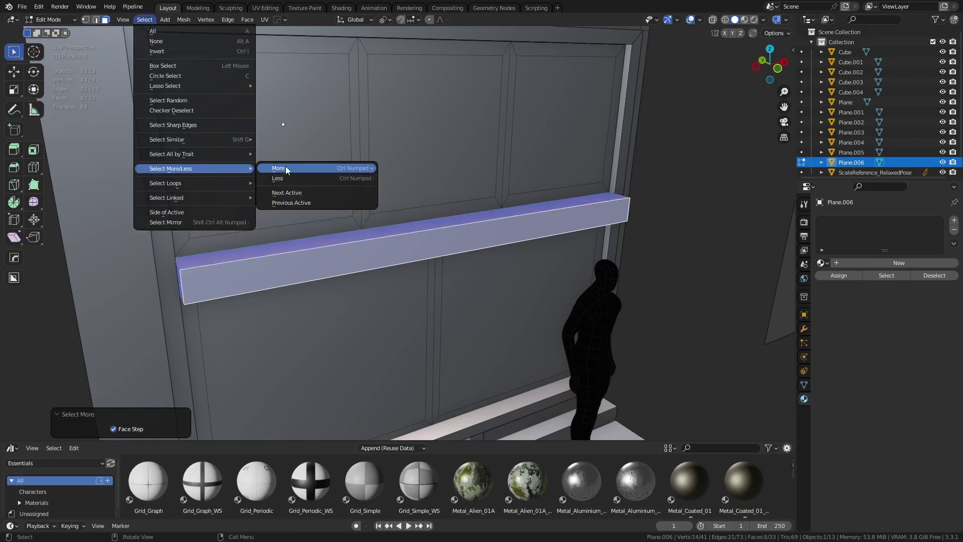
{"action": "middle_click_drag", "start_coordinate": [535, 251], "coordinate": [548, 258]}
{"action": "key", "text": "g"}
{"action": "key", "text": "y"}
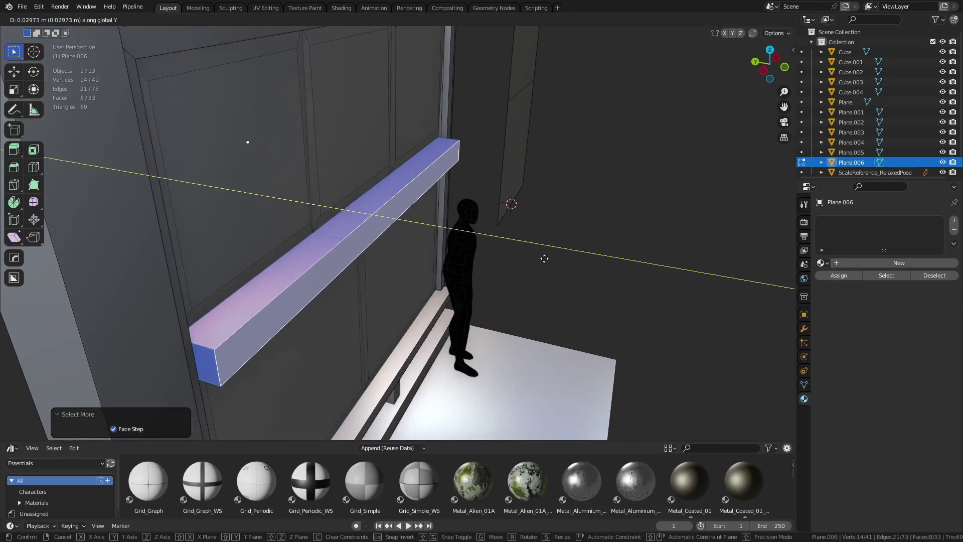
{"action": "right_click", "coordinate": [537, 258]}
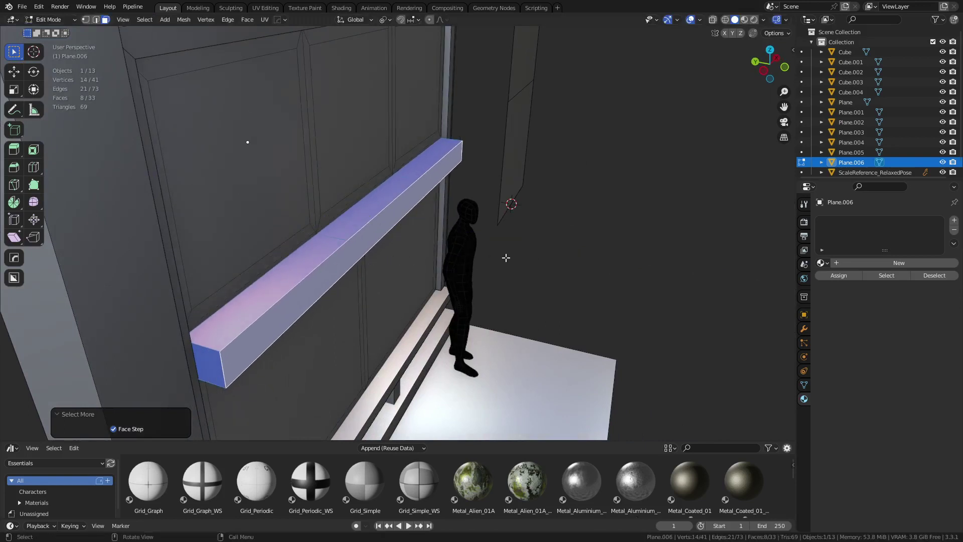
{"action": "key", "text": "p"}
{"action": "left_click", "coordinate": [495, 250]}
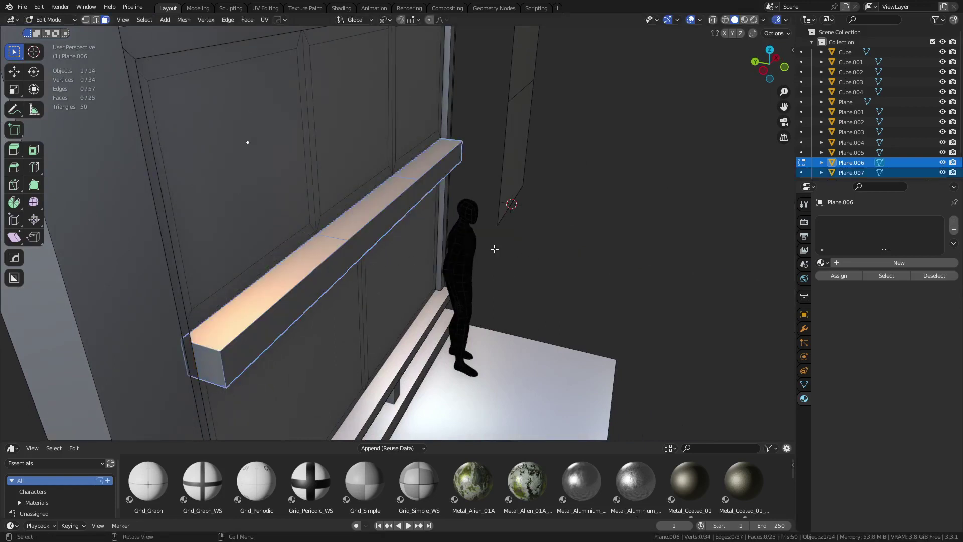
Step: Switch to editing the separated bar and apply Limited Dissolve to all of its geometry
{"action": "key", "text": "a"}
{"action": "key", "text": "ctrl+Tab"}
{"action": "left_click", "coordinate": [404, 248]}
{"action": "left_click", "coordinate": [335, 233]}
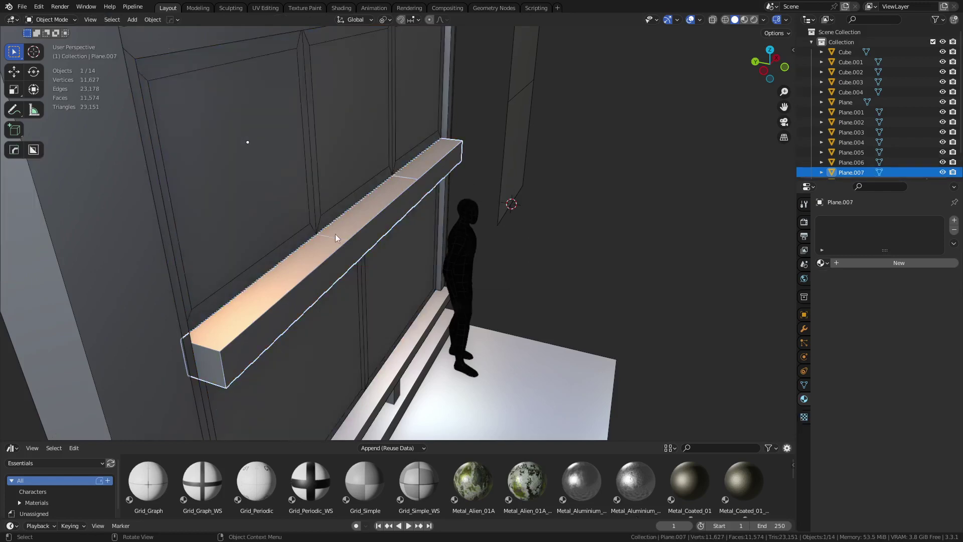
{"action": "key", "text": "ctrl+Tab"}
{"action": "left_click", "coordinate": [410, 234]}
{"action": "key", "text": "a"}
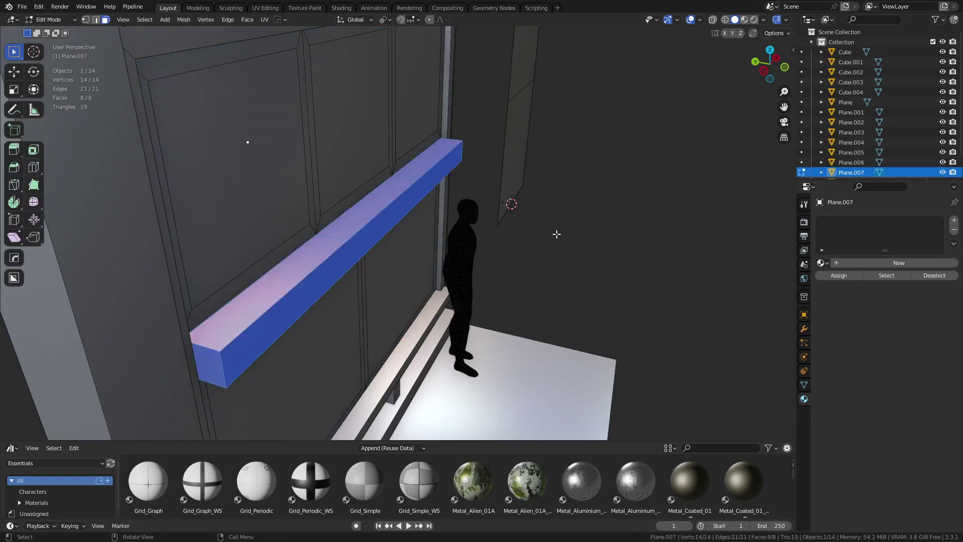
{"action": "key", "text": "x"}
{"action": "left_click", "coordinate": [536, 306]}
Step: Scale the whole bar along X by about 1.07 so its ends reach across the side frames
{"action": "key", "text": "alt+z"}
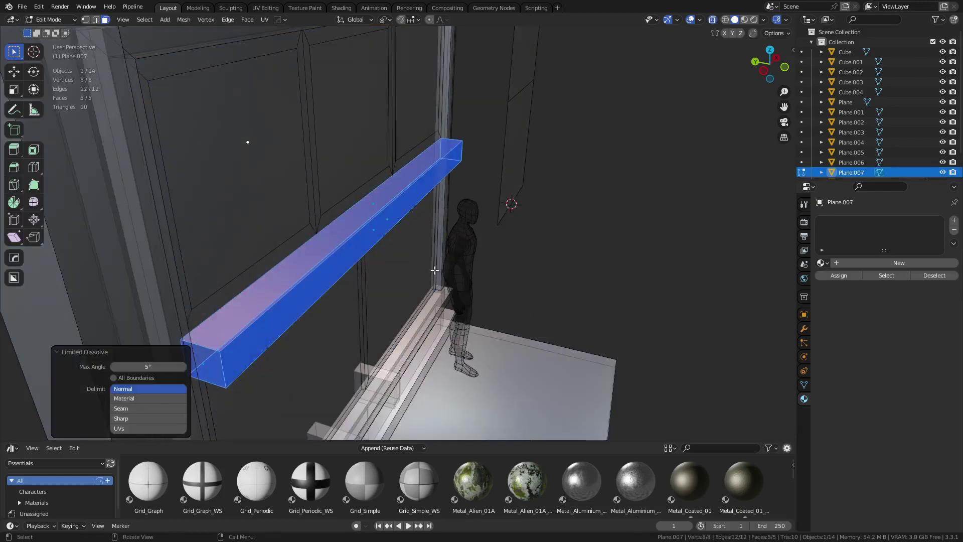
{"action": "key", "text": "1"}
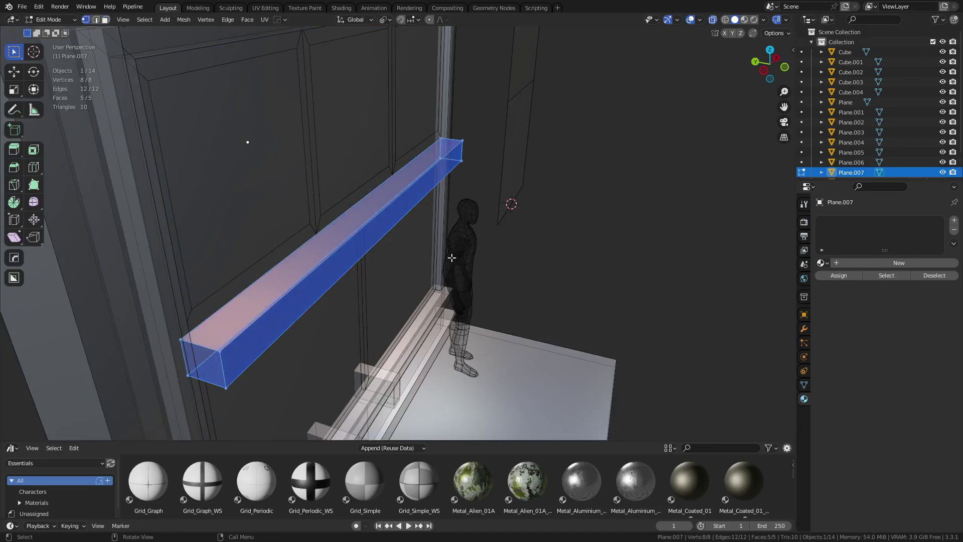
{"action": "middle_click_drag", "start_coordinate": [452, 257], "coordinate": [473, 244]}
{"action": "key", "text": "alt+z"}
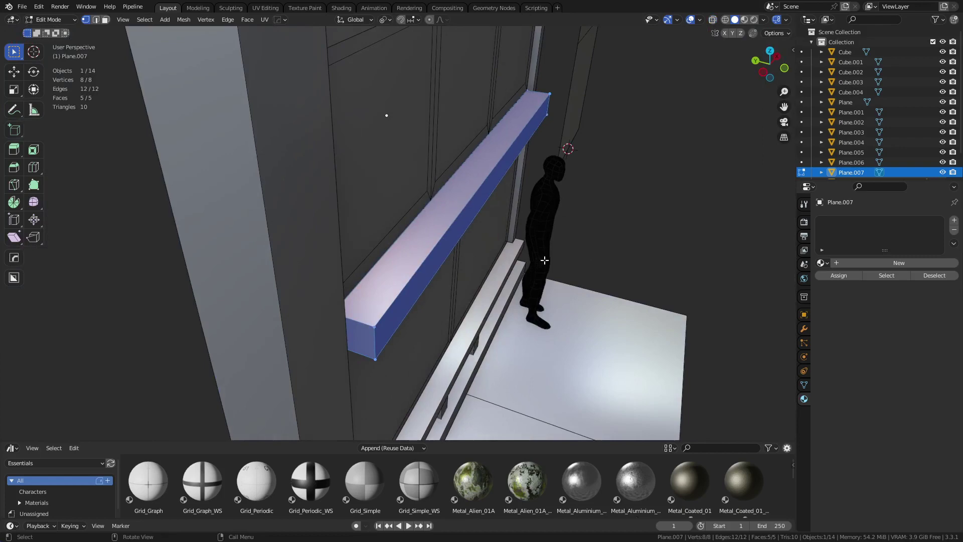
{"action": "middle_click_drag", "start_coordinate": [544, 262], "coordinate": [445, 269]}
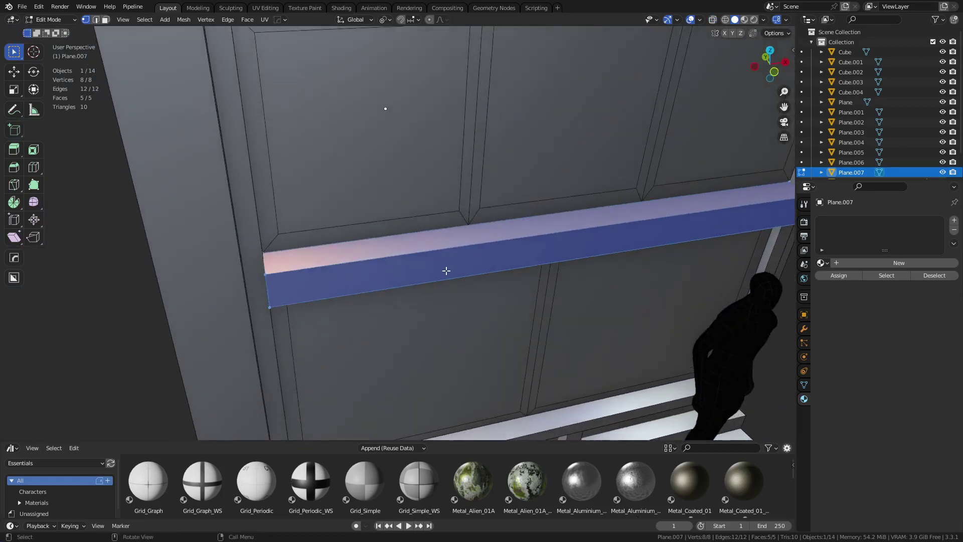
{"action": "key", "text": "s"}
{"action": "key", "text": "x"}
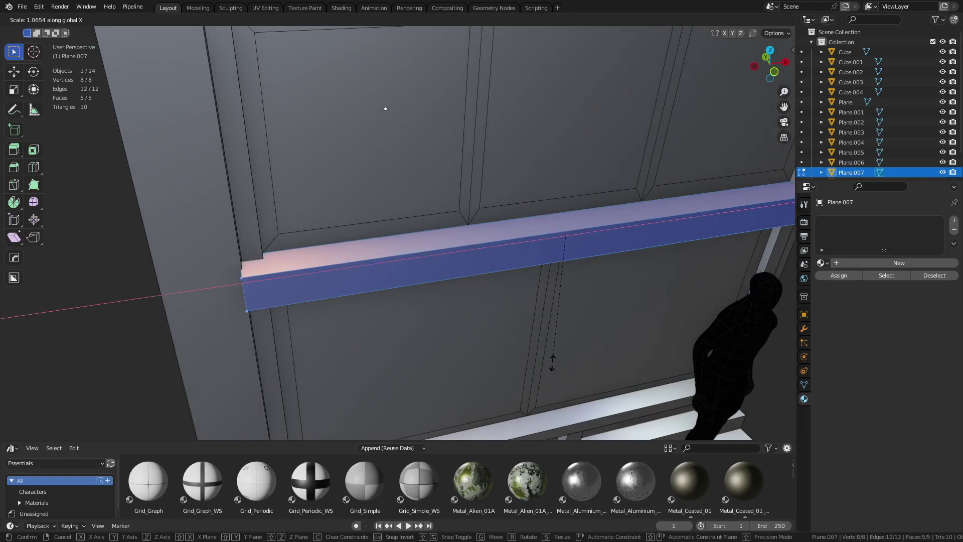
{"action": "left_click", "coordinate": [552, 359]}
Step: Try a two-segment bevel about 0.062 m wide on the bar's two front vertical end edges, and undo it
{"action": "left_click", "coordinate": [243, 298]}
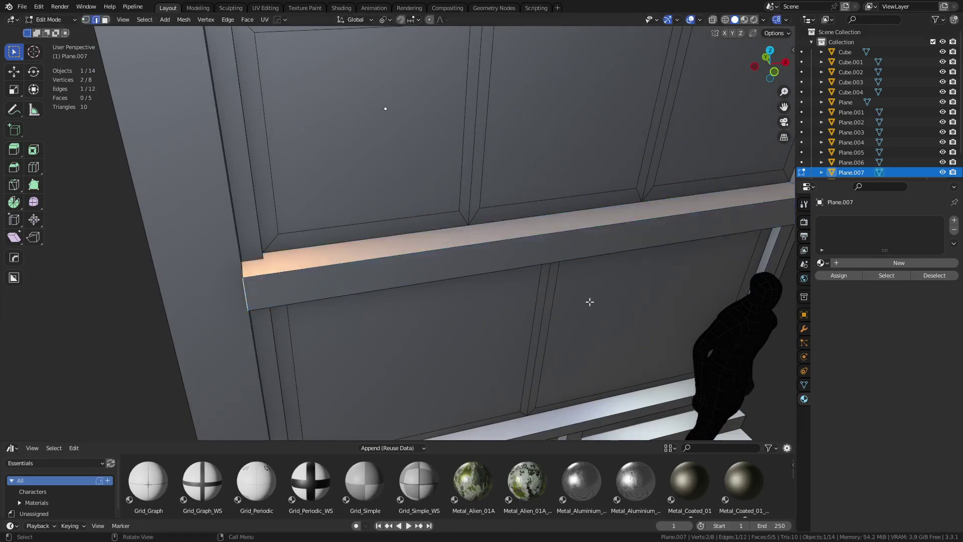
{"action": "middle_click_drag", "start_coordinate": [586, 301], "coordinate": [518, 275]}
{"action": "left_click", "coordinate": [519, 275], "text": "shift"}
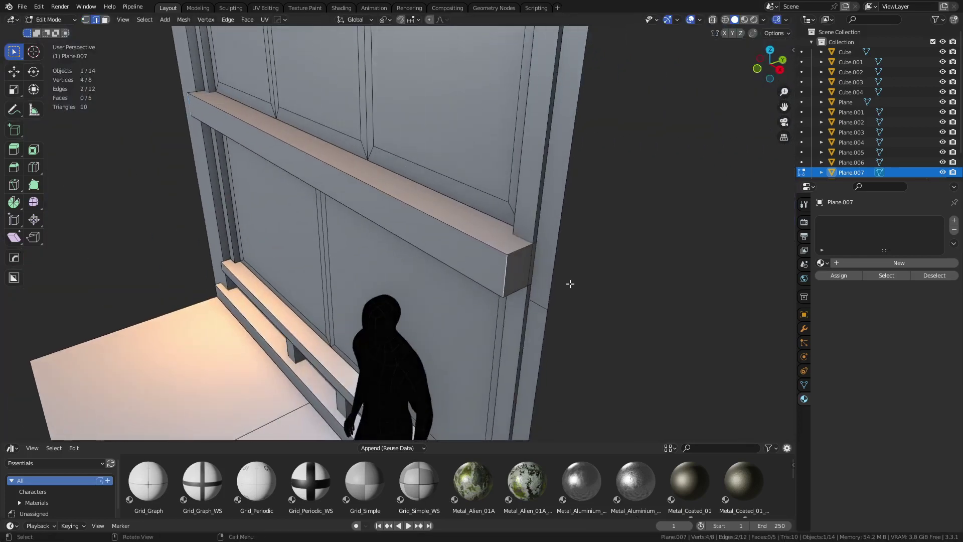
{"action": "key", "text": "ctrl+b"}
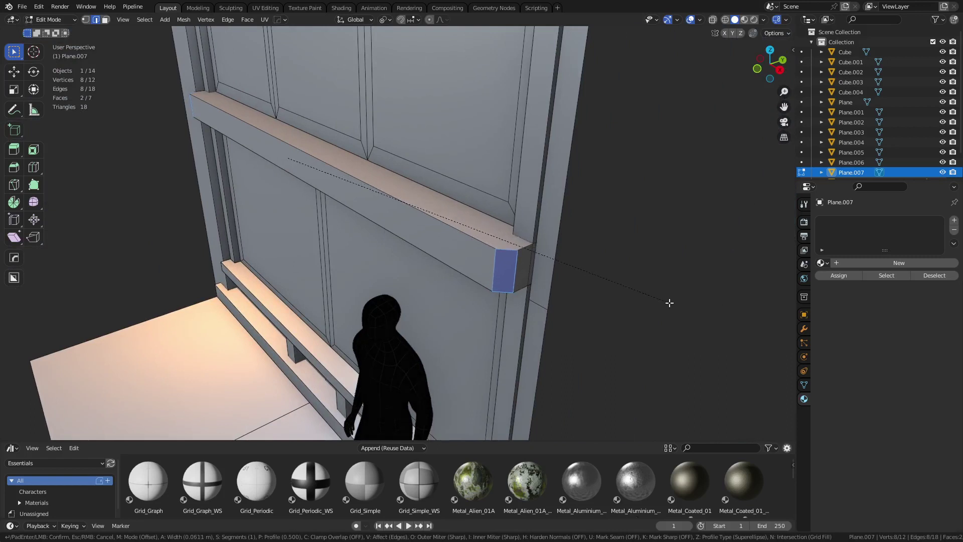
{"action": "scroll", "coordinate": [670, 303], "scroll_direction": "up", "scroll_amount": 1}
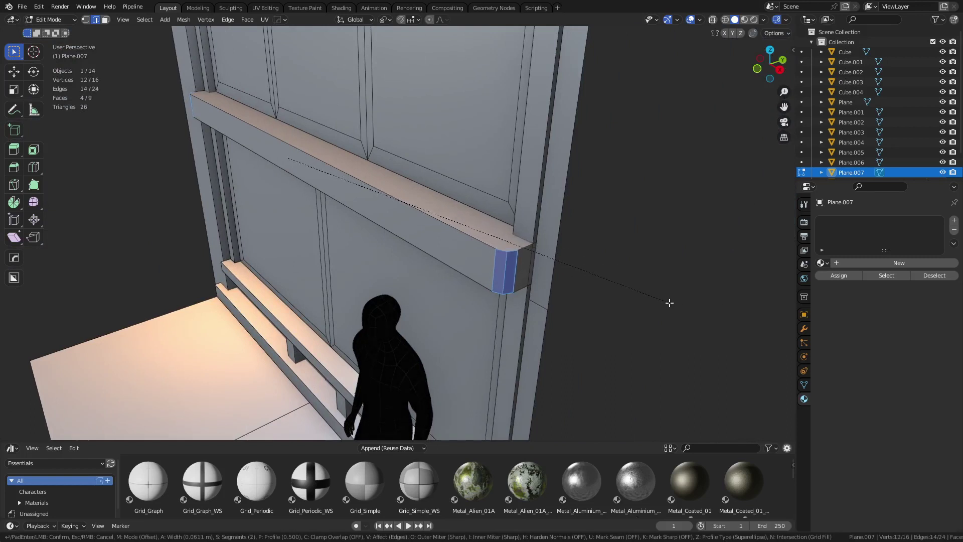
{"action": "left_click", "coordinate": [671, 303]}
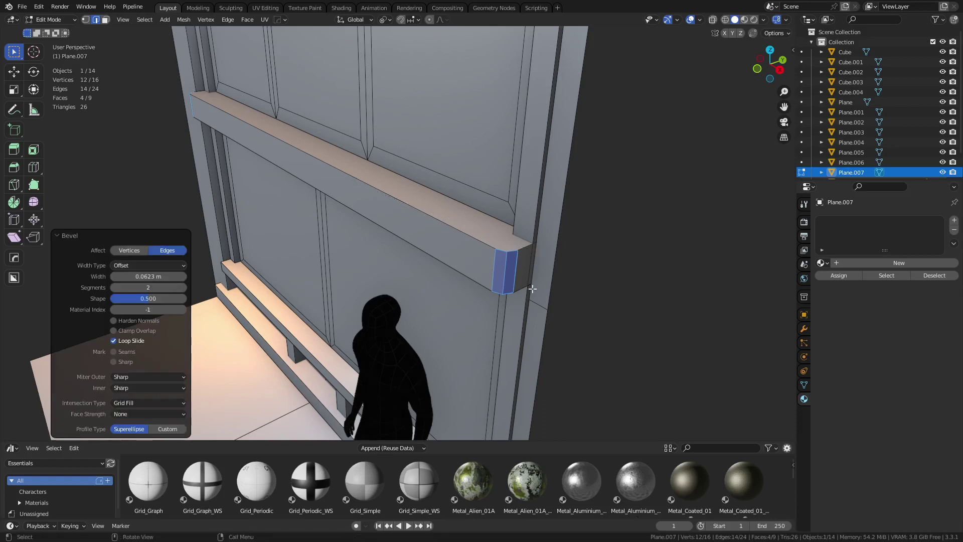
{"action": "key", "text": "ctrl+z"}
{"action": "key", "text": "ctrl+z"}
{"action": "key", "text": "ctrl+z"}
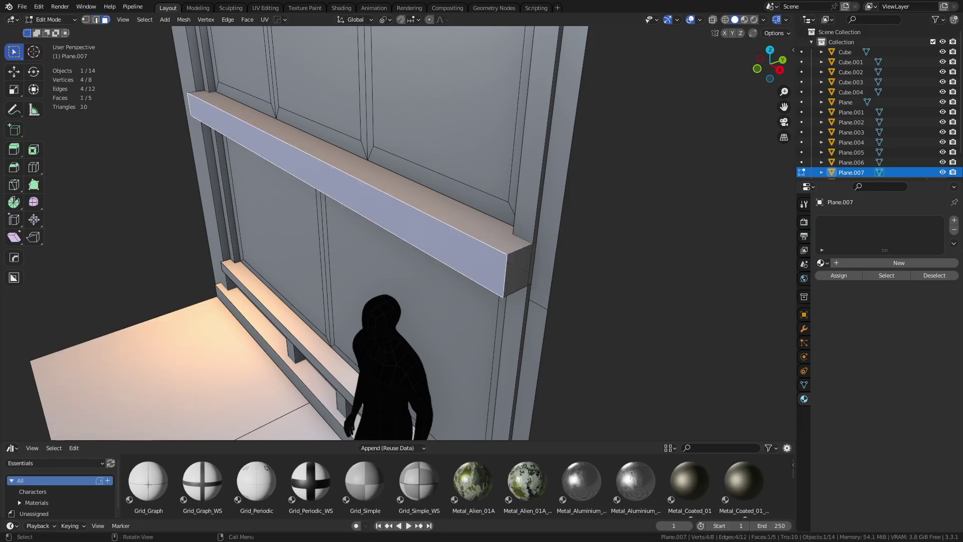
{"action": "key", "text": "s"}
{"action": "key", "text": "z"}
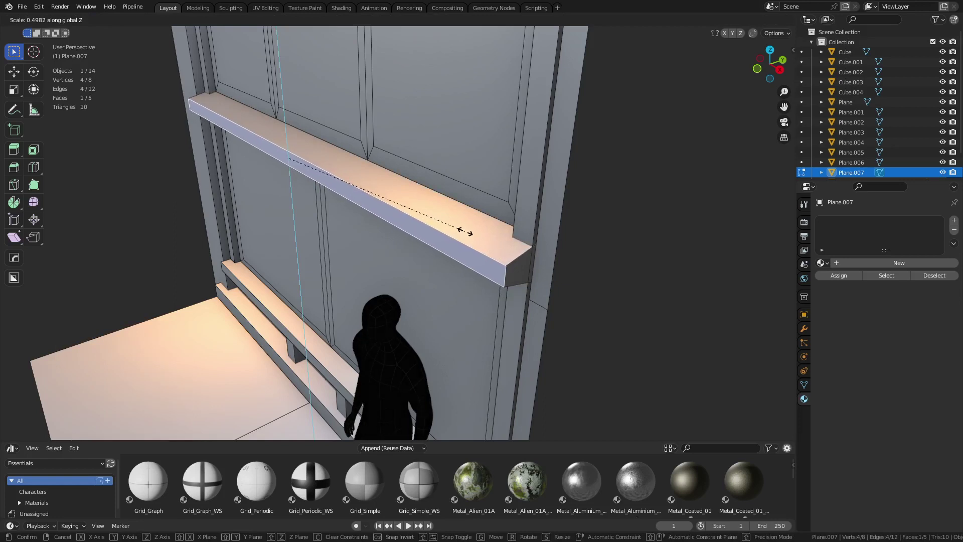
{"action": "left_click", "coordinate": [572, 267]}
Step: Add a lengthwise loop cut around the bar, slid towards its back near the window frame
{"action": "key", "text": "ctrl+r"}
{"action": "left_click", "coordinate": [533, 248]}
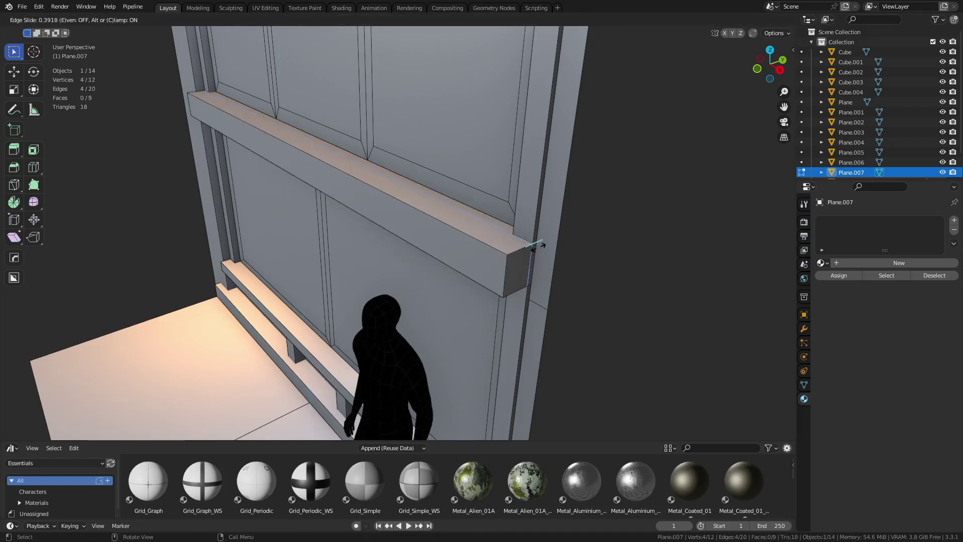
{"action": "left_click", "coordinate": [536, 249]}
Step: Scale the bar's front face along Z by about 0.61 to taper its profile
{"action": "left_click", "coordinate": [471, 254]}
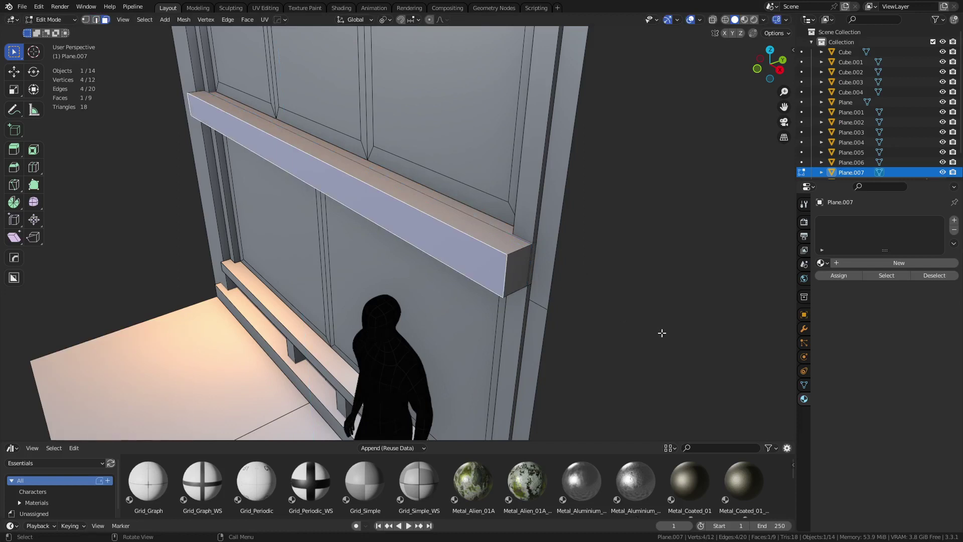
{"action": "key", "text": "s"}
{"action": "key", "text": "z"}
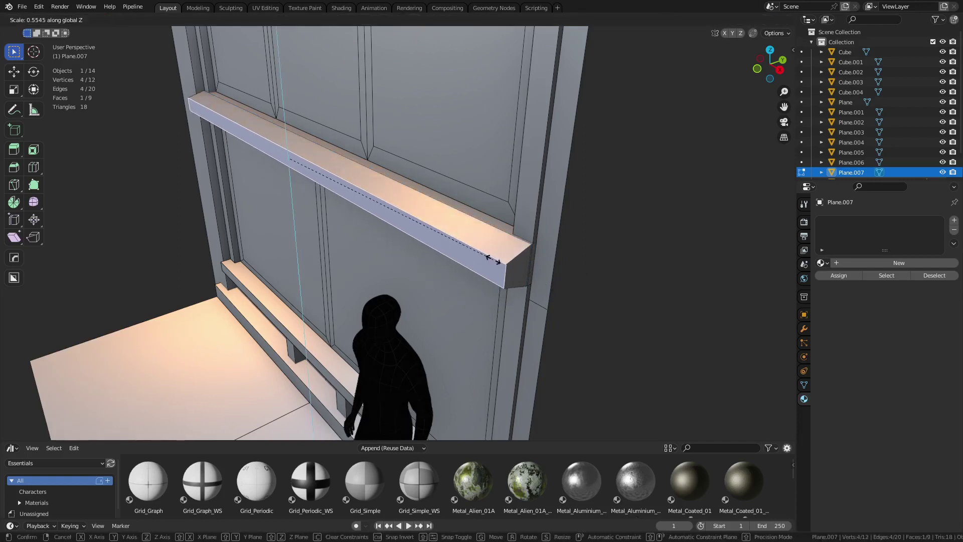
{"action": "left_click", "coordinate": [501, 266]}
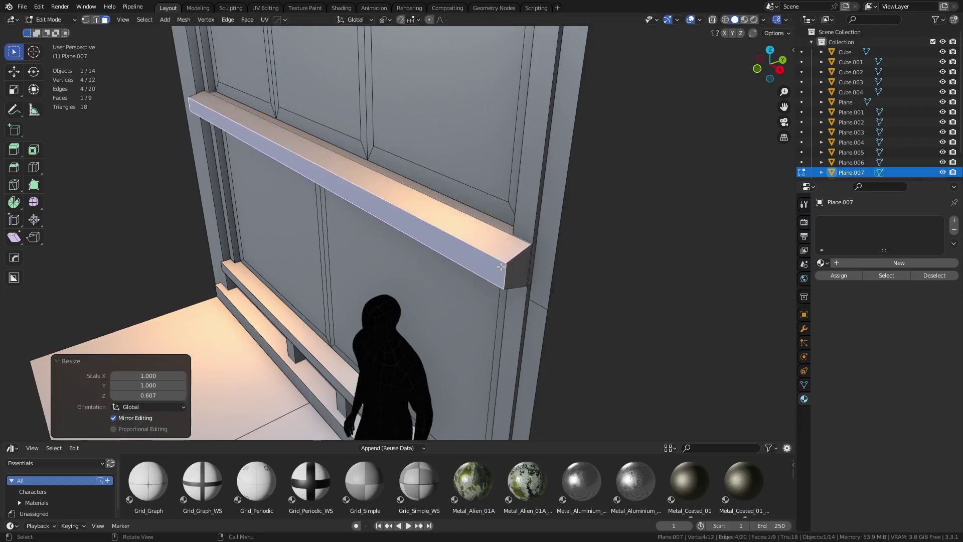
{"action": "left_click", "coordinate": [482, 254]}
{"action": "left_click", "coordinate": [483, 271], "text": "shift"}
{"action": "key", "text": "ctrl+b"}
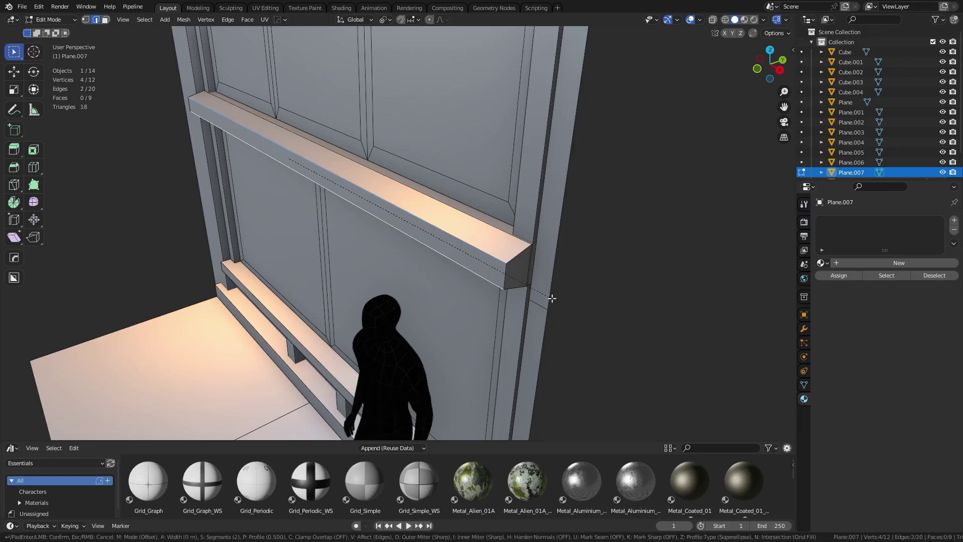
{"action": "right_click", "coordinate": [577, 308]}
Step: Bevel the bar's two front vertical end edges about 0.042 m wide with two segments, and return to Object Mode
{"action": "left_click", "coordinate": [505, 271]}
{"action": "middle_click_drag", "start_coordinate": [389, 286], "coordinate": [375, 220]}
{"action": "left_click", "coordinate": [374, 221], "text": "shift"}
{"action": "key", "text": "ctrl+b"}
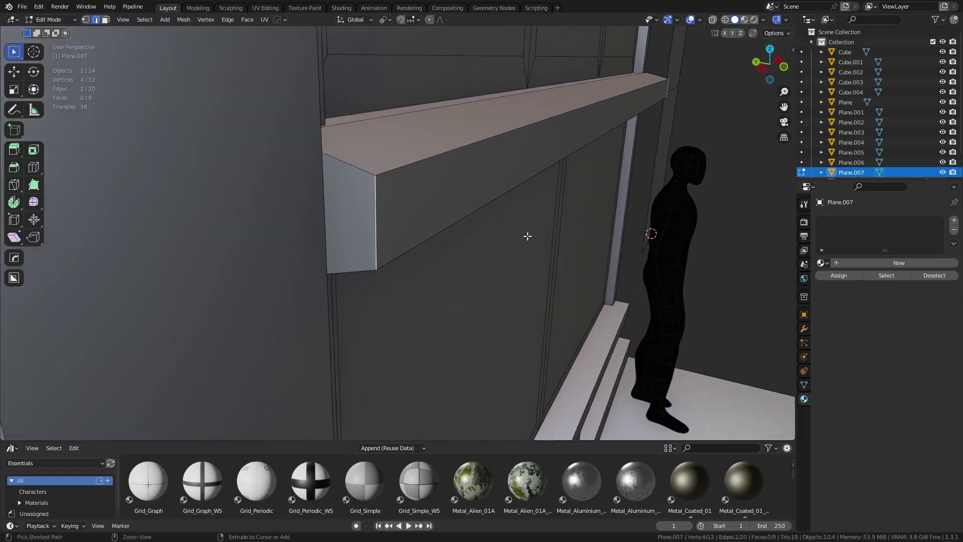
{"action": "left_click", "coordinate": [609, 367]}
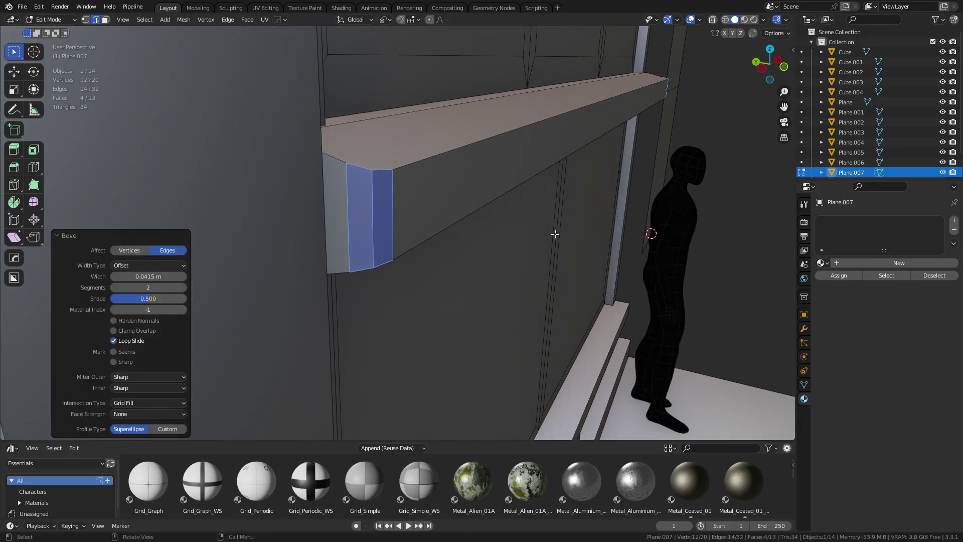
{"action": "key", "text": "ctrl+Tab"}
{"action": "left_click", "coordinate": [574, 260]}
{"action": "scroll", "coordinate": [641, 245], "scroll_direction": "down", "scroll_amount": 3}
{"action": "left_click", "coordinate": [750, 235]}
Step: Extrude the window's five pane faces, three upper and two lower, about 0.061 m backwards along Y
{"action": "middle_click_drag", "start_coordinate": [750, 236], "coordinate": [630, 242]}
{"action": "key", "text": "KP_1"}
{"action": "left_click", "coordinate": [393, 195]}
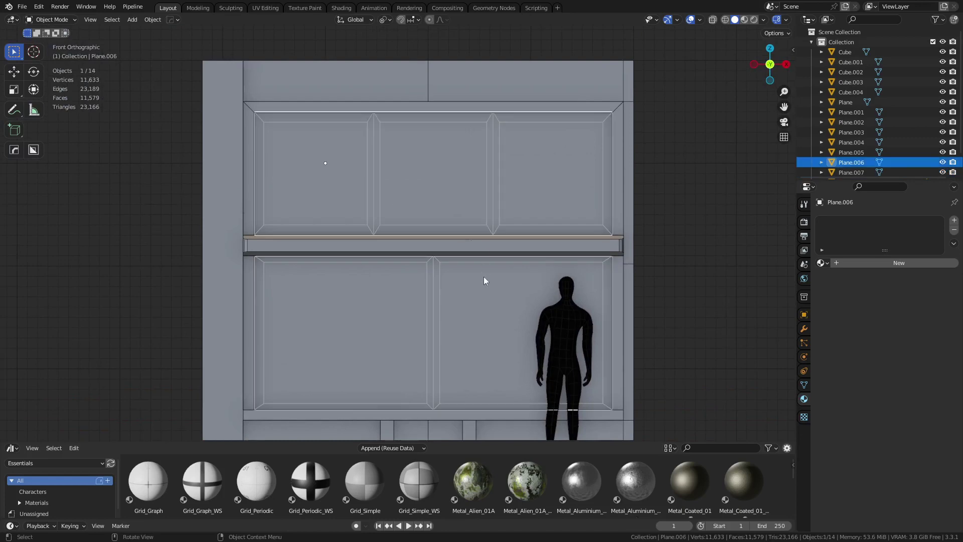
{"action": "middle_click_drag", "start_coordinate": [484, 276], "coordinate": [391, 275]}
{"action": "middle_click_drag", "start_coordinate": [356, 315], "coordinate": [462, 184], "text": "shift"}
{"action": "scroll", "coordinate": [463, 186], "scroll_direction": "up", "scroll_amount": 5}
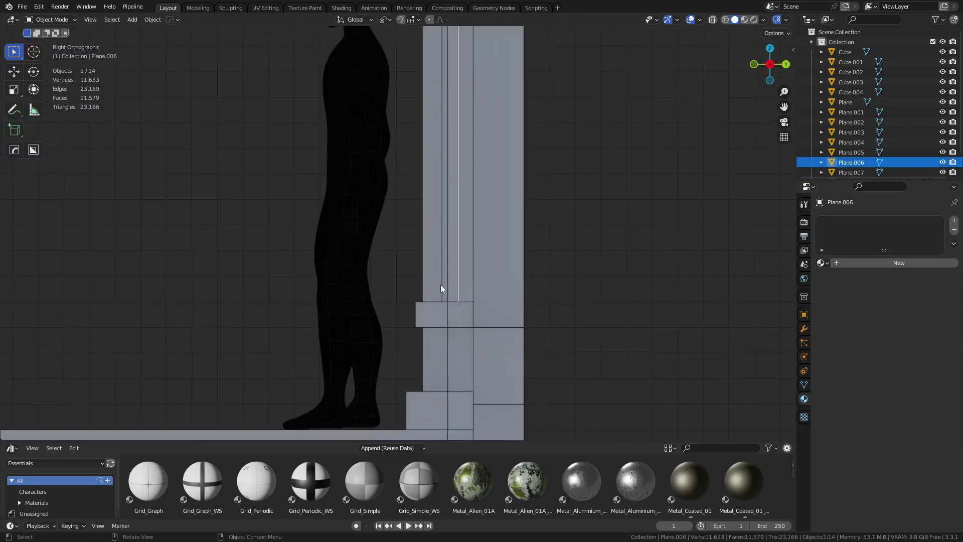
{"action": "middle_click_drag", "start_coordinate": [524, 308], "coordinate": [485, 247], "text": "shift"}
{"action": "key", "text": "Tab"}
{"action": "scroll", "coordinate": [486, 247], "scroll_direction": "down", "scroll_amount": 4}
{"action": "left_click", "coordinate": [346, 230]}
{"action": "left_click", "coordinate": [346, 142], "text": "shift"}
{"action": "left_click", "coordinate": [416, 136], "text": "shift"}
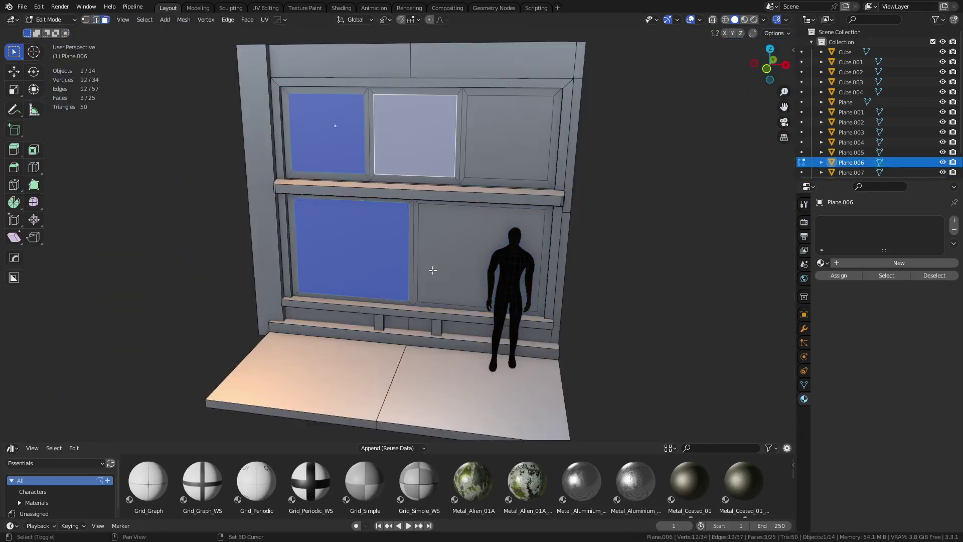
{"action": "left_click", "coordinate": [457, 228], "text": "shift"}
{"action": "left_click", "coordinate": [500, 134], "text": "shift"}
{"action": "scroll", "coordinate": [391, 297], "scroll_direction": "up", "scroll_amount": 5}
{"action": "key", "text": "e"}
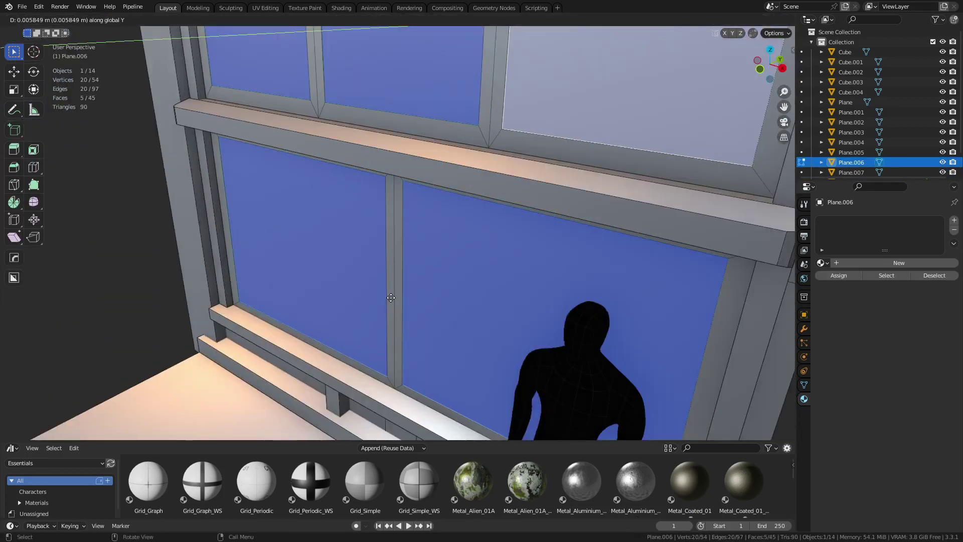
{"action": "key", "text": "x"}
{"action": "key", "text": "y"}
{"action": "left_click", "coordinate": [390, 298]}
{"action": "middle_click_drag", "start_coordinate": [390, 297], "coordinate": [401, 266]}
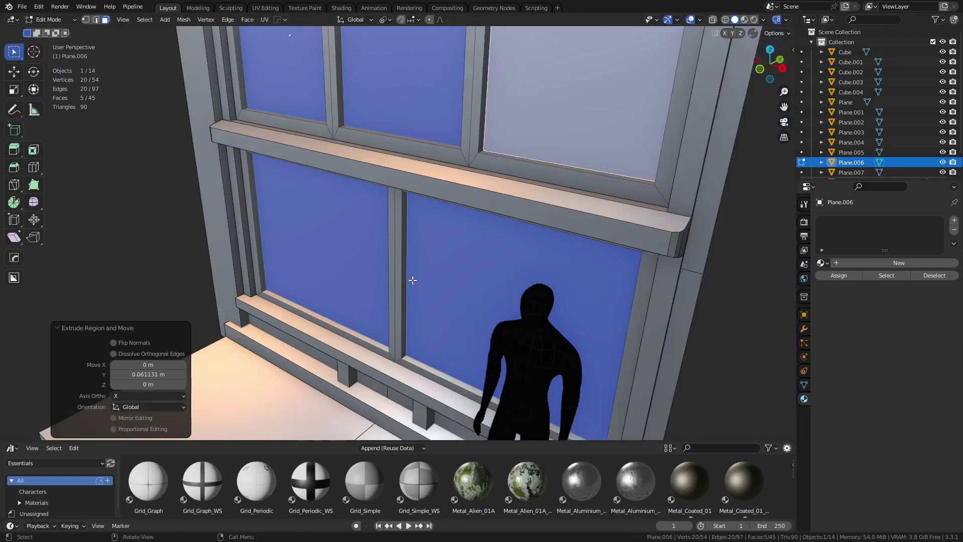
Step: Delete the five extruded pane faces to open up the window, and return to Object Mode
{"action": "key", "text": "x"}
{"action": "left_click", "coordinate": [397, 209]}
{"action": "key", "text": "ctrl+Tab"}
{"action": "left_click", "coordinate": [326, 226]}
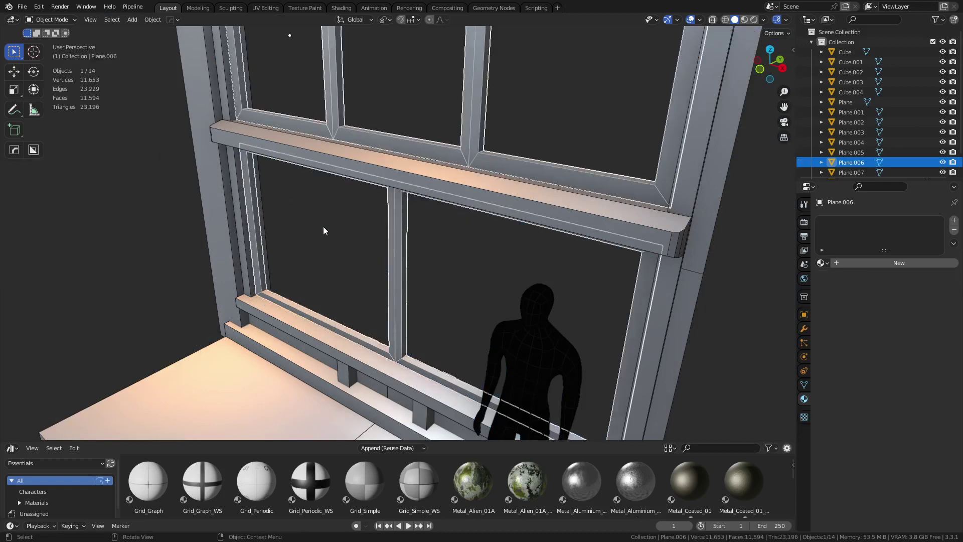
{"action": "left_click", "coordinate": [323, 227]}
Step: Join the wall, both window frames, both ledges, the two divider blocks and the horizontal bar into one object
{"action": "scroll", "coordinate": [321, 250], "scroll_direction": "down", "scroll_amount": 3}
{"action": "middle_click_drag", "start_coordinate": [319, 270], "coordinate": [275, 288]}
{"action": "left_click", "coordinate": [275, 288]}
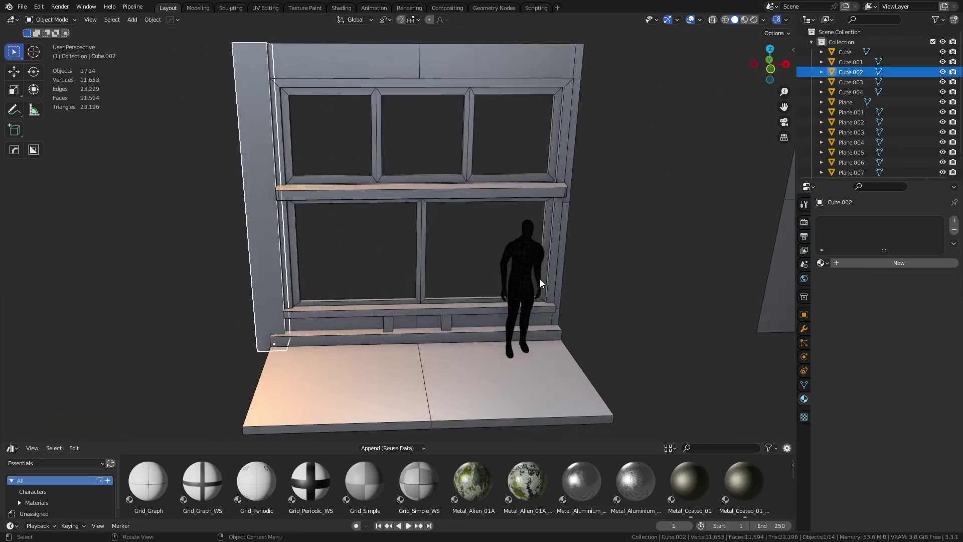
{"action": "left_click", "coordinate": [416, 307]}
{"action": "left_click", "coordinate": [420, 295], "text": "shift"}
{"action": "left_click", "coordinate": [558, 282], "text": "shift"}
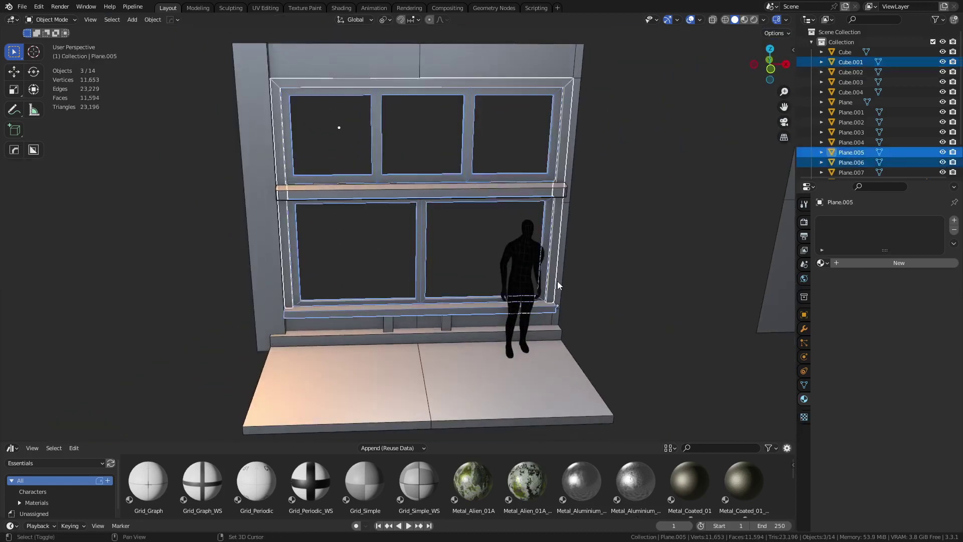
{"action": "left_click", "coordinate": [556, 321], "text": "shift"}
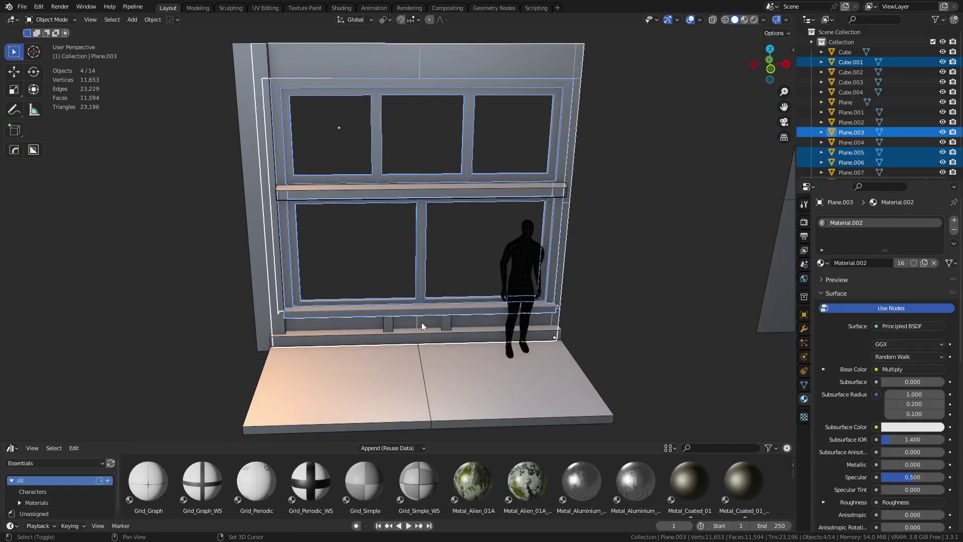
{"action": "left_click", "coordinate": [388, 325], "text": "shift"}
{"action": "left_click", "coordinate": [444, 325], "text": "shift"}
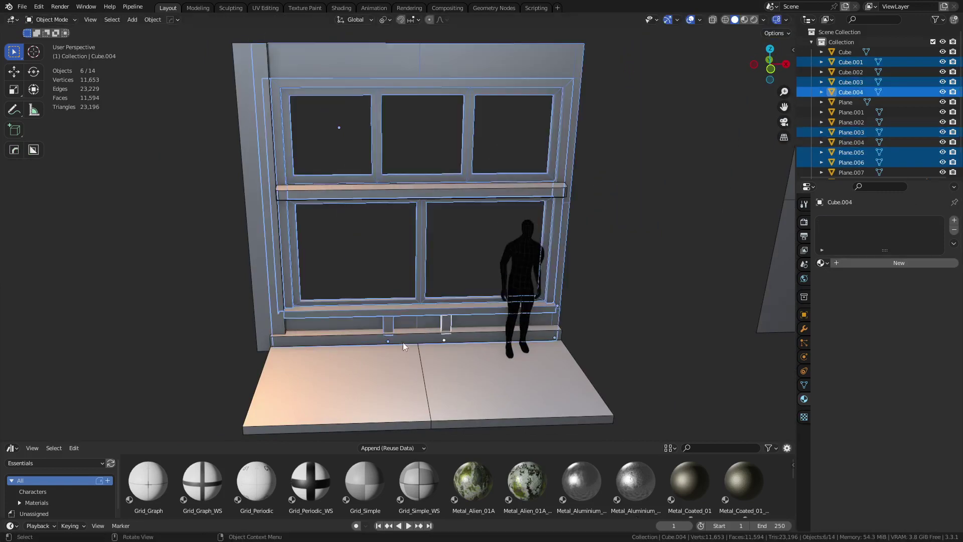
{"action": "left_click", "coordinate": [354, 336], "text": "shift"}
{"action": "left_click", "coordinate": [359, 196], "text": "shift"}
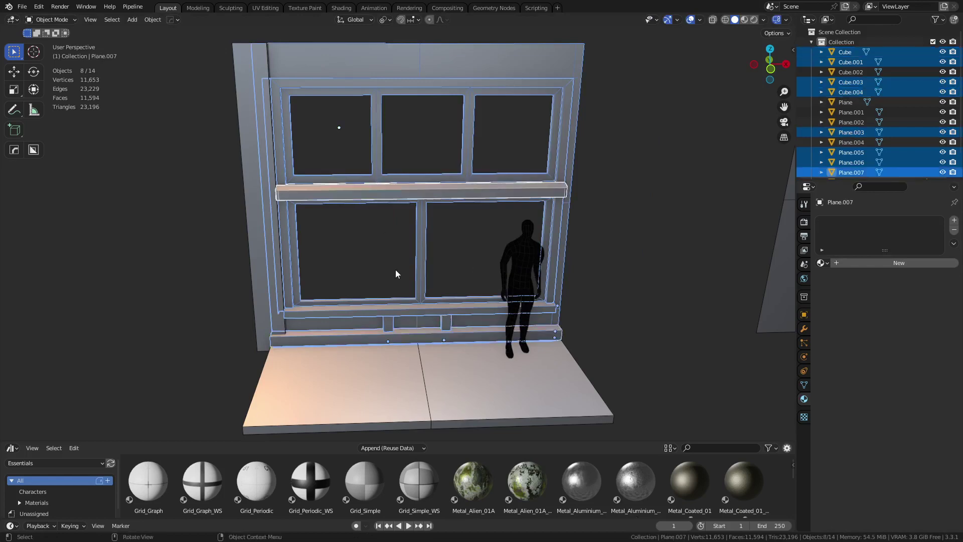
{"action": "key", "text": "g"}
{"action": "key", "text": "Escape"}
{"action": "key", "text": "ctrl+j"}
{"action": "key", "text": "ctrl+Tab"}
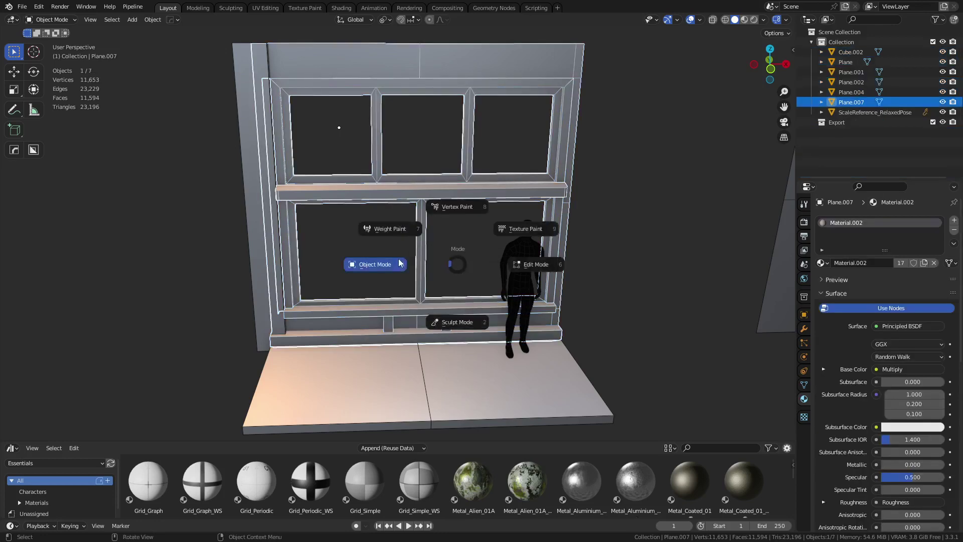
{"action": "left_click", "coordinate": [356, 207]}
{"action": "left_click", "coordinate": [357, 208]}
Step: Move the rear vertices of the two divider blocks about 0.198 m forward along Y, and return to Object Mode
{"action": "middle_click_drag", "start_coordinate": [389, 268], "coordinate": [367, 284]}
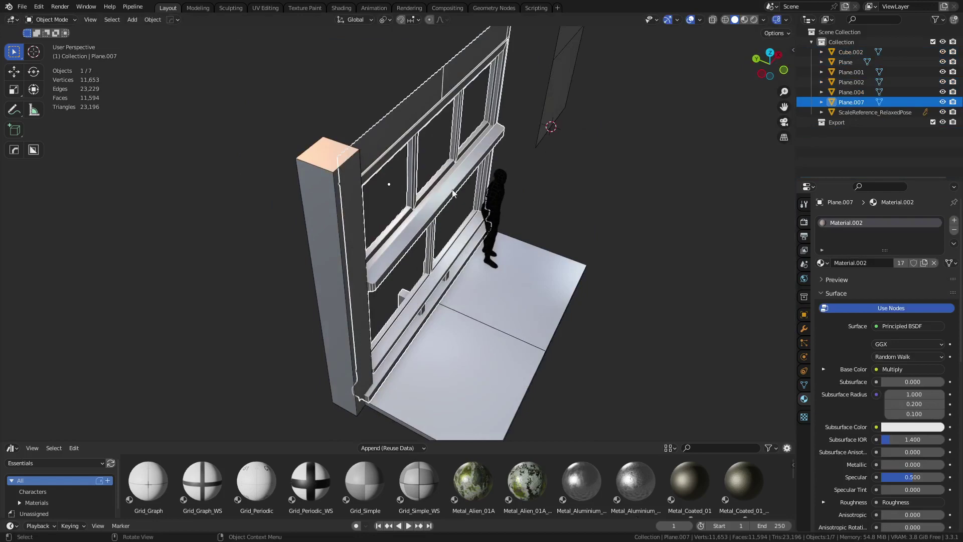
{"action": "middle_click_drag", "start_coordinate": [453, 192], "coordinate": [444, 282]}
{"action": "middle_click_drag", "start_coordinate": [430, 317], "coordinate": [357, 298], "text": "alt"}
{"action": "middle_click_drag", "start_coordinate": [378, 354], "coordinate": [347, 201], "text": "shift"}
{"action": "scroll", "coordinate": [347, 201], "scroll_direction": "up", "scroll_amount": 4}
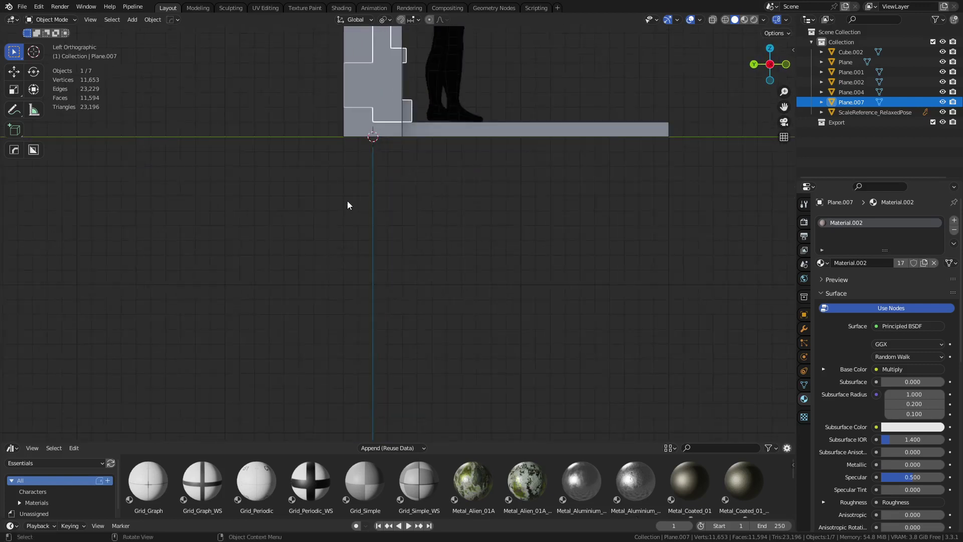
{"action": "key", "text": "Tab"}
{"action": "middle_click_drag", "start_coordinate": [387, 157], "coordinate": [420, 274], "text": "shift"}
{"action": "key", "text": "alt+z"}
{"action": "key", "text": "1"}
{"action": "left_click_drag", "start_coordinate": [354, 244], "coordinate": [381, 152]}
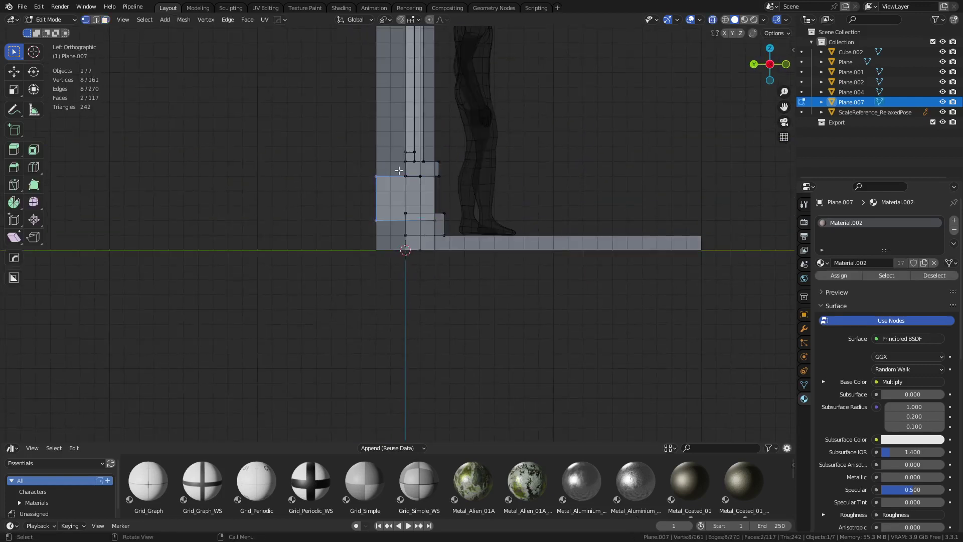
{"action": "key", "text": "g"}
{"action": "key", "text": "y"}
{"action": "left_click", "coordinate": [431, 197]}
{"action": "key", "text": "ctrl+Tab"}
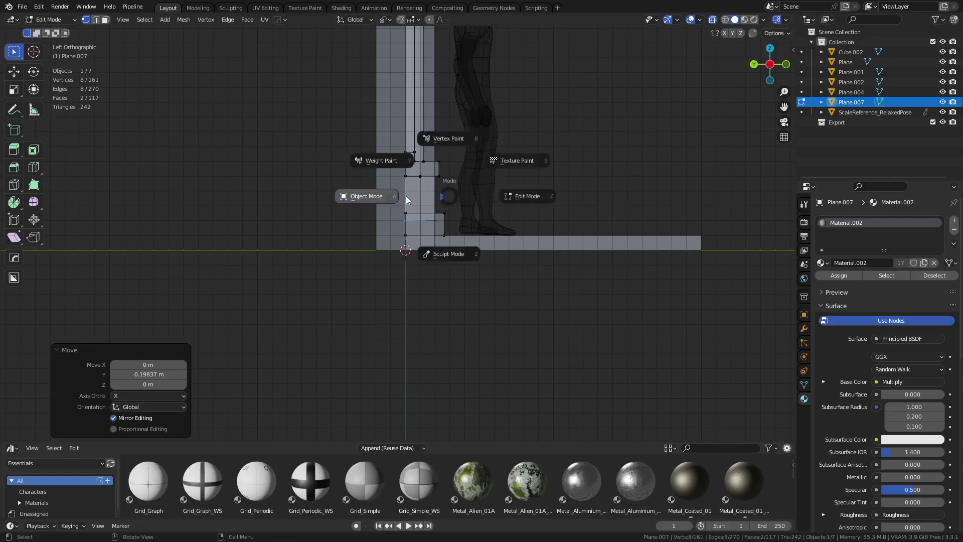
{"action": "left_click", "coordinate": [389, 194]}
Step: Isolate the joined window object in Local View and bring the back of its lower ledges into view
{"action": "key", "text": "KP_Divide"}
{"action": "middle_click_drag", "start_coordinate": [393, 195], "coordinate": [467, 346]}
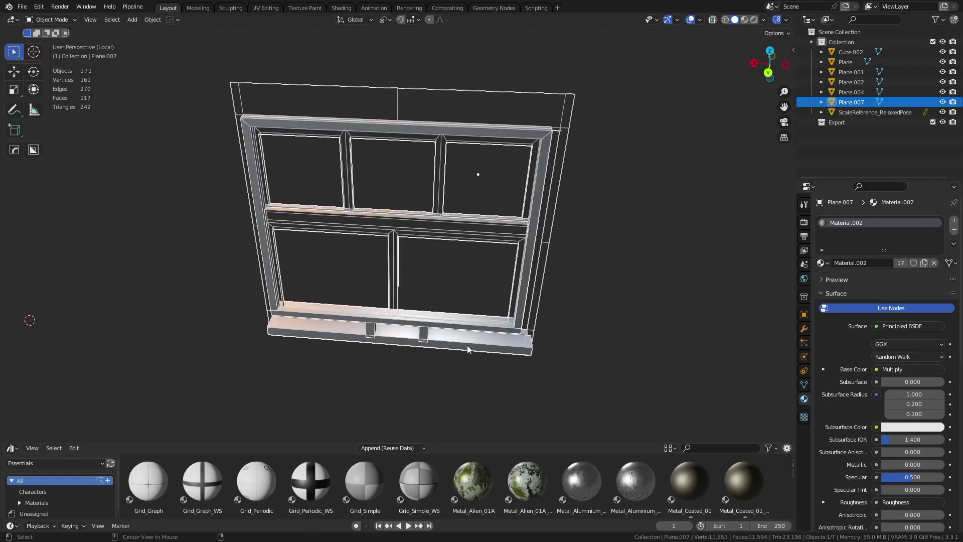
{"action": "left_click", "coordinate": [447, 378]}
{"action": "middle_click_drag", "start_coordinate": [447, 378], "coordinate": [514, 361]}
{"action": "scroll", "coordinate": [513, 365], "scroll_direction": "up", "scroll_amount": 4}
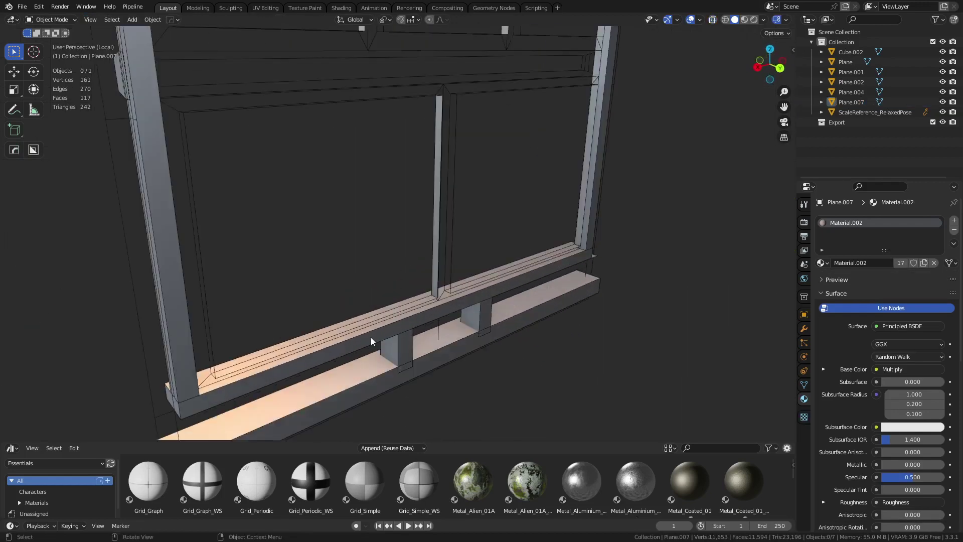
Step: Delete the hidden back faces of the two ledges, the divider blocks and the outer window frame
{"action": "key", "text": "ctrl+Tab"}
{"action": "left_click", "coordinate": [441, 337]}
{"action": "scroll", "coordinate": [468, 269], "scroll_direction": "down", "scroll_amount": 2}
{"action": "left_click", "coordinate": [303, 322]}
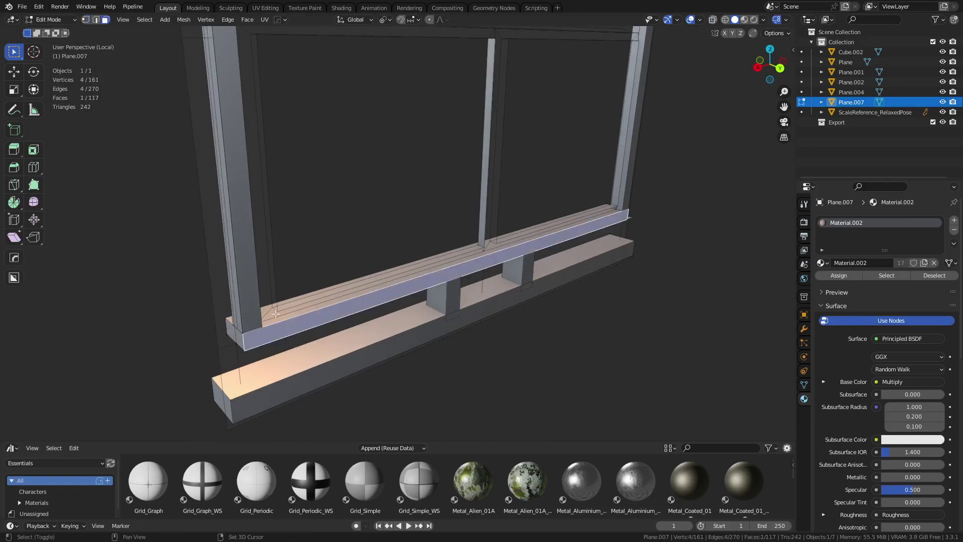
{"action": "left_click", "coordinate": [236, 299], "text": "shift"}
{"action": "key", "text": "ctrl+z"}
{"action": "left_click", "coordinate": [247, 296], "text": "shift"}
{"action": "left_click", "coordinate": [306, 373], "text": "shift"}
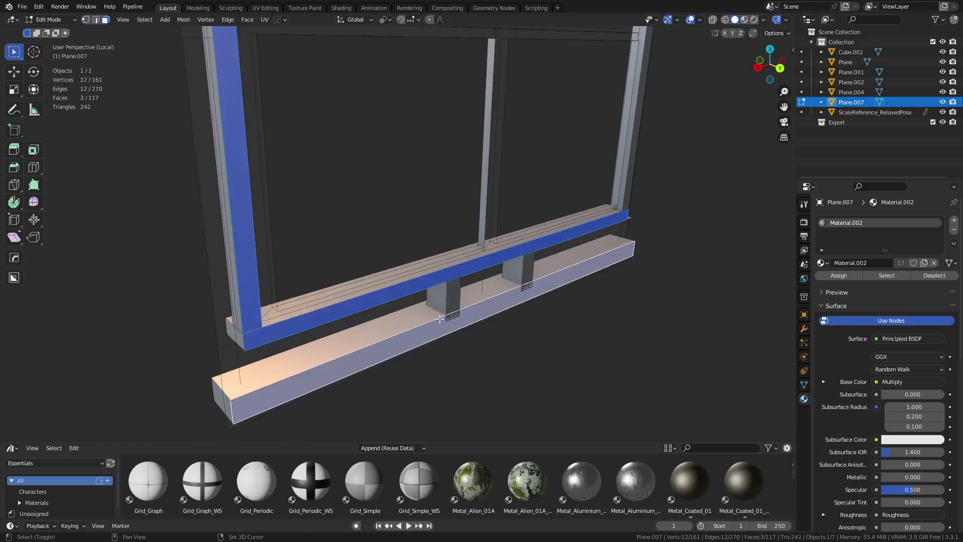
{"action": "left_click", "coordinate": [449, 297], "text": "shift"}
{"action": "middle_click_drag", "start_coordinate": [641, 247], "coordinate": [402, 249]}
{"action": "left_click", "coordinate": [546, 277], "text": "shift"}
{"action": "middle_click_drag", "start_coordinate": [546, 277], "coordinate": [504, 268], "text": "shift"}
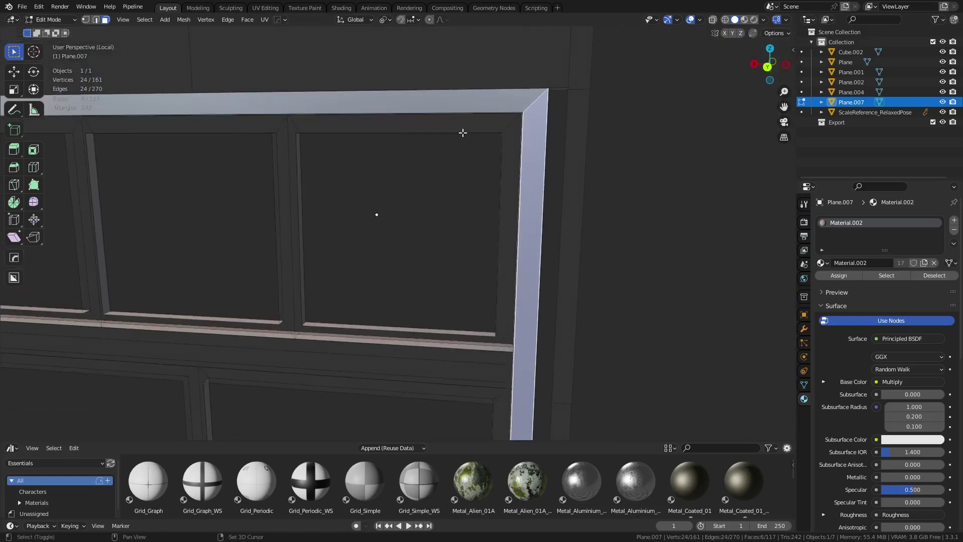
{"action": "left_click", "coordinate": [456, 102], "text": "shift"}
{"action": "scroll", "coordinate": [456, 103], "scroll_direction": "down", "scroll_amount": 4}
{"action": "middle_click_drag", "start_coordinate": [220, 241], "coordinate": [439, 208], "text": "shift"}
{"action": "key", "text": "x"}
{"action": "left_click", "coordinate": [459, 272]}
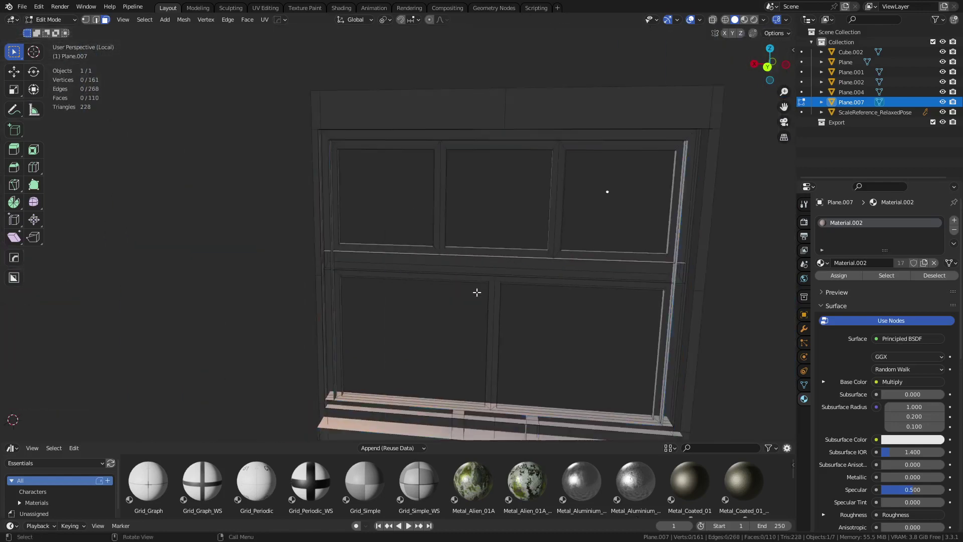
Step: Delete the hidden top faces of the two divider blocks between the ledges
{"action": "middle_click_drag", "start_coordinate": [476, 292], "coordinate": [388, 136], "text": "shift"}
{"action": "scroll", "coordinate": [474, 323], "scroll_direction": "up", "scroll_amount": 4}
{"action": "middle_click_drag", "start_coordinate": [515, 343], "coordinate": [502, 343]}
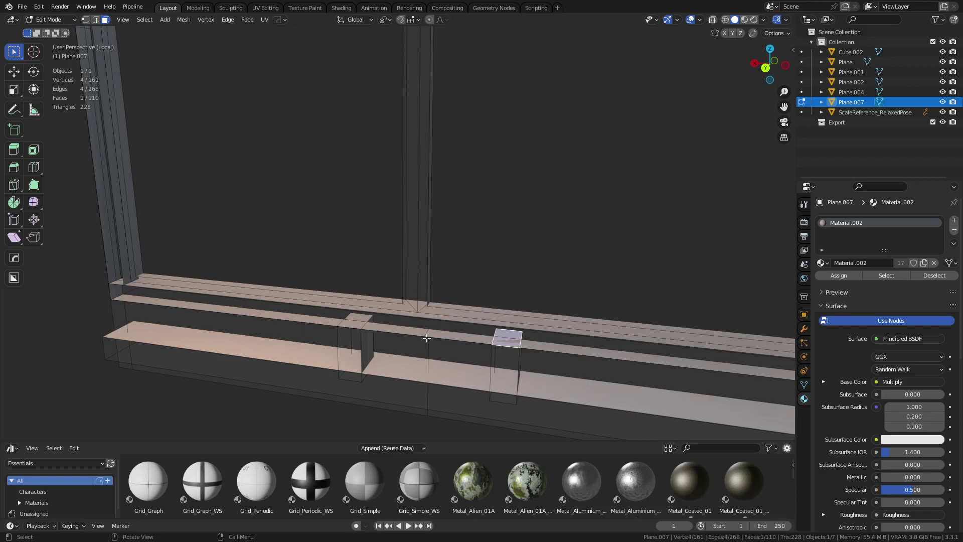
{"action": "middle_click_drag", "start_coordinate": [444, 379], "coordinate": [327, 229]}
{"action": "left_click", "coordinate": [341, 224], "text": "shift"}
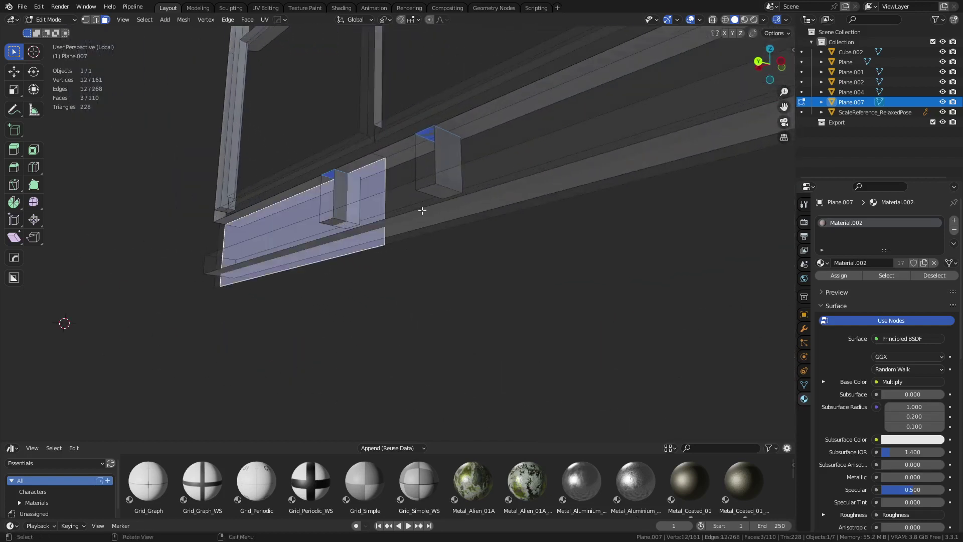
{"action": "key", "text": "ctrl+z"}
{"action": "key", "text": "x"}
{"action": "left_click", "coordinate": [459, 214]}
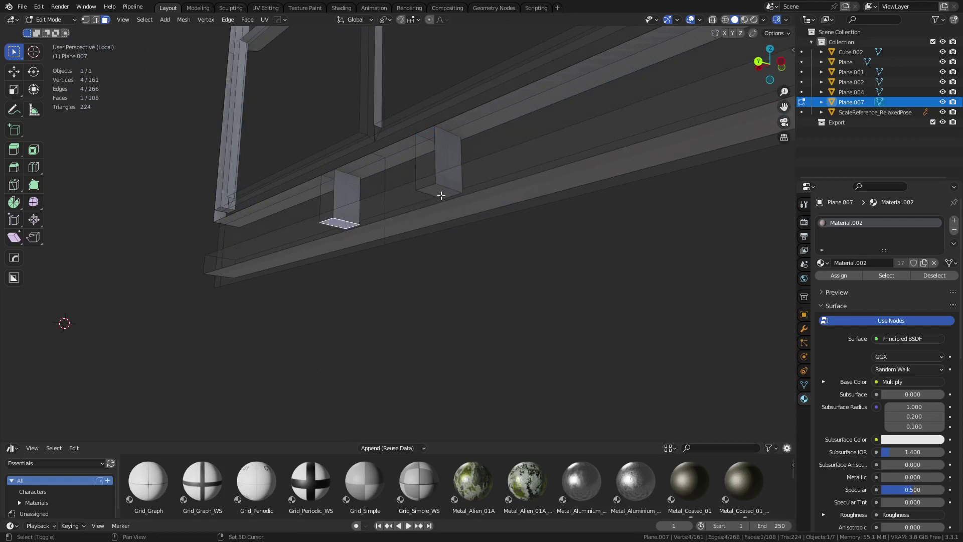
Step: Delete the hidden bottom faces of the two divider blocks
{"action": "left_click", "coordinate": [440, 196], "text": "shift"}
{"action": "key", "text": "ctrl+z"}
{"action": "key", "text": "x"}
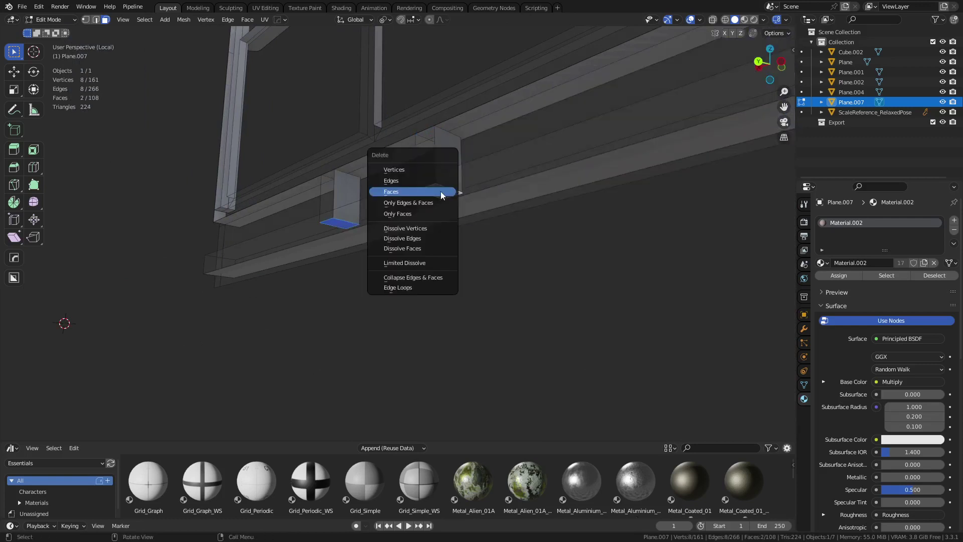
{"action": "left_click", "coordinate": [445, 193]}
Step: Inspect the isolated window object from below and from the front, returning to Object Mode
{"action": "middle_click_drag", "start_coordinate": [527, 243], "coordinate": [419, 242]}
{"action": "left_click", "coordinate": [366, 222]}
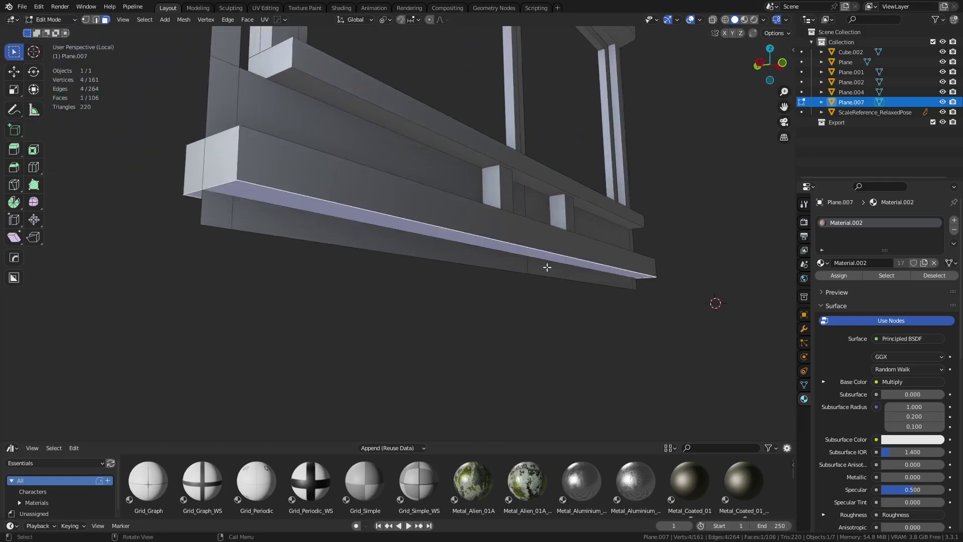
{"action": "key", "text": "Tab"}
{"action": "left_click", "coordinate": [510, 335]}
{"action": "middle_click_drag", "start_coordinate": [510, 335], "coordinate": [448, 311]}
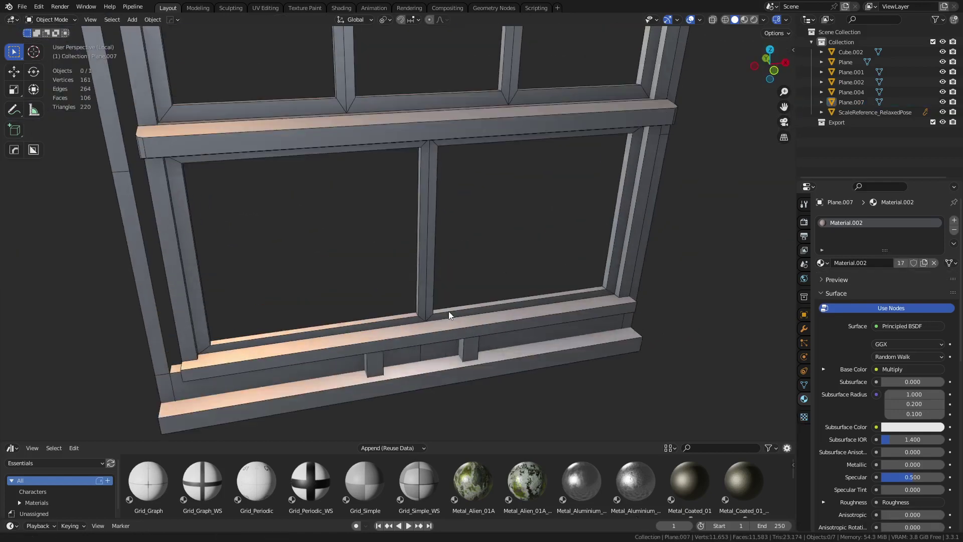
{"action": "middle_click_drag", "start_coordinate": [344, 332], "coordinate": [361, 297]}
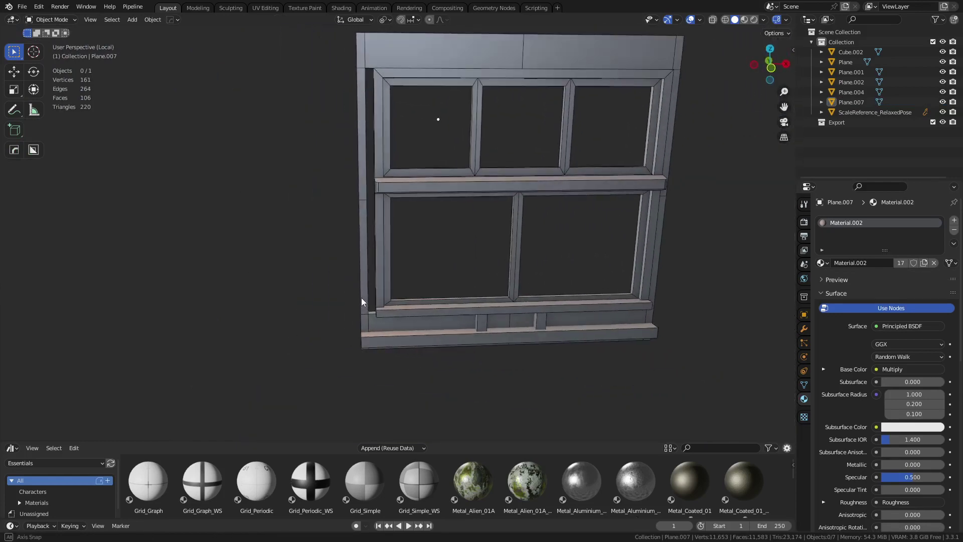
{"action": "key", "text": "KP_1"}
{"action": "scroll", "coordinate": [385, 331], "scroll_direction": "up", "scroll_amount": 2}
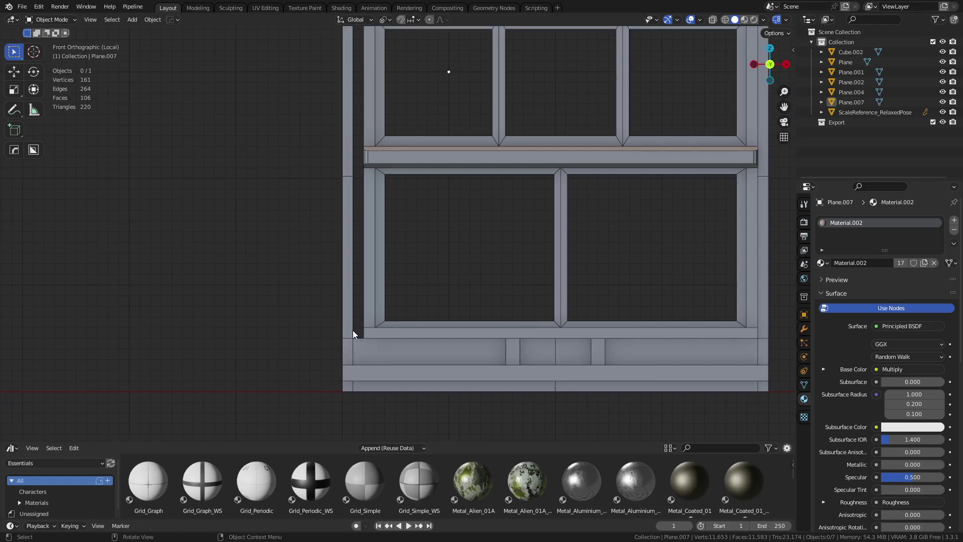
{"action": "scroll", "coordinate": [380, 245], "scroll_direction": "down", "scroll_amount": 3}
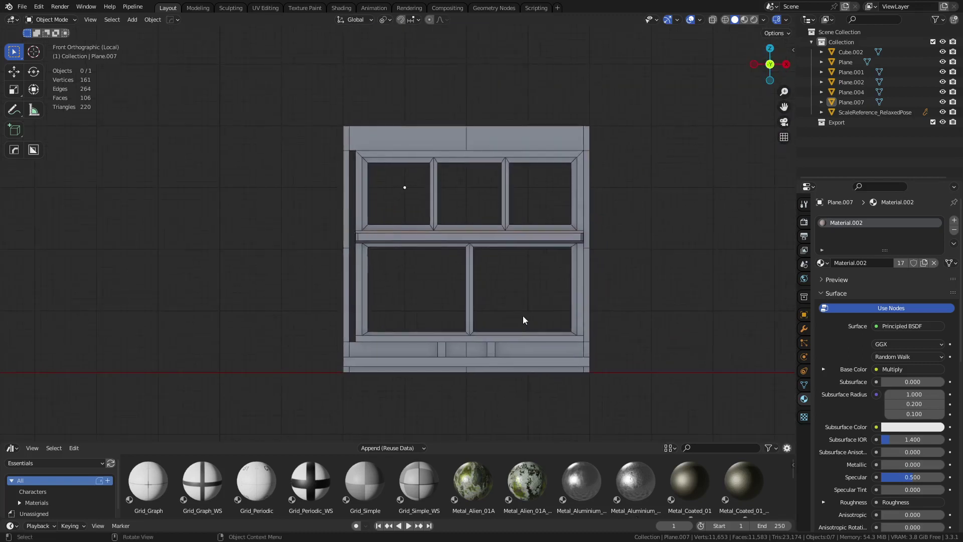
Step: Exit Local View and move the human scale reference along X to stand beside the window bay
{"action": "key", "text": "KP_Divide"}
{"action": "middle_click_drag", "start_coordinate": [507, 307], "coordinate": [306, 259]}
{"action": "middle_click_drag", "start_coordinate": [274, 215], "coordinate": [352, 392], "text": "shift"}
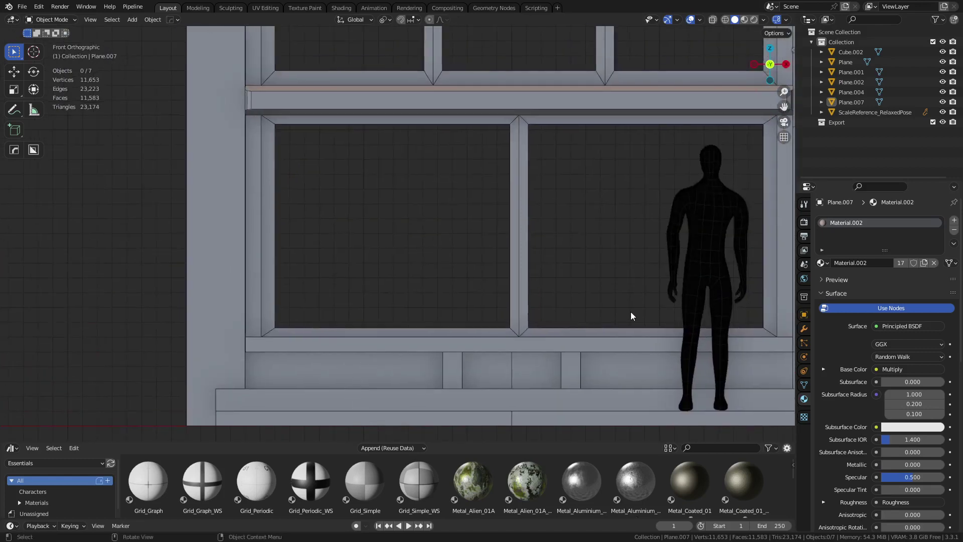
{"action": "middle_click_drag", "start_coordinate": [454, 309], "coordinate": [343, 304], "text": "shift"}
{"action": "middle_click_drag", "start_coordinate": [376, 273], "coordinate": [552, 263]}
{"action": "left_click", "coordinate": [543, 300]}
{"action": "key", "text": "g"}
{"action": "key", "text": "y"}
{"action": "key", "text": "x"}
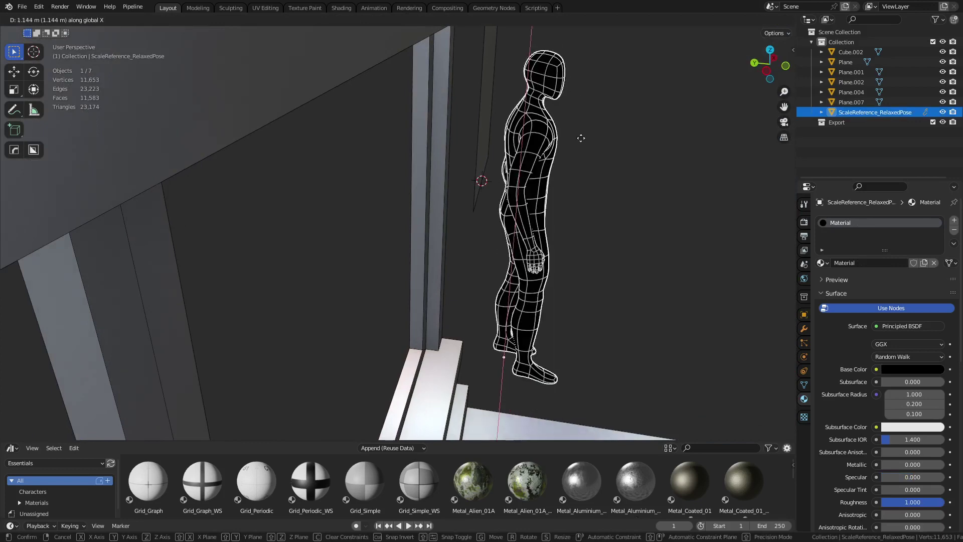
{"action": "left_click", "coordinate": [587, 94]}
Step: Examine the side frame profile above the lower ledge in Edit Mode, and the whole bay from the front
{"action": "left_click", "coordinate": [437, 230]}
{"action": "middle_click", "coordinate": [437, 230], "text": "alt"}
{"action": "mouse_move", "coordinate": [549, 261]}
{"action": "middle_mouse_down"}
{"action": "mouse_move", "coordinate": [489, 249]}
{"action": "mouse_move", "coordinate": [468, 295]}
{"action": "mouse_move", "coordinate": [490, 331]}
{"action": "mouse_move", "coordinate": [476, 335]}
{"action": "mouse_move", "coordinate": [531, 318]}
{"action": "mouse_move", "coordinate": [491, 301]}
{"action": "mouse_move", "coordinate": [528, 302]}
{"action": "mouse_move", "coordinate": [395, 297]}
{"action": "mouse_move", "coordinate": [385, 245]}
{"action": "middle_mouse_up"}
{"action": "key", "text": "Tab"}
{"action": "left_click", "coordinate": [514, 301]}
{"action": "key", "text": "alt+z"}
{"action": "key", "text": "alt+z"}
{"action": "key", "text": "Tab"}
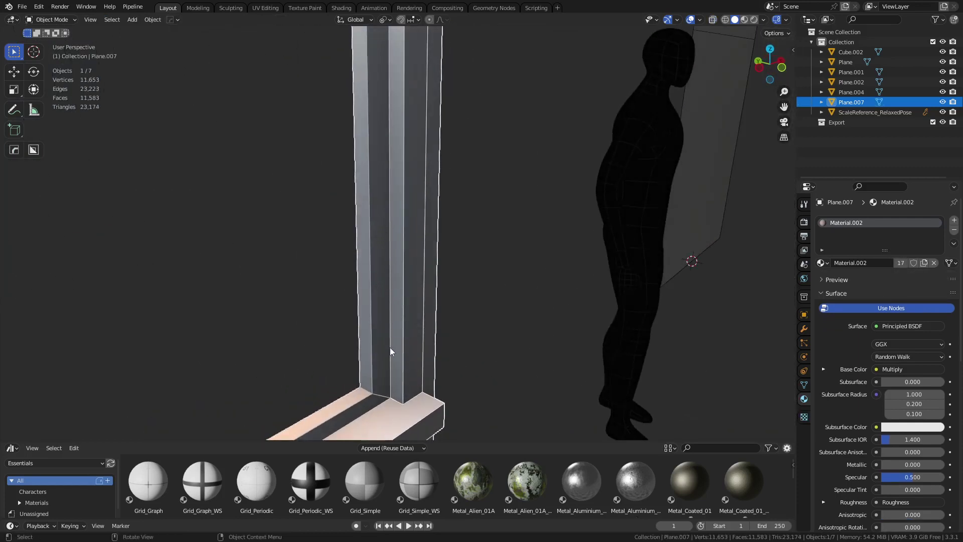
{"action": "left_click", "coordinate": [489, 363]}
{"action": "middle_click_drag", "start_coordinate": [519, 355], "coordinate": [501, 344]}
{"action": "scroll", "coordinate": [492, 338], "scroll_direction": "down", "scroll_amount": 5}
{"action": "key", "text": "KP_1"}
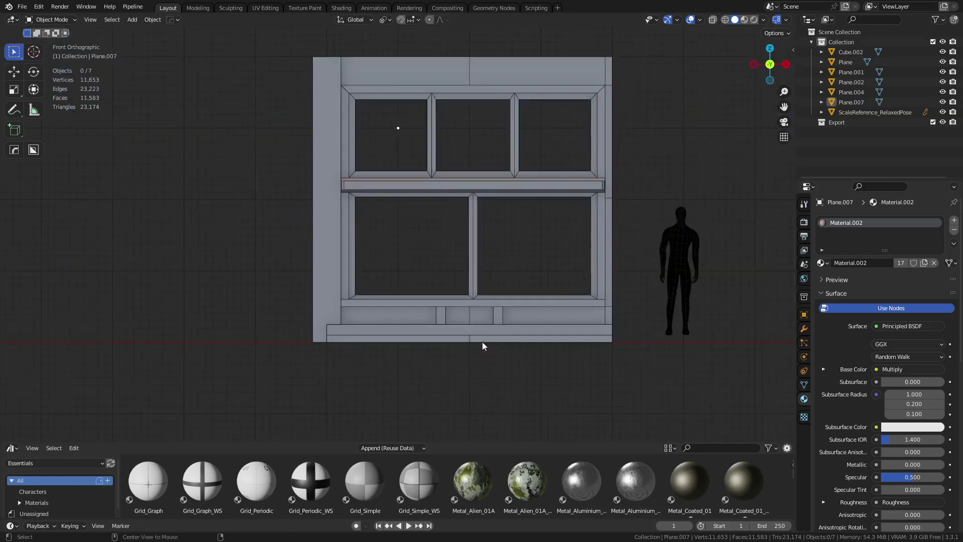
Step: Open the window bay mesh in Edit Mode and isolate it in Local View
{"action": "left_click", "coordinate": [341, 280]}
{"action": "middle_click_drag", "start_coordinate": [341, 281], "coordinate": [369, 298], "text": "shift"}
{"action": "scroll", "coordinate": [360, 293], "scroll_direction": "up", "scroll_amount": 1}
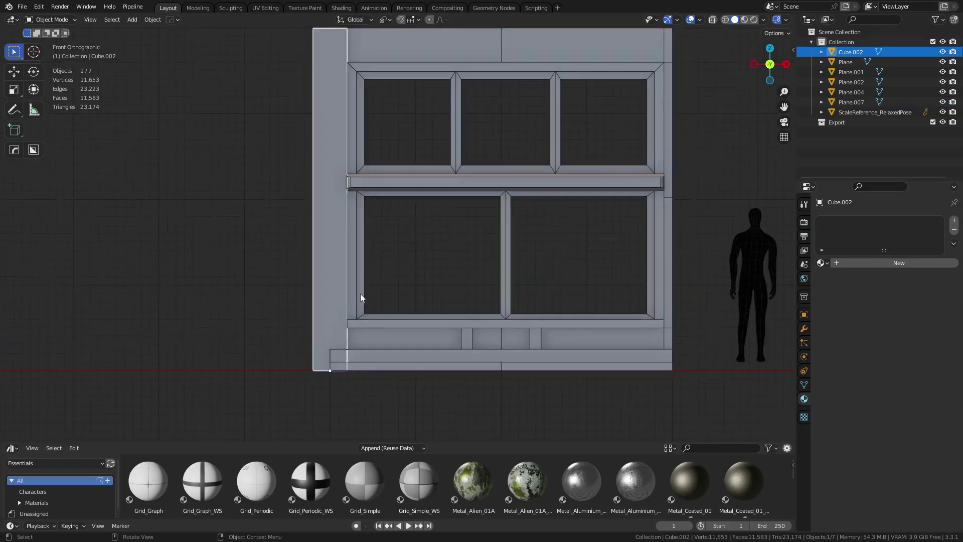
{"action": "left_click", "coordinate": [356, 294]}
{"action": "key", "text": "ctrl+Tab"}
{"action": "left_click", "coordinate": [381, 294]}
{"action": "key", "text": "alt+z"}
{"action": "middle_click_drag", "start_coordinate": [383, 294], "coordinate": [407, 315], "text": "shift"}
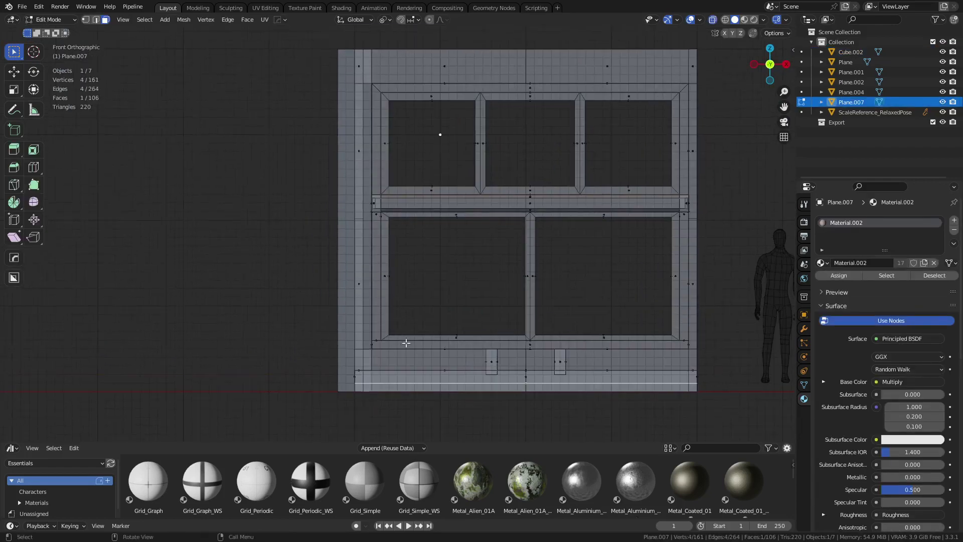
{"action": "left_click_drag", "start_coordinate": [346, 131], "coordinate": [359, 42]}
{"action": "scroll", "coordinate": [386, 331], "scroll_direction": "up", "scroll_amount": 2}
{"action": "middle_click_drag", "start_coordinate": [385, 409], "coordinate": [404, 255], "text": "shift"}
{"action": "scroll", "coordinate": [405, 256], "scroll_direction": "up", "scroll_amount": 2}
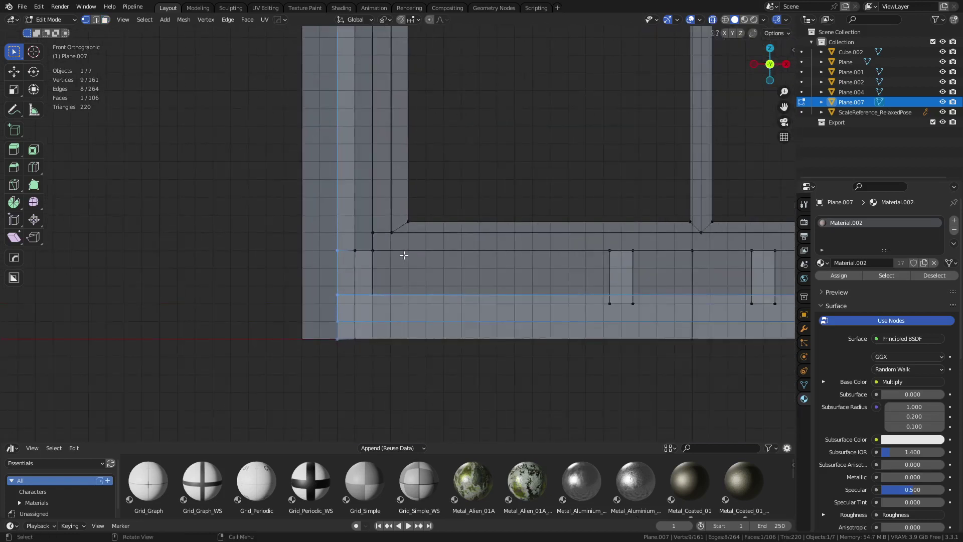
{"action": "key", "text": "KP_Divide"}
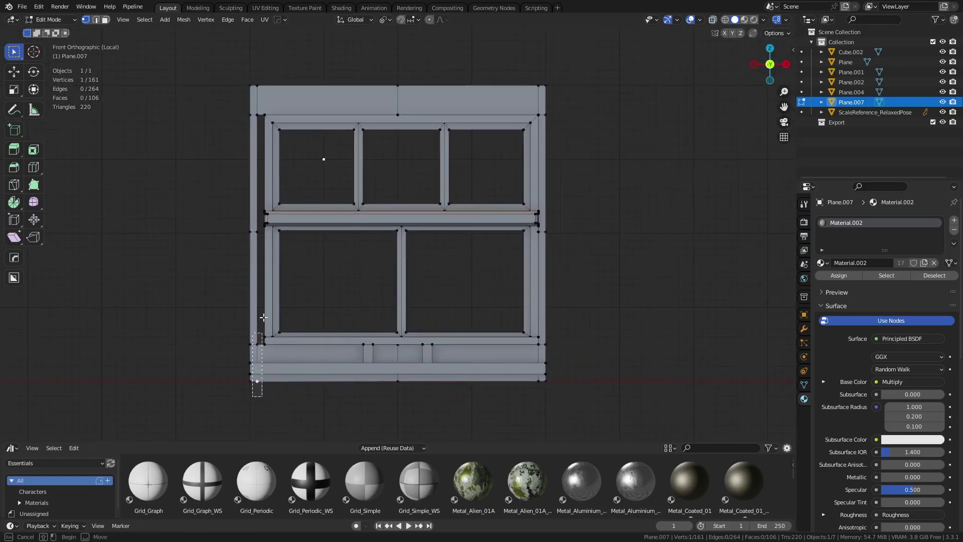
Step: Move the inner vertical line of vertices on the bay's left side strip 0.1 m along X, then leave Local View and Edit Mode
{"action": "left_click_drag", "start_coordinate": [263, 317], "coordinate": [262, 60]}
{"action": "middle_click_drag", "start_coordinate": [331, 328], "coordinate": [394, 285], "text": "shift"}
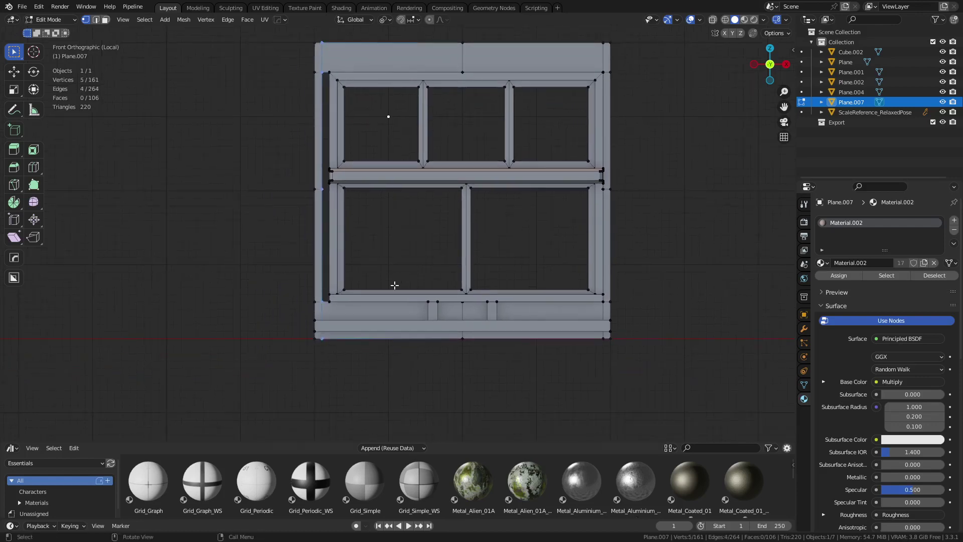
{"action": "scroll", "coordinate": [395, 285], "scroll_direction": "up", "scroll_amount": 3}
{"action": "type", "text": "gx"}
{"action": "type", "text": ".1"}
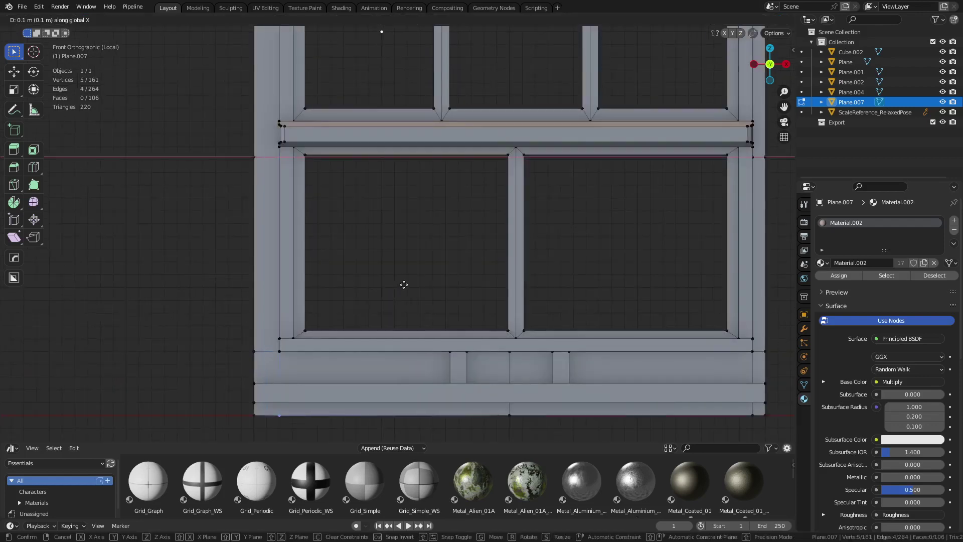
{"action": "key", "text": "Return"}
{"action": "key", "text": "slash"}
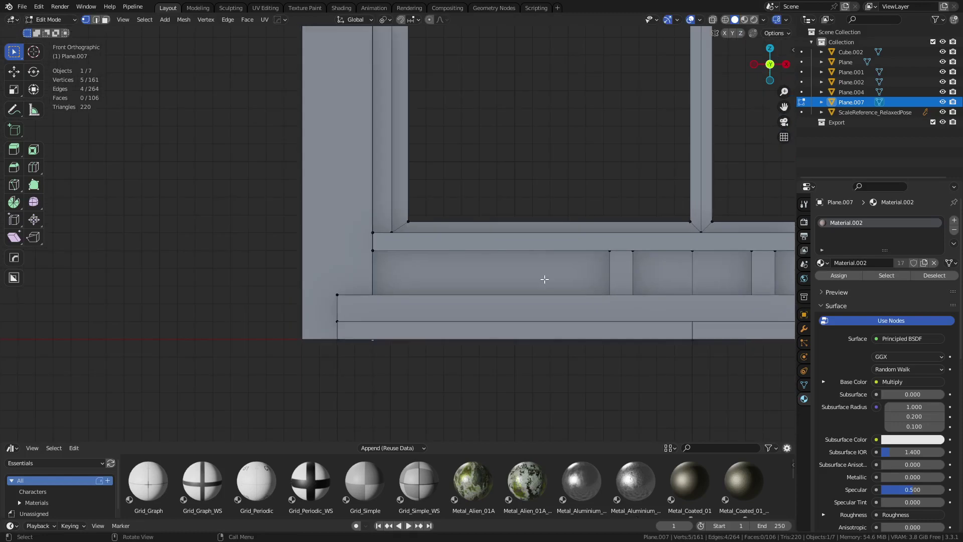
{"action": "key", "text": "Tab"}
Step: Examine the window bay's side strips, ledges and base from angled views
{"action": "left_click", "coordinate": [524, 188]}
{"action": "scroll", "coordinate": [524, 189], "scroll_direction": "down", "scroll_amount": 4}
{"action": "middle_click_drag", "start_coordinate": [524, 191], "coordinate": [286, 230]}
{"action": "left_click", "coordinate": [286, 230]}
{"action": "left_click", "coordinate": [299, 222]}
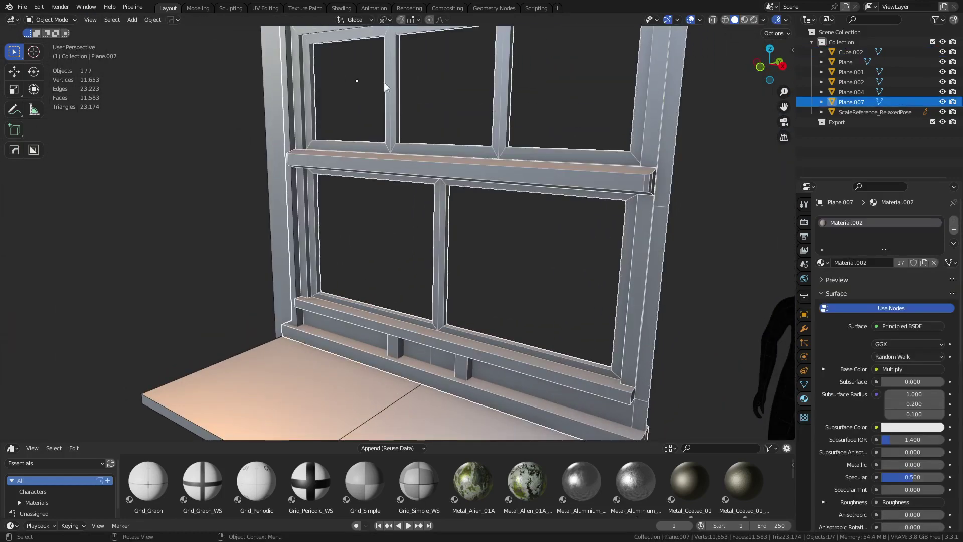
{"action": "middle_click_drag", "start_coordinate": [417, 292], "coordinate": [452, 305]}
{"action": "left_click", "coordinate": [464, 263]}
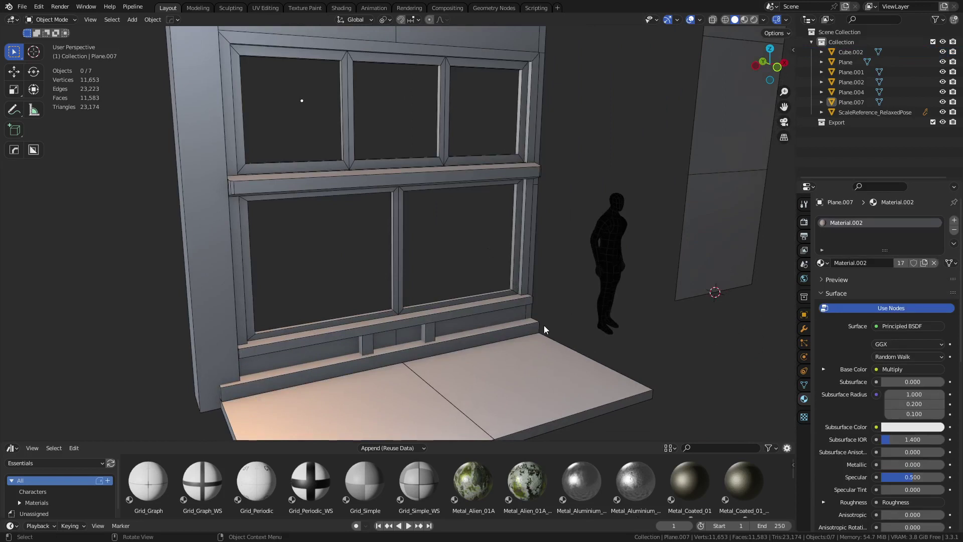
{"action": "left_click", "coordinate": [429, 320]}
{"action": "key", "text": "g"}
{"action": "right_click", "coordinate": [345, 293]}
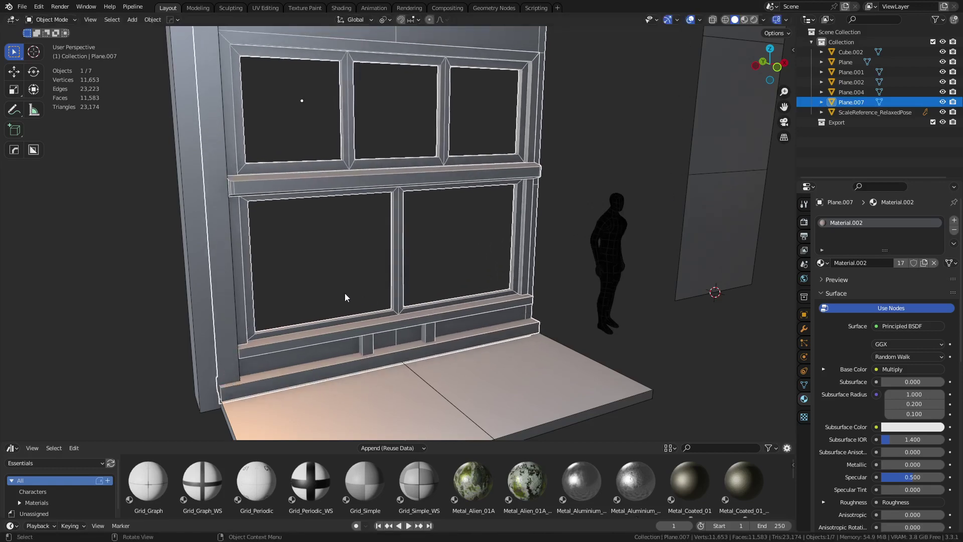
{"action": "left_click", "coordinate": [344, 293]}
{"action": "middle_click_drag", "start_coordinate": [556, 263], "coordinate": [335, 284]}
{"action": "left_click", "coordinate": [200, 177]}
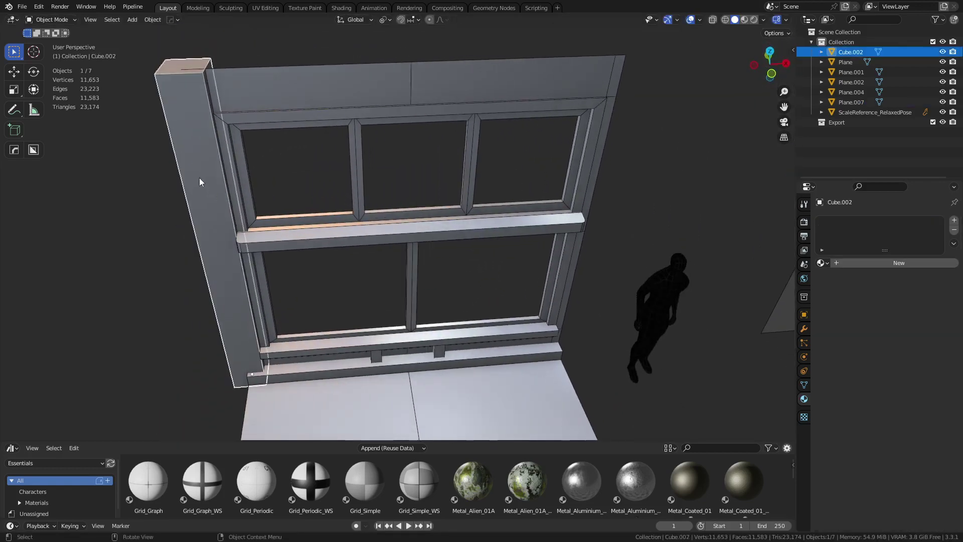
{"action": "middle_click_drag", "start_coordinate": [355, 240], "coordinate": [258, 198]}
{"action": "key", "text": "g"}
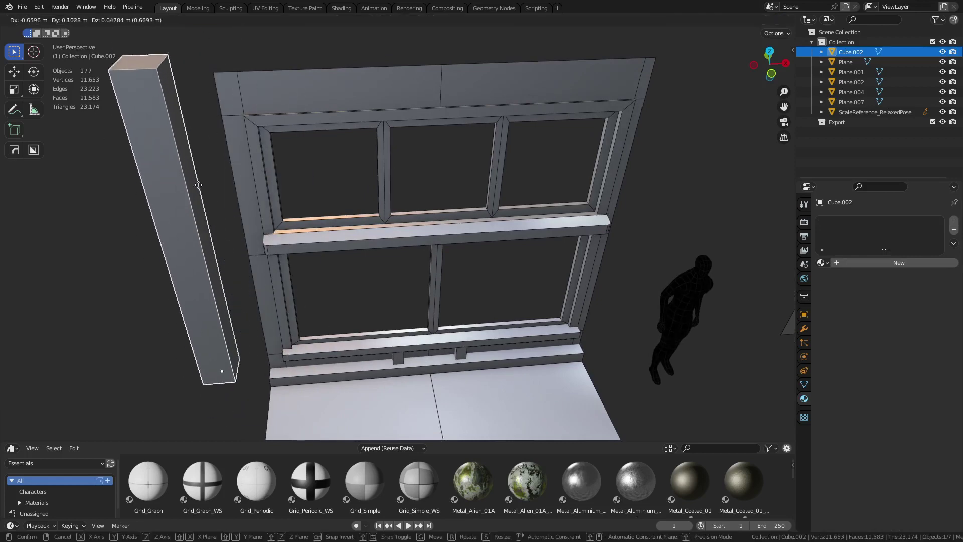
{"action": "left_click", "coordinate": [236, 203]}
{"action": "left_click", "coordinate": [503, 81], "text": "shift"}
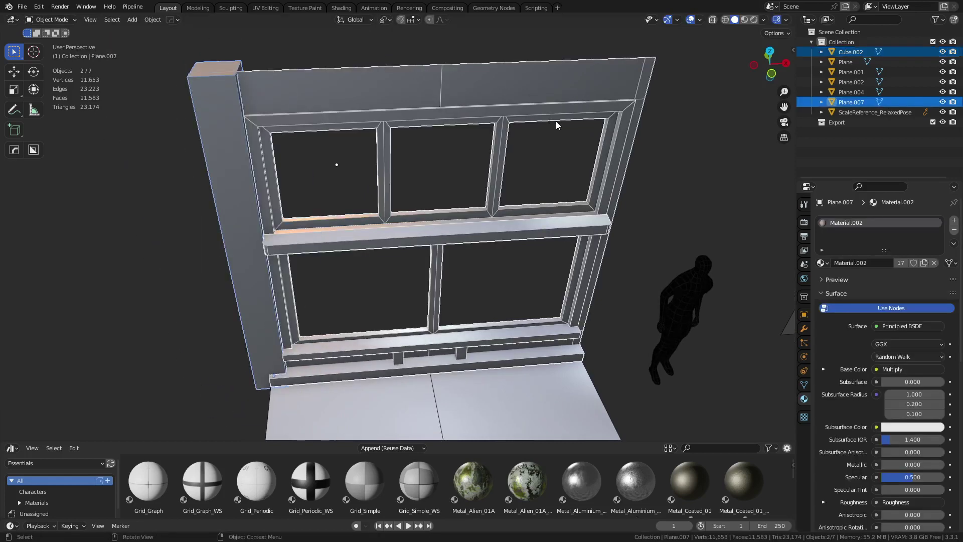
Step: Select the corner post beside the window bay and open its mesh in Edit Mode
{"action": "left_click", "coordinate": [227, 99]}
{"action": "key", "text": "g"}
{"action": "right_click", "coordinate": [133, 107]}
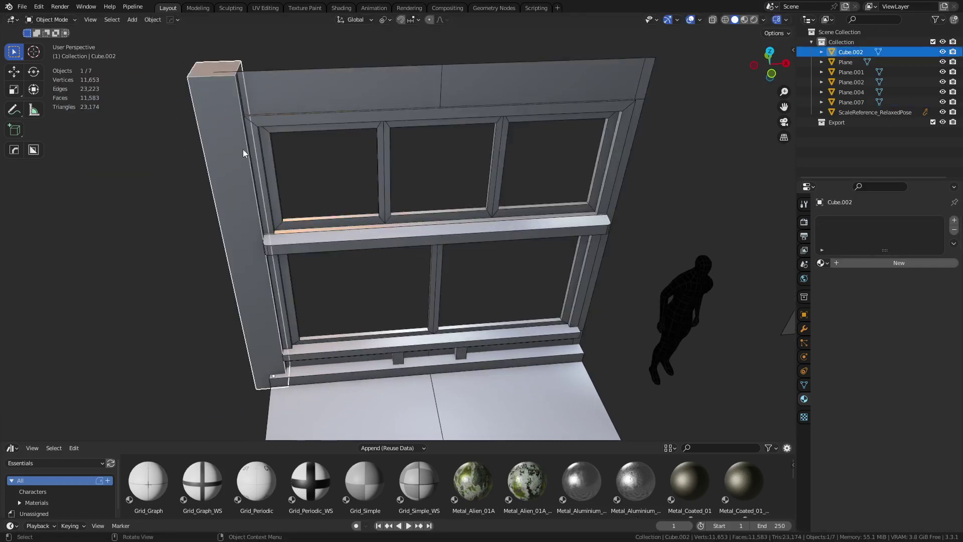
{"action": "middle_click_drag", "start_coordinate": [251, 254], "coordinate": [281, 197], "text": "shift"}
{"action": "middle_click_drag", "start_coordinate": [393, 274], "coordinate": [398, 206], "text": "shift"}
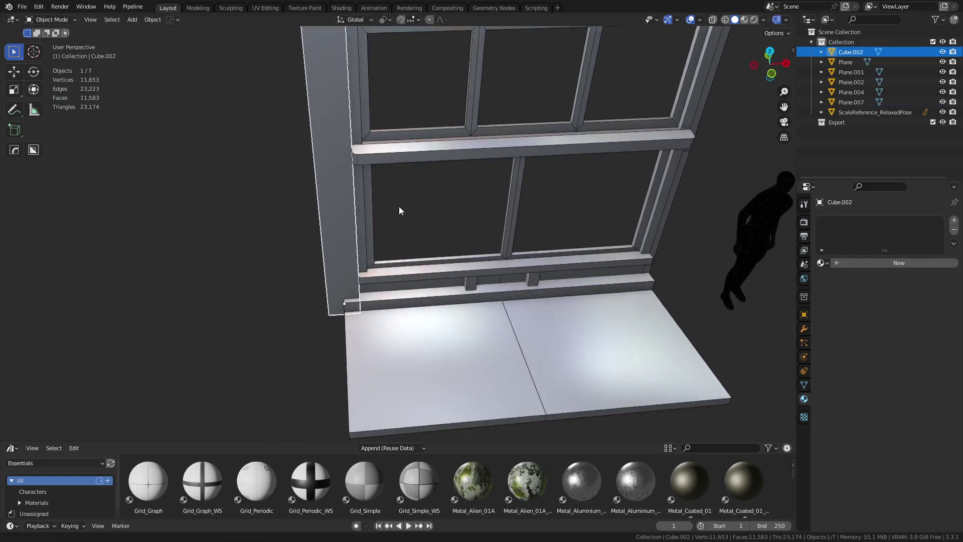
{"action": "key", "text": "ctrl+Tab"}
{"action": "left_click", "coordinate": [473, 205]}
Step: Add a horizontal loop cut around the corner post and slide it down by a factor of 0.5
{"action": "key", "text": "ctrl+r"}
{"action": "left_click", "coordinate": [334, 234]}
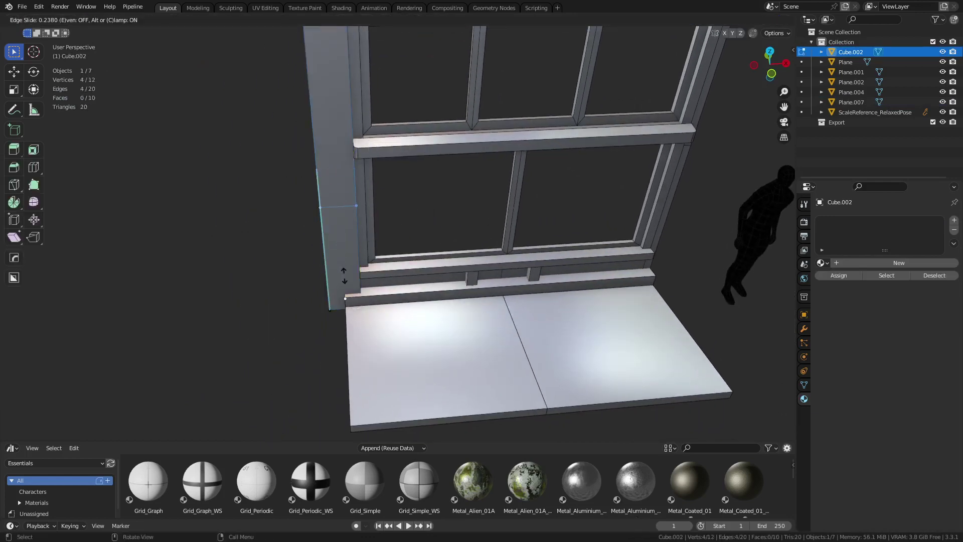
{"action": "right_click", "coordinate": [334, 230]}
{"action": "middle_click_drag", "start_coordinate": [376, 291], "coordinate": [383, 339]}
{"action": "key", "text": "g"}
{"action": "key", "text": "g"}
{"action": "left_click", "coordinate": [394, 283]}
Step: Add a second loop cut around the post's upper part and raise it 1.1 m along Z, level with the header's lower edge
{"action": "key", "text": "ctrl+r"}
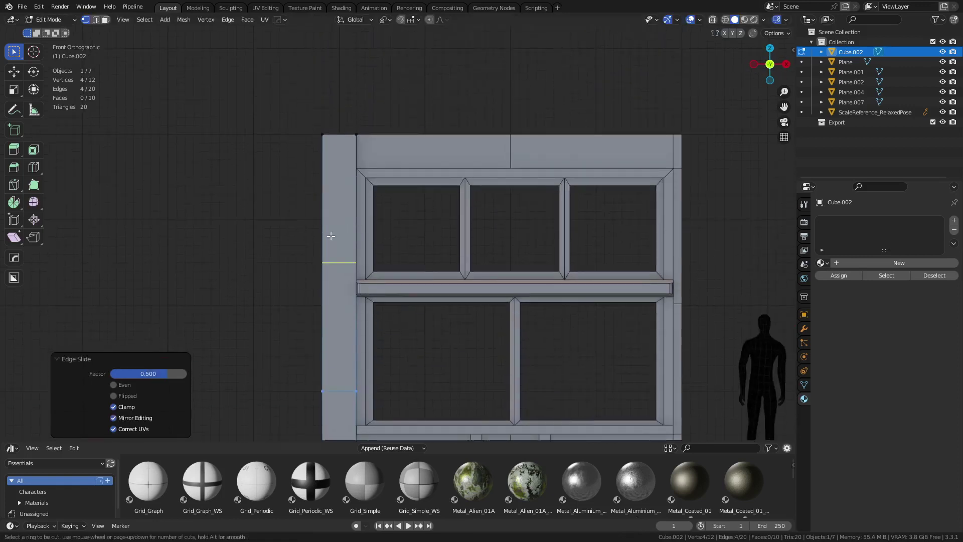
{"action": "left_click", "coordinate": [331, 235]}
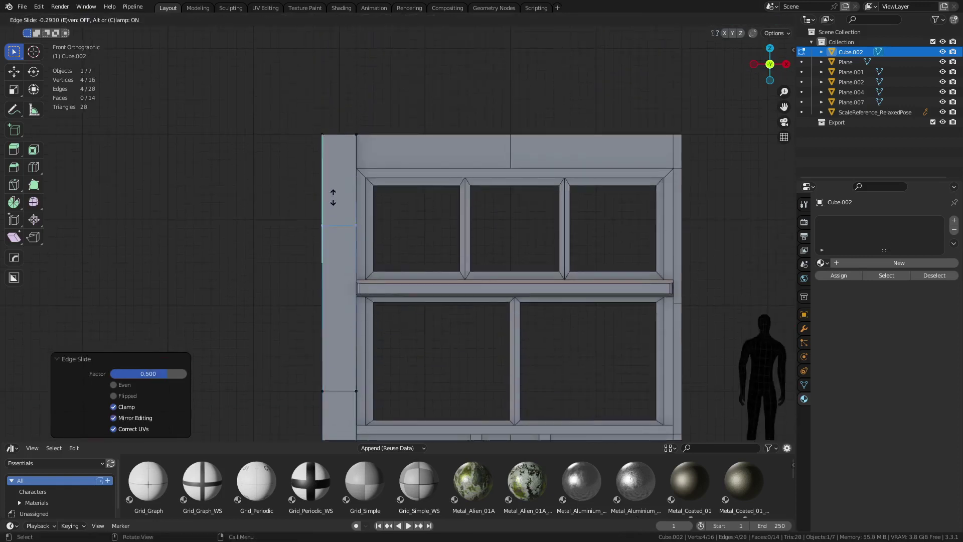
{"action": "right_click", "coordinate": [333, 142]}
{"action": "key", "text": "g"}
{"action": "key", "text": "z"}
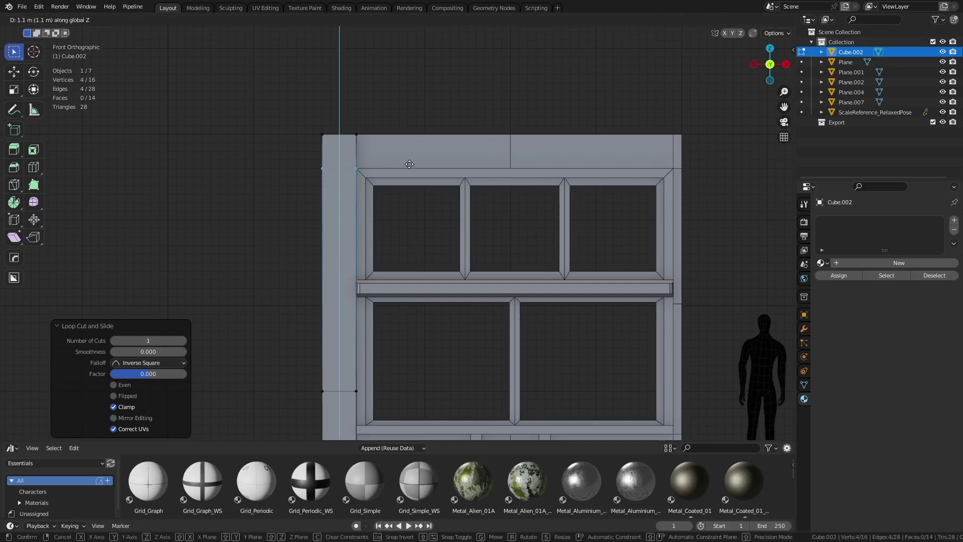
{"action": "left_click", "coordinate": [409, 164]}
Step: Merge the corner post's vertices by distance and select the ring of four faces between its two loop cuts
{"action": "left_click", "coordinate": [331, 261]}
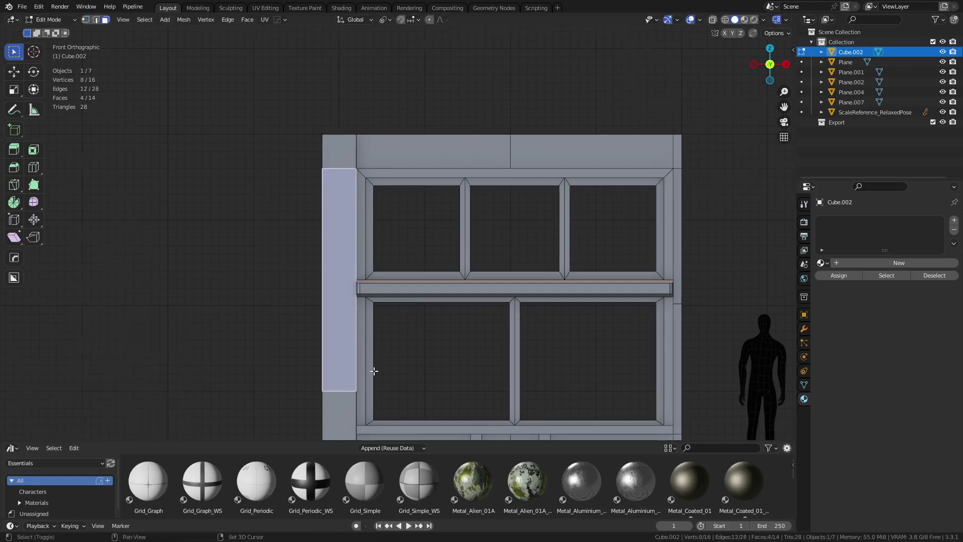
{"action": "middle_click_drag", "start_coordinate": [374, 371], "coordinate": [399, 215], "text": "shift"}
{"action": "middle_click_drag", "start_coordinate": [391, 277], "coordinate": [450, 283]}
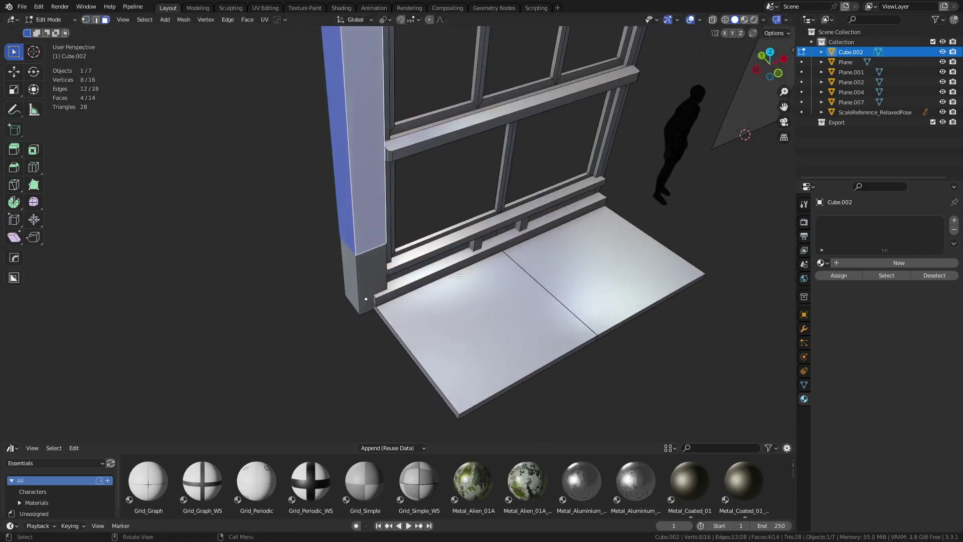
{"action": "scroll", "coordinate": [458, 274], "scroll_direction": "up", "scroll_amount": 2}
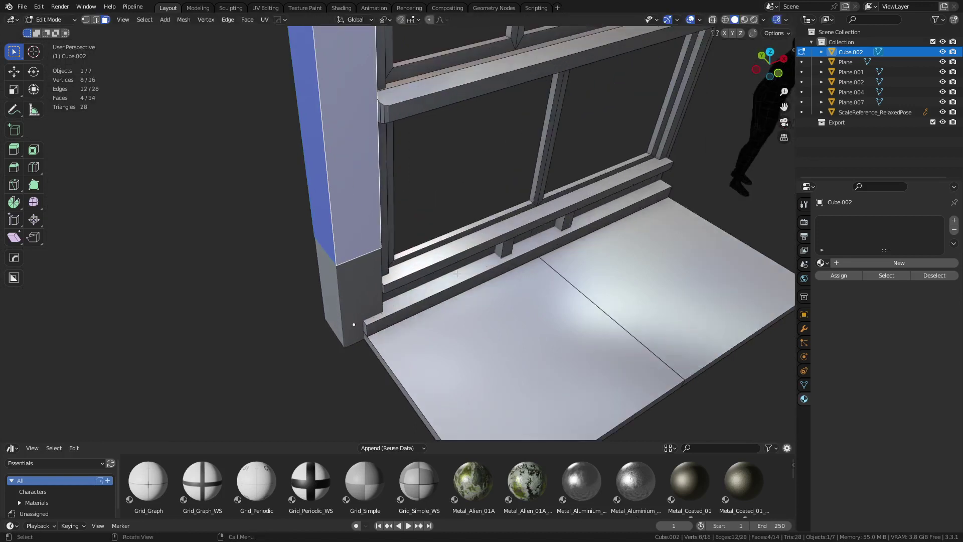
{"action": "scroll", "coordinate": [456, 274], "scroll_direction": "down", "scroll_amount": 2}
{"action": "key", "text": "a"}
{"action": "key", "text": "m"}
{"action": "left_click", "coordinate": [441, 302]}
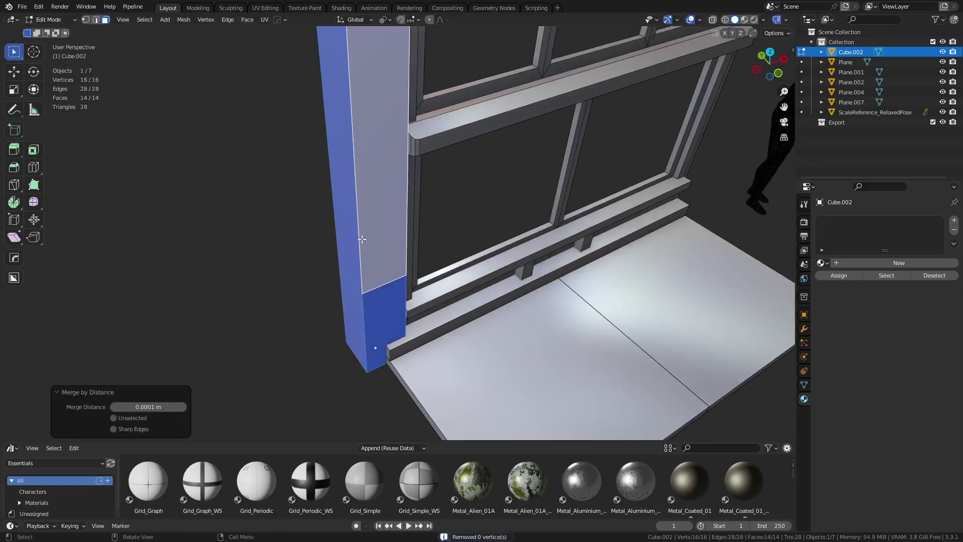
{"action": "left_click", "coordinate": [362, 239], "text": "alt"}
{"action": "key", "text": "i"}
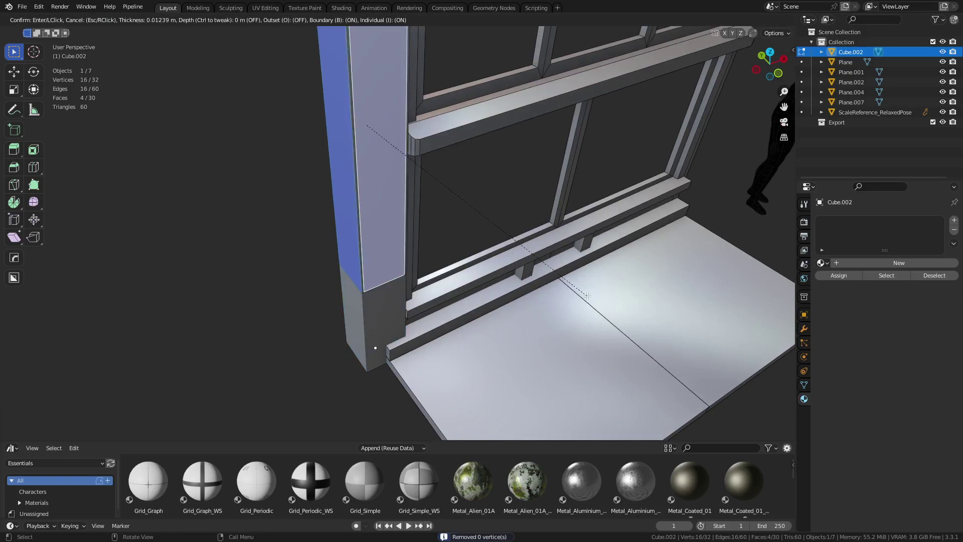
{"action": "right_click", "coordinate": [583, 294]}
{"action": "key", "text": "i"}
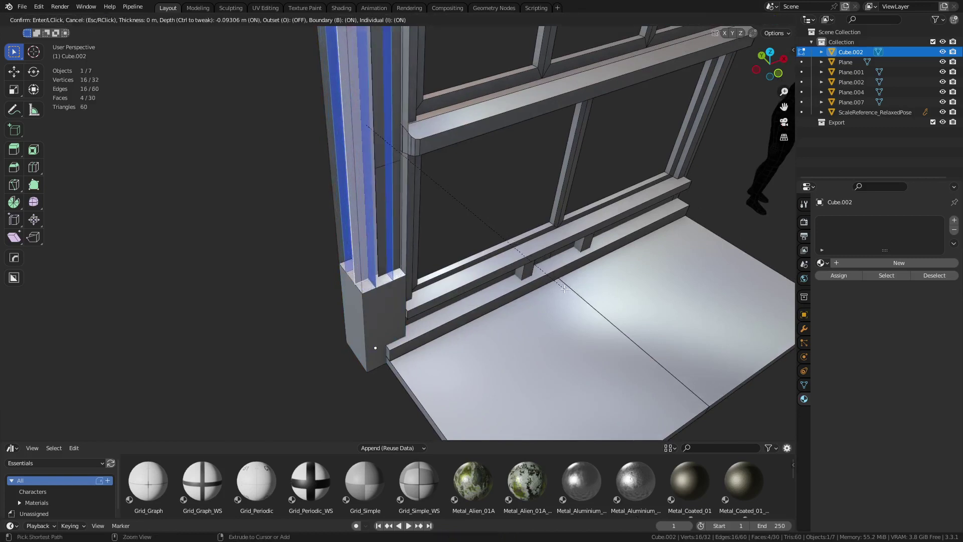
{"action": "right_click", "coordinate": [492, 298]}
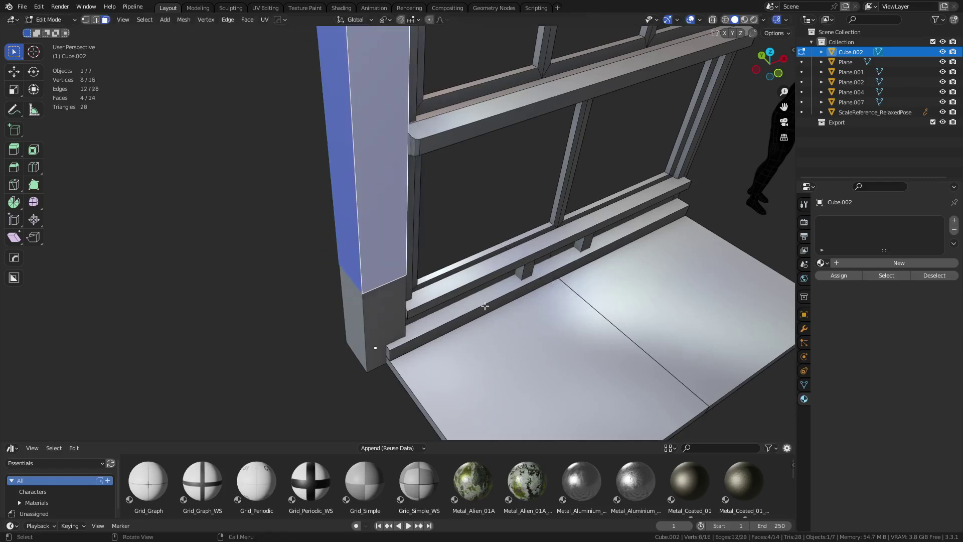
{"action": "middle_click_drag", "start_coordinate": [484, 304], "coordinate": [526, 271]}
{"action": "key", "text": "g"}
{"action": "right_click", "coordinate": [459, 243]}
Step: Try to extrude the post's middle ring of faces inward along their normals, then undo it
{"action": "key", "text": "alt+z"}
{"action": "scroll", "coordinate": [526, 270], "scroll_direction": "up", "scroll_amount": 2}
{"action": "key", "text": "alt+w"}
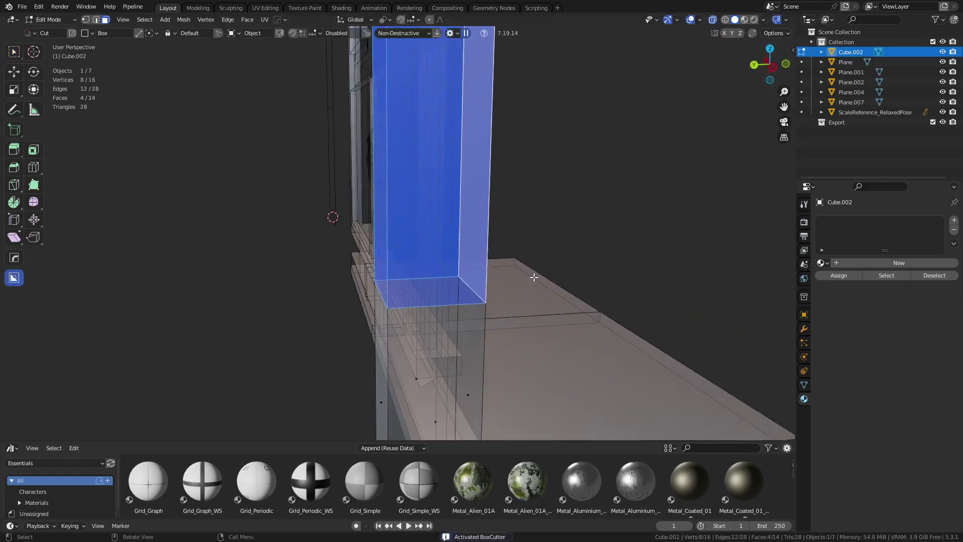
{"action": "left_click", "coordinate": [15, 55]}
{"action": "key", "text": "alt+e"}
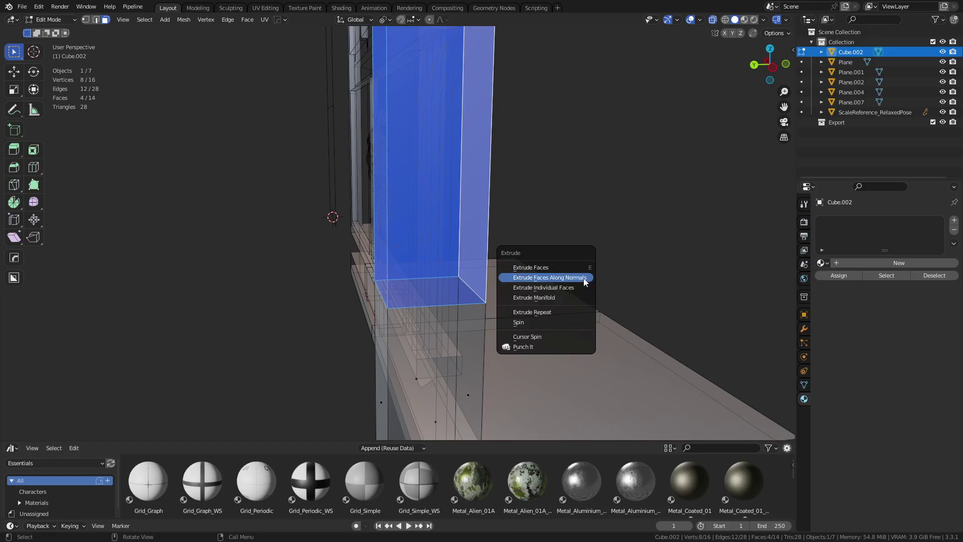
{"action": "left_click", "coordinate": [585, 277]}
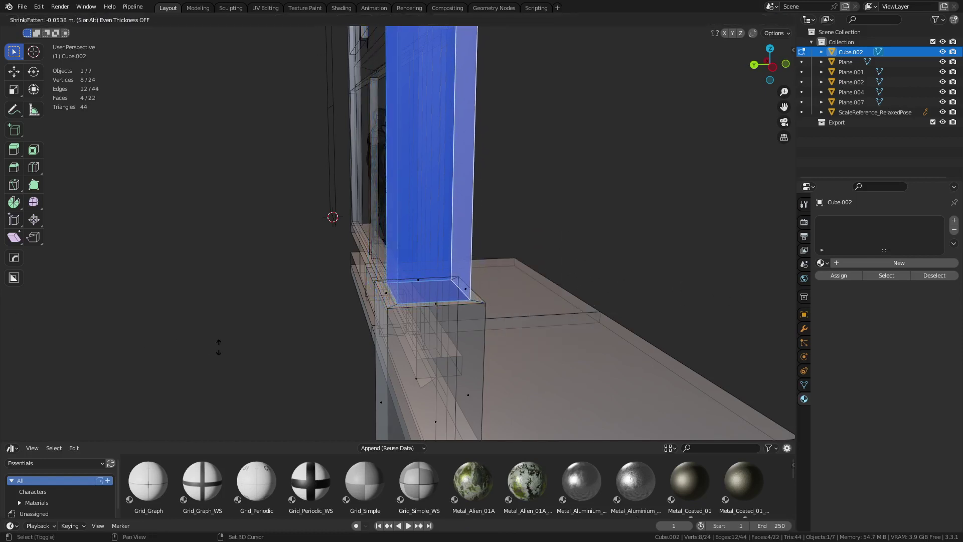
{"action": "right_click", "coordinate": [250, 329]}
{"action": "key", "text": "ctrl+z"}
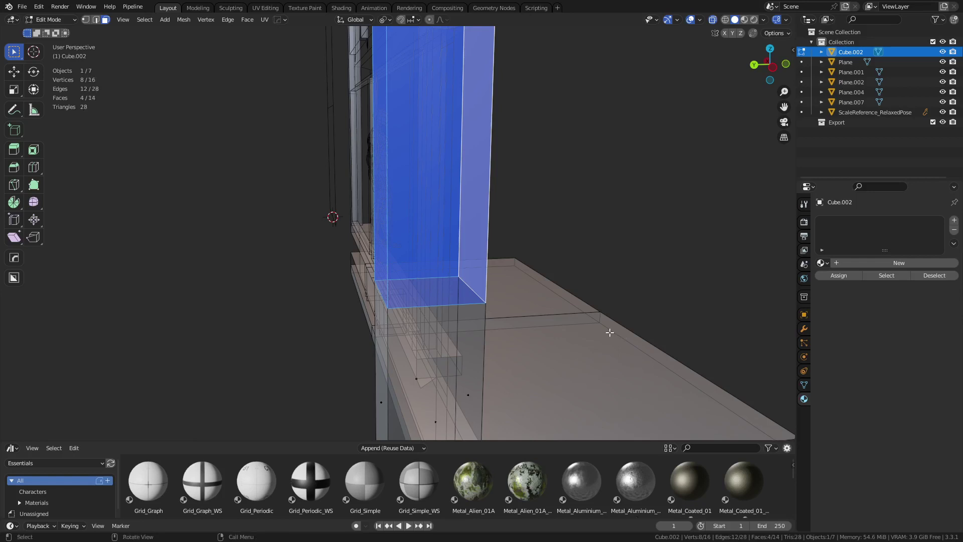
Step: Recess the post's middle ring with a non-individual inset of 0 m thickness and about -0.036 m depth, returning to Object Mode
{"action": "key", "text": "i"}
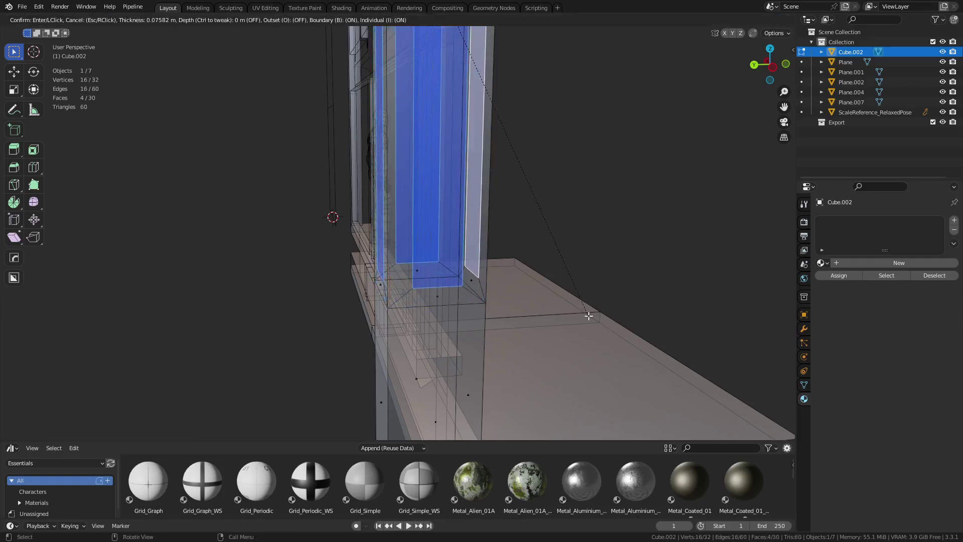
{"action": "key", "text": "i"}
{"action": "key", "text": "ctrl"}
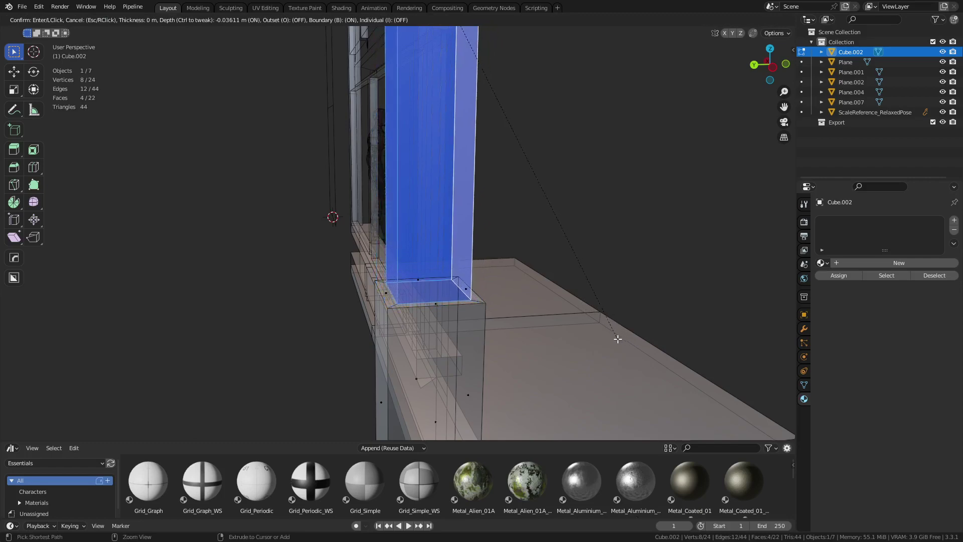
{"action": "left_click", "coordinate": [617, 337], "text": "ctrl"}
{"action": "middle_click_drag", "start_coordinate": [627, 332], "coordinate": [509, 327]}
{"action": "key", "text": "alt+z"}
{"action": "key", "text": "ctrl+Tab"}
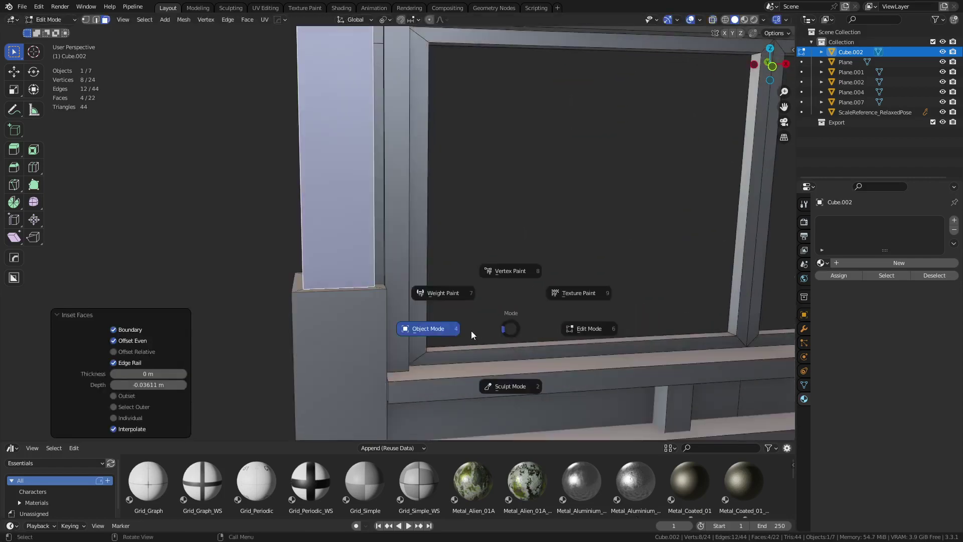
{"action": "left_click", "coordinate": [470, 331]}
Step: Examine how the recessed post shaft meets its base and the adjoining window frame
{"action": "left_click", "coordinate": [526, 270]}
{"action": "middle_click_drag", "start_coordinate": [526, 270], "coordinate": [382, 301]}
{"action": "left_click", "coordinate": [381, 299]}
{"action": "scroll", "coordinate": [380, 296], "scroll_direction": "down", "scroll_amount": 3}
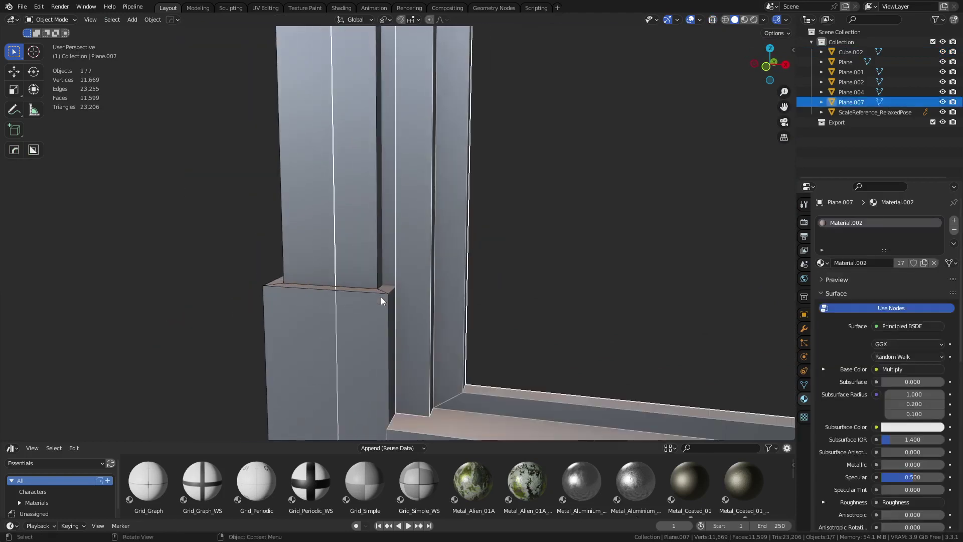
{"action": "middle_click_drag", "start_coordinate": [365, 267], "coordinate": [390, 275]}
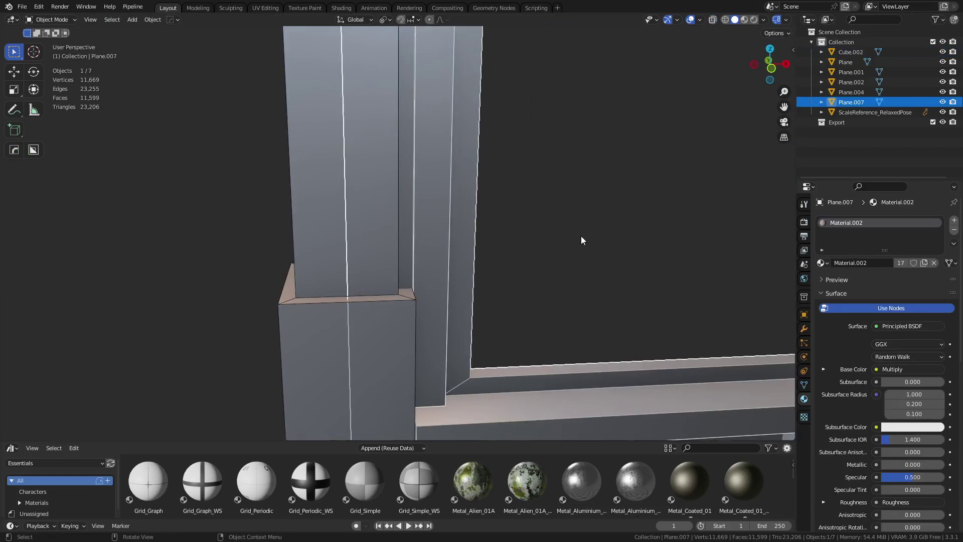
Step: Examine the window bay and corner post, including the front view of where the post base meets the lower ledge
{"action": "scroll", "coordinate": [581, 237], "scroll_direction": "down", "scroll_amount": 4}
{"action": "scroll", "coordinate": [475, 256], "scroll_direction": "up", "scroll_amount": 1}
{"action": "scroll", "coordinate": [500, 249], "scroll_direction": "up", "scroll_amount": 1}
{"action": "scroll", "coordinate": [470, 248], "scroll_direction": "up", "scroll_amount": 2}
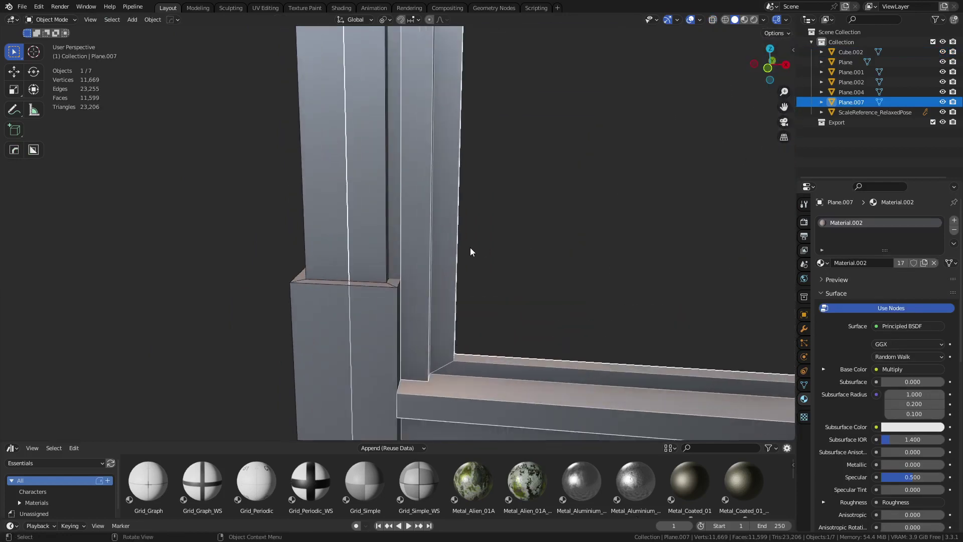
{"action": "scroll", "coordinate": [420, 258], "scroll_direction": "down", "scroll_amount": 1}
{"action": "middle_click_drag", "start_coordinate": [574, 227], "coordinate": [381, 272], "text": "shift"}
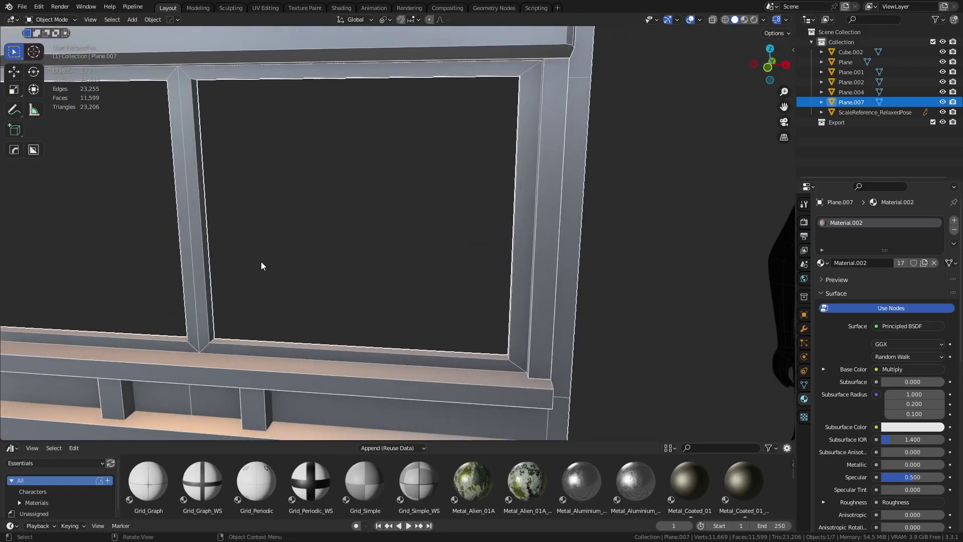
{"action": "scroll", "coordinate": [260, 260], "scroll_direction": "down", "scroll_amount": 4}
{"action": "middle_click_drag", "start_coordinate": [261, 261], "coordinate": [330, 282], "text": "shift"}
{"action": "middle_click_drag", "start_coordinate": [319, 104], "coordinate": [365, 124], "text": "shift"}
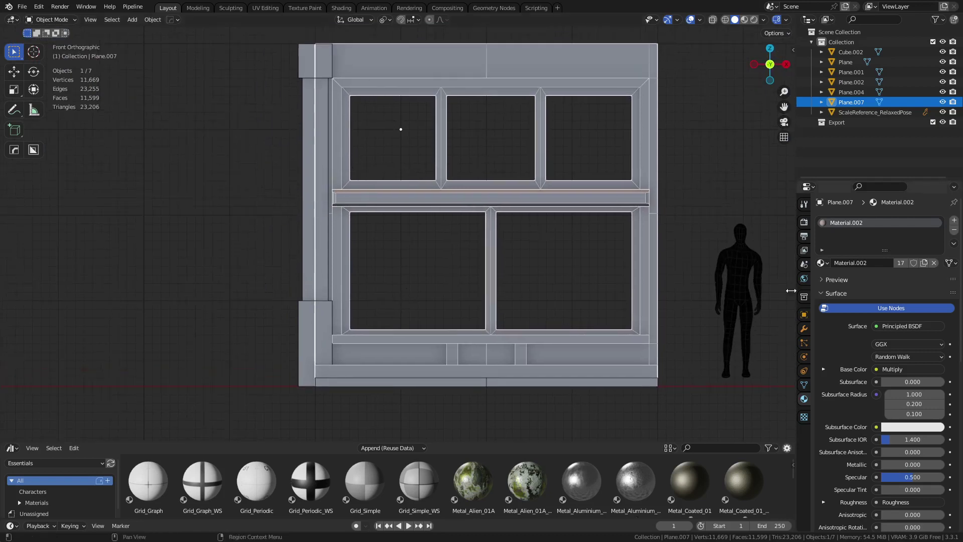
{"action": "scroll", "coordinate": [424, 262], "scroll_direction": "up", "scroll_amount": 3}
{"action": "scroll", "coordinate": [514, 217], "scroll_direction": "up", "scroll_amount": 2}
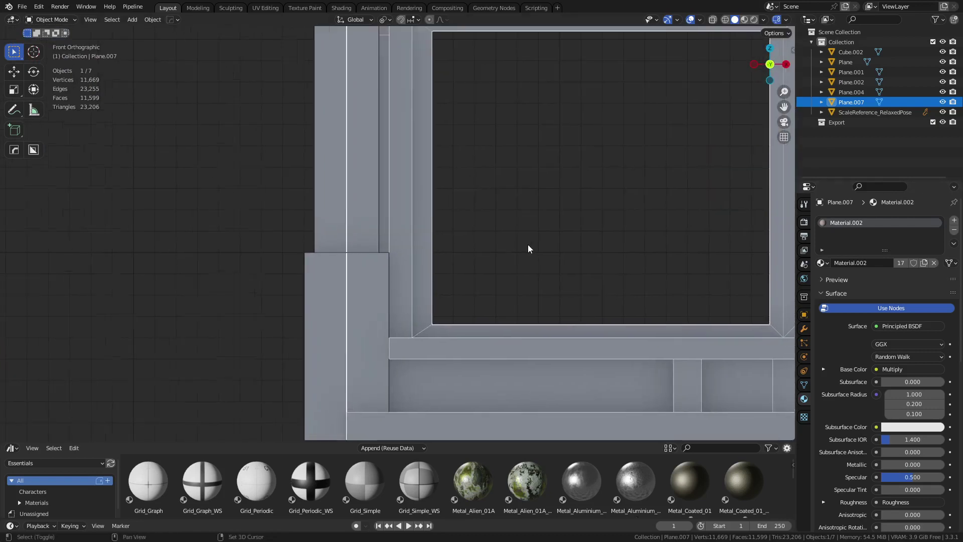
{"action": "scroll", "coordinate": [526, 250], "scroll_direction": "up", "scroll_amount": 3}
Step: Switch the window bay mesh to vertex editing and pick the vertex at the lower ledge's end beside the corner post
{"action": "key", "text": "Tab"}
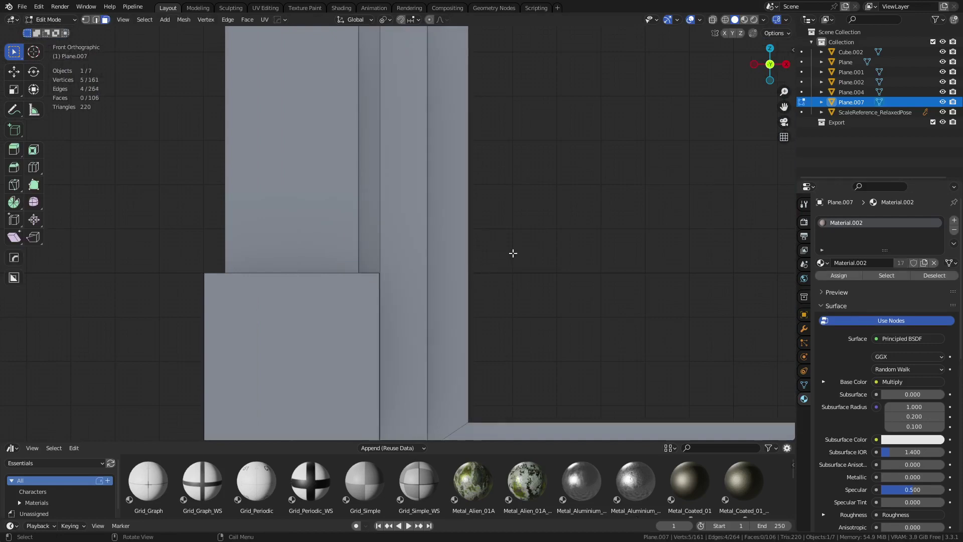
{"action": "key", "text": "alt+z"}
{"action": "scroll", "coordinate": [504, 263], "scroll_direction": "down", "scroll_amount": 4}
{"action": "key", "text": "1"}
{"action": "scroll", "coordinate": [423, 218], "scroll_direction": "down", "scroll_amount": 5}
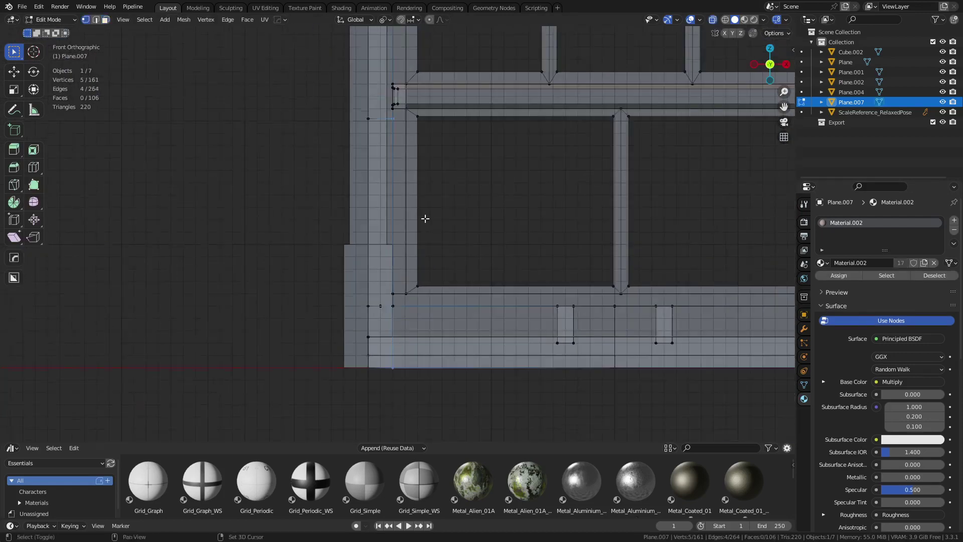
{"action": "scroll", "coordinate": [425, 245], "scroll_direction": "up", "scroll_amount": 1}
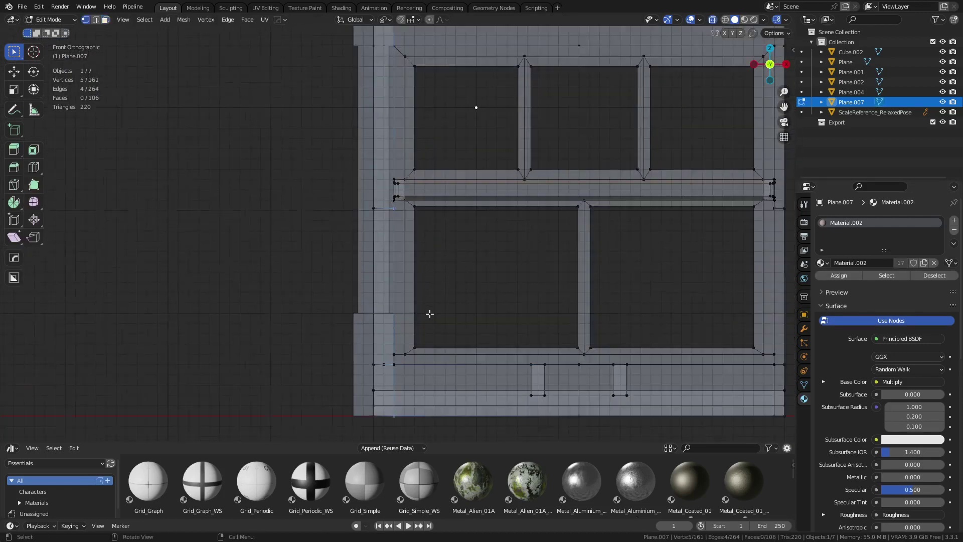
{"action": "scroll", "coordinate": [429, 314], "scroll_direction": "up", "scroll_amount": 1}
{"action": "left_click", "coordinate": [394, 404]}
{"action": "key", "text": "ctrl+Tab"}
{"action": "left_click", "coordinate": [315, 406]}
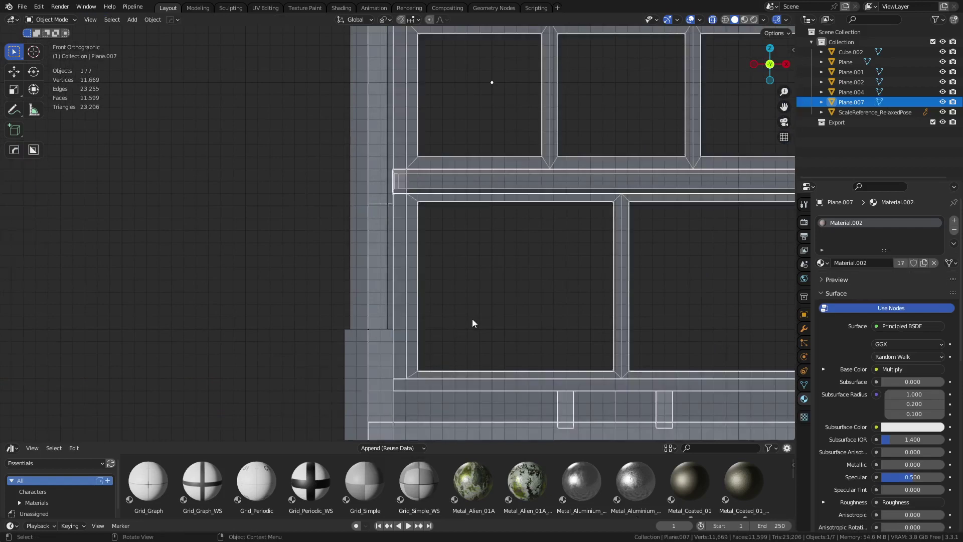
{"action": "key", "text": "ctrl+Tab"}
{"action": "left_click", "coordinate": [434, 302]}
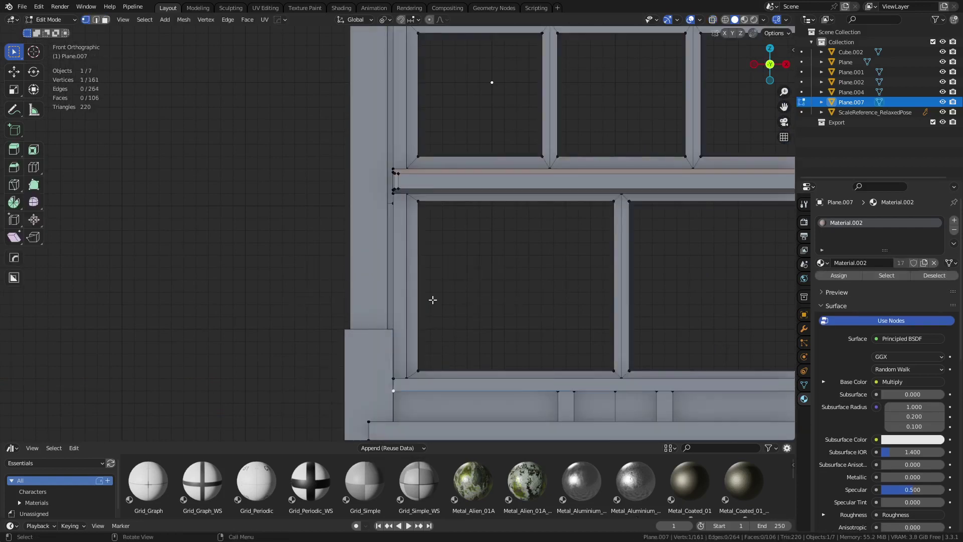
Step: Select the window bay's vertices along the corner post from lower ledge to header and move them -0.1 m along X
{"action": "key", "text": "alt+z"}
{"action": "left_click_drag", "start_coordinate": [390, 400], "coordinate": [403, 140]}
{"action": "middle_click_drag", "start_coordinate": [419, 96], "coordinate": [425, 302], "text": "shift"}
{"action": "left_click_drag", "start_coordinate": [394, 249], "coordinate": [406, 150], "text": "shift"}
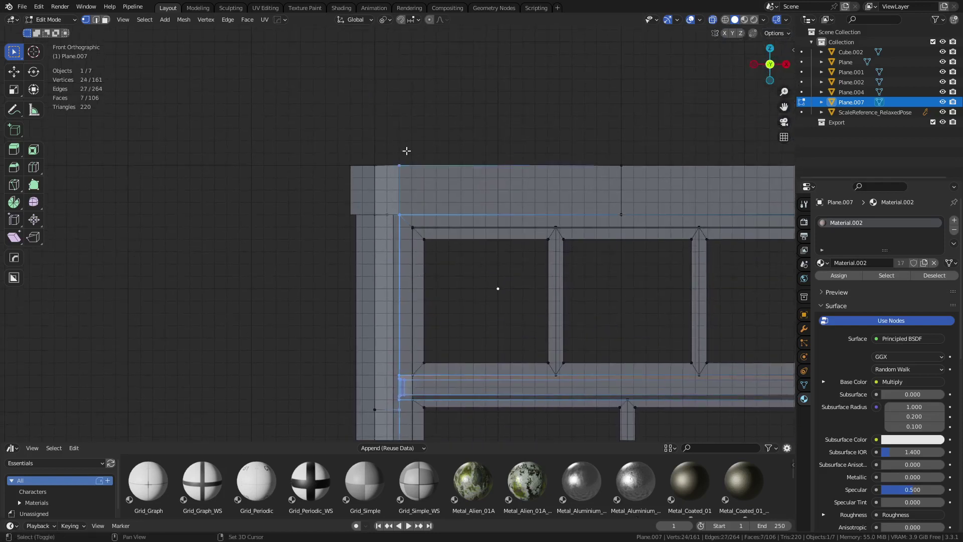
{"action": "key", "text": "g"}
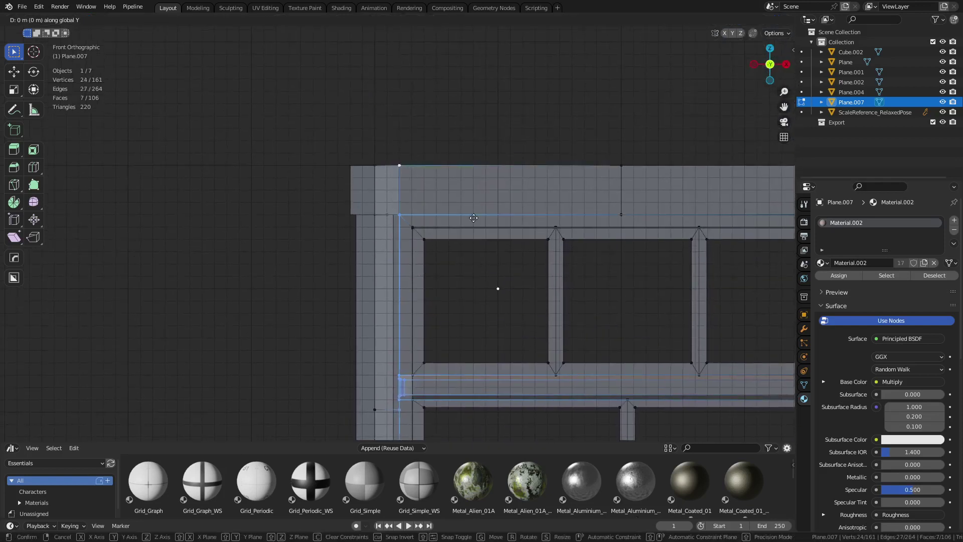
{"action": "key", "text": "x"}
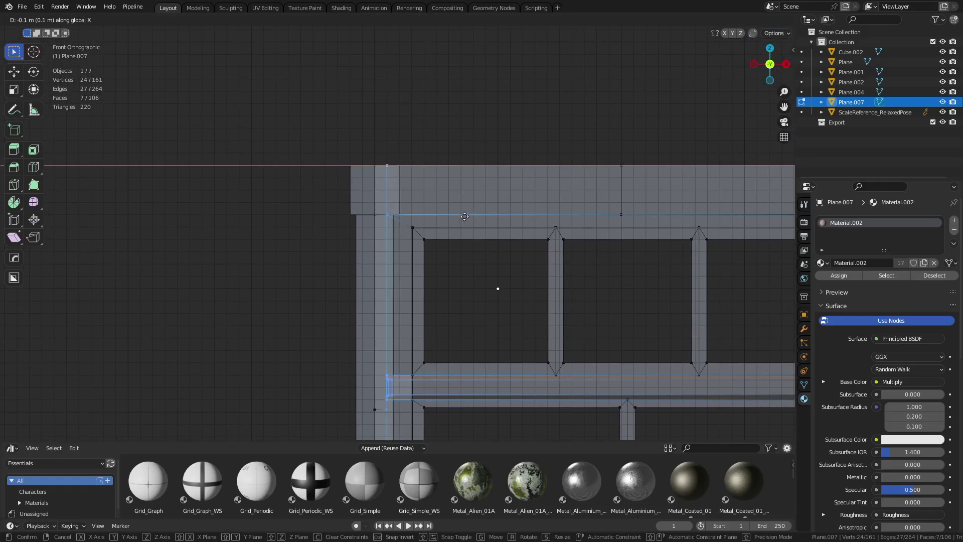
{"action": "left_click", "coordinate": [465, 216]}
Step: Move the middle ledge's four end faces beside the corner post about 0.06 m along X, and return to Object Mode with nothing selected
{"action": "middle_click_drag", "start_coordinate": [465, 216], "coordinate": [528, 281]}
{"action": "scroll", "coordinate": [609, 282], "scroll_direction": "up", "scroll_amount": 4}
{"action": "key", "text": "3"}
{"action": "left_click", "coordinate": [538, 276]}
{"action": "left_click", "coordinate": [555, 282], "text": "ctrl"}
{"action": "key", "text": "alt+z"}
{"action": "left_click", "coordinate": [504, 270], "text": "shift"}
{"action": "key", "text": "alt+z"}
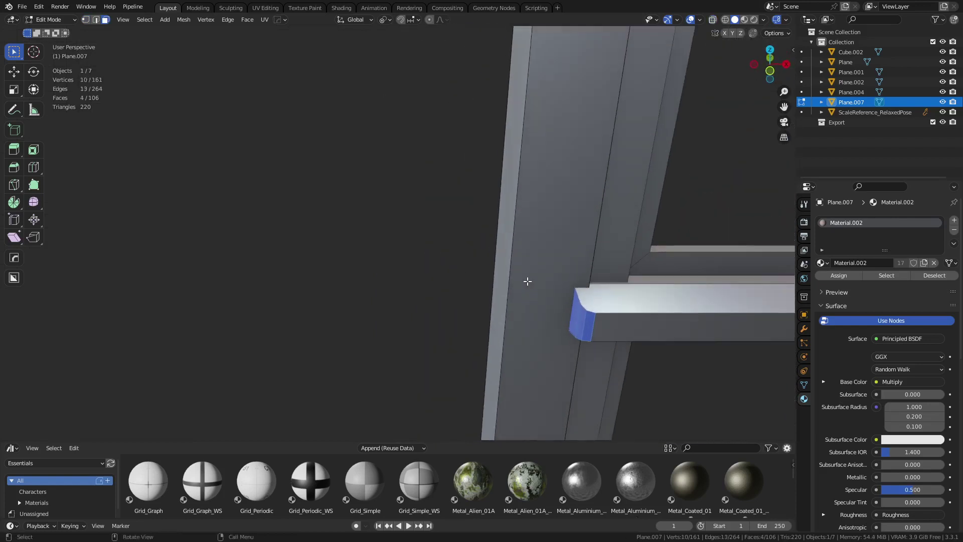
{"action": "key", "text": "g"}
{"action": "key", "text": "x"}
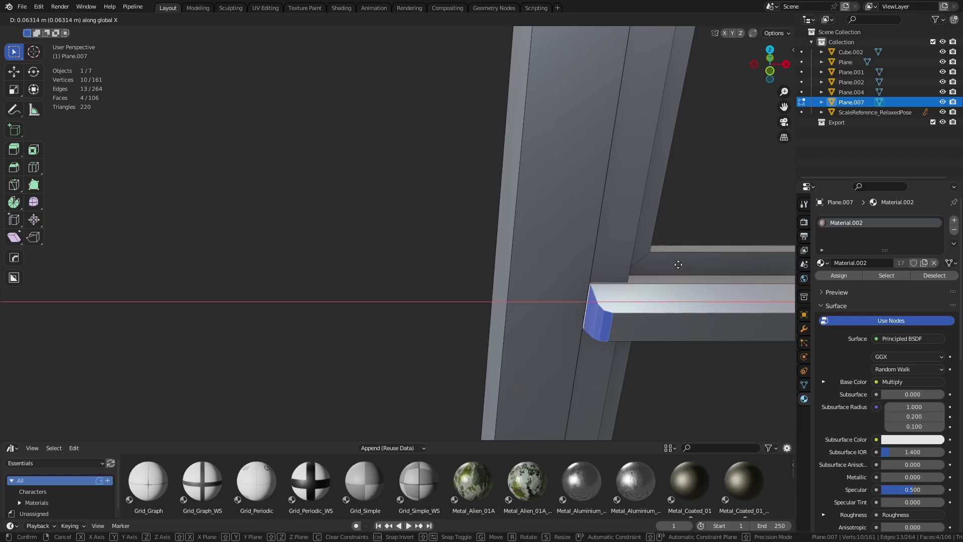
{"action": "left_click", "coordinate": [684, 263]}
{"action": "key", "text": "Tab"}
{"action": "key", "text": "alt+a"}
Step: Select the window bay and inspect its fit against the corner post in perspective, top and front views
{"action": "scroll", "coordinate": [449, 273], "scroll_direction": "down", "scroll_amount": 6}
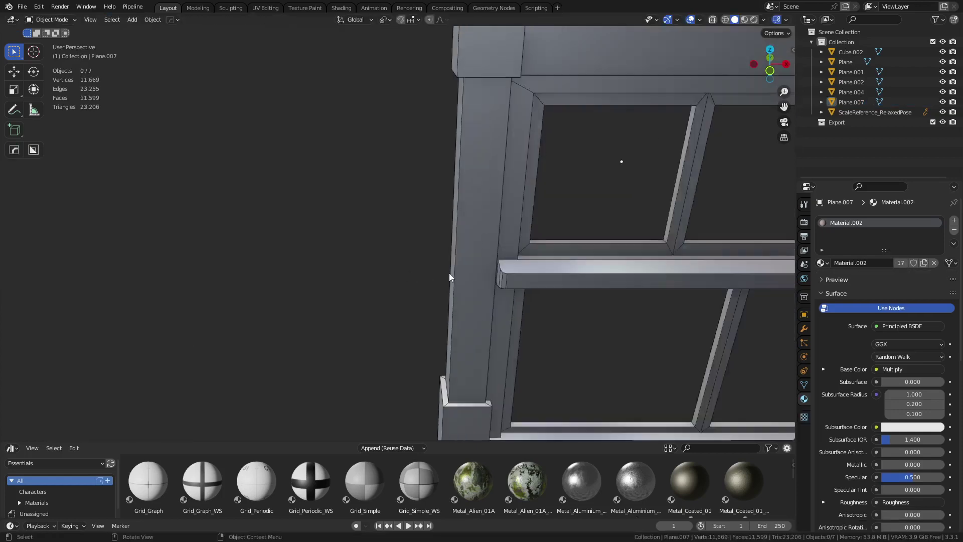
{"action": "left_click", "coordinate": [412, 219]}
{"action": "scroll", "coordinate": [473, 245], "scroll_direction": "down", "scroll_amount": 3}
{"action": "scroll", "coordinate": [444, 236], "scroll_direction": "down", "scroll_amount": 1}
{"action": "middle_click_drag", "start_coordinate": [474, 245], "coordinate": [448, 251], "text": "shift"}
{"action": "scroll", "coordinate": [455, 228], "scroll_direction": "up", "scroll_amount": 2}
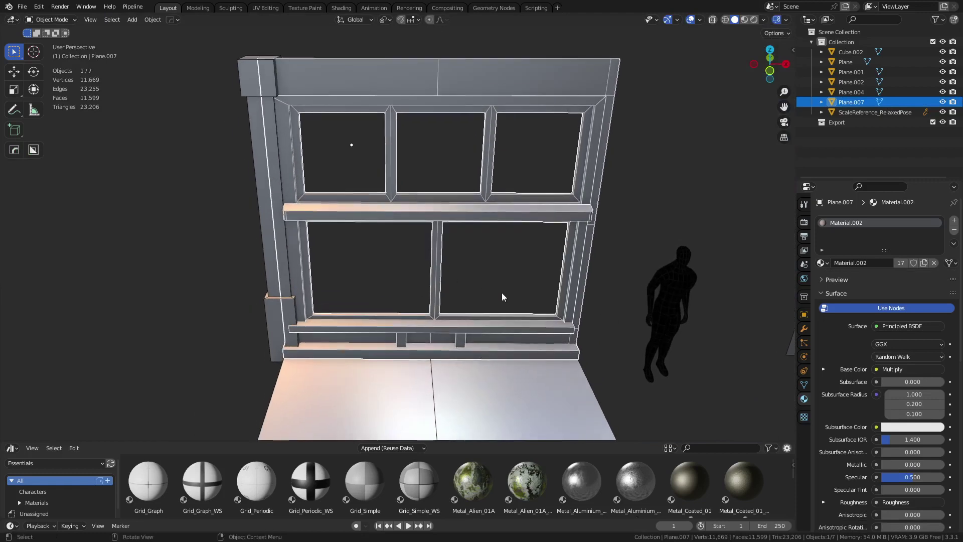
{"action": "middle_click_drag", "start_coordinate": [604, 340], "coordinate": [439, 354]}
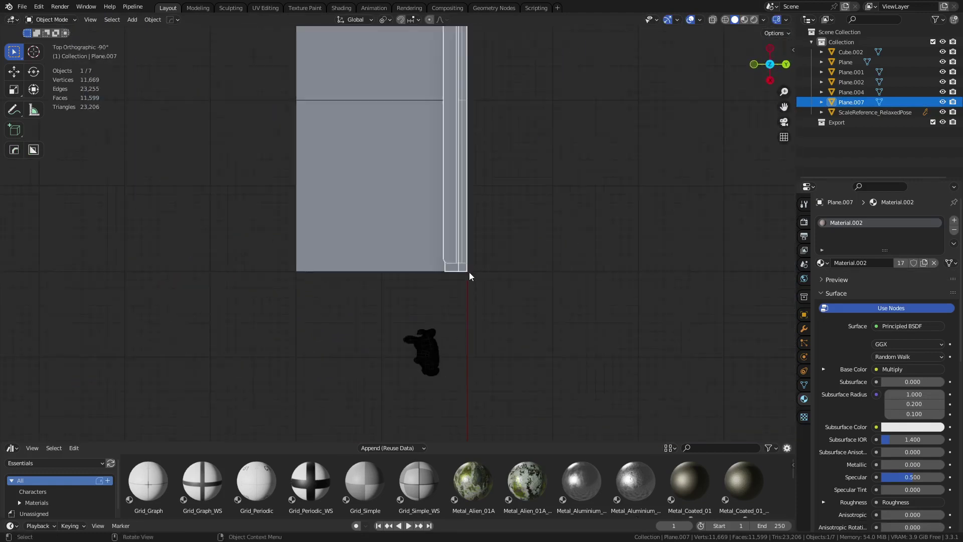
{"action": "middle_click_drag", "start_coordinate": [468, 272], "coordinate": [426, 249]}
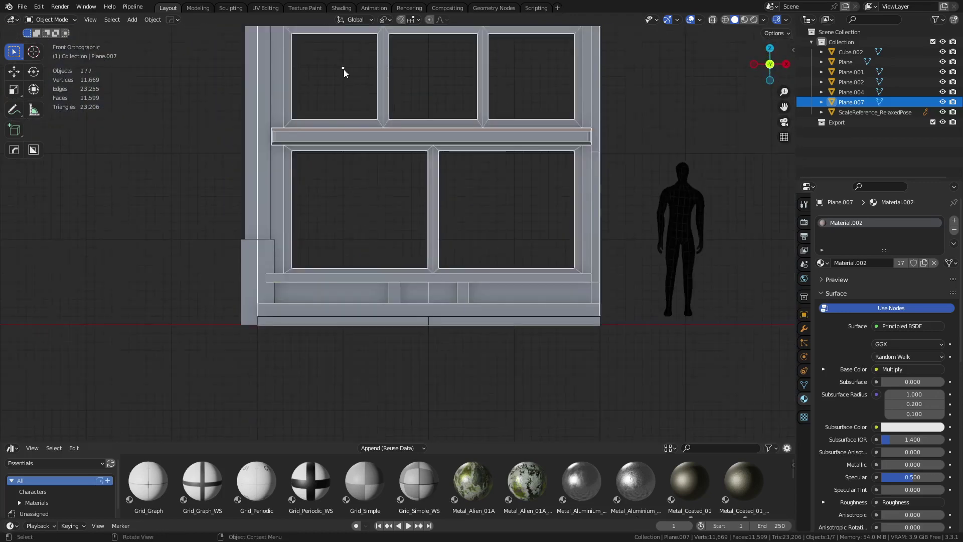
{"action": "middle_click_drag", "start_coordinate": [533, 292], "coordinate": [466, 350]}
Step: Set the window bay's origin to the vertical centre edge of its lower panel
{"action": "key", "text": "Tab"}
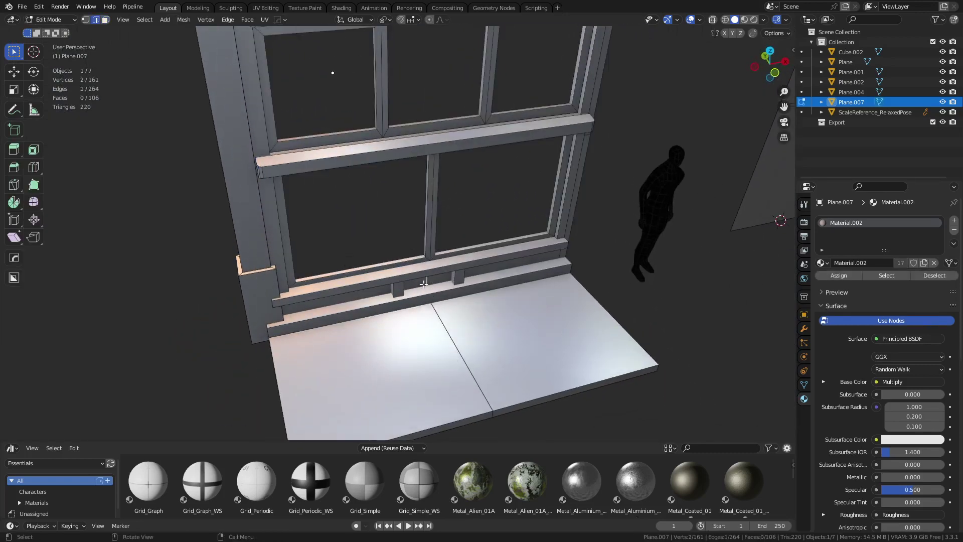
{"action": "key", "text": "ctrl+shift+c"}
{"action": "left_click", "coordinate": [536, 377]}
{"action": "key", "text": "grave"}
{"action": "left_click", "coordinate": [469, 326]}
Step: Try to symmetrize the entire window bay mesh across X from the negative to the positive side
{"action": "key", "text": "Tab"}
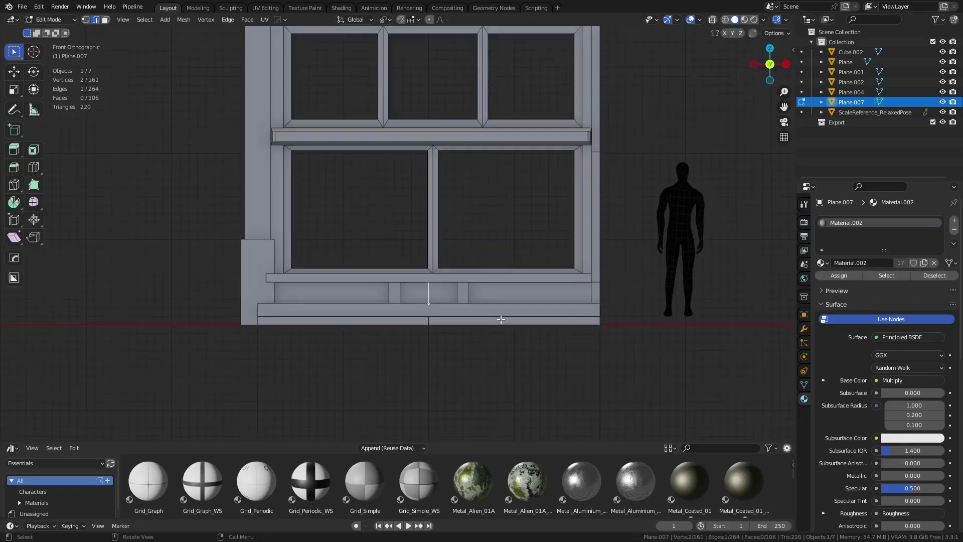
{"action": "key", "text": "a"}
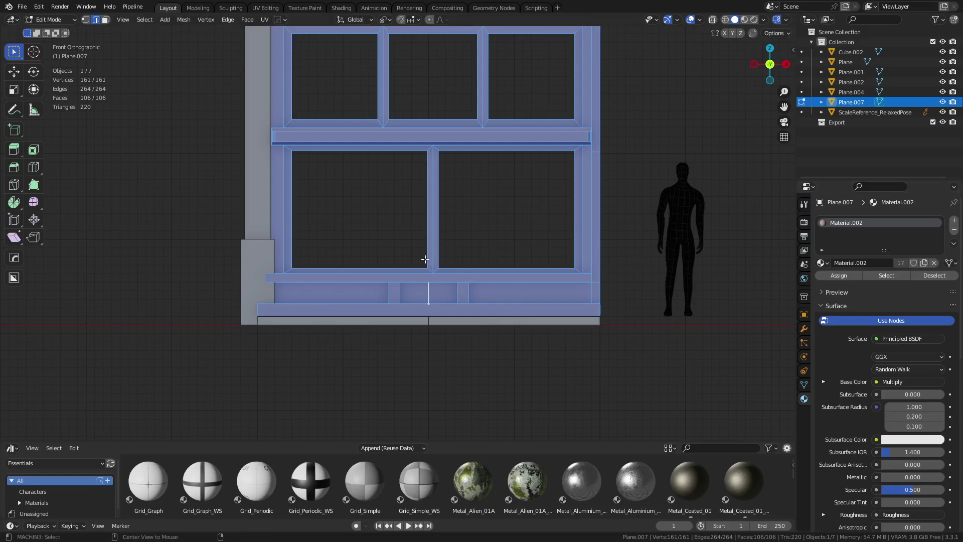
{"action": "key", "text": "alt+x"}
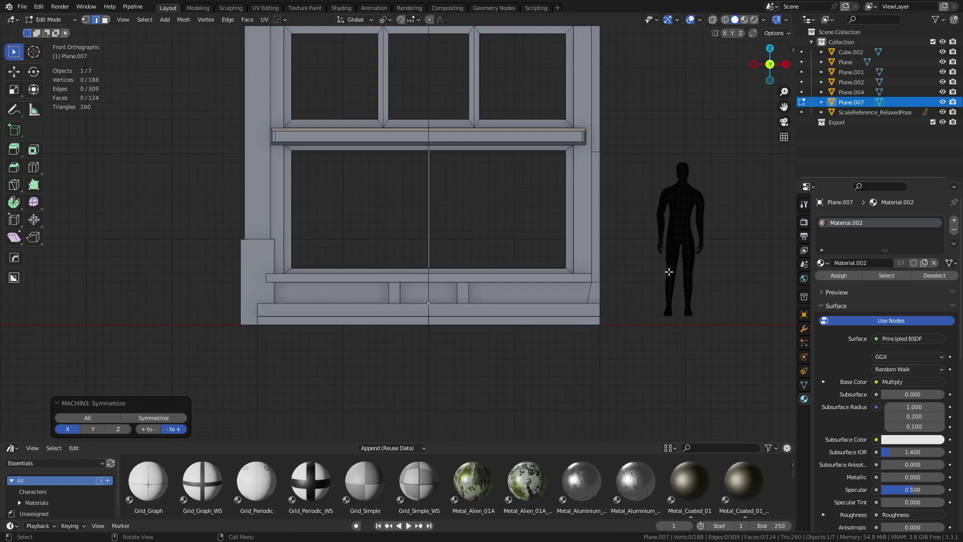
Step: Straighten the slanted bottom corner edges by moving one bottom vertex 0.1 m and the opposite one -0.1 m along X
{"action": "key", "text": "1"}
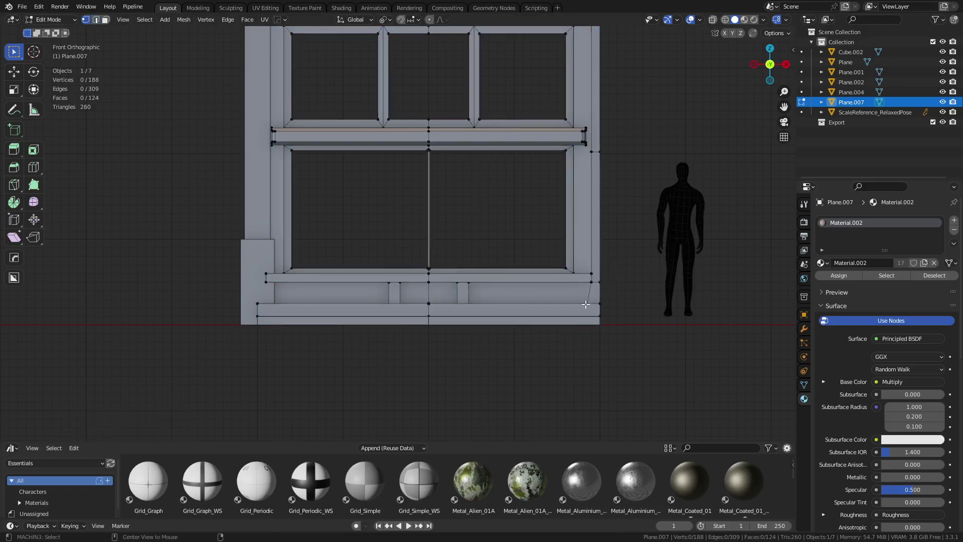
{"action": "key", "text": "alt+z"}
{"action": "left_click_drag", "start_coordinate": [567, 346], "coordinate": [585, 323]}
{"action": "type", "text": "g"}
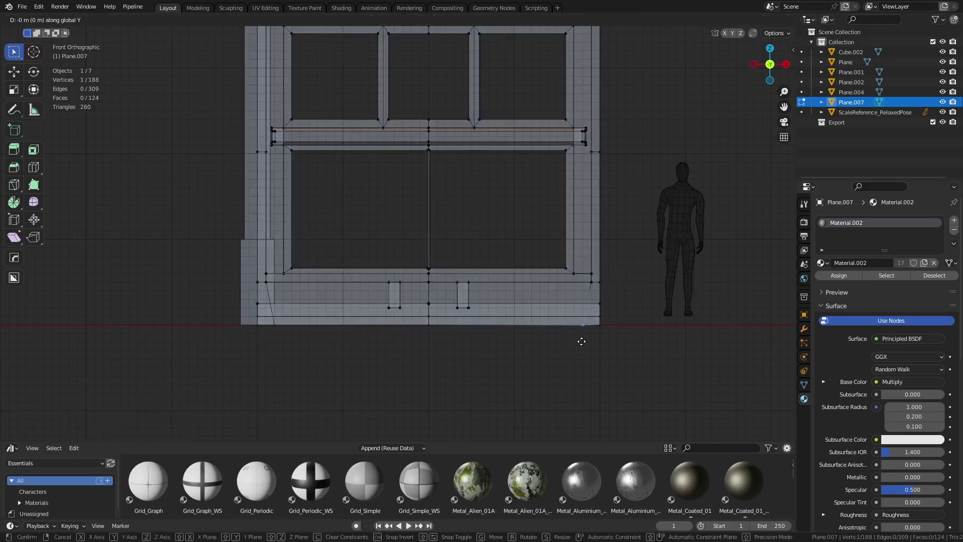
{"action": "type", "text": "x.1"}
{"action": "key", "text": "Return"}
{"action": "left_click_drag", "start_coordinate": [307, 342], "coordinate": [265, 308]}
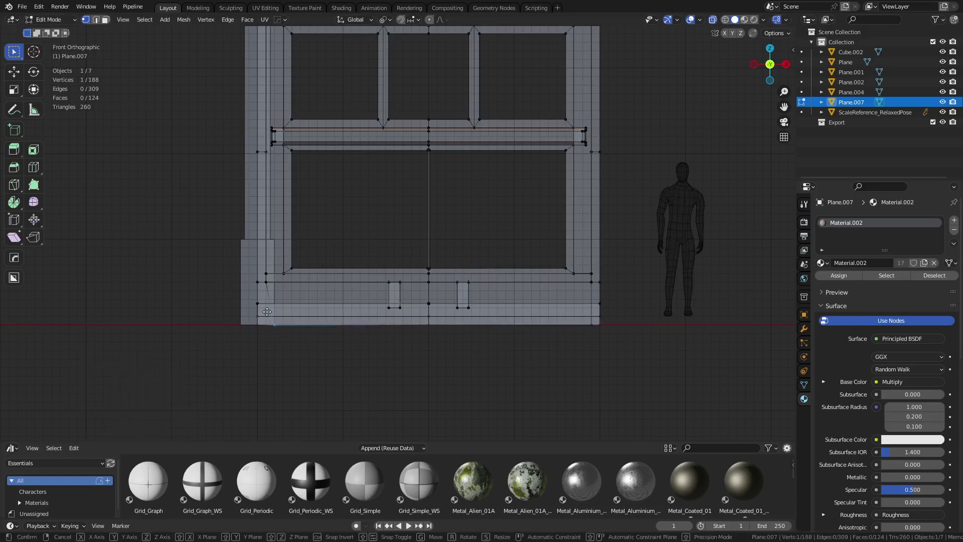
{"action": "type", "text": "gx-.1"}
{"action": "key", "text": "Return"}
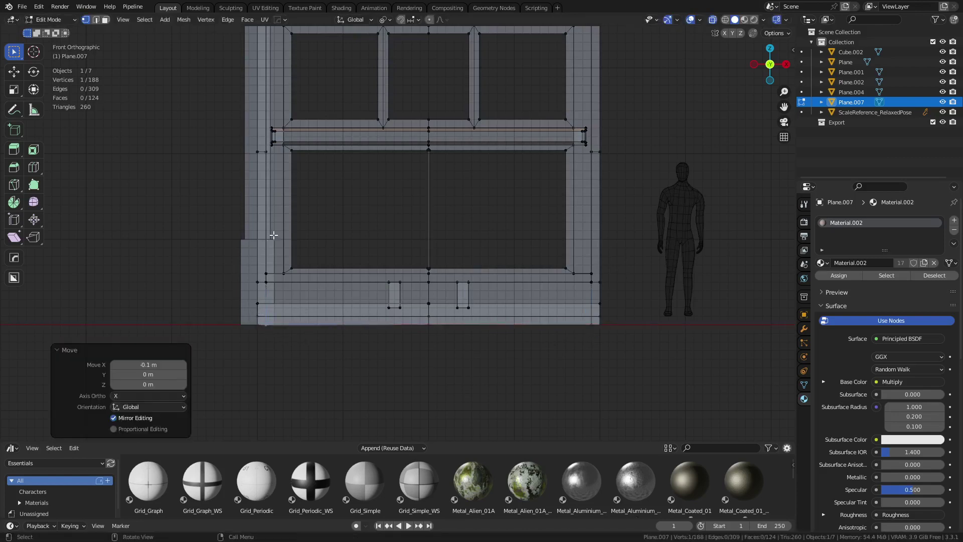
Step: Inspect the narrowed central divider of the lower window, and undo the bottom vertex moves and the symmetrize
{"action": "key", "text": "alt+z"}
{"action": "middle_click_drag", "start_coordinate": [496, 200], "coordinate": [489, 281], "text": "shift"}
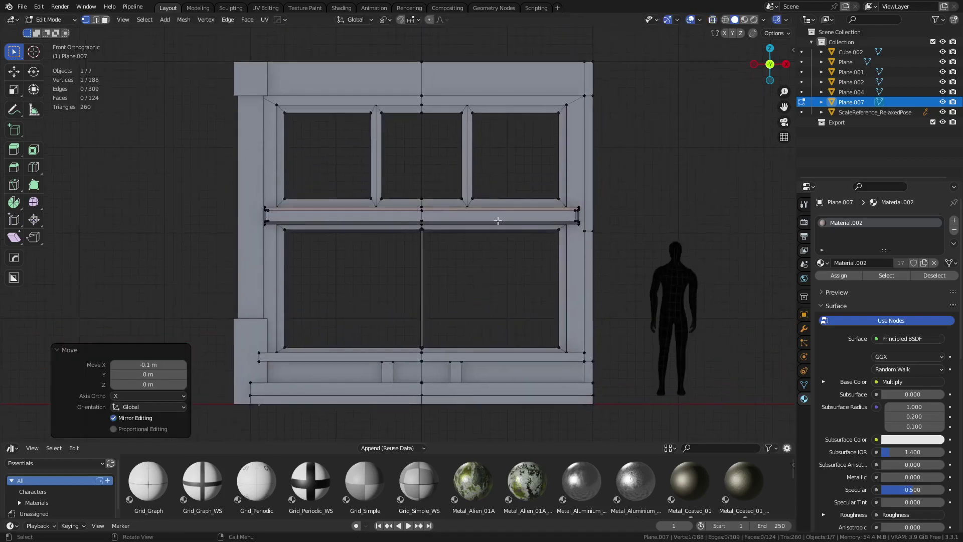
{"action": "scroll", "coordinate": [469, 326], "scroll_direction": "down", "scroll_amount": 3, "text": "shift"}
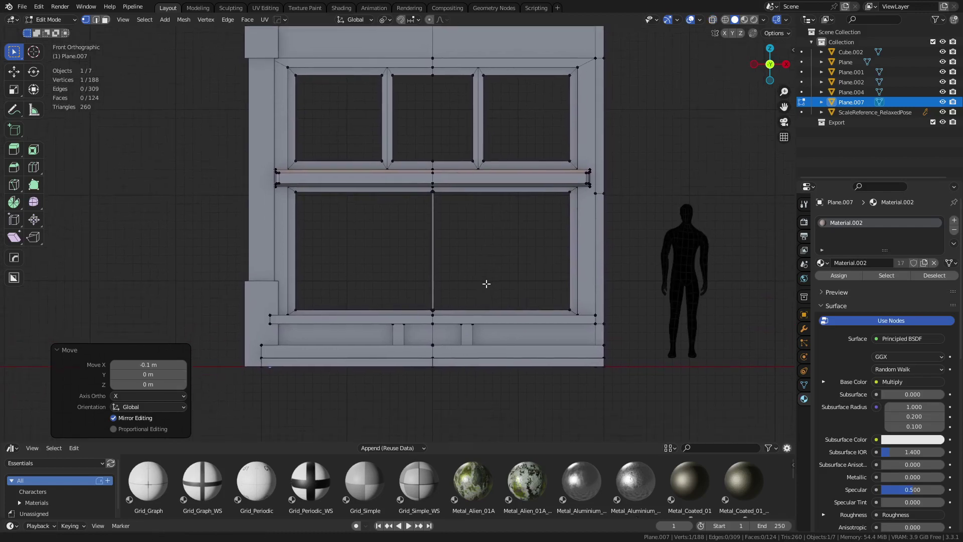
{"action": "scroll", "coordinate": [490, 266], "scroll_direction": "up", "scroll_amount": 5}
{"action": "middle_click_drag", "start_coordinate": [508, 318], "coordinate": [478, 251], "text": "shift"}
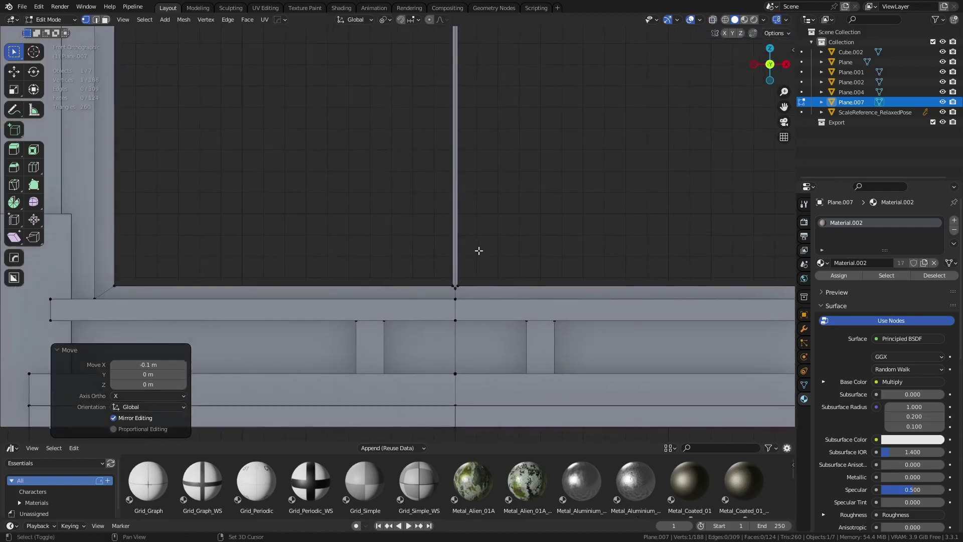
{"action": "key", "text": "ctrl+z"}
{"action": "key", "text": "ctrl+z"}
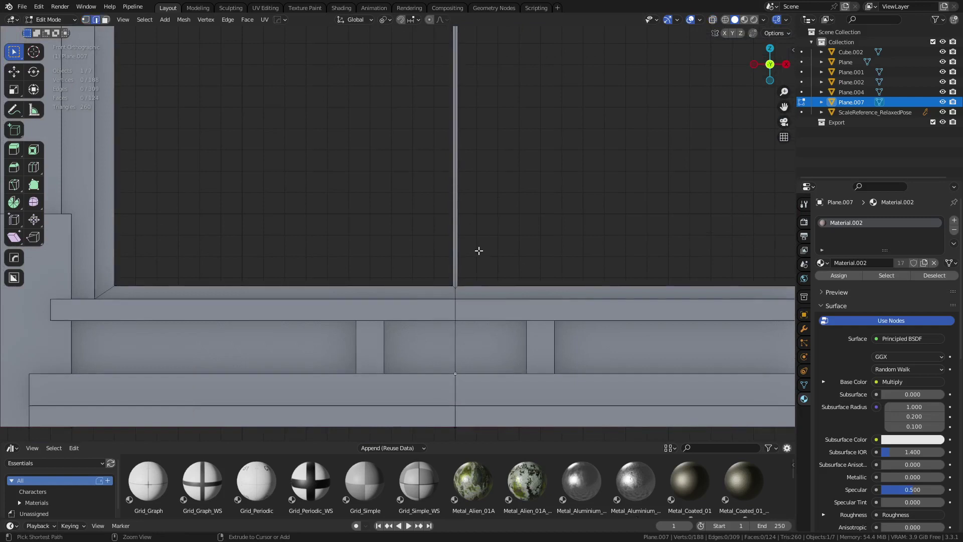
Step: Select all vertices of the lower window's central divider and centre it by moving them -0.05 m along X
{"action": "scroll", "coordinate": [479, 251], "scroll_direction": "down", "scroll_amount": 4}
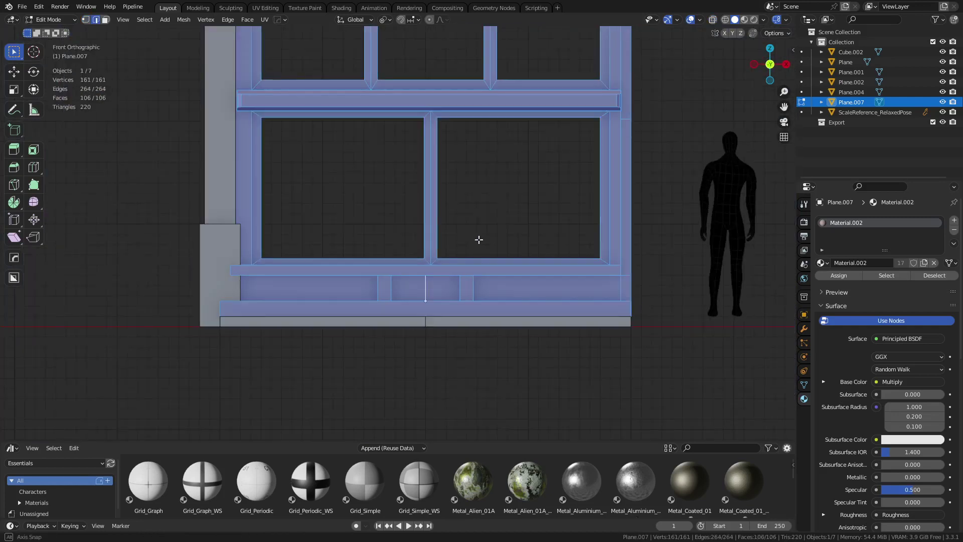
{"action": "middle_click_drag", "start_coordinate": [477, 249], "coordinate": [469, 290], "text": "shift"}
{"action": "key", "text": "alt+z"}
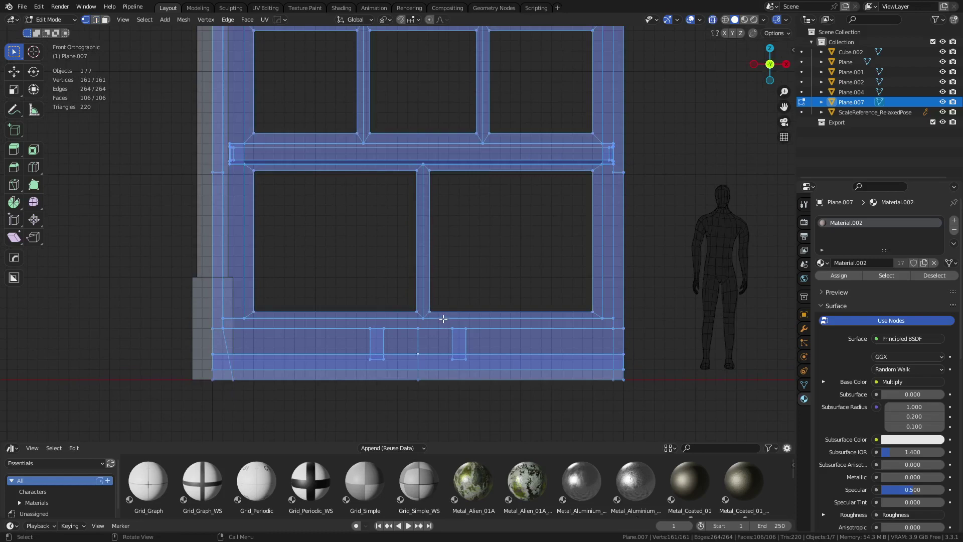
{"action": "left_click_drag", "start_coordinate": [398, 317], "coordinate": [449, 142]}
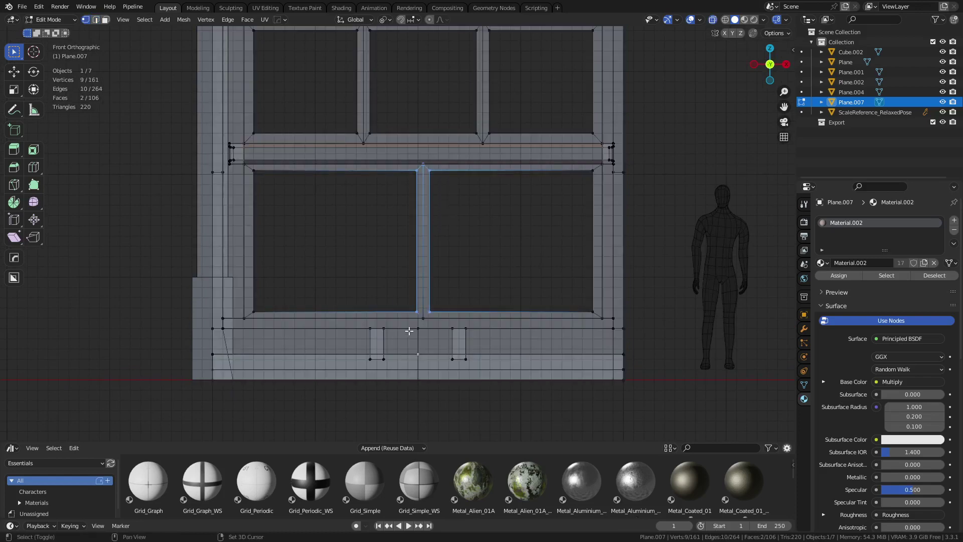
{"action": "left_click_drag", "start_coordinate": [407, 335], "coordinate": [442, 323]}
{"action": "scroll", "coordinate": [442, 323], "scroll_direction": "up", "scroll_amount": 5}
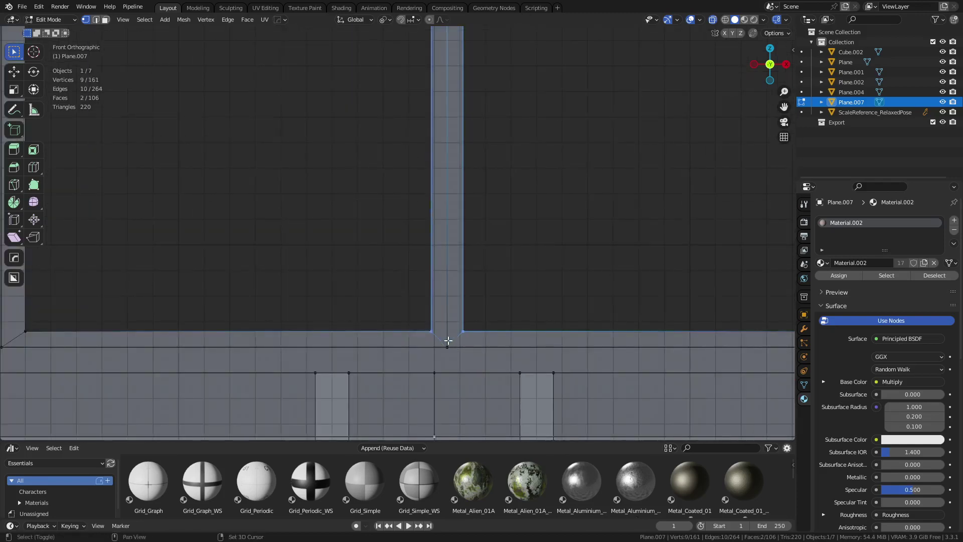
{"action": "key", "text": "g"}
{"action": "key", "text": "x"}
{"action": "left_click", "coordinate": [494, 307]}
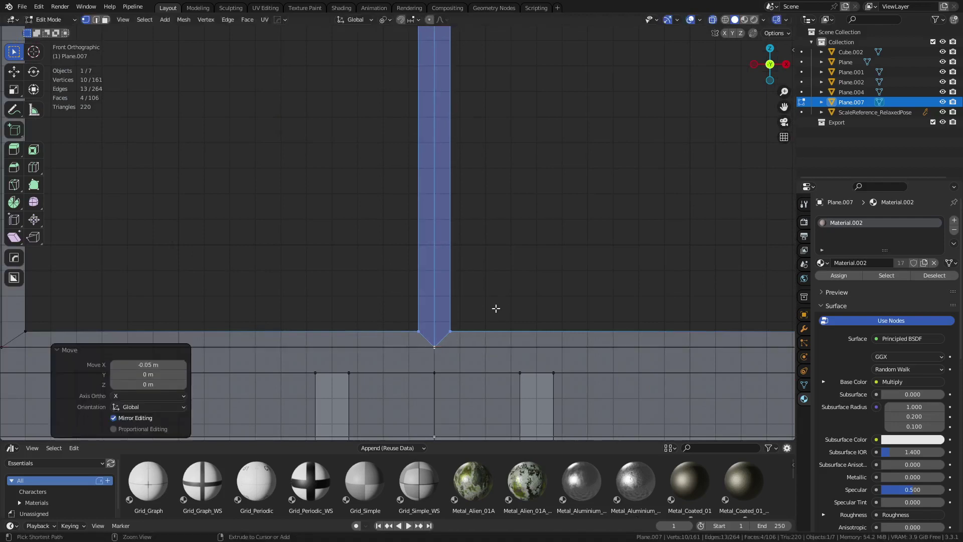
Step: Clear the selection and examine the alignment of the upper and lower window dividers from the front
{"action": "scroll", "coordinate": [512, 197], "scroll_direction": "down", "scroll_amount": 5}
{"action": "middle_click_drag", "start_coordinate": [488, 209], "coordinate": [486, 304], "text": "shift"}
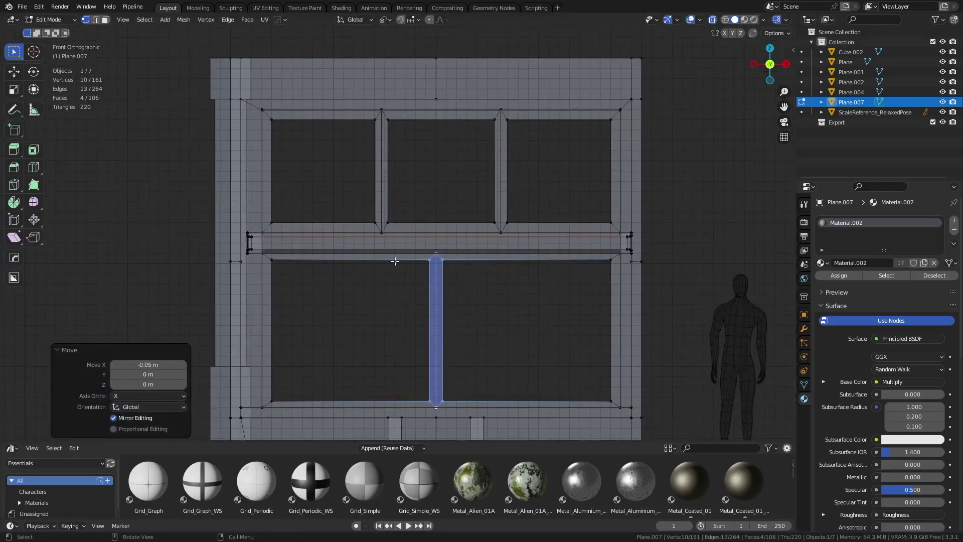
{"action": "scroll", "coordinate": [395, 261], "scroll_direction": "up", "scroll_amount": 2}
{"action": "middle_click_drag", "start_coordinate": [391, 260], "coordinate": [389, 310], "text": "shift"}
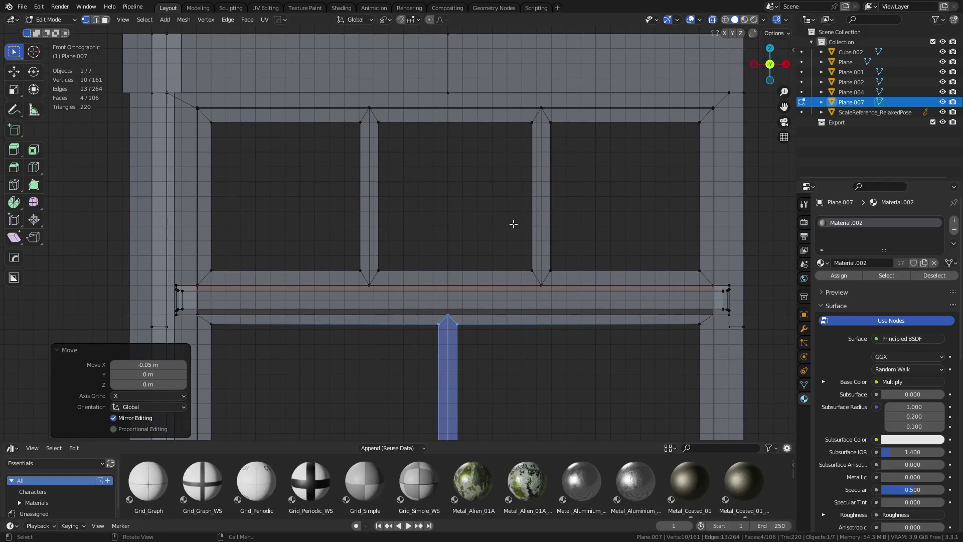
{"action": "key", "text": "alt+a"}
{"action": "key", "text": "alt+z"}
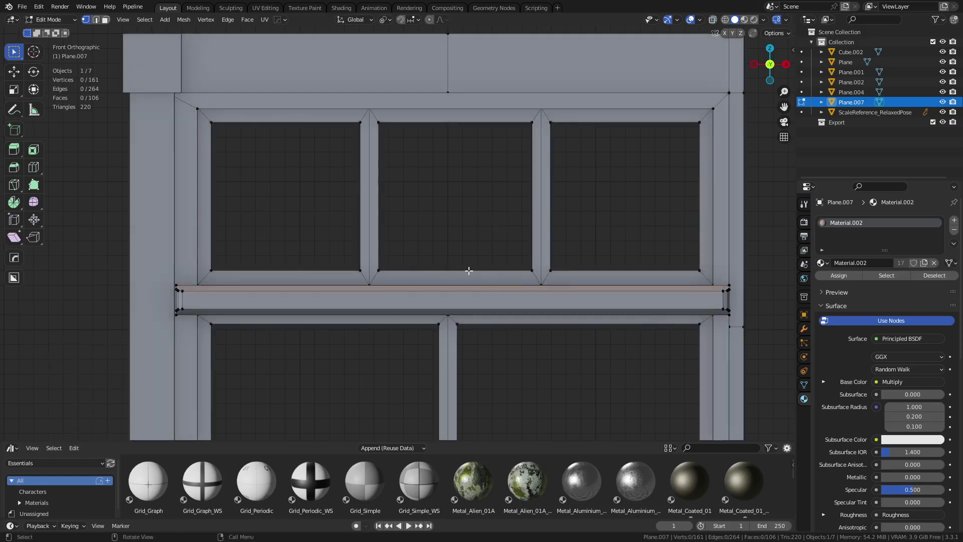
{"action": "scroll", "coordinate": [535, 288], "scroll_direction": "down", "scroll_amount": 5}
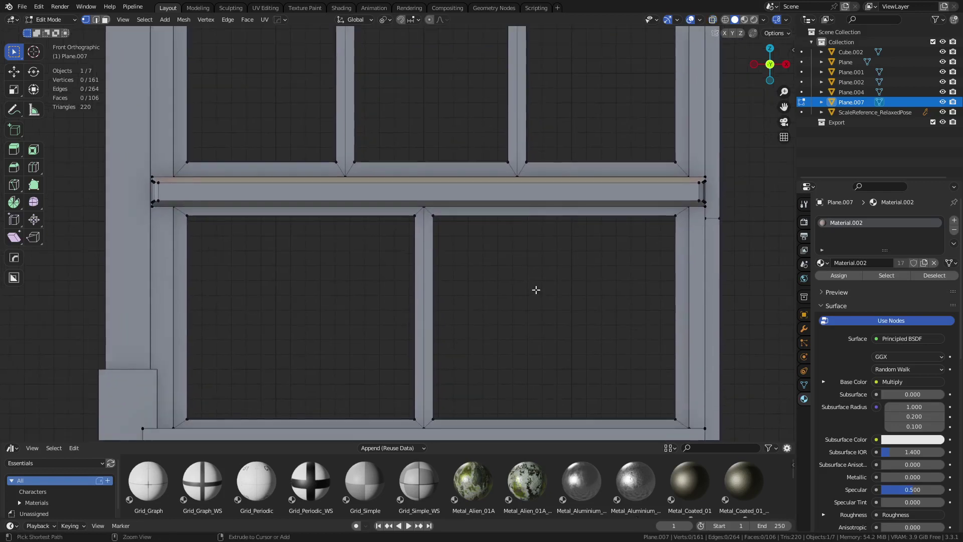
{"action": "middle_click_drag", "start_coordinate": [441, 242], "coordinate": [441, 200], "text": "shift"}
{"action": "middle_click_drag", "start_coordinate": [479, 256], "coordinate": [487, 236], "text": "shift"}
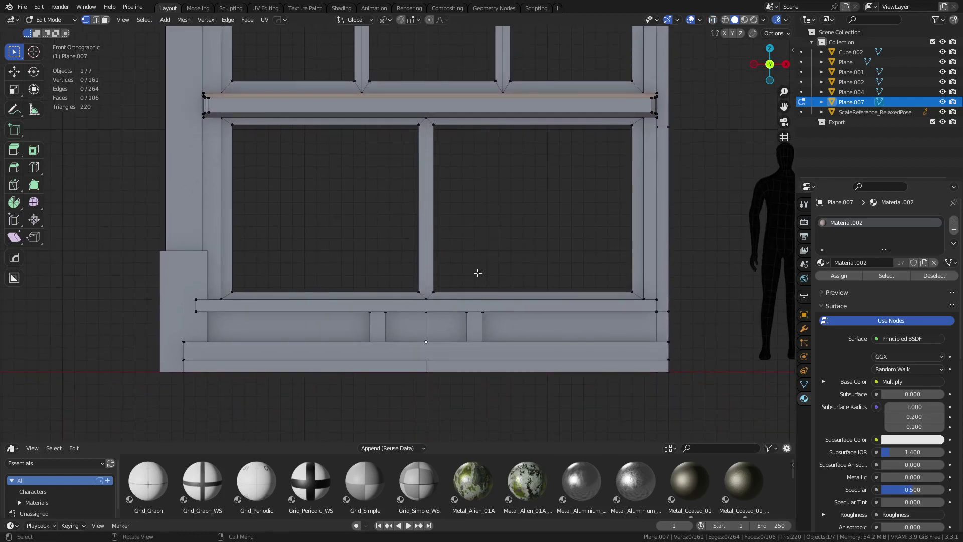
Step: Select the whole window bay mesh and symmetrize it across X from the negative to the positive side
{"action": "key", "text": "ctrl+Tab"}
{"action": "left_click", "coordinate": [446, 274]}
{"action": "key", "text": "ctrl+Tab"}
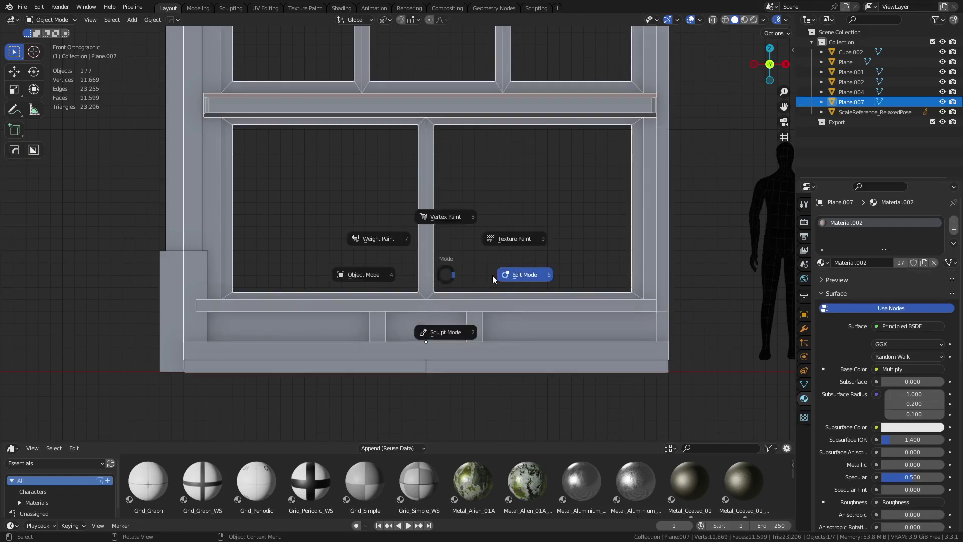
{"action": "left_click", "coordinate": [492, 275]}
{"action": "key", "text": "a"}
{"action": "key", "text": "alt+x"}
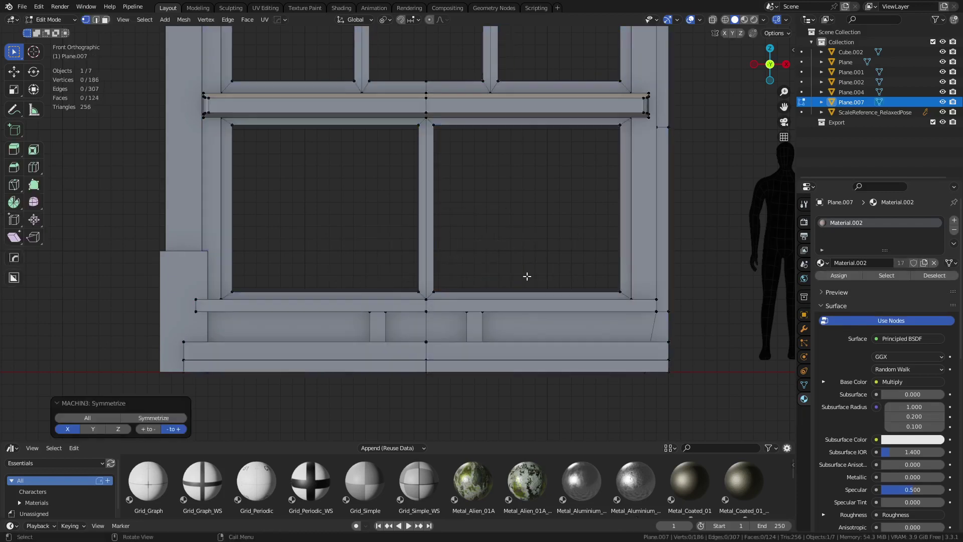
{"action": "key", "text": "Tab"}
{"action": "left_click", "coordinate": [465, 245]}
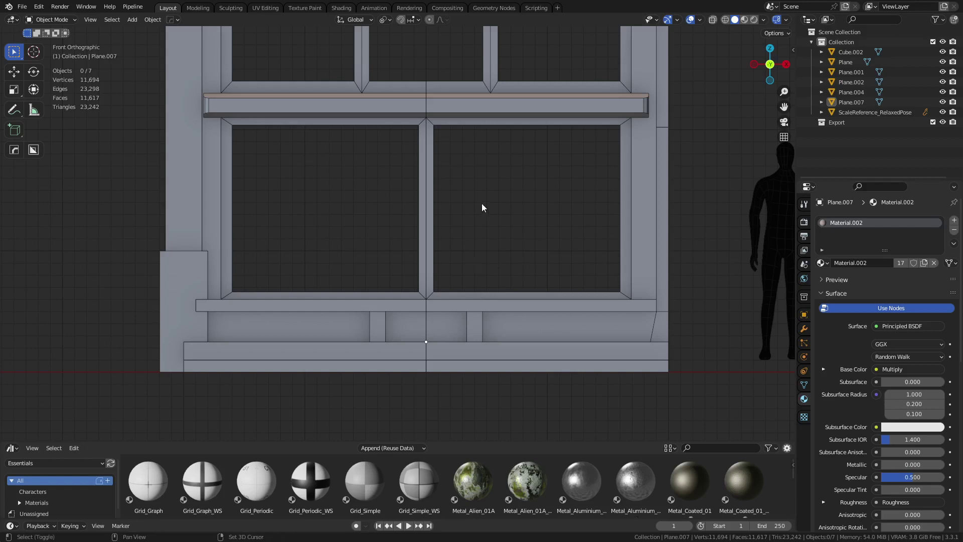
Step: Straighten the slanted lower corner edge on the bay's free side by moving its bottom vertex 0.1 m along X
{"action": "middle_click_drag", "start_coordinate": [481, 205], "coordinate": [492, 243], "text": "shift"}
{"action": "middle_click_drag", "start_coordinate": [522, 364], "coordinate": [519, 296], "text": "shift"}
{"action": "left_click", "coordinate": [519, 296]}
{"action": "key", "text": "ctrl+Tab"}
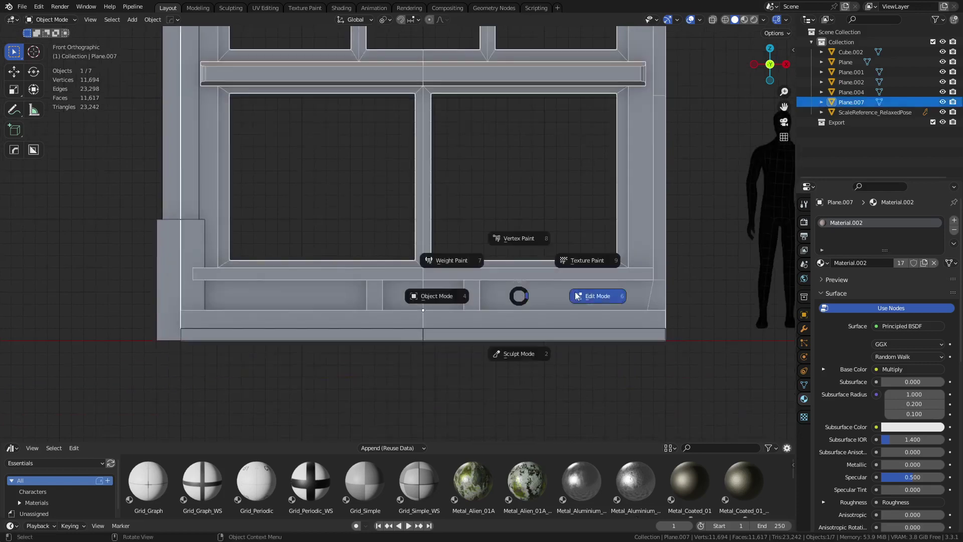
{"action": "left_click", "coordinate": [593, 294]}
{"action": "left_click", "coordinate": [646, 331]}
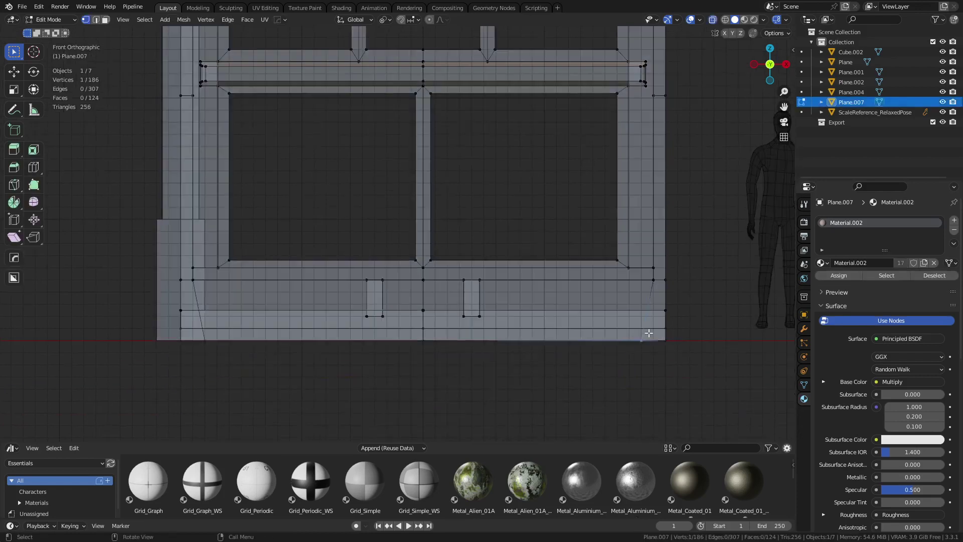
{"action": "type", "text": "gx0.1"}
{"action": "key", "text": "Return"}
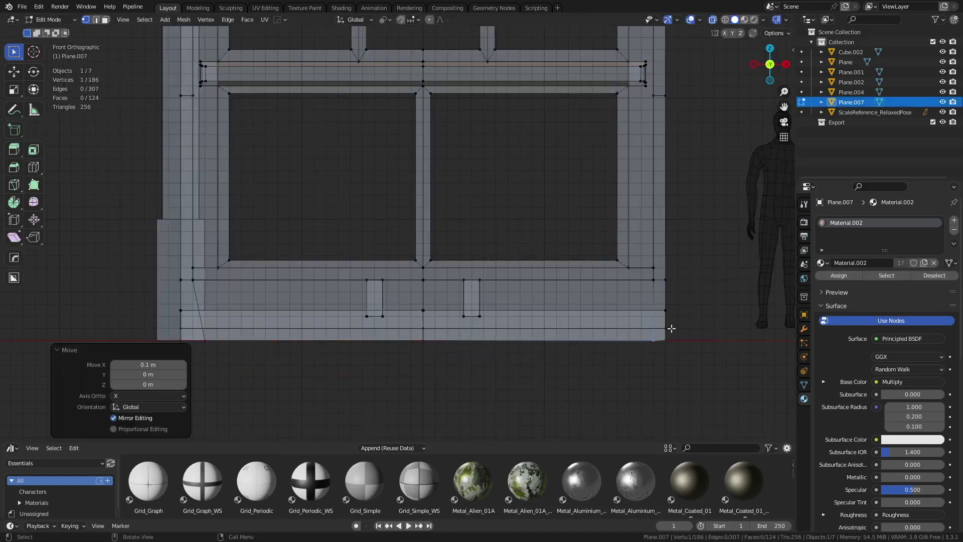
Step: Symmetrize the full mesh across X again to carry over the straightened corner edge, and return to Object Mode
{"action": "key", "text": "a"}
{"action": "key", "text": "alt+x"}
{"action": "key", "text": "ctrl+Tab"}
{"action": "left_click", "coordinate": [341, 329]}
{"action": "left_click", "coordinate": [366, 136]}
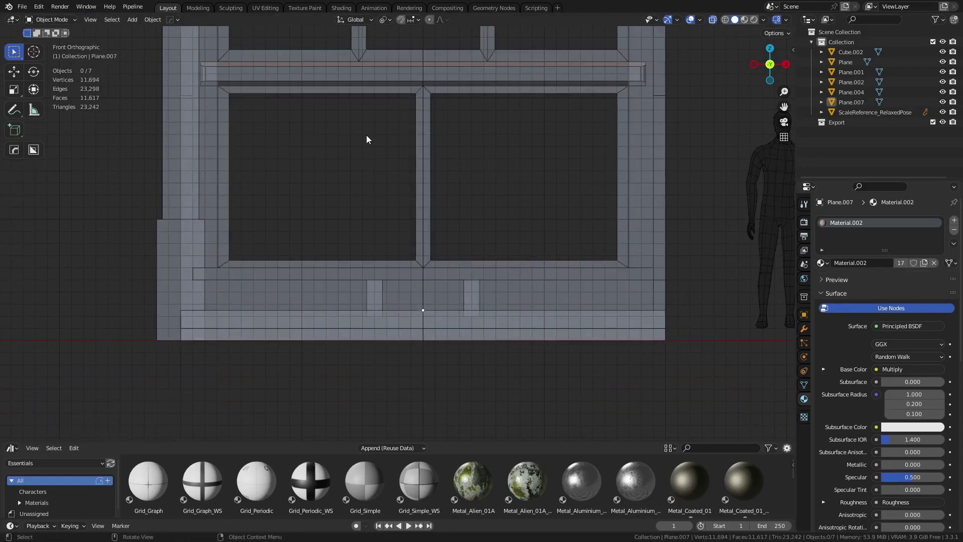
Step: Set the window bay's object origin to the bottom centre vertex of its base
{"action": "middle_click_drag", "start_coordinate": [431, 92], "coordinate": [436, 295], "text": "shift"}
{"action": "key", "text": "alt+z"}
{"action": "scroll", "coordinate": [534, 248], "scroll_direction": "down", "scroll_amount": 3}
{"action": "middle_click_drag", "start_coordinate": [582, 241], "coordinate": [464, 208]}
{"action": "scroll", "coordinate": [367, 240], "scroll_direction": "up", "scroll_amount": 4}
{"action": "left_click", "coordinate": [376, 275]}
{"action": "middle_click_drag", "start_coordinate": [386, 291], "coordinate": [410, 236], "text": "shift"}
{"action": "scroll", "coordinate": [411, 237], "scroll_direction": "up", "scroll_amount": 3}
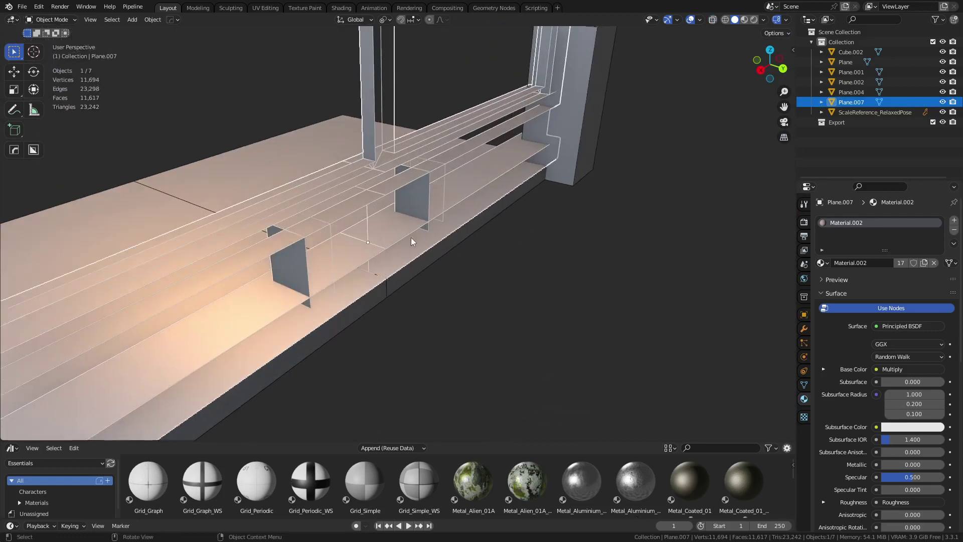
{"action": "key", "text": "ctrl+Tab"}
{"action": "left_click", "coordinate": [438, 249]}
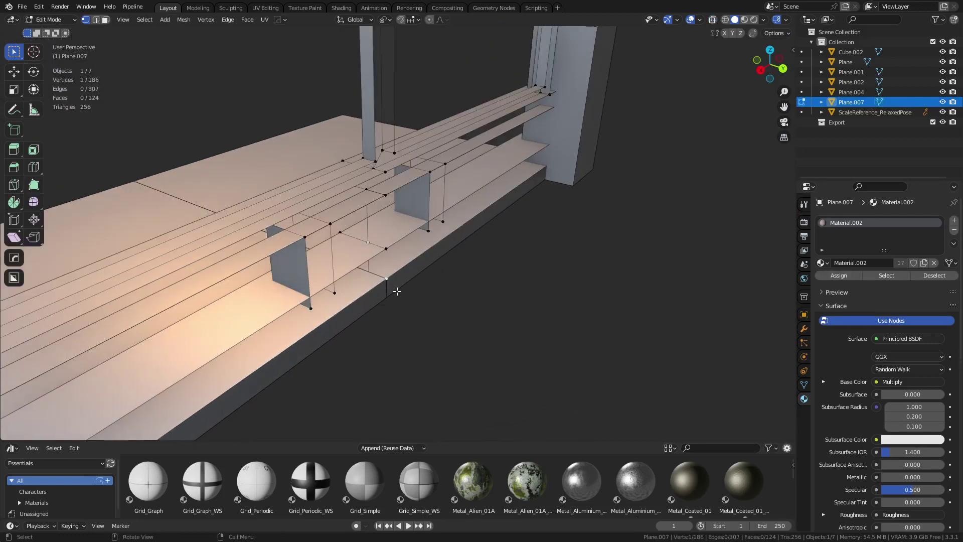
{"action": "middle_click_drag", "start_coordinate": [426, 314], "coordinate": [510, 246]}
{"action": "key", "text": "shift+s"}
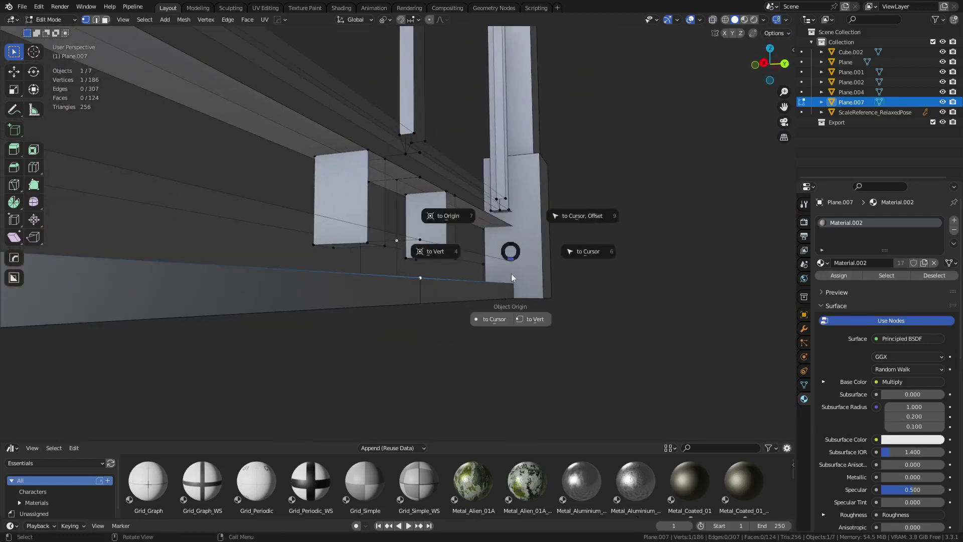
{"action": "left_click", "coordinate": [538, 324]}
{"action": "middle_click_drag", "start_coordinate": [482, 303], "coordinate": [523, 307]}
Step: Symmetrize the bay mesh across X from negative to positive about the new origin, and merge all vertices by distance
{"action": "key", "text": "a"}
{"action": "key", "text": "alt+x"}
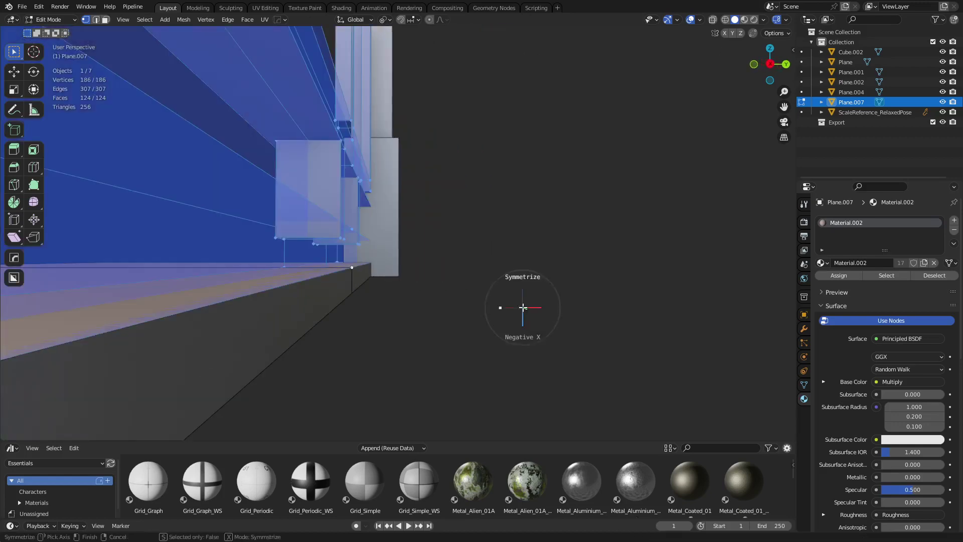
{"action": "mouse_move", "coordinate": [608, 315]}
{"action": "scroll", "coordinate": [608, 315], "scroll_direction": "down", "scroll_amount": 5}
{"action": "middle_click_drag", "start_coordinate": [591, 296], "coordinate": [463, 294]}
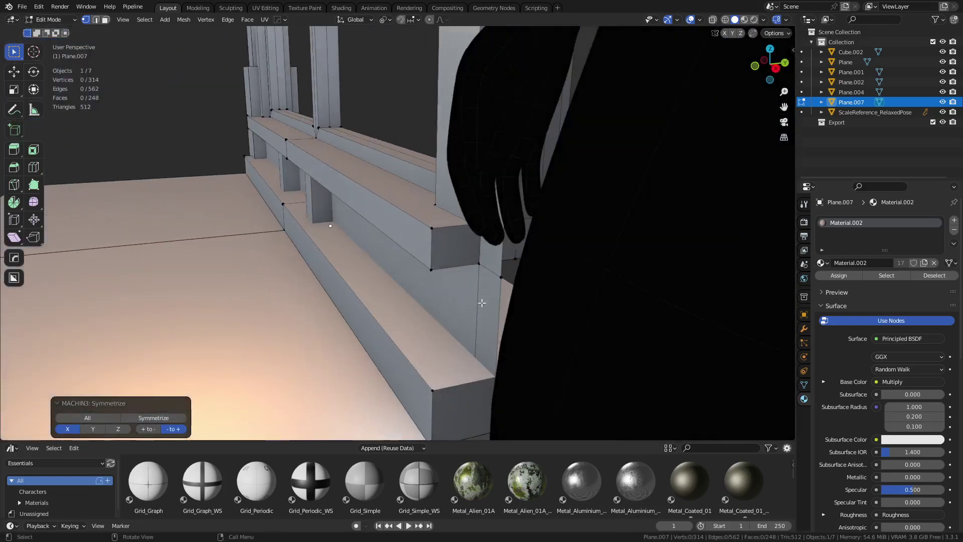
{"action": "key", "text": "a"}
{"action": "key", "text": "m"}
{"action": "left_click", "coordinate": [489, 303]}
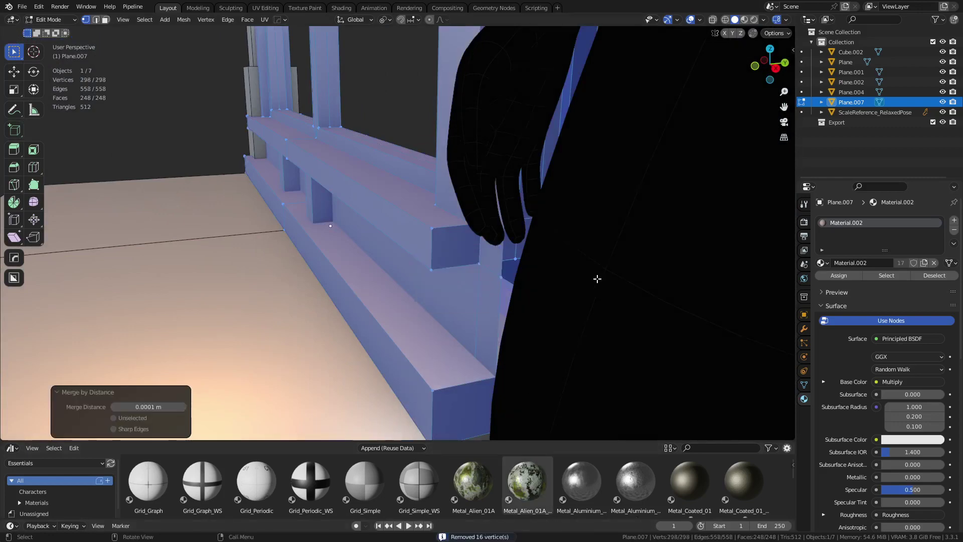
Step: Leave Edit Mode and inspect the mirrored ledges, wall end and corner post side, partly in X-ray
{"action": "middle_click_drag", "start_coordinate": [595, 275], "coordinate": [496, 280]}
{"action": "key", "text": "ctrl+Tab"}
{"action": "left_click", "coordinate": [462, 281]}
{"action": "mouse_move", "coordinate": [446, 319]}
{"action": "middle_mouse_down"}
{"action": "mouse_move", "coordinate": [359, 323]}
{"action": "mouse_move", "coordinate": [481, 318]}
{"action": "mouse_move", "coordinate": [464, 323]}
{"action": "middle_mouse_up"}
{"action": "key", "text": "alt+z"}
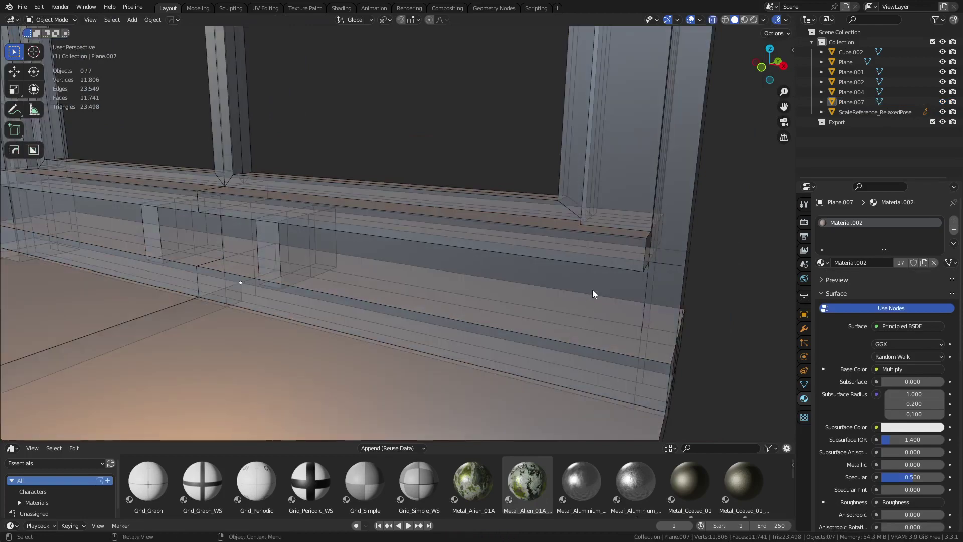
{"action": "middle_click_drag", "start_coordinate": [593, 290], "coordinate": [534, 299]}
{"action": "key", "text": "alt+z"}
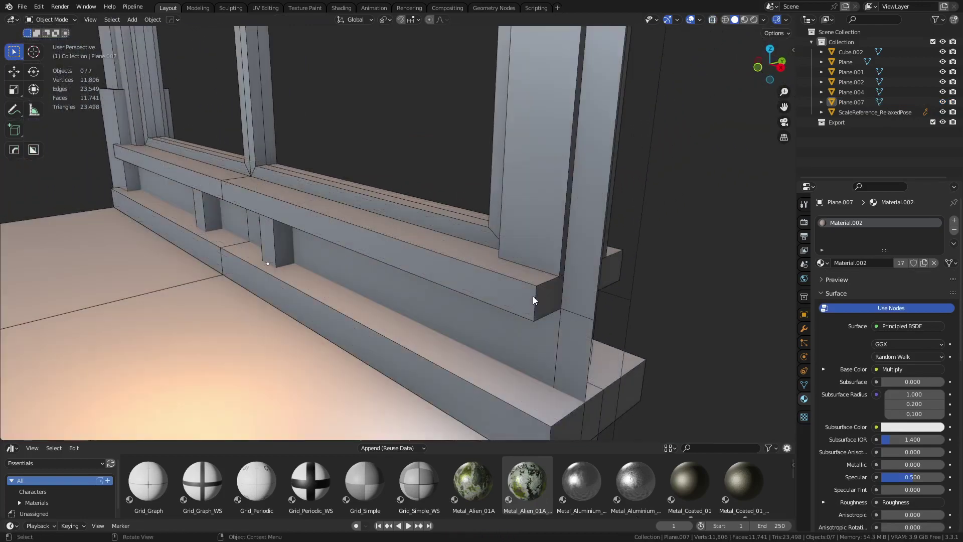
{"action": "scroll", "coordinate": [474, 289], "scroll_direction": "down", "scroll_amount": 6}
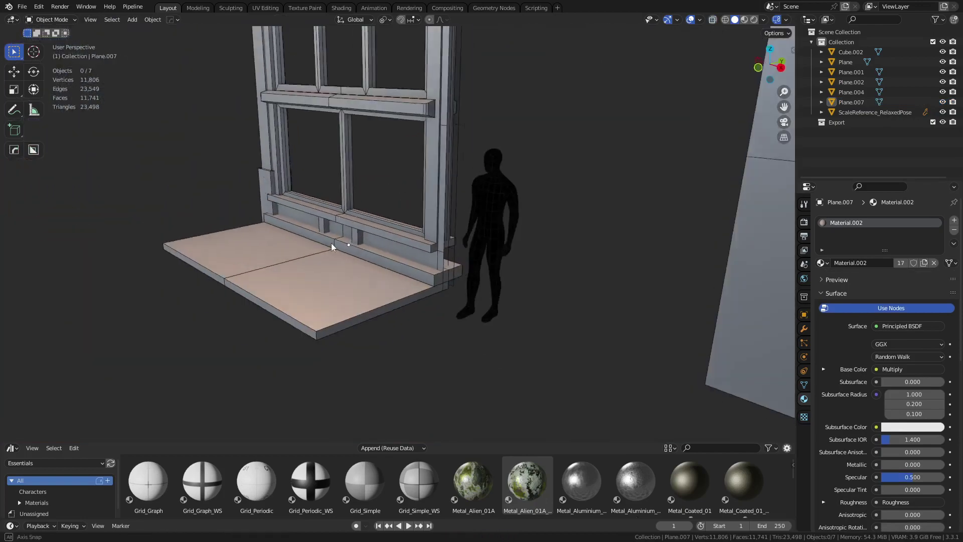
{"action": "middle_click_drag", "start_coordinate": [333, 247], "coordinate": [462, 326]}
{"action": "left_click", "coordinate": [252, 291]}
{"action": "middle_click_drag", "start_coordinate": [317, 276], "coordinate": [446, 293], "text": "shift"}
{"action": "left_click", "coordinate": [102, 262]}
{"action": "scroll", "coordinate": [478, 299], "scroll_direction": "up", "scroll_amount": 3}
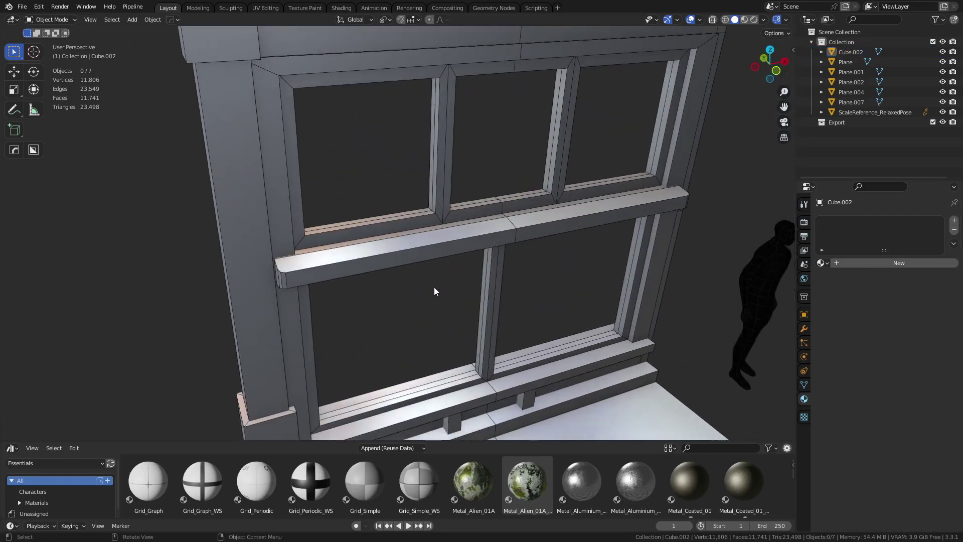
Step: Open the window bay for face editing with nothing selected, and display it in Material Preview shading
{"action": "left_click", "coordinate": [432, 251]}
{"action": "key", "text": "Tab"}
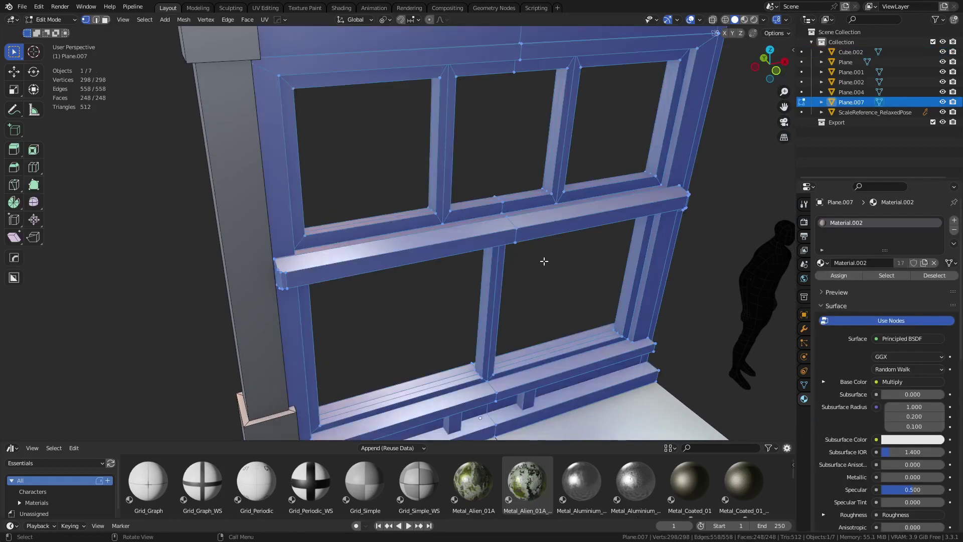
{"action": "key", "text": "3"}
{"action": "key", "text": "alt+a"}
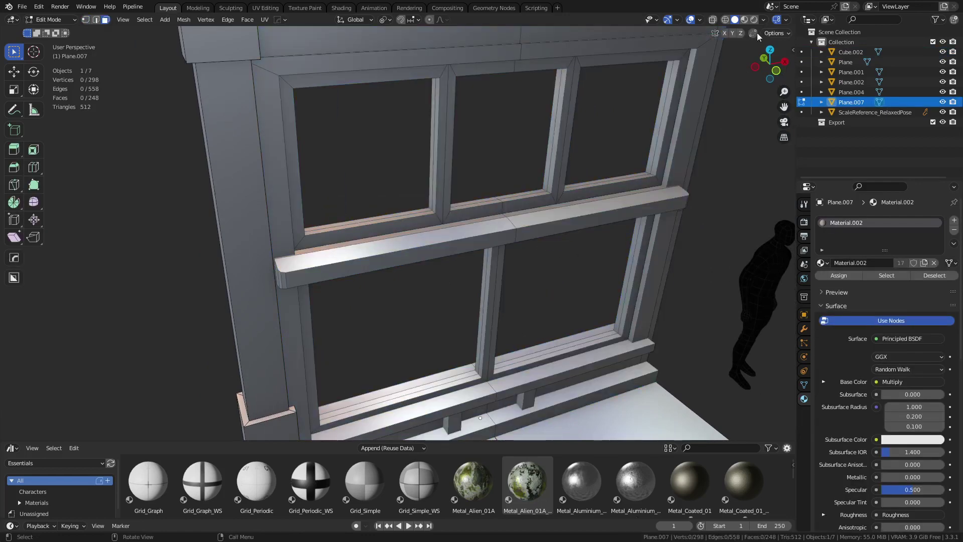
{"action": "left_click", "coordinate": [744, 20]}
{"action": "middle_click_drag", "start_coordinate": [534, 249], "coordinate": [478, 315]}
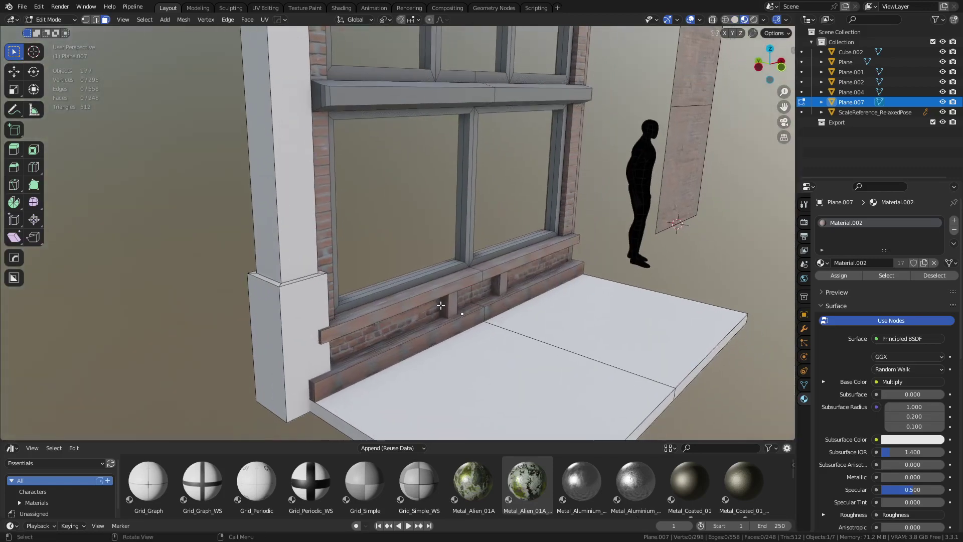
Step: Try to select the brick ledge below the lower window as linked faces delimited by seam
{"action": "left_click", "coordinate": [422, 295]}
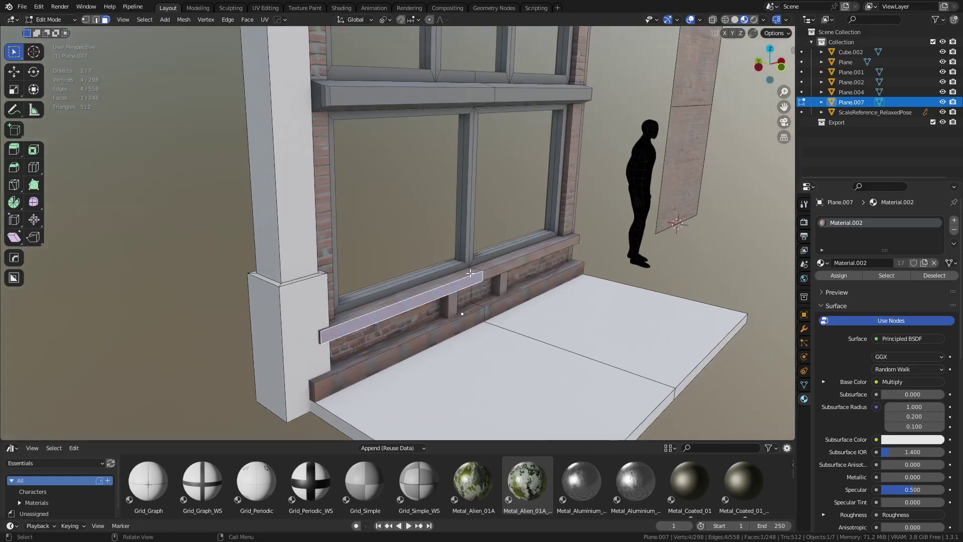
{"action": "key", "text": "ctrl+l"}
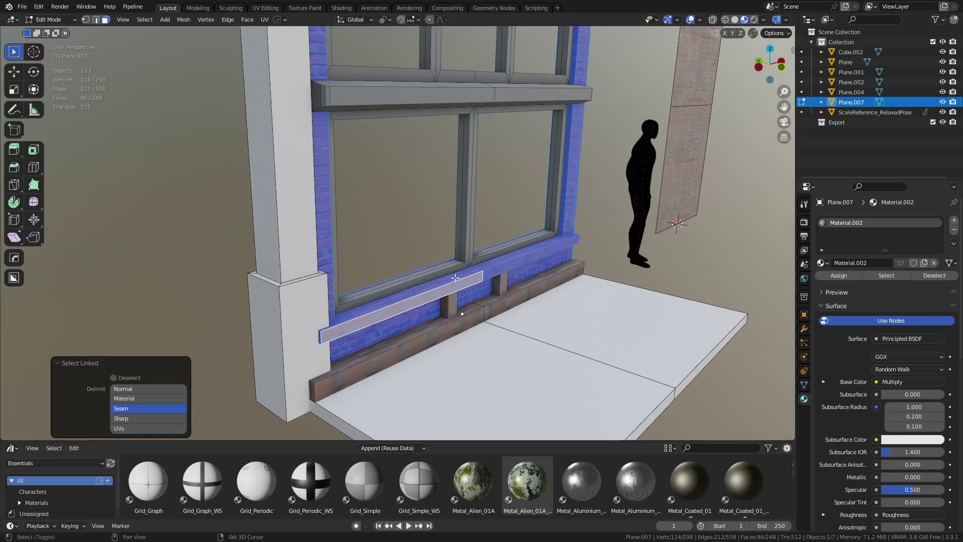
{"action": "scroll", "coordinate": [426, 243], "scroll_direction": "down", "scroll_amount": 3}
Step: Select the front, top and end faces along both halves of the ledge below the lower window
{"action": "left_click", "coordinate": [214, 334]}
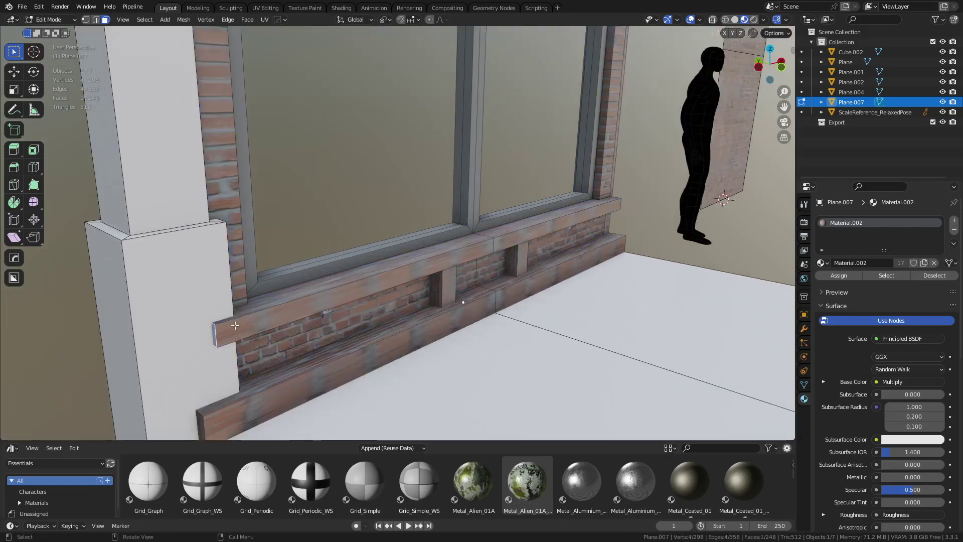
{"action": "left_click", "coordinate": [269, 301], "text": "shift"}
{"action": "left_click", "coordinate": [279, 312], "text": "shift"}
{"action": "middle_click_drag", "start_coordinate": [536, 246], "coordinate": [503, 255]}
{"action": "left_click", "coordinate": [503, 262], "text": "shift"}
{"action": "left_click", "coordinate": [536, 244], "text": "shift"}
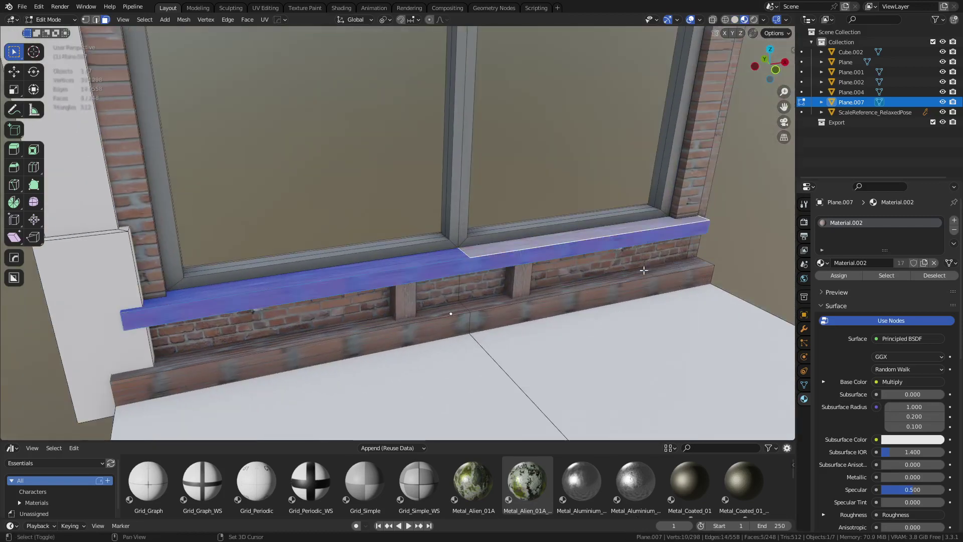
{"action": "middle_click_drag", "start_coordinate": [644, 270], "coordinate": [557, 251]}
{"action": "left_click", "coordinate": [590, 321], "text": "shift"}
{"action": "middle_click_drag", "start_coordinate": [367, 301], "coordinate": [367, 333]}
{"action": "key", "text": "alt+z"}
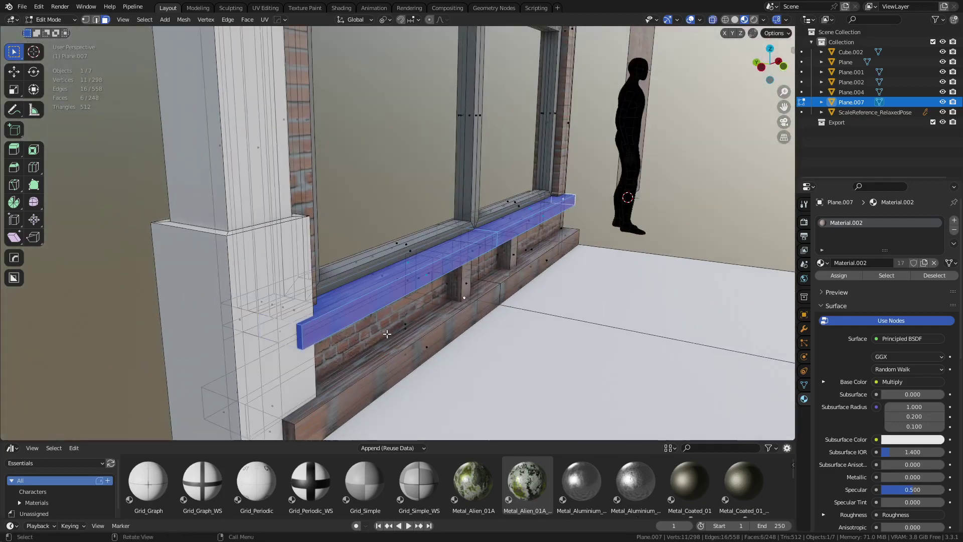
{"action": "left_click", "coordinate": [281, 332], "text": "shift"}
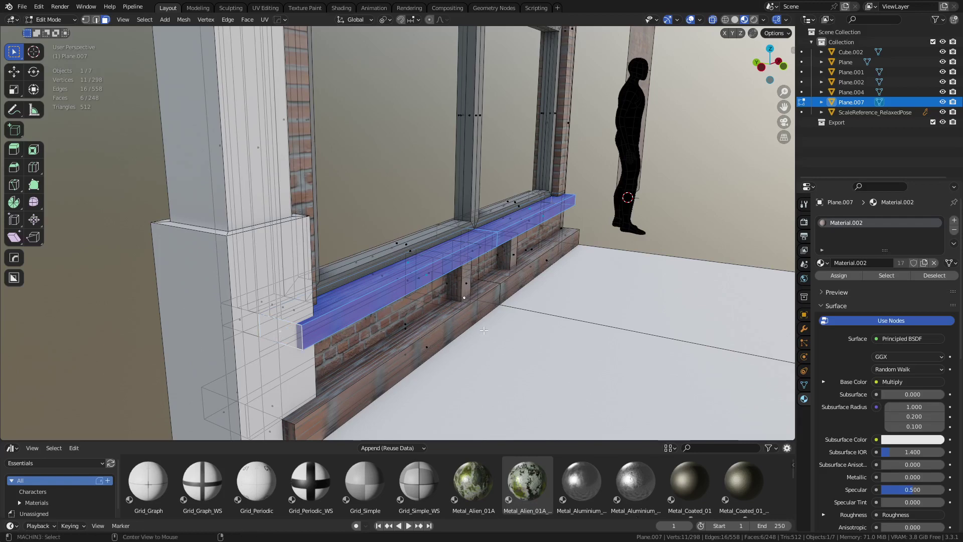
Step: Unwrap the selected ledge faces with the Conformal method and rotate their UVs 90 degrees in the UV Editing workspace
{"action": "key", "text": "alt+z"}
{"action": "key", "text": "u"}
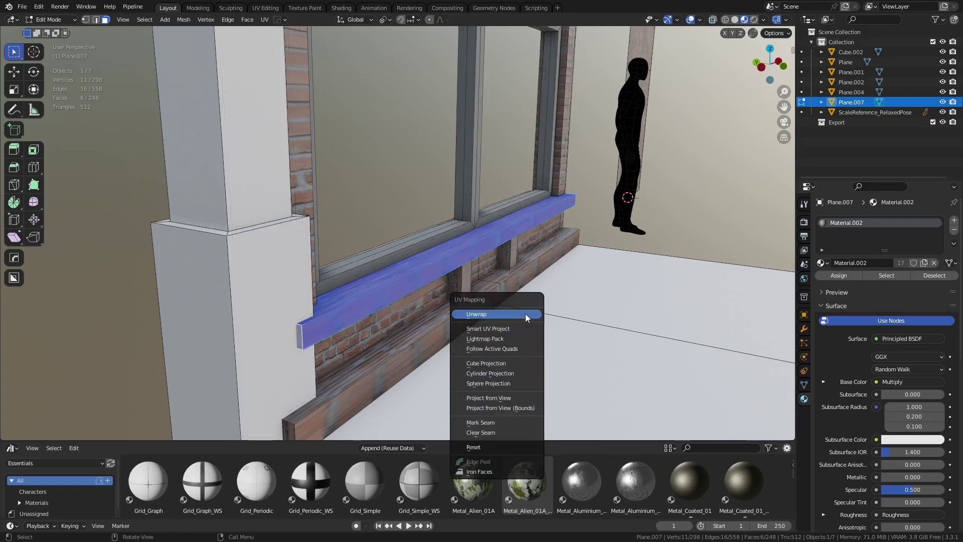
{"action": "left_click", "coordinate": [526, 314]}
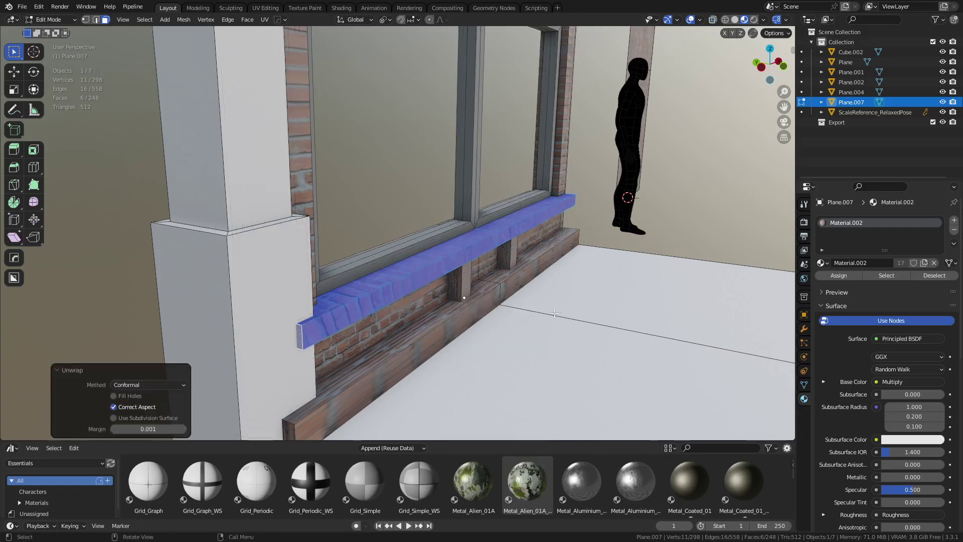
{"action": "left_click", "coordinate": [269, 11]}
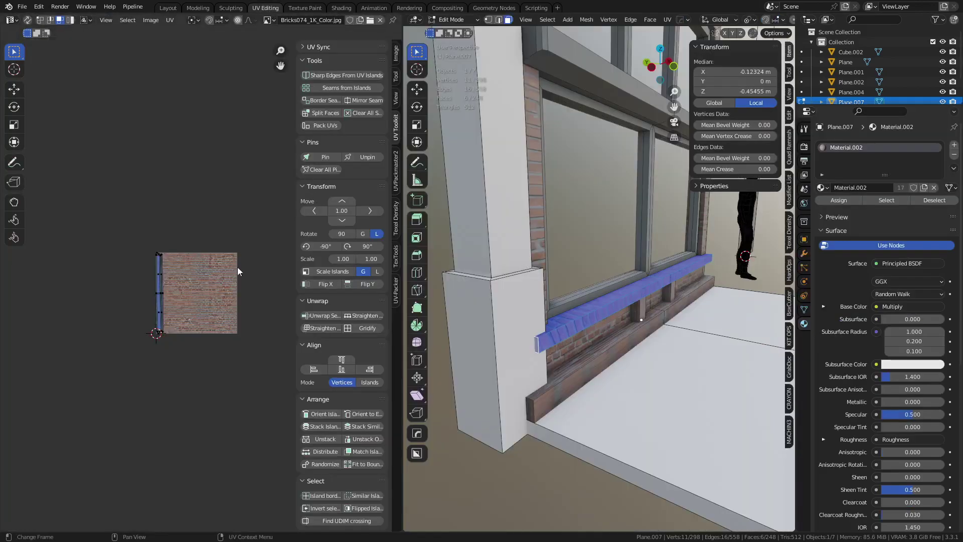
{"action": "type", "text": "r90"}
{"action": "key", "text": "Return"}
{"action": "key", "text": "ctrl+Tab"}
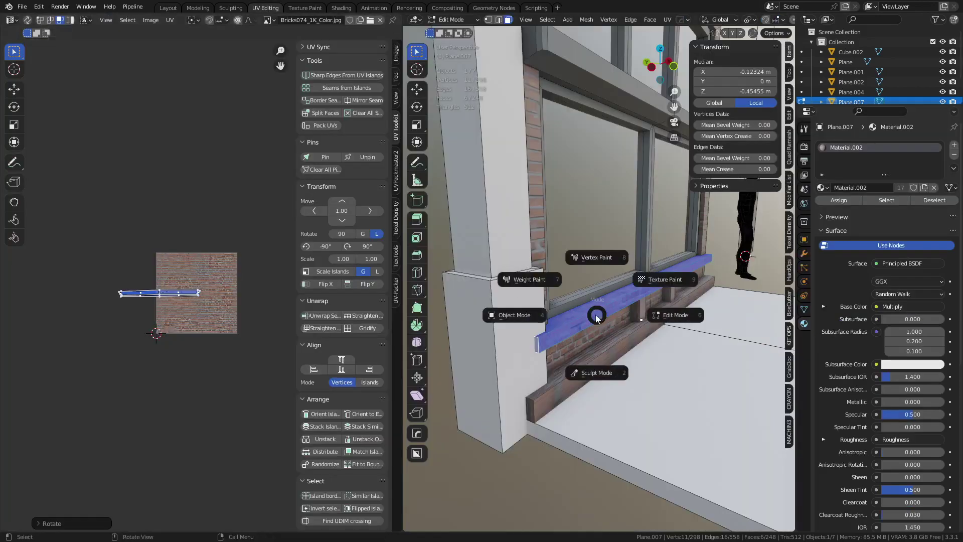
Step: Inspect the brick texture on the ledge below the lower window in Object Mode, and return to Edit Mode
{"action": "left_click", "coordinate": [516, 315]}
{"action": "left_click", "coordinate": [576, 242]}
{"action": "scroll", "coordinate": [657, 306], "scroll_direction": "up", "scroll_amount": 3}
{"action": "middle_click_drag", "start_coordinate": [592, 337], "coordinate": [573, 351]}
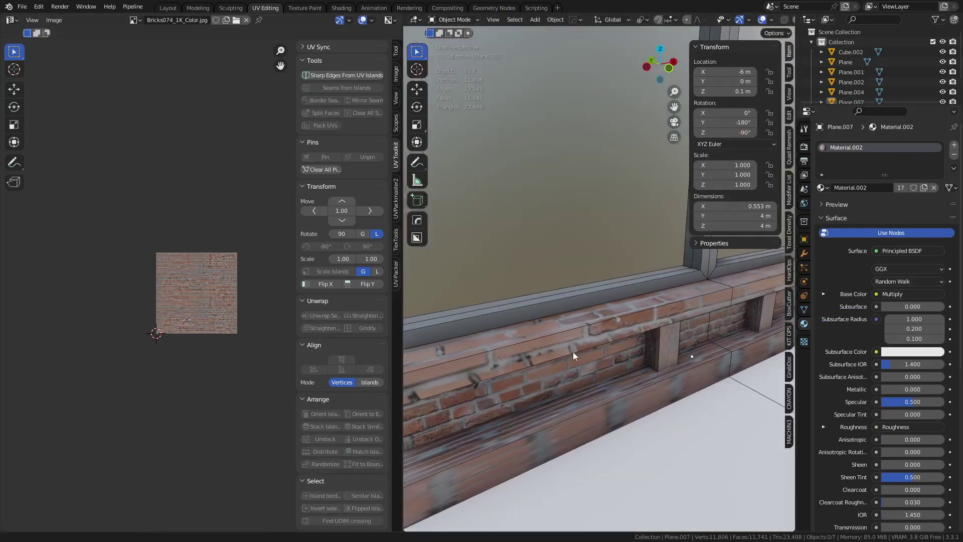
{"action": "left_click", "coordinate": [514, 363]}
{"action": "key", "text": "ctrl+Tab"}
{"action": "left_click", "coordinate": [632, 346]}
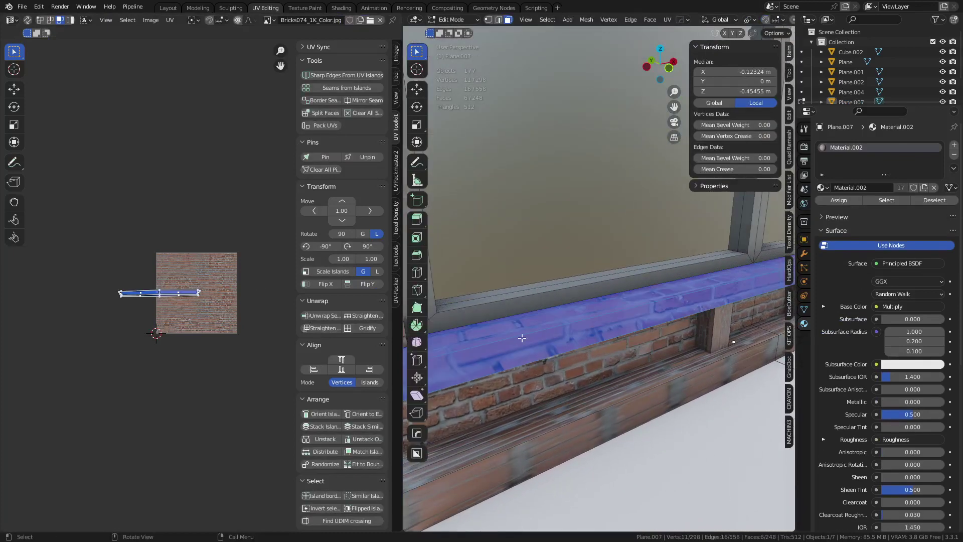
Step: Unwrap the selected ledge faces again, keeping the Conformal method
{"action": "scroll", "coordinate": [155, 324], "scroll_direction": "up", "scroll_amount": 2}
{"action": "scroll", "coordinate": [155, 327], "scroll_direction": "up", "scroll_amount": 5}
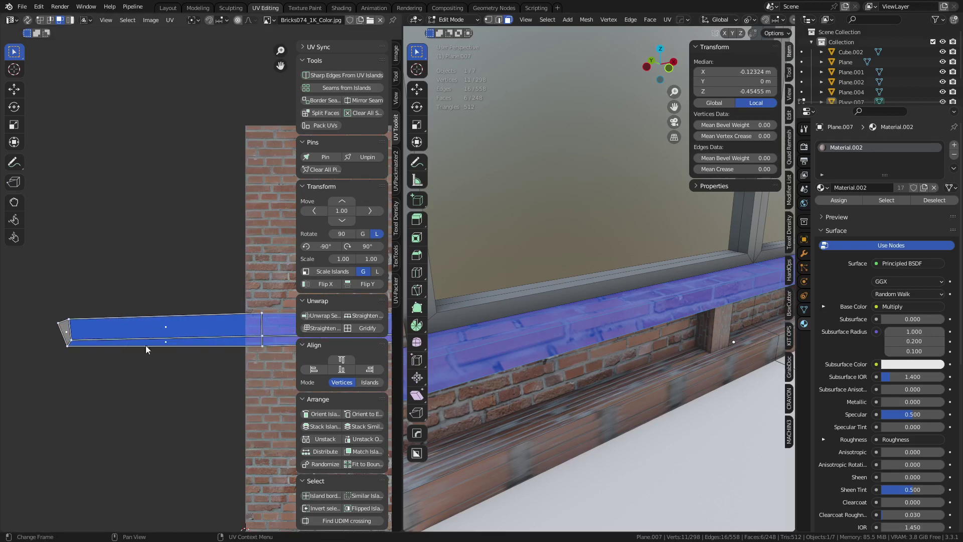
{"action": "key", "text": "u"}
{"action": "left_click", "coordinate": [229, 300]}
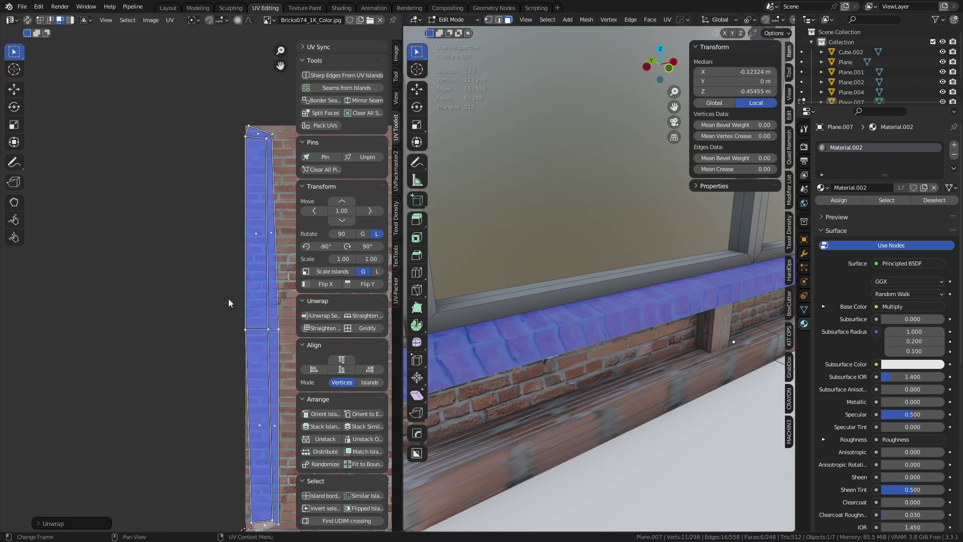
{"action": "left_click", "coordinate": [88, 515]}
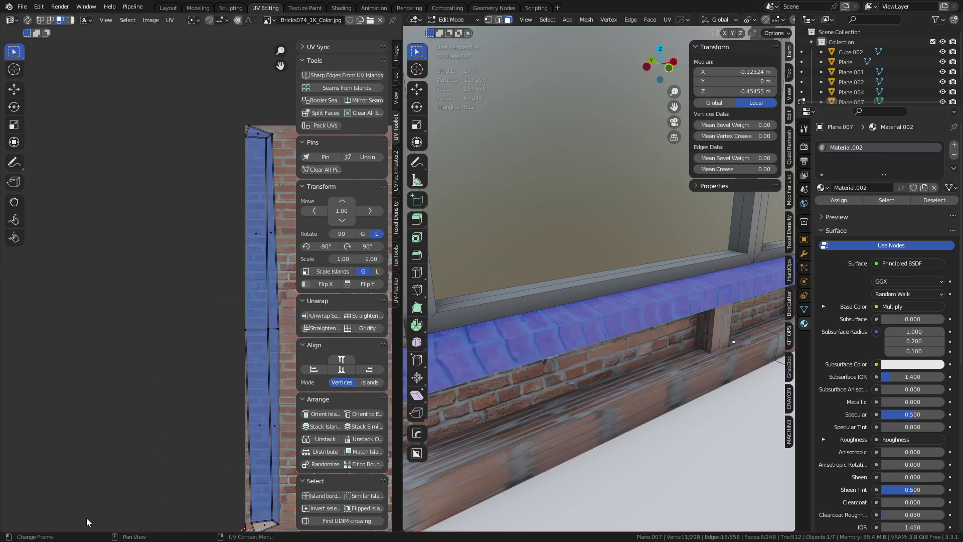
{"action": "key", "text": "u"}
{"action": "left_click", "coordinate": [607, 369]}
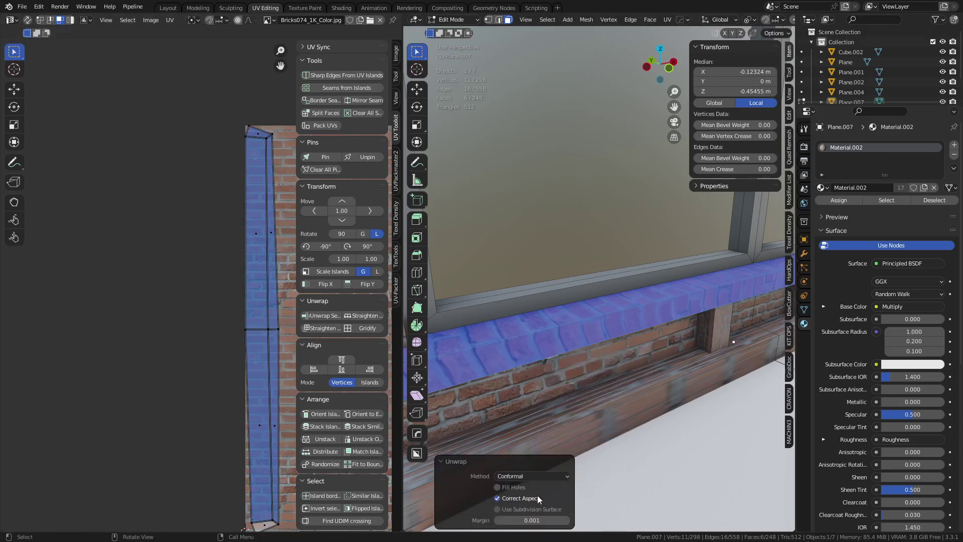
{"action": "left_click", "coordinate": [521, 476]}
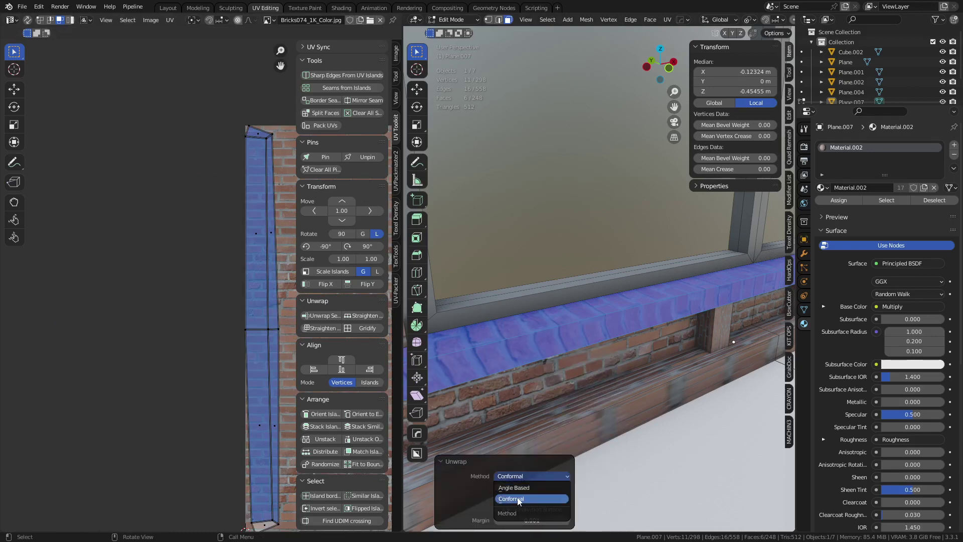
{"action": "left_click", "coordinate": [518, 499]}
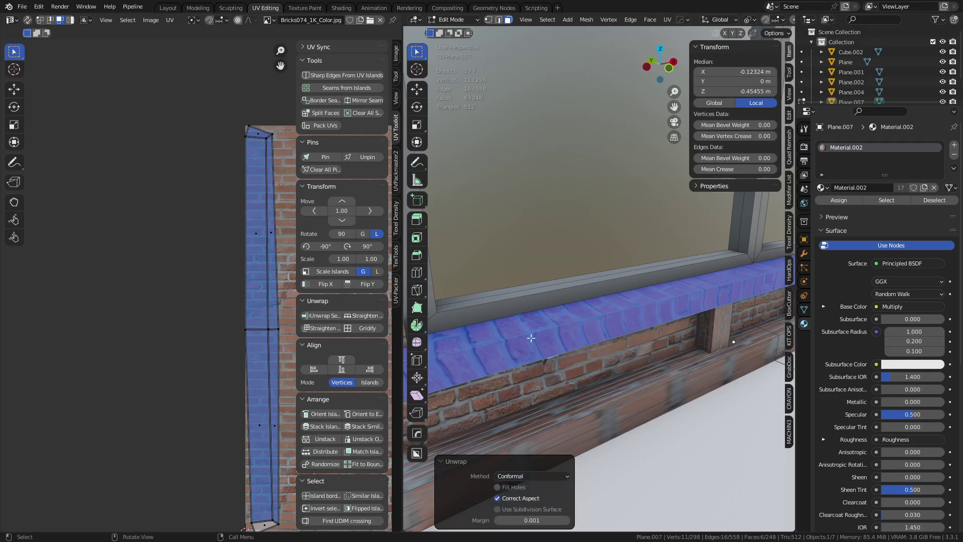
Step: Isolate the window bay in local view with X-ray on, selecting an edge at the near end of the ledge below the lower window
{"action": "scroll", "coordinate": [590, 362], "scroll_direction": "down", "scroll_amount": 3}
{"action": "left_click", "coordinate": [567, 234]}
{"action": "middle_click_drag", "start_coordinate": [567, 235], "coordinate": [591, 228]}
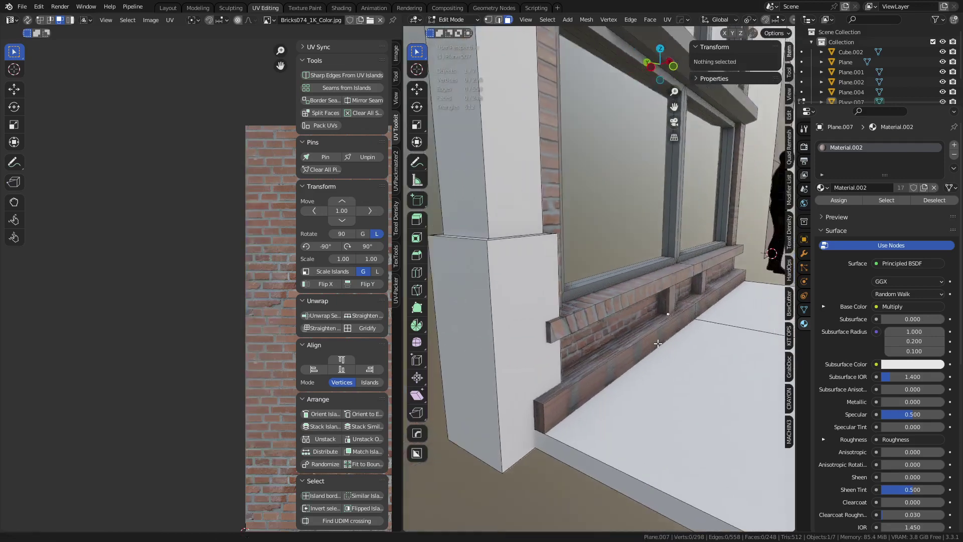
{"action": "scroll", "coordinate": [616, 349], "scroll_direction": "up", "scroll_amount": 2}
{"action": "key", "text": "alt+z"}
{"action": "left_click", "coordinate": [468, 338]}
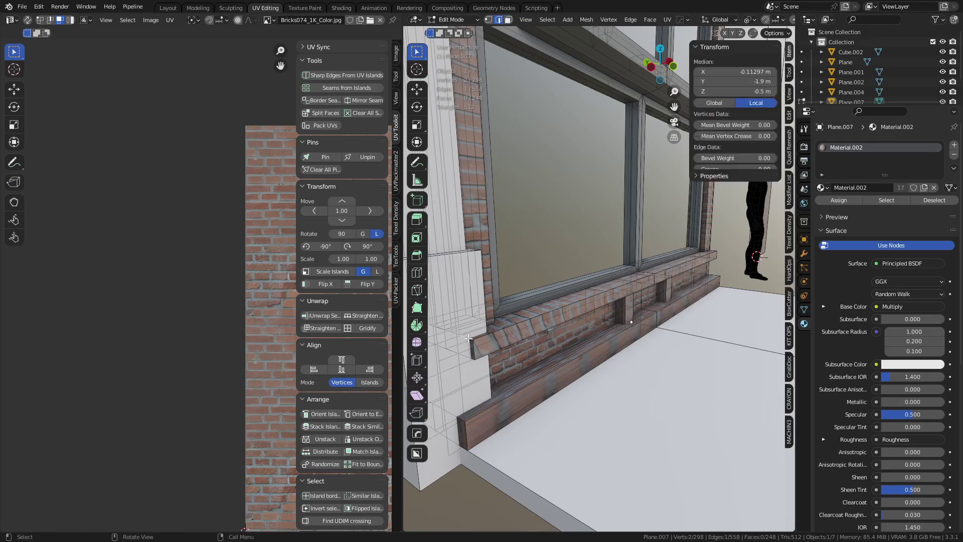
{"action": "middle_click_drag", "start_coordinate": [461, 354], "coordinate": [526, 359], "text": "shift"}
{"action": "left_click", "coordinate": [526, 359], "text": "shift"}
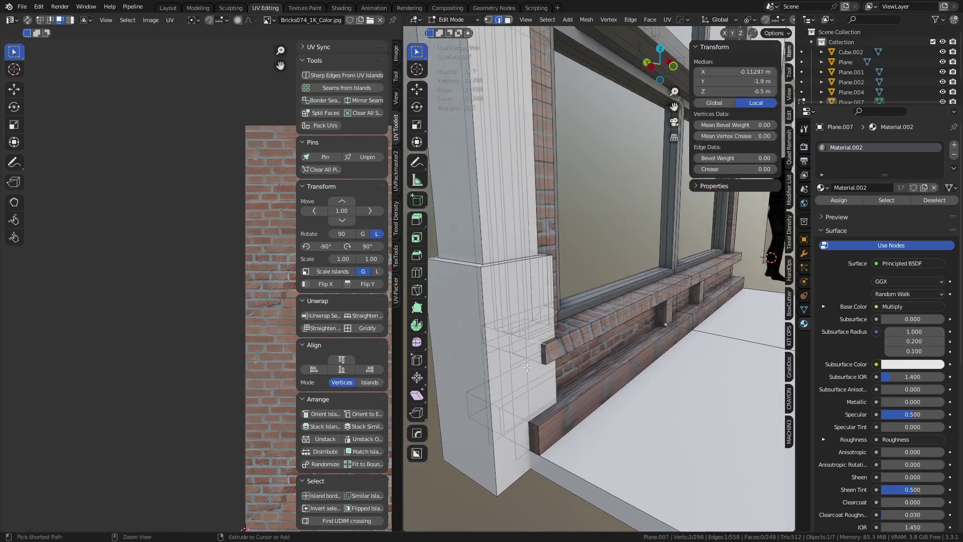
{"action": "left_click", "coordinate": [526, 359], "text": "shift"}
{"action": "left_click", "coordinate": [536, 359], "text": "shift"}
{"action": "left_click", "coordinate": [536, 359], "text": "shift"}
{"action": "scroll", "coordinate": [526, 376], "scroll_direction": "up", "scroll_amount": 2}
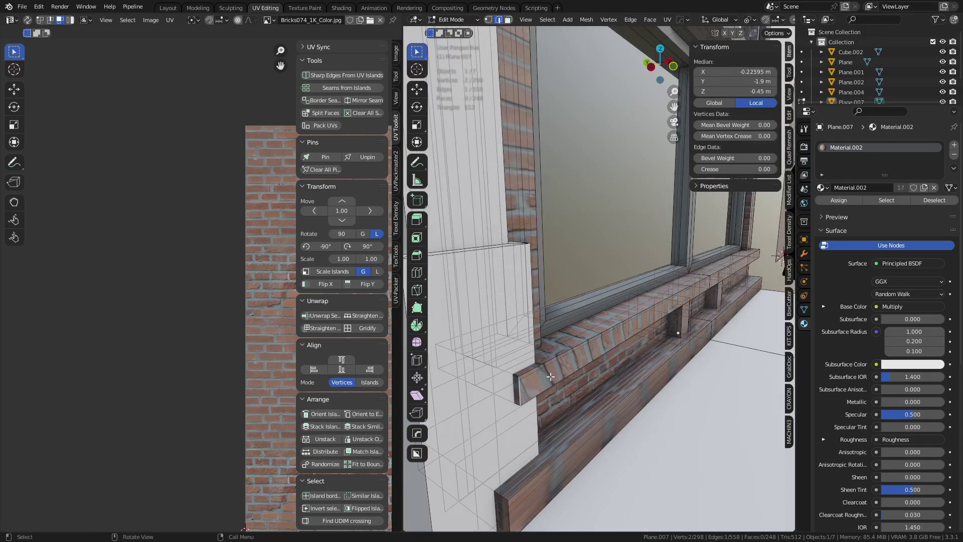
{"action": "key", "text": "KP_Divide"}
Step: Mark seams on the top and bottom edges of the ledge's near end face
{"action": "scroll", "coordinate": [609, 325], "scroll_direction": "up", "scroll_amount": 5}
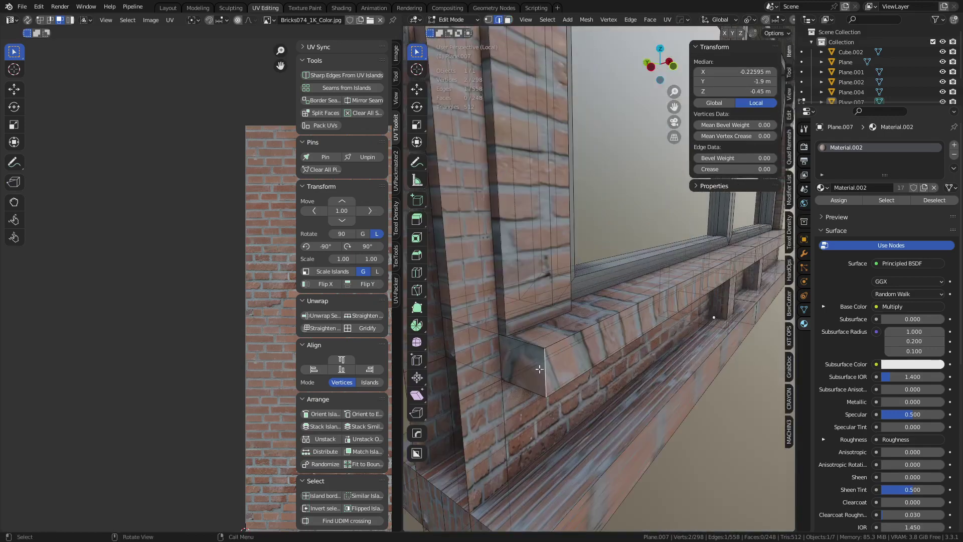
{"action": "left_click", "coordinate": [519, 338], "text": "shift"}
{"action": "key", "text": "u"}
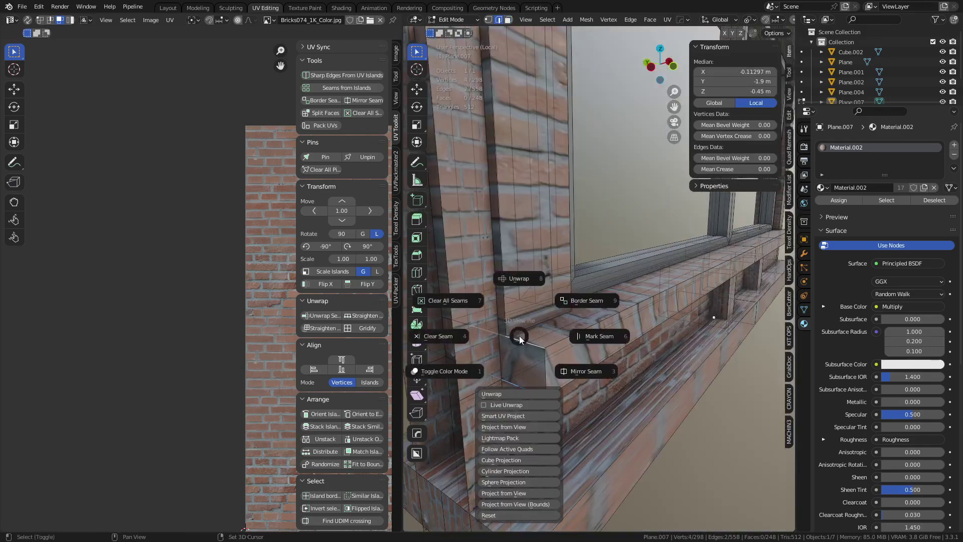
{"action": "left_click", "coordinate": [592, 336]}
Step: Mark seams on the top and bottom edges of the end face at the ledge's opposite end
{"action": "scroll", "coordinate": [622, 326], "scroll_direction": "down", "scroll_amount": 4}
{"action": "middle_click_drag", "start_coordinate": [708, 310], "coordinate": [677, 384]}
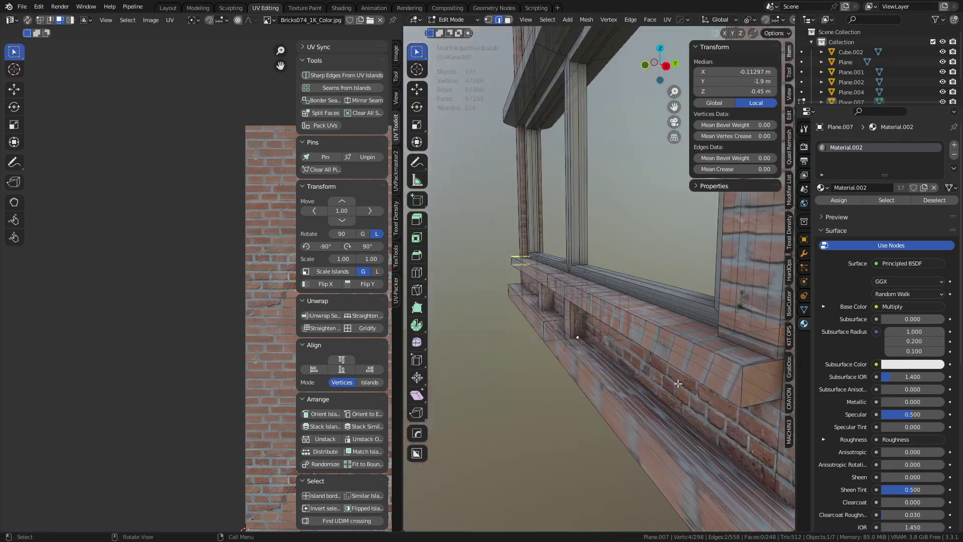
{"action": "left_click", "coordinate": [762, 401]}
{"action": "left_click", "coordinate": [756, 367]}
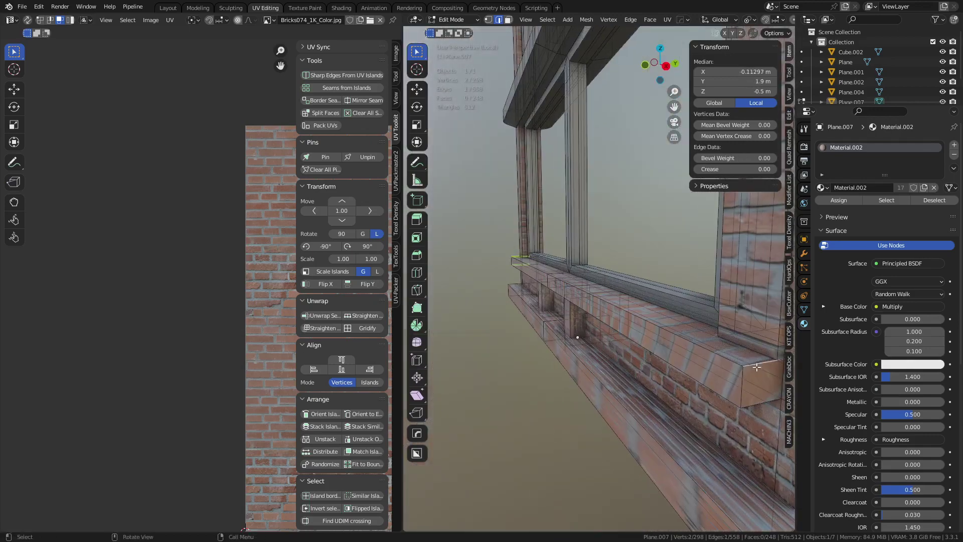
{"action": "left_click", "coordinate": [748, 407], "text": "shift"}
{"action": "key", "text": "u"}
{"action": "left_click", "coordinate": [718, 334]}
Step: Select the whole window bay mesh and unwrap it
{"action": "key", "text": "a"}
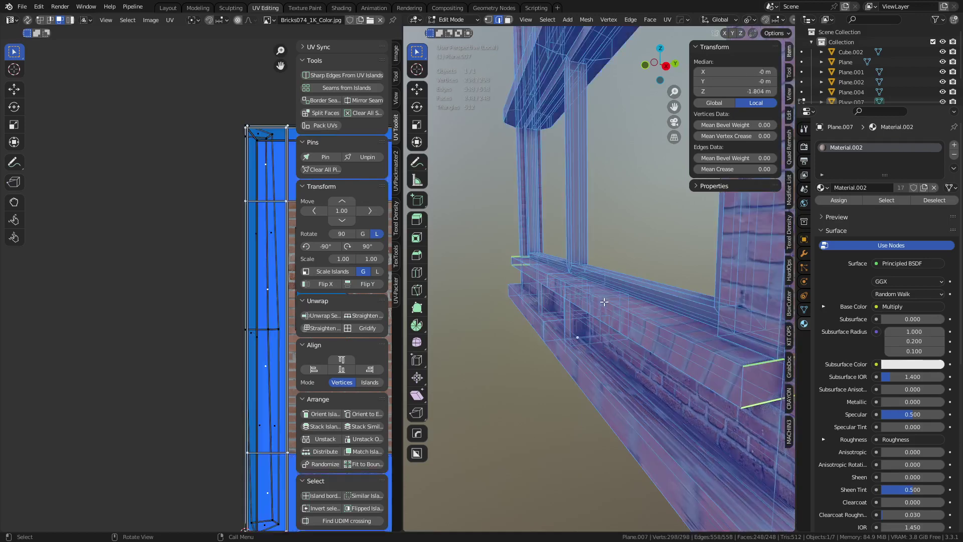
{"action": "key", "text": "u"}
{"action": "left_click", "coordinate": [604, 301]}
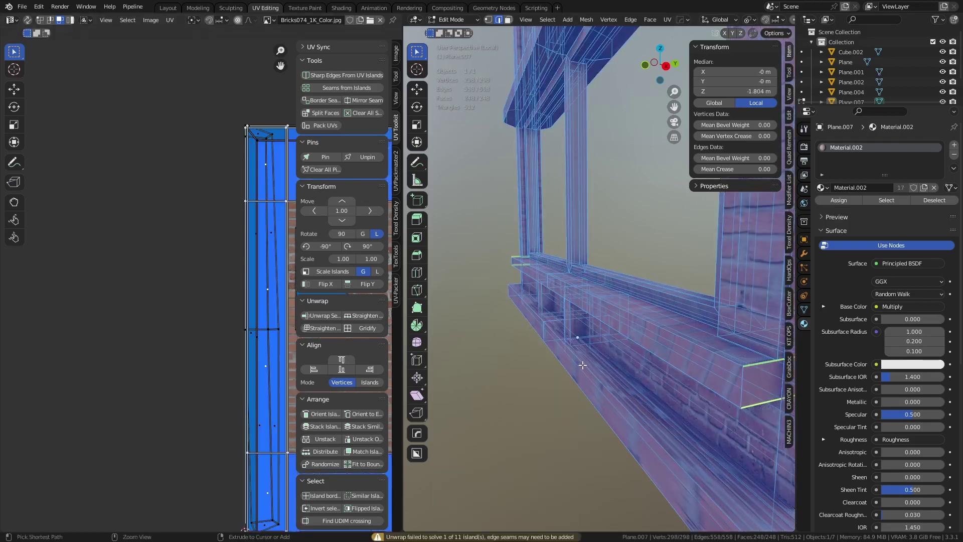
Step: Switch to face selection with X-ray off and try selecting the upper brick sill's end and front faces
{"action": "left_click", "coordinate": [708, 370]}
{"action": "key", "text": "3"}
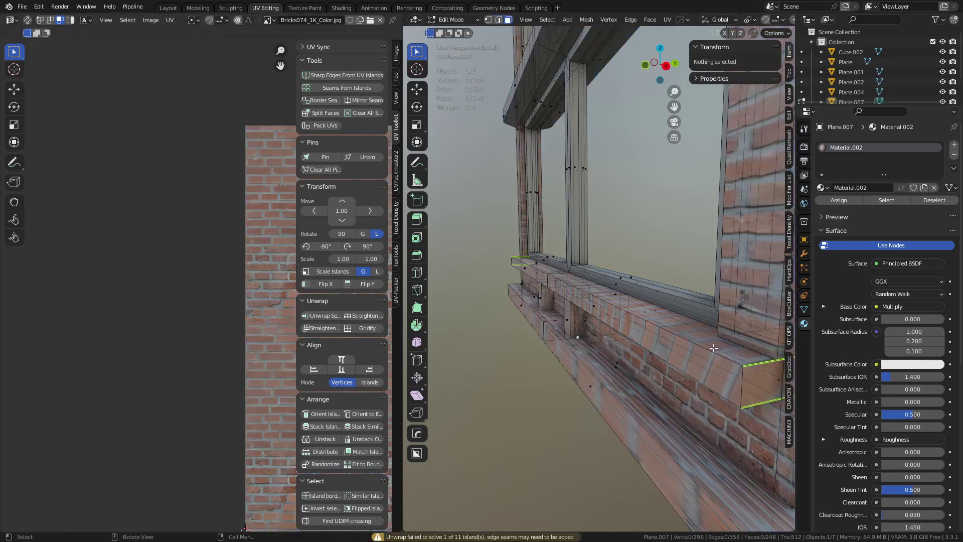
{"action": "left_click", "coordinate": [752, 381]}
{"action": "key", "text": "alt+z"}
{"action": "left_click", "coordinate": [669, 347], "text": "shift"}
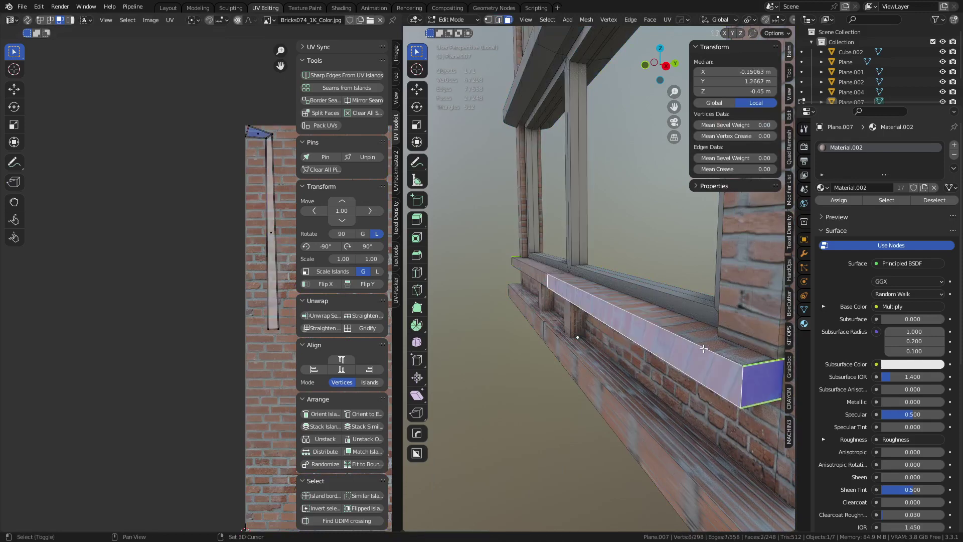
{"action": "left_click", "coordinate": [647, 318], "text": "shift"}
{"action": "middle_click_drag", "start_coordinate": [554, 337], "coordinate": [603, 344]}
{"action": "key", "text": "a"}
{"action": "key", "text": "a"}
Step: Select the upper brick sill's front, top, underside and end faces and unwrap them
{"action": "left_click", "coordinate": [703, 293]}
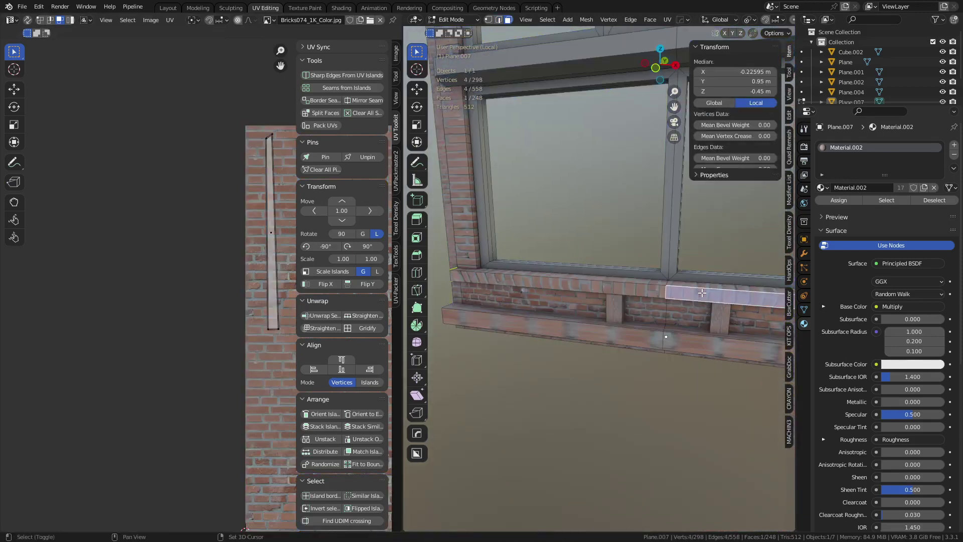
{"action": "left_click", "coordinate": [704, 287], "text": "shift"}
{"action": "middle_click_drag", "start_coordinate": [704, 287], "coordinate": [647, 239]}
{"action": "left_click", "coordinate": [638, 222], "text": "shift"}
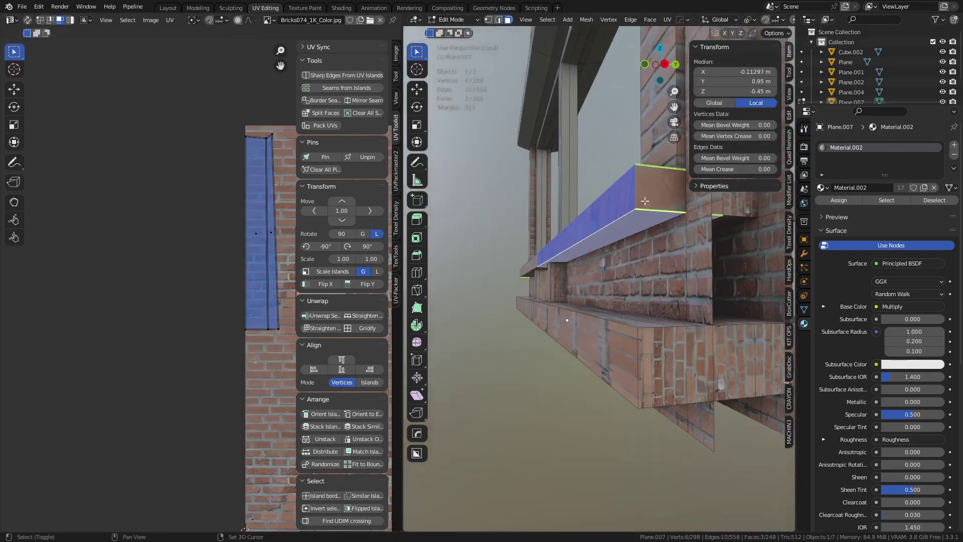
{"action": "left_click", "coordinate": [659, 190], "text": "shift"}
{"action": "middle_click_drag", "start_coordinate": [586, 218], "coordinate": [668, 257]}
{"action": "left_click", "coordinate": [603, 316], "text": "shift"}
{"action": "key", "text": "u"}
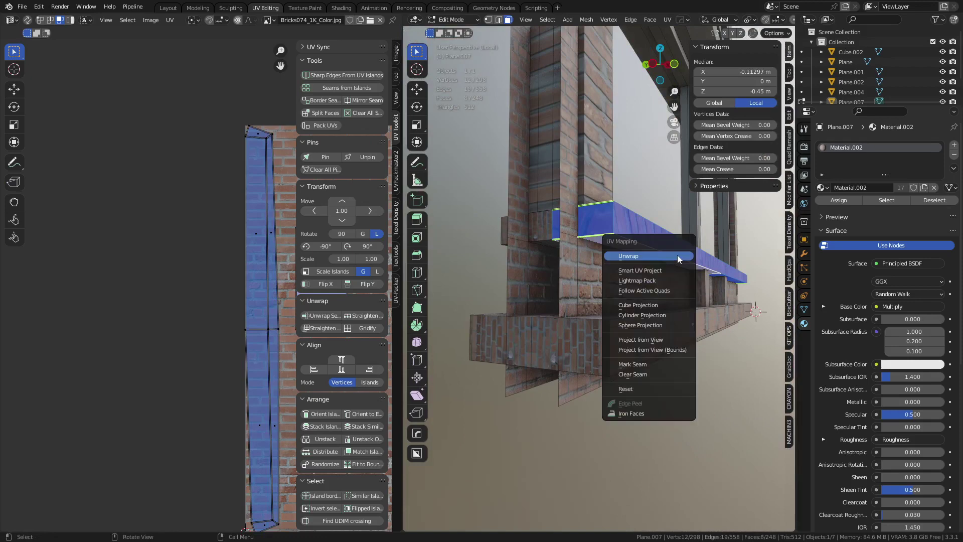
{"action": "left_click", "coordinate": [677, 255]}
Step: Rotate the sill's UV island 90 degrees to lie horizontally and move it onto the brick texture
{"action": "key", "text": "ctrl+Tab"}
{"action": "left_click", "coordinate": [605, 257]}
{"action": "middle_click_drag", "start_coordinate": [633, 283], "coordinate": [642, 332]}
{"action": "key", "text": "Tab"}
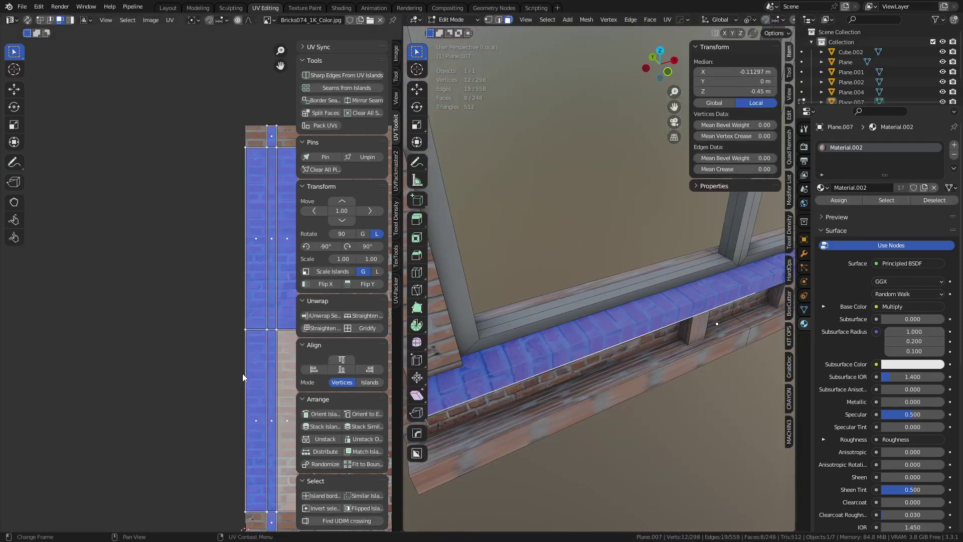
{"action": "scroll", "coordinate": [241, 371], "scroll_direction": "down", "scroll_amount": 4}
{"action": "key", "text": "r"}
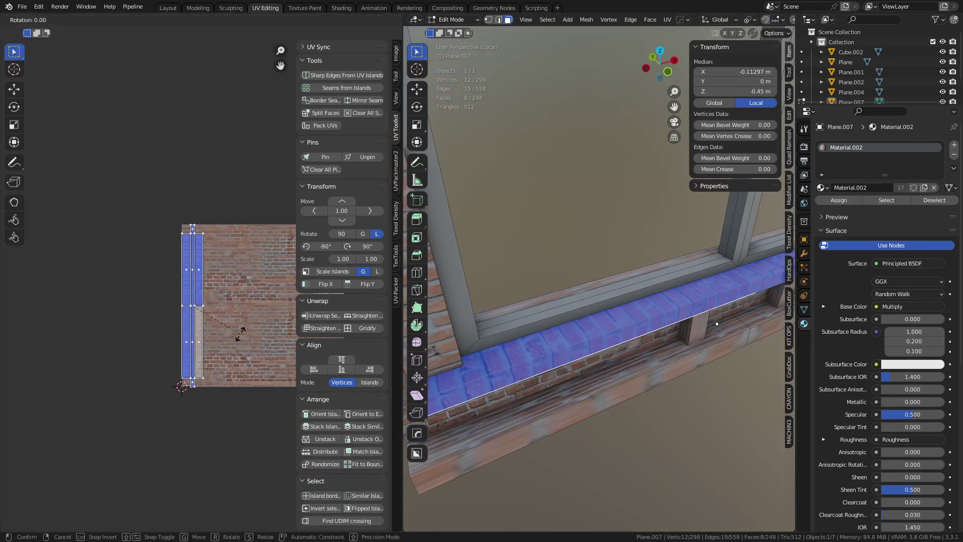
{"action": "left_click", "coordinate": [170, 340]}
{"action": "middle_click_drag", "start_coordinate": [170, 326], "coordinate": [124, 311]}
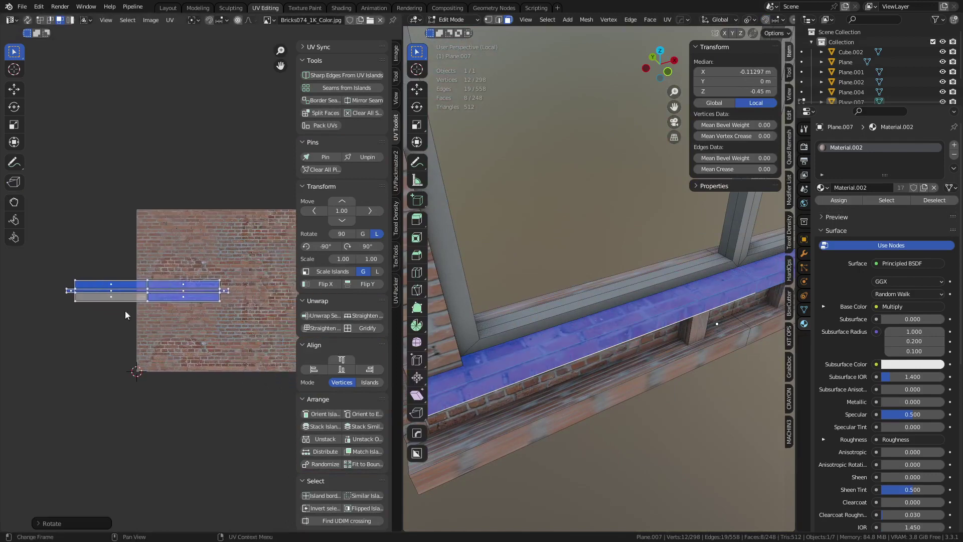
{"action": "key", "text": "g"}
{"action": "left_click", "coordinate": [201, 323]}
Step: Rotate the sill's UV island 180 degrees
{"action": "key", "text": "ctrl+Tab"}
{"action": "key", "text": "Escape"}
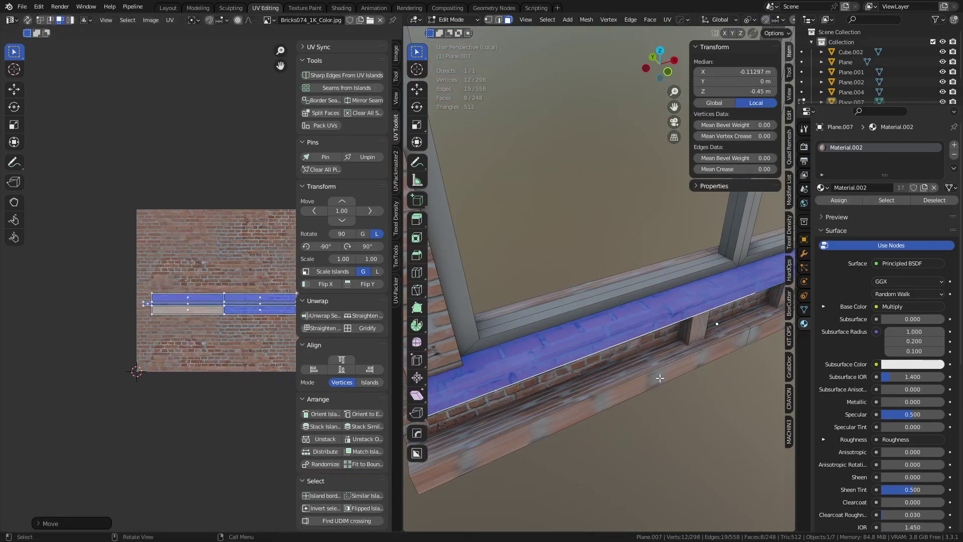
{"action": "key", "text": "r"}
{"action": "left_click", "coordinate": [298, 261], "text": "ctrl"}
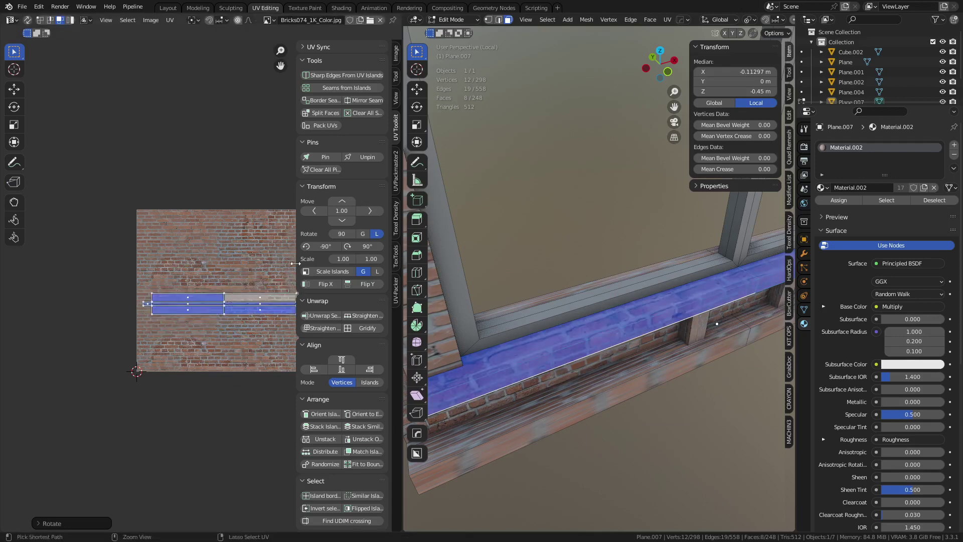
Step: Check the sill's bricks in Object Mode, then scale its UV island down to about 0.59 in Edit Mode
{"action": "middle_click_drag", "start_coordinate": [662, 413], "coordinate": [714, 386], "text": "shift"}
{"action": "key", "text": "ctrl+Tab"}
{"action": "left_click", "coordinate": [651, 407]}
{"action": "key", "text": "ctrl+Tab"}
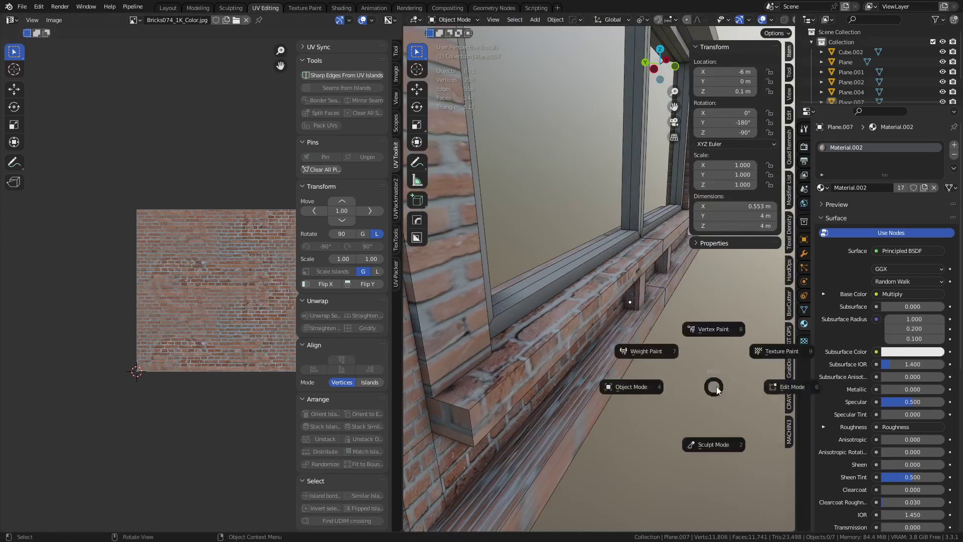
{"action": "left_click", "coordinate": [792, 386]}
{"action": "key", "text": "s"}
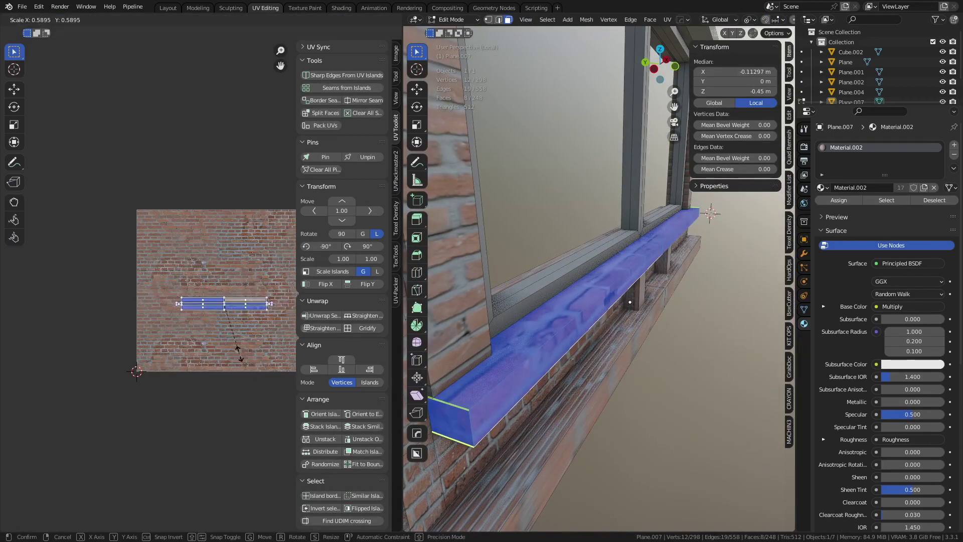
{"action": "left_click", "coordinate": [238, 349]}
{"action": "key", "text": "g"}
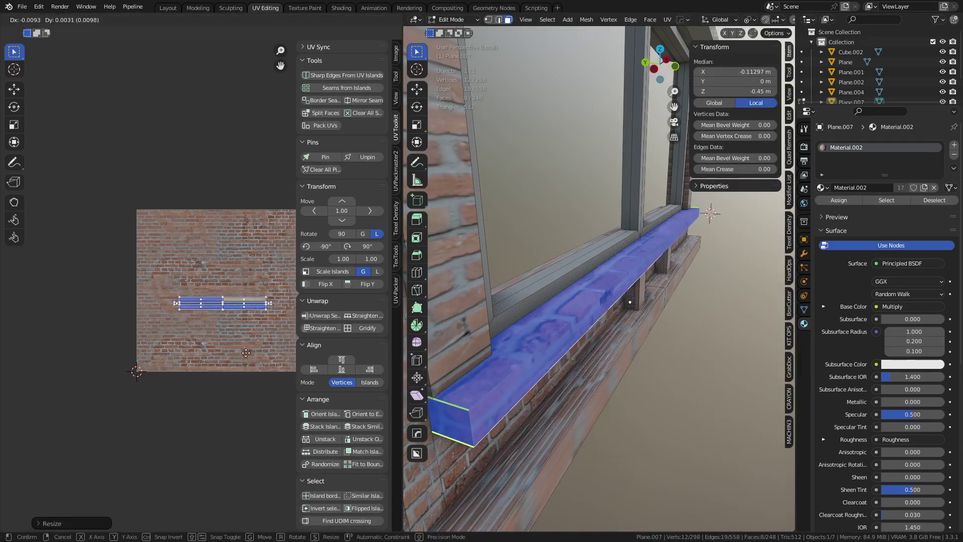
{"action": "key", "text": "y"}
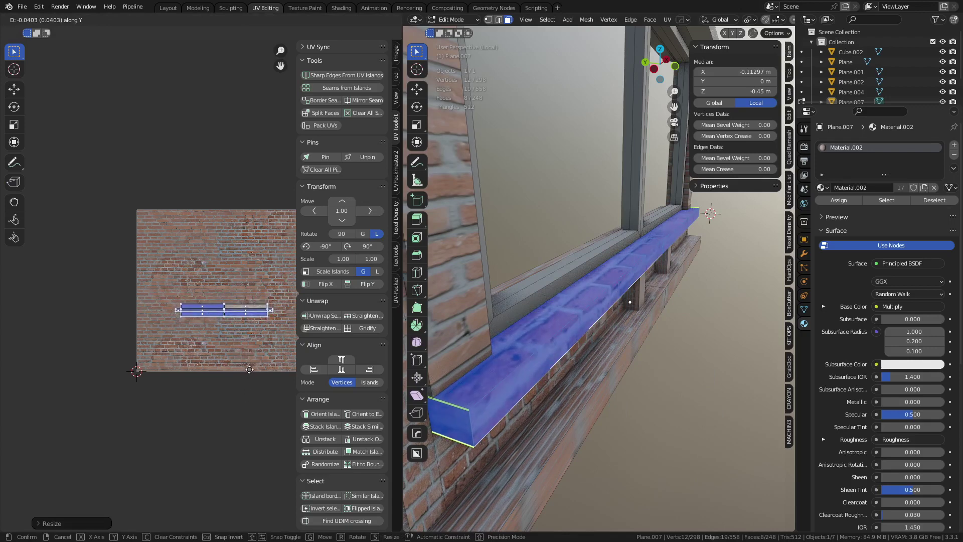
{"action": "right_click", "coordinate": [256, 376]}
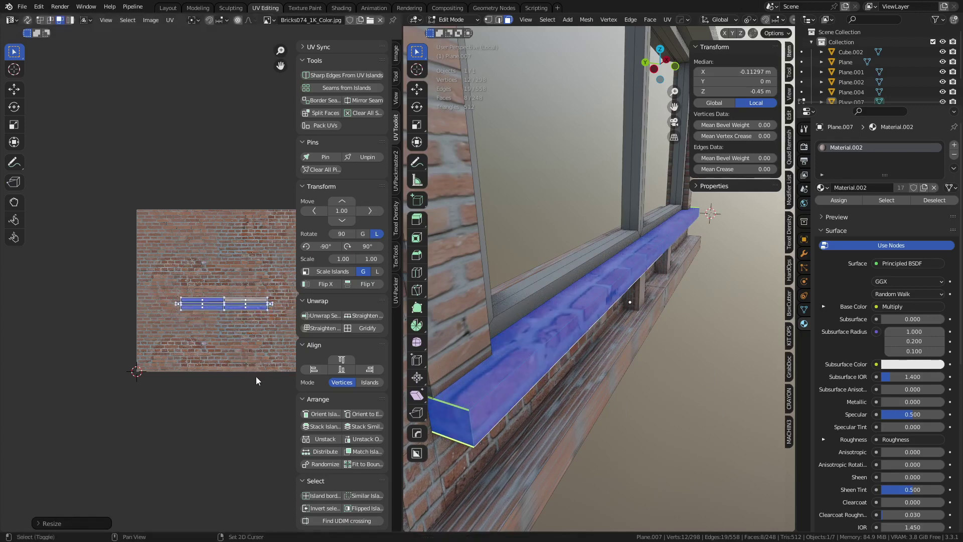
{"action": "key", "text": "s"}
{"action": "key", "text": "y"}
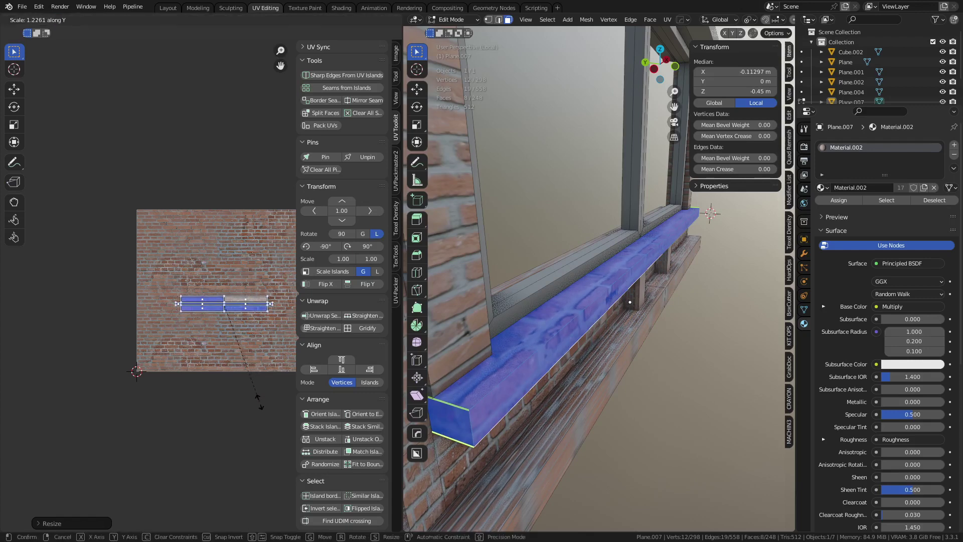
{"action": "right_click", "coordinate": [264, 407]}
{"action": "key", "text": "s"}
{"action": "key", "text": "y"}
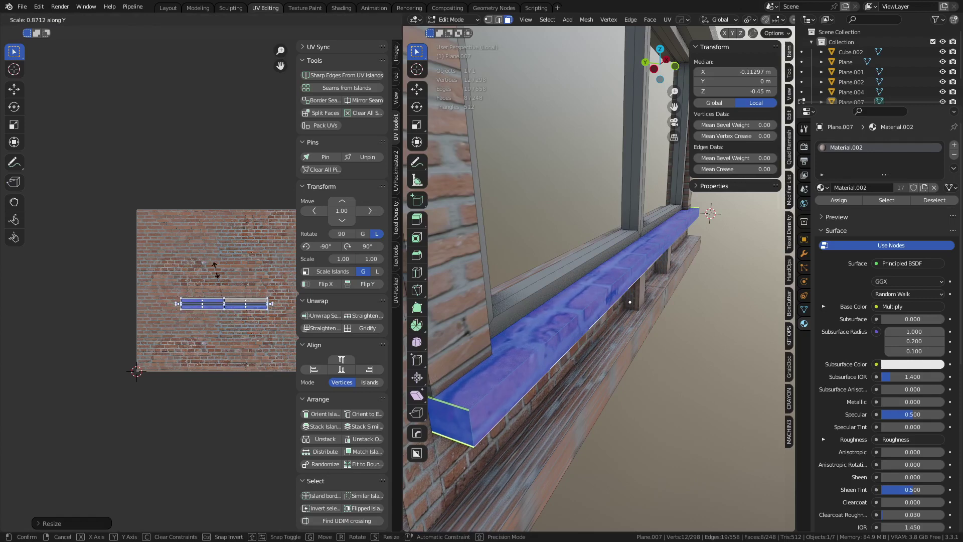
{"action": "right_click", "coordinate": [185, 38]}
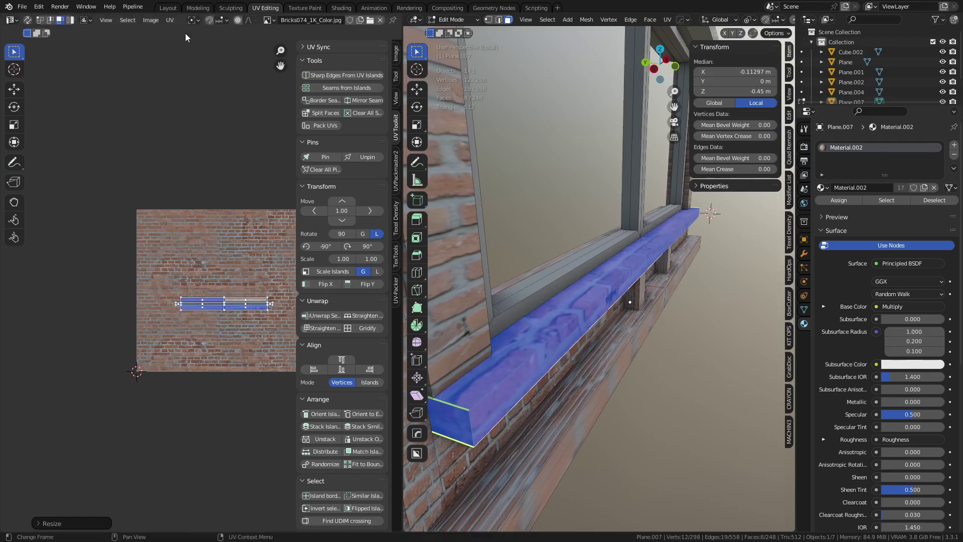
Step: Scale the sill's UV island to about 0.58 along Y and nudge it about 0.003 downwards
{"action": "key", "text": "s"}
{"action": "key", "text": "y"}
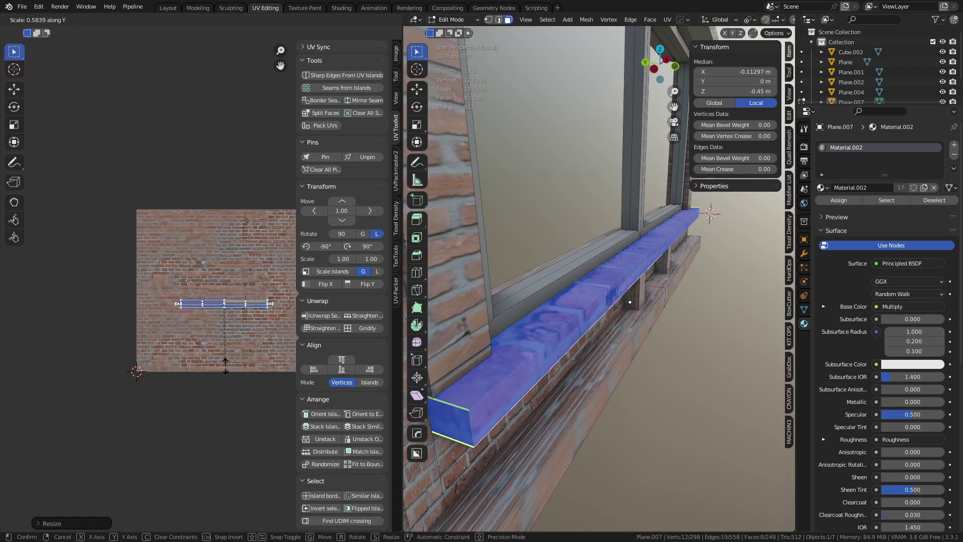
{"action": "left_click", "coordinate": [225, 366]}
{"action": "key", "text": "g"}
{"action": "key", "text": "y"}
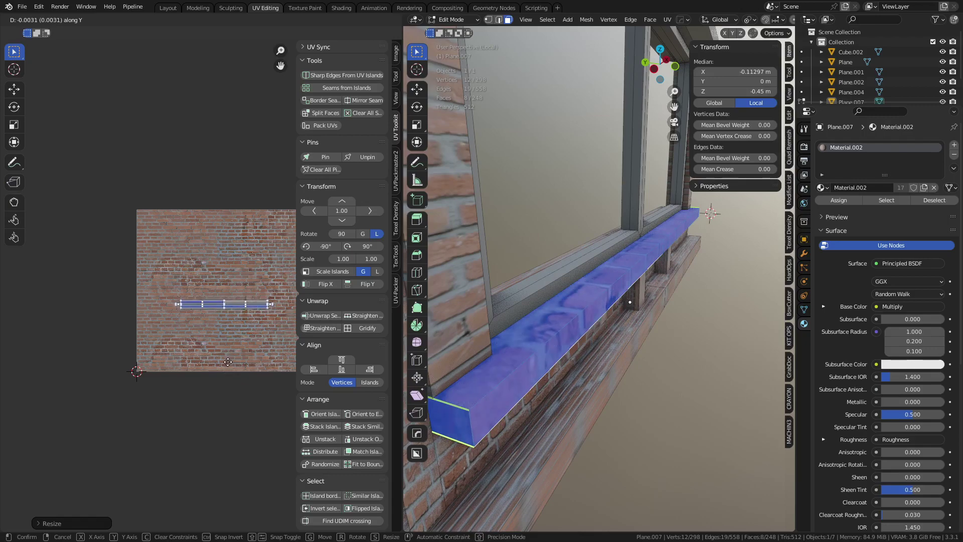
{"action": "left_click", "coordinate": [228, 361]}
Step: Inspect the sill in Object Mode, then shift its UV island slightly down along Y in Edit Mode
{"action": "key", "text": "ctrl+Tab"}
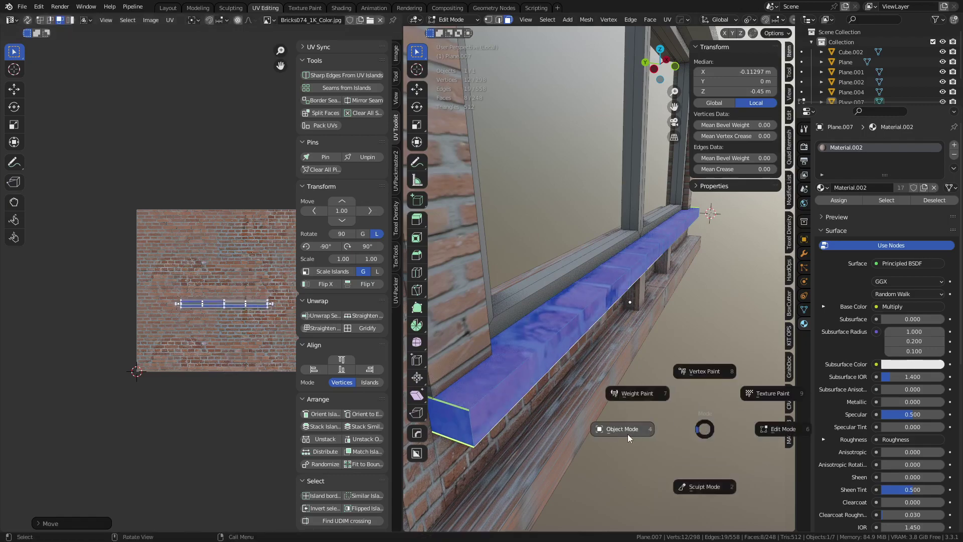
{"action": "left_click", "coordinate": [627, 435]}
{"action": "left_click", "coordinate": [682, 399]}
{"action": "scroll", "coordinate": [682, 399], "scroll_direction": "down", "scroll_amount": 4}
{"action": "middle_click_drag", "start_coordinate": [682, 399], "coordinate": [564, 388]}
{"action": "key", "text": "ctrl+Tab"}
{"action": "left_click", "coordinate": [601, 395]}
{"action": "scroll", "coordinate": [200, 372], "scroll_direction": "up", "scroll_amount": 6}
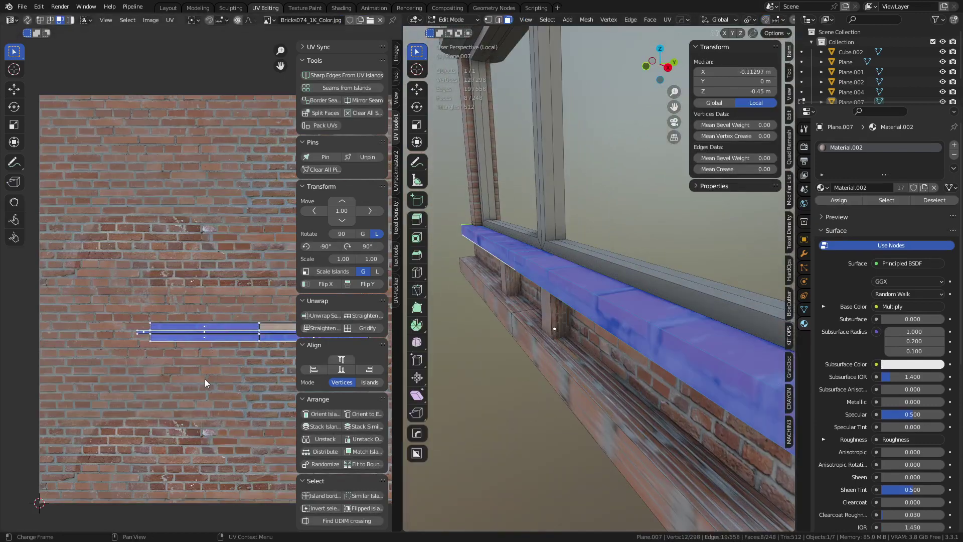
{"action": "key", "text": "g"}
{"action": "key", "text": "y"}
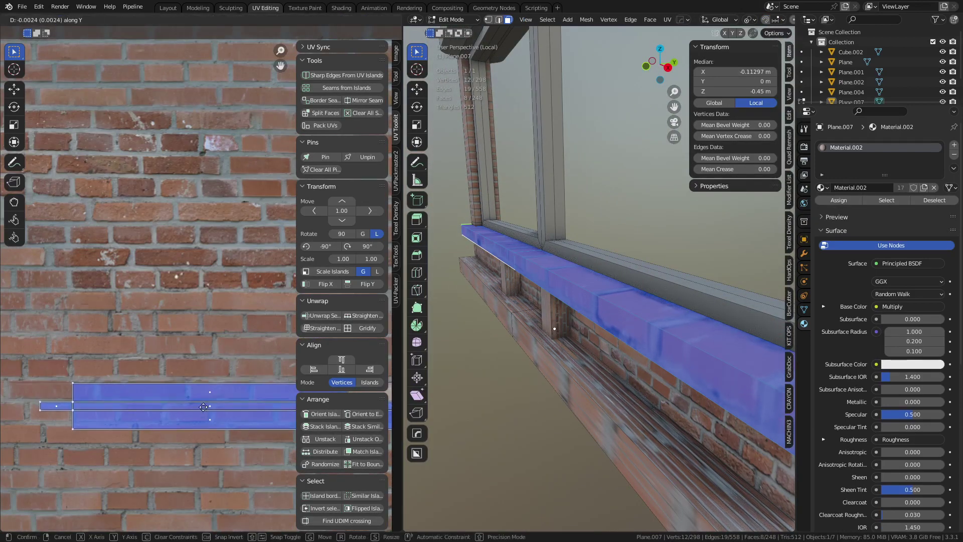
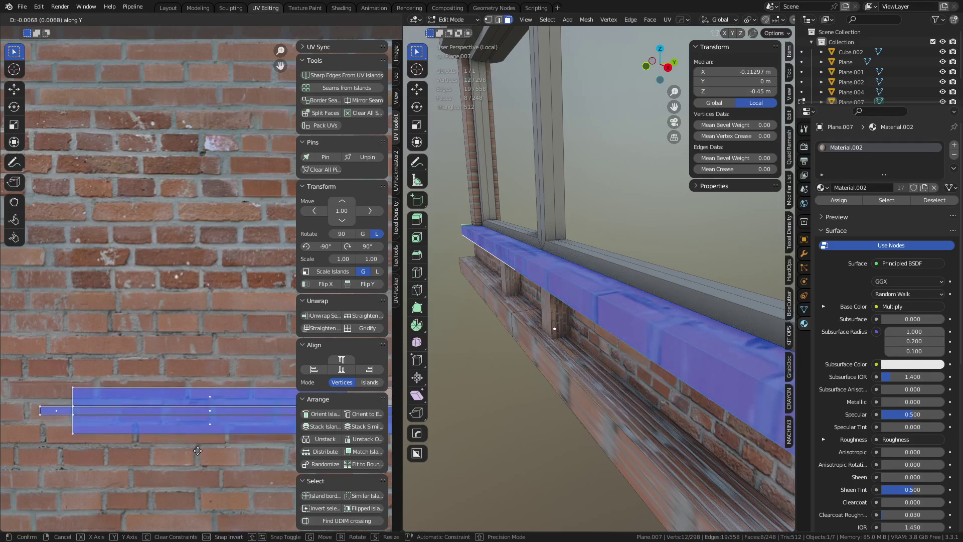
{"action": "left_click", "coordinate": [201, 434]}
{"action": "key", "text": "s"}
{"action": "key", "text": "y"}
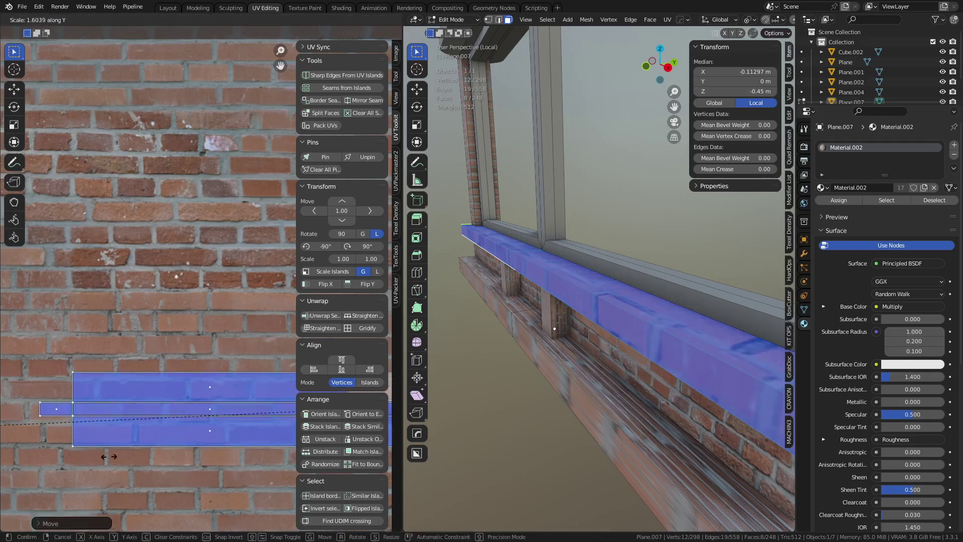
{"action": "key", "text": "Escape"}
Step: Narrow the sill's UV island along Y and inspect the sill from below and above in Object Mode
{"action": "key", "text": "s"}
{"action": "key", "text": "y"}
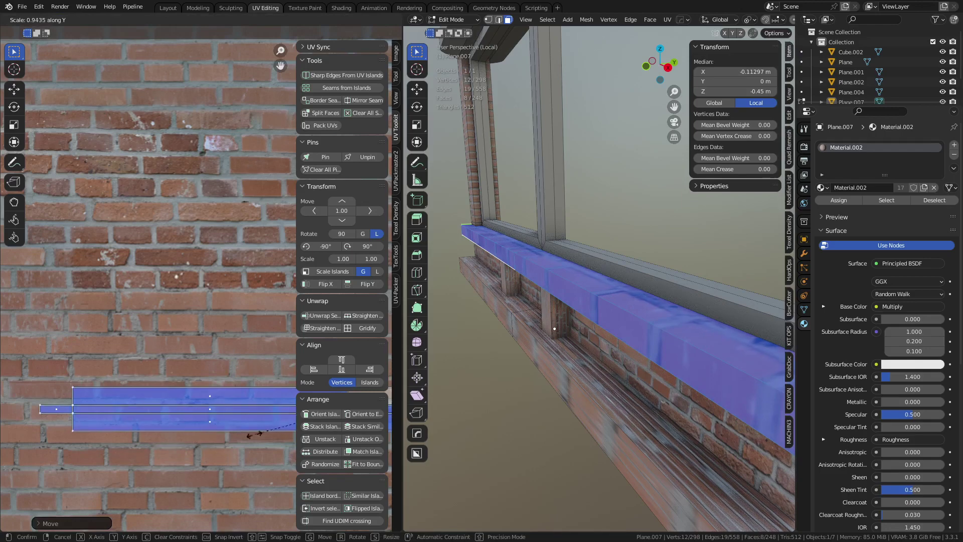
{"action": "left_click", "coordinate": [181, 398]}
{"action": "middle_click_drag", "start_coordinate": [693, 378], "coordinate": [699, 344]}
{"action": "key", "text": "ctrl+Tab"}
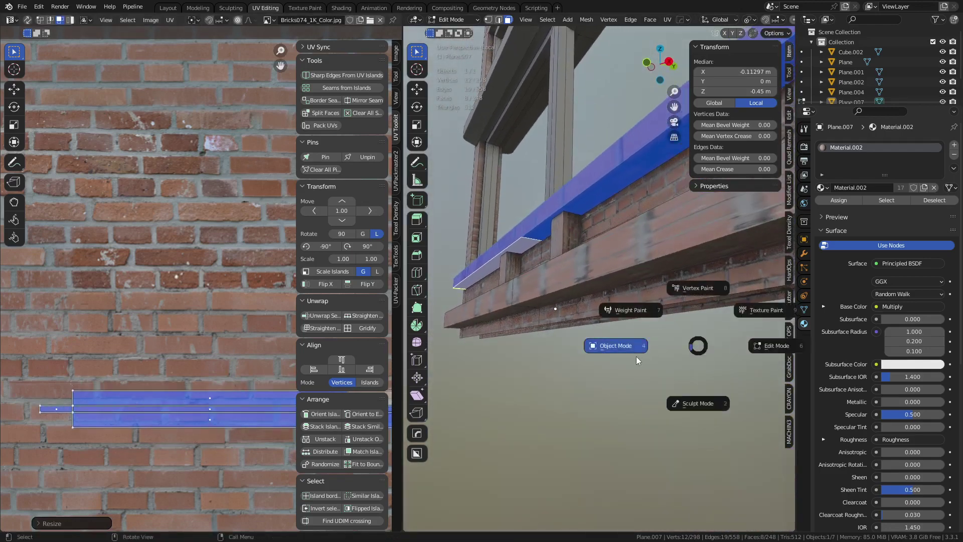
{"action": "left_click", "coordinate": [635, 363]}
{"action": "middle_click_drag", "start_coordinate": [635, 363], "coordinate": [661, 430]}
{"action": "left_click", "coordinate": [641, 412]}
{"action": "key", "text": "Tab"}
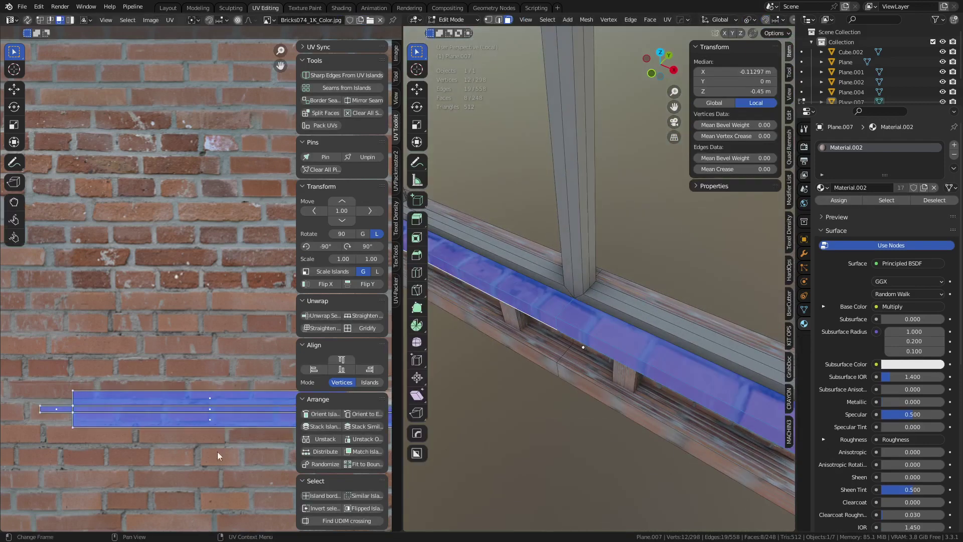
Step: Stretch the sill's UV island slightly along X and review the whole window in Object Mode
{"action": "key", "text": "s"}
{"action": "key", "text": "x"}
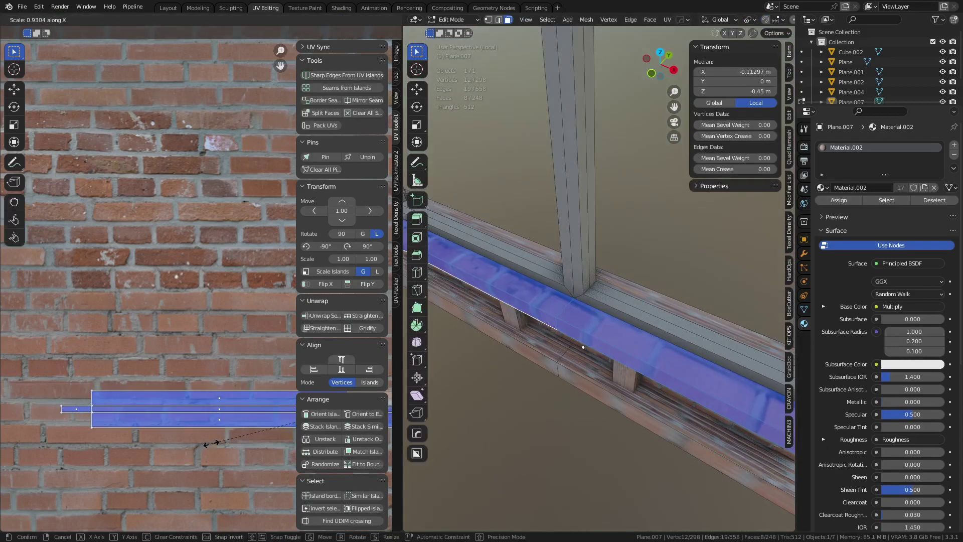
{"action": "left_click", "coordinate": [186, 457]}
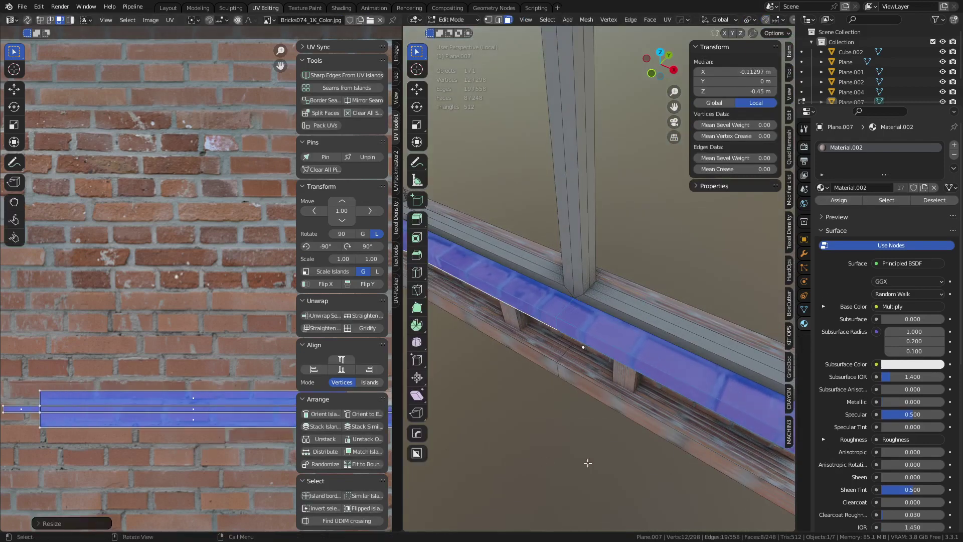
{"action": "key", "text": "Tab"}
{"action": "left_click", "coordinate": [533, 457]}
{"action": "scroll", "coordinate": [534, 456], "scroll_direction": "down", "scroll_amount": 3}
{"action": "middle_click_drag", "start_coordinate": [562, 430], "coordinate": [639, 385]}
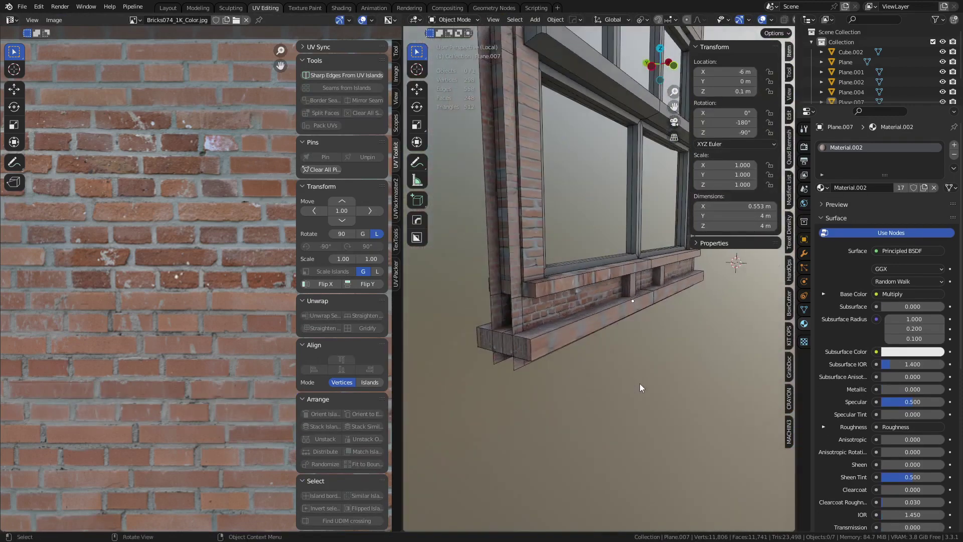
Step: Select all linked faces of the lower ledge in Edit Mode and hide the rest of the window mesh
{"action": "scroll", "coordinate": [639, 385], "scroll_direction": "up", "scroll_amount": 4}
{"action": "left_click", "coordinate": [558, 363]}
{"action": "key", "text": "ctrl+Tab"}
{"action": "left_click", "coordinate": [591, 368]}
{"action": "left_click", "coordinate": [561, 368]}
{"action": "middle_click_drag", "start_coordinate": [561, 368], "coordinate": [684, 377]}
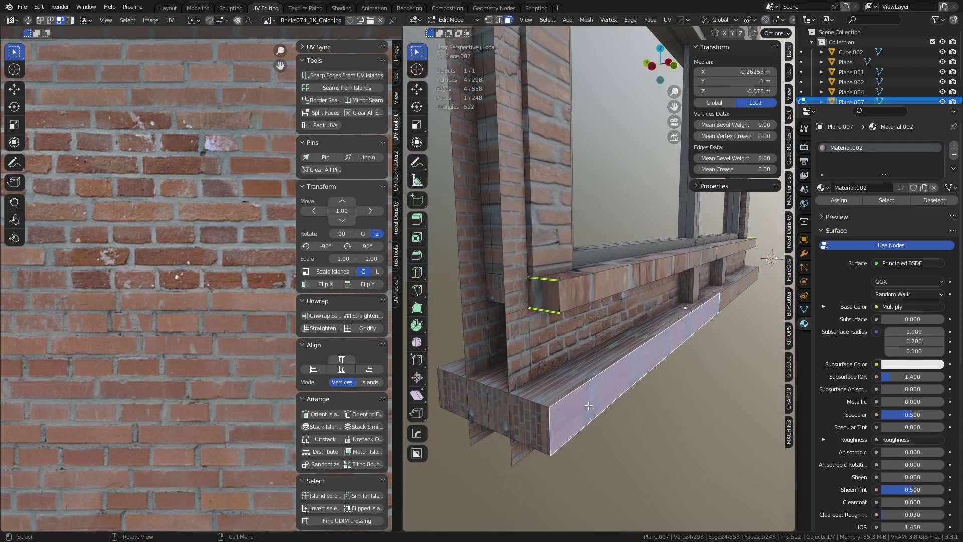
{"action": "key", "text": "l"}
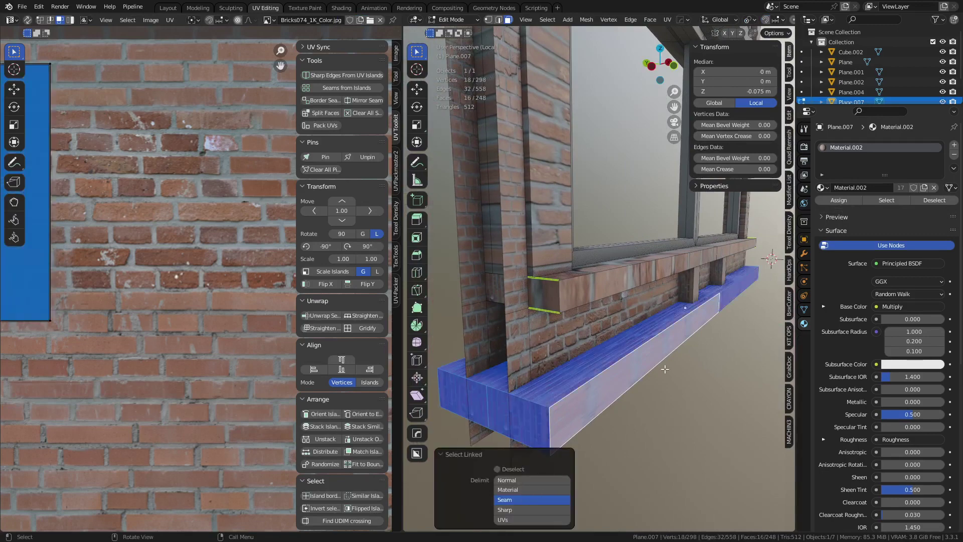
{"action": "scroll", "coordinate": [137, 327], "scroll_direction": "down", "scroll_amount": 5}
{"action": "scroll", "coordinate": [165, 308], "scroll_direction": "down", "scroll_amount": 1}
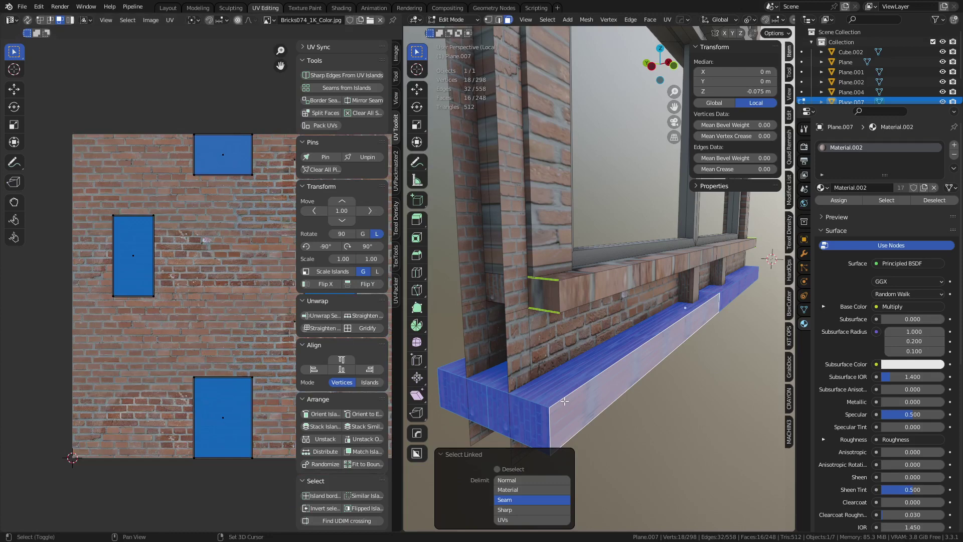
{"action": "key", "text": "shift+h"}
Step: Mark the horizontal edges across both short ends of the isolated ledge as seams
{"action": "key", "text": "2"}
{"action": "key", "text": "alt+a"}
{"action": "left_click", "coordinate": [512, 429]}
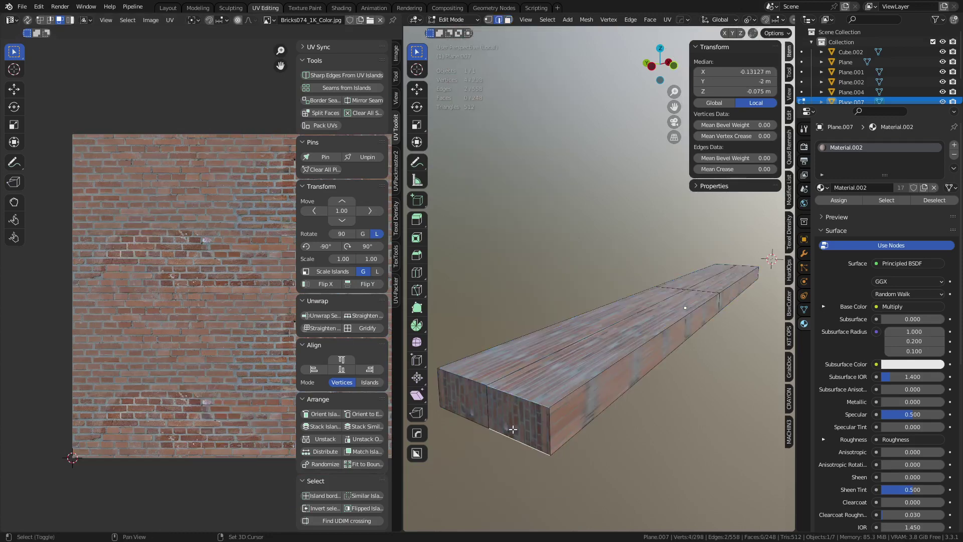
{"action": "left_click", "coordinate": [474, 379]}
{"action": "left_click", "coordinate": [465, 418], "text": "shift"}
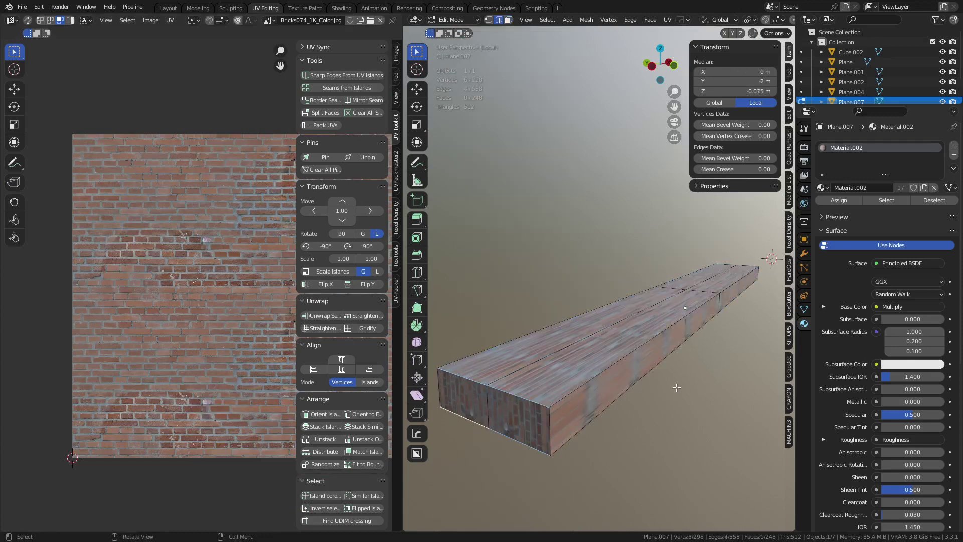
{"action": "middle_click_drag", "start_coordinate": [676, 387], "coordinate": [552, 380]}
{"action": "scroll", "coordinate": [552, 381], "scroll_direction": "down", "scroll_amount": 2}
{"action": "middle_click_drag", "start_coordinate": [629, 373], "coordinate": [612, 399]}
{"action": "scroll", "coordinate": [579, 370], "scroll_direction": "up", "scroll_amount": 2}
{"action": "left_click", "coordinate": [519, 389], "text": "shift"}
{"action": "left_click", "coordinate": [511, 385], "text": "shift"}
{"action": "left_click", "coordinate": [536, 355], "text": "shift"}
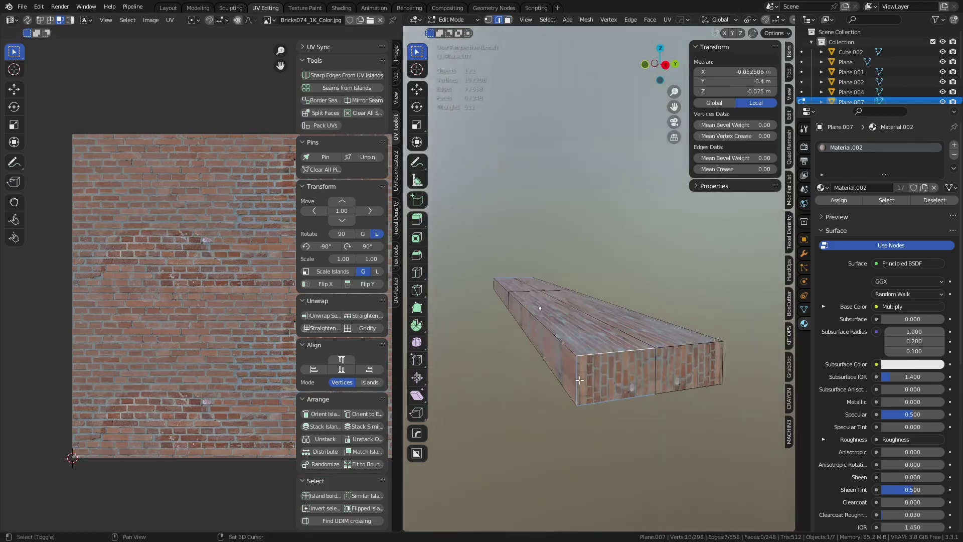
{"action": "middle_click_drag", "start_coordinate": [541, 398], "coordinate": [705, 393]}
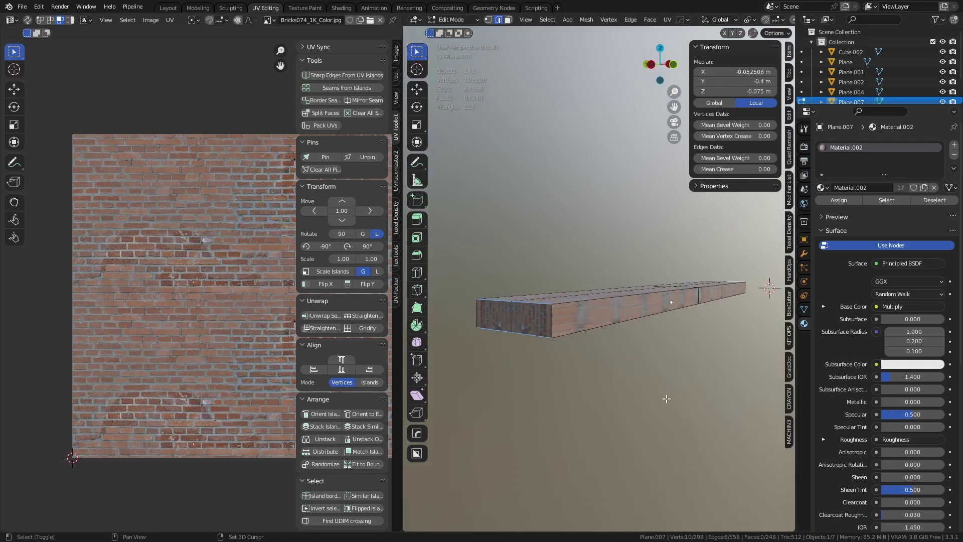
{"action": "key", "text": "shift+u"}
{"action": "left_click", "coordinate": [734, 346]}
{"action": "key", "text": "ctrl+e"}
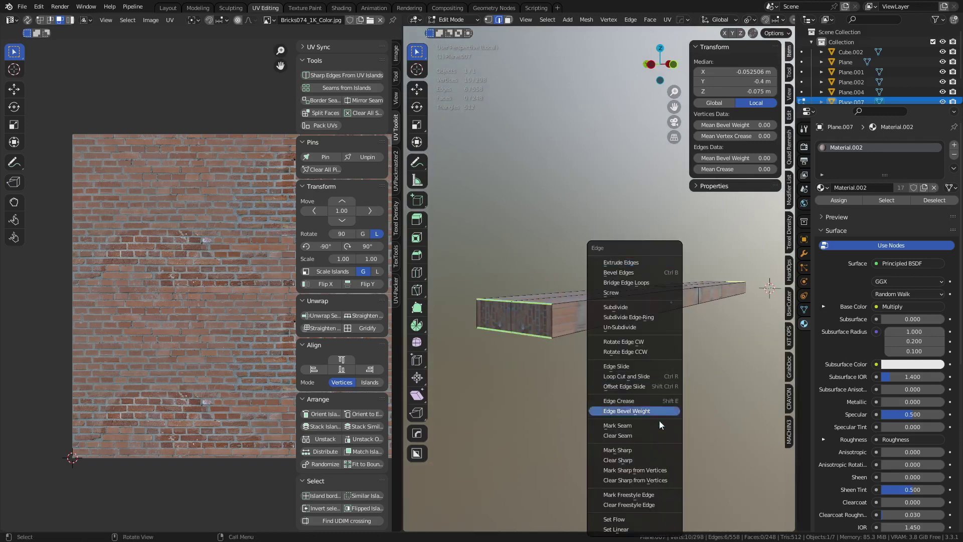
{"action": "left_click", "coordinate": [659, 425]}
Step: Select all linked faces of the ledge and try unwrapping them with only the end seams
{"action": "key", "text": "ctrl+l"}
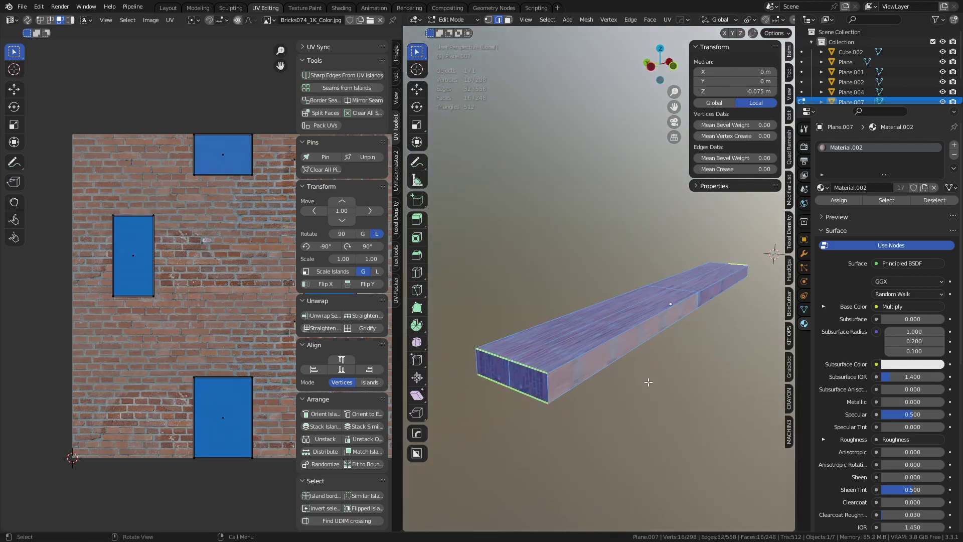
{"action": "key", "text": "u"}
{"action": "left_click", "coordinate": [643, 372]}
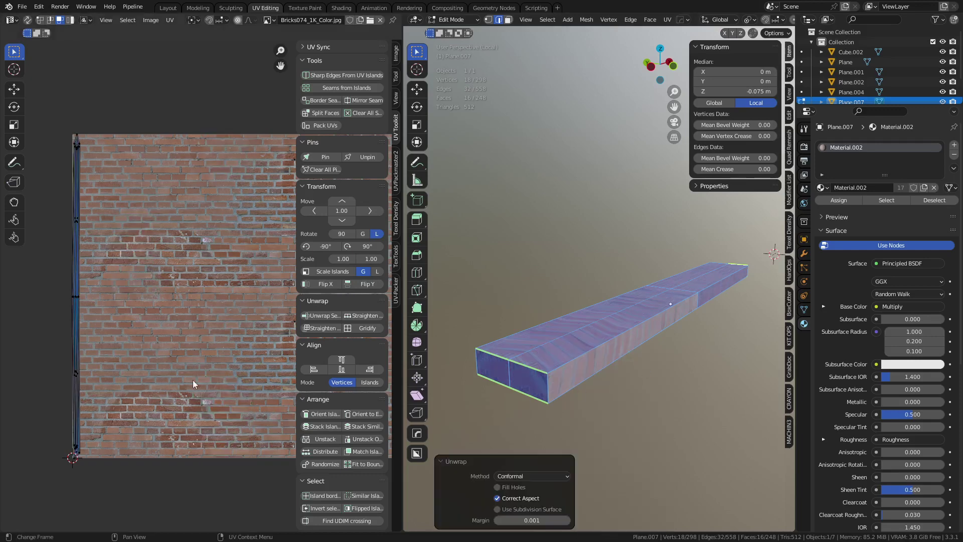
{"action": "key", "text": "Tab"}
{"action": "key", "text": "Tab"}
{"action": "left_click", "coordinate": [580, 373]}
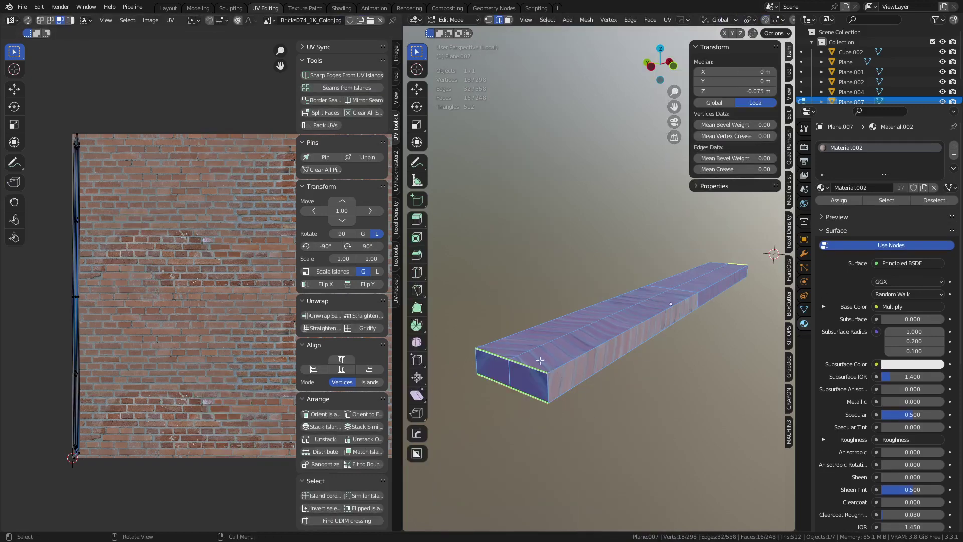
Step: Mark the lengthwise edge loop around the middle of the ledge as a seam and unwrap the entire ledge again
{"action": "left_click", "coordinate": [571, 336], "text": "alt"}
{"action": "key", "text": "u"}
{"action": "left_click", "coordinate": [636, 351]}
{"action": "key", "text": "a"}
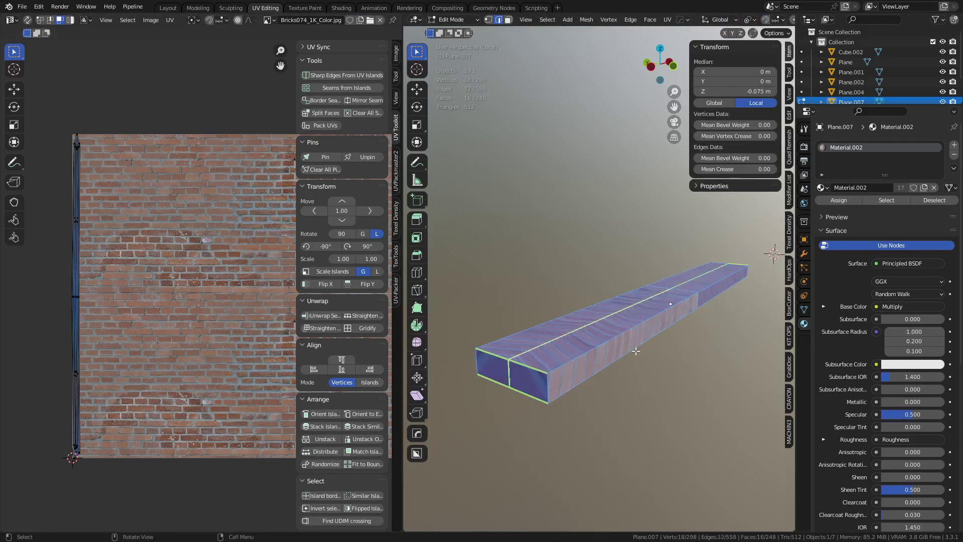
{"action": "key", "text": "u"}
{"action": "left_click", "coordinate": [636, 350]}
Step: Select the front half of the ledge up to its seams and rotate its UV island by 90 degrees
{"action": "key", "text": "3"}
{"action": "left_click", "coordinate": [576, 345]}
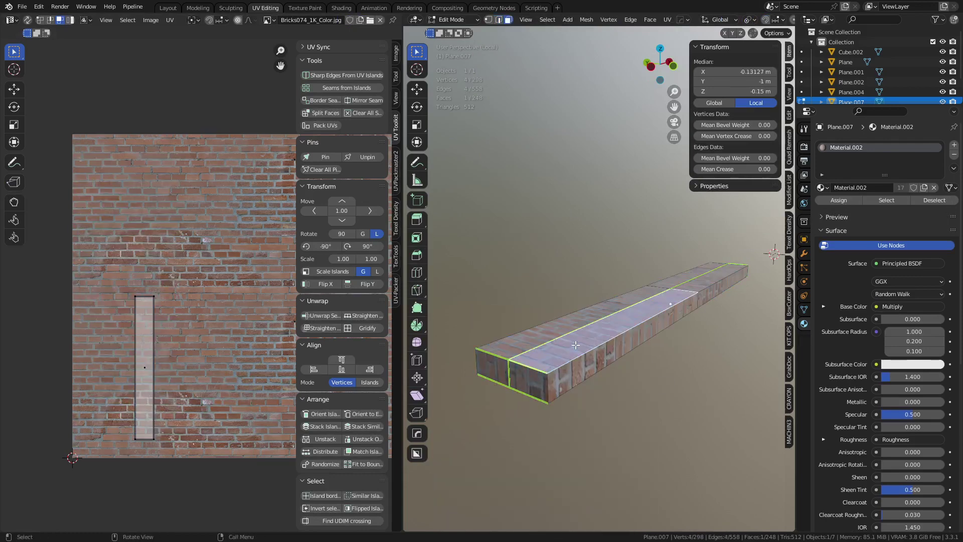
{"action": "key", "text": "l"}
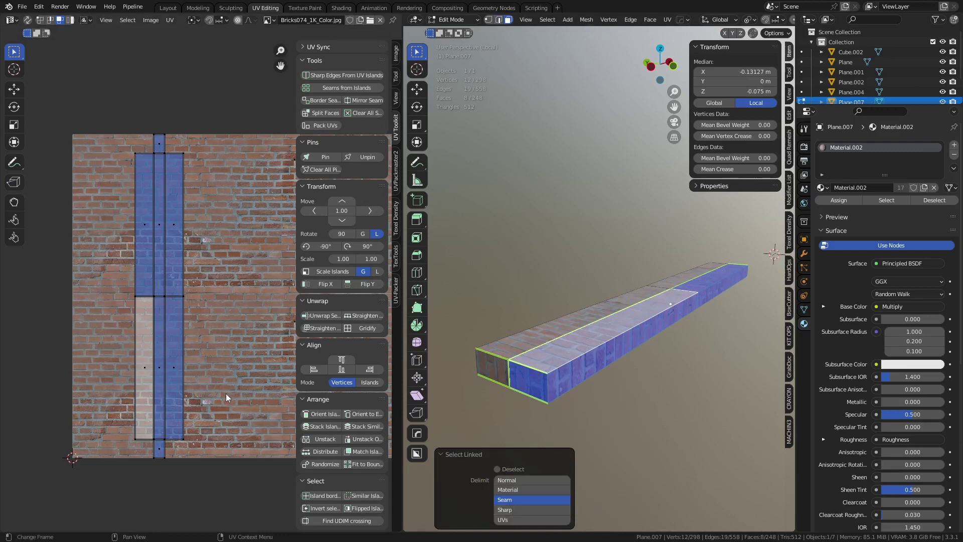
{"action": "type", "text": "ar90"}
{"action": "key", "text": "Return"}
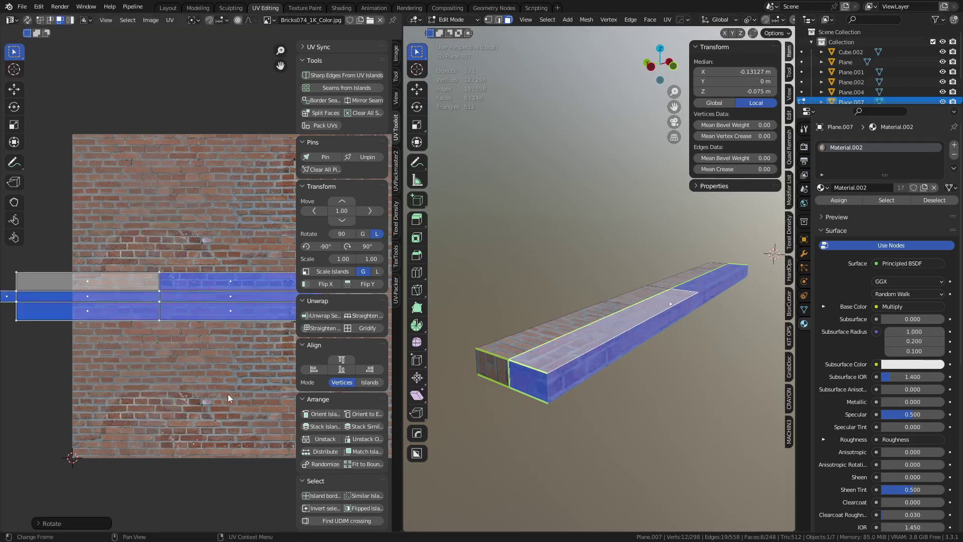
Step: Narrow the front half's UV island along Y by roughly half and move it slightly down over the brick rows
{"action": "key", "text": "s"}
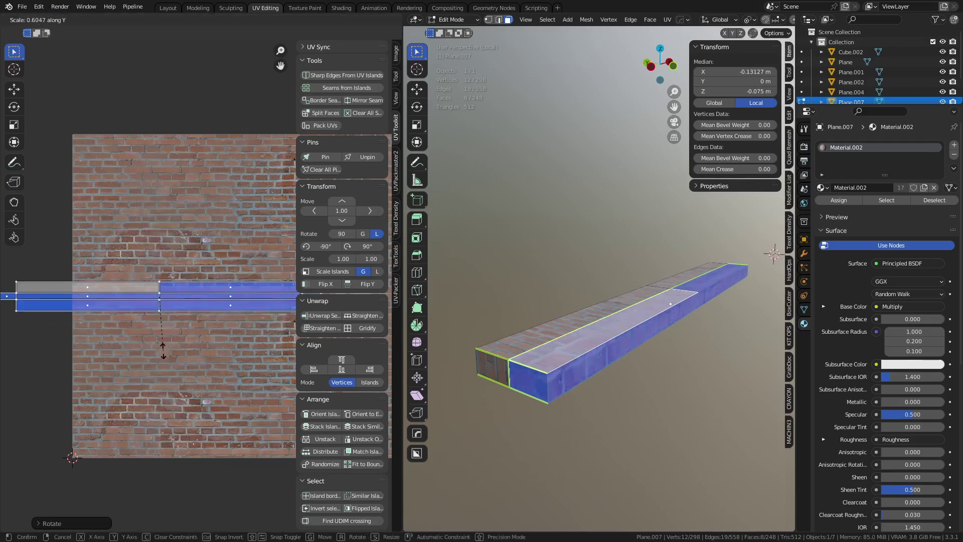
{"action": "left_click", "coordinate": [163, 343]}
{"action": "key", "text": "g"}
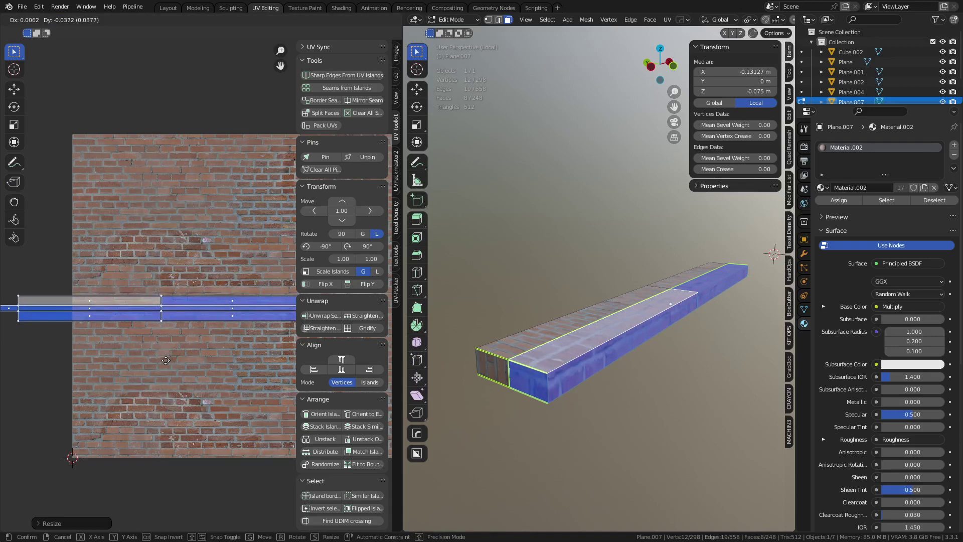
{"action": "left_click", "coordinate": [165, 360]}
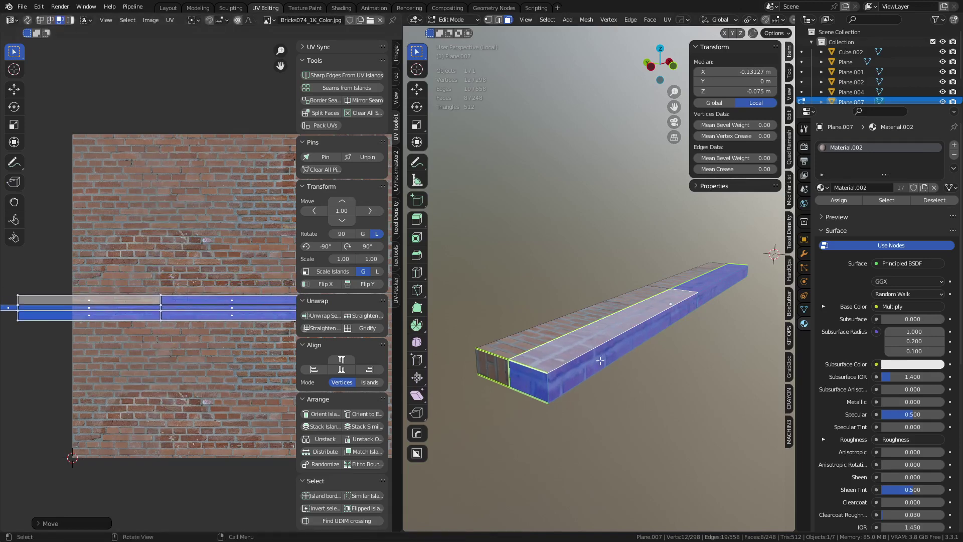
Step: Inspect the ledge's bricks up close in Object Mode, then stretch its UV island along X in Edit Mode
{"action": "key", "text": "Tab"}
{"action": "left_click", "coordinate": [562, 389]}
{"action": "left_click", "coordinate": [659, 418]}
{"action": "middle_click_drag", "start_coordinate": [658, 416], "coordinate": [571, 390]}
{"action": "scroll", "coordinate": [606, 390], "scroll_direction": "up", "scroll_amount": 4}
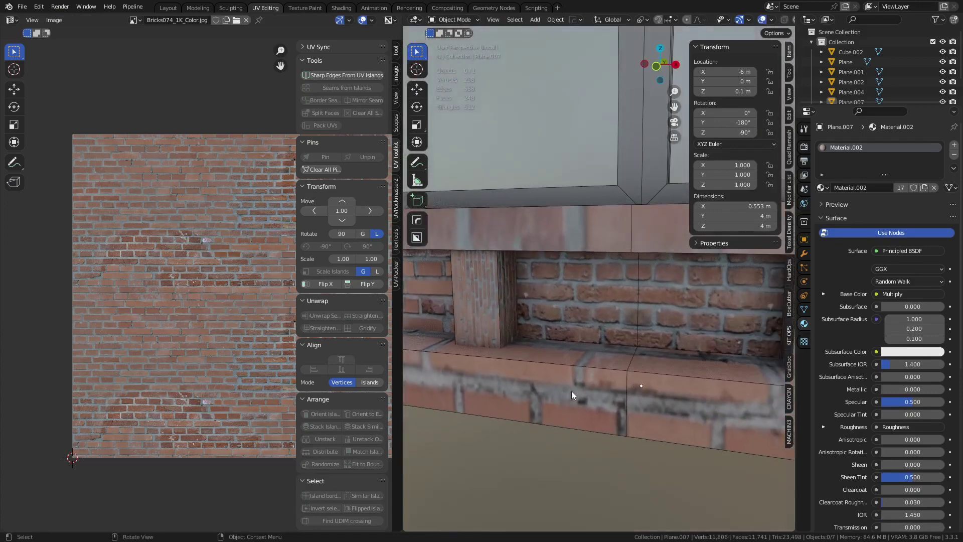
{"action": "left_click", "coordinate": [570, 390]}
{"action": "key", "text": "Tab"}
{"action": "key", "text": "s"}
{"action": "key", "text": "x"}
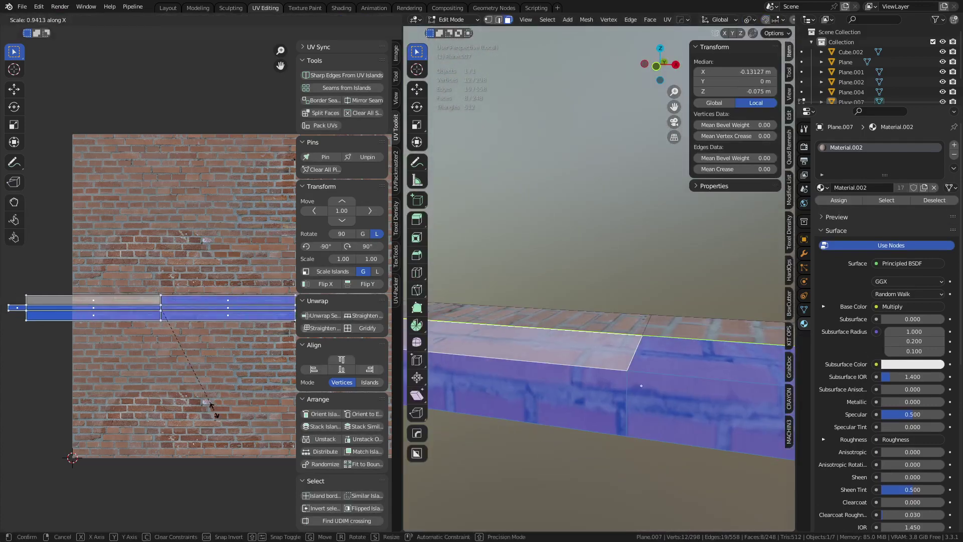
{"action": "left_click", "coordinate": [248, 496]}
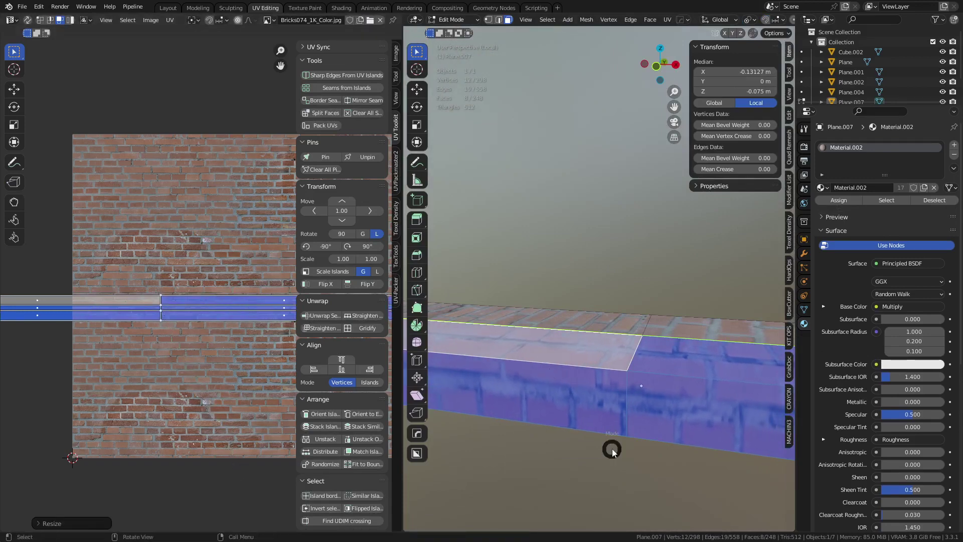
Step: Review the ledge, sill and the rest of the window's brickwork from several angles in Object Mode
{"action": "key", "text": "Tab"}
{"action": "left_click", "coordinate": [575, 473]}
{"action": "scroll", "coordinate": [575, 473], "scroll_direction": "down", "scroll_amount": 5}
{"action": "middle_click_drag", "start_coordinate": [515, 405], "coordinate": [541, 345]}
{"action": "left_click", "coordinate": [500, 344]}
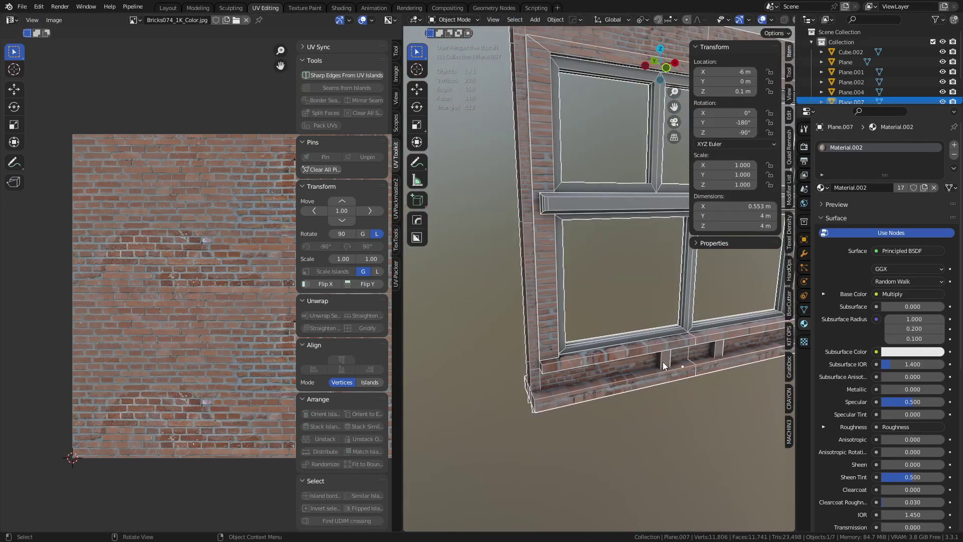
{"action": "middle_click_drag", "start_coordinate": [661, 362], "coordinate": [653, 402]}
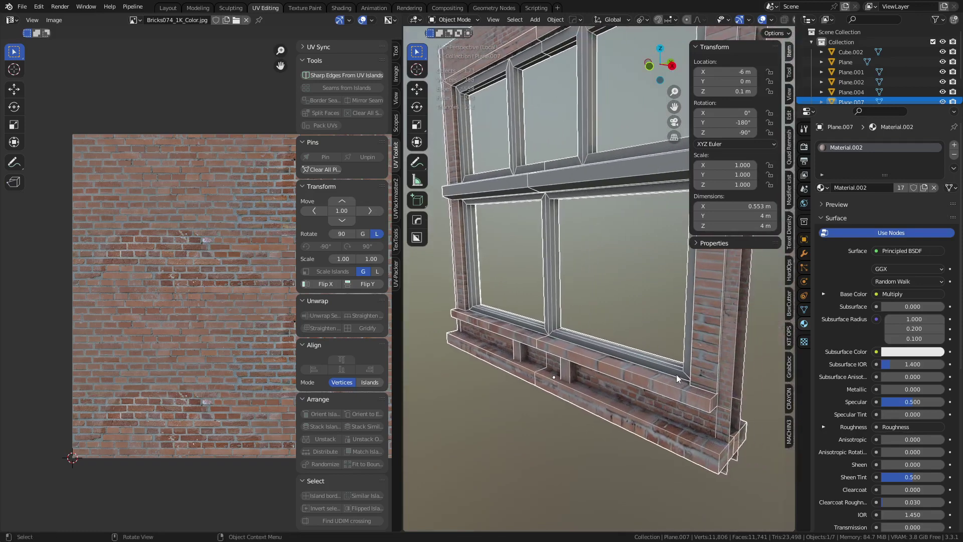
{"action": "middle_click_drag", "start_coordinate": [687, 357], "coordinate": [555, 344]}
{"action": "scroll", "coordinate": [621, 356], "scroll_direction": "up", "scroll_amount": 1}
{"action": "scroll", "coordinate": [621, 356], "scroll_direction": "up", "scroll_amount": 2}
{"action": "scroll", "coordinate": [556, 344], "scroll_direction": "down", "scroll_amount": 3}
{"action": "middle_click_drag", "start_coordinate": [667, 371], "coordinate": [628, 339], "text": "shift"}
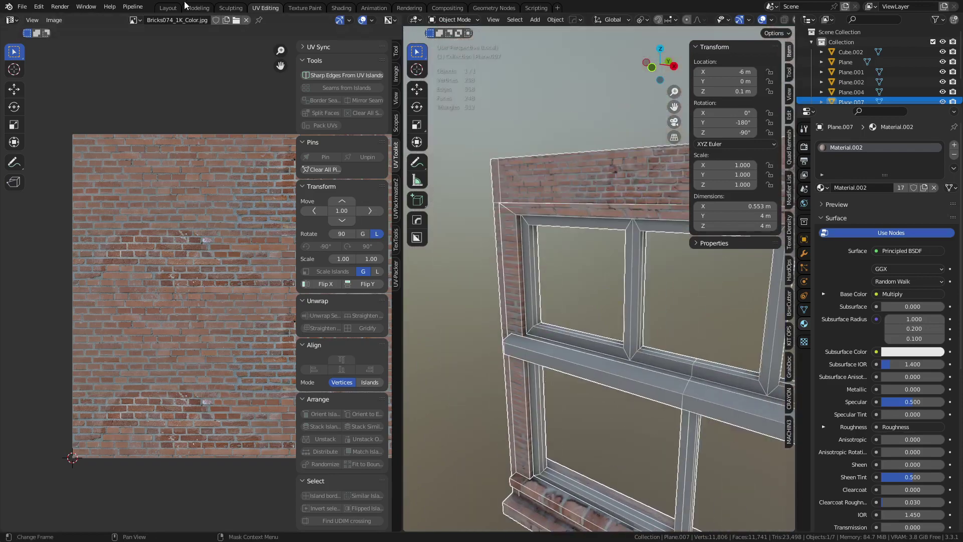
Step: Switch to the Layout workspace and unhide all faces of the window mesh in Edit Mode
{"action": "left_click", "coordinate": [168, 9]}
{"action": "middle_click_drag", "start_coordinate": [403, 320], "coordinate": [458, 333]}
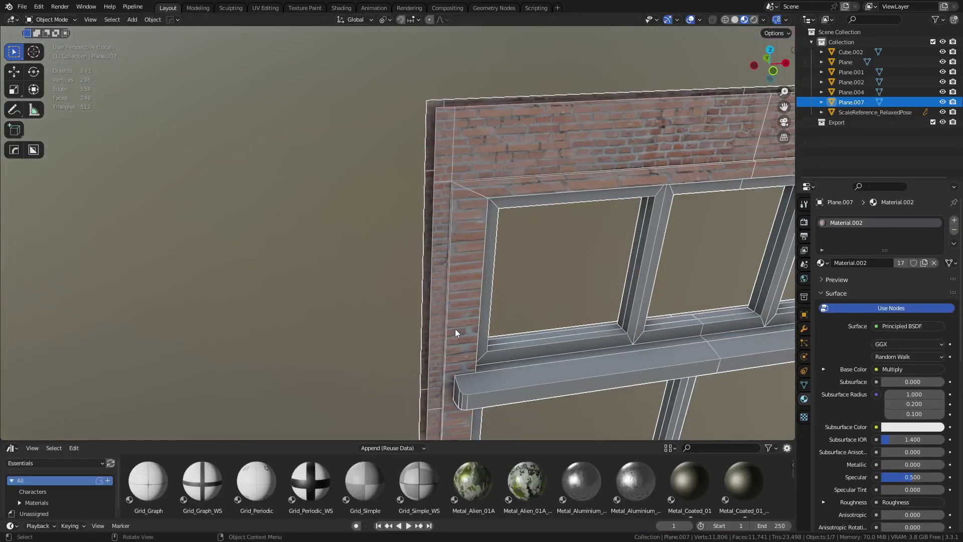
{"action": "scroll", "coordinate": [450, 286], "scroll_direction": "up", "scroll_amount": 3}
{"action": "key", "text": "ctrl+Tab"}
{"action": "left_click", "coordinate": [437, 249]}
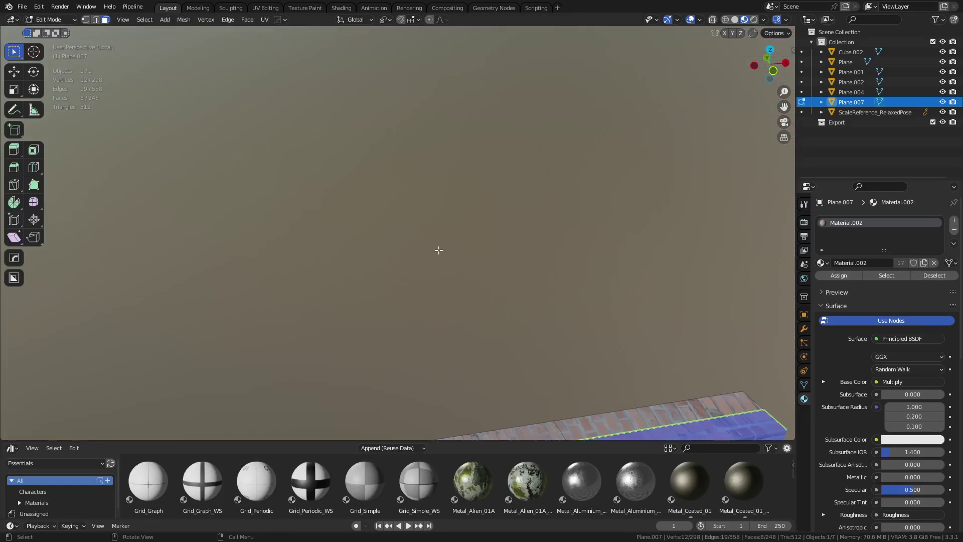
{"action": "key", "text": "alt+h"}
{"action": "key", "text": "ctrl+Tab"}
{"action": "left_click", "coordinate": [389, 248]}
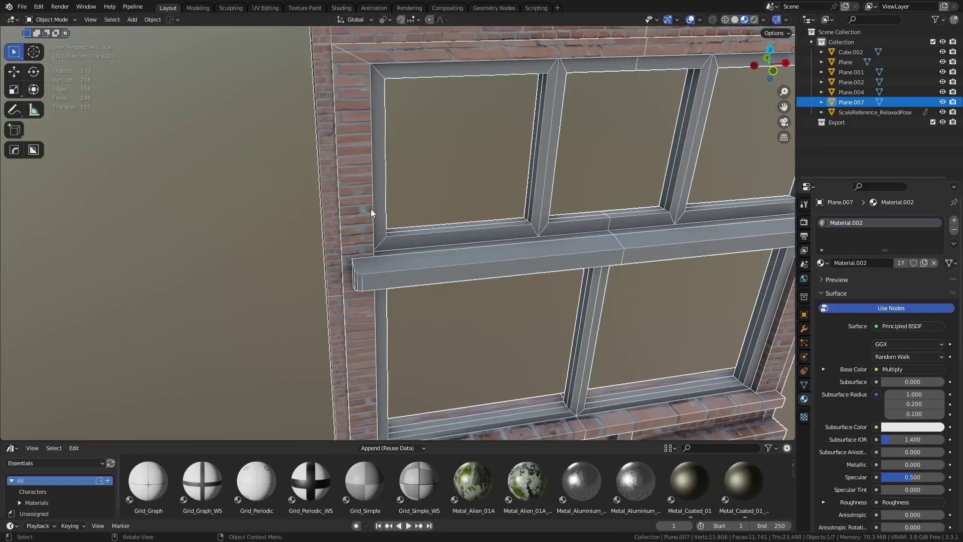
Step: Select the face loop of the brick surround around the window opening plus the thin side face loop along its outer edge
{"action": "key", "text": "ctrl+Tab"}
{"action": "left_click", "coordinate": [432, 210]}
{"action": "left_click", "coordinate": [358, 56], "text": "alt"}
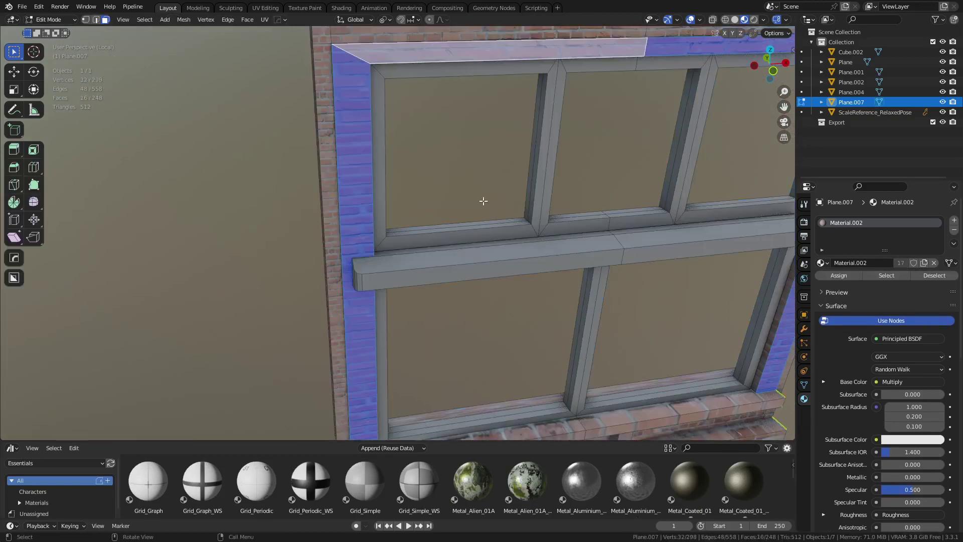
{"action": "middle_click_drag", "start_coordinate": [507, 351], "coordinate": [455, 301], "text": "shift"}
{"action": "middle_click_drag", "start_coordinate": [455, 300], "coordinate": [447, 271]}
{"action": "middle_click_drag", "start_coordinate": [473, 371], "coordinate": [461, 309], "text": "shift"}
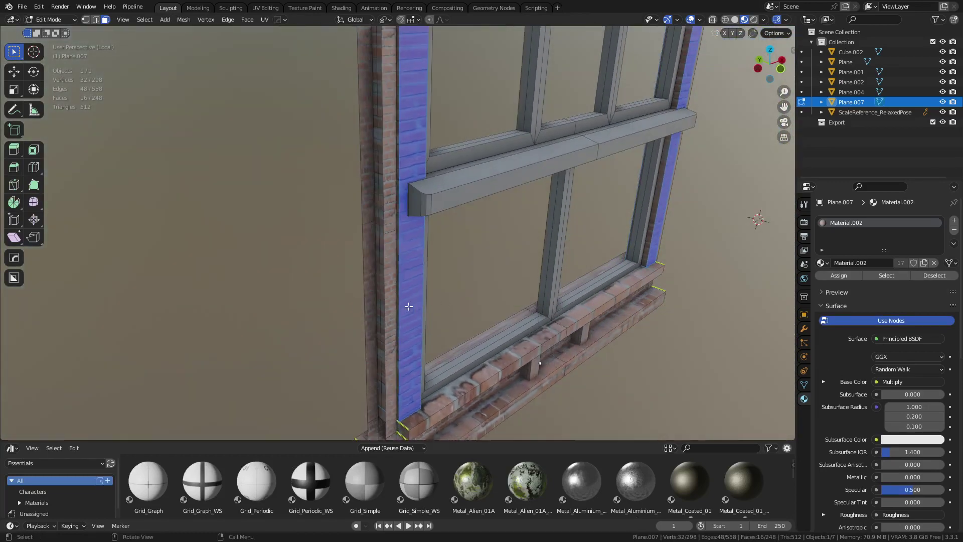
{"action": "key", "text": "l"}
{"action": "key", "text": "ctrl+z"}
{"action": "middle_click_drag", "start_coordinate": [509, 311], "coordinate": [516, 369], "text": "shift"}
{"action": "middle_click_drag", "start_coordinate": [521, 250], "coordinate": [496, 285]}
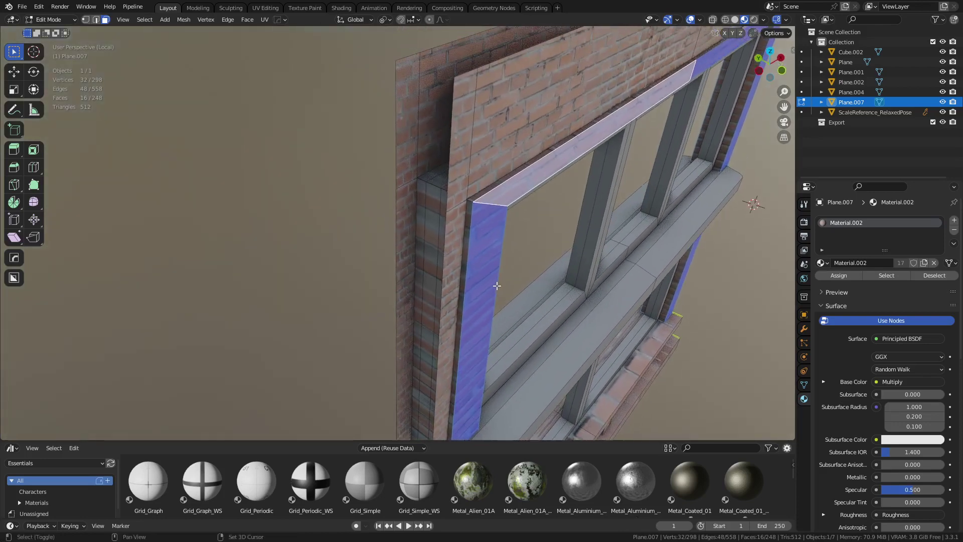
{"action": "left_click", "coordinate": [469, 202], "text": "alt+shift"}
{"action": "middle_click_drag", "start_coordinate": [468, 202], "coordinate": [548, 273]}
{"action": "middle_click_drag", "start_coordinate": [609, 212], "coordinate": [436, 318], "text": "shift"}
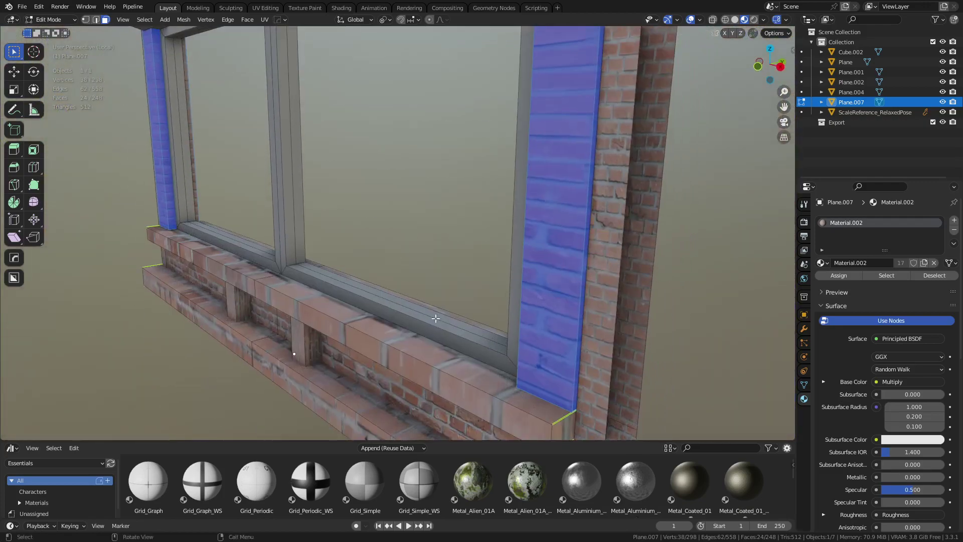
Step: Add a new material with a pale beige base color and assign it to the selected surround faces
{"action": "left_click", "coordinate": [954, 221]}
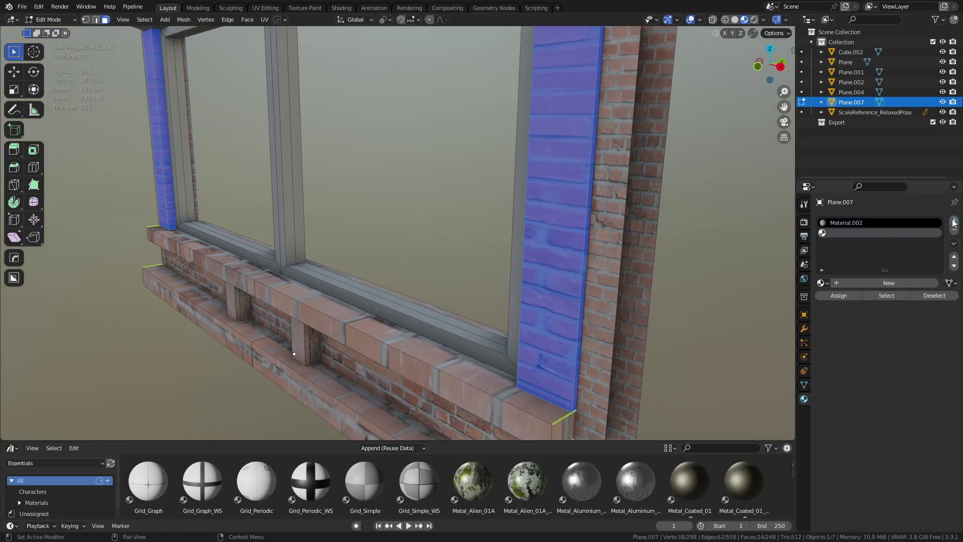
{"action": "left_click", "coordinate": [875, 282]}
{"action": "left_click", "coordinate": [897, 403]}
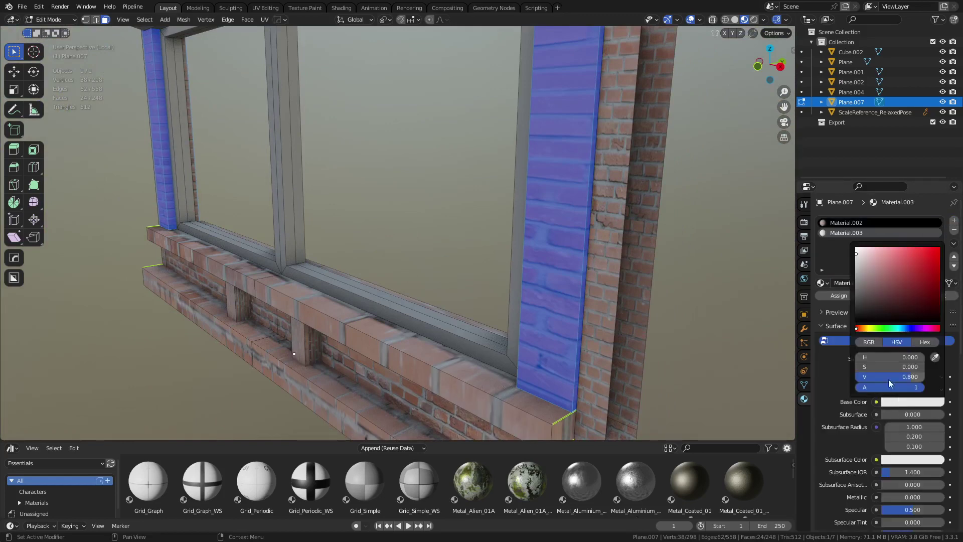
{"action": "left_click_drag", "start_coordinate": [862, 285], "coordinate": [856, 255]}
{"action": "left_click_drag", "start_coordinate": [868, 328], "coordinate": [864, 328]}
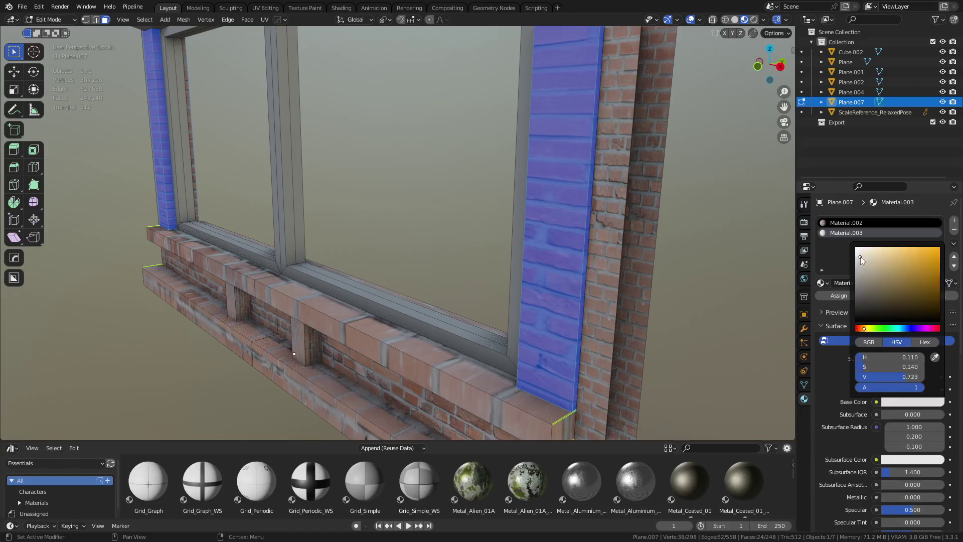
{"action": "left_click", "coordinate": [844, 297]}
Step: Select the linked faces of the gray lower window frame, assign Material.003 to them, and return to Object Mode
{"action": "middle_click_drag", "start_coordinate": [443, 304], "coordinate": [563, 311]}
{"action": "left_click", "coordinate": [554, 268]}
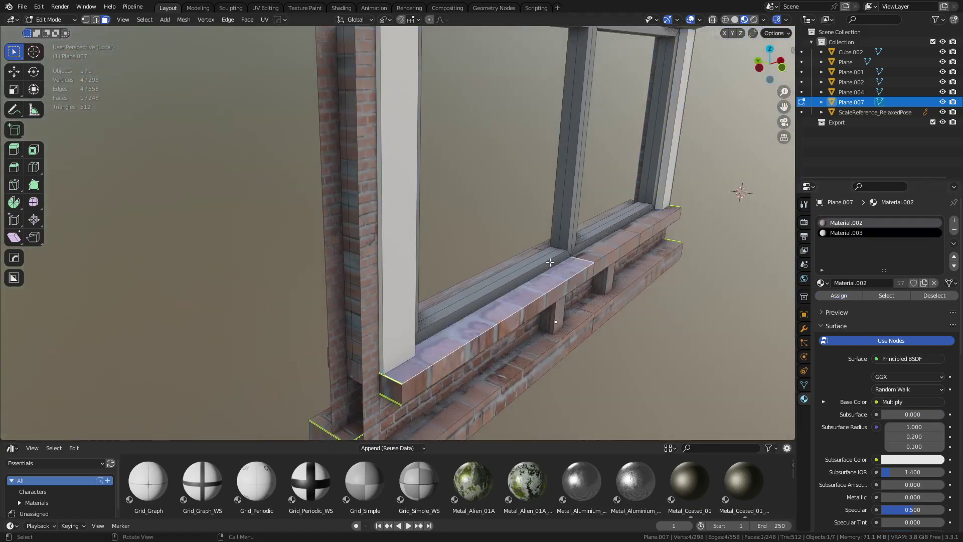
{"action": "left_click", "coordinate": [550, 261]}
{"action": "key", "text": "l"}
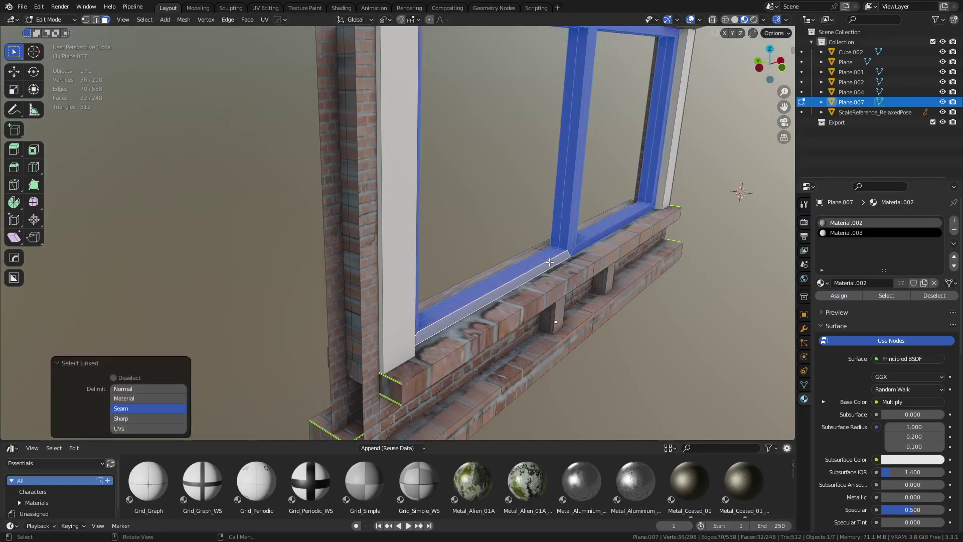
{"action": "left_click", "coordinate": [847, 296]}
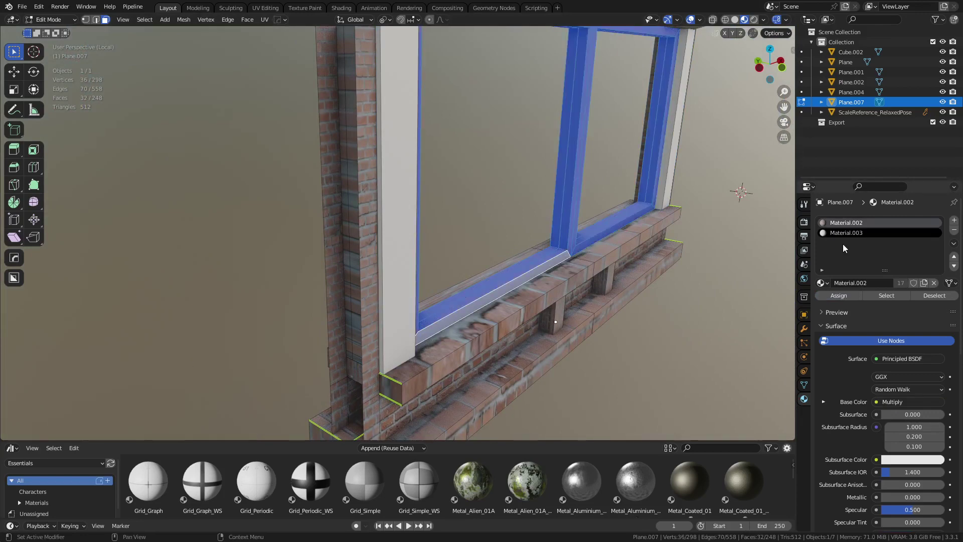
{"action": "left_click", "coordinate": [846, 232]}
{"action": "left_click", "coordinate": [841, 297]}
{"action": "key", "text": "Tab"}
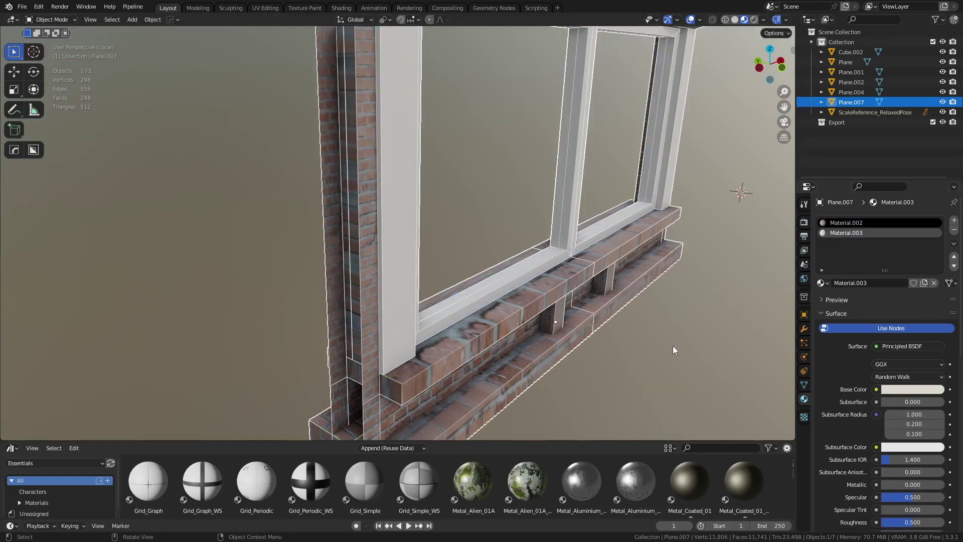
Step: Select the linked faces of the gray upper window frame and crossbar, assign Material.003 to them, and return to Object Mode
{"action": "left_click", "coordinate": [673, 345]}
{"action": "scroll", "coordinate": [677, 322], "scroll_direction": "down", "scroll_amount": 4}
{"action": "middle_click_drag", "start_coordinate": [558, 257], "coordinate": [534, 301]}
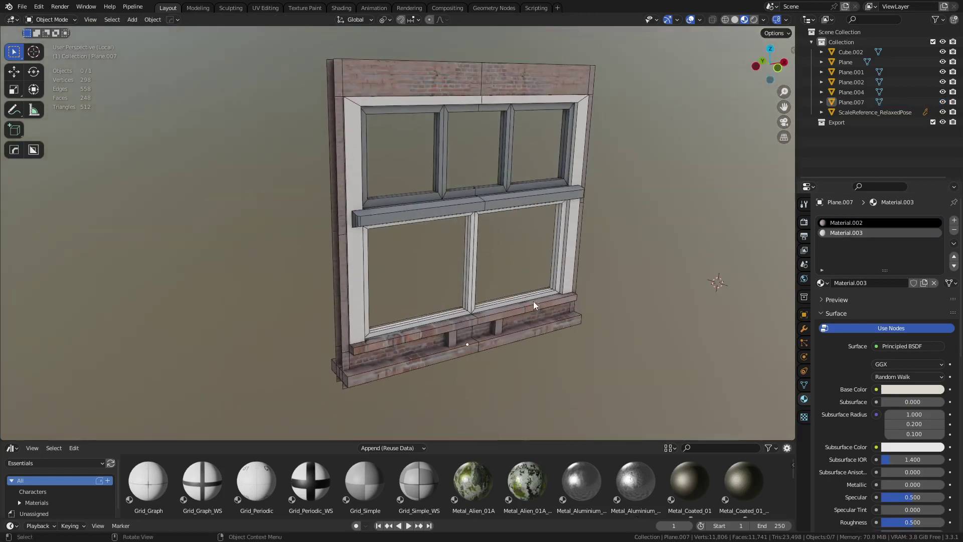
{"action": "scroll", "coordinate": [504, 256], "scroll_direction": "up", "scroll_amount": 4}
{"action": "scroll", "coordinate": [469, 258], "scroll_direction": "up", "scroll_amount": 2}
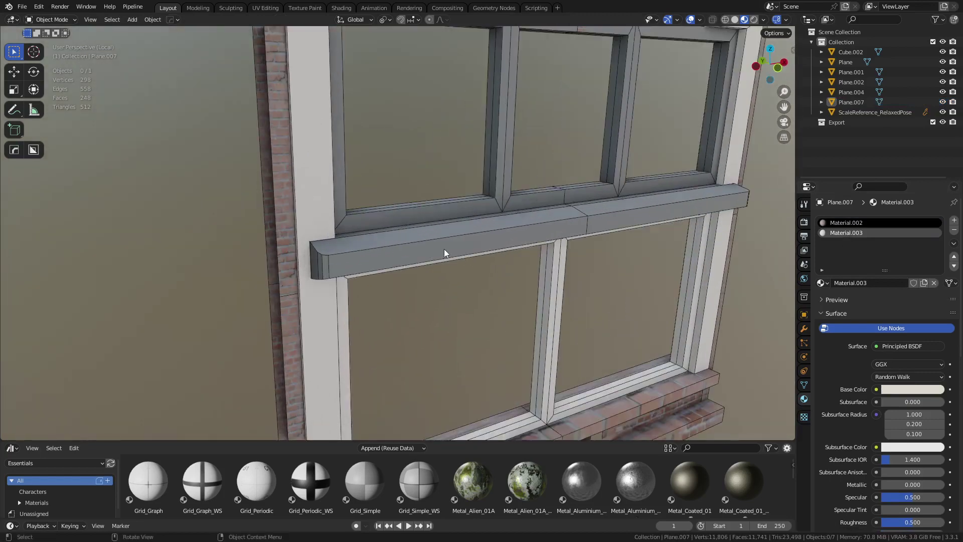
{"action": "left_click", "coordinate": [443, 249]}
{"action": "key", "text": "ctrl+Tab"}
{"action": "left_click", "coordinate": [457, 246]}
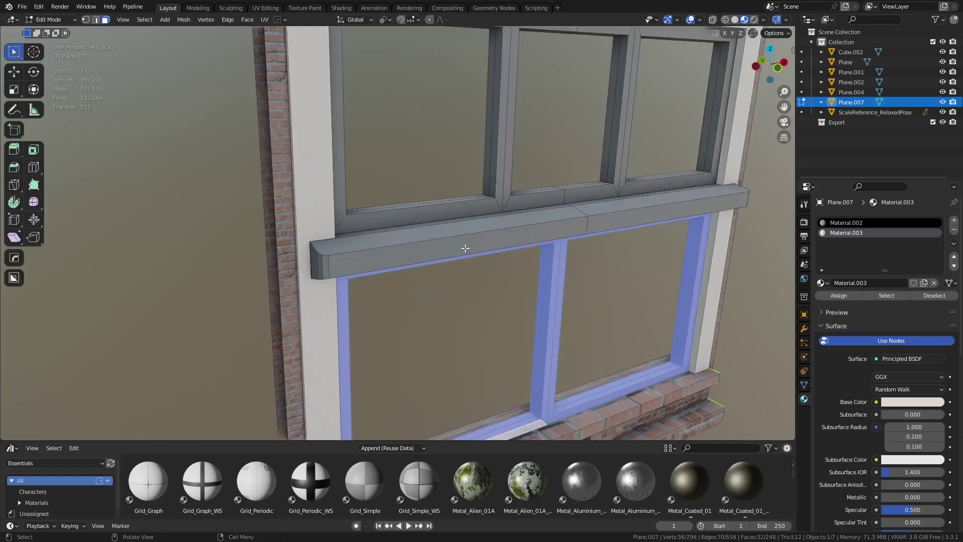
{"action": "left_click", "coordinate": [459, 244]}
{"action": "key", "text": "l"}
{"action": "key", "text": "l"}
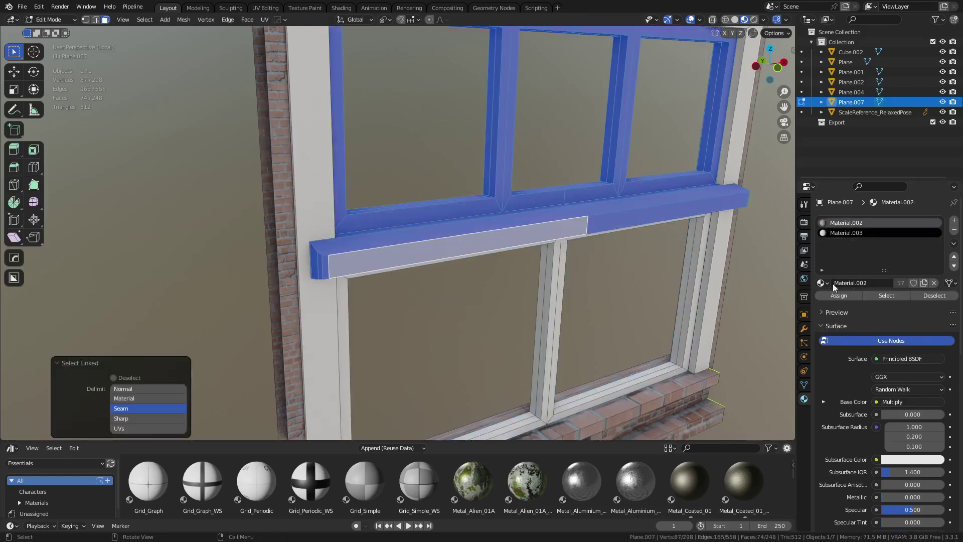
{"action": "left_click", "coordinate": [847, 296]}
{"action": "left_click", "coordinate": [846, 233]}
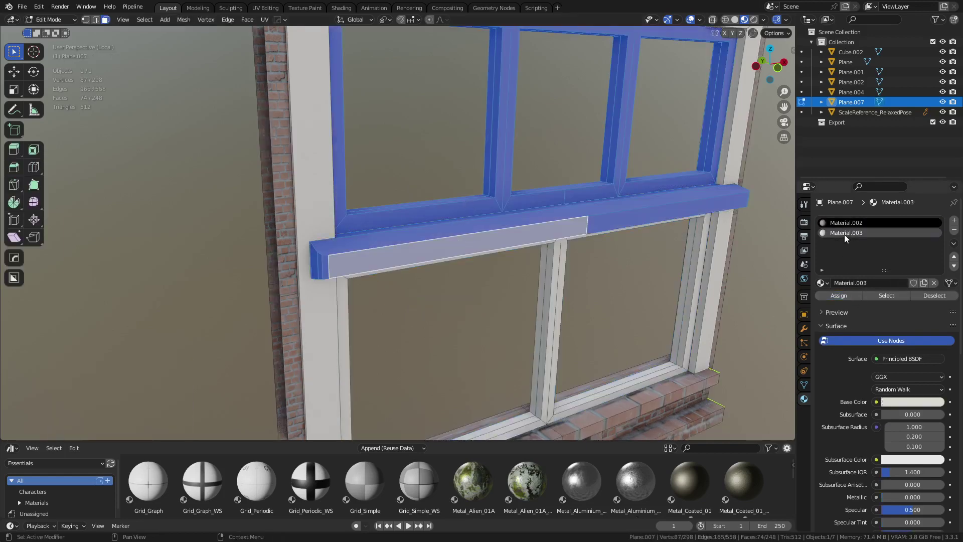
{"action": "left_click", "coordinate": [839, 294]}
{"action": "key", "text": "ctrl+Tab"}
{"action": "left_click", "coordinate": [569, 313]}
{"action": "left_click", "coordinate": [510, 314]}
Step: Darken the base color of Material.003 to a beige with hue 0.109, saturation 0.221 and value 0.570
{"action": "scroll", "coordinate": [505, 314], "scroll_direction": "down", "scroll_amount": 2}
{"action": "mouse_move", "coordinate": [547, 303]}
{"action": "middle_mouse_down"}
{"action": "mouse_move", "coordinate": [515, 303]}
{"action": "mouse_move", "coordinate": [555, 286]}
{"action": "mouse_move", "coordinate": [537, 318]}
{"action": "mouse_move", "coordinate": [521, 290]}
{"action": "mouse_move", "coordinate": [540, 288]}
{"action": "middle_mouse_up"}
{"action": "scroll", "coordinate": [558, 275], "scroll_direction": "up", "scroll_amount": 3}
{"action": "middle_click_drag", "start_coordinate": [593, 272], "coordinate": [374, 195], "text": "shift"}
{"action": "left_click", "coordinate": [364, 195]}
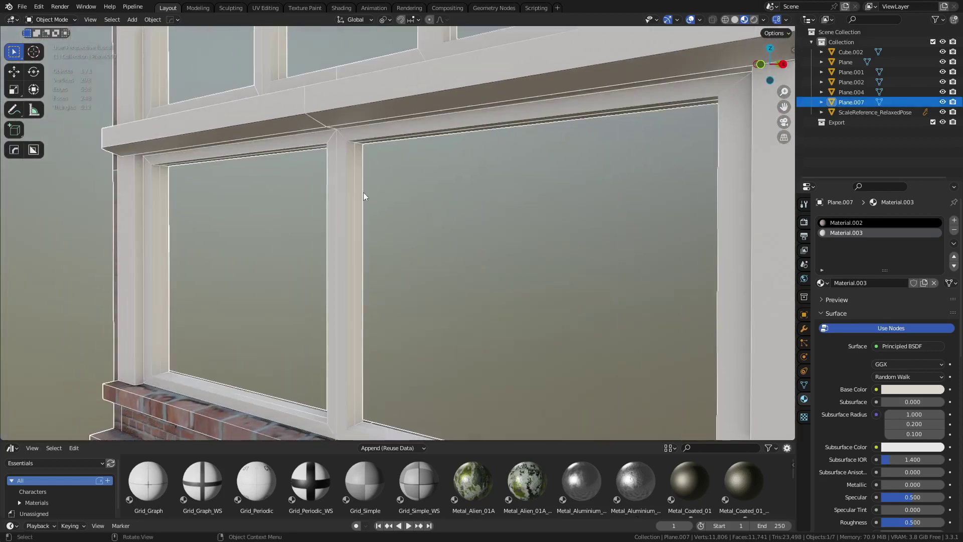
{"action": "left_click", "coordinate": [894, 394]}
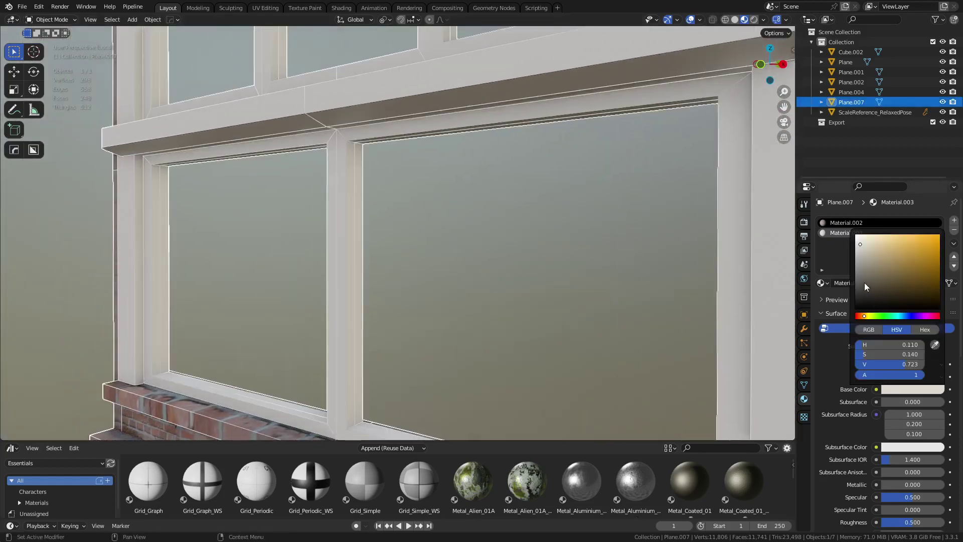
{"action": "left_click", "coordinate": [868, 252]}
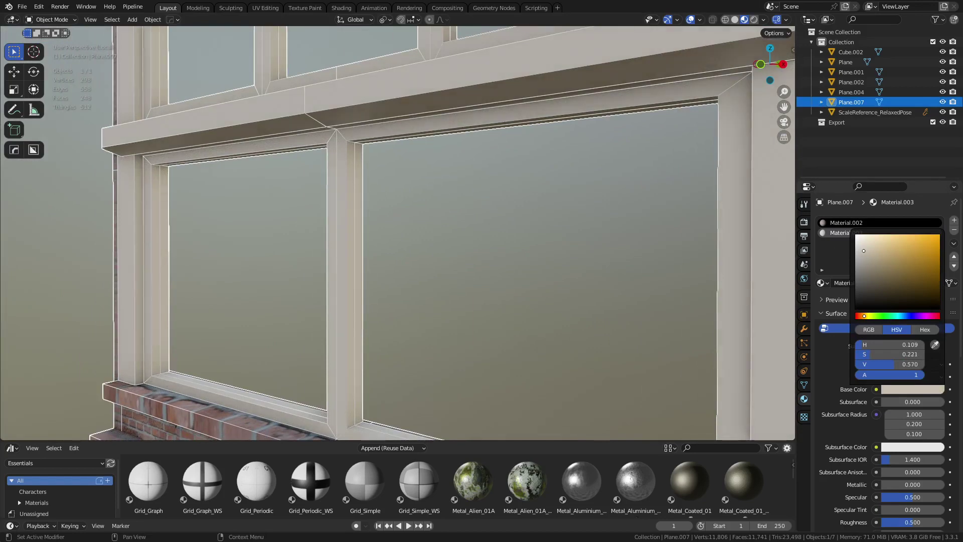
{"action": "left_click", "coordinate": [429, 276]}
Step: Leave local view and give the white pillar beside the window the brick material Material.002
{"action": "scroll", "coordinate": [429, 276], "scroll_direction": "down", "scroll_amount": 3}
{"action": "middle_click_drag", "start_coordinate": [409, 262], "coordinate": [497, 298]}
{"action": "scroll", "coordinate": [471, 303], "scroll_direction": "up", "scroll_amount": 6}
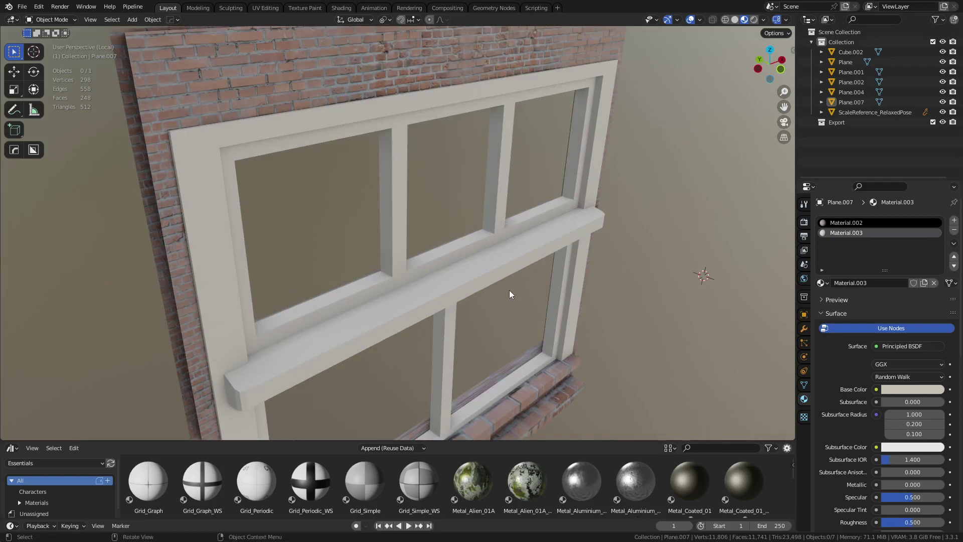
{"action": "key", "text": "slash"}
{"action": "middle_click_drag", "start_coordinate": [502, 289], "coordinate": [348, 282]}
{"action": "scroll", "coordinate": [545, 249], "scroll_direction": "down", "scroll_amount": 3}
{"action": "left_click", "coordinate": [312, 287]}
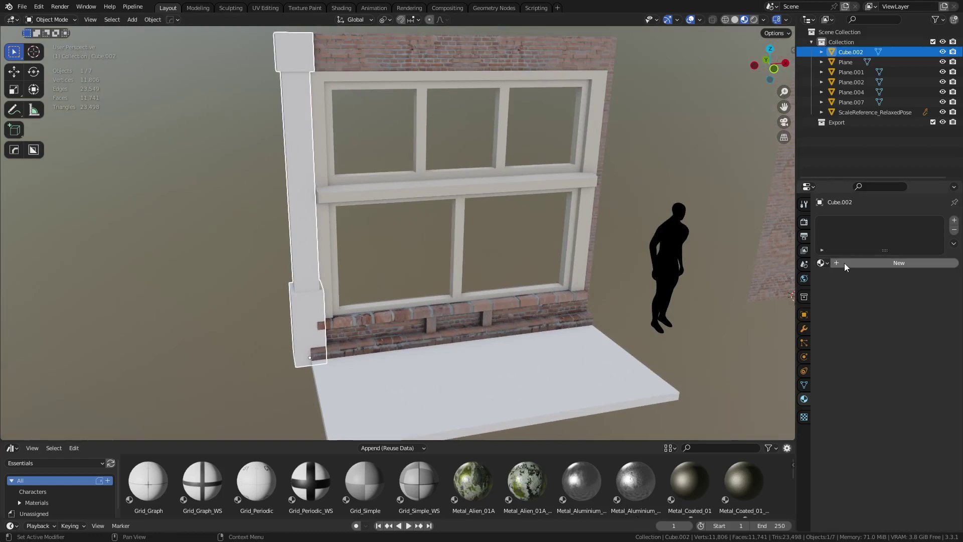
{"action": "left_click", "coordinate": [822, 263]}
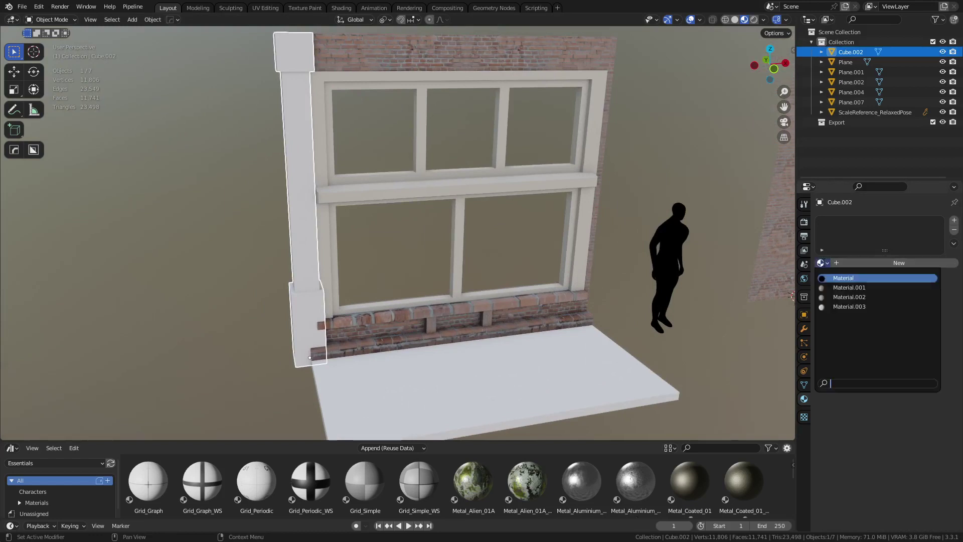
{"action": "left_click", "coordinate": [843, 298]}
{"action": "middle_click_drag", "start_coordinate": [407, 262], "coordinate": [451, 258], "text": "shift"}
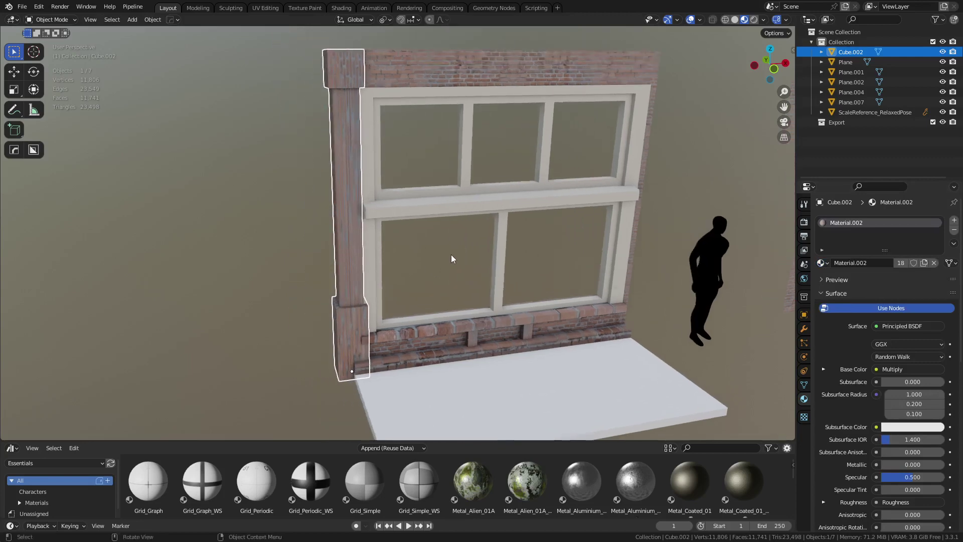
Step: Apply a cube projection with cube size 4.000 to the pillar's UVs, then return to Object Mode and deselect
{"action": "key", "text": "ctrl+Tab"}
{"action": "left_click", "coordinate": [516, 255]}
{"action": "key", "text": "u"}
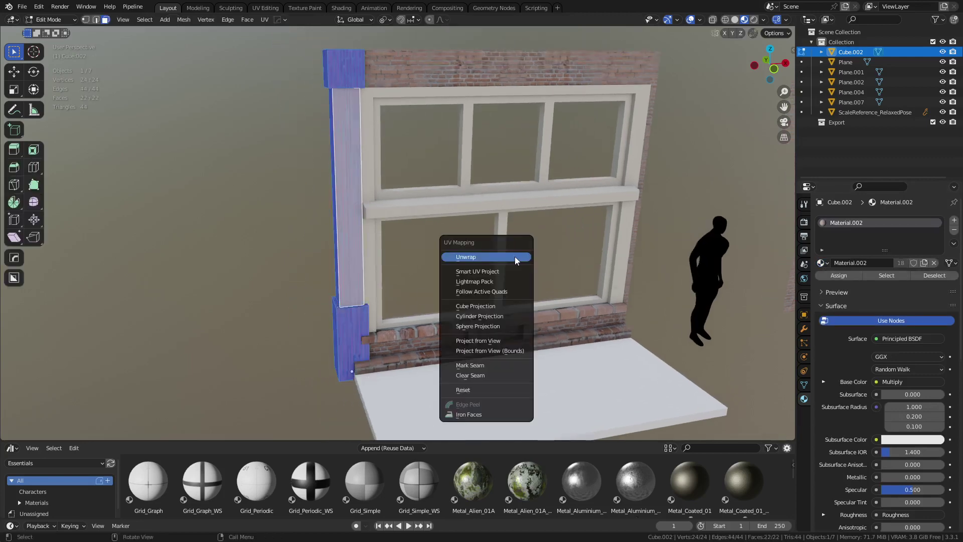
{"action": "left_click", "coordinate": [509, 309]}
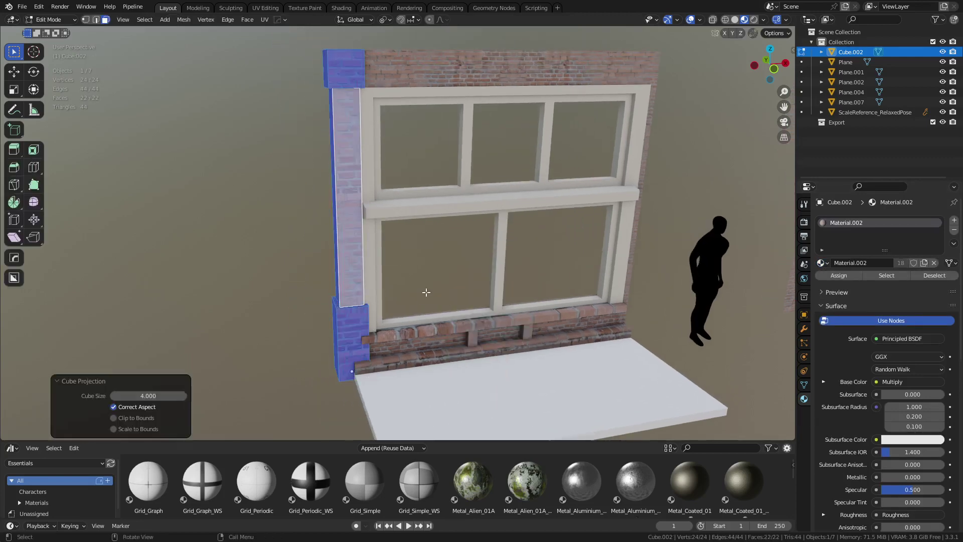
{"action": "middle_click_drag", "start_coordinate": [425, 292], "coordinate": [479, 293], "text": "shift"}
{"action": "key", "text": "ctrl+Tab"}
{"action": "left_click", "coordinate": [393, 294]}
{"action": "key", "text": "alt+a"}
Step: Cube-project the pillar's faces again with a cube size of 4.970, then return to Object Mode and deselect
{"action": "middle_click_drag", "start_coordinate": [433, 273], "coordinate": [385, 258]}
{"action": "left_click", "coordinate": [362, 281]}
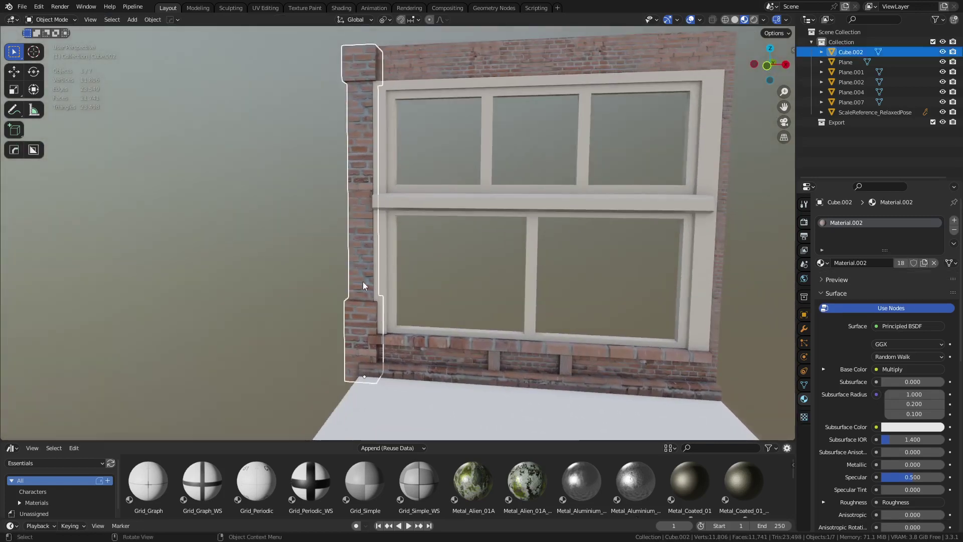
{"action": "key", "text": "ctrl+Tab"}
{"action": "left_click", "coordinate": [440, 270]}
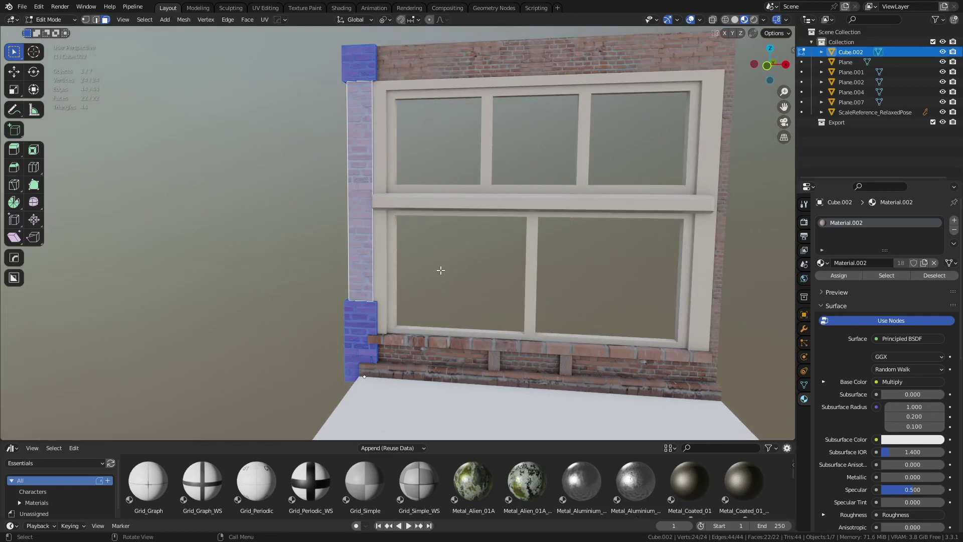
{"action": "key", "text": "u"}
{"action": "left_click", "coordinate": [437, 271]}
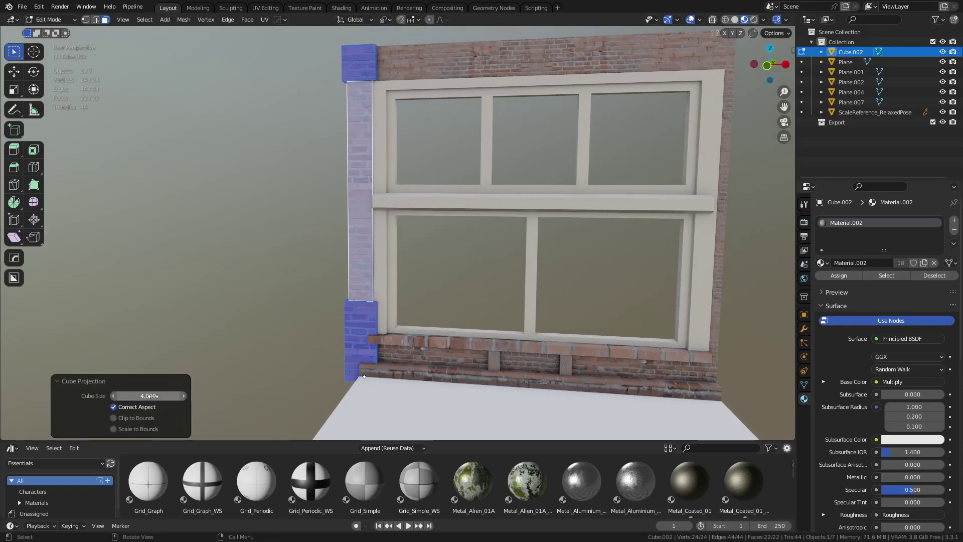
{"action": "left_click_drag", "start_coordinate": [151, 395], "coordinate": [202, 396]}
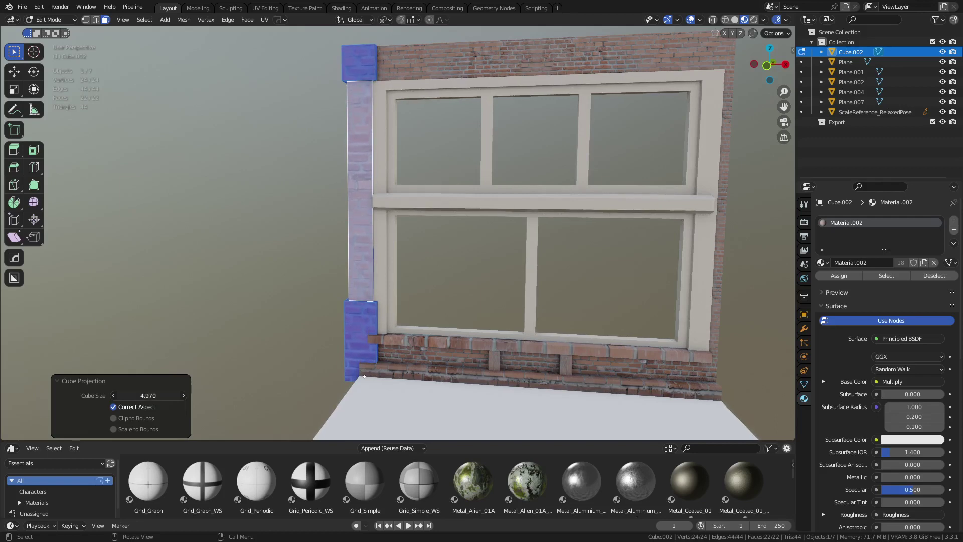
{"action": "key", "text": "Tab"}
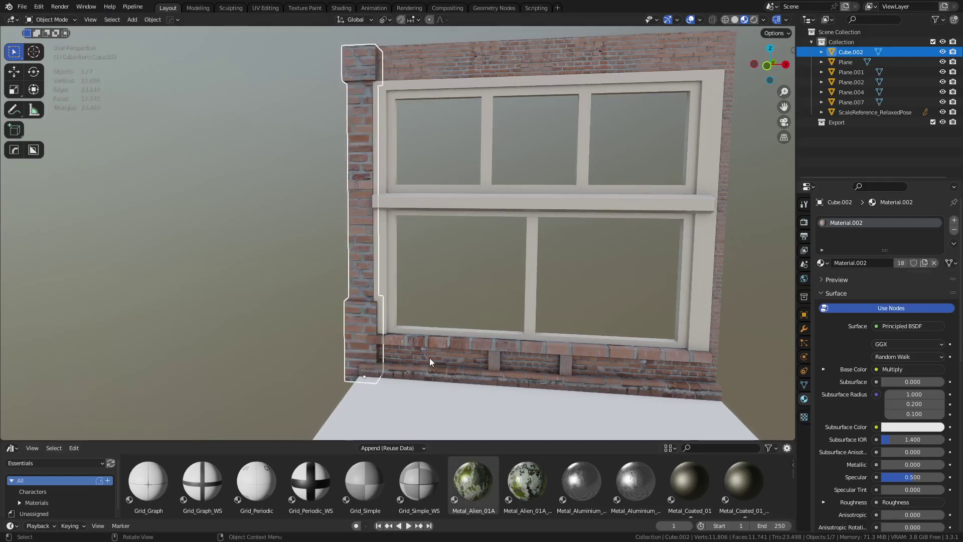
{"action": "key", "text": "alt+a"}
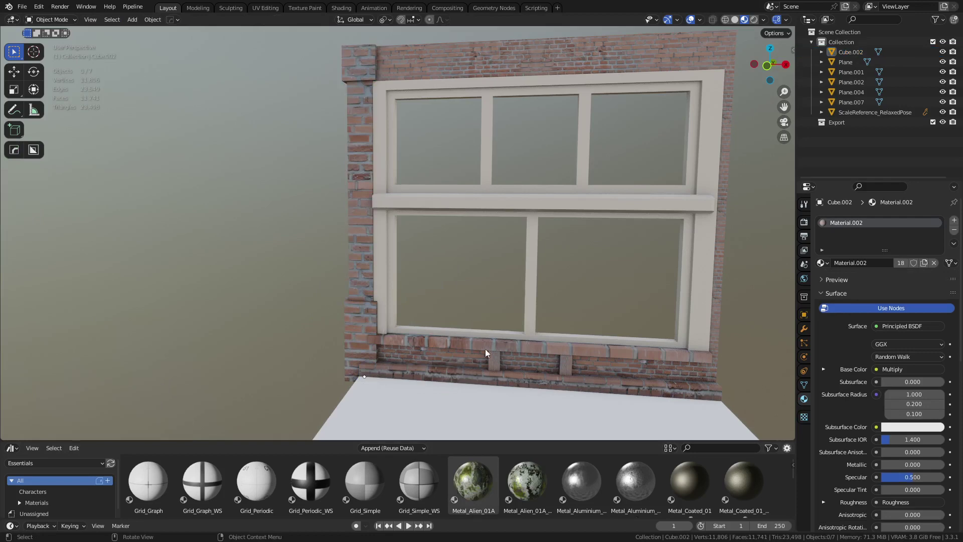
Step: Rerun the cube projection on the brick pillar with a slightly larger cube size and return to Object Mode
{"action": "left_click", "coordinate": [441, 360]}
{"action": "middle_click_drag", "start_coordinate": [539, 370], "coordinate": [418, 271]}
{"action": "middle_click_drag", "start_coordinate": [395, 309], "coordinate": [419, 321]}
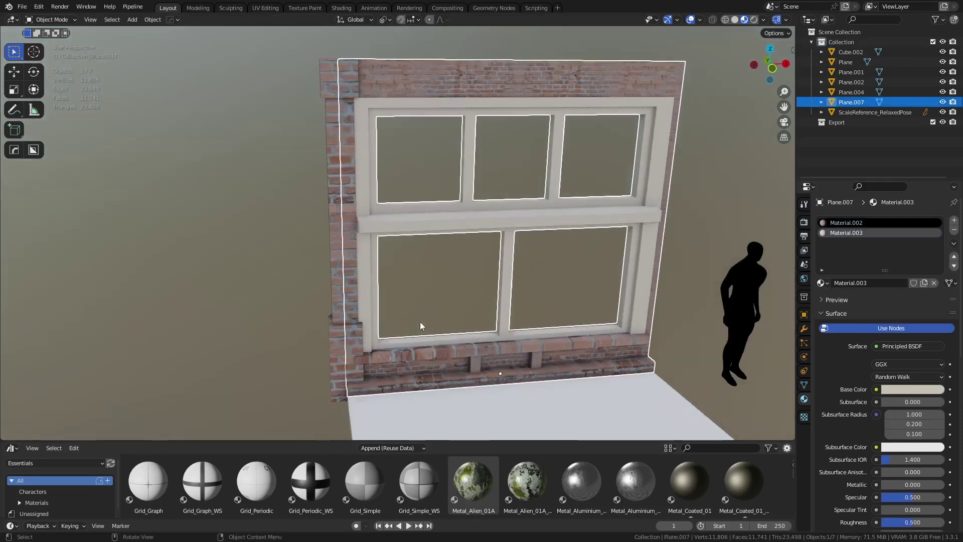
{"action": "middle_click_drag", "start_coordinate": [518, 338], "coordinate": [455, 330]}
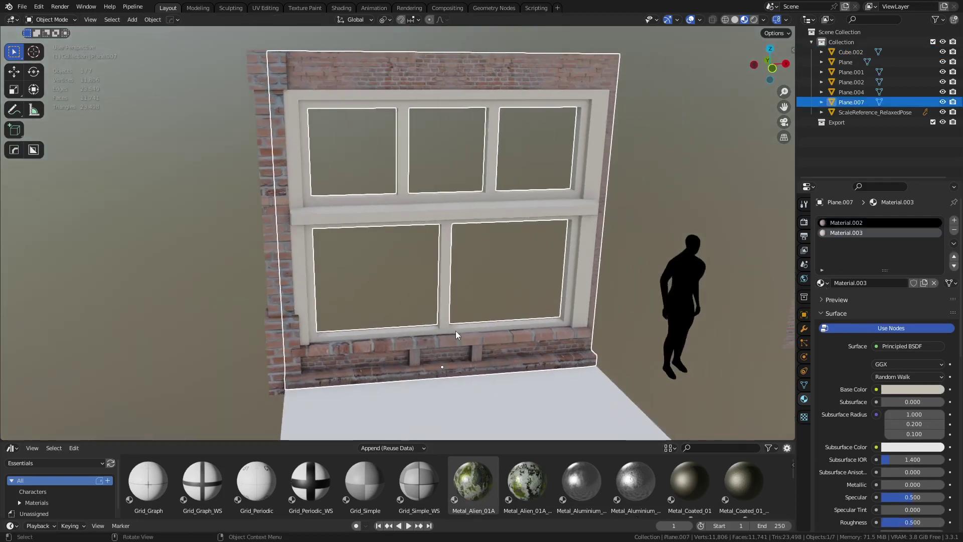
{"action": "left_click", "coordinate": [283, 327]}
{"action": "key", "text": "Tab"}
{"action": "middle_click_drag", "start_coordinate": [282, 327], "coordinate": [399, 346]}
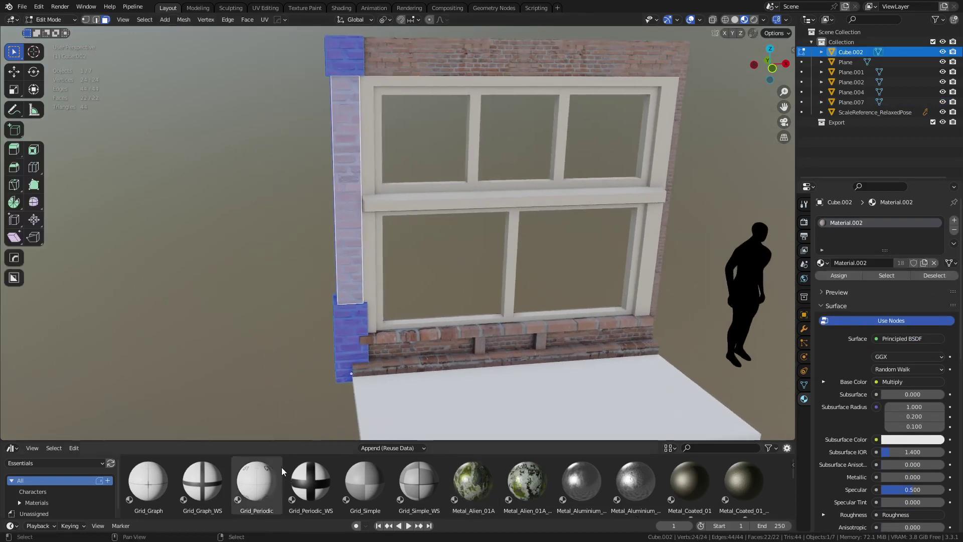
{"action": "key", "text": "u"}
{"action": "left_click", "coordinate": [489, 342]}
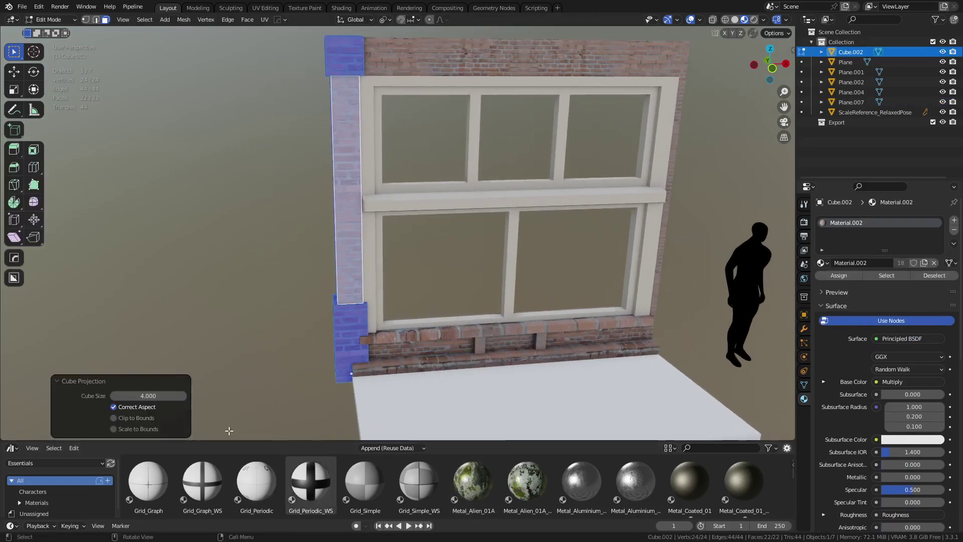
{"action": "left_click_drag", "start_coordinate": [136, 396], "coordinate": [172, 396]}
{"action": "key", "text": "Tab"}
Step: Select the window mesh's brick panels under the sill and above the frame in Edit Mode, then switch to the UV Editing workspace
{"action": "left_click", "coordinate": [440, 335]}
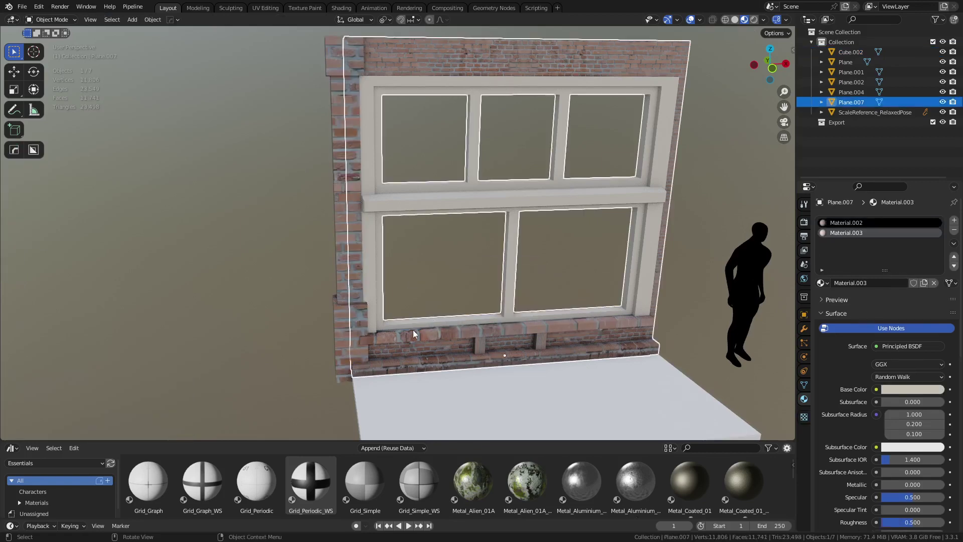
{"action": "key", "text": "Tab"}
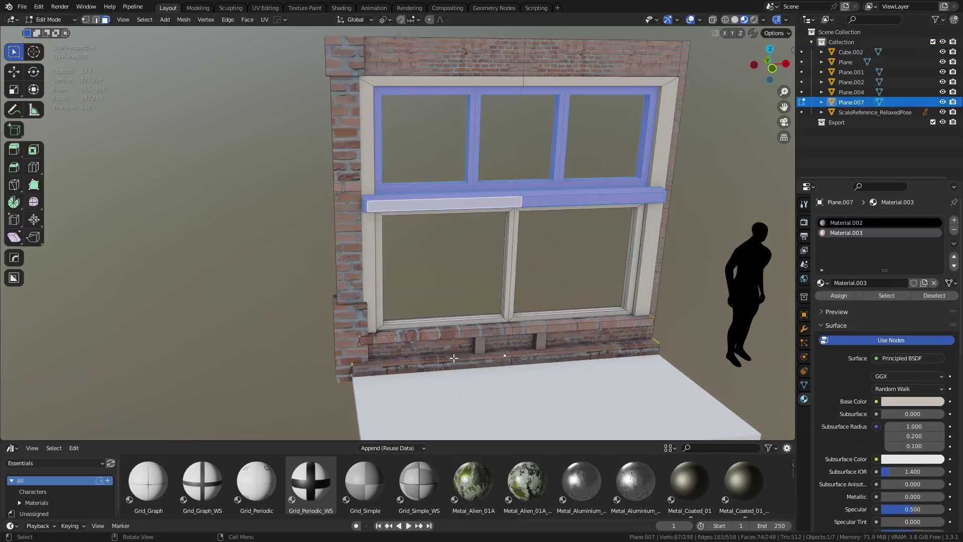
{"action": "left_click", "coordinate": [511, 348]}
{"action": "left_click", "coordinate": [523, 346], "text": "shift"}
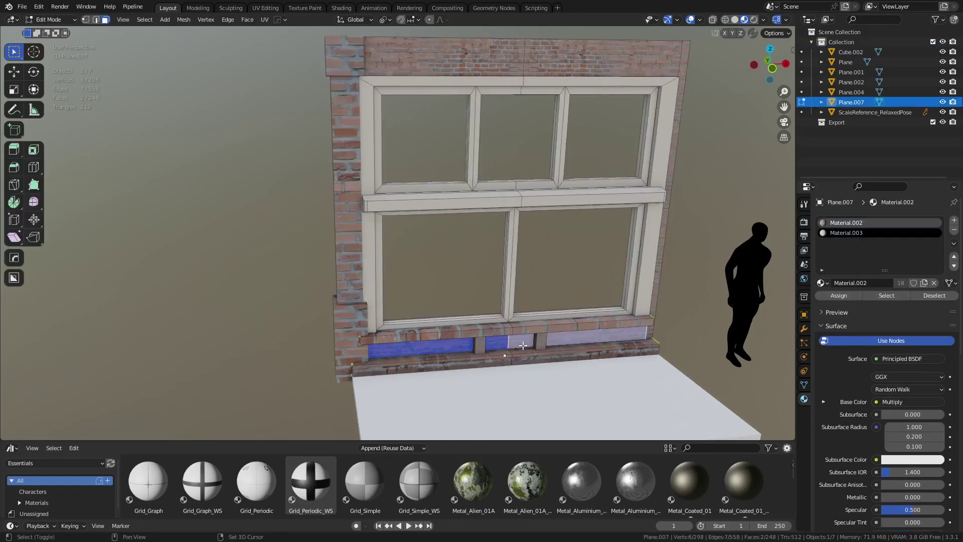
{"action": "left_click", "coordinate": [549, 67], "text": "shift"}
{"action": "left_click", "coordinate": [472, 54], "text": "shift"}
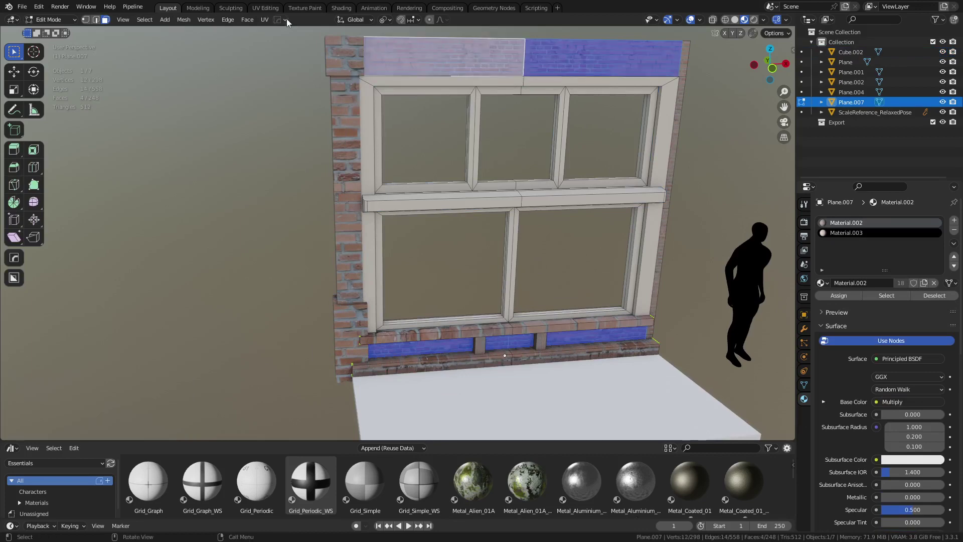
{"action": "left_click", "coordinate": [265, 8]}
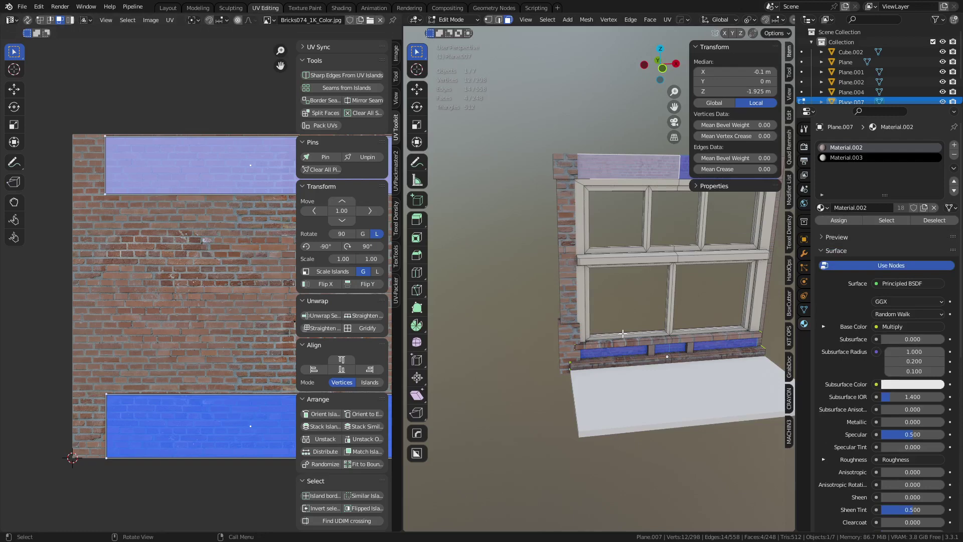
Step: Isolate the window object in local view and clear its face selection
{"action": "left_click", "coordinate": [635, 164]}
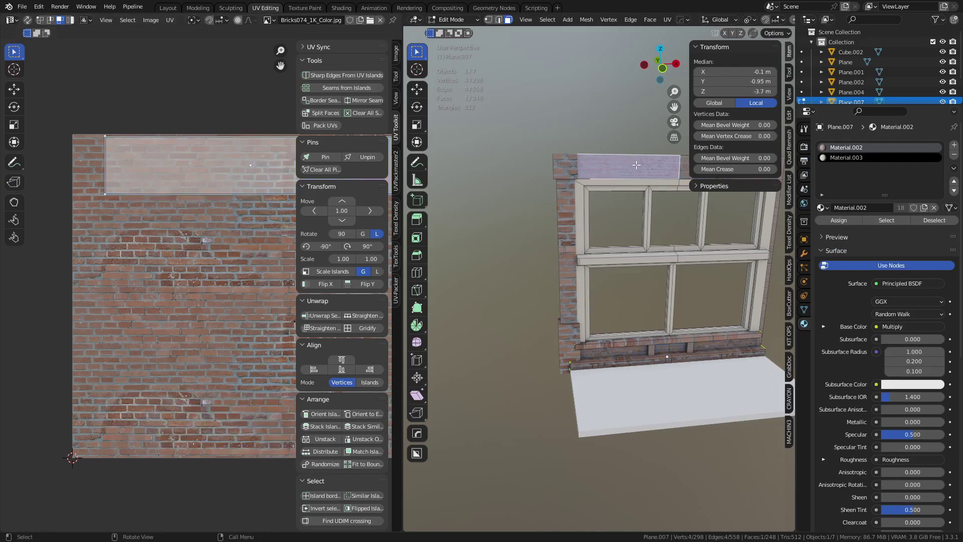
{"action": "key", "text": "l"}
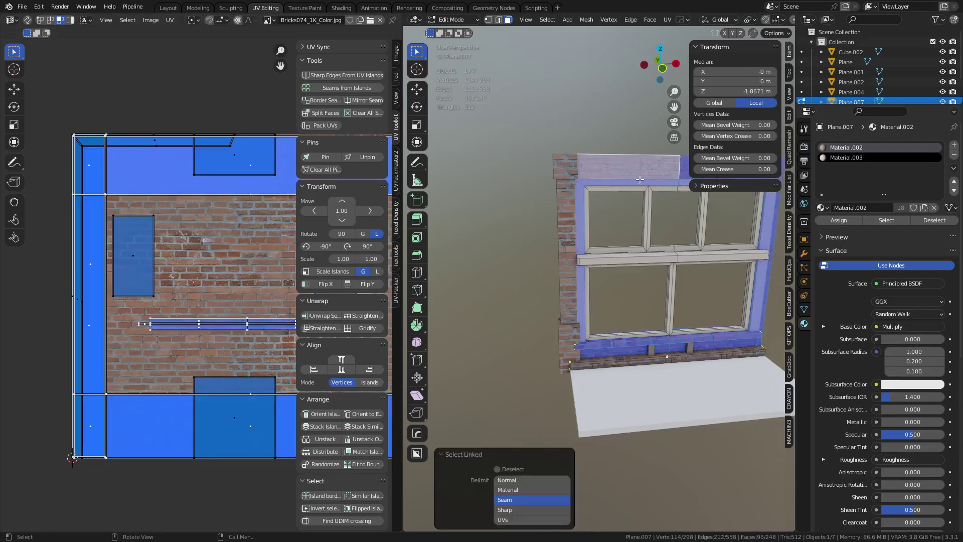
{"action": "key", "text": "KP_Divide"}
{"action": "left_click", "coordinate": [514, 473]}
{"action": "middle_click_drag", "start_coordinate": [556, 444], "coordinate": [583, 397]}
Step: Select the window wall's brick faces beneath the sill, along the left side edge and above the frame
{"action": "left_click", "coordinate": [559, 384]}
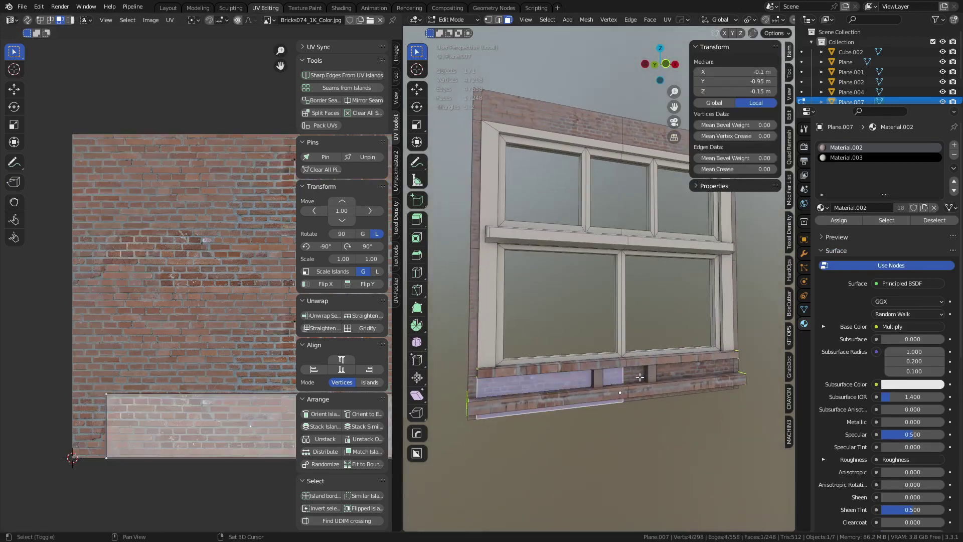
{"action": "left_click", "coordinate": [639, 378], "text": "shift"}
{"action": "left_click", "coordinate": [474, 384], "text": "shift"}
{"action": "left_click", "coordinate": [472, 350], "text": "shift"}
{"action": "middle_click_drag", "start_coordinate": [497, 156], "coordinate": [483, 200], "text": "shift"}
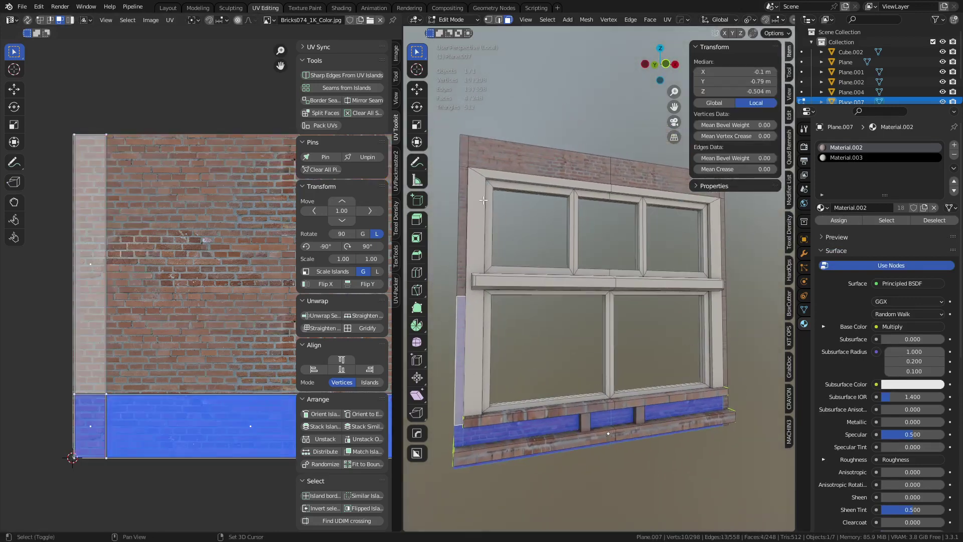
{"action": "left_click", "coordinate": [465, 156], "text": "shift"}
{"action": "left_click", "coordinate": [463, 179], "text": "shift"}
{"action": "left_click", "coordinate": [561, 166], "text": "shift"}
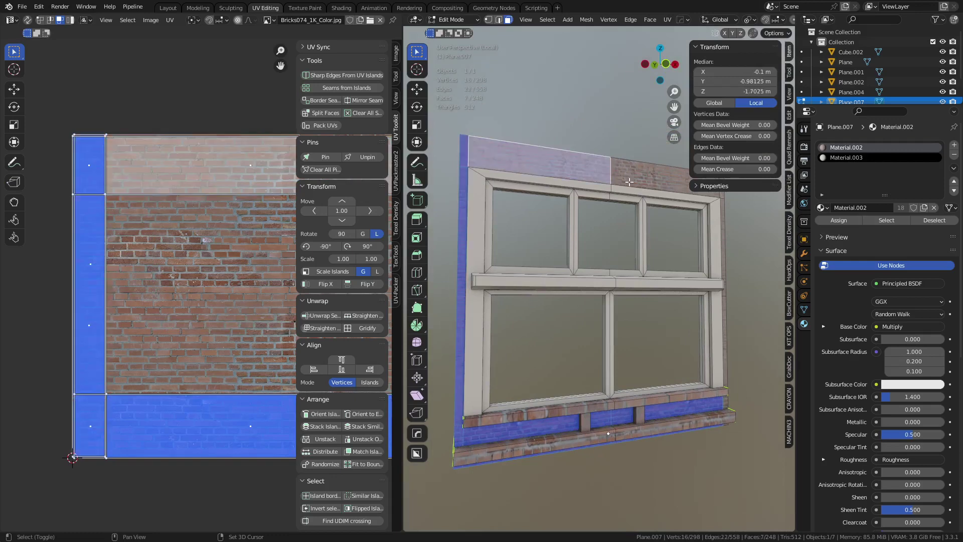
{"action": "left_click", "coordinate": [653, 171], "text": "shift"}
Step: Add the brick faces along the window wall's right side edge, including both corners, to the selection
{"action": "middle_click_drag", "start_coordinate": [762, 287], "coordinate": [671, 296]}
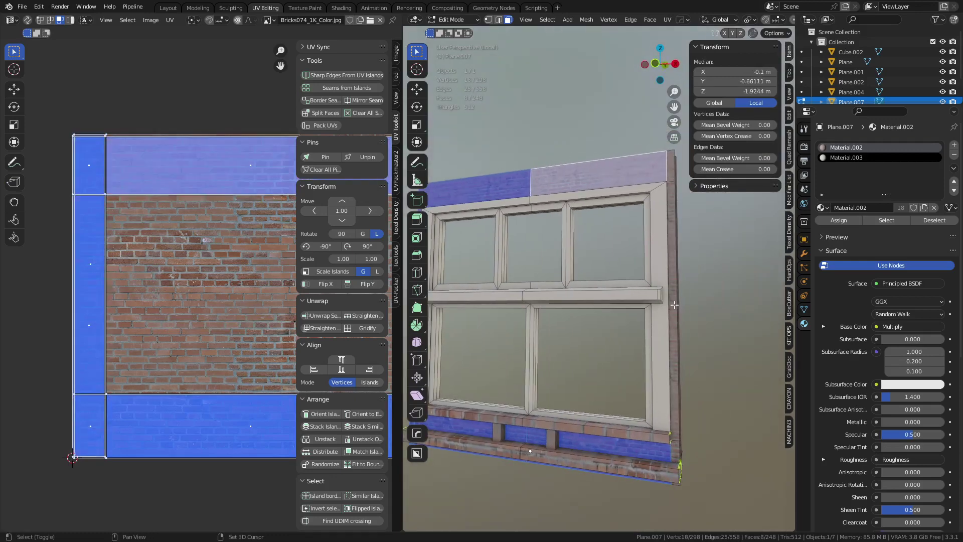
{"action": "left_click", "coordinate": [674, 304], "text": "shift"}
{"action": "left_click", "coordinate": [673, 370], "text": "shift"}
{"action": "left_click", "coordinate": [672, 176], "text": "shift"}
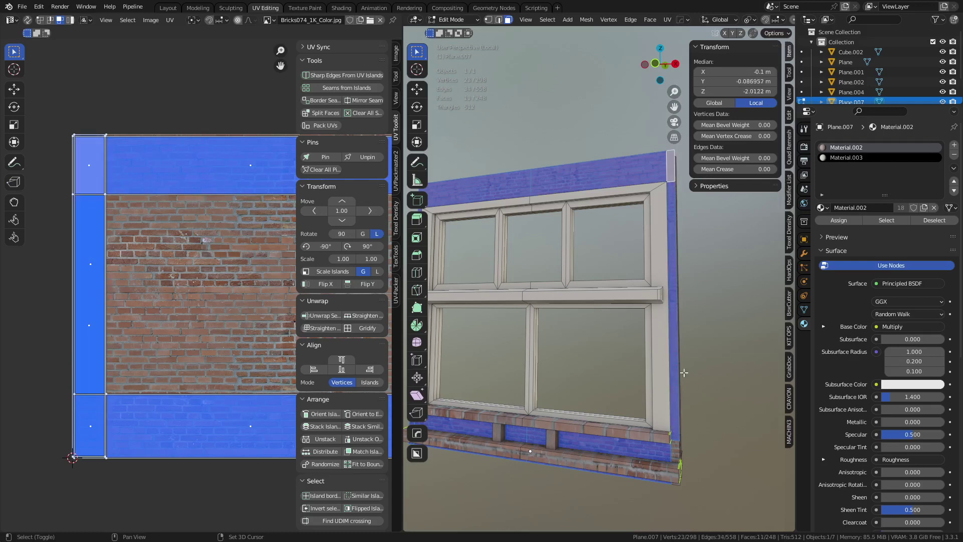
{"action": "middle_click_drag", "start_coordinate": [673, 178], "coordinate": [669, 98], "text": "shift"}
{"action": "left_click", "coordinate": [669, 393], "text": "shift"}
{"action": "left_click", "coordinate": [670, 374], "text": "shift"}
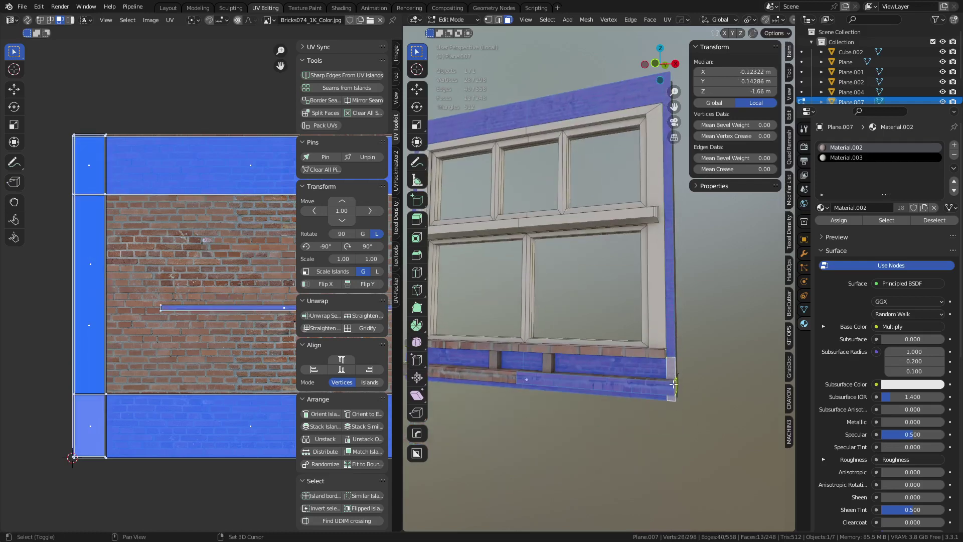
{"action": "key", "text": "ctrl+z"}
{"action": "key", "text": "ctrl+z"}
{"action": "left_click", "coordinate": [673, 399], "text": "shift"}
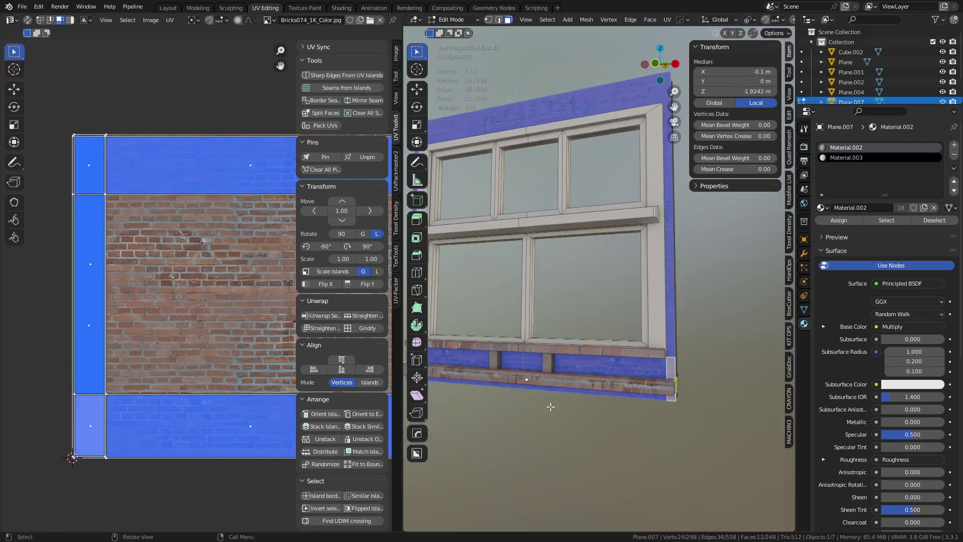
Step: Unwrap the selected window wall faces and return to Object Mode with nothing selected
{"action": "middle_click_drag", "start_coordinate": [550, 406], "coordinate": [596, 264]}
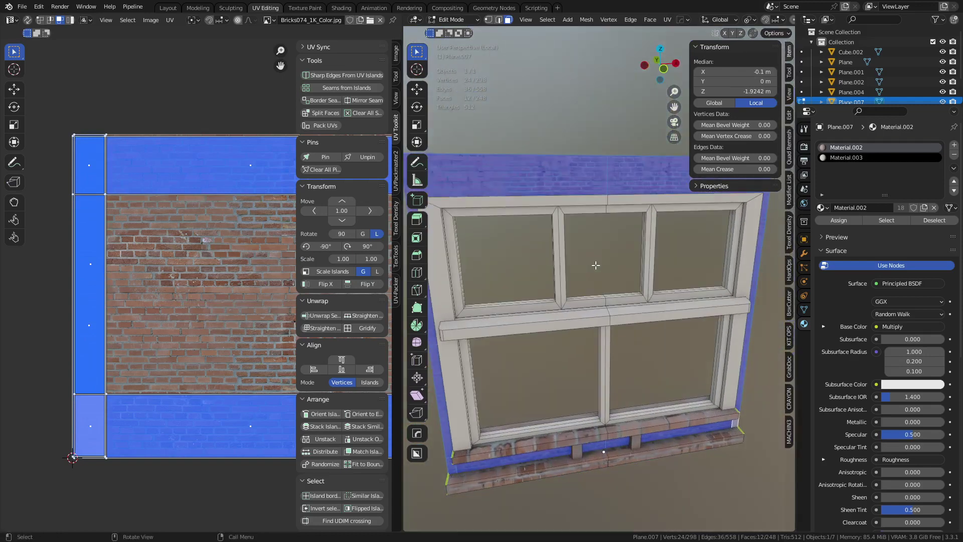
{"action": "key", "text": "u"}
{"action": "left_click", "coordinate": [573, 214]}
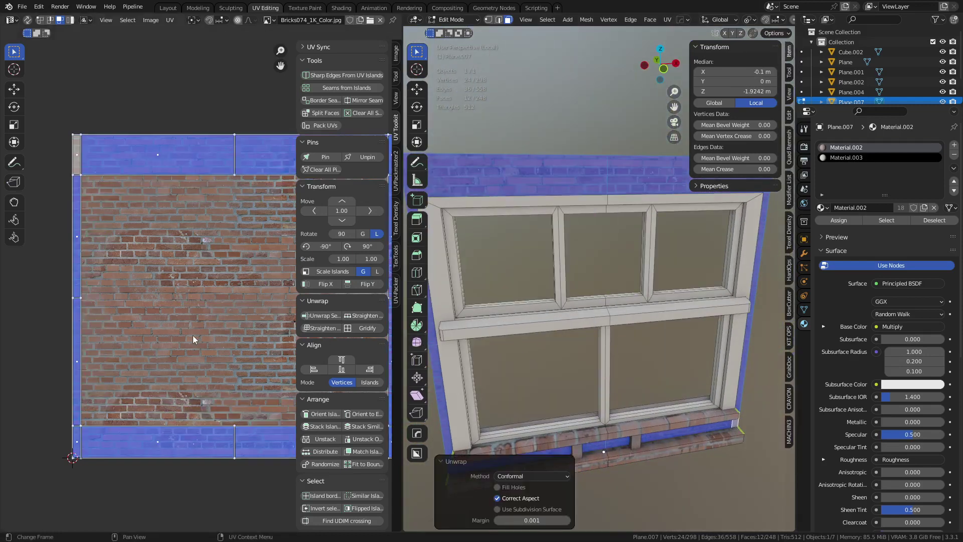
{"action": "middle_click_drag", "start_coordinate": [589, 456], "coordinate": [592, 445]}
{"action": "middle_click_drag", "start_coordinate": [592, 445], "coordinate": [609, 335], "text": "shift"}
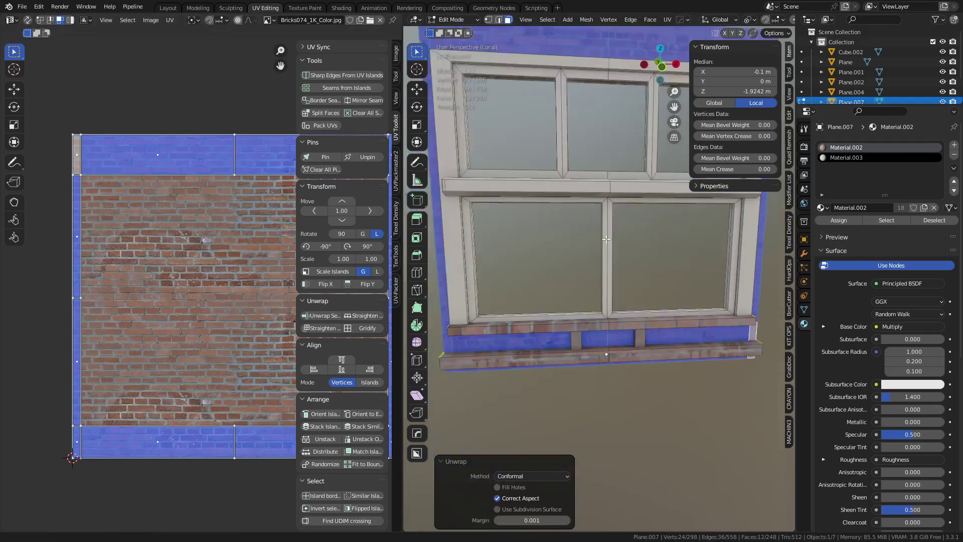
{"action": "scroll", "coordinate": [610, 334], "scroll_direction": "up", "scroll_amount": 2}
{"action": "key", "text": "Tab"}
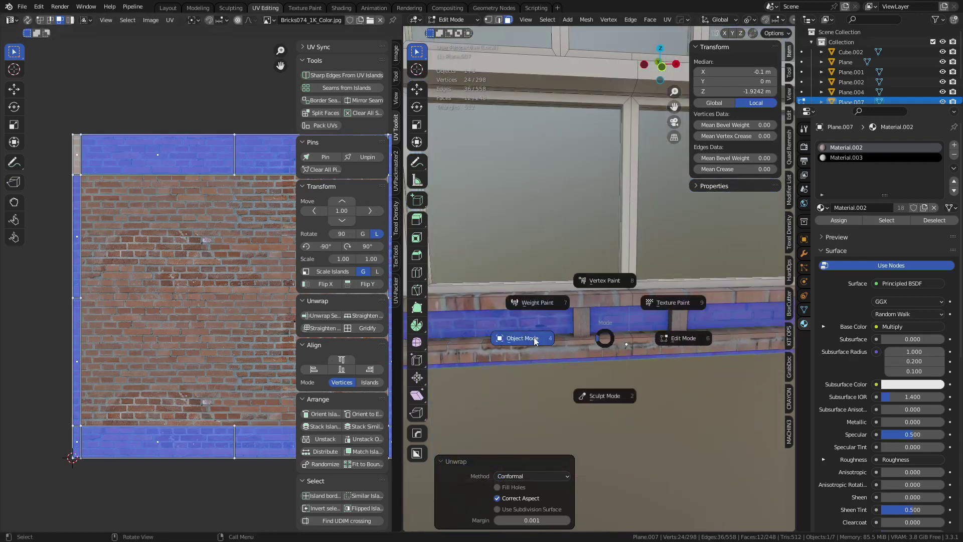
{"action": "left_click", "coordinate": [622, 402]}
{"action": "scroll", "coordinate": [585, 377], "scroll_direction": "down", "scroll_amount": 5}
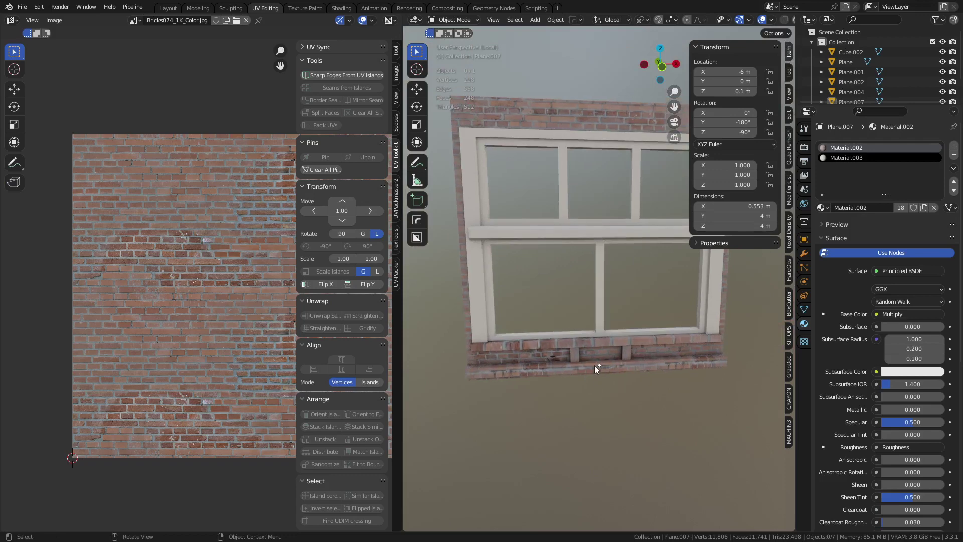
Step: Select the lower ledge's top and front faces in Edit Mode and scale up their UVs for smaller bricks
{"action": "left_click", "coordinate": [594, 365]}
{"action": "key", "text": "Tab"}
{"action": "left_click", "coordinate": [647, 365]}
{"action": "middle_click_drag", "start_coordinate": [647, 365], "coordinate": [572, 309]}
{"action": "scroll", "coordinate": [634, 365], "scroll_direction": "up", "scroll_amount": 5}
{"action": "left_click", "coordinate": [567, 304]}
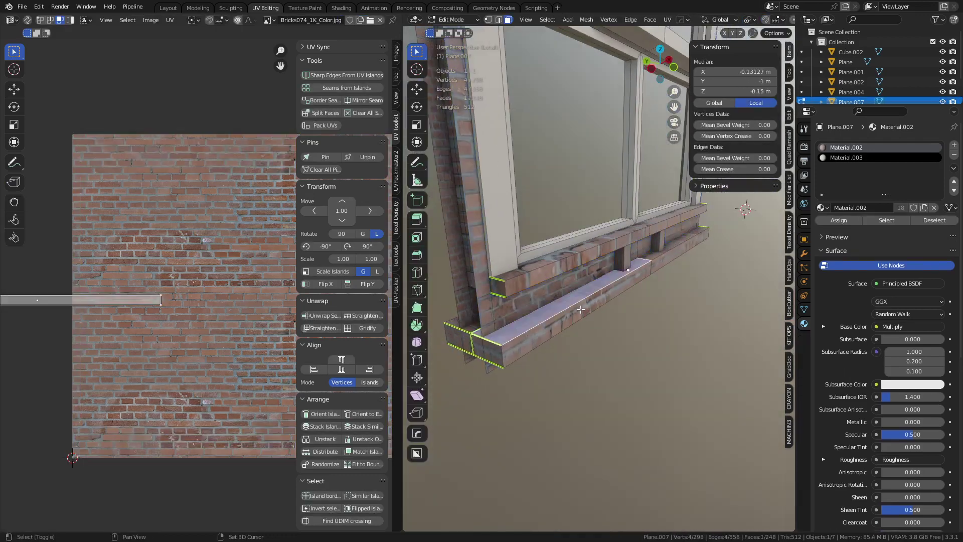
{"action": "left_click", "coordinate": [581, 309], "text": "shift"}
{"action": "left_click", "coordinate": [669, 261], "text": "shift"}
{"action": "left_click", "coordinate": [676, 243], "text": "shift"}
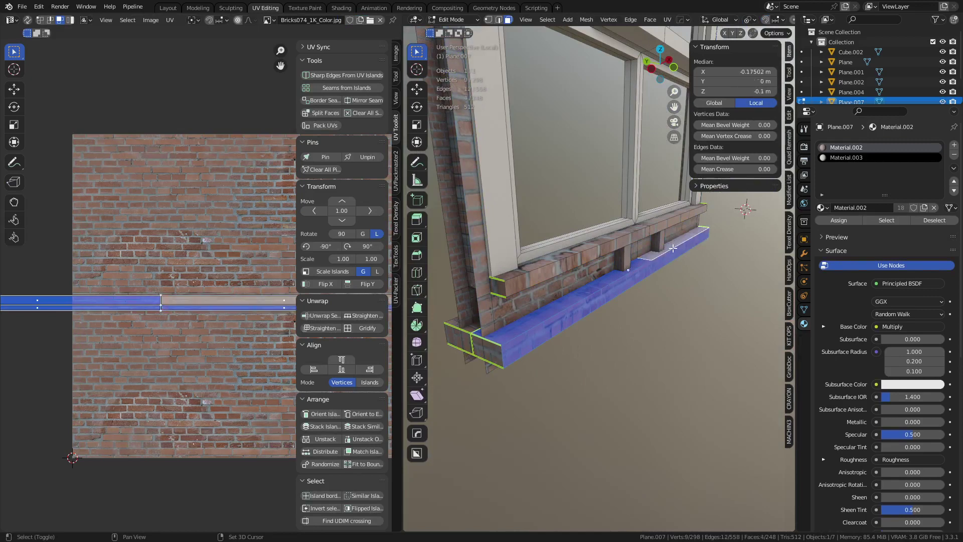
{"action": "key", "text": "s"}
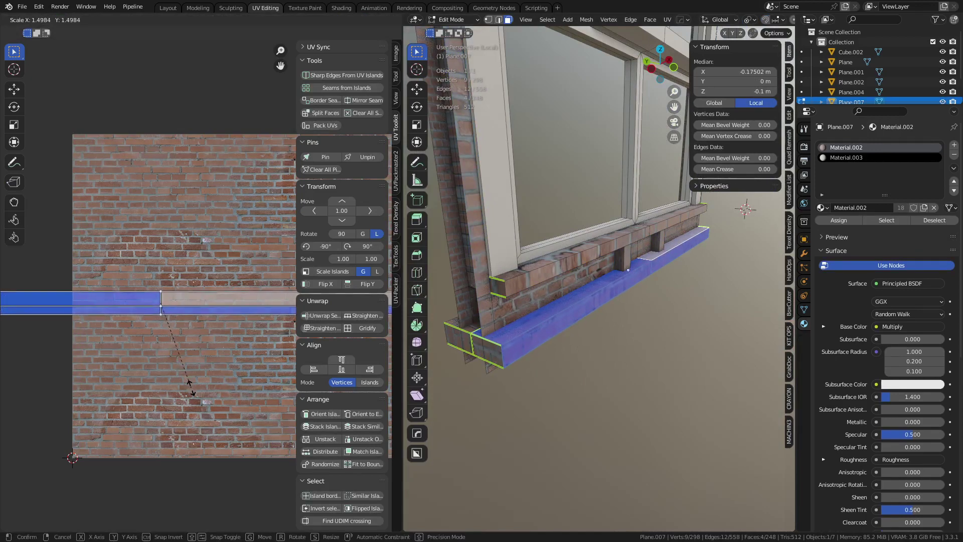
{"action": "left_click", "coordinate": [193, 395]}
{"action": "left_click", "coordinate": [573, 256]}
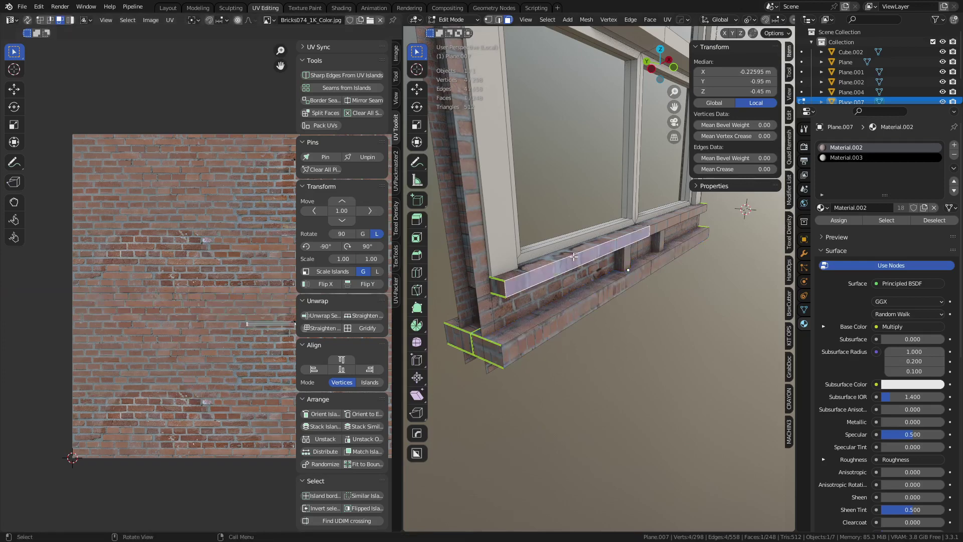
{"action": "key", "text": "l"}
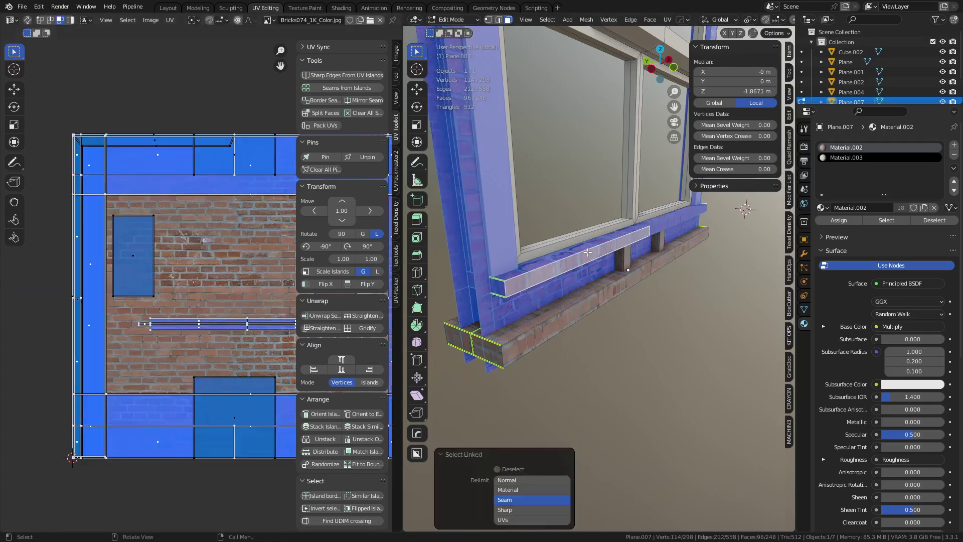
{"action": "left_click", "coordinate": [587, 252]}
{"action": "key", "text": "l"}
{"action": "left_click", "coordinate": [510, 284]}
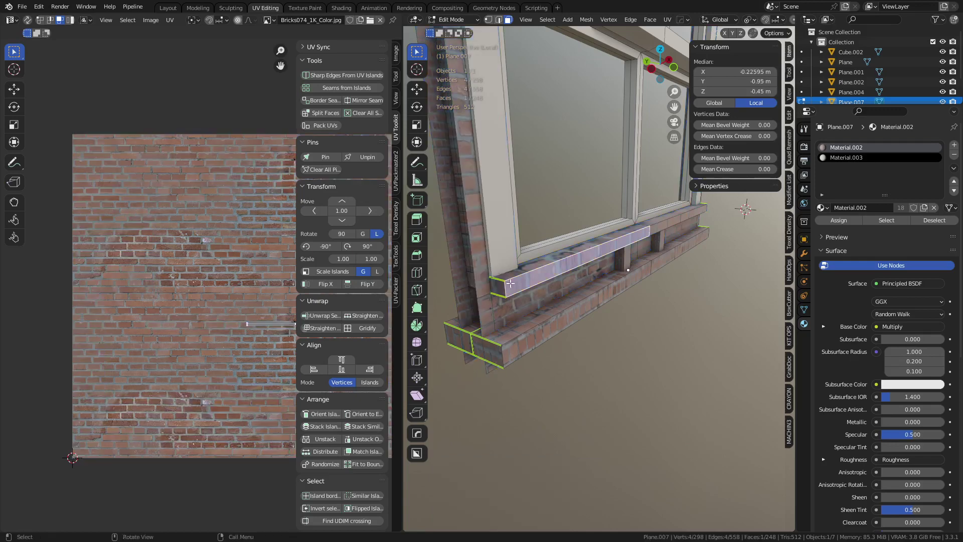
{"action": "left_click", "coordinate": [500, 285], "text": "shift"}
{"action": "key", "text": "l"}
{"action": "key", "text": "alt+a"}
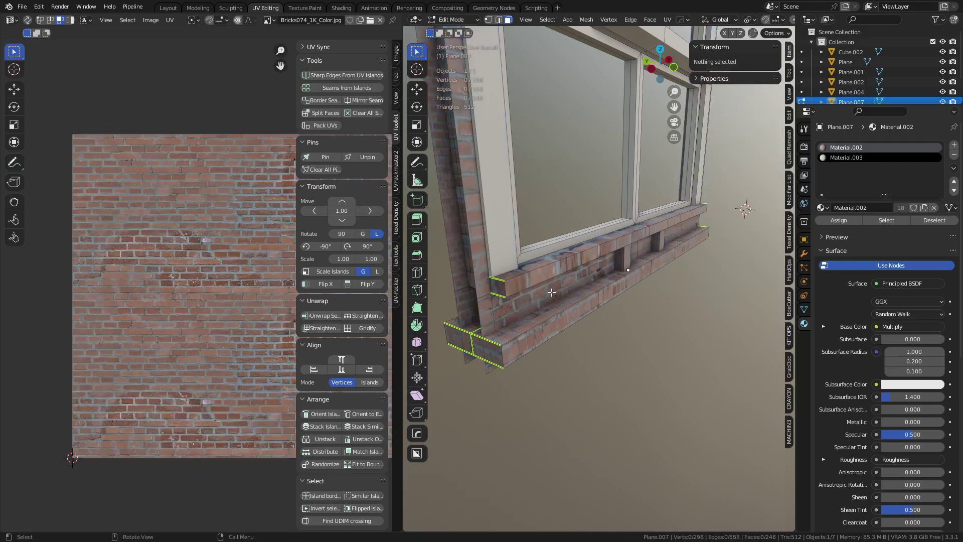
Step: Select the upper sill's front, top, underside and end faces, scale their UVs up about 1.86 times, and return to Object Mode
{"action": "left_click", "coordinate": [498, 289]}
{"action": "left_click", "coordinate": [535, 269], "text": "shift"}
{"action": "left_click", "coordinate": [536, 273], "text": "shift"}
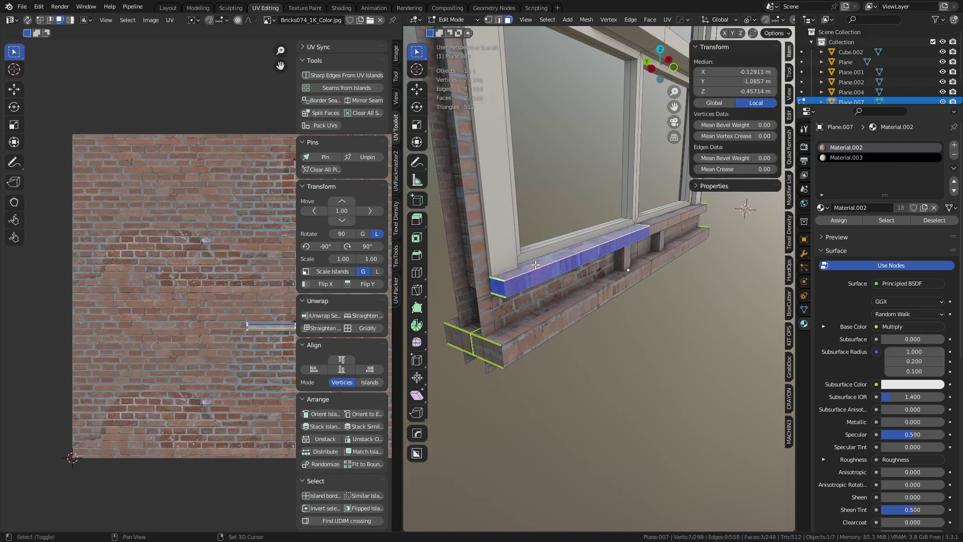
{"action": "middle_click_drag", "start_coordinate": [642, 276], "coordinate": [647, 346]}
{"action": "left_click", "coordinate": [603, 192], "text": "shift"}
{"action": "left_click", "coordinate": [616, 233], "text": "shift"}
{"action": "left_click", "coordinate": [624, 221], "text": "shift"}
{"action": "left_click", "coordinate": [636, 271], "text": "shift"}
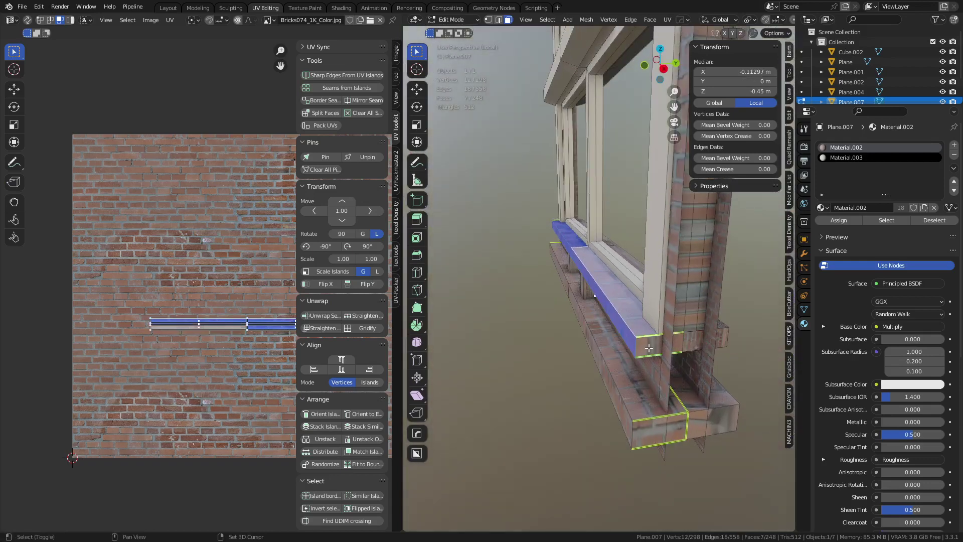
{"action": "left_click", "coordinate": [648, 346], "text": "shift"}
{"action": "key", "text": "s"}
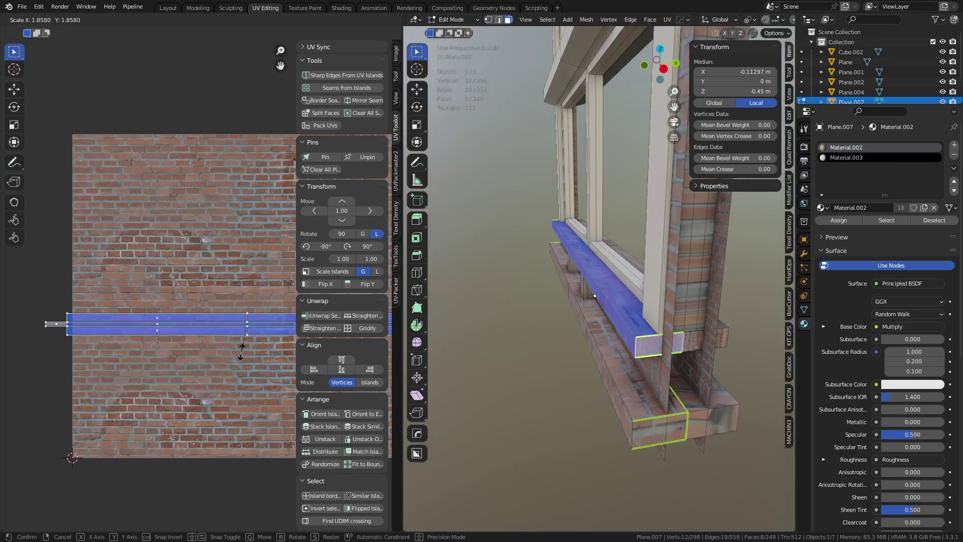
{"action": "left_click", "coordinate": [241, 351]}
{"action": "key", "text": "Tab"}
{"action": "middle_click_drag", "start_coordinate": [528, 355], "coordinate": [573, 325]}
{"action": "left_click", "coordinate": [573, 325]}
Step: Select the front and side faces of the two small support blocks between the sill and ledge in Edit Mode
{"action": "middle_click_drag", "start_coordinate": [521, 250], "coordinate": [642, 363]}
{"action": "scroll", "coordinate": [580, 390], "scroll_direction": "down", "scroll_amount": 5}
{"action": "middle_click_drag", "start_coordinate": [580, 390], "coordinate": [572, 354]}
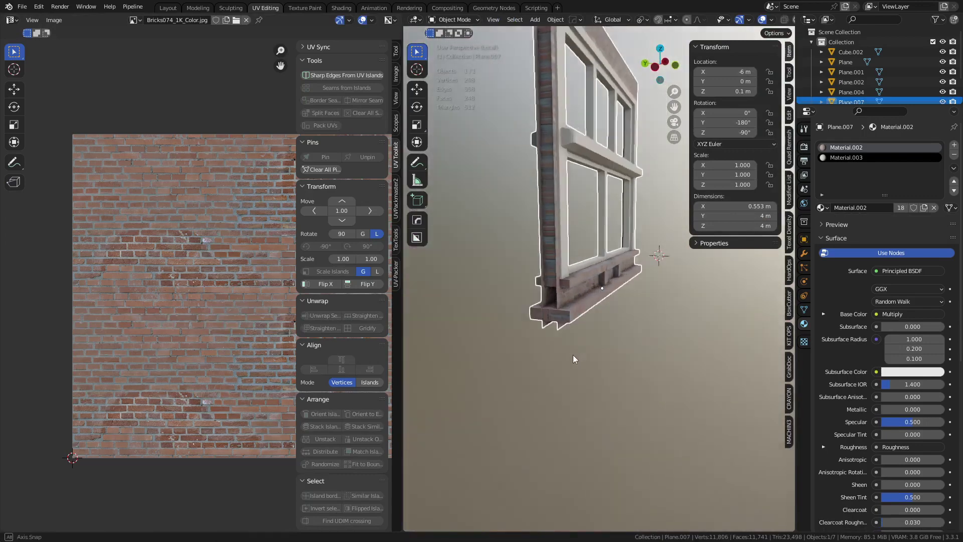
{"action": "scroll", "coordinate": [556, 344], "scroll_direction": "up", "scroll_amount": 6}
{"action": "middle_click_drag", "start_coordinate": [573, 300], "coordinate": [527, 303]}
{"action": "key", "text": "Tab"}
{"action": "left_click", "coordinate": [534, 320]}
{"action": "left_click", "coordinate": [520, 320], "text": "shift"}
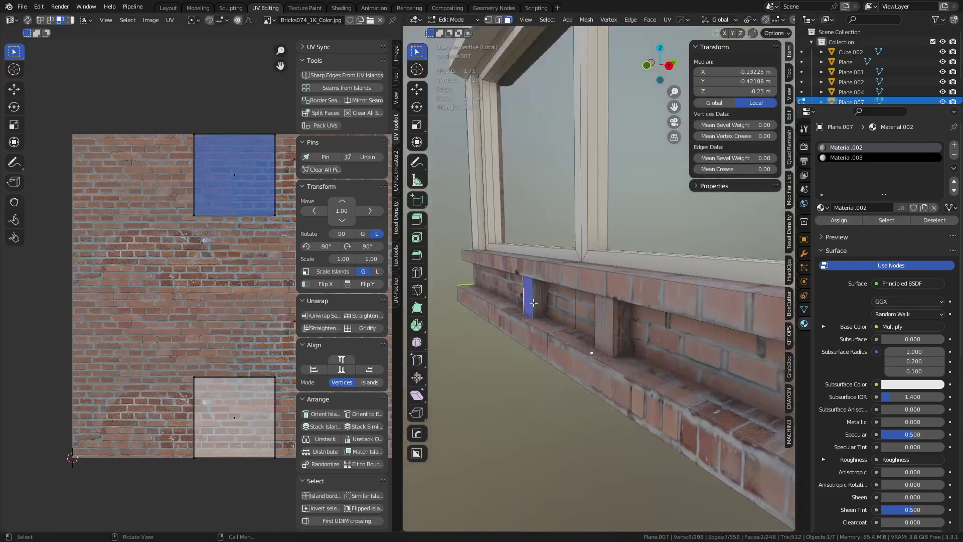
{"action": "scroll", "coordinate": [523, 302], "scroll_direction": "up", "scroll_amount": 2}
{"action": "left_click", "coordinate": [523, 304], "text": "shift"}
{"action": "left_click", "coordinate": [630, 357], "text": "shift"}
{"action": "left_click", "coordinate": [607, 355], "text": "shift"}
{"action": "middle_click_drag", "start_coordinate": [607, 355], "coordinate": [698, 370]}
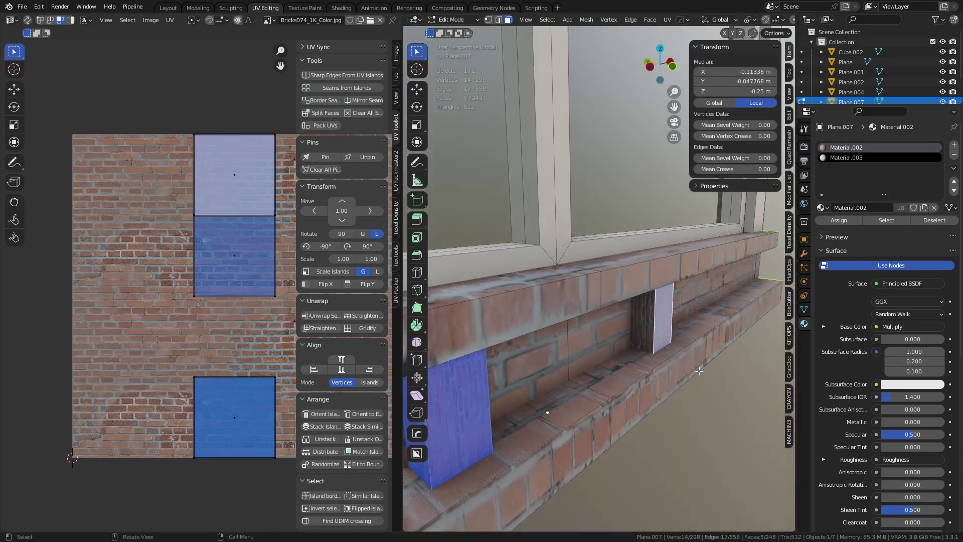
{"action": "left_click", "coordinate": [650, 336], "text": "shift"}
Step: Cube-project the support block faces, adjust the projection's cube size, then return to Object Mode and deselect
{"action": "key", "text": "u"}
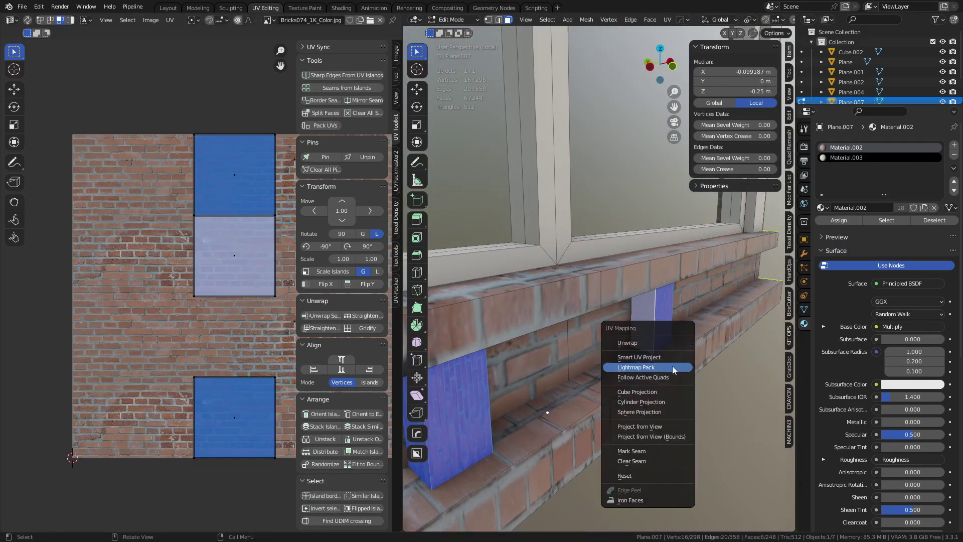
{"action": "left_click", "coordinate": [658, 392]}
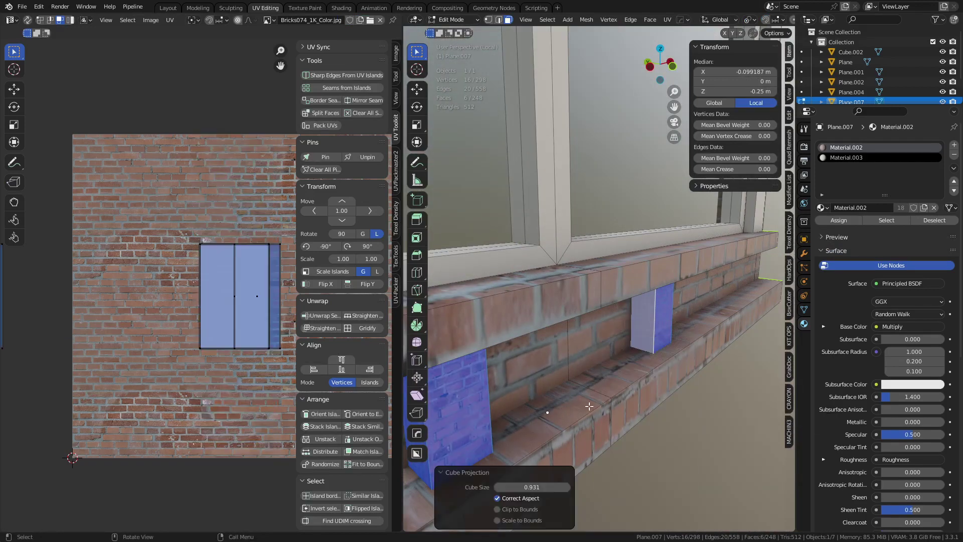
{"action": "left_click_drag", "start_coordinate": [531, 487], "coordinate": [579, 458]}
{"action": "left_click", "coordinate": [567, 313]}
{"action": "scroll", "coordinate": [567, 315], "scroll_direction": "down", "scroll_amount": 3}
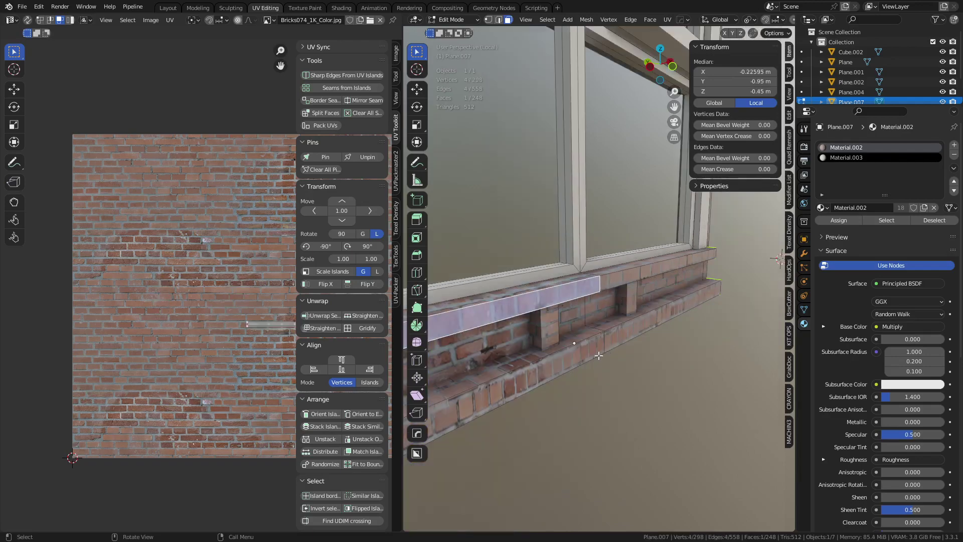
{"action": "middle_click_drag", "start_coordinate": [598, 343], "coordinate": [574, 345]}
{"action": "key", "text": "Tab"}
{"action": "left_click", "coordinate": [577, 419]}
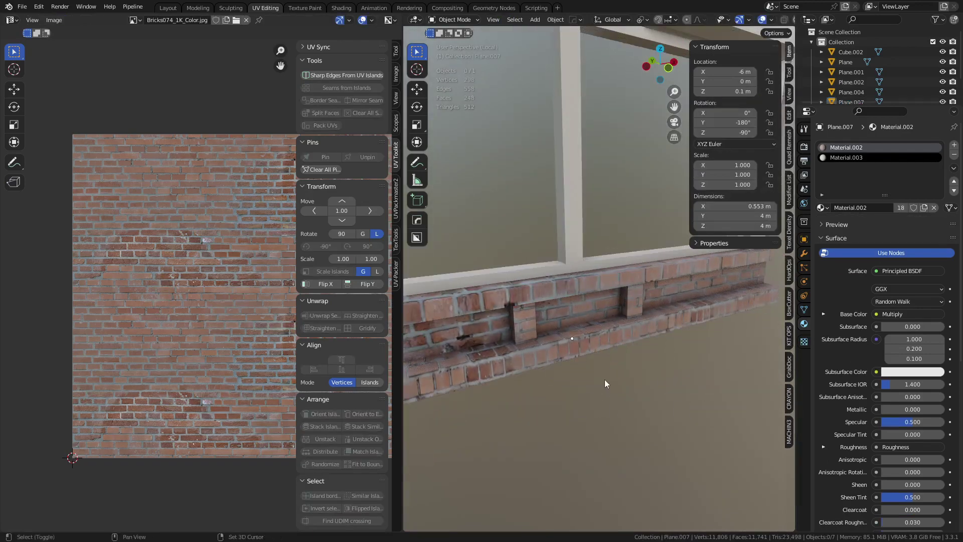
Step: Examine the brick scale and texture orientation along the sill, the ledge and the wall around the window
{"action": "middle_click_drag", "start_coordinate": [456, 401], "coordinate": [602, 381], "text": "shift"}
{"action": "scroll", "coordinate": [596, 393], "scroll_direction": "down", "scroll_amount": 1}
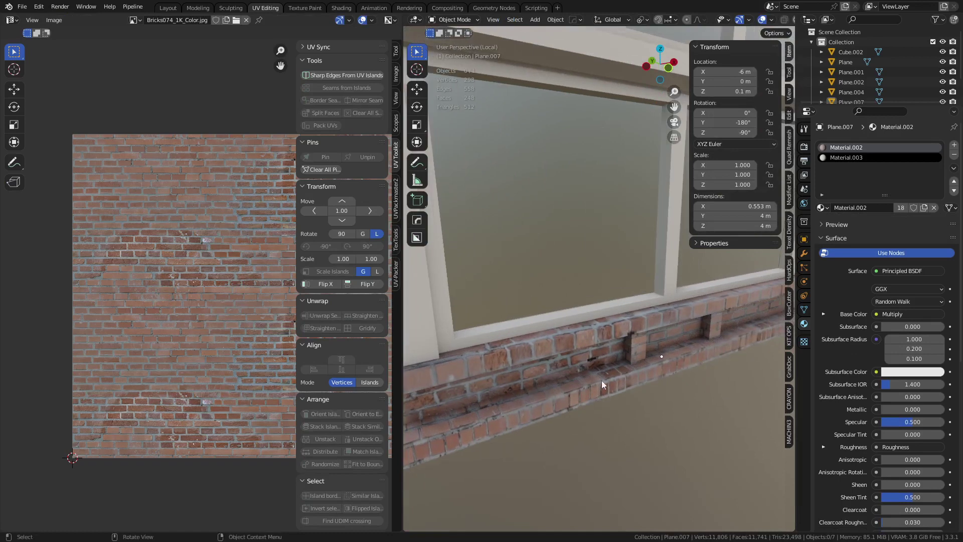
{"action": "scroll", "coordinate": [646, 368], "scroll_direction": "down", "scroll_amount": 3}
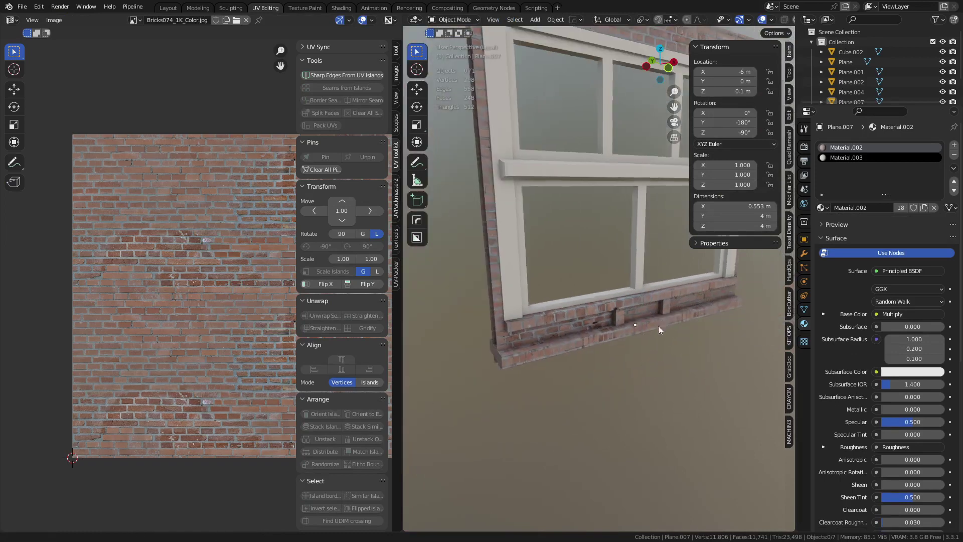
{"action": "middle_click_drag", "start_coordinate": [658, 326], "coordinate": [592, 354], "text": "shift"}
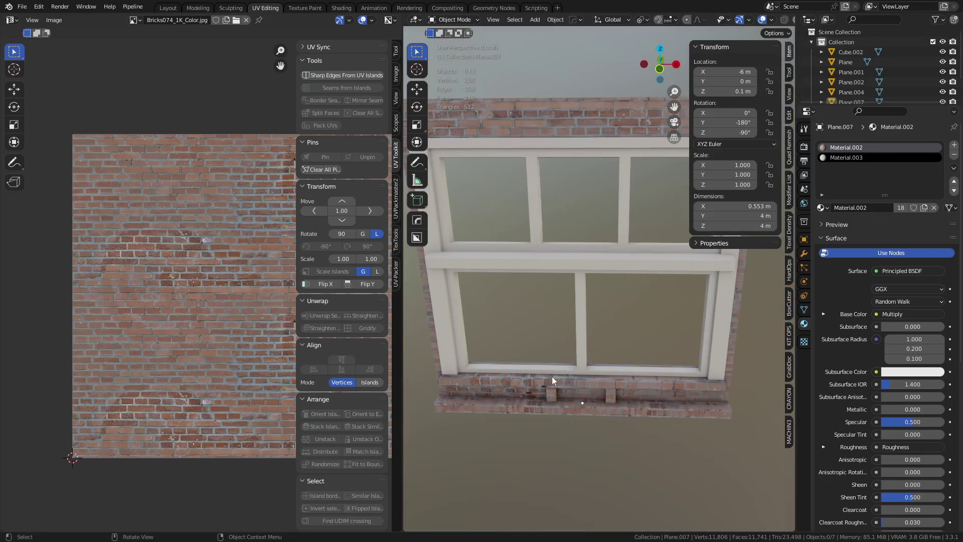
{"action": "middle_click_drag", "start_coordinate": [650, 407], "coordinate": [533, 344]}
{"action": "scroll", "coordinate": [593, 269], "scroll_direction": "up", "scroll_amount": 3}
{"action": "middle_click_drag", "start_coordinate": [593, 269], "coordinate": [563, 241], "text": "shift"}
{"action": "scroll", "coordinate": [569, 234], "scroll_direction": "up", "scroll_amount": 6}
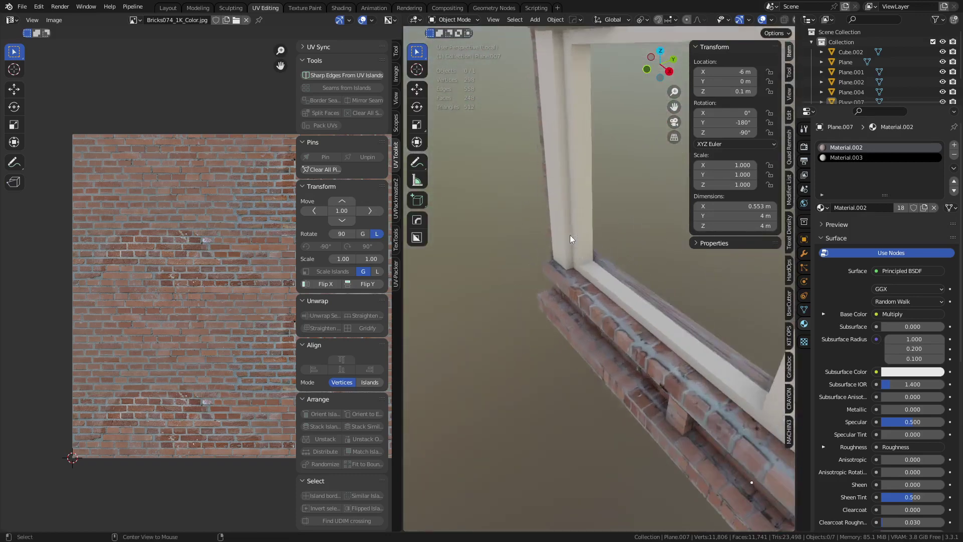
Step: Select all of the window mesh's faces in Edit Mode, then return to Object Mode with the object selected
{"action": "left_click", "coordinate": [610, 315]}
{"action": "key", "text": "Tab"}
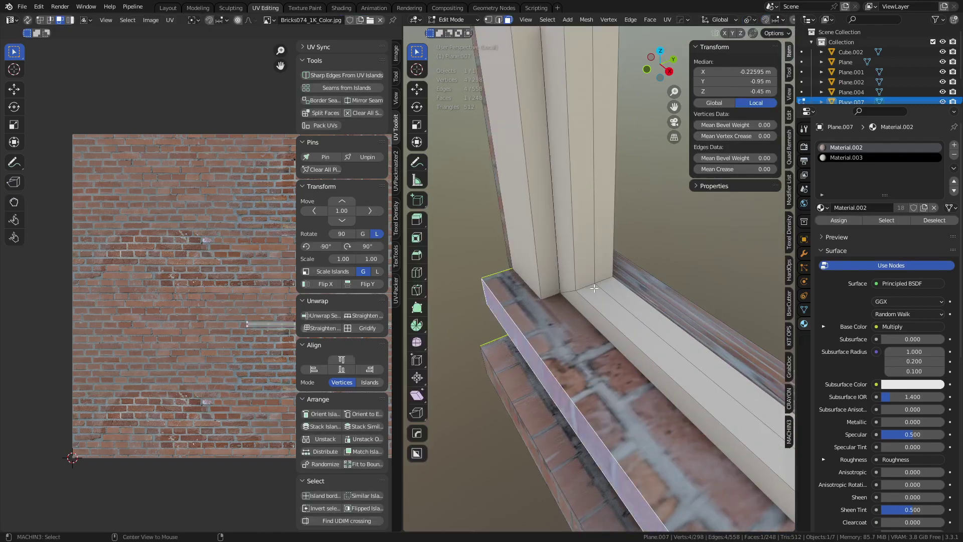
{"action": "left_click", "coordinate": [593, 288], "text": "alt"}
{"action": "key", "text": "a"}
{"action": "key", "text": "ctrl+Tab"}
{"action": "left_click", "coordinate": [548, 290]}
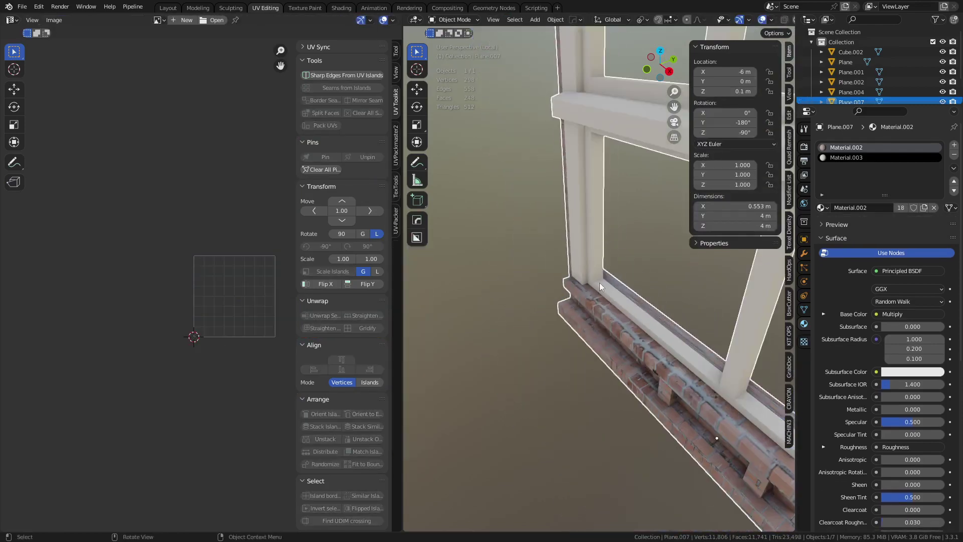
Step: Exit the isolated local view, switch to the Layout workspace and frame the selected window's lower frame and brick sill
{"action": "key", "text": "KP_Divide"}
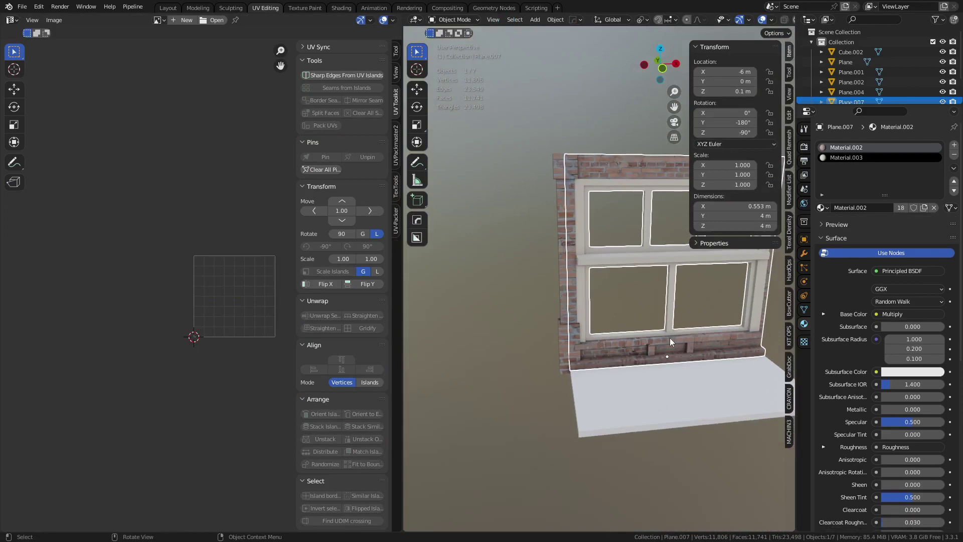
{"action": "left_click", "coordinate": [168, 8]}
{"action": "key", "text": "grave"}
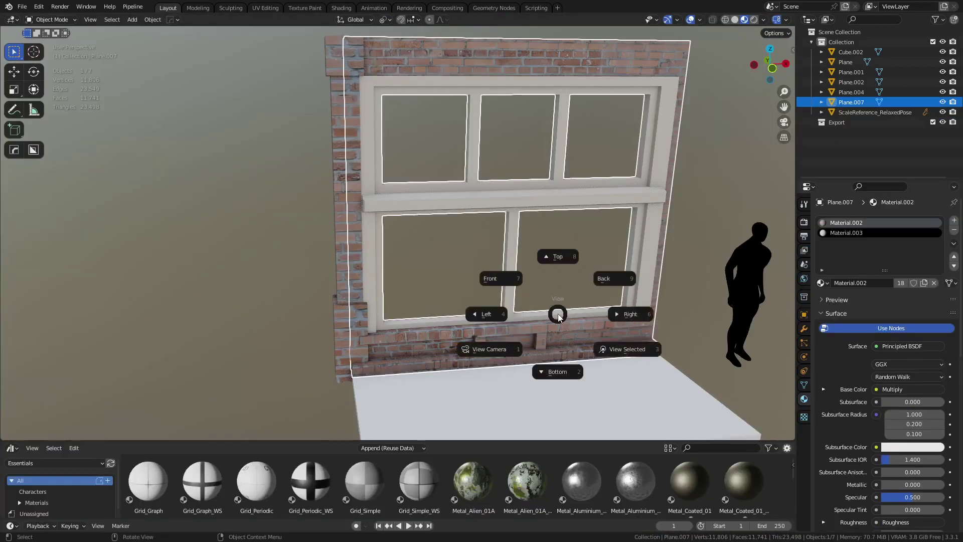
{"action": "left_click", "coordinate": [630, 354]}
{"action": "middle_click_drag", "start_coordinate": [631, 357], "coordinate": [529, 347]}
{"action": "scroll", "coordinate": [482, 345], "scroll_direction": "up", "scroll_amount": 3}
{"action": "middle_click_drag", "start_coordinate": [457, 343], "coordinate": [415, 265], "text": "shift"}
{"action": "scroll", "coordinate": [534, 252], "scroll_direction": "up", "scroll_amount": 3}
{"action": "scroll", "coordinate": [400, 259], "scroll_direction": "up", "scroll_amount": 1}
Step: Symmetrize the window mesh along X from the negative to the positive side, then return to Object Mode and deselect
{"action": "key", "text": "Tab"}
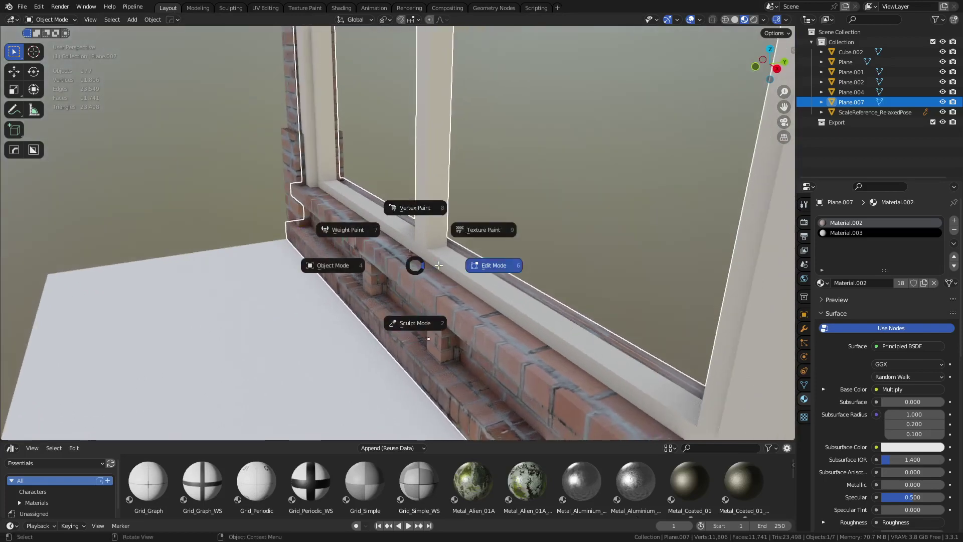
{"action": "left_click", "coordinate": [441, 265]}
{"action": "key", "text": "alt+x"}
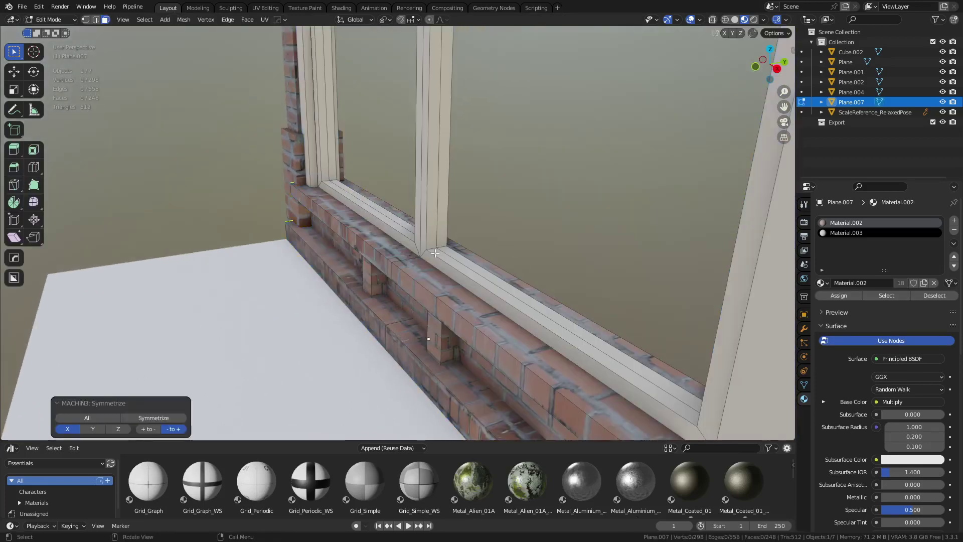
{"action": "left_click", "coordinate": [435, 253]}
{"action": "key", "text": "Tab"}
{"action": "left_click", "coordinate": [367, 256]}
{"action": "left_click", "coordinate": [532, 187]}
{"action": "middle_click_drag", "start_coordinate": [320, 263], "coordinate": [335, 255]}
{"action": "middle_click_drag", "start_coordinate": [432, 255], "coordinate": [483, 310], "text": "shift"}
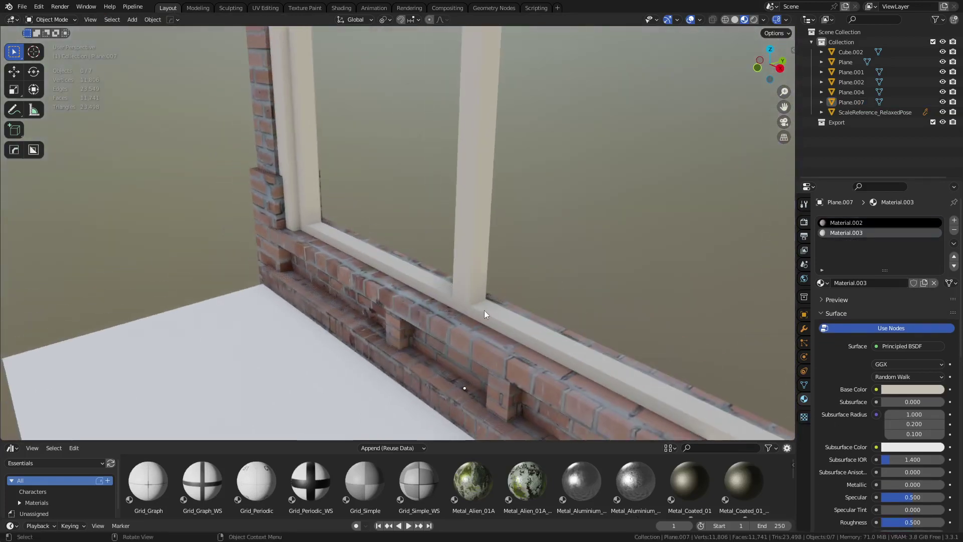
{"action": "scroll", "coordinate": [484, 310], "scroll_direction": "up", "scroll_amount": 2}
Step: Select the inner frame edges of the lower-left window opening in Edit Mode and fill them with a pane face
{"action": "left_click", "coordinate": [282, 230]}
{"action": "key", "text": "Tab"}
{"action": "left_click", "coordinate": [303, 230]}
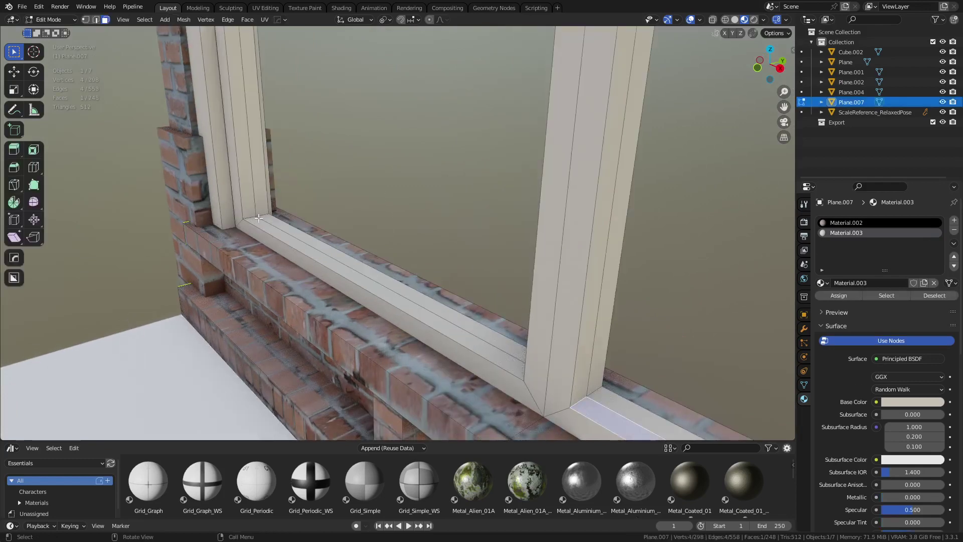
{"action": "key", "text": "2"}
{"action": "left_click", "coordinate": [264, 219], "text": "alt"}
{"action": "left_click", "coordinate": [335, 272], "text": "alt"}
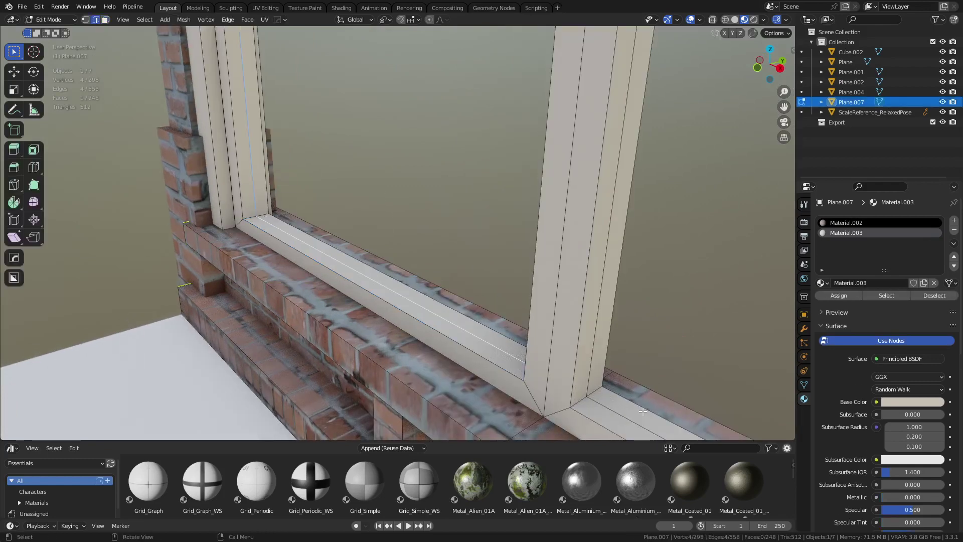
{"action": "key", "text": "f"}
Step: Select opposite inner frame edges of the lower-right window opening and fill it with a pane face
{"action": "left_click", "coordinate": [613, 407], "text": "alt"}
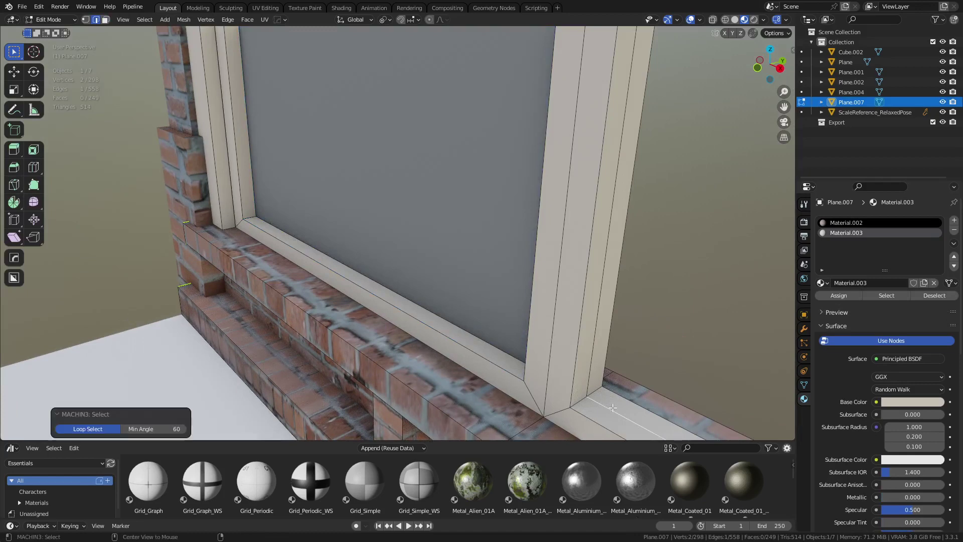
{"action": "left_click", "coordinate": [590, 365], "text": "alt"}
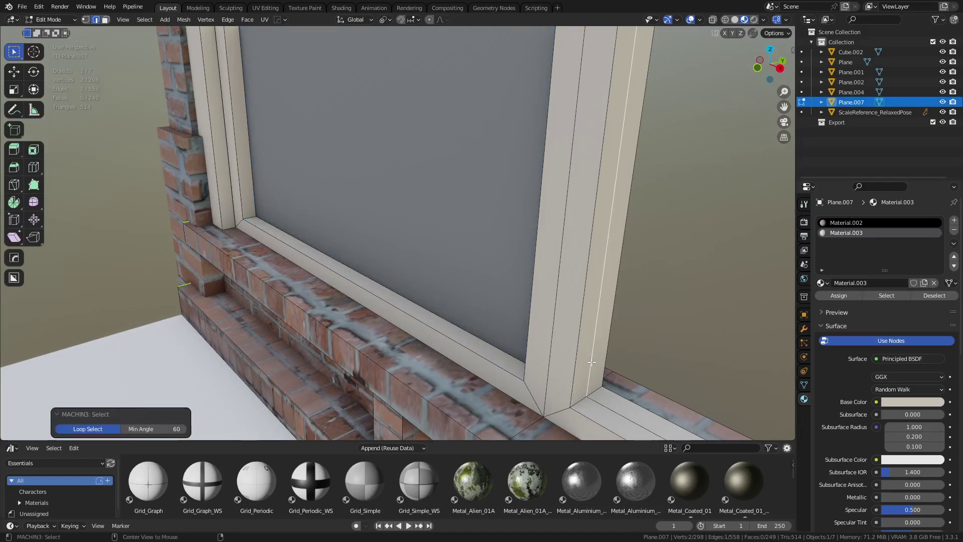
{"action": "scroll", "coordinate": [608, 358], "scroll_direction": "down", "scroll_amount": 2}
{"action": "middle_click_drag", "start_coordinate": [608, 358], "coordinate": [658, 316]}
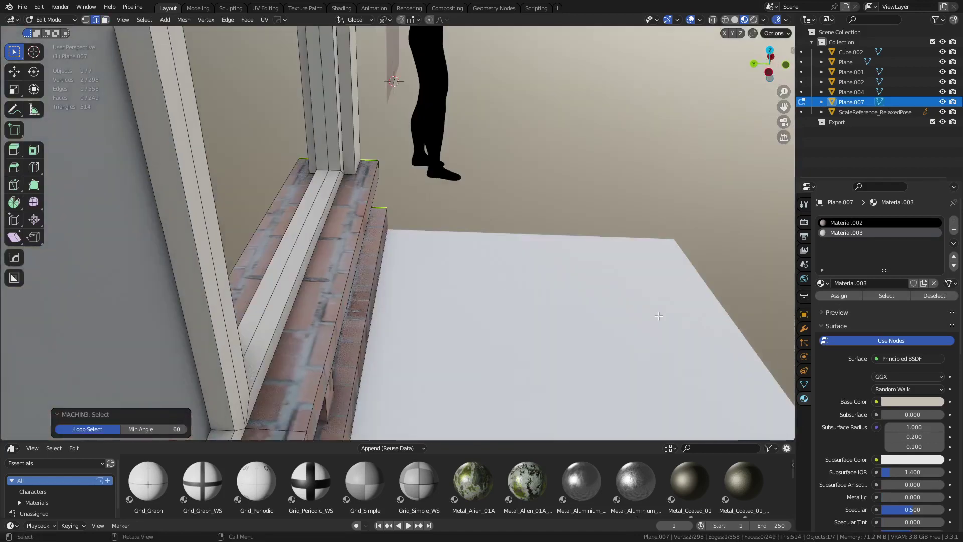
{"action": "left_click", "coordinate": [295, 246], "text": "alt"}
{"action": "left_click", "coordinate": [319, 150]}
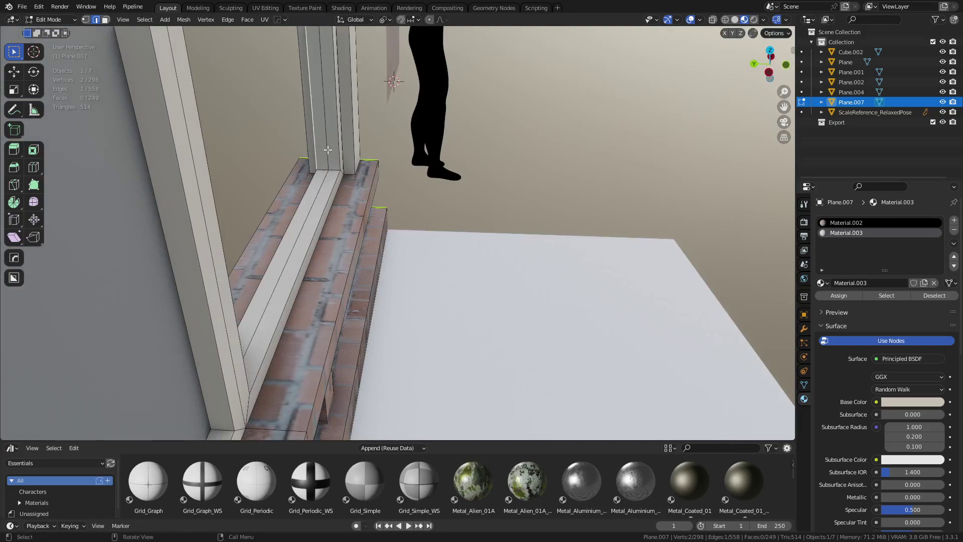
{"action": "left_click", "coordinate": [317, 197], "text": "ctrl"}
{"action": "middle_click_drag", "start_coordinate": [316, 197], "coordinate": [504, 135]}
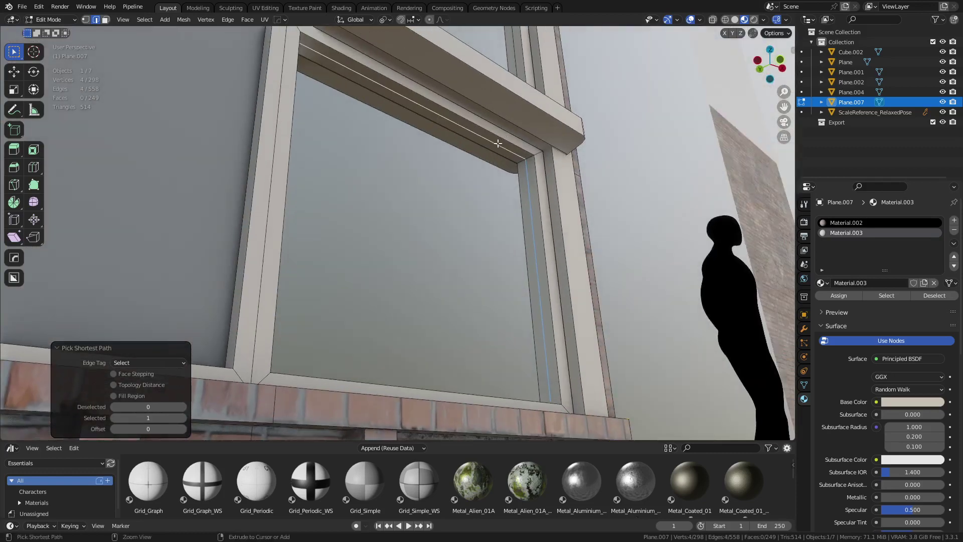
{"action": "key", "text": "f"}
Step: Select the inner frame edges around the upper-right window opening and fill it with a pane face
{"action": "middle_click_drag", "start_coordinate": [533, 185], "coordinate": [574, 335]}
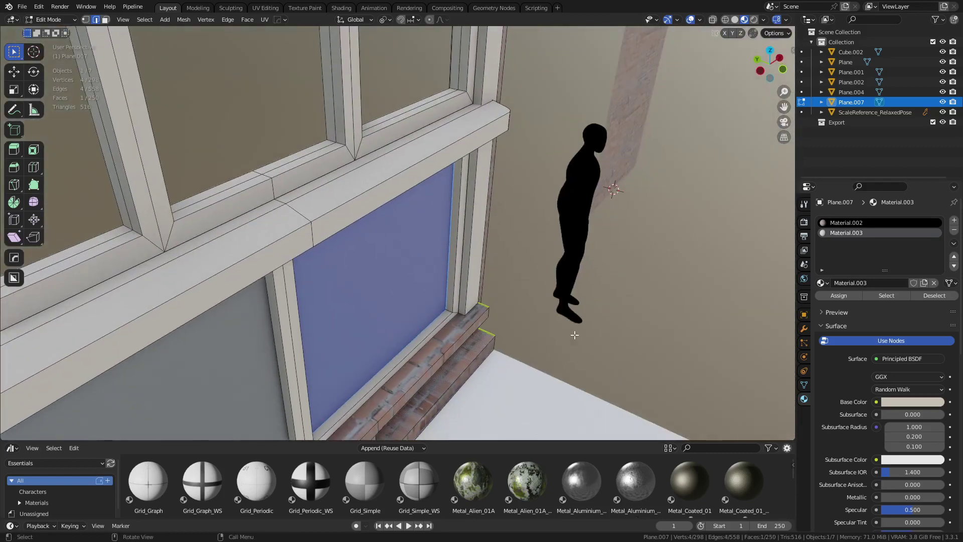
{"action": "middle_click_drag", "start_coordinate": [449, 92], "coordinate": [510, 301]}
{"action": "left_click", "coordinate": [498, 218], "text": "ctrl"}
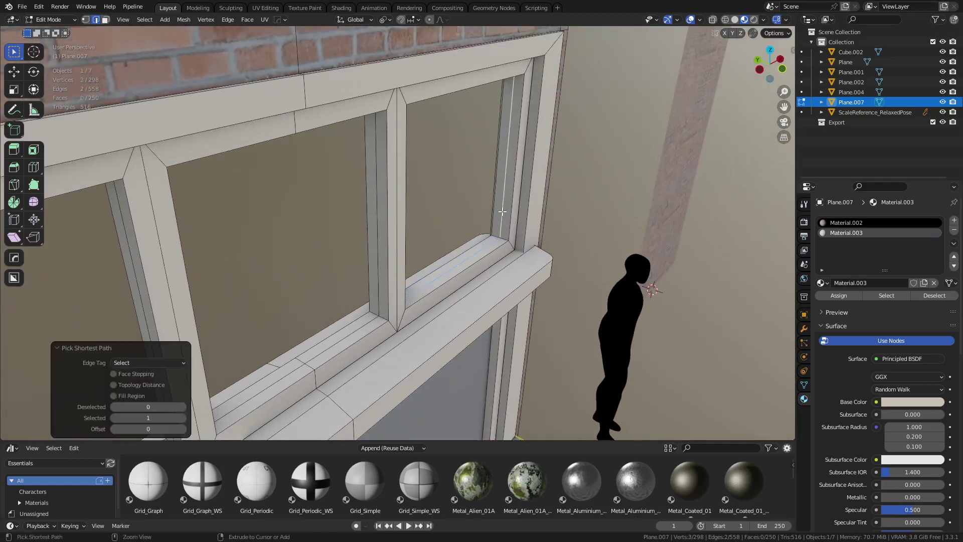
{"action": "middle_click_drag", "start_coordinate": [499, 217], "coordinate": [648, 154]}
{"action": "left_click", "coordinate": [648, 154], "text": "shift"}
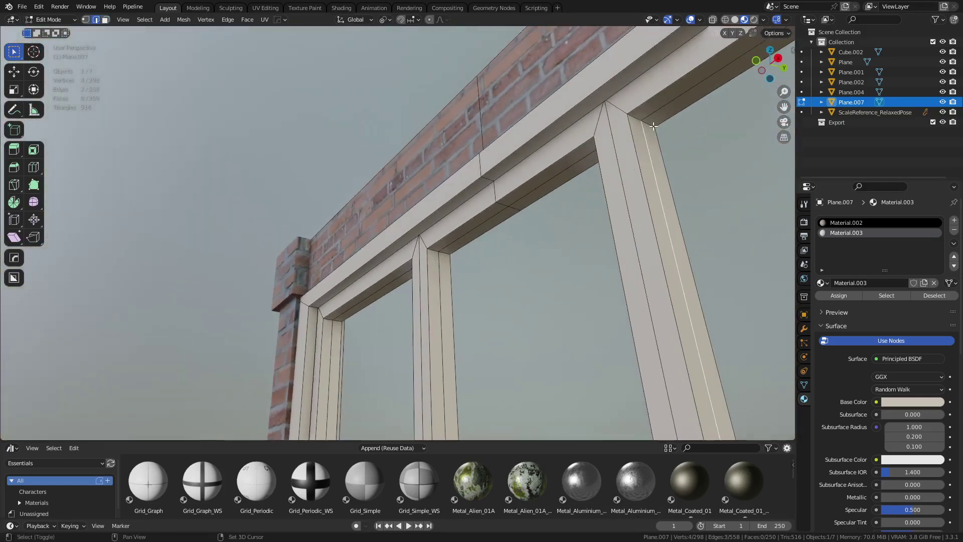
{"action": "left_click", "coordinate": [657, 111], "text": "shift"}
{"action": "key", "text": "f"}
Step: Fill the upper-middle and upper-left window openings with pane faces from their inner frame edges
{"action": "middle_click_drag", "start_coordinate": [427, 270], "coordinate": [580, 302]}
{"action": "left_click", "coordinate": [361, 392], "text": "alt"}
{"action": "middle_click_drag", "start_coordinate": [453, 362], "coordinate": [268, 346]}
{"action": "key", "text": "f"}
{"action": "left_click", "coordinate": [264, 354], "text": "alt"}
{"action": "key", "text": "f"}
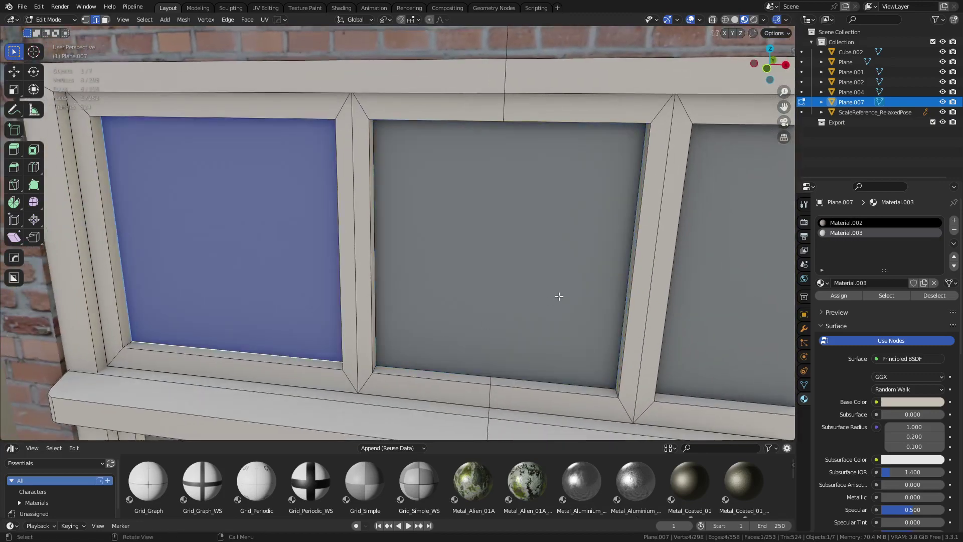
Step: Select the lower-right pane face and create a new material in an added third material slot
{"action": "scroll", "coordinate": [558, 296], "scroll_direction": "down", "scroll_amount": 8}
{"action": "middle_click_drag", "start_coordinate": [561, 351], "coordinate": [529, 275], "text": "shift"}
{"action": "scroll", "coordinate": [526, 276], "scroll_direction": "up", "scroll_amount": 3}
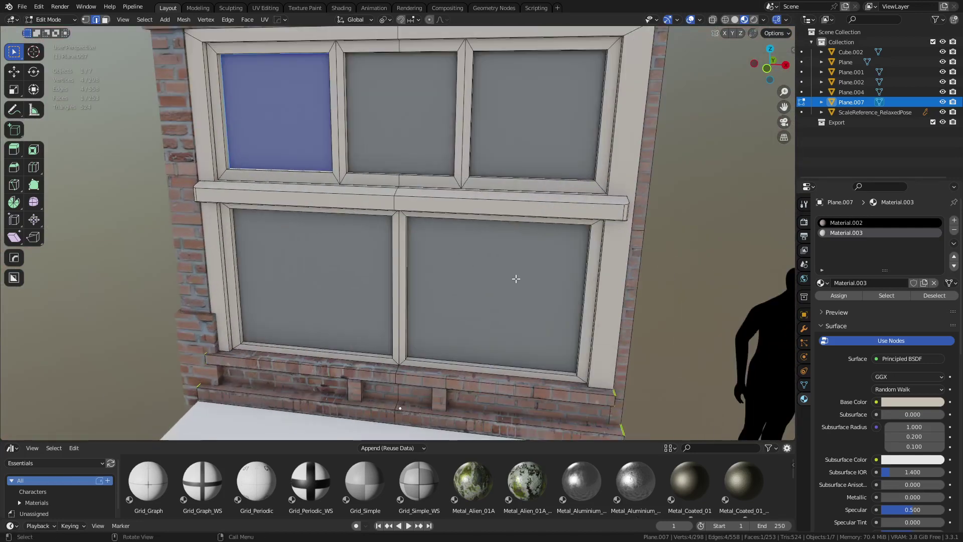
{"action": "left_click", "coordinate": [516, 278], "text": "alt"}
{"action": "key", "text": "f"}
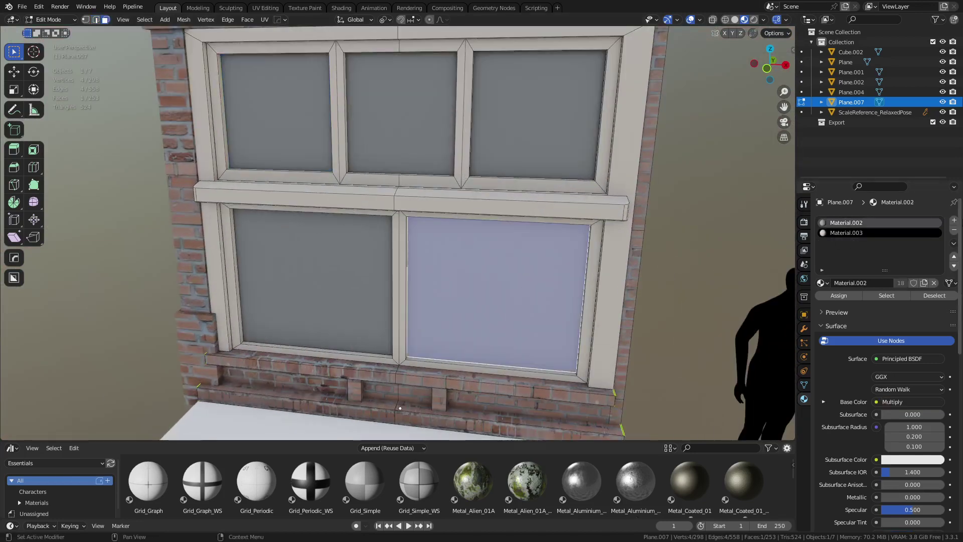
{"action": "left_click", "coordinate": [954, 221]}
{"action": "left_click", "coordinate": [888, 283]}
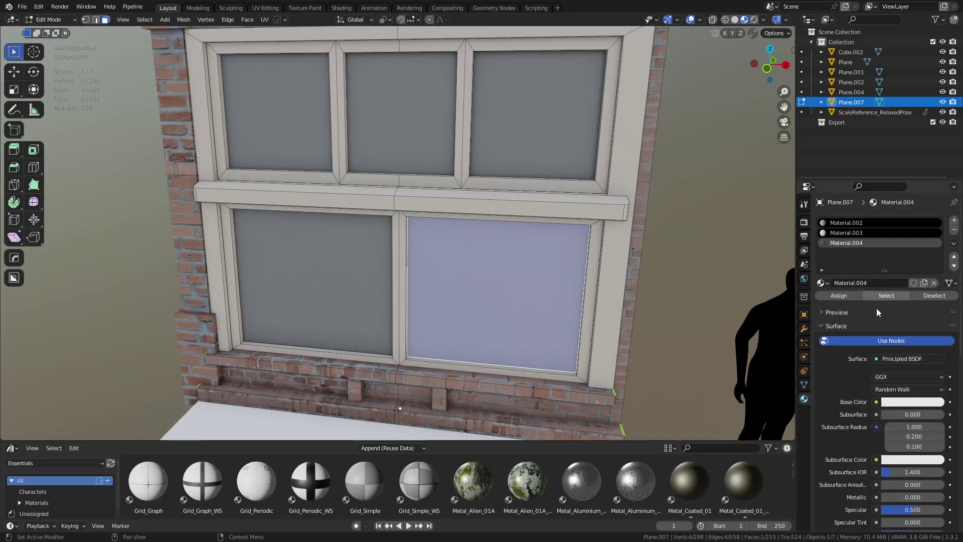
Step: Set the new material's Metallic to 1.000 and Roughness to 0.083, assign it to the selected pane and return to Object Mode
{"action": "scroll", "coordinate": [870, 415], "scroll_direction": "down", "scroll_amount": 3}
{"action": "left_click_drag", "start_coordinate": [884, 436], "coordinate": [945, 436]}
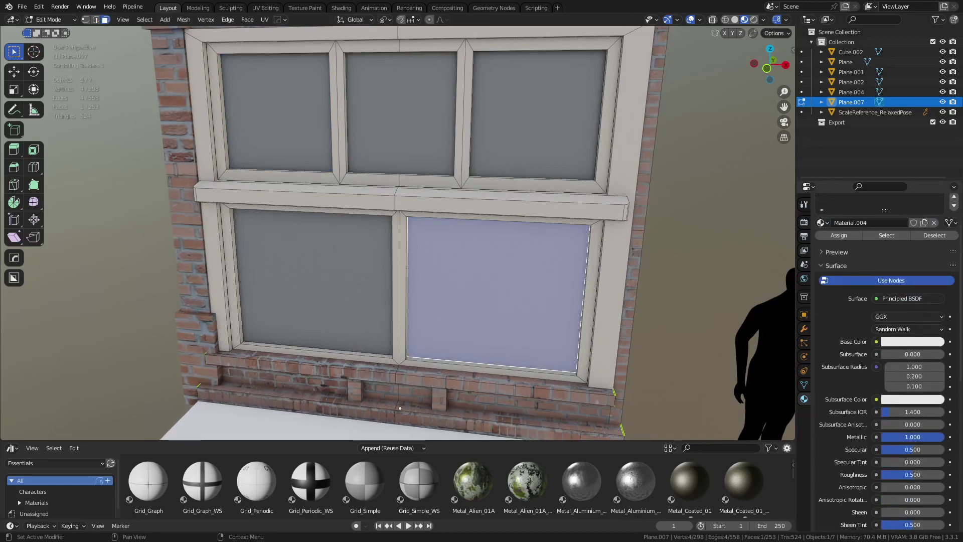
{"action": "left_click_drag", "start_coordinate": [912, 474], "coordinate": [917, 474]}
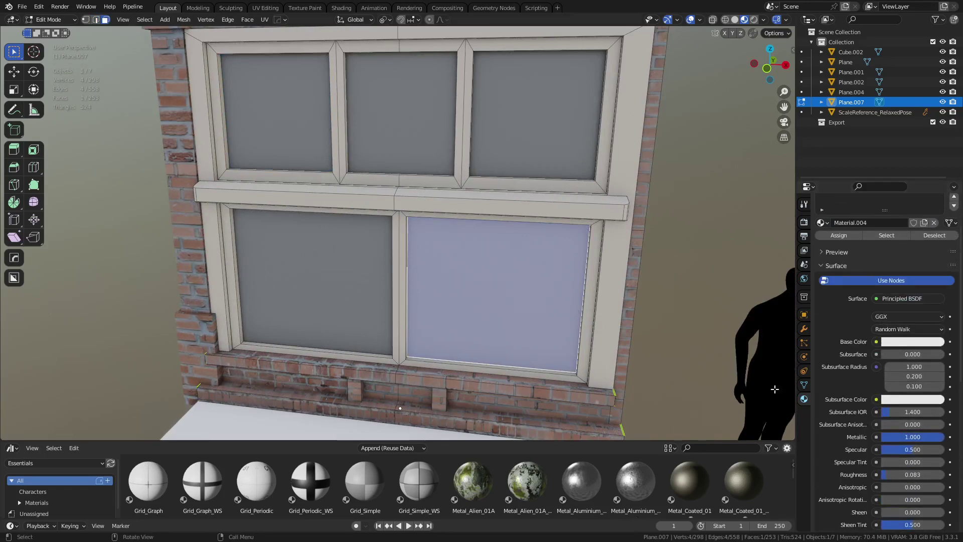
{"action": "scroll", "coordinate": [882, 351], "scroll_direction": "up", "scroll_amount": 3}
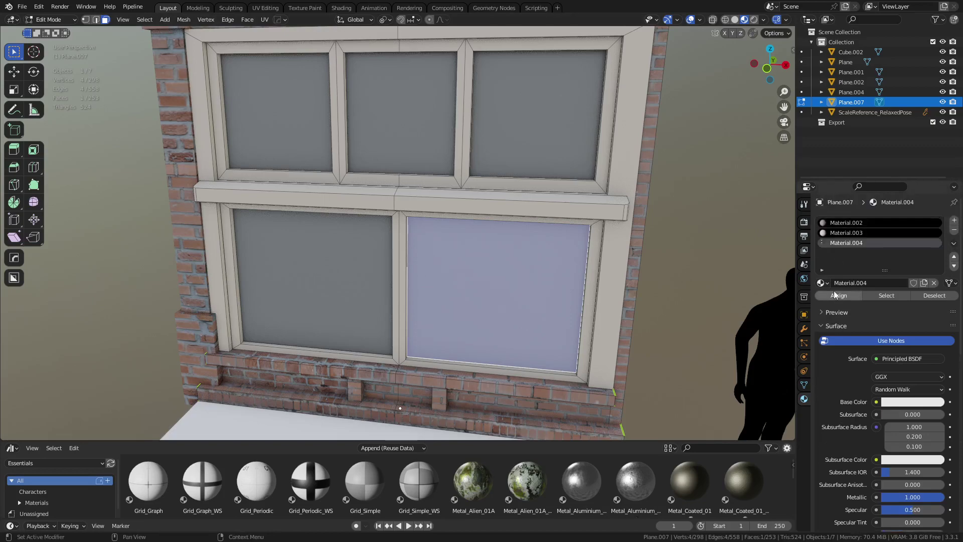
{"action": "key", "text": "ctrl+Tab"}
{"action": "left_click", "coordinate": [598, 346]}
{"action": "scroll", "coordinate": [623, 339], "scroll_direction": "down", "scroll_amount": 2}
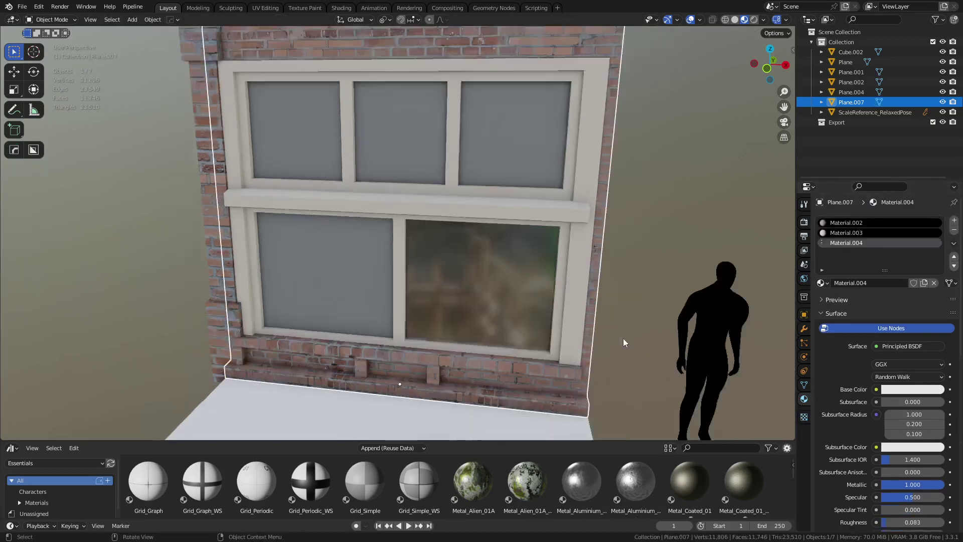
Step: Select the remaining four window panes in Edit Mode, assign them Material.004 and return to Object Mode
{"action": "middle_click_drag", "start_coordinate": [584, 338], "coordinate": [432, 284], "text": "shift"}
{"action": "key", "text": "ctrl+Tab"}
{"action": "left_click", "coordinate": [396, 281]}
{"action": "left_click", "coordinate": [363, 158], "text": "shift"}
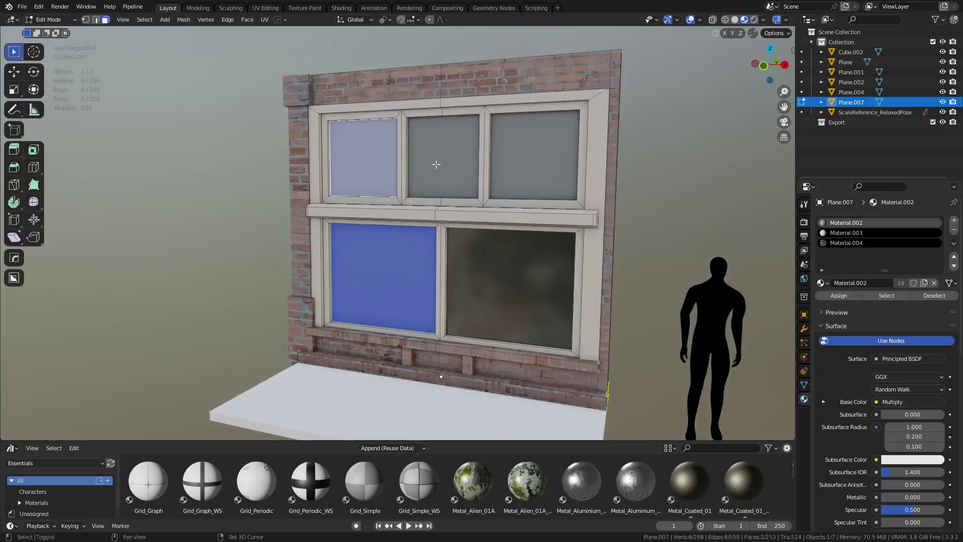
{"action": "left_click", "coordinate": [451, 157], "text": "shift"}
{"action": "left_click", "coordinate": [526, 163], "text": "shift"}
{"action": "left_click", "coordinate": [846, 244]}
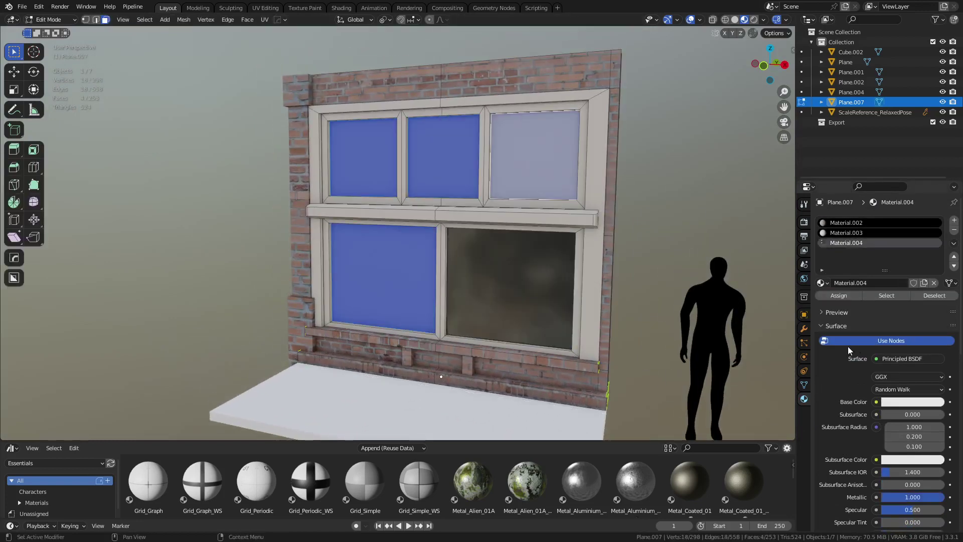
{"action": "left_click", "coordinate": [839, 296]}
{"action": "key", "text": "ctrl+Tab"}
{"action": "left_click", "coordinate": [570, 329]}
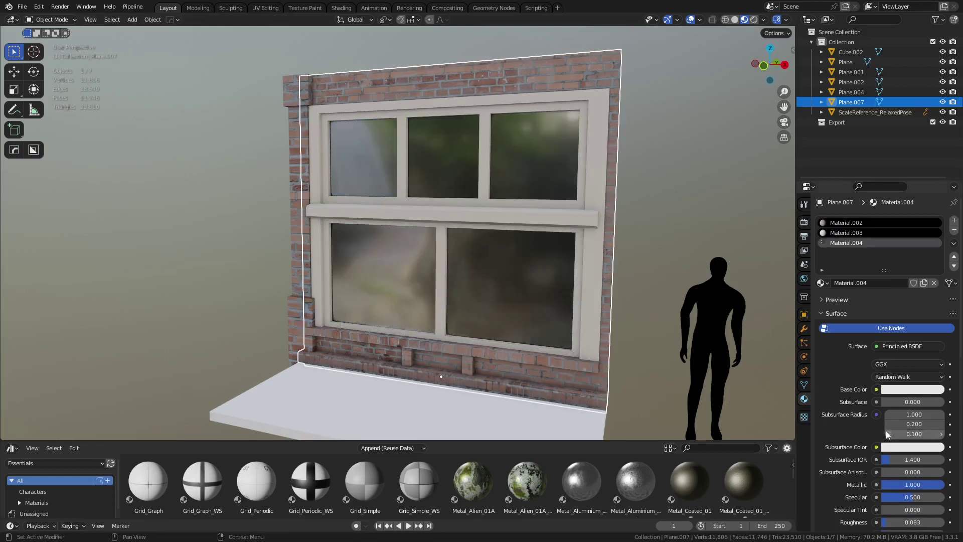
Step: Set the glass material's Transmission to 1.000 and Alpha to 0.449
{"action": "scroll", "coordinate": [873, 442], "scroll_direction": "down", "scroll_amount": 10}
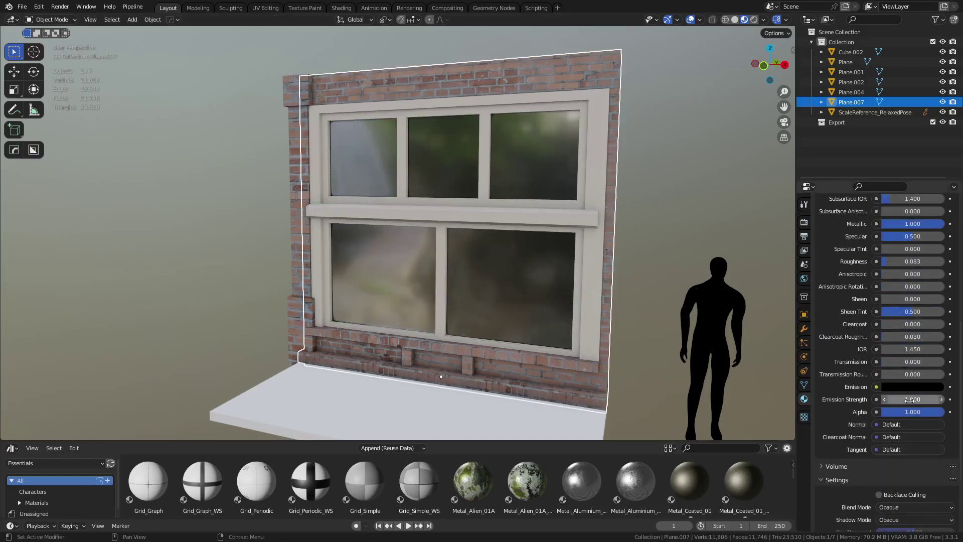
{"action": "left_click_drag", "start_coordinate": [909, 361], "coordinate": [940, 361]}
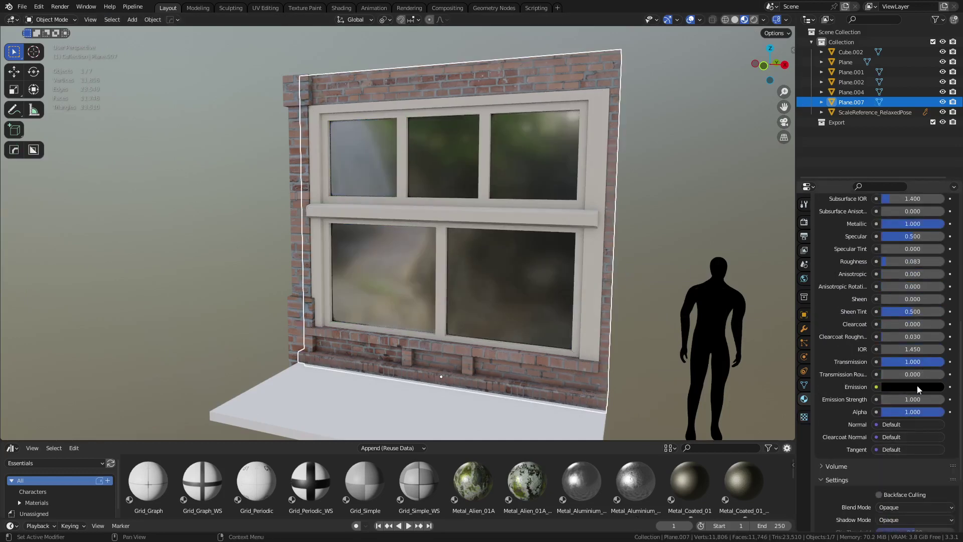
{"action": "mouse_move", "coordinate": [916, 411]}
{"action": "left_mouse_down"}
{"action": "mouse_move", "coordinate": [897, 412]}
{"action": "mouse_move", "coordinate": [912, 411]}
{"action": "left_mouse_up"}
Step: Duplicate the human scale reference, place the copy behind the lower-right pane with Z locked, and deselect it
{"action": "left_click", "coordinate": [709, 321]}
{"action": "key", "text": "shift+d"}
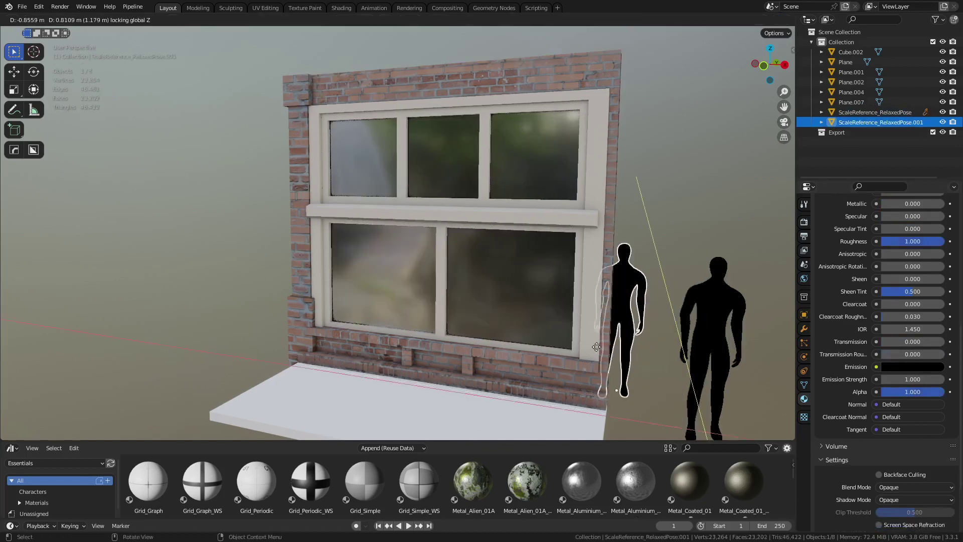
{"action": "left_click", "coordinate": [516, 335]}
{"action": "left_click", "coordinate": [654, 216]}
{"action": "middle_click_drag", "start_coordinate": [453, 375], "coordinate": [514, 297]}
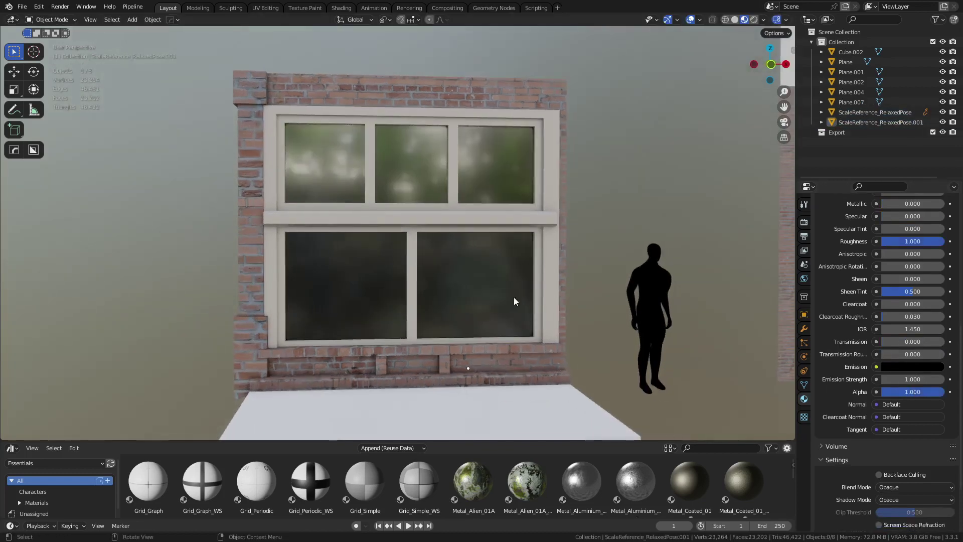
{"action": "left_click", "coordinate": [467, 358]}
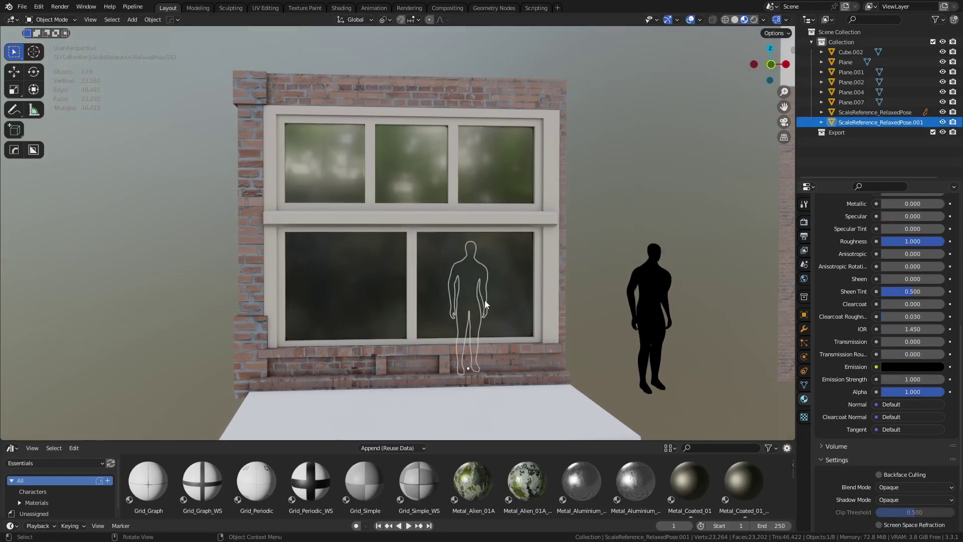
{"action": "left_click", "coordinate": [583, 192]}
Step: Select the window wall and set its glass material's Blend Mode to Alpha Hashed
{"action": "left_click", "coordinate": [503, 222]}
{"action": "scroll", "coordinate": [870, 413], "scroll_direction": "down", "scroll_amount": 5}
{"action": "scroll", "coordinate": [866, 358], "scroll_direction": "up", "scroll_amount": 8}
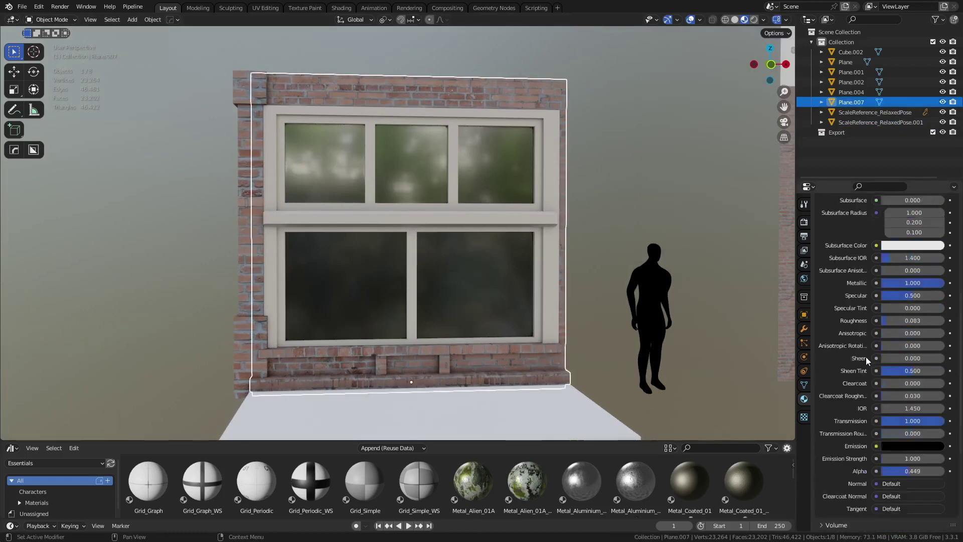
{"action": "scroll", "coordinate": [865, 356], "scroll_direction": "up", "scroll_amount": 7}
{"action": "scroll", "coordinate": [863, 350], "scroll_direction": "down", "scroll_amount": 12}
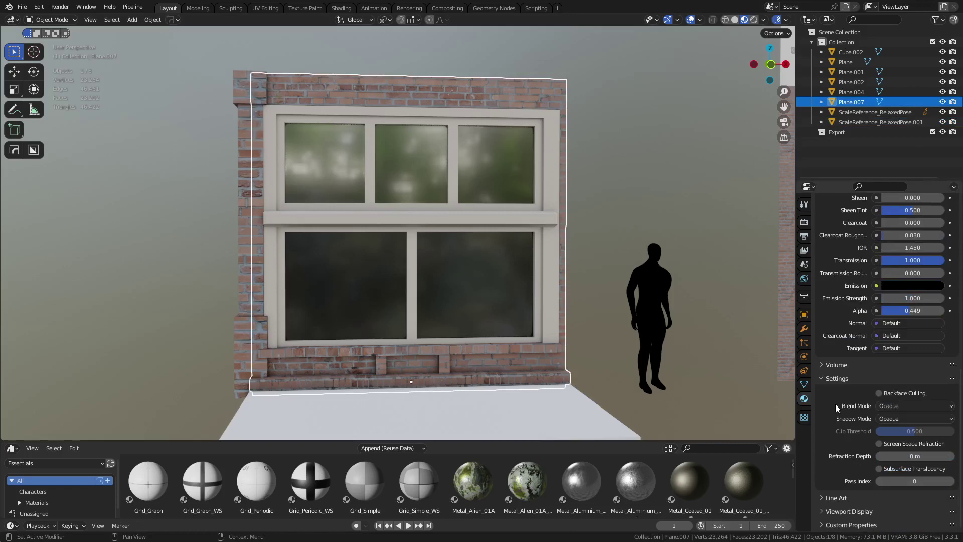
{"action": "left_click", "coordinate": [853, 511]}
{"action": "scroll", "coordinate": [859, 499], "scroll_direction": "down", "scroll_amount": 2}
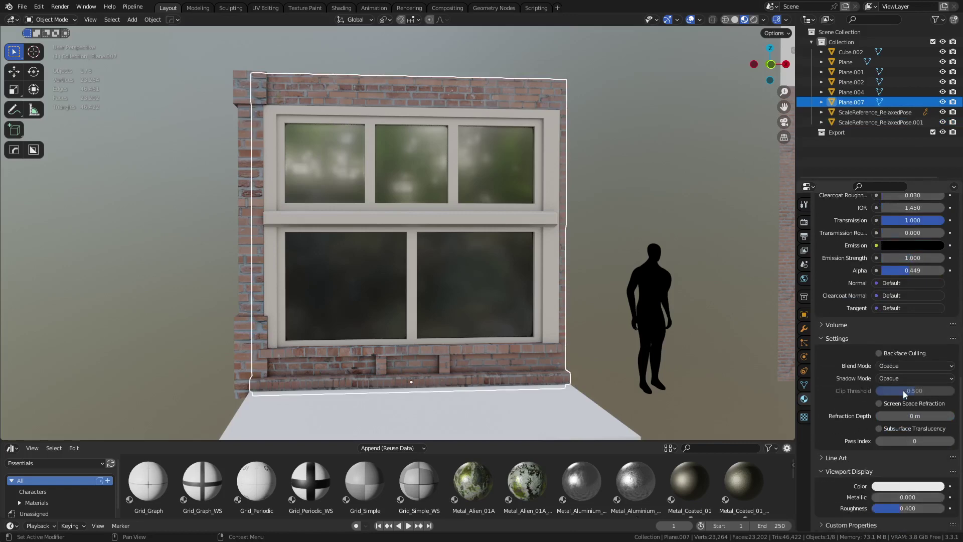
{"action": "left_click", "coordinate": [902, 368]}
{"action": "left_click", "coordinate": [904, 397]}
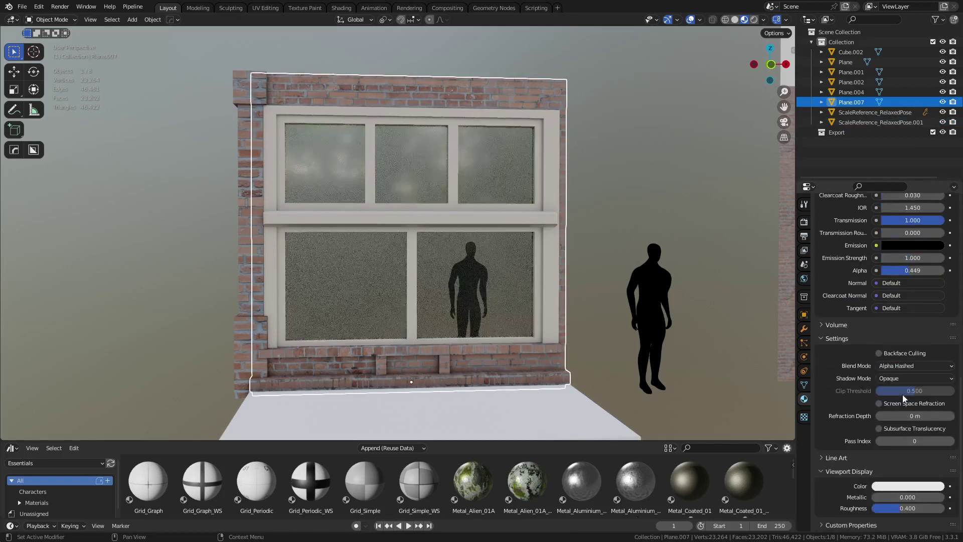
Step: Deselect the window wall and raise its glass material's Specular to 1.000
{"action": "left_click", "coordinate": [589, 185]}
{"action": "middle_click_drag", "start_coordinate": [666, 242], "coordinate": [485, 268]}
{"action": "scroll", "coordinate": [856, 339], "scroll_direction": "up", "scroll_amount": 20}
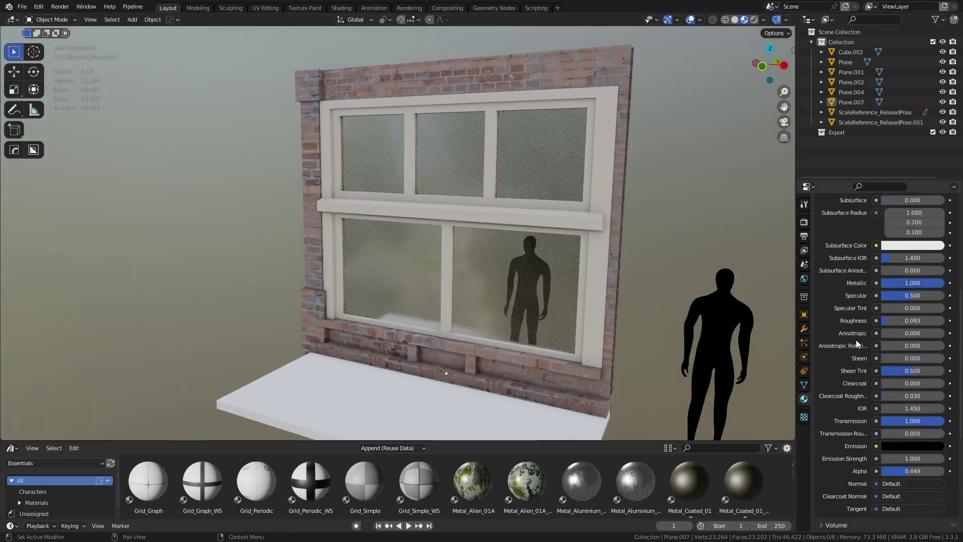
{"action": "scroll", "coordinate": [853, 339], "scroll_direction": "down", "scroll_amount": 6}
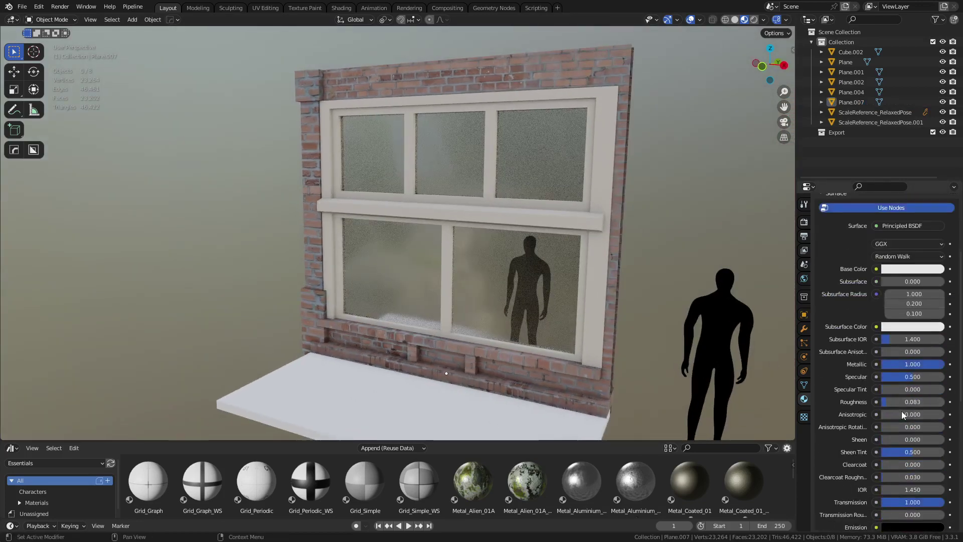
{"action": "left_click_drag", "start_coordinate": [908, 376], "coordinate": [941, 377]}
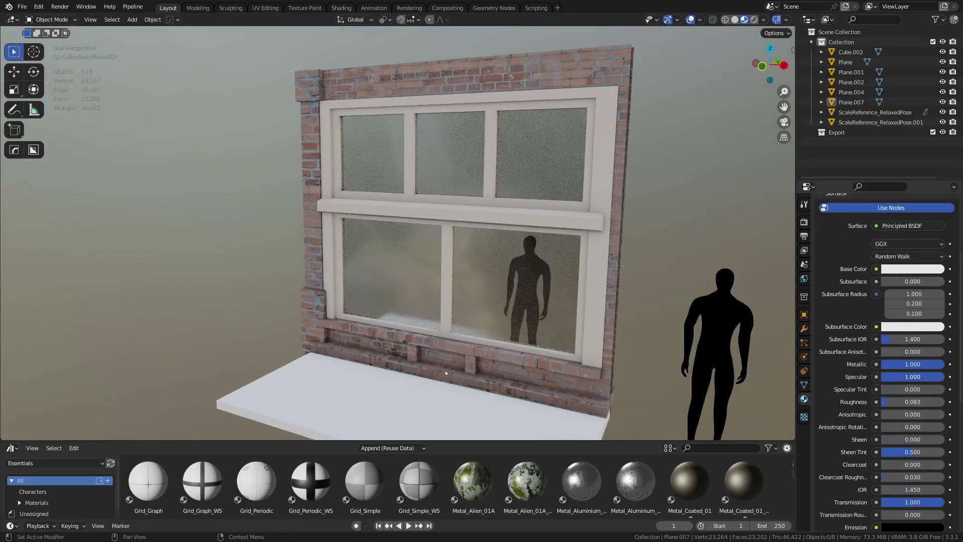
{"action": "mouse_move", "coordinate": [667, 346]}
{"action": "middle_mouse_down"}
{"action": "mouse_move", "coordinate": [509, 320]}
{"action": "mouse_move", "coordinate": [591, 308]}
{"action": "mouse_move", "coordinate": [508, 328]}
{"action": "mouse_move", "coordinate": [672, 332]}
{"action": "middle_mouse_up"}
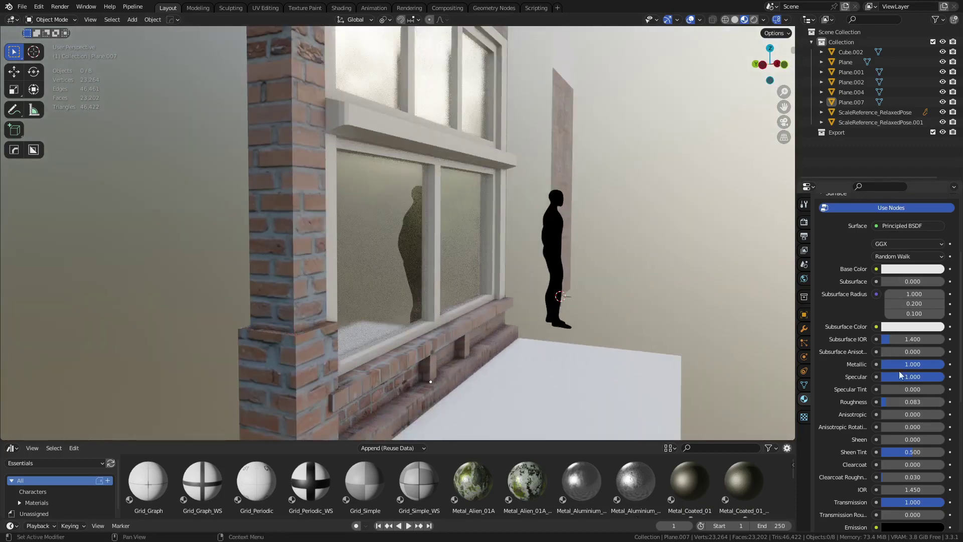
Step: Lower the glass material's Roughness to 0.028 and check the window reflections from several angles
{"action": "scroll", "coordinate": [852, 380], "scroll_direction": "down", "scroll_amount": 8}
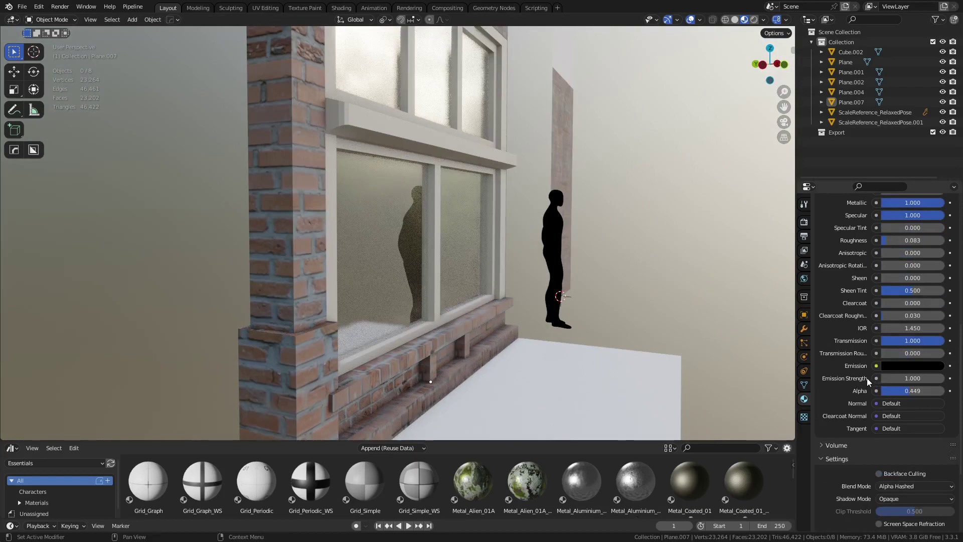
{"action": "scroll", "coordinate": [866, 378], "scroll_direction": "up", "scroll_amount": 2}
{"action": "scroll", "coordinate": [867, 377], "scroll_direction": "up", "scroll_amount": 1}
{"action": "middle_click_drag", "start_coordinate": [512, 346], "coordinate": [426, 285]}
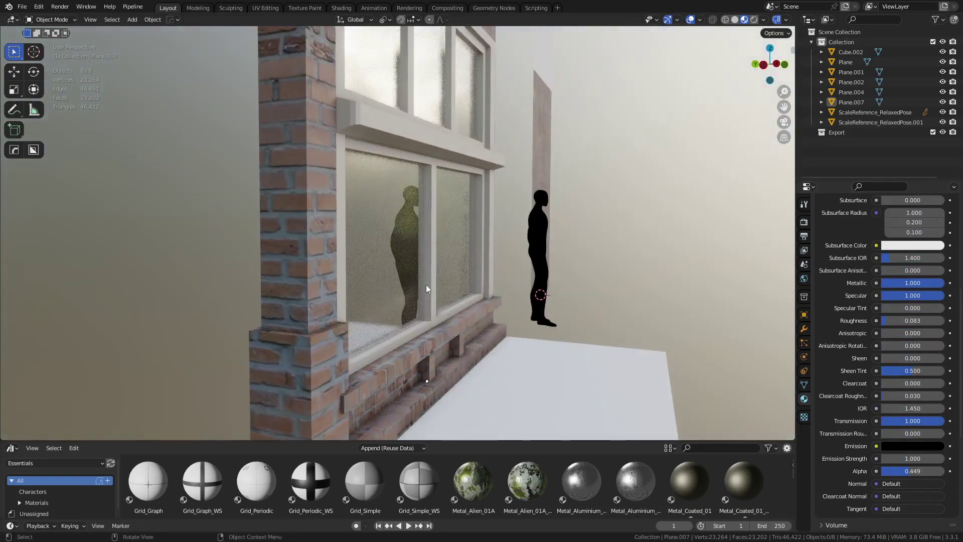
{"action": "scroll", "coordinate": [842, 400], "scroll_direction": "up", "scroll_amount": 1}
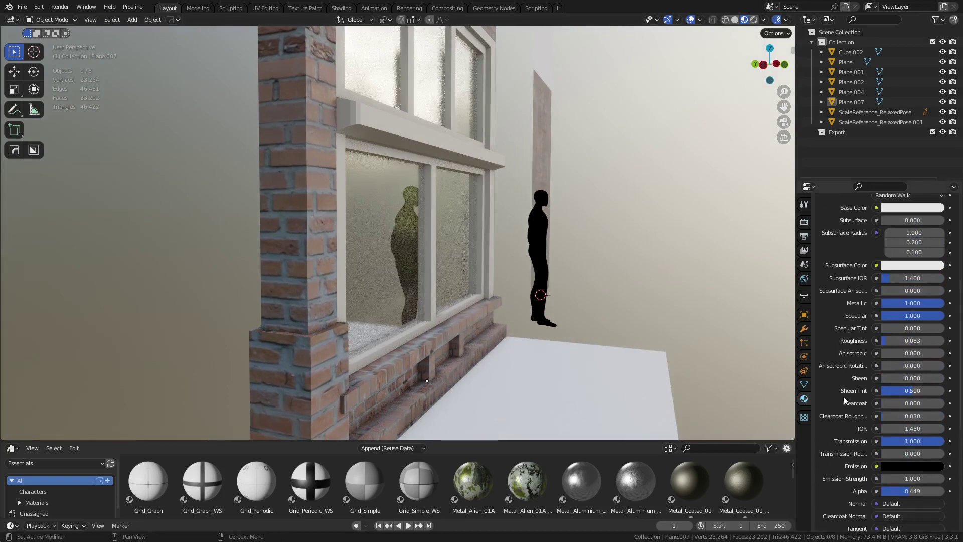
{"action": "left_click_drag", "start_coordinate": [912, 346], "coordinate": [909, 346]}
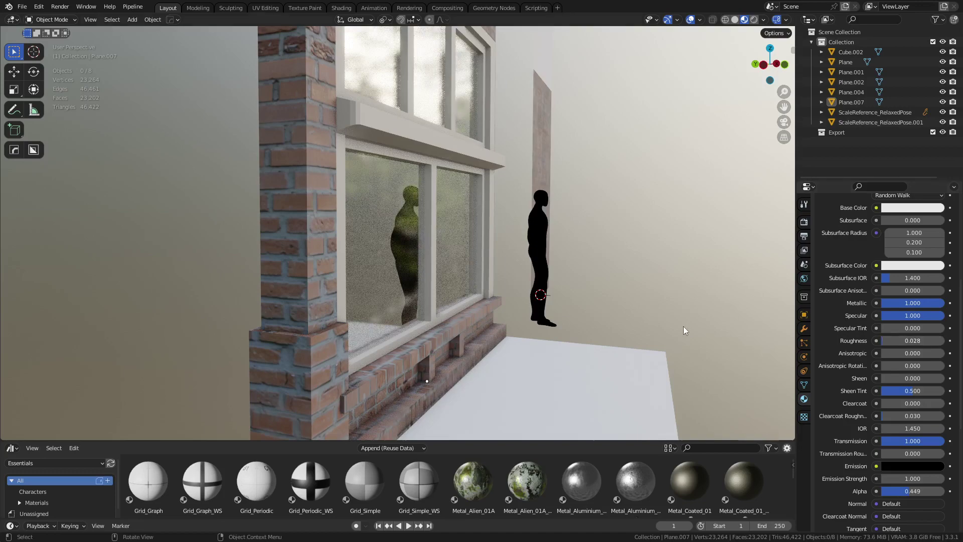
{"action": "middle_click_drag", "start_coordinate": [683, 326], "coordinate": [572, 346]}
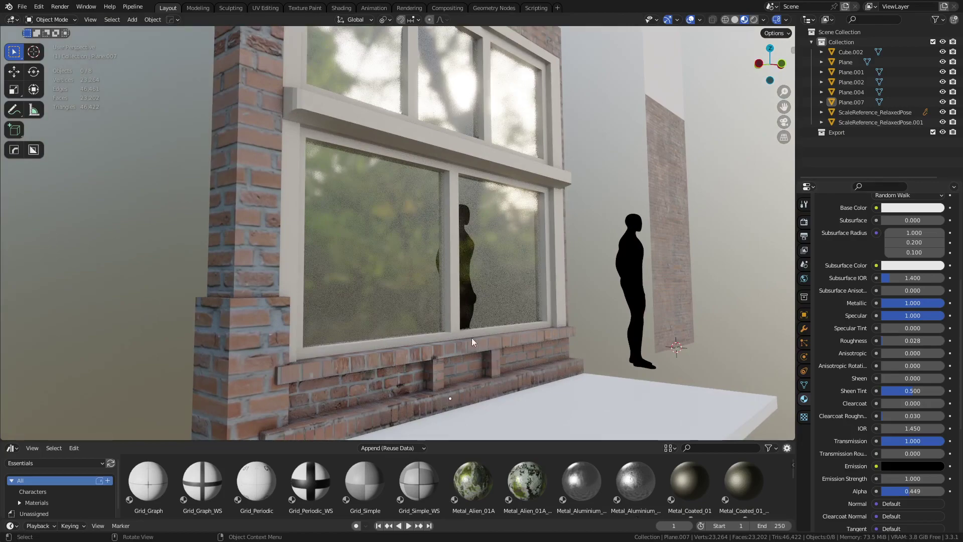
{"action": "middle_click_drag", "start_coordinate": [471, 338], "coordinate": [624, 297]}
{"action": "middle_click_drag", "start_coordinate": [649, 257], "coordinate": [489, 263]}
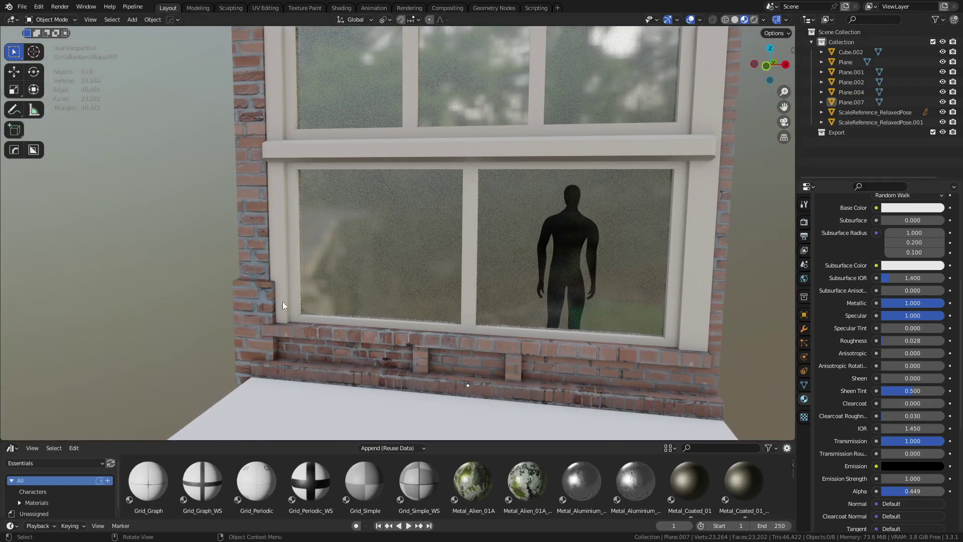
{"action": "middle_click_drag", "start_coordinate": [282, 302], "coordinate": [164, 262]}
{"action": "middle_click_drag", "start_coordinate": [221, 287], "coordinate": [416, 299]}
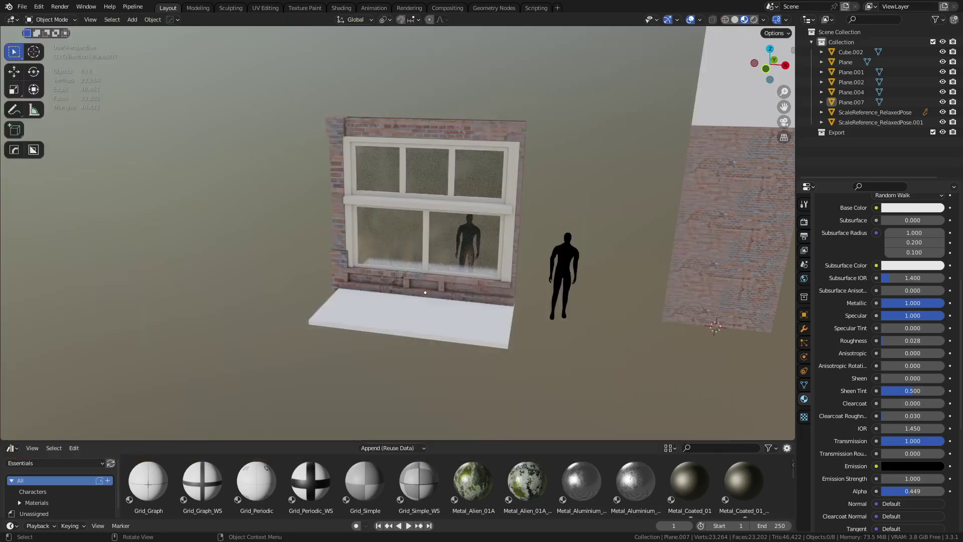
Step: Move only the window wall's origin to its lower-right corner, shifting it 2 m in X and -0.1 m in Z
{"action": "left_click", "coordinate": [498, 297]}
{"action": "key", "text": "KP_1"}
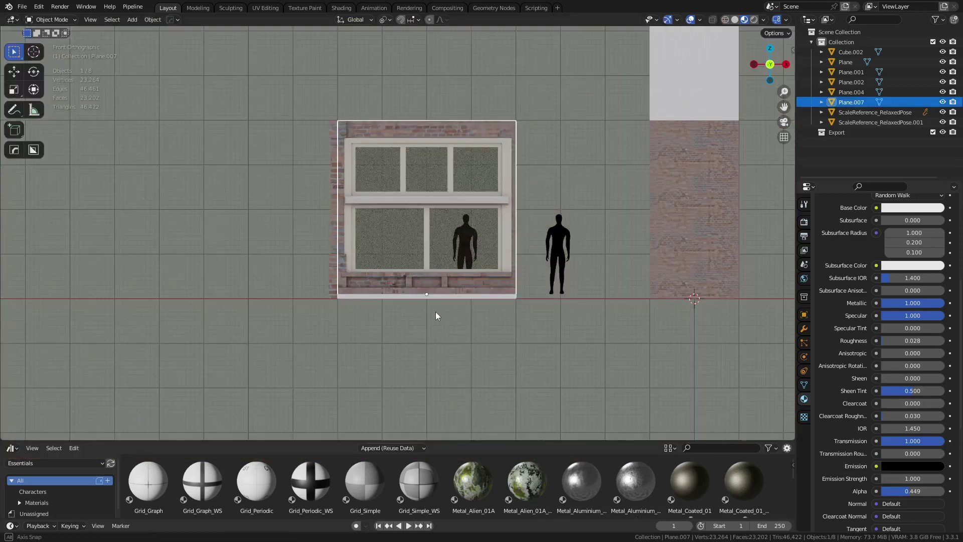
{"action": "middle_click_drag", "start_coordinate": [529, 318], "coordinate": [440, 297], "text": "shift"}
{"action": "scroll", "coordinate": [431, 301], "scroll_direction": "up", "scroll_amount": 7}
{"action": "scroll", "coordinate": [420, 304], "scroll_direction": "down", "scroll_amount": 4, "text": "shift"}
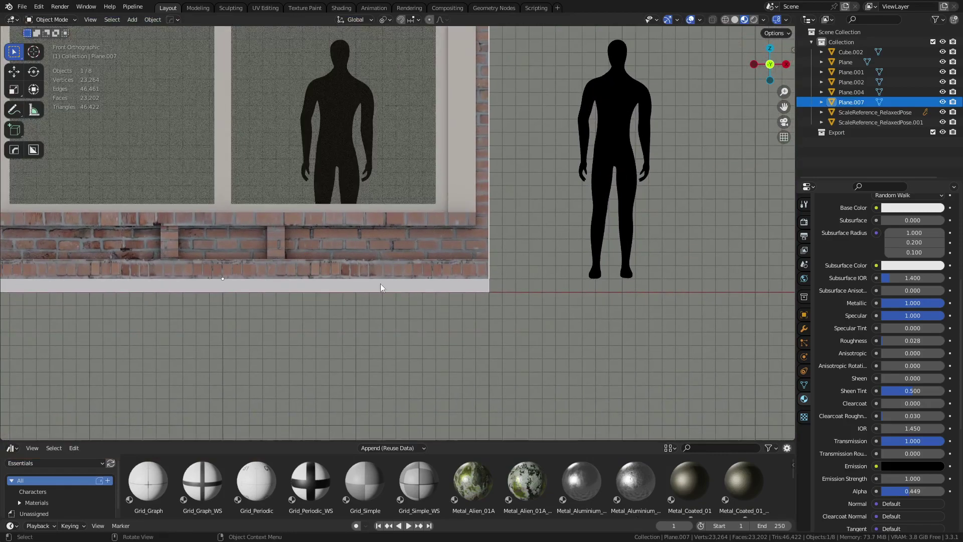
{"action": "key", "text": "ctrl+period"}
{"action": "key", "text": "g"}
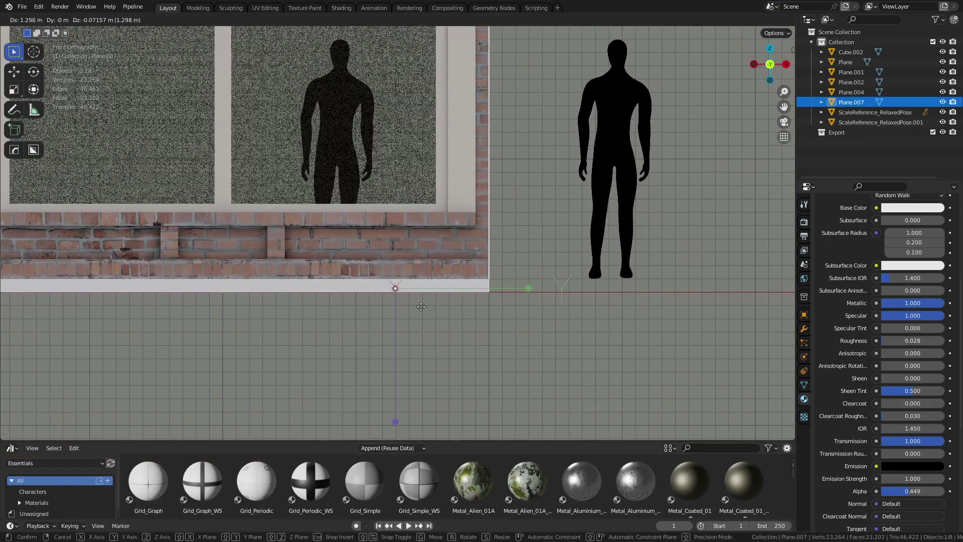
{"action": "left_click", "coordinate": [589, 289]}
{"action": "middle_click_drag", "start_coordinate": [590, 284], "coordinate": [434, 288]}
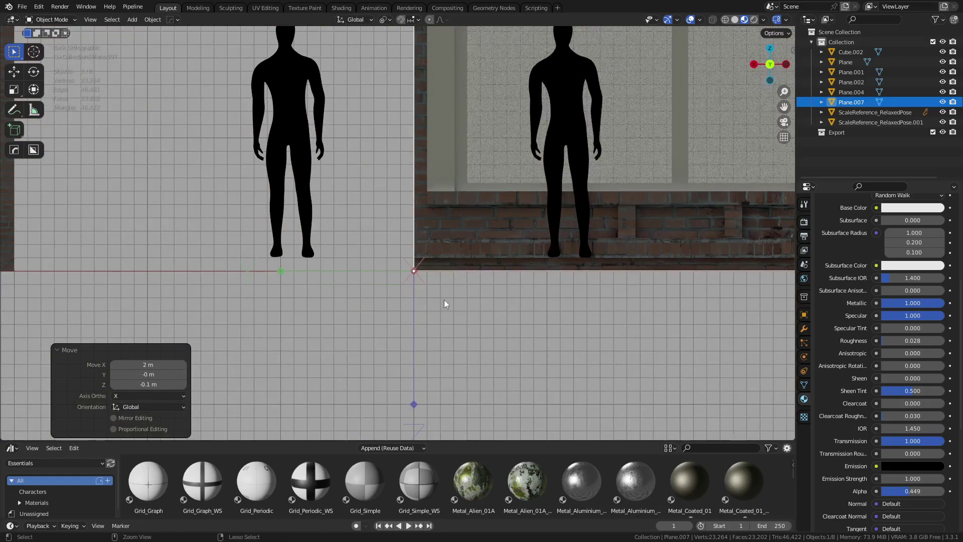
{"action": "key", "text": "ctrl+period"}
{"action": "middle_click_drag", "start_coordinate": [444, 300], "coordinate": [552, 309]}
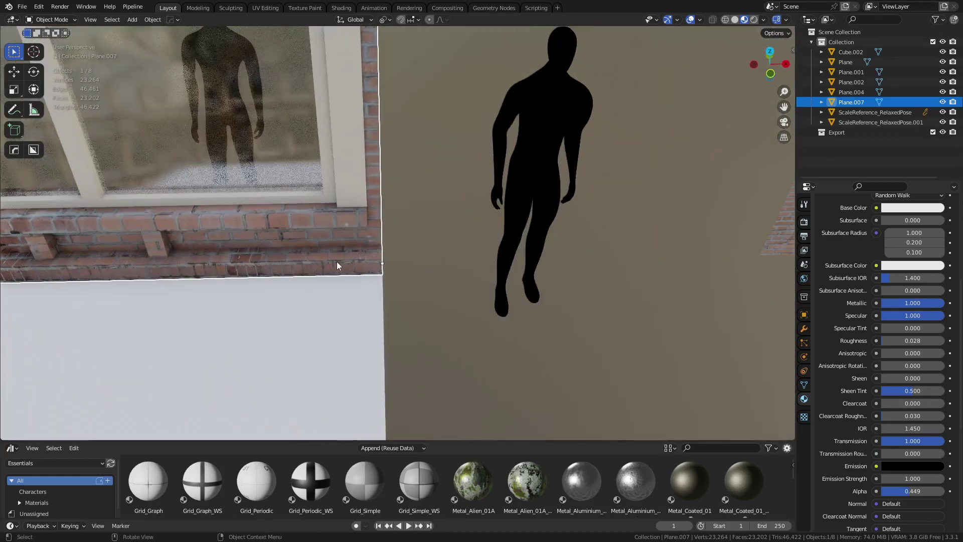
{"action": "key", "text": "ctrl+a"}
{"action": "left_click", "coordinate": [327, 284]}
{"action": "scroll", "coordinate": [328, 284], "scroll_direction": "down", "scroll_amount": 3}
{"action": "middle_click_drag", "start_coordinate": [328, 284], "coordinate": [496, 314], "text": "shift"}
{"action": "key", "text": "ctrl+Tab"}
{"action": "left_click", "coordinate": [556, 315]}
{"action": "middle_click_drag", "start_coordinate": [556, 315], "coordinate": [409, 307]}
{"action": "key", "text": "alt+x"}
{"action": "key", "text": "ctrl+Tab"}
{"action": "left_click", "coordinate": [363, 309]}
{"action": "left_click", "coordinate": [625, 348]}
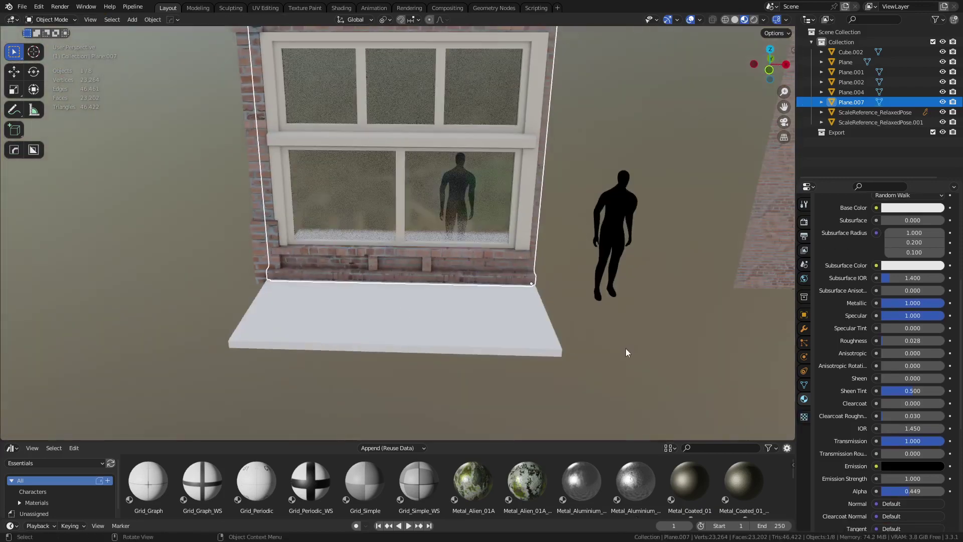
Step: Duplicate the window wall as an independent copy offset -4 m along X
{"action": "middle_click_drag", "start_coordinate": [625, 348], "coordinate": [544, 323]}
{"action": "scroll", "coordinate": [417, 327], "scroll_direction": "up", "scroll_amount": 4}
{"action": "scroll", "coordinate": [465, 291], "scroll_direction": "down", "scroll_amount": 7}
{"action": "left_click", "coordinate": [469, 254]}
{"action": "middle_click_drag", "start_coordinate": [470, 279], "coordinate": [554, 284]}
{"action": "key", "text": "shift+d"}
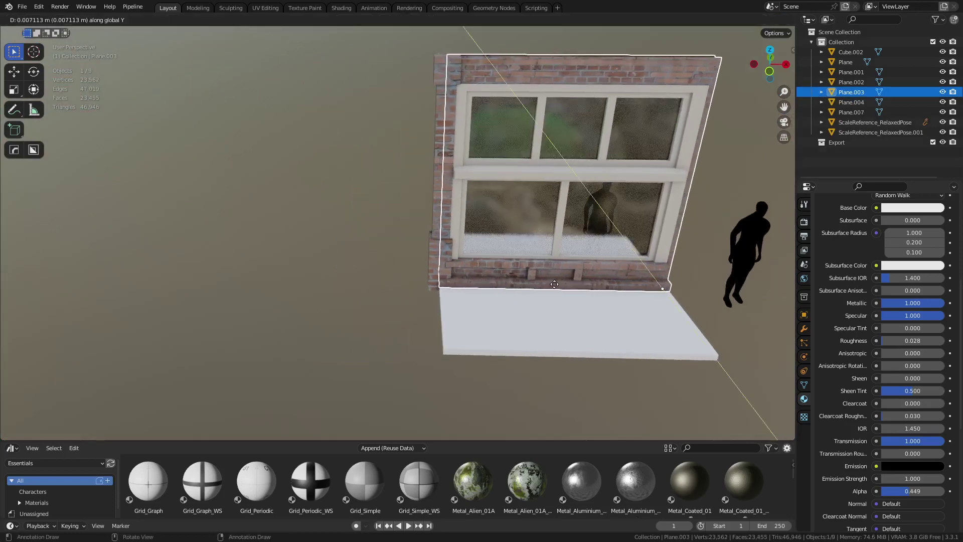
{"action": "type", "text": "x-4"}
{"action": "key", "text": "Return"}
Step: Try moving a top vertex of the copied window wall in Edit Mode, and delete the copy
{"action": "key", "text": "x"}
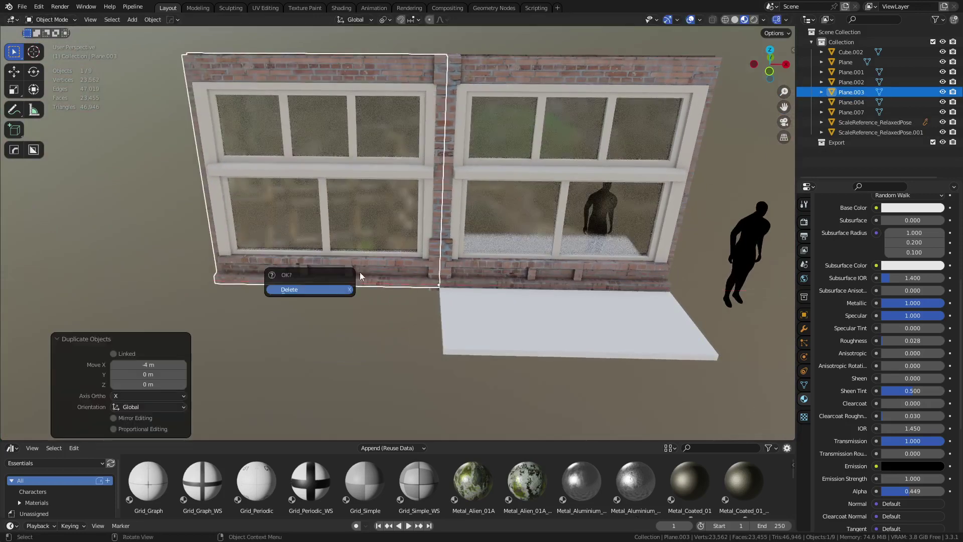
{"action": "key", "text": "ctrl+Tab"}
{"action": "left_click", "coordinate": [344, 215]}
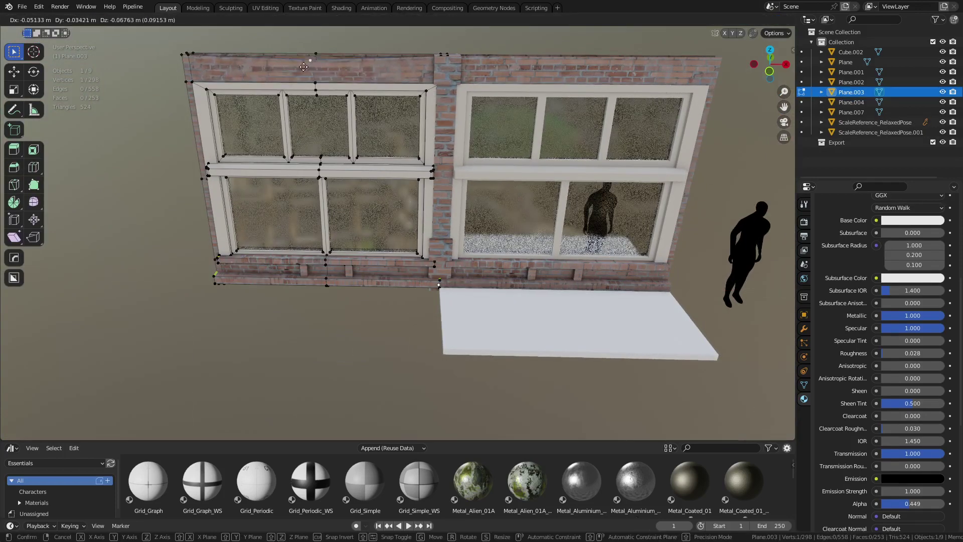
{"action": "key", "text": "ctrl+Tab"}
{"action": "key", "text": "x"}
{"action": "left_click", "coordinate": [366, 246]}
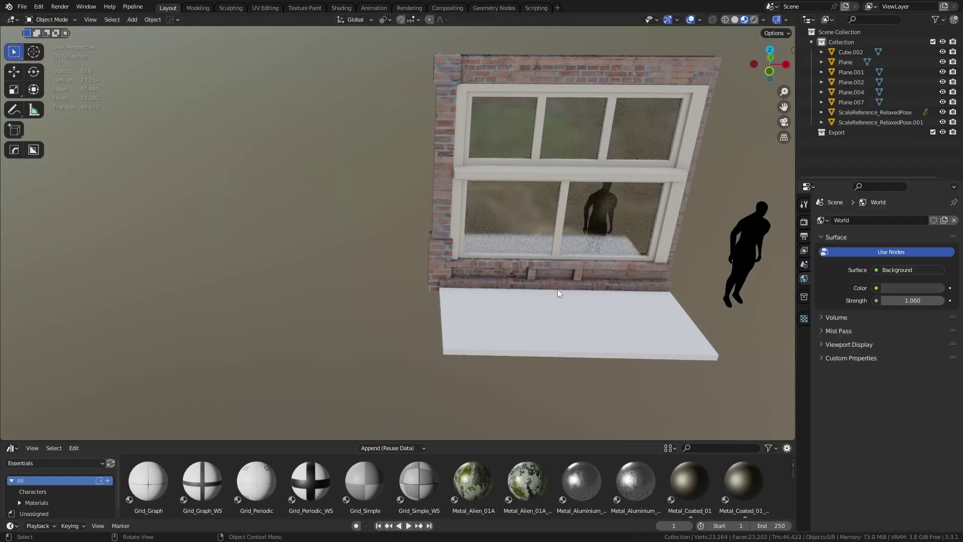
Step: Create a linked duplicate of the window wall offset -4 m along X
{"action": "left_click", "coordinate": [549, 281]}
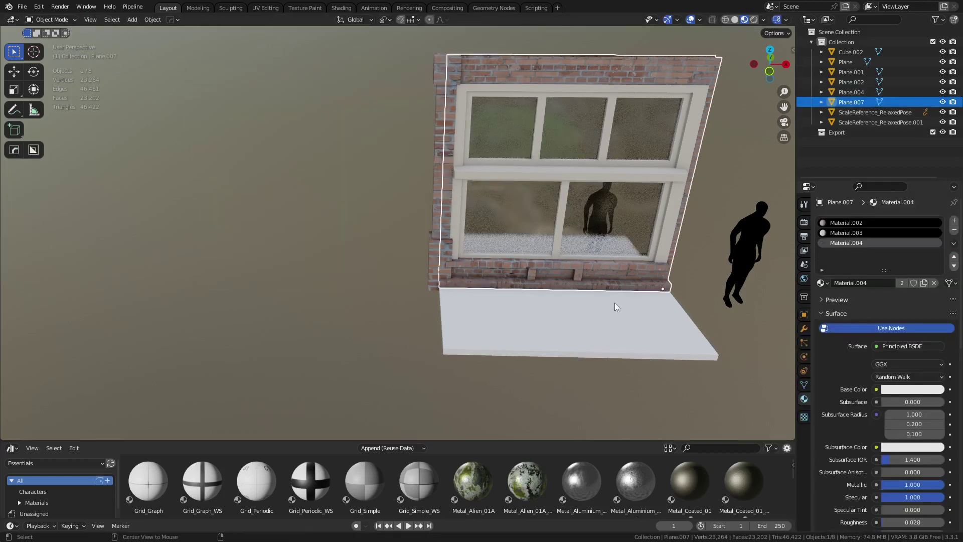
{"action": "key", "text": "shift+d"}
{"action": "key", "text": "x"}
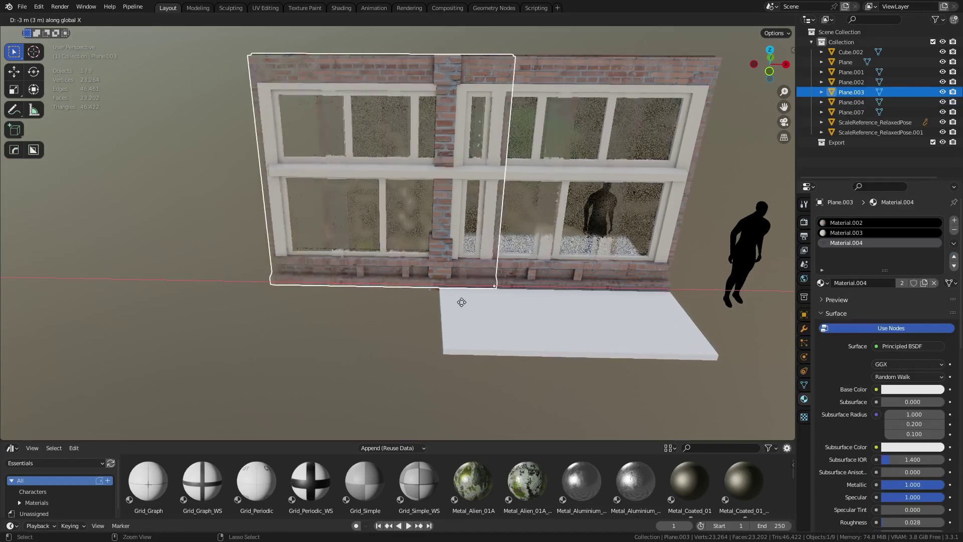
{"action": "left_click", "coordinate": [393, 299]}
Step: Test the shared mesh by moving the linked wall's top edge in Edit Mode, cancel the move, and select the original wall
{"action": "key", "text": "Tab"}
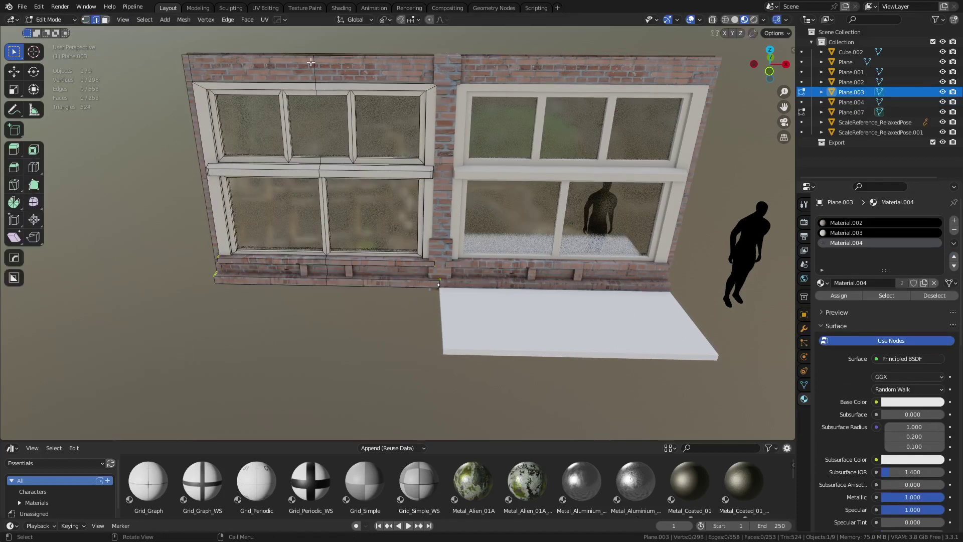
{"action": "key", "text": "g"}
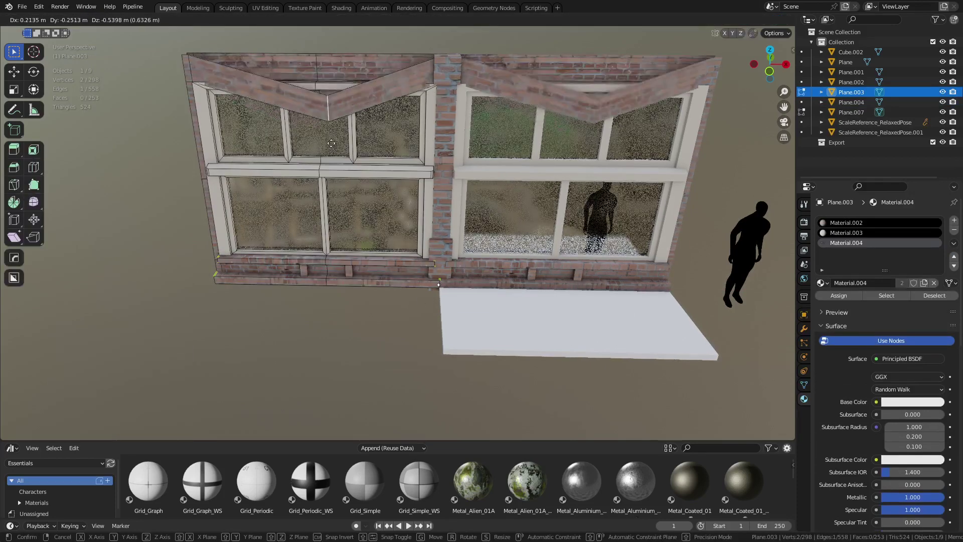
{"action": "right_click", "coordinate": [352, 123]}
{"action": "key", "text": "Escape"}
{"action": "key", "text": "Tab"}
{"action": "left_click", "coordinate": [462, 252]}
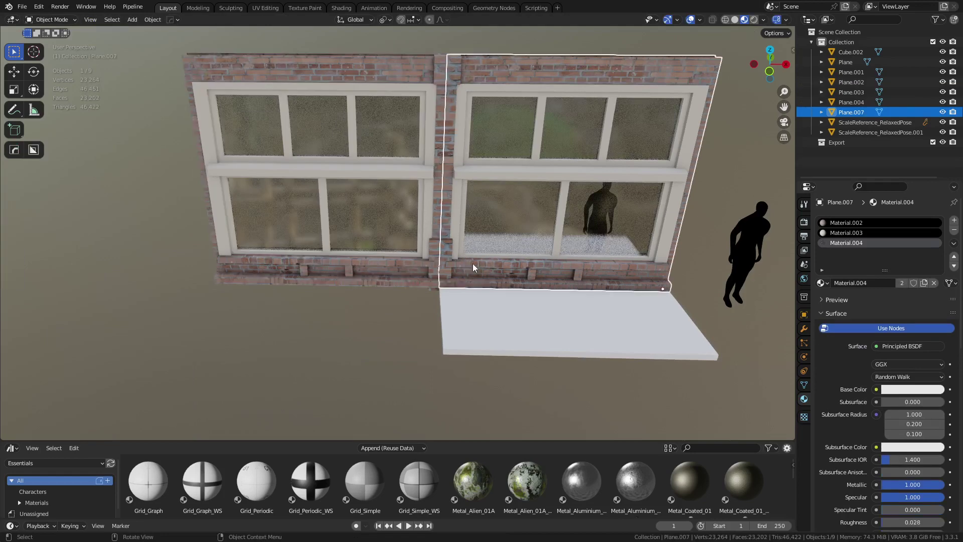
Step: Make linked duplicates of both ground slabs offset -4 m along X
{"action": "left_click", "coordinate": [482, 314]}
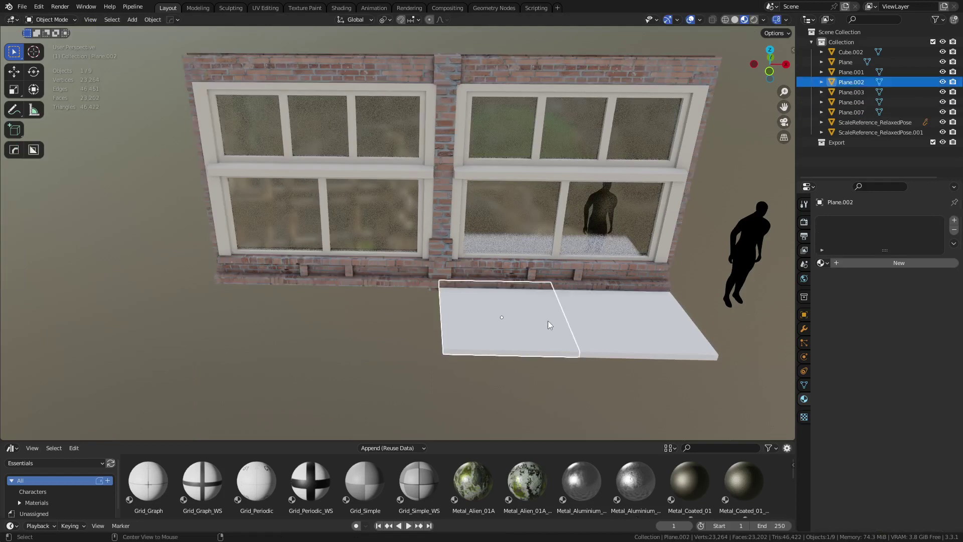
{"action": "middle_click_drag", "start_coordinate": [557, 318], "coordinate": [434, 315]}
{"action": "left_click", "coordinate": [491, 318]}
{"action": "left_click", "coordinate": [350, 314], "text": "shift"}
{"action": "key", "text": "alt+d"}
{"action": "key", "text": "x"}
{"action": "left_click", "coordinate": [284, 295], "text": "ctrl"}
Step: Delete the two duplicated ground slabs and the left original slab, keeping only the rightmost slab
{"action": "key", "text": "x"}
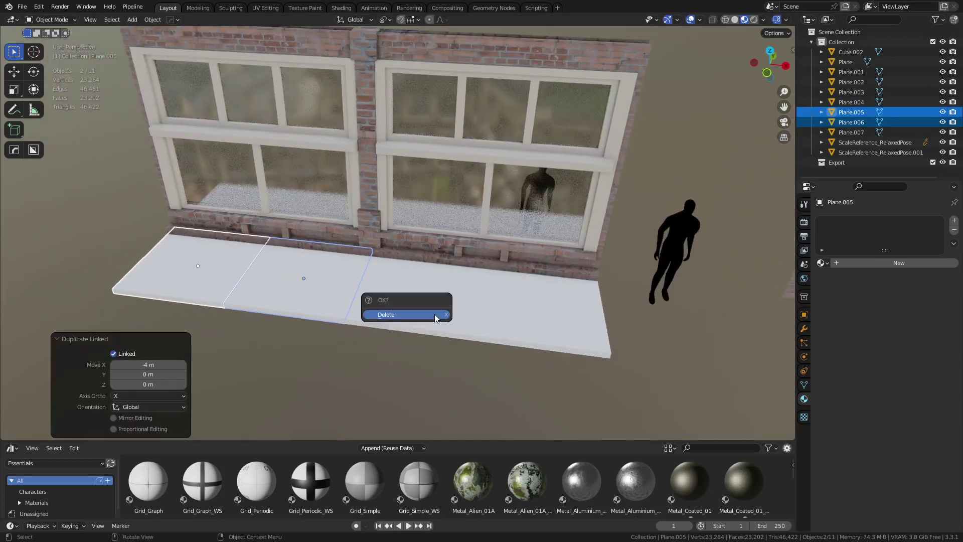
{"action": "left_click", "coordinate": [434, 314]}
{"action": "left_click", "coordinate": [419, 313]}
{"action": "key", "text": "x"}
{"action": "left_click", "coordinate": [434, 315]}
Step: Create a linked duplicate of the ground slab -2 m along X and repeat it twice to form a row of four slabs
{"action": "left_click", "coordinate": [509, 308]}
{"action": "key", "text": "alt+d"}
{"action": "key", "text": "x"}
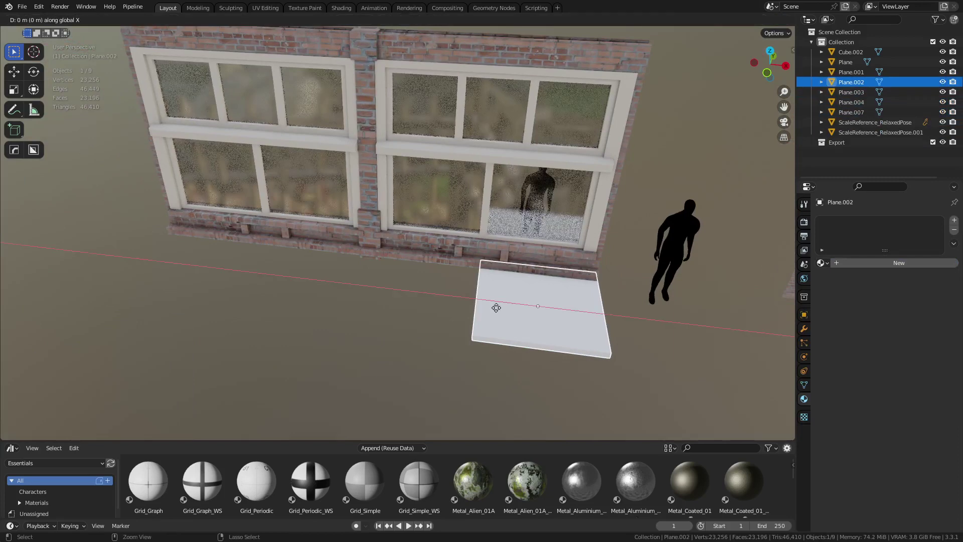
{"action": "left_click", "coordinate": [396, 306]}
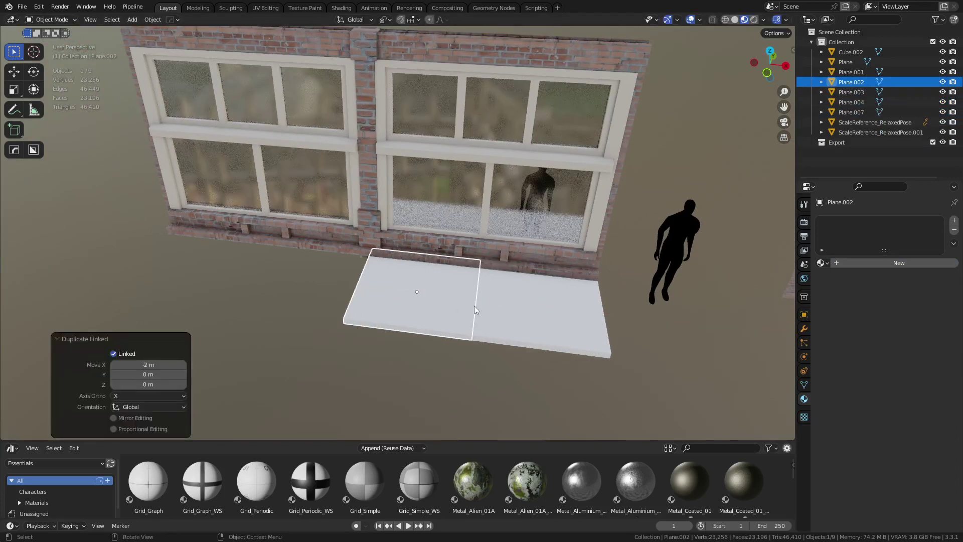
{"action": "key", "text": "shift+r"}
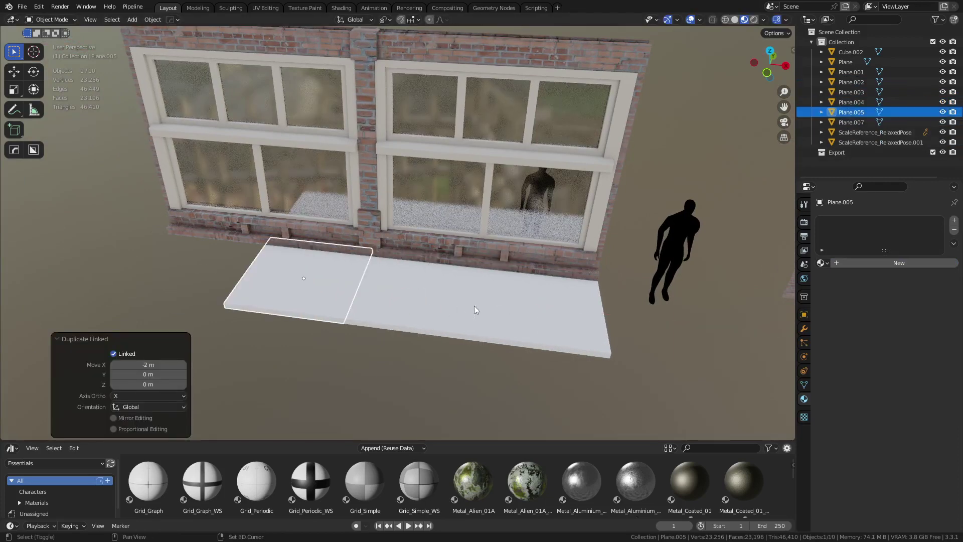
{"action": "key", "text": "shift+r"}
{"action": "left_click", "coordinate": [342, 285]}
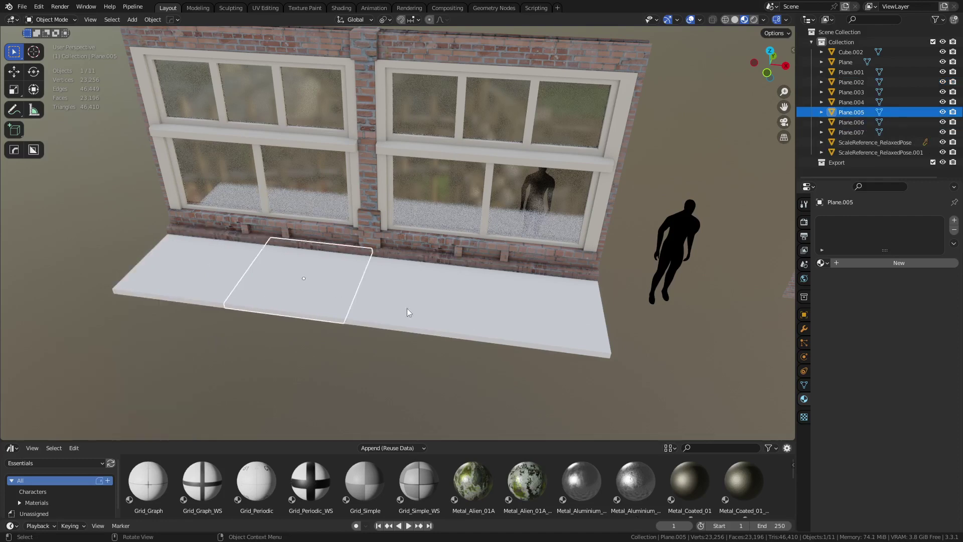
Step: Add a new material to the rightmost ground slab, change its Base Color to dark grey, and deselect it
{"action": "left_click", "coordinate": [599, 310]}
{"action": "left_click", "coordinate": [847, 263]}
{"action": "left_click", "coordinate": [912, 369]}
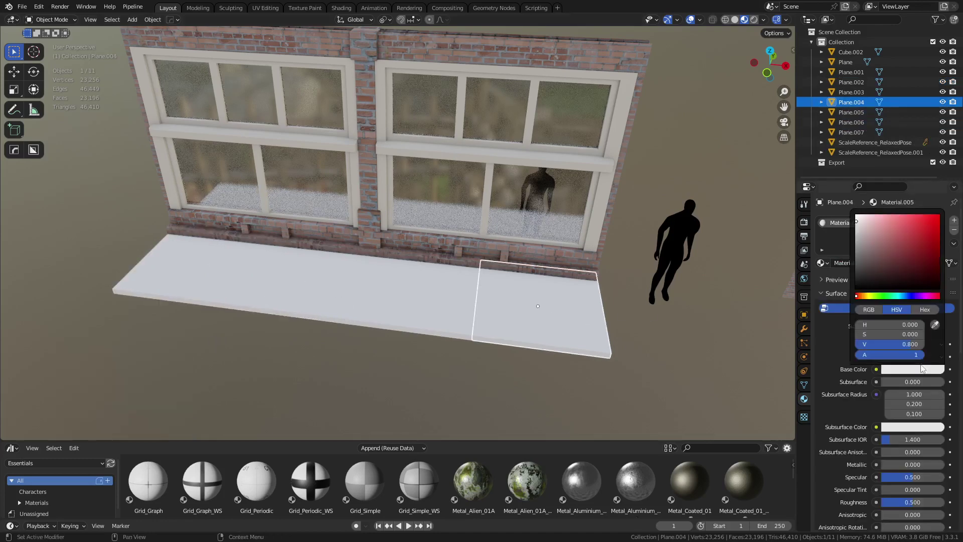
{"action": "left_click", "coordinate": [856, 265]}
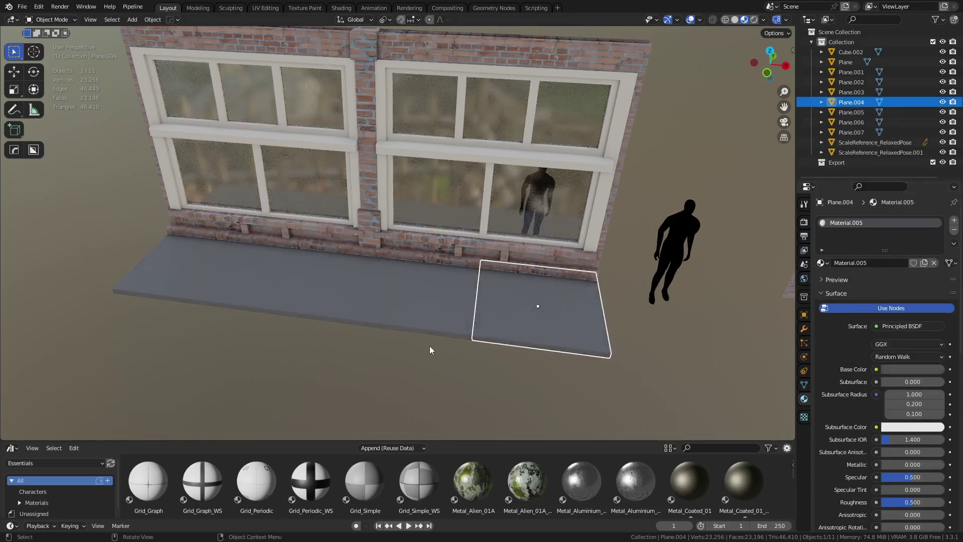
{"action": "left_click", "coordinate": [423, 387]}
{"action": "middle_click_drag", "start_coordinate": [423, 386], "coordinate": [575, 293]}
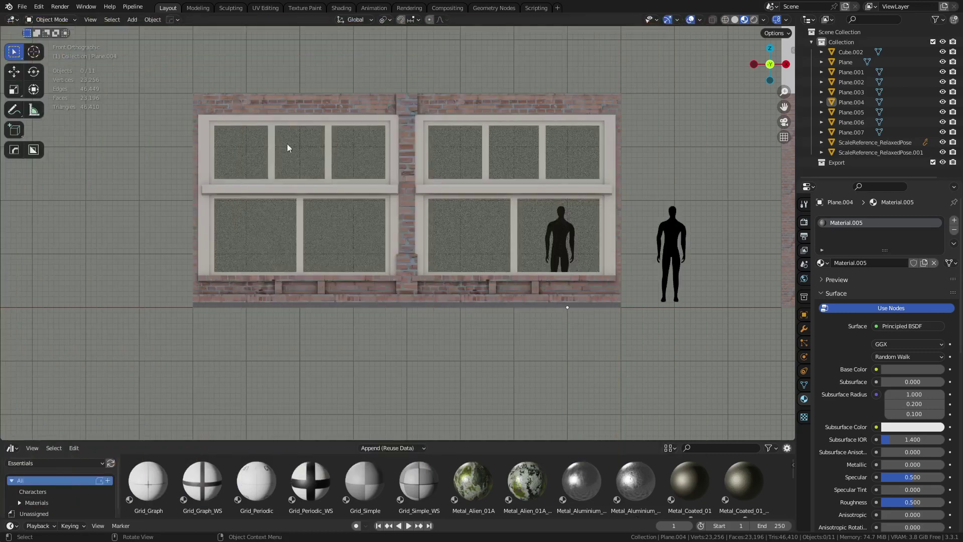
Step: Duplicate the brick ledge at the base of the right window wall 3.825 m up along Z to the wall's top
{"action": "left_click", "coordinate": [350, 104]}
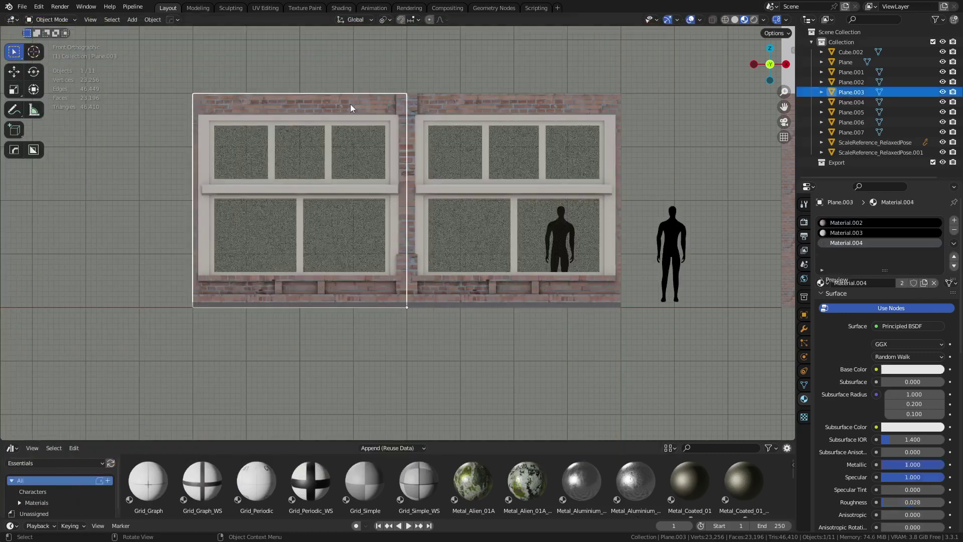
{"action": "scroll", "coordinate": [351, 105], "scroll_direction": "up", "scroll_amount": 2}
{"action": "middle_click_drag", "start_coordinate": [351, 107], "coordinate": [428, 206]}
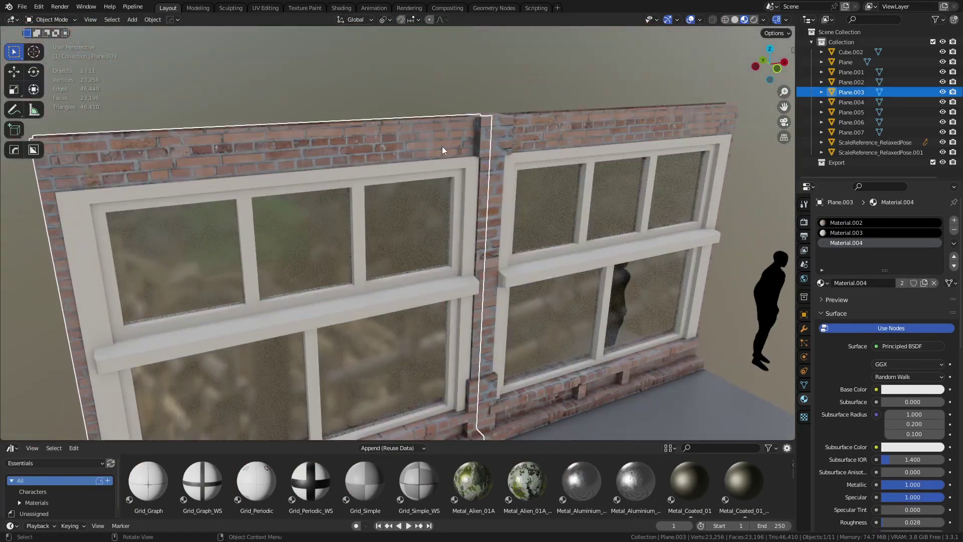
{"action": "middle_click_drag", "start_coordinate": [441, 146], "coordinate": [507, 149]}
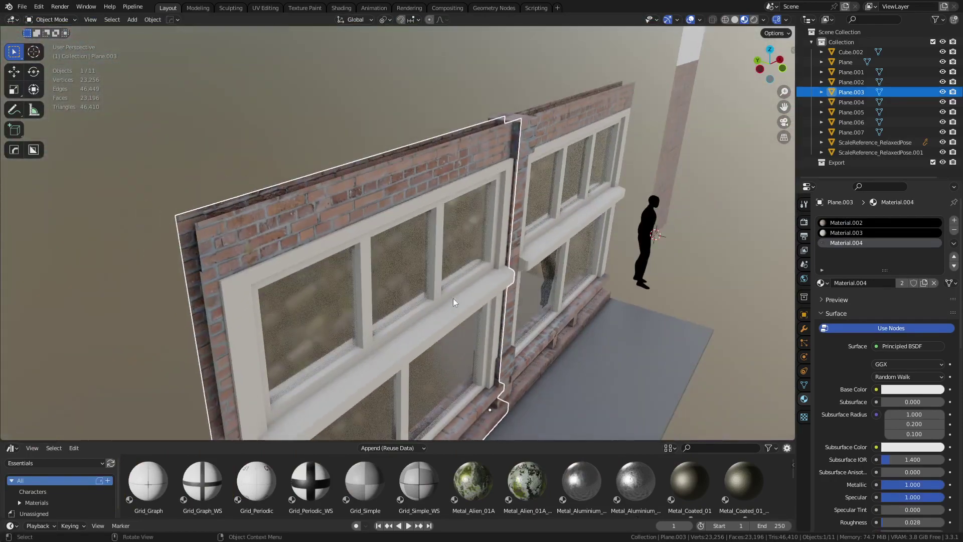
{"action": "middle_click_drag", "start_coordinate": [453, 298], "coordinate": [421, 292]}
{"action": "left_click", "coordinate": [477, 265]}
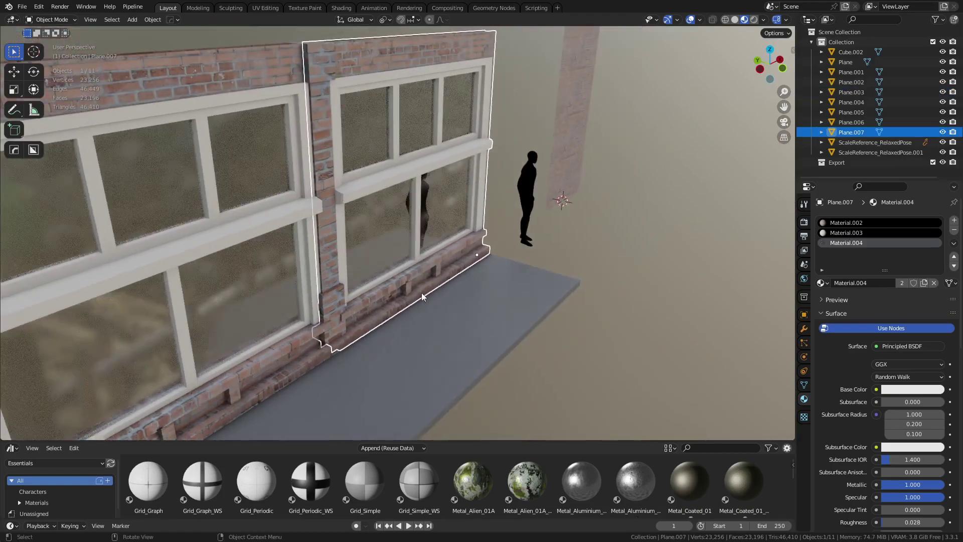
{"action": "key", "text": "Tab"}
{"action": "scroll", "coordinate": [527, 372], "scroll_direction": "up", "scroll_amount": 3}
{"action": "middle_click_drag", "start_coordinate": [527, 372], "coordinate": [446, 317]}
{"action": "left_click", "coordinate": [446, 317]}
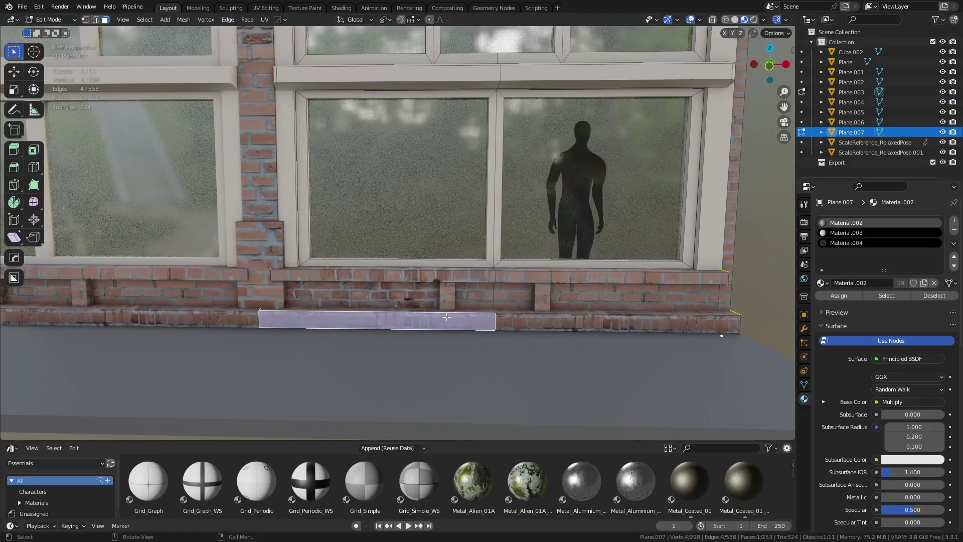
{"action": "key", "text": "l"}
{"action": "scroll", "coordinate": [447, 317], "scroll_direction": "down", "scroll_amount": 5}
{"action": "middle_click_drag", "start_coordinate": [446, 316], "coordinate": [464, 346]}
{"action": "key", "text": "shift+d"}
{"action": "key", "text": "z"}
{"action": "left_click", "coordinate": [443, 122]}
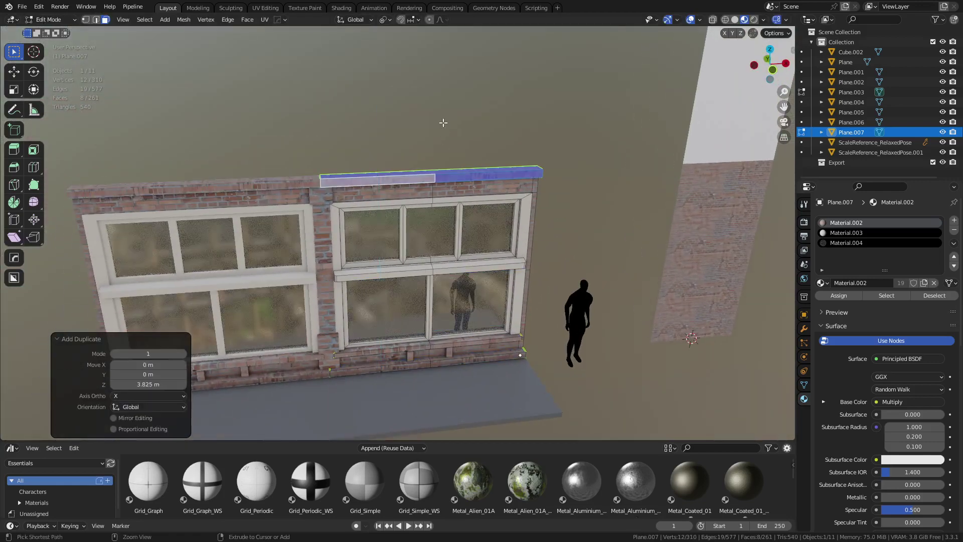
Step: Lower the upper vertices of the duplicated top ledge by 0.075 m along Z
{"action": "key", "text": "KP_1"}
{"action": "key", "text": "alt+z"}
{"action": "middle_click_drag", "start_coordinate": [454, 110], "coordinate": [429, 197], "text": "shift"}
{"action": "scroll", "coordinate": [430, 198], "scroll_direction": "up", "scroll_amount": 1}
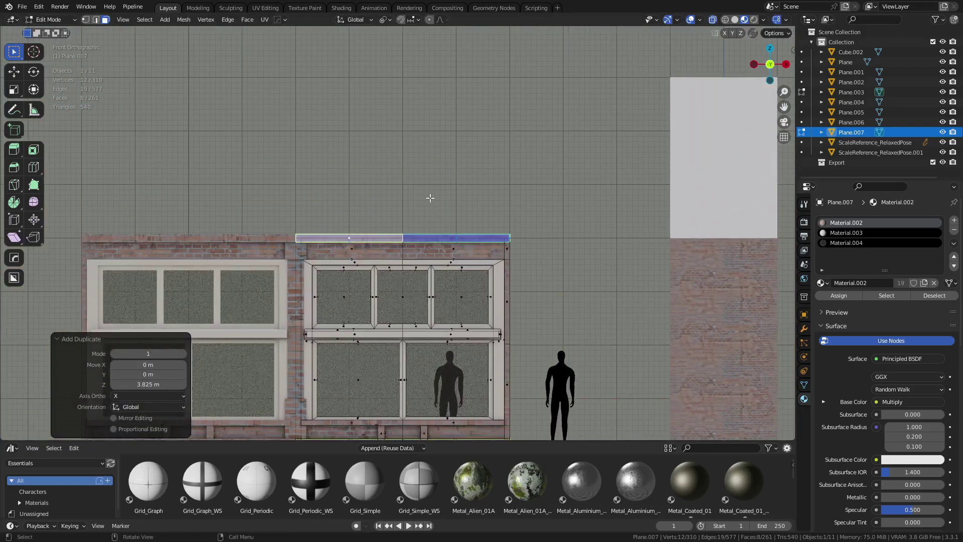
{"action": "scroll", "coordinate": [443, 215], "scroll_direction": "up", "scroll_amount": 4}
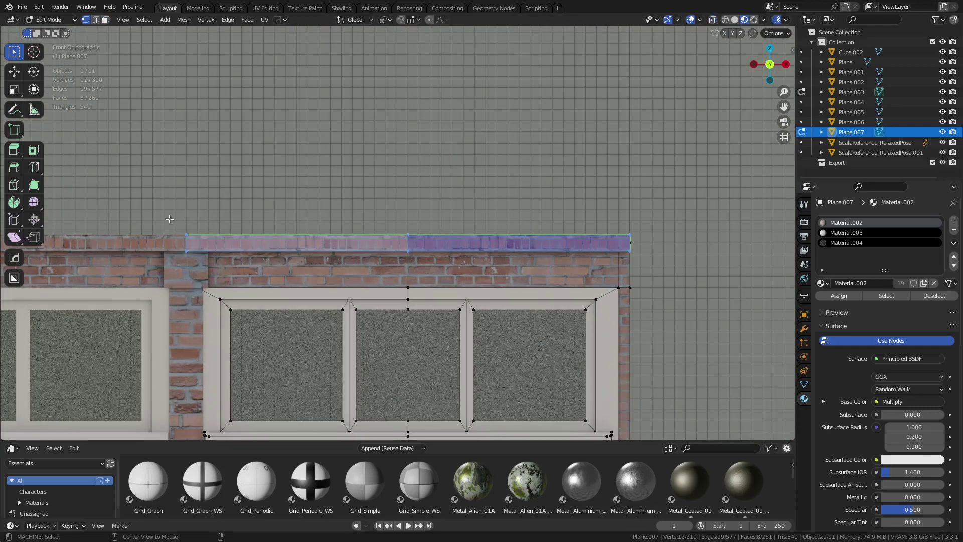
{"action": "key", "text": "alt+z"}
{"action": "left_click_drag", "start_coordinate": [145, 208], "coordinate": [659, 239]}
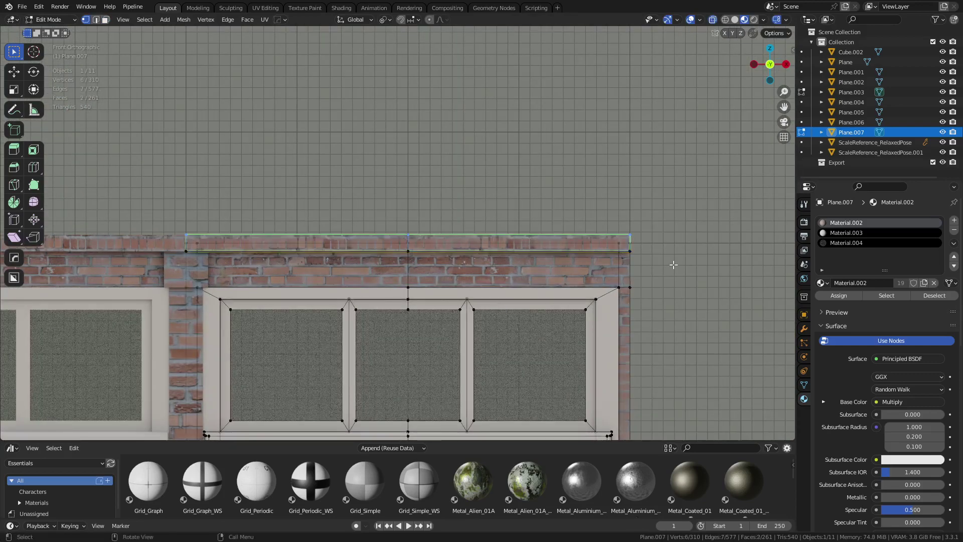
{"action": "middle_click_drag", "start_coordinate": [674, 264], "coordinate": [570, 255], "text": "shift"}
{"action": "scroll", "coordinate": [570, 255], "scroll_direction": "up", "scroll_amount": 4}
{"action": "key", "text": "g"}
{"action": "key", "text": "z"}
{"action": "left_click", "coordinate": [629, 281], "text": "ctrl"}
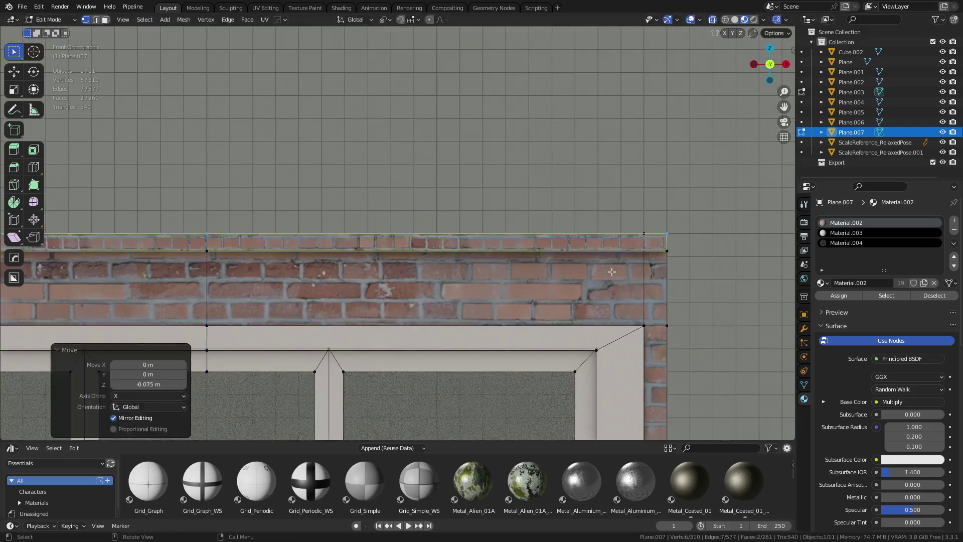
Step: Move both front faces of the top ledge about 0.02 m along Y toward the wall
{"action": "middle_click_drag", "start_coordinate": [630, 281], "coordinate": [374, 228]}
{"action": "left_click", "coordinate": [370, 223]}
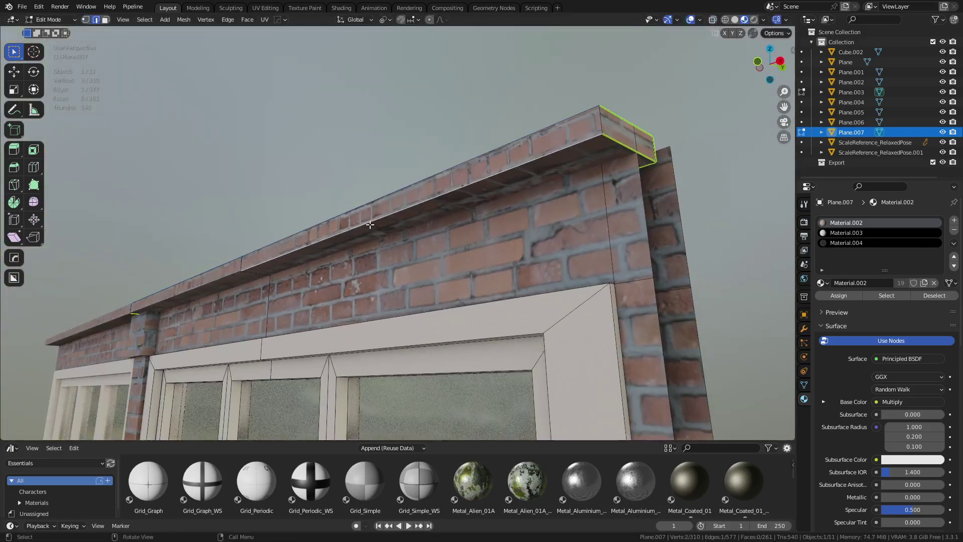
{"action": "key", "text": "3"}
{"action": "left_click", "coordinate": [359, 222]}
{"action": "key", "text": "g"}
{"action": "key", "text": "y"}
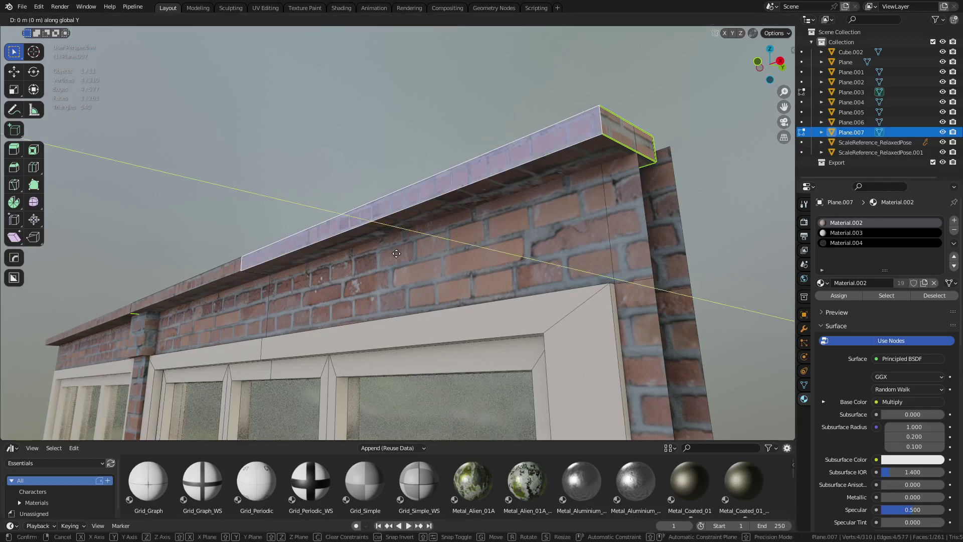
{"action": "right_click", "coordinate": [396, 253]}
{"action": "left_click", "coordinate": [193, 283], "text": "shift"}
{"action": "key", "text": "g"}
{"action": "key", "text": "y"}
{"action": "key", "text": "x"}
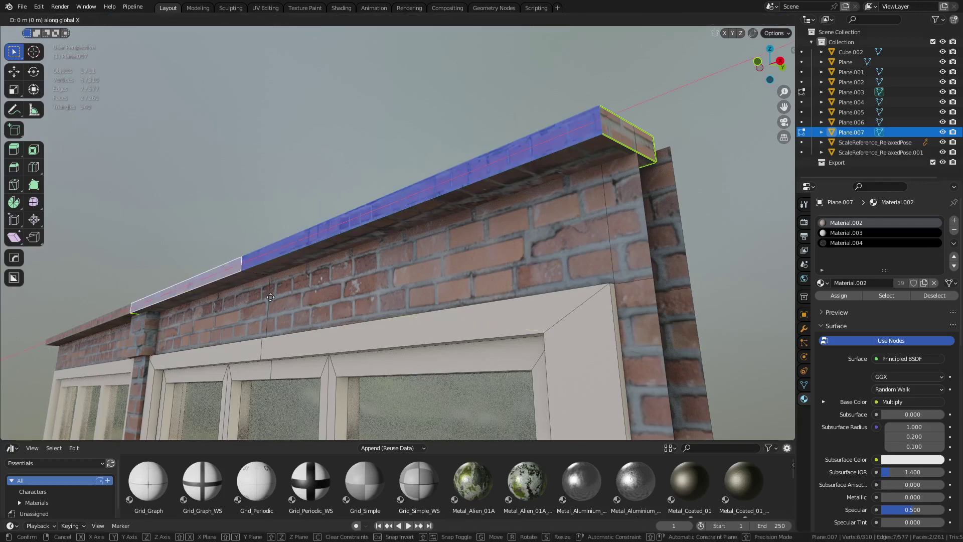
{"action": "key", "text": "y"}
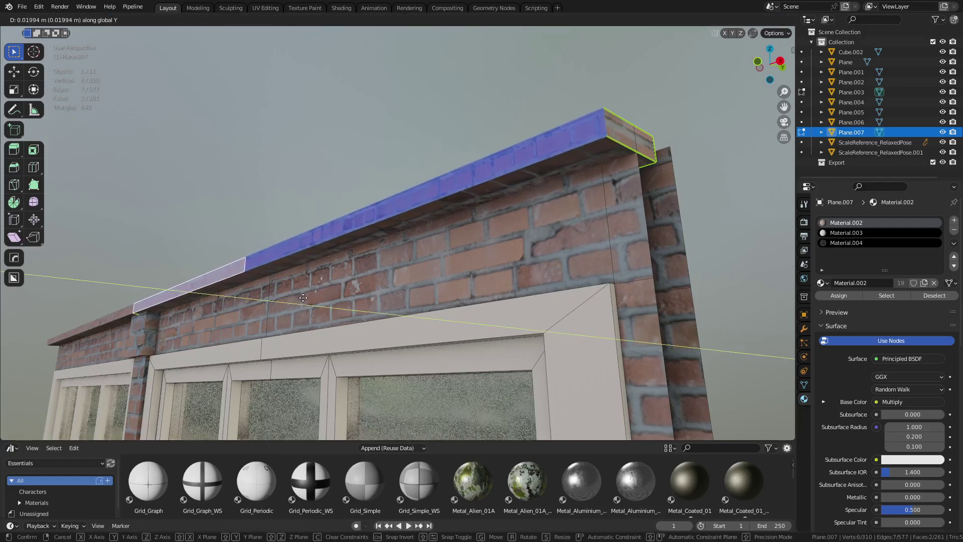
{"action": "left_click", "coordinate": [303, 297]}
Step: Bevel the lower front edges of the top ledge with 2 segments and a width of about 0.028 m
{"action": "key", "text": "2"}
{"action": "left_click", "coordinate": [237, 275]}
{"action": "left_click", "coordinate": [272, 262], "text": "shift"}
{"action": "key", "text": "ctrl+b"}
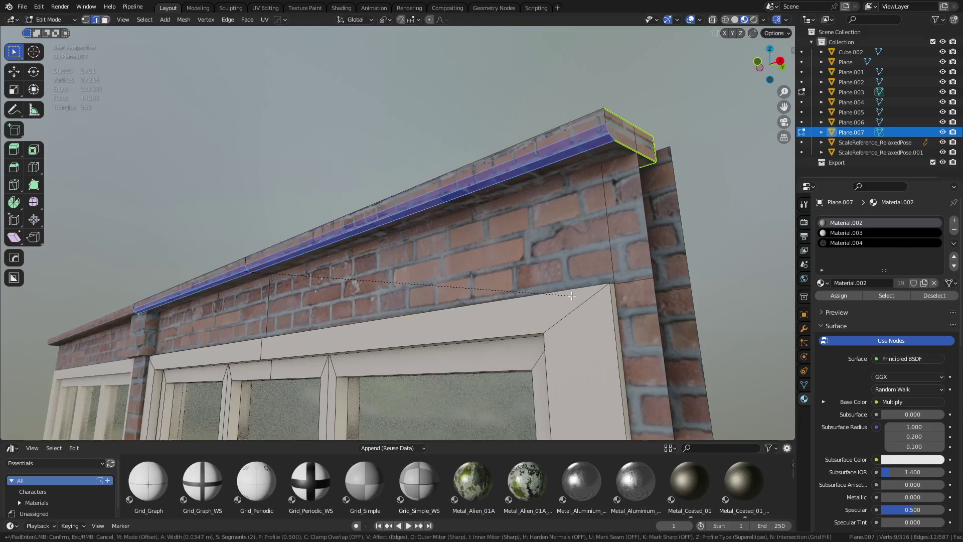
{"action": "left_click", "coordinate": [559, 296]}
Step: Return to Object Mode and apply Shade Auto Smooth to the right window wall
{"action": "key", "text": "ctrl+Tab"}
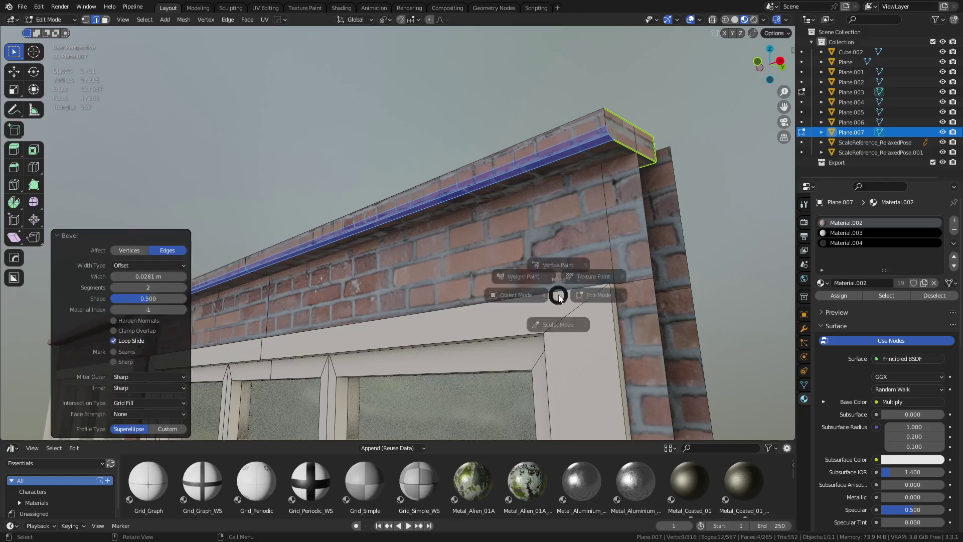
{"action": "left_click", "coordinate": [499, 292]}
{"action": "right_click", "coordinate": [510, 174]}
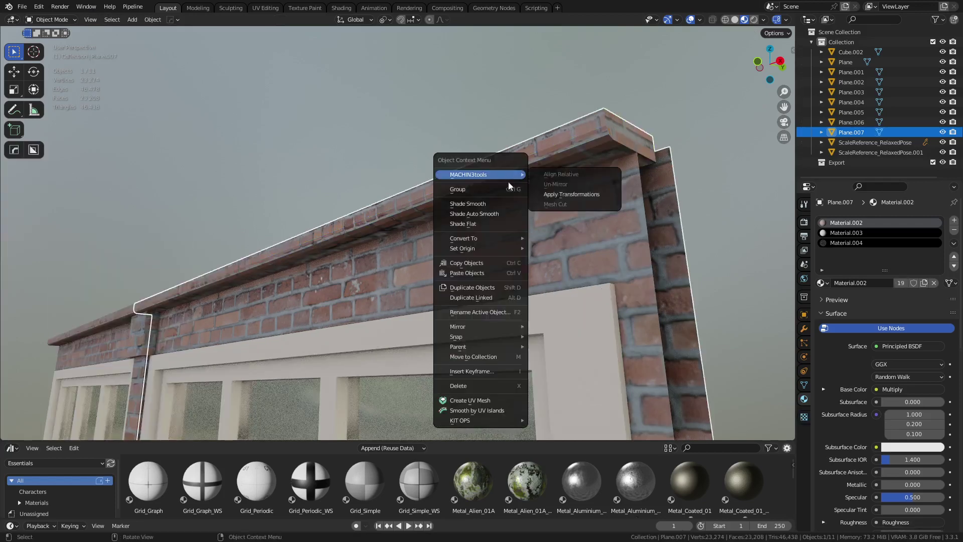
{"action": "left_click", "coordinate": [496, 210]}
{"action": "left_click", "coordinate": [354, 134]}
{"action": "left_click", "coordinate": [462, 198]}
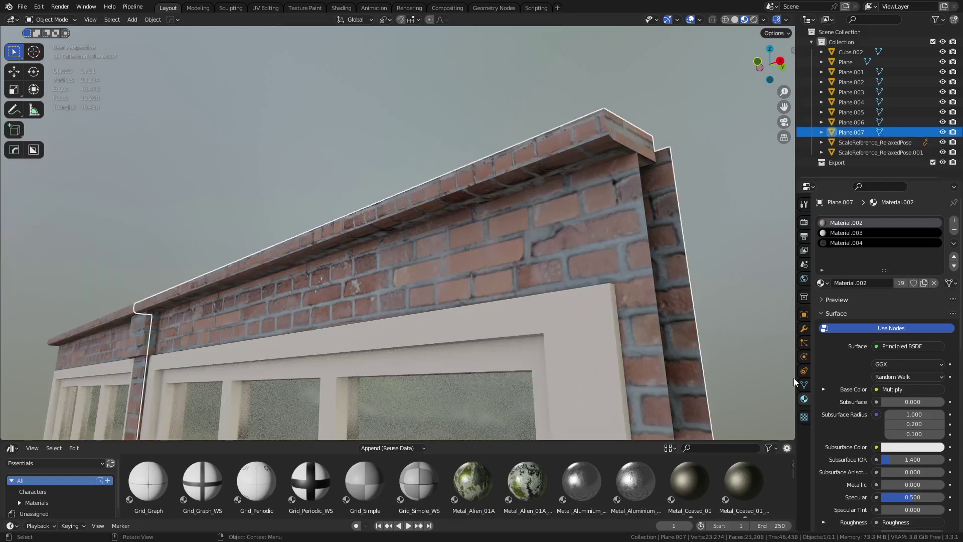
Step: Set the wall mesh's Auto Smooth angle to 54.7° and deselect the wall
{"action": "left_click", "coordinate": [803, 385]}
{"action": "left_click", "coordinate": [835, 427]}
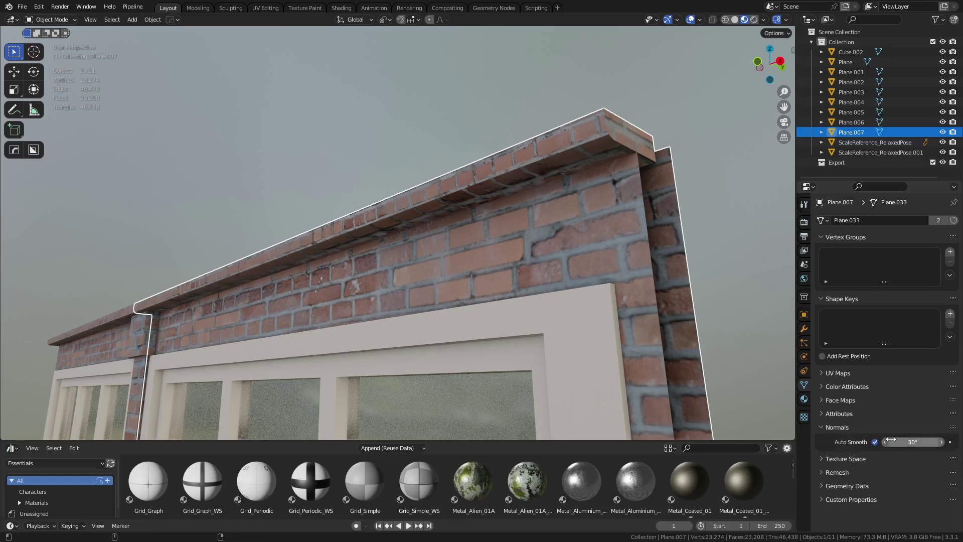
{"action": "left_click_drag", "start_coordinate": [891, 439], "coordinate": [916, 439]}
{"action": "left_click", "coordinate": [369, 203]}
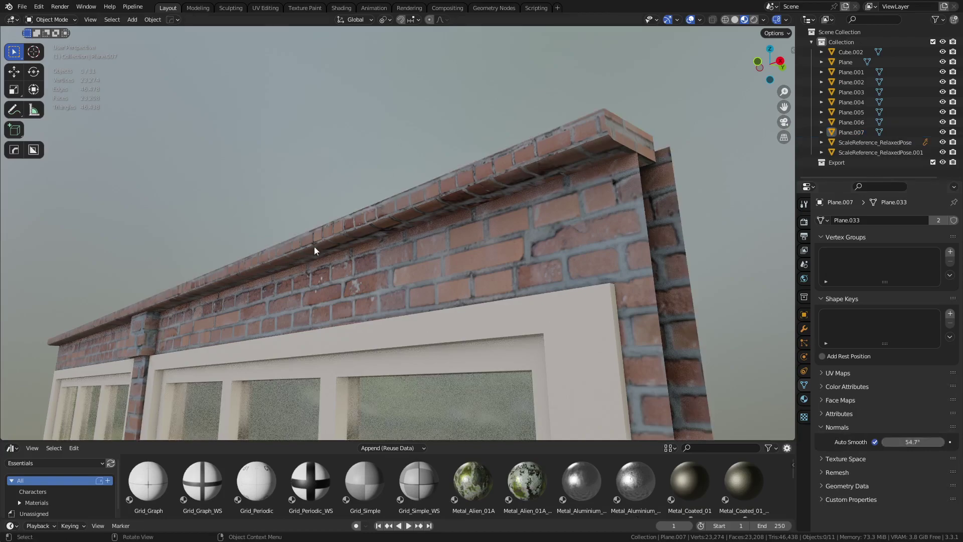
Step: Select the top ledge's front faces together with its bevel faces and move them slightly along Y toward the wall
{"action": "middle_click_drag", "start_coordinate": [314, 249], "coordinate": [560, 233]}
{"action": "middle_click_drag", "start_coordinate": [560, 233], "coordinate": [371, 174]}
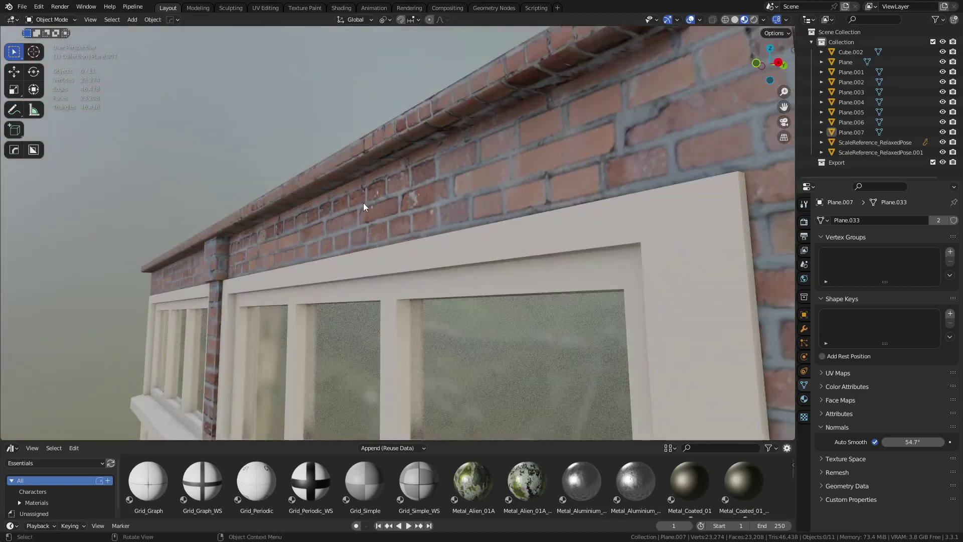
{"action": "middle_click_drag", "start_coordinate": [379, 204], "coordinate": [363, 207]}
{"action": "key", "text": "ctrl+Tab"}
{"action": "left_click", "coordinate": [388, 209]}
{"action": "middle_click_drag", "start_coordinate": [384, 149], "coordinate": [336, 160]}
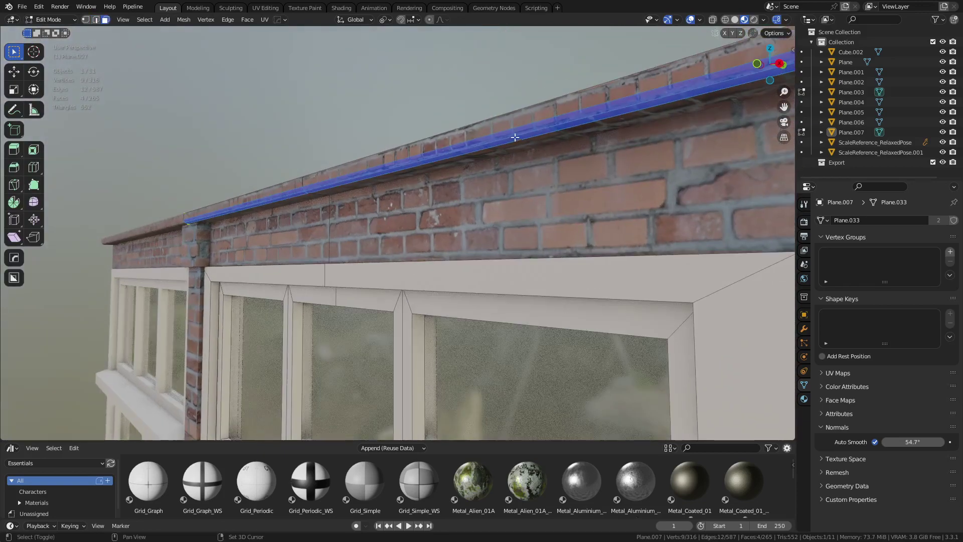
{"action": "left_click", "coordinate": [334, 160], "text": "shift"}
{"action": "left_click", "coordinate": [281, 189], "text": "shift"}
{"action": "middle_click_drag", "start_coordinate": [281, 189], "coordinate": [543, 218]}
{"action": "key", "text": "g"}
{"action": "key", "text": "y"}
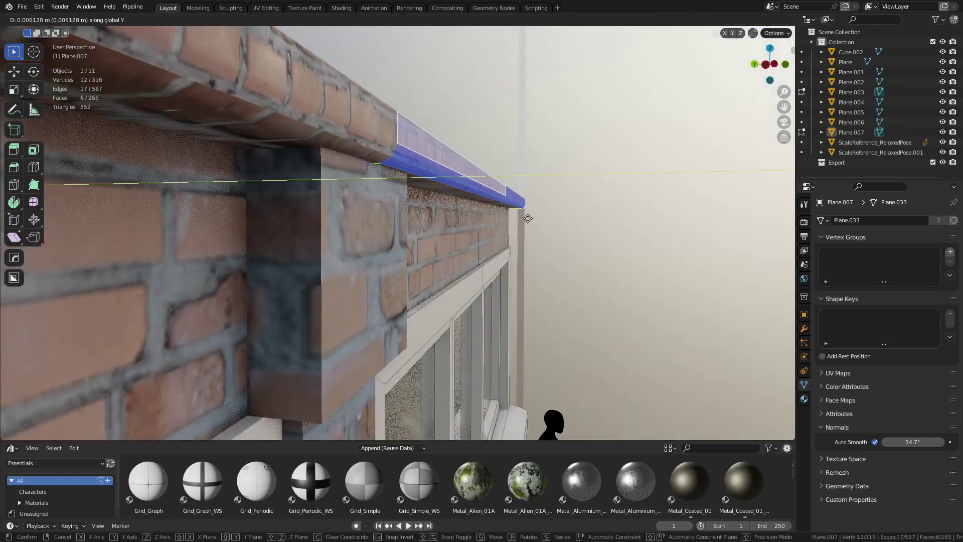
{"action": "left_click", "coordinate": [511, 217]}
{"action": "key", "text": "ctrl+Tab"}
{"action": "left_click", "coordinate": [426, 217]}
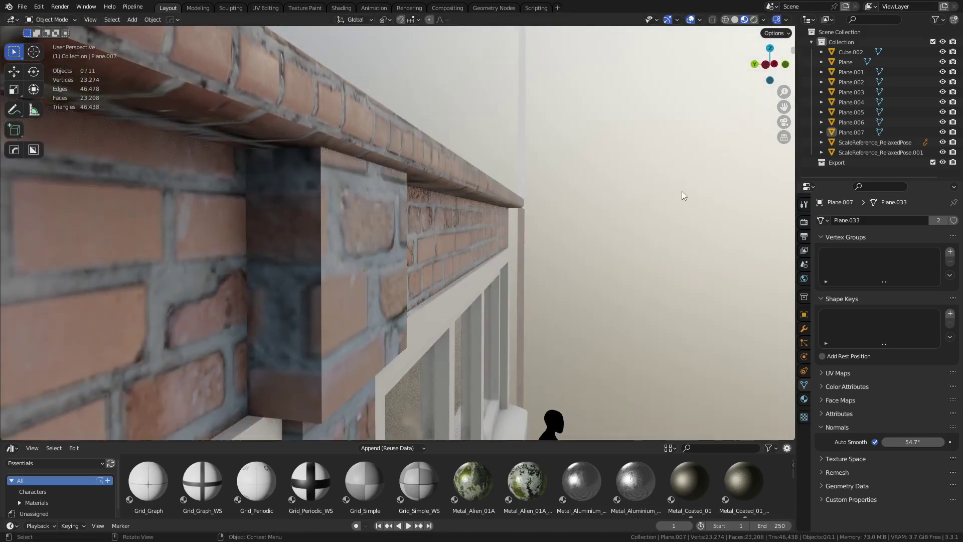
{"action": "key", "text": "ctrl+Tab"}
{"action": "left_click", "coordinate": [553, 205]}
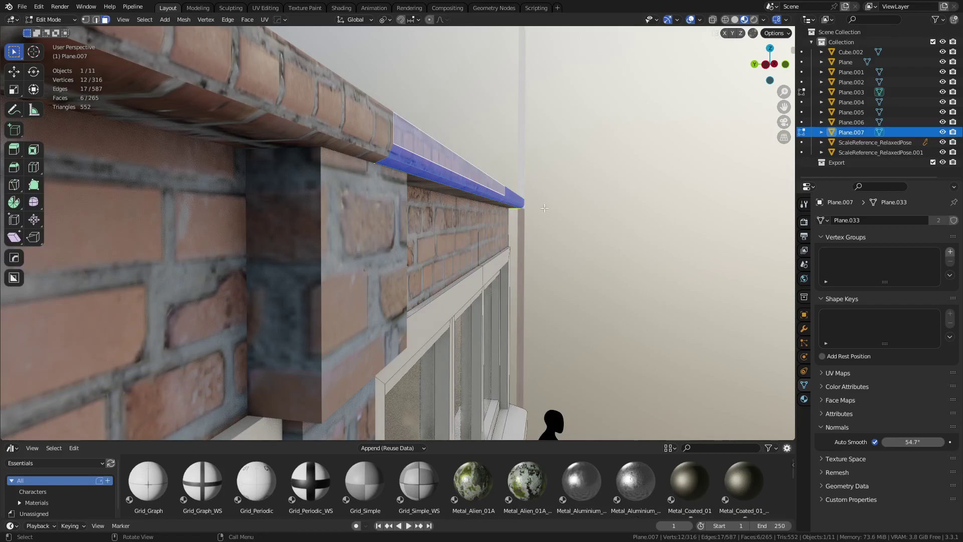
{"action": "middle_click_drag", "start_coordinate": [544, 207], "coordinate": [417, 185]}
{"action": "left_click", "coordinate": [415, 179], "text": "shift"}
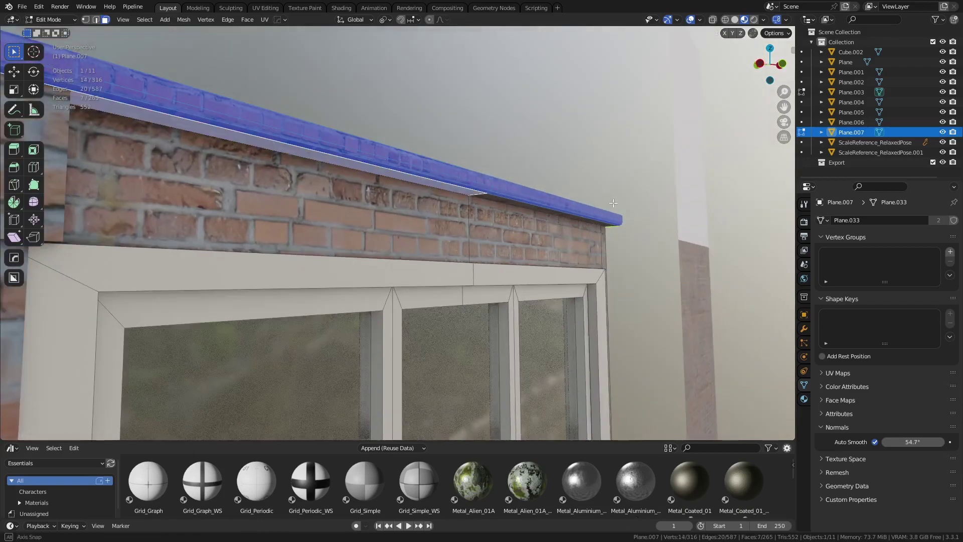
{"action": "middle_click_drag", "start_coordinate": [562, 211], "coordinate": [476, 173]}
{"action": "left_click", "coordinate": [517, 113], "text": "shift"}
{"action": "middle_click_drag", "start_coordinate": [517, 113], "coordinate": [574, 277]}
{"action": "left_click", "coordinate": [562, 195], "text": "shift"}
{"action": "left_click", "coordinate": [564, 300]}
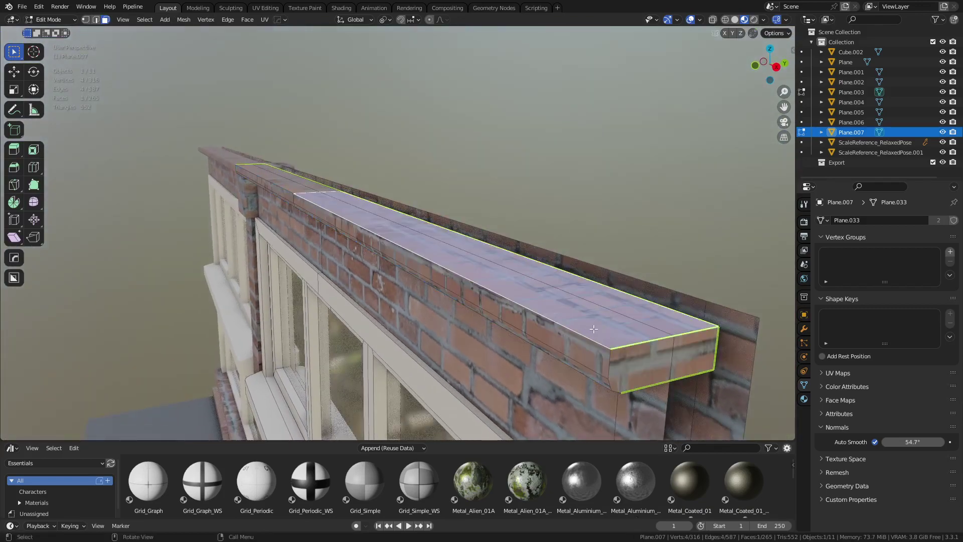
{"action": "middle_click_drag", "start_coordinate": [641, 351], "coordinate": [480, 243]}
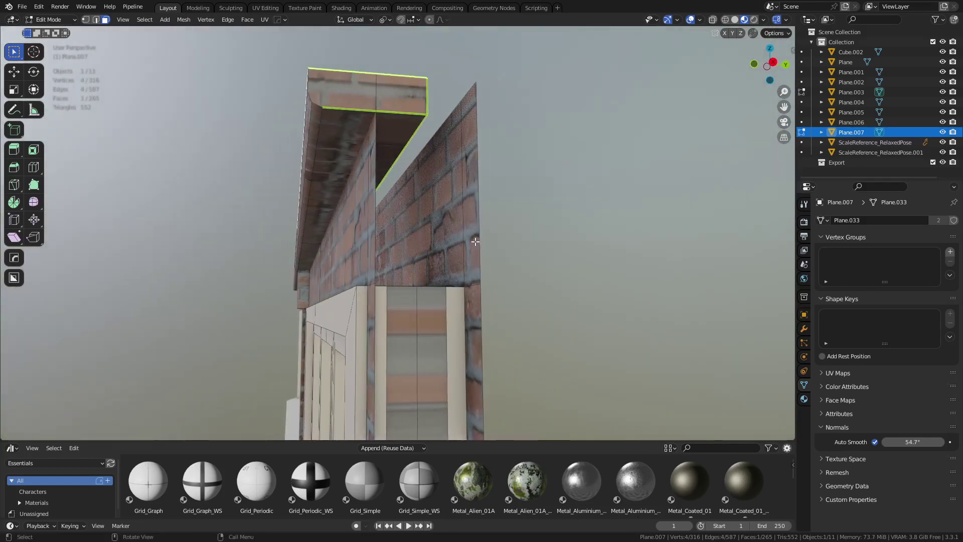
Step: Select all faces linked to the top ledge, delimited by seams, and unwrap them
{"action": "key", "text": "a"}
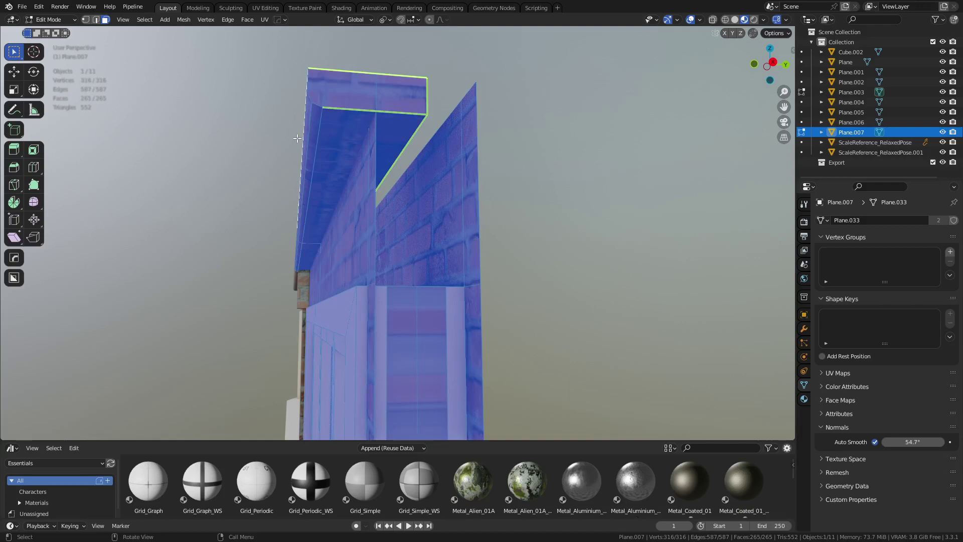
{"action": "left_click", "coordinate": [355, 136]}
{"action": "key", "text": "ctrl+l"}
{"action": "middle_click_drag", "start_coordinate": [387, 149], "coordinate": [506, 166]}
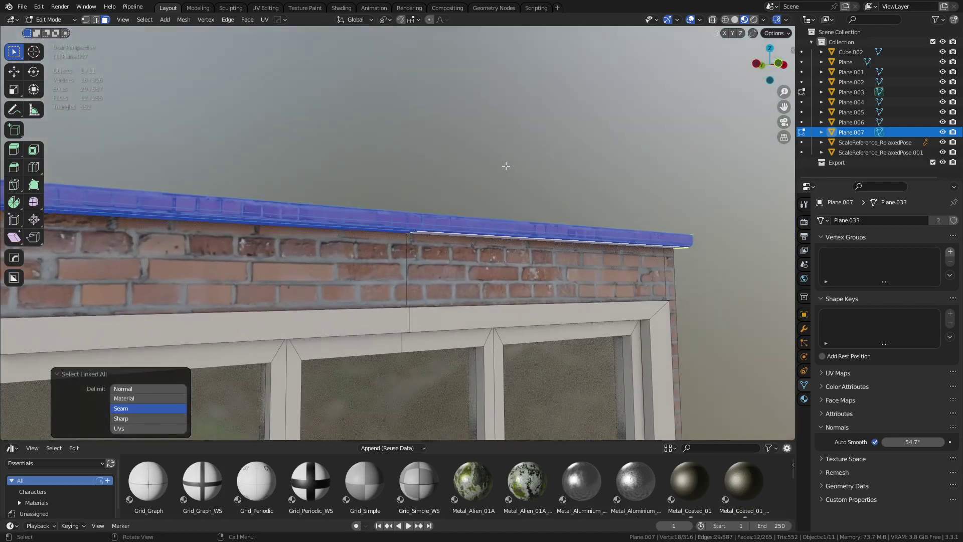
{"action": "key", "text": "u"}
{"action": "left_click", "coordinate": [489, 121]}
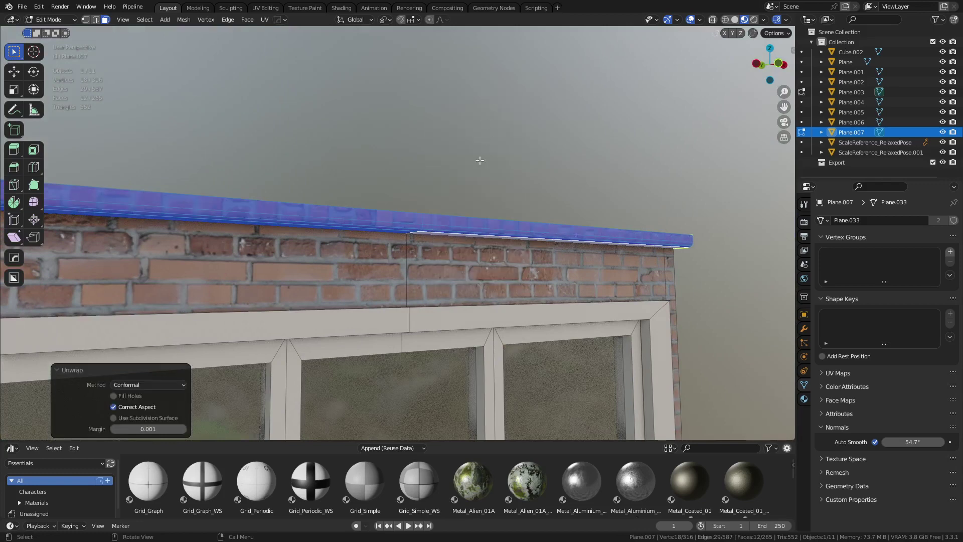
Step: Switch to the UV Editing workspace and rotate the top ledge's UVs by 90°
{"action": "left_click", "coordinate": [264, 8]}
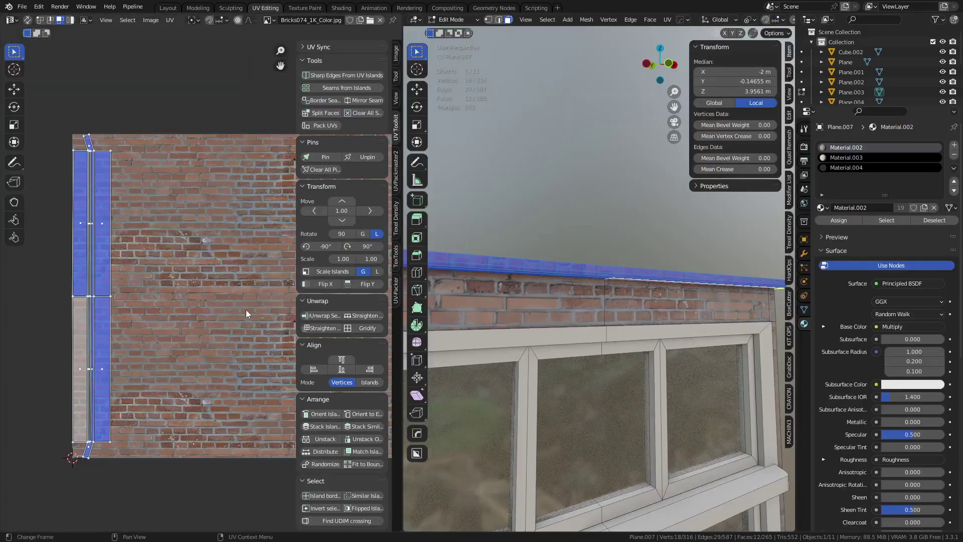
{"action": "type", "text": "r90"}
{"action": "key", "text": "Return"}
{"action": "key", "text": "Tab"}
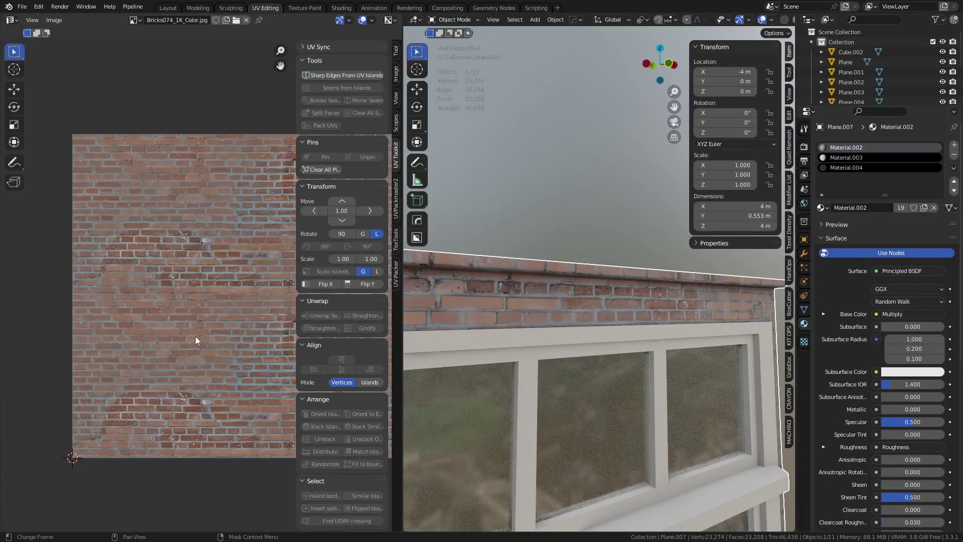
{"action": "key", "text": "Tab"}
Step: Scale down the top ledge's UVs and shift them sideways to fit the brick texture
{"action": "key", "text": "s"}
{"action": "left_click", "coordinate": [168, 325]}
{"action": "key", "text": "g"}
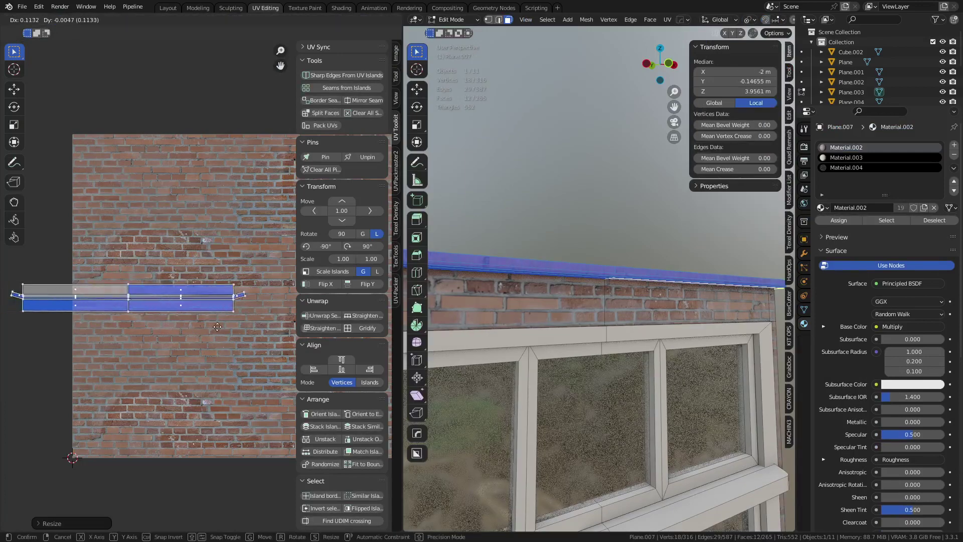
{"action": "left_click", "coordinate": [275, 331]}
{"action": "key", "text": "s"}
{"action": "key", "text": "Return"}
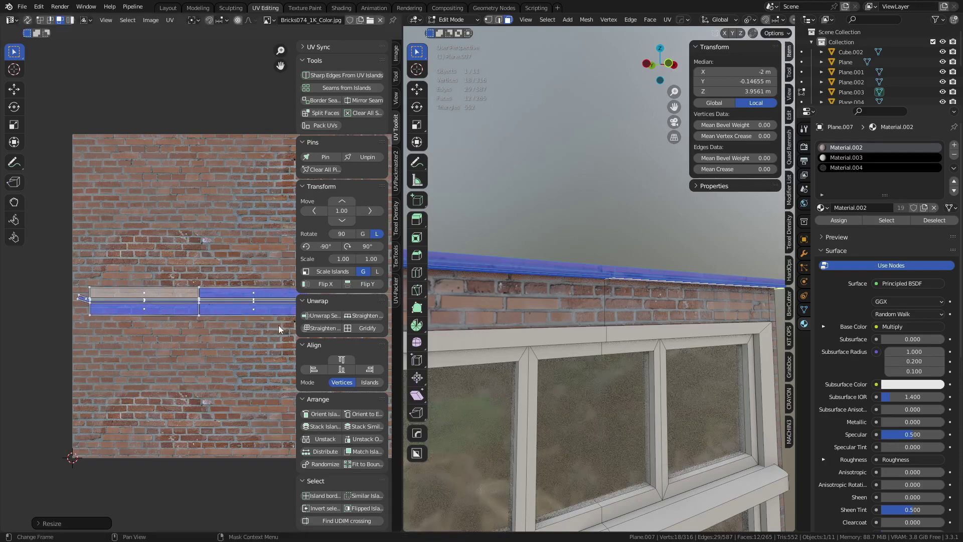
Step: Shift the top ledge's UVs slightly up the brick texture and check the result on the facade in Object Mode
{"action": "key", "text": "g"}
{"action": "left_click", "coordinate": [221, 301]}
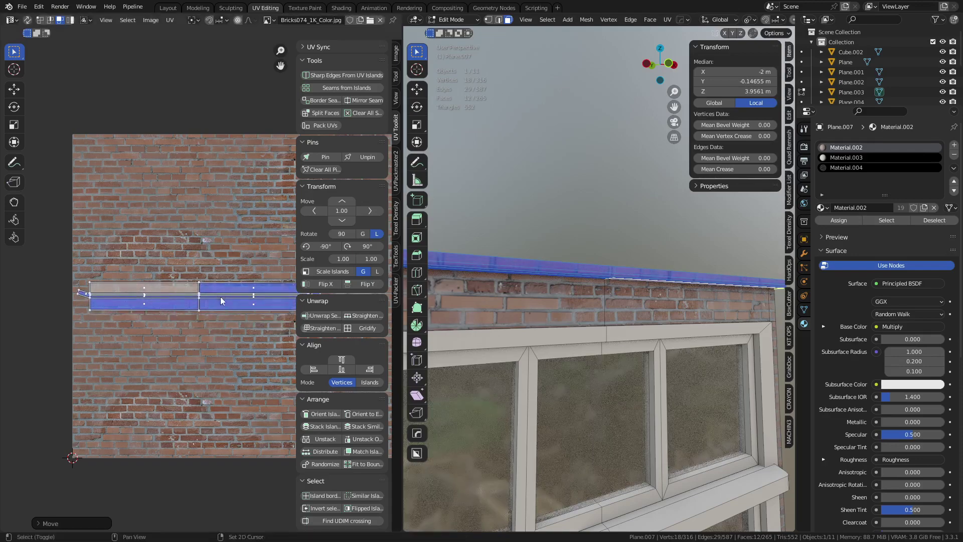
{"action": "key", "text": "ctrl+Tab"}
{"action": "left_click", "coordinate": [491, 300]}
{"action": "left_click", "coordinate": [574, 200]}
{"action": "scroll", "coordinate": [624, 367], "scroll_direction": "down", "scroll_amount": 3}
{"action": "middle_click_drag", "start_coordinate": [625, 366], "coordinate": [581, 316]}
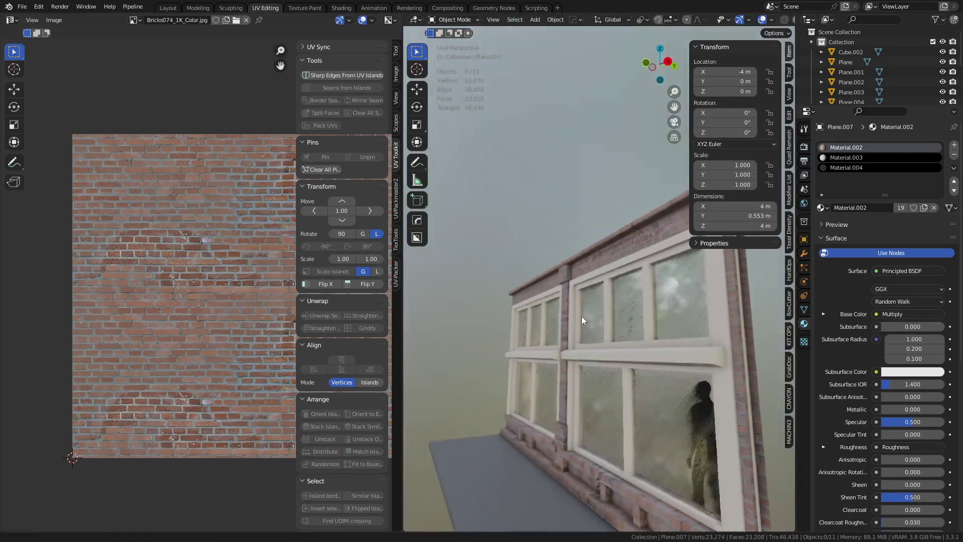
Step: Scale up the top ledge's UVs in Edit Mode and return to Object Mode
{"action": "key", "text": "ctrl+Tab"}
{"action": "left_click", "coordinate": [627, 315]}
{"action": "key", "text": "s"}
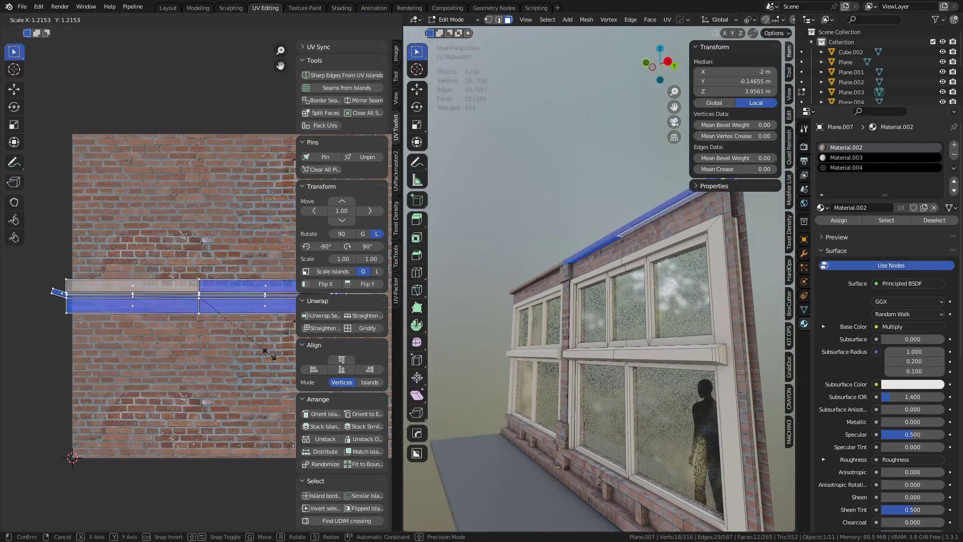
{"action": "left_click", "coordinate": [258, 377]}
{"action": "key", "text": "ctrl+Tab"}
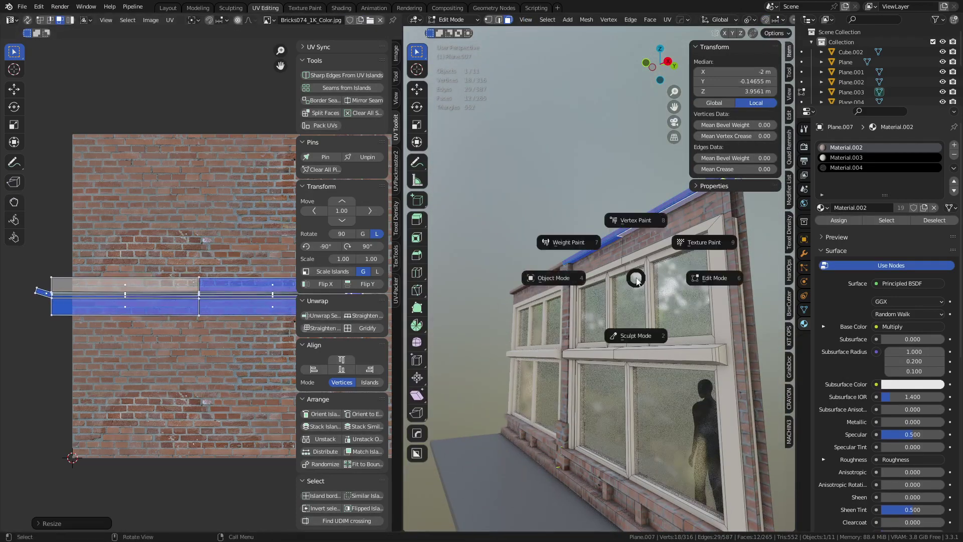
{"action": "left_click", "coordinate": [554, 279]}
Step: Examine the textured ledge, windows and brickwork of the facade from several angles
{"action": "middle_click_drag", "start_coordinate": [517, 205], "coordinate": [663, 356]}
{"action": "scroll", "coordinate": [681, 346], "scroll_direction": "up", "scroll_amount": 1}
{"action": "scroll", "coordinate": [650, 362], "scroll_direction": "down", "scroll_amount": 2}
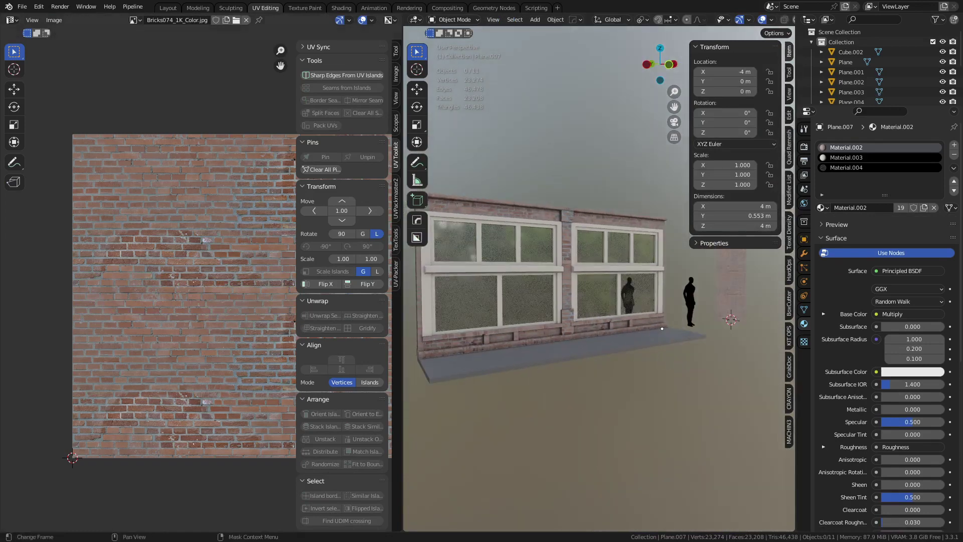
{"action": "middle_click_drag", "start_coordinate": [538, 337], "coordinate": [508, 344]}
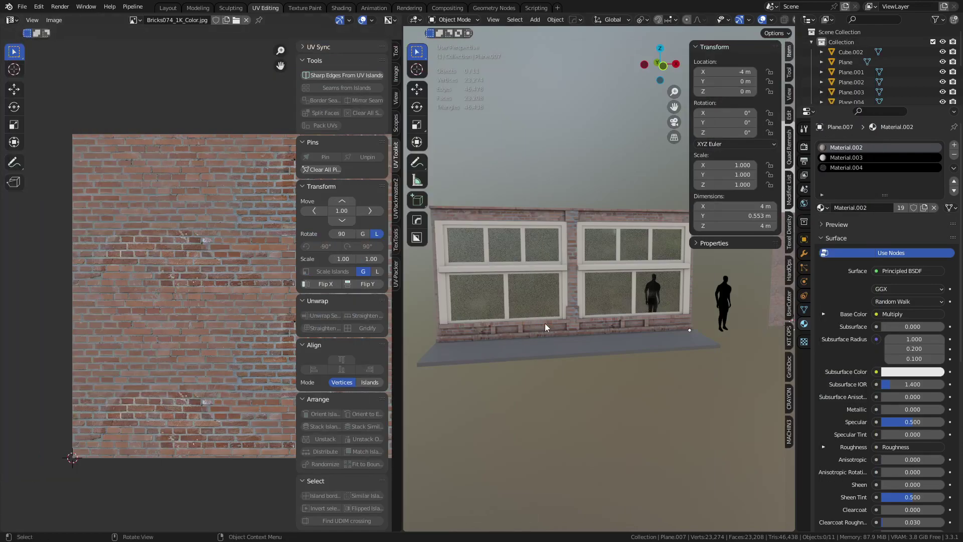
{"action": "left_click", "coordinate": [577, 322]}
{"action": "left_click", "coordinate": [607, 326]}
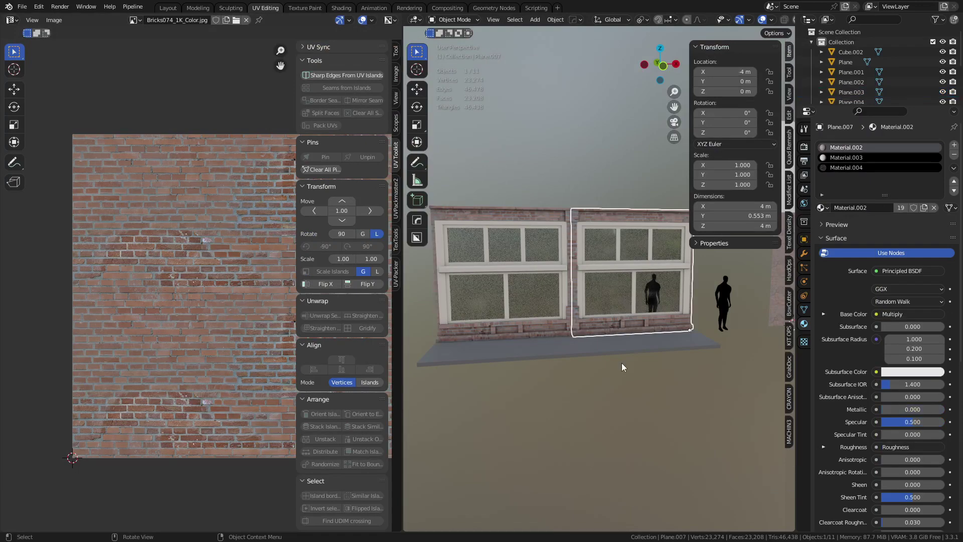
{"action": "scroll", "coordinate": [652, 301], "scroll_direction": "up", "scroll_amount": 3}
{"action": "middle_click_drag", "start_coordinate": [695, 319], "coordinate": [619, 316]}
{"action": "scroll", "coordinate": [619, 317], "scroll_direction": "up", "scroll_amount": 3}
{"action": "left_click", "coordinate": [547, 96]}
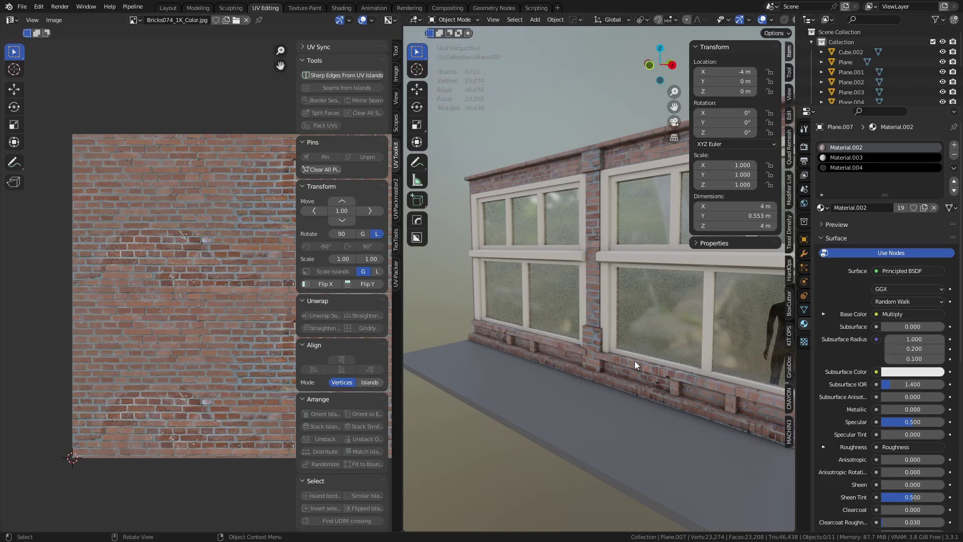
Step: In the Layout workspace, symmetrize the entire window wall mesh along Y from negative to positive
{"action": "left_click", "coordinate": [515, 354]}
{"action": "left_click", "coordinate": [535, 335]}
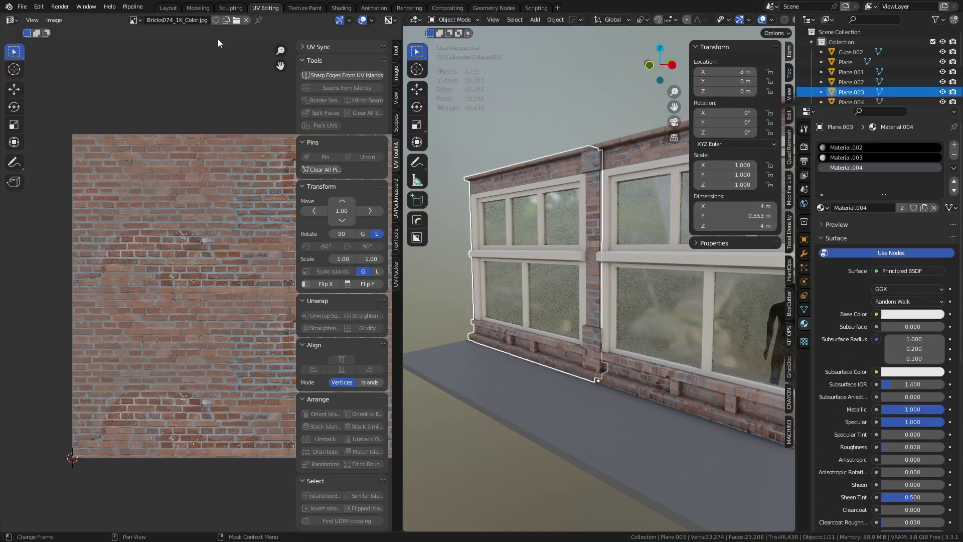
{"action": "left_click", "coordinate": [168, 10]}
{"action": "left_click", "coordinate": [153, 304]}
{"action": "scroll", "coordinate": [254, 301], "scroll_direction": "down", "scroll_amount": 2}
{"action": "middle_click_drag", "start_coordinate": [254, 301], "coordinate": [612, 300]}
{"action": "left_click", "coordinate": [475, 327]}
{"action": "key", "text": "Tab"}
{"action": "key", "text": "a"}
{"action": "key", "text": "alt+x"}
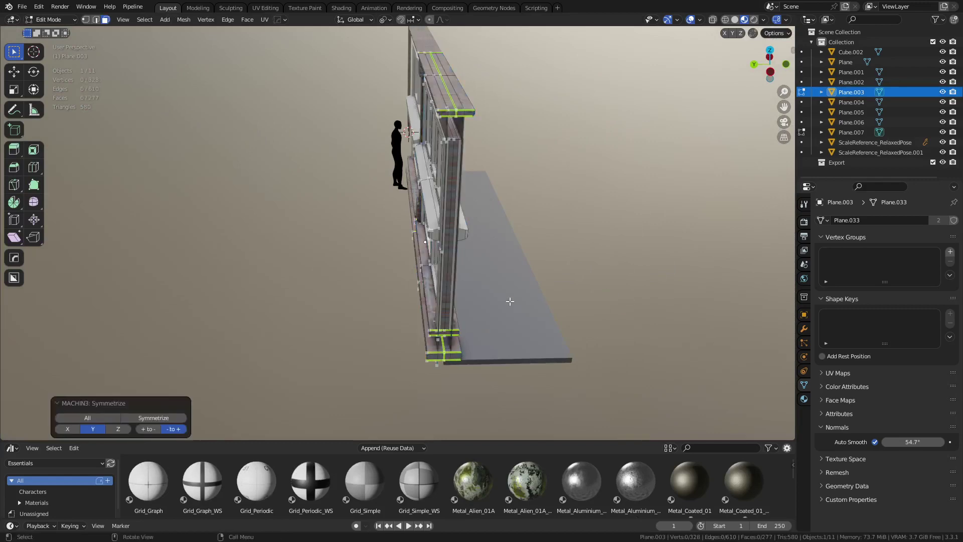
{"action": "key", "text": "Tab"}
{"action": "left_click", "coordinate": [436, 302]}
{"action": "middle_click_drag", "start_coordinate": [682, 288], "coordinate": [483, 317]}
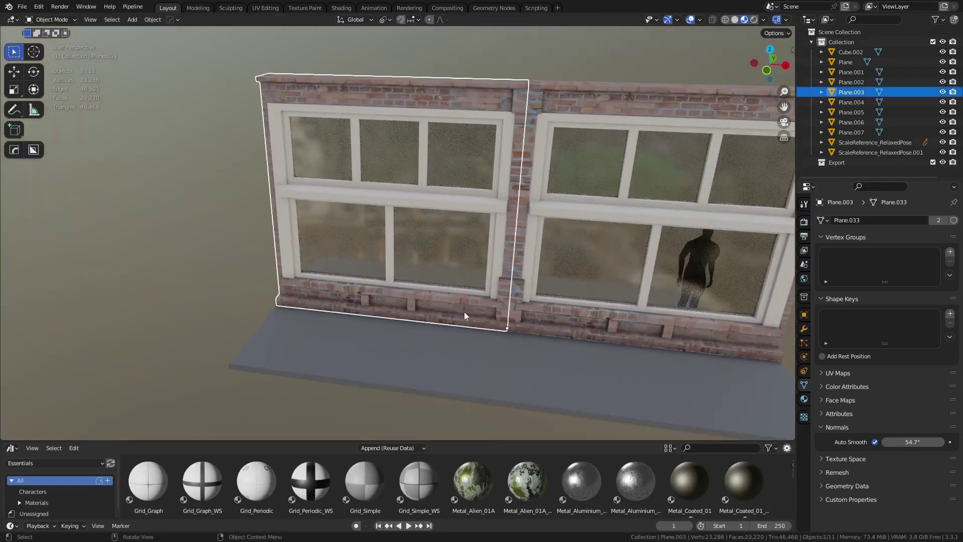
{"action": "key", "text": "shift+d"}
{"action": "left_click", "coordinate": [342, 303]}
{"action": "key", "text": "x"}
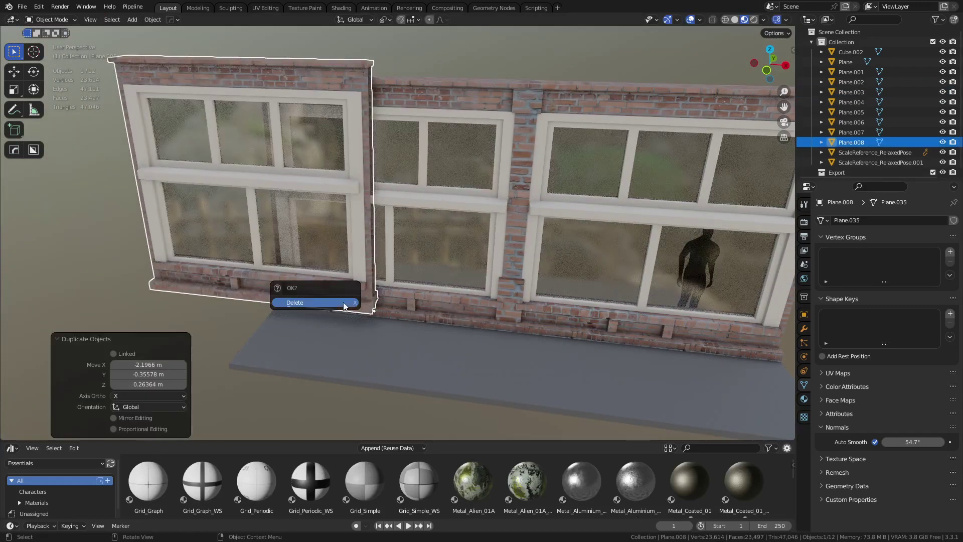
{"action": "left_click", "coordinate": [342, 304]}
Step: Extend the facade with two linked duplicates of the end window wall, each offset -4 m along X
{"action": "left_click", "coordinate": [505, 305]}
{"action": "key", "text": "alt+d"}
{"action": "type", "text": "x-4"}
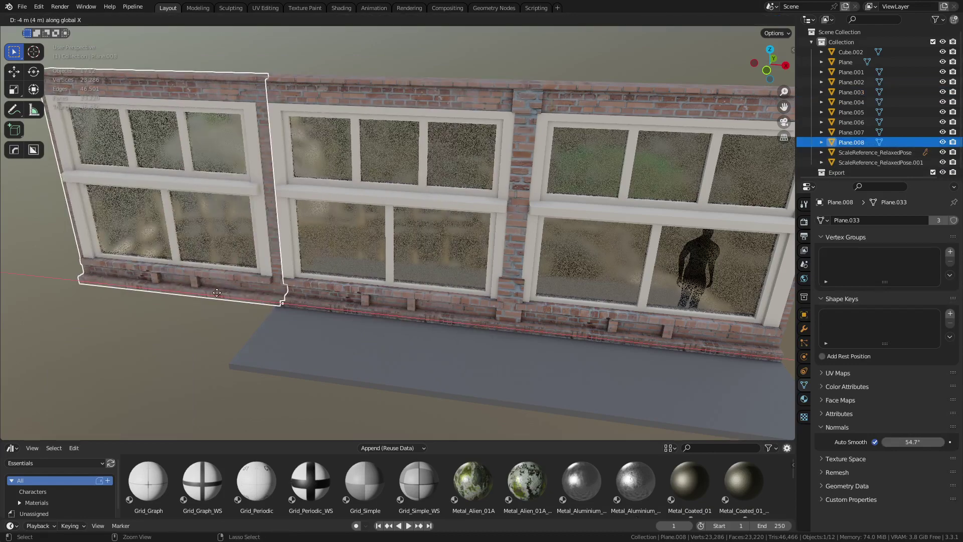
{"action": "key", "text": "Return"}
{"action": "key", "text": "alt+d"}
{"action": "key", "text": "x"}
{"action": "left_click", "coordinate": [305, 297], "text": "ctrl"}
{"action": "middle_click_drag", "start_coordinate": [310, 297], "coordinate": [382, 282], "text": "shift"}
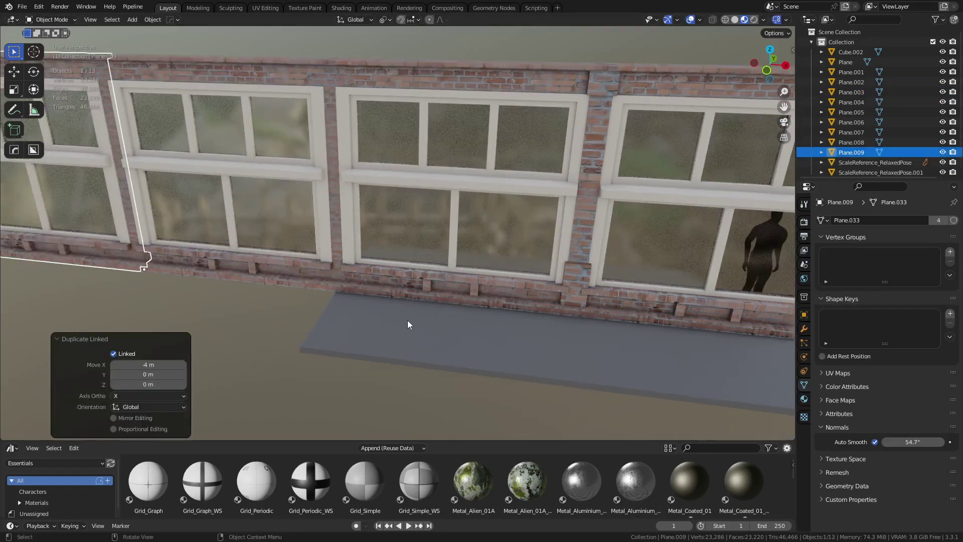
Step: Create a linked duplicate of the end pavement piece offset -2 m along X and repeat the duplication three times
{"action": "left_click", "coordinate": [417, 326]}
{"action": "key", "text": "alt+d"}
{"action": "type", "text": "x-2"}
{"action": "key", "text": "Return"}
{"action": "key", "text": "shift+r"}
{"action": "key", "text": "shift+r"}
{"action": "key", "text": "shift+r"}
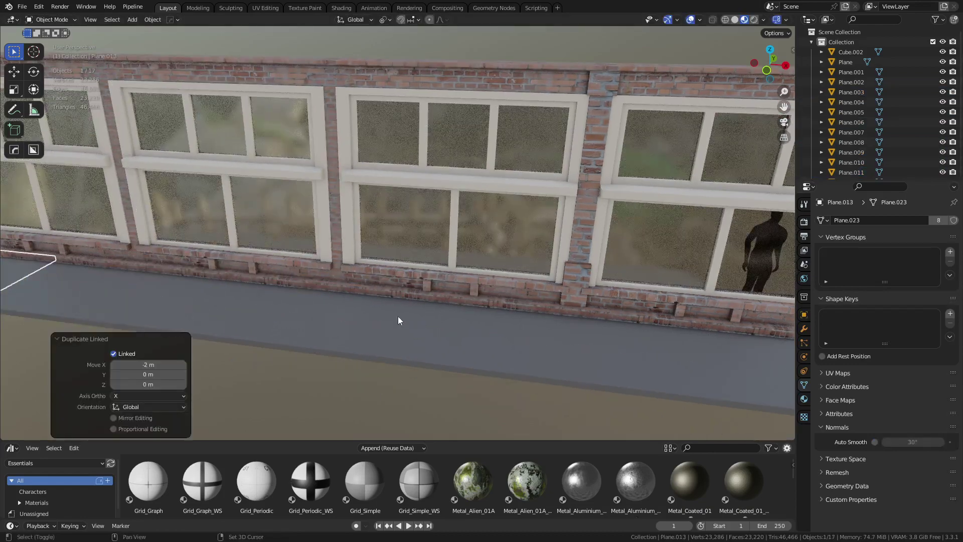
{"action": "scroll", "coordinate": [398, 315], "scroll_direction": "down", "scroll_amount": 2}
Step: Create a linked duplicate of the brick pillar offset -4 m along X and repeat the duplication once
{"action": "left_click", "coordinate": [512, 251]}
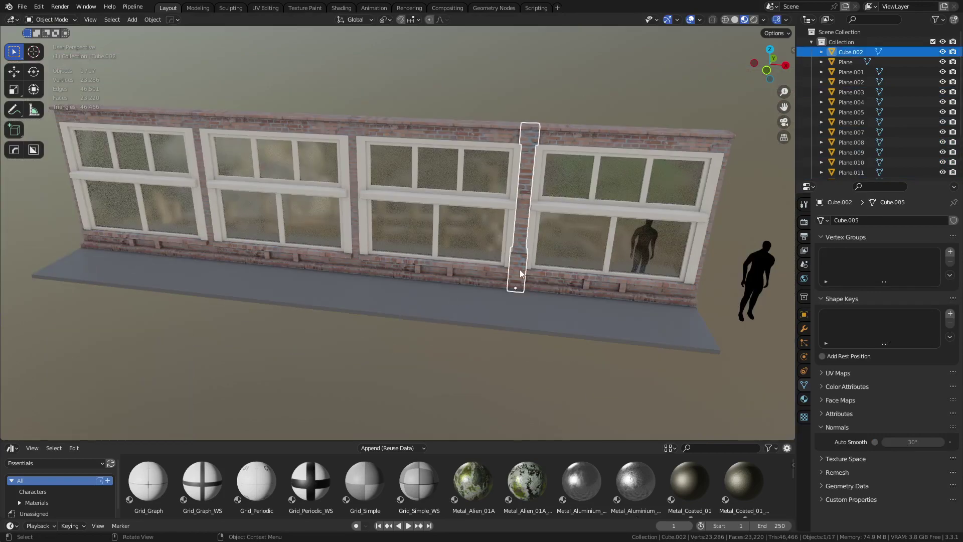
{"action": "key", "text": "alt+d"}
{"action": "type", "text": "x-2"}
{"action": "key", "text": "Return"}
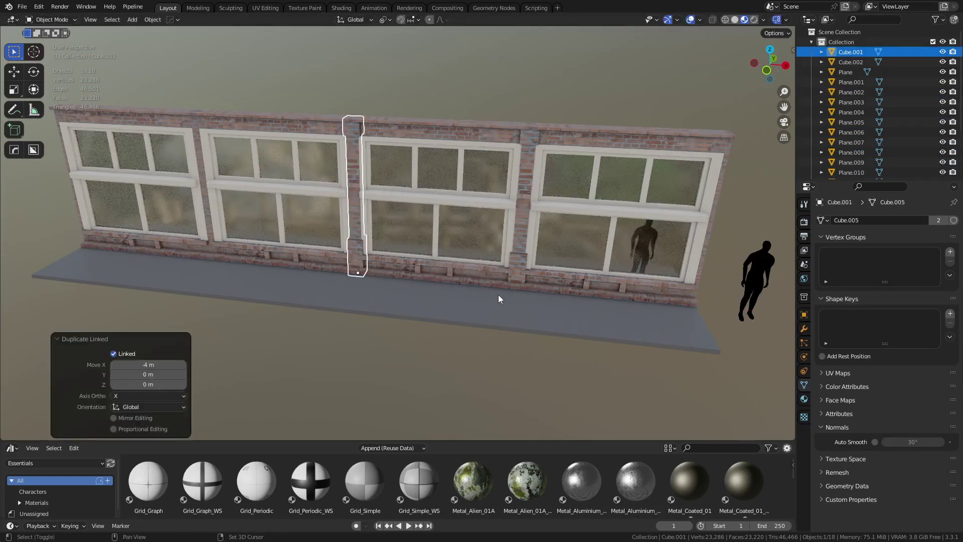
{"action": "key", "text": "shift+r"}
{"action": "middle_click_drag", "start_coordinate": [354, 373], "coordinate": [457, 309]}
Step: Add linked pillar copies at both facade ends, one offset -4 m along X and the next 16 m along X
{"action": "key", "text": "alt+d"}
{"action": "key", "text": "x"}
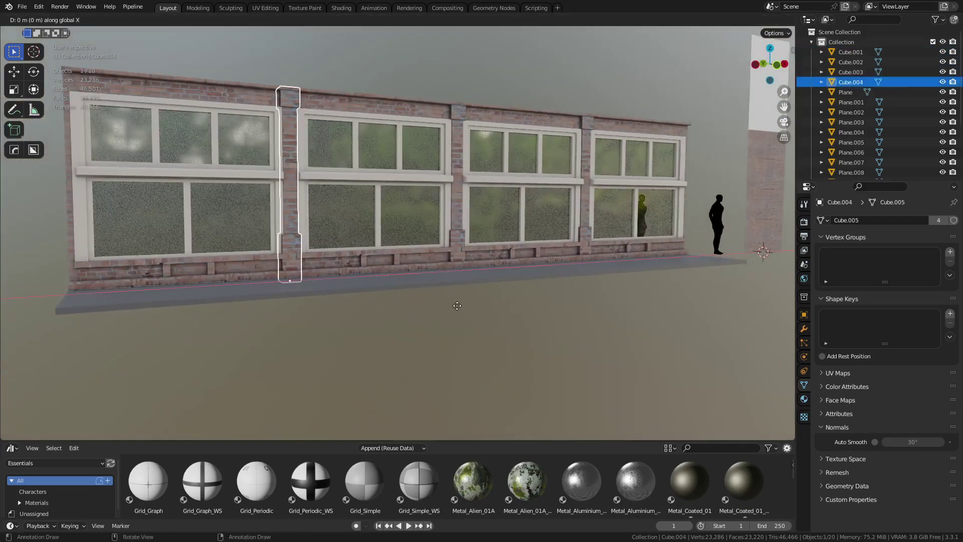
{"action": "left_click", "coordinate": [257, 312]}
{"action": "key", "text": "alt+d"}
{"action": "key", "text": "x"}
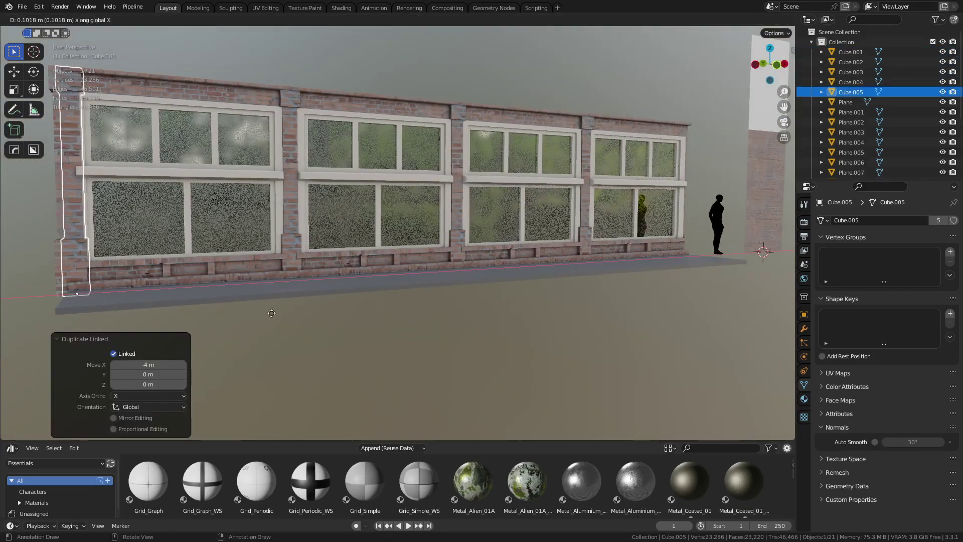
{"action": "left_click", "coordinate": [79, 269]}
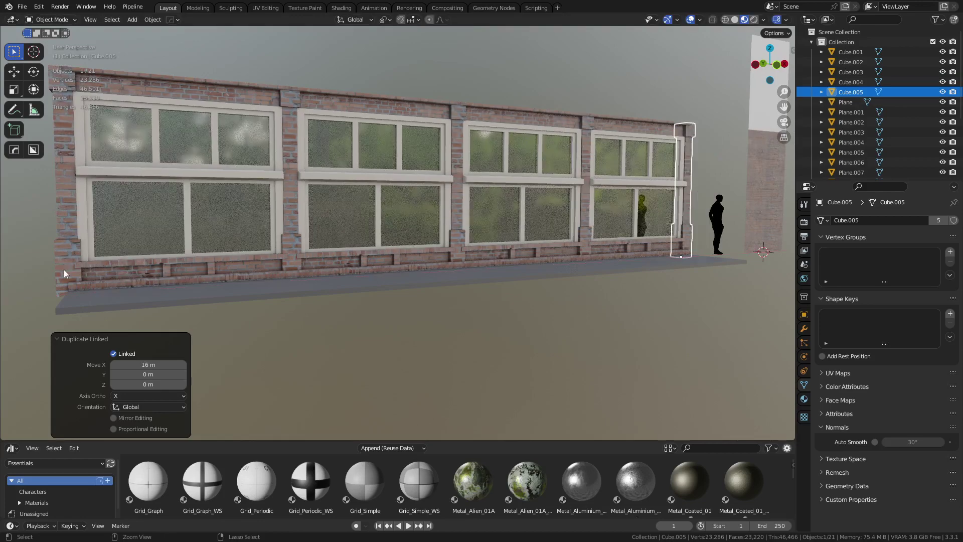
Step: Move the outer scale reference figure horizontally about -2.37 m in X and -0.43 m in Y, in front of the end window
{"action": "left_click", "coordinate": [606, 362]}
{"action": "middle_click_drag", "start_coordinate": [606, 362], "coordinate": [459, 284]}
{"action": "left_click", "coordinate": [586, 250]}
{"action": "key", "text": "g"}
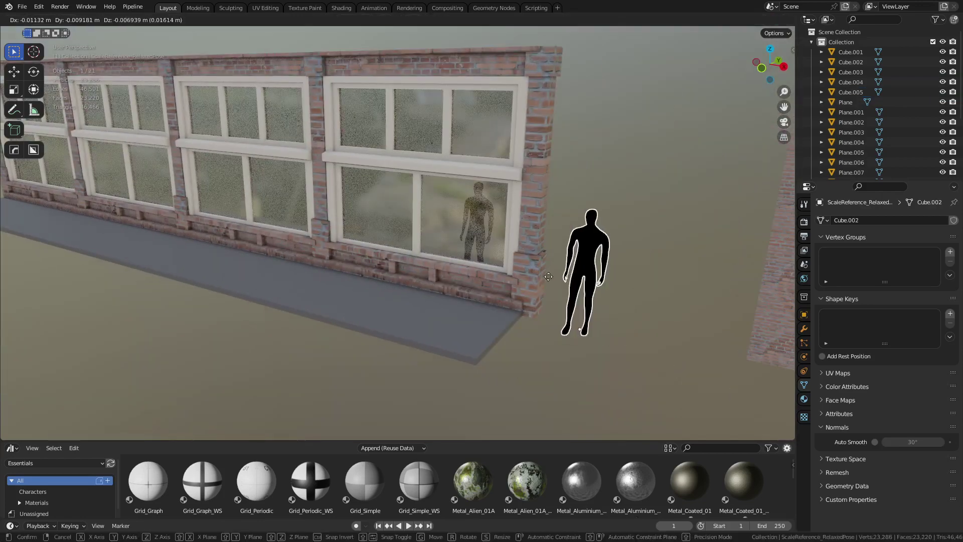
{"action": "key", "text": "shift+z"}
{"action": "left_click", "coordinate": [258, 250]}
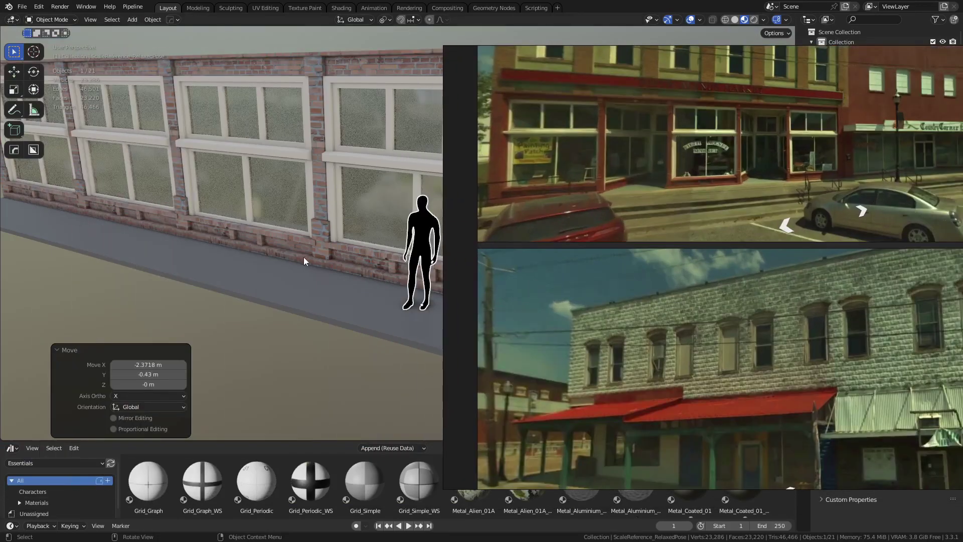
Step: Compare the facade's window and pillar proportions with the storefront reference photos and scale figure, in front and perspective views
{"action": "middle_click_drag", "start_coordinate": [304, 257], "coordinate": [166, 279]}
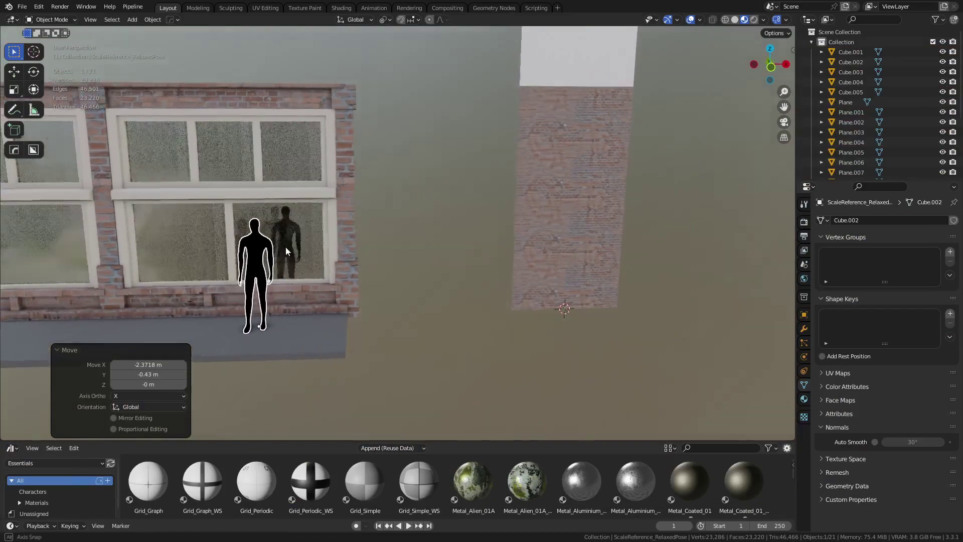
{"action": "scroll", "coordinate": [288, 254], "scroll_direction": "up", "scroll_amount": 4}
{"action": "middle_click_drag", "start_coordinate": [291, 263], "coordinate": [511, 226], "text": "shift"}
{"action": "middle_click_drag", "start_coordinate": [511, 226], "coordinate": [524, 229]}
{"action": "scroll", "coordinate": [390, 257], "scroll_direction": "down", "scroll_amount": 3}
{"action": "middle_click_drag", "start_coordinate": [389, 253], "coordinate": [388, 240]}
{"action": "middle_click_drag", "start_coordinate": [387, 240], "coordinate": [384, 307], "text": "shift"}
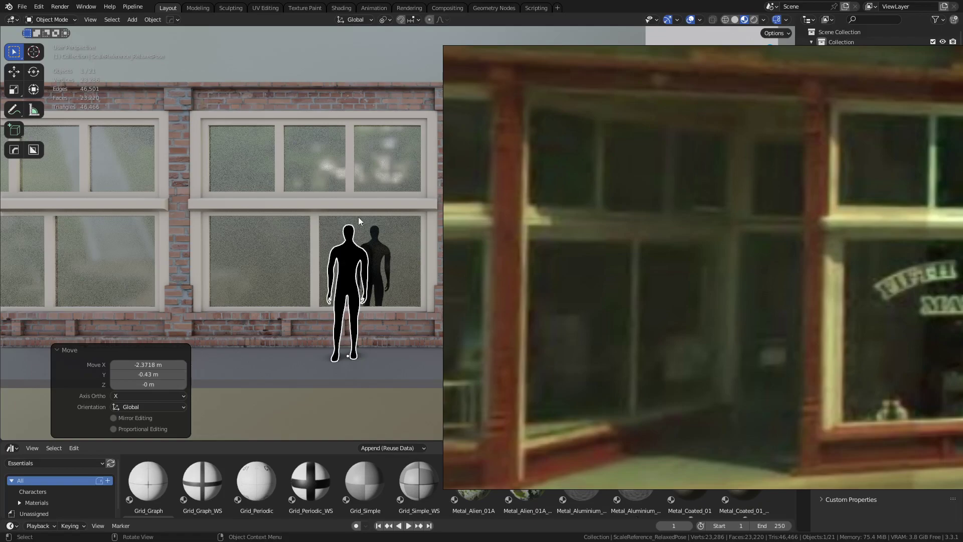
{"action": "middle_click_drag", "start_coordinate": [373, 249], "coordinate": [344, 204]}
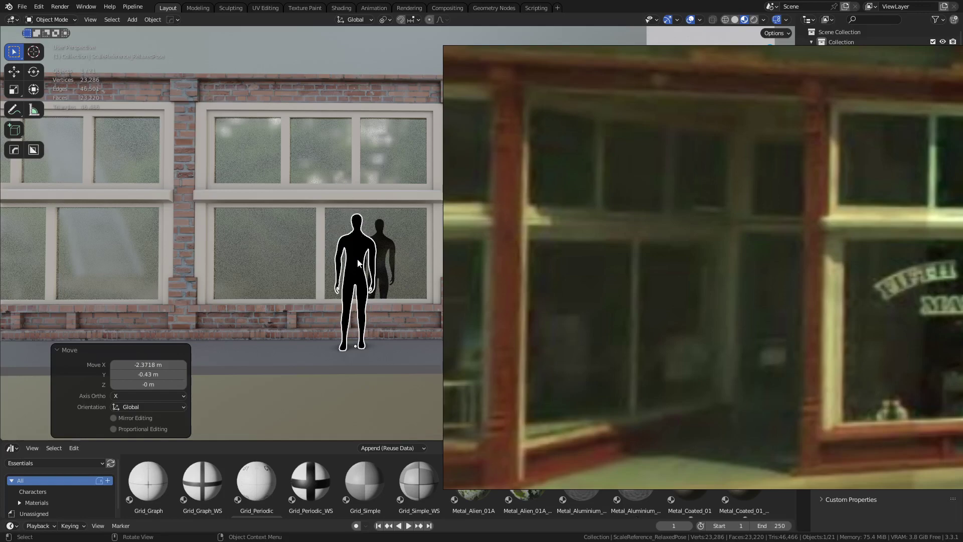
{"action": "middle_click_drag", "start_coordinate": [369, 256], "coordinate": [424, 273]}
{"action": "scroll", "coordinate": [451, 265], "scroll_direction": "up", "scroll_amount": 2}
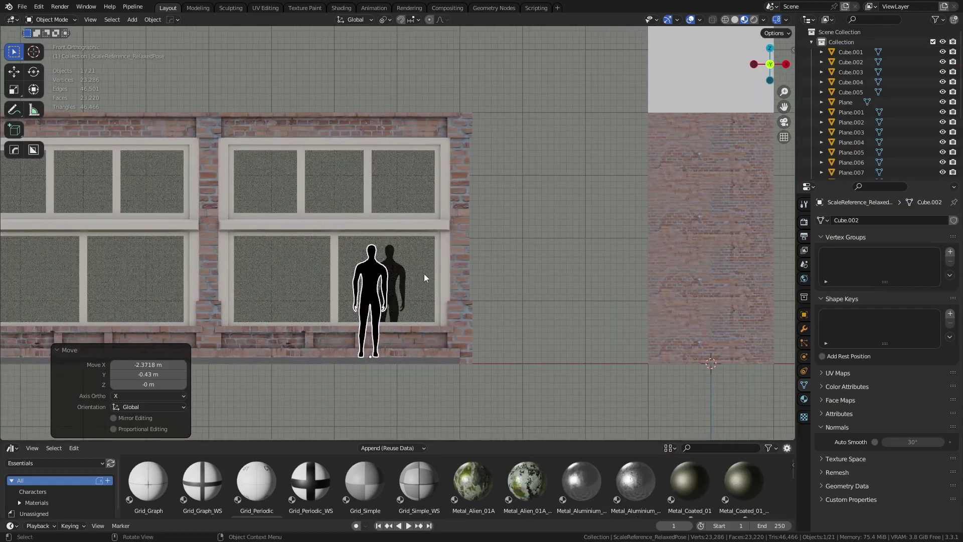
{"action": "left_click", "coordinate": [493, 273]}
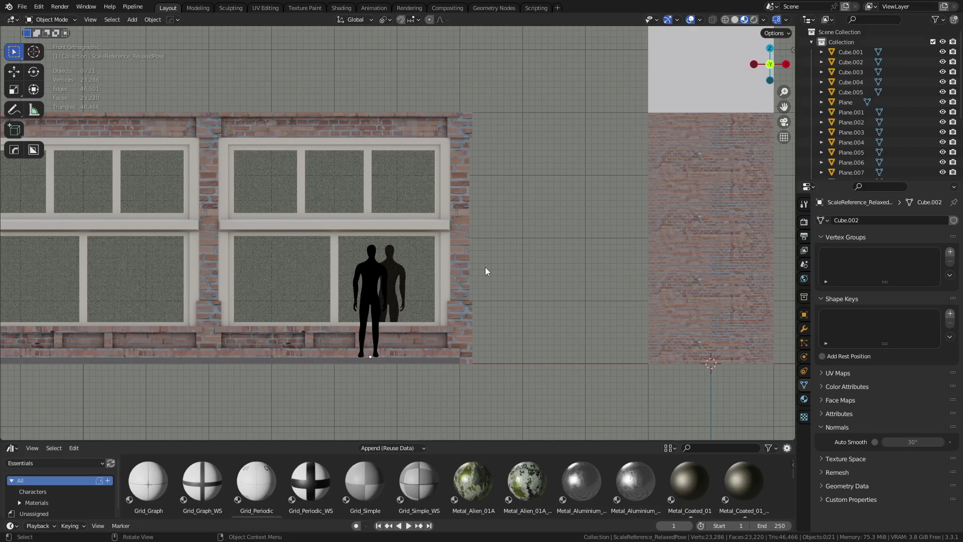
{"action": "scroll", "coordinate": [497, 270], "scroll_direction": "down", "scroll_amount": 1}
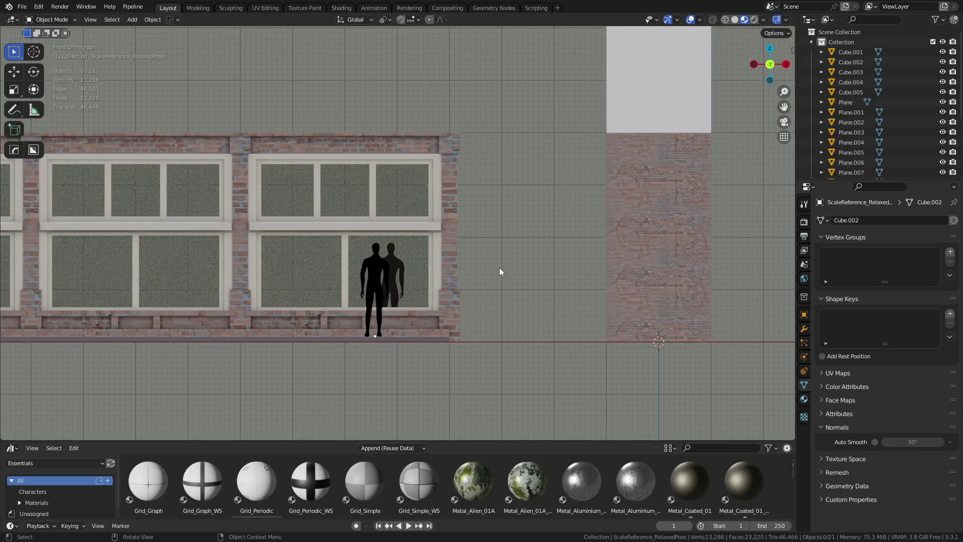
{"action": "middle_click_drag", "start_coordinate": [498, 271], "coordinate": [527, 304]}
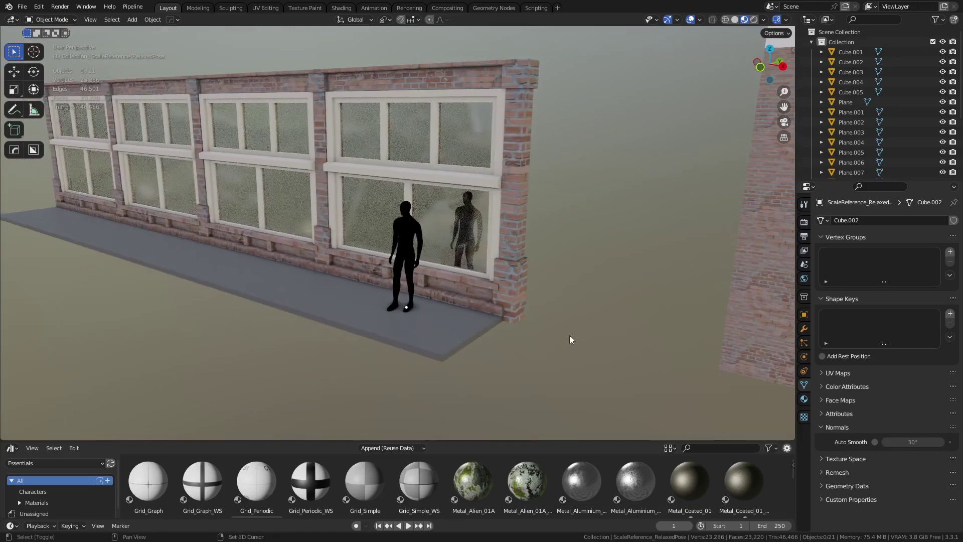
{"action": "middle_click_drag", "start_coordinate": [570, 335], "coordinate": [588, 339]}
{"action": "middle_click_drag", "start_coordinate": [445, 210], "coordinate": [536, 317], "text": "shift"}
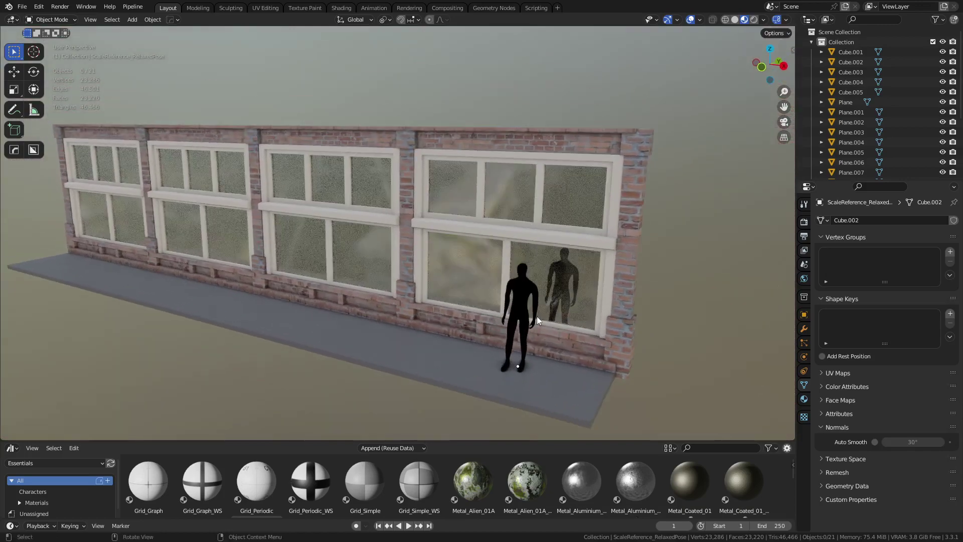
Step: Select the end window wall's glass material and set its Alpha to 1.000
{"action": "left_click", "coordinate": [803, 399]}
{"action": "scroll", "coordinate": [887, 438], "scroll_direction": "down", "scroll_amount": 12}
{"action": "scroll", "coordinate": [903, 399], "scroll_direction": "down", "scroll_amount": 5}
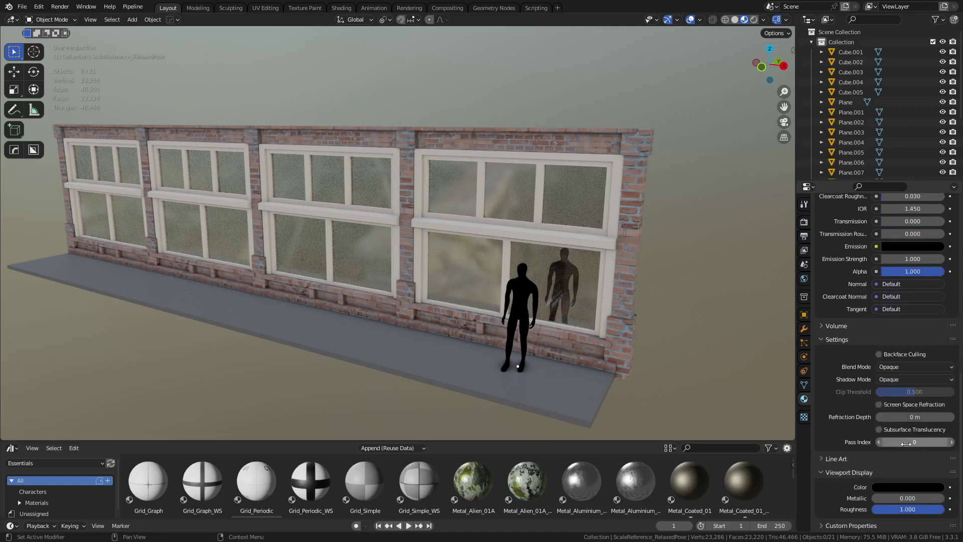
{"action": "scroll", "coordinate": [900, 397], "scroll_direction": "up", "scroll_amount": 5}
{"action": "scroll", "coordinate": [899, 401], "scroll_direction": "up", "scroll_amount": 5}
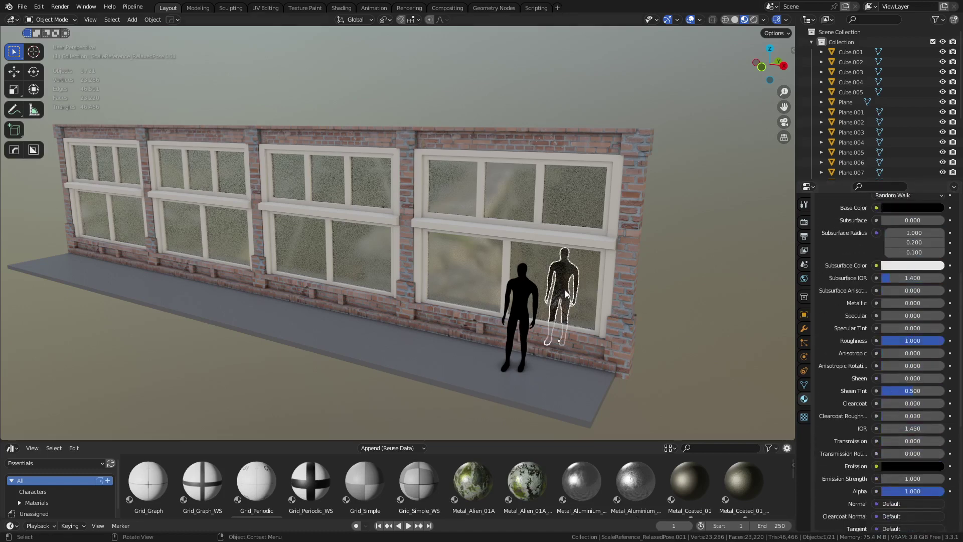
{"action": "left_click", "coordinate": [630, 309]}
{"action": "left_click", "coordinate": [596, 238]}
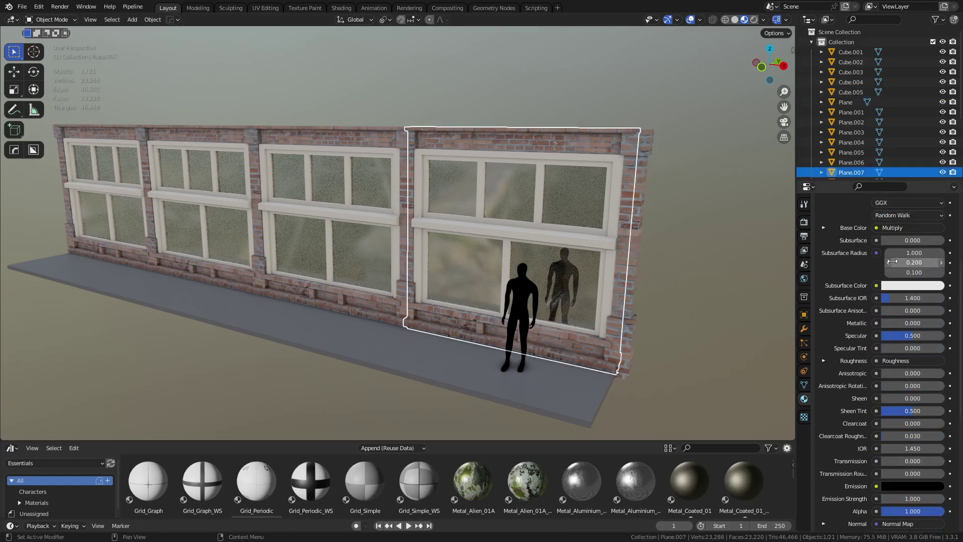
{"action": "scroll", "coordinate": [894, 262], "scroll_direction": "up", "scroll_amount": 8}
{"action": "left_click", "coordinate": [871, 243]}
{"action": "scroll", "coordinate": [898, 351], "scroll_direction": "down", "scroll_amount": 16}
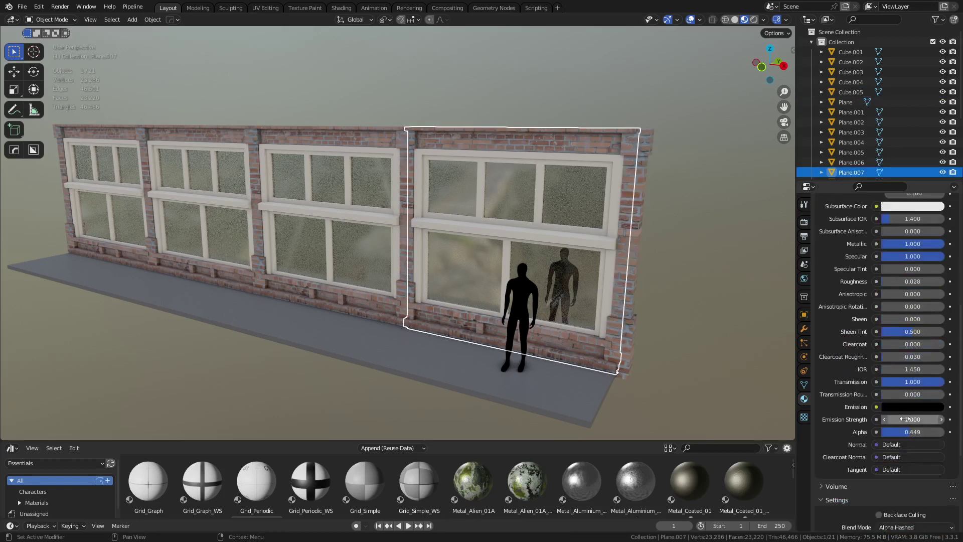
{"action": "left_click_drag", "start_coordinate": [930, 351], "coordinate": [948, 353]}
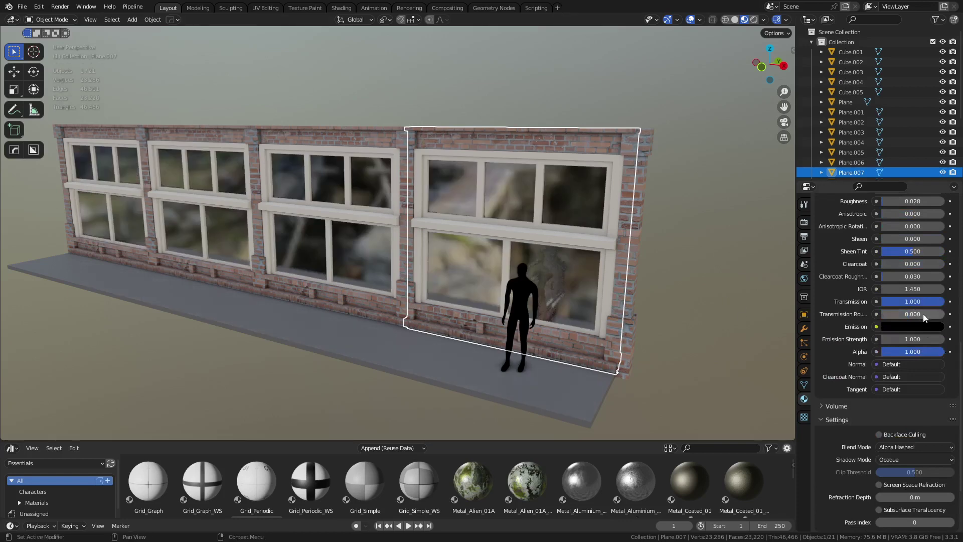
Step: Set the Transmission of the end window wall's glass material to 0.000 and check the reflections across the facade
{"action": "left_click_drag", "start_coordinate": [922, 301], "coordinate": [858, 301]}
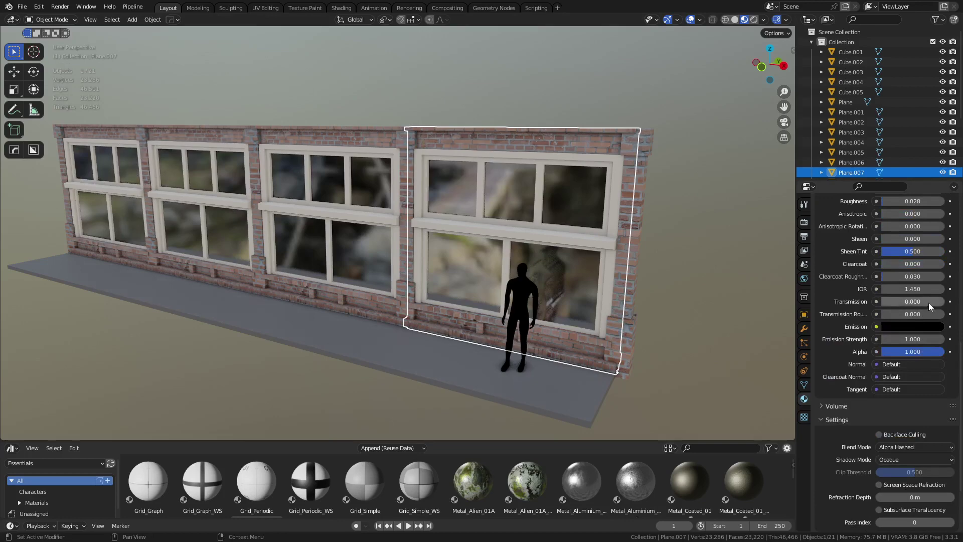
{"action": "middle_click_drag", "start_coordinate": [651, 337], "coordinate": [636, 328]}
{"action": "left_click", "coordinate": [655, 305]}
{"action": "scroll", "coordinate": [631, 316], "scroll_direction": "up", "scroll_amount": 4}
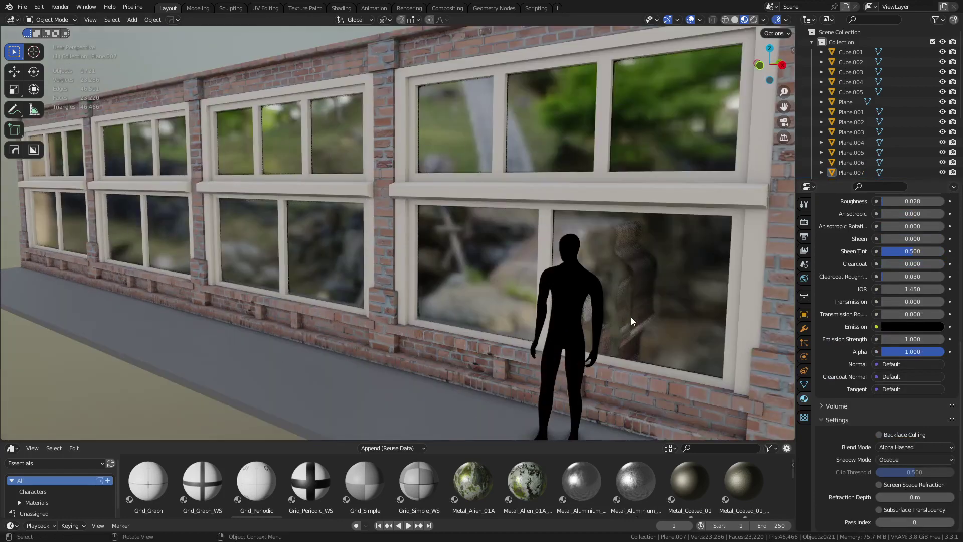
{"action": "scroll", "coordinate": [631, 317], "scroll_direction": "down", "scroll_amount": 4}
{"action": "scroll", "coordinate": [632, 316], "scroll_direction": "up", "scroll_amount": 2}
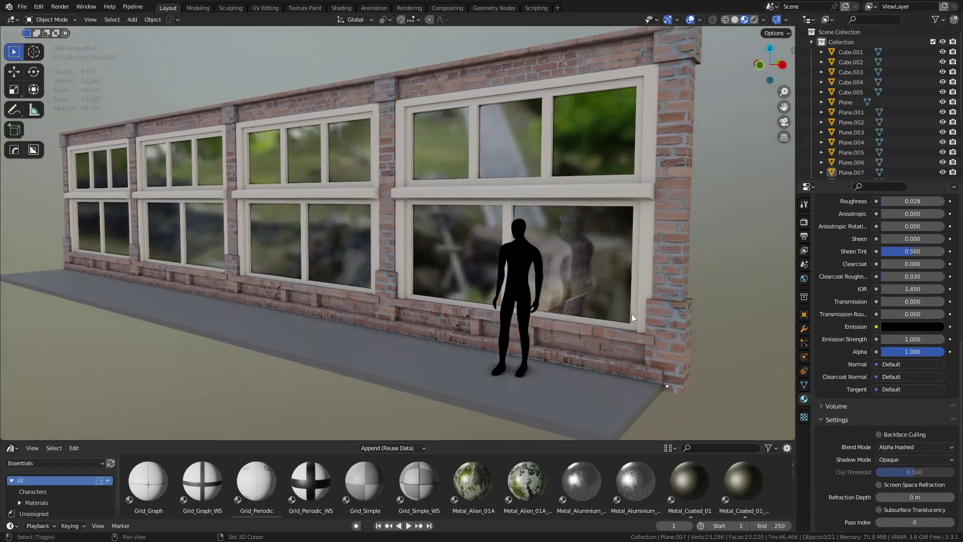
{"action": "middle_click_drag", "start_coordinate": [631, 314], "coordinate": [606, 278]}
Step: Select the scale reference figure hidden behind the end window and move it about 1.52 m along X, clear of the wall
{"action": "left_click", "coordinate": [558, 261]}
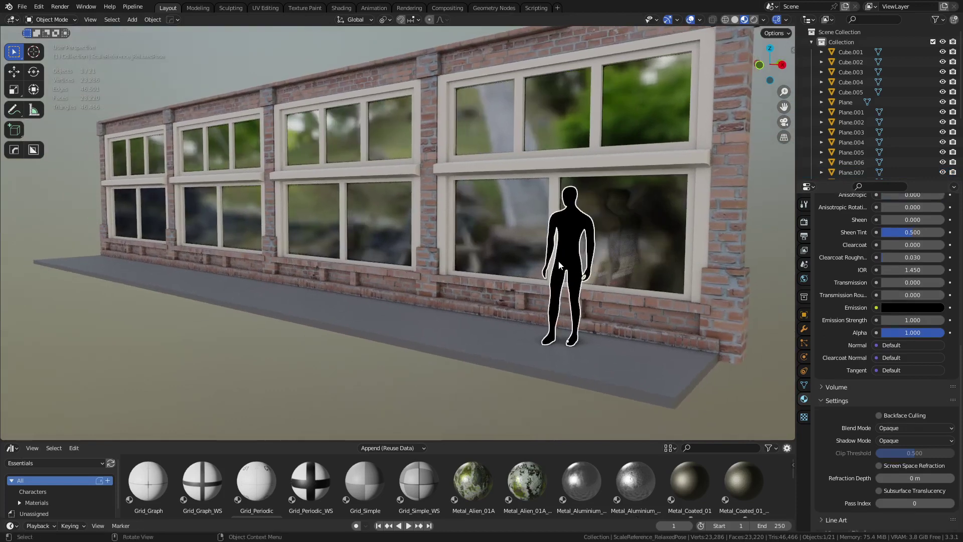
{"action": "key", "text": "shift+d"}
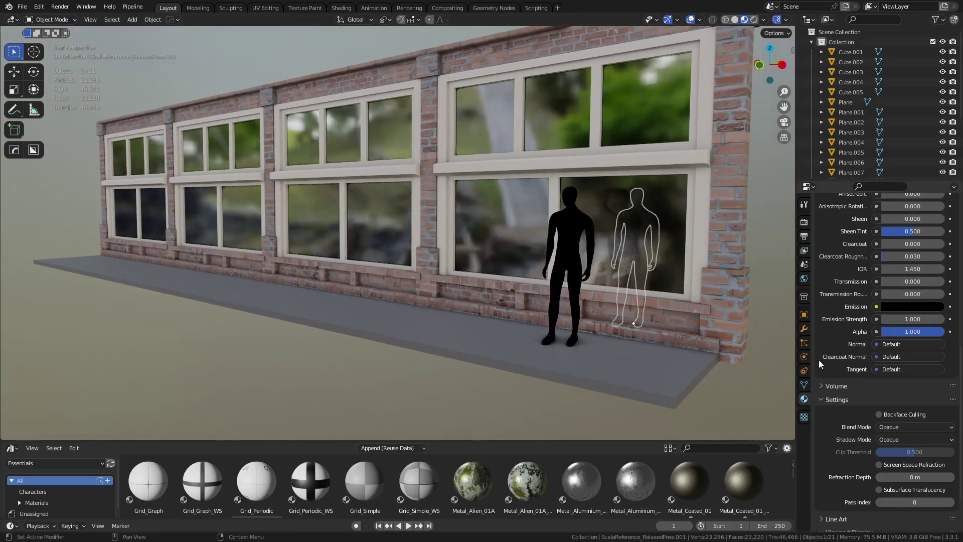
{"action": "key", "text": "Delete"}
{"action": "key", "text": "ctrl+z"}
{"action": "key", "text": "g"}
{"action": "key", "text": "x"}
{"action": "left_click", "coordinate": [736, 302]}
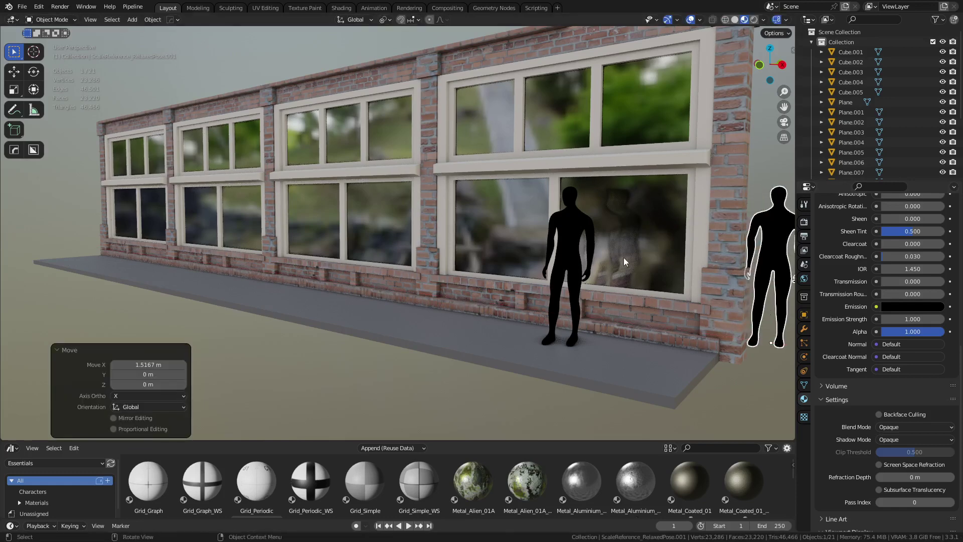
Step: Delete the extra scale reference figure standing beyond the facade's end pillar
{"action": "key", "text": "alt+a"}
{"action": "scroll", "coordinate": [859, 294], "scroll_direction": "up", "scroll_amount": 4}
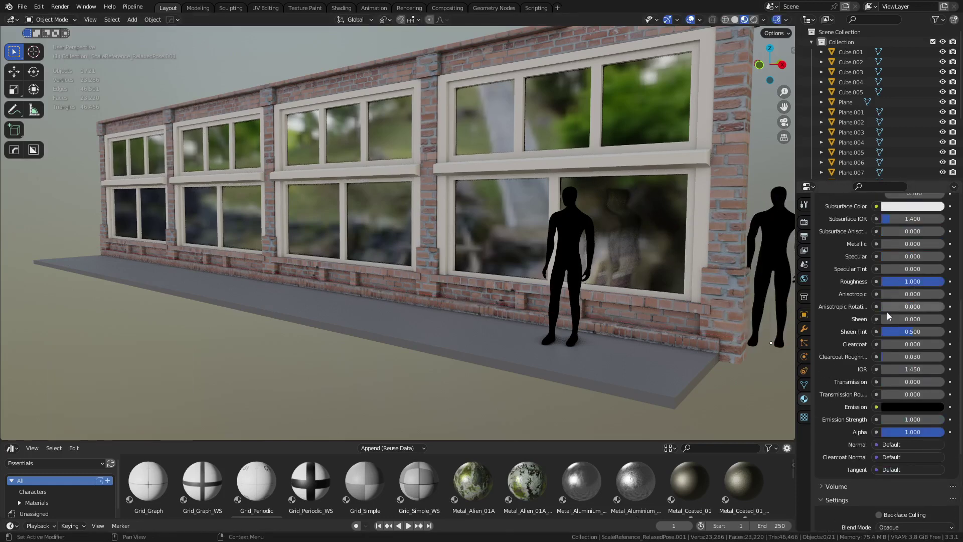
{"action": "scroll", "coordinate": [891, 242], "scroll_direction": "up", "scroll_amount": 10}
{"action": "scroll", "coordinate": [888, 236], "scroll_direction": "up", "scroll_amount": 1}
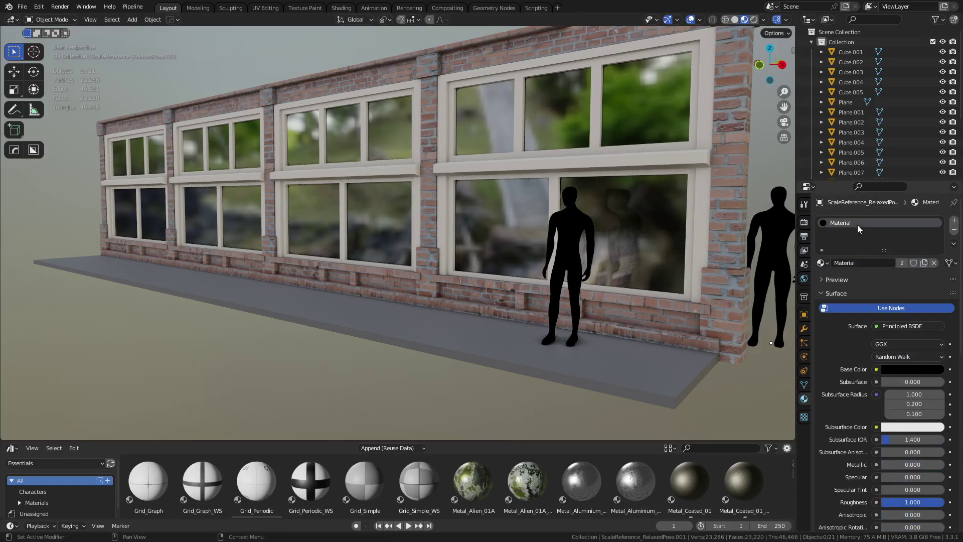
{"action": "left_click", "coordinate": [776, 254]}
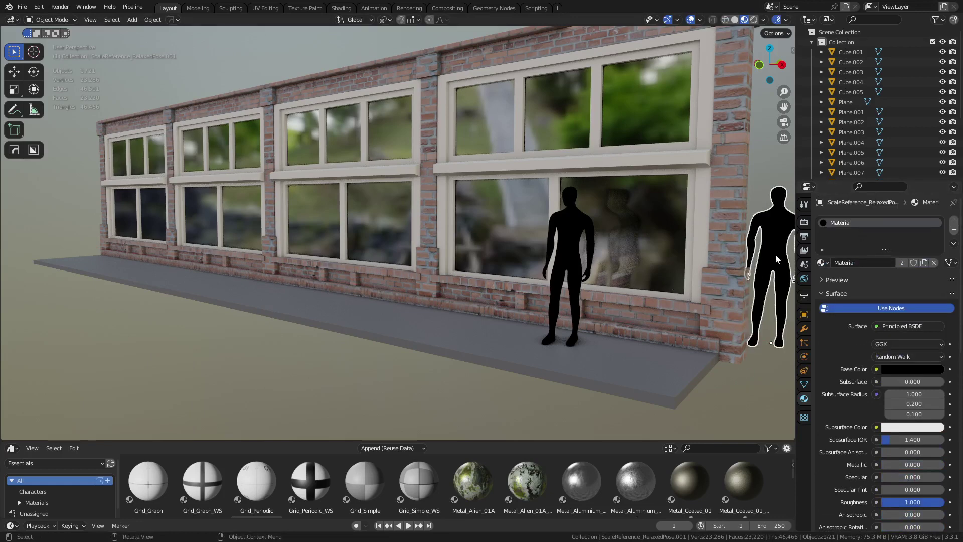
{"action": "key", "text": "Delete"}
Step: Select the end window wall and set its glass material's Roughness to 0.078
{"action": "left_click", "coordinate": [689, 292]}
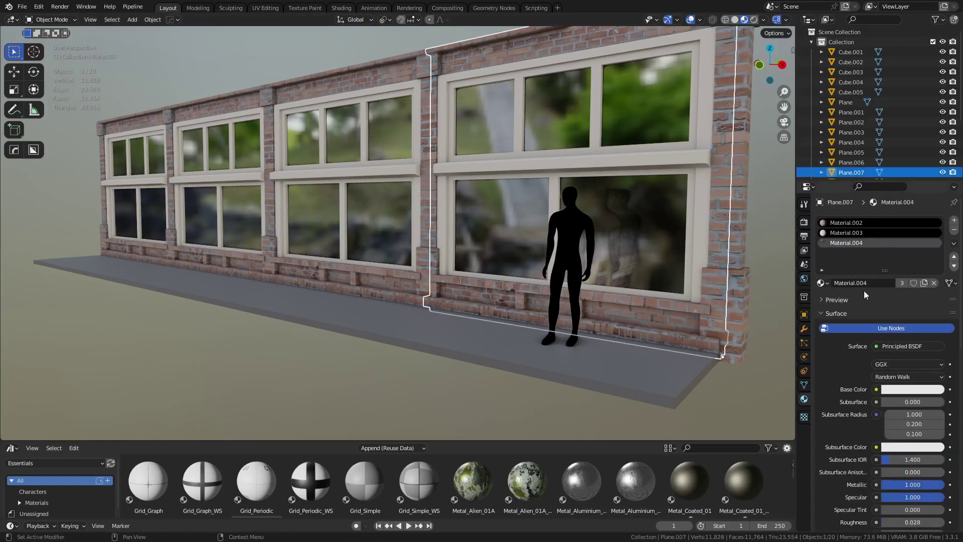
{"action": "scroll", "coordinate": [864, 290], "scroll_direction": "down", "scroll_amount": 9}
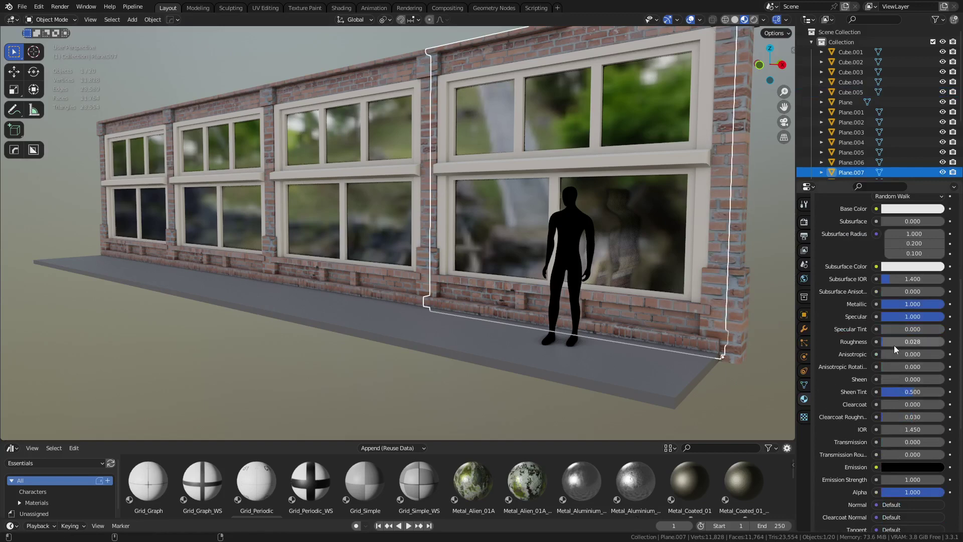
{"action": "left_click_drag", "start_coordinate": [894, 345], "coordinate": [900, 345]}
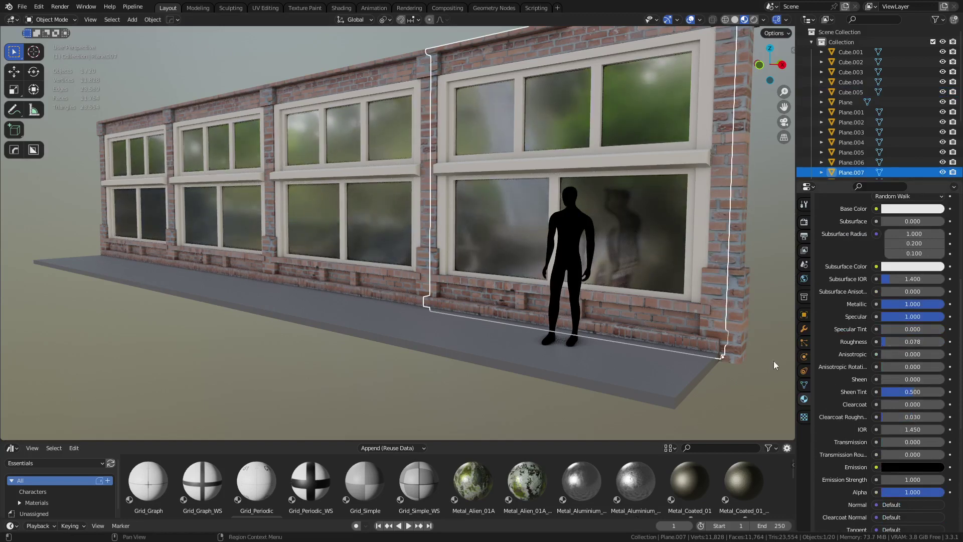
Step: Move the remaining scale reference figure horizontally about -2.49 m in X and -1.36 m in Y, and open the scene's render settings
{"action": "left_click", "coordinate": [575, 253]}
{"action": "key", "text": "g"}
{"action": "key", "text": "shift+z"}
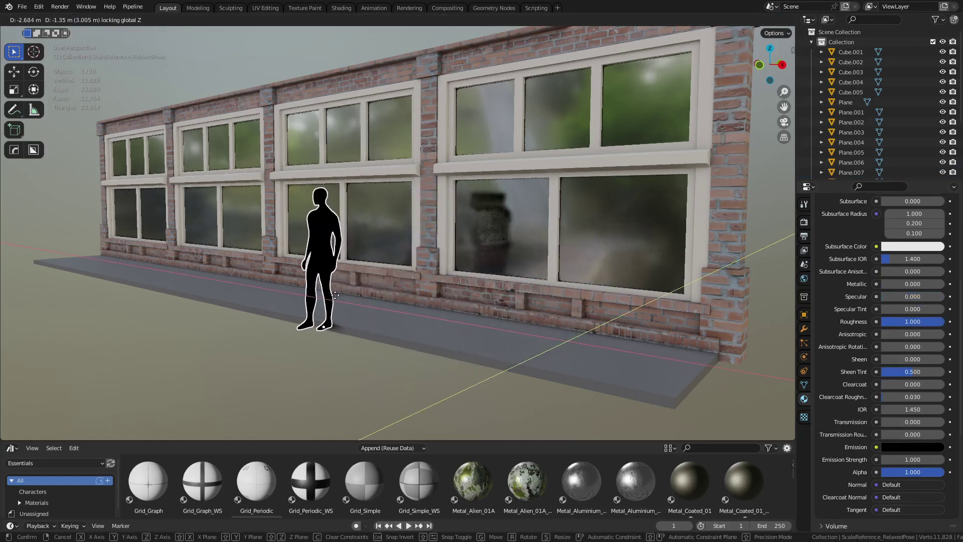
{"action": "left_click", "coordinate": [350, 303]}
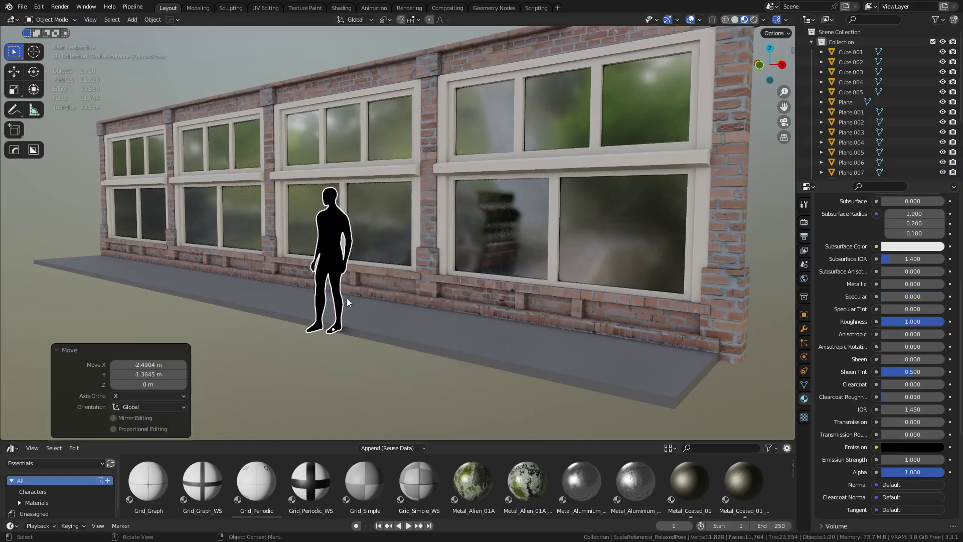
{"action": "left_click", "coordinate": [804, 222]}
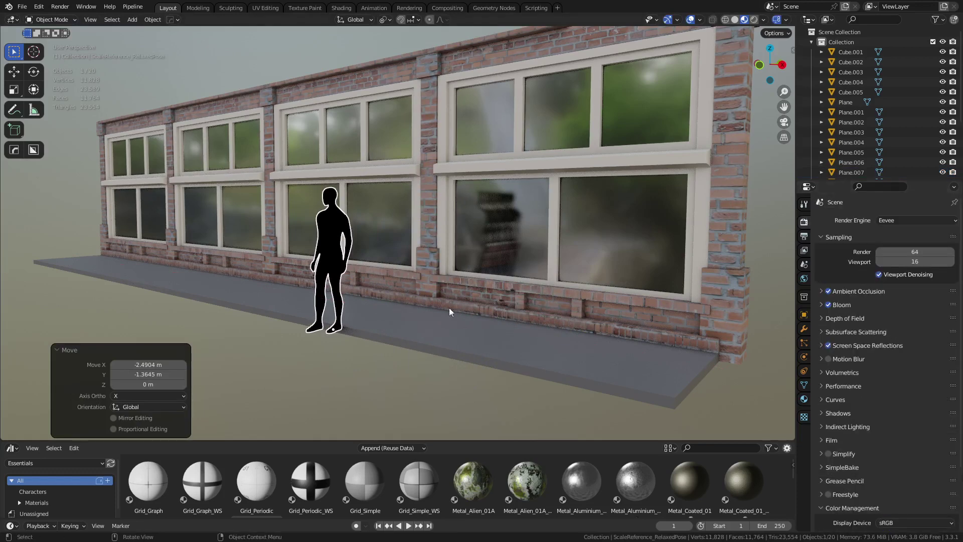
Step: Move the scale reference figure horizontally about 3.45 m in X and 0.91 m in Y, onto the pavement by the end pillar
{"action": "key", "text": "g"}
{"action": "key", "text": "shift+z"}
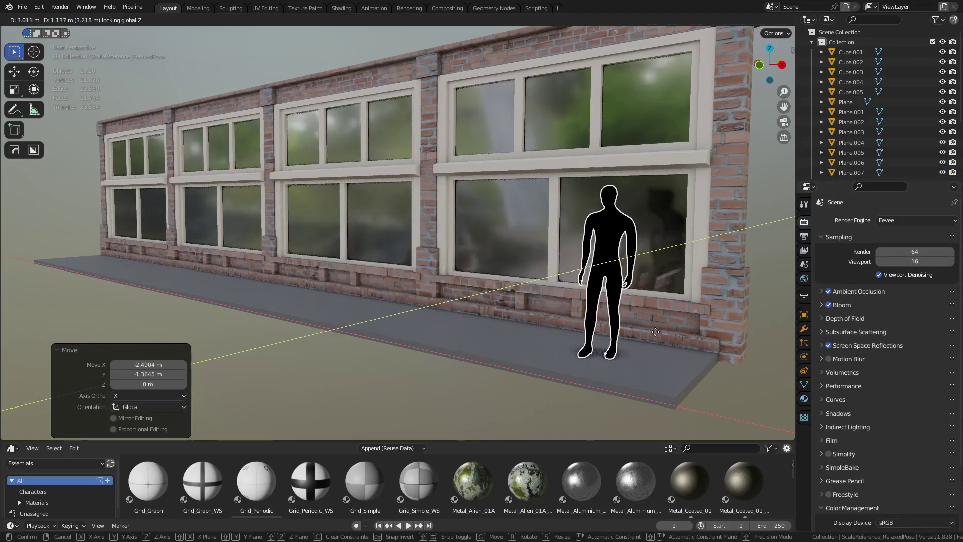
{"action": "left_click", "coordinate": [599, 282]}
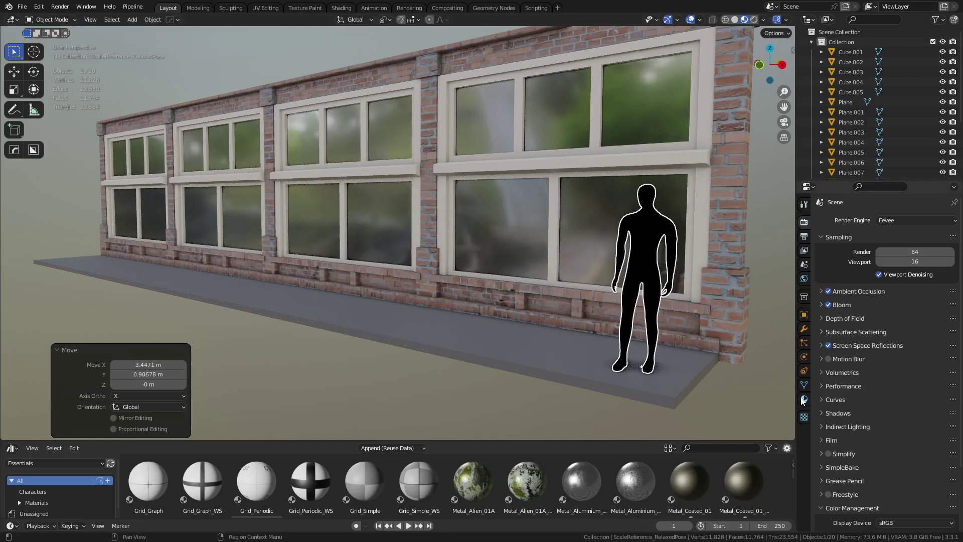
{"action": "left_click", "coordinate": [484, 377]}
{"action": "mouse_move", "coordinate": [483, 377]}
{"action": "middle_mouse_down"}
{"action": "mouse_move", "coordinate": [506, 359]}
{"action": "mouse_move", "coordinate": [495, 371]}
{"action": "mouse_move", "coordinate": [490, 361]}
{"action": "middle_mouse_up"}
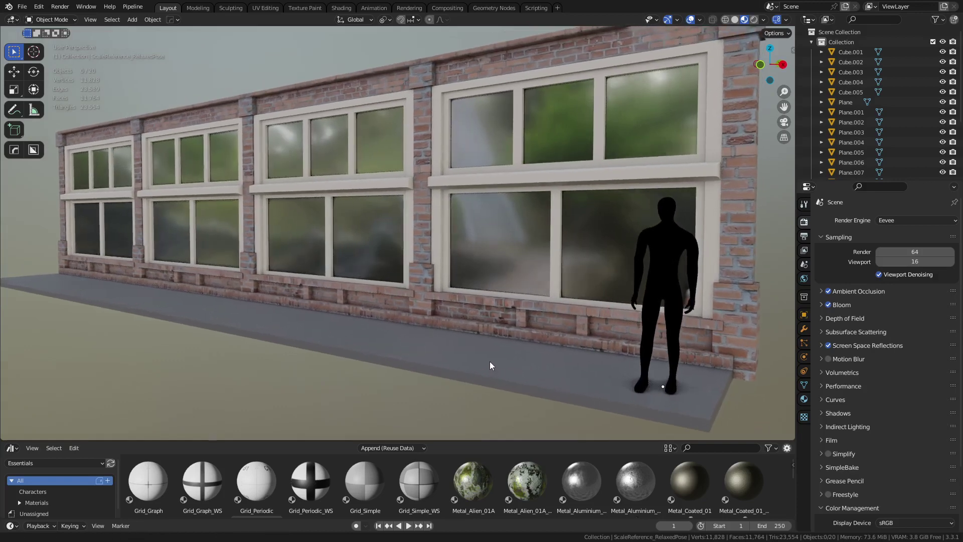
Step: Add a linked copy of the window wall beside the end bay, offset 4 m up along Z
{"action": "left_click", "coordinate": [422, 322]}
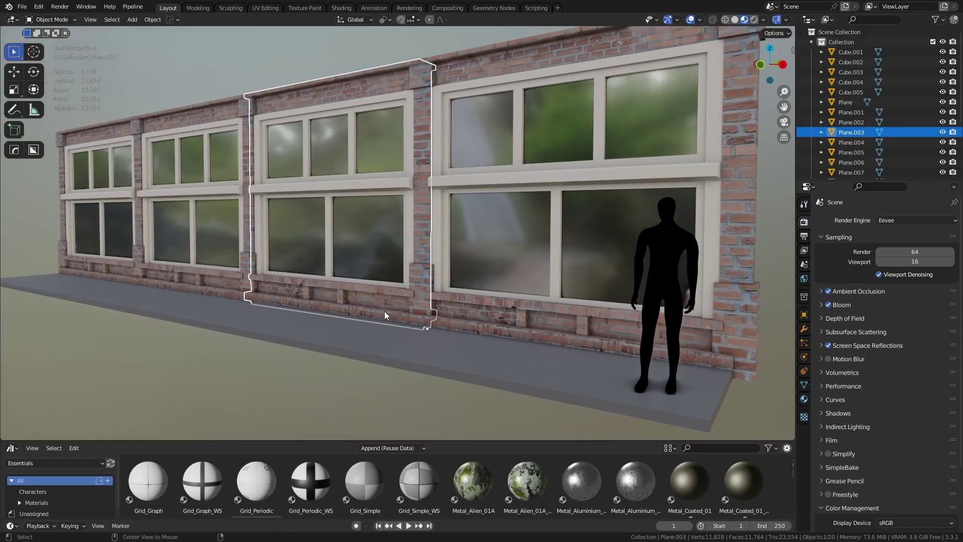
{"action": "key", "text": "shift+d"}
{"action": "key", "text": "z"}
{"action": "left_click", "coordinate": [365, 94]}
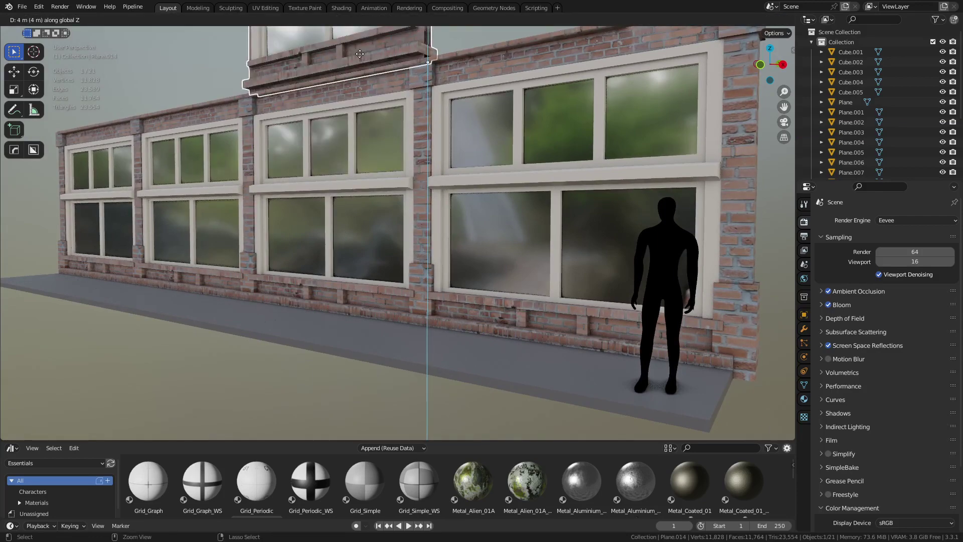
{"action": "key", "text": "f"}
{"action": "left_click", "coordinate": [600, 367]}
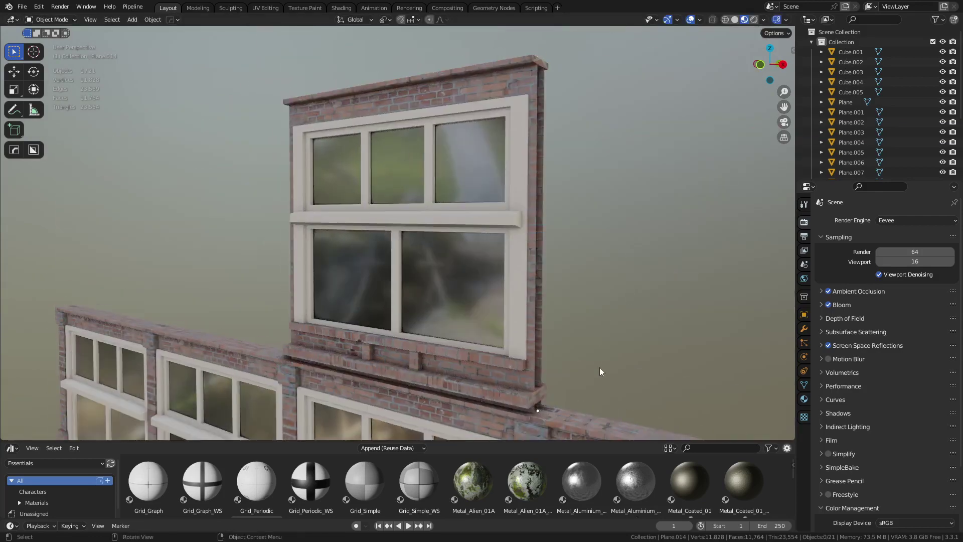
Step: Check the joint between the storeys and add a linked copy of the upper window wall, offset 4 m along X
{"action": "middle_click_drag", "start_coordinate": [600, 367], "coordinate": [438, 249], "text": "shift"}
{"action": "scroll", "coordinate": [566, 239], "scroll_direction": "up", "scroll_amount": 5}
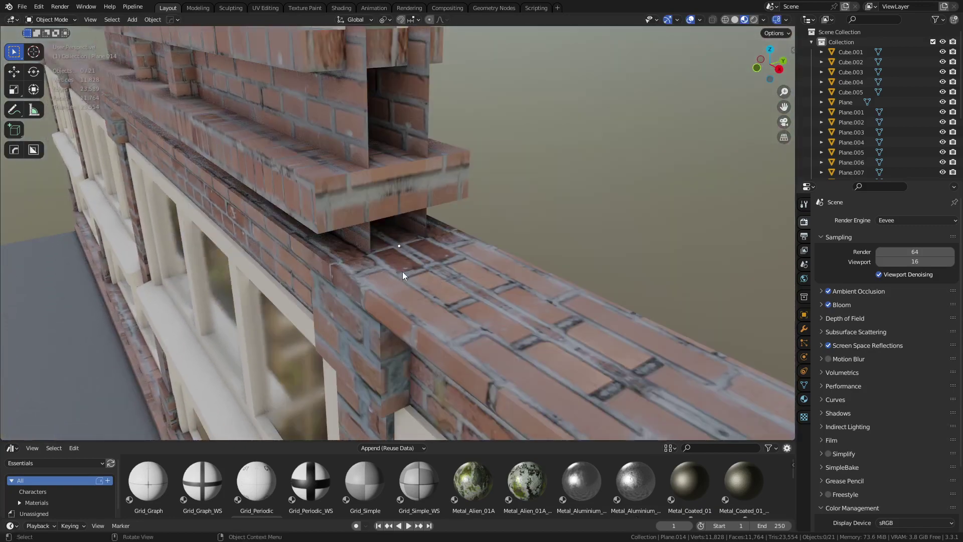
{"action": "scroll", "coordinate": [404, 272], "scroll_direction": "down", "scroll_amount": 6}
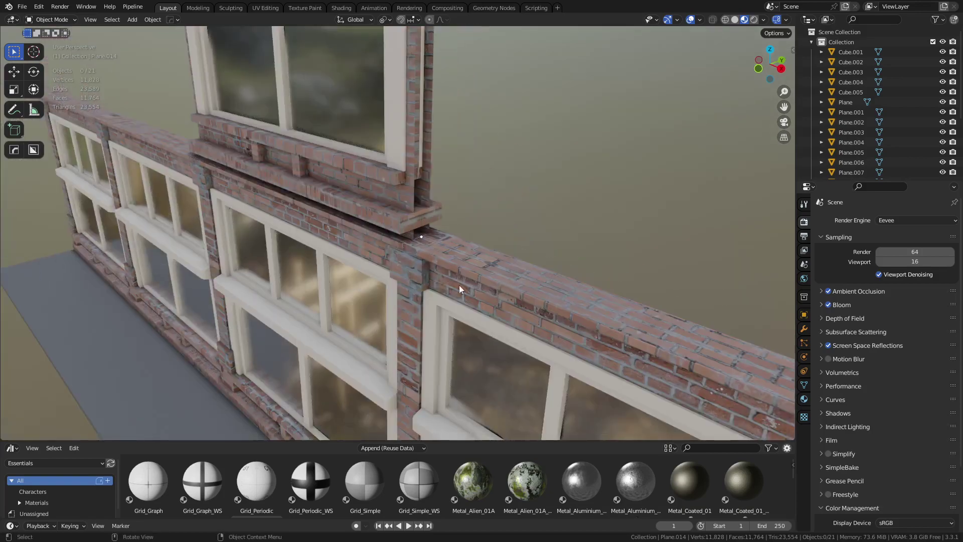
{"action": "scroll", "coordinate": [460, 285], "scroll_direction": "down", "scroll_amount": 5}
{"action": "middle_click_drag", "start_coordinate": [450, 276], "coordinate": [491, 256]}
{"action": "left_click", "coordinate": [402, 207]}
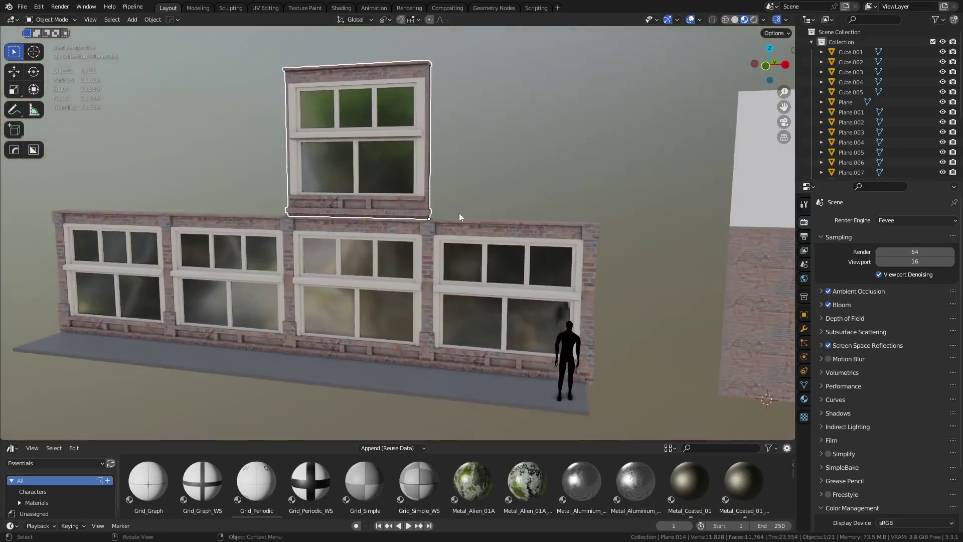
{"action": "key", "text": "alt+d"}
{"action": "key", "text": "x"}
{"action": "left_click", "coordinate": [622, 230]}
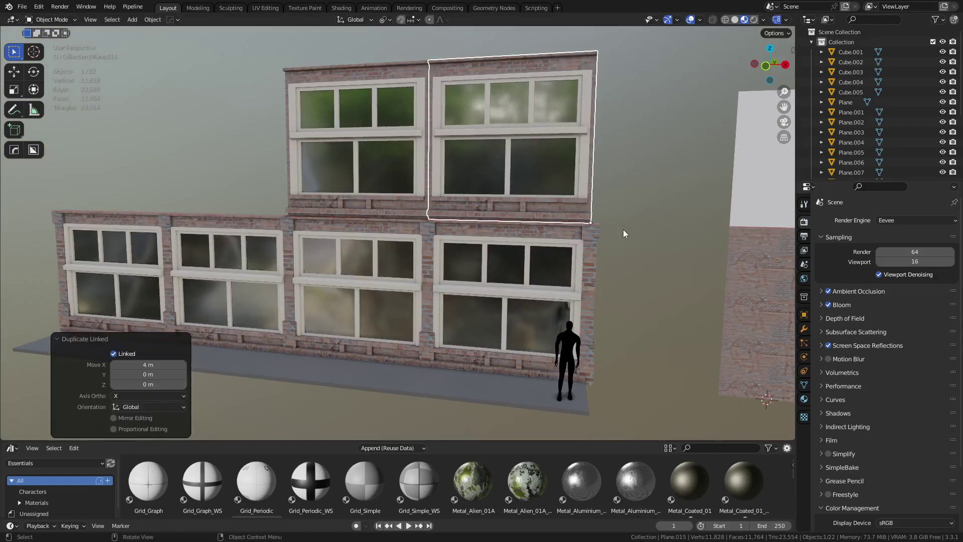
Step: Complete the upper storey with linked window wall copies, one offset -8 m along X and another over the far end bay
{"action": "key", "text": "alt+d"}
{"action": "key", "text": "x"}
{"action": "left_click", "coordinate": [320, 224]}
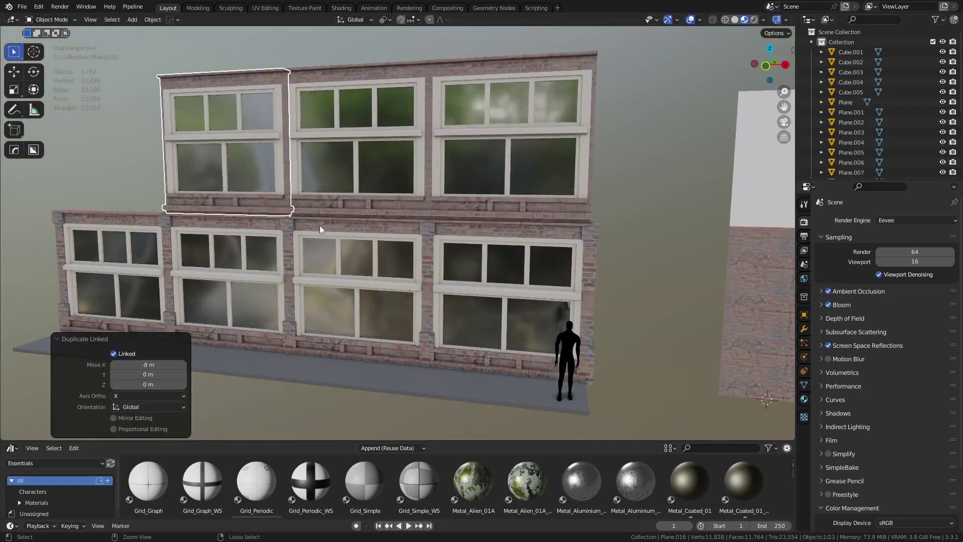
{"action": "left_click", "coordinate": [282, 203]}
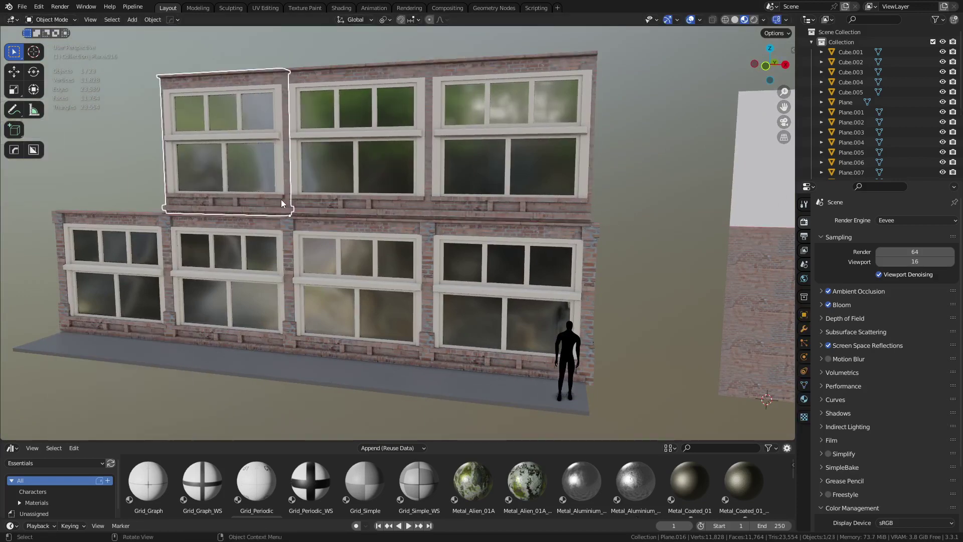
{"action": "key", "text": "alt+d"}
{"action": "key", "text": "x"}
{"action": "left_click", "coordinate": [147, 202]}
{"action": "left_click", "coordinate": [34, 255]}
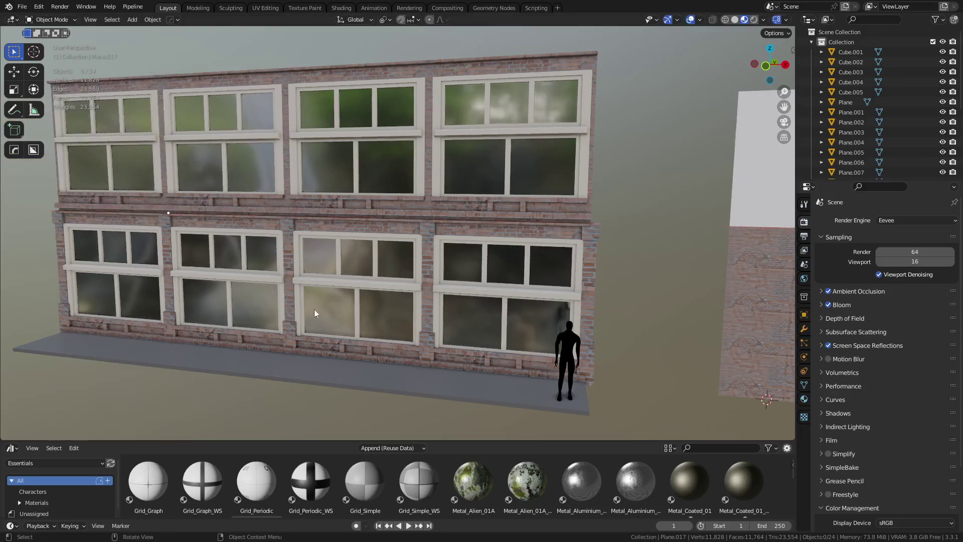
Step: Select all four second-storey window walls and add linked copies of them 4 m up along Z as a third storey
{"action": "middle_click_drag", "start_coordinate": [315, 313], "coordinate": [436, 253]}
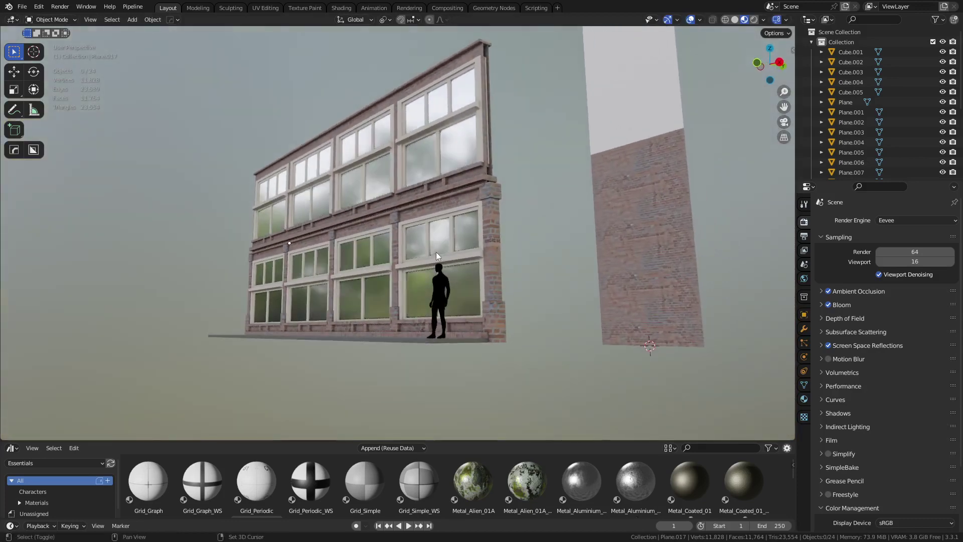
{"action": "scroll", "coordinate": [440, 252], "scroll_direction": "up", "scroll_amount": 3}
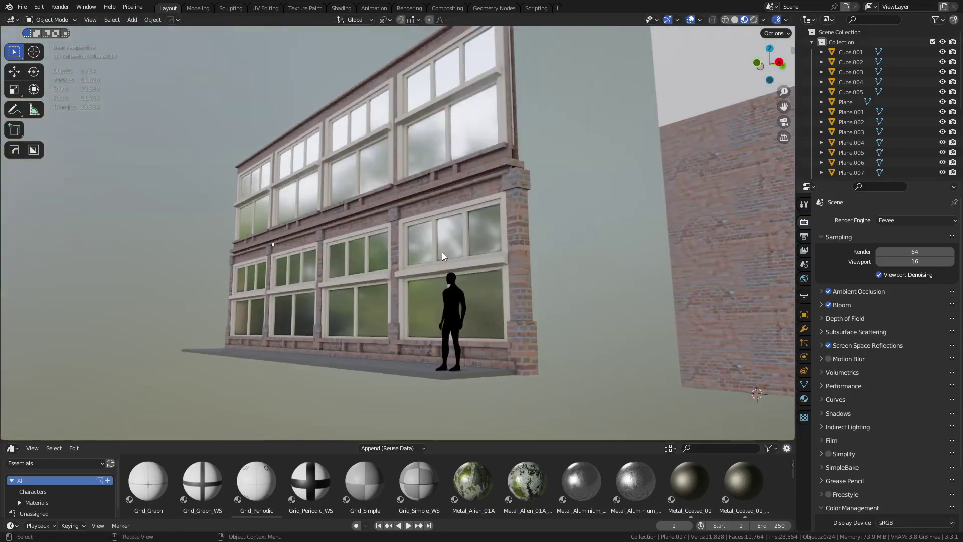
{"action": "left_click", "coordinate": [326, 216]}
{"action": "left_click", "coordinate": [234, 202]}
{"action": "left_click", "coordinate": [237, 200]}
{"action": "left_click", "coordinate": [290, 189], "text": "shift"}
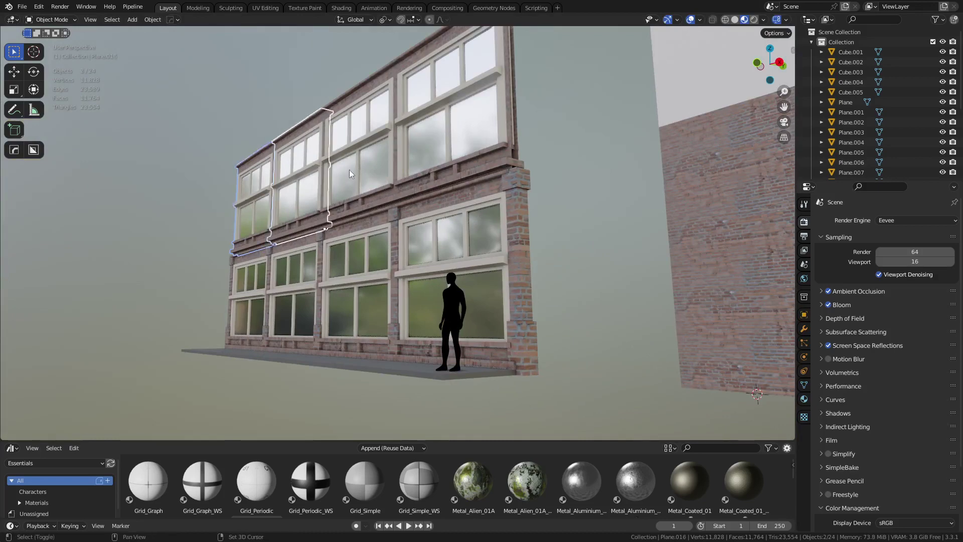
{"action": "left_click", "coordinate": [350, 171], "text": "shift"}
{"action": "left_click", "coordinate": [451, 143], "text": "shift"}
{"action": "key", "text": "alt+d"}
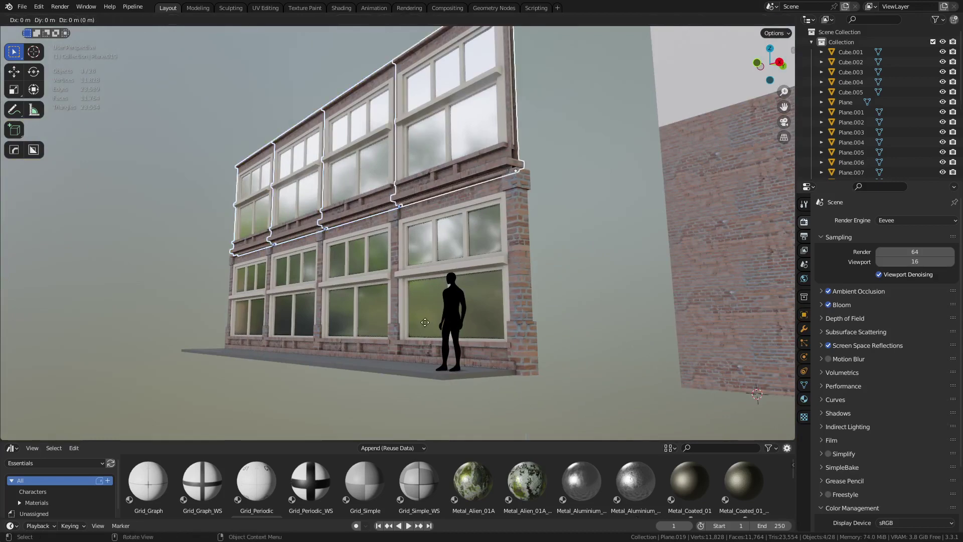
{"action": "key", "text": "z"}
{"action": "key", "text": "4"}
{"action": "key", "text": "Return"}
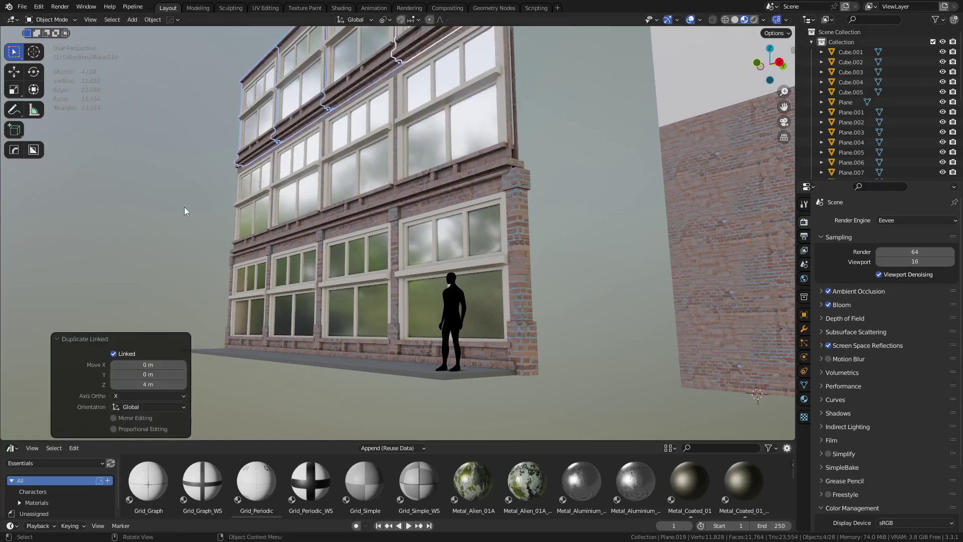
{"action": "left_click", "coordinate": [184, 211]}
Step: Delete all four window walls of the third storey
{"action": "middle_click_drag", "start_coordinate": [359, 237], "coordinate": [459, 285]}
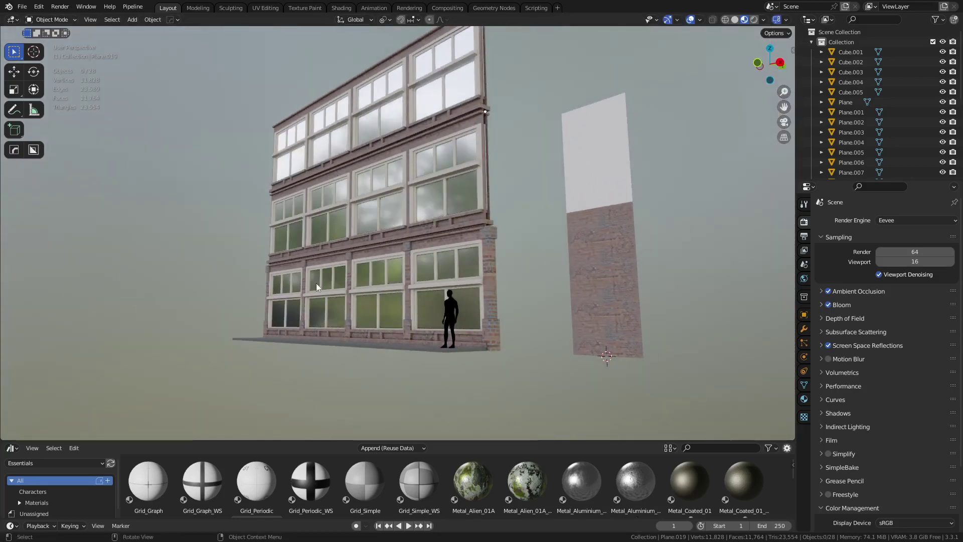
{"action": "left_click", "coordinate": [295, 142]}
{"action": "left_click", "coordinate": [331, 126], "text": "shift"}
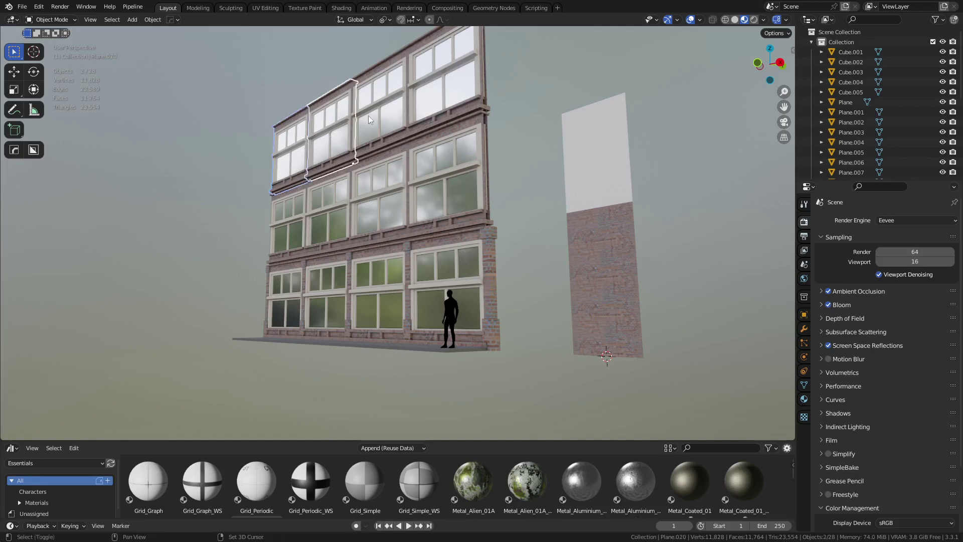
{"action": "left_click", "coordinate": [384, 105], "text": "shift"}
{"action": "left_click", "coordinate": [445, 81], "text": "shift"}
{"action": "key", "text": "x"}
{"action": "left_click", "coordinate": [483, 200]}
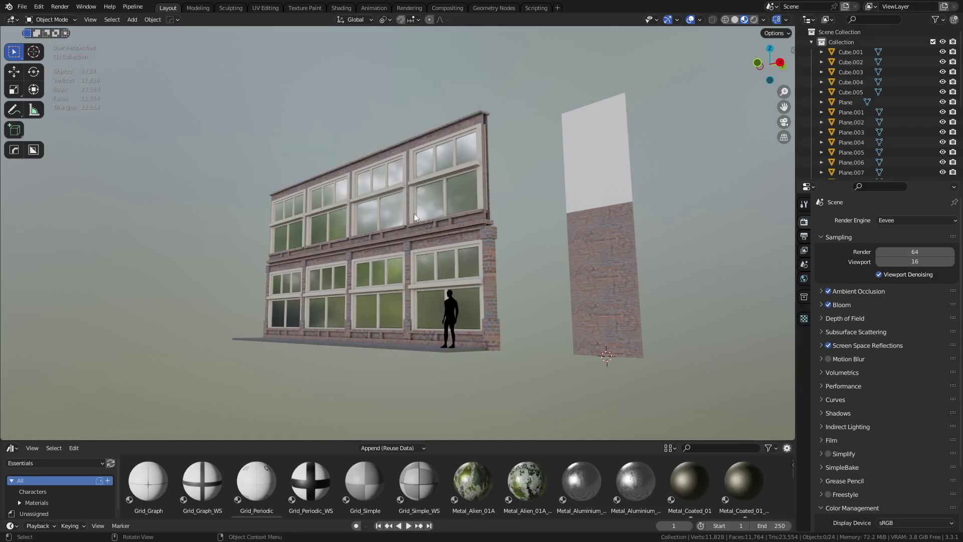
Step: Delete all four window walls of the second storey, keeping only the ground floor
{"action": "left_click", "coordinate": [413, 213]}
{"action": "left_click", "coordinate": [377, 210], "text": "shift"}
{"action": "left_click", "coordinate": [329, 216], "text": "shift"}
{"action": "left_click", "coordinate": [271, 220], "text": "shift"}
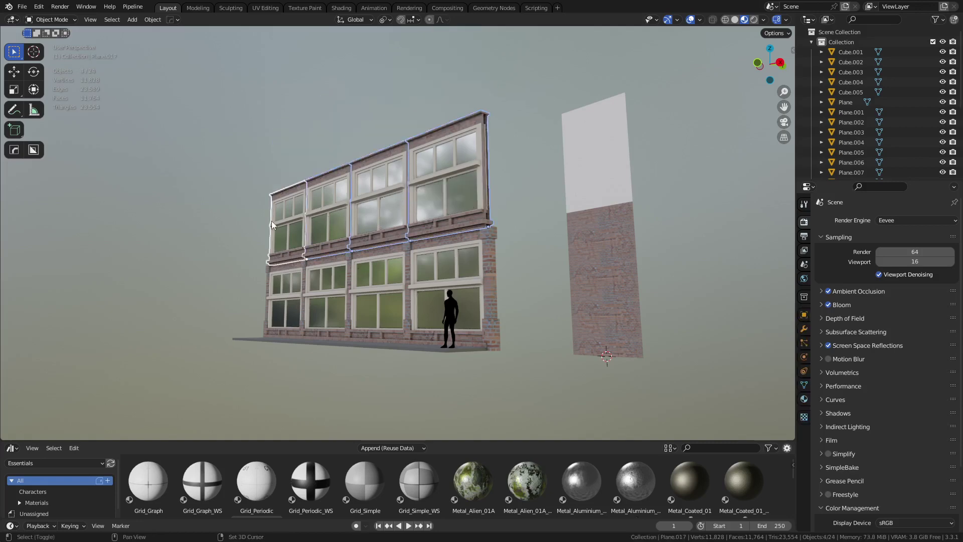
{"action": "key", "text": "x"}
{"action": "left_click", "coordinate": [251, 234]}
Step: Examine the ground-floor window walls up close, checking the pillars, ledges and brick base along the joints from several angles
{"action": "left_click", "coordinate": [390, 289]}
{"action": "key", "text": "f"}
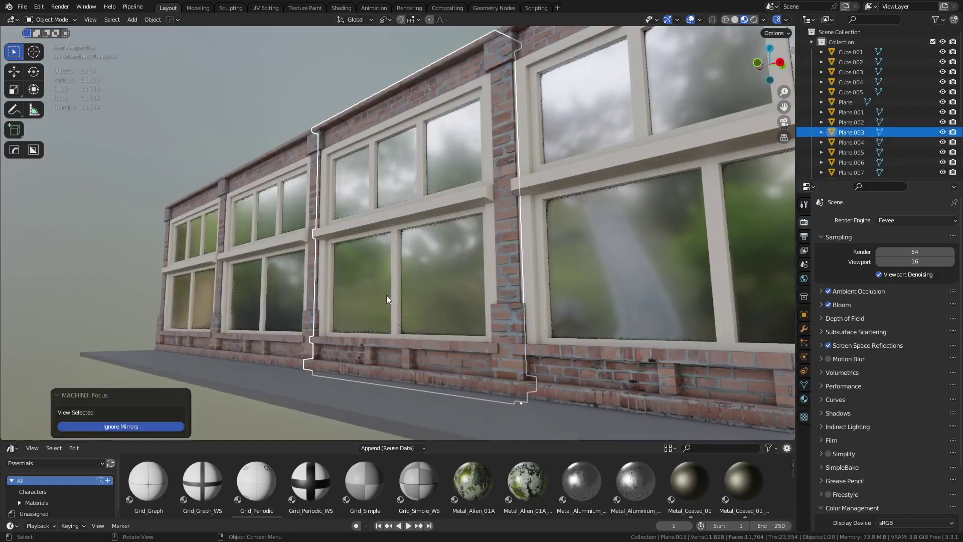
{"action": "middle_click_drag", "start_coordinate": [388, 286], "coordinate": [415, 280]}
{"action": "left_click", "coordinate": [349, 57]}
{"action": "middle_click_drag", "start_coordinate": [551, 272], "coordinate": [556, 240], "text": "shift"}
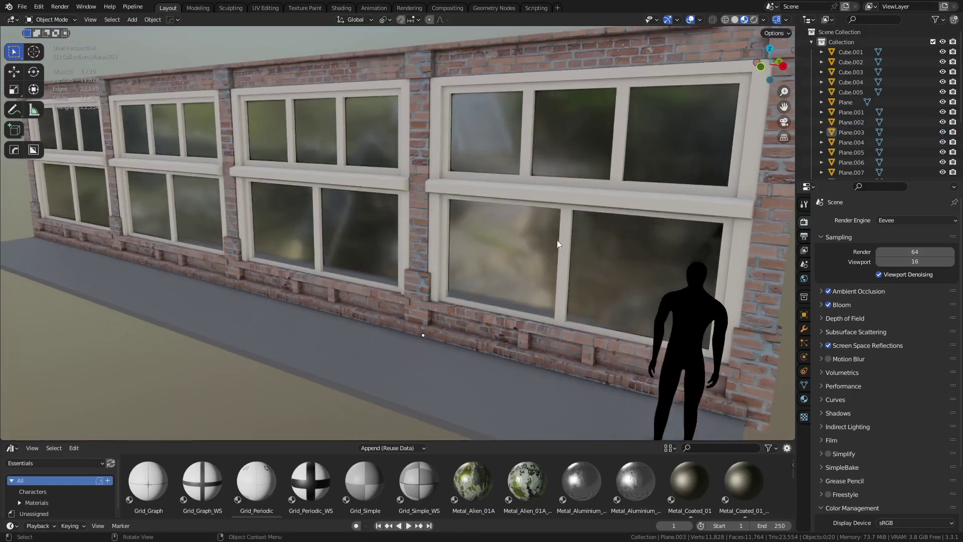
{"action": "middle_click_drag", "start_coordinate": [556, 296], "coordinate": [374, 312]}
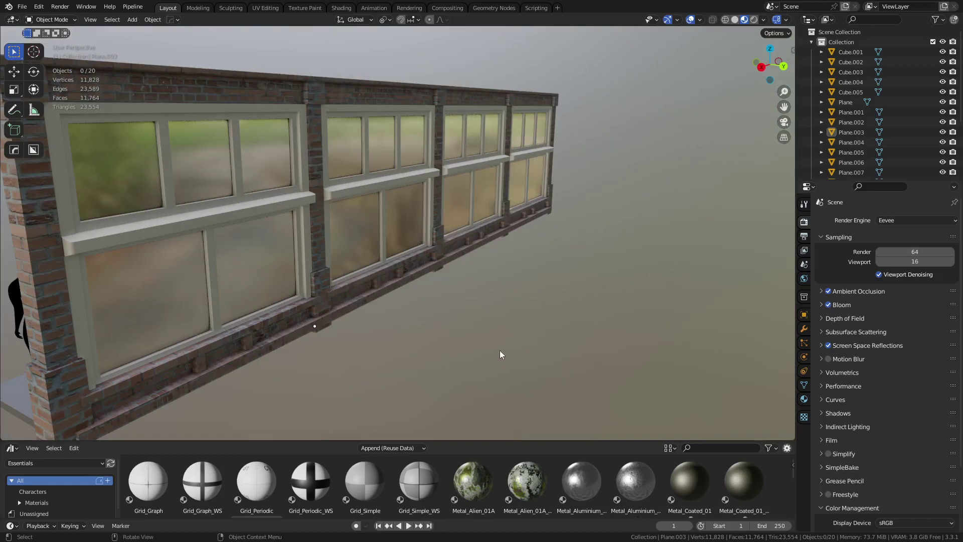
{"action": "left_click", "coordinate": [387, 293]}
{"action": "middle_click_drag", "start_coordinate": [340, 273], "coordinate": [440, 301]}
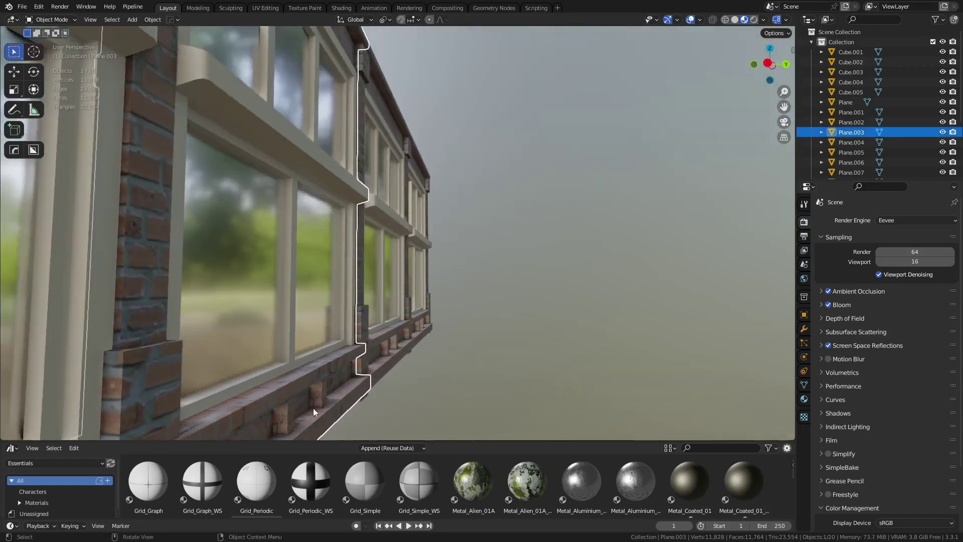
{"action": "middle_click_drag", "start_coordinate": [496, 330], "coordinate": [456, 347]}
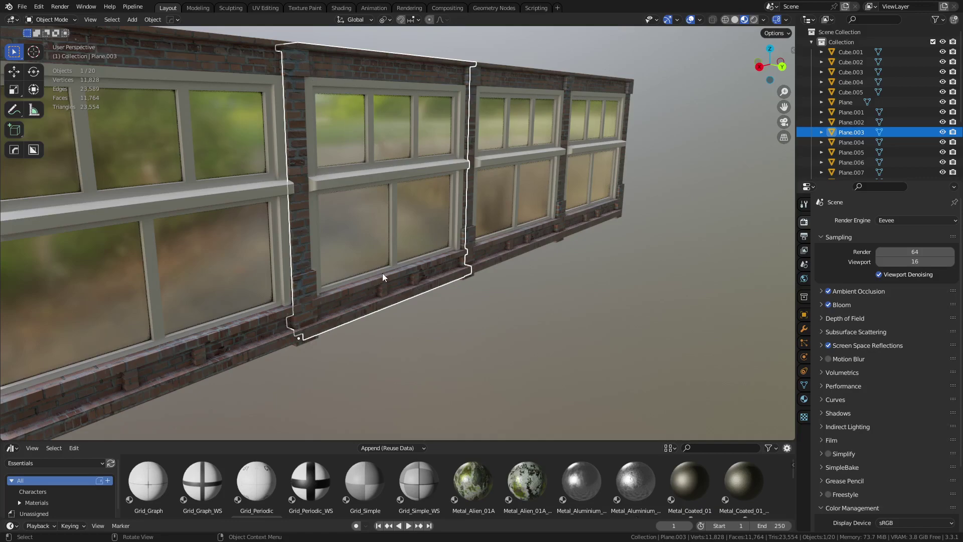
{"action": "middle_click_drag", "start_coordinate": [382, 273], "coordinate": [444, 301]}
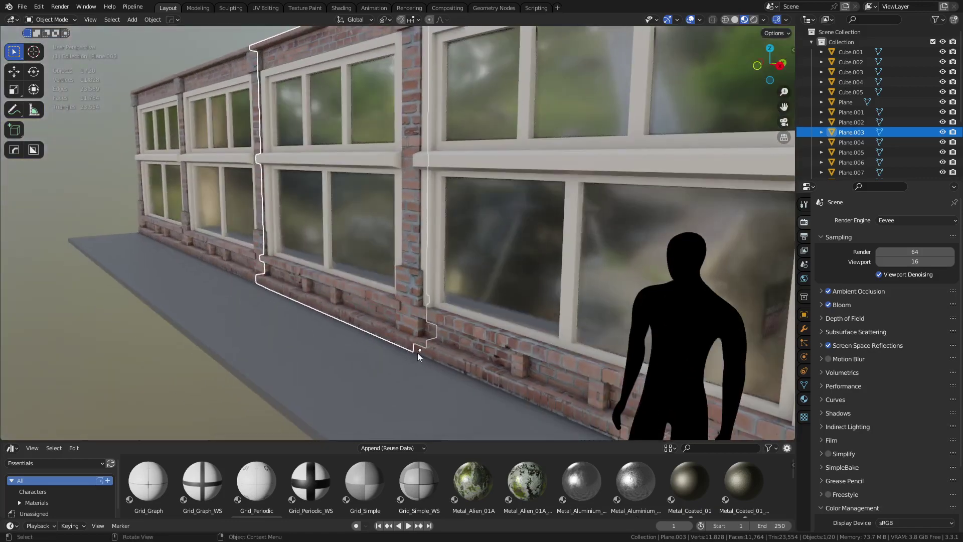
{"action": "middle_click_drag", "start_coordinate": [400, 329], "coordinate": [257, 306]}
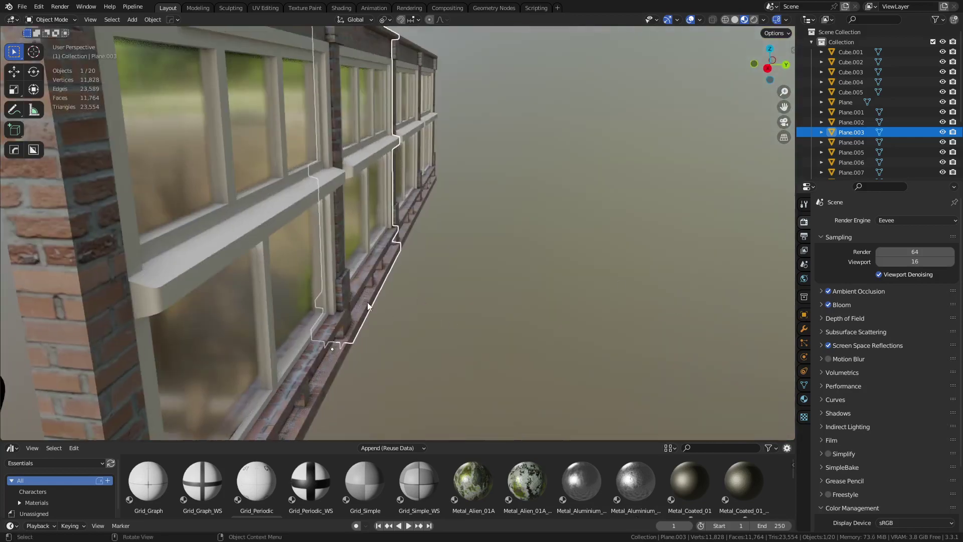
{"action": "middle_click_drag", "start_coordinate": [367, 302], "coordinate": [349, 299]}
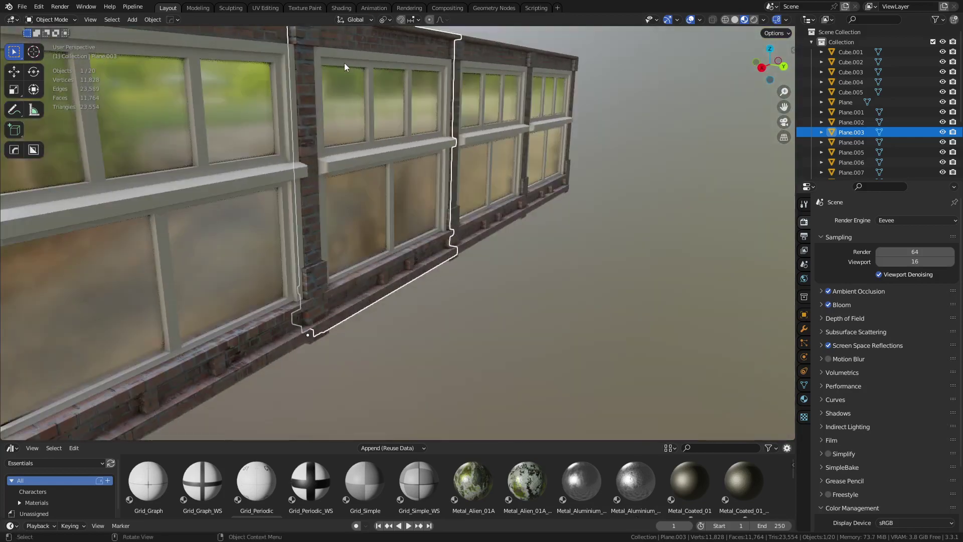
{"action": "middle_click_drag", "start_coordinate": [344, 62], "coordinate": [343, 139]}
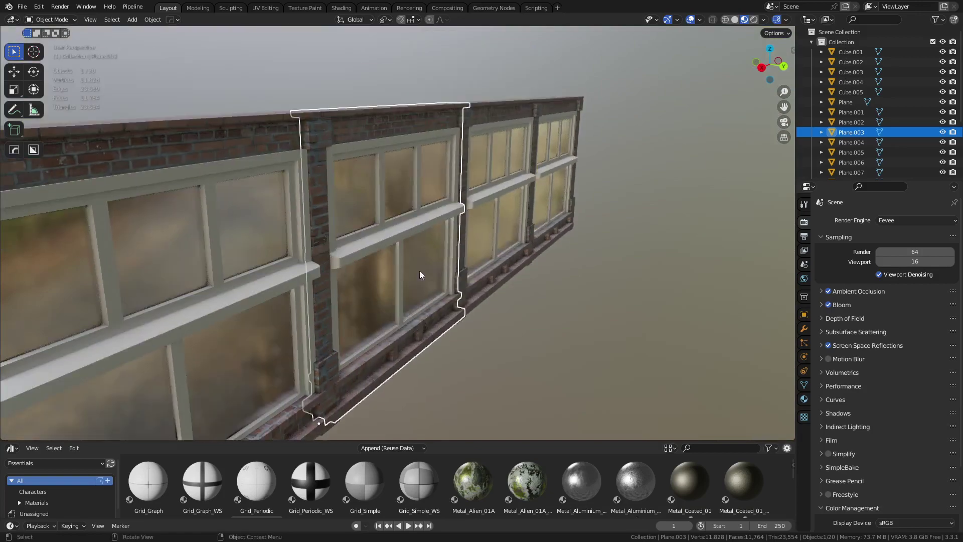
Step: Review the whole ground-floor facade with its pavement and corner pillar against the human scale figure
{"action": "left_click", "coordinate": [632, 306]}
{"action": "middle_click_drag", "start_coordinate": [631, 305], "coordinate": [349, 312]}
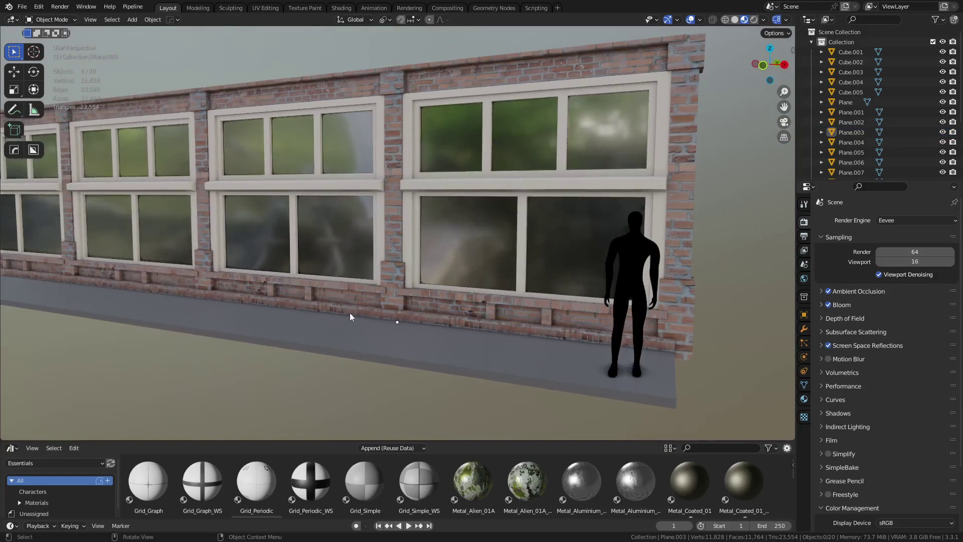
{"action": "left_click", "coordinate": [331, 300]}
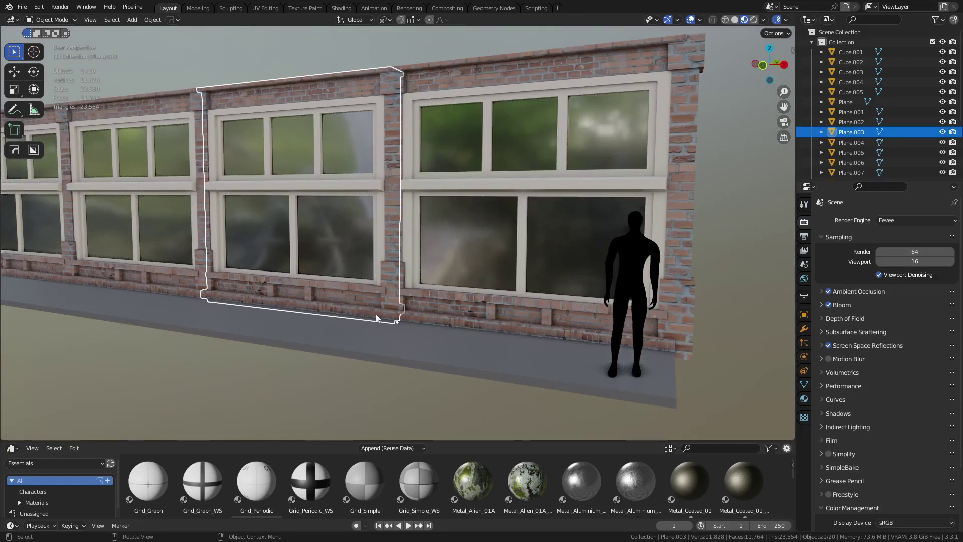
{"action": "middle_click_drag", "start_coordinate": [472, 234], "coordinate": [433, 269]}
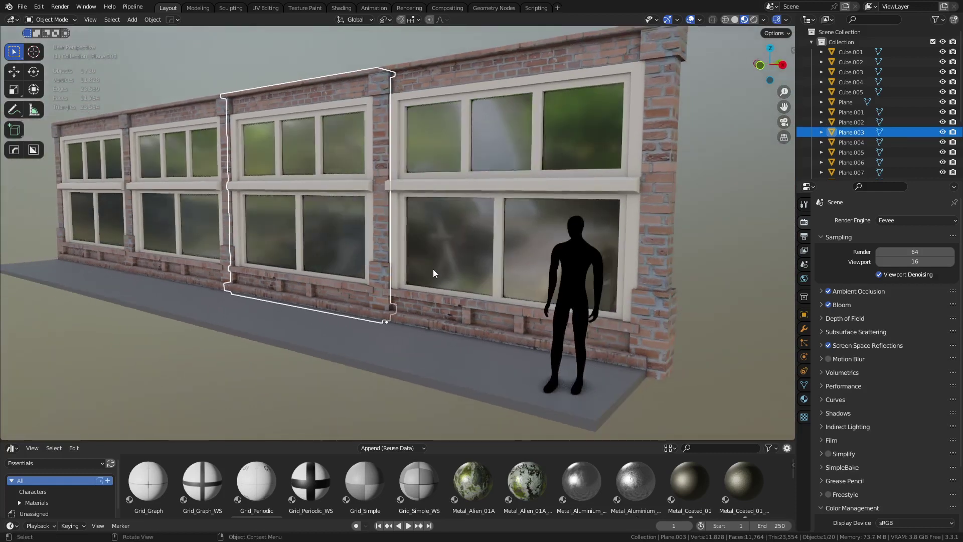
{"action": "left_click", "coordinate": [283, 371]}
{"action": "middle_click_drag", "start_coordinate": [282, 370], "coordinate": [380, 348]}
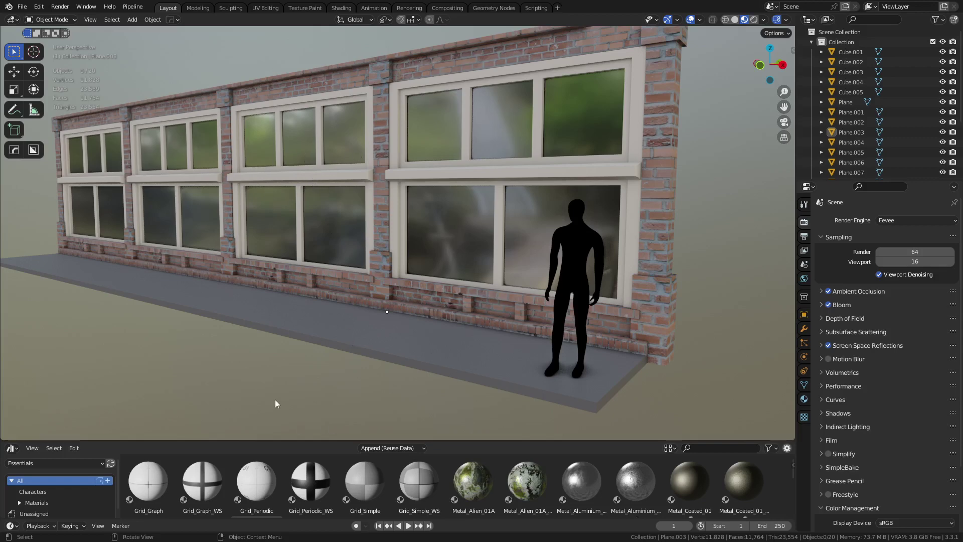
{"action": "middle_click_drag", "start_coordinate": [553, 362], "coordinate": [540, 338]}
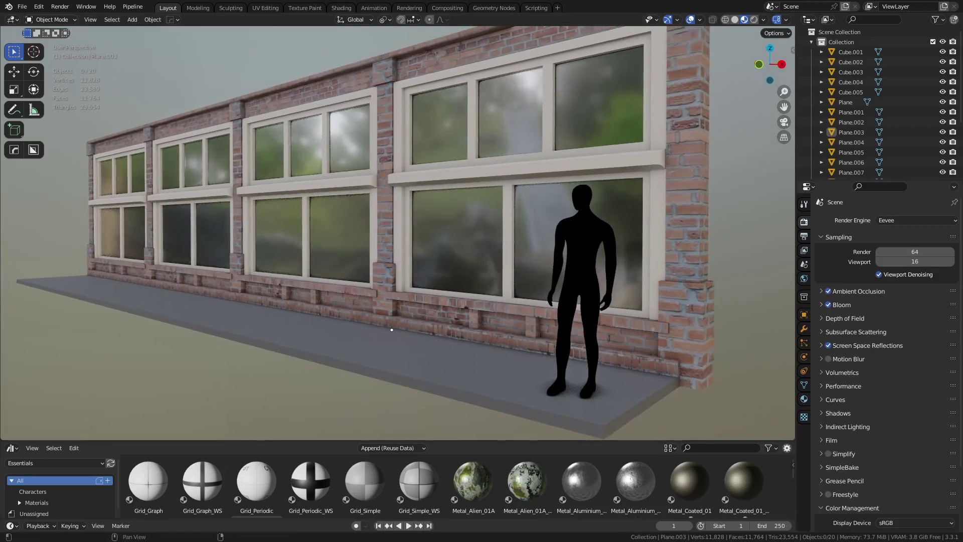